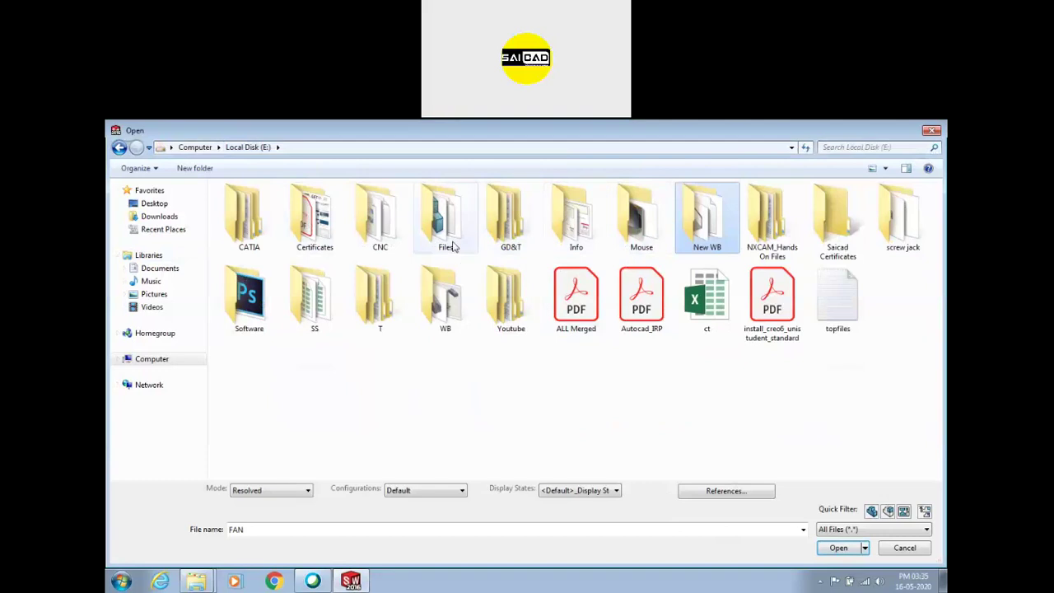
Browse the engin, Toggle clamp, Test fan and WB folders, then close the Open dialog without opening anything
double_click(245, 218)
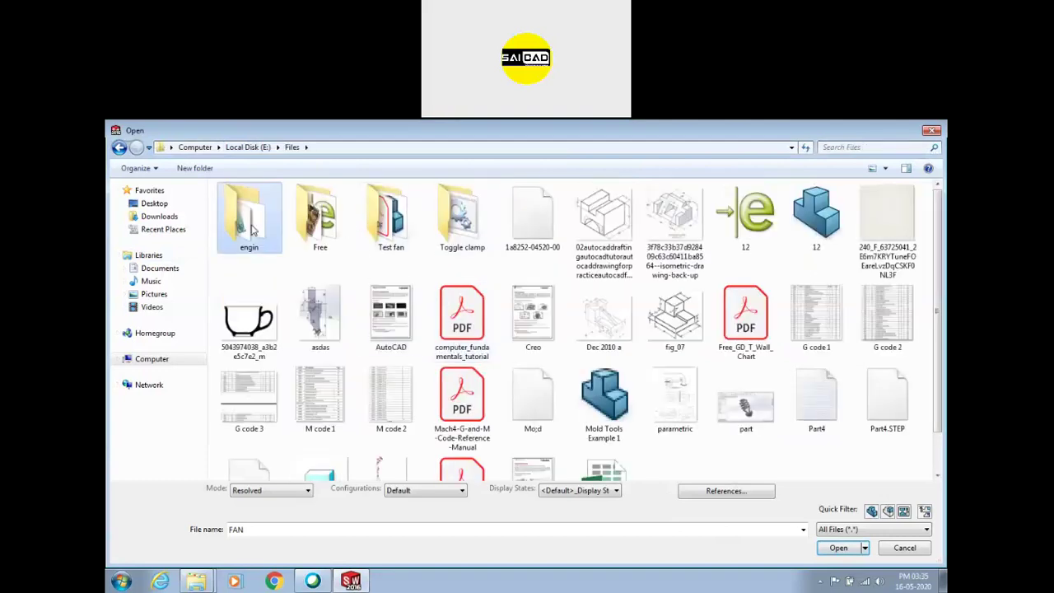
left_click(292, 147)
double_click(462, 223)
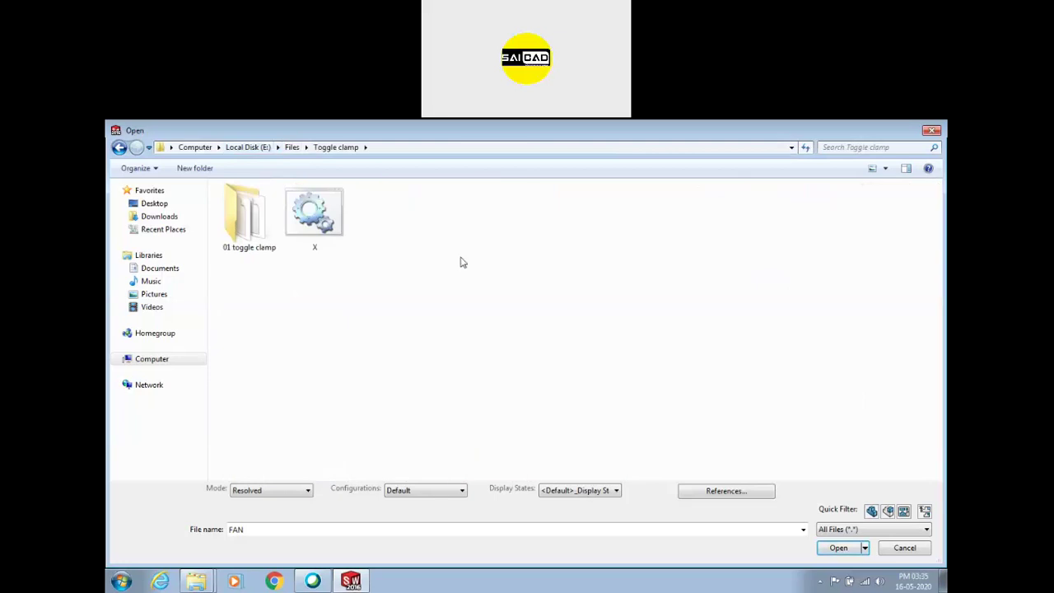
left_click(292, 148)
double_click(393, 216)
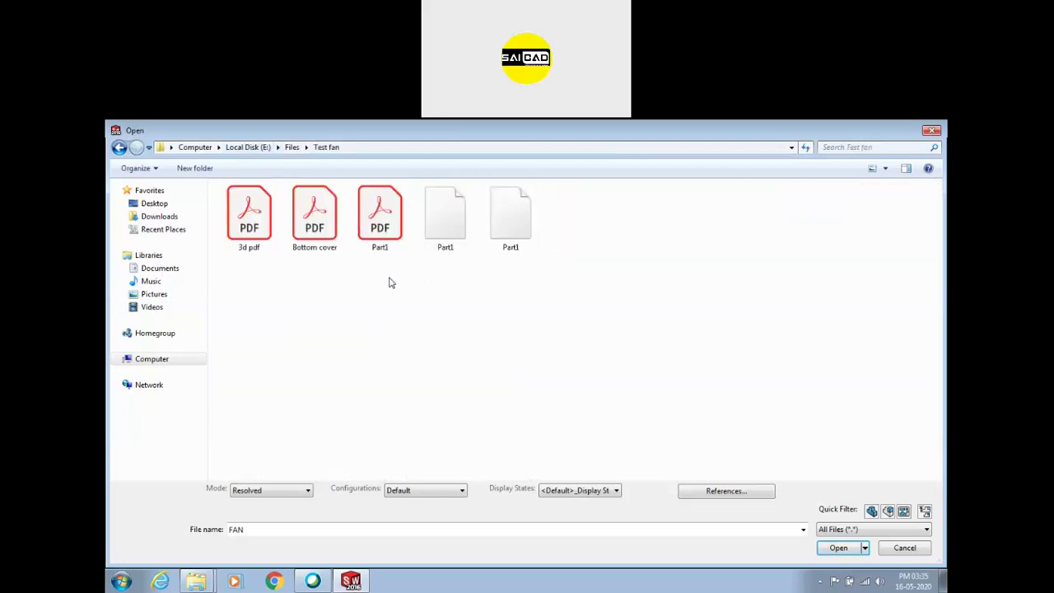
key("BackSpace")
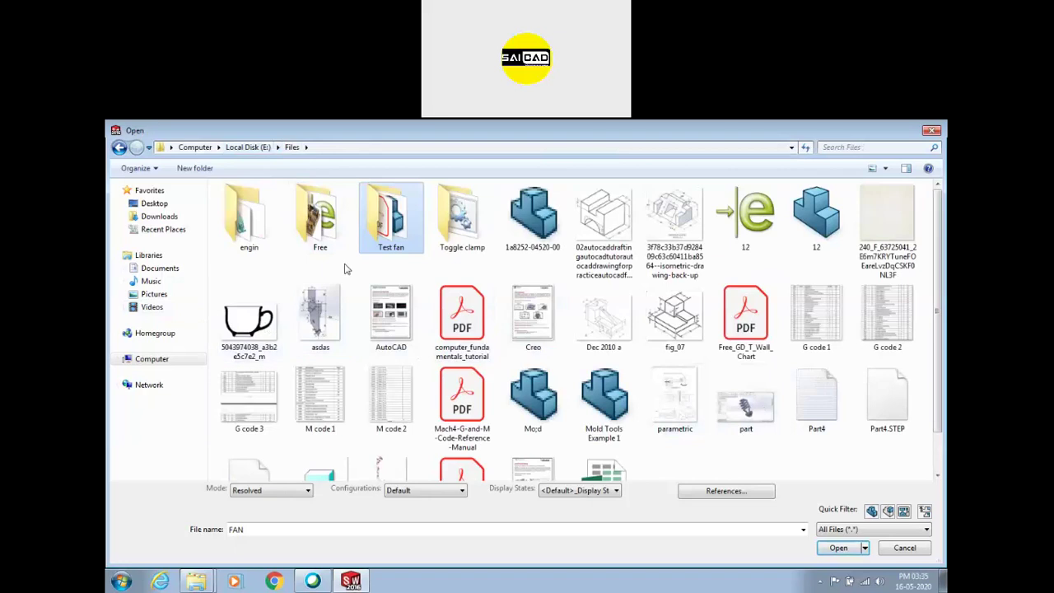
key("BackSpace")
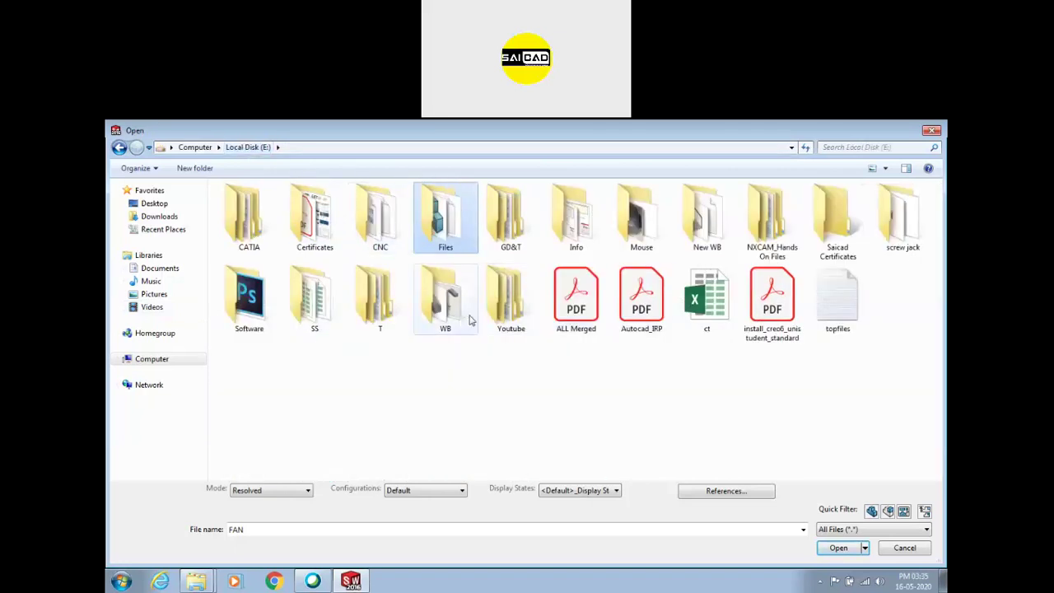
double_click(462, 321)
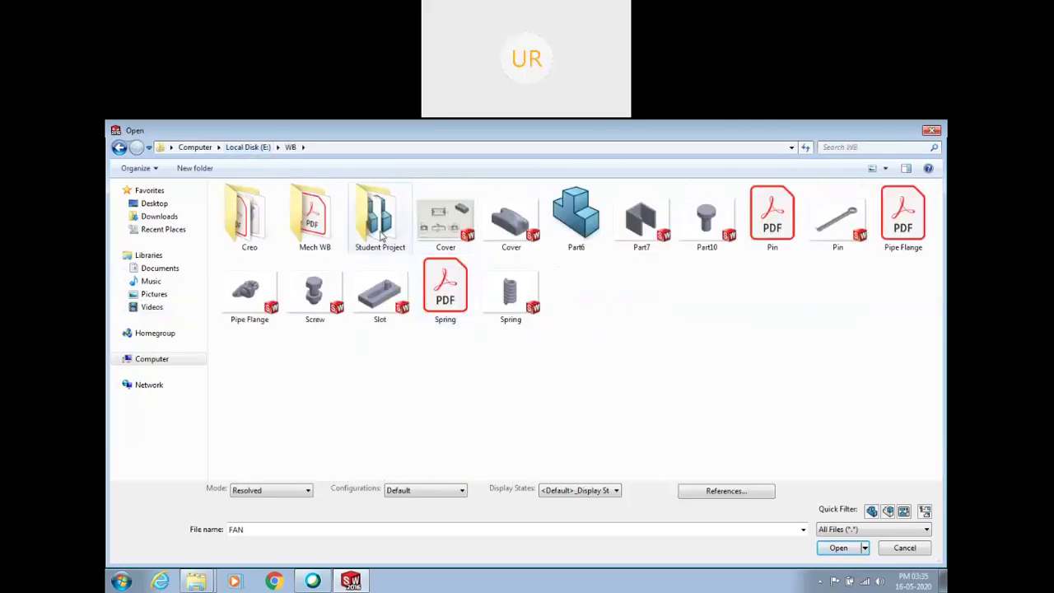
left_click(933, 133)
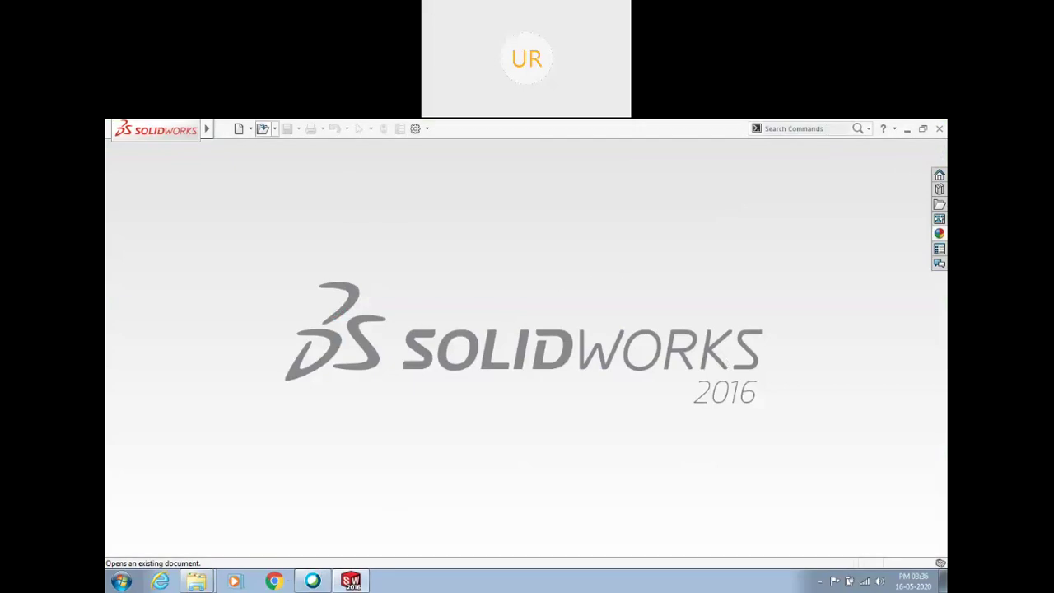
Start a new SOLIDWORKS document with the toolbar's New button
left_click(238, 130)
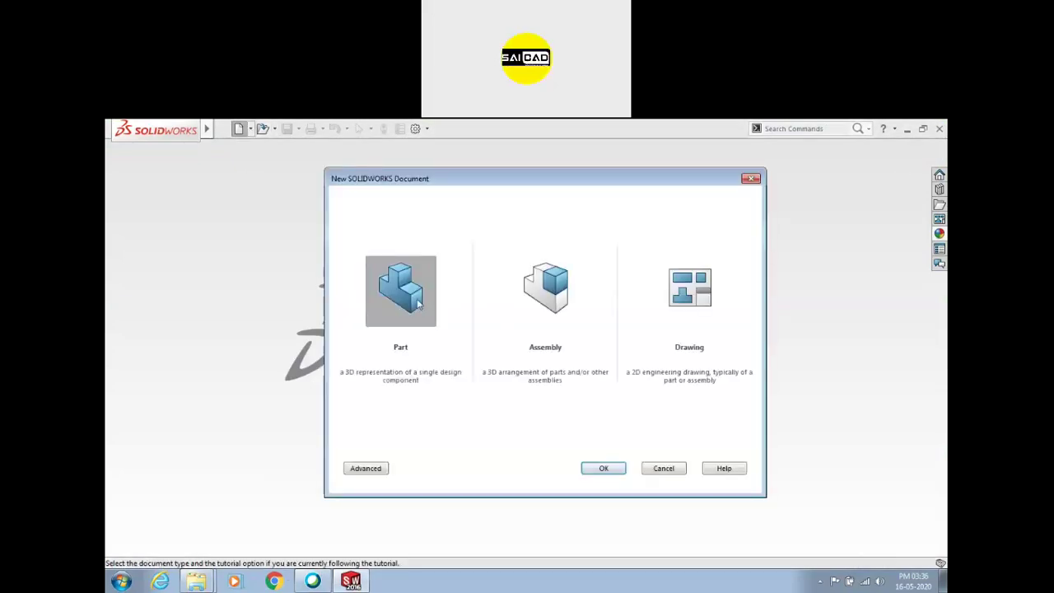
Launch Acrobat Reader DC from the Start menu and show page 3 of Solidworks_Assignment_7.pdf
left_click(121, 581)
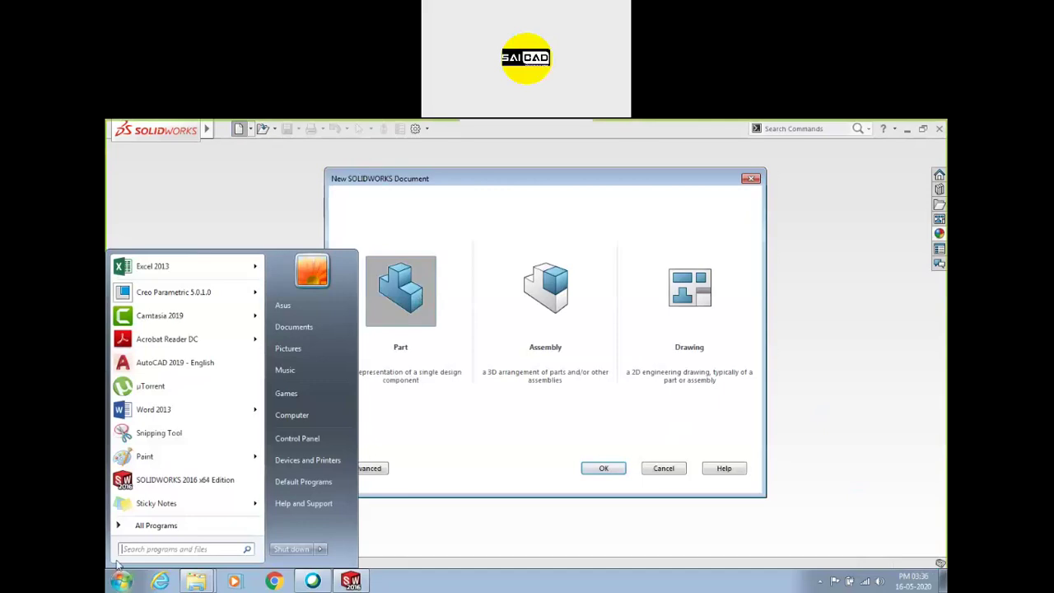
mouse_move(155, 340)
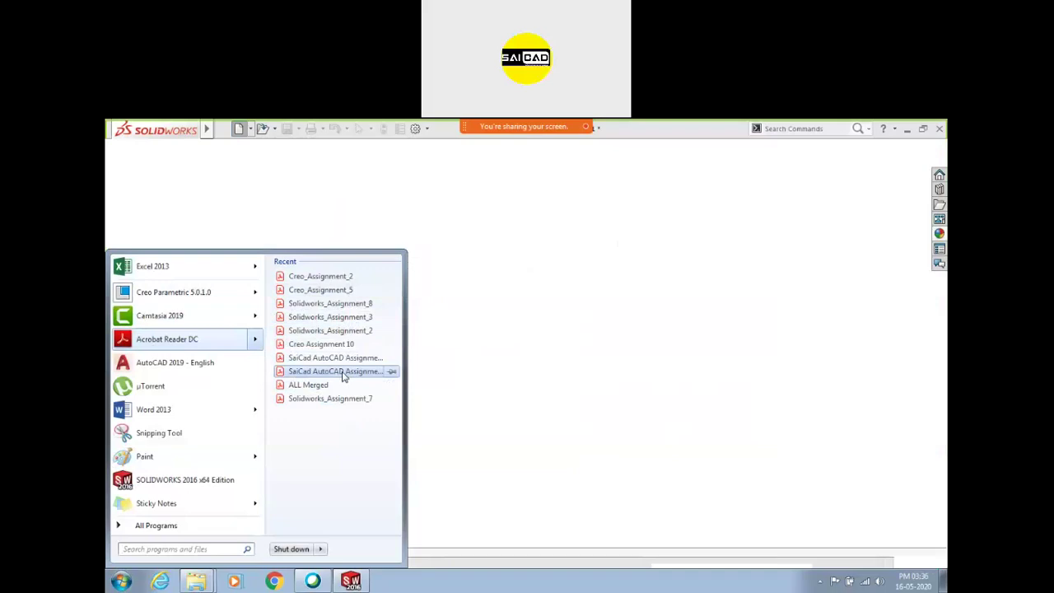
scroll(562, 357, "down", 15)
scroll(532, 383, "down", 5)
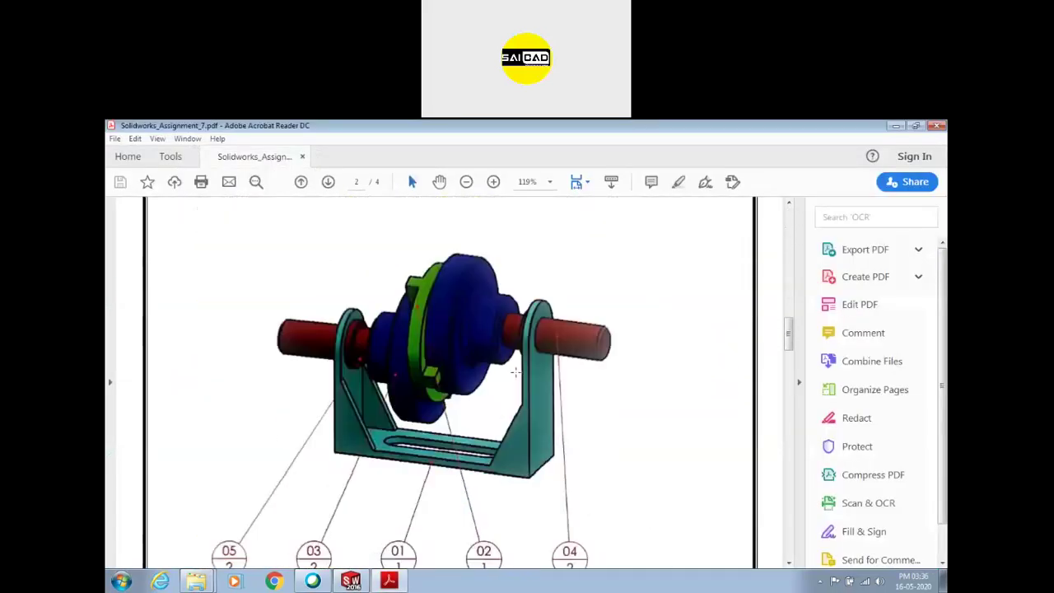
scroll(509, 374, "down", 2, "ctrl")
scroll(405, 374, "down", 3)
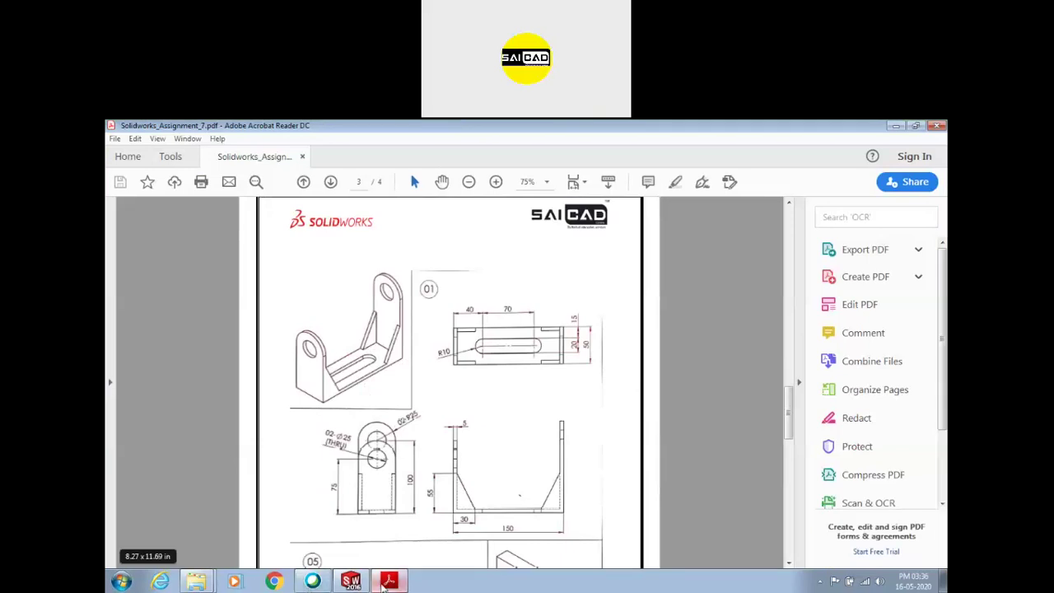
mouse_move(384, 583)
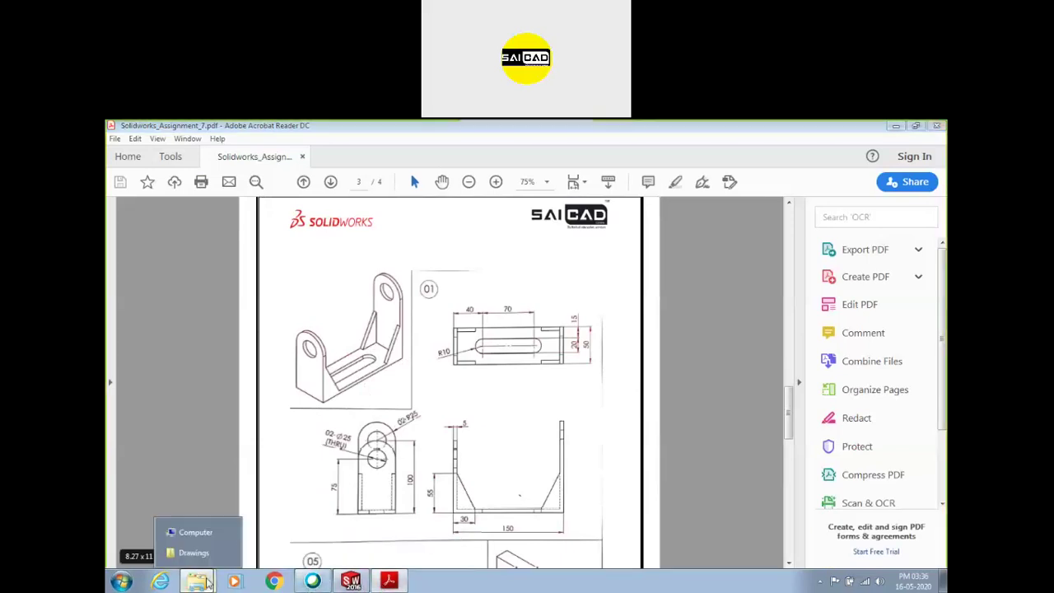
left_click(197, 531)
double_click(659, 207)
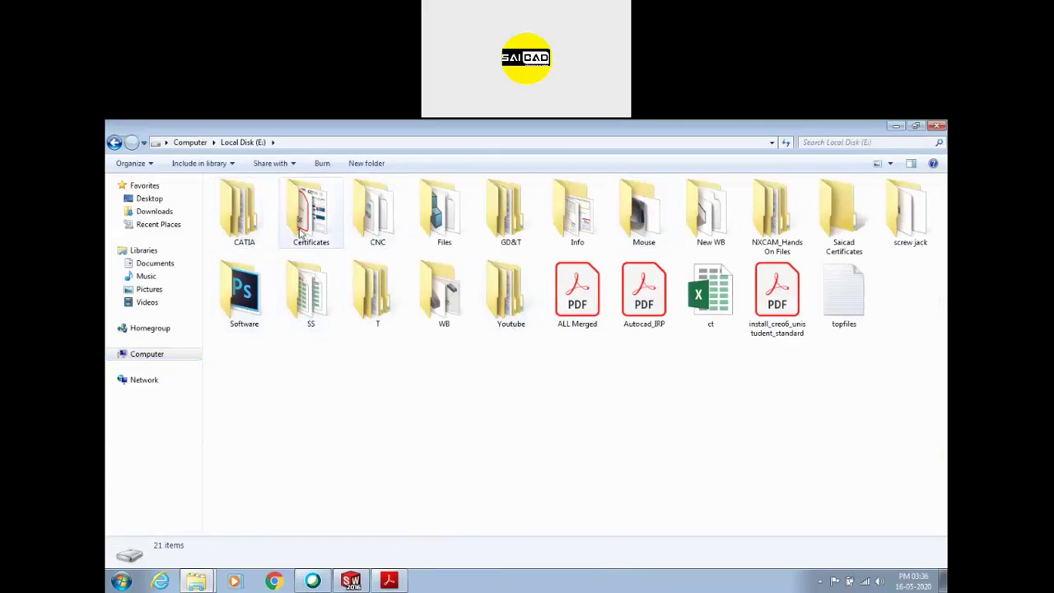
double_click(381, 234)
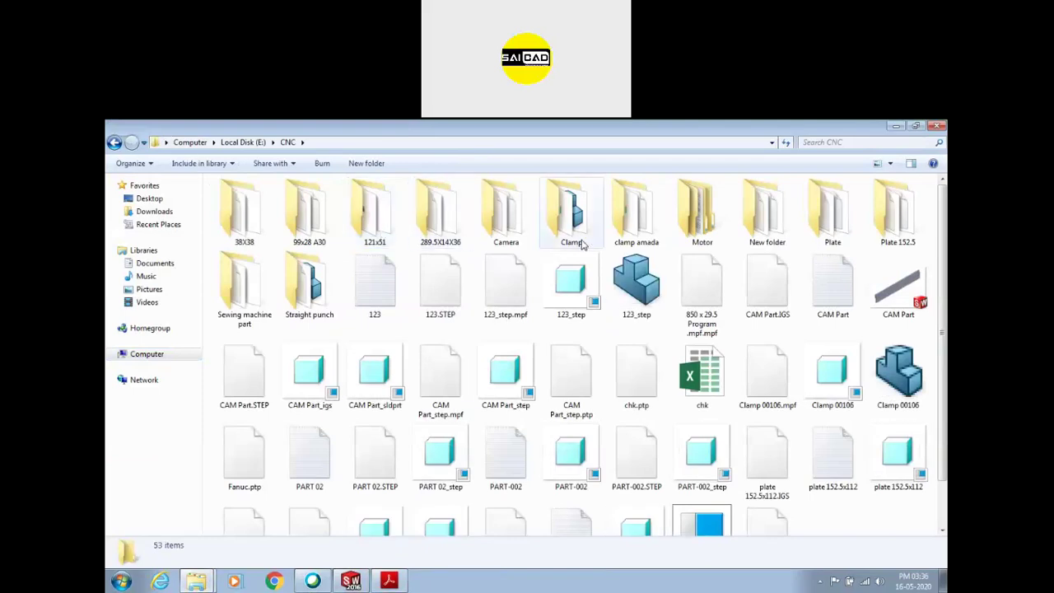
key("BackSpace")
double_click(429, 231)
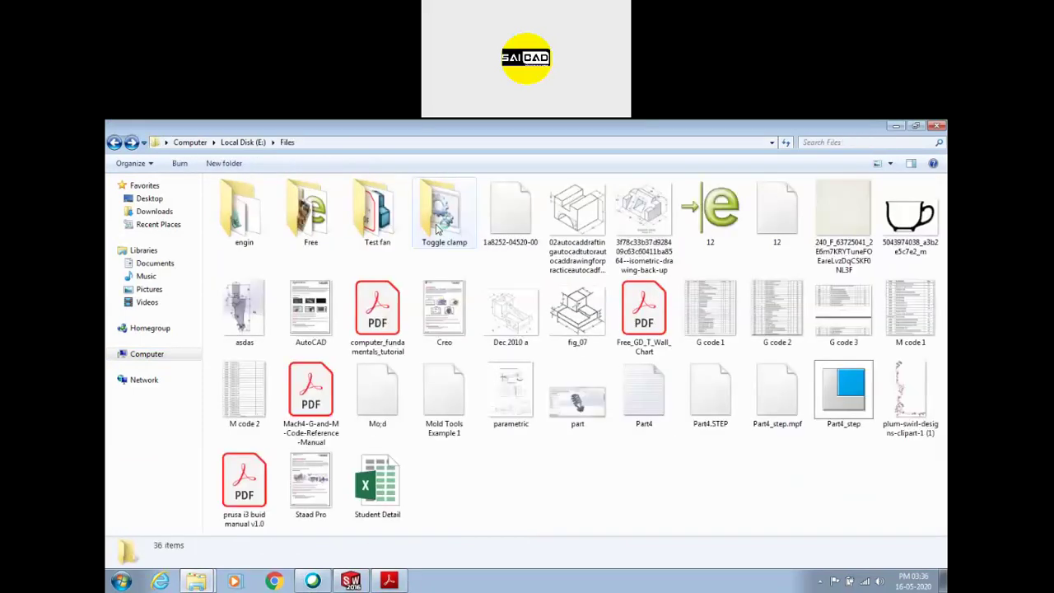
key("BackSpace")
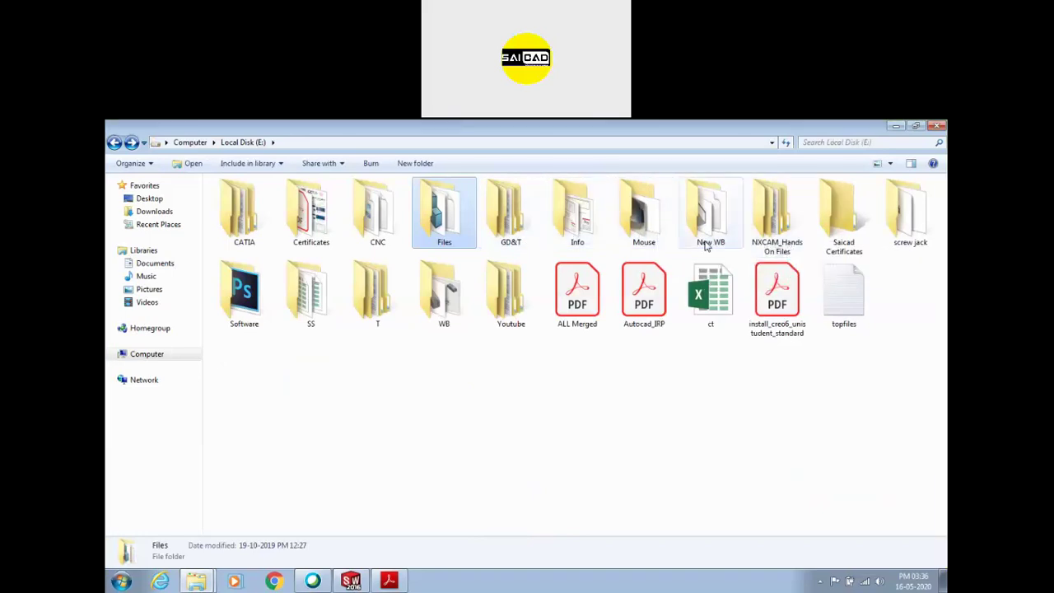
double_click(922, 247)
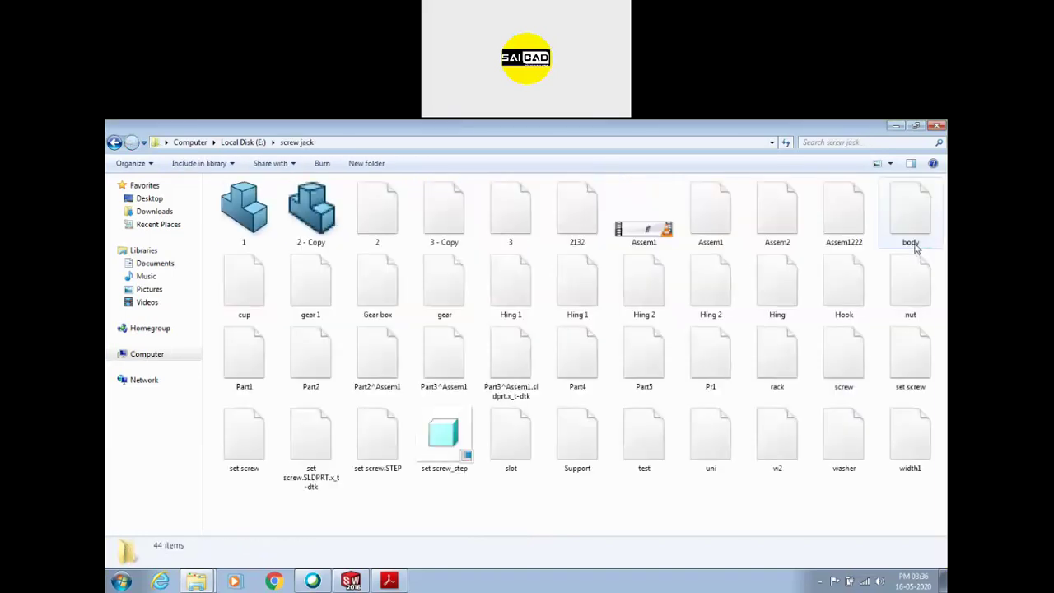
key("BackSpace")
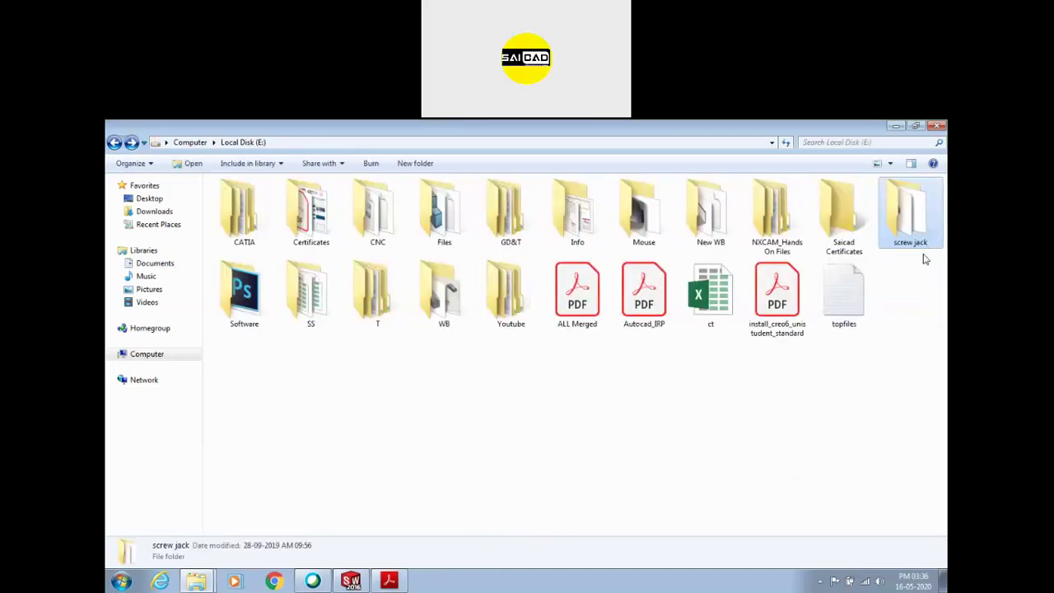
double_click(861, 219)
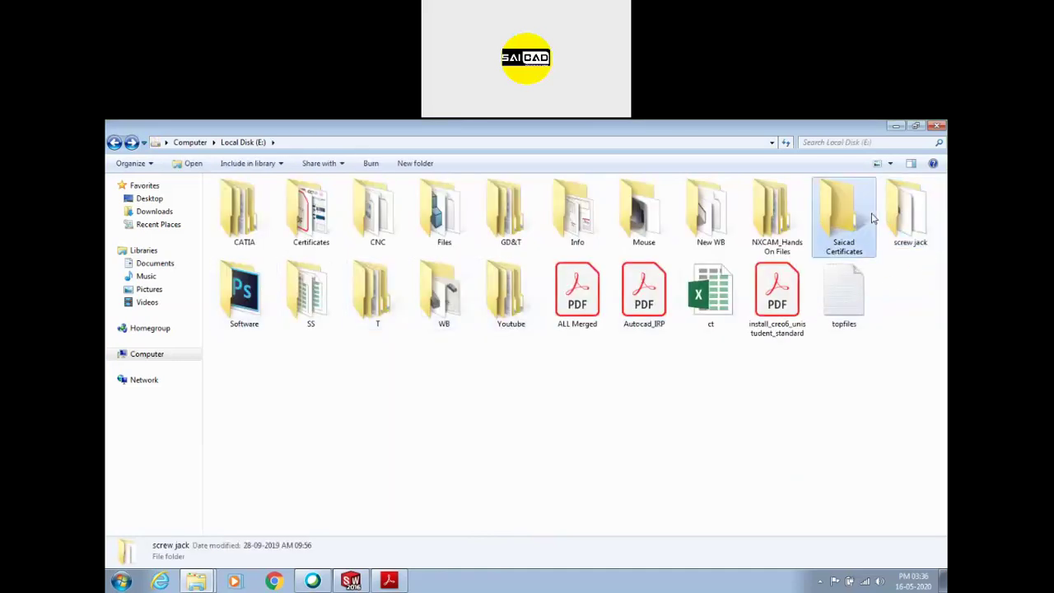
key("BackSpace")
double_click(700, 232)
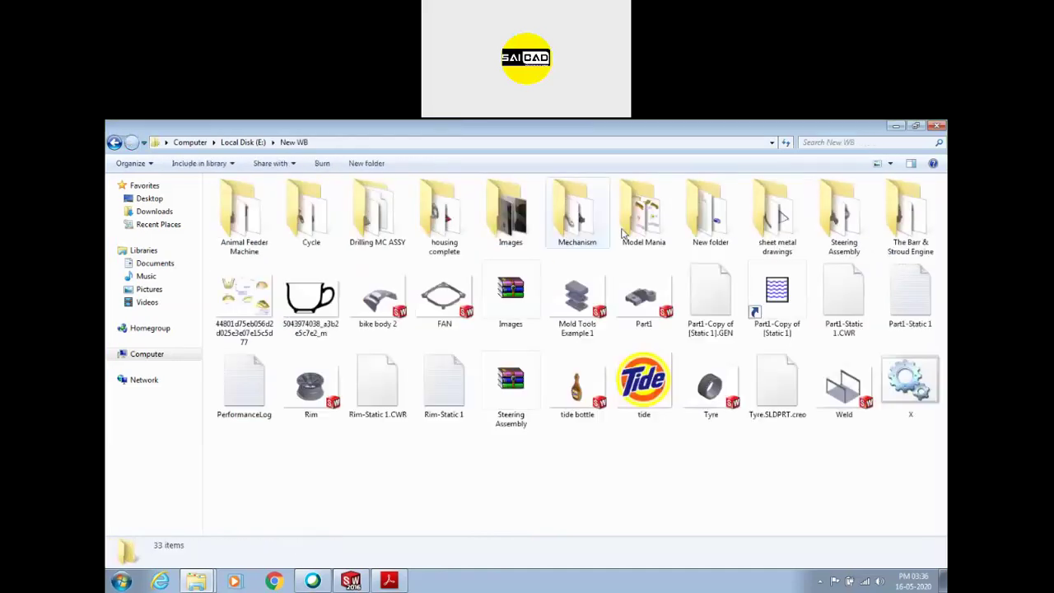
left_click(252, 247)
left_click(311, 234)
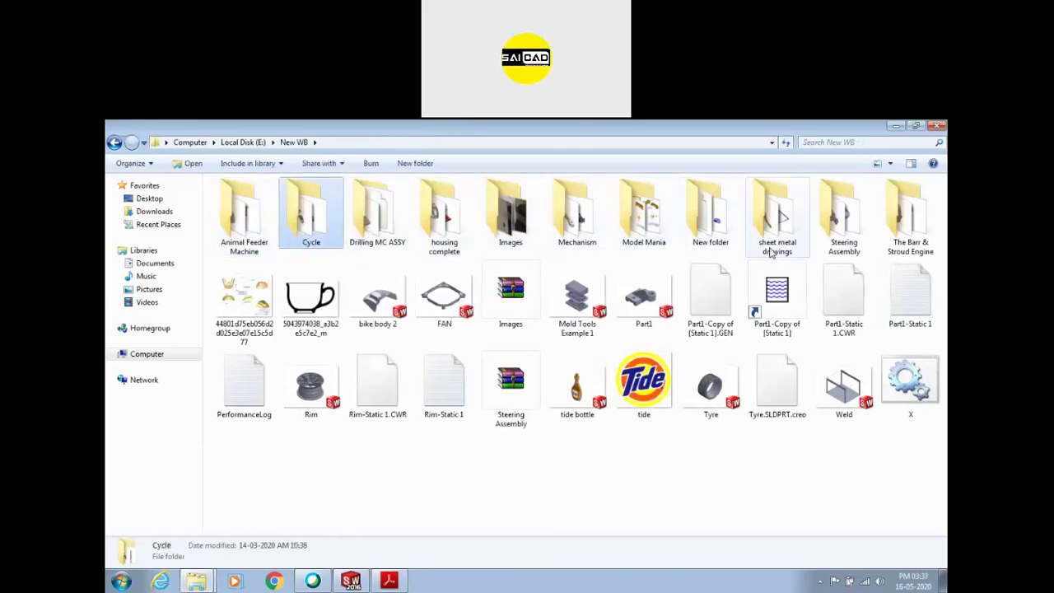
double_click(844, 216)
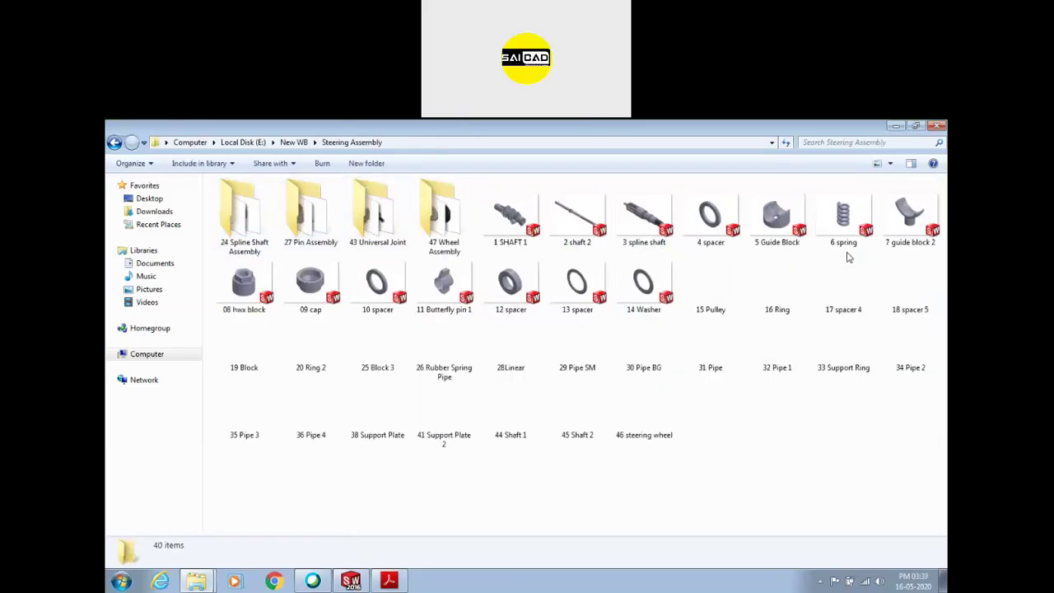
key("BackSpace")
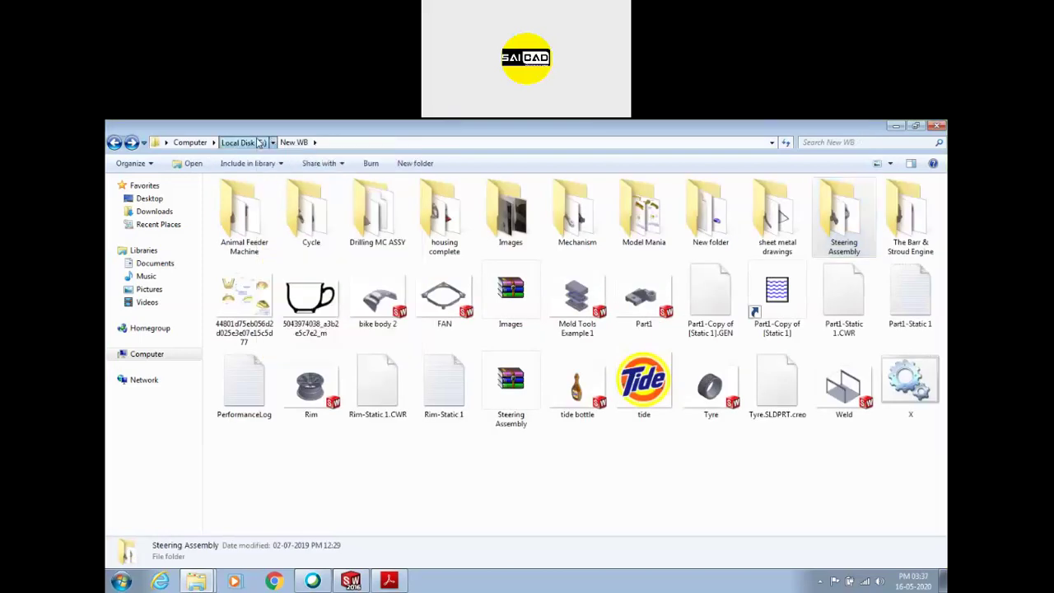
key("BackSpace")
double_click(444, 292)
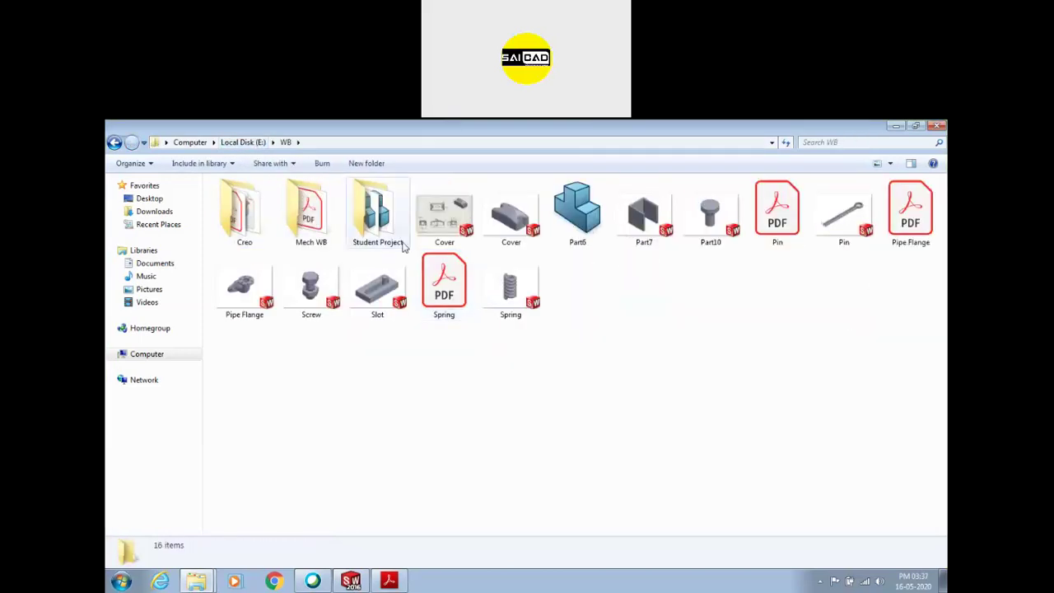
left_click(251, 227)
double_click(377, 215)
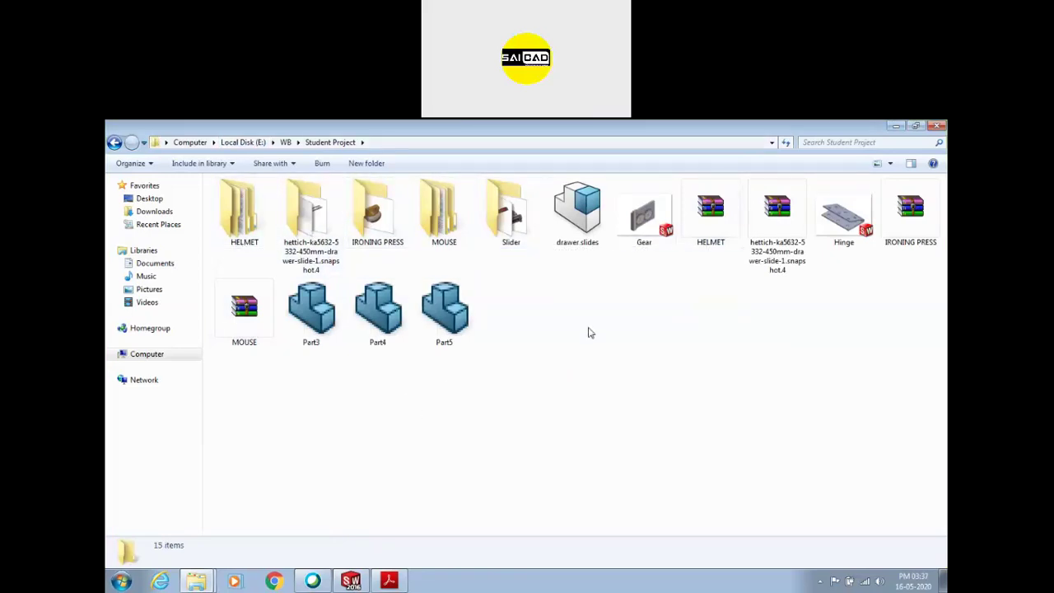
left_click(934, 127)
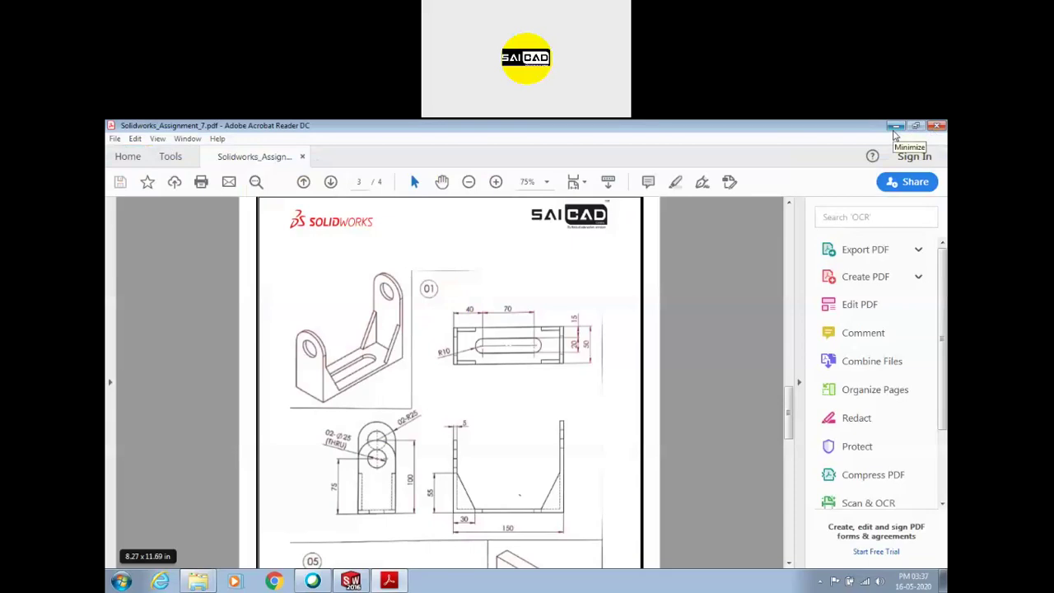
scroll(444, 360, "down", 4)
scroll(443, 359, "up", 4)
scroll(397, 322, "down", 1)
scroll(470, 441, "down", 1)
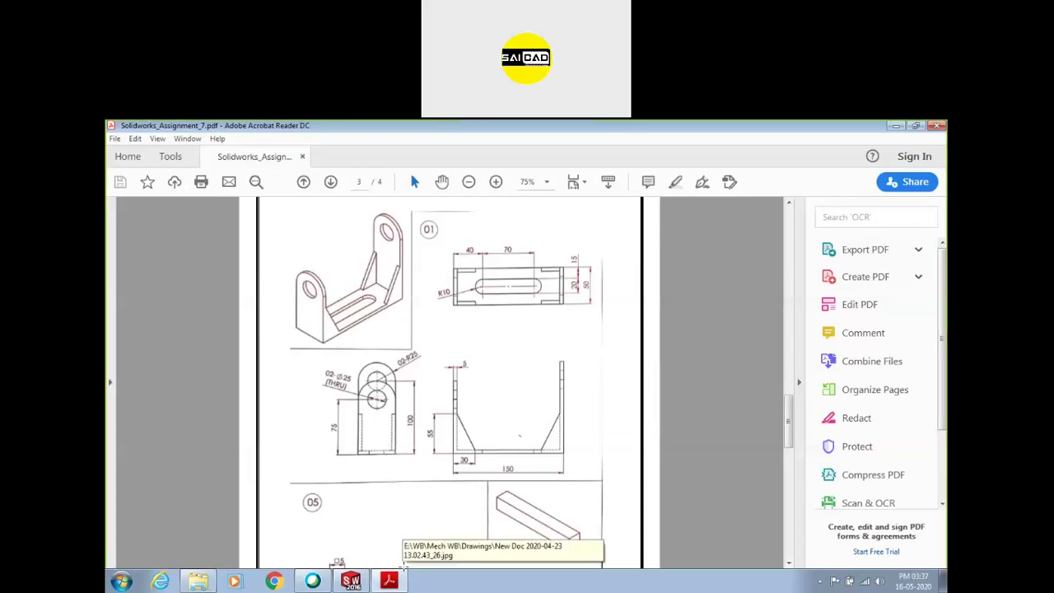
Return to SOLIDWORKS and start a new sketch on the Front Plane
left_click(351, 581)
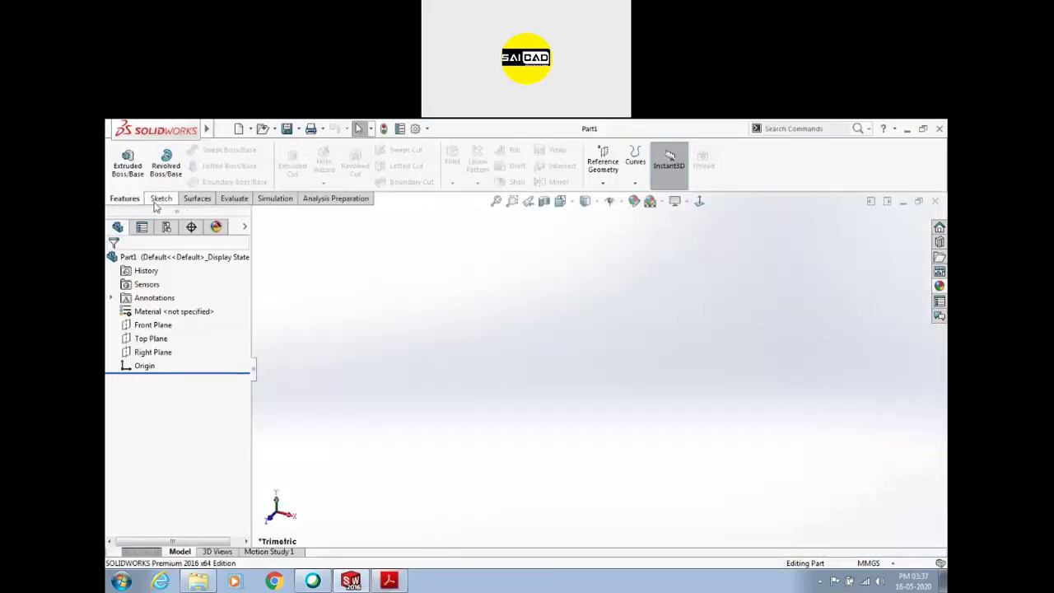
left_click(159, 198)
left_click(121, 157)
left_click(499, 298)
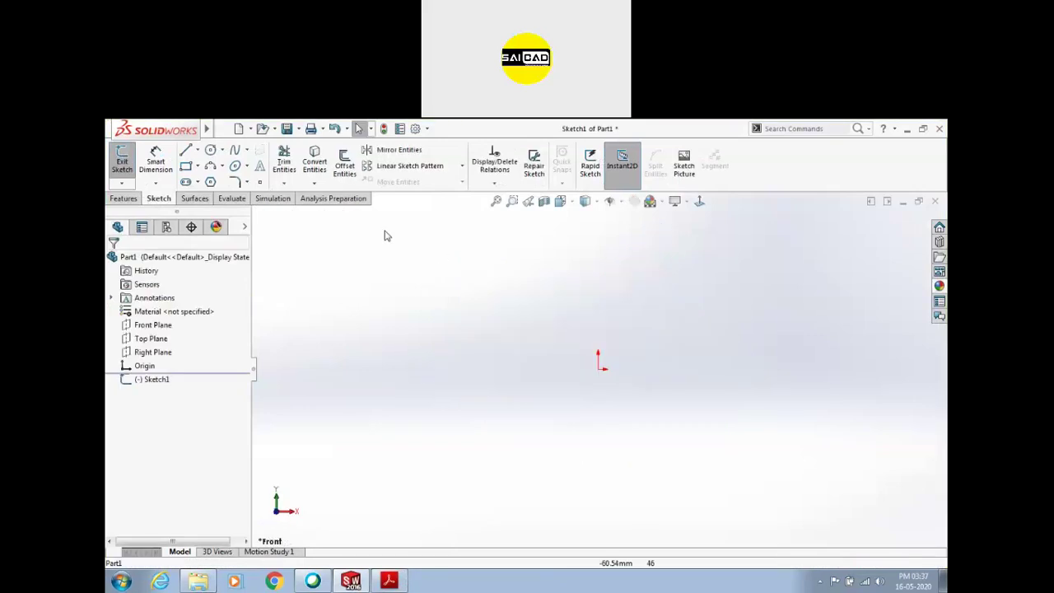
Draw a horizontal base line with a vertical side line rising from each end
left_click(187, 150)
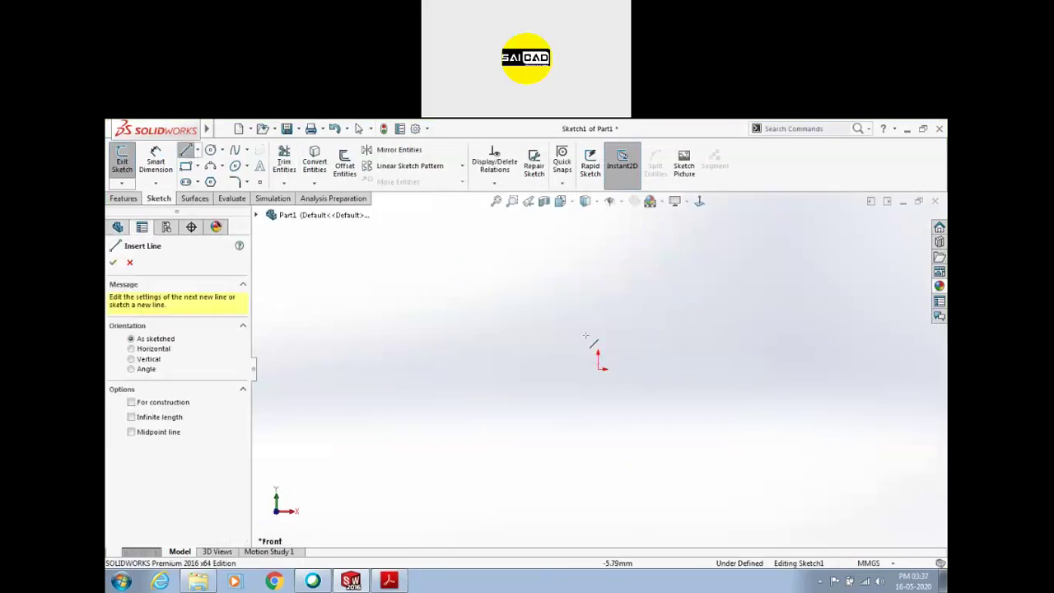
left_click(554, 369)
left_click(651, 368)
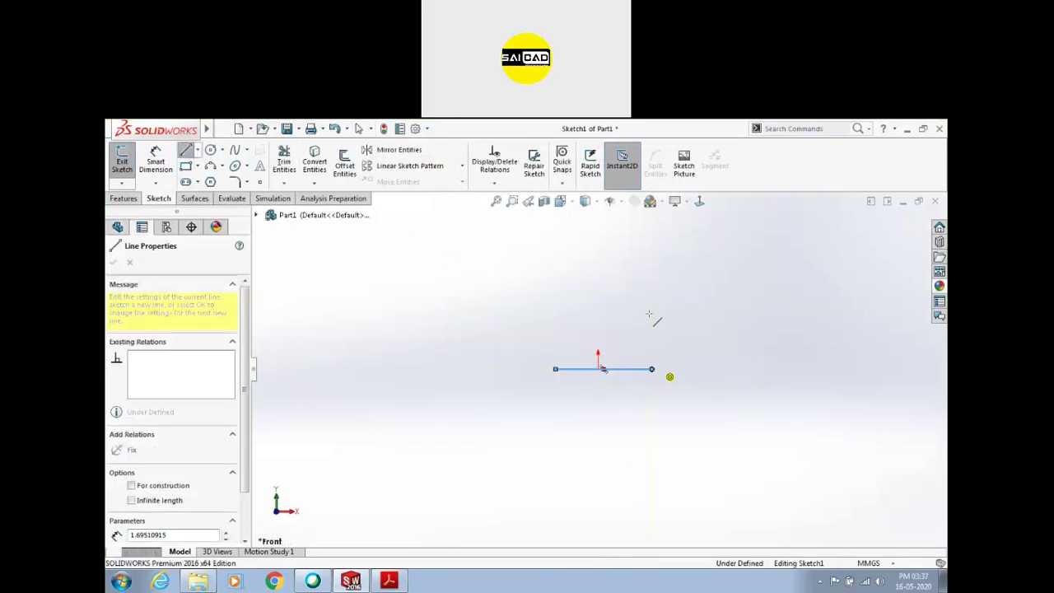
double_click(652, 284)
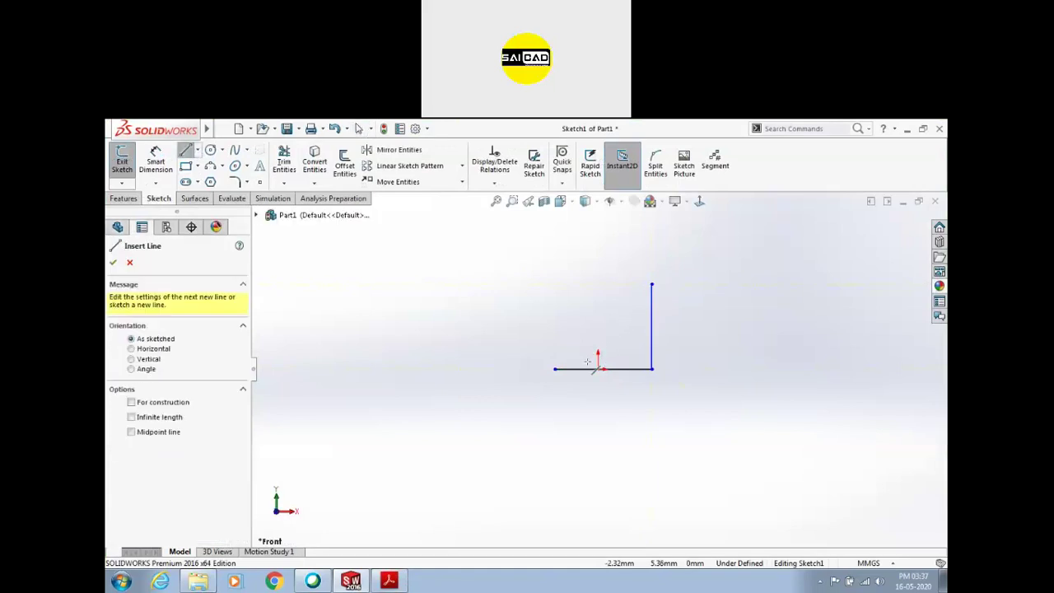
left_click(555, 368)
left_click(555, 316)
key("Escape")
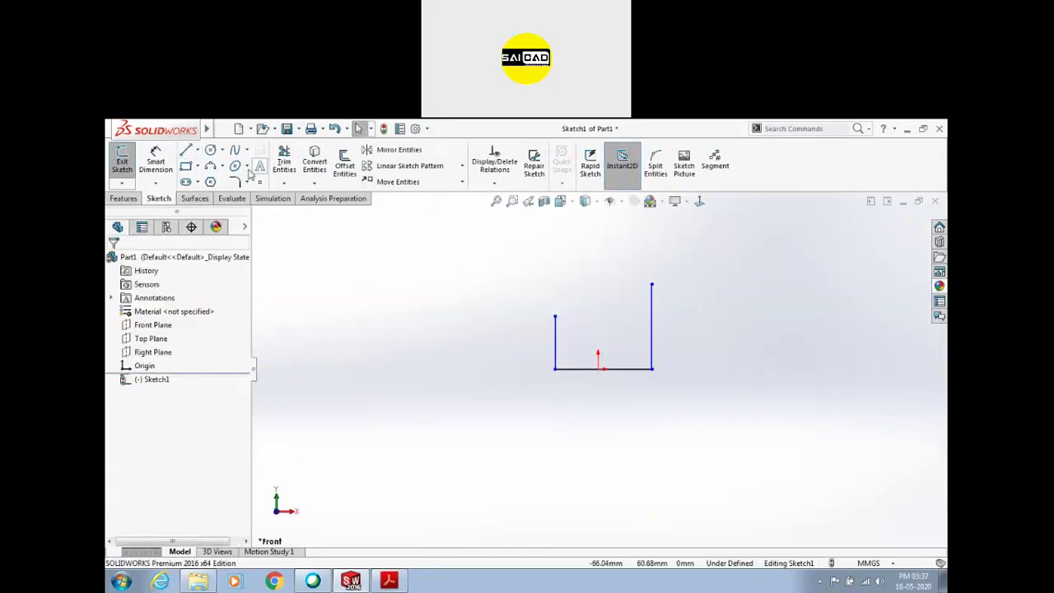
Dimension the base line to 150 mm and the right side to 100 mm
left_click(162, 166)
left_click(628, 372)
left_click(632, 387)
type("150")
key("Return")
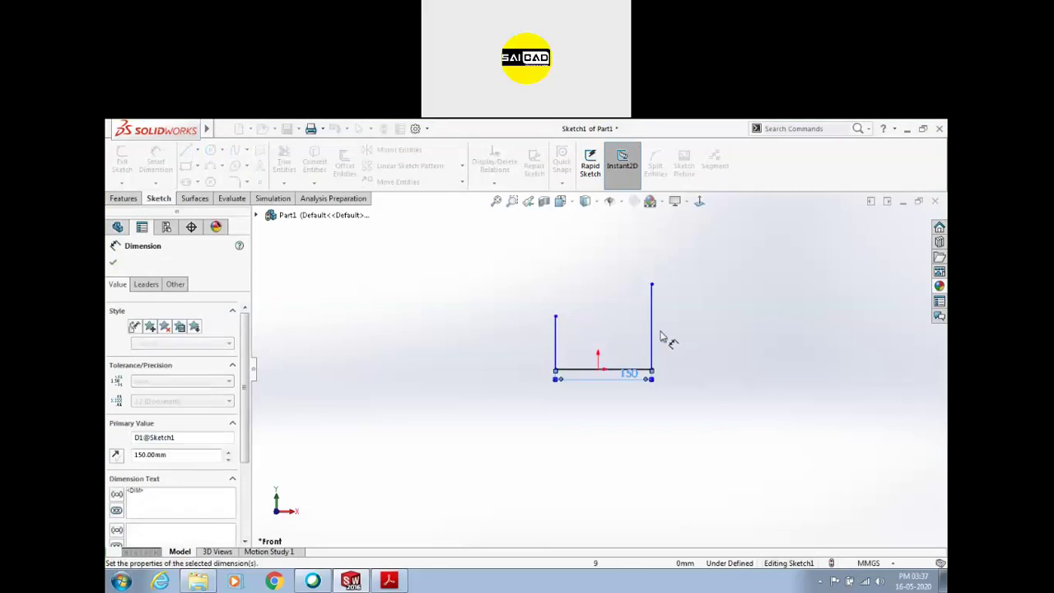
left_click(653, 329)
left_click(687, 330)
type("100")
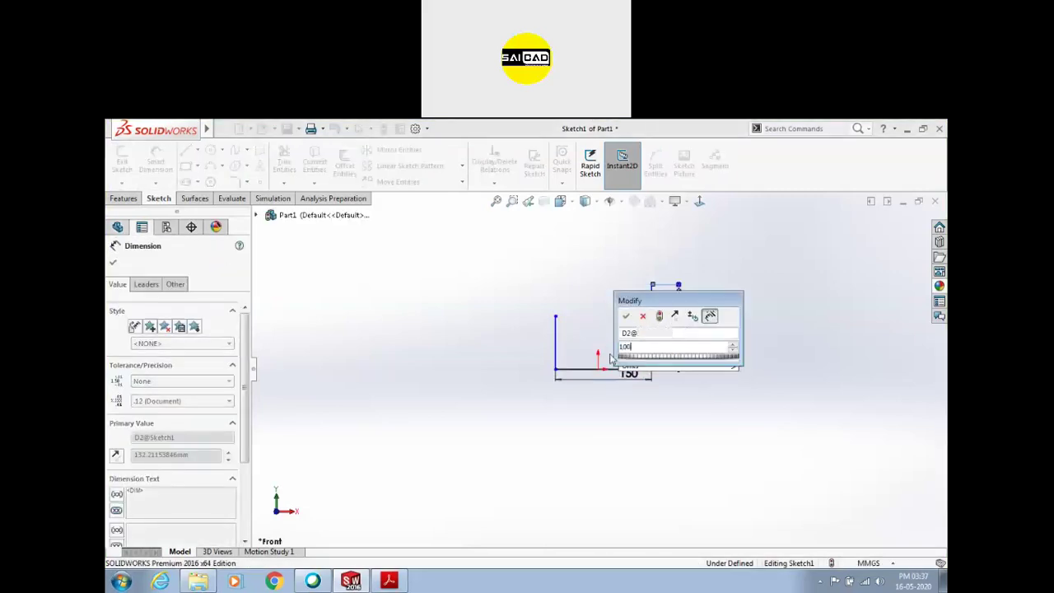
key("Return")
Dimension the left side to 75 mm
left_click(556, 354)
left_click(551, 355)
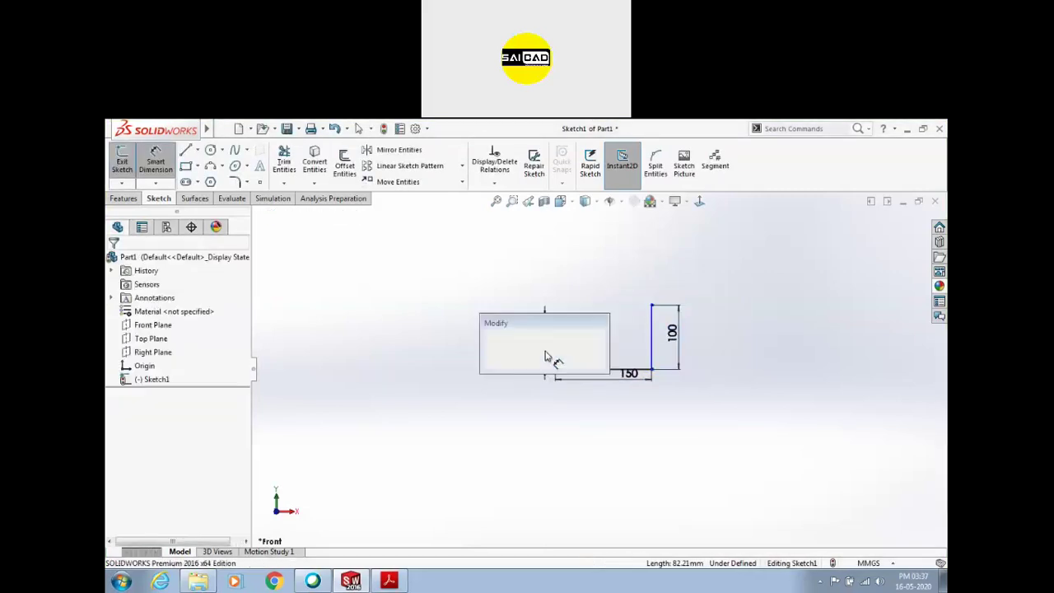
type("100")
key("BackSpace")
key("BackSpace")
key("BackSpace")
type("75")
key("Return")
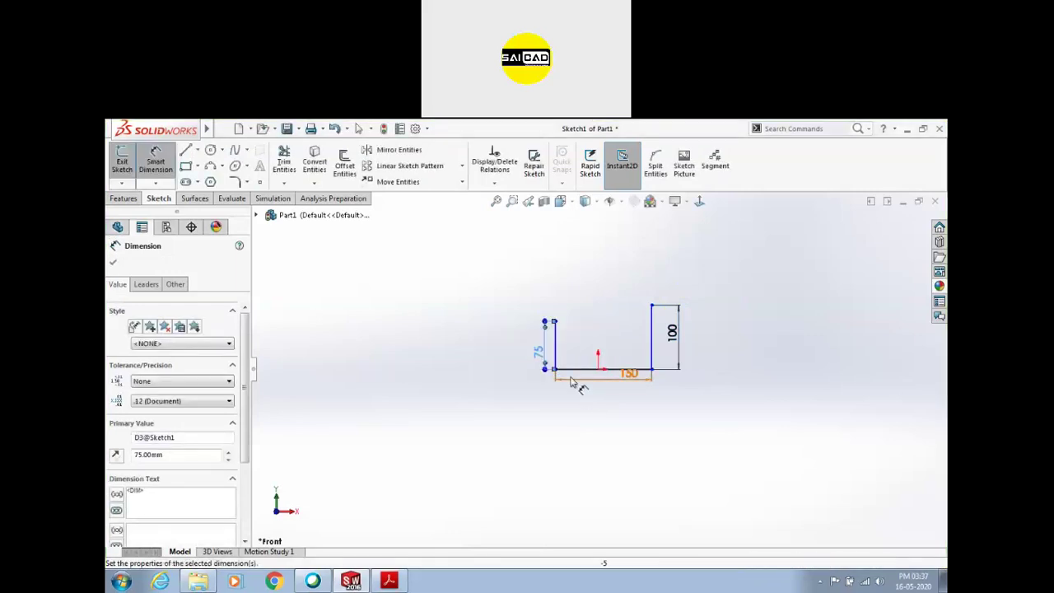
scroll(559, 364, "down", 3)
key("Escape")
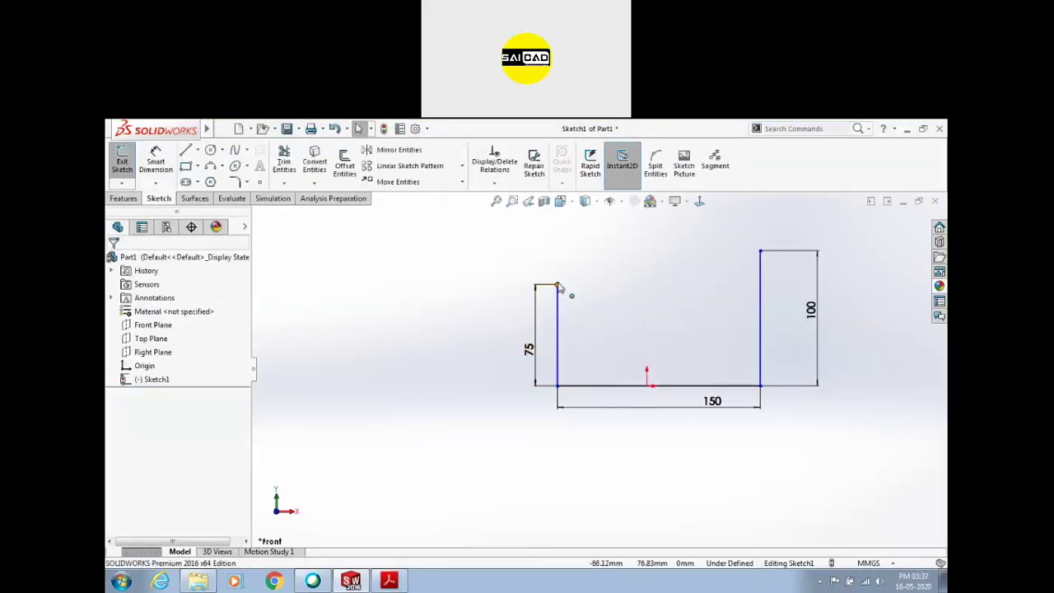
Add a Midpoint relation centring the base line on the origin
left_click_drag(546, 288, 576, 294)
left_click(633, 322)
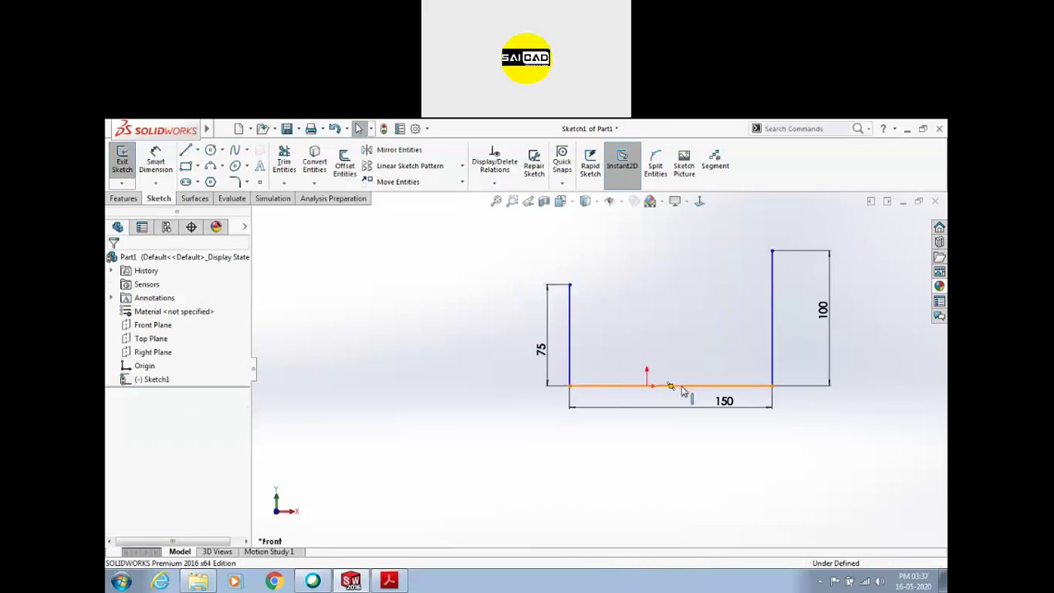
left_click(655, 387)
left_click(648, 384, "ctrl")
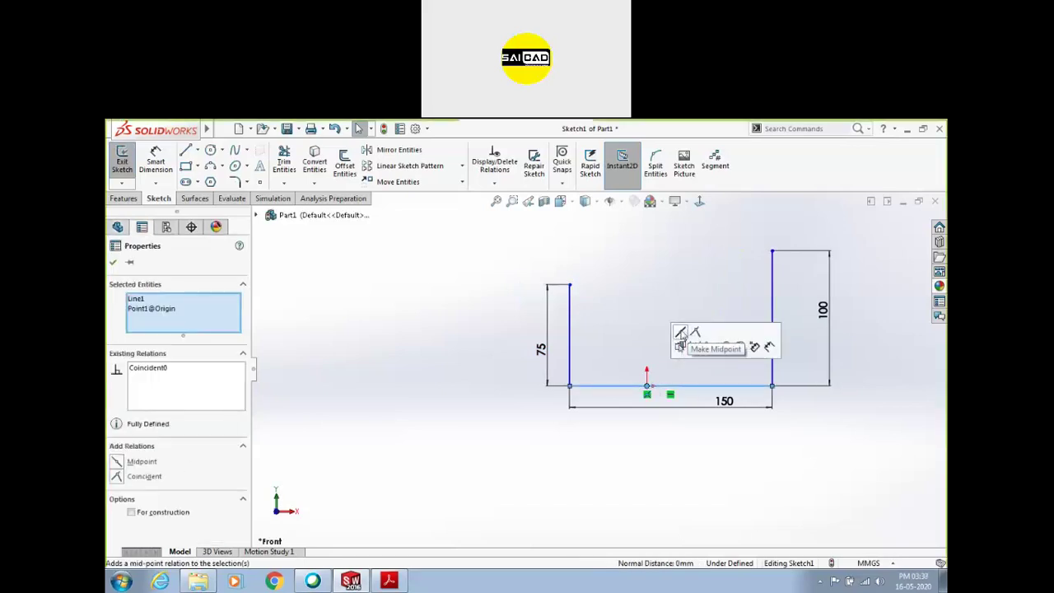
left_click(684, 335)
Exit the sketch and extrude it as a 5 mm thin feature, changing the end condition
left_click(122, 159)
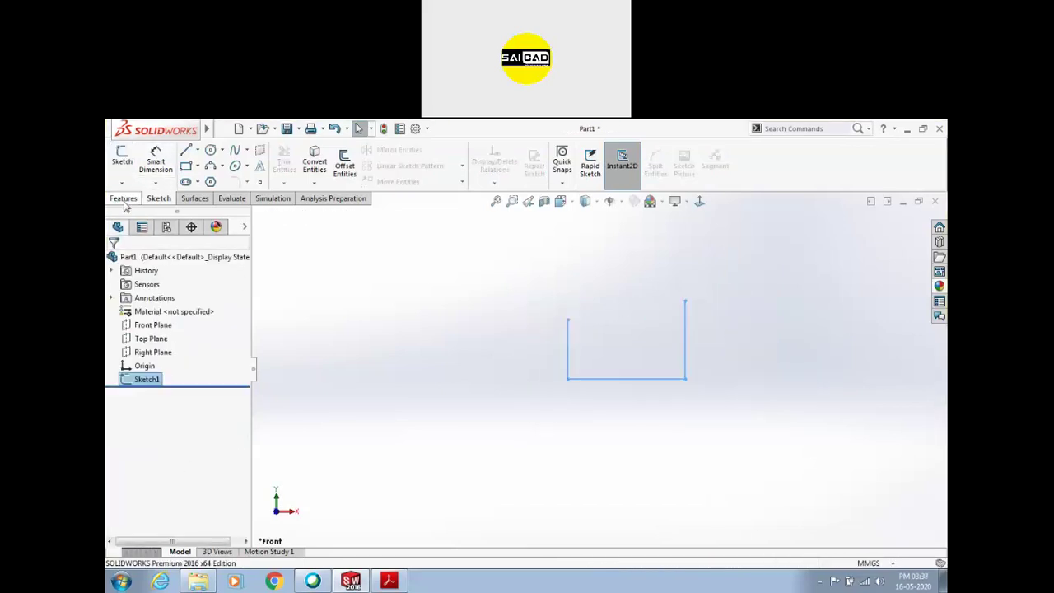
left_click(132, 170)
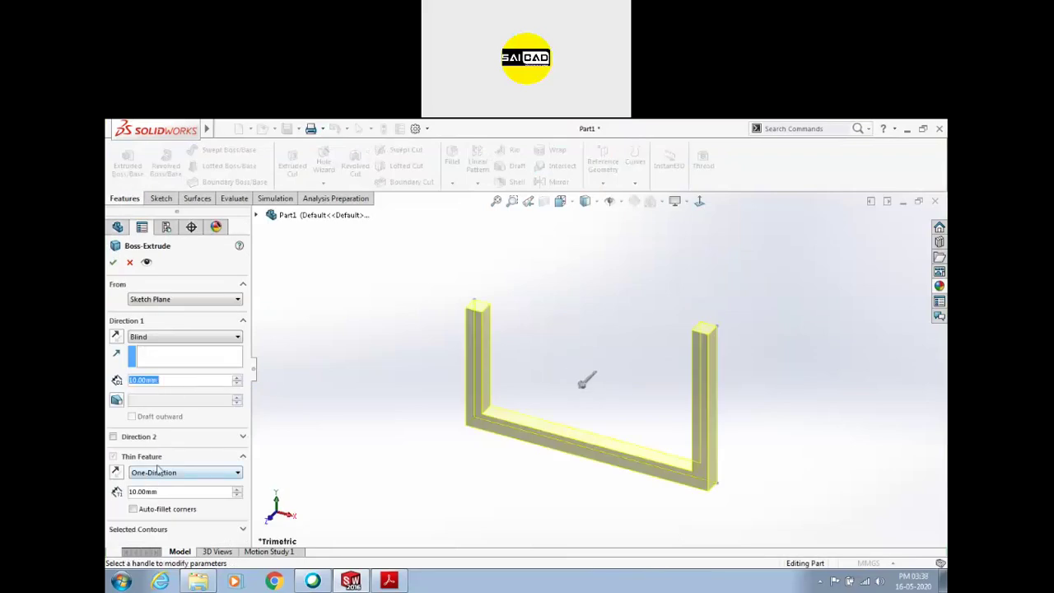
type("5")
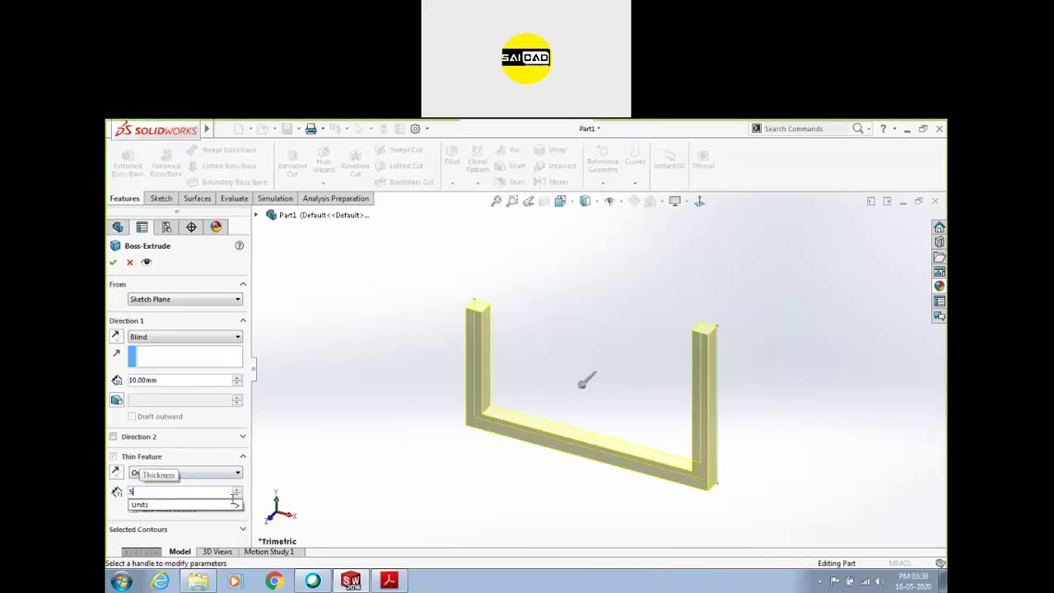
left_click(164, 338)
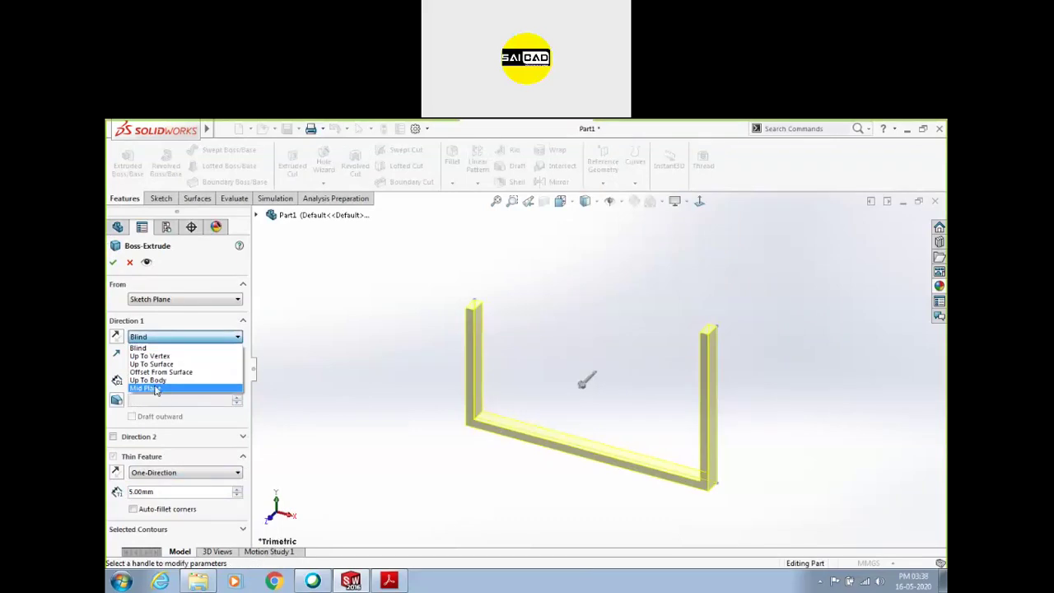
left_click(154, 389)
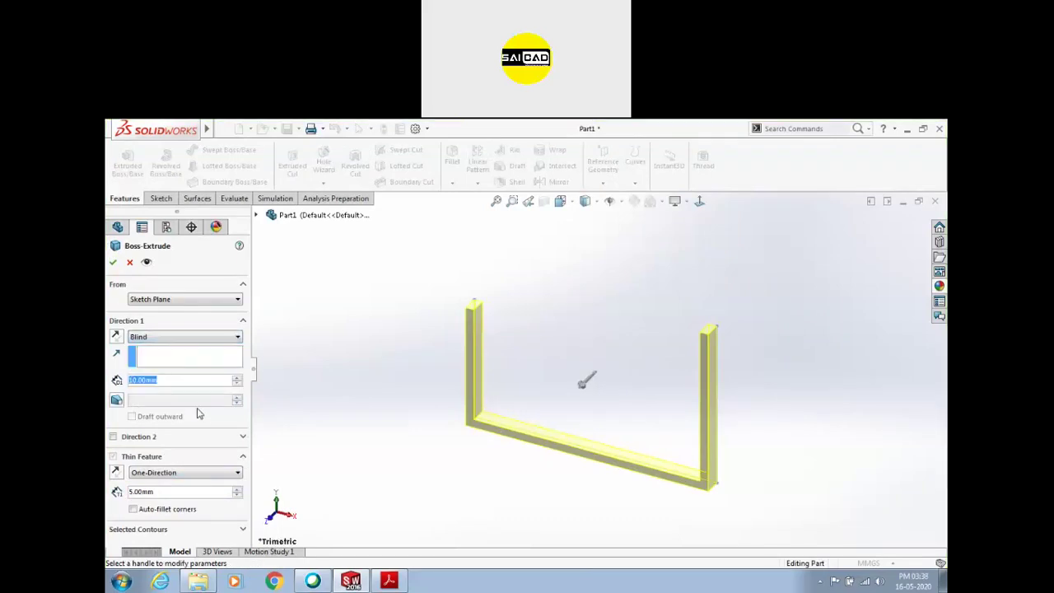
left_click(188, 337)
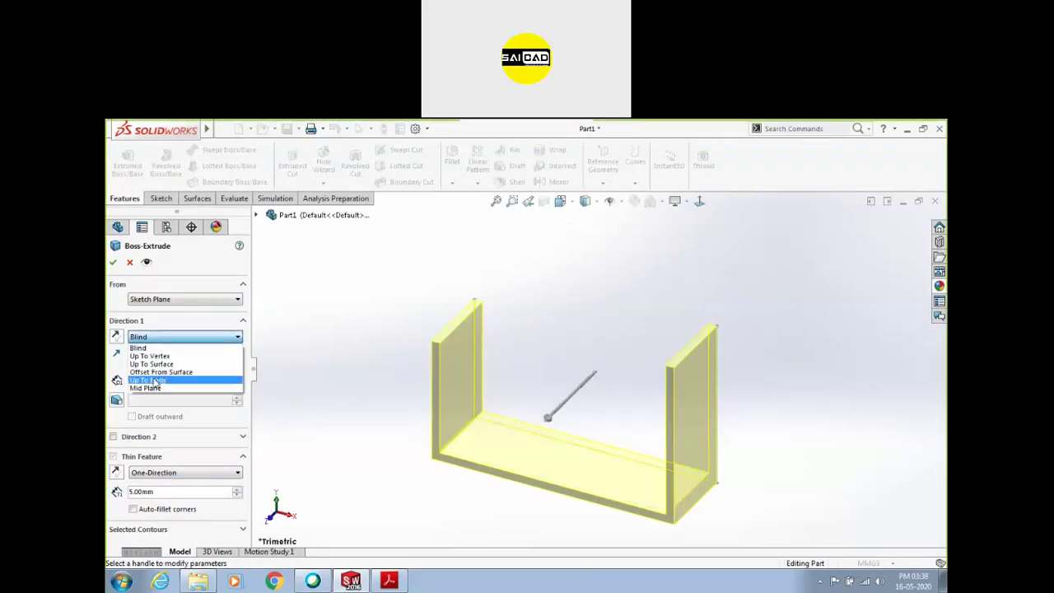
left_click(154, 381)
Confirm the thin extrusion, then compare the part with the assignment PDF
key("Return")
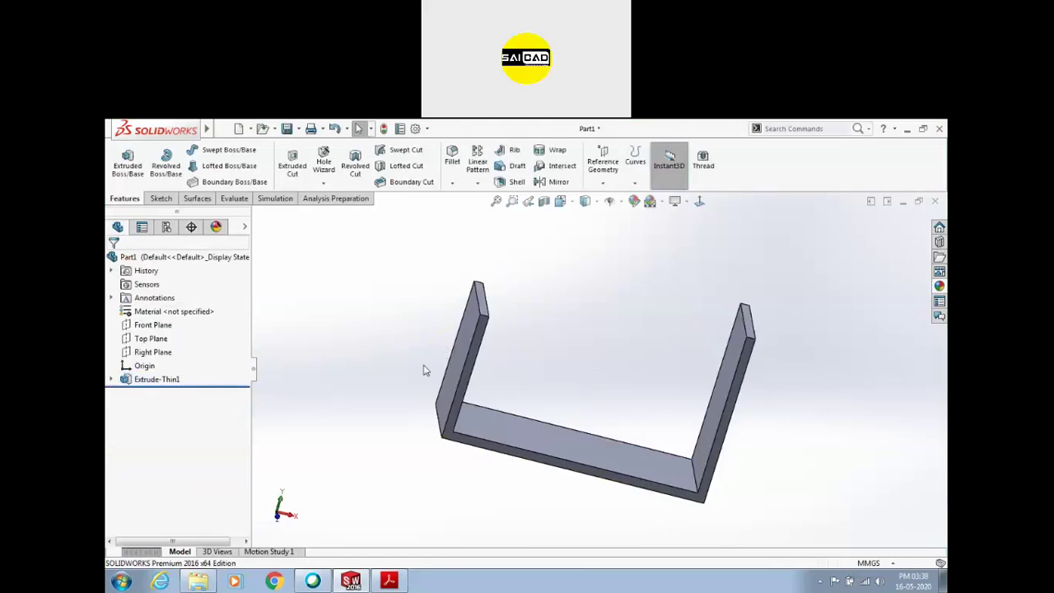
middle_click_drag(420, 229, 456, 251)
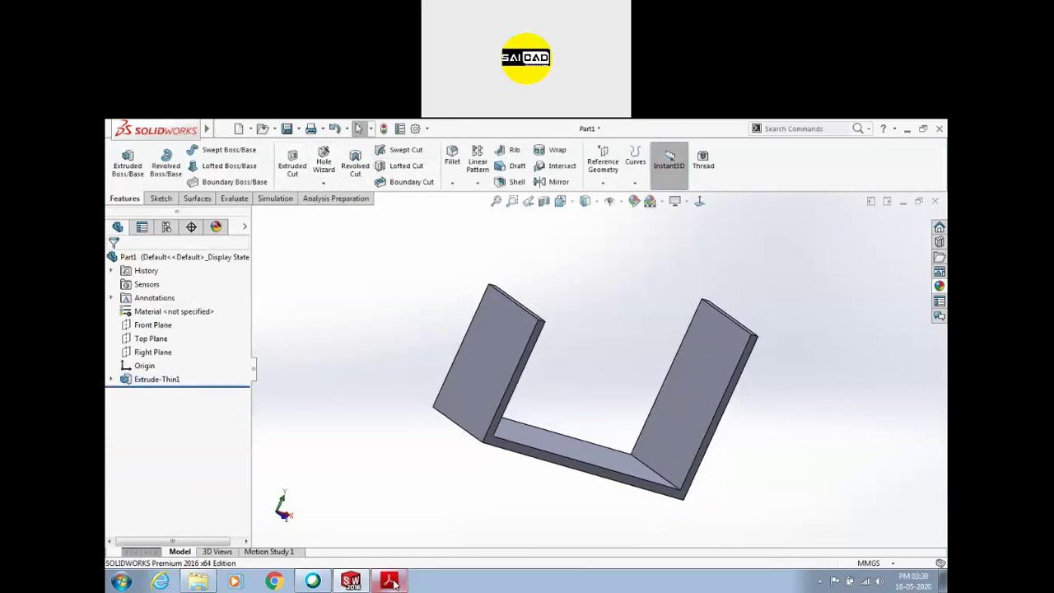
left_click(392, 582)
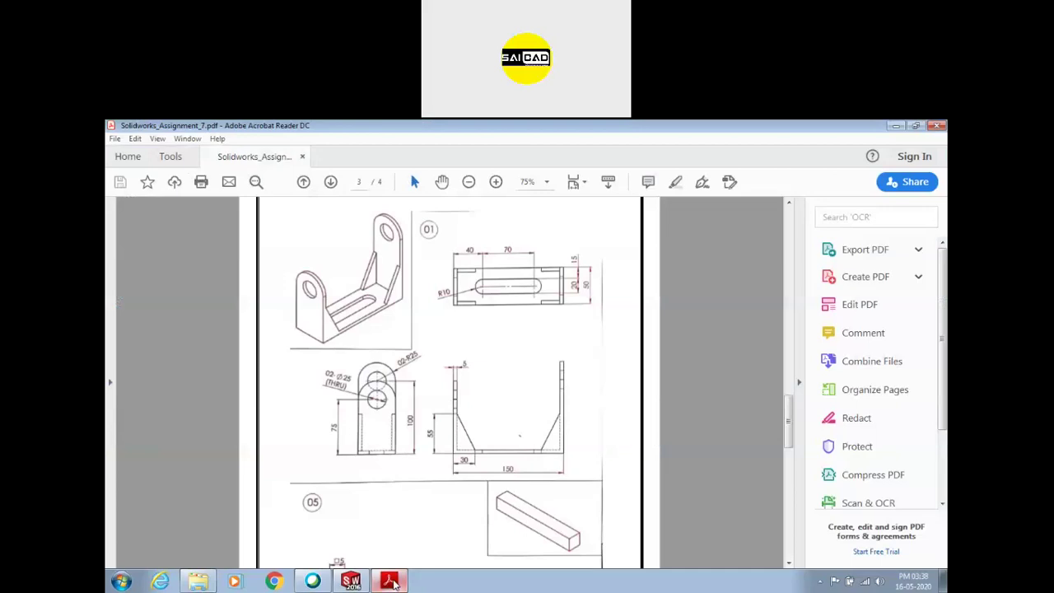
left_click(391, 582)
Change the left wall's 75 mm height dimension to 100 mm
key("Left")
left_click(470, 318)
double_click(427, 372)
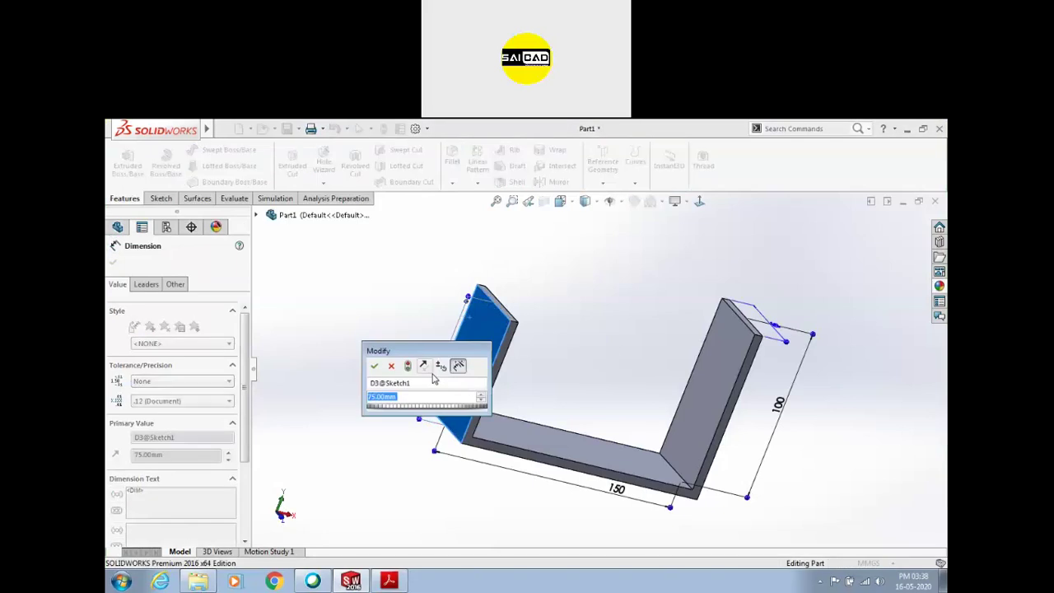
type("1")
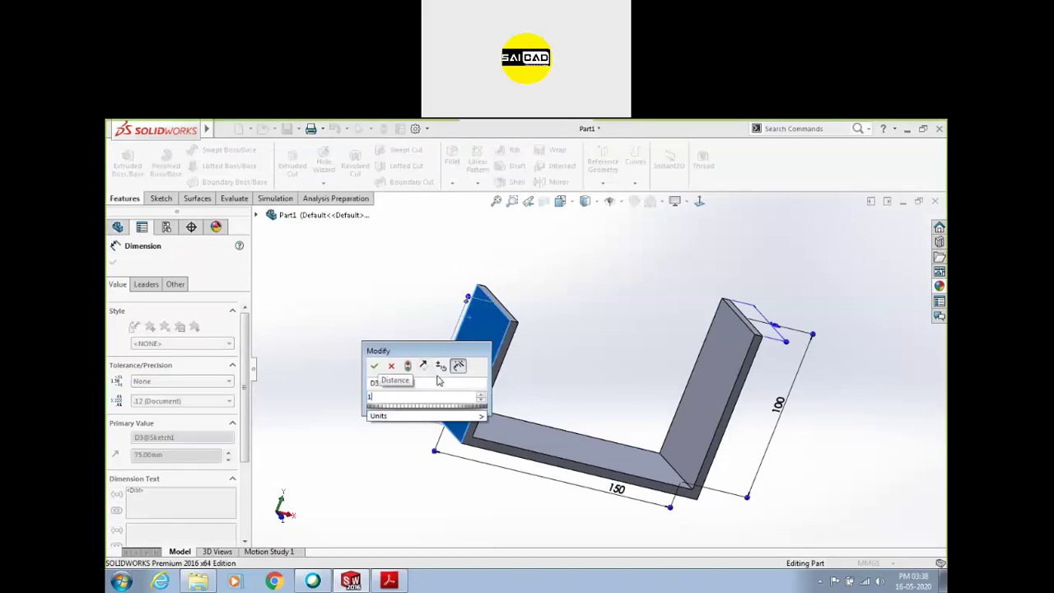
type("00")
key("Return")
left_click(611, 311)
scroll(498, 374, "up", 4)
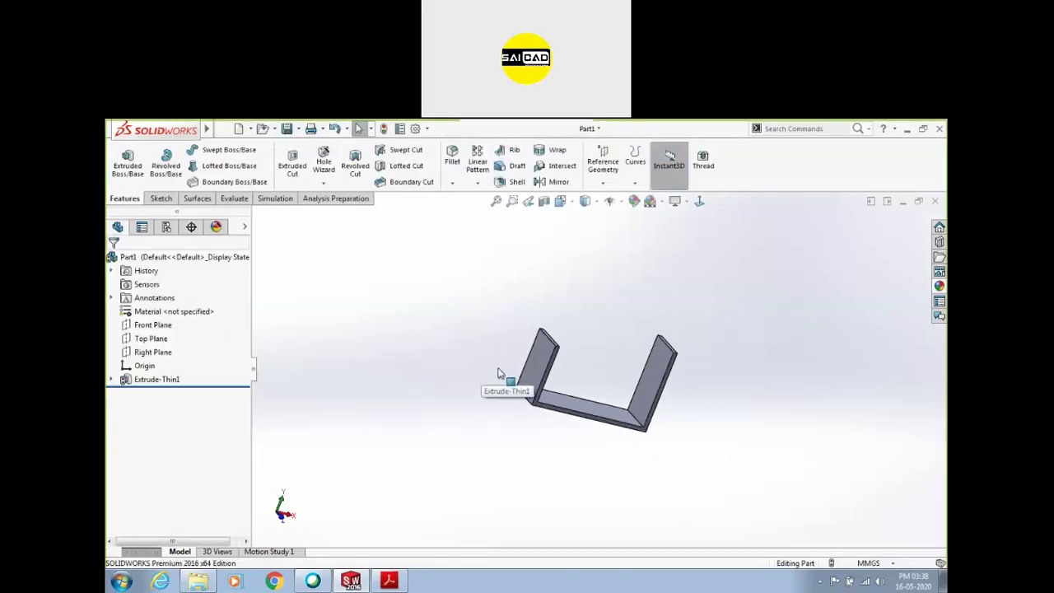
scroll(573, 359, "down", 1)
Rebuild the part and start a Fillet of the full round type
left_click(383, 129)
middle_click_drag(505, 366, 414, 390)
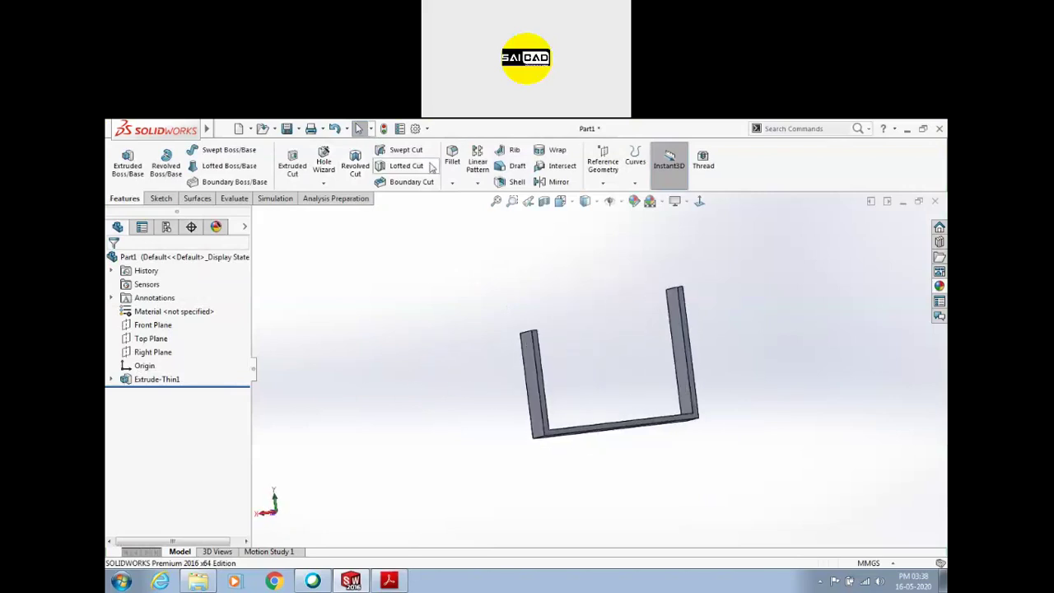
left_click(452, 183)
left_click(457, 196)
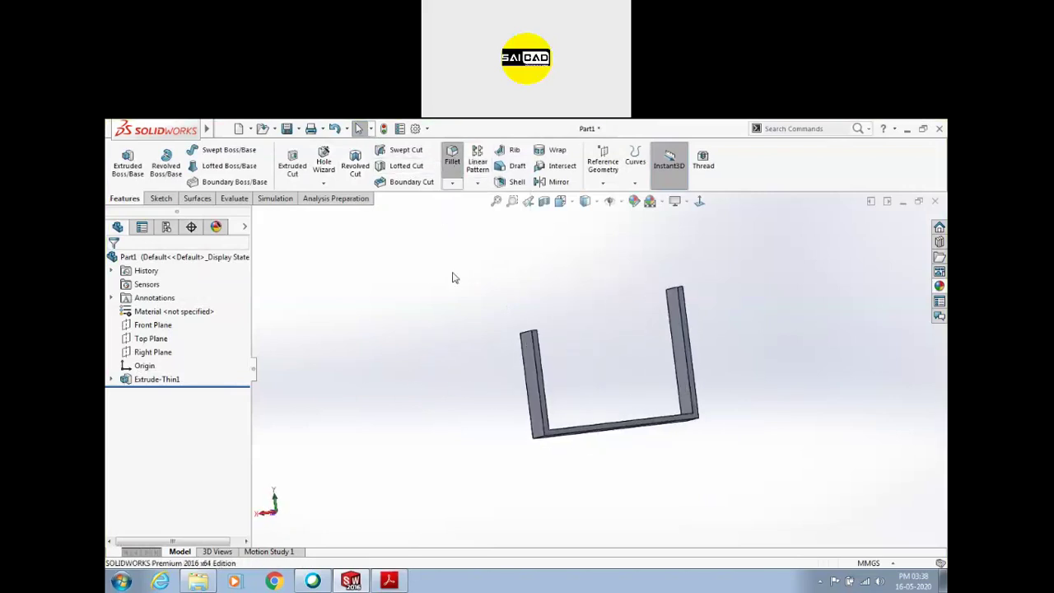
middle_click_drag(464, 300, 486, 344)
left_click(196, 319)
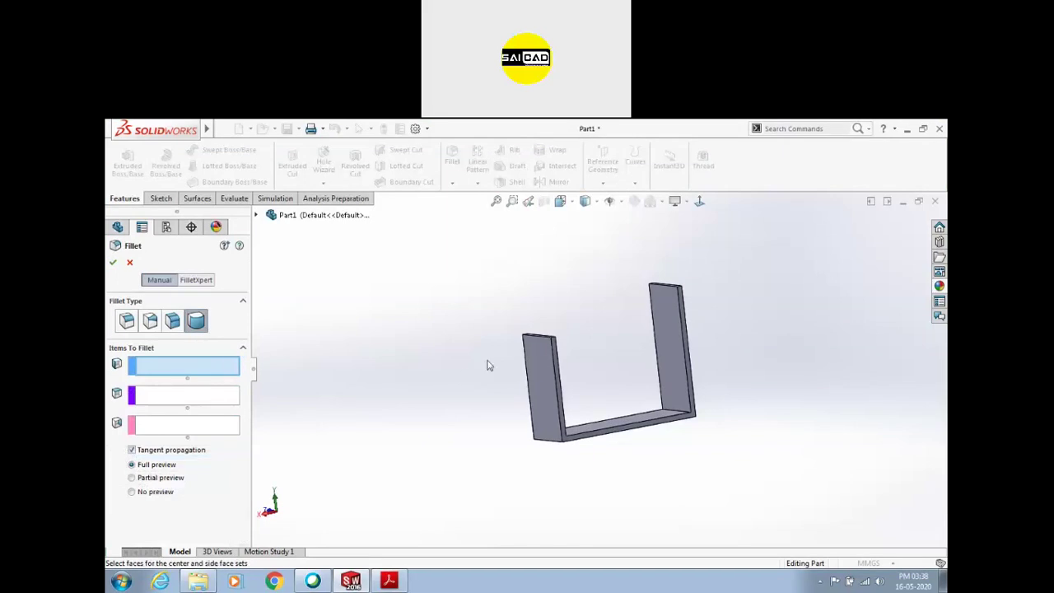
Select the first upright's side face, top face and opposite side face for the full round
left_click(562, 362)
scroll(543, 344, "down", 5)
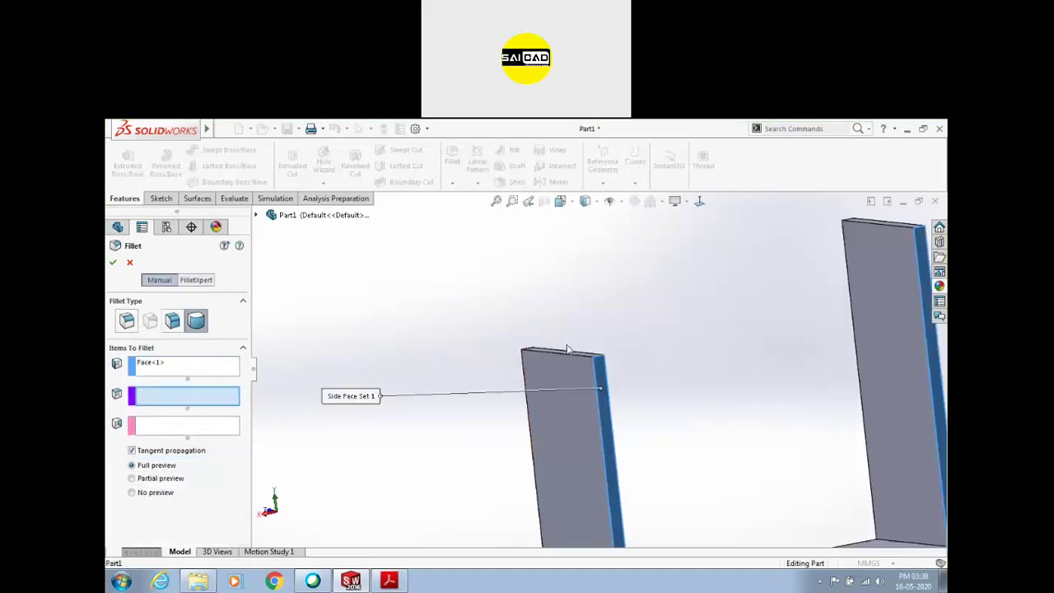
left_click(566, 354)
right_click(565, 353)
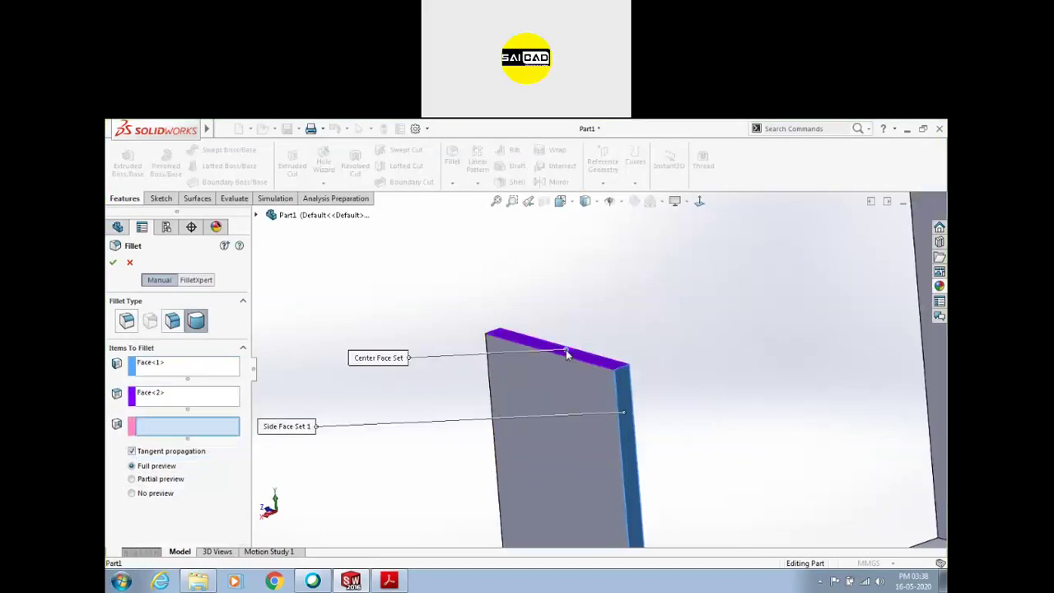
middle_click_drag(475, 330, 537, 361)
left_click(470, 341)
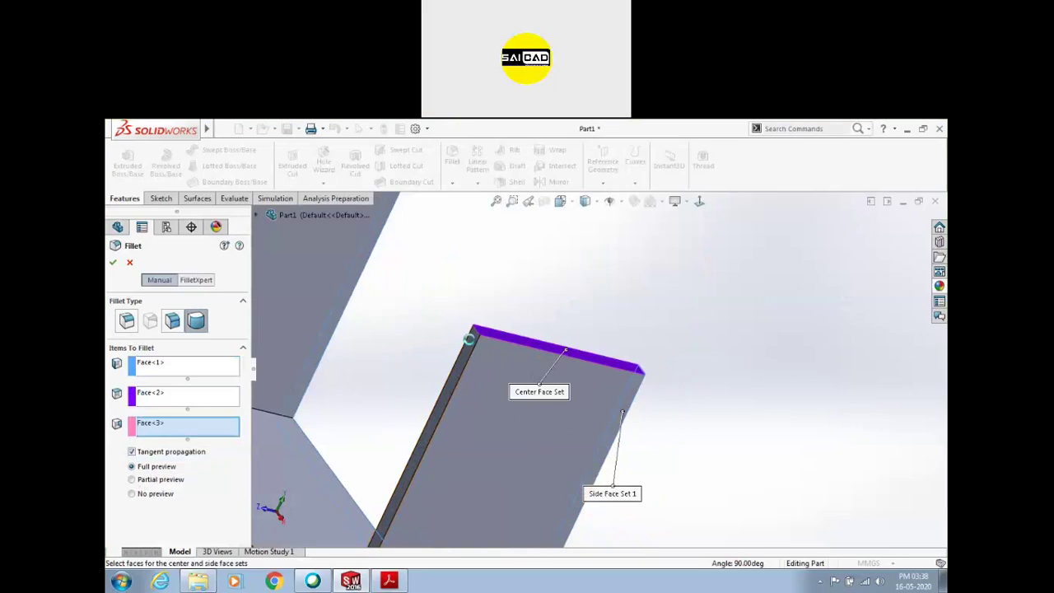
scroll(585, 334, "up", 4)
middle_click_drag(585, 334, 329, 353)
scroll(329, 352, "up", 4)
Remove the extra face from the centre face set and apply the first full round fillet
left_click(168, 364)
middle_click_drag(596, 323, 577, 297)
left_click(170, 403)
scroll(577, 301, "down", 5)
left_click(605, 321)
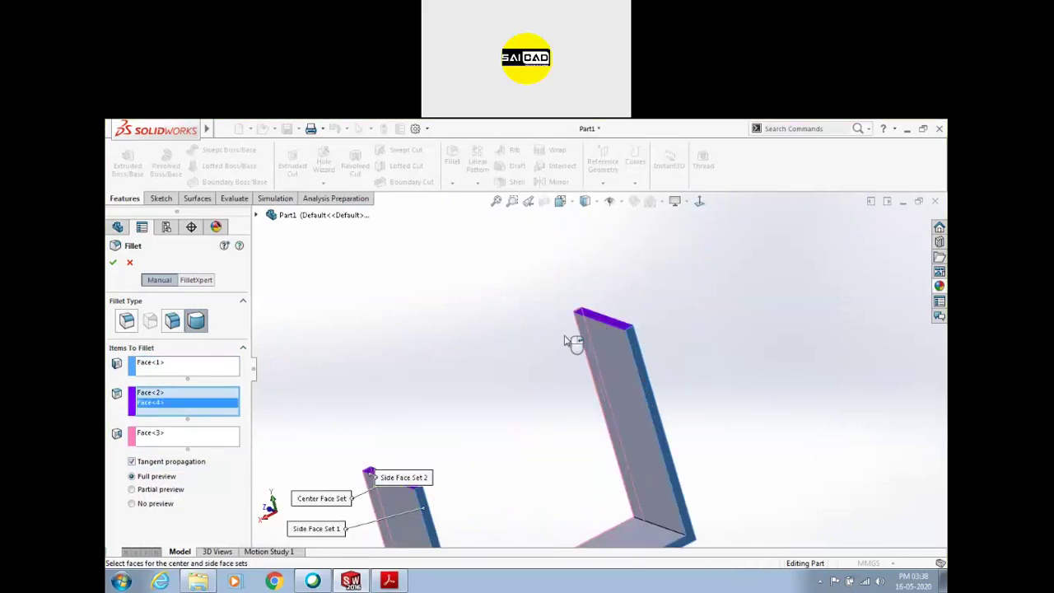
left_click(210, 441)
middle_click_drag(553, 332, 637, 337)
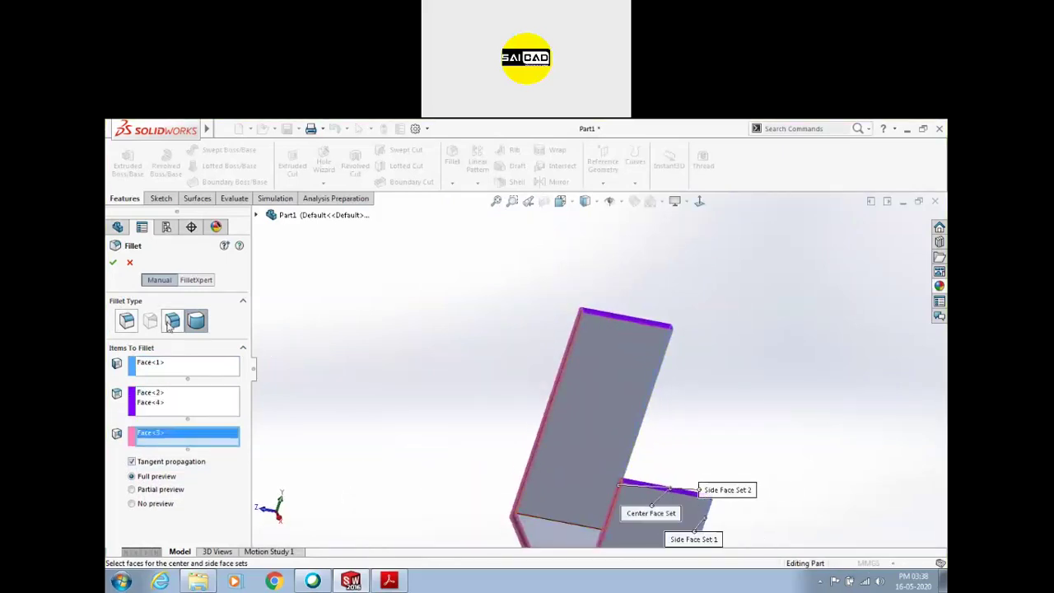
left_click(149, 403)
key("Delete")
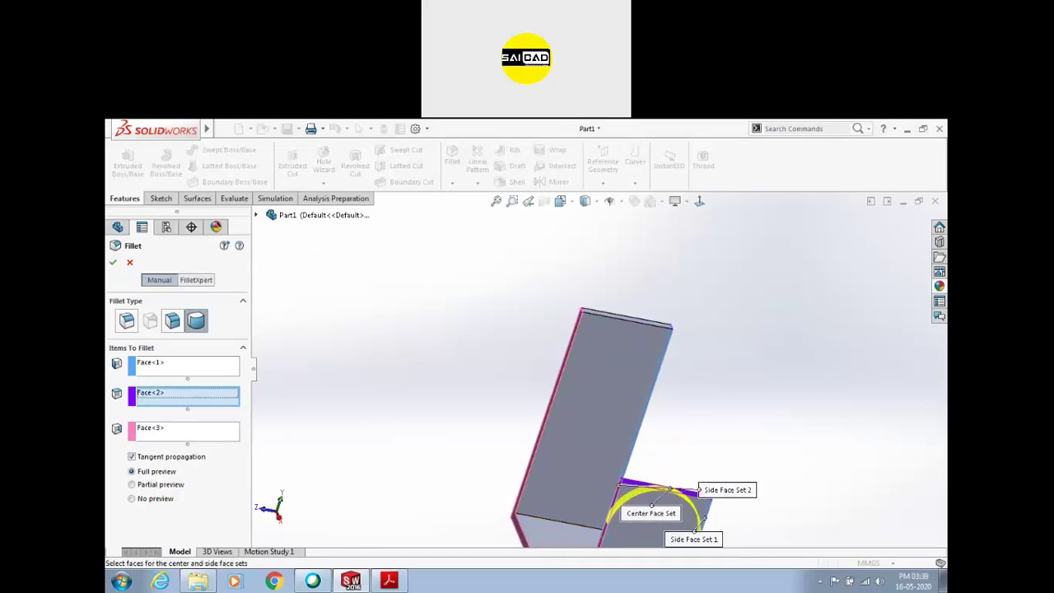
key("Return")
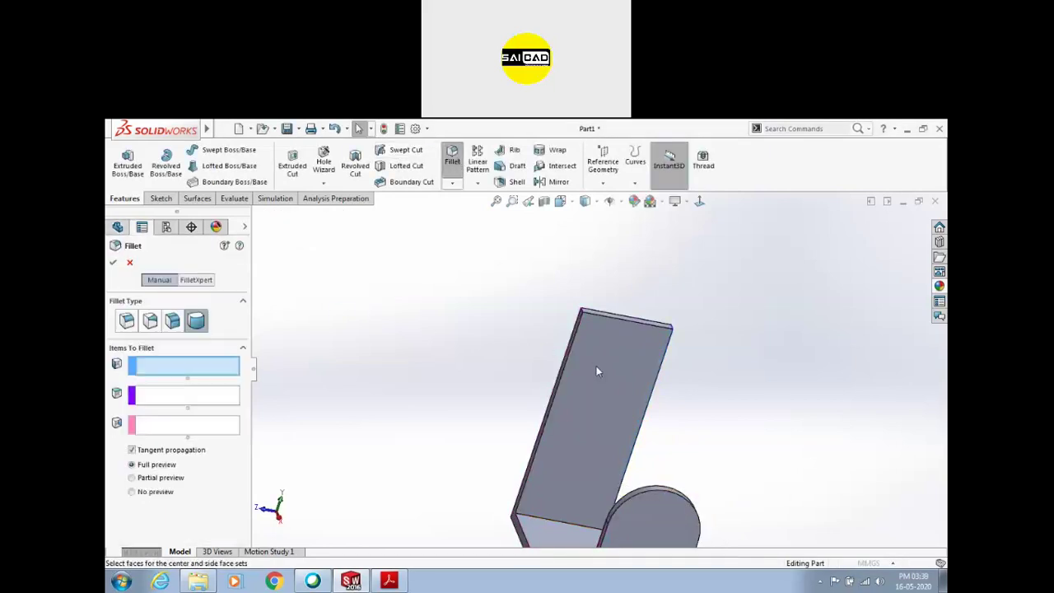
Full-round fillet the second upright using its two side faces and top face
scroll(596, 366, "down", 5)
left_click(545, 265)
left_click(611, 230)
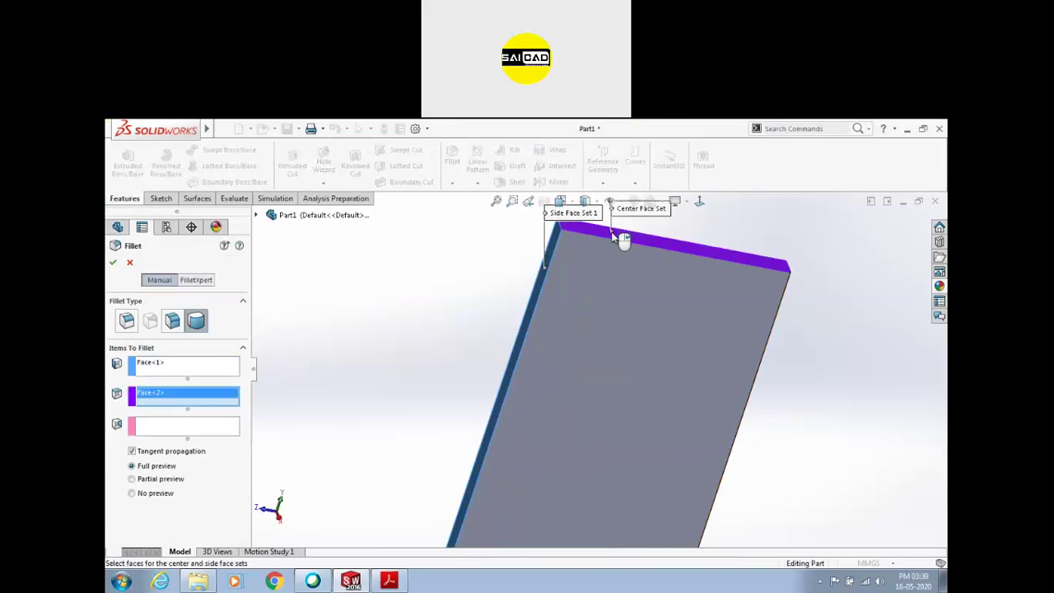
middle_click_drag(792, 337, 774, 341)
left_click(773, 332)
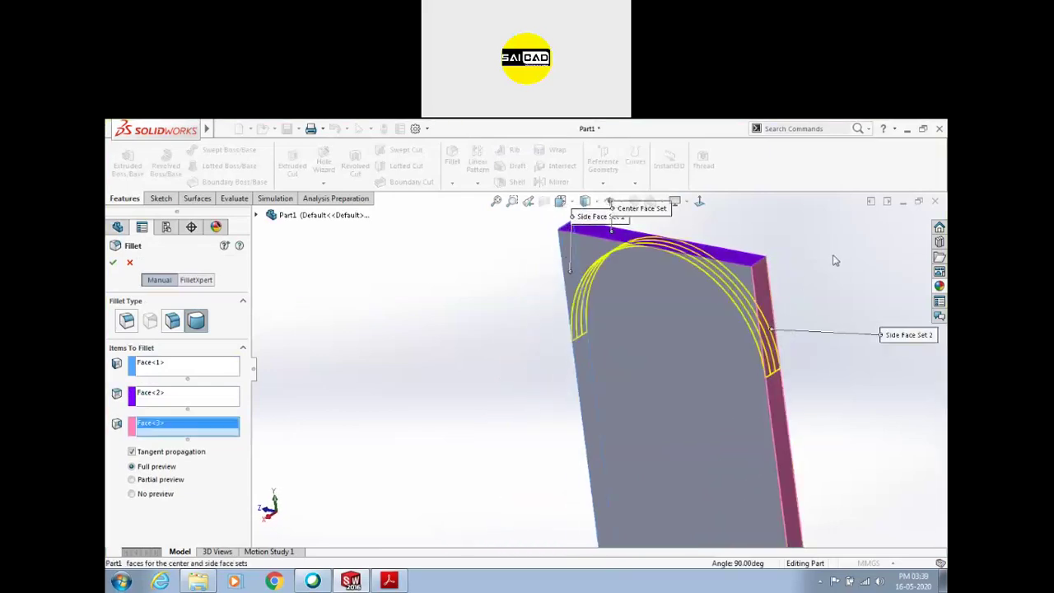
key("Return")
scroll(472, 266, "up", 5)
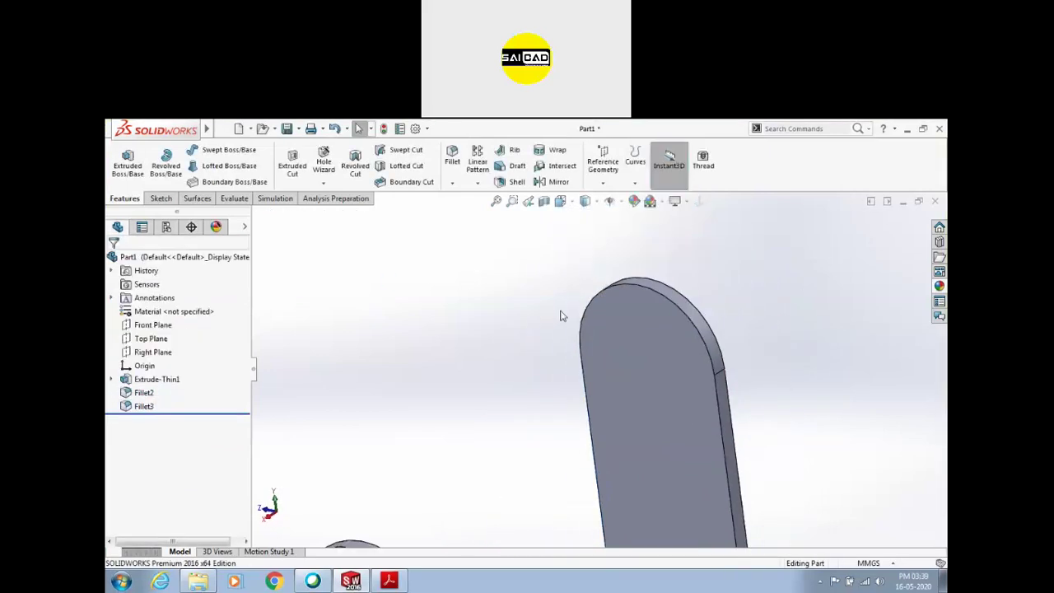
Sketch a circle on the right upright's face, centred on the top arc's centre
left_click(591, 370)
key("Escape")
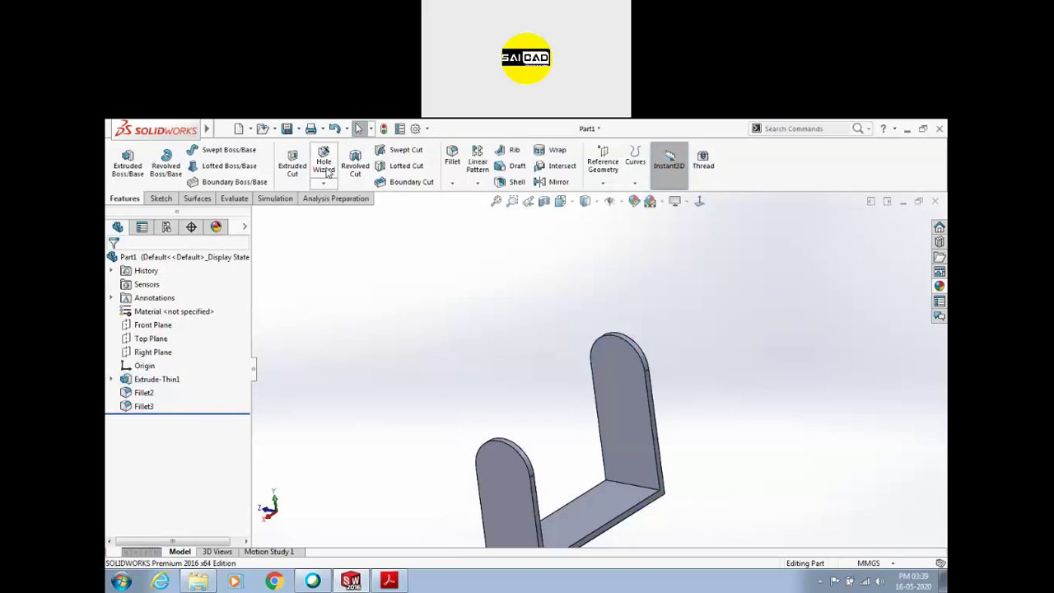
left_click(128, 163)
left_click(642, 380)
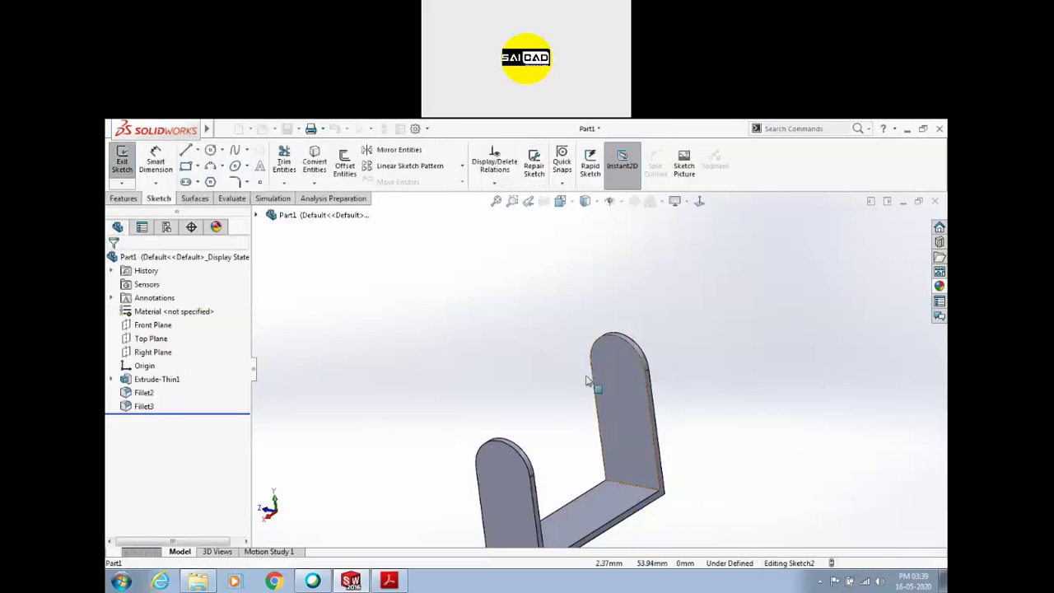
left_click(210, 150)
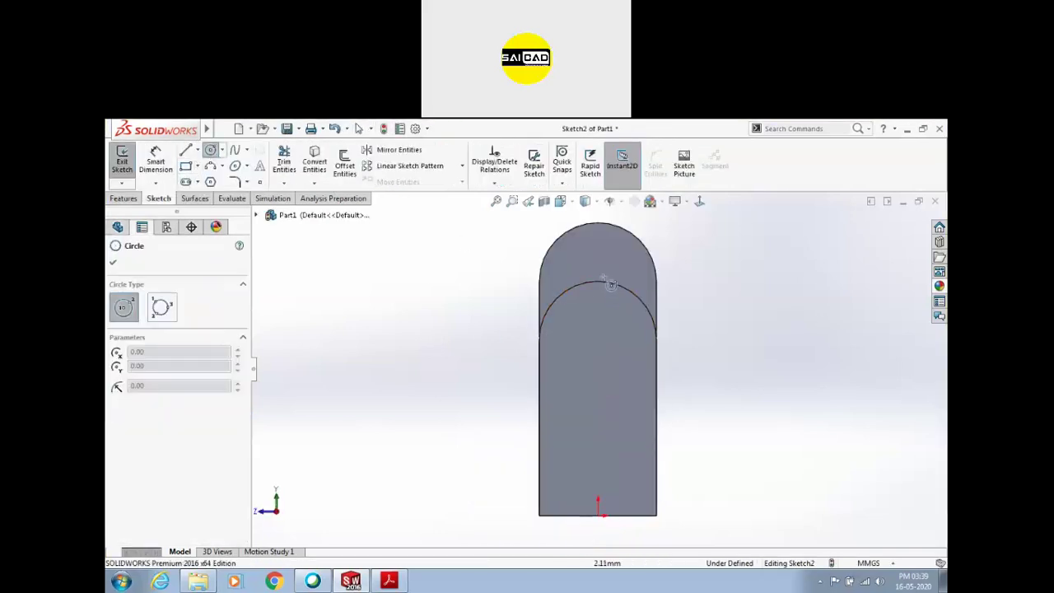
left_click(598, 340)
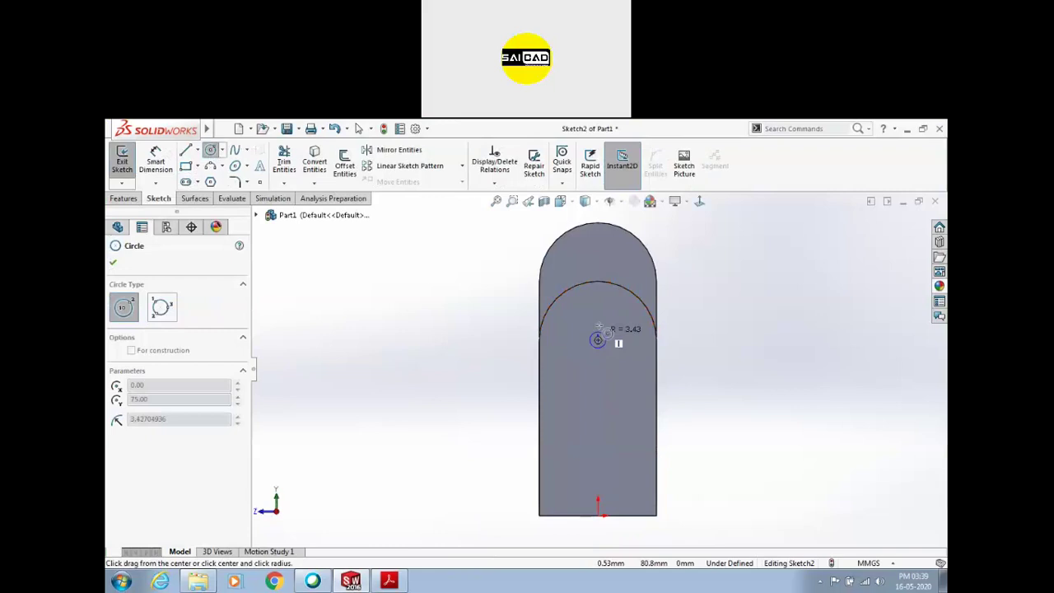
left_click(625, 340)
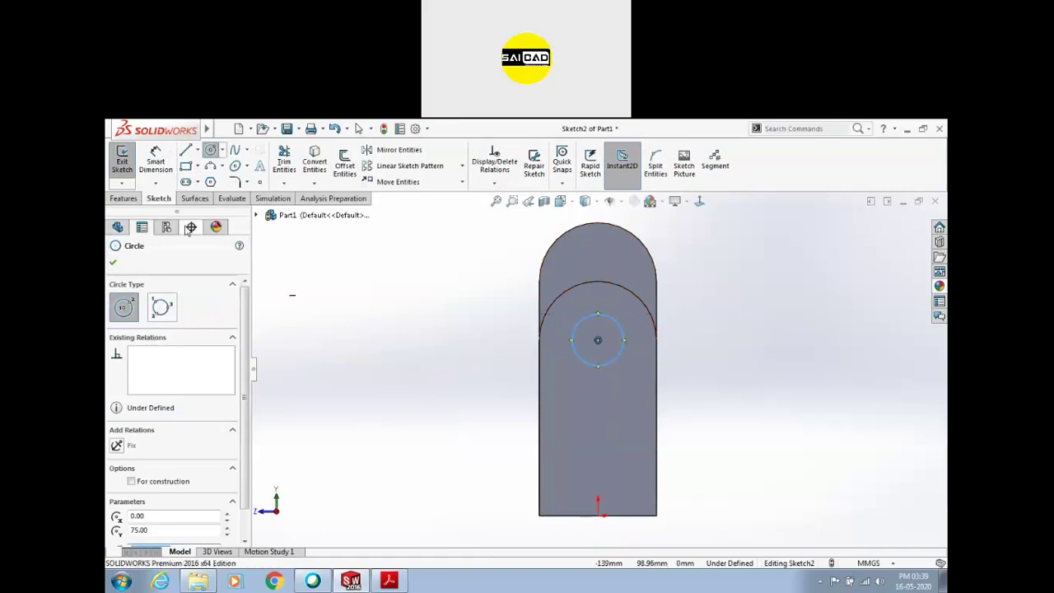
Dimension the circle to 25 mm diameter
left_click(156, 161)
left_click(624, 329)
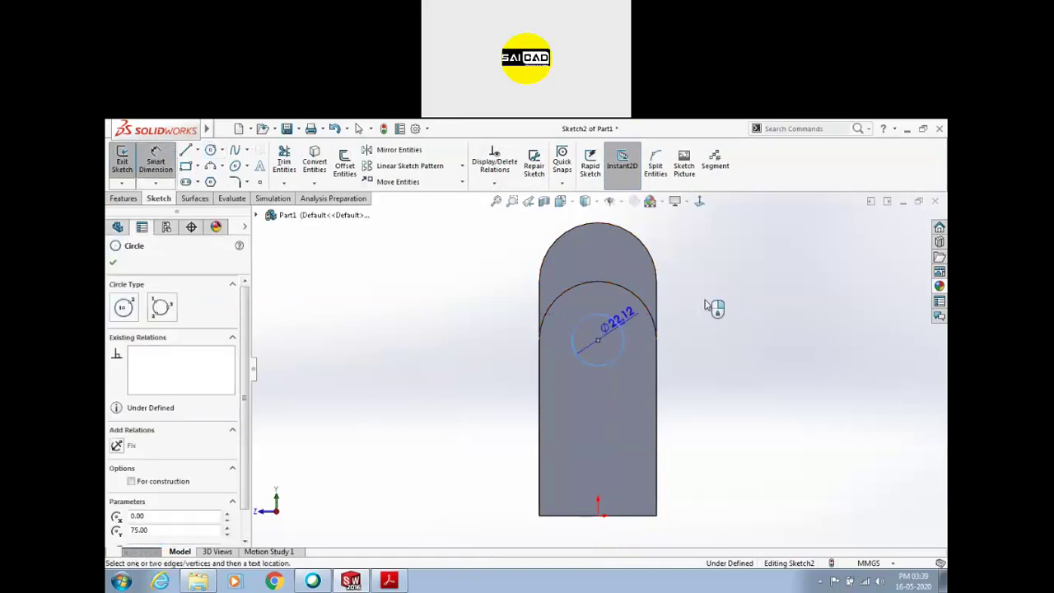
left_click(715, 303)
type("25")
key("Return")
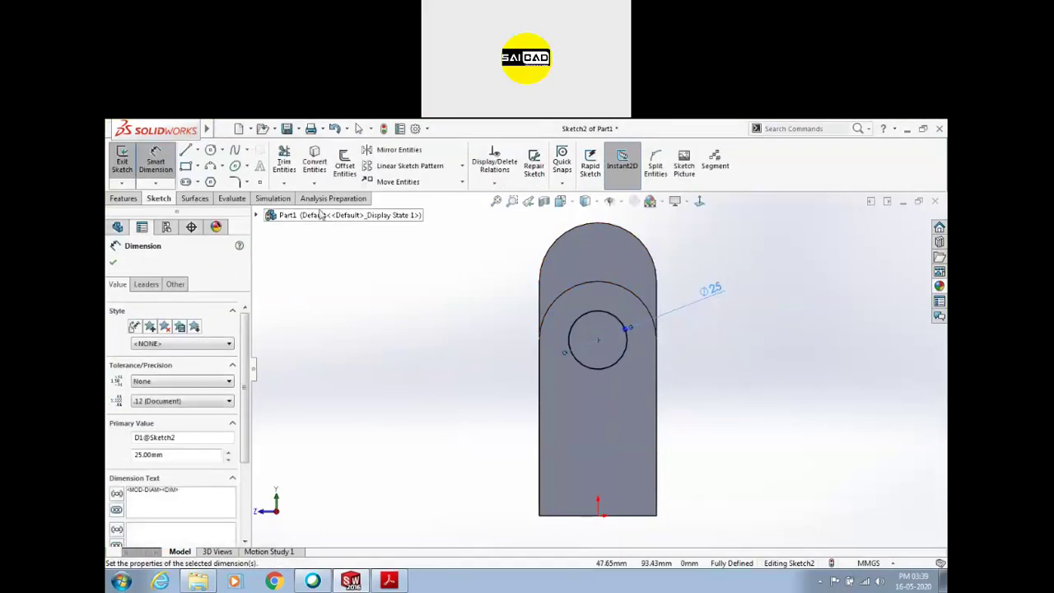
Try extruding the circle as a boss cylinder, then undo it
left_click(123, 162)
left_click(184, 337)
left_click(157, 371)
left_click(113, 262)
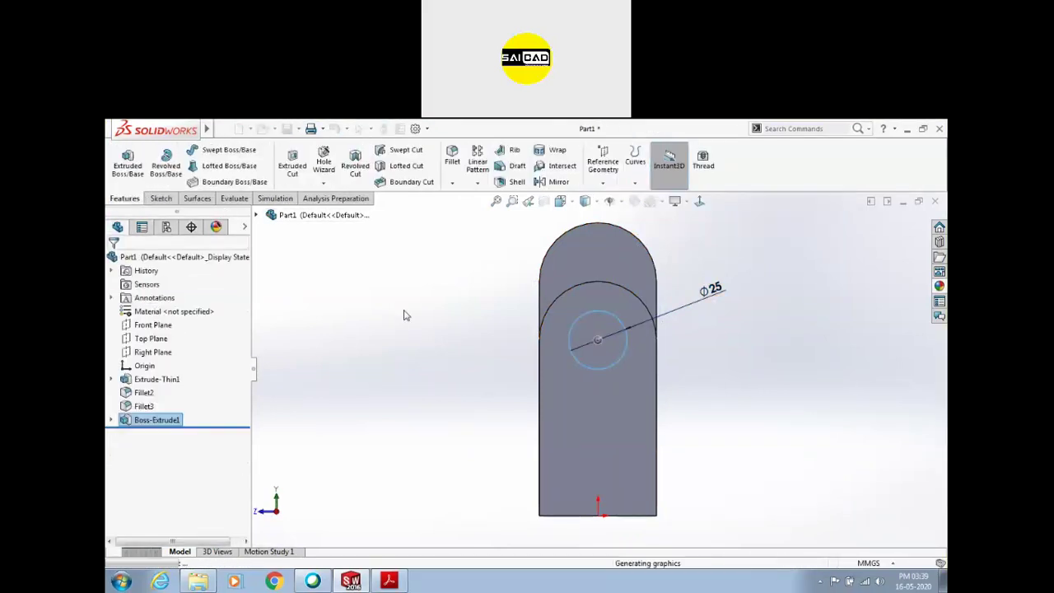
left_click(602, 331)
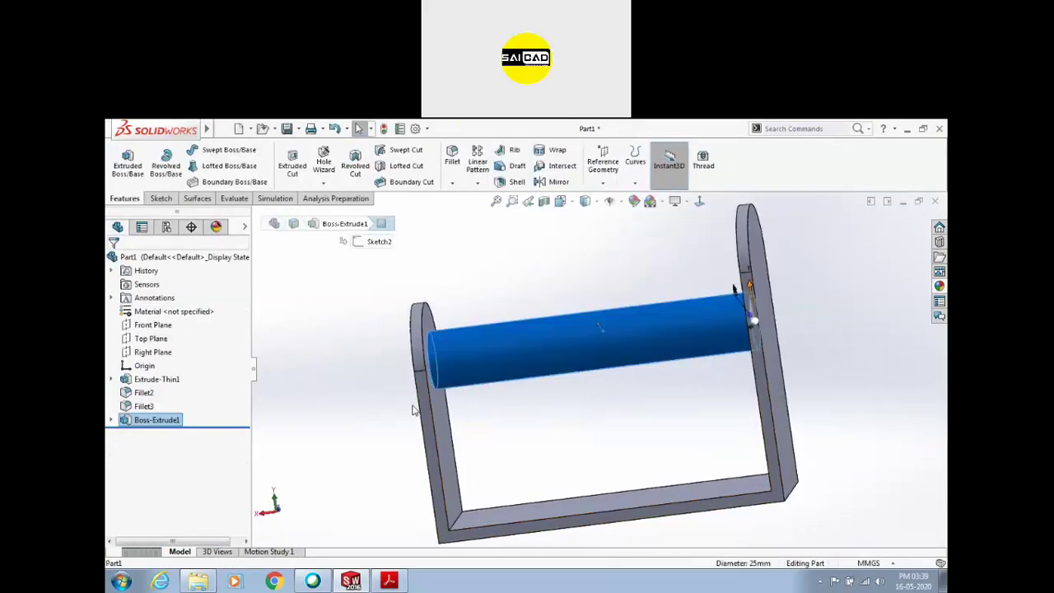
key("ctrl+z")
Cut-extrude the circle from the sketch plane Up To Next to make the hole
left_click(296, 162)
left_click(169, 299)
left_click(165, 309)
left_click(160, 335)
left_click(157, 373)
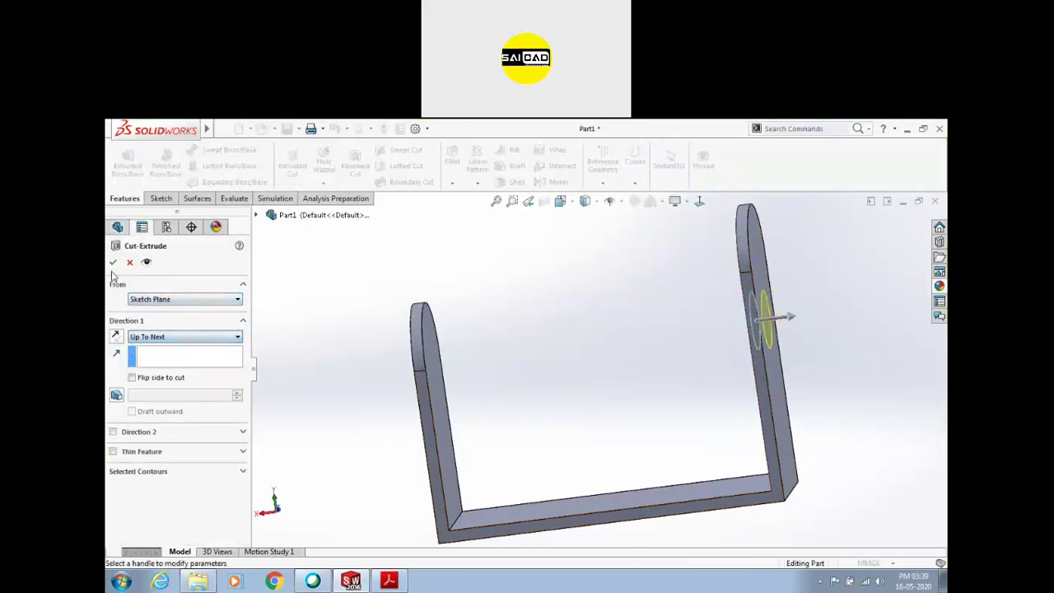
left_click(114, 262)
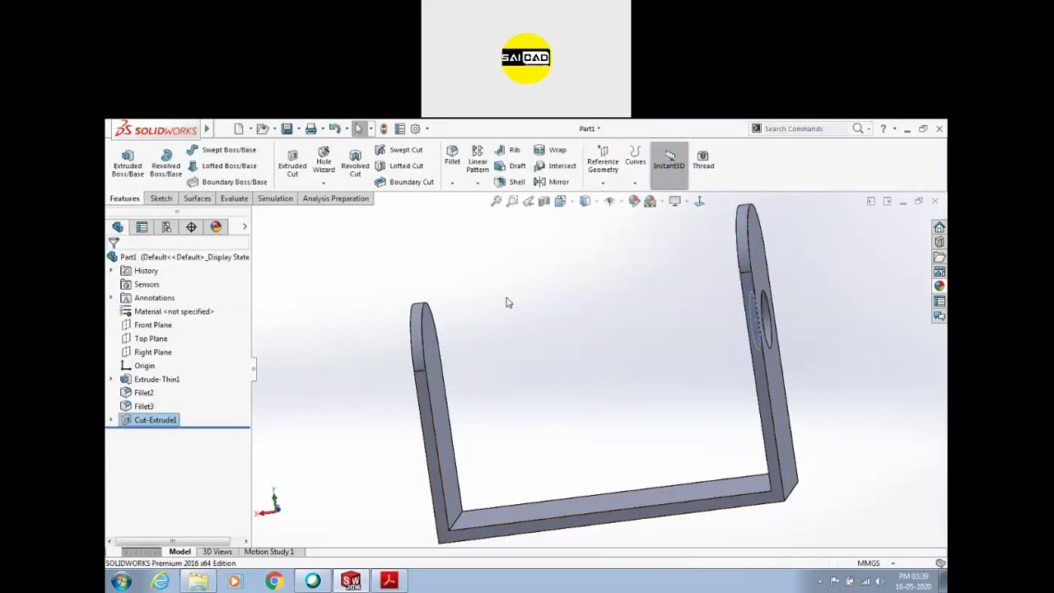
Move the first hole's sketch onto the left upright's face
left_click(437, 349)
left_click(511, 345)
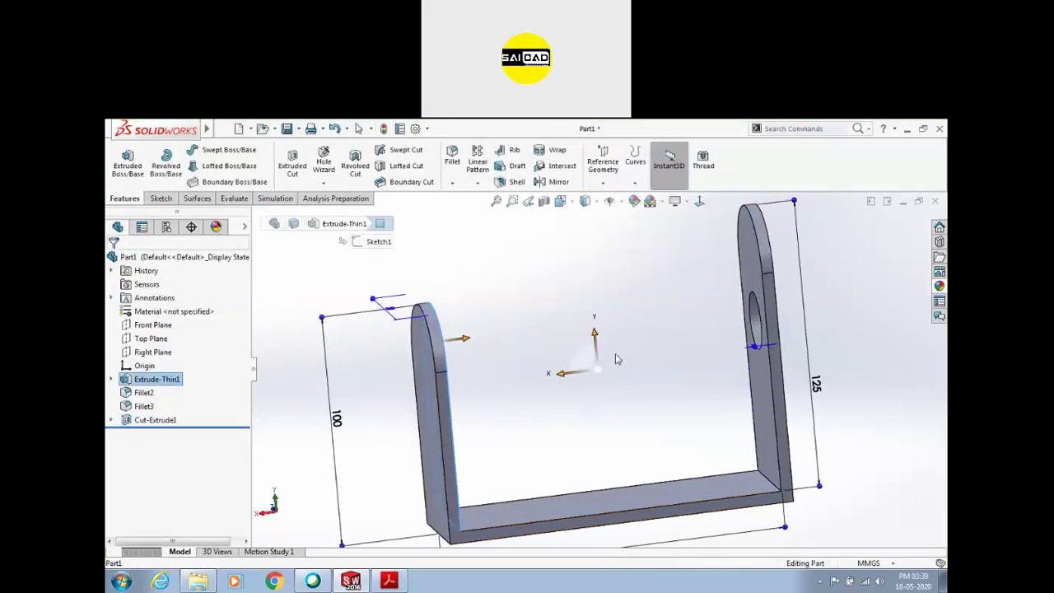
left_click(111, 420)
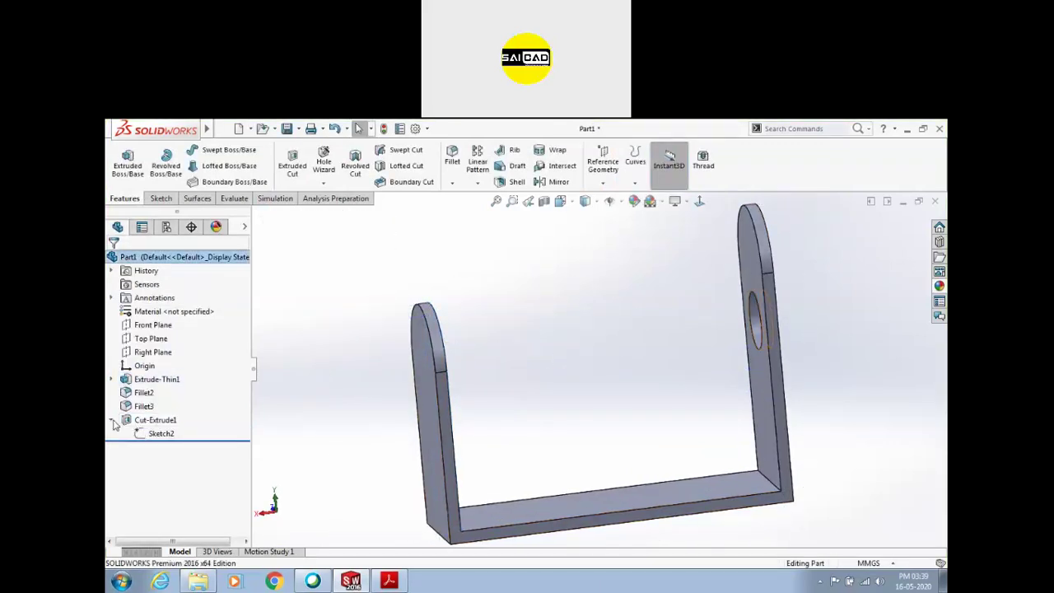
left_click(160, 434)
left_click(179, 401)
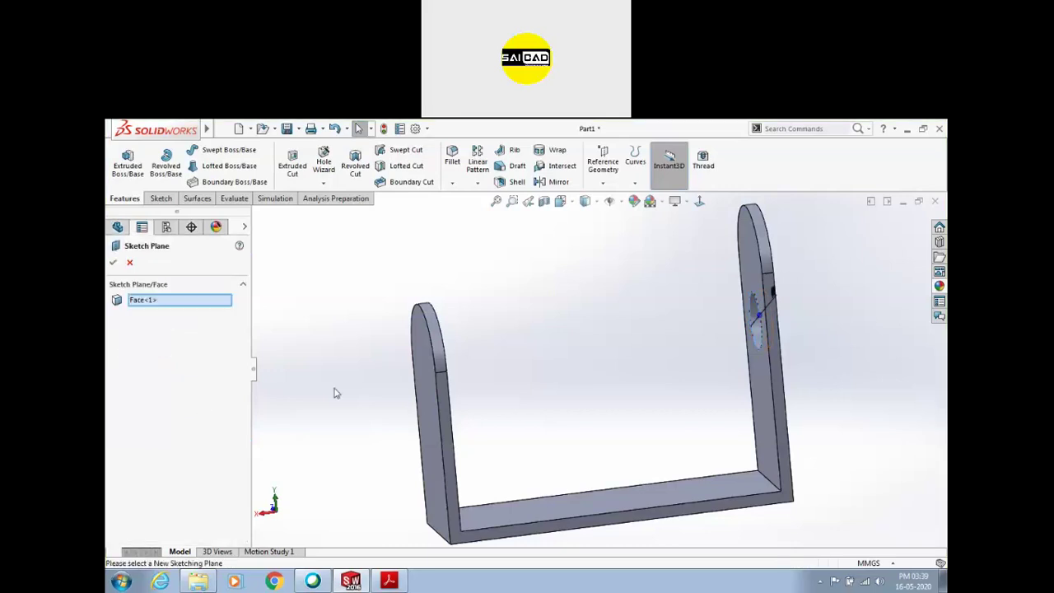
left_click(421, 349)
left_click(114, 262)
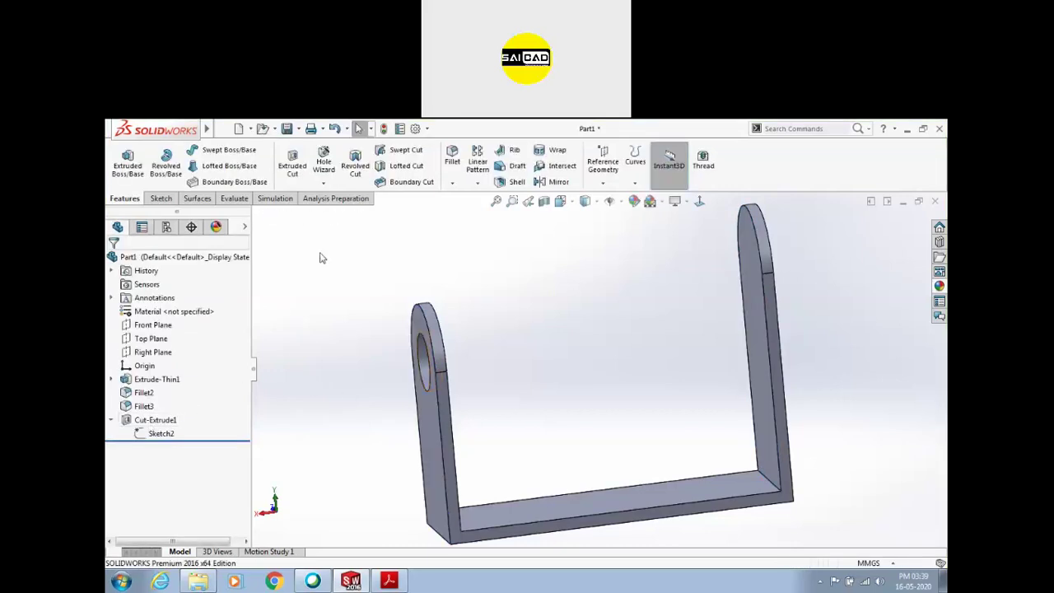
Sketch a circle on the right upright, centred on the arc and equal to the existing hole
left_click(290, 173)
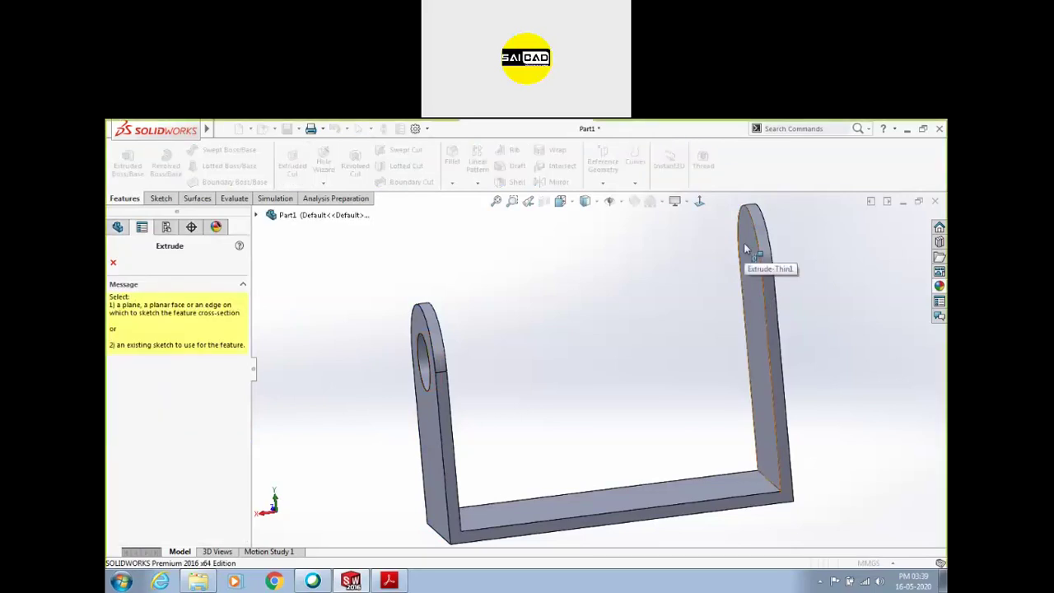
left_click(756, 265)
left_click(211, 151)
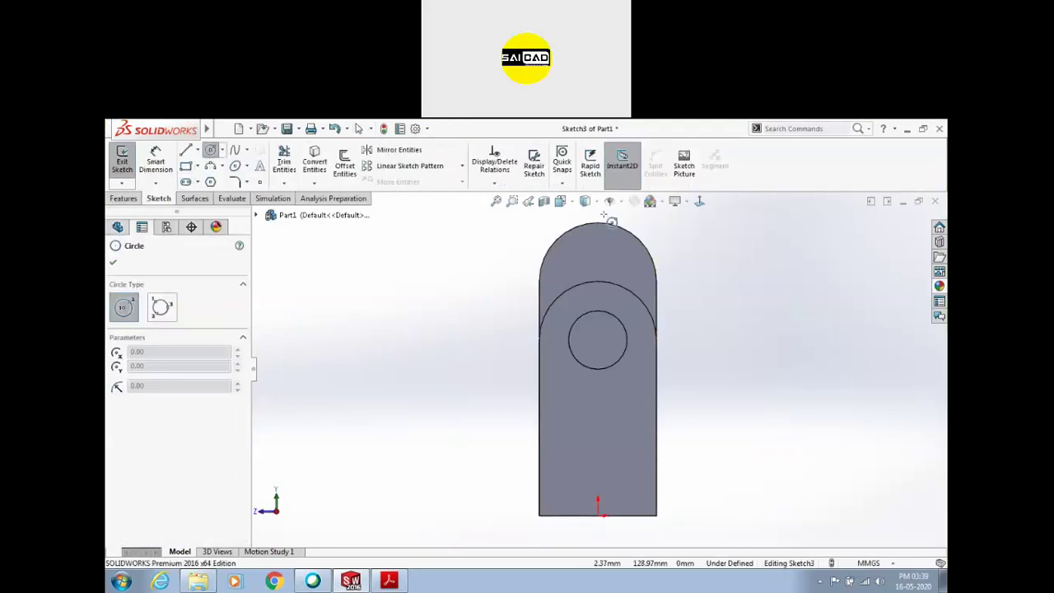
left_click(598, 282)
left_click(617, 260)
key("Escape")
left_click(583, 322)
left_click(572, 260, "ctrl")
left_click(654, 210)
Cut the circle Up To Next through the lug, then orbit to a 3-D view
left_click(120, 161)
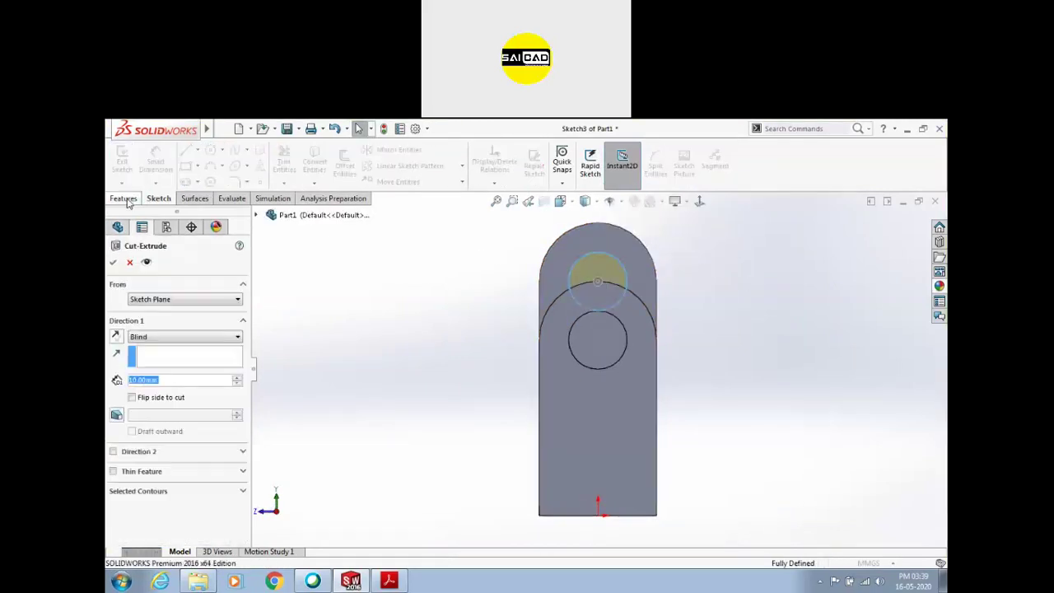
left_click(149, 337)
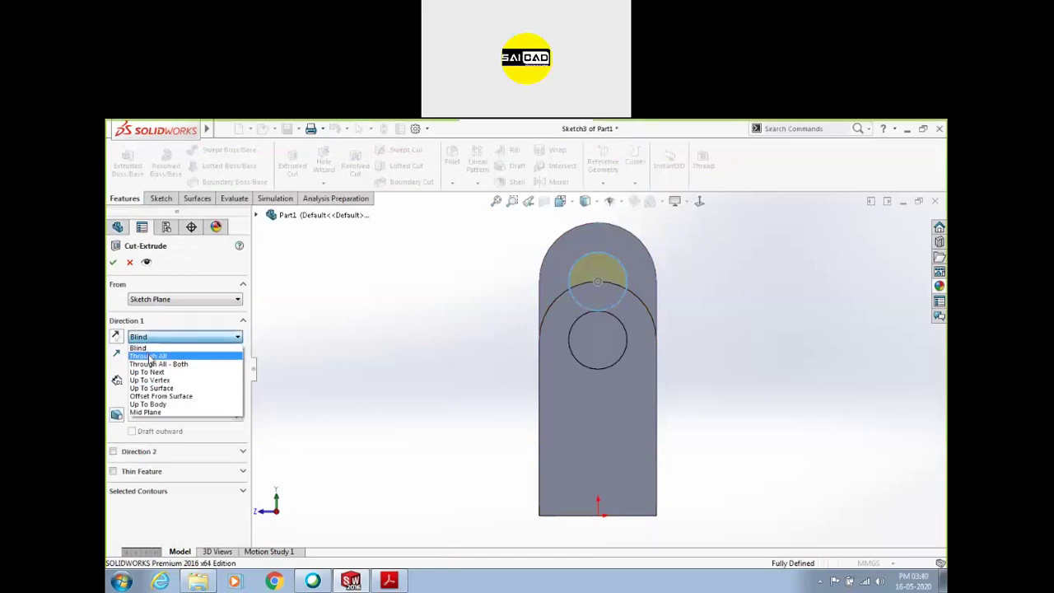
left_click(146, 371)
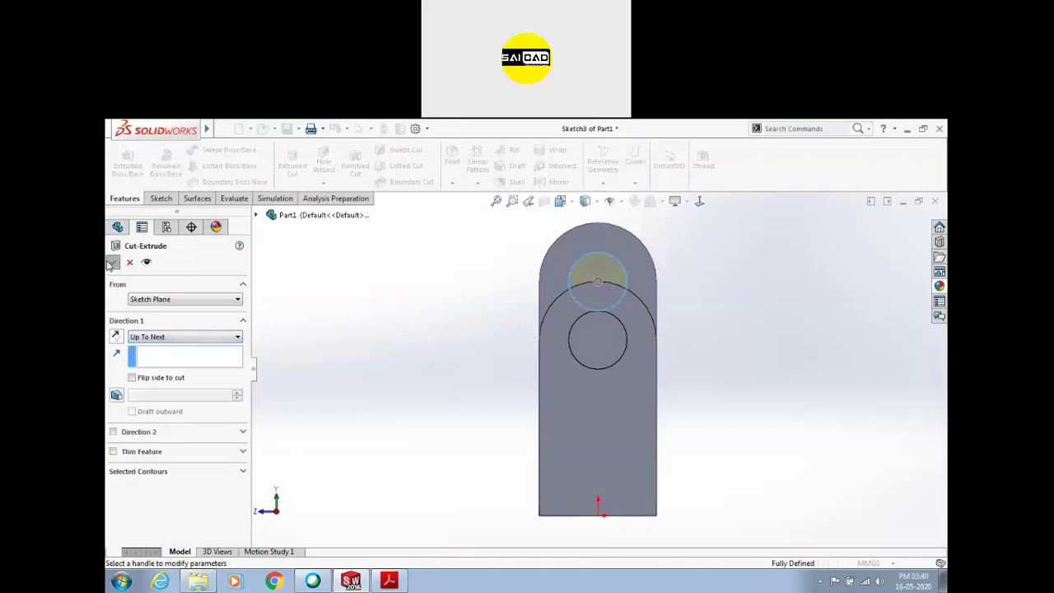
left_click(114, 262)
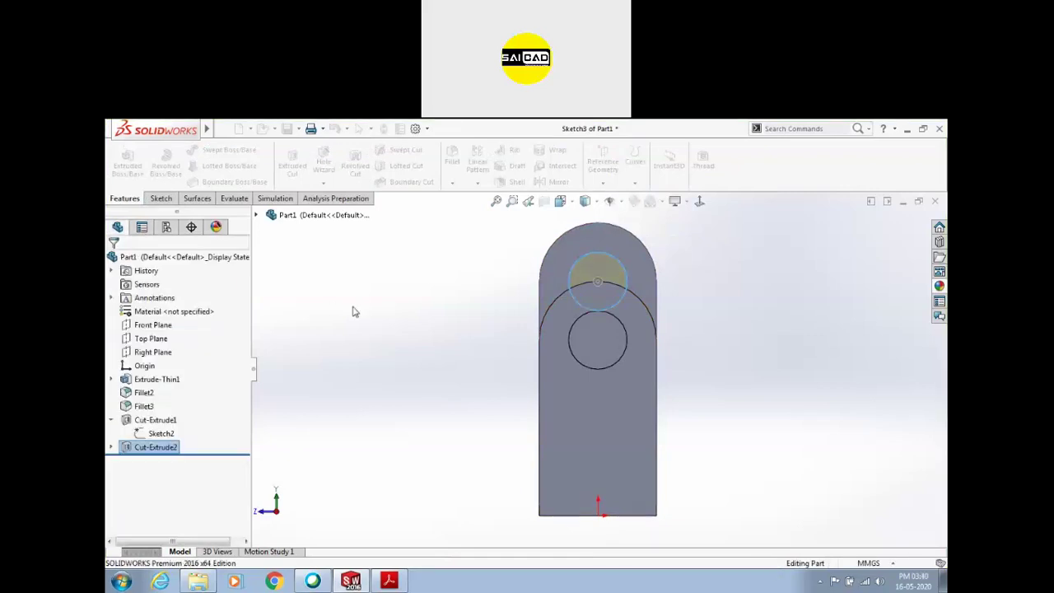
middle_click_drag(407, 322, 526, 283)
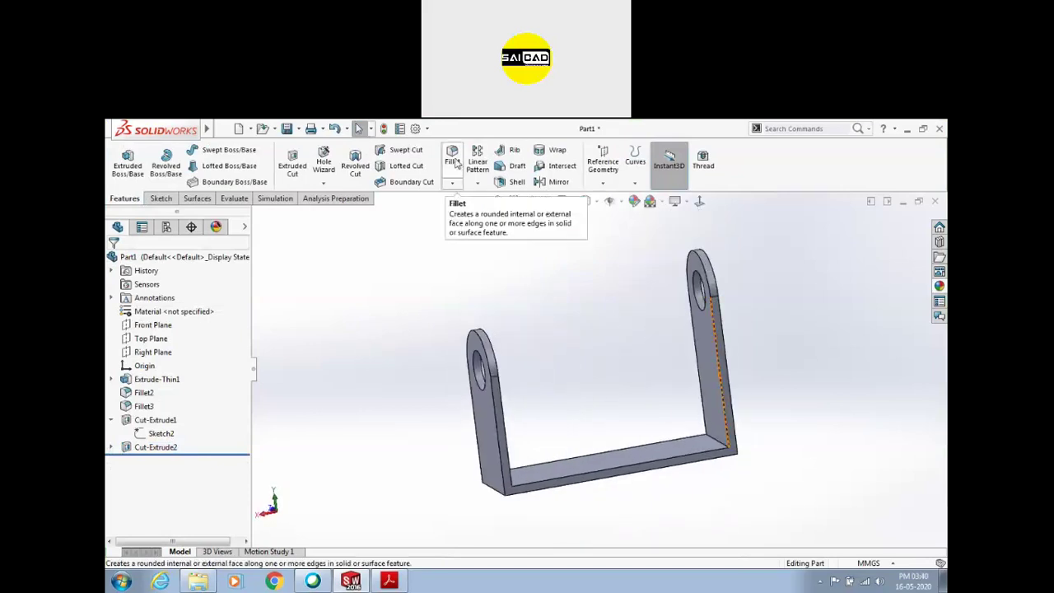
Start a rib on the front face with a sloped line from the left wall to the base
left_click(508, 162)
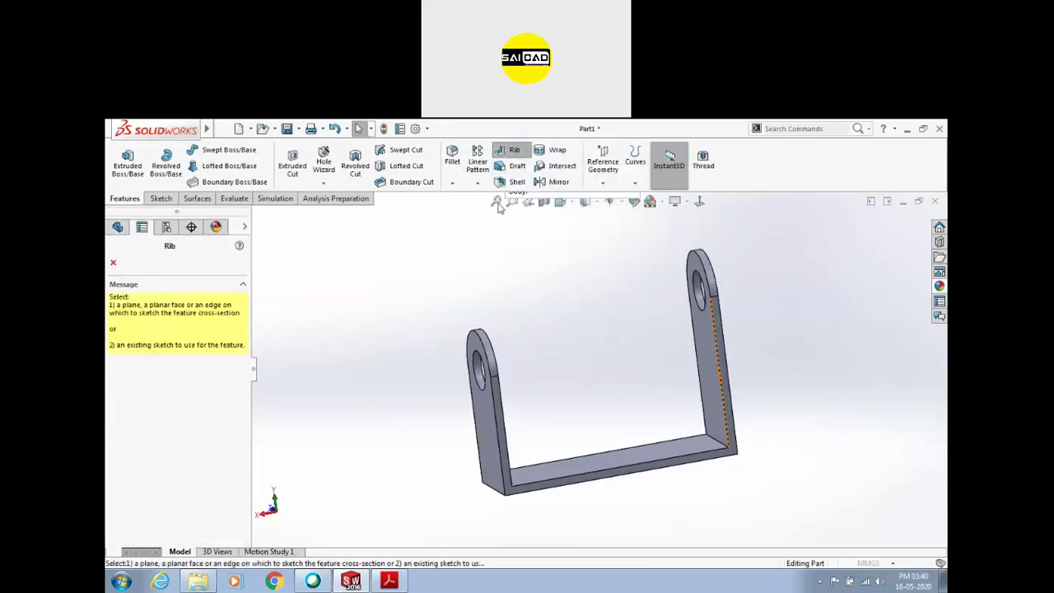
left_click(527, 430)
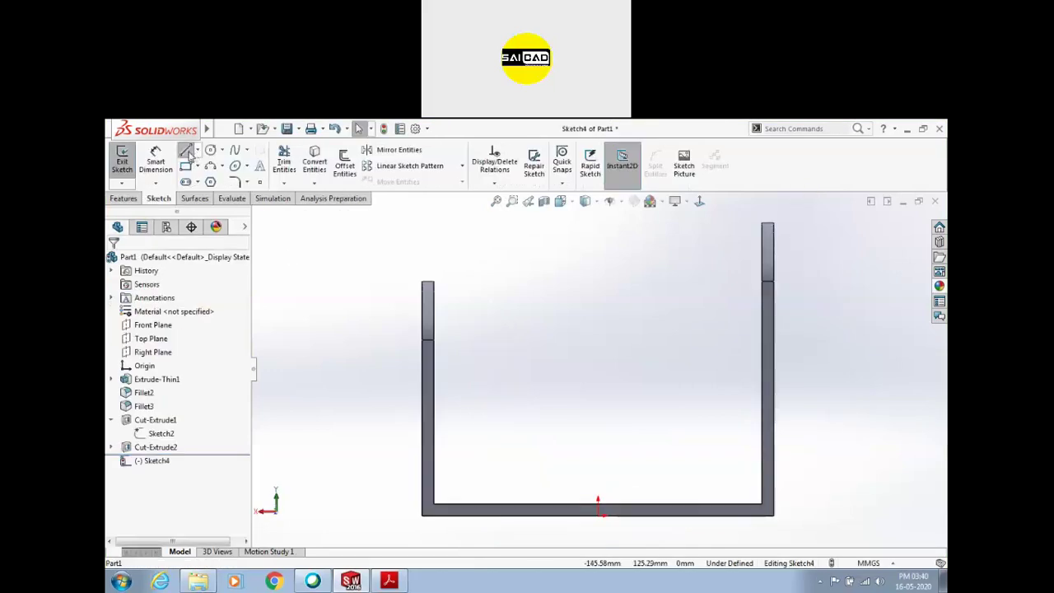
left_click(186, 151)
left_click(435, 412)
left_click(492, 503)
left_click(389, 581)
left_click(394, 581)
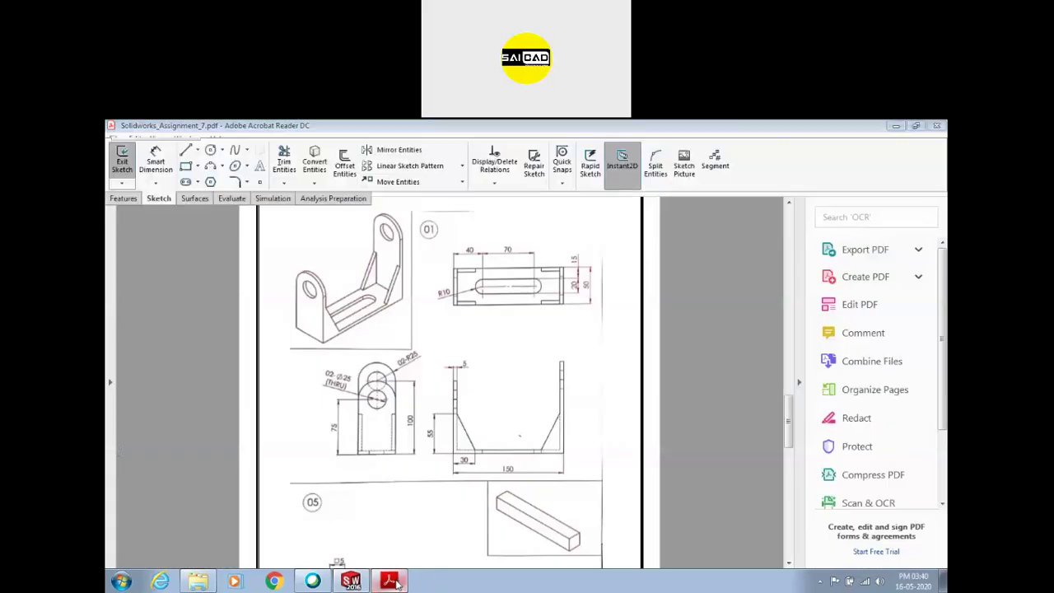
left_click(389, 582)
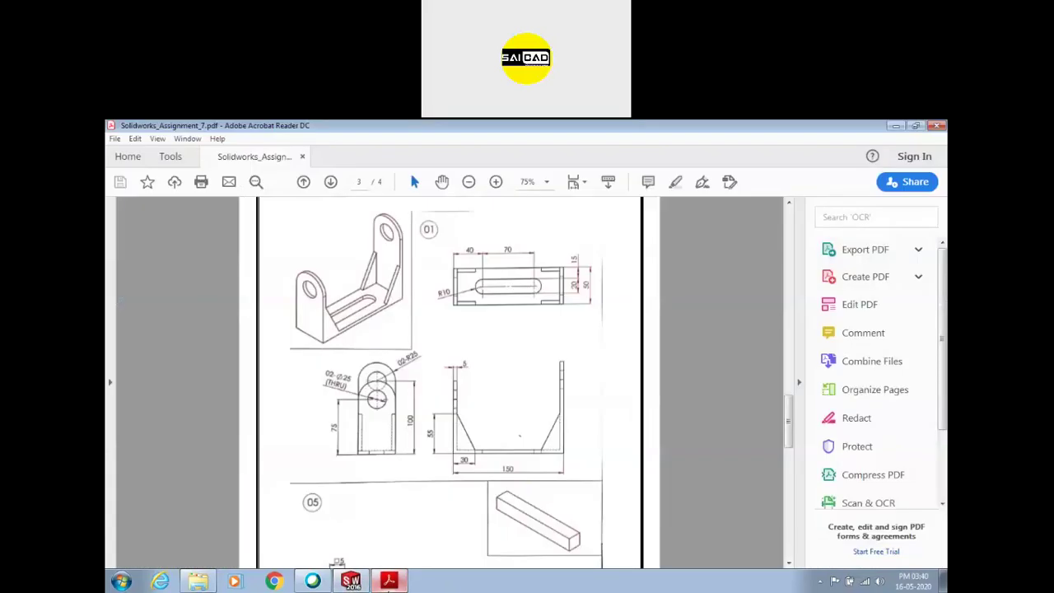
left_click(388, 581)
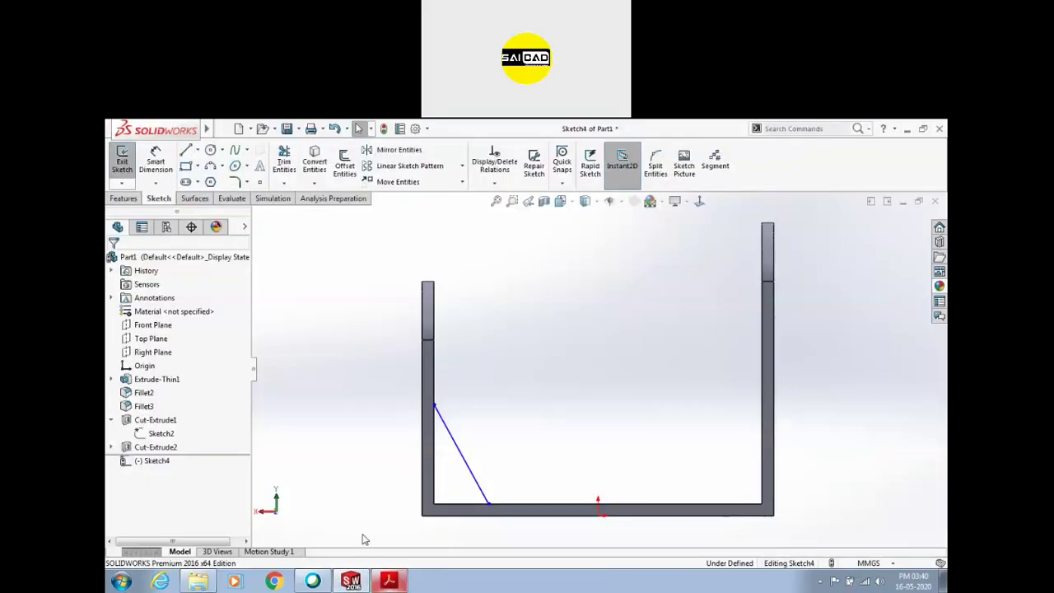
Dimension the rib line 55 high and 30 along the base
left_click(434, 404)
left_click(436, 513)
left_click(388, 483)
type("55")
key("Return")
left_click(431, 516)
left_click(440, 532)
type("30")
key("Return")
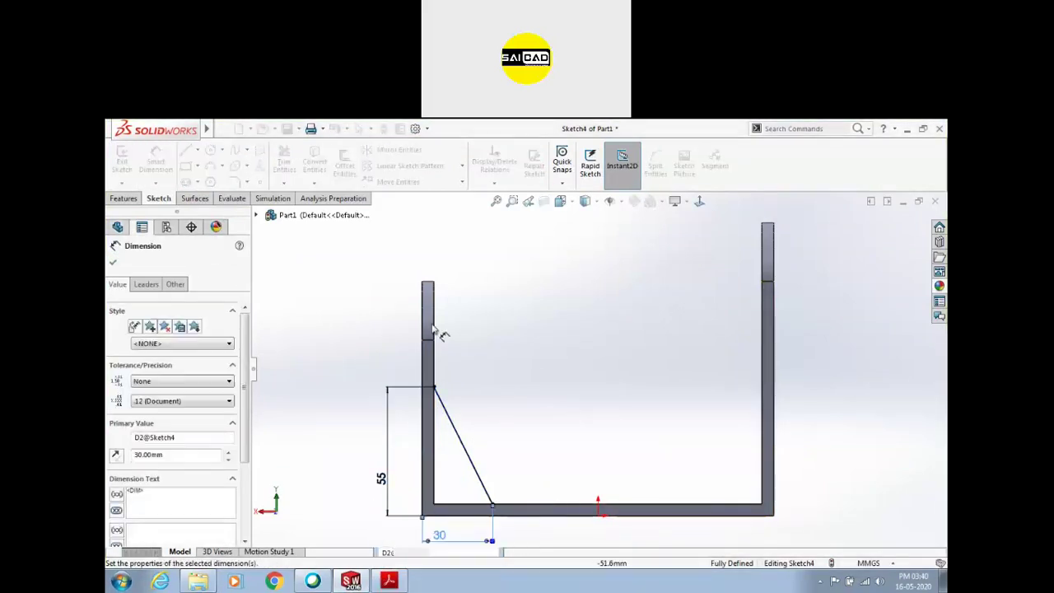
key("Escape")
key("Escape")
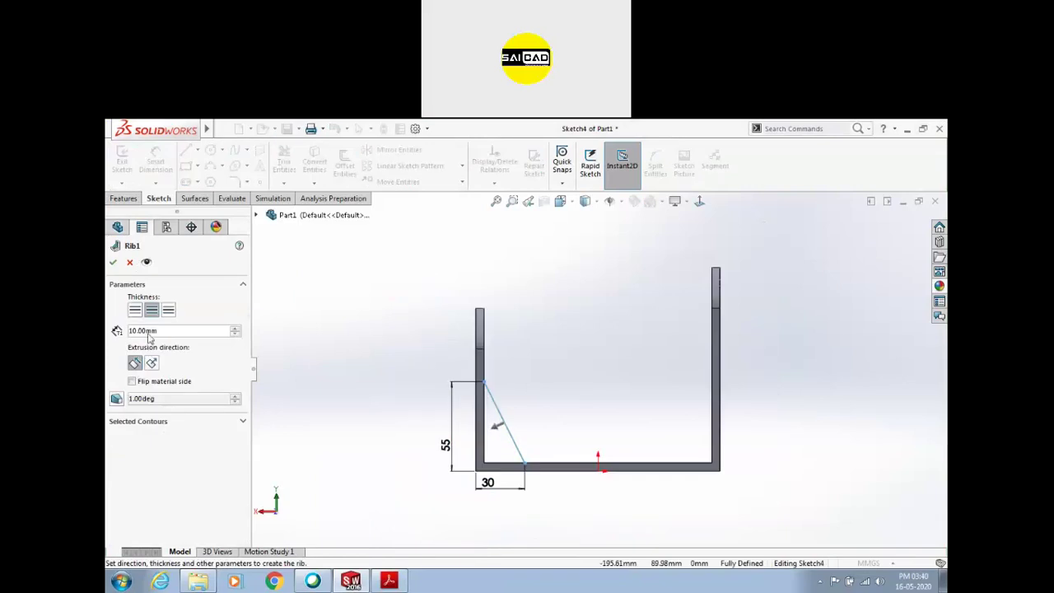
Set the rib thickness to 5 mm, adjust its side, and accept Rib1
type("5")
key("Return")
middle_click_drag(359, 346, 330, 387)
left_click(135, 312)
left_click(168, 310)
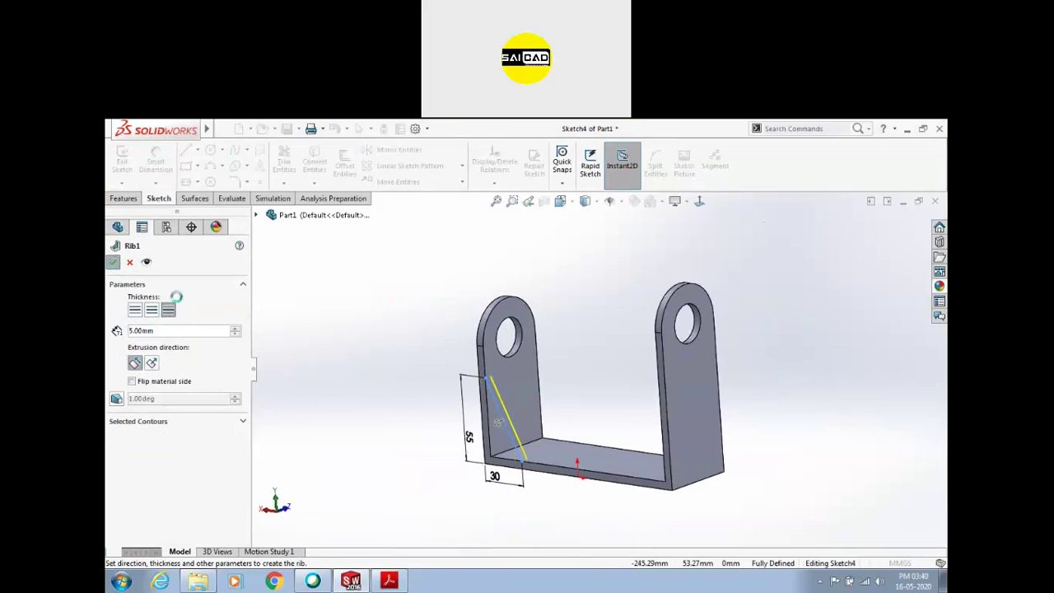
key("Return")
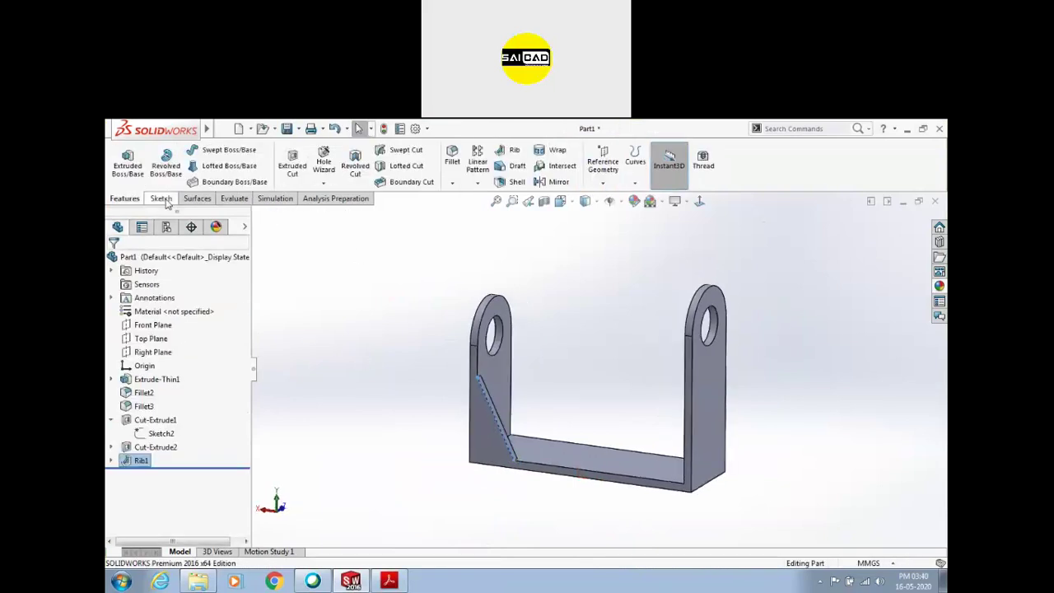
Mirror Rib1 about the Front Plane
left_click(558, 182)
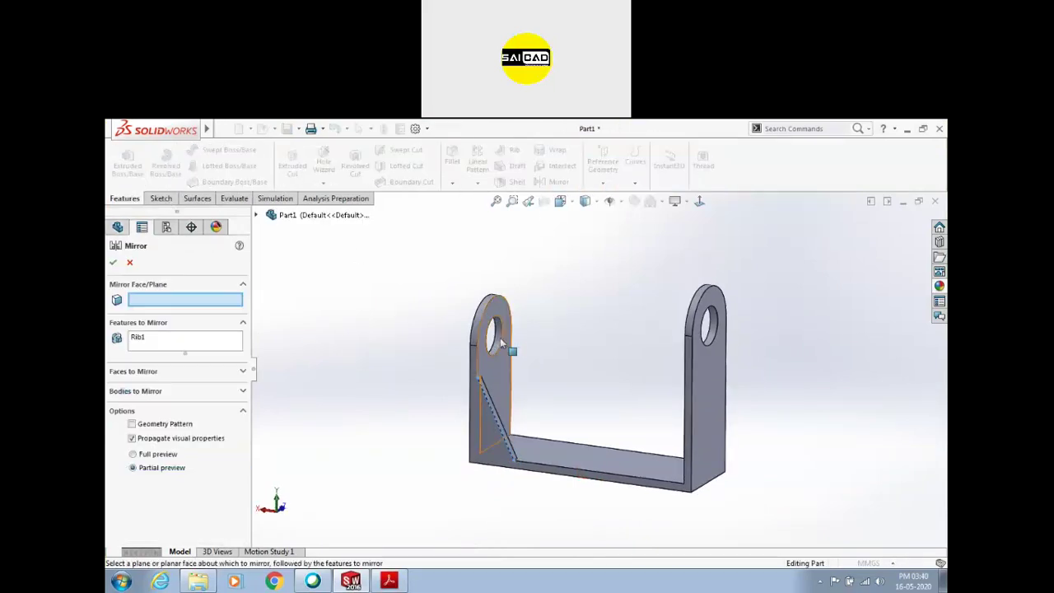
left_click(256, 215)
left_click(311, 283)
key("Return")
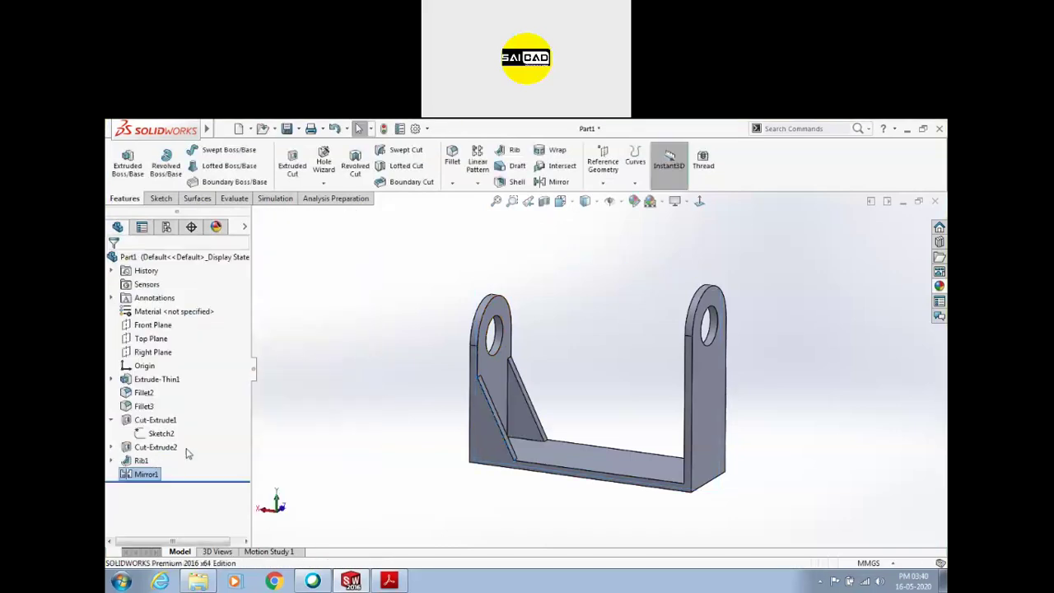
Mirror Rib1 and Mirror1 about the Right Plane and view all four ribs
left_click(558, 183)
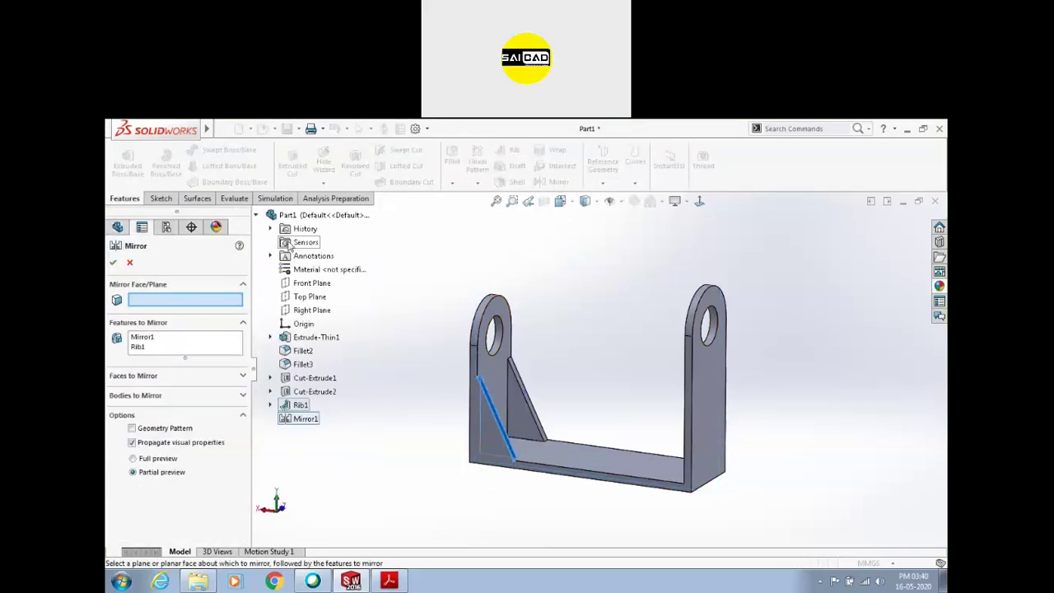
left_click(307, 310)
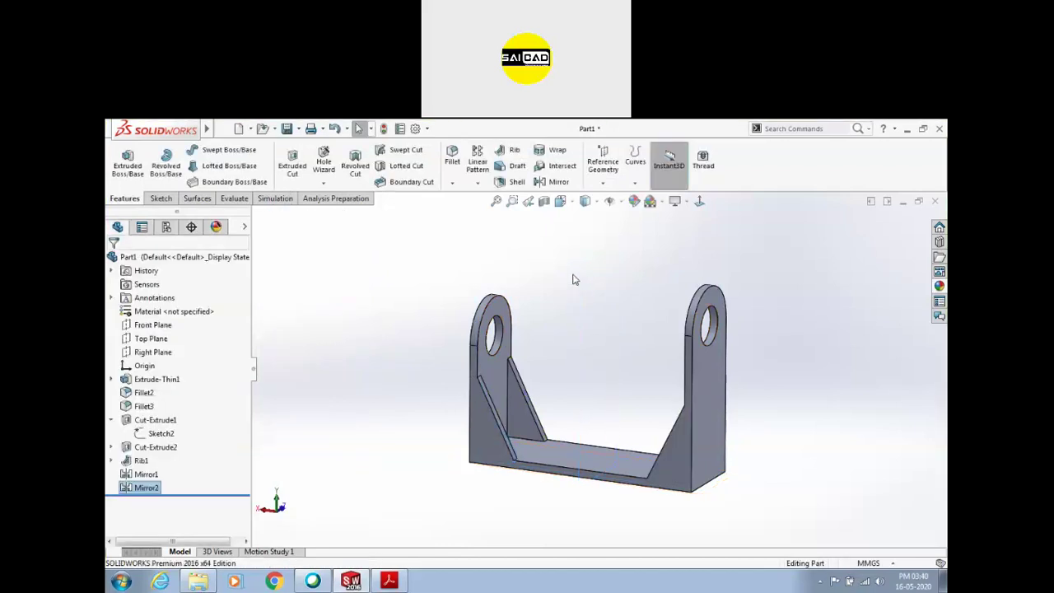
scroll(501, 273, "up", 4)
middle_click_drag(518, 324, 575, 307)
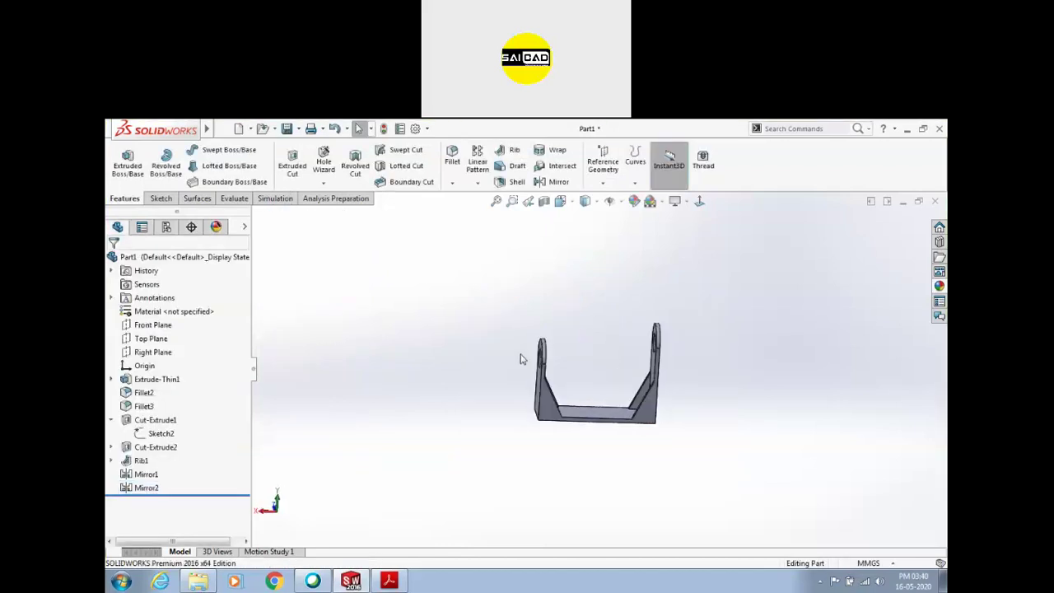
Save the part as Base in a new folder under E:\WB\Student Project
key("ctrl+s")
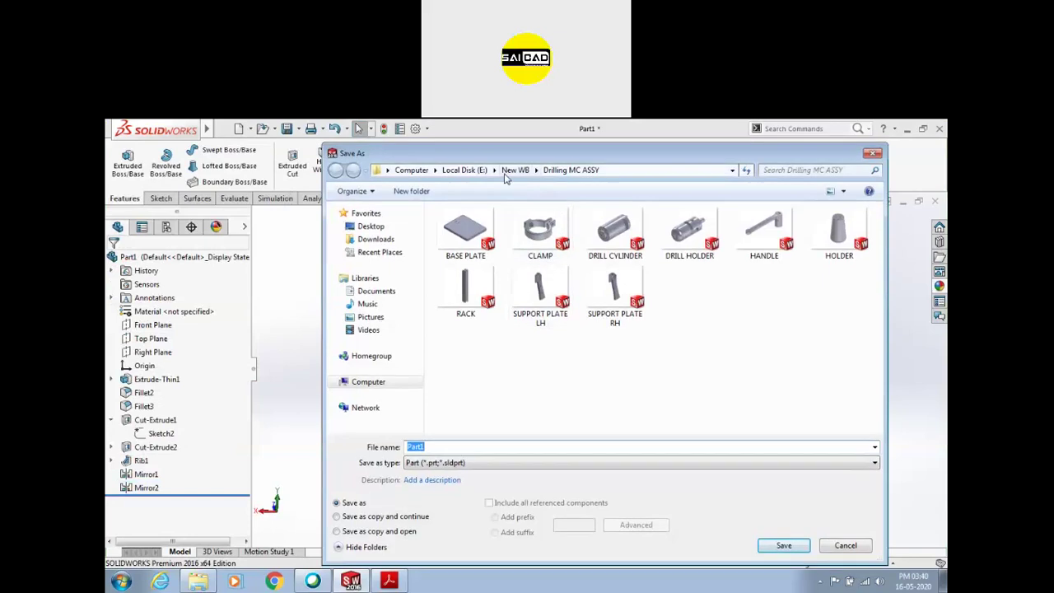
left_click(515, 172)
left_click(465, 172)
double_click(591, 402)
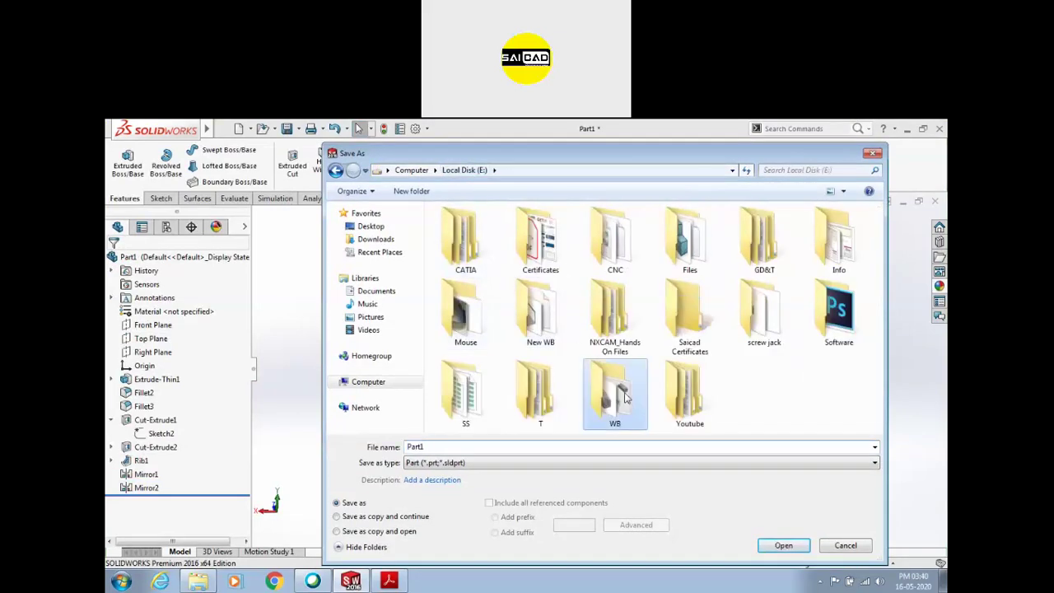
double_click(615, 241)
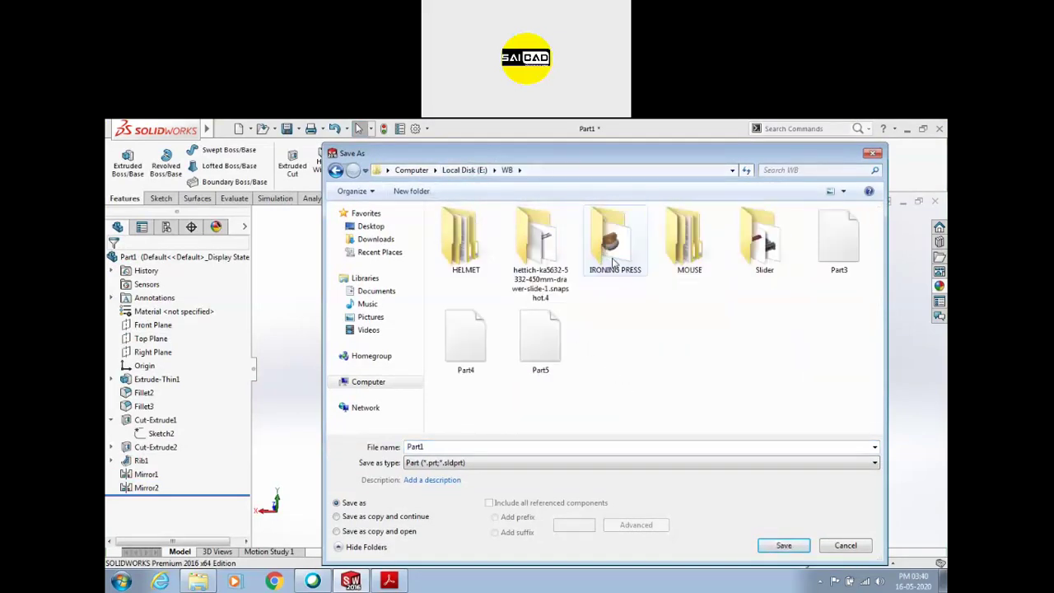
left_click(416, 192)
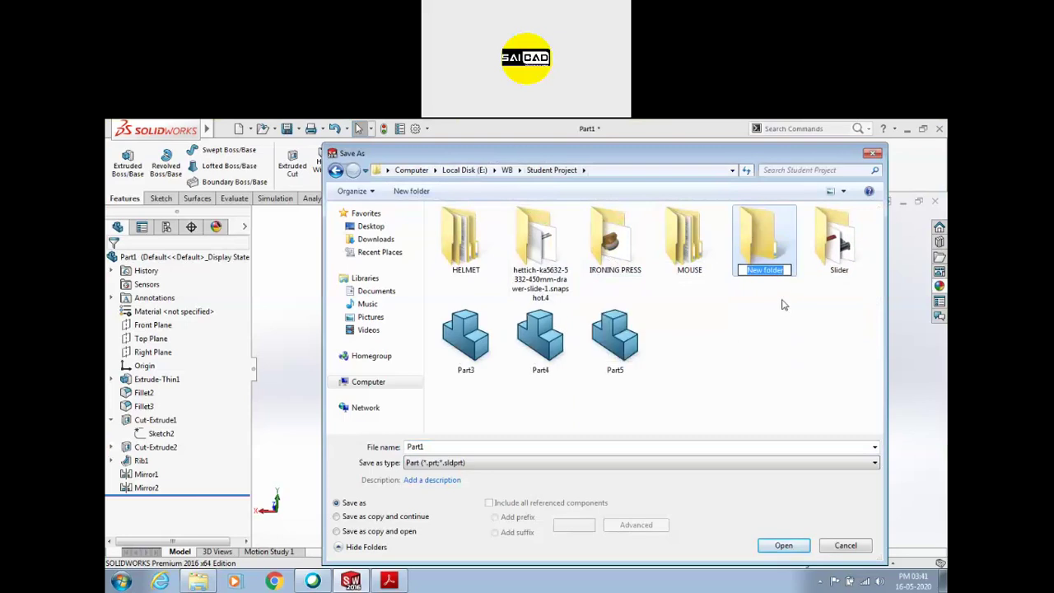
key("Return")
key("Return")
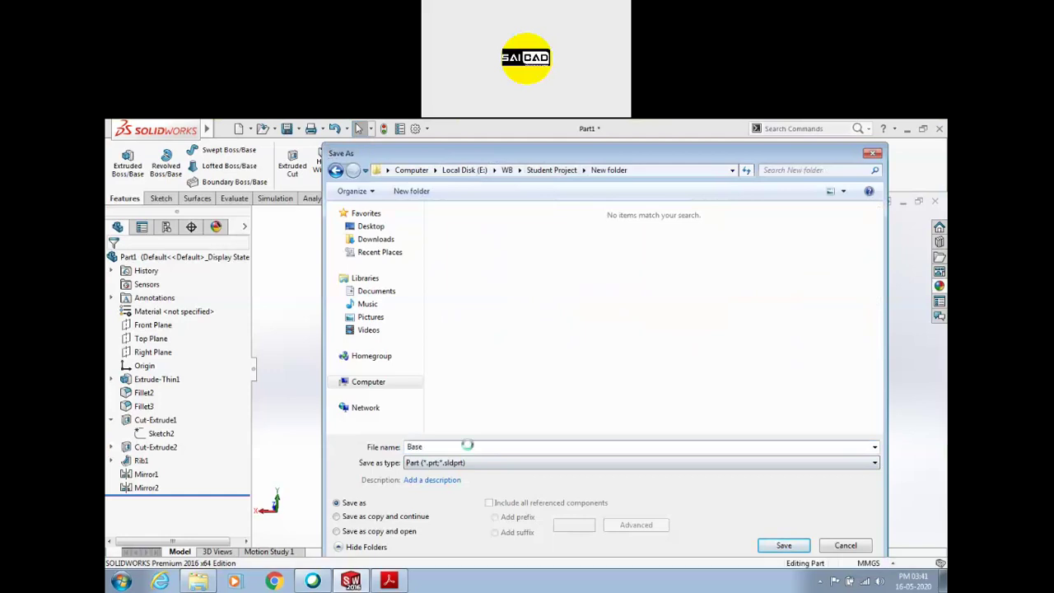
left_click(799, 545)
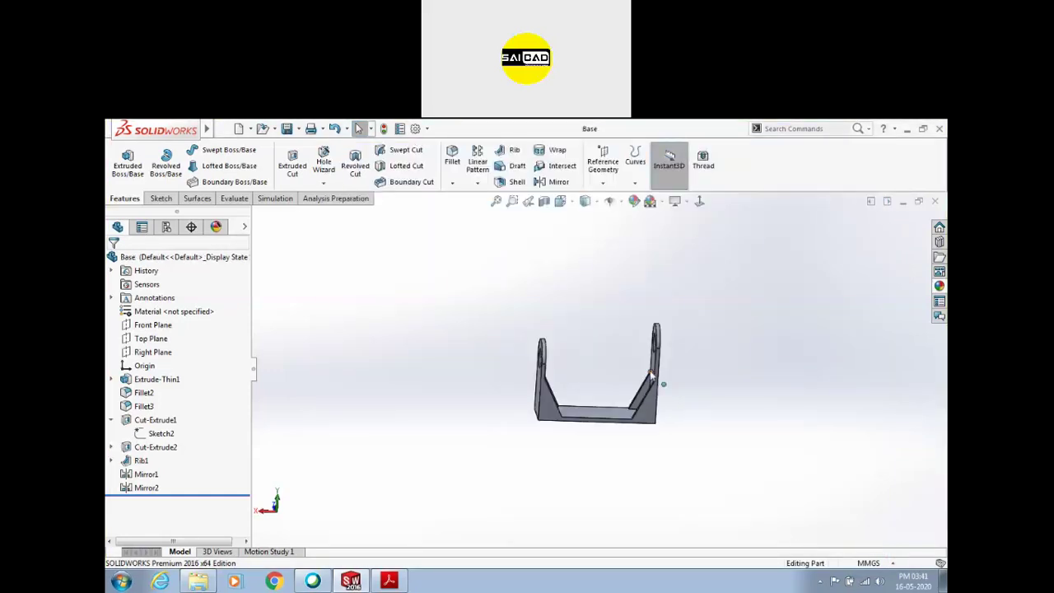
key("ctrl+n")
Create a new blank part and review the Ø100 disk drawing on page 4 of the assignment
key("Return")
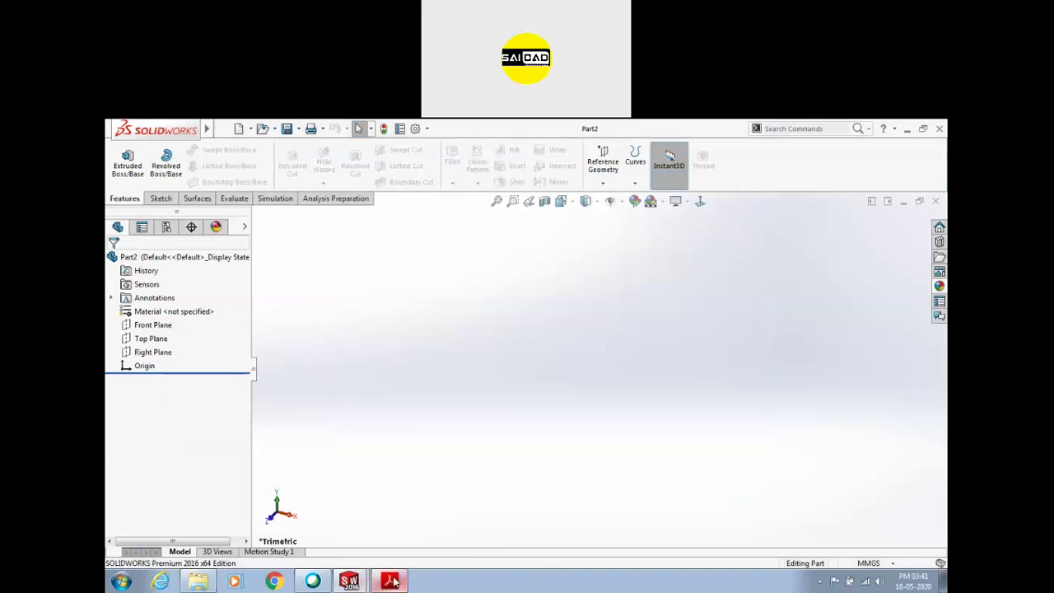
left_click(390, 581)
scroll(557, 355, "down", 10)
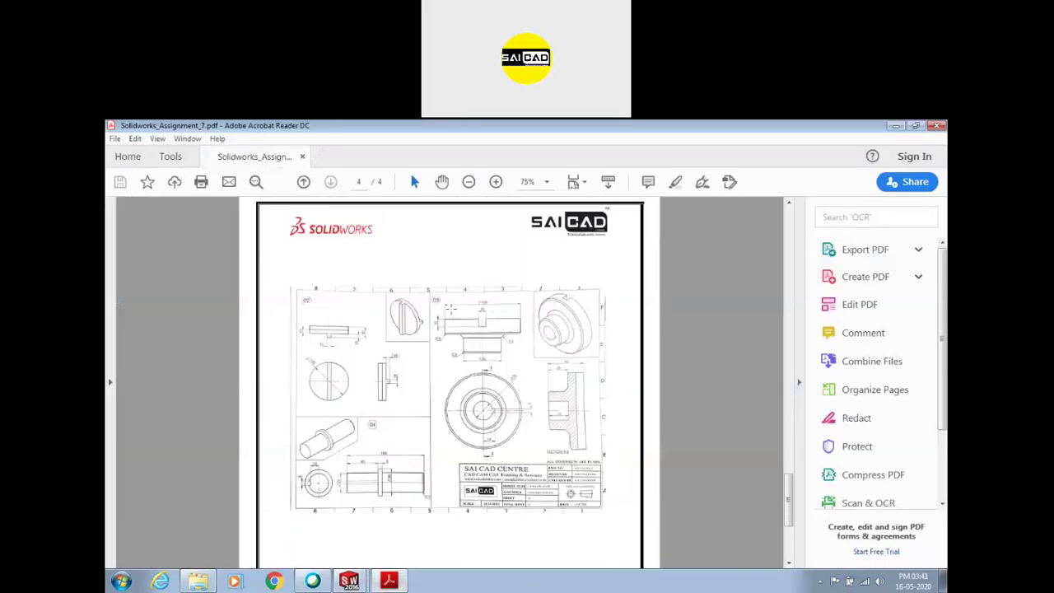
scroll(450, 310, "up", 3, "ctrl")
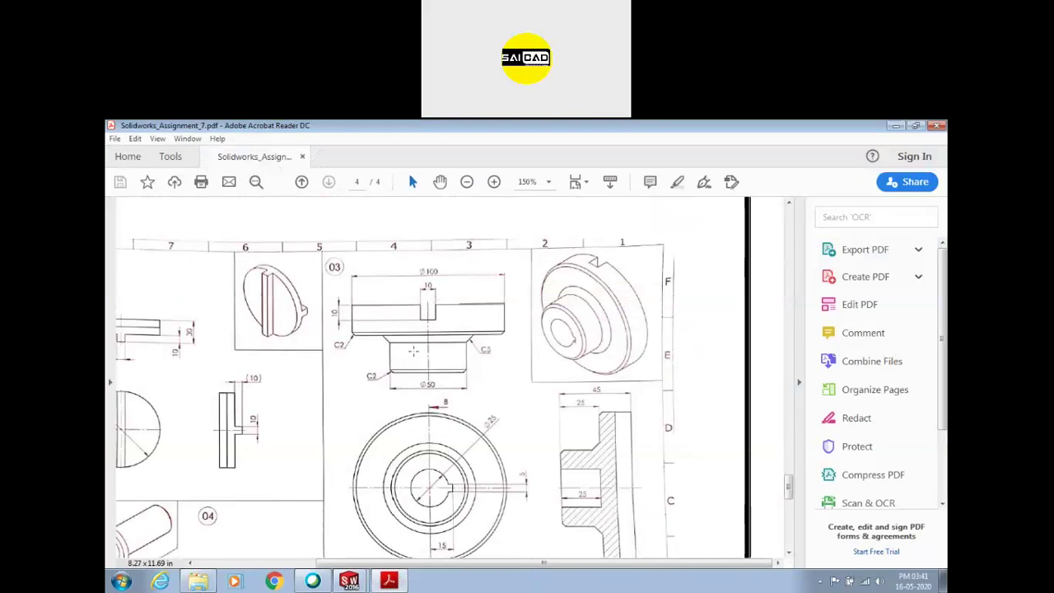
scroll(497, 346, "down", 3)
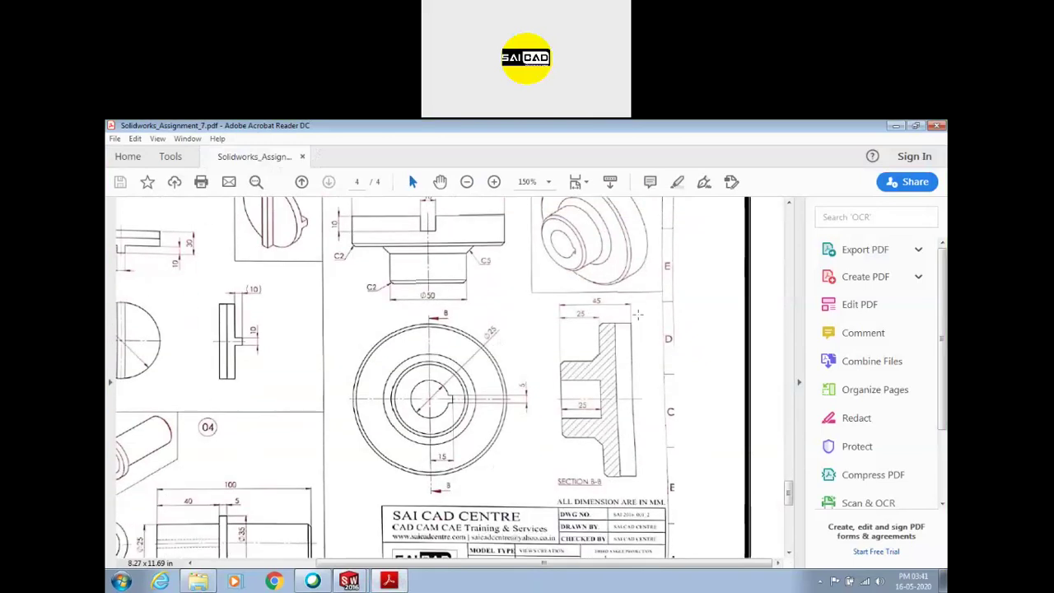
left_click(405, 581)
Sketch a closed stepped line profile on the Front Plane starting at the origin
left_click(161, 199)
left_click(122, 158)
left_click(463, 285)
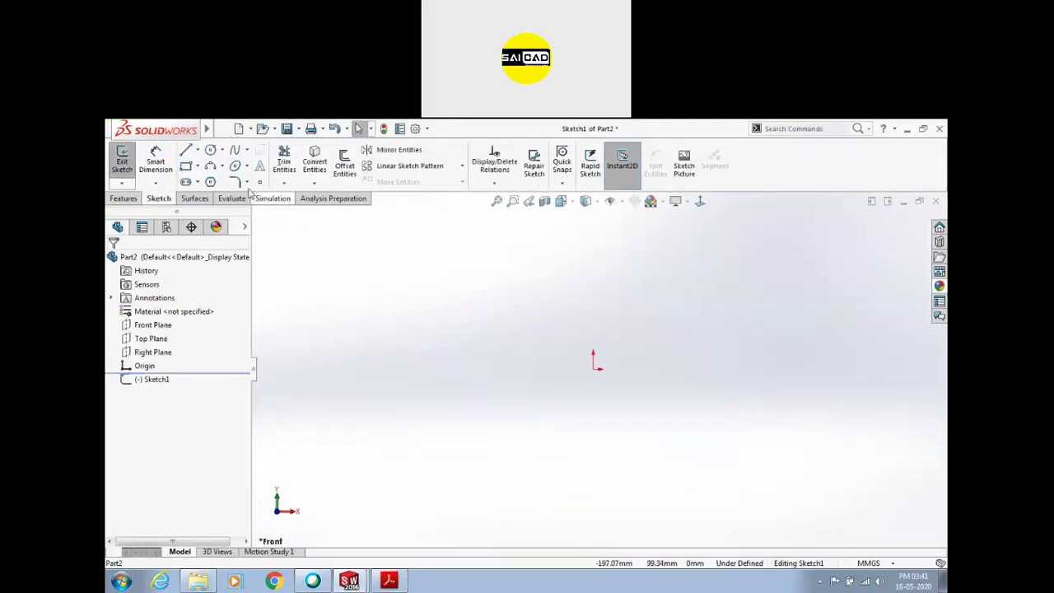
left_click(187, 151)
left_click(593, 369)
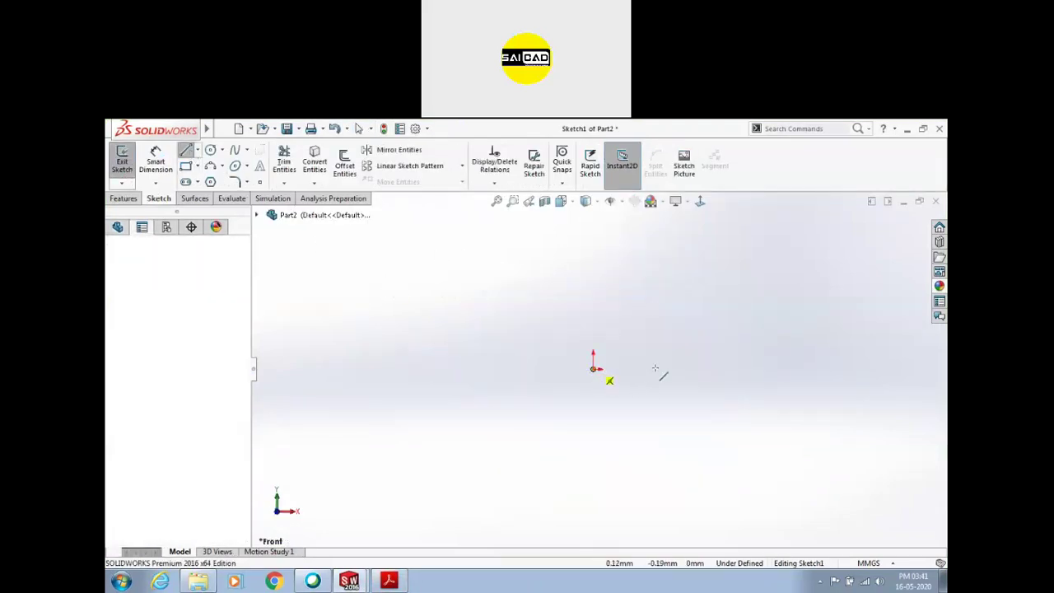
left_click(711, 364)
left_click(711, 307)
left_click(653, 307)
left_click(652, 238)
left_click(613, 238)
left_click(614, 306)
left_click(593, 306)
left_click(592, 367)
key("Escape")
Make the bottom line horizontal and dimension the base length 50 mm
left_click(669, 369)
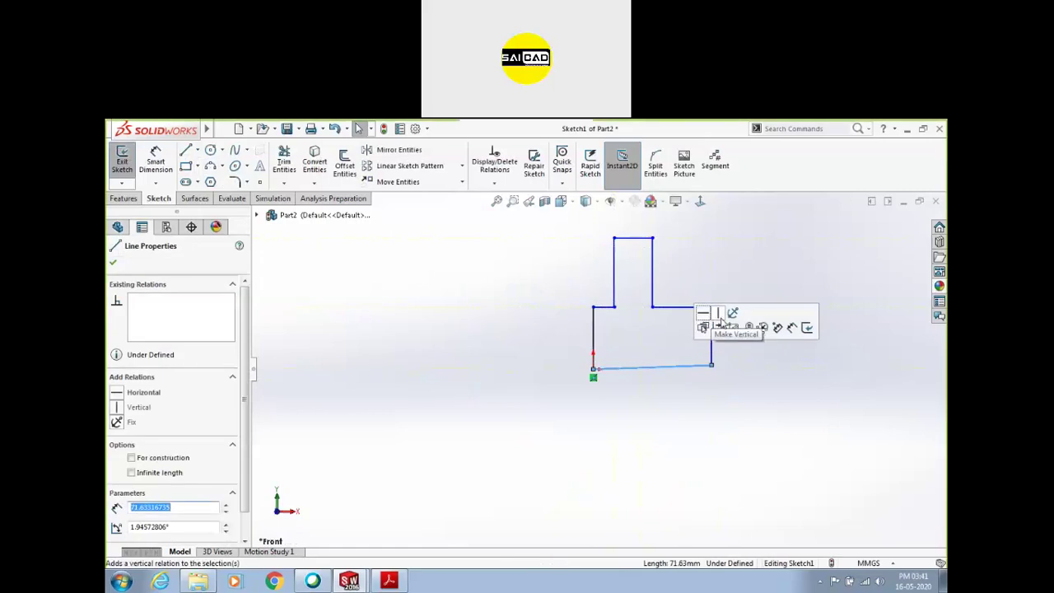
left_click(704, 314)
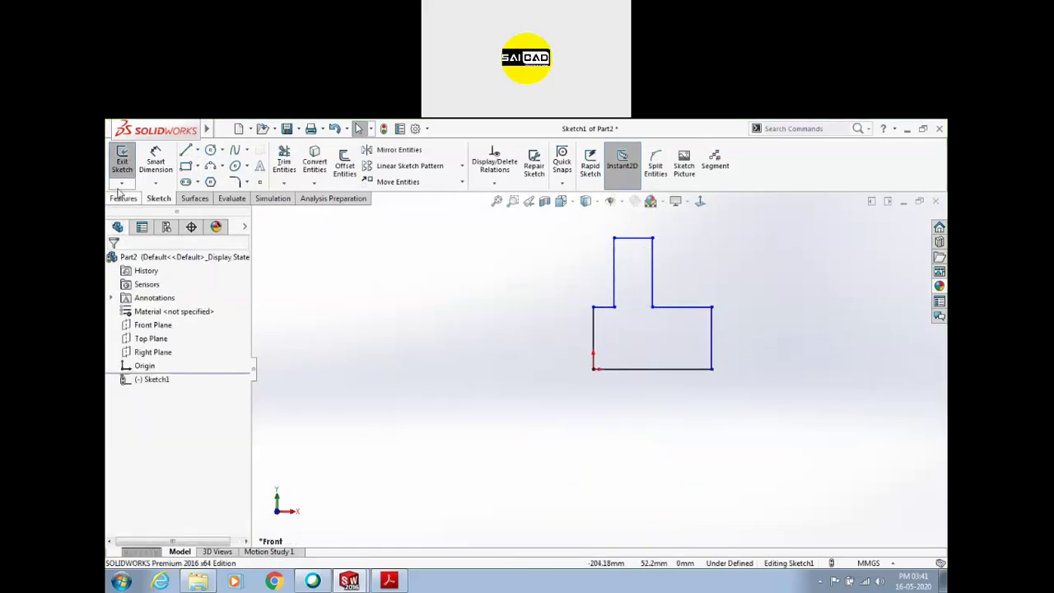
left_click(155, 161)
left_click(706, 369)
left_click(696, 414)
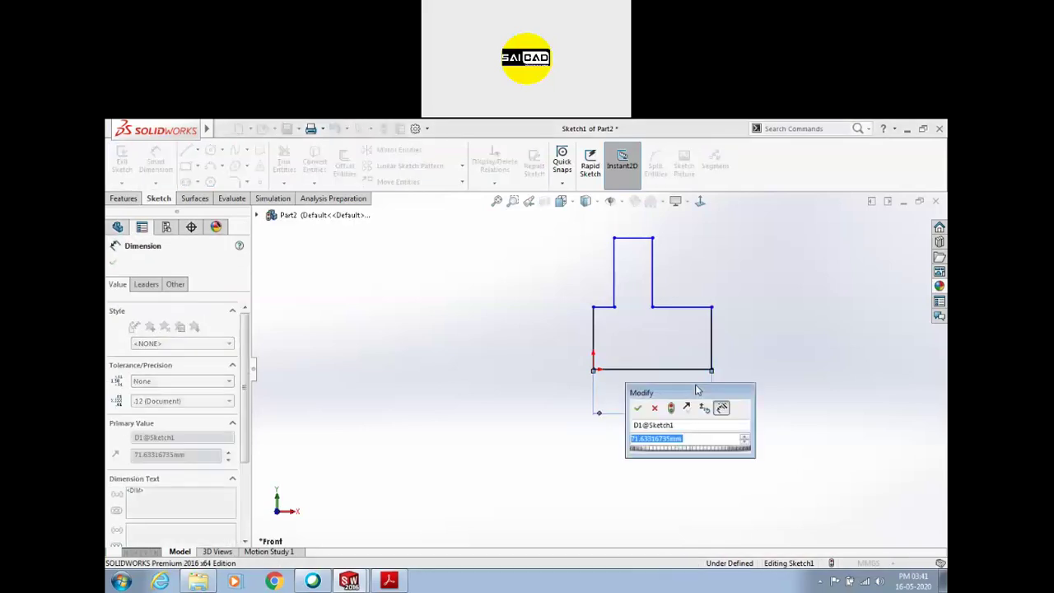
type("70")
key("BackSpace")
key("BackSpace")
type("150")
key("Return")
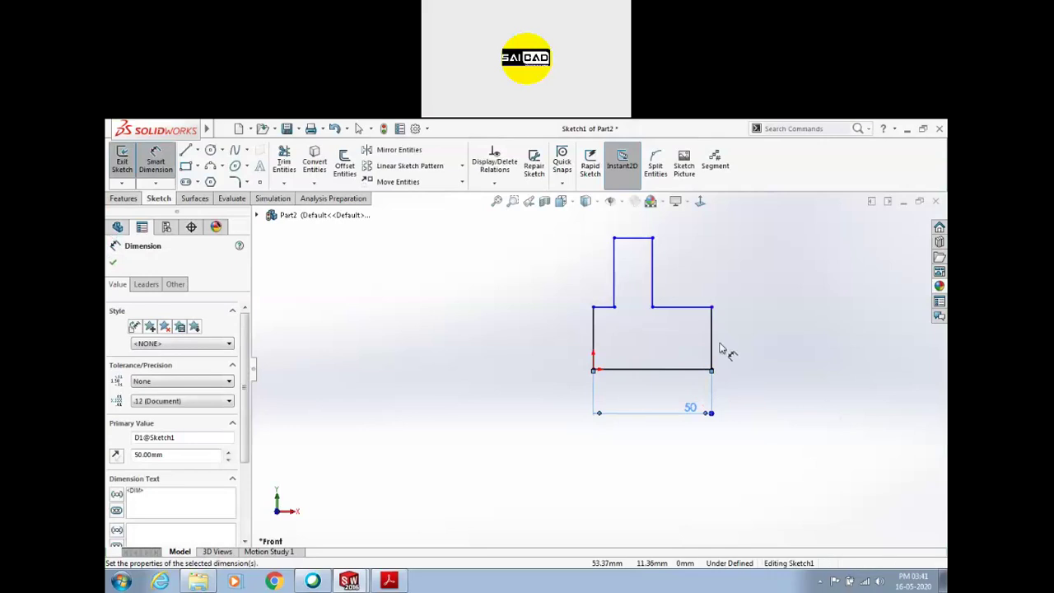
Add a vertical height dimension to the tab and set the tab width to 25 mm
left_click(652, 272)
left_click(601, 300)
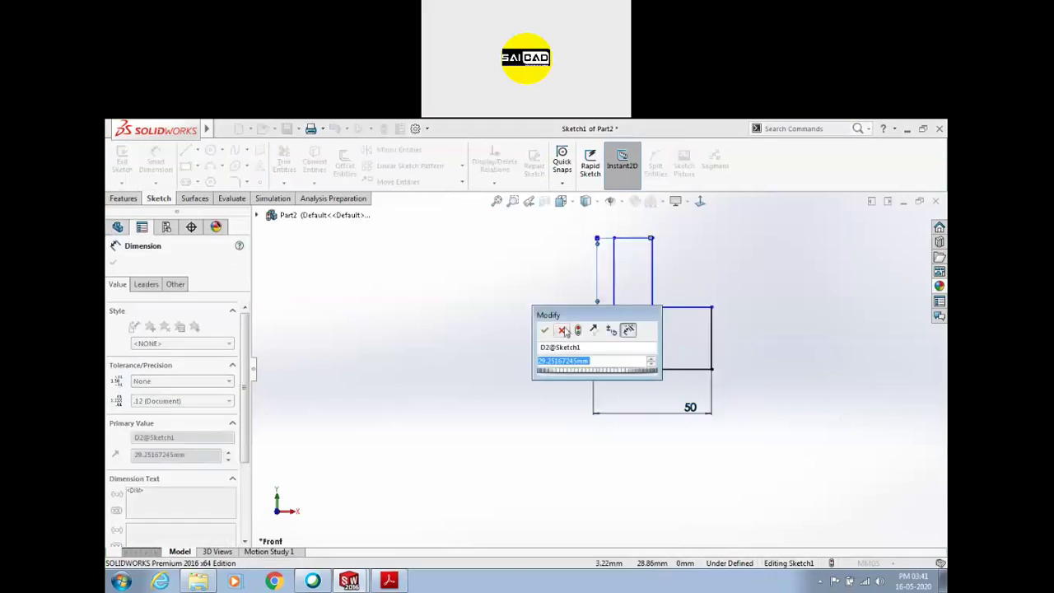
left_click(561, 329)
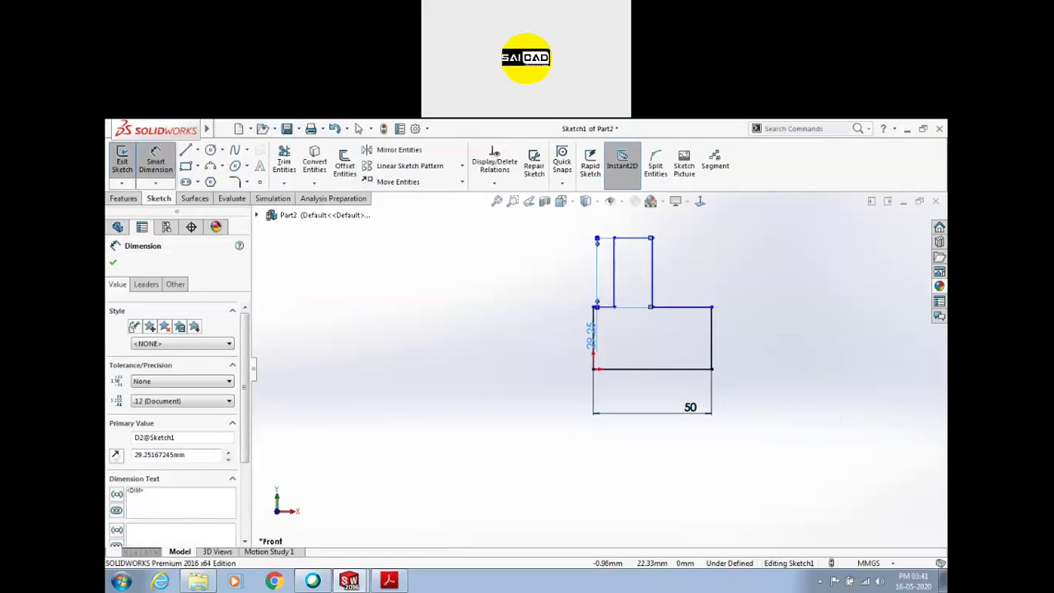
key("Escape")
scroll(601, 331, "down", 3)
left_click(593, 337)
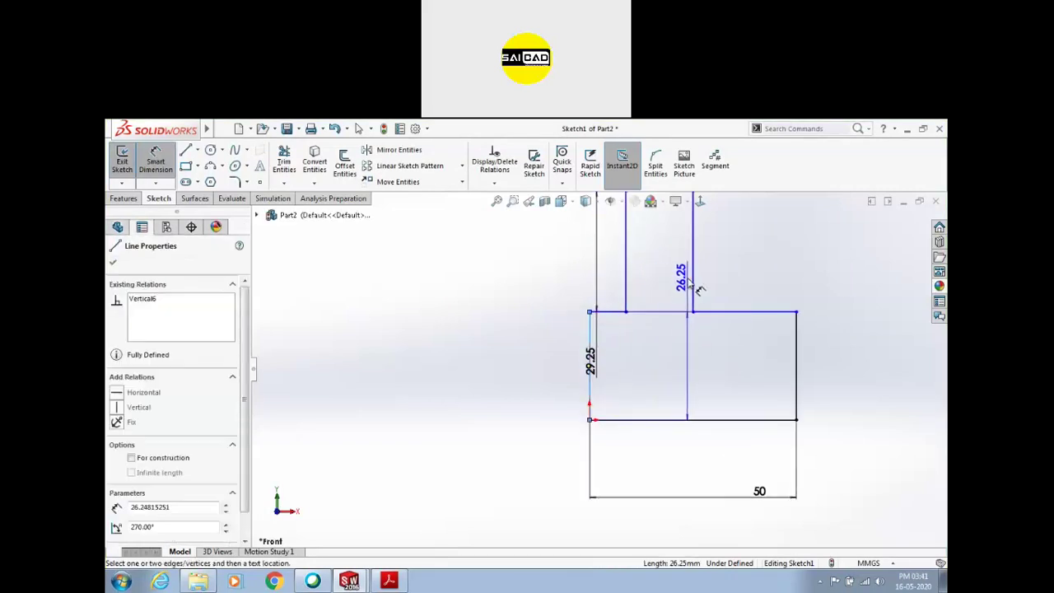
left_click(692, 267)
left_click(680, 373)
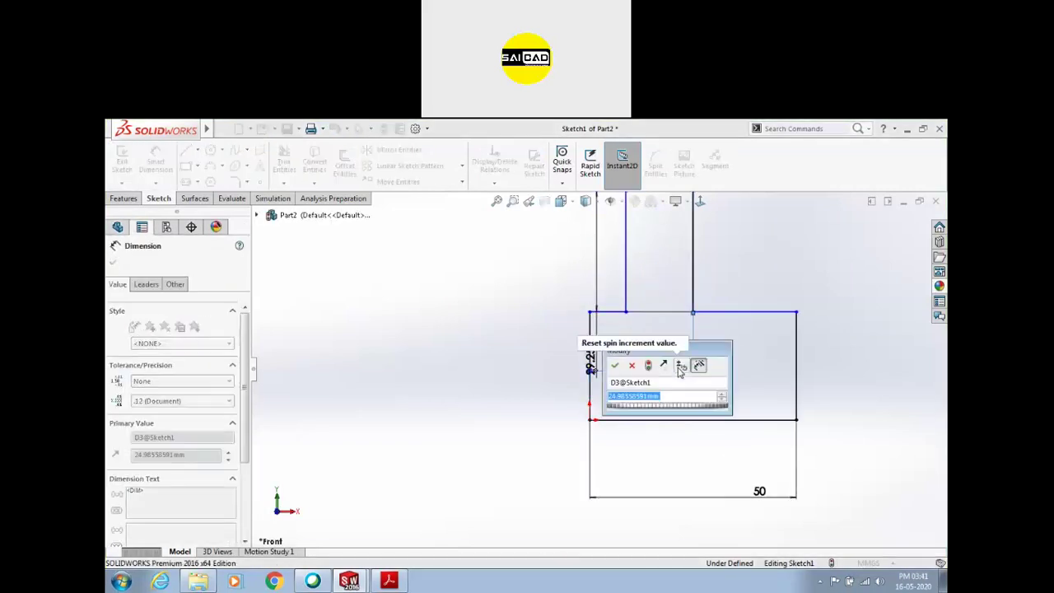
type("25")
key("Return")
Dimension the right side height 25 mm and change the left height to 20
scroll(751, 348, "up", 2)
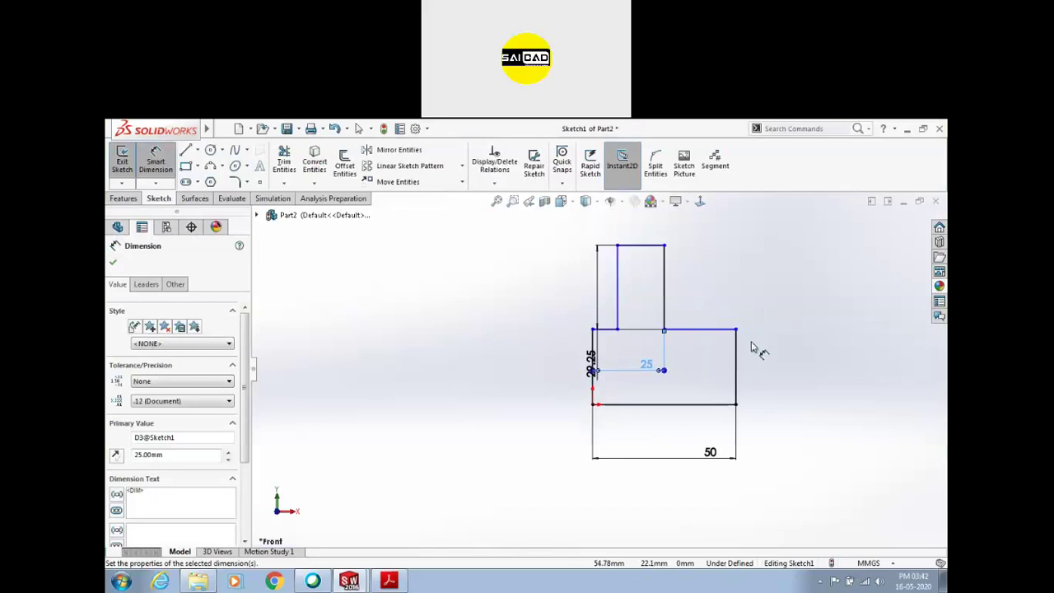
left_click(738, 347)
left_click(774, 350)
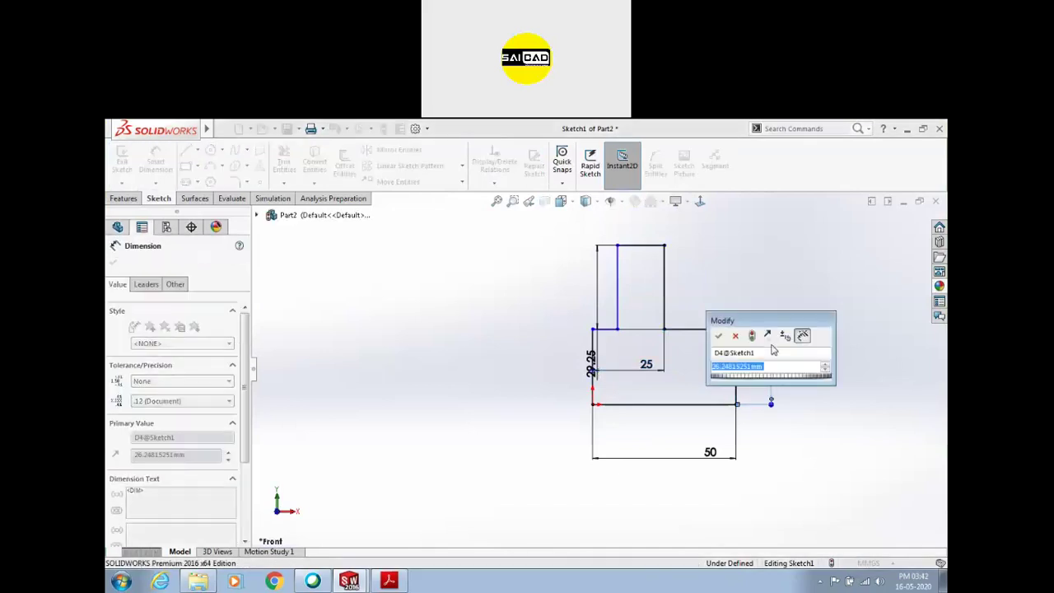
type("25")
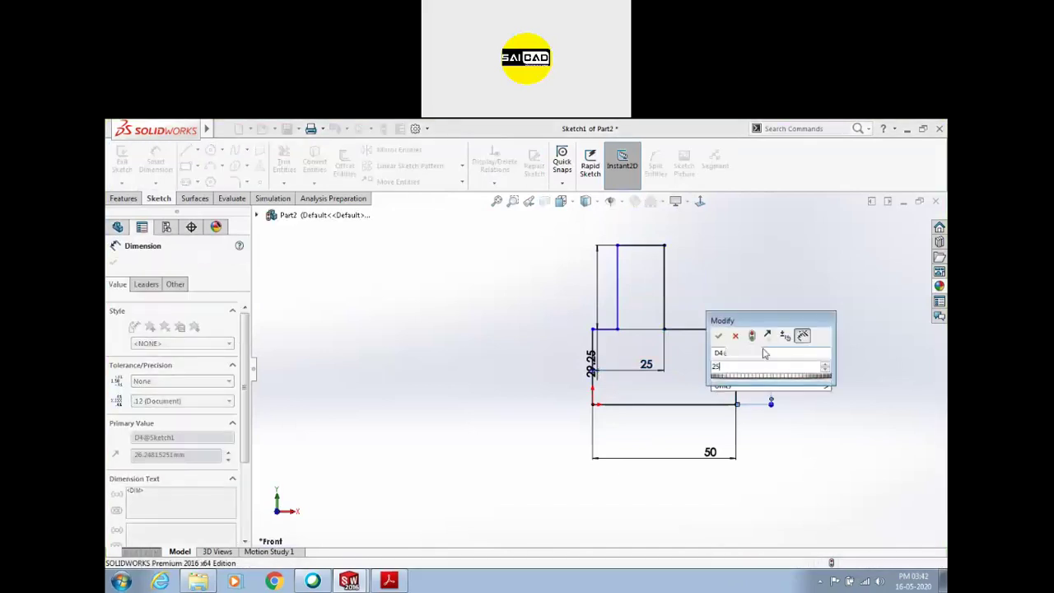
key("Return")
left_click(665, 286)
left_click(682, 283)
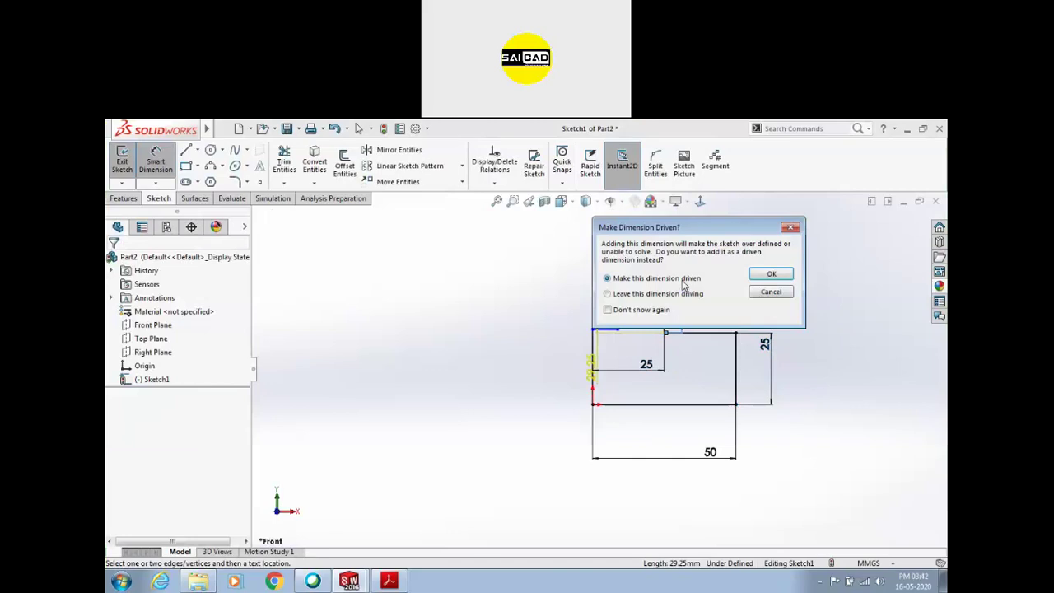
key("Escape")
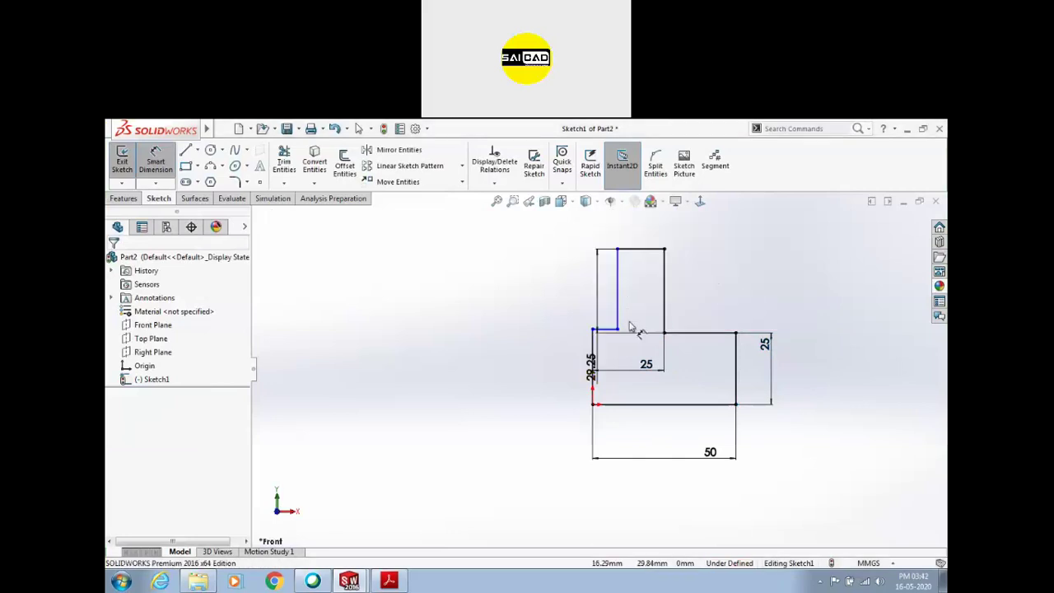
double_click(591, 367)
type("20")
key("Return")
Check the assignment drawing and change the right side height to 20 mm
left_click(389, 581)
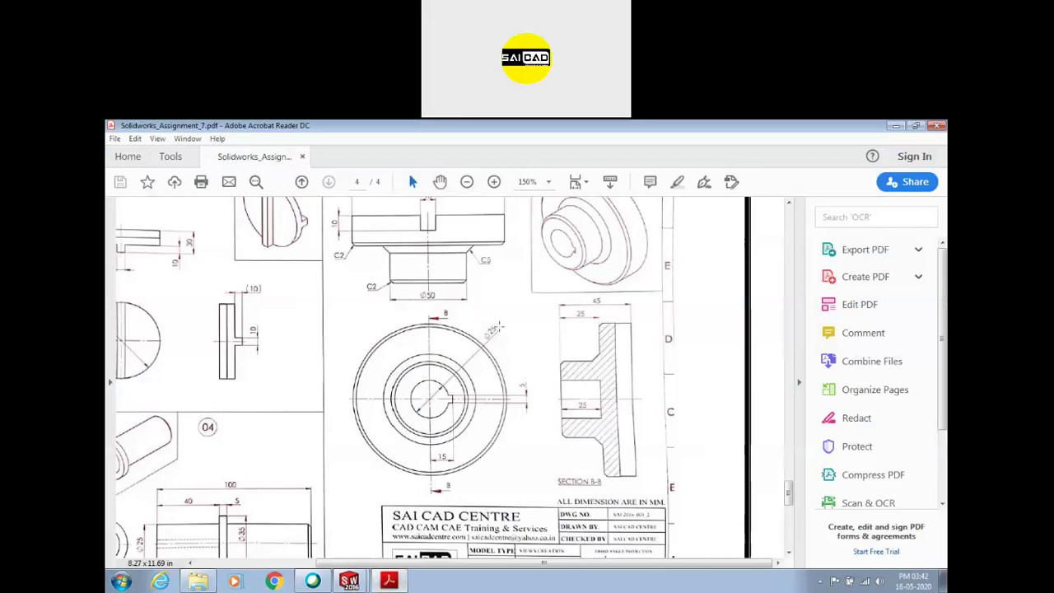
scroll(442, 327, "up", 2)
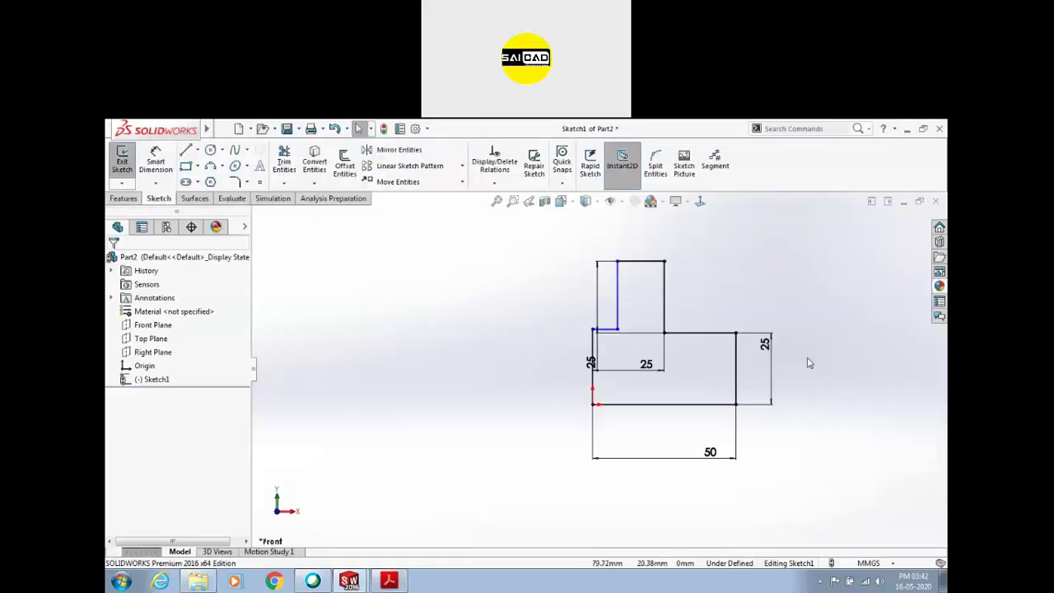
scroll(651, 323, "down", 1)
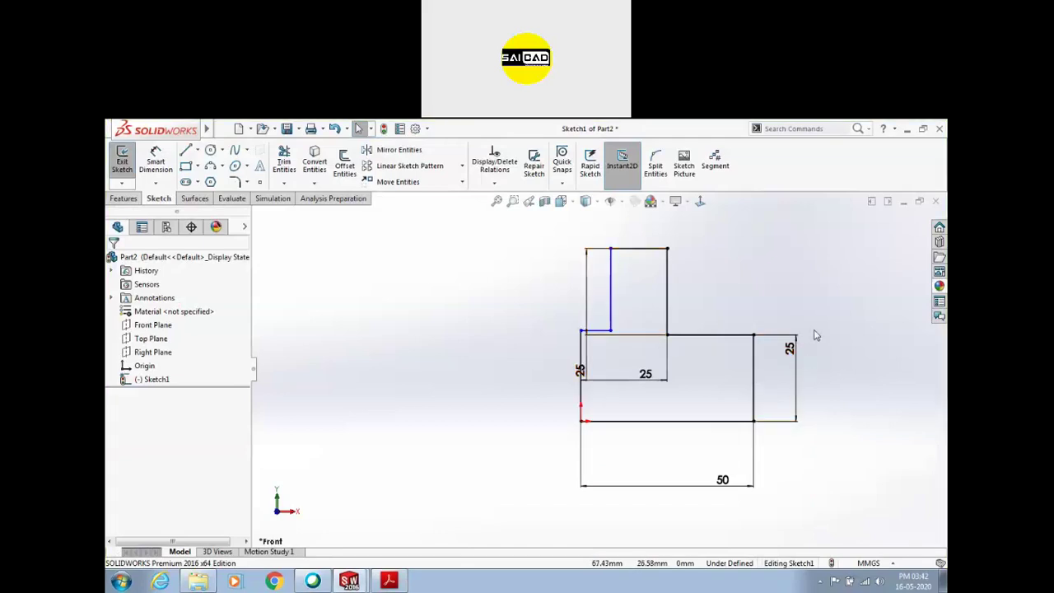
double_click(791, 350)
type("20")
key("Return")
scroll(590, 306, "down", 2)
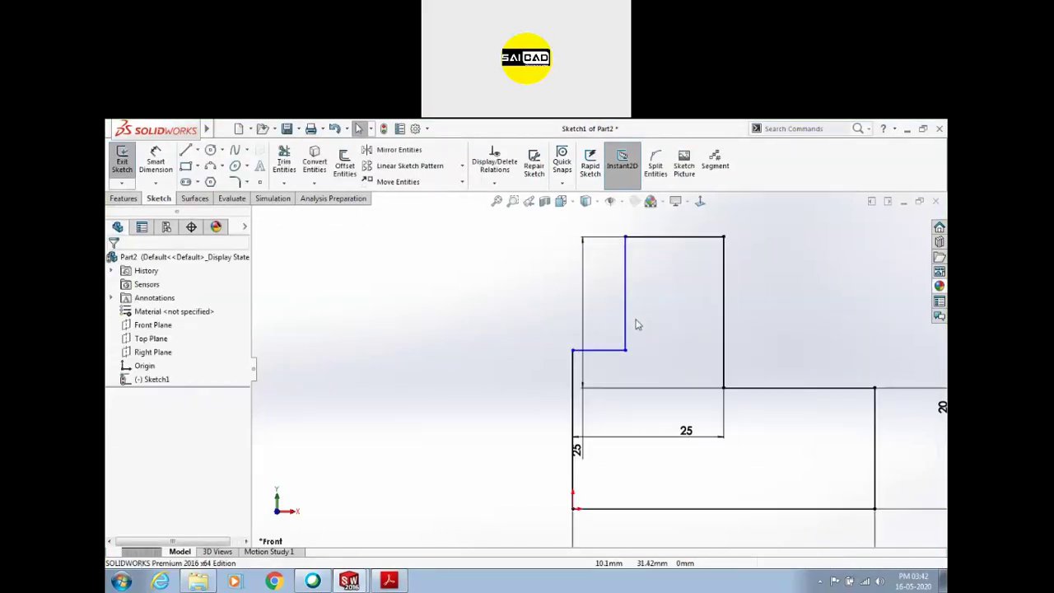
left_click(399, 581)
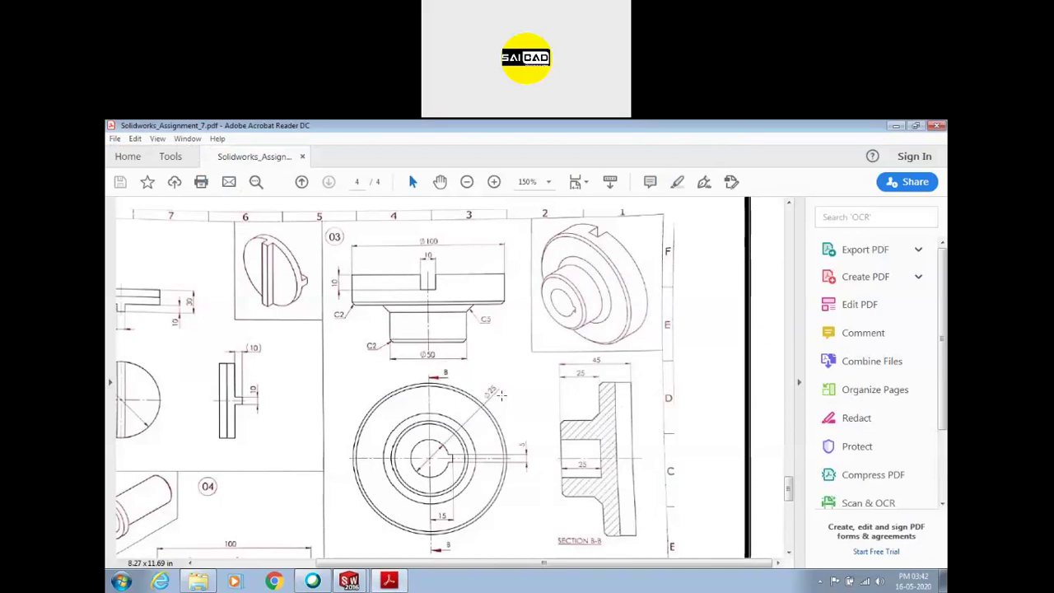
left_click(398, 581)
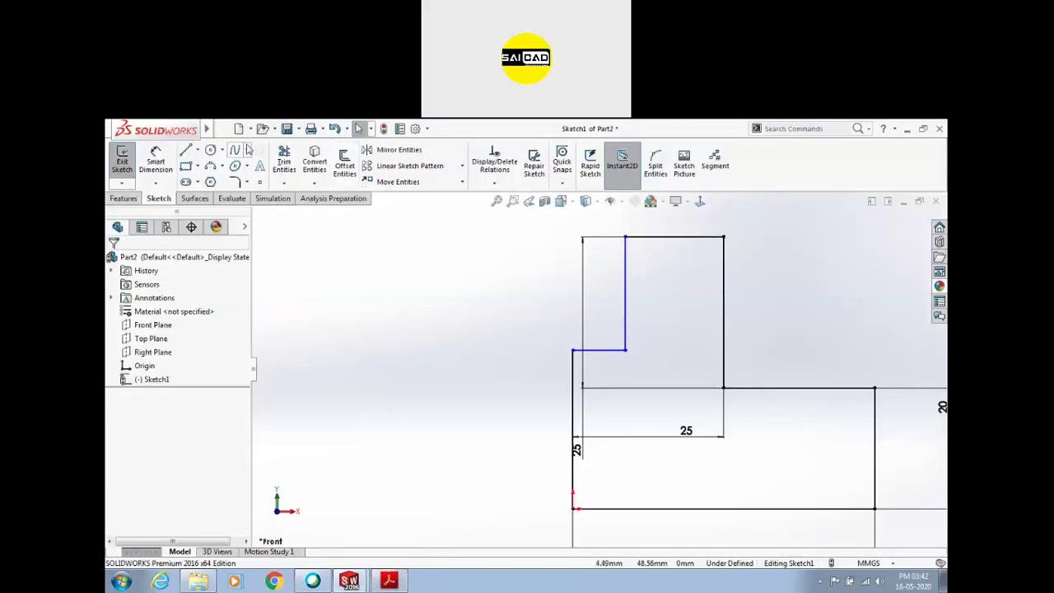
Dimension the short offset line 12.50 mm, align two points horizontally, and exit the sketch
left_click(154, 163)
left_click(611, 350)
left_click(618, 328)
type("12.5")
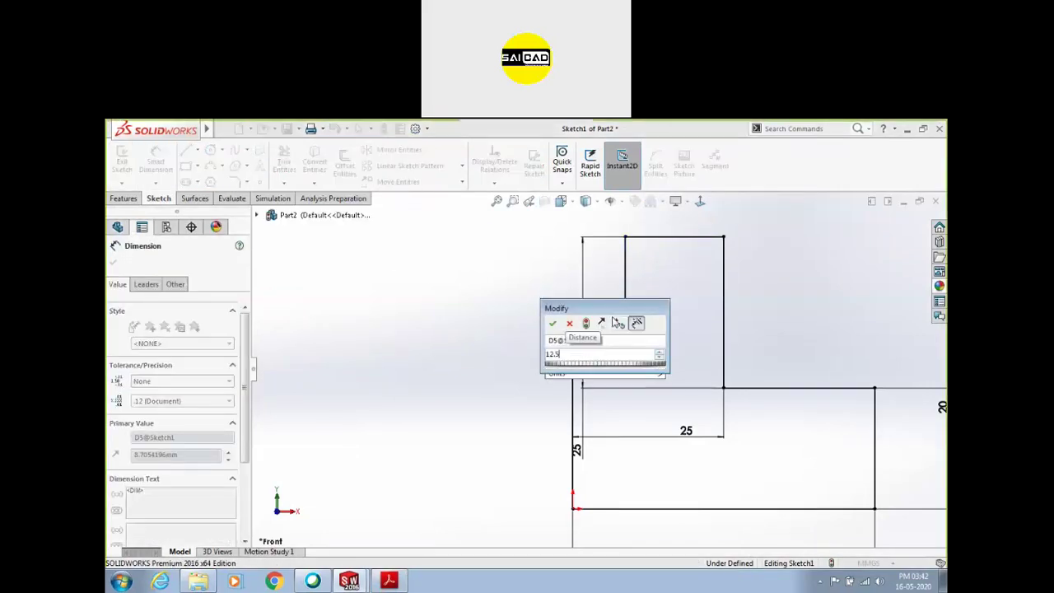
key("Return")
scroll(581, 363, "down", 2)
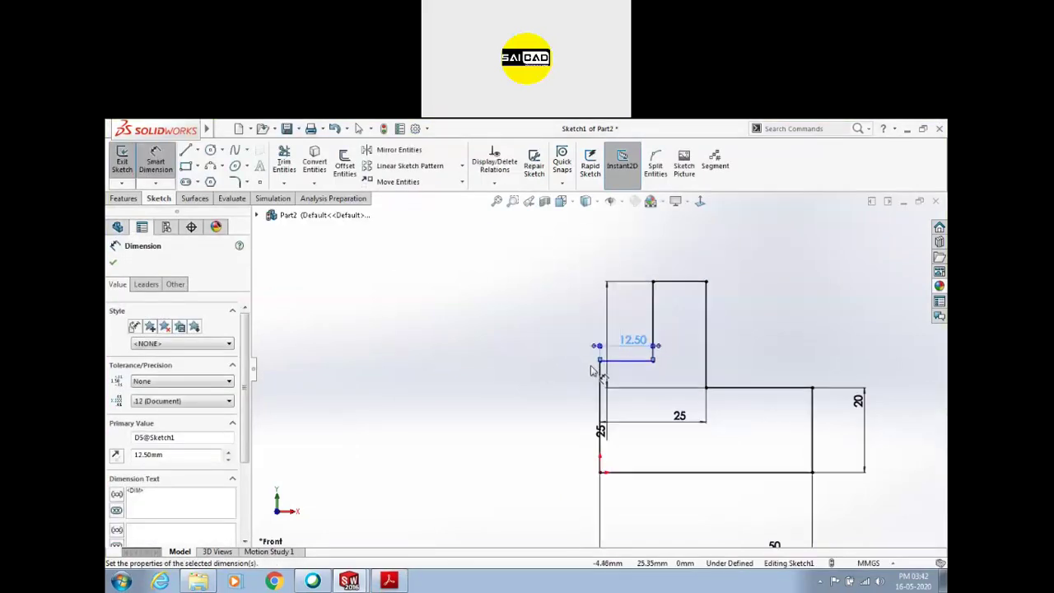
key("Escape")
left_click(654, 361)
left_click(705, 387, "ctrl")
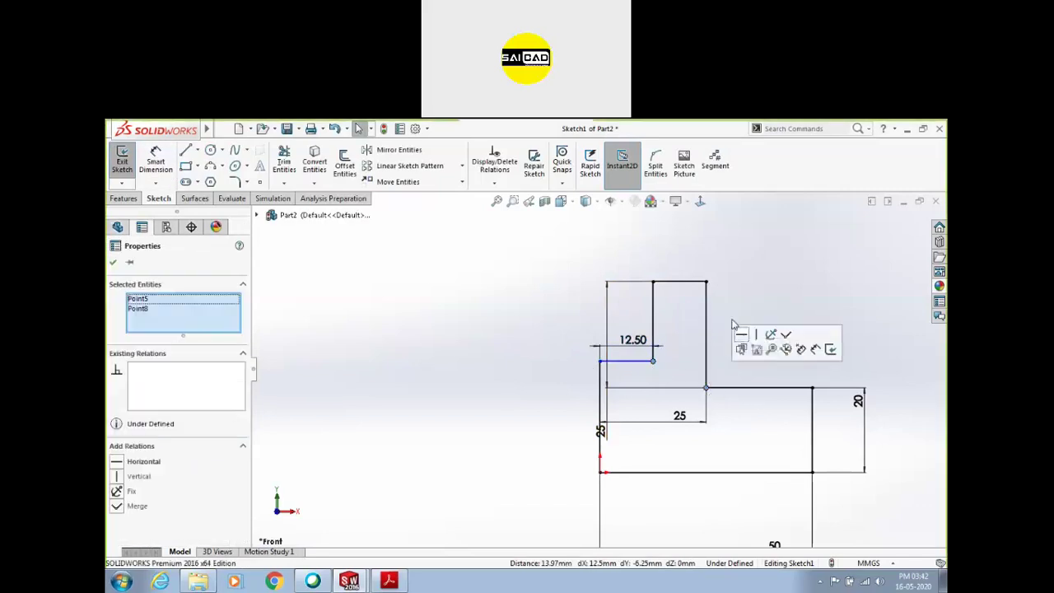
left_click(746, 345)
left_click(131, 163)
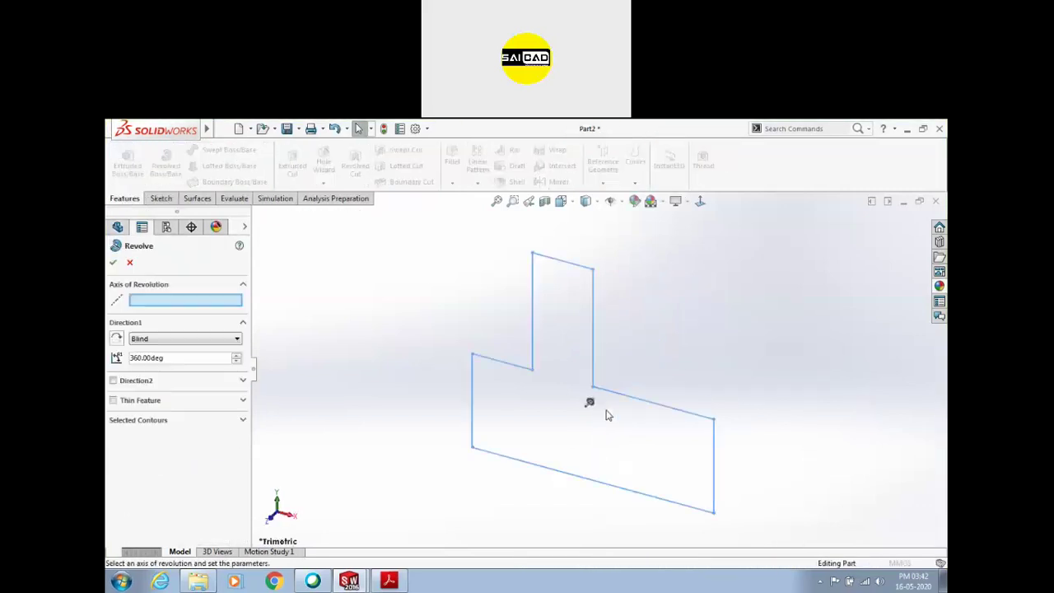
Revolve the stepped profile 360° about its vertical line to create Revolve1
left_click(476, 372)
key("f")
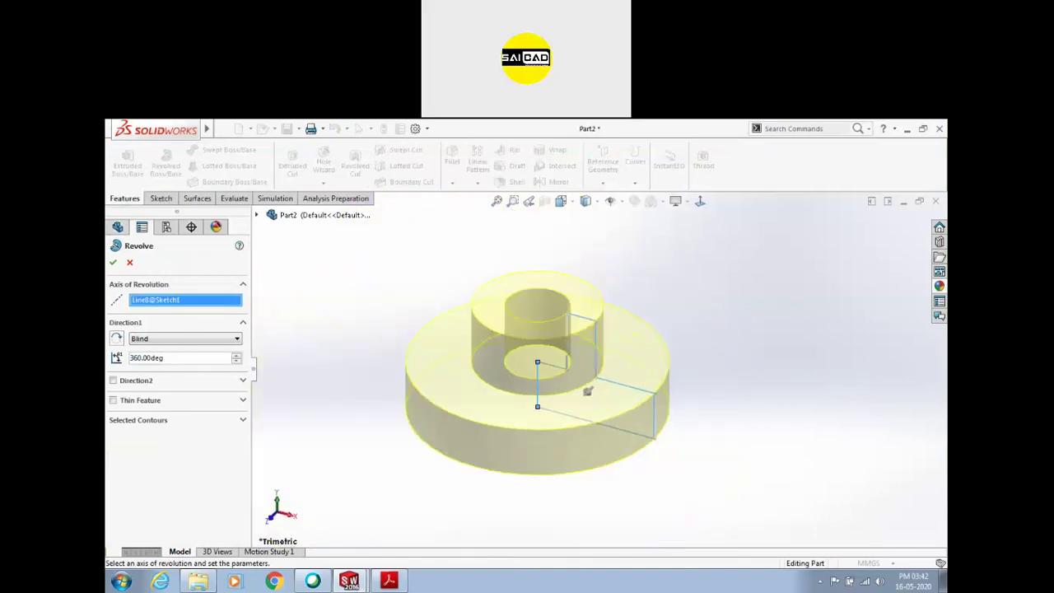
key("Return")
left_click(588, 338)
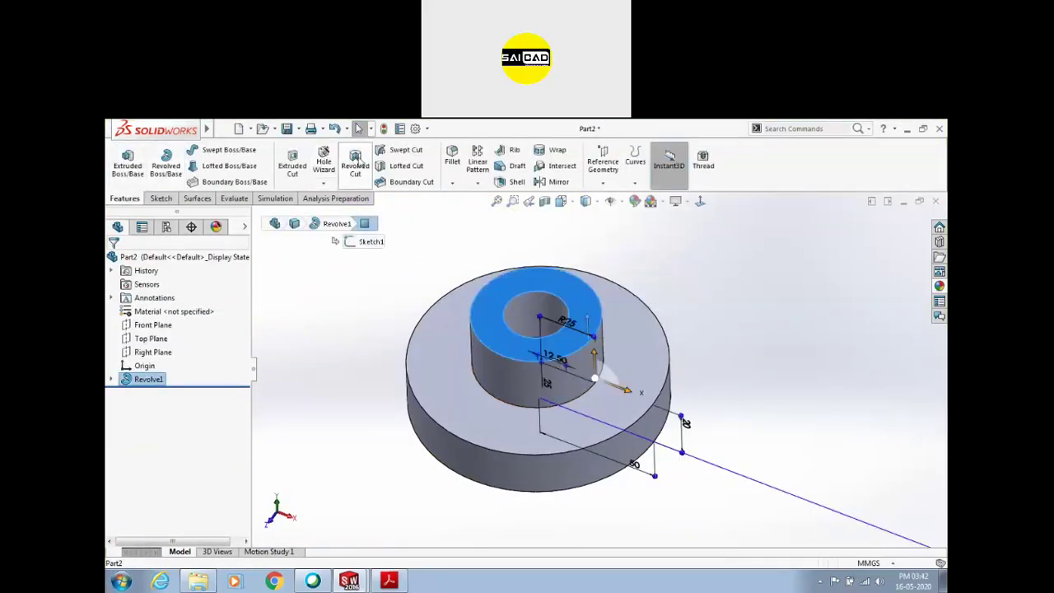
On the top face, sketch a small rectangle beside the inner hole and a line from the origin to it
left_click(303, 164)
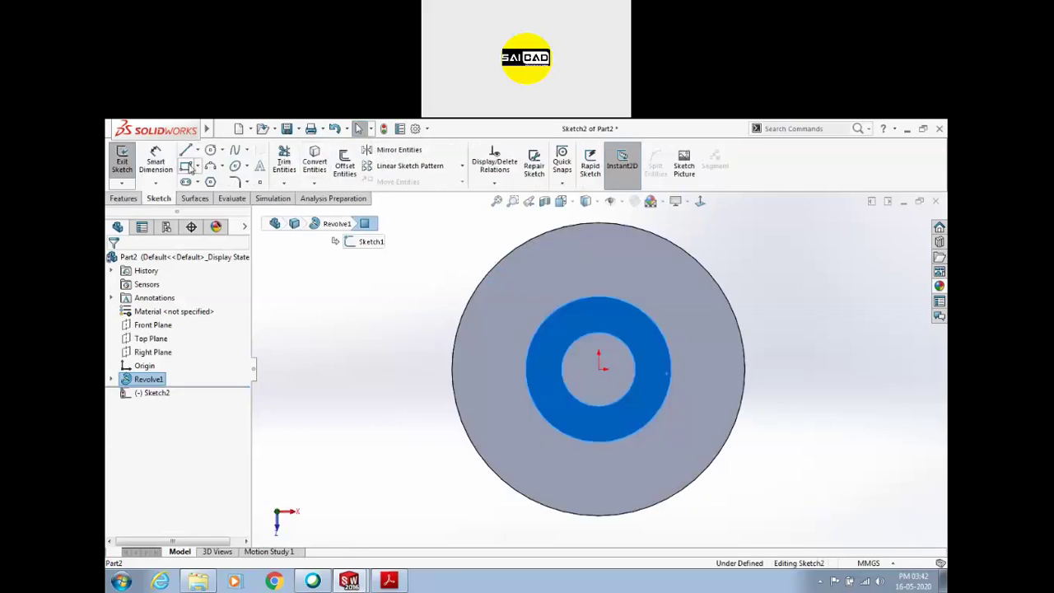
scroll(647, 372, "down", 4)
left_click_drag(605, 350, 642, 387)
key("l")
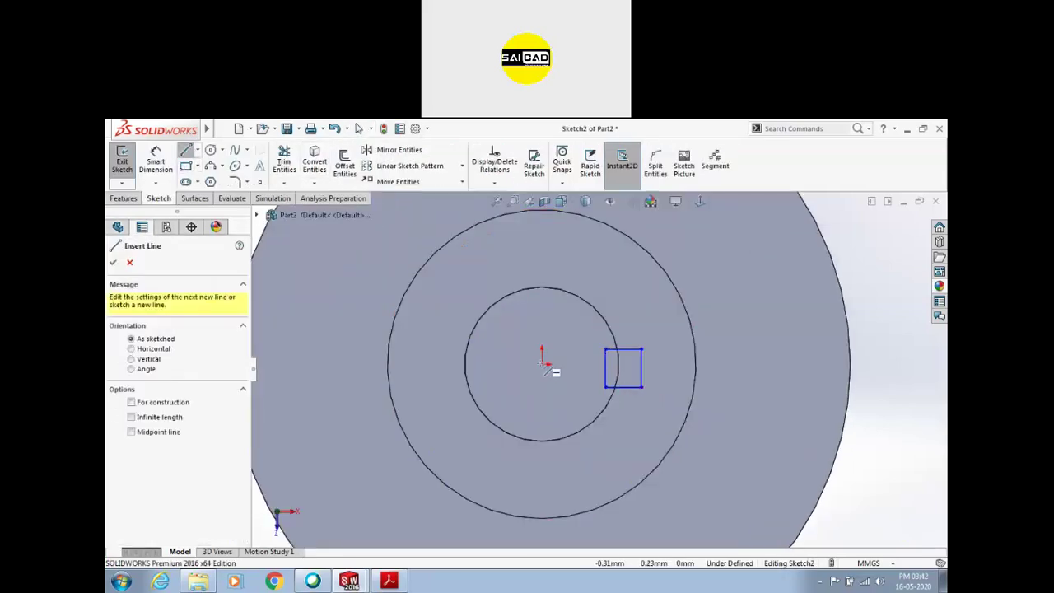
left_click_drag(543, 363, 640, 366)
key("Escape")
left_click(634, 364)
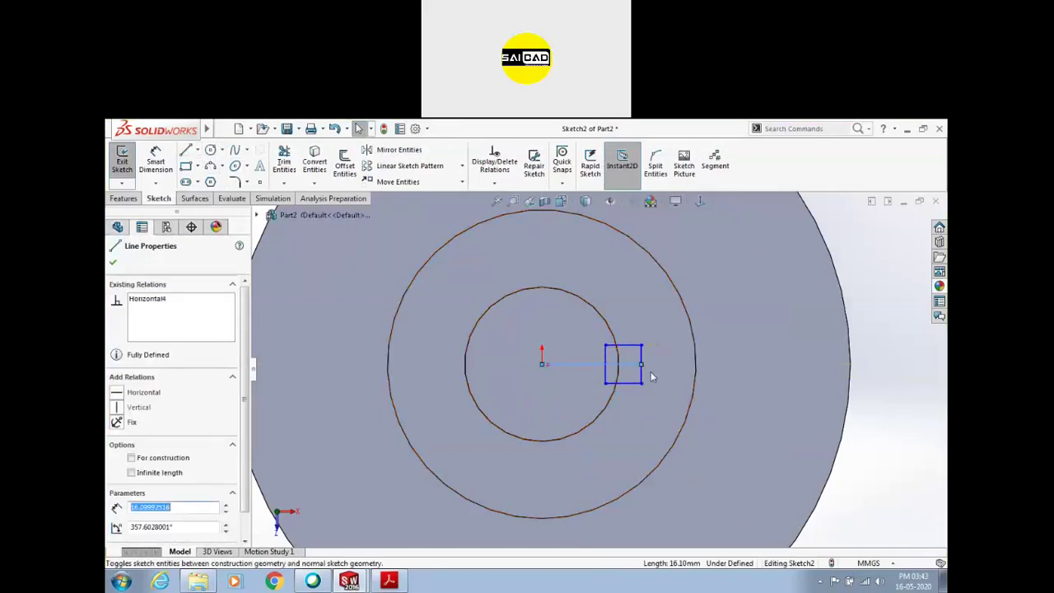
key("Escape")
Dimension the keyway rectangle's edge to 5 mm
left_click(389, 581)
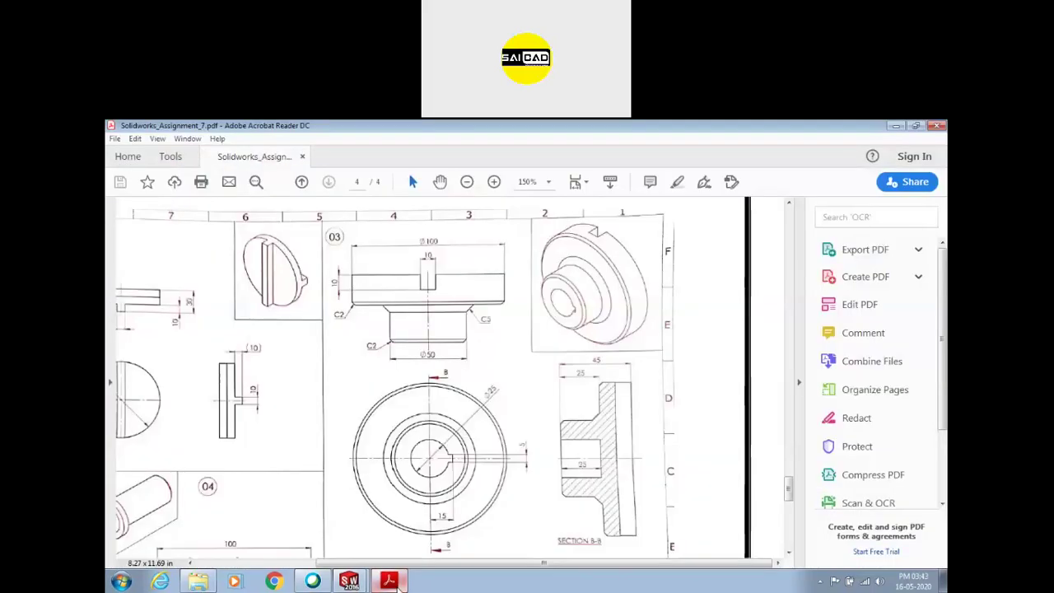
left_click(389, 582)
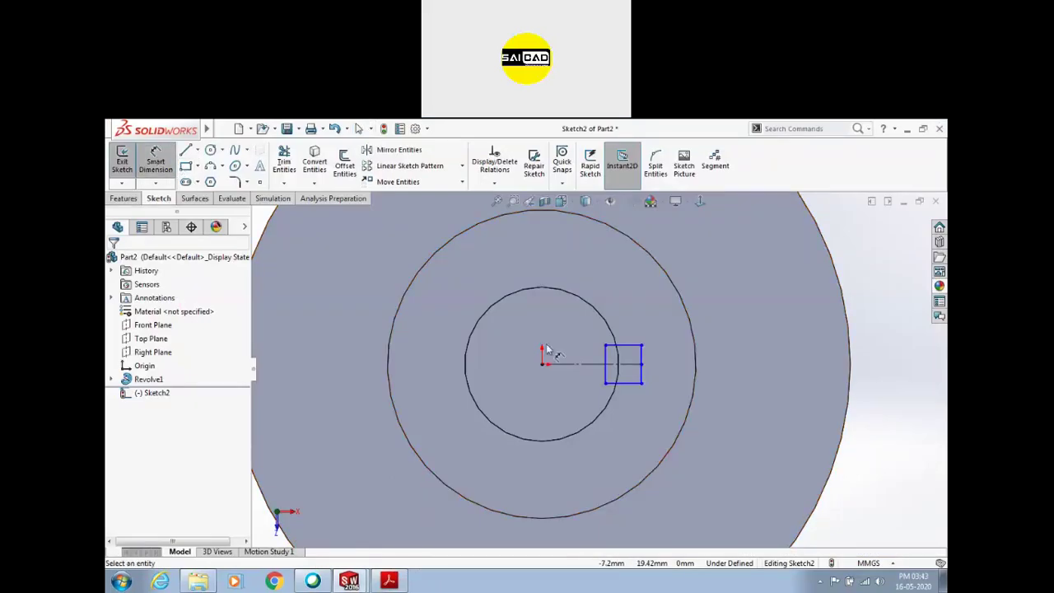
left_click(642, 354)
left_click(668, 360)
type("5")
key("Return")
Dimension the slot edge 15 mm from the centre line
left_click(543, 375)
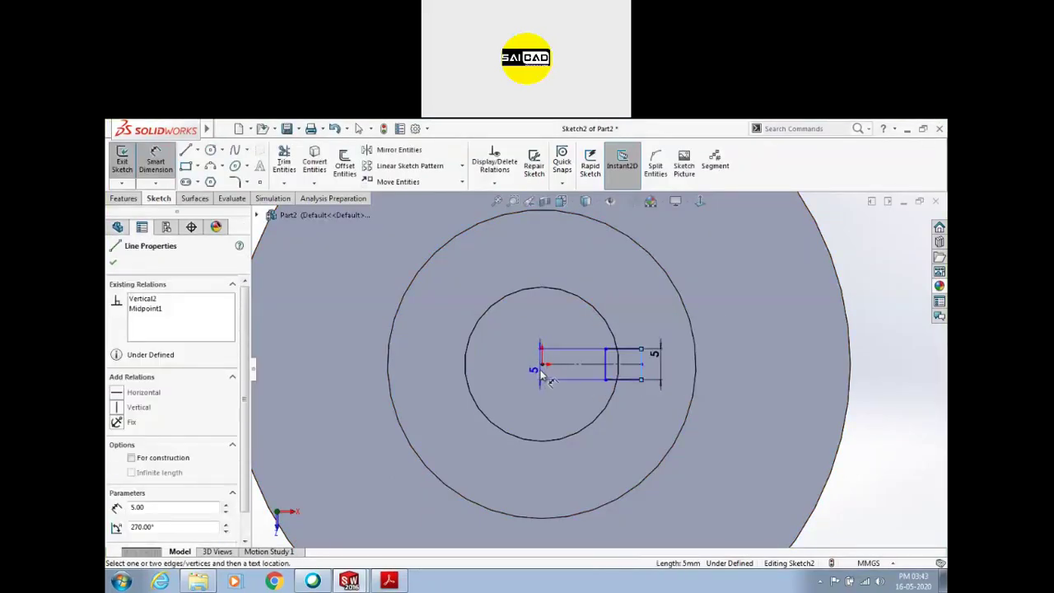
left_click(642, 379)
left_click(587, 437)
type("15")
key("Return")
key("Escape")
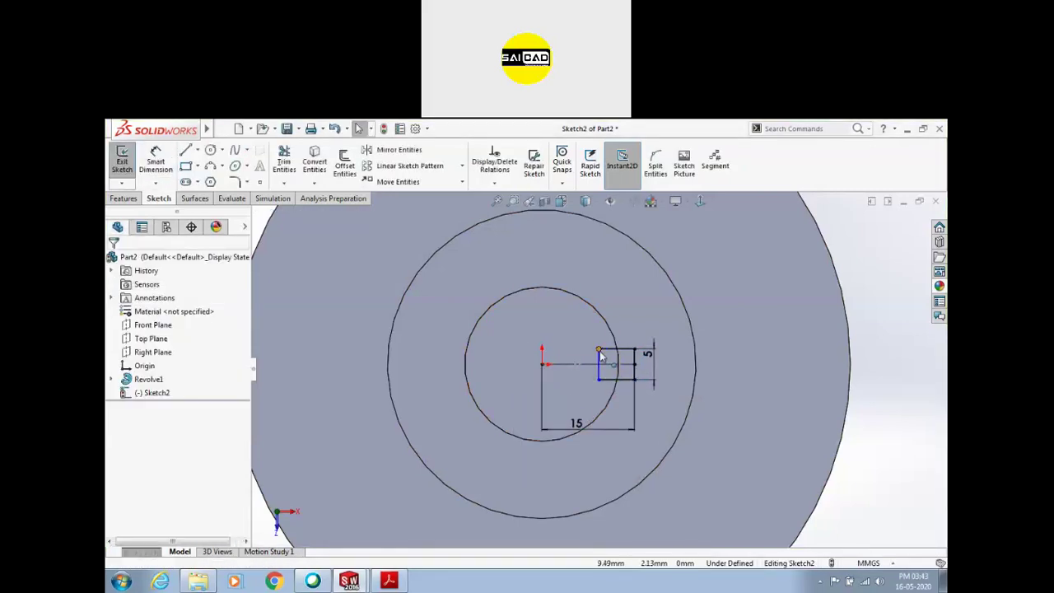
Exit the keyway sketch and start an extruded cut from it
left_click(600, 352)
left_click(149, 379)
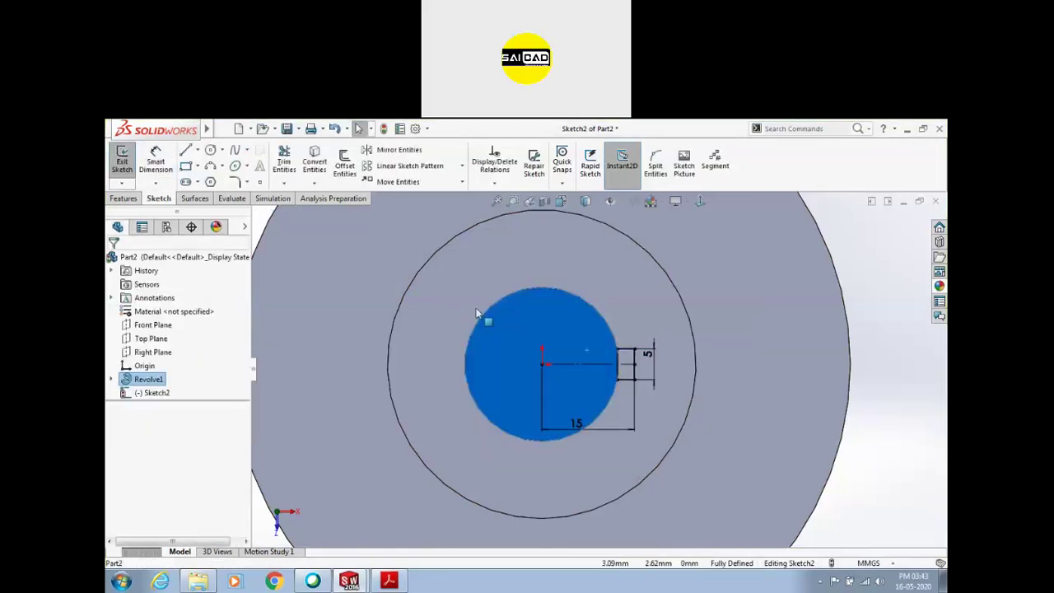
left_click(122, 161)
key("ctrl+e")
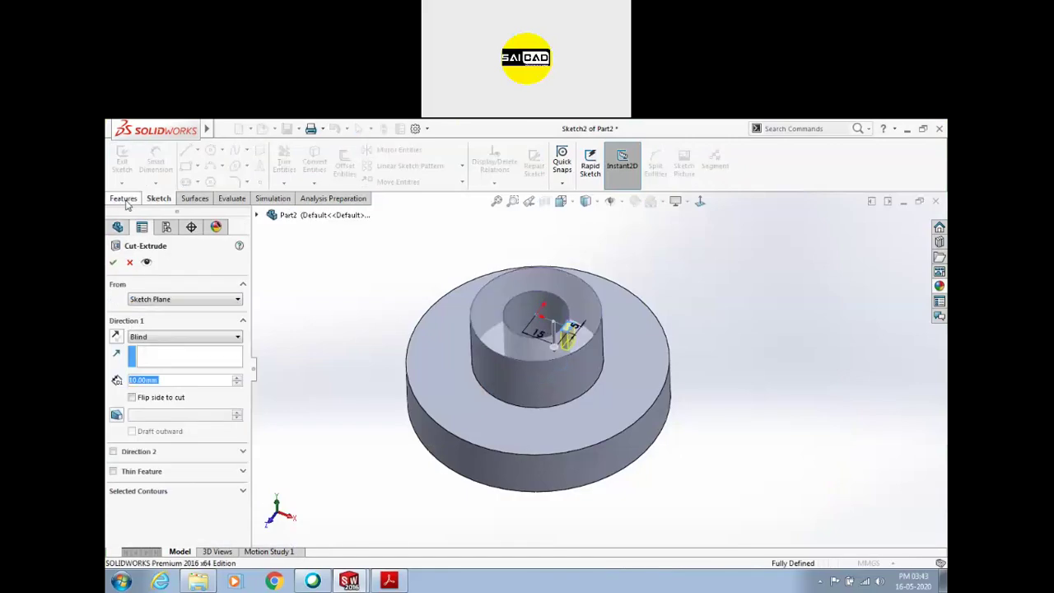
Try Up To Next and other end conditions for the keyway cut, checking against the drawing
left_click(176, 337)
left_click(182, 372)
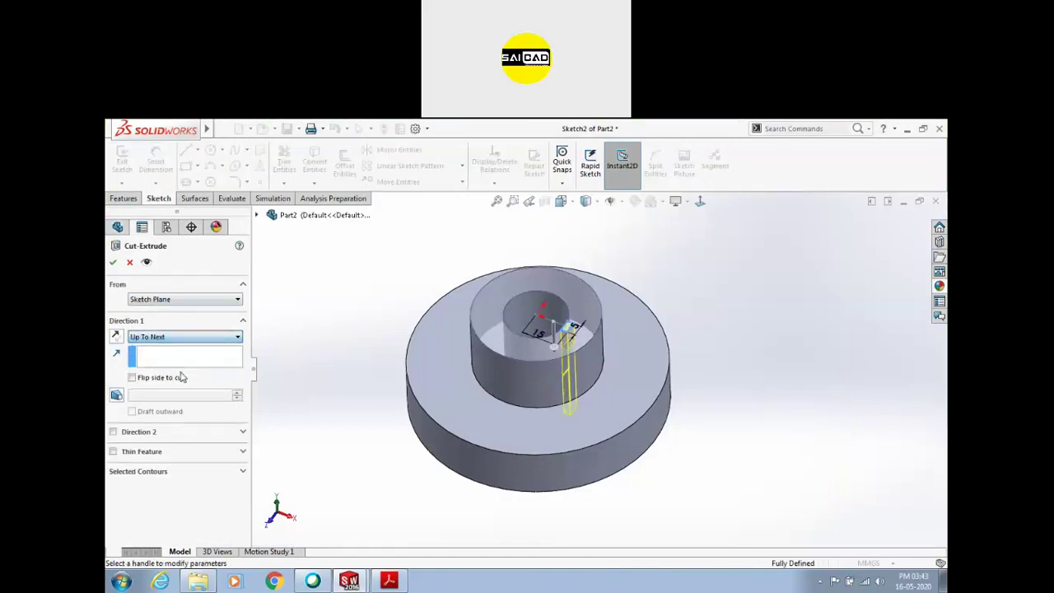
mouse_move(409, 375)
middle_mouse_down()
mouse_move(407, 303)
mouse_move(431, 238)
mouse_move(411, 362)
middle_mouse_up()
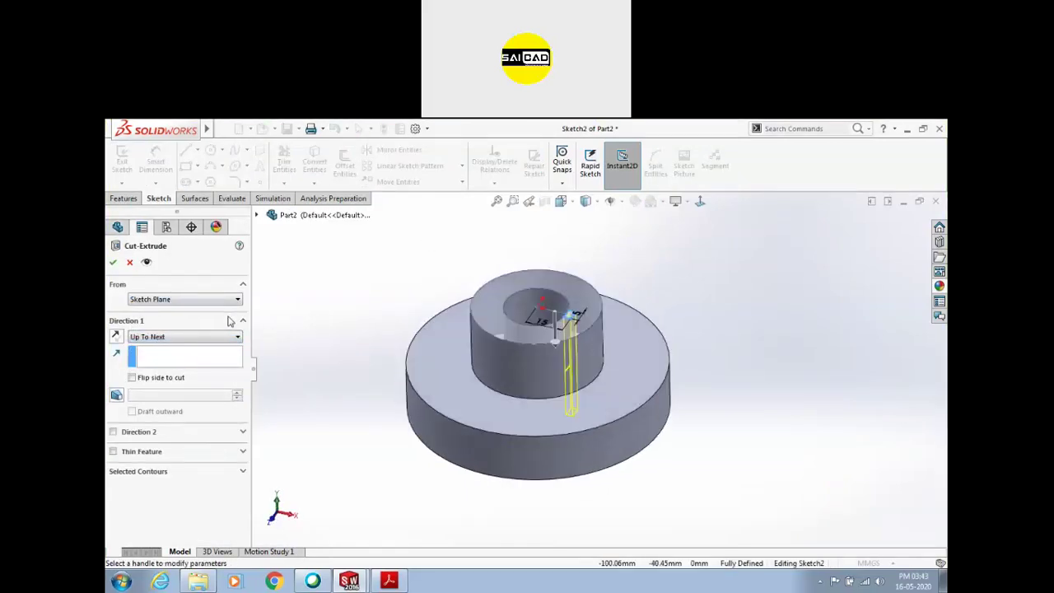
left_click(182, 336)
left_click(182, 365)
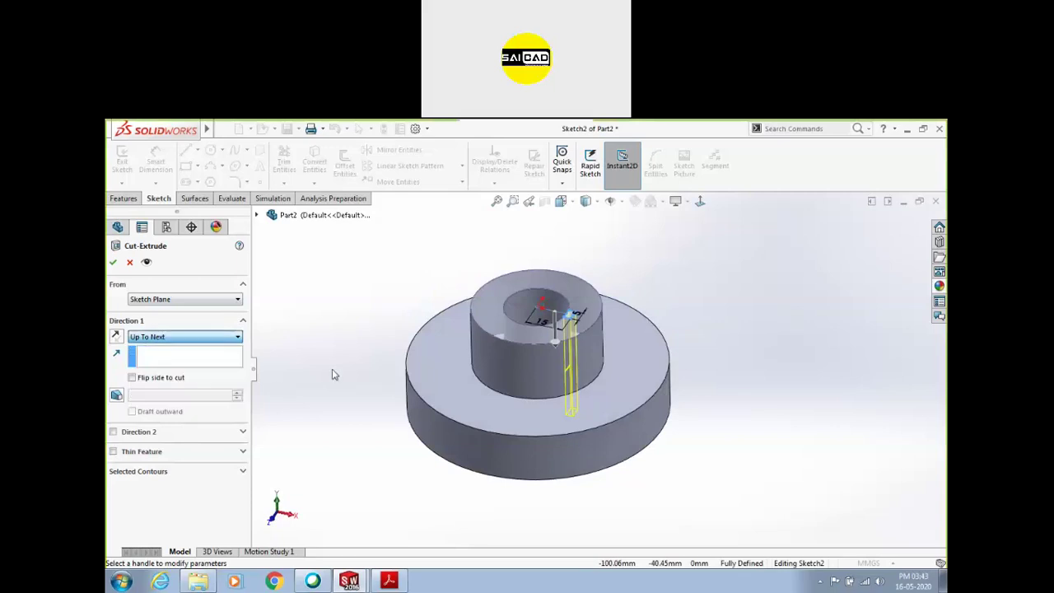
left_click(389, 582)
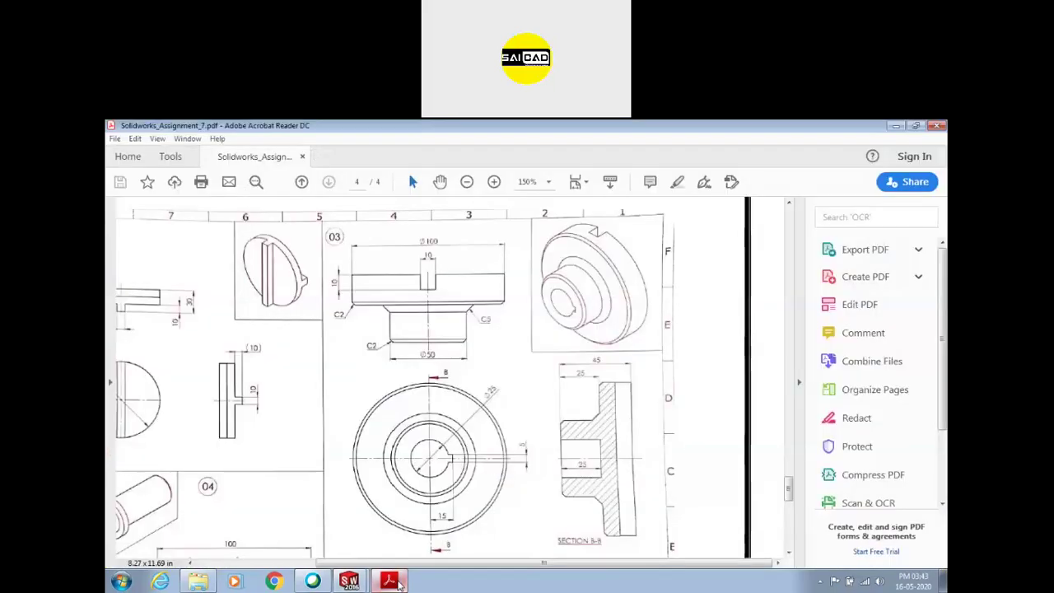
left_click(390, 581)
Cut the keyway Up To Surface at the bore's bottom face and confirm it
middle_click_drag(424, 568, 440, 546)
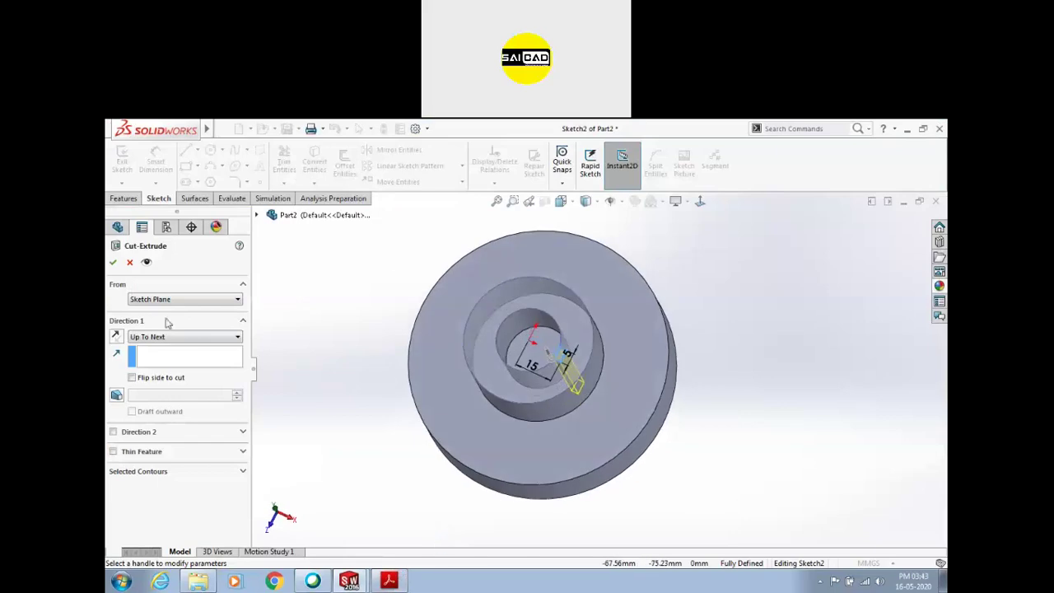
left_click(185, 336)
left_click(165, 393)
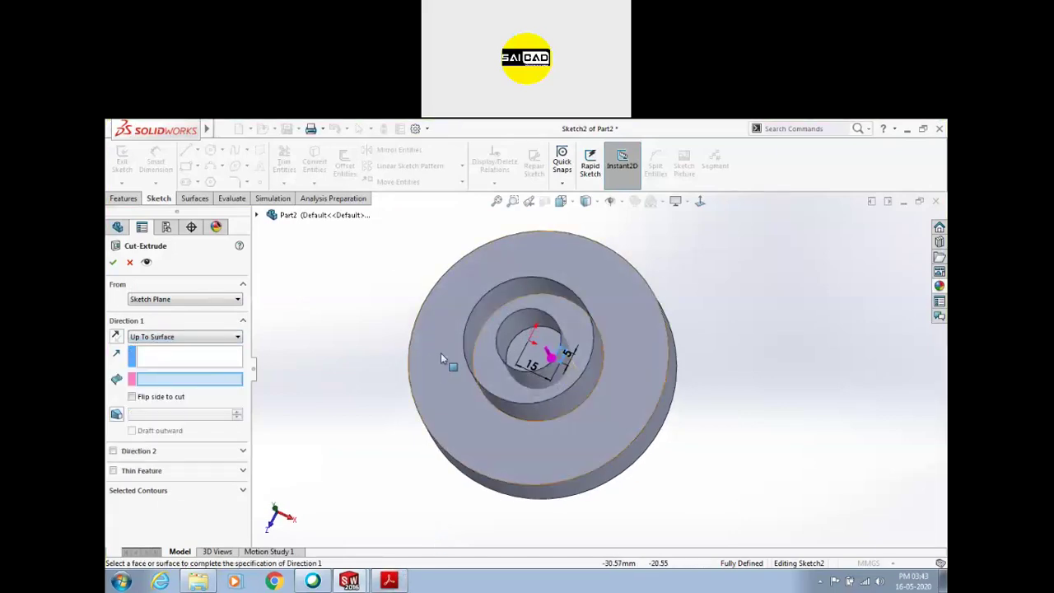
left_click(519, 350)
left_click(113, 262)
left_click(390, 581)
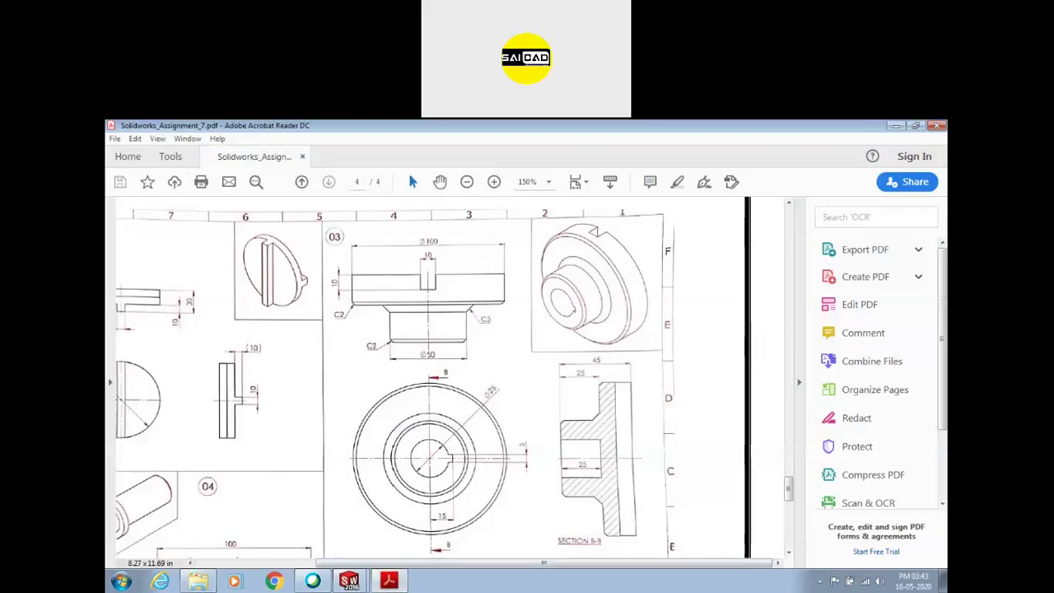
Chamfer the disk's outer top edge and the boss's top edge at 2 mm
left_click(391, 581)
left_click(452, 183)
left_click(471, 214)
left_click(669, 323)
left_click(590, 319)
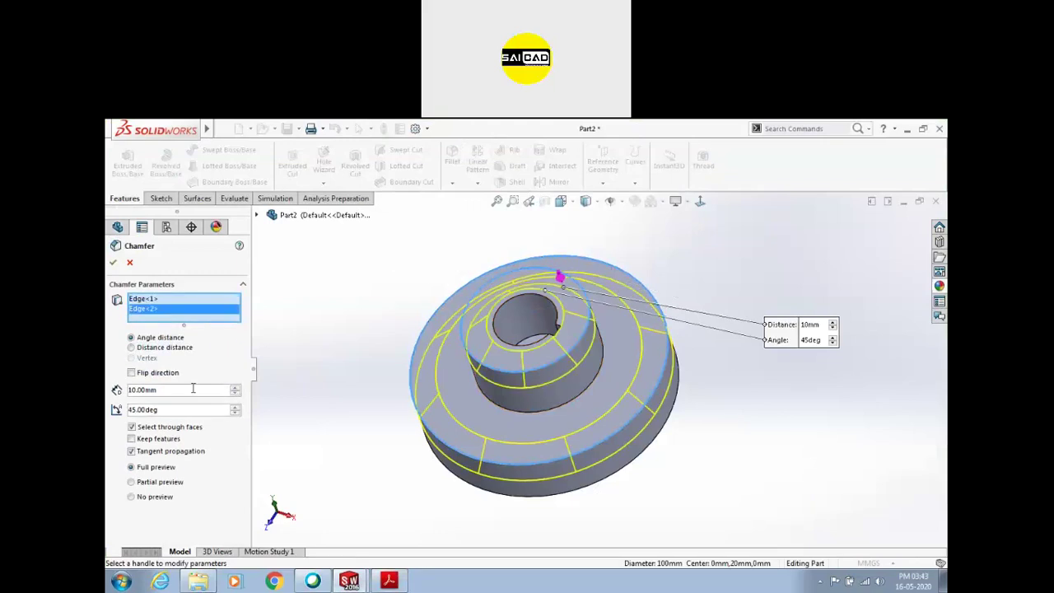
type("2")
key("Return")
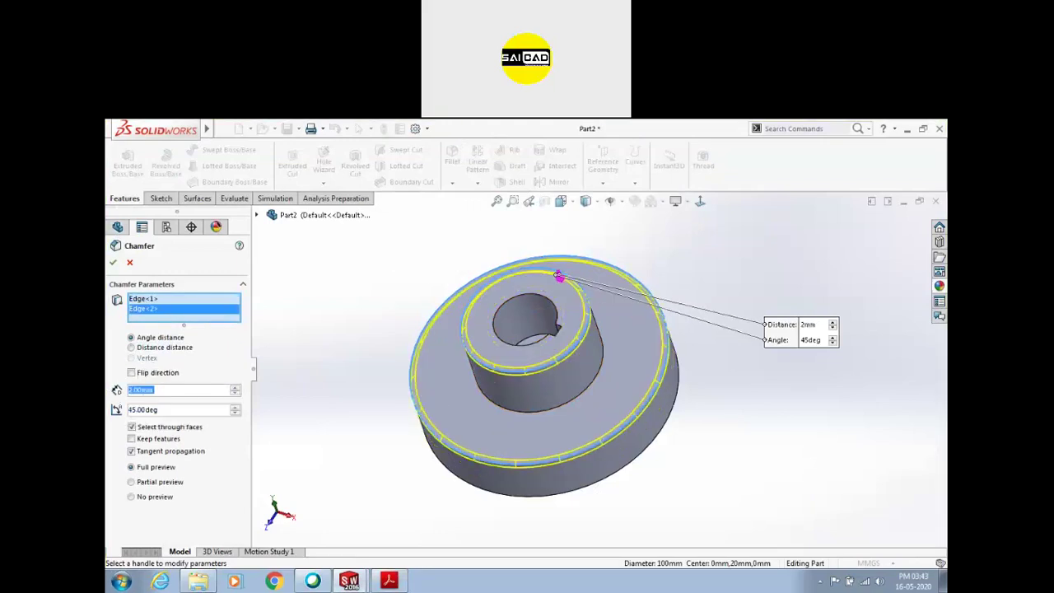
left_click(113, 262)
Add a 5 mm chamfer to the remaining boss edge
left_click(452, 182)
left_click(469, 214)
left_click(604, 356)
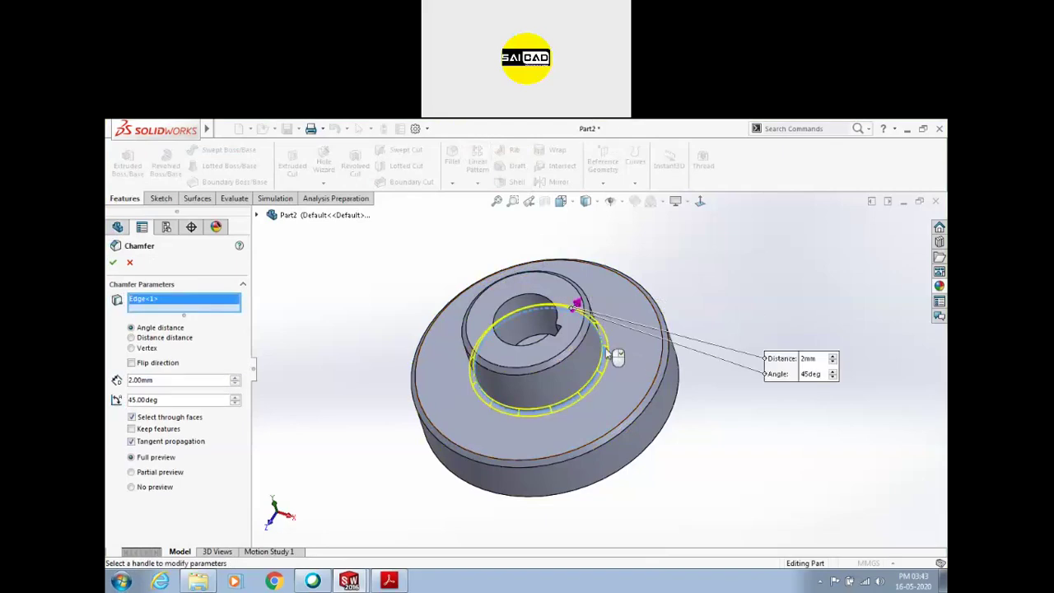
type("5")
key("Return")
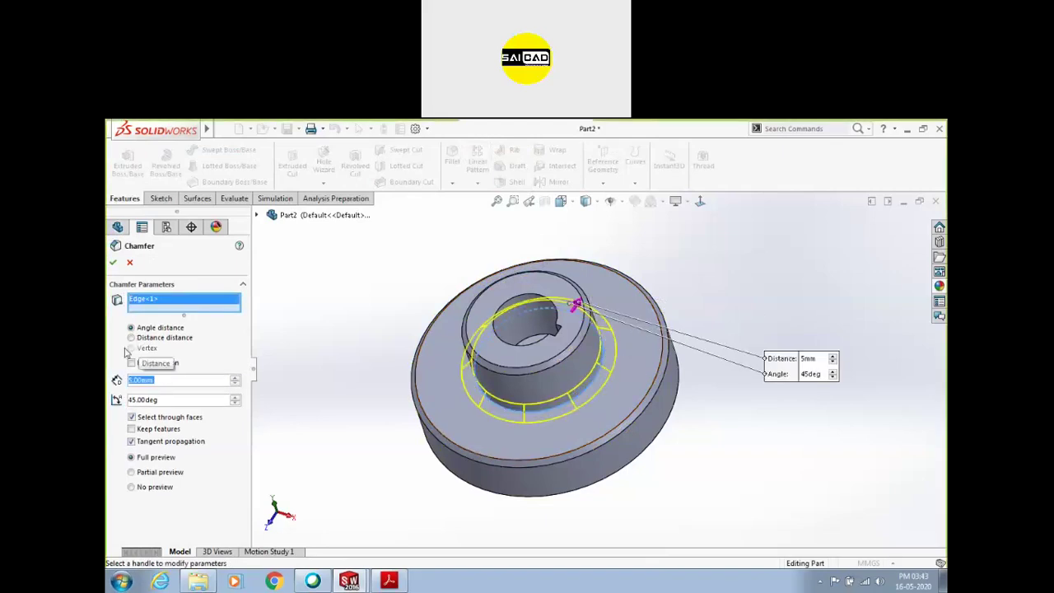
left_click(113, 262)
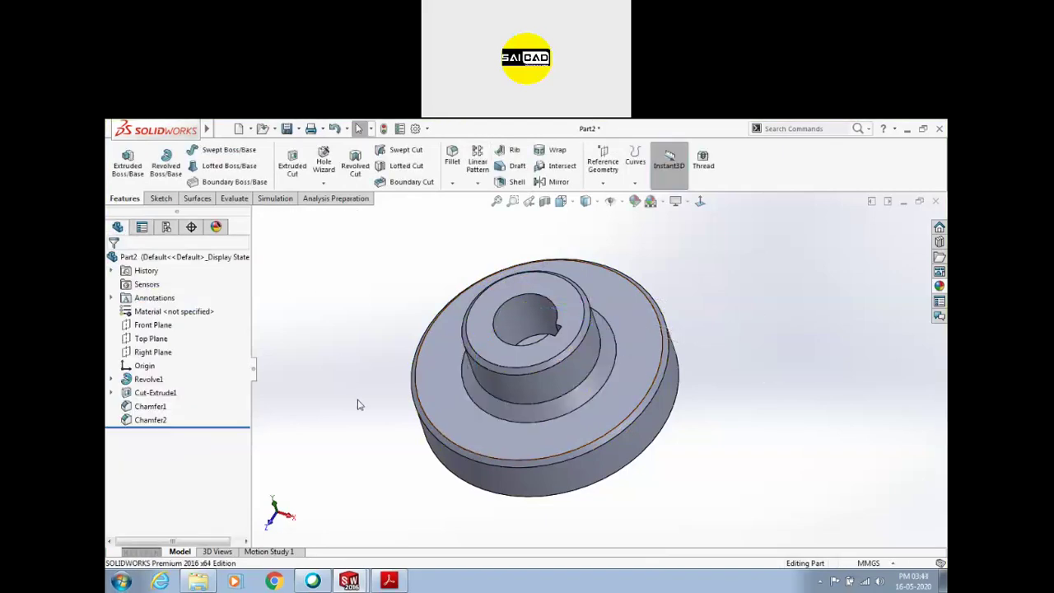
Start a sketch on the disk's flat back face and view it straight on
left_click(390, 580)
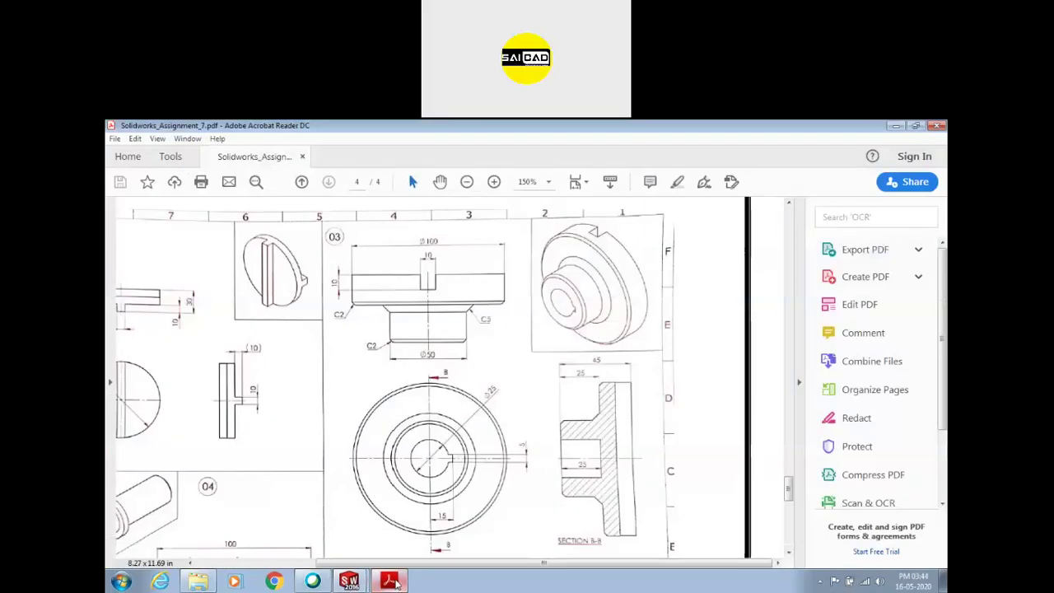
left_click(396, 582)
mouse_move(396, 346)
middle_mouse_down()
mouse_move(398, 474)
mouse_move(315, 480)
middle_mouse_up()
left_click(598, 322)
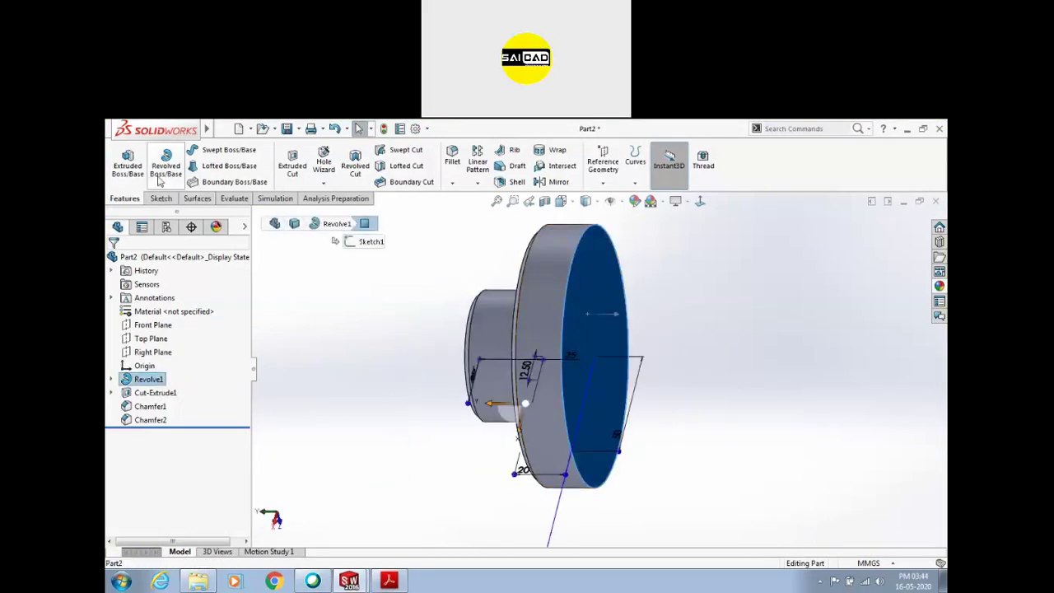
left_click(292, 165)
left_click(186, 165)
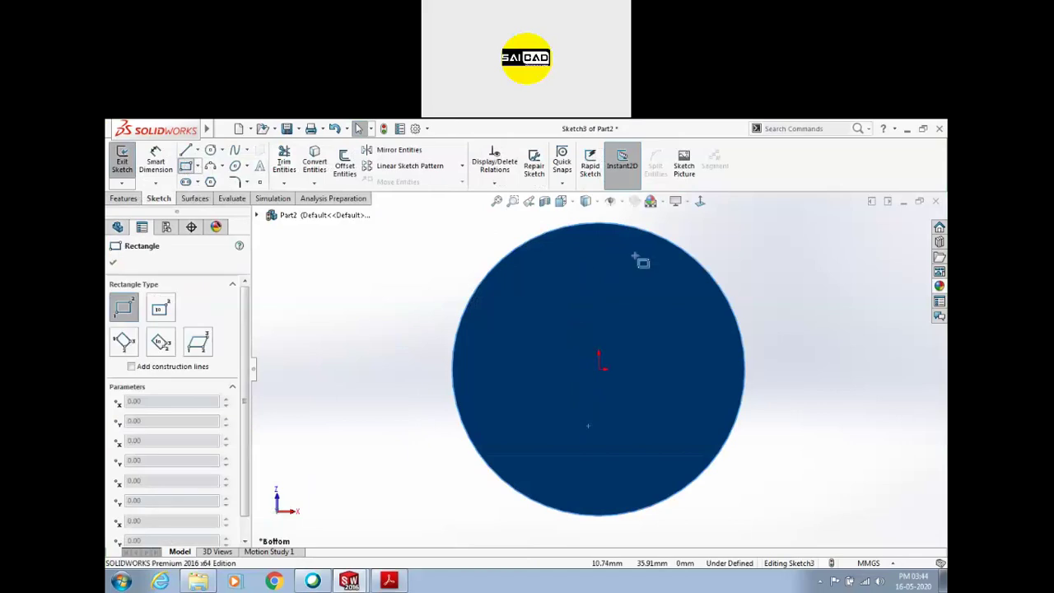
left_click(561, 201)
left_click(593, 352)
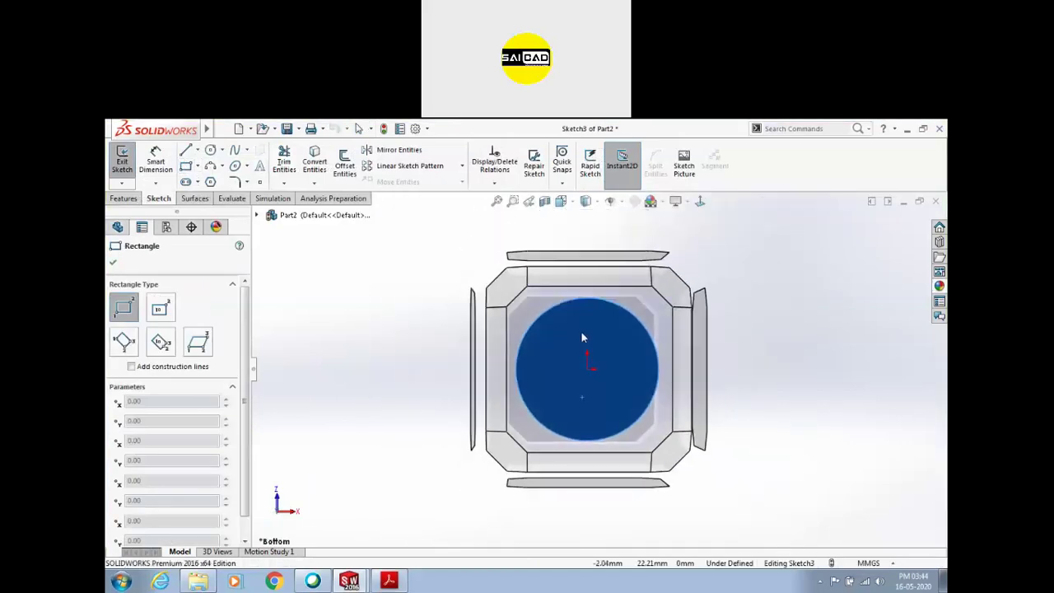
left_click(581, 321)
Draw a rectangle across the disk with a construction centre line whose midpoint is the origin
left_click(560, 214)
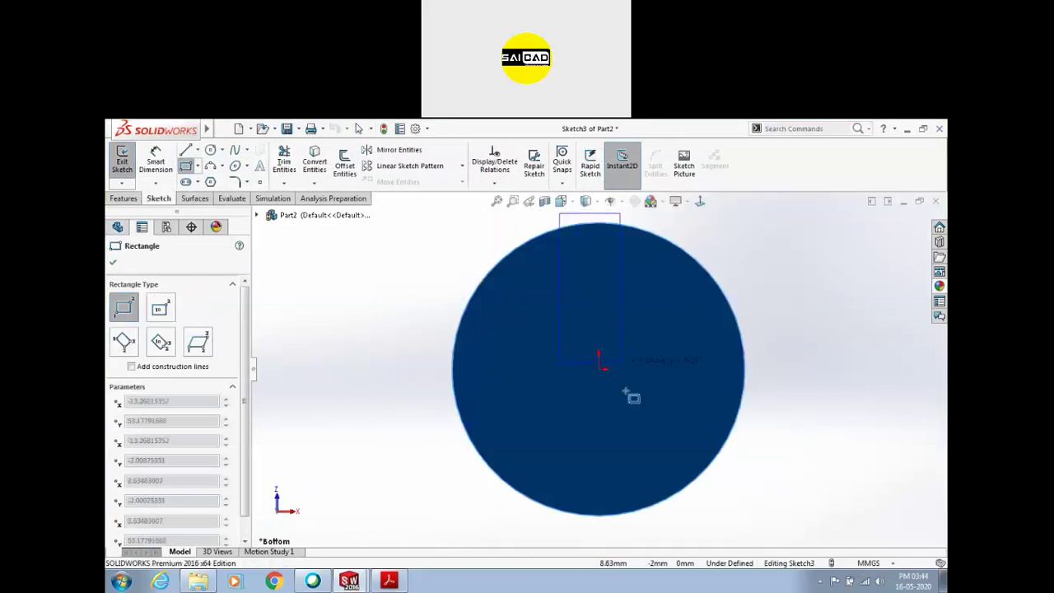
left_click(636, 530)
key("Escape")
key("l")
left_click(598, 223)
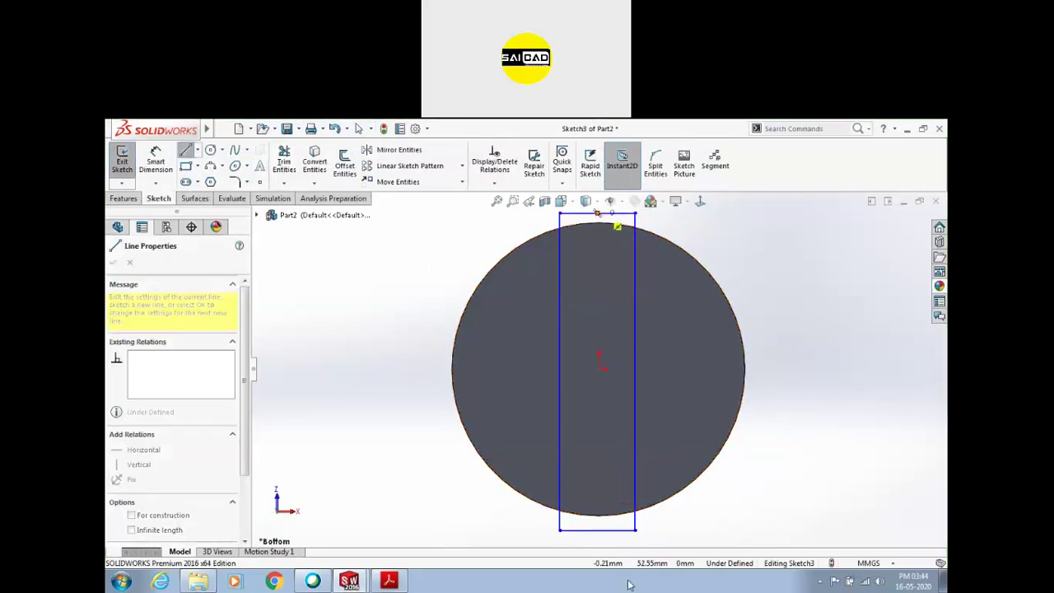
left_click(597, 529)
key("Escape")
left_click(598, 375)
left_click(598, 368, "ctrl")
left_click(641, 314)
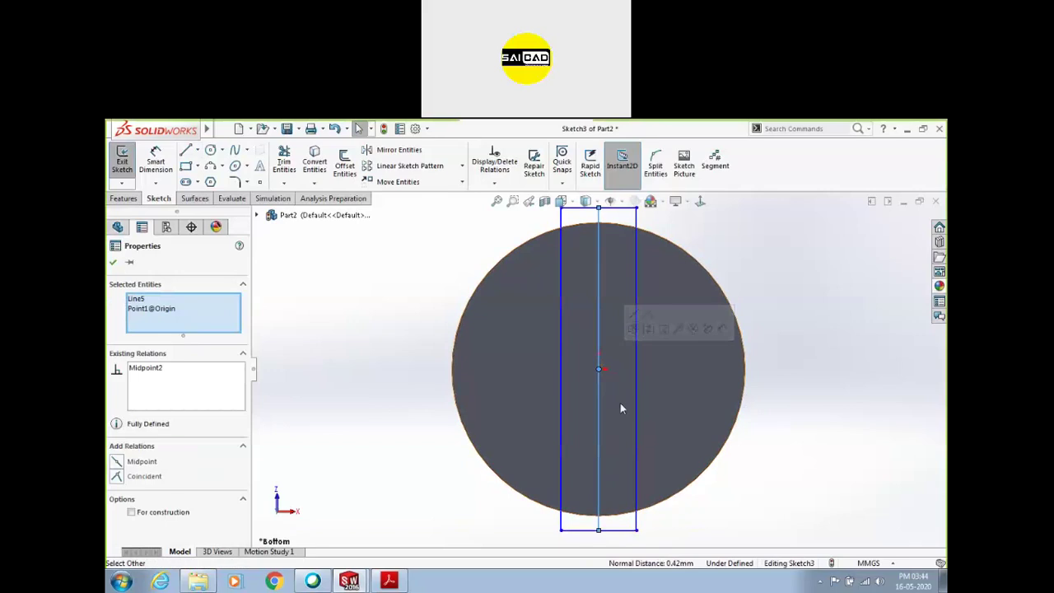
left_click(648, 330)
Dimension the slot rectangle's width to 10 mm
scroll(708, 432, "up", 3)
left_click(155, 161)
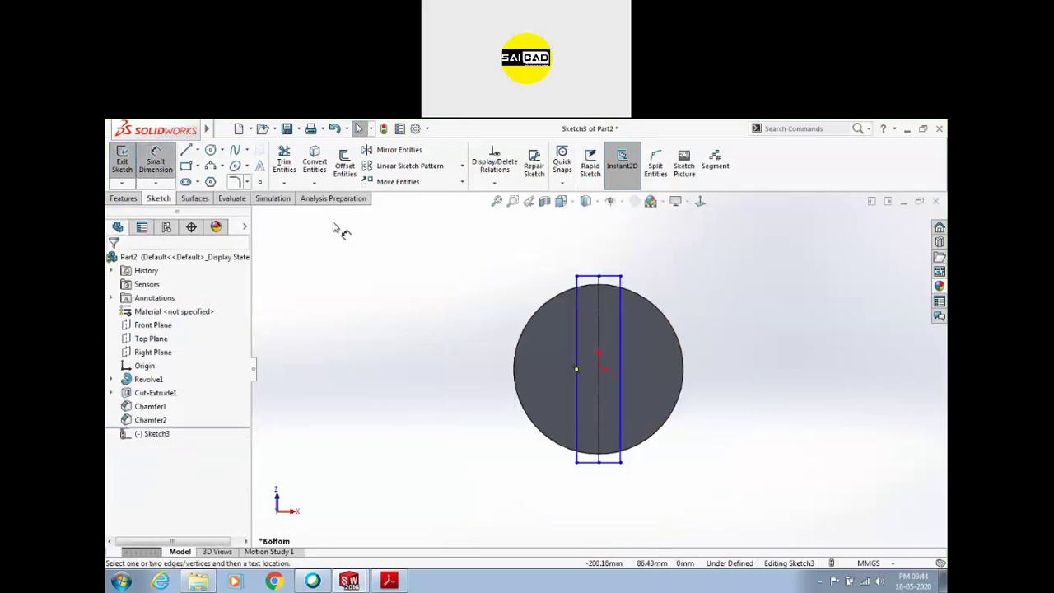
left_click(391, 581)
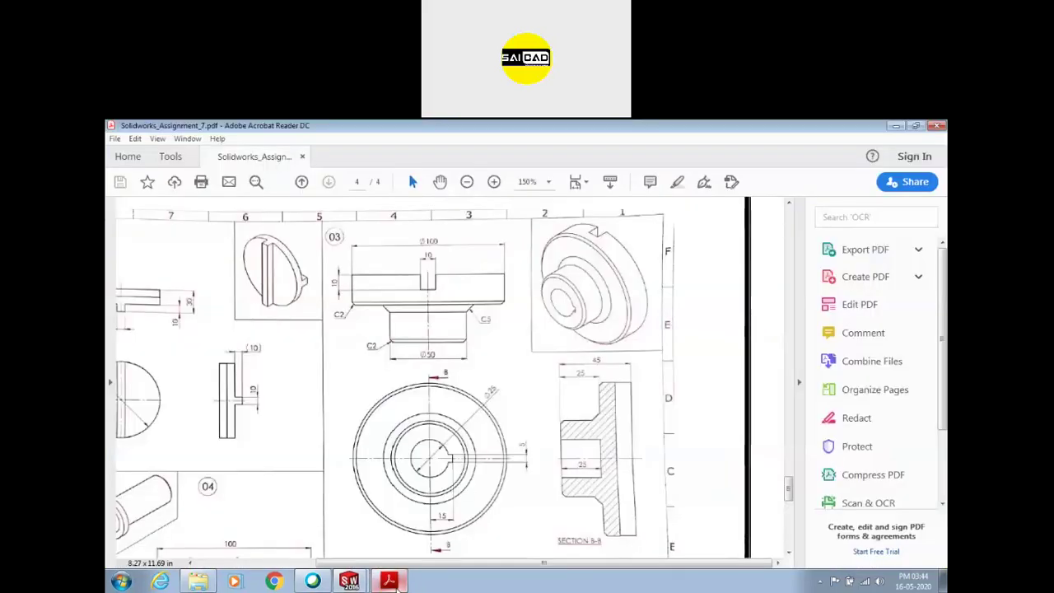
left_click(390, 581)
left_click(599, 276)
left_click(611, 264)
type("10")
key("Return")
Stretch the rectangle beyond the disk's edge and exit the slot sketch
scroll(618, 268, "down", 2)
key("Escape")
left_click_drag(597, 379, 582, 294)
scroll(583, 458, "up", 3)
scroll(610, 444, "down", 4)
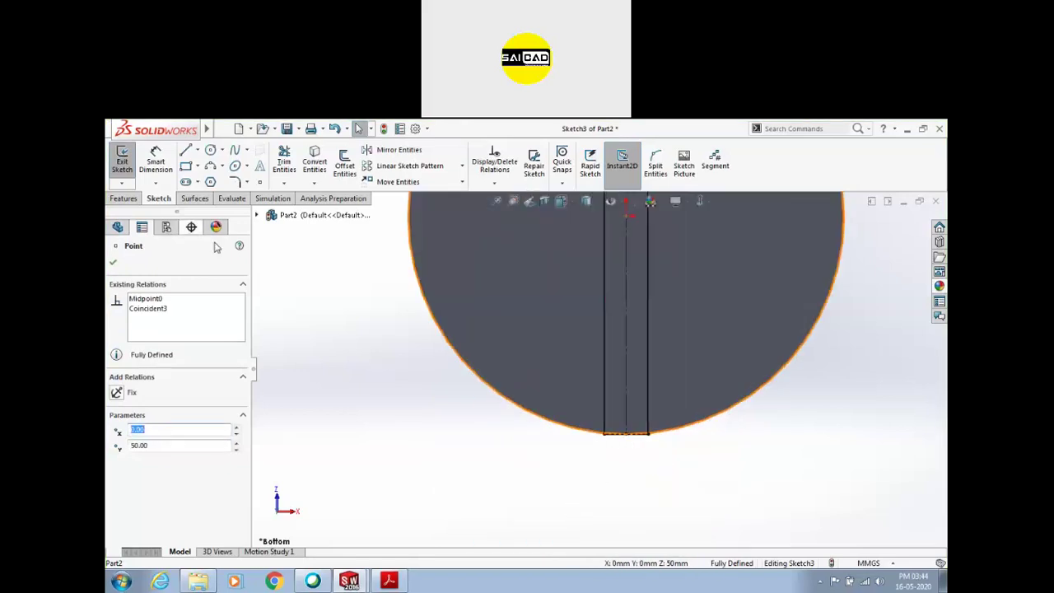
left_click(122, 160)
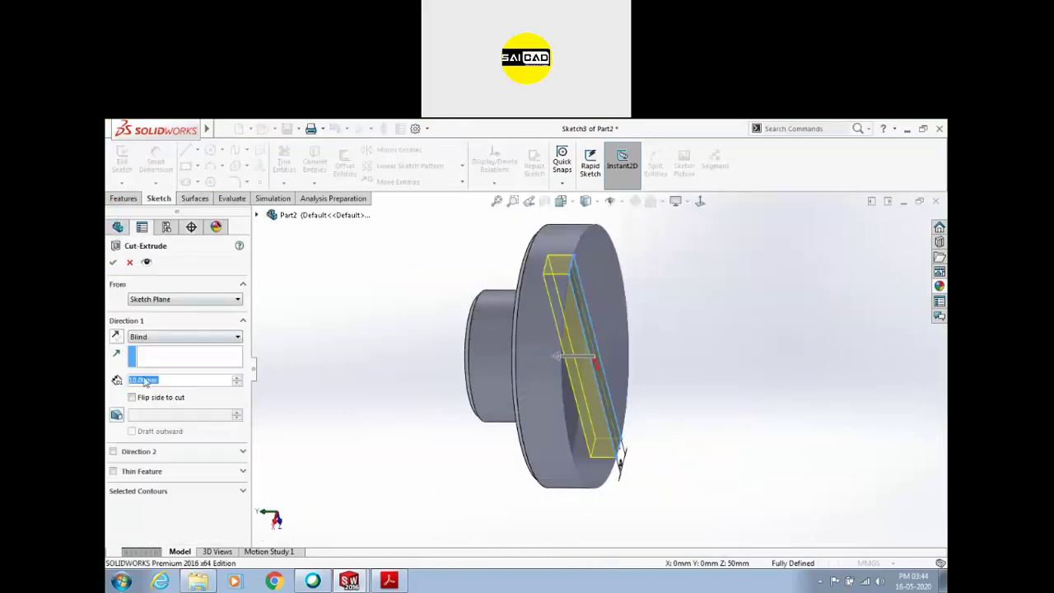
Confirm the 10 mm deep slot cut and begin saving the part under a new name
left_click(114, 261)
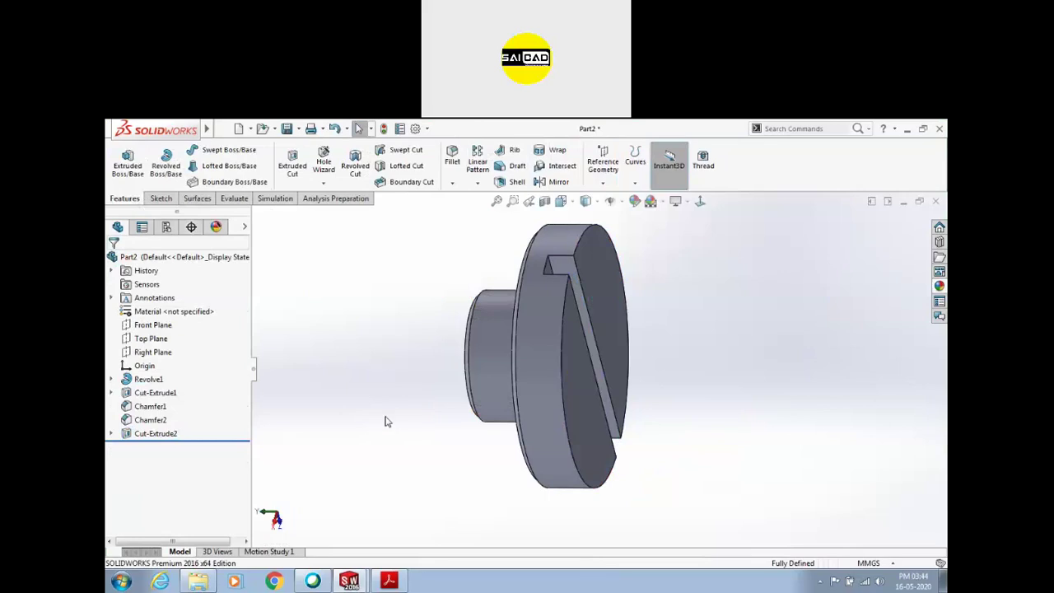
scroll(449, 400, "up", 2)
key("ctrl+s")
left_click(434, 446)
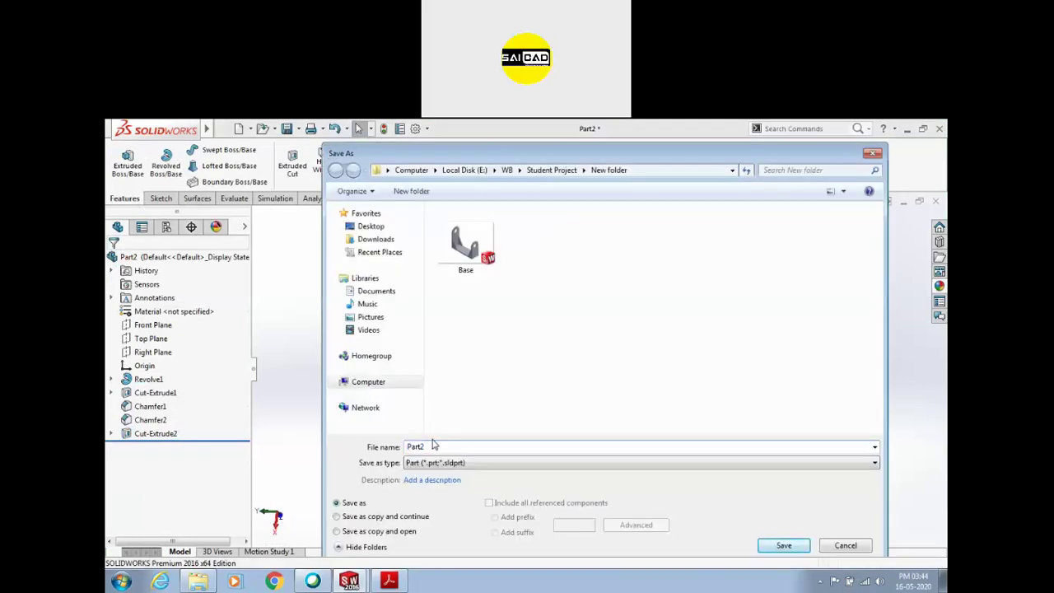
Check the assignment PDF, then create a new blank Part document, Part3
left_click(389, 581)
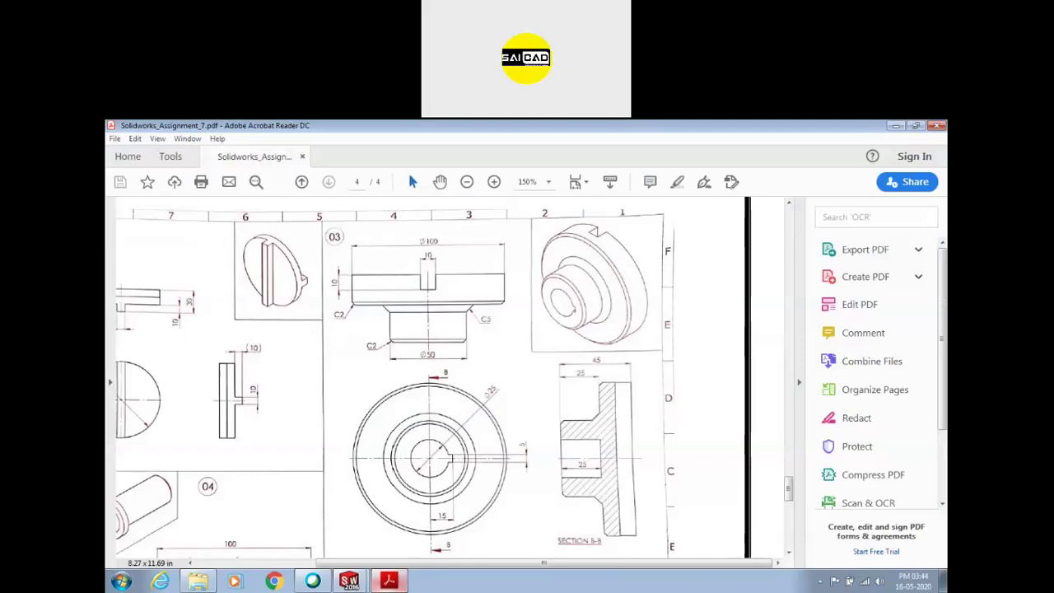
scroll(504, 381, "down", 3, "ctrl")
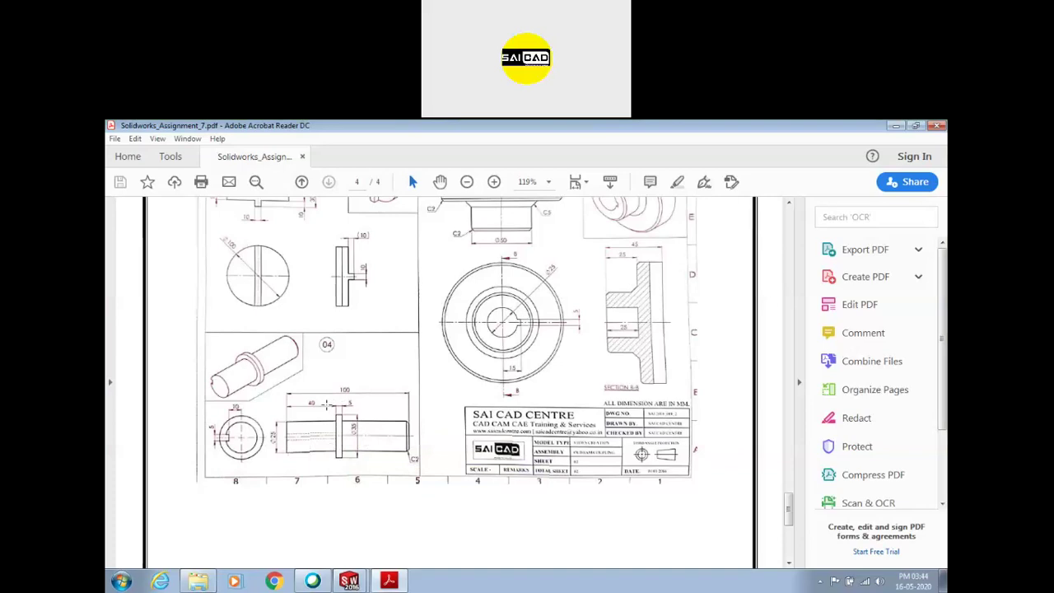
left_click(353, 582)
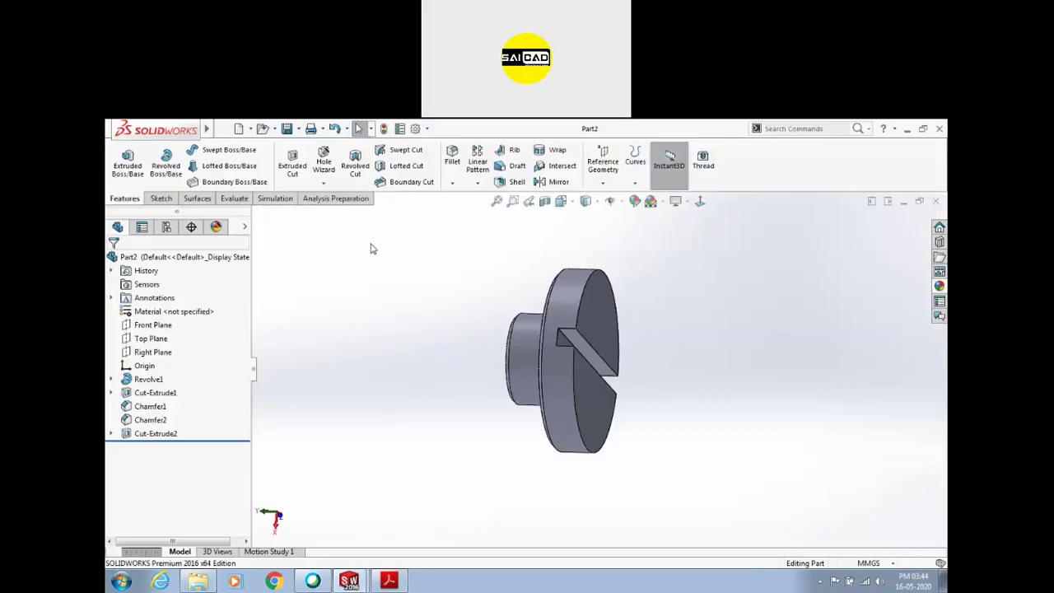
key("ctrl+n")
key("Return")
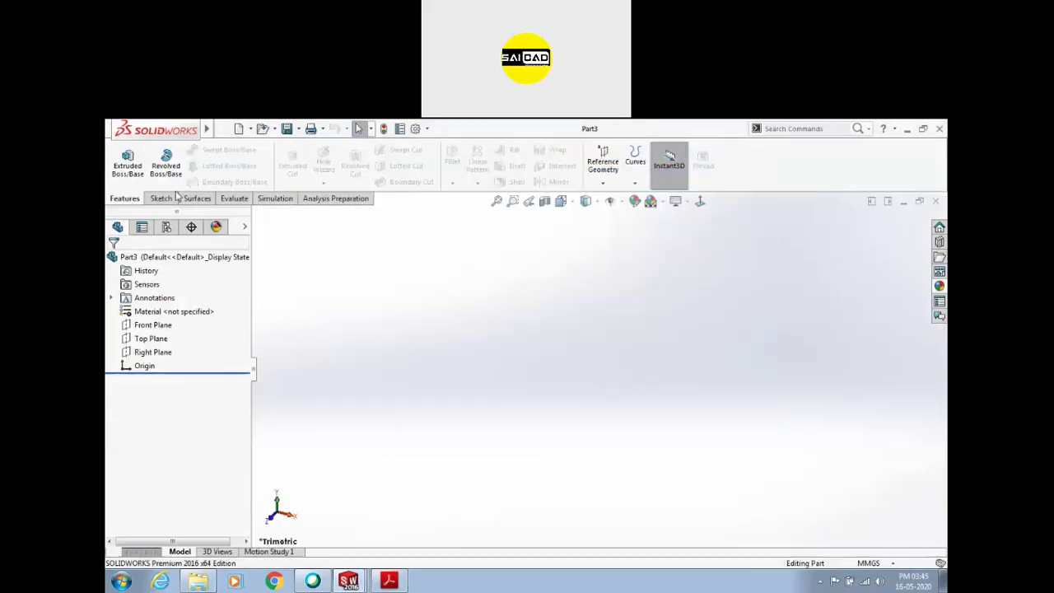
Create the new part and start a sketch on the Front Plane
left_click(160, 198)
left_click(124, 159)
left_click(555, 300)
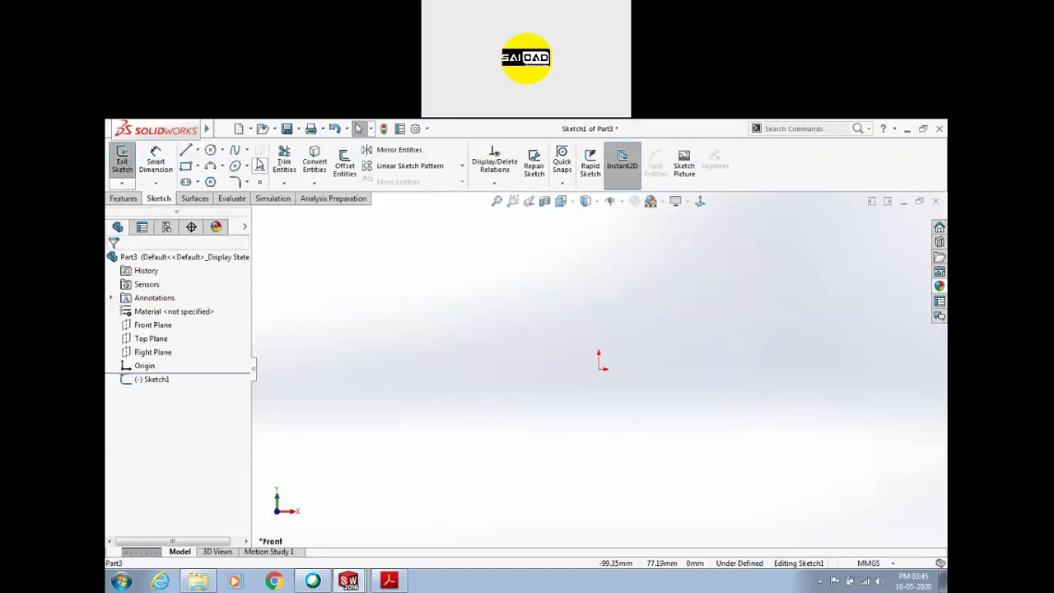
Draw the closed stepped profile from the origin with lines, including the raised collar
left_click(186, 151)
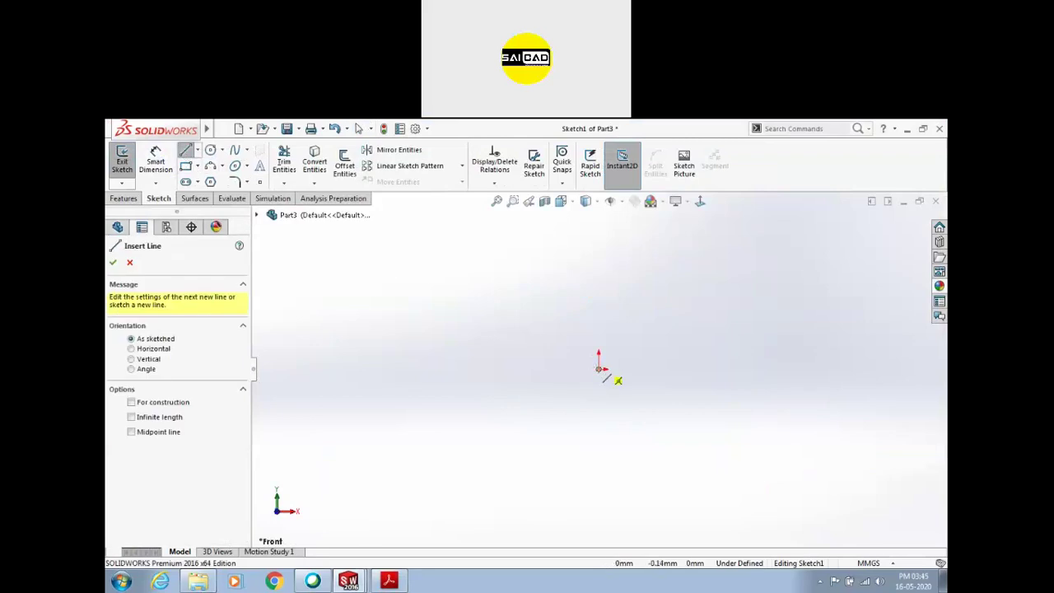
left_click(599, 368)
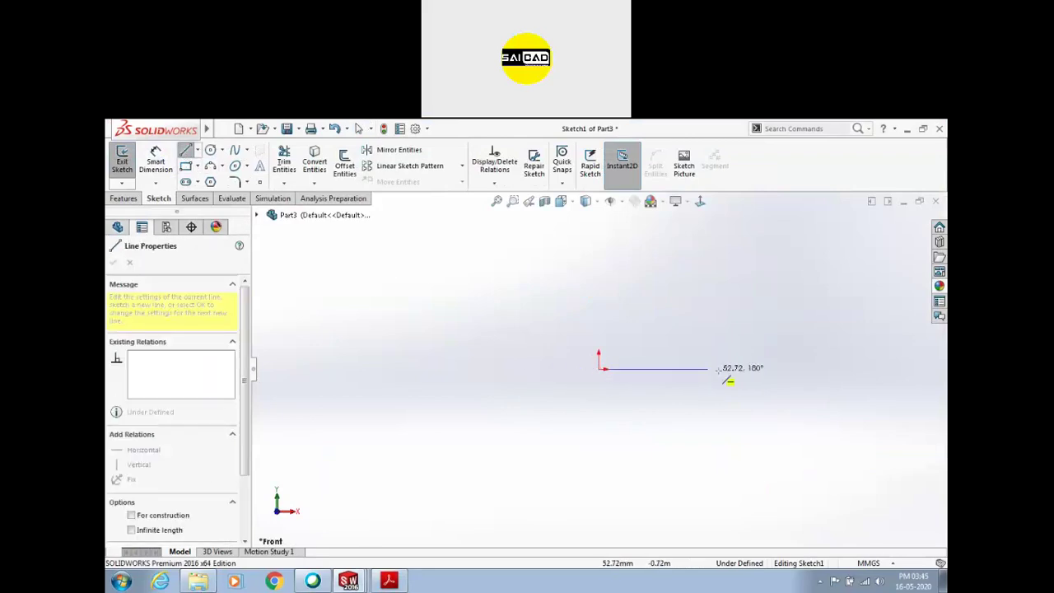
left_click(786, 373)
left_click(786, 325)
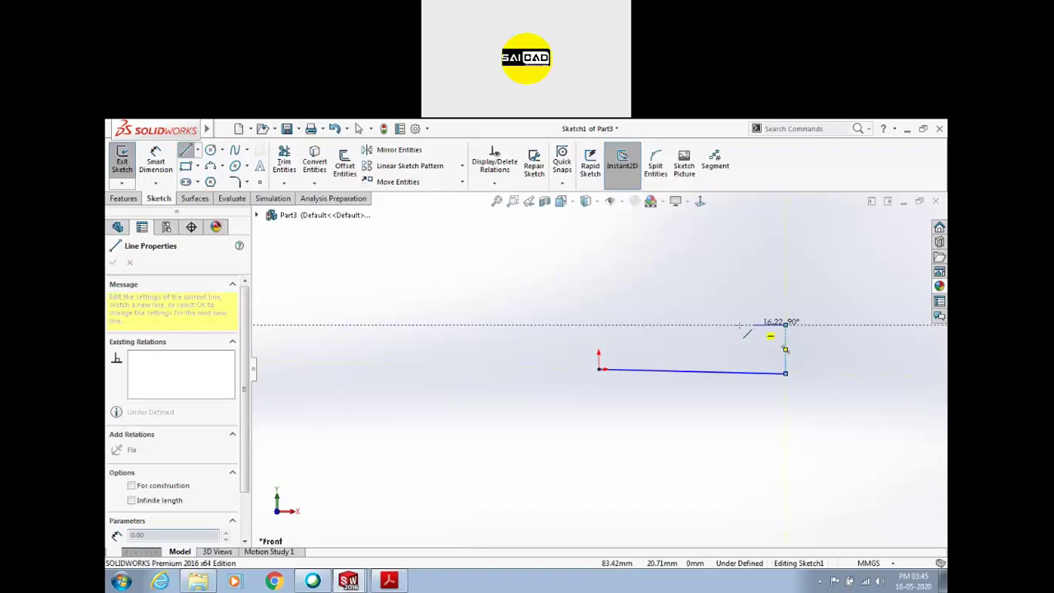
left_click(709, 325)
left_click(710, 299)
left_click(683, 299)
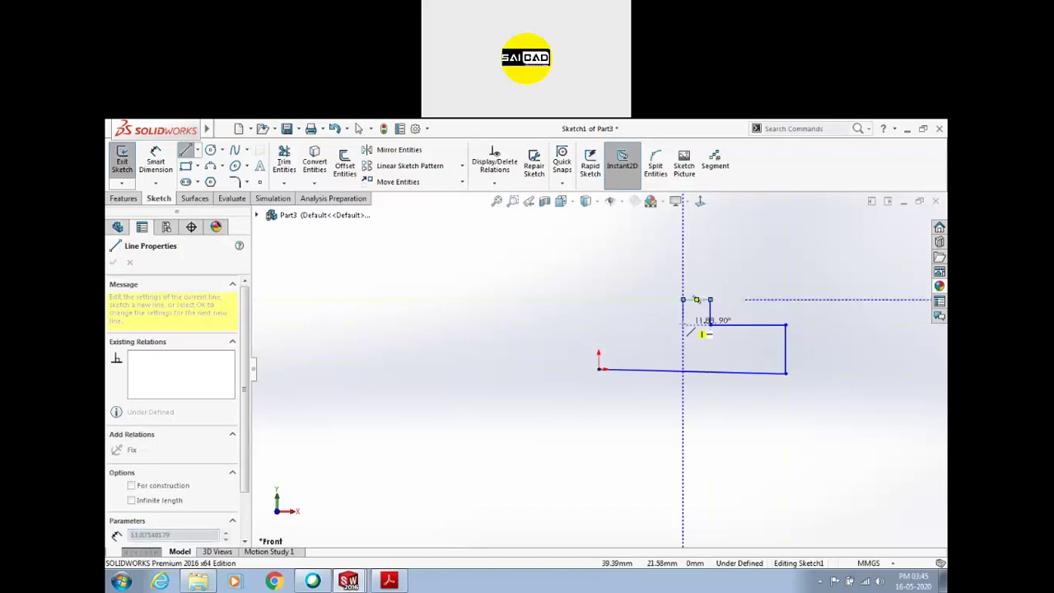
left_click(683, 324)
left_click(599, 325)
left_click(599, 368)
key("Escape")
Make the bottom line horizontal and dimension its length to 100
left_click(776, 375)
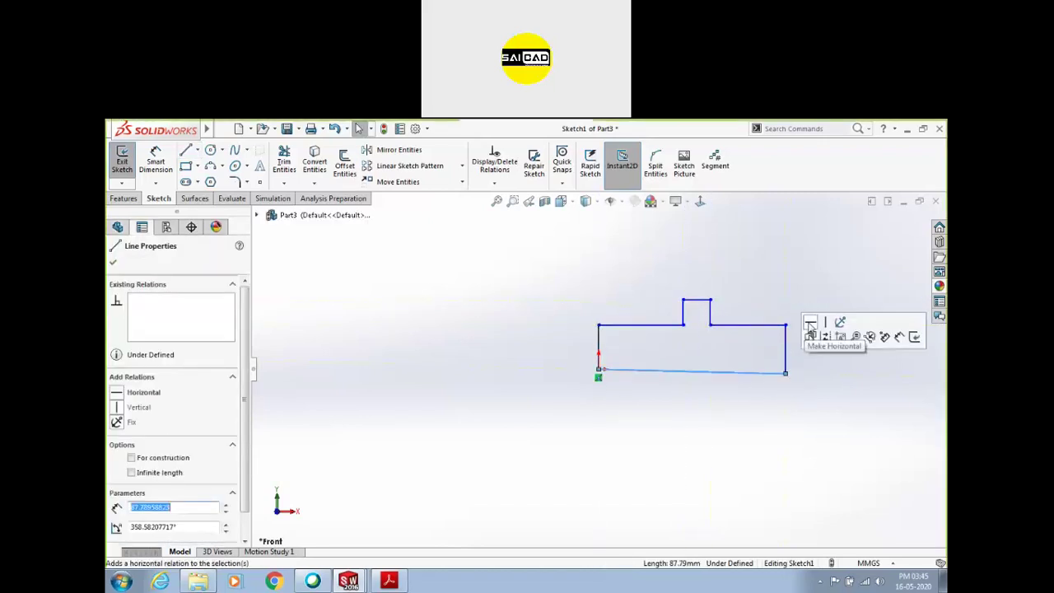
left_click(811, 336)
left_click(160, 151)
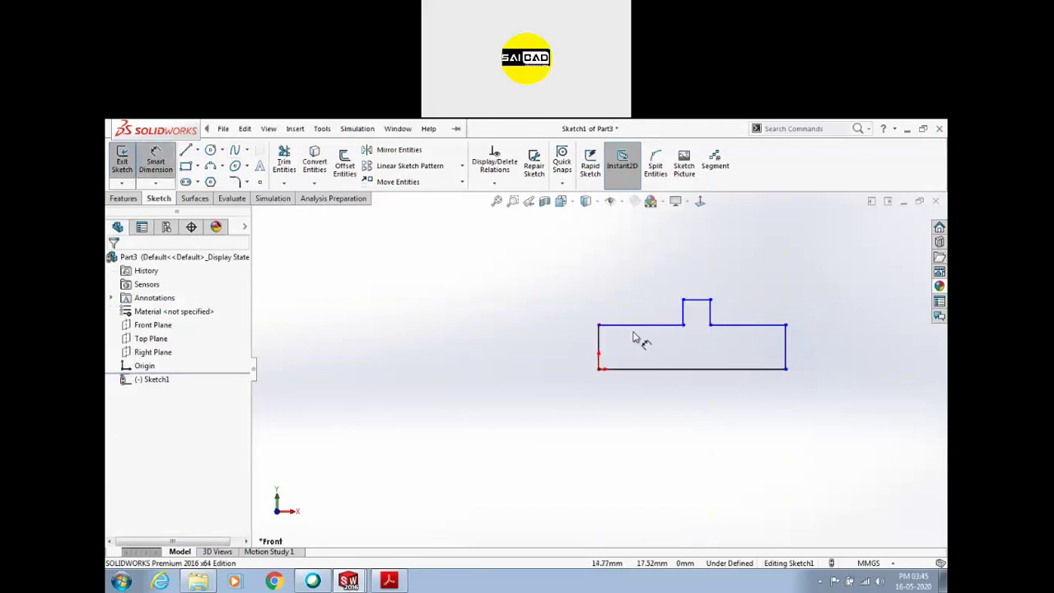
left_click(729, 369)
left_click(734, 416)
type("1")
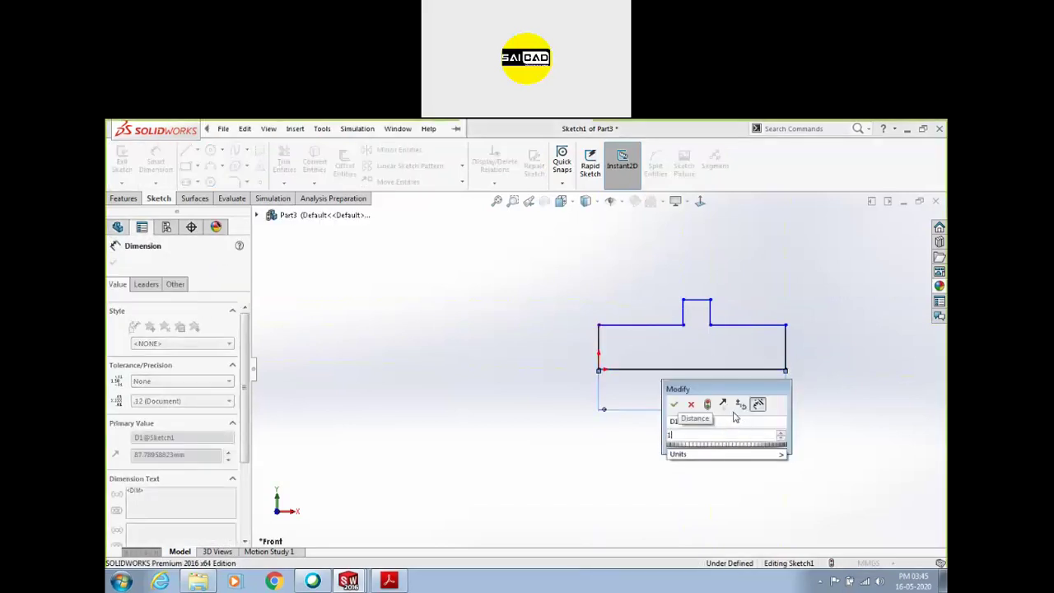
key("Return")
Dimension the top-left line to 35 and the right edge height to 12.5
left_click(672, 331)
left_click(666, 308)
type("35")
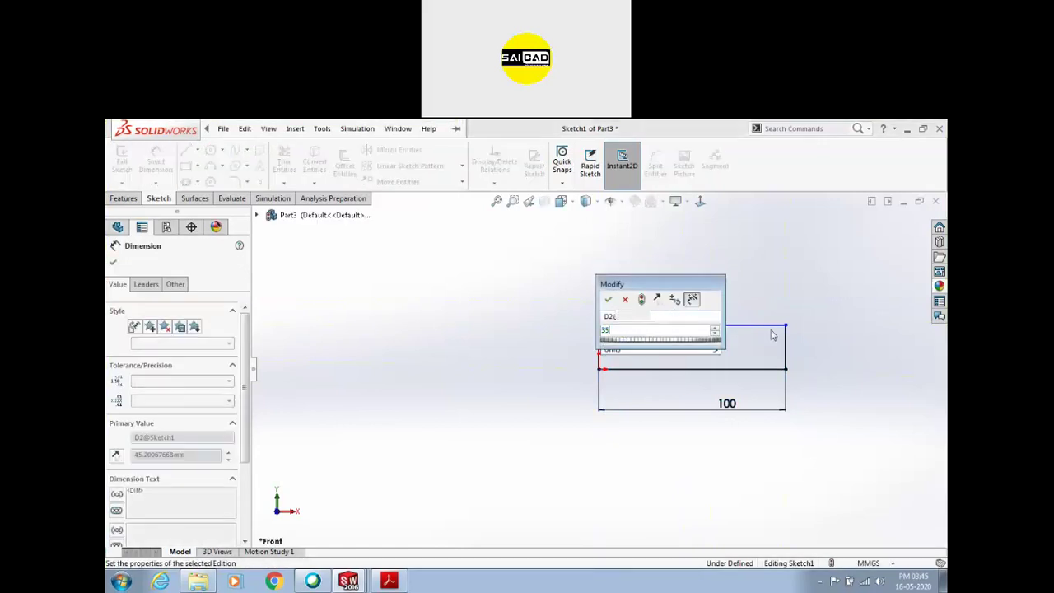
key("Return")
left_click(786, 348)
left_click(821, 354)
type("12.5")
key("Return")
Set the collar width to 5 and make the two top lines collinear
left_click(693, 321)
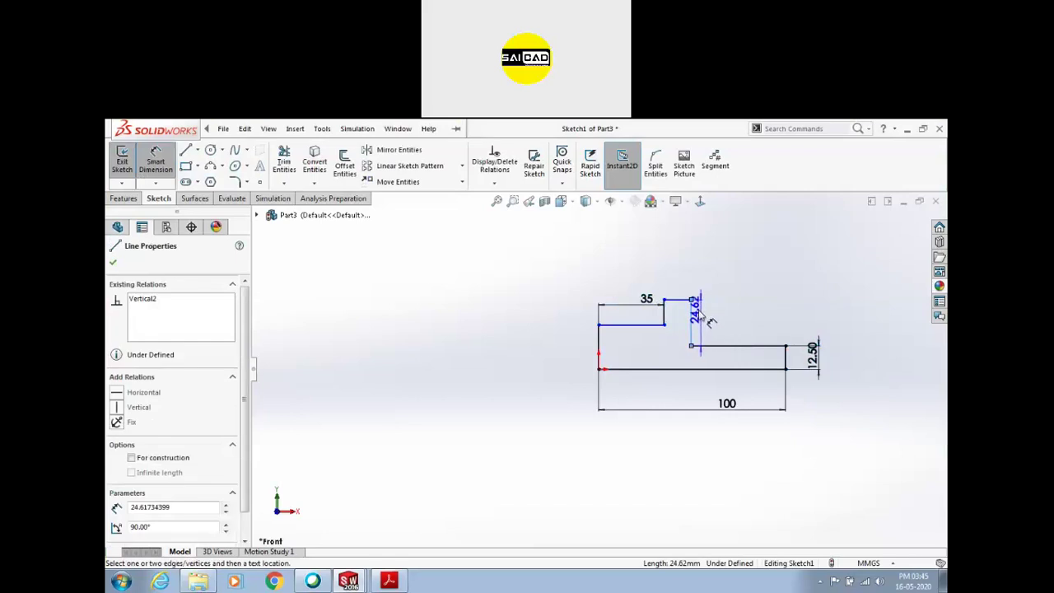
left_click(687, 298)
type("5")
key("Return")
left_click(658, 326)
left_click(725, 345, "ctrl")
left_click(751, 294)
left_click(733, 248)
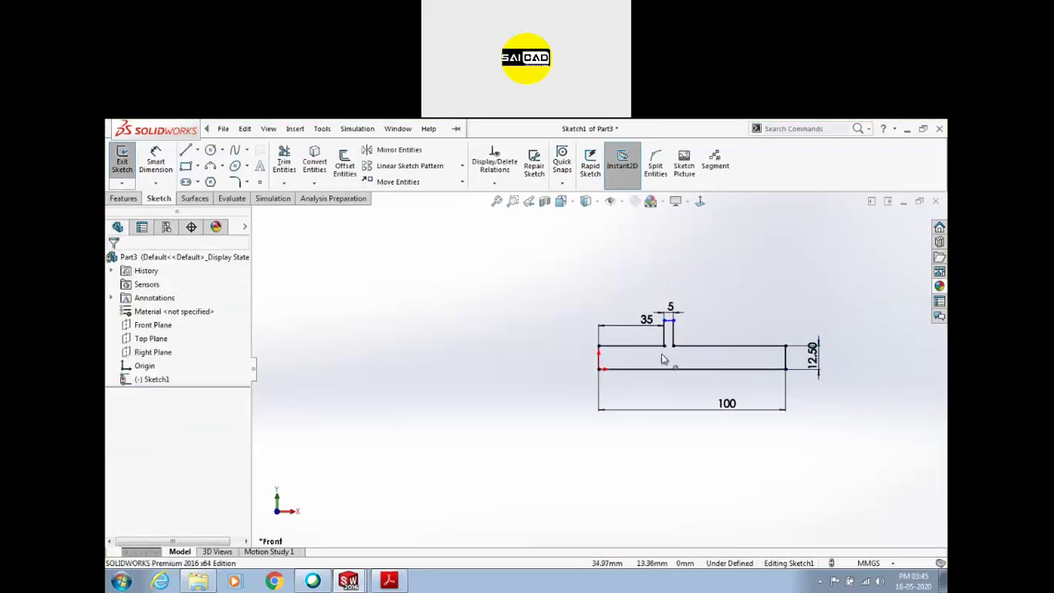
Place the collar 40 from the left, 35/2 (17.50) high, then exit the sketch
left_click(388, 583)
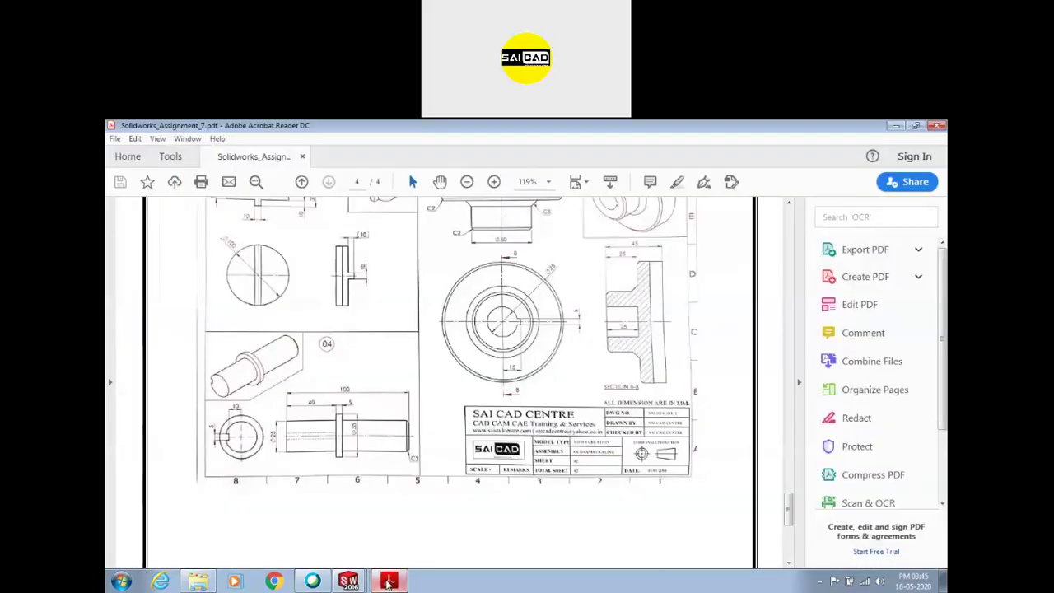
left_click(389, 581)
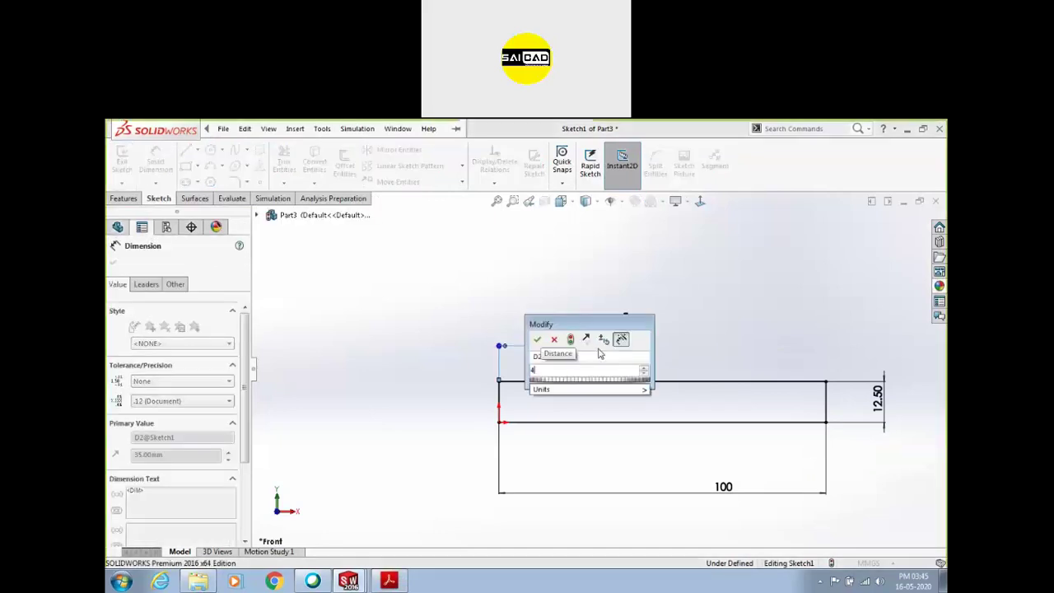
key("Return")
key("Escape")
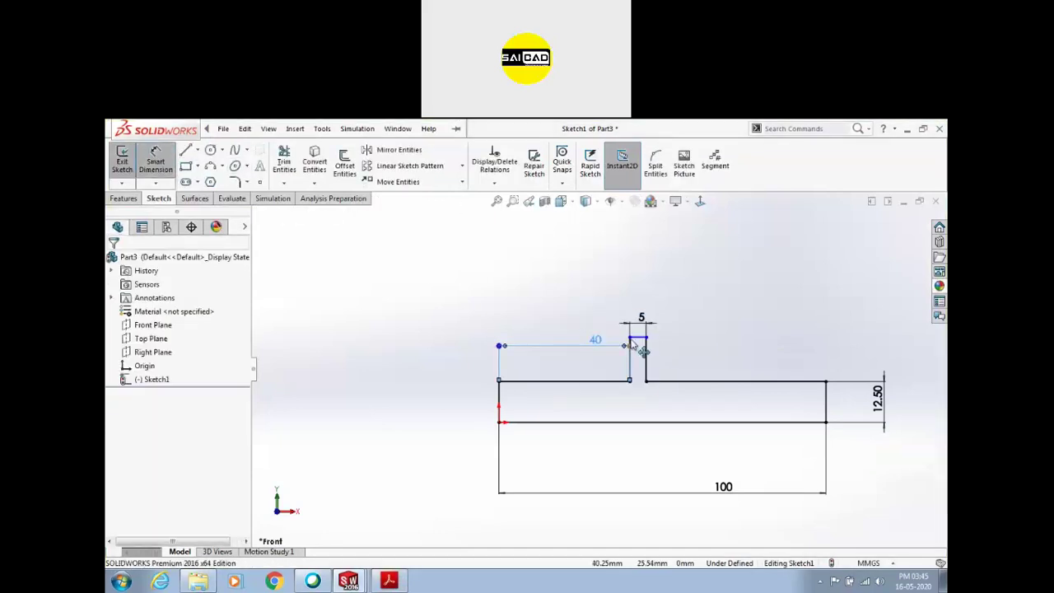
left_click(640, 339)
left_click(641, 422)
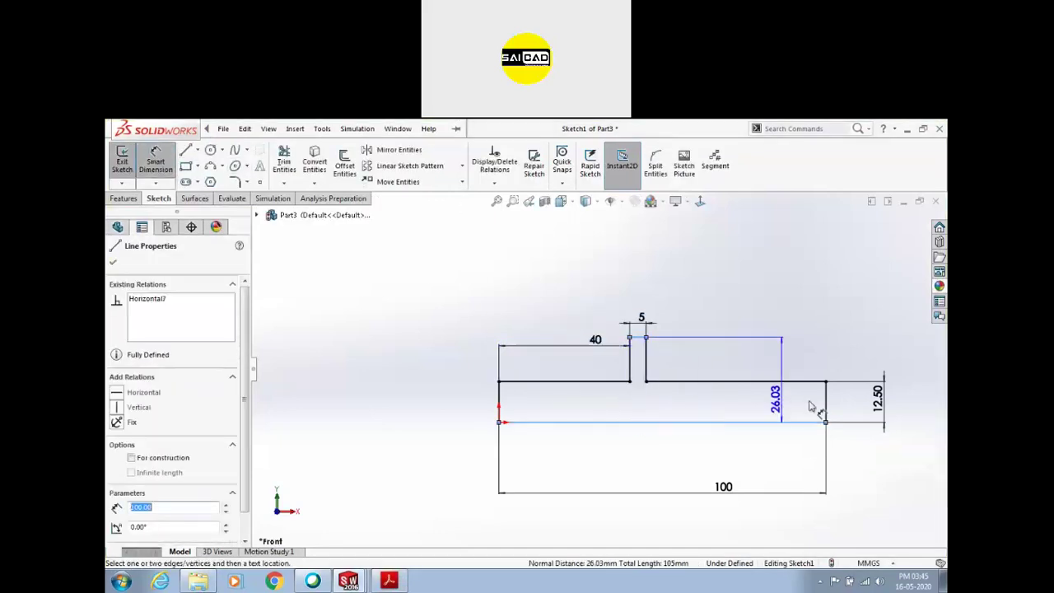
left_click(912, 402)
type("35/2")
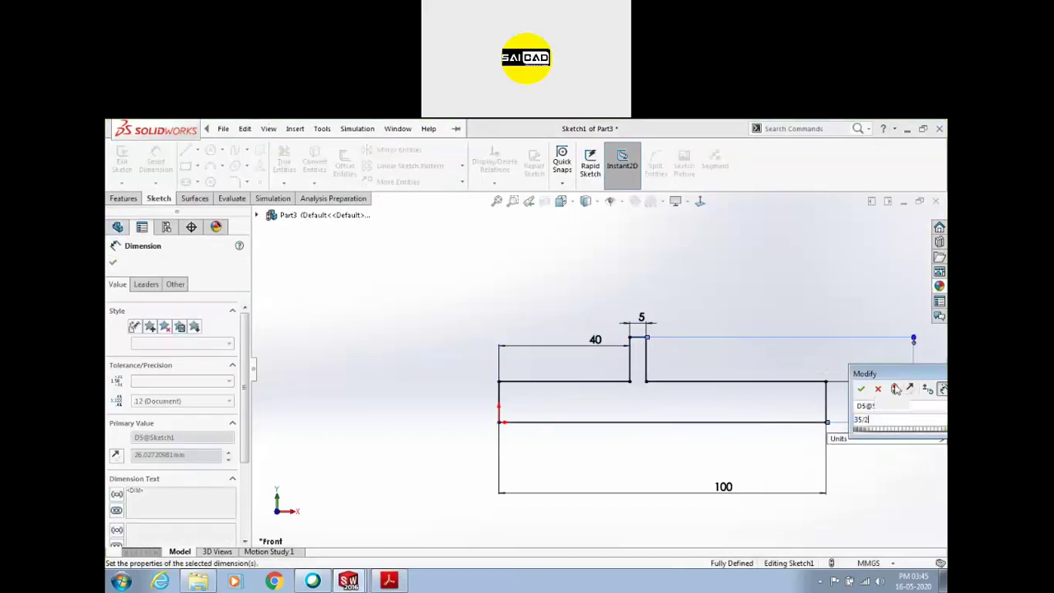
key("Return")
key("Escape")
left_click(122, 158)
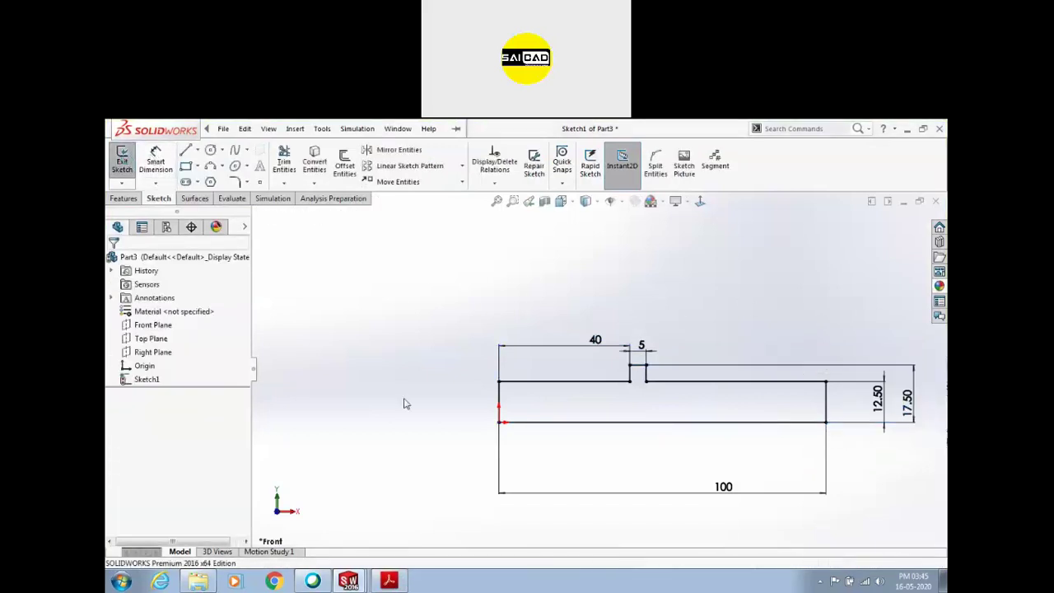
left_click(560, 422)
Revolve the profile around the bottom line into a solid collared shaft
left_click(124, 199)
left_click(168, 163)
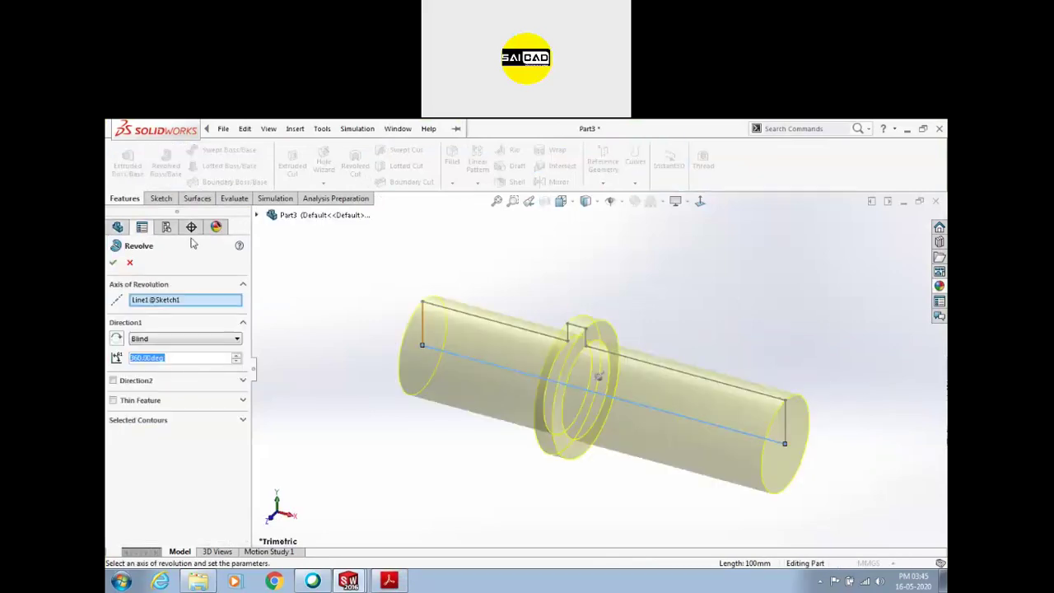
left_click(115, 262)
Save the part as Part3
key("ctrl+s")
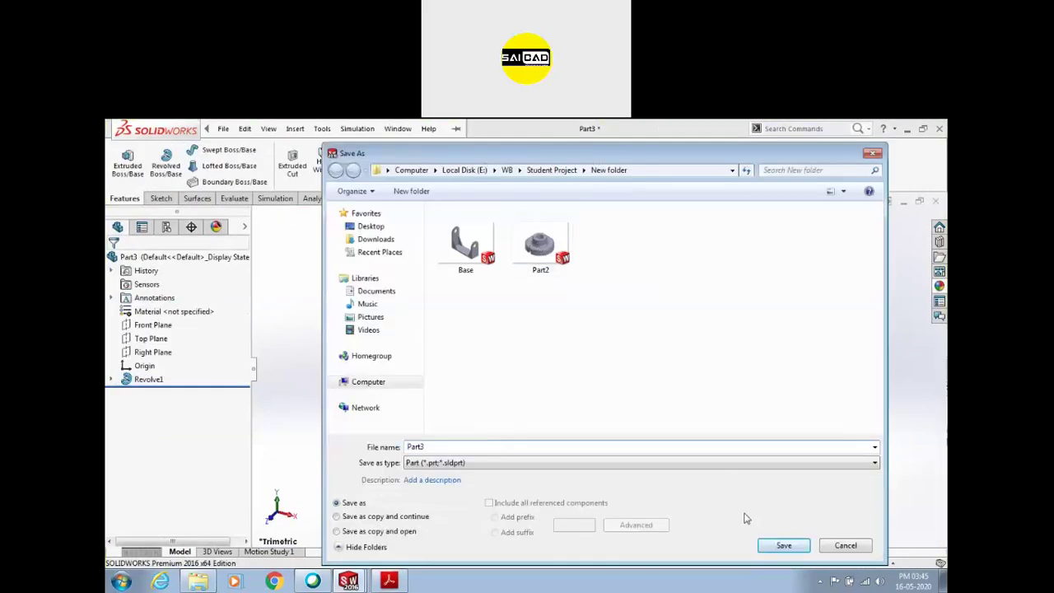
left_click(783, 546)
left_click(400, 581)
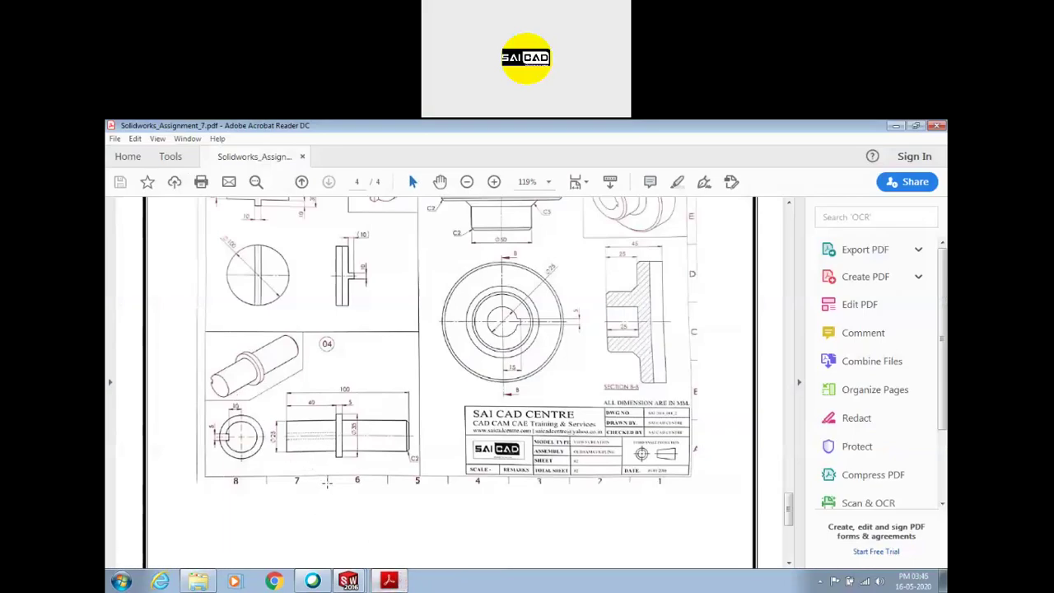
left_click(394, 582)
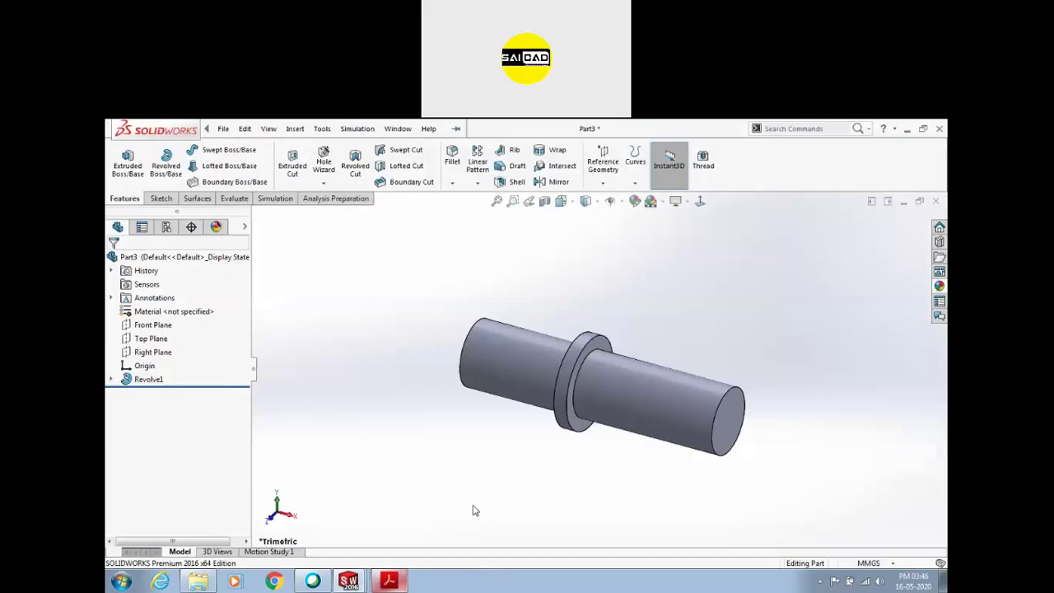
Start a sketch on the shaft's end face, viewed head-on
left_click(487, 391)
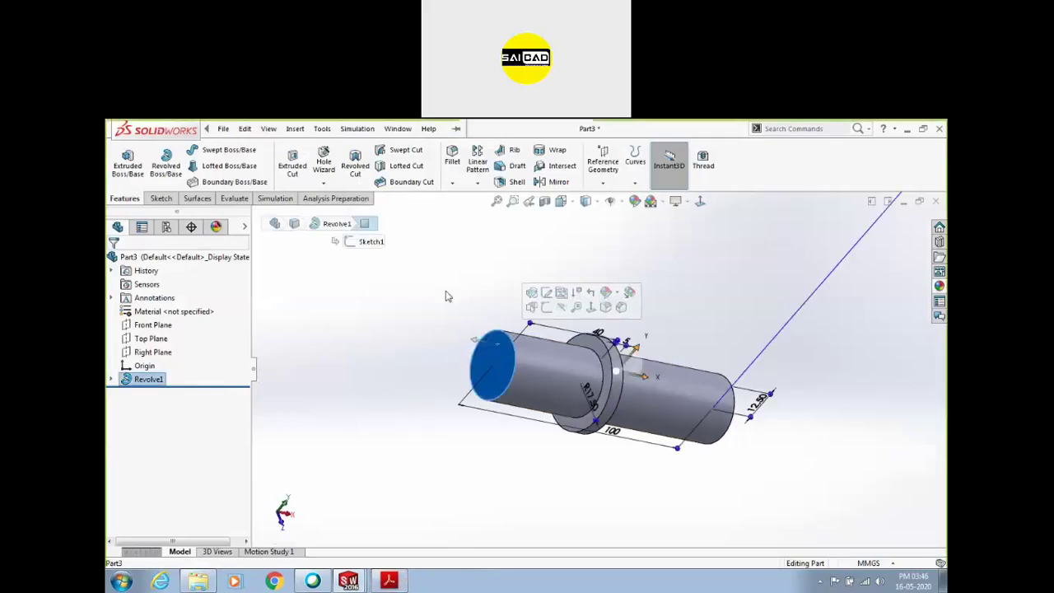
left_click(161, 199)
left_click(122, 161)
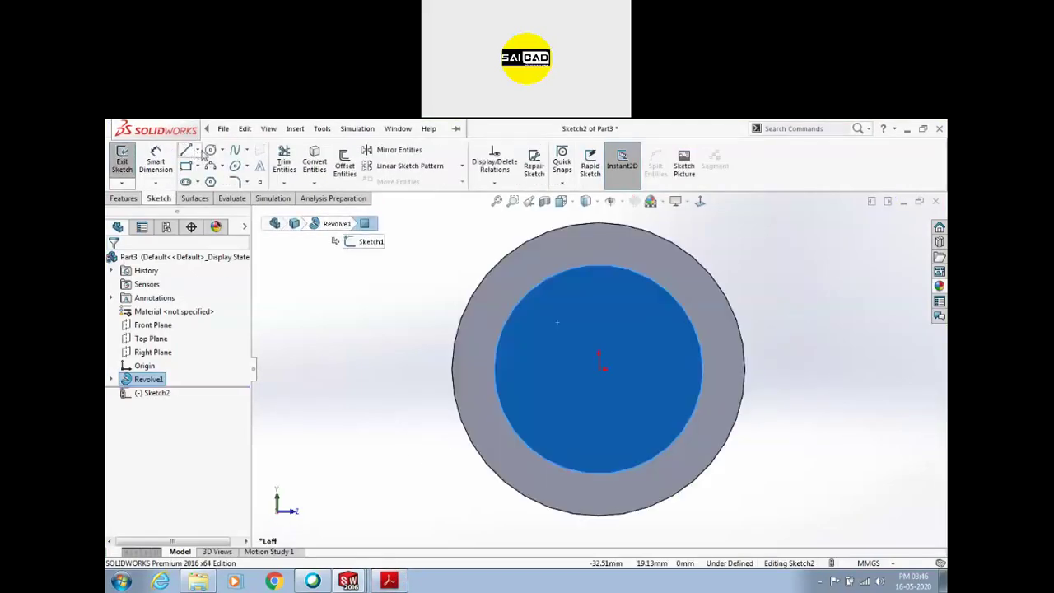
Draw a rectangle starting at the disc's inner edge
left_click(186, 165)
scroll(494, 280, "down", 2)
left_click(629, 272)
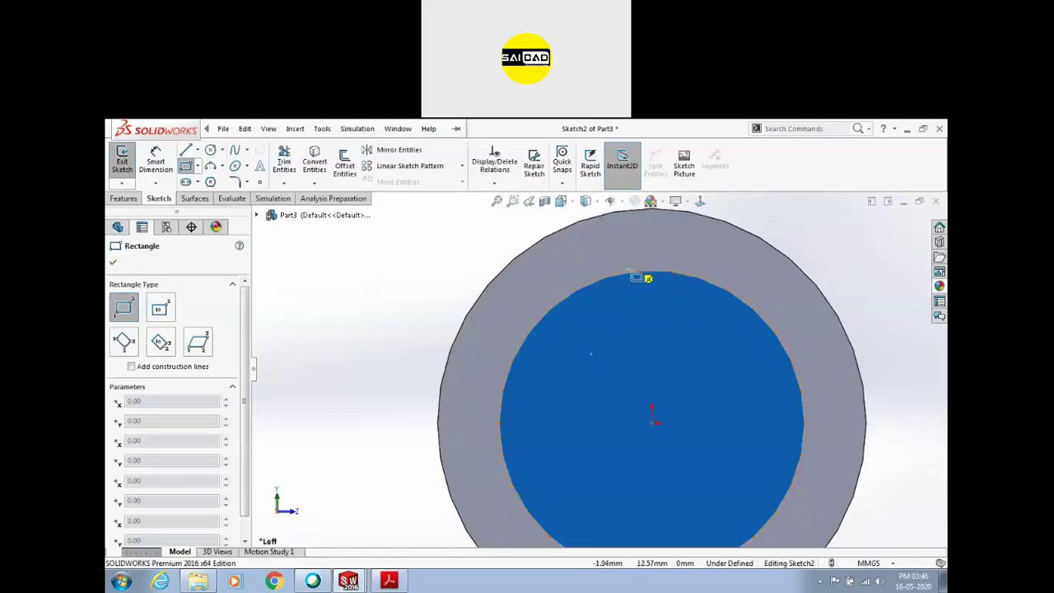
left_click(686, 311)
key("Escape")
Add a vertical line from the rectangle's top middle to the centre and reposition the rectangle
key("l")
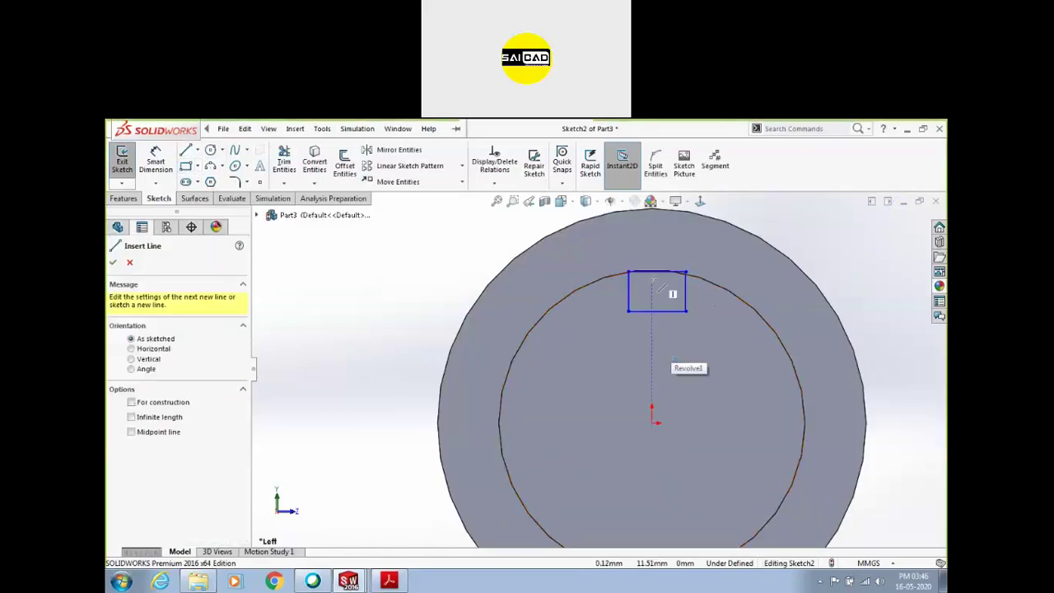
left_click(656, 272)
left_click(652, 423)
key("Escape")
left_click(657, 329)
left_click(705, 316)
key("Escape")
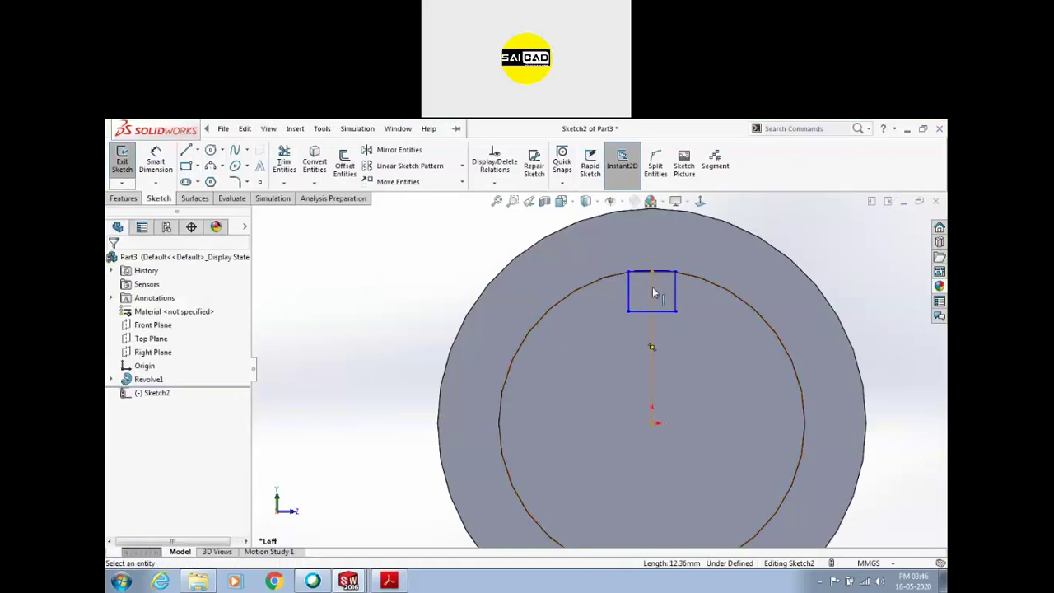
left_click_drag(652, 273, 661, 282)
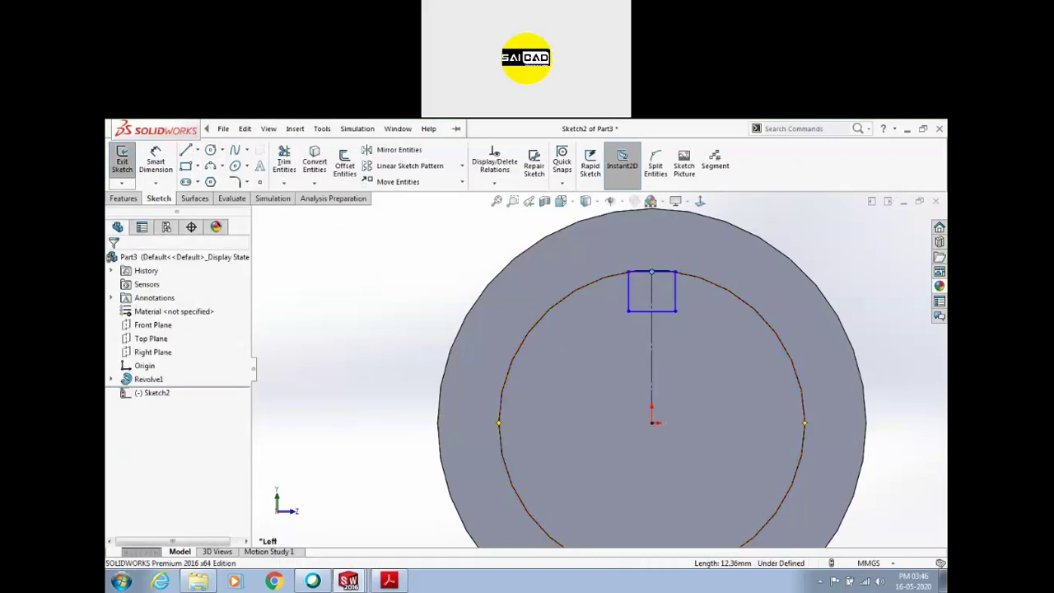
scroll(662, 281, "down", 5)
left_click(552, 311)
scroll(551, 307, "up", 4)
Dimension the rectangle's top line to 5 mm wide
left_click(155, 161)
left_click(606, 368)
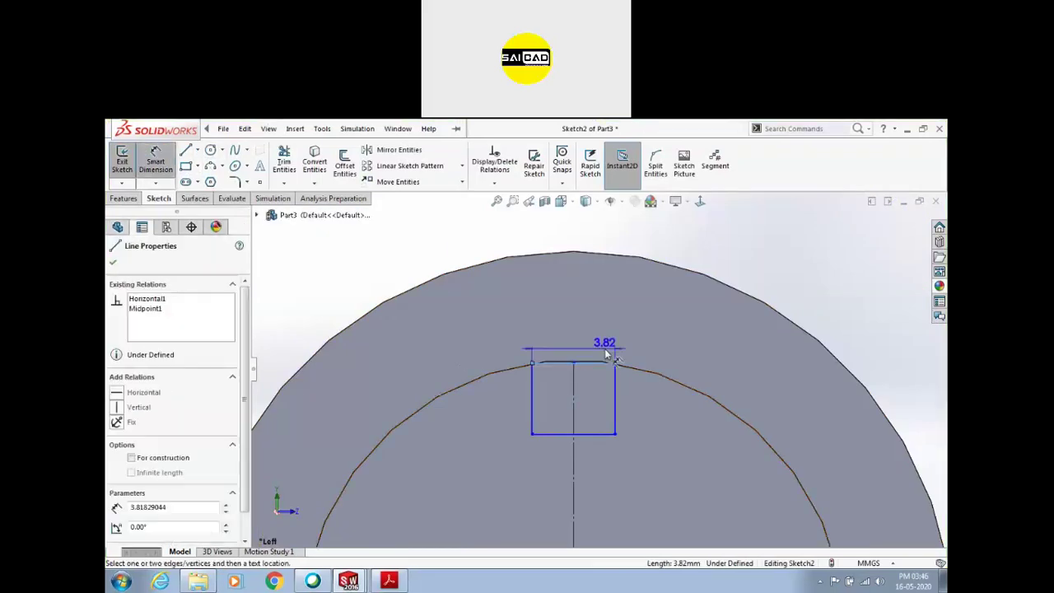
left_click(606, 344)
left_click(390, 581)
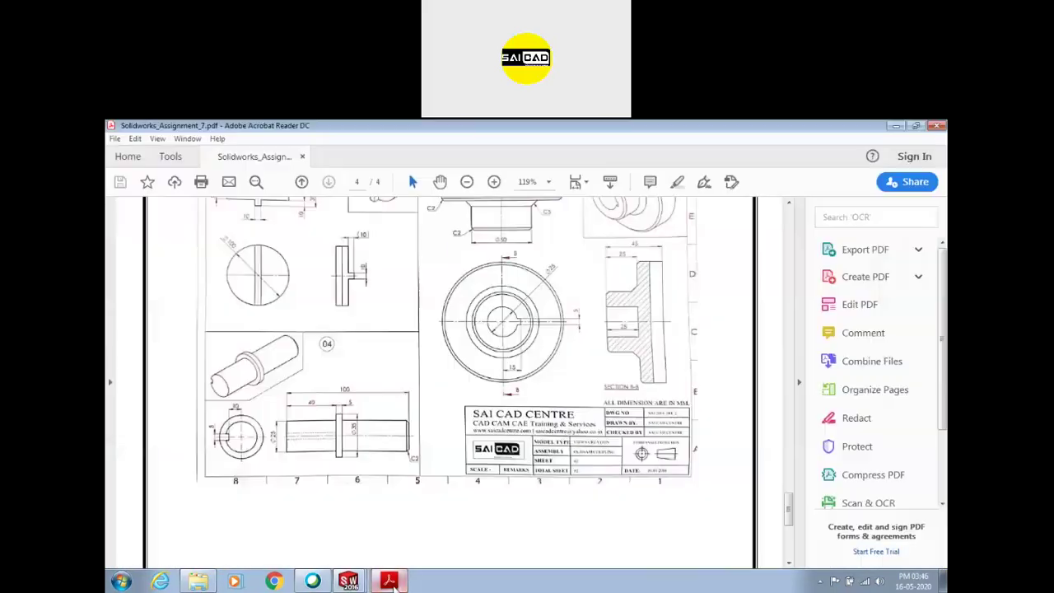
left_click(390, 581)
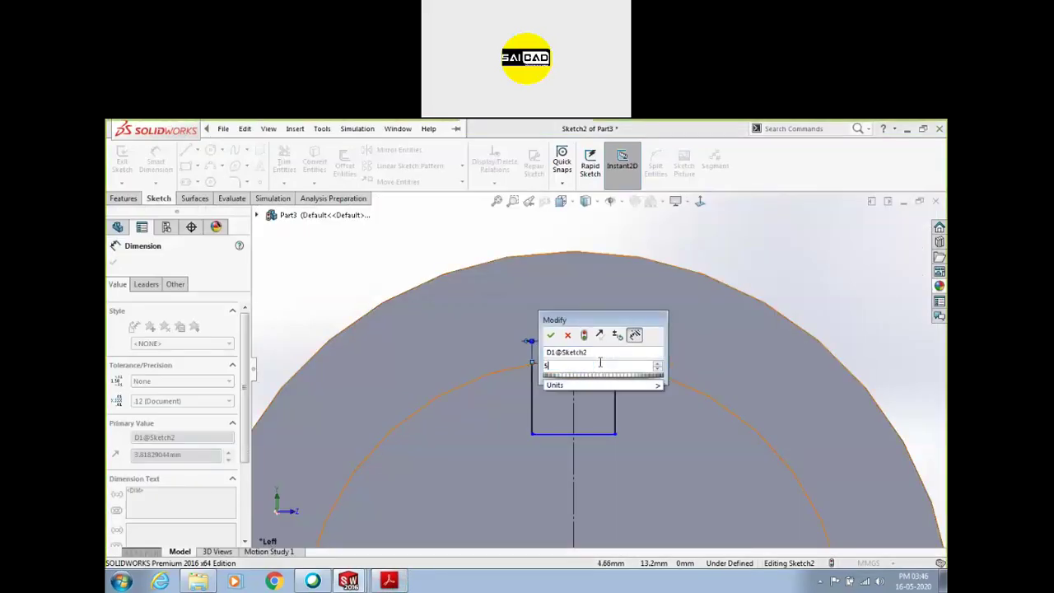
type("5")
key("Return")
Place a vertical distance dimension from the rectangle's bottom line to the origin
scroll(590, 402, "up", 4)
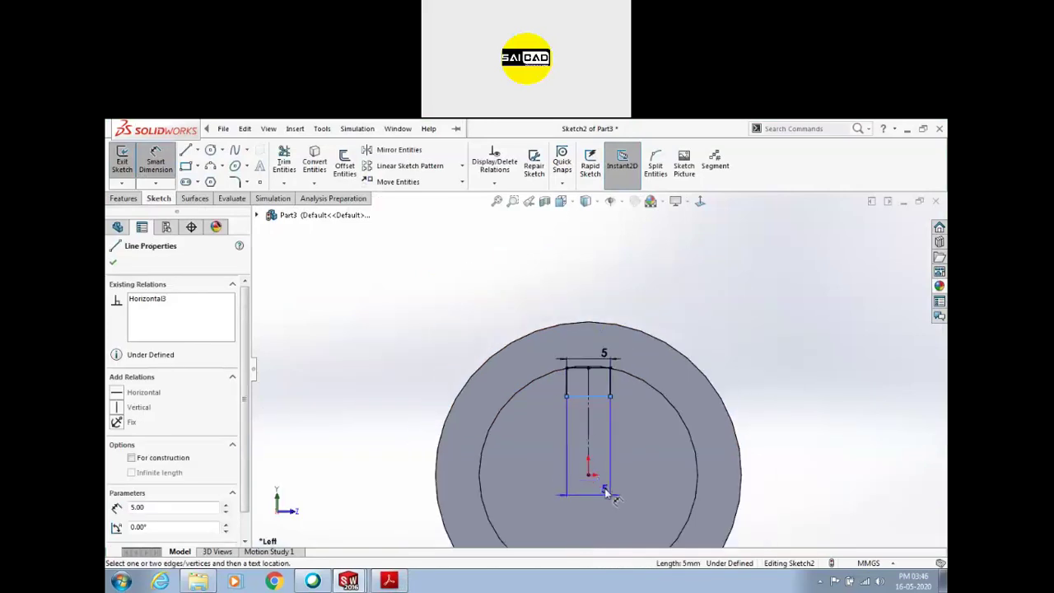
left_click(590, 476)
left_click(644, 453)
key("Return")
left_click(605, 398)
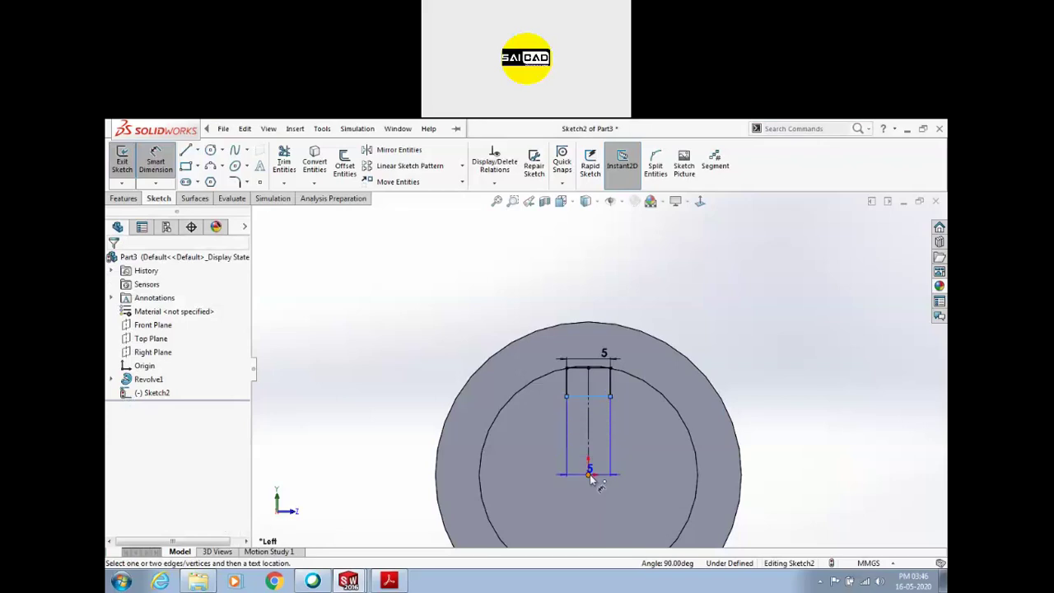
left_click(634, 428)
Set the distance from the origin to 10 mm and exit the sketch
type("10")
key("Return")
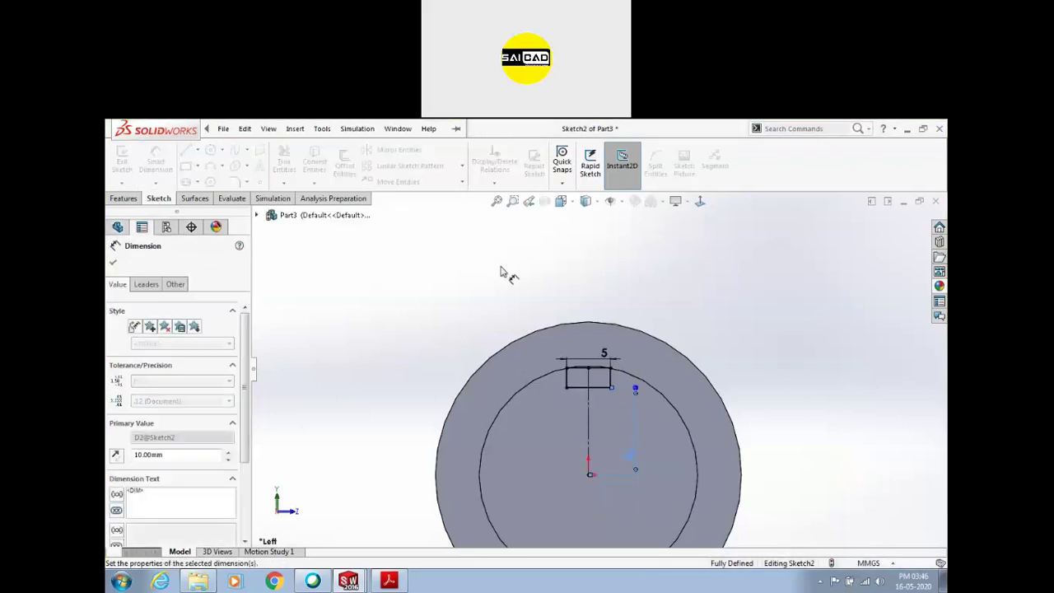
key("Escape")
left_click(122, 161)
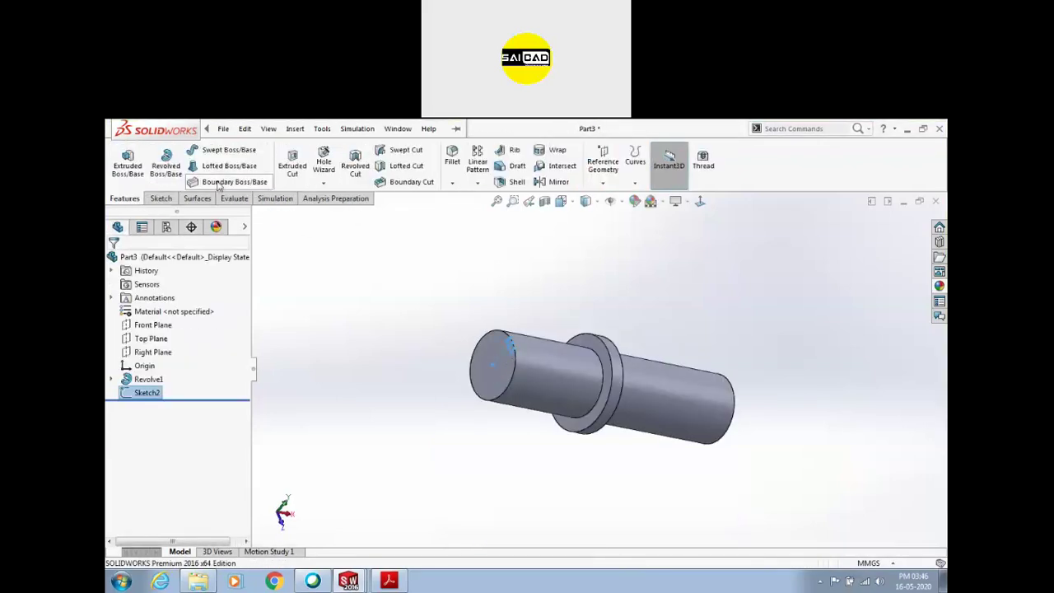
Apply an extruded cut Up To Surface, limited by the flange face
left_click(294, 161)
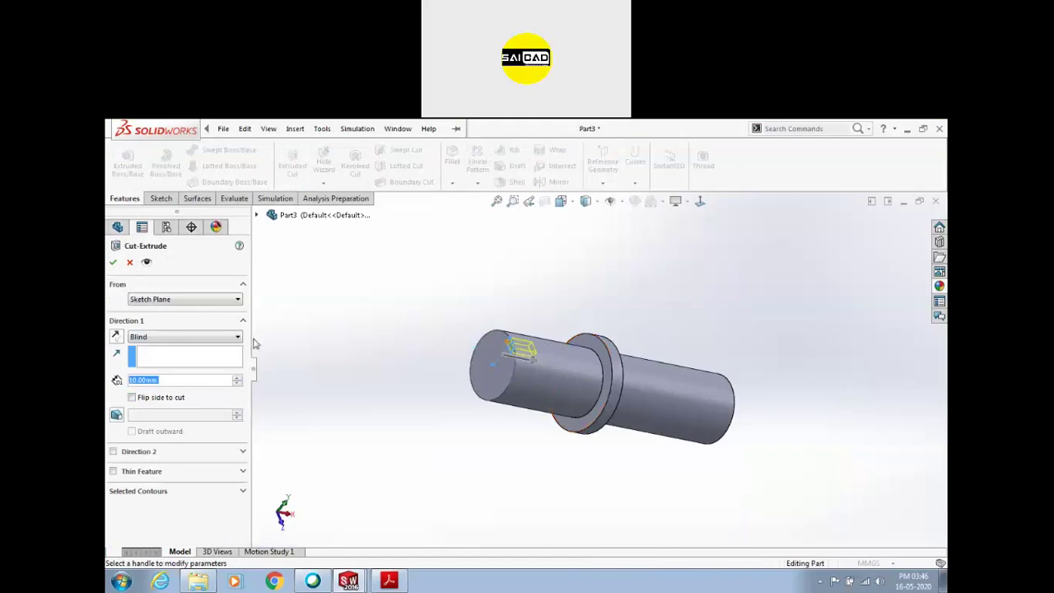
left_click(186, 337)
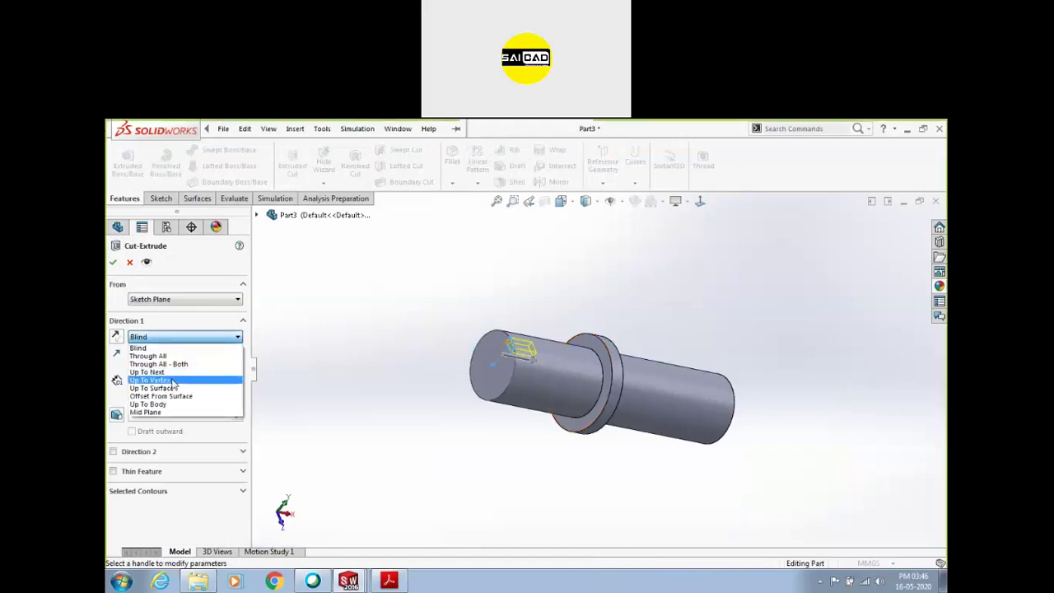
left_click(174, 390)
left_click(585, 380)
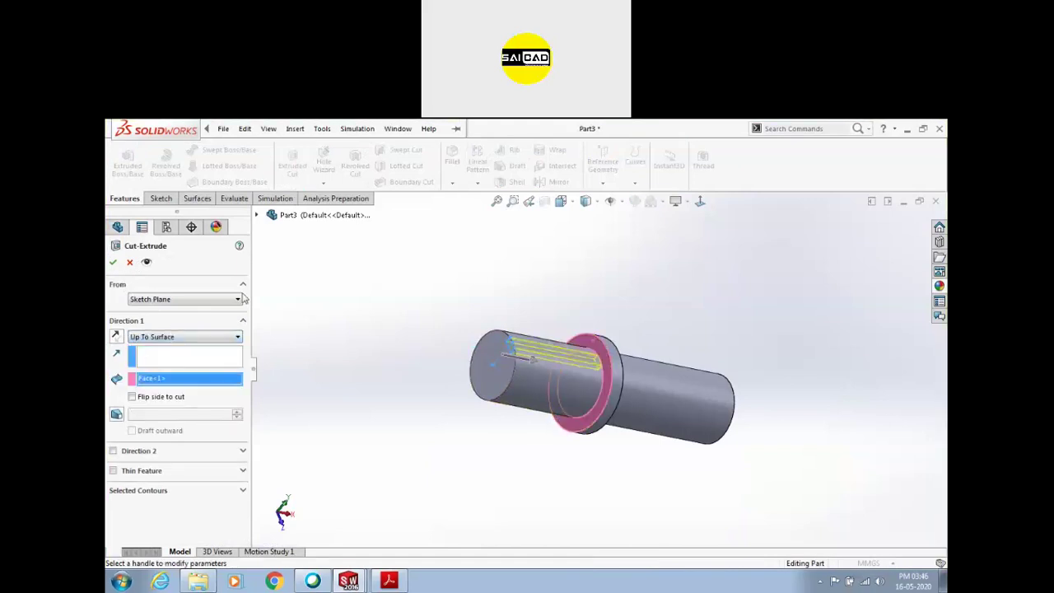
left_click(115, 263)
Review the zero-thickness rebuild error and close the failing cut
left_click(371, 346)
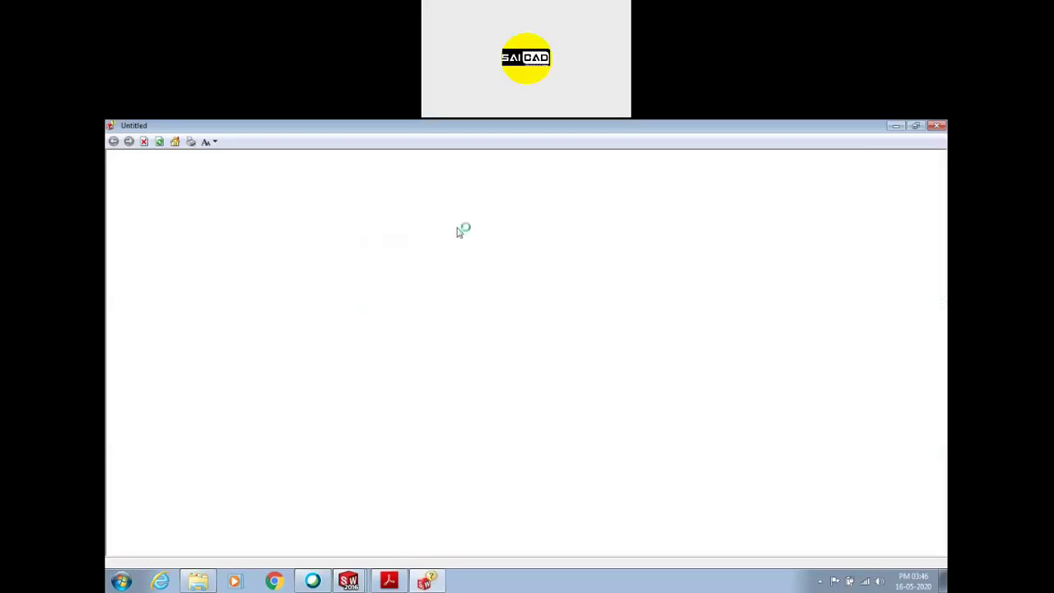
left_click(937, 125)
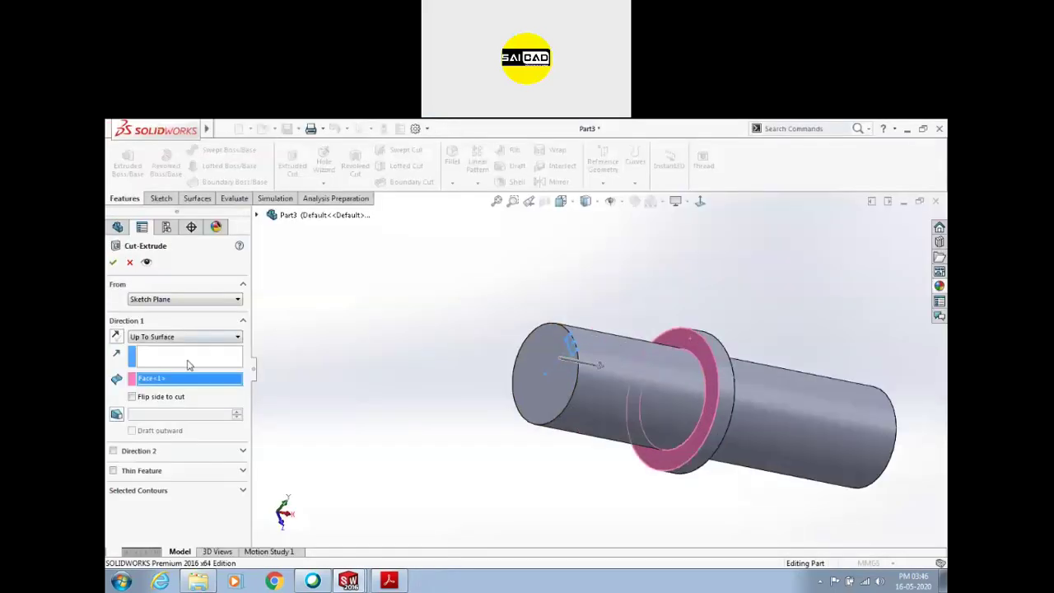
left_click(169, 337)
left_click(210, 337)
middle_click_drag(430, 332, 514, 312)
left_click(114, 263)
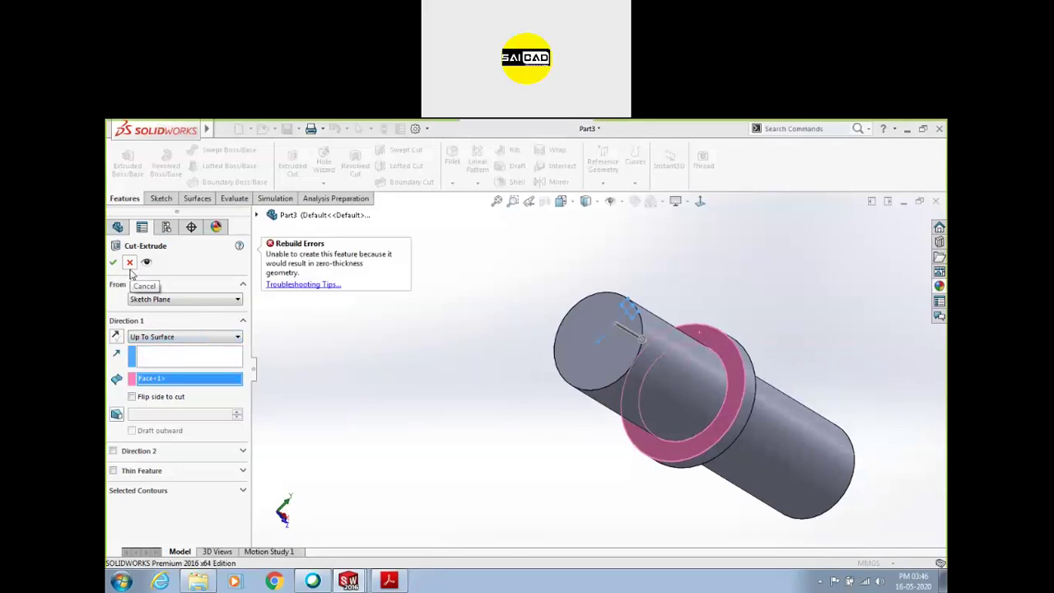
Reopen the slot sketch for editing, viewed normal to its plane
left_click(140, 394)
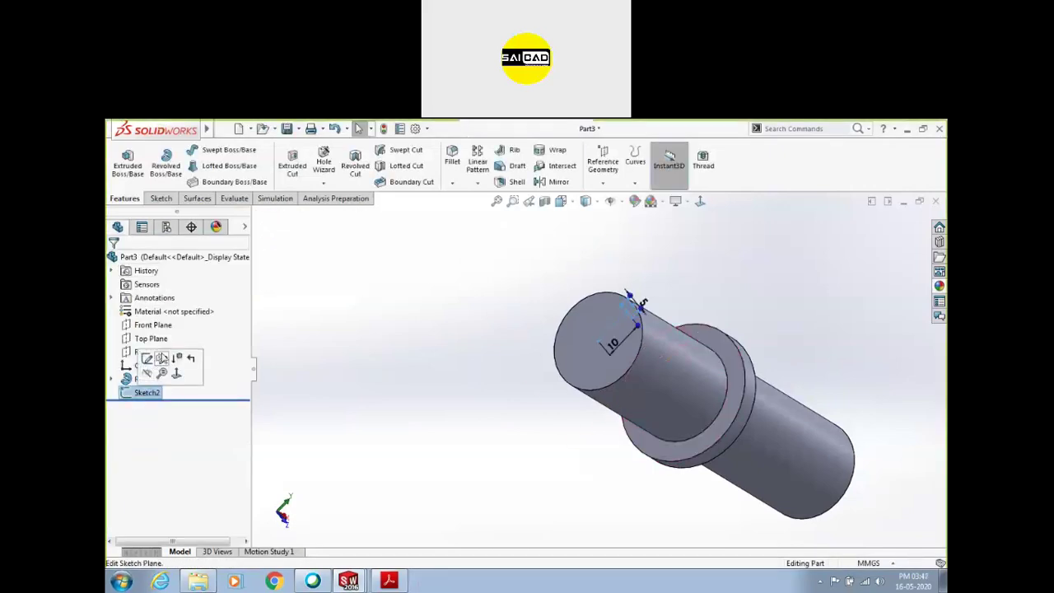
left_click(147, 360)
key("ctrl+8")
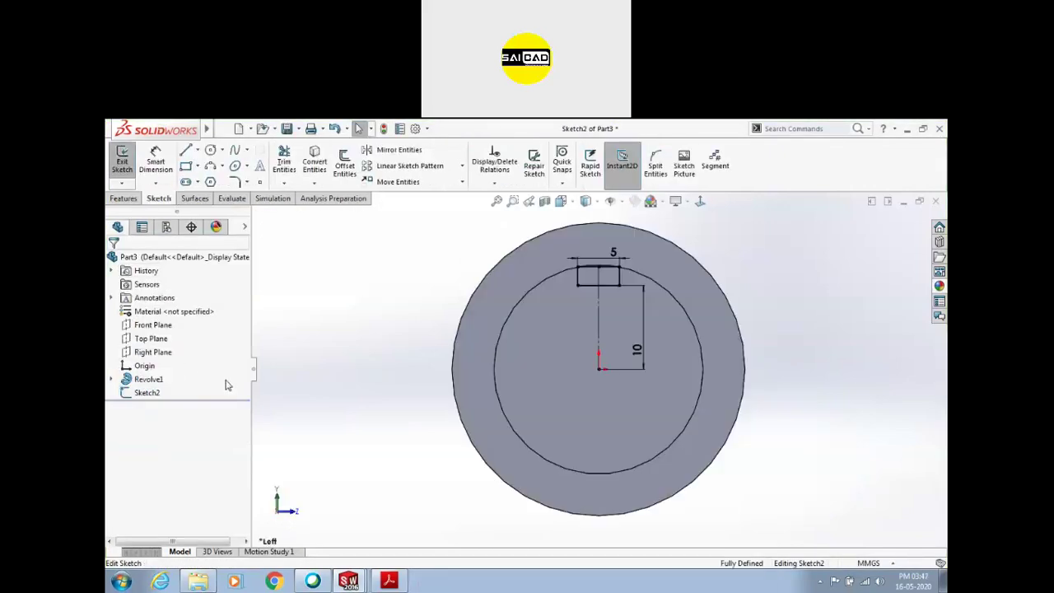
scroll(587, 252, "down", 5)
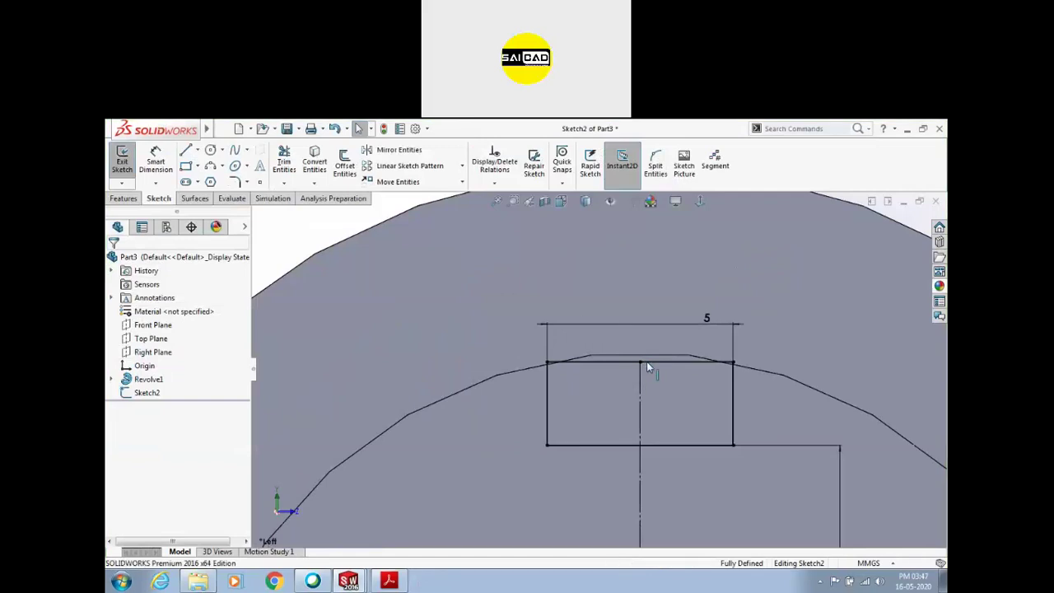
Make the rectangle's top line tangent to the disc's curved edge
left_click(634, 363)
left_click(559, 360)
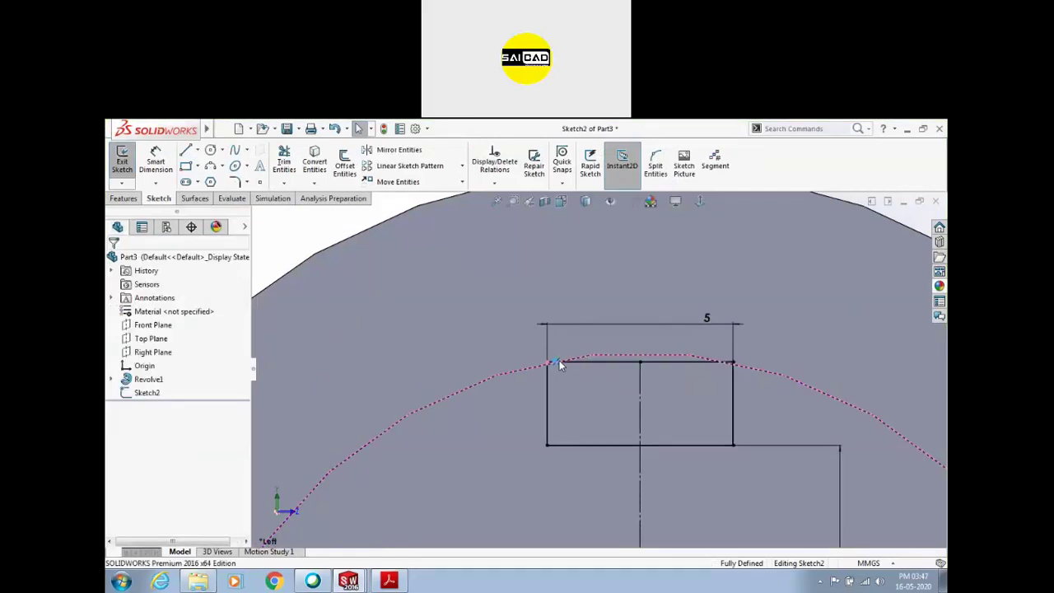
left_click(631, 362, "ctrl")
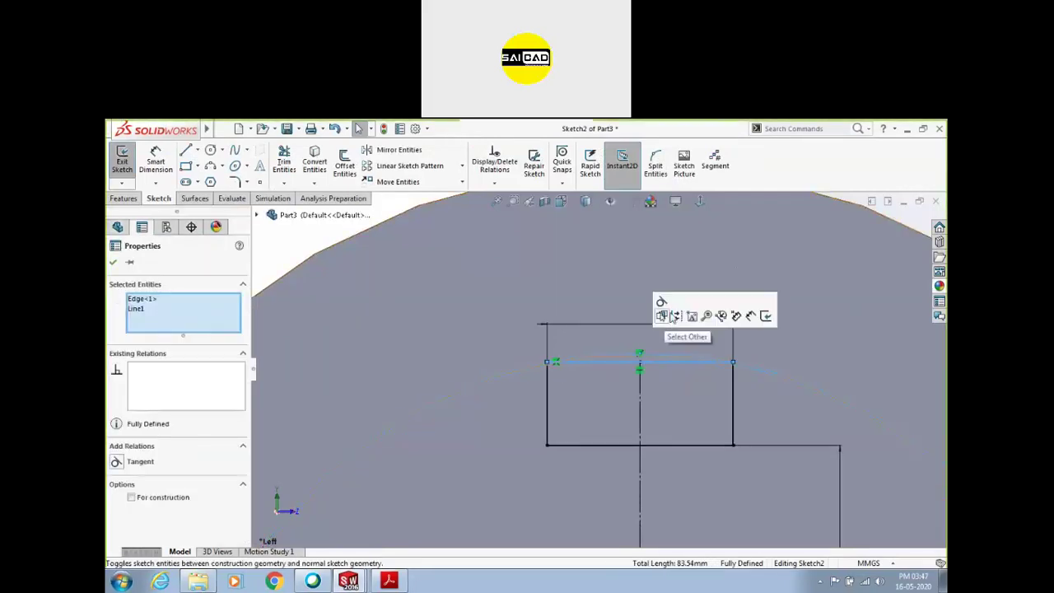
left_click(660, 303)
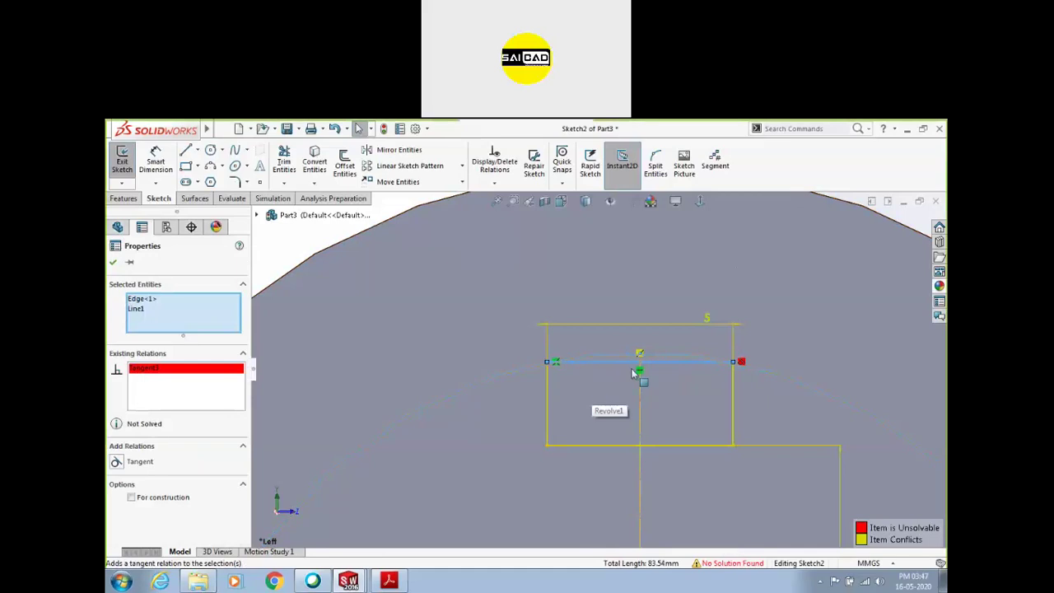
key("Escape")
Delete the conflicting Distance8 and Midpoint1 relations from the sketch
left_click(559, 363)
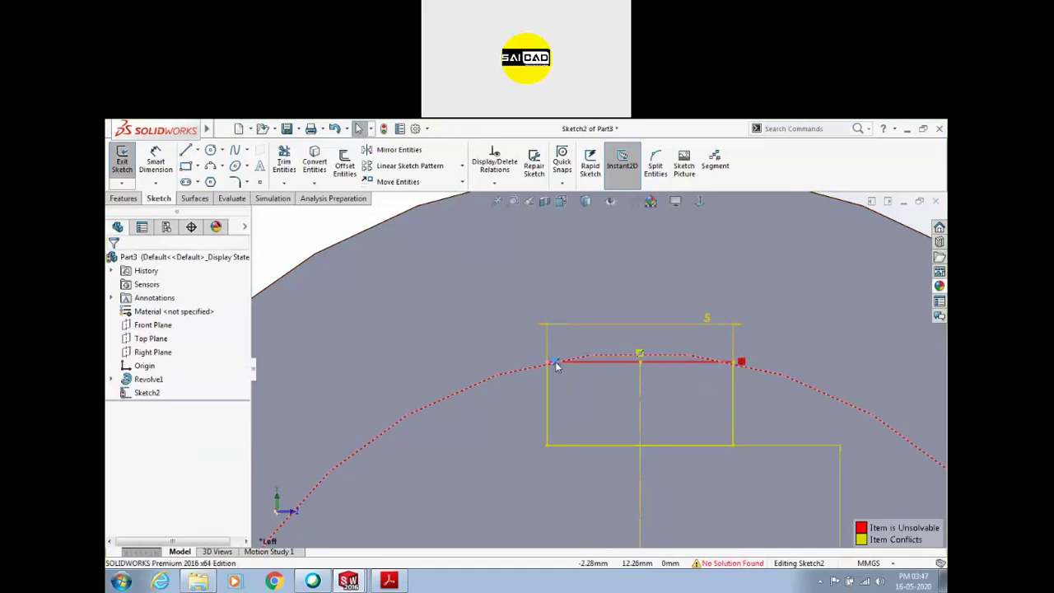
left_click(494, 161)
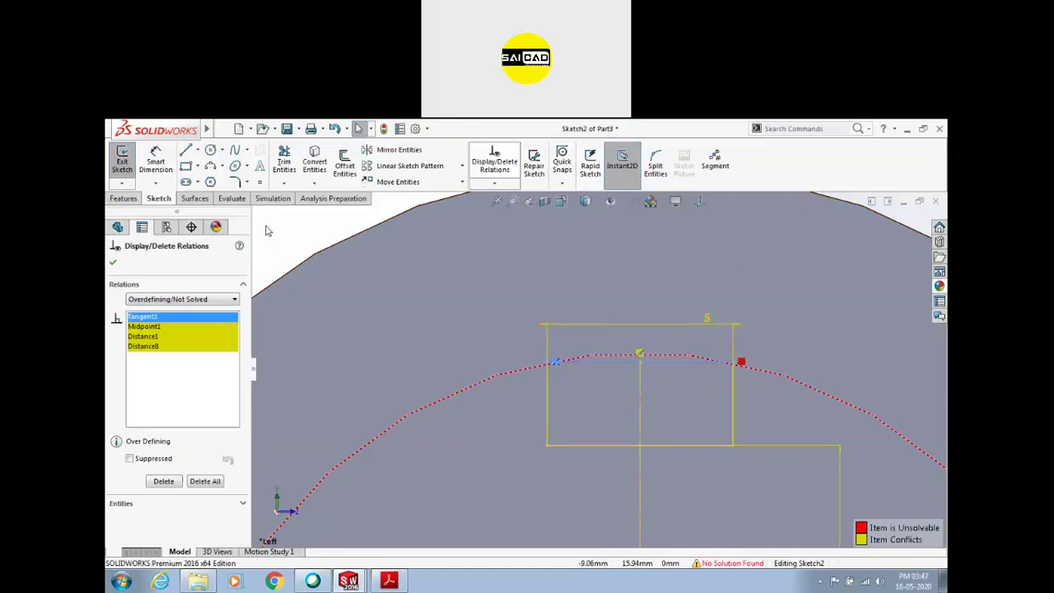
left_click(143, 337)
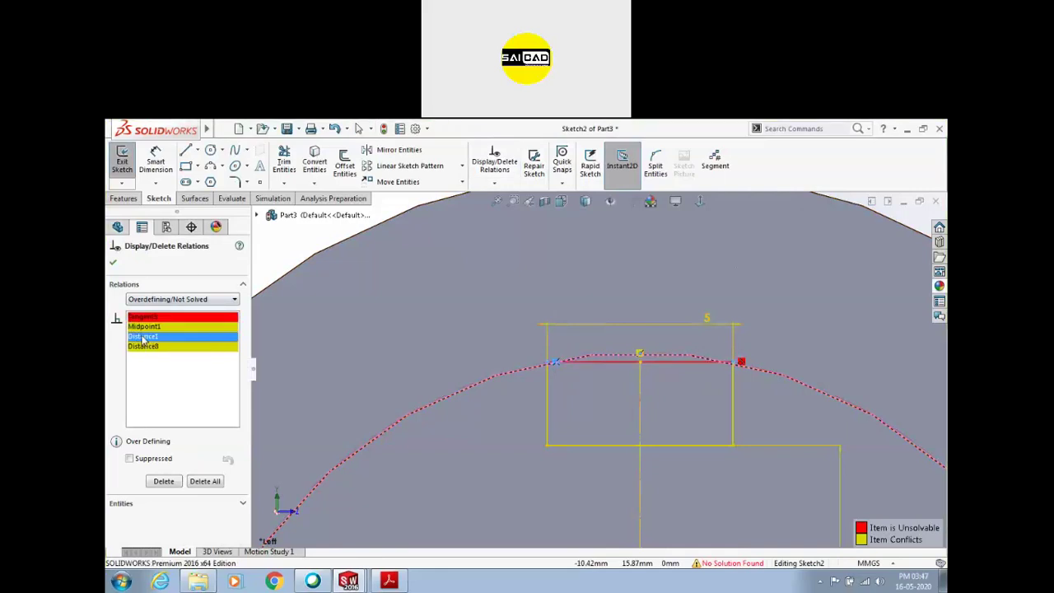
left_click(143, 346)
key("Delete")
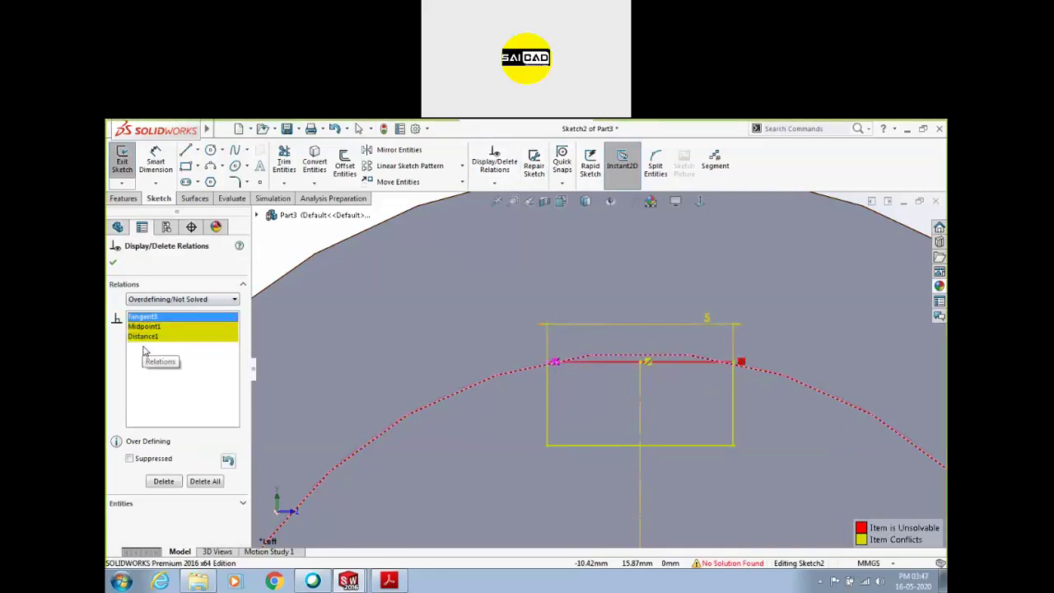
left_click(144, 337)
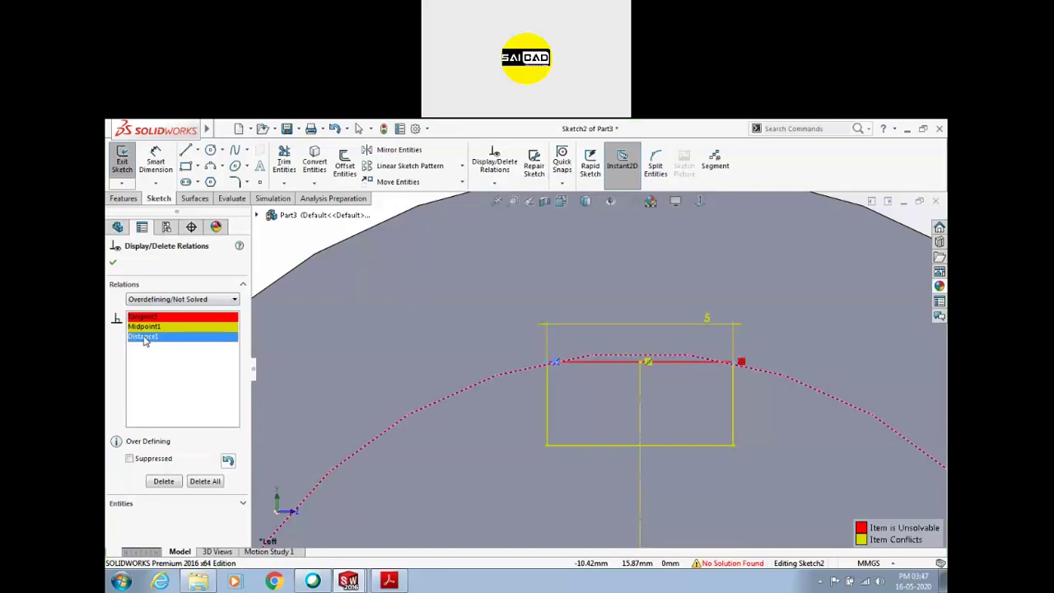
left_click(140, 327)
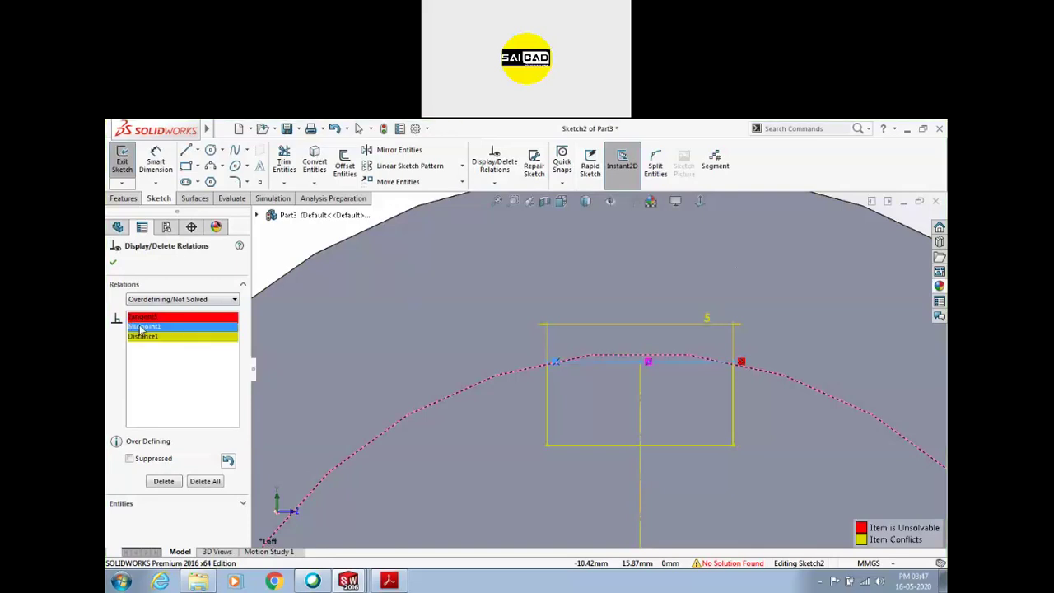
key("Delete")
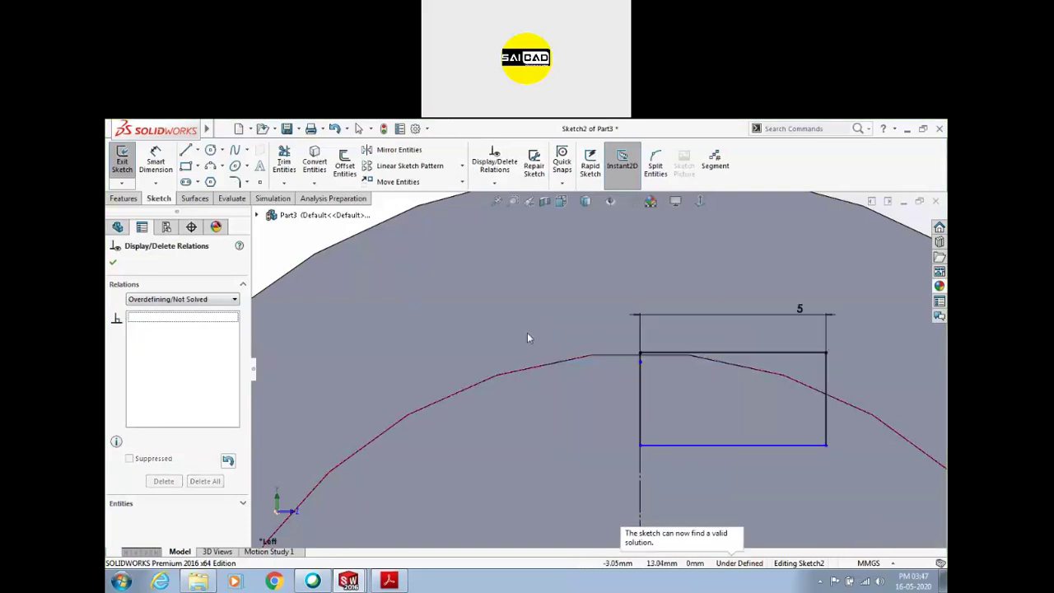
key("ctrl+z")
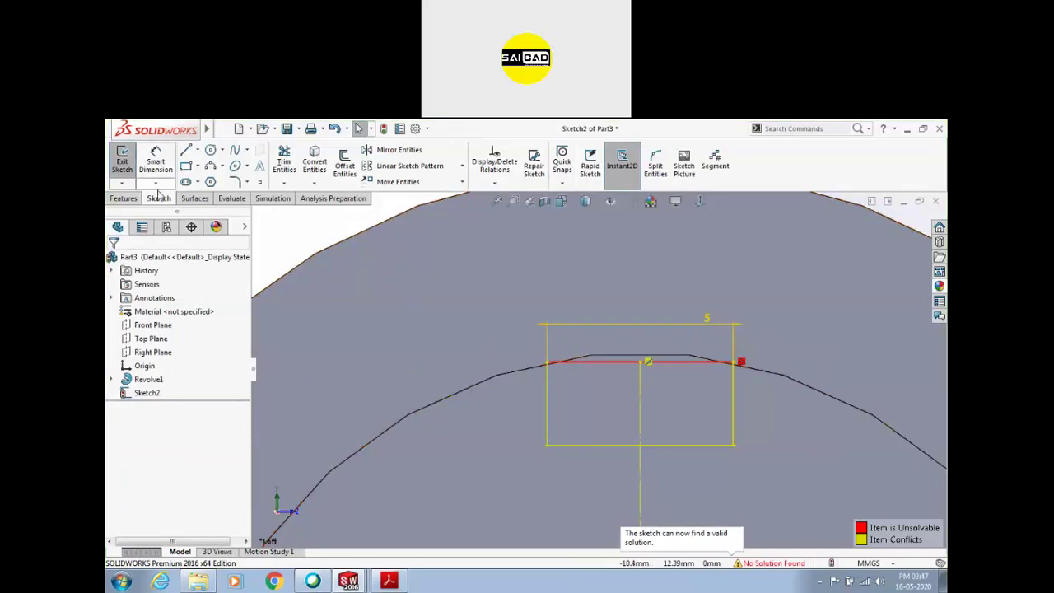
Inspect the rectangle's side and top line relations, then undo to a solvable sketch
scroll(650, 377, "up", 2)
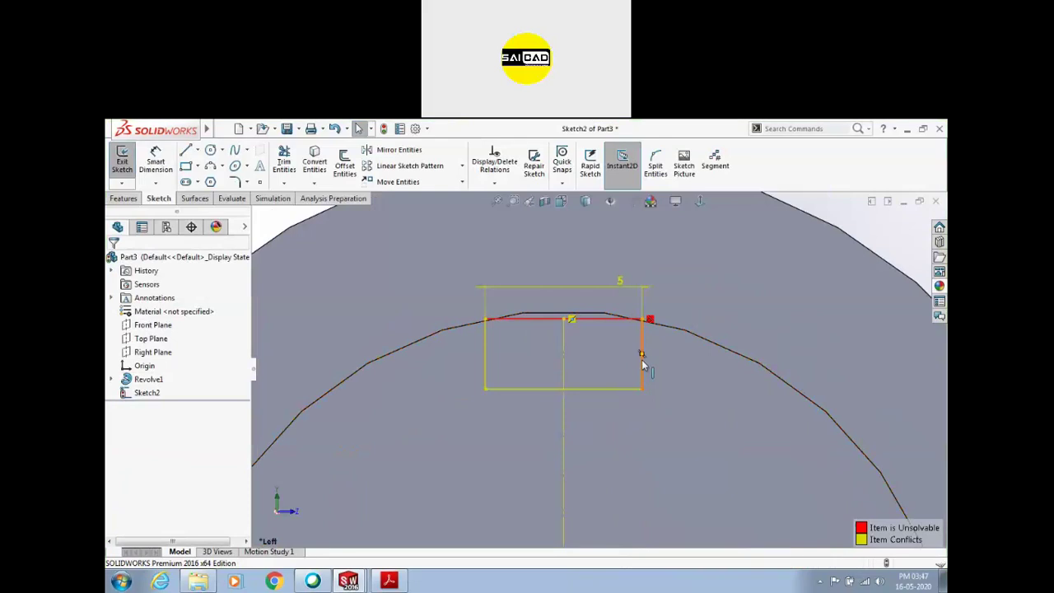
left_click(642, 354)
left_click(607, 321)
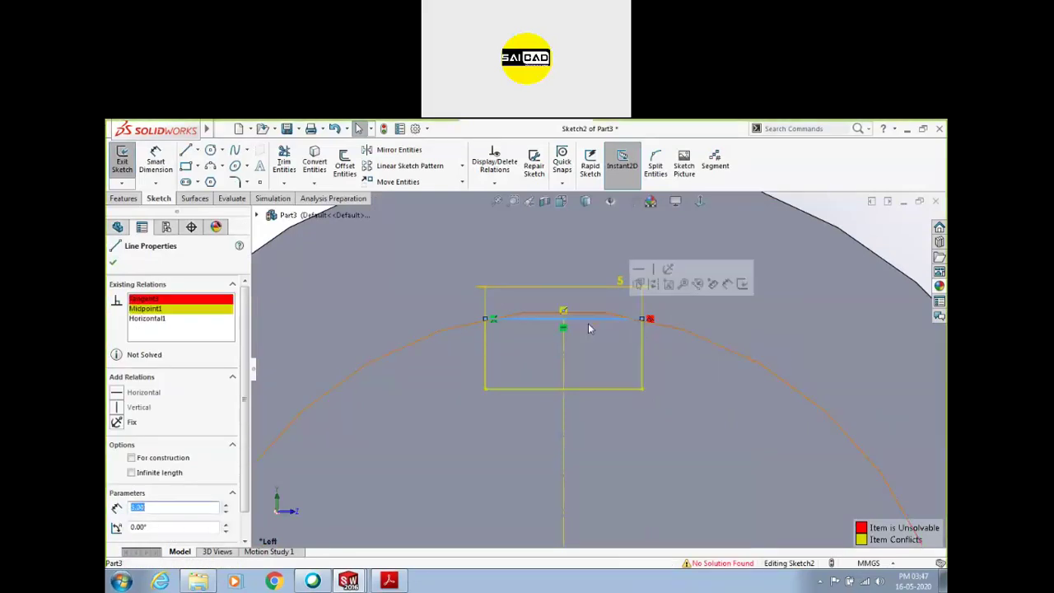
key("Escape")
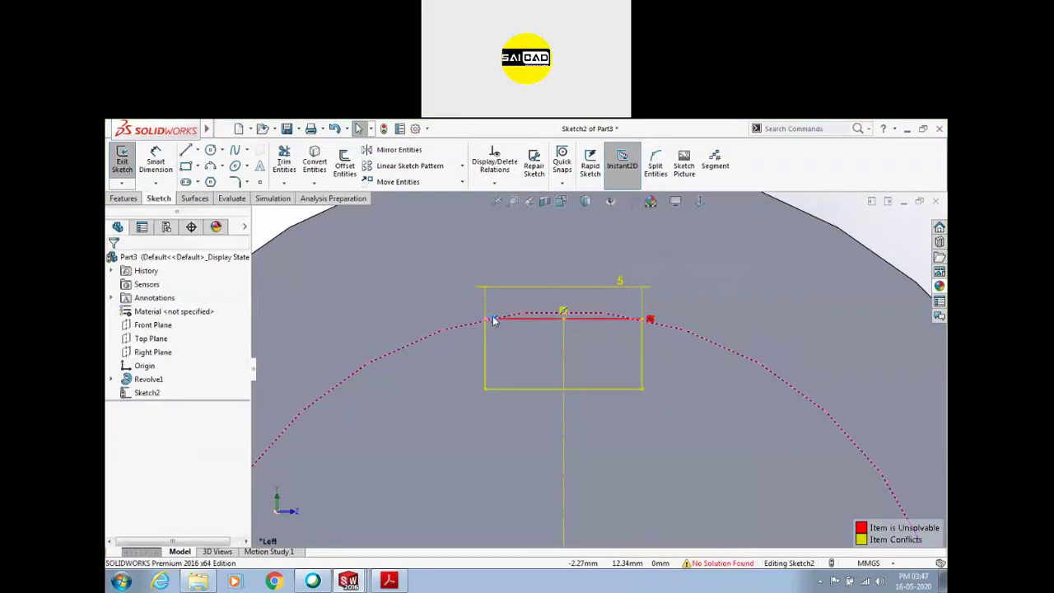
key("ctrl+z")
Dimension the rectangle's bottom line 10 mm from the origin and exit the sketch
scroll(596, 352, "up", 3)
left_click(156, 160)
scroll(607, 384, "up", 3)
left_click(589, 373)
left_click(587, 482)
left_click(617, 460)
type("10")
key("Return")
left_click(122, 161)
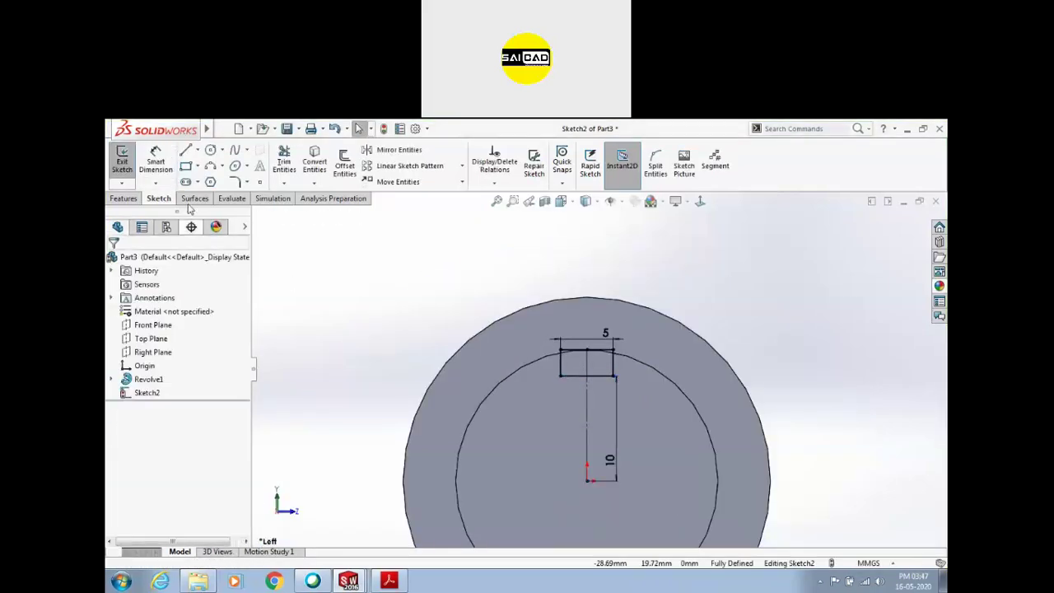
Cut the keyway slot along the shaft with an Extruded Cut up to the shoulder face
left_click(124, 198)
left_click(293, 164)
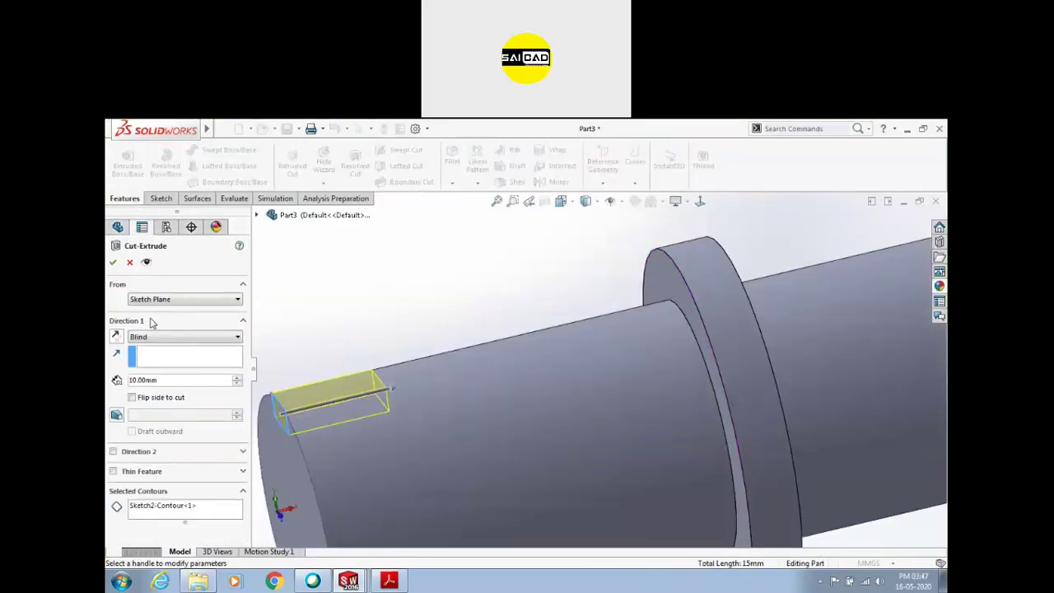
left_click(154, 337)
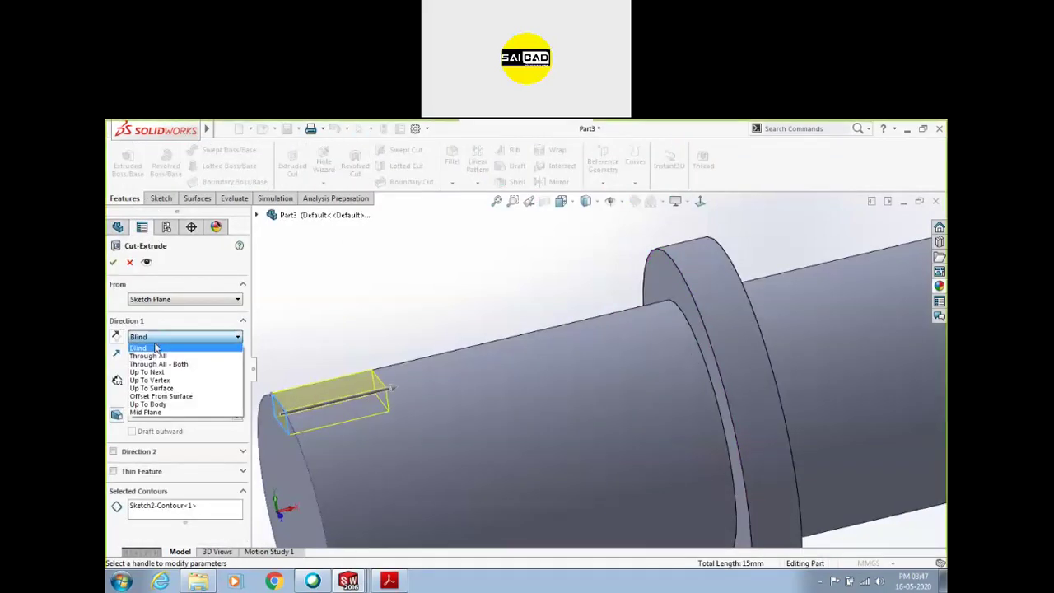
left_click(163, 388)
left_click(659, 285)
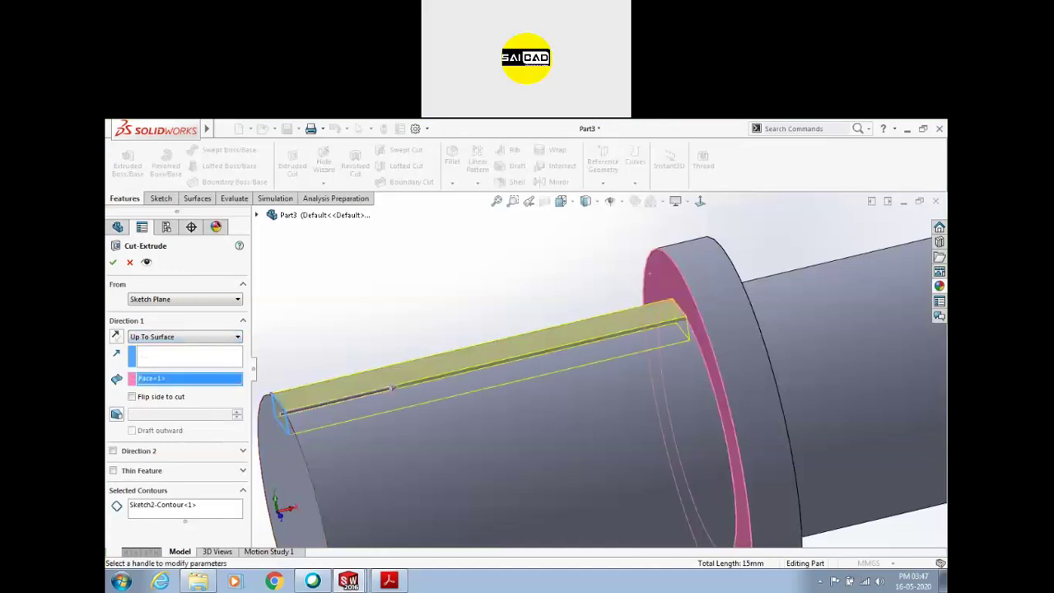
left_click(113, 261)
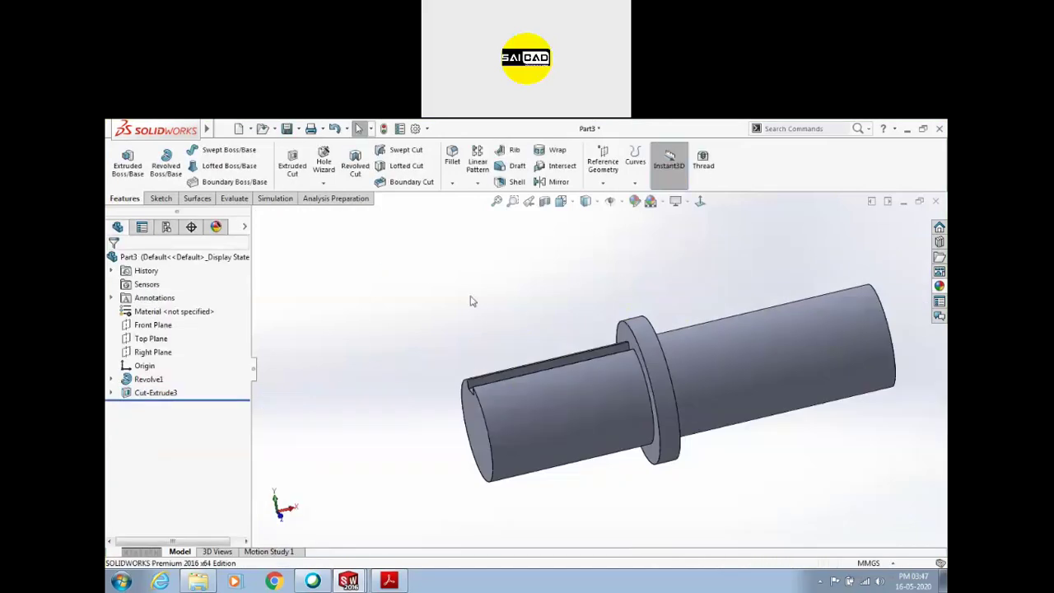
Save the part as Part3 and start a new part document
key("ctrl+s")
key("Return")
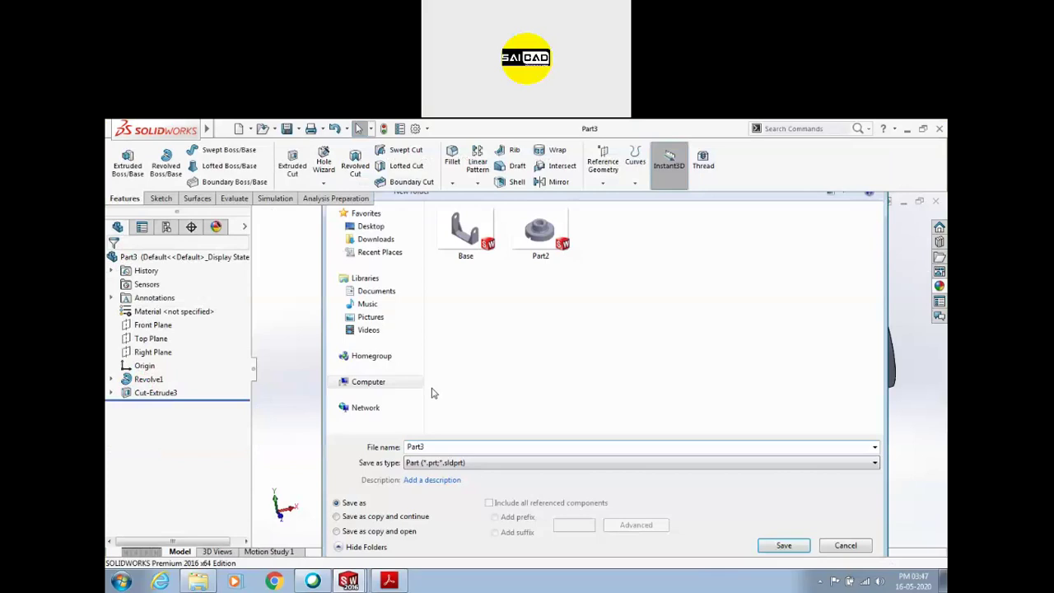
key("ctrl+n")
key("Return")
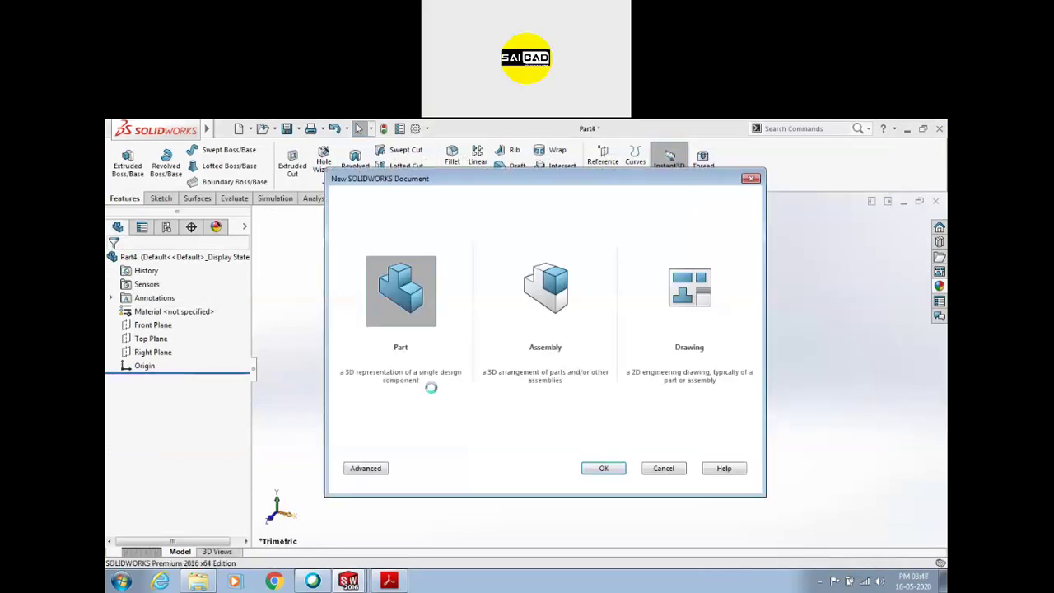
On the Top Plane, sketch a circle centred on the origin and add its diameter dimension
left_click(161, 199)
left_click(122, 161)
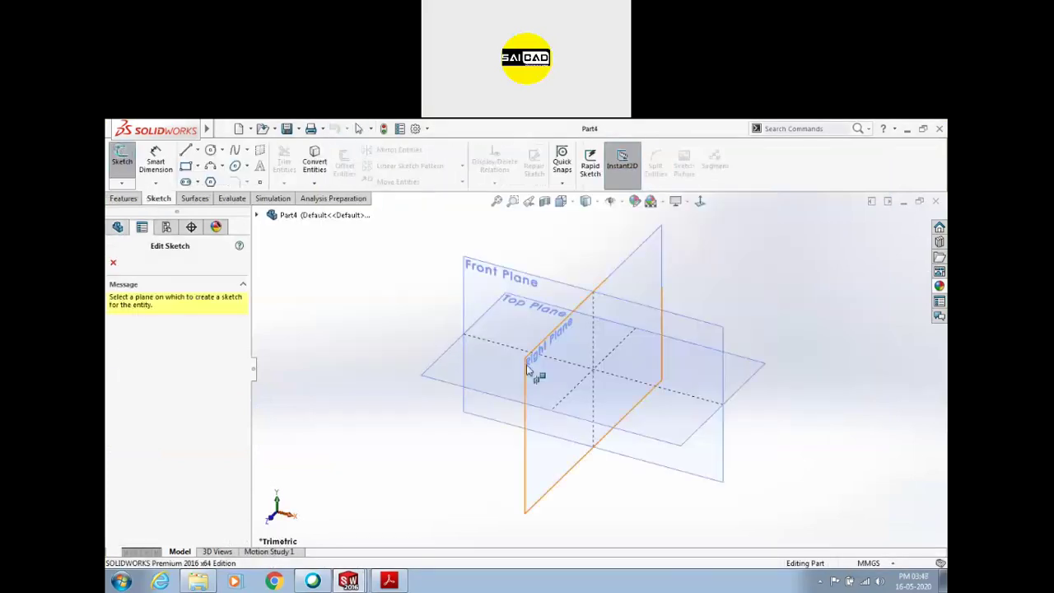
left_click(445, 363)
left_click(210, 150)
left_click(599, 369)
left_click(668, 280)
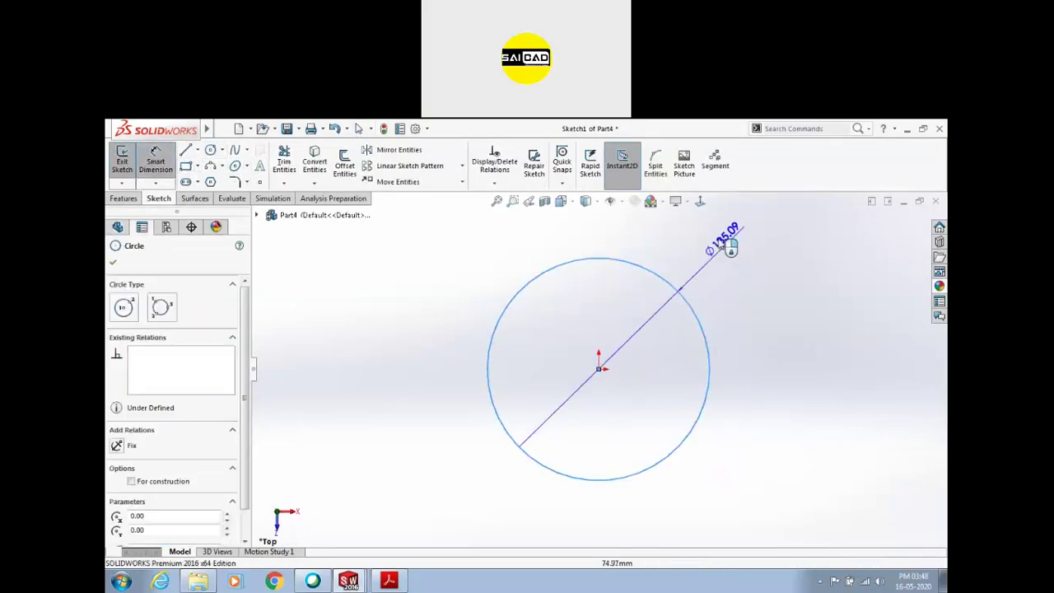
left_click(730, 247)
Check the assignment drawings in Acrobat Reader, then return to the SOLIDWORKS part
left_click(389, 576)
scroll(461, 440, "up", 3)
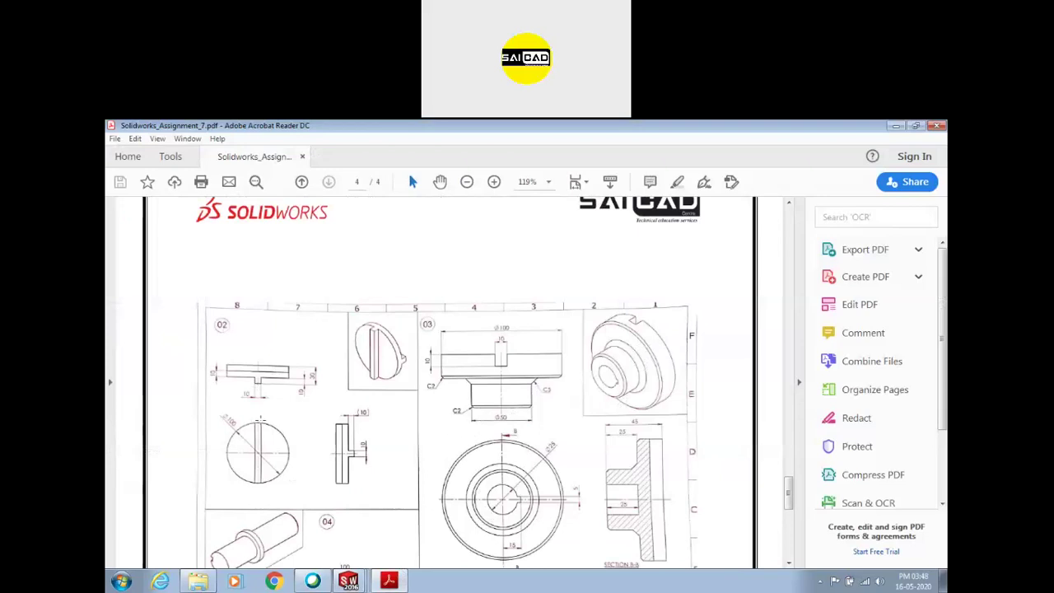
left_click(349, 581)
Set the circle's diameter to 100 mm and exit the sketch
left_click(724, 259)
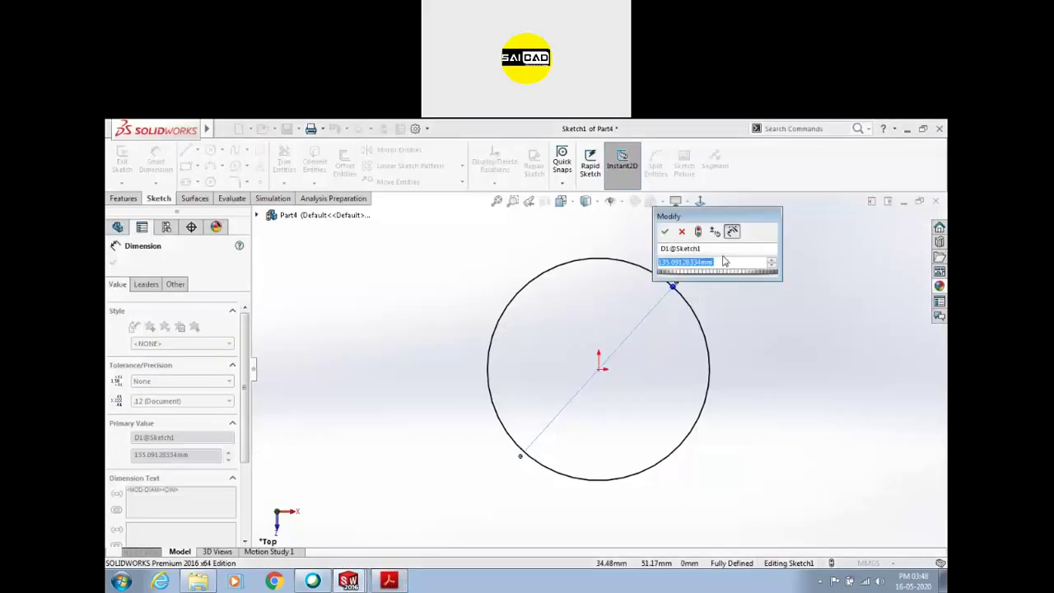
type("100")
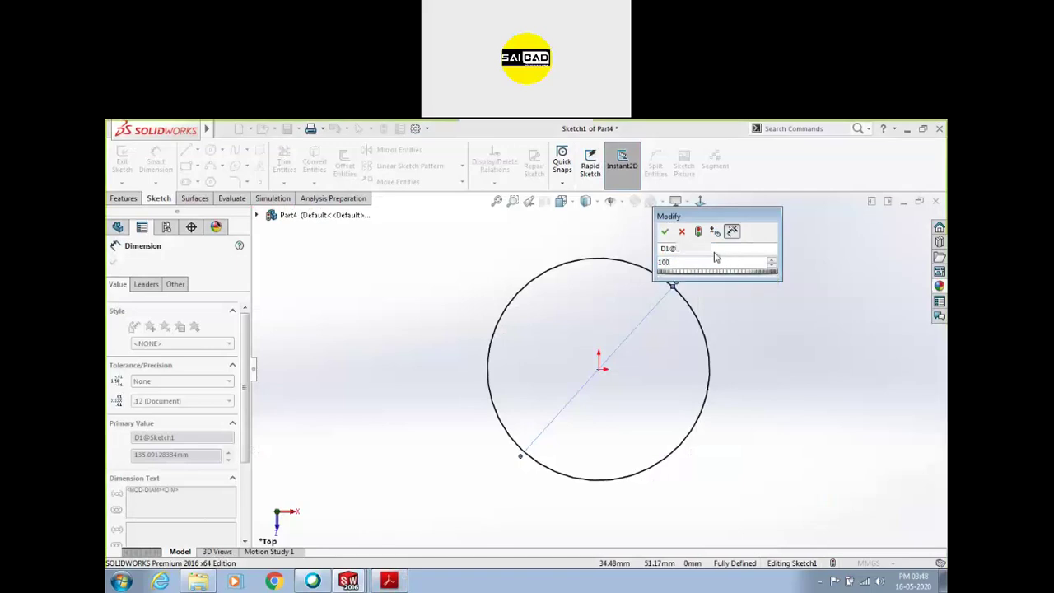
key("Return")
left_click(122, 161)
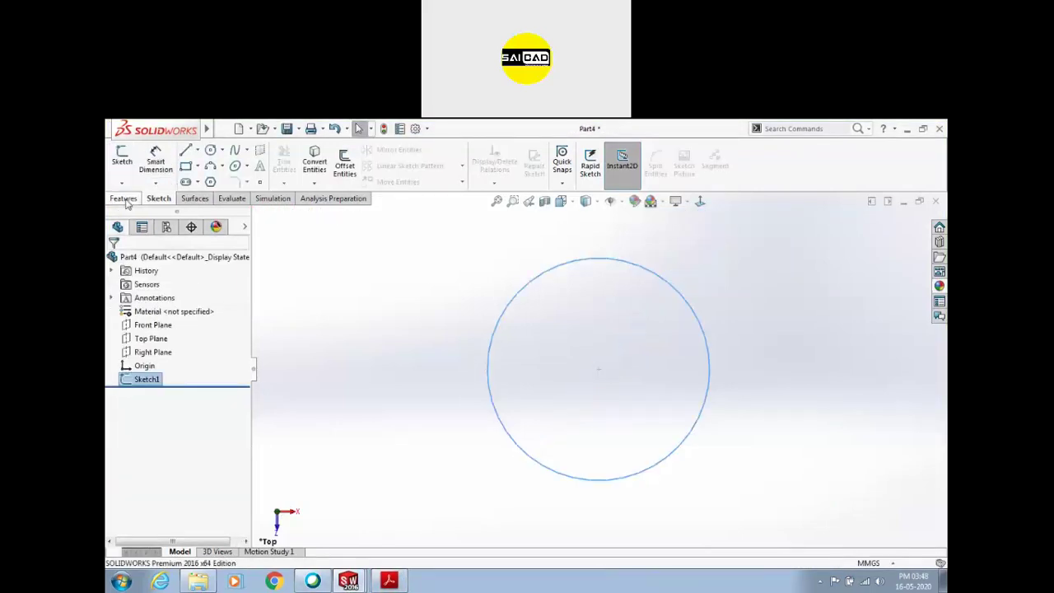
Extrude the circle into a disk equally on both sides of the sketch plane
left_click(124, 199)
left_click(128, 161)
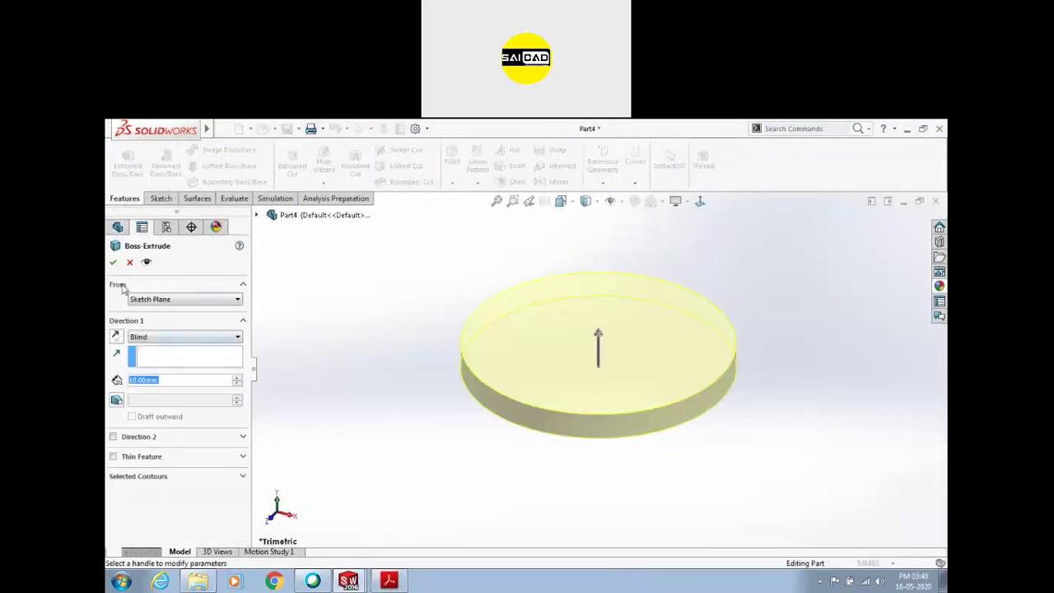
left_click(153, 336)
left_click(154, 387)
left_click(112, 263)
Start a sketch on the disk's top face and draw a rectangle spanning the disk
left_click(513, 360)
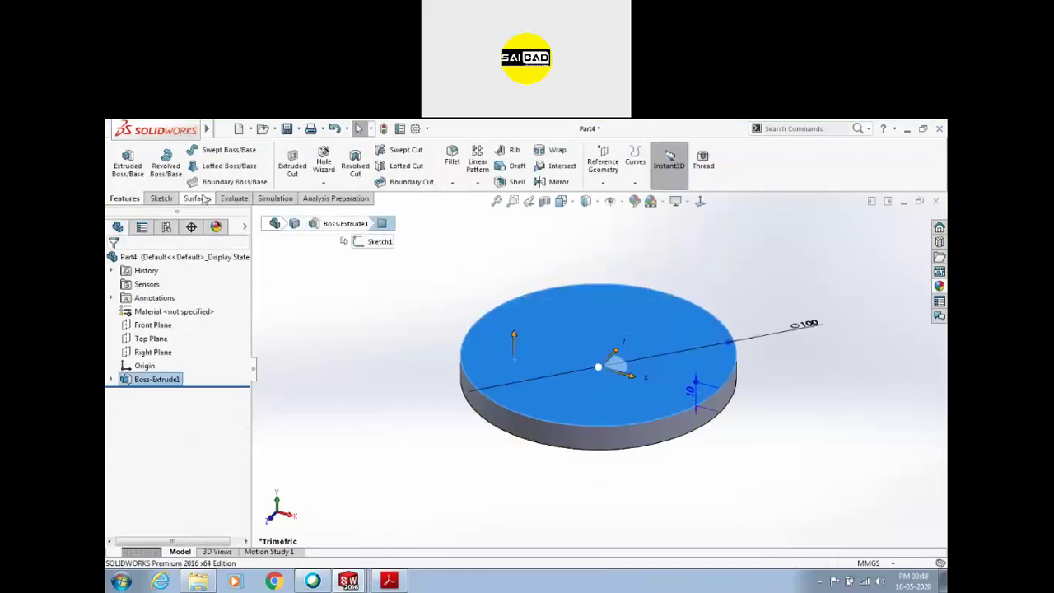
left_click(129, 167)
left_click(188, 165)
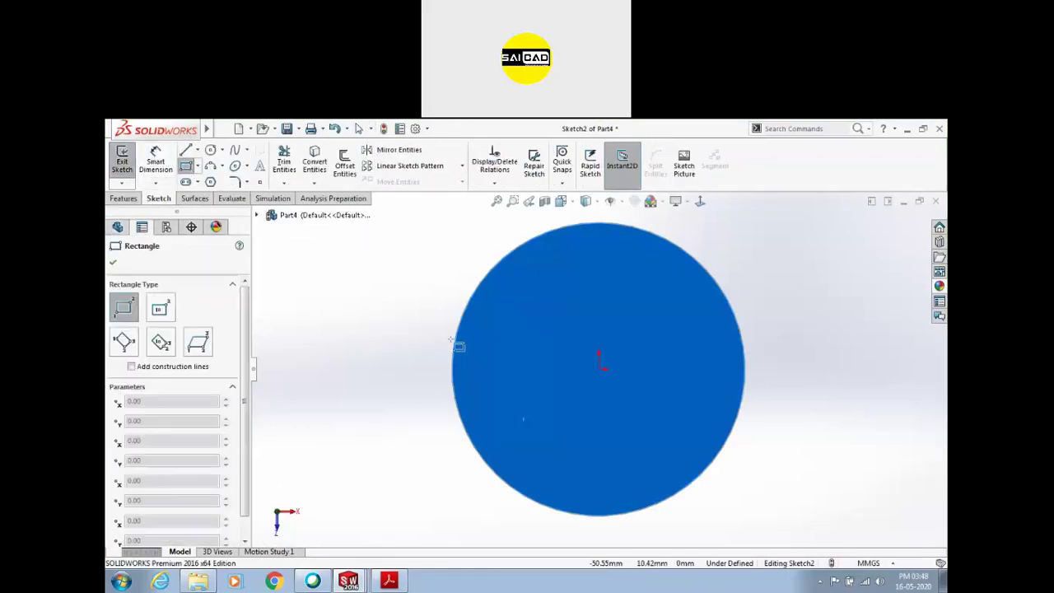
left_click(453, 353)
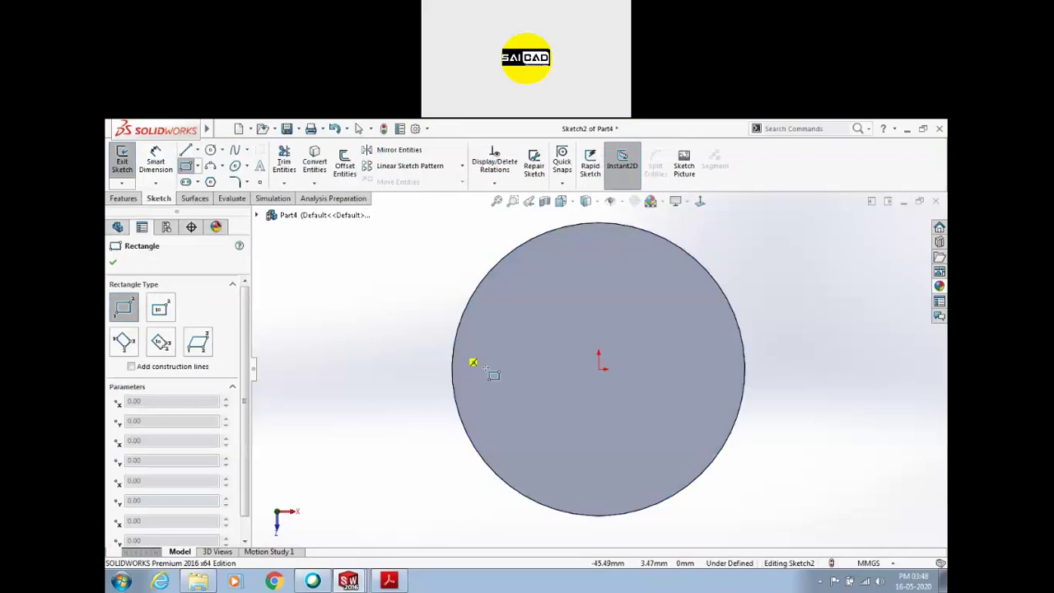
left_click(745, 395)
key("Escape")
mouse_move(745, 396)
left_mouse_down()
mouse_move(732, 395)
mouse_move(741, 400)
left_mouse_up()
scroll(741, 402, "down", 5)
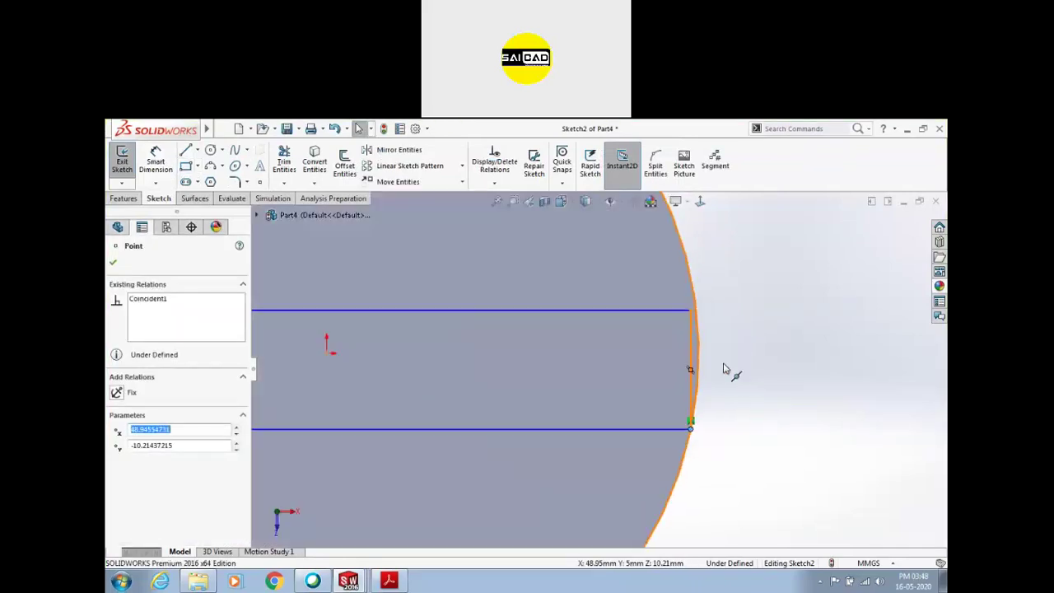
left_click(692, 354)
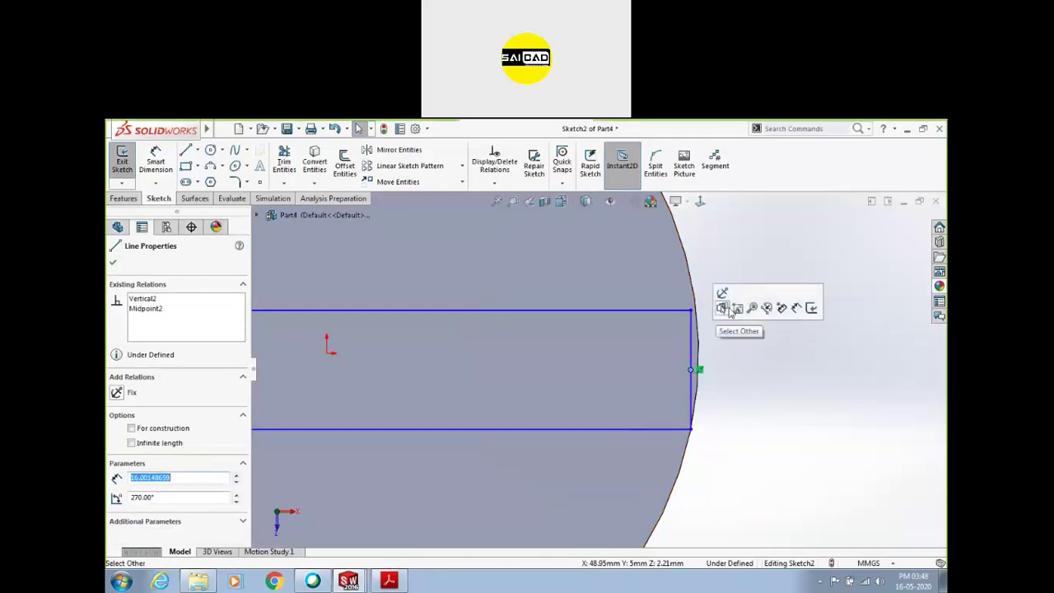
left_click(741, 376)
scroll(736, 376, "up", 4)
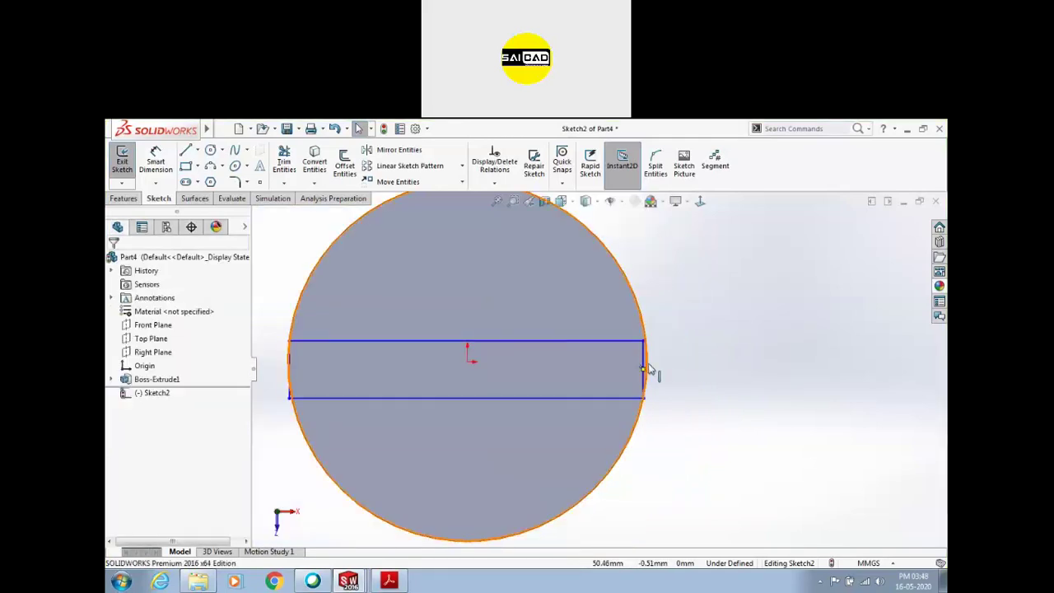
Add a horizontal centerline across the rectangle with its midpoint on the origin
key("l")
left_click(288, 368)
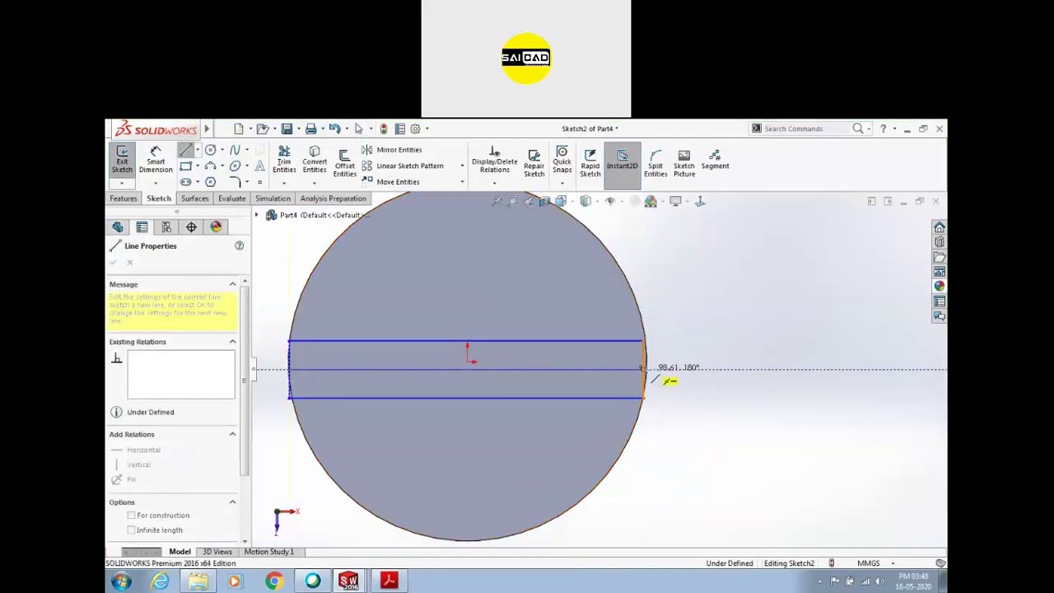
double_click(642, 368)
left_click(496, 368)
left_click(467, 360, "ctrl")
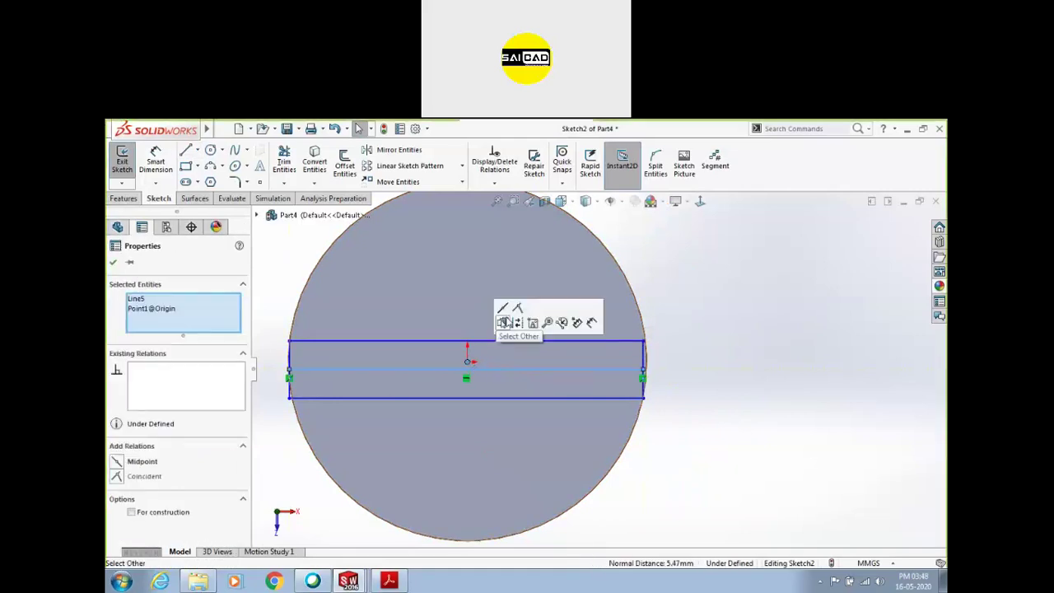
left_click(502, 322)
left_click(519, 322)
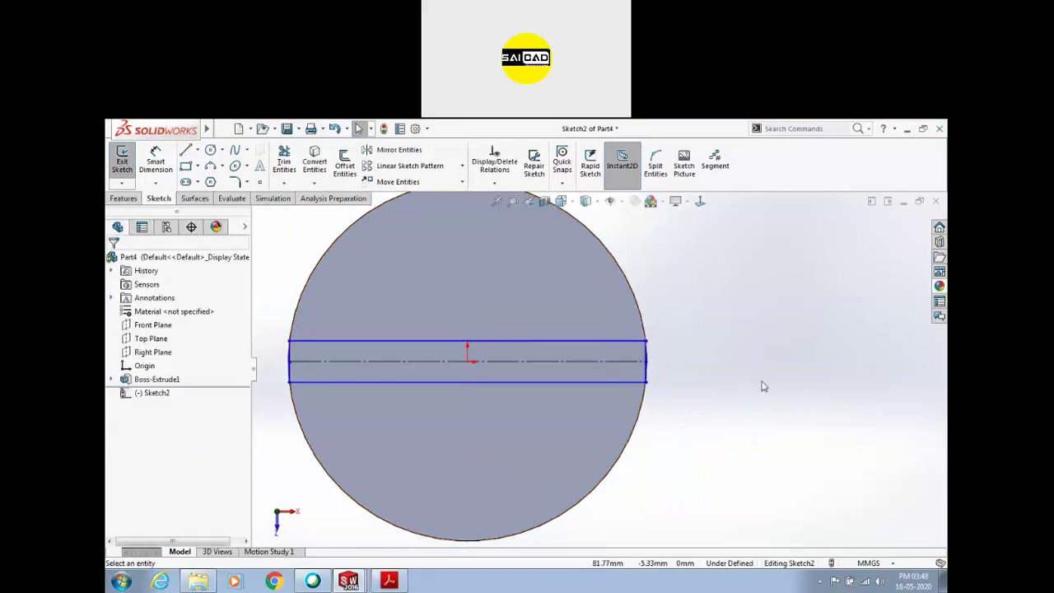
Convert the disk's circular edge into the sketch for the band outline
scroll(292, 312, "down", 3)
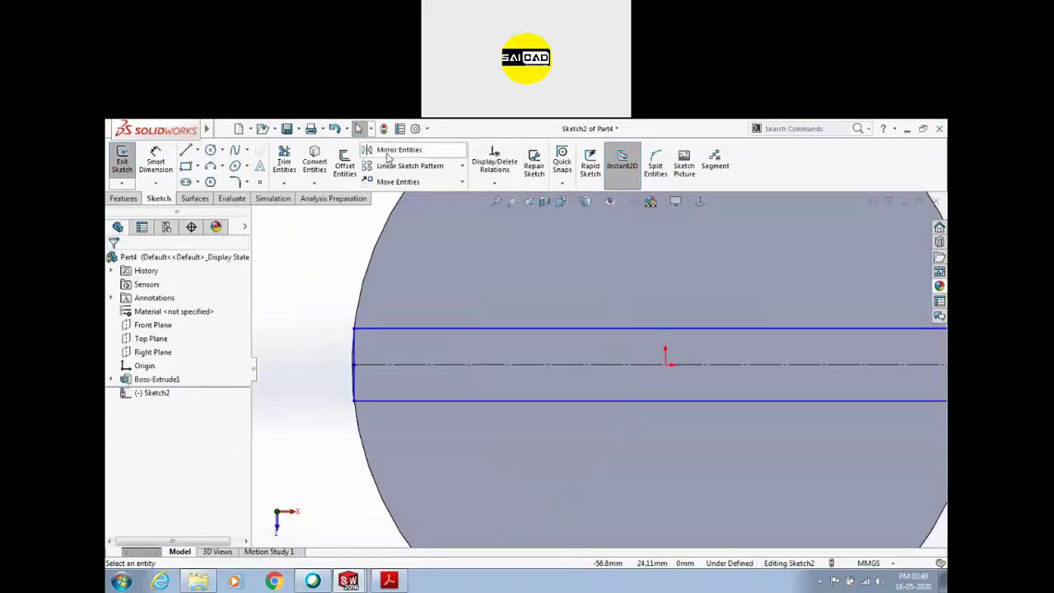
left_click(324, 168)
left_click(360, 299)
key("f")
left_click(113, 261)
left_click(283, 161)
scroll(777, 374, "down", 3)
key("Escape")
scroll(770, 370, "down", 4)
left_click(677, 375)
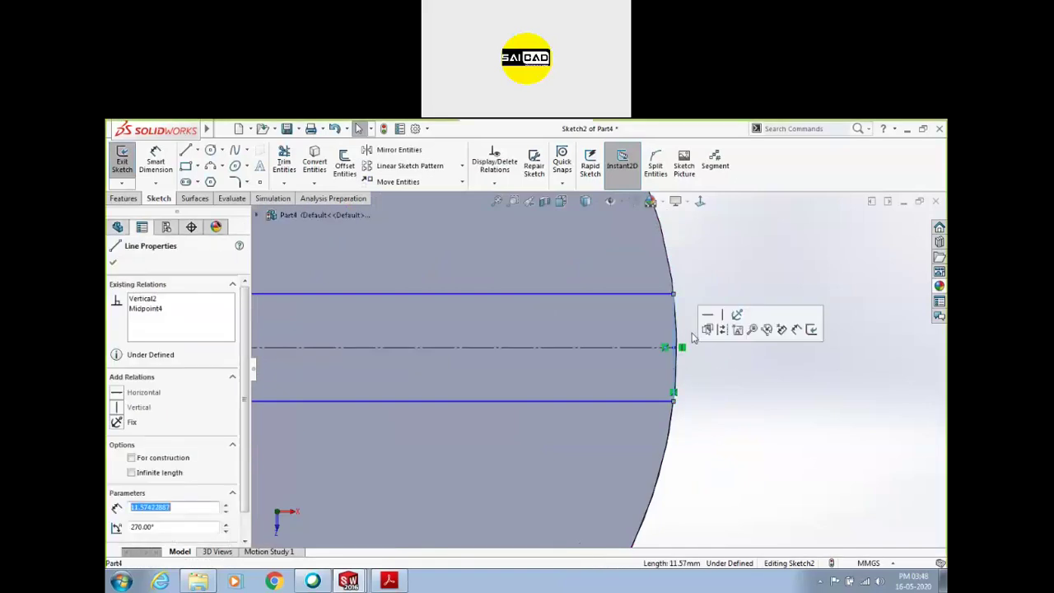
left_click(809, 384)
scroll(603, 368, "up", 5)
scroll(272, 375, "down", 4)
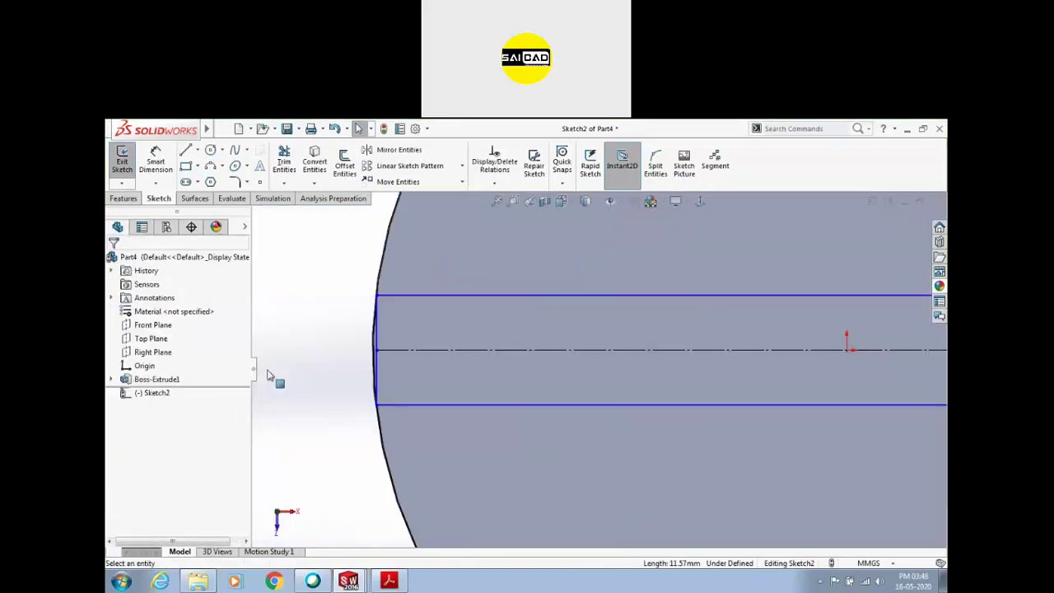
left_click(354, 376)
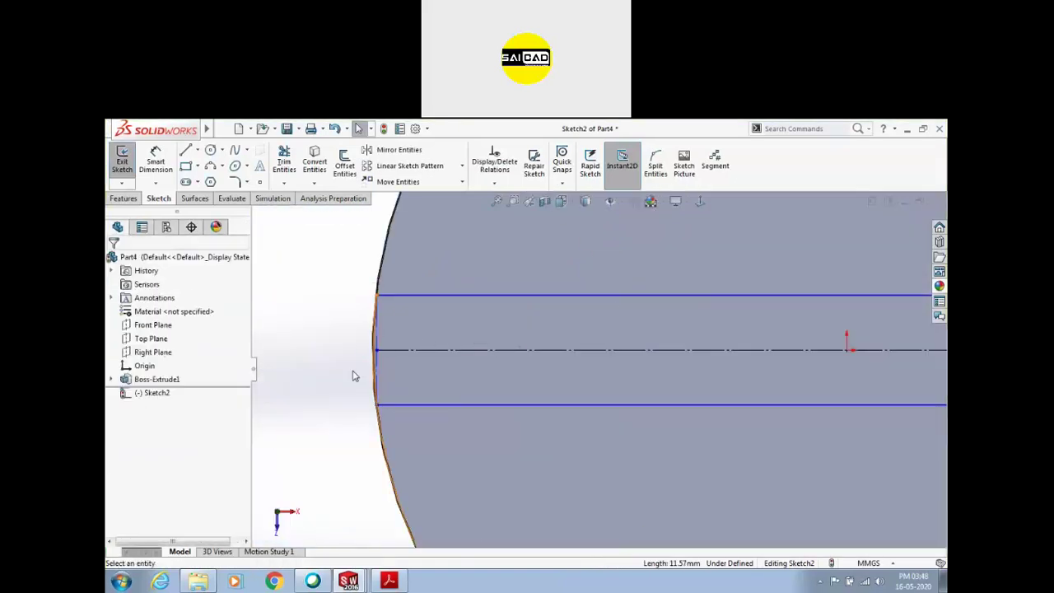
Dimension the gap between the two horizontal lines as 10 mm and exit the sketch
left_click(161, 162)
left_click(412, 295)
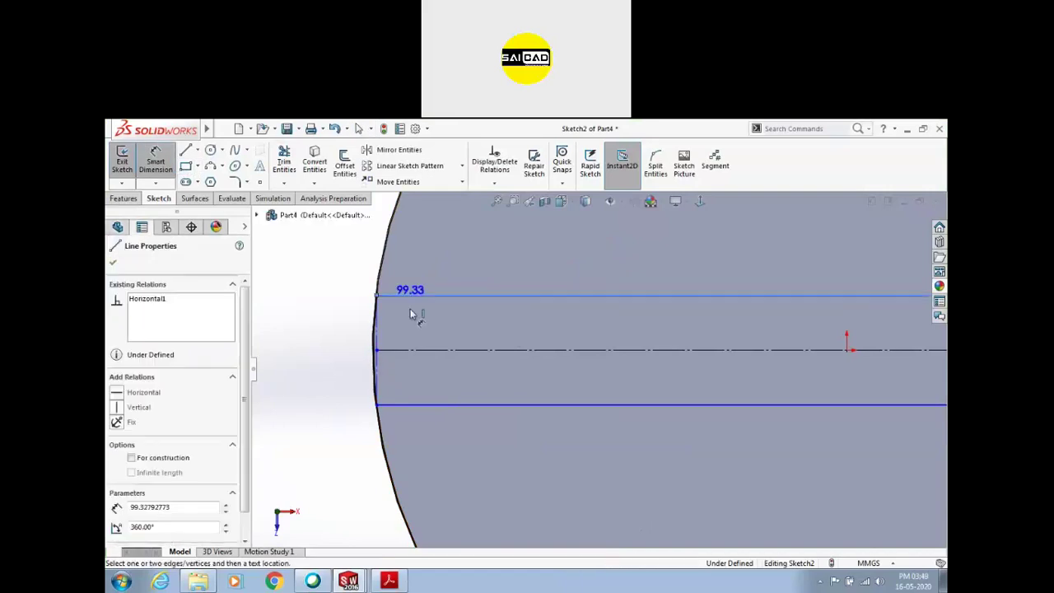
left_click(416, 404)
left_click(338, 364)
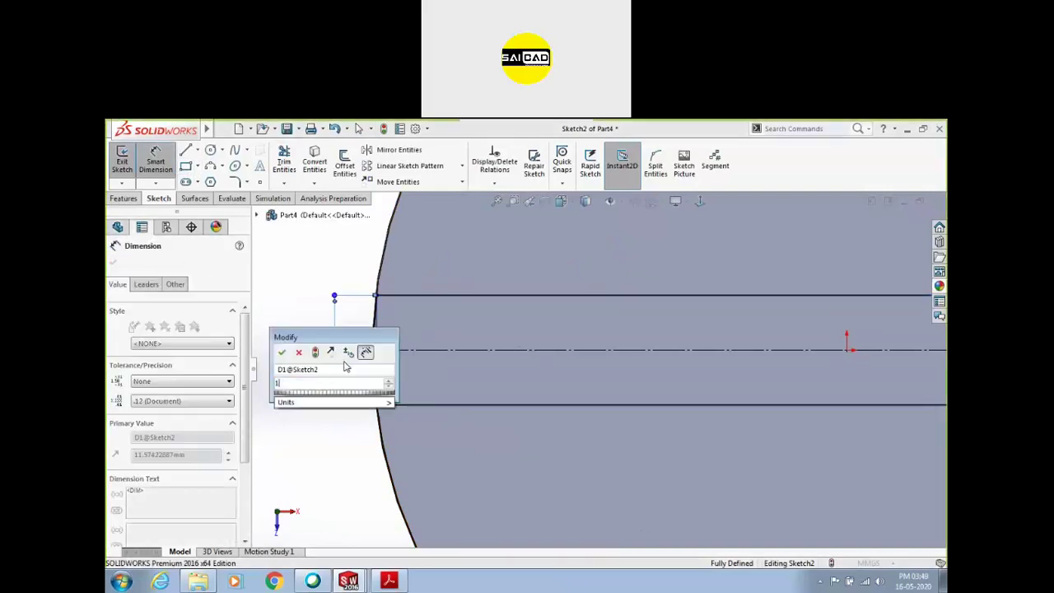
type("10")
key("Return")
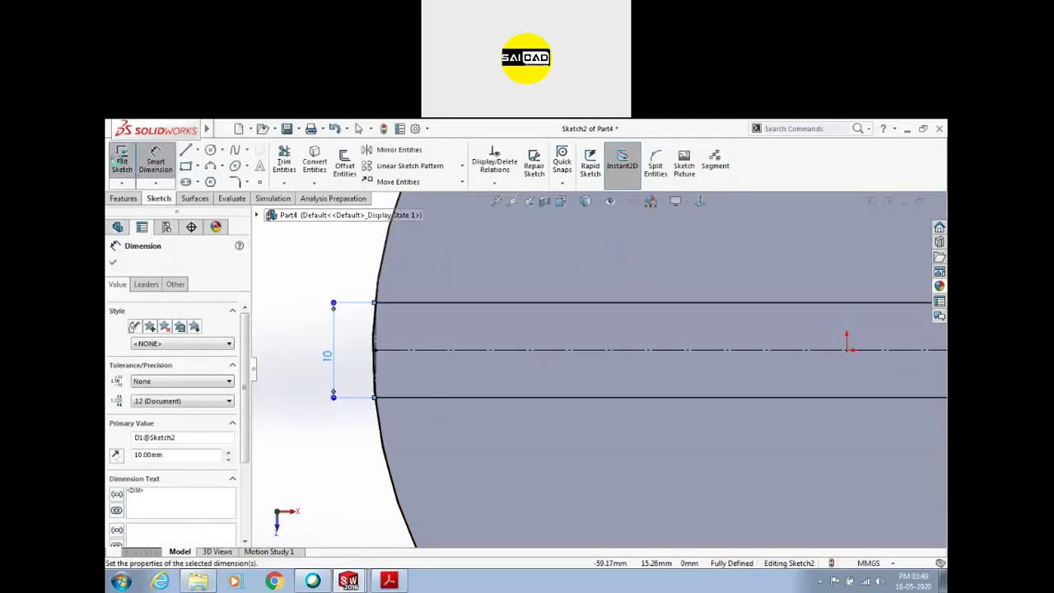
left_click(121, 161)
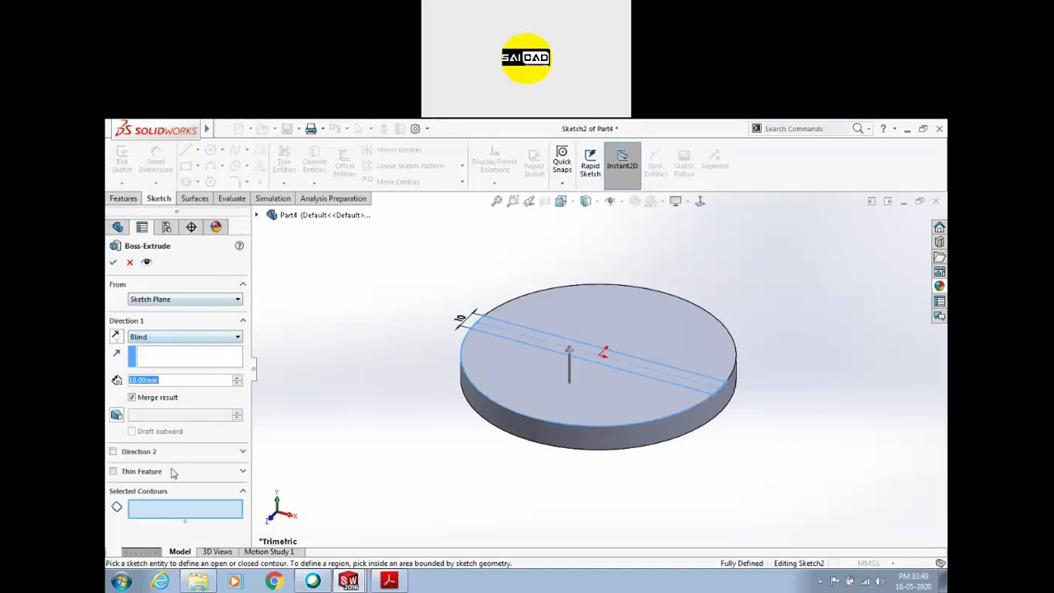
Extrude the 10 mm band into a 10 mm tall blind rib, then select the disc's bottom face
scroll(511, 328, "up", 3)
left_click(506, 333)
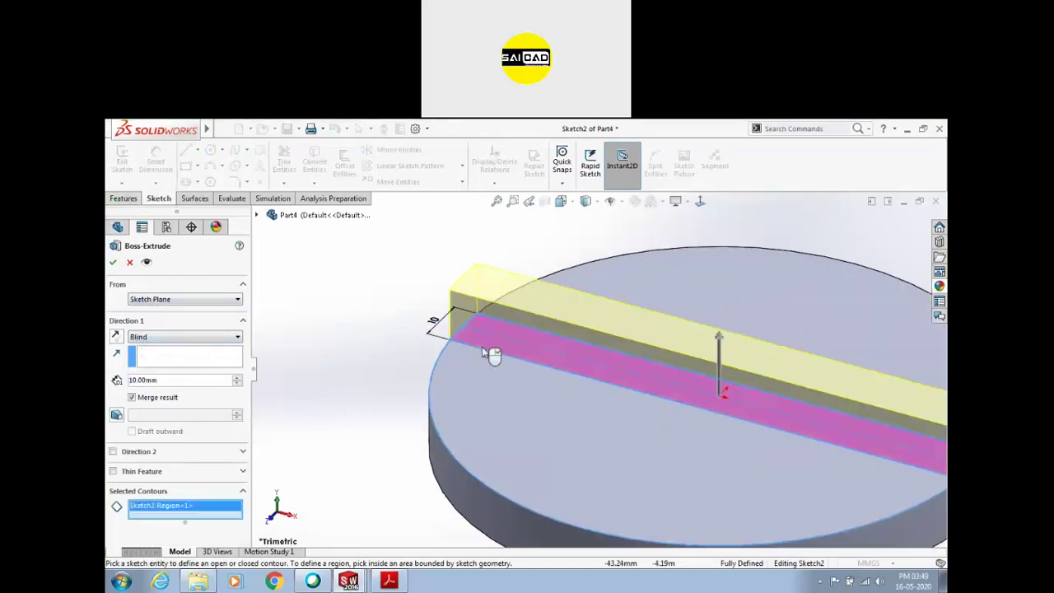
left_click(114, 263)
key("f")
middle_click_drag(415, 393, 495, 322)
left_click(571, 355)
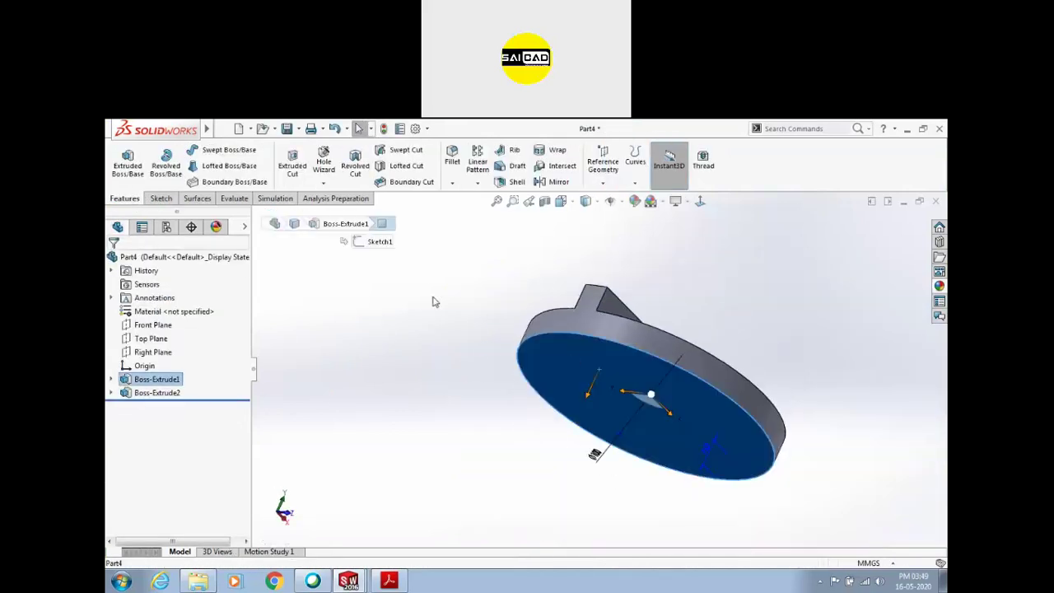
Start a sketch on the bottom face and draw a tall rectangle across the disc
left_click(135, 171)
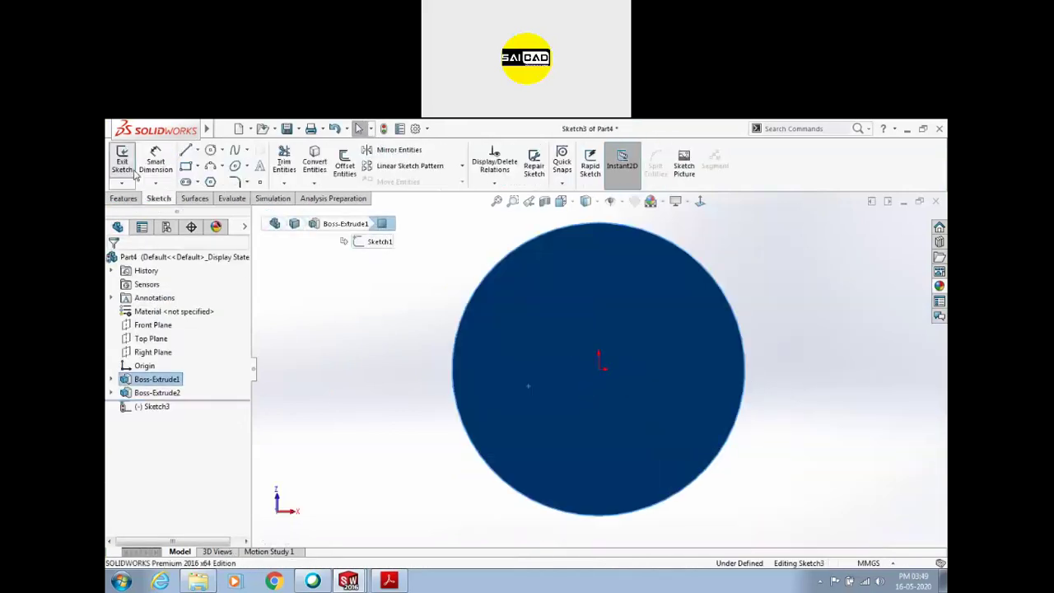
left_click(185, 167)
mouse_move(574, 216)
left_mouse_down()
mouse_move(634, 395)
mouse_move(664, 529)
mouse_move(656, 521)
left_mouse_up()
key("Escape")
Draw a vertical line down the rectangle's middle and centre it on the origin
key("l")
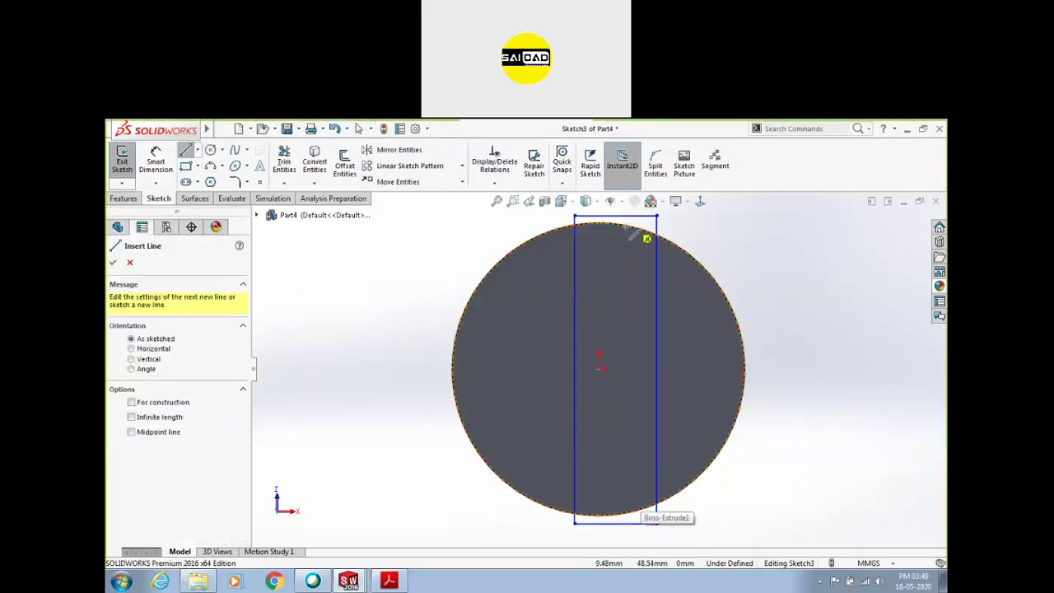
left_click_drag(616, 215, 615, 522)
key("Escape")
left_click(615, 395)
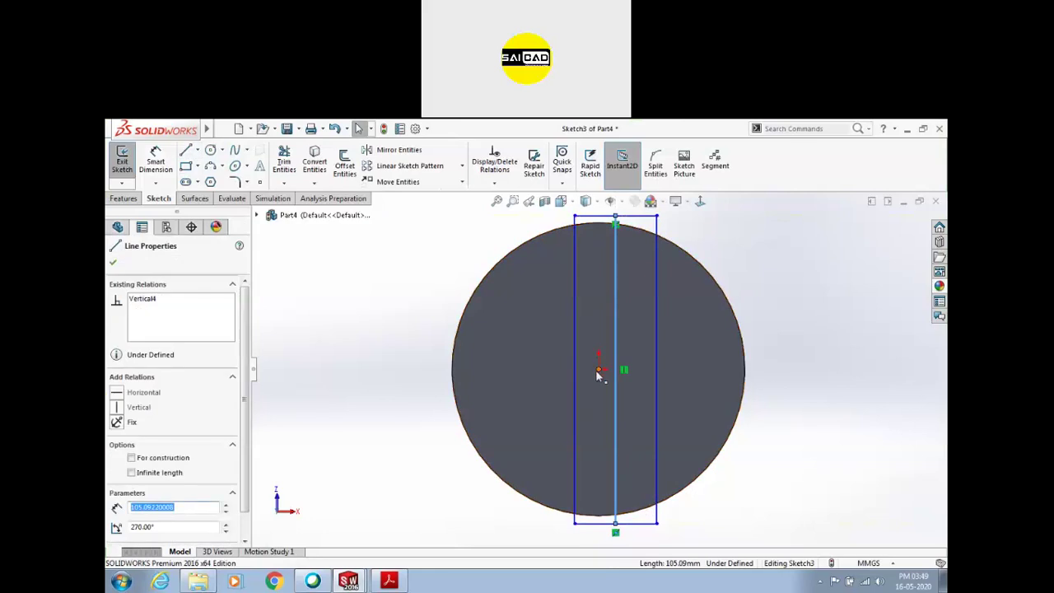
left_click(599, 369, "ctrl")
left_click(634, 333)
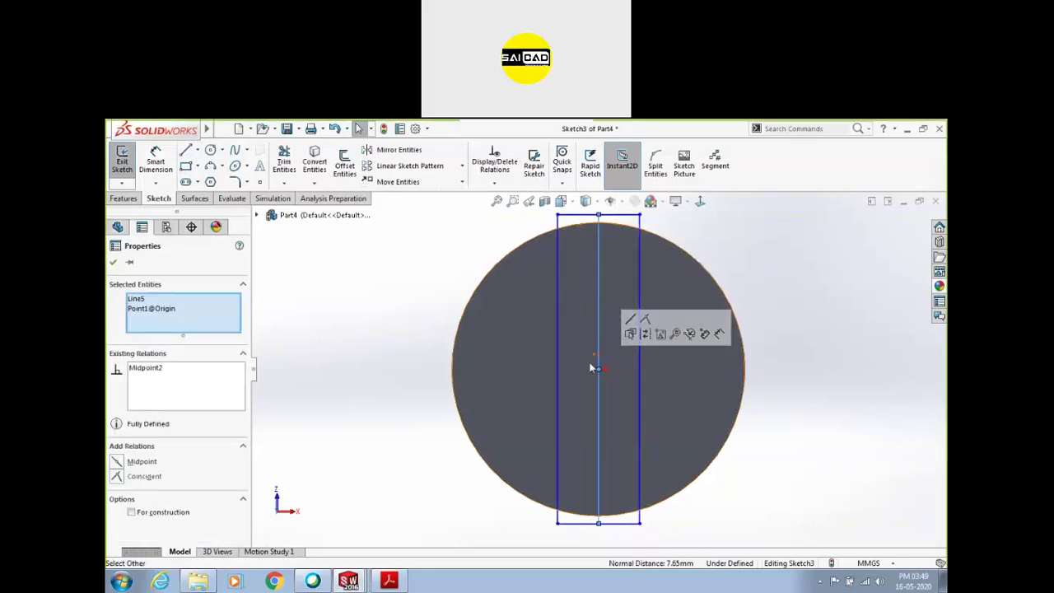
left_click(804, 425)
left_click(600, 306)
left_click(751, 314)
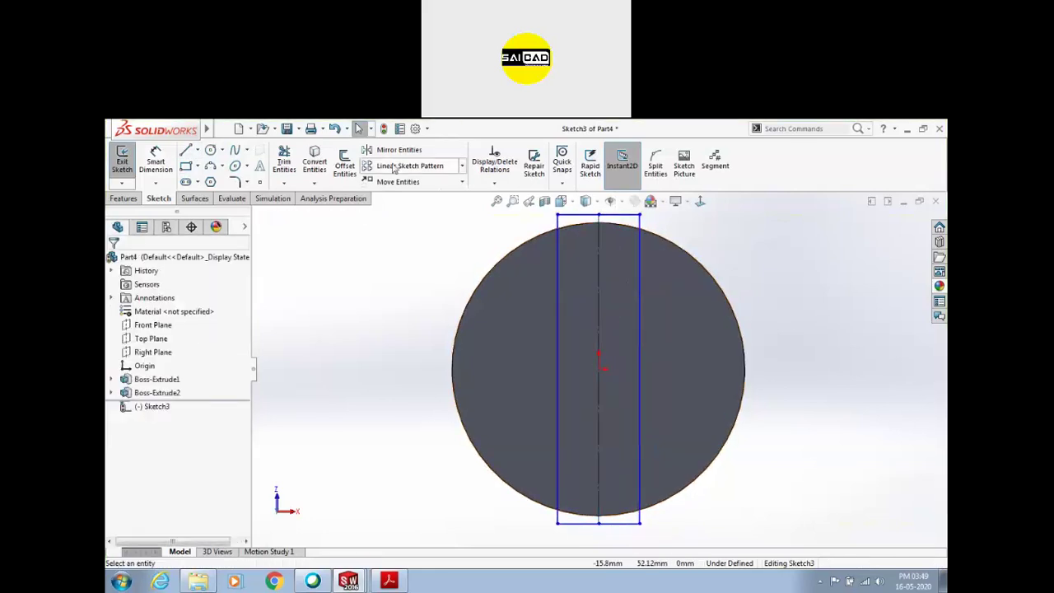
Convert the disc's circular outline into the sketch
left_click(315, 165)
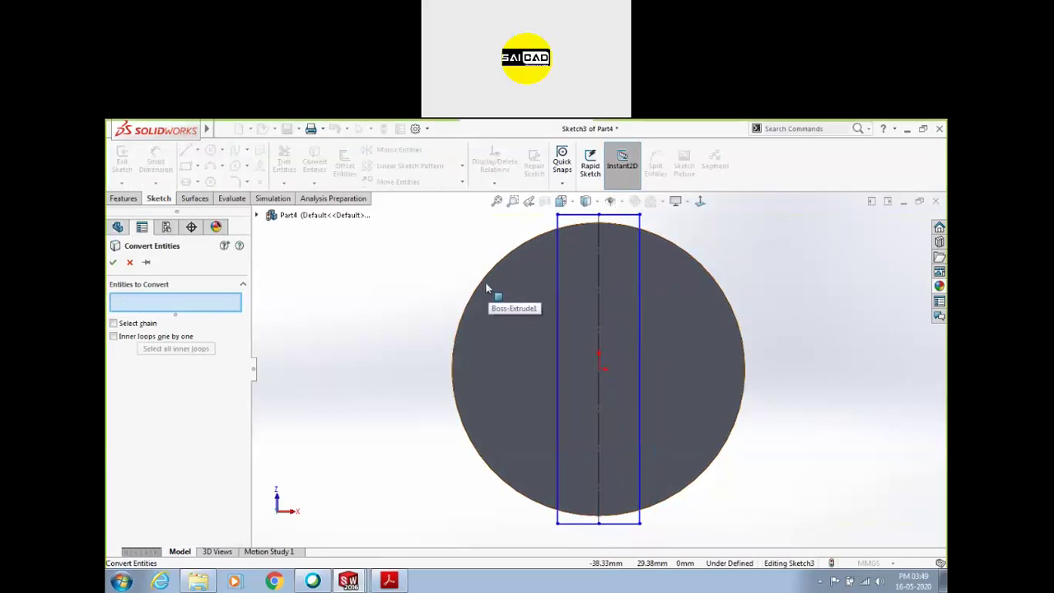
left_click(489, 287)
left_click(114, 263)
left_click(284, 160)
scroll(595, 214, "down", 3)
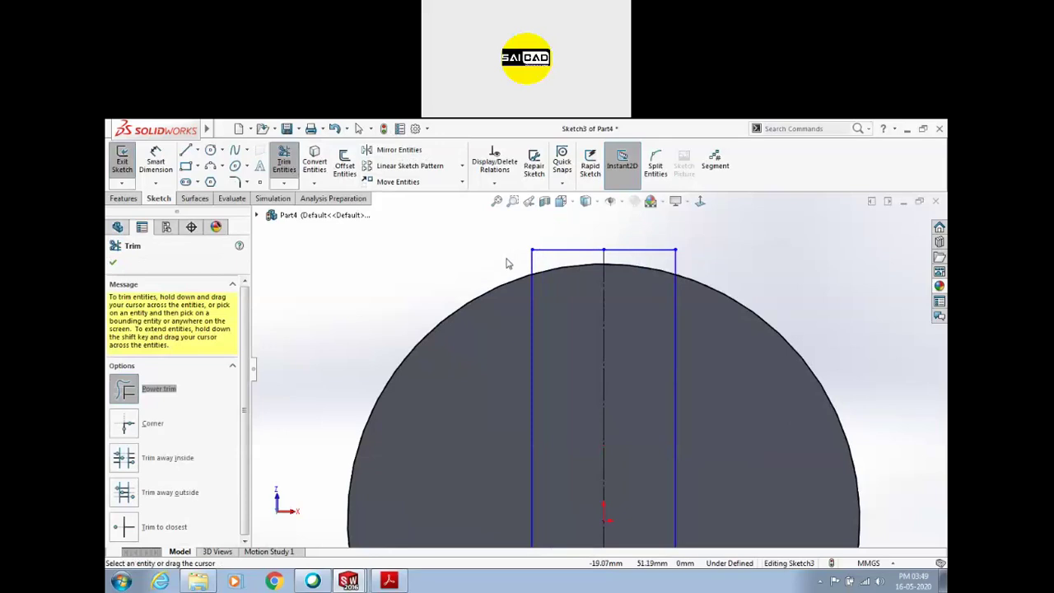
scroll(569, 262, "up", 2)
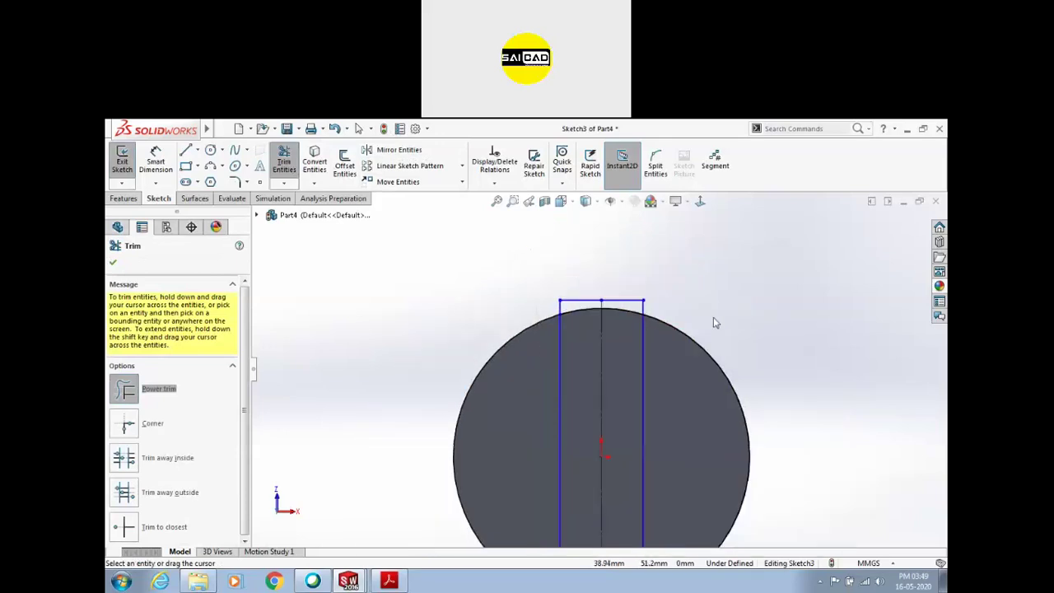
key("Escape")
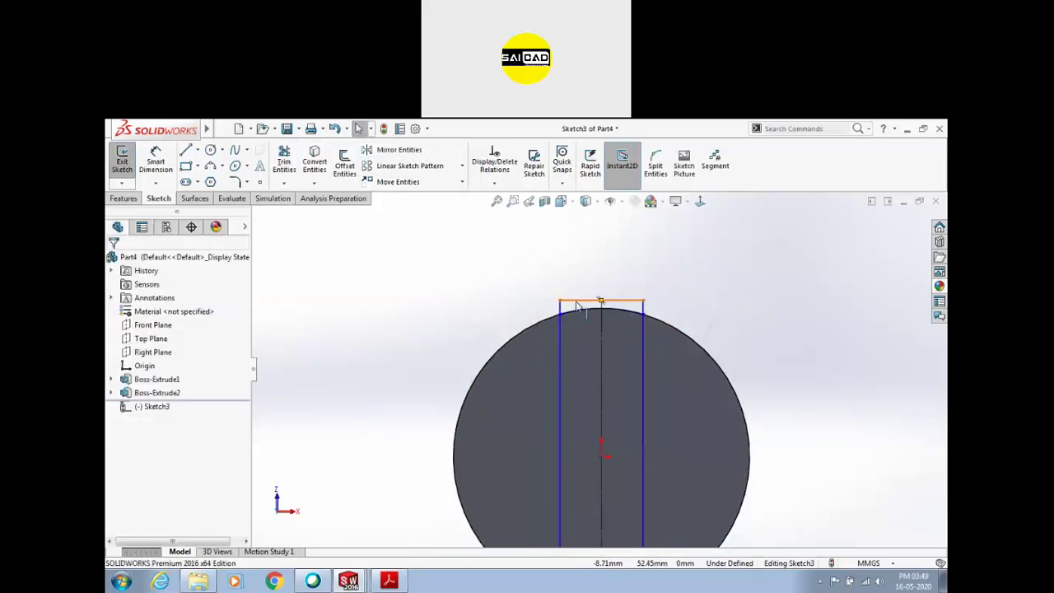
Make the rectangle's top end line construction geometry and pull its corners onto the circle
left_click(584, 302)
left_click(632, 265)
scroll(606, 386, "up", 4)
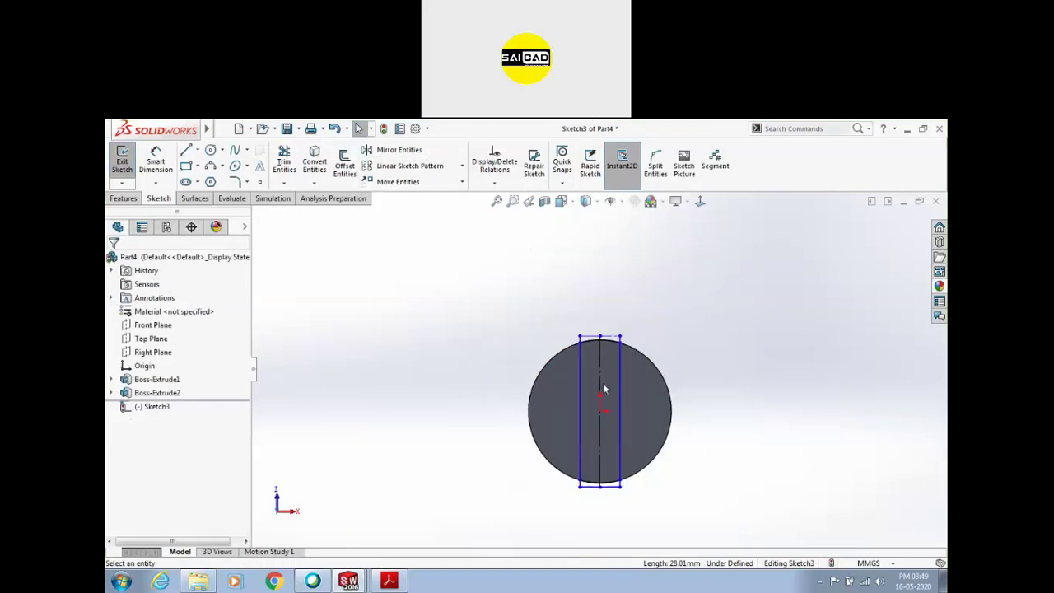
scroll(628, 489, "down", 4)
left_click(593, 466)
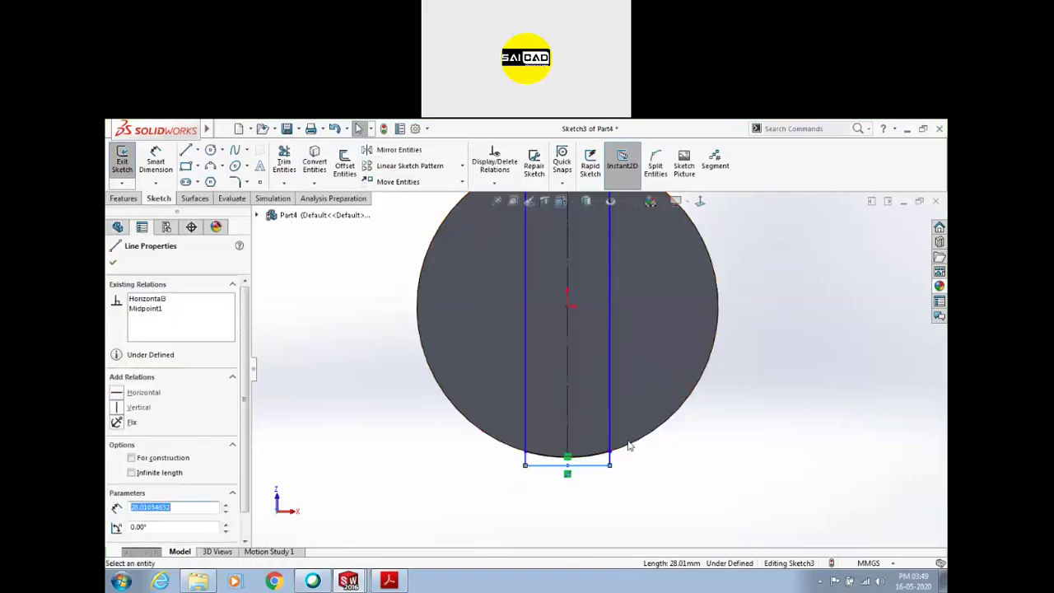
left_click(614, 472)
left_click(610, 465)
left_click_drag(611, 454, 613, 451)
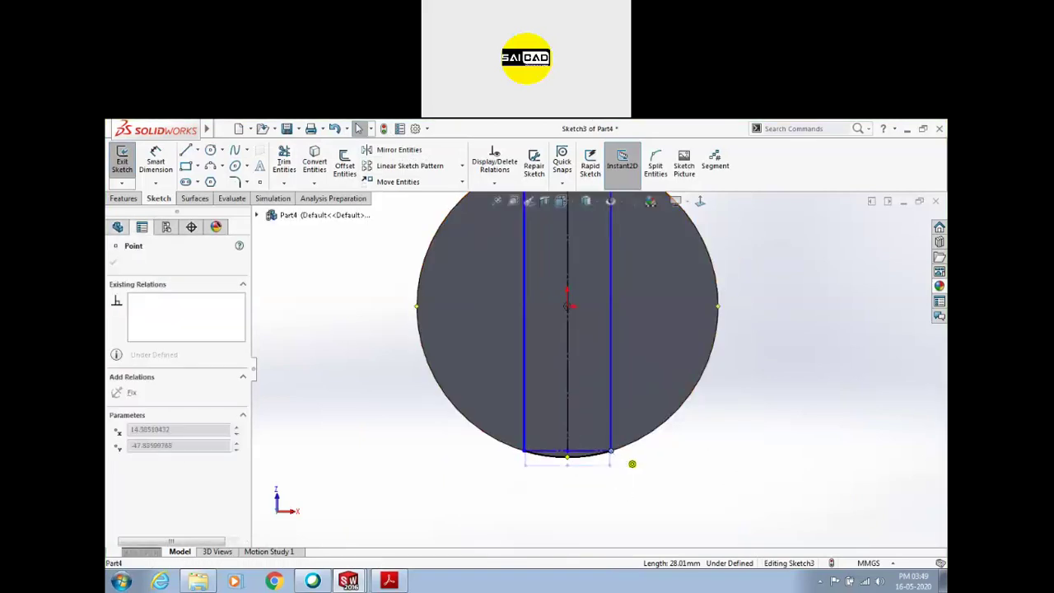
scroll(631, 464, "up", 4)
scroll(616, 272, "down", 4)
left_click_drag(617, 260, 606, 289)
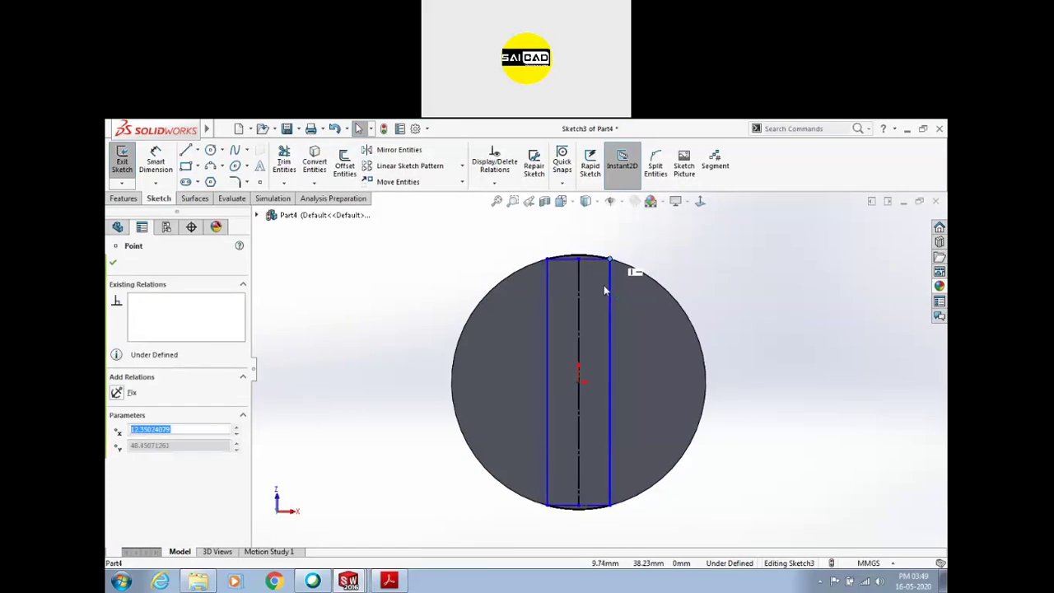
left_click(592, 255)
left_click(592, 249)
Dimension the strip's width as 10 mm
left_click(594, 260)
left_click(597, 252)
type("10")
key("Return")
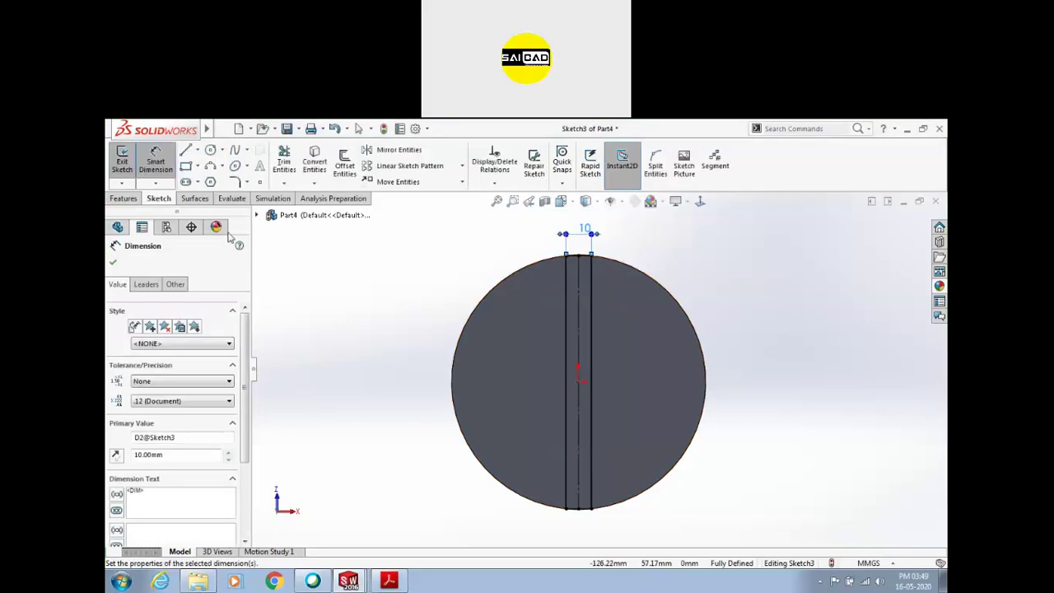
Extrude the bottom strip into a second 10 mm rib and save the part as Part4
left_click(122, 161)
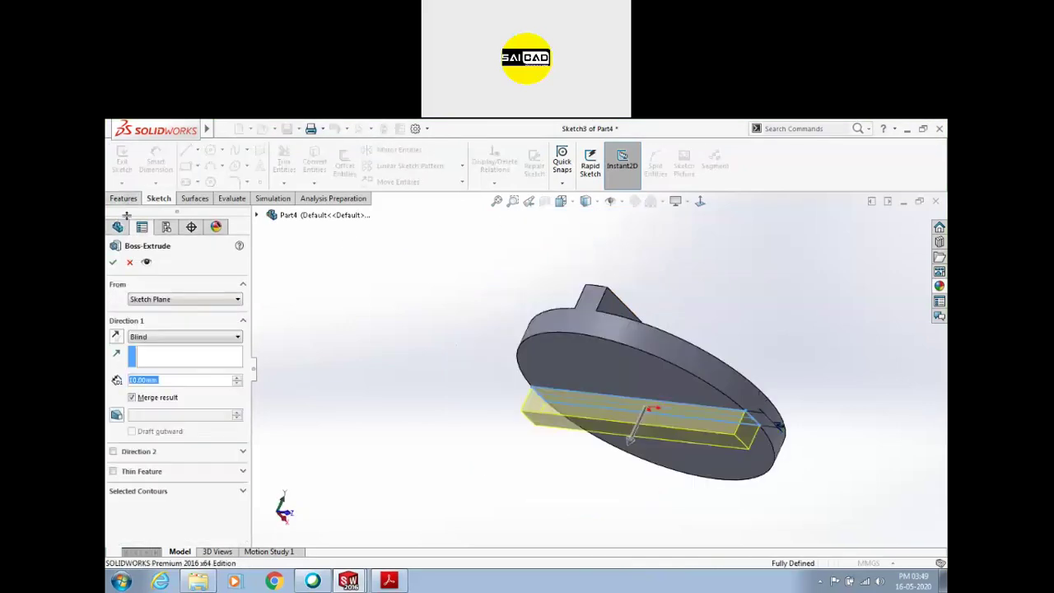
left_click(113, 262)
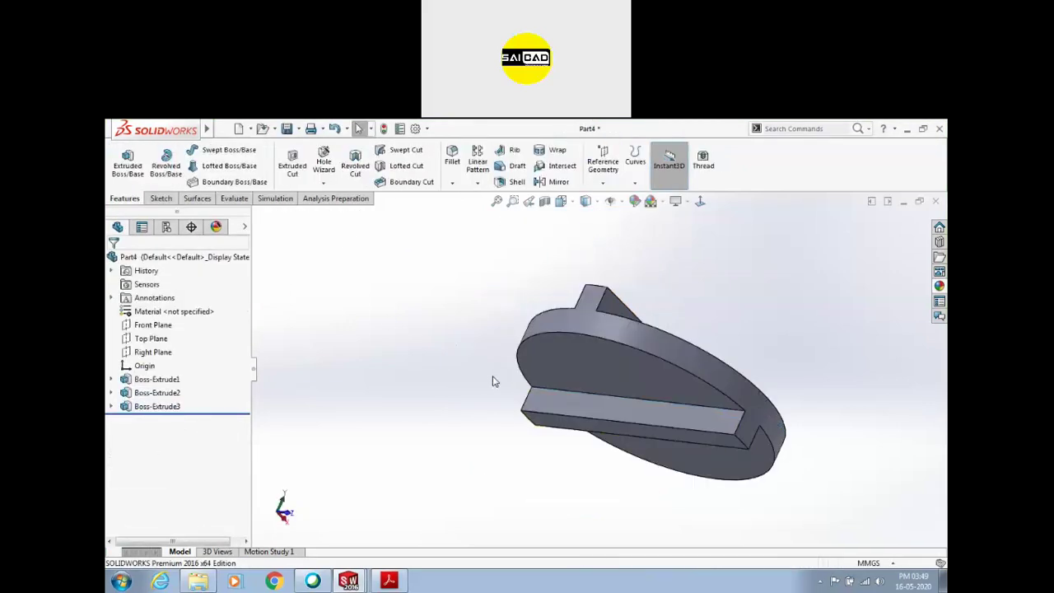
key("ctrl+s")
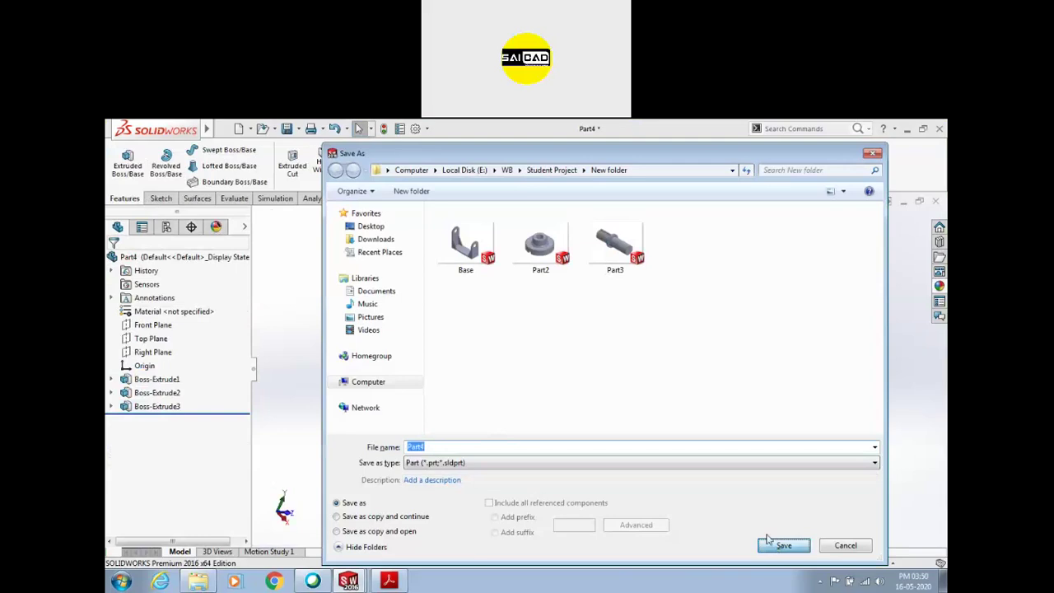
left_click(770, 544)
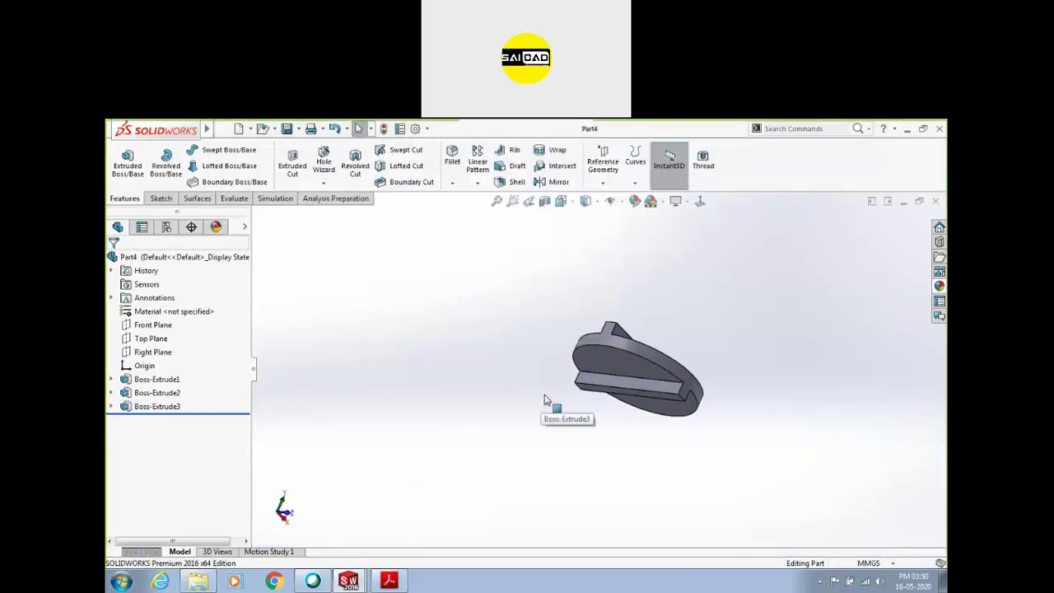
Create and close an empty part, then reopen the New SOLIDWORKS Document dialog
key("ctrl+n")
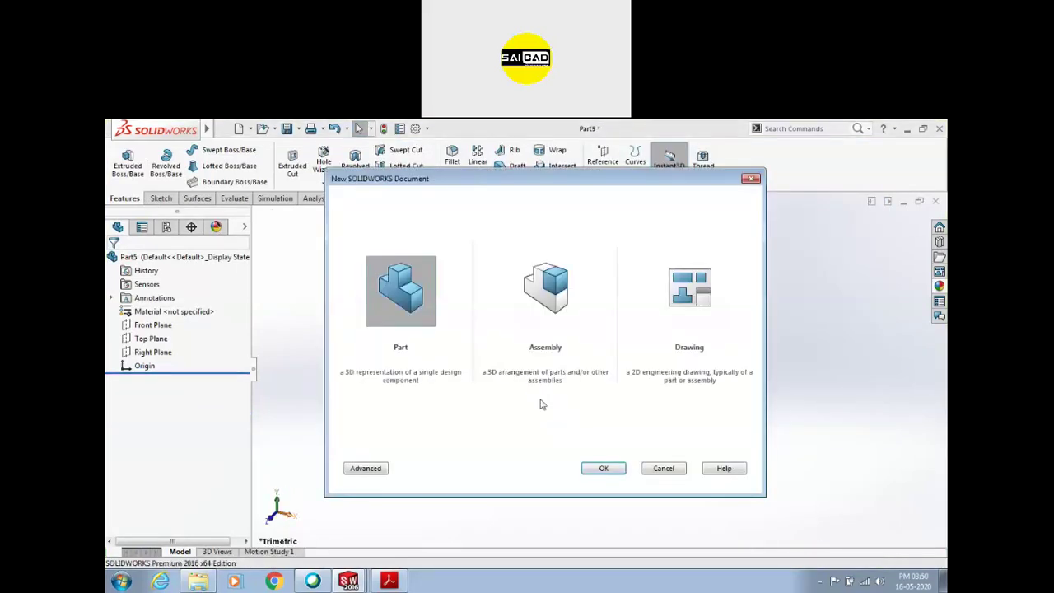
key("Return")
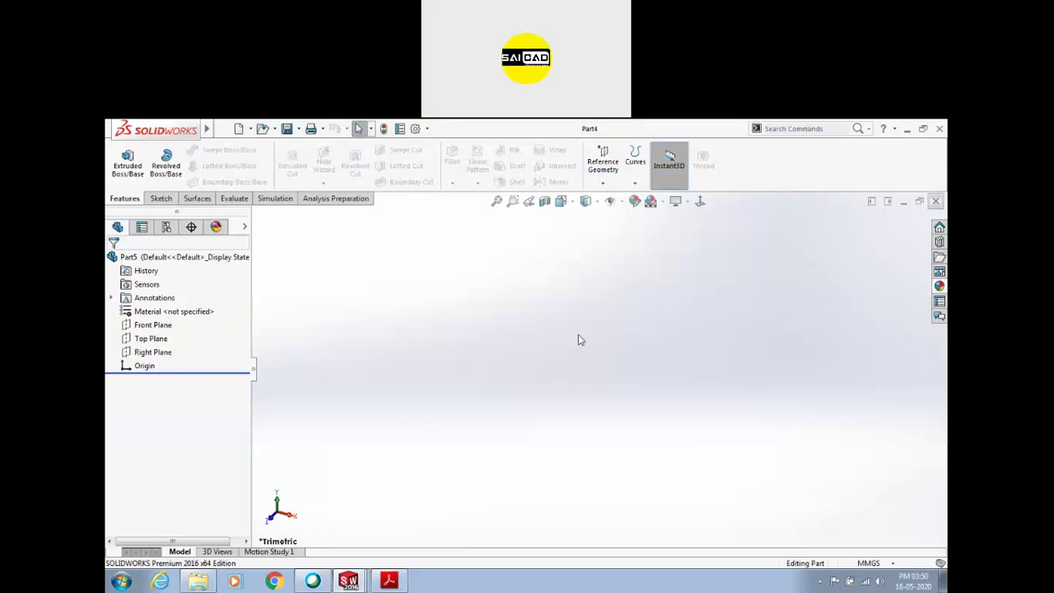
key("ctrl+Tab")
key("ctrl+n")
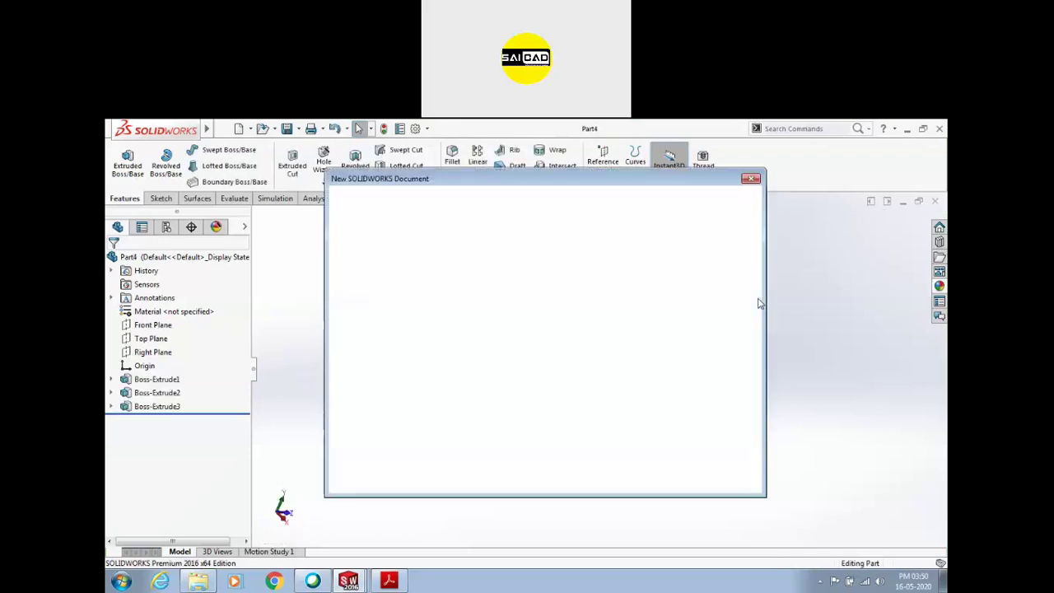
double_click(564, 298)
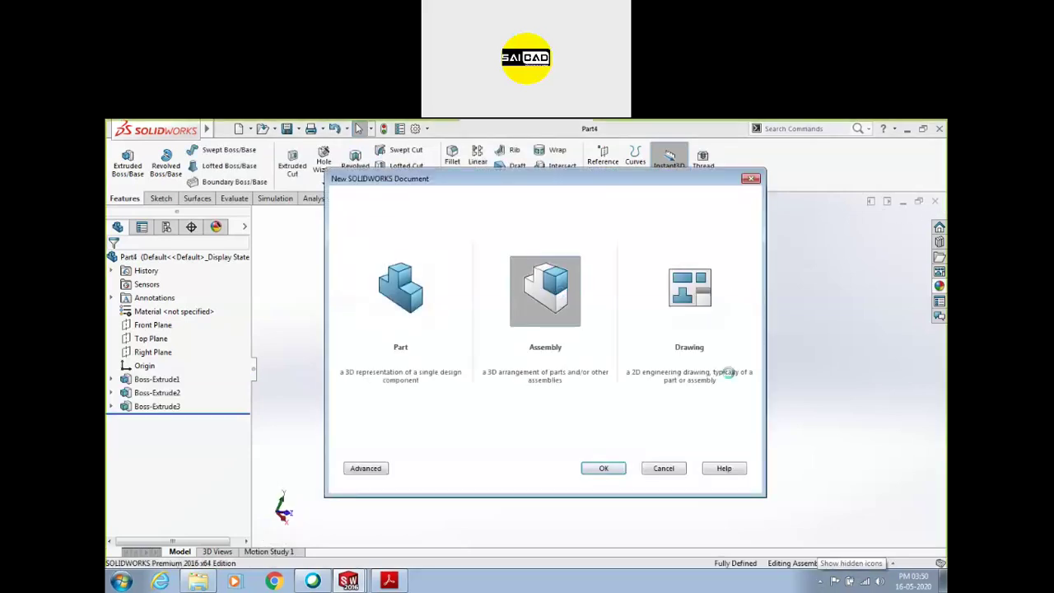
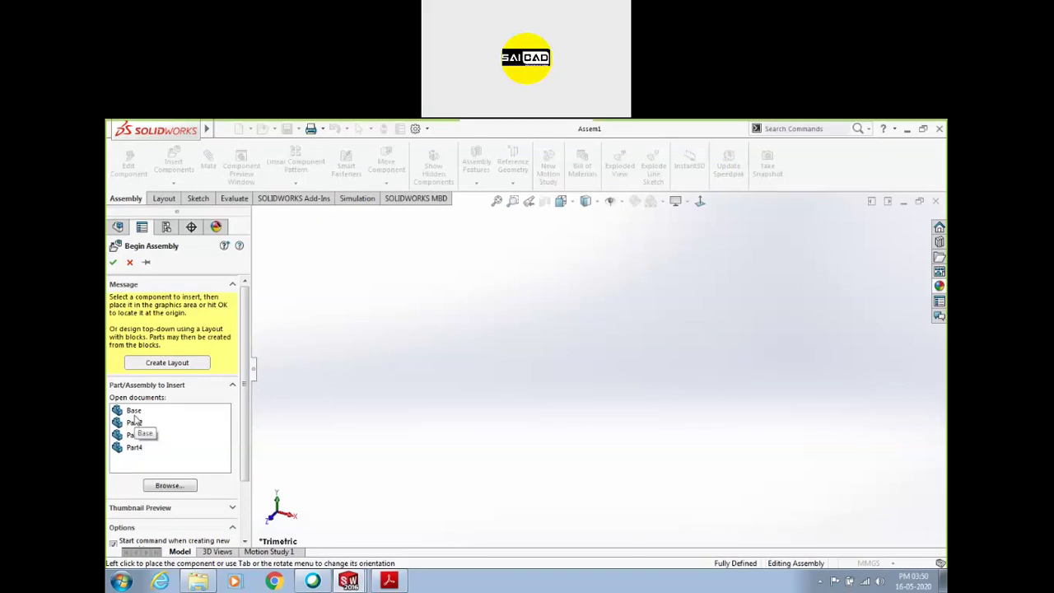
Insert Base, Part2, Part3 and Part4 into Assem1, with Base fixed in place
left_click(132, 412)
left_click(134, 449, "shift")
left_click(640, 363)
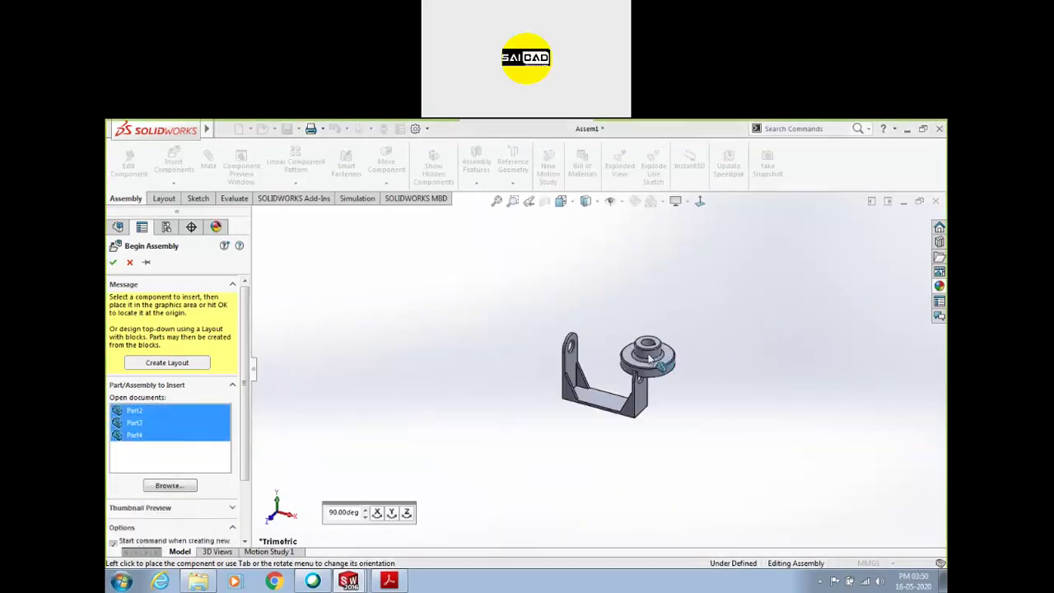
left_click(726, 334)
left_click(662, 295)
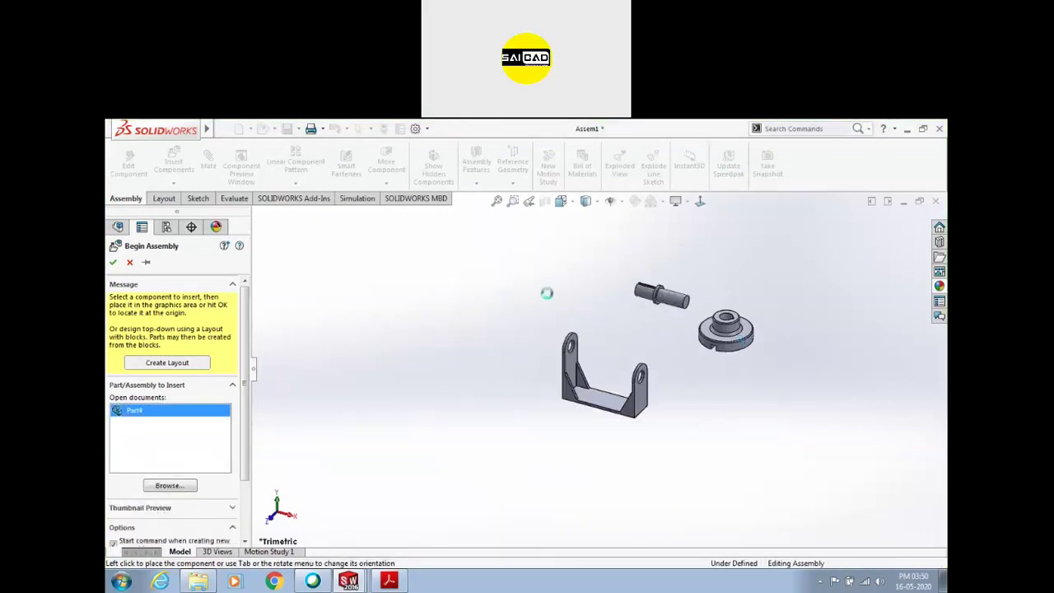
left_click_drag(562, 427, 579, 386)
left_click(559, 362)
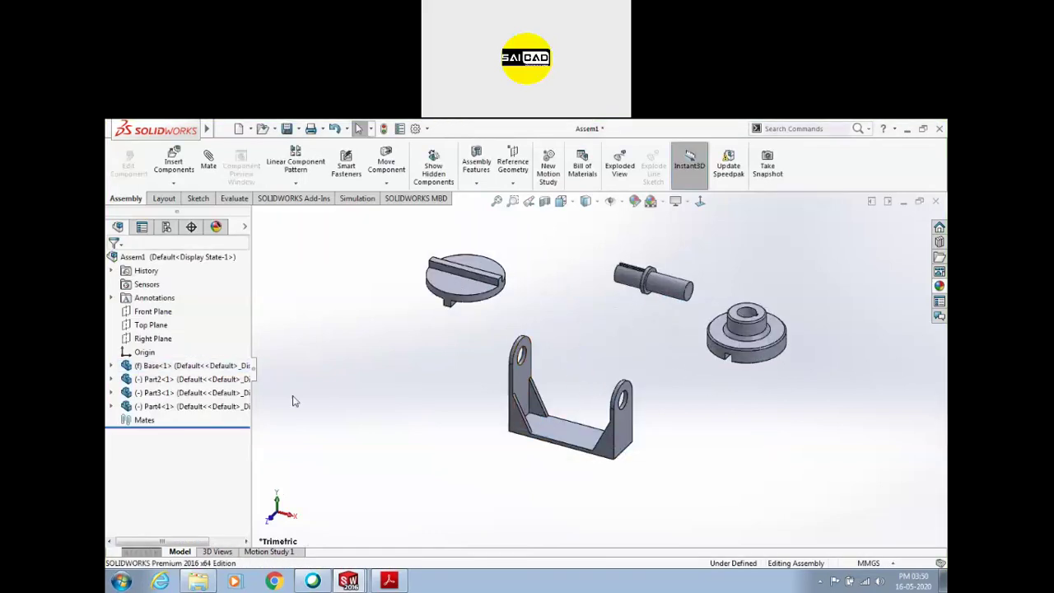
Mate the shaft's cylindrical face concentric with the bracket's right-hand hole
left_click(147, 378)
left_click(143, 366)
left_click(480, 378)
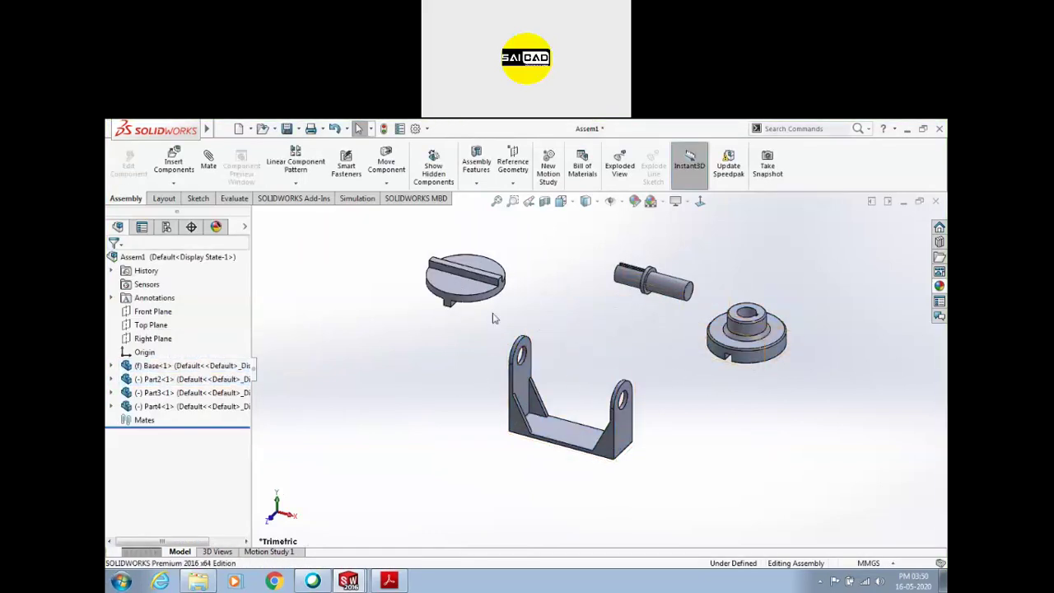
scroll(644, 284, "down", 2)
left_click(651, 289)
scroll(610, 426, "down", 3)
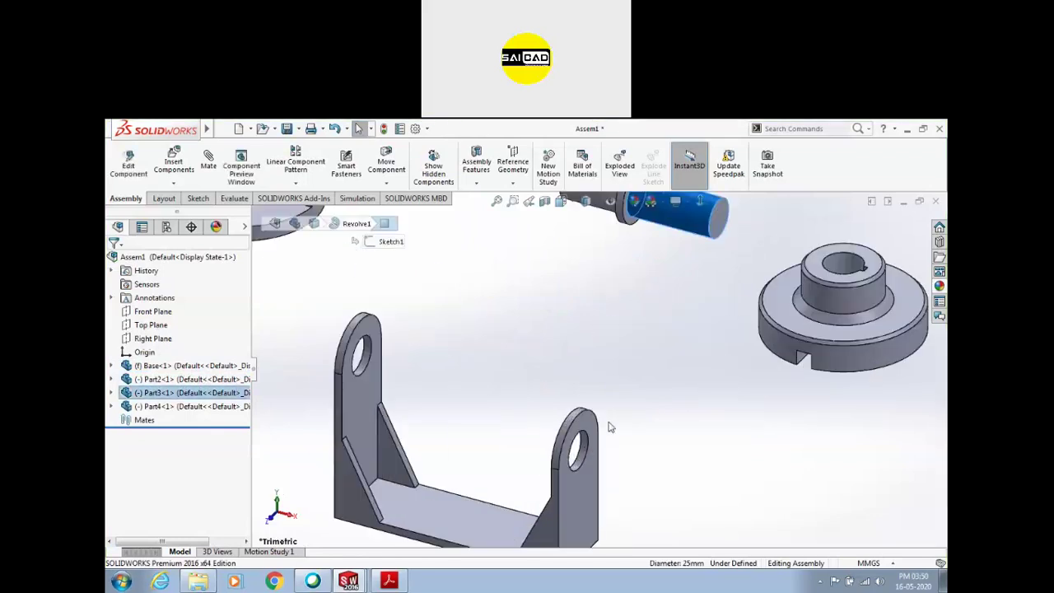
left_click(579, 451, "ctrl")
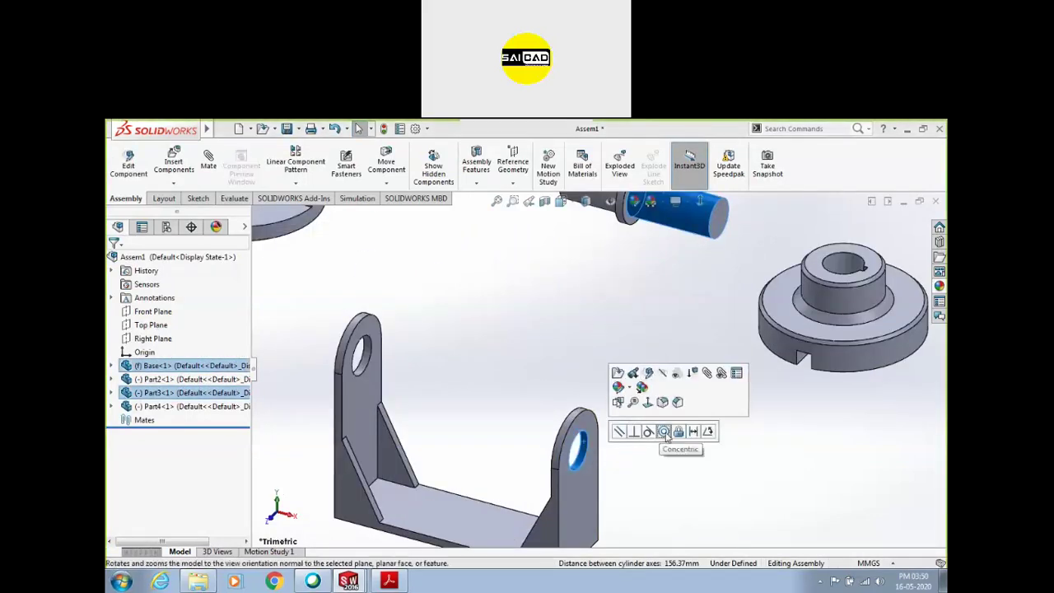
left_click(641, 402)
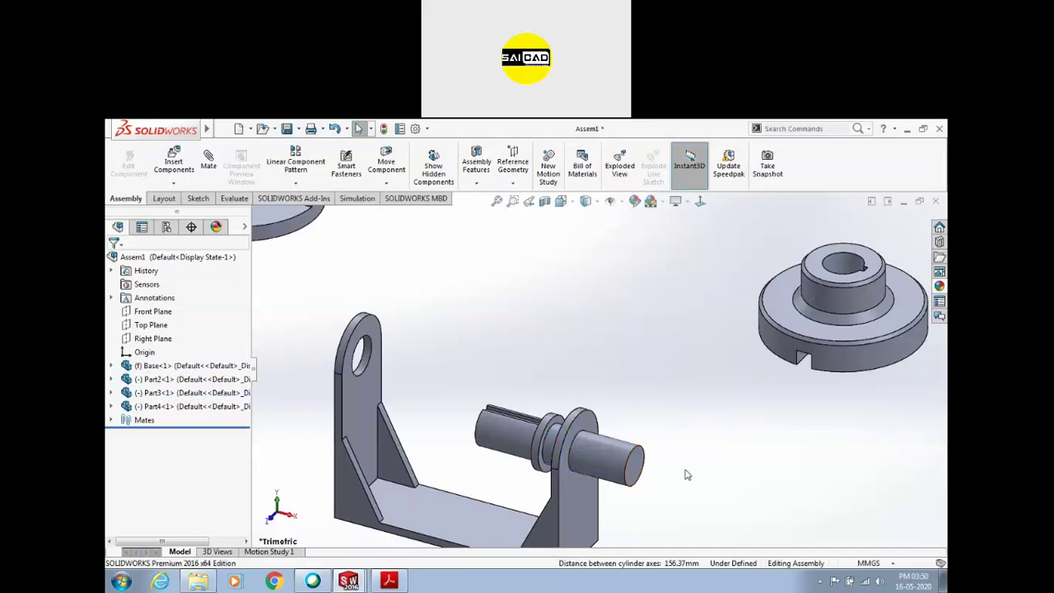
left_click_drag(606, 482, 642, 479)
Slide the shaft further right through the hole into its final position
scroll(584, 445, "down", 5)
left_click(564, 377)
middle_click_drag(564, 377, 607, 363)
left_click(607, 363)
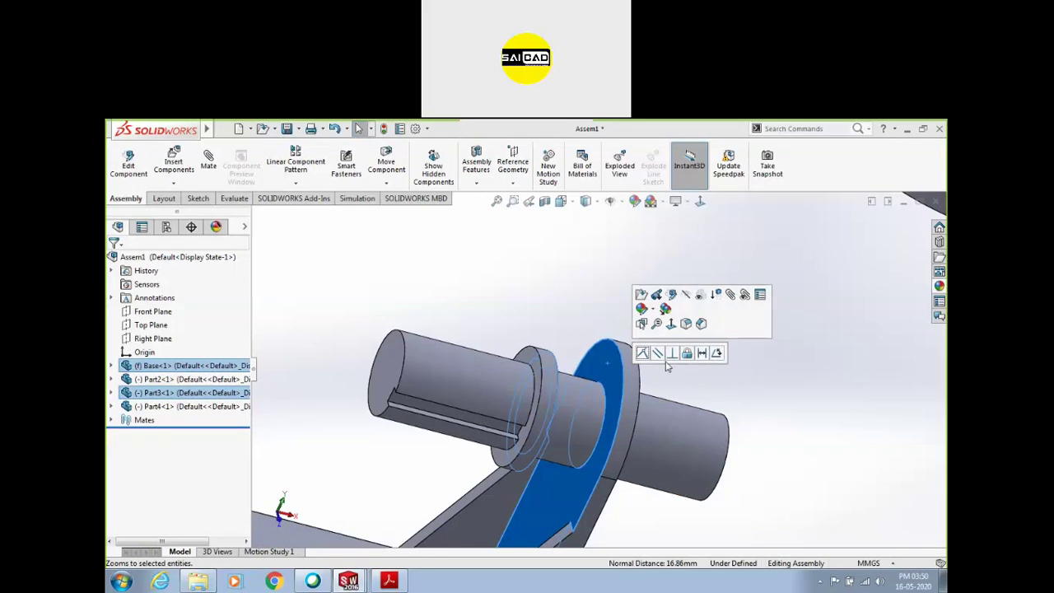
left_click(717, 382)
scroll(626, 364, "up", 6)
left_click_drag(628, 393, 683, 438)
key("Escape")
scroll(539, 332, "down", 3)
Ctrl-drag a copy of the shaft and make it concentric with the bracket's left hole
scroll(568, 334, "up", 4)
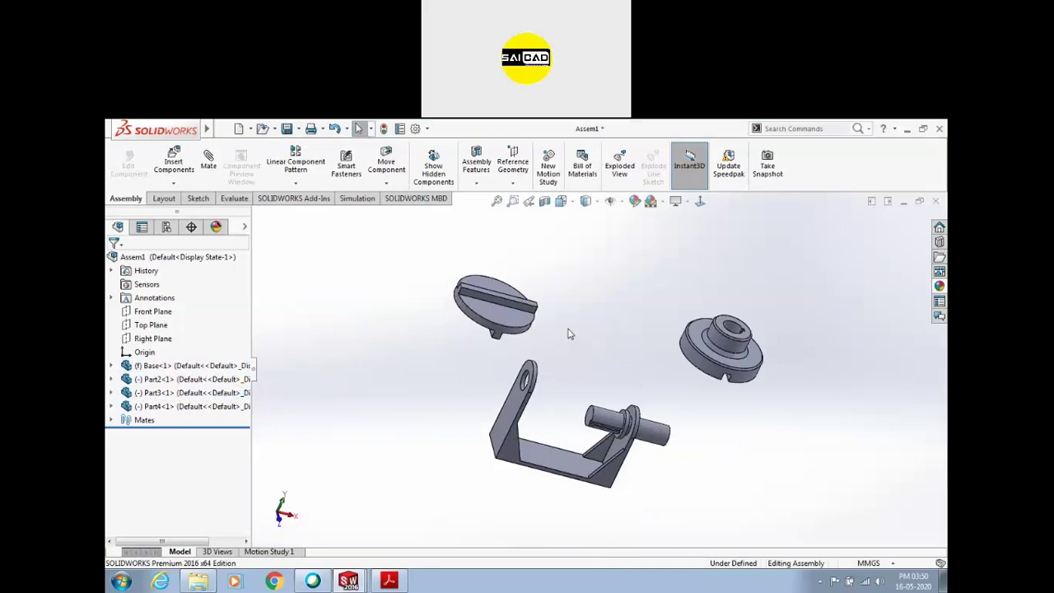
scroll(601, 376, "down", 2)
left_click_drag(599, 434, 394, 372)
scroll(494, 395, "down", 3)
left_click(531, 388)
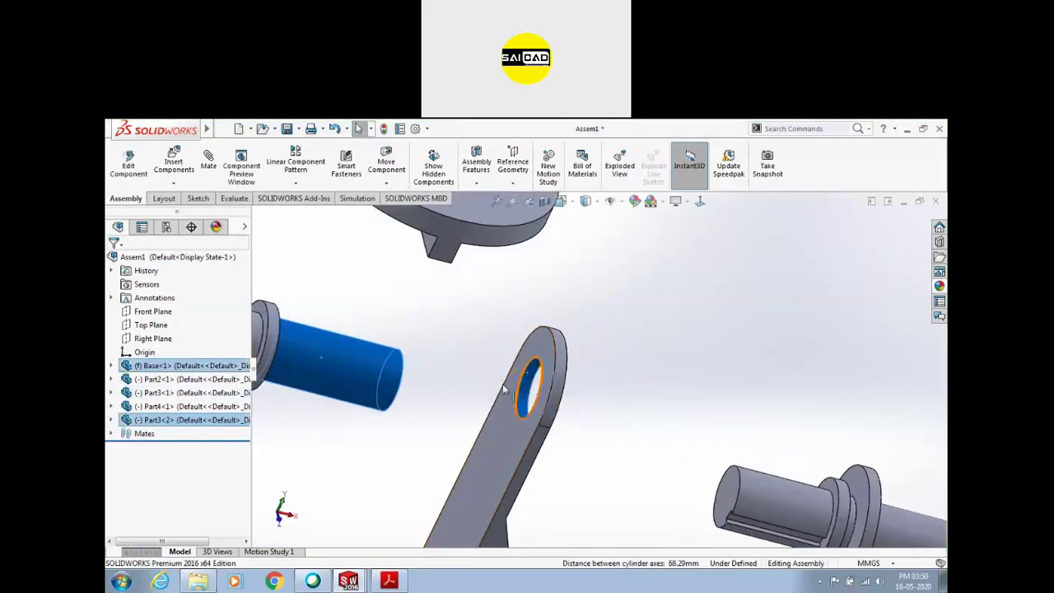
left_click(607, 362)
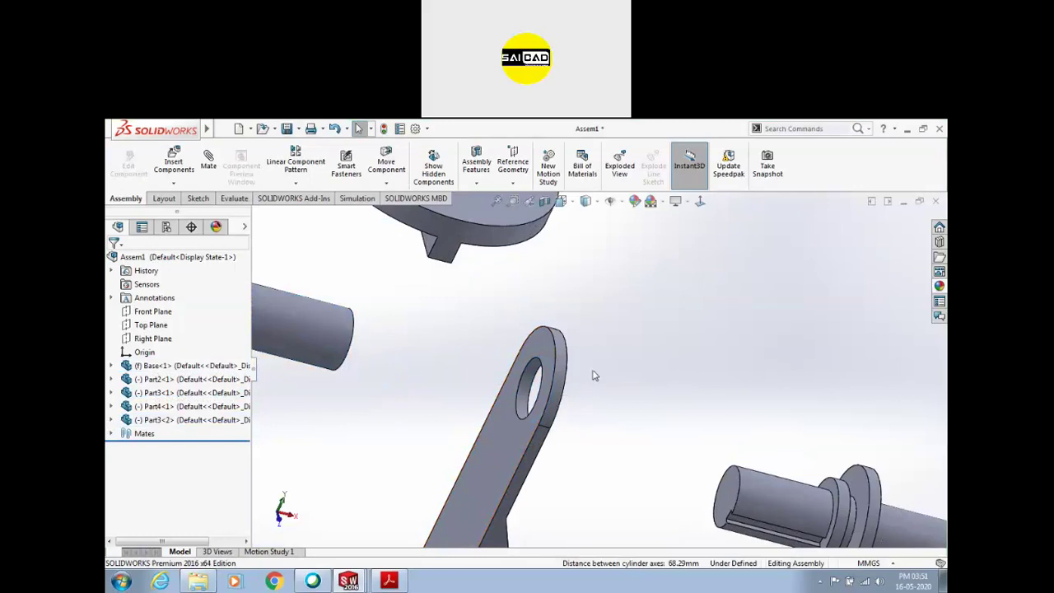
Edit Concentric2 to flip the mate alignment so the copied shaft points outward
scroll(370, 386, "up", 3)
left_click(416, 329)
left_click(112, 433)
left_click(178, 460)
left_click(152, 429)
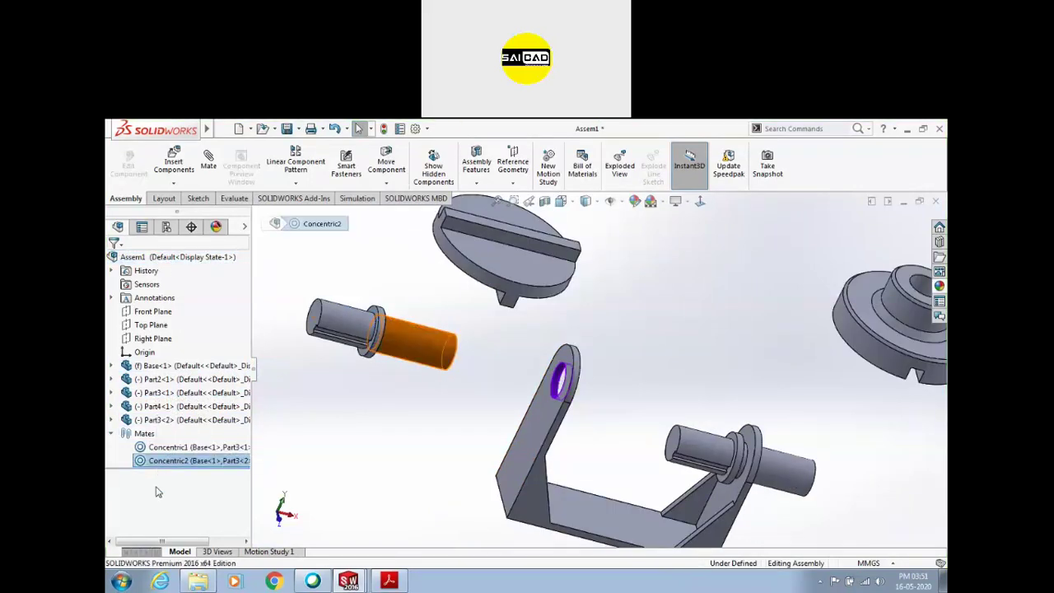
scroll(194, 468, "down", 3)
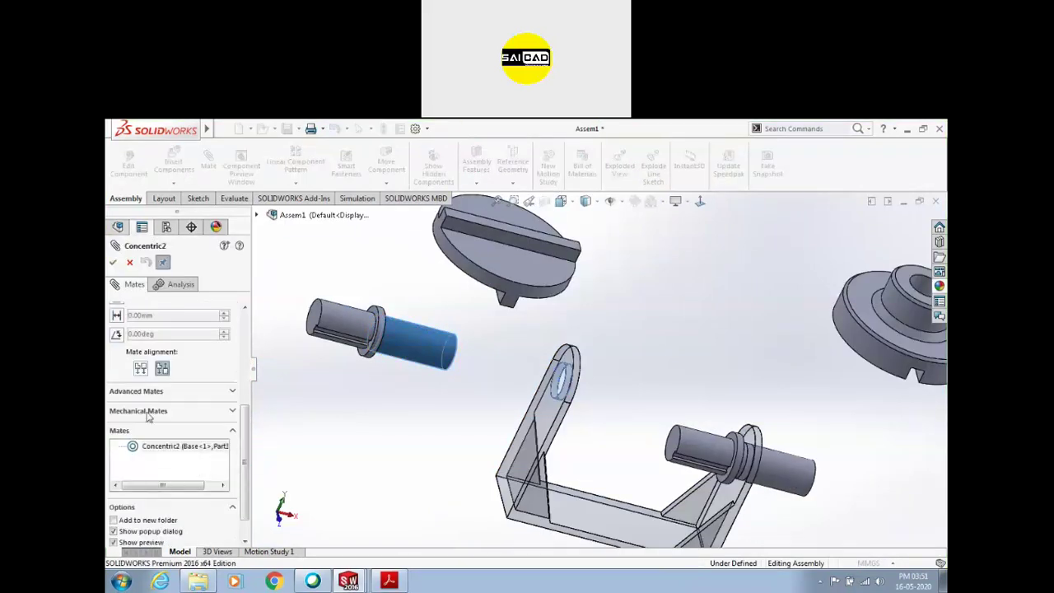
left_click(139, 369)
left_click(113, 262)
mouse_move(621, 381)
left_mouse_down()
mouse_move(560, 368)
mouse_move(623, 399)
left_mouse_up()
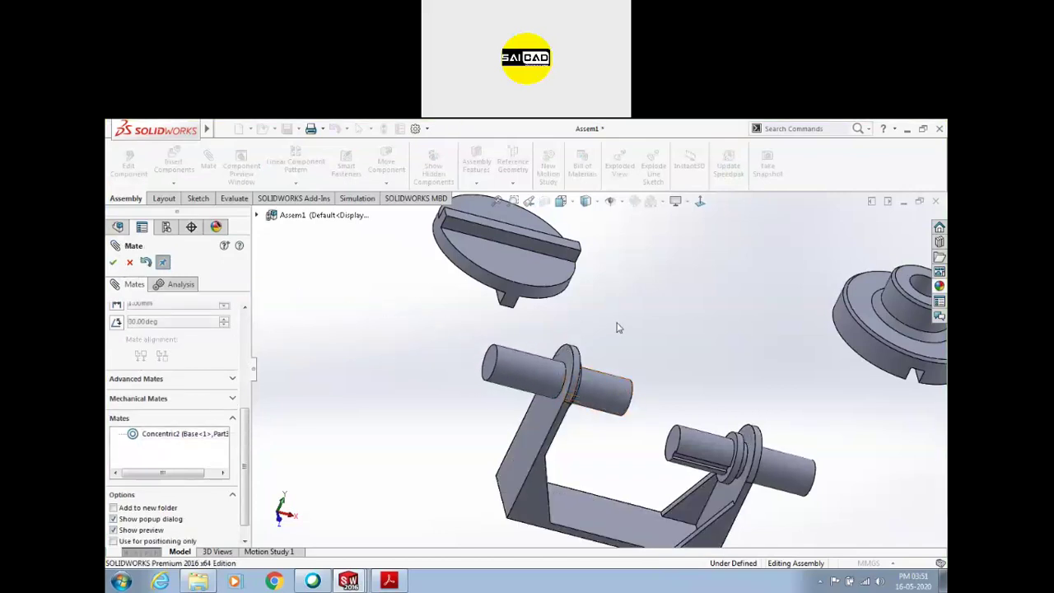
Mate the flange's bore face coincident with the second shaft's face (Coincident1)
scroll(823, 367, "down", 1)
scroll(741, 367, "up", 1)
middle_click_drag(696, 342, 713, 387)
scroll(894, 244, "down", 3)
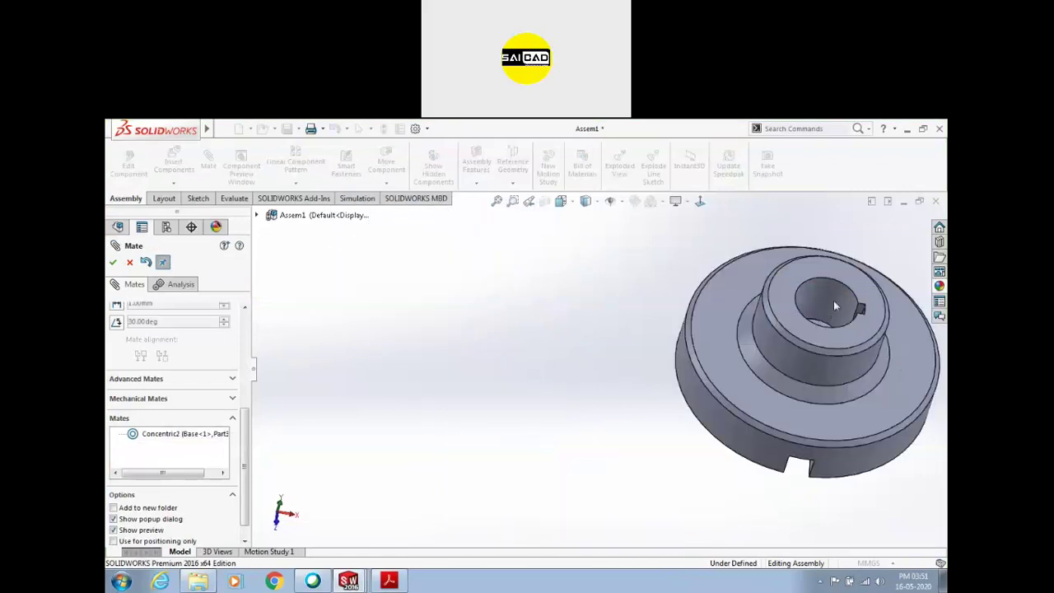
scroll(825, 311, "down", 2)
left_click(805, 336)
scroll(611, 394, "up", 3)
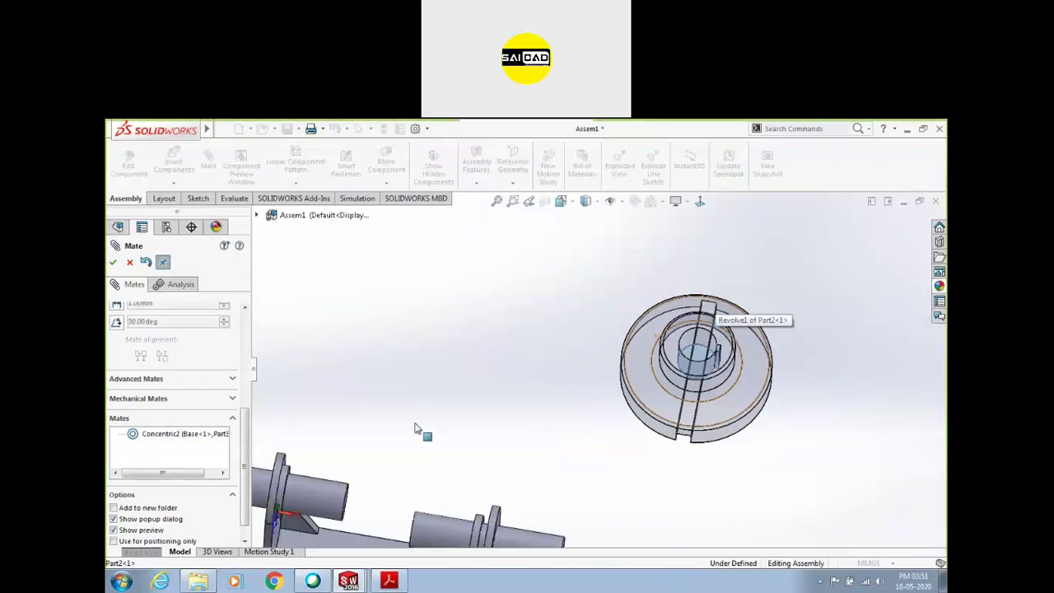
middle_click_drag(416, 428, 375, 478)
left_click(352, 499)
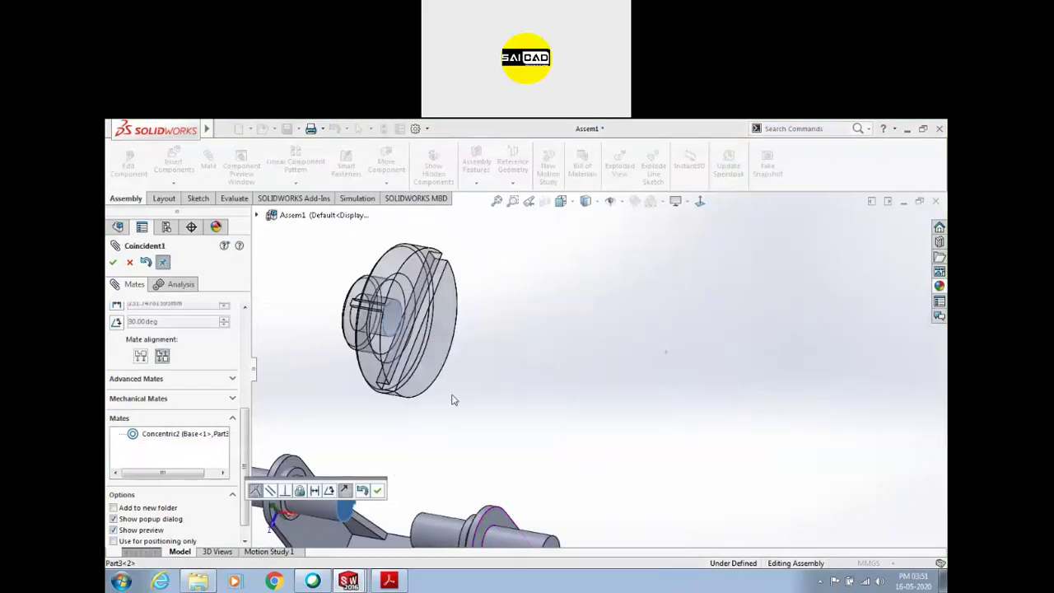
left_click(378, 491)
Align the flange's keyway face with the matching shaft face as Coincident2
scroll(401, 356, "down", 3)
left_click_drag(486, 311, 545, 441)
scroll(438, 394, "up", 2)
middle_click_drag(451, 408, 501, 459)
scroll(529, 426, "down", 5)
middle_click_drag(650, 306, 689, 263)
left_click(716, 261)
scroll(620, 351, "up", 5)
middle_click_drag(619, 349, 545, 362)
scroll(593, 517, "down", 5)
middle_click_drag(589, 515, 563, 502)
left_click(564, 495)
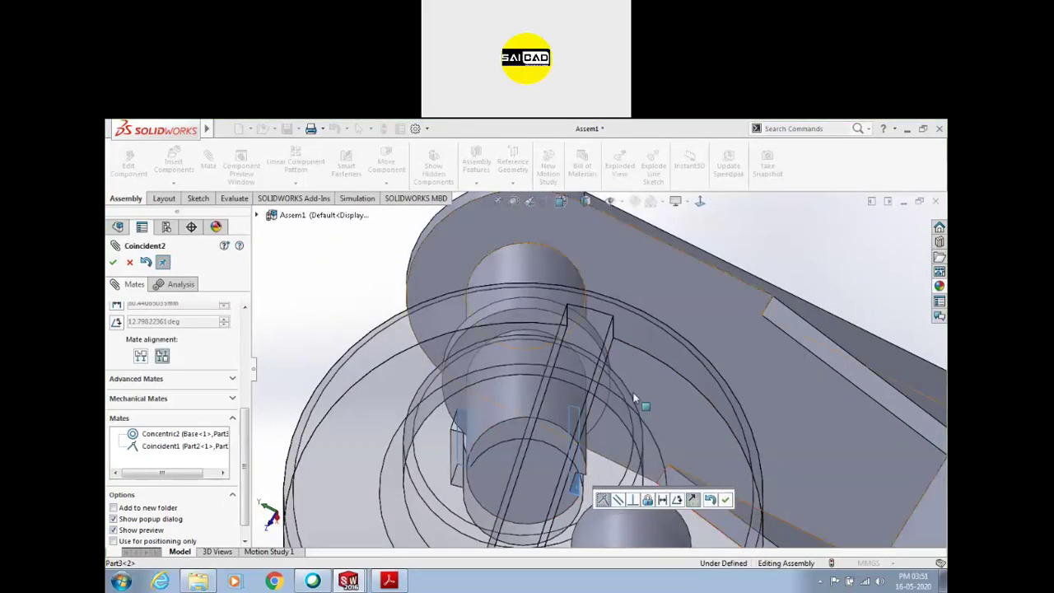
scroll(565, 462, "up", 2)
middle_click_drag(565, 463, 565, 393)
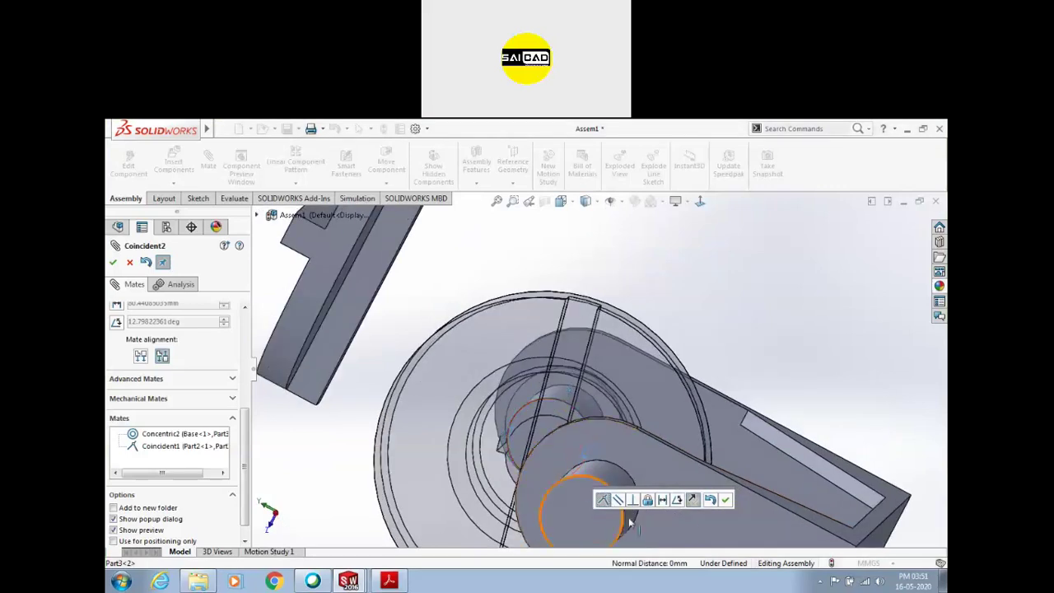
middle_click_drag(630, 523, 650, 369)
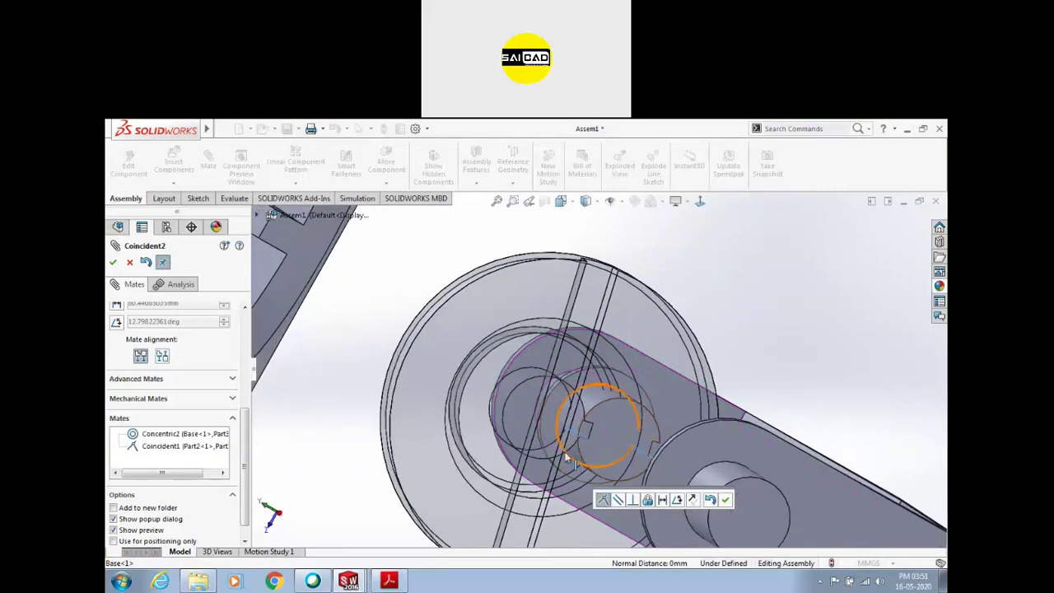
left_click(725, 500)
Make the flange hub's bore concentric with the shaft (Concentric3) and spin it to check
middle_click_drag(610, 425, 461, 443)
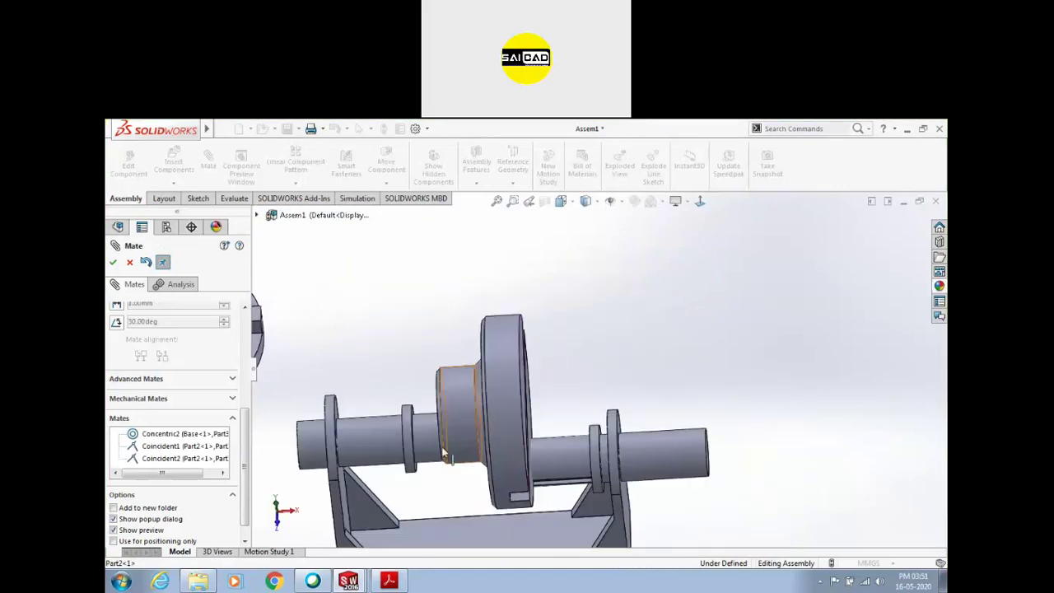
left_click(382, 440)
left_click(456, 399)
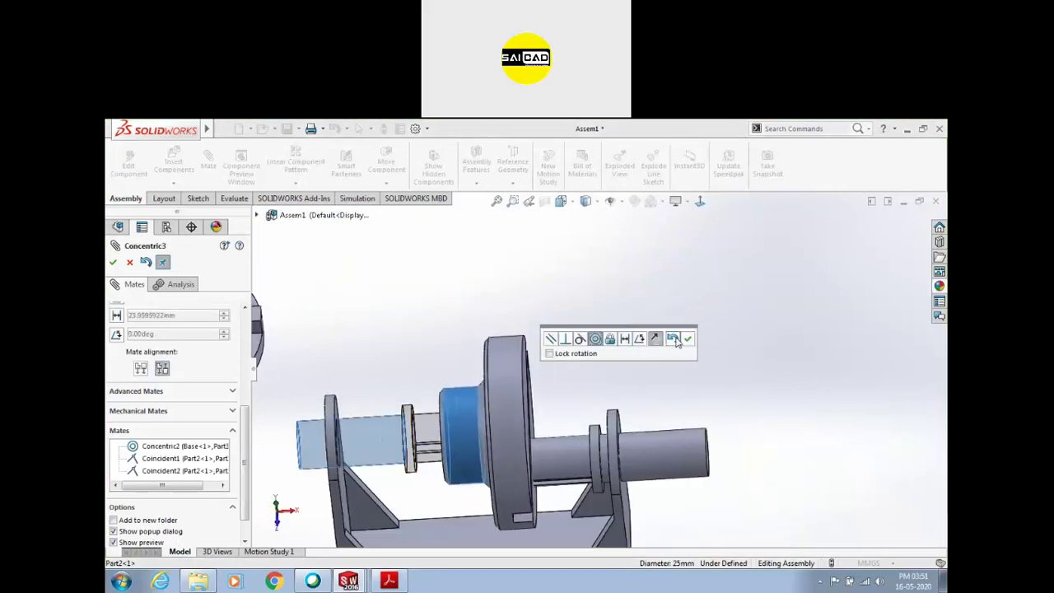
left_click(689, 341)
left_click_drag(481, 452, 493, 328)
middle_click_drag(450, 423, 441, 477)
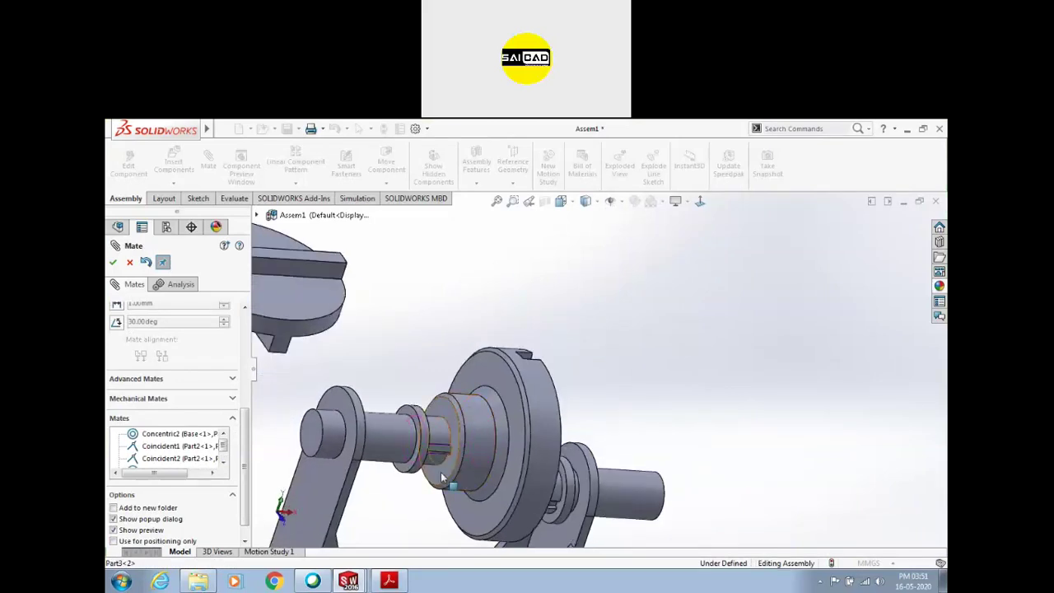
scroll(441, 478, "down", 10)
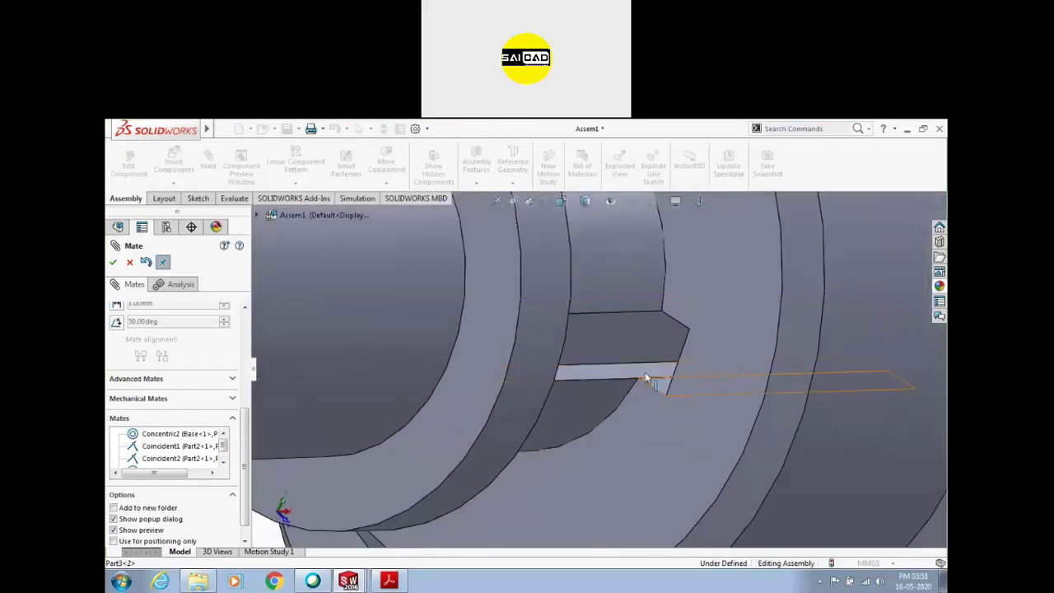
scroll(655, 383, "up", 10)
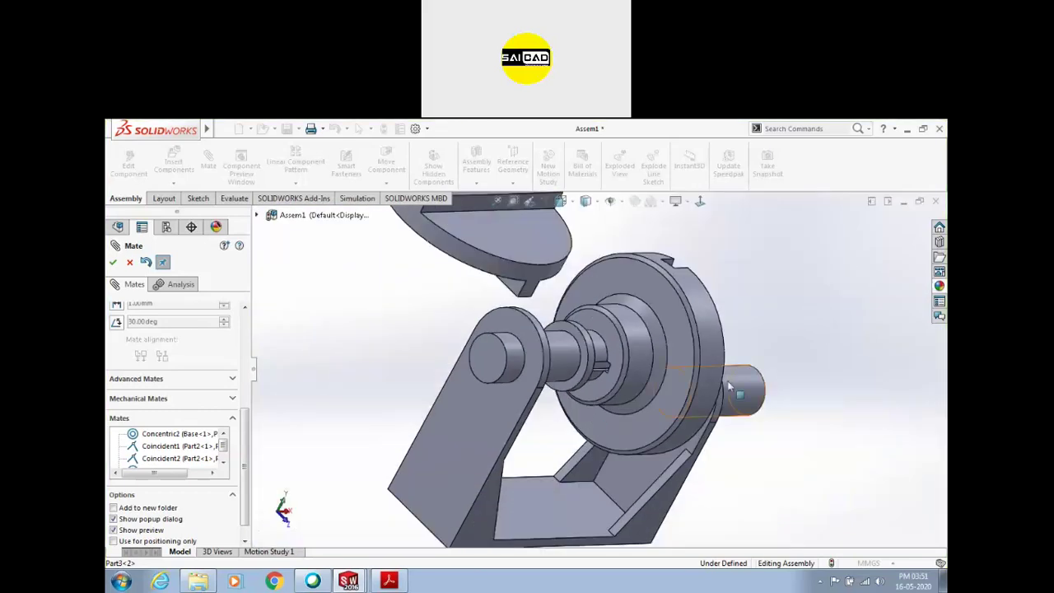
Slide the flange and shaft along the axis to test the mates, then close the mate panel
middle_click_drag(729, 387, 877, 314)
left_click_drag(721, 374, 650, 386)
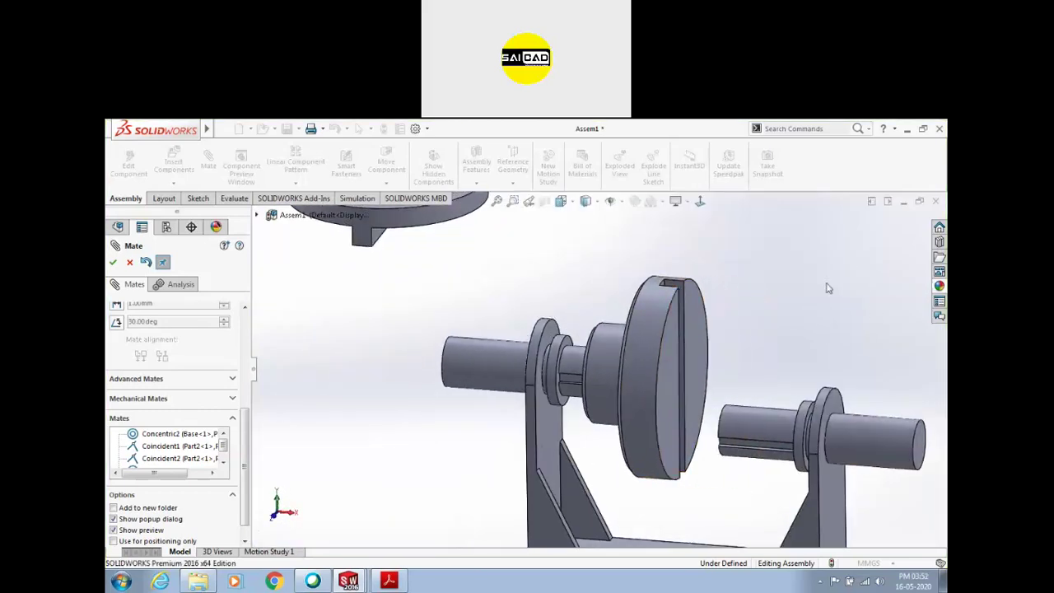
scroll(638, 383, "up", 5)
middle_click_drag(653, 351, 790, 310)
mouse_move(792, 309)
left_mouse_down()
mouse_move(662, 346)
mouse_move(795, 307)
left_mouse_up()
key("Escape")
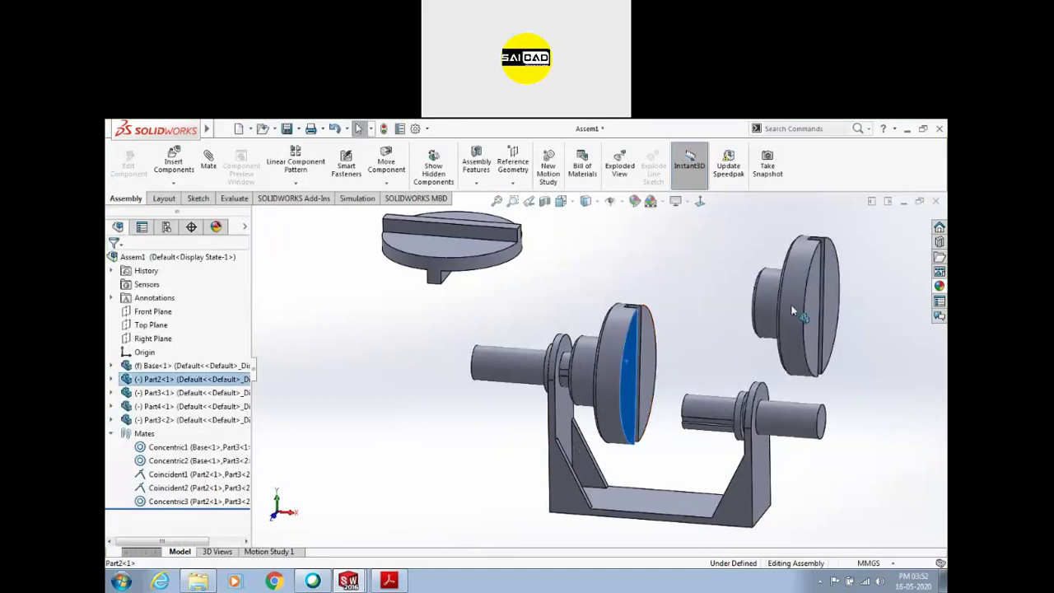
Place a copy of the flange, Part2<2>, near the first shaft
left_click(727, 360)
middle_click_drag(728, 360, 753, 390)
left_click_drag(788, 303, 787, 318)
scroll(774, 365, "down", 3)
left_click(689, 360)
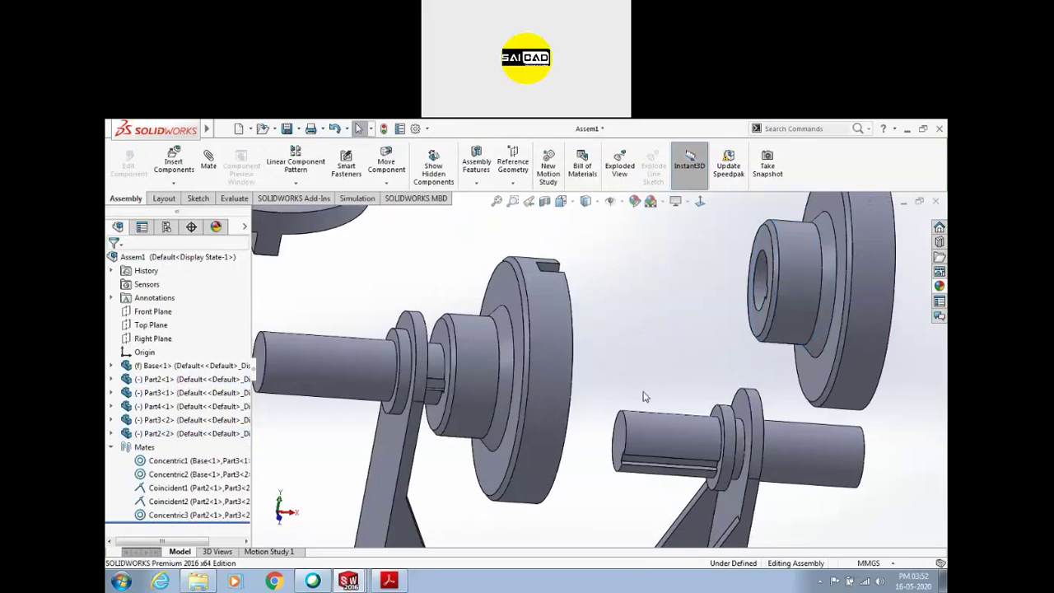
Mate the copied flange's bore face coincident with the right shaft's end (Coincident3)
left_click(626, 441)
middle_click_drag(626, 440, 651, 257)
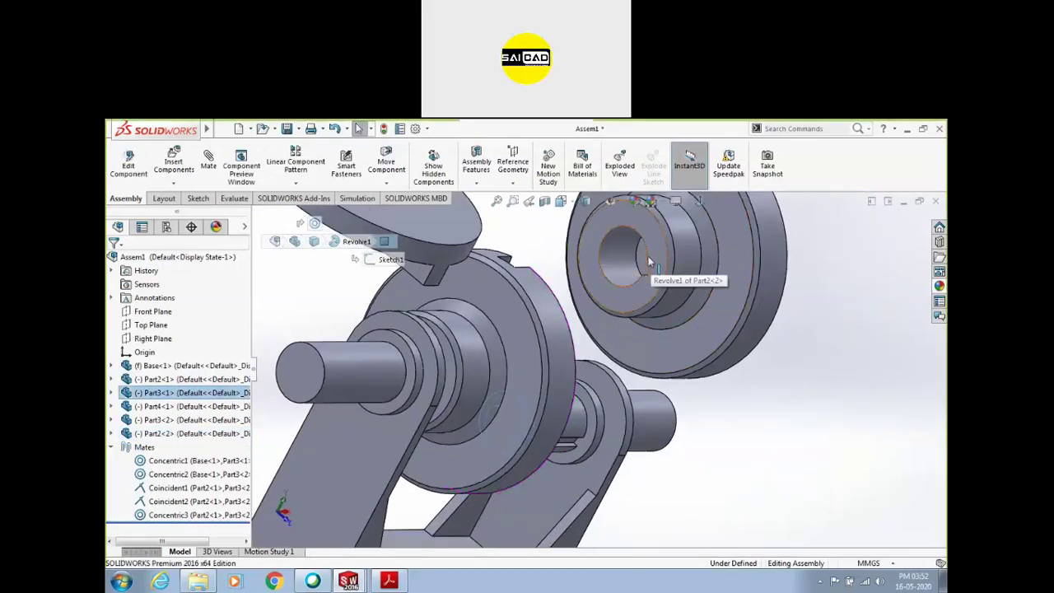
left_click(641, 263, "ctrl")
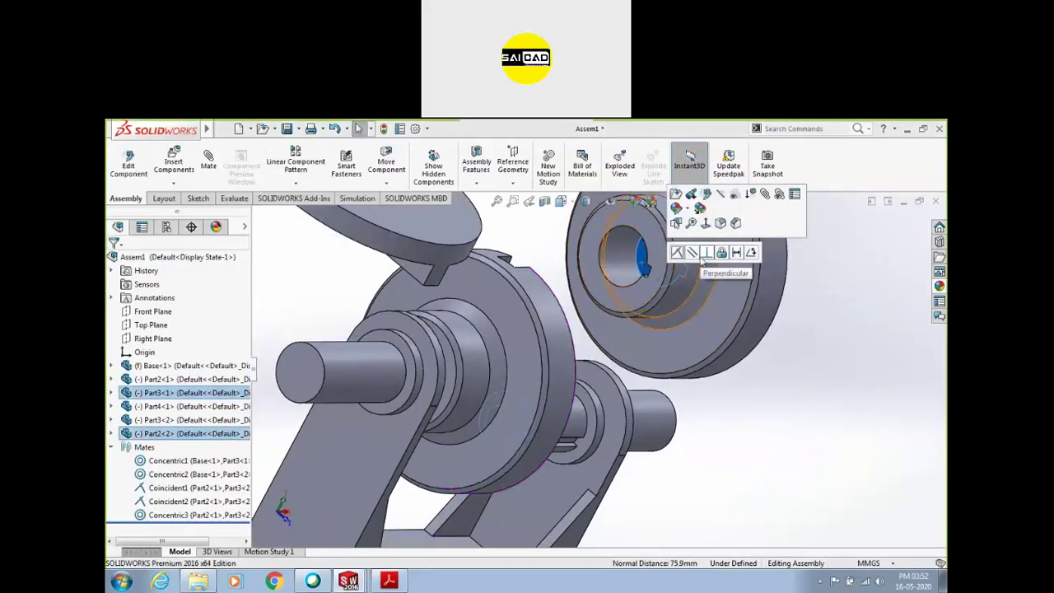
left_click(706, 252)
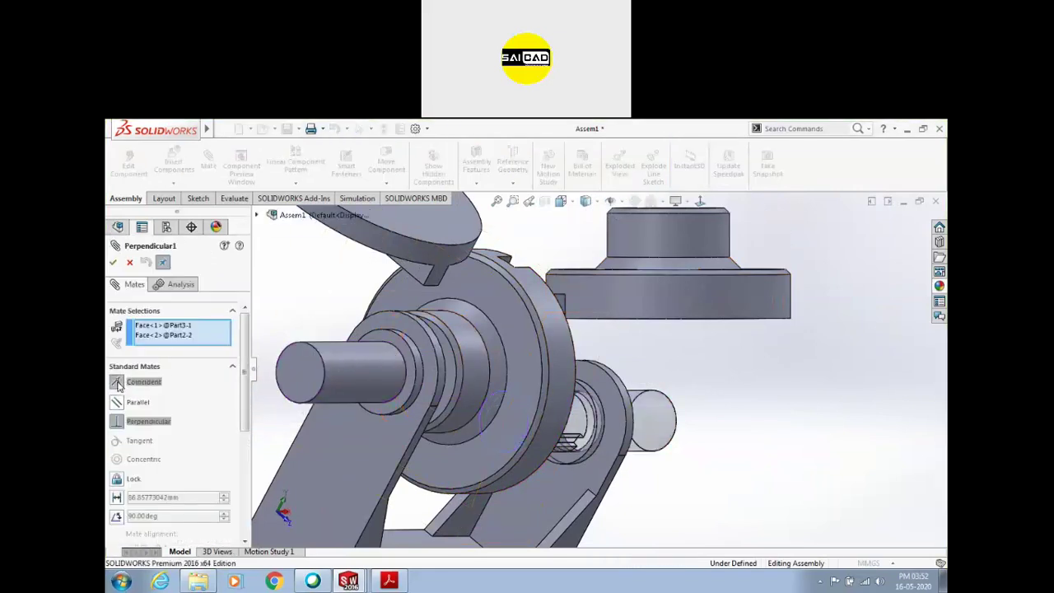
left_click(117, 384)
left_click(112, 262)
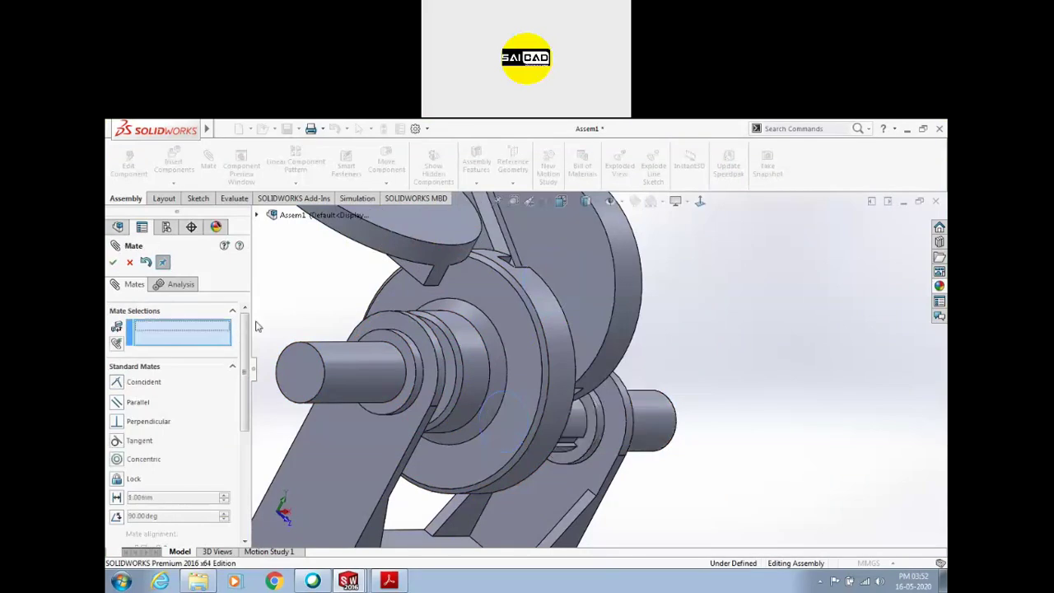
Make the shaft's keyway face coincident with the hub's keyway face
key("f")
middle_click_drag(717, 371, 566, 445)
scroll(617, 387, "down", 5)
scroll(567, 446, "down", 3)
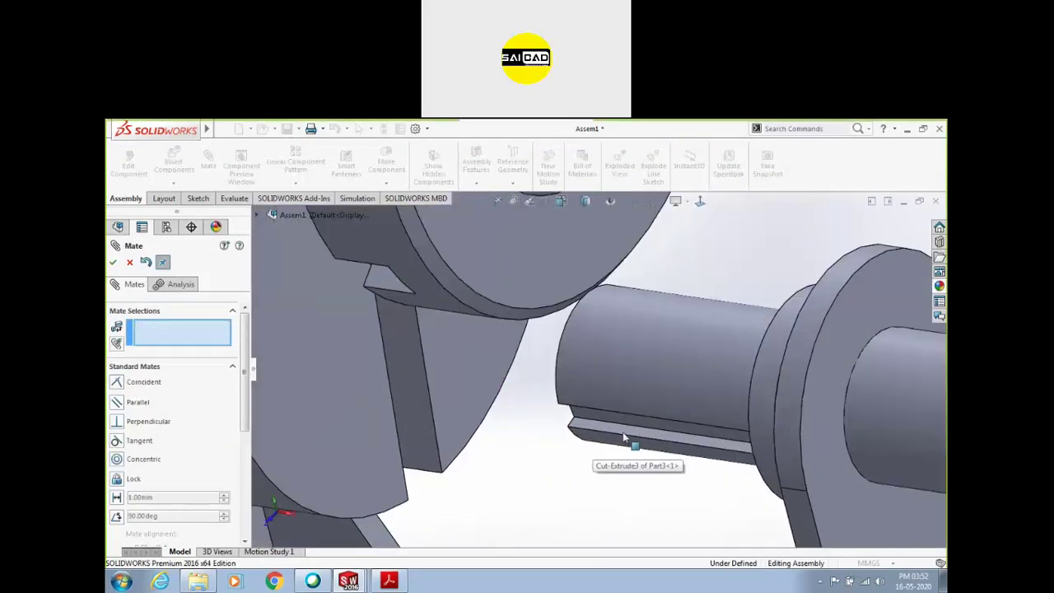
left_click(631, 440)
middle_click_drag(631, 440, 649, 354)
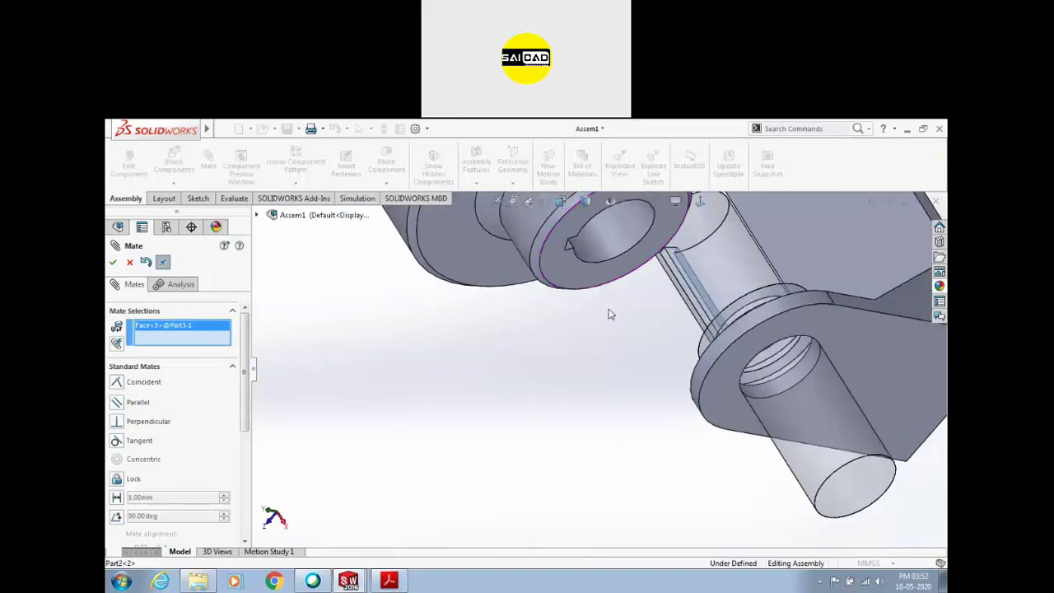
scroll(568, 271, "down", 4)
left_click(570, 330)
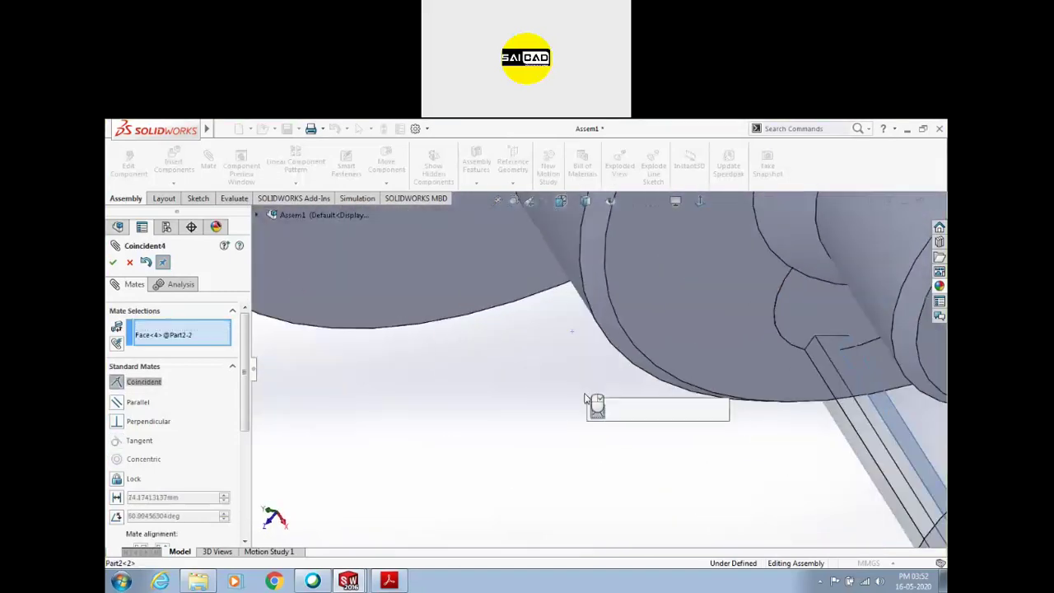
scroll(506, 409, "up", 5)
middle_click_drag(515, 459, 648, 379)
scroll(676, 373, "down", 5)
left_click(721, 412)
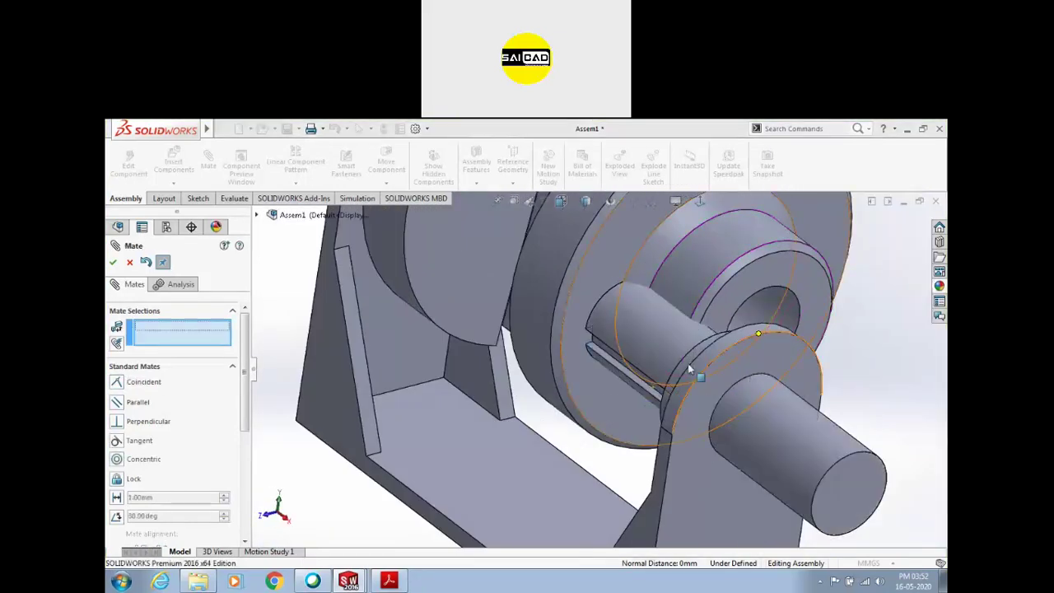
Make the shaft concentric with the hub bore and drag it to test the fit
left_click(663, 327)
middle_click_drag(663, 326, 689, 252)
left_click(690, 255)
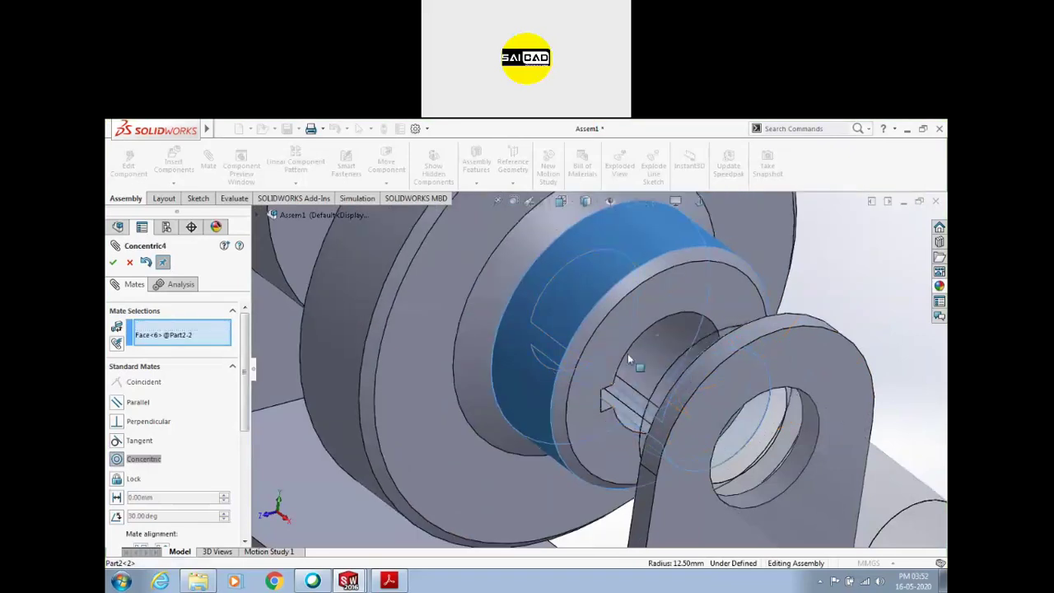
left_click(779, 341)
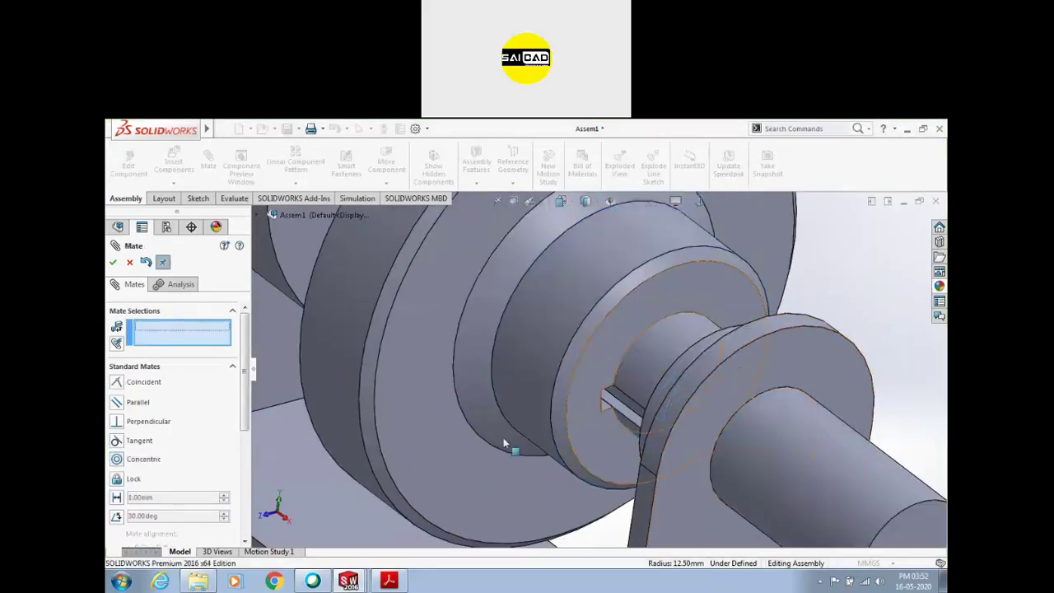
key("f")
left_click_drag(709, 425, 792, 486)
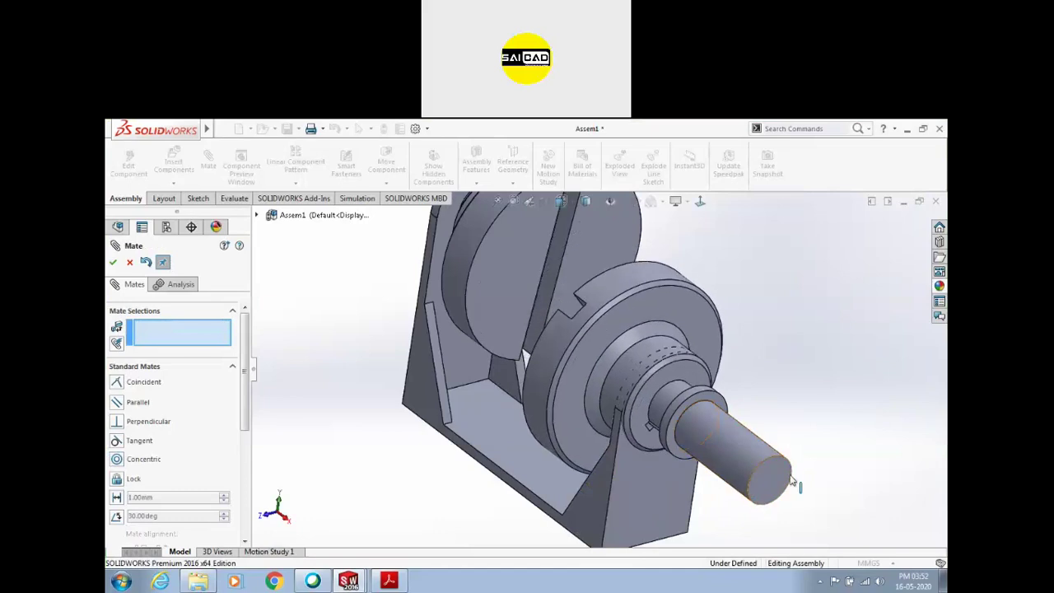
Spin the slotted disc about the shaft from several angles to check the mates
key("f")
left_click_drag(633, 285, 633, 288)
scroll(651, 336, "down", 3)
middle_click_drag(651, 336, 664, 350)
left_click_drag(620, 352, 546, 363)
scroll(622, 408, "down", 3)
middle_click_drag(622, 410, 690, 367)
scroll(661, 426, "up", 3)
Drag the loose upper disc off to the right to expose its tab
key("Escape")
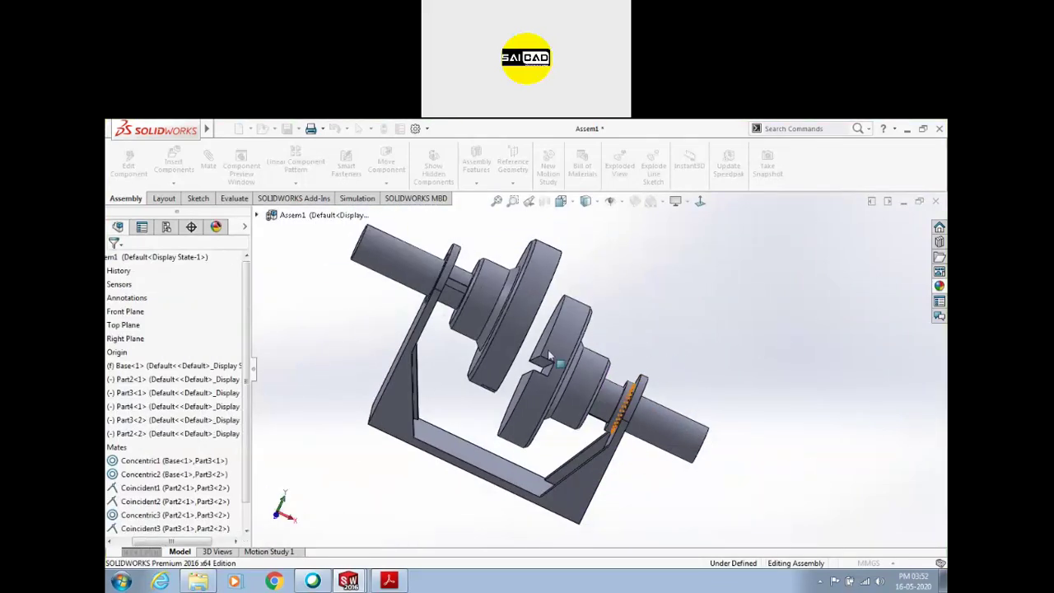
scroll(668, 312, "up", 3)
scroll(501, 242, "down", 1)
left_click_drag(501, 240, 627, 279)
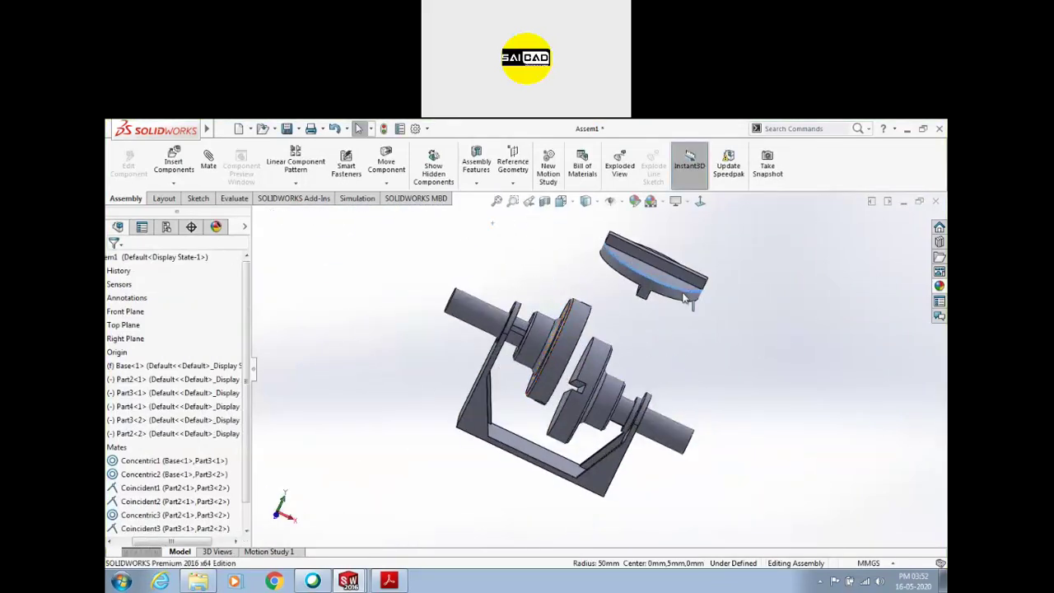
scroll(666, 361, "down", 3)
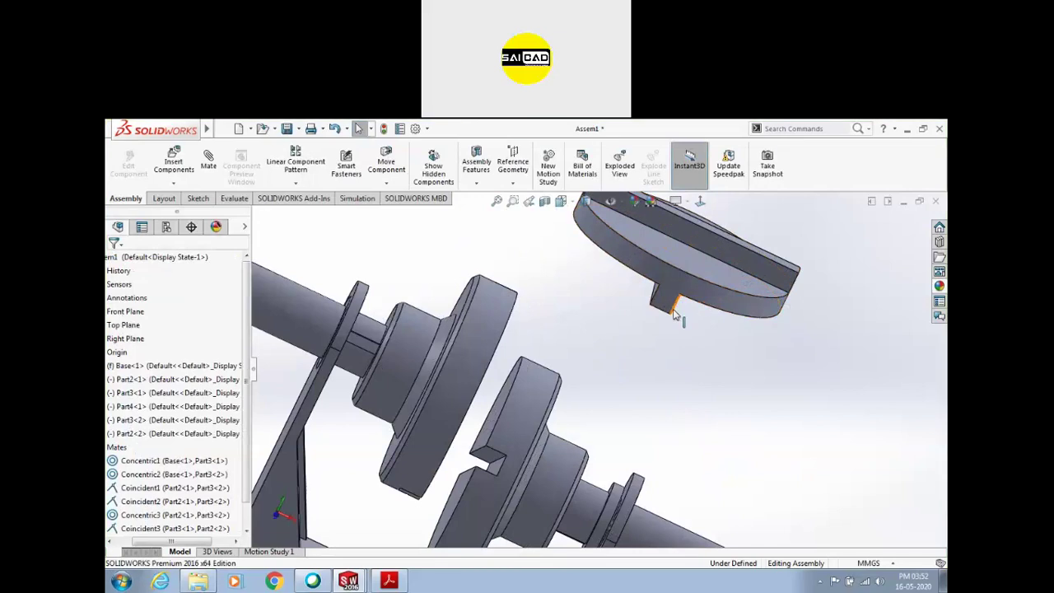
middle_click_drag(670, 312, 681, 290)
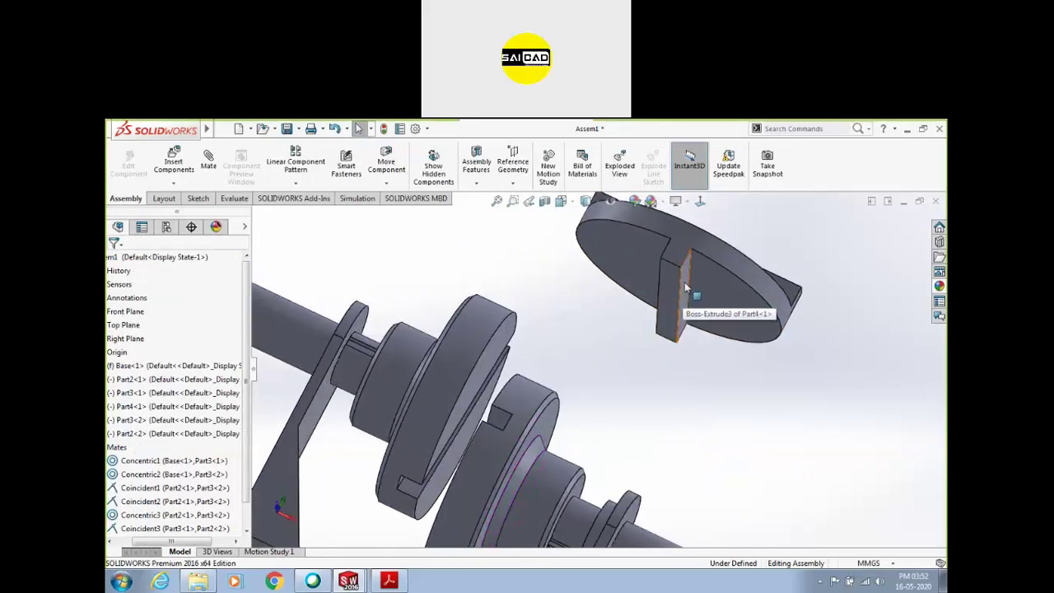
Mate the disc's tab face coincident with the flange slot's side face
left_click(686, 287)
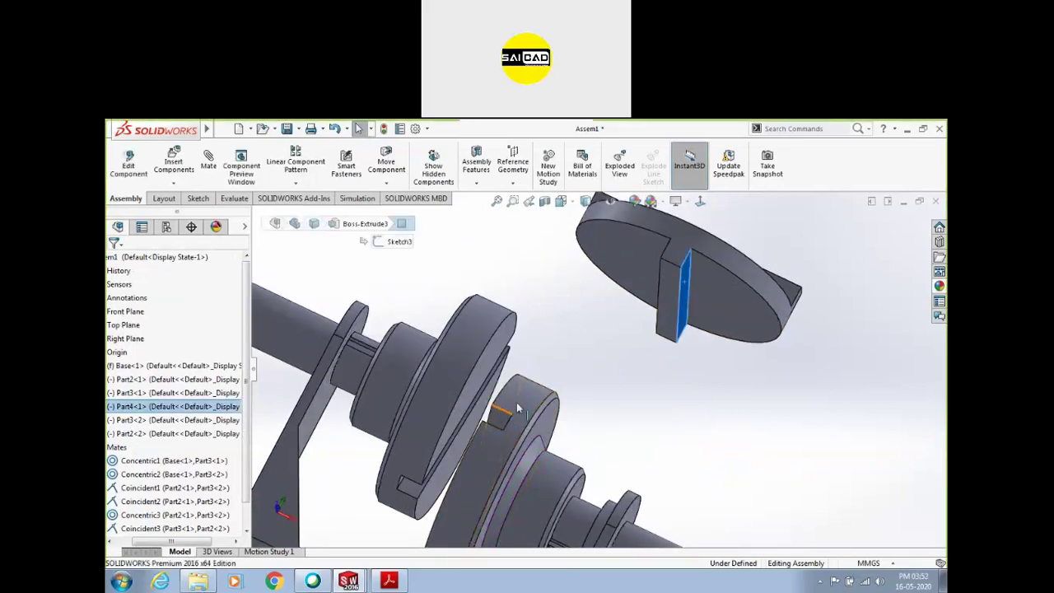
middle_click_drag(575, 346, 568, 383)
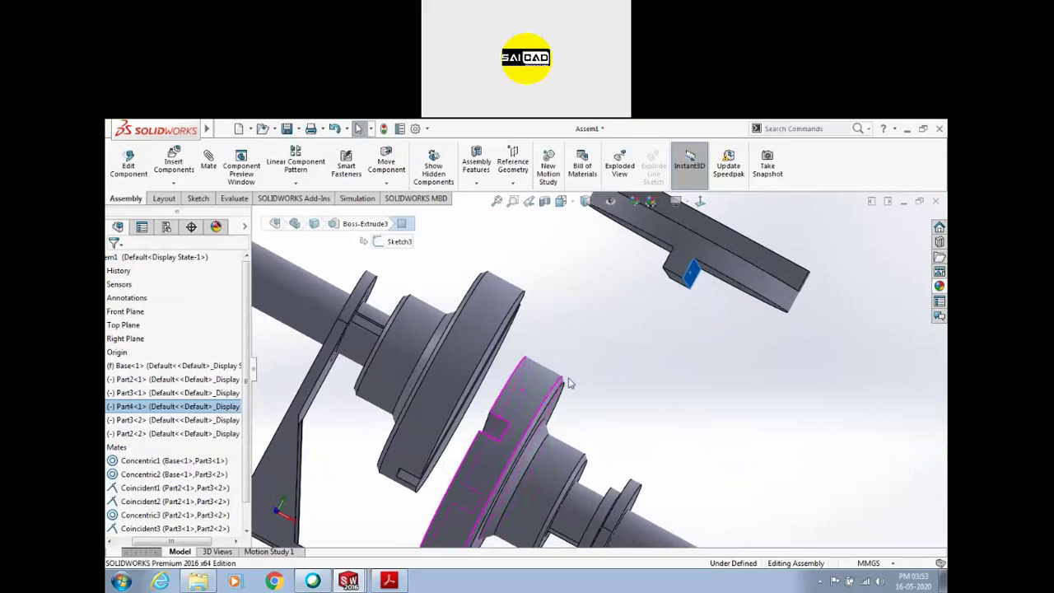
left_click(493, 428, "ctrl")
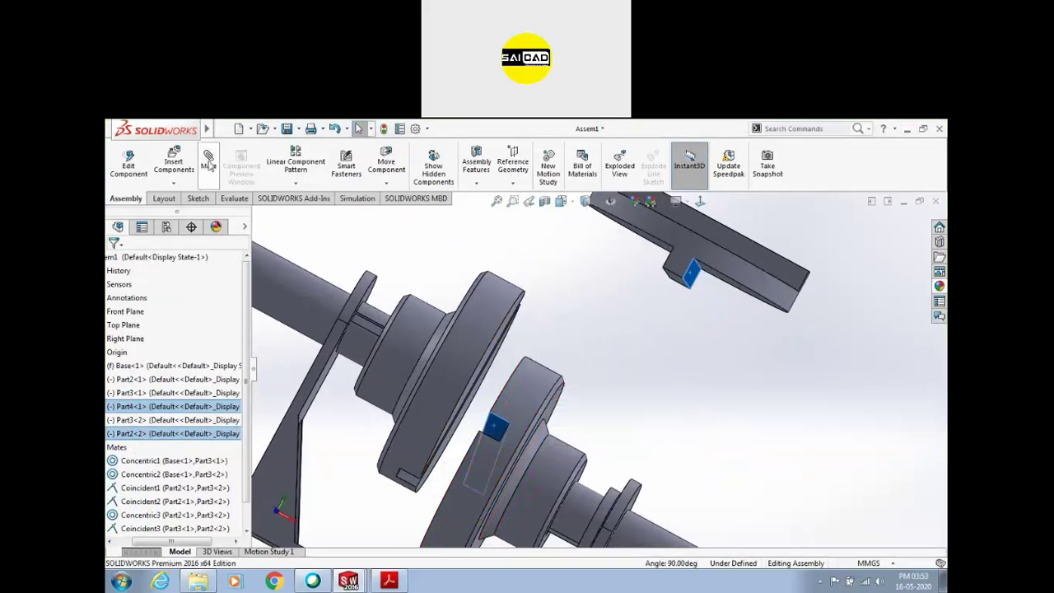
left_click(414, 387)
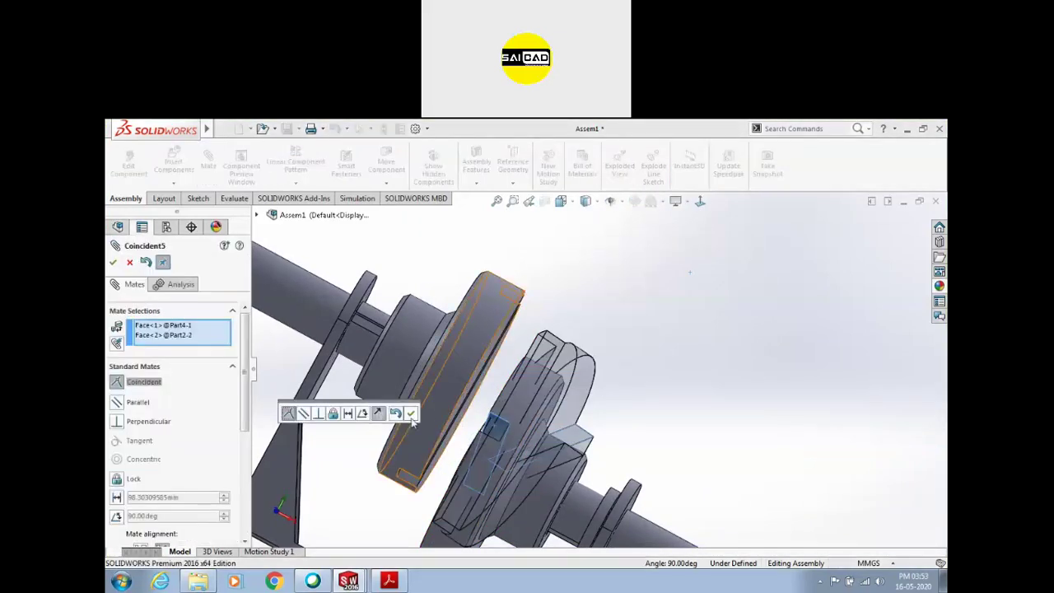
left_click(410, 412)
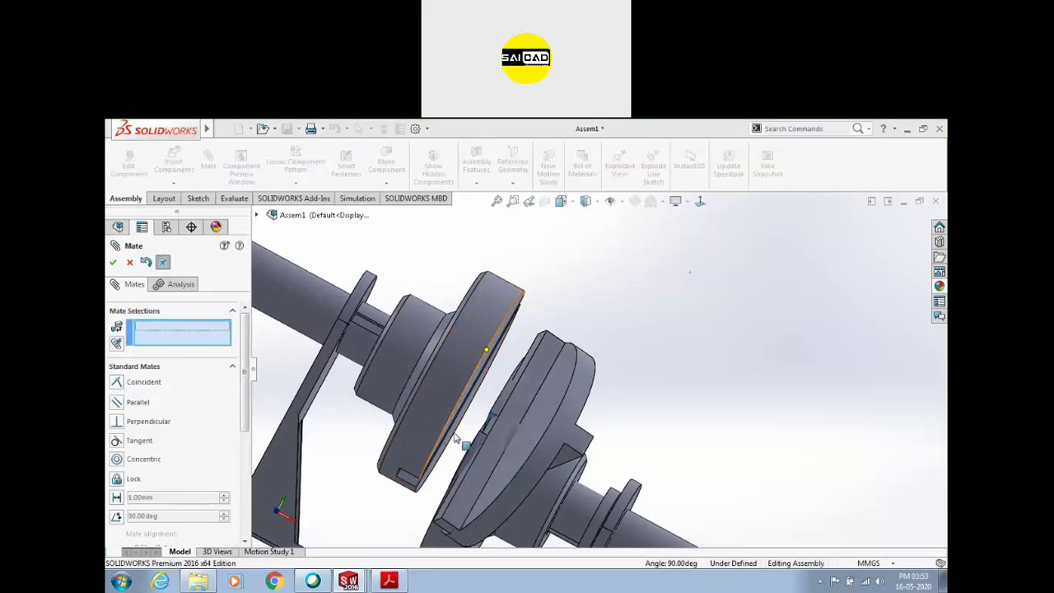
Discard the wrongly picked face, then mate a disc face coincident with a flange face
middle_click_drag(538, 423, 584, 457)
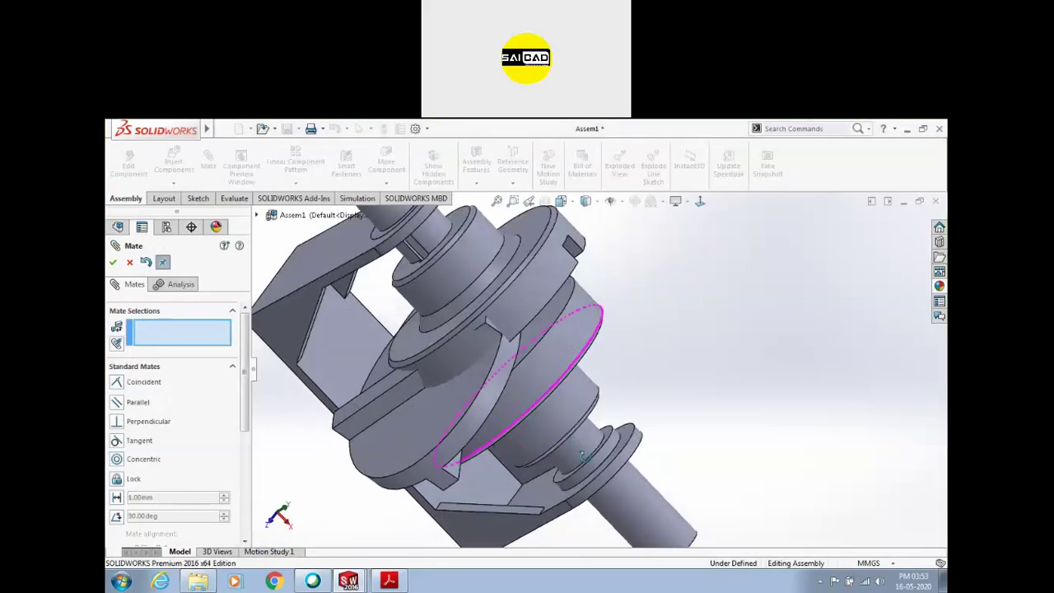
left_click(531, 339)
mouse_move(532, 339)
middle_mouse_down()
mouse_move(506, 349)
mouse_move(513, 340)
middle_mouse_up()
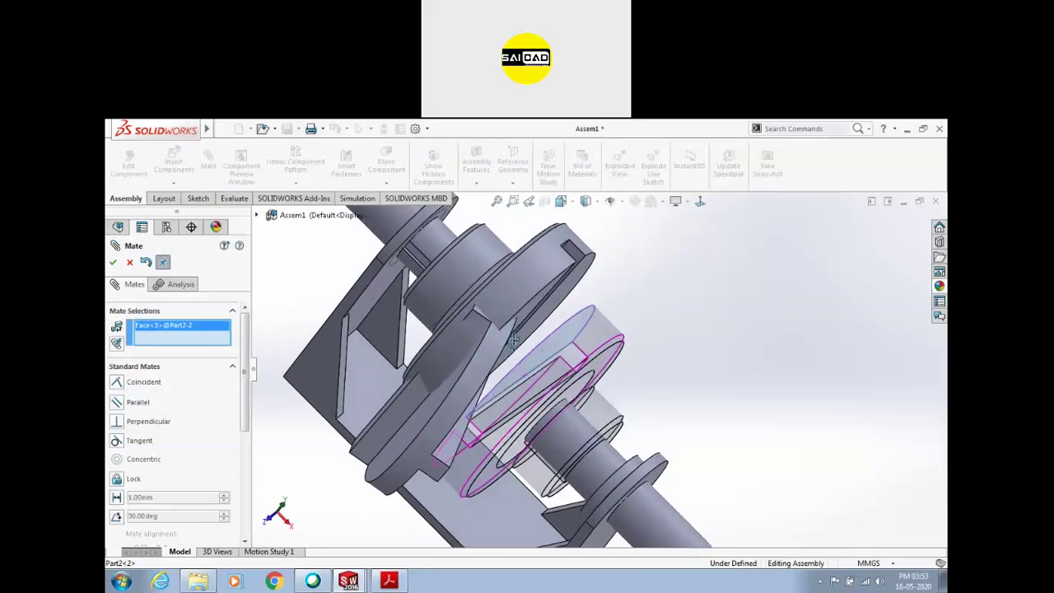
right_click(174, 334)
left_click(194, 340)
scroll(475, 467, "down", 3)
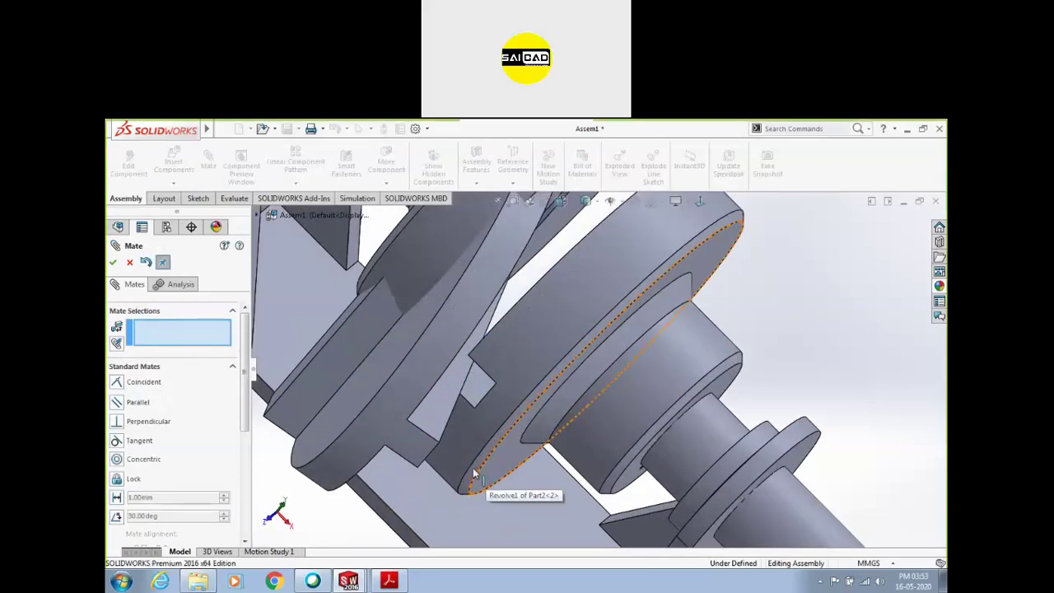
middle_click_drag(443, 453, 424, 394)
left_click(472, 370)
middle_click_drag(472, 370, 553, 425)
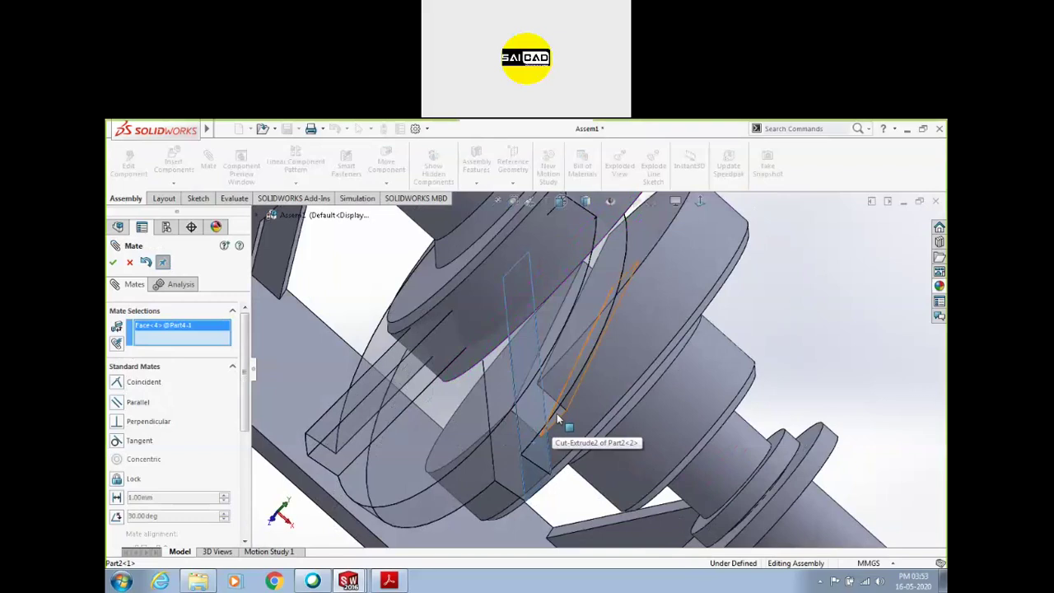
left_click(555, 440)
left_click(699, 467)
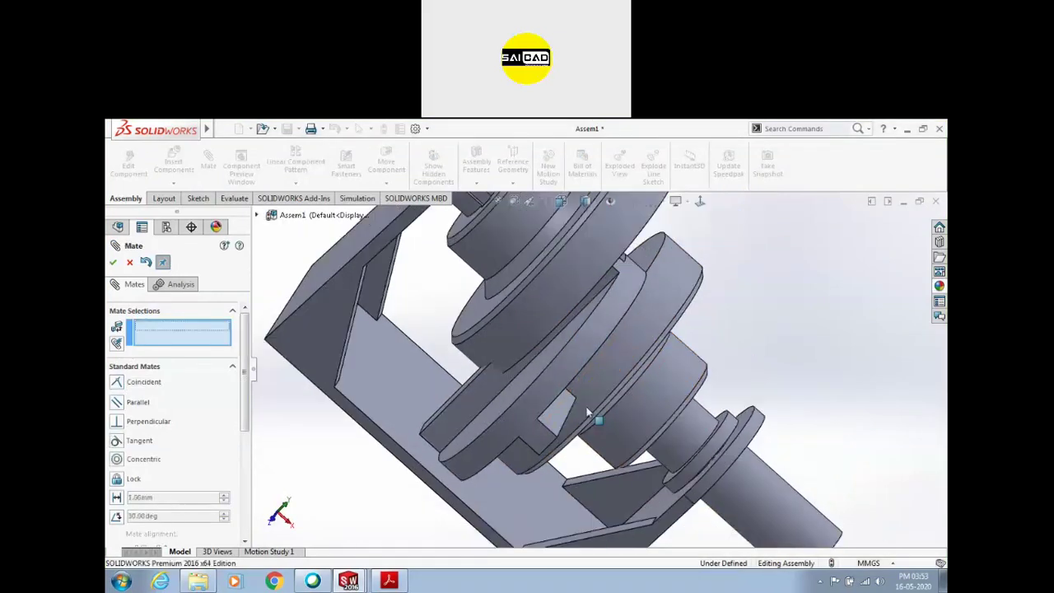
Mate the other flange's slot face coincident with the matching disc face
middle_click_drag(546, 404, 606, 392)
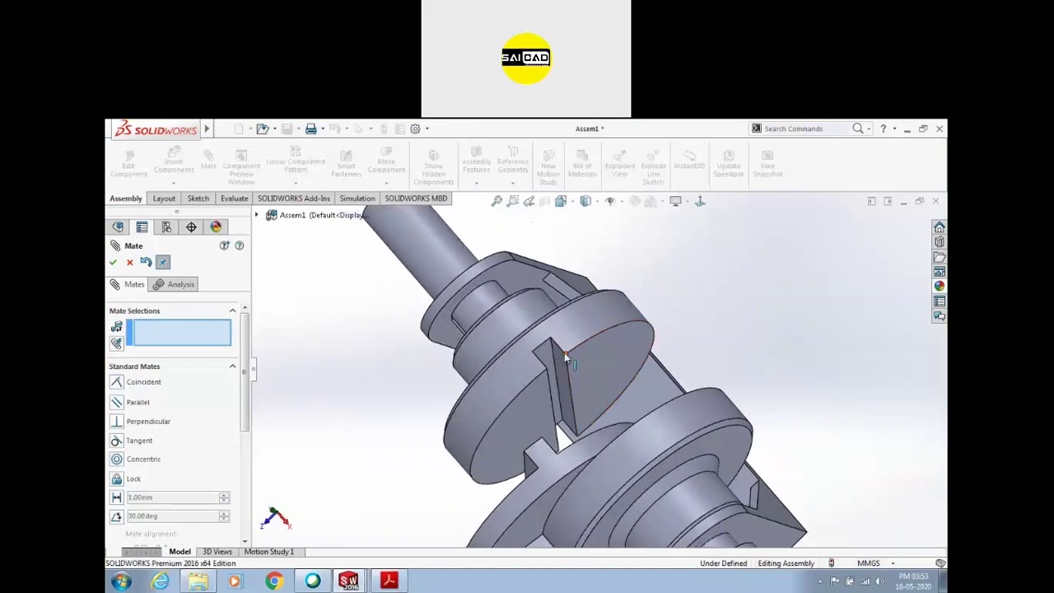
left_click(548, 354)
middle_click_drag(548, 359, 560, 472)
left_click(562, 472)
left_click(704, 495)
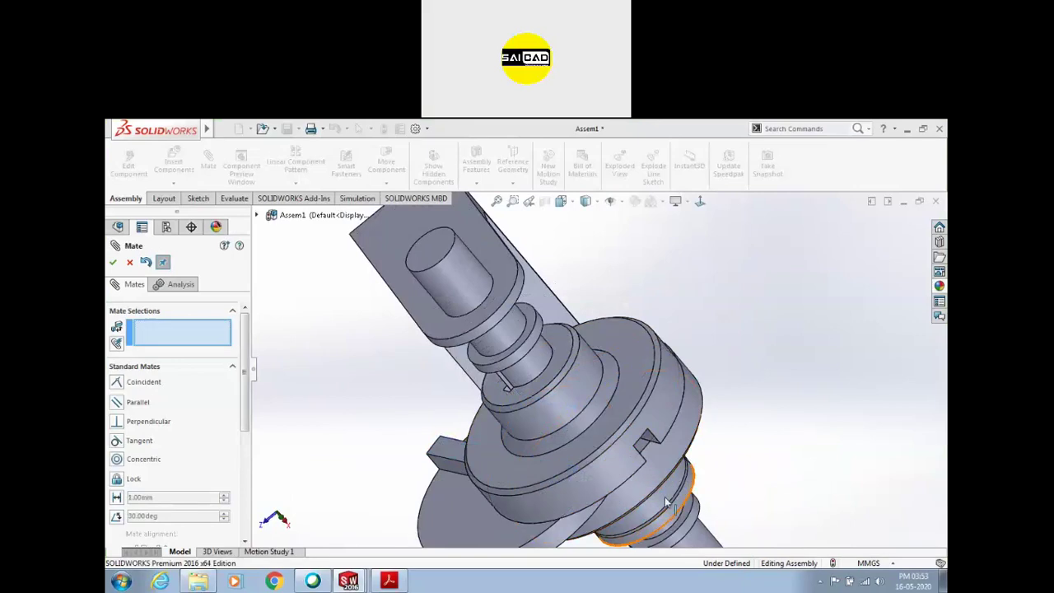
Add a final coincident mate between a disc face and its matching flange face
middle_click_drag(606, 462, 665, 496)
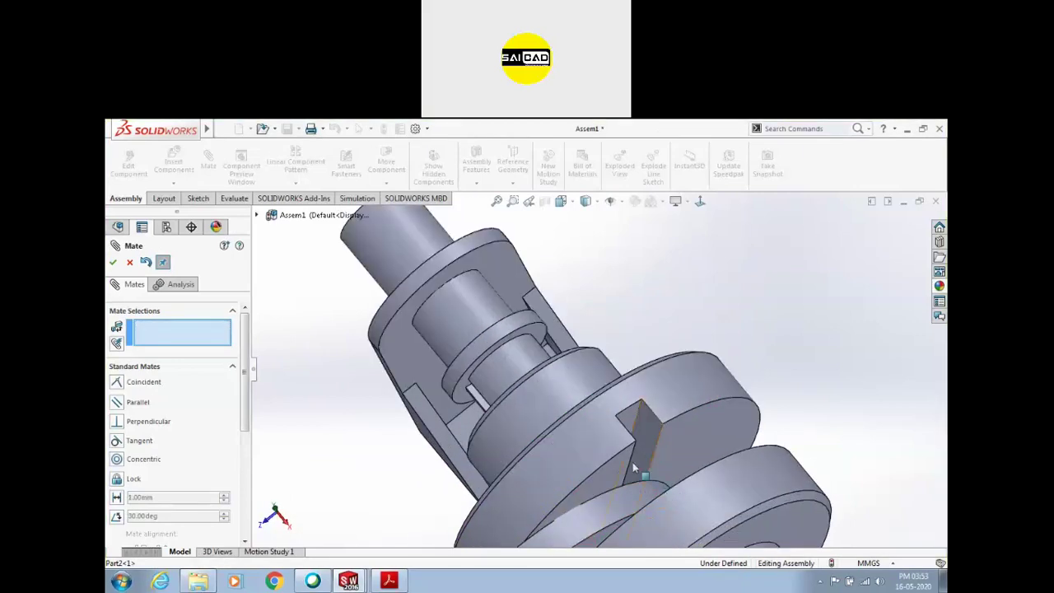
scroll(591, 467, "up", 5)
middle_click_drag(591, 466, 527, 478)
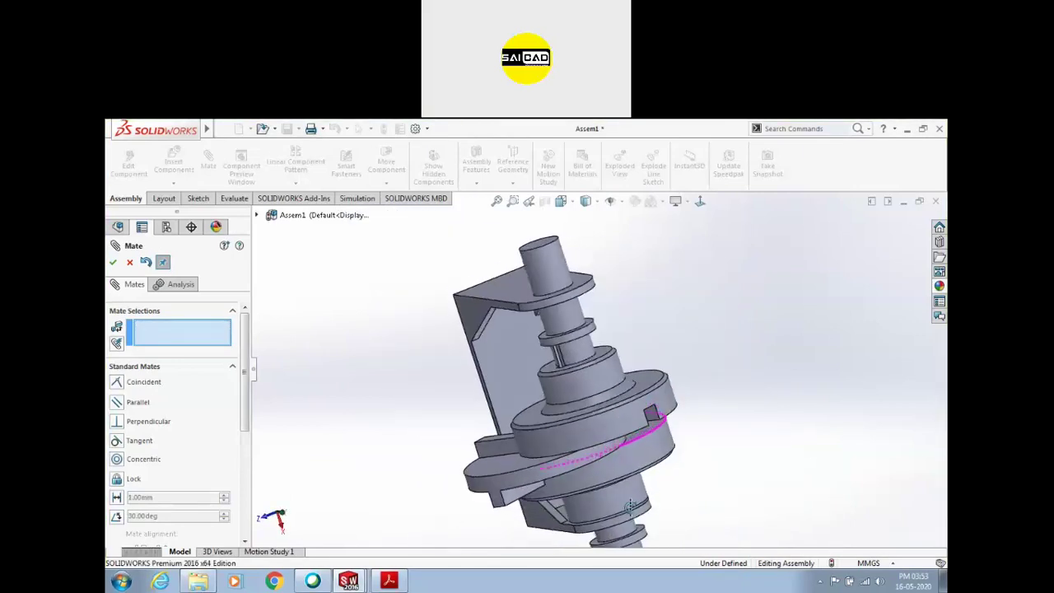
left_click(570, 439)
middle_click_drag(569, 439, 496, 470)
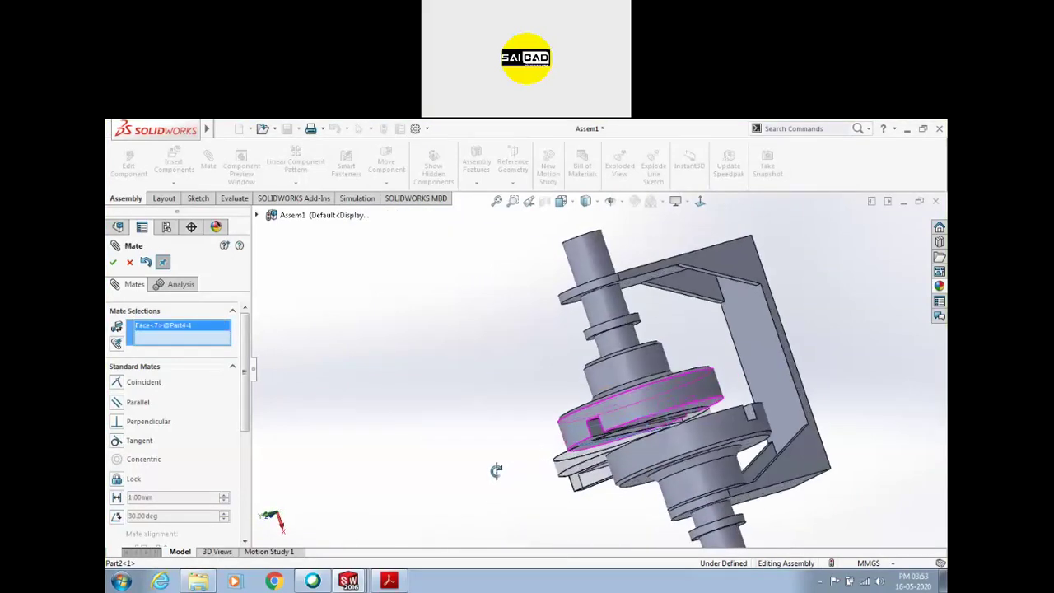
left_click(600, 443)
middle_click_drag(600, 443, 651, 476)
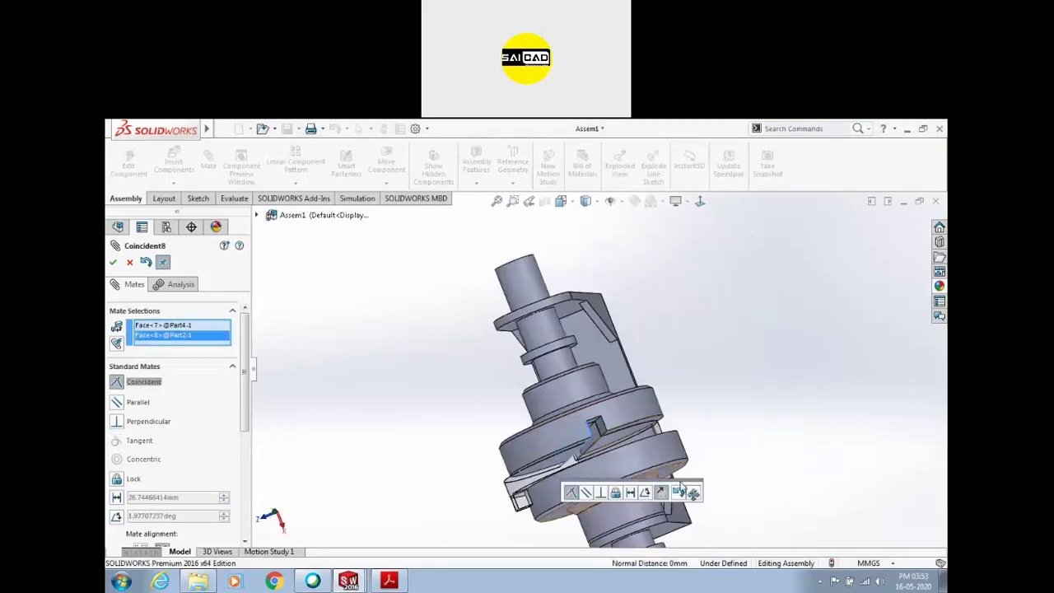
left_click(693, 492)
scroll(717, 391, "up", 3)
middle_click_drag(722, 388, 634, 444)
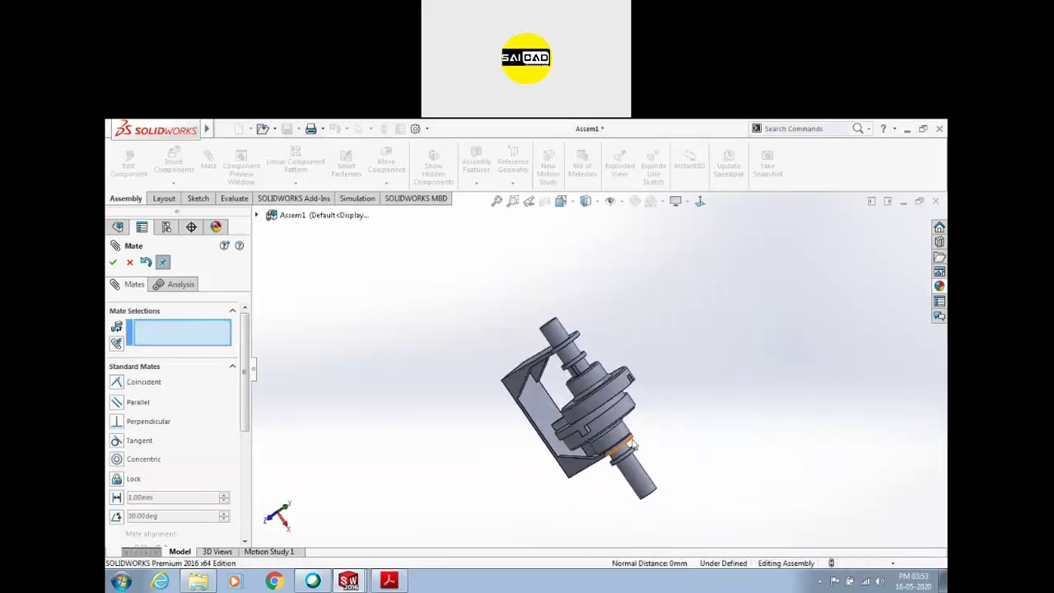
middle_click_drag(583, 398, 601, 445)
Make the Part3 shaft collar face coincident with the base stand's right support face
scroll(612, 429, "down", 3)
scroll(600, 444, "down", 3)
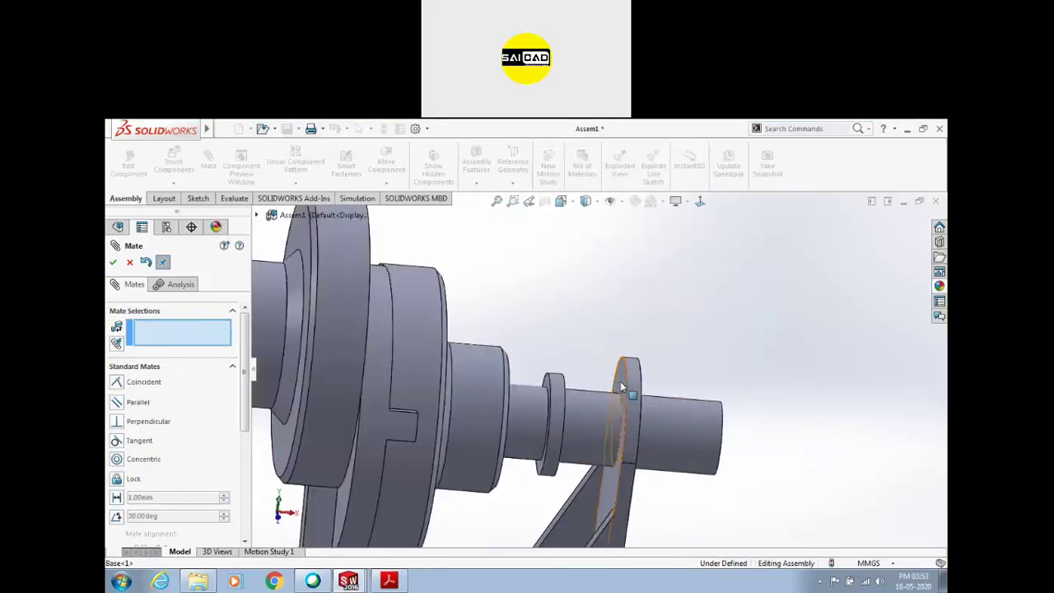
left_click(585, 403)
middle_click_drag(583, 402, 548, 392)
left_click(545, 392)
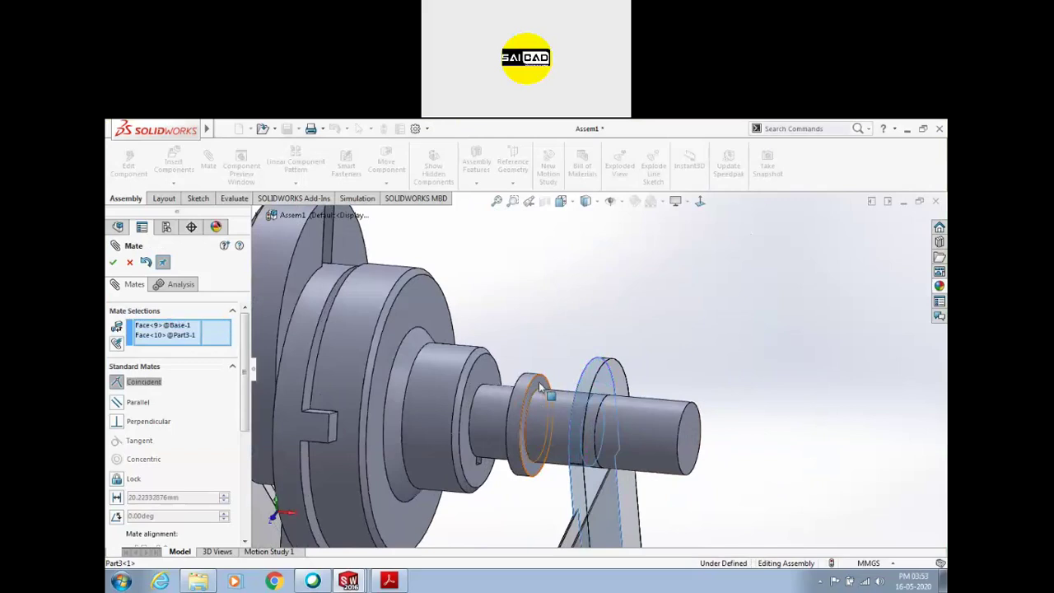
scroll(667, 363, "up", 5)
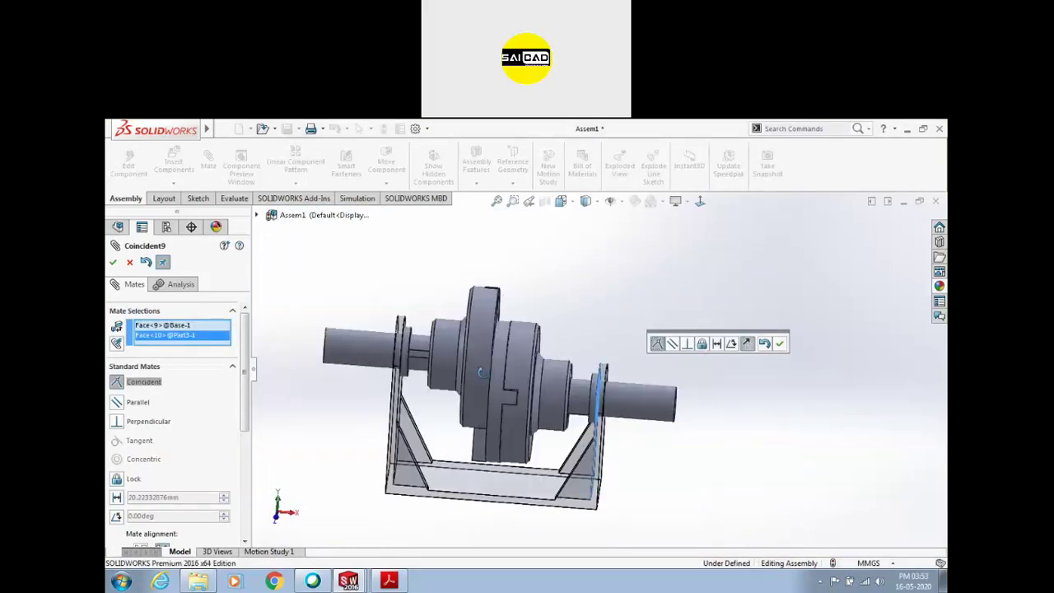
scroll(470, 348, "down", 5)
scroll(452, 353, "up", 4)
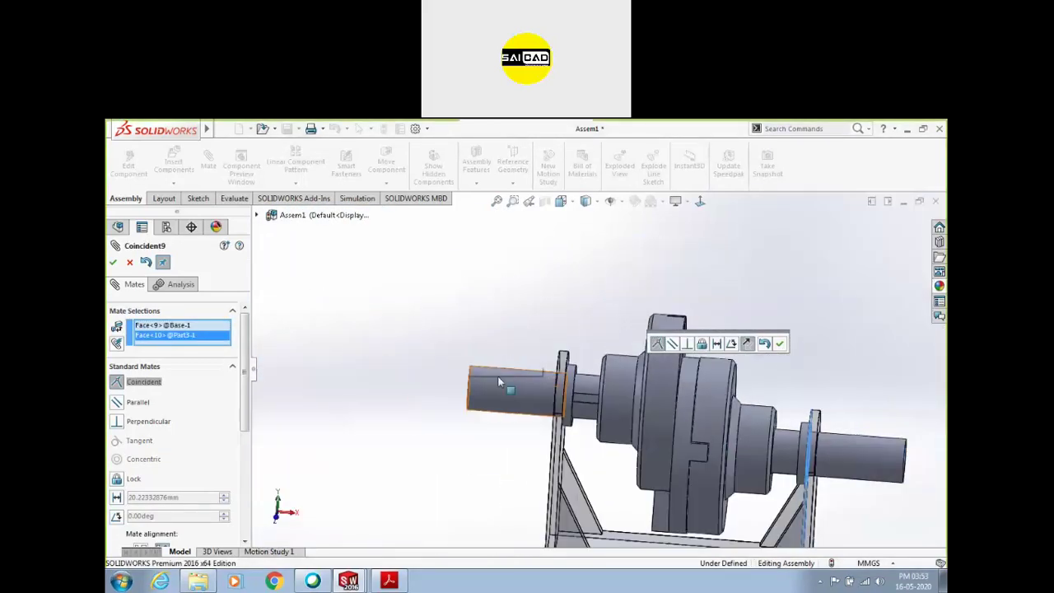
scroll(797, 444, "down", 4)
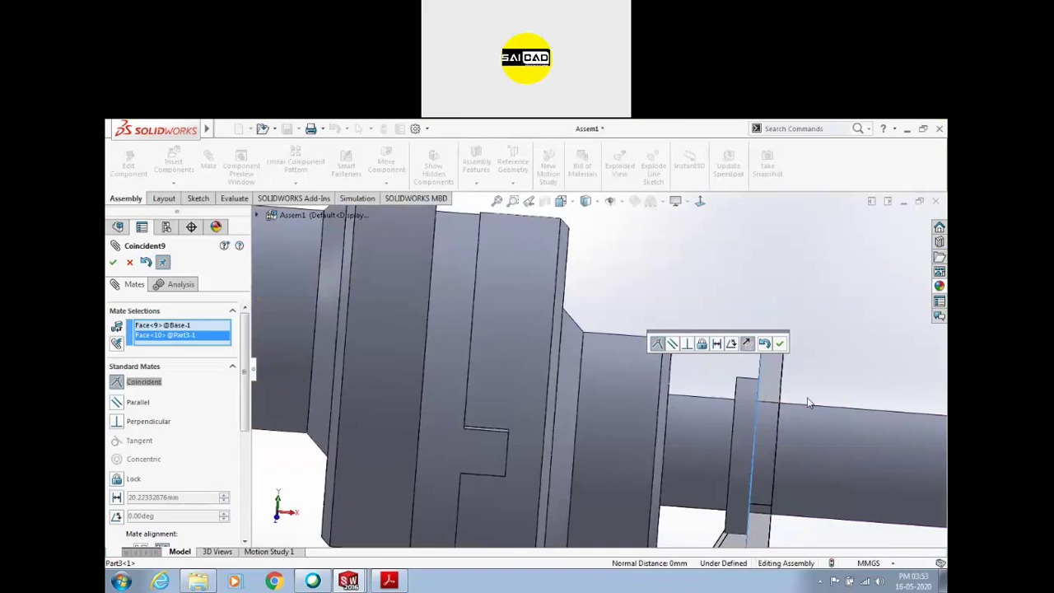
scroll(809, 403, "up", 4)
scroll(350, 332, "down", 3)
left_click(779, 344)
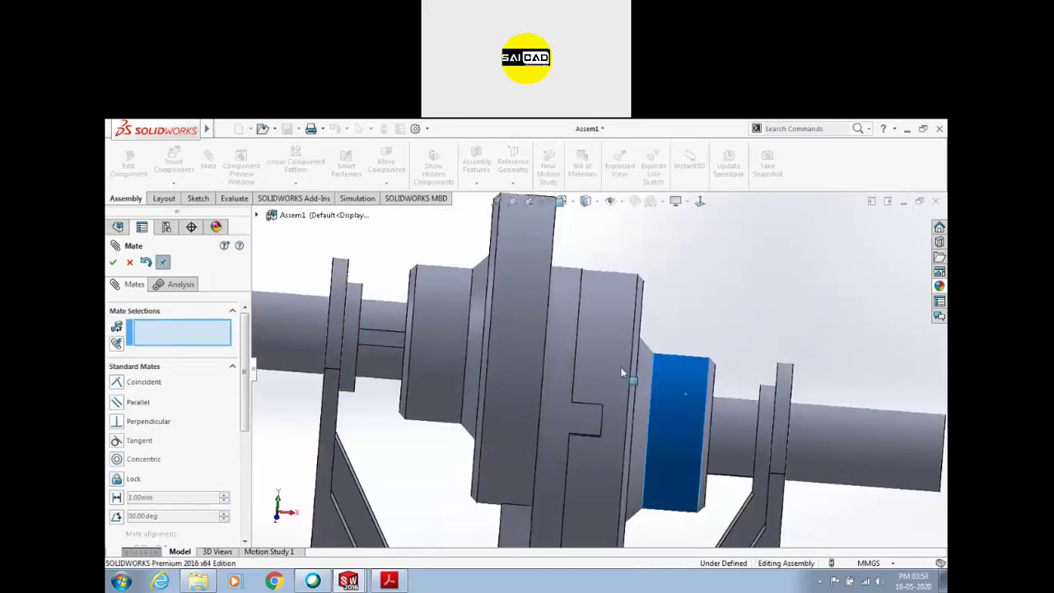
scroll(724, 404, "up", 5)
middle_click_drag(751, 418, 715, 417)
scroll(703, 393, "down", 3)
key("Escape")
Spin the shaft and coupling about their common axis, then tilt the view below
left_click_drag(658, 389, 700, 402)
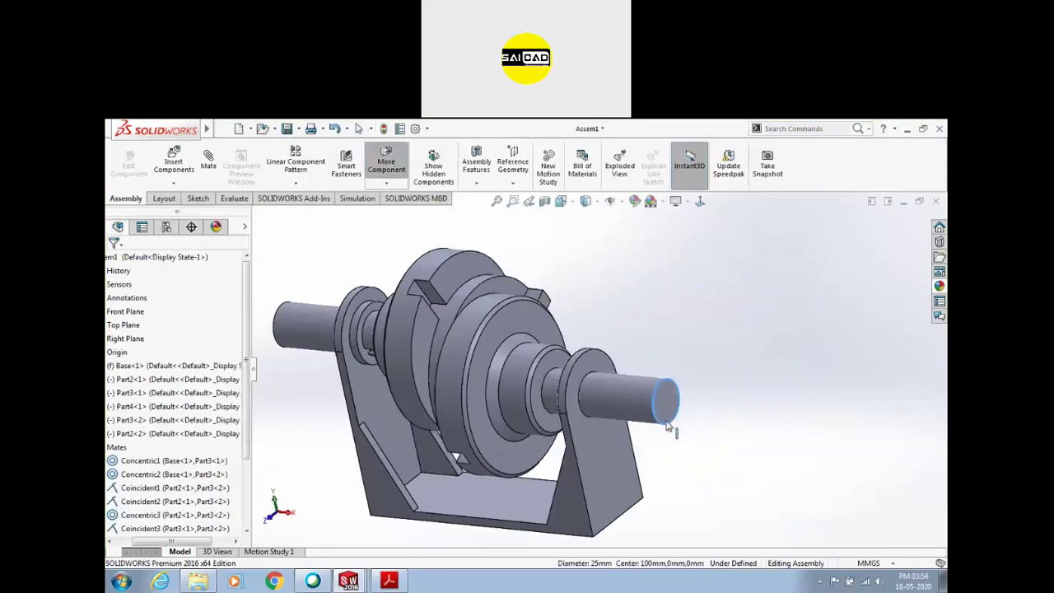
left_click_drag(659, 381, 682, 406)
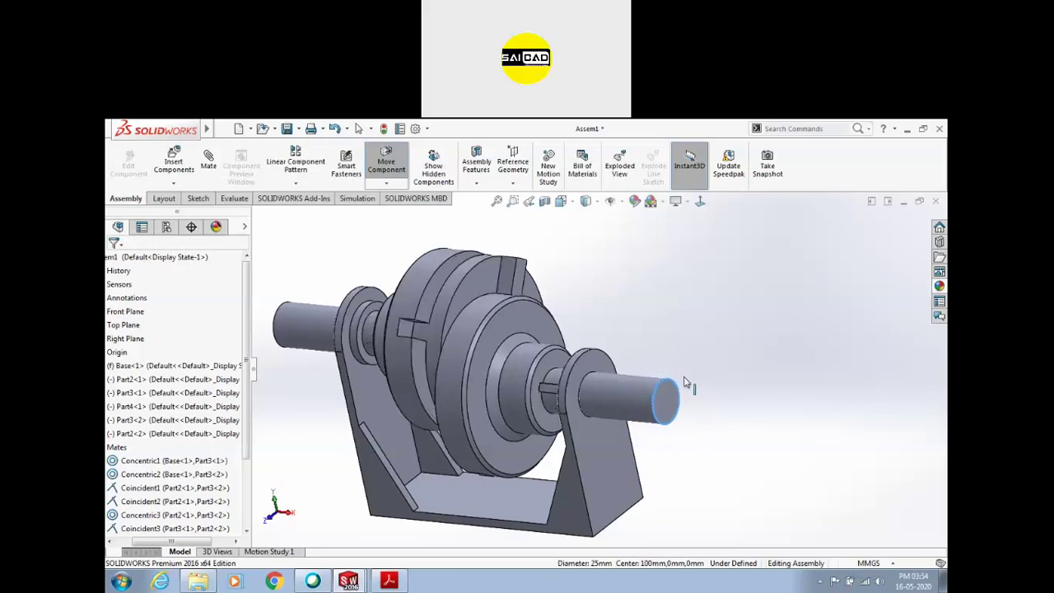
left_click_drag(700, 339, 674, 341)
scroll(629, 381, "up", 2)
middle_click_drag(498, 407, 527, 350)
scroll(539, 339, "down", 3)
scroll(433, 381, "up", 2)
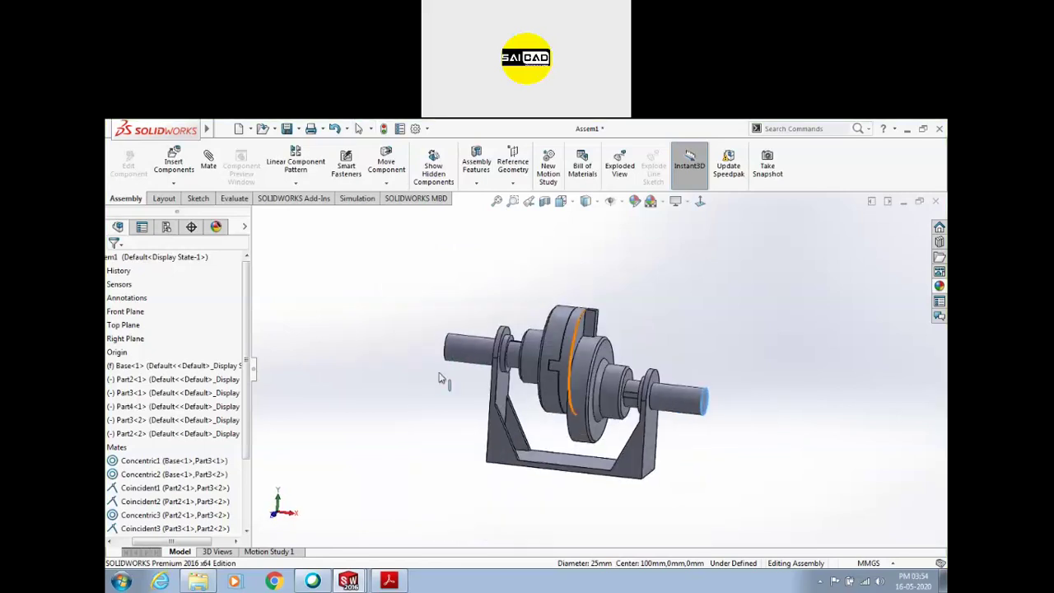
scroll(518, 365, "down", 4)
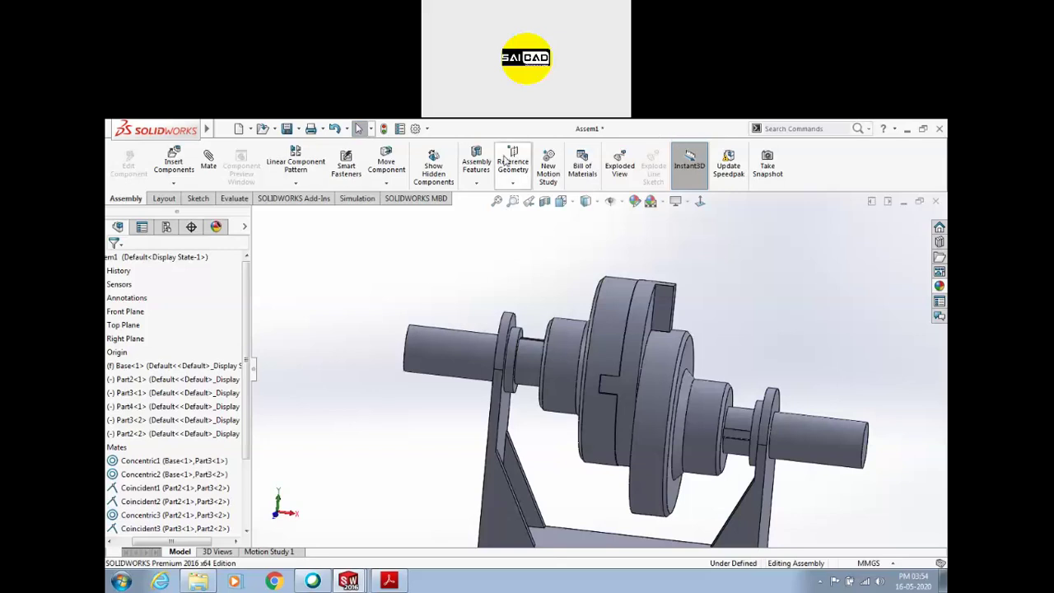
Rotate the Part4 disc about the shaft axis
scroll(657, 349, "down", 3)
scroll(709, 424, "up", 5)
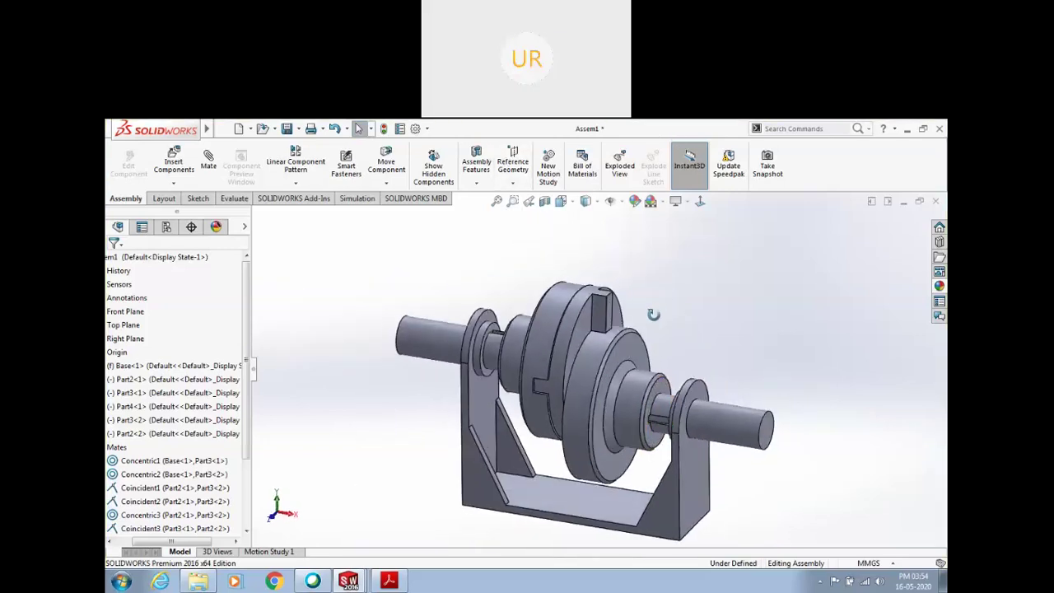
scroll(581, 288, "down", 4)
scroll(576, 284, "up", 2)
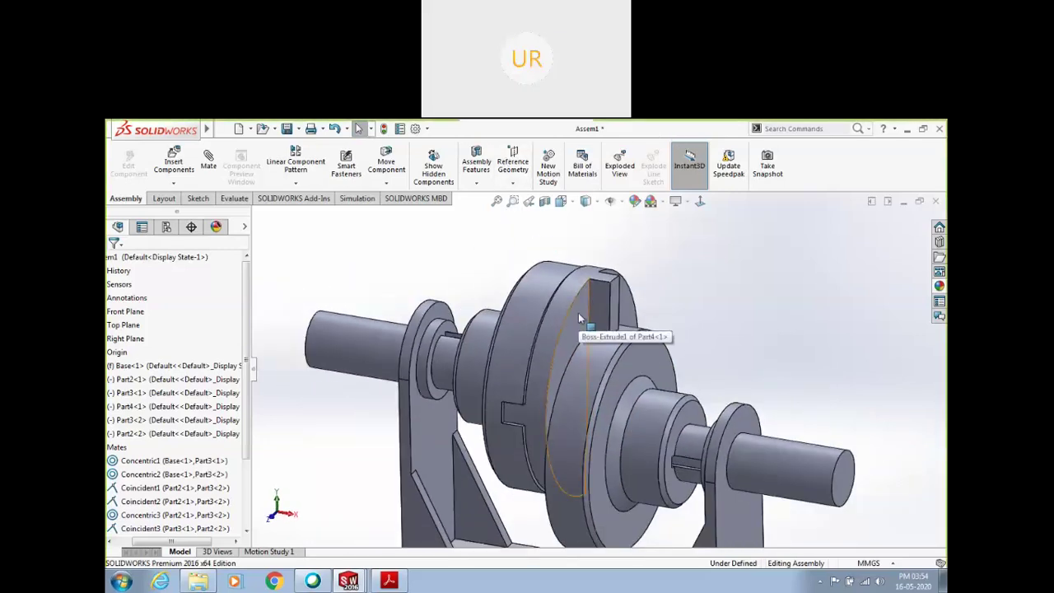
mouse_move(577, 313)
left_mouse_down()
mouse_move(553, 415)
mouse_move(548, 364)
mouse_move(551, 326)
mouse_move(566, 444)
mouse_move(558, 278)
mouse_move(581, 416)
mouse_move(565, 461)
mouse_move(554, 297)
mouse_move(593, 485)
mouse_move(589, 318)
left_mouse_up()
Clear the selection and orbit around the left shaft collar to view its 40 mm keyway
key("Escape")
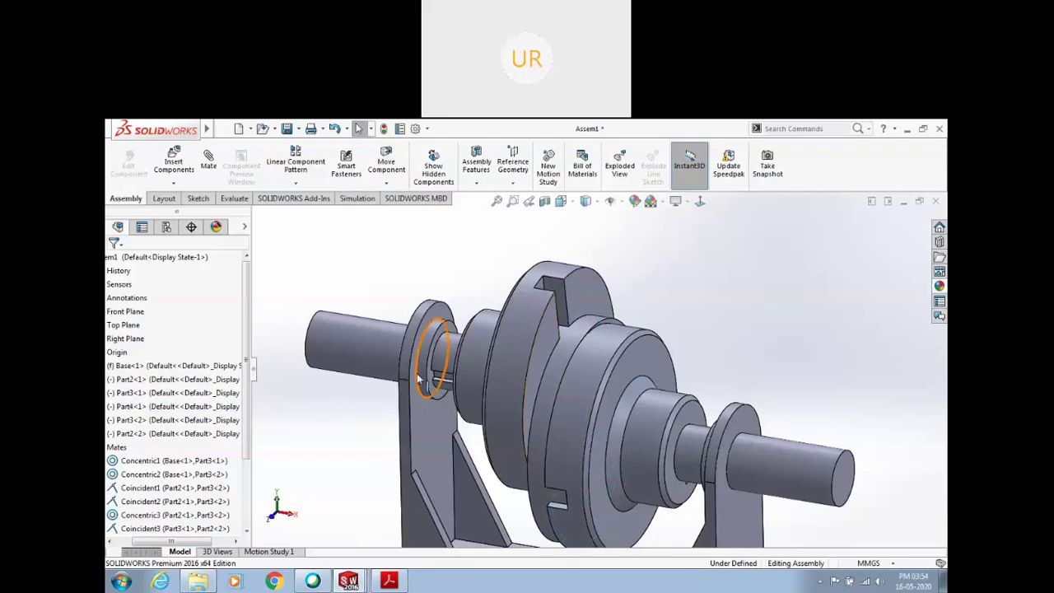
left_click(441, 384)
scroll(441, 385, "down", 3)
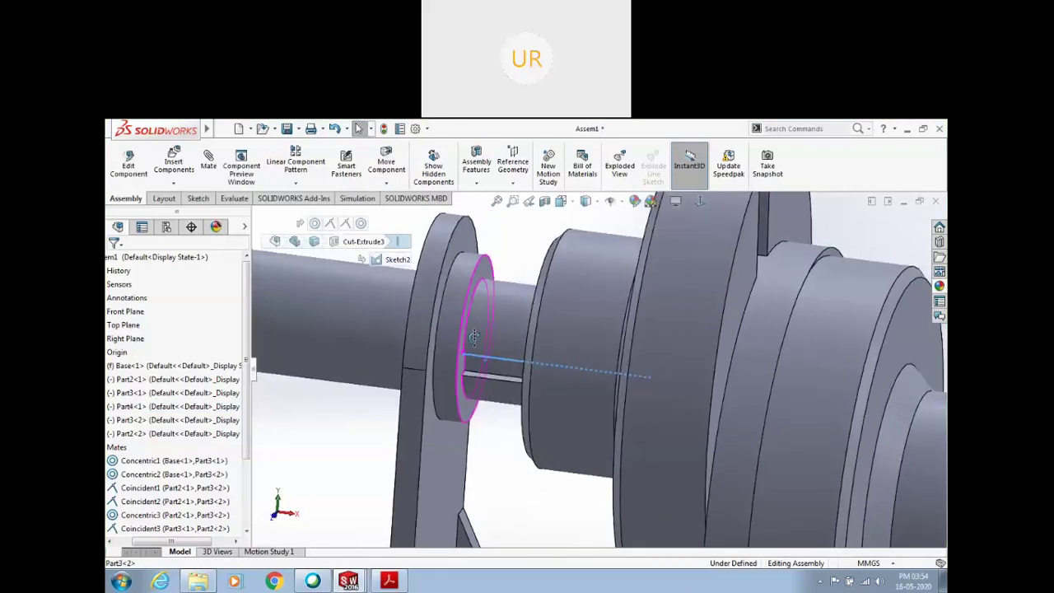
left_click(437, 436)
middle_click_drag(436, 436, 503, 311)
scroll(546, 376, "down", 2)
scroll(400, 274, "up", 3)
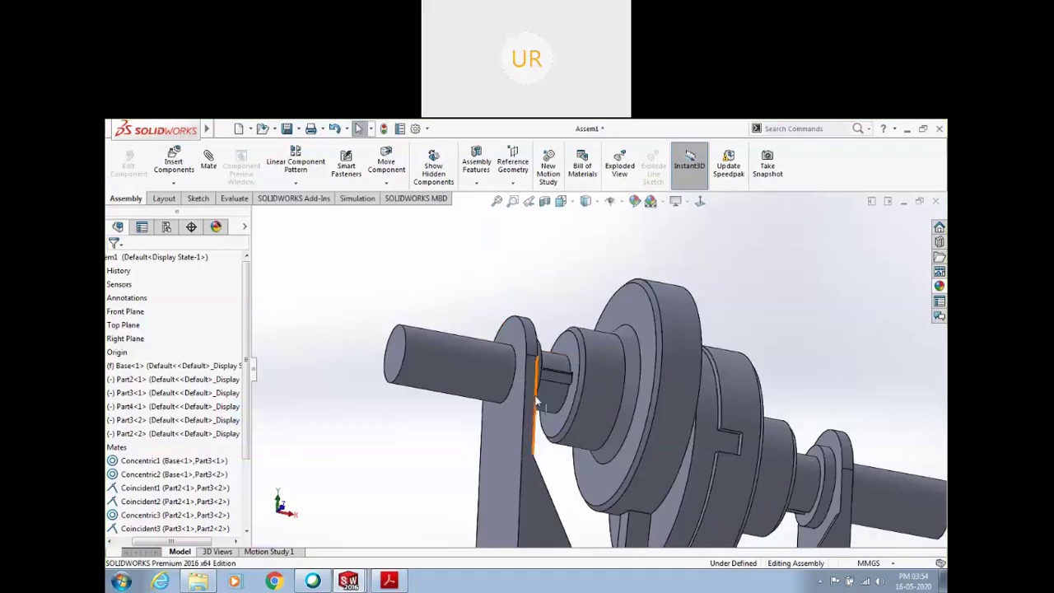
scroll(559, 385, "down", 2)
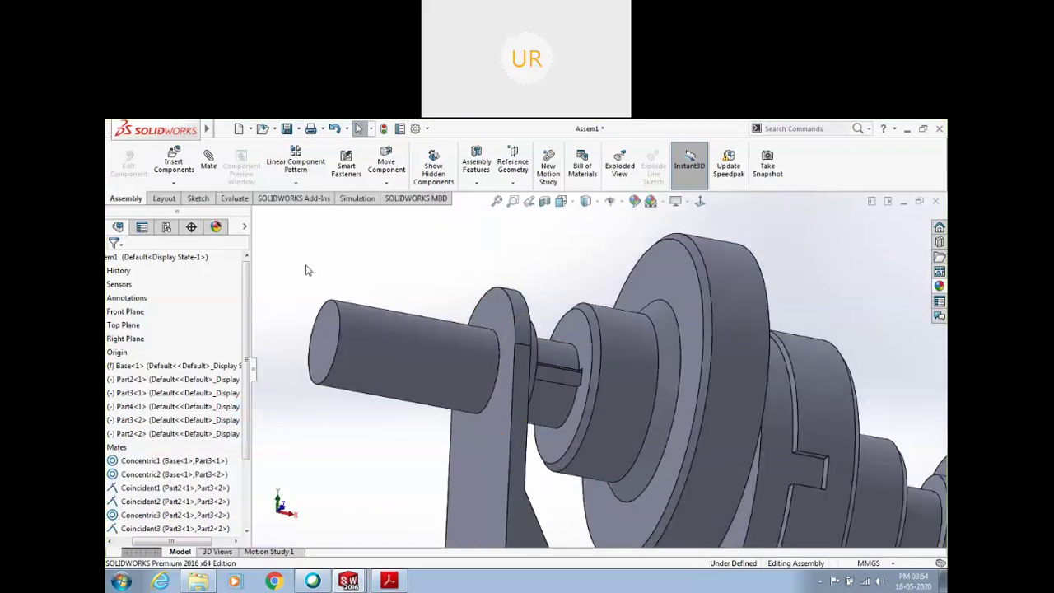
Insert a new part on the keyway face and sketch a rectangle over the keyway slot
left_click(174, 181)
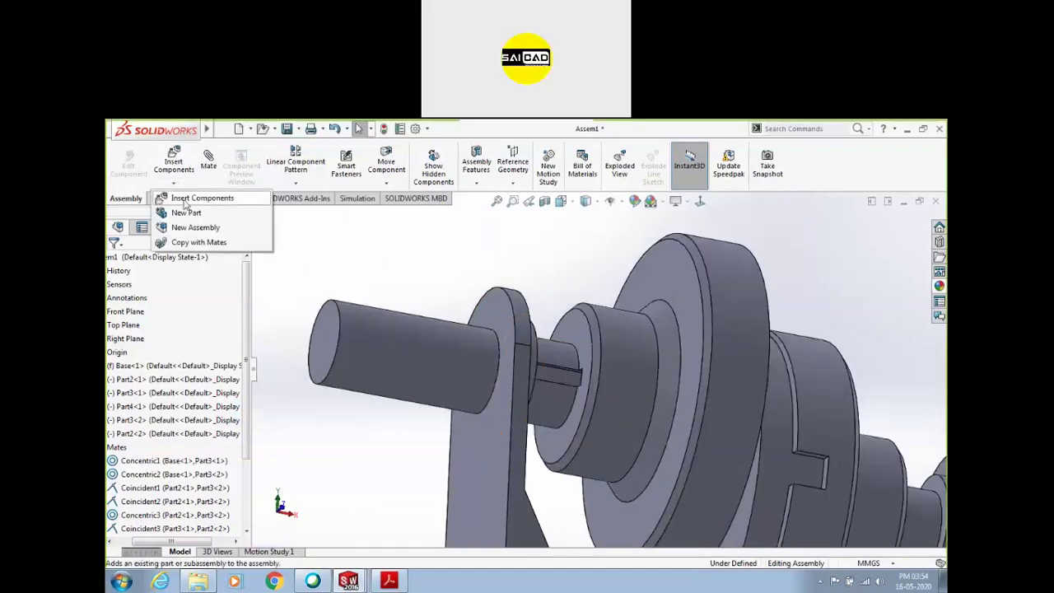
left_click(186, 214)
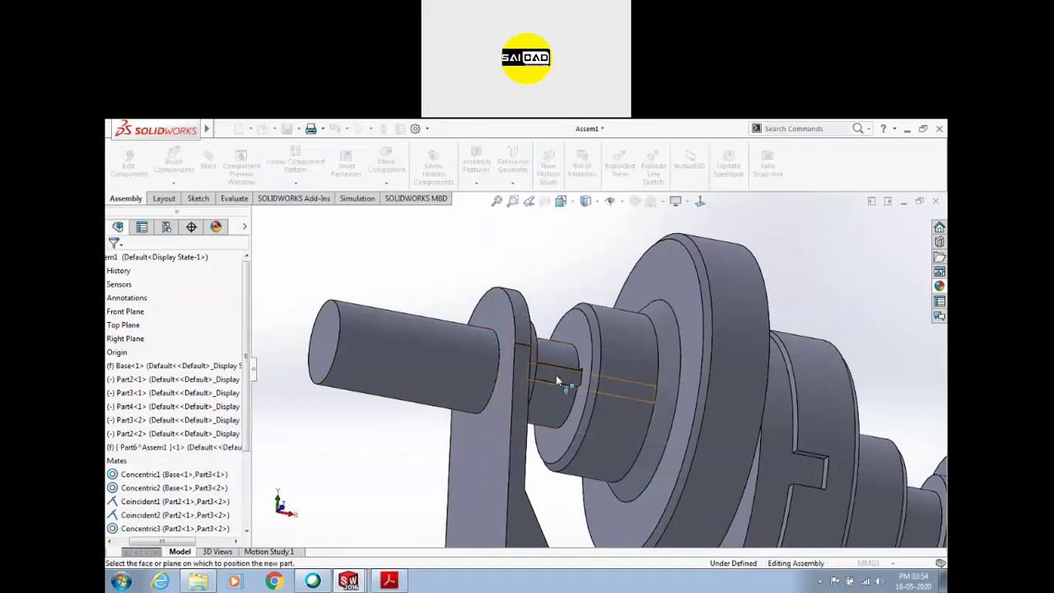
scroll(548, 380, "down", 2)
left_click(545, 377)
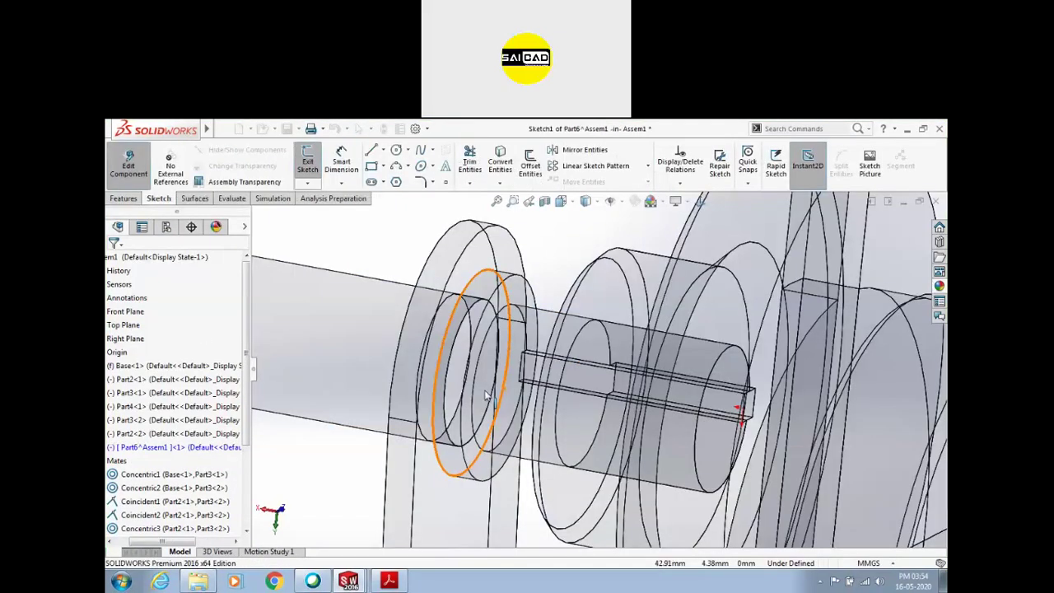
left_click(371, 165)
scroll(524, 347, "down", 4)
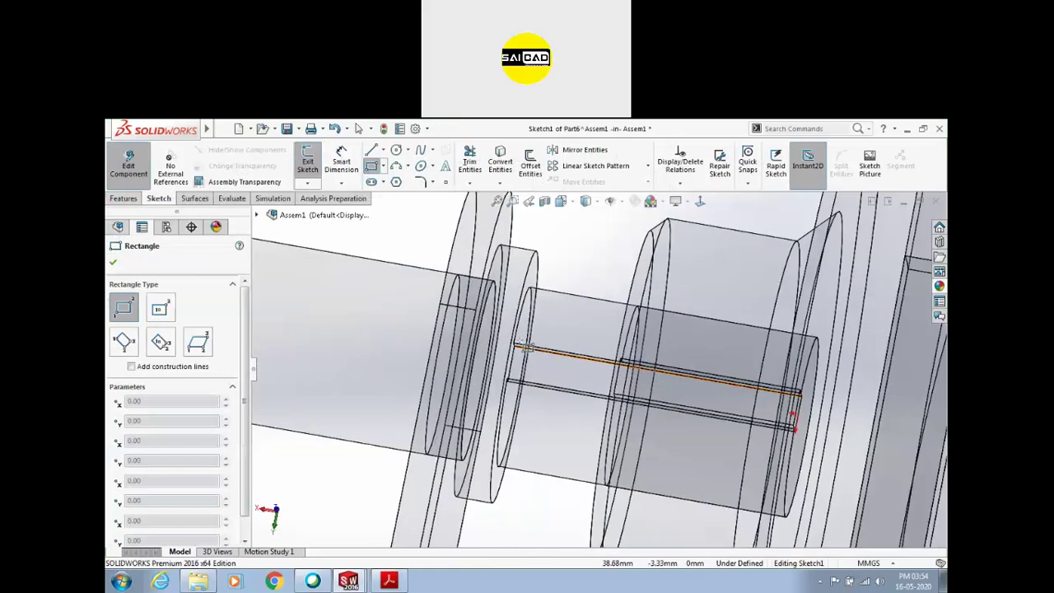
left_click(795, 428)
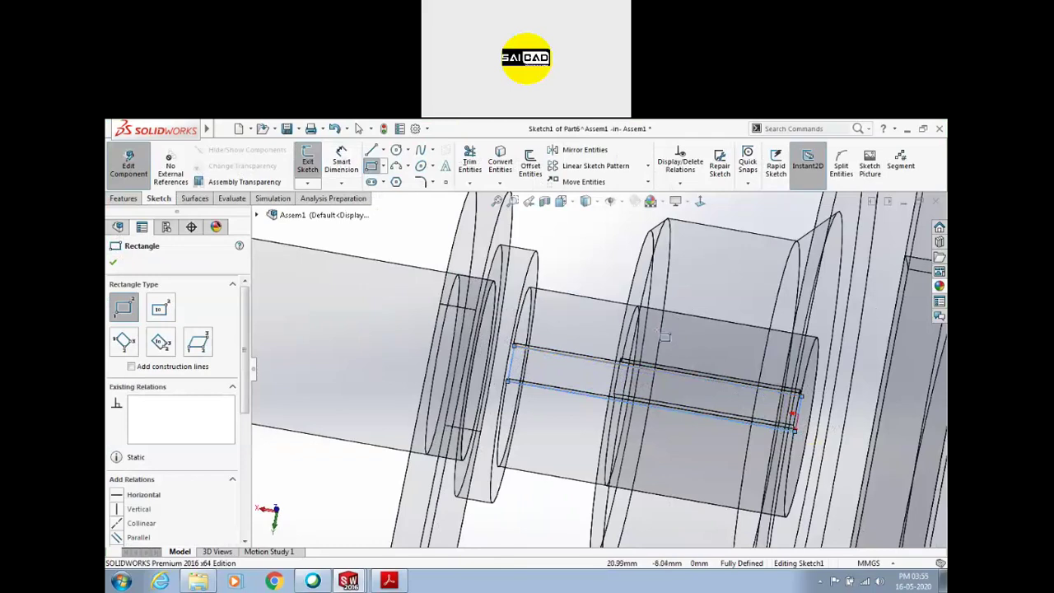
key("Escape")
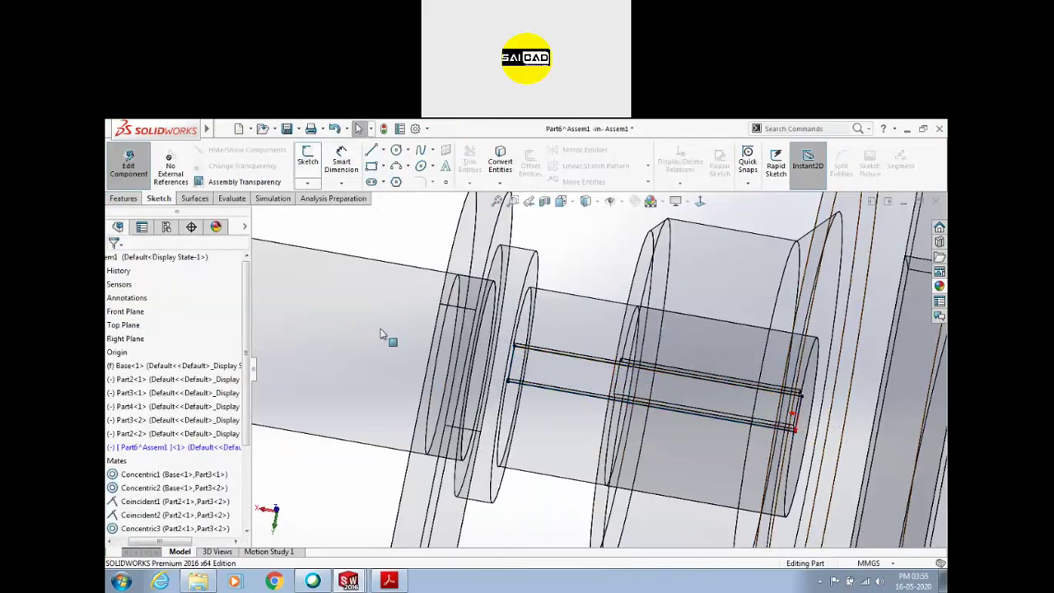
Extrude the rectangle 5 mm to form the key
middle_click_drag(385, 349, 371, 311)
left_click(121, 201)
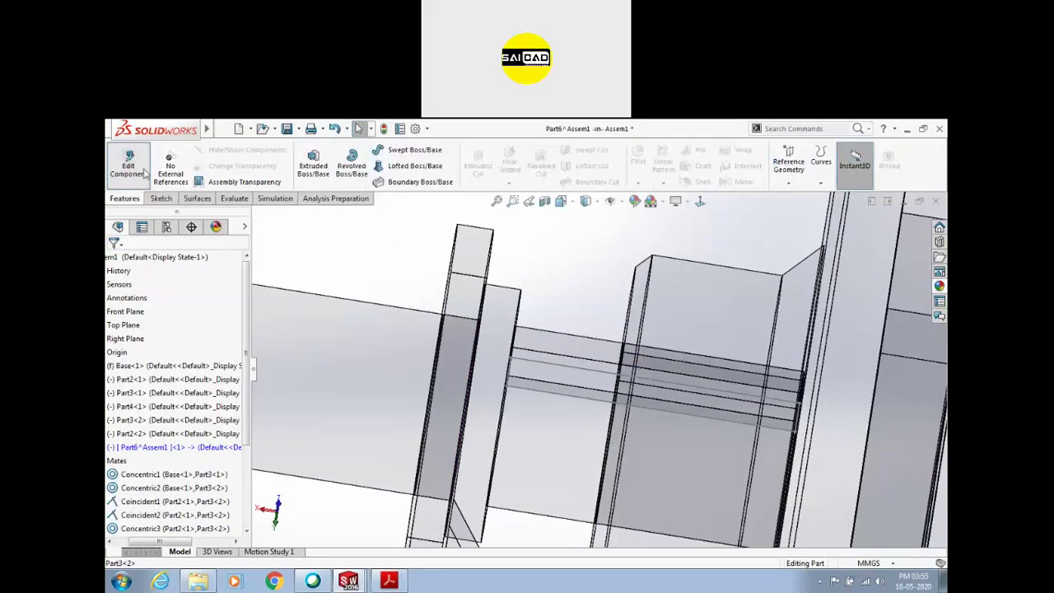
left_click(540, 370)
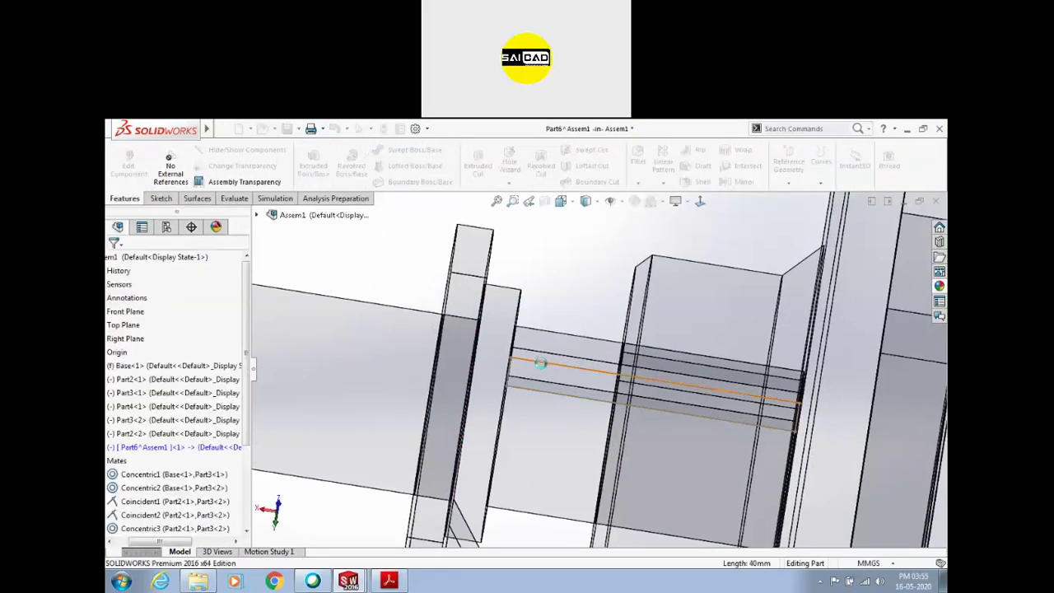
middle_click_drag(527, 405, 526, 346)
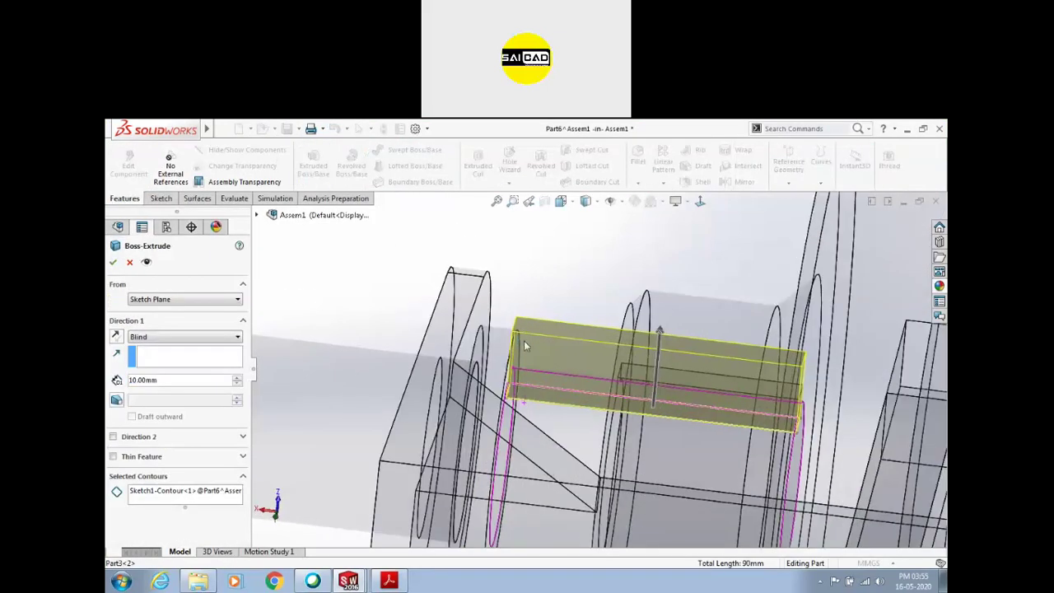
left_click_drag(661, 332, 663, 372)
middle_click_drag(482, 315, 500, 308)
double_click(138, 380)
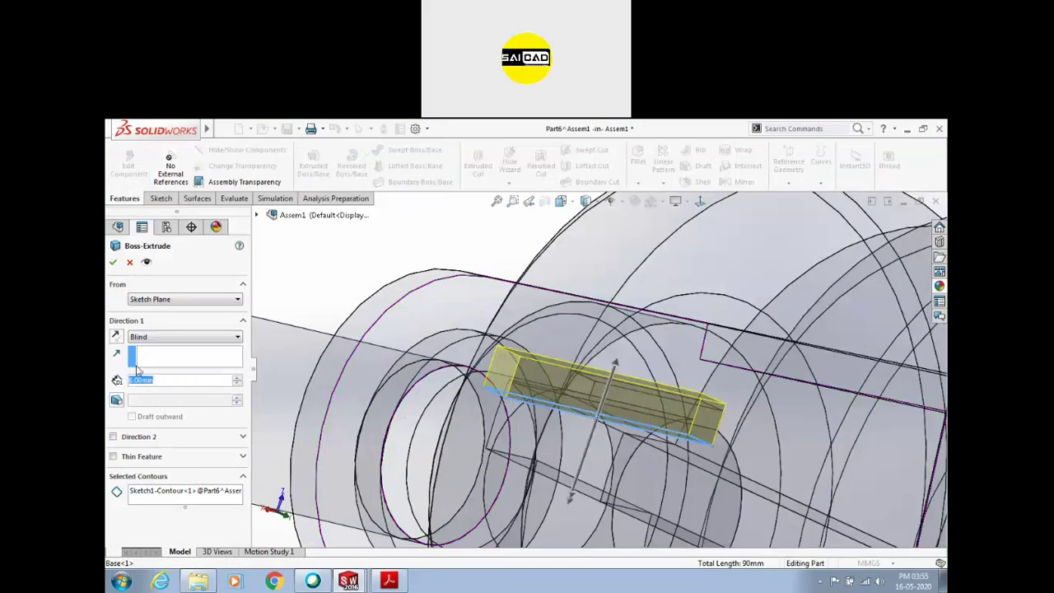
type("5")
key("Return")
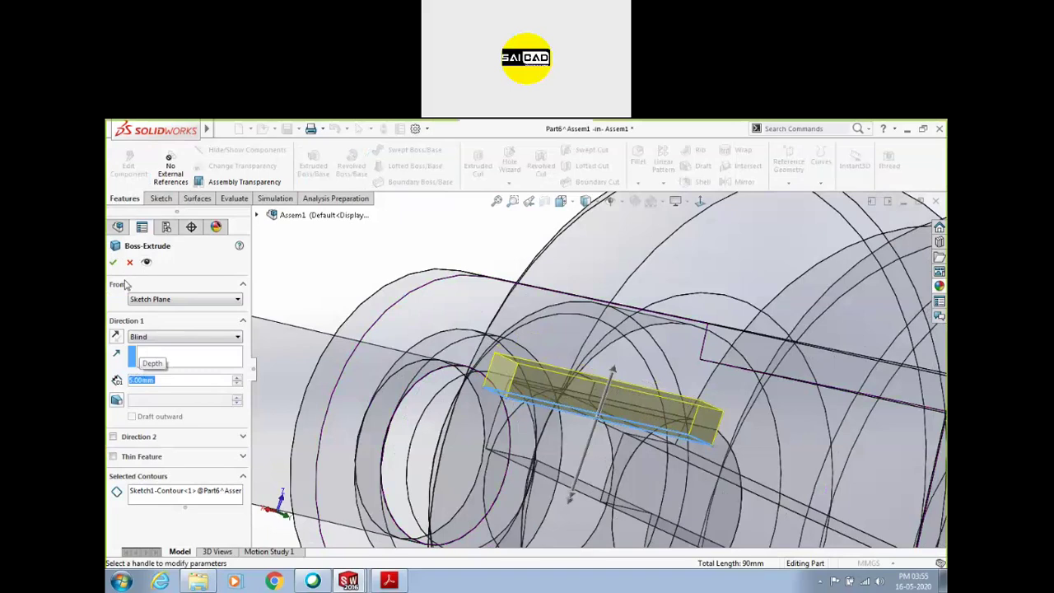
left_click(114, 262)
middle_click_drag(417, 287, 546, 346)
Delete the key's InPlace1 mate and lift the freed key out of the slot
left_click(128, 165)
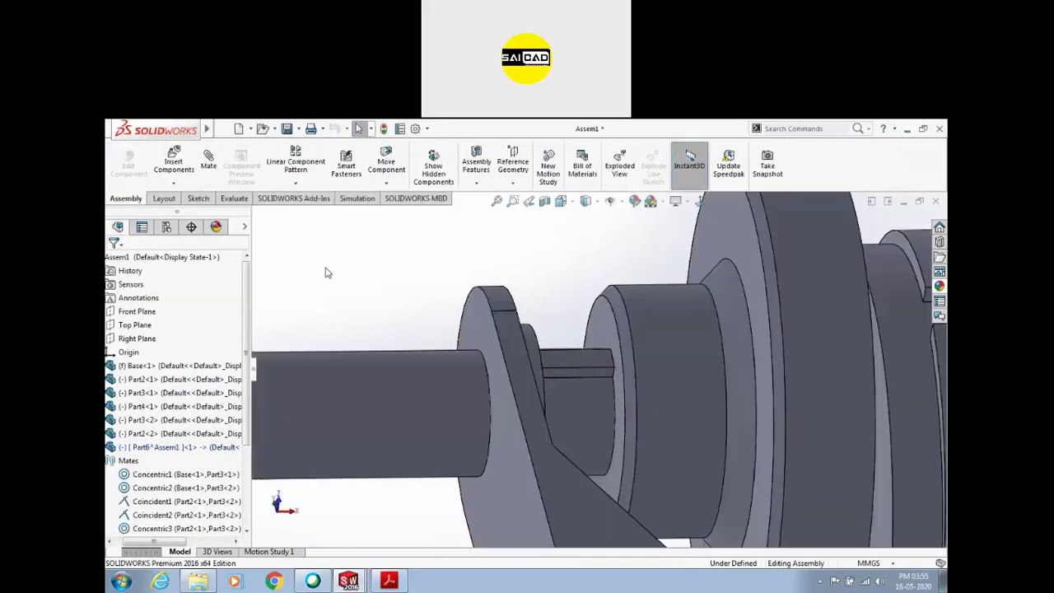
left_click(564, 362)
mouse_move(553, 312)
left_mouse_down()
mouse_move(589, 363)
mouse_move(563, 327)
left_mouse_up()
left_click(473, 256)
scroll(189, 442, "down", 3)
left_click(173, 528)
key("Delete")
left_click(557, 375)
left_click_drag(565, 365, 447, 236)
Mate the key's extruded face coincident with the Part3 shaft face
middle_click_drag(447, 235, 600, 431)
left_click(607, 394)
middle_click_drag(607, 394, 483, 327)
left_click(468, 328)
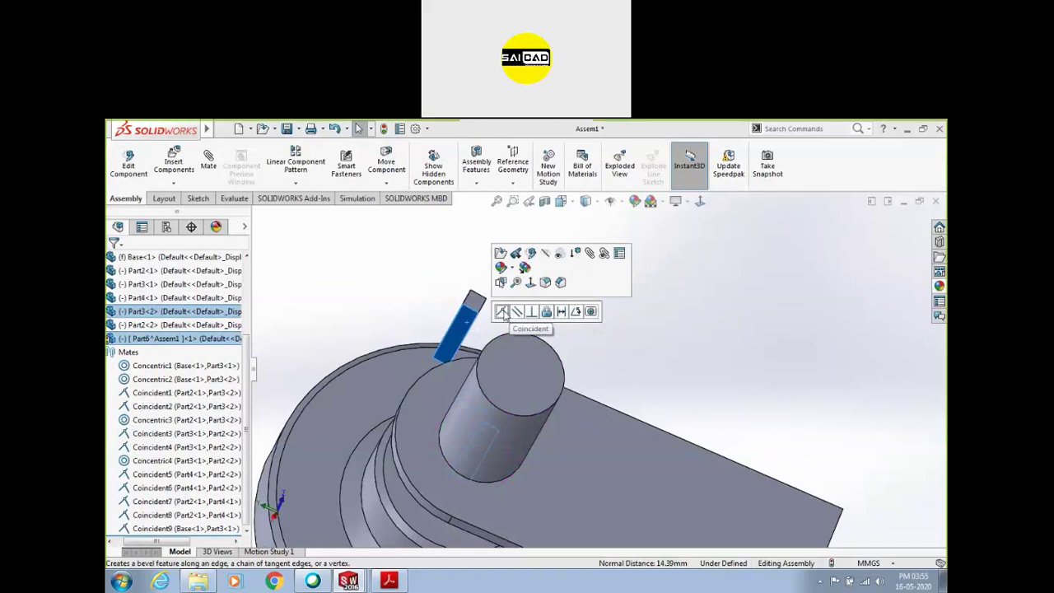
left_click(504, 315)
Mate the key's side face coincident with the keyway's side face
middle_click_drag(607, 287, 625, 372)
left_click(580, 324)
scroll(625, 375, "up", 3)
left_click(619, 381)
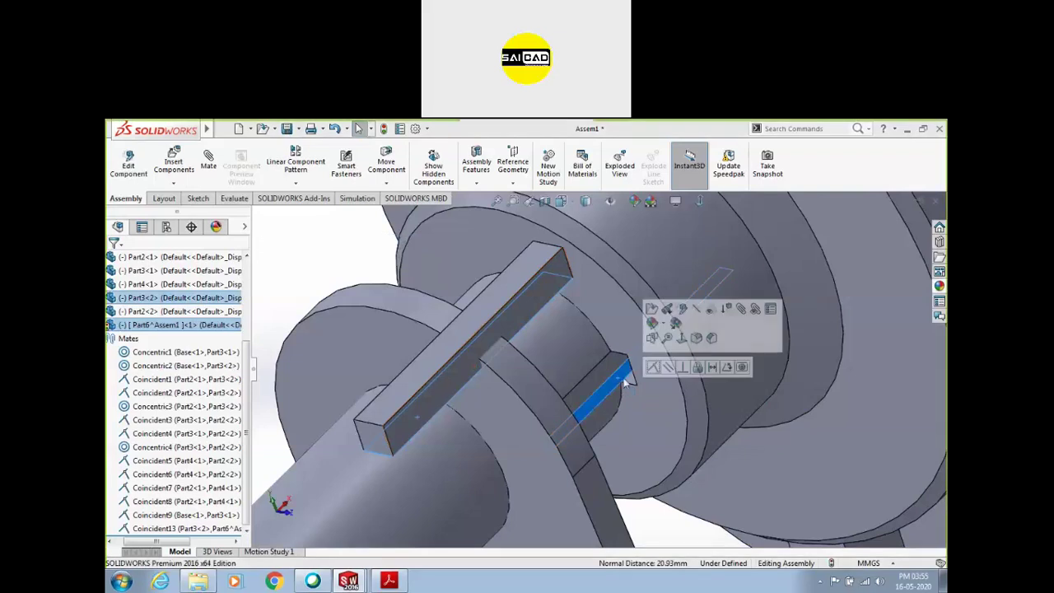
left_click(652, 366)
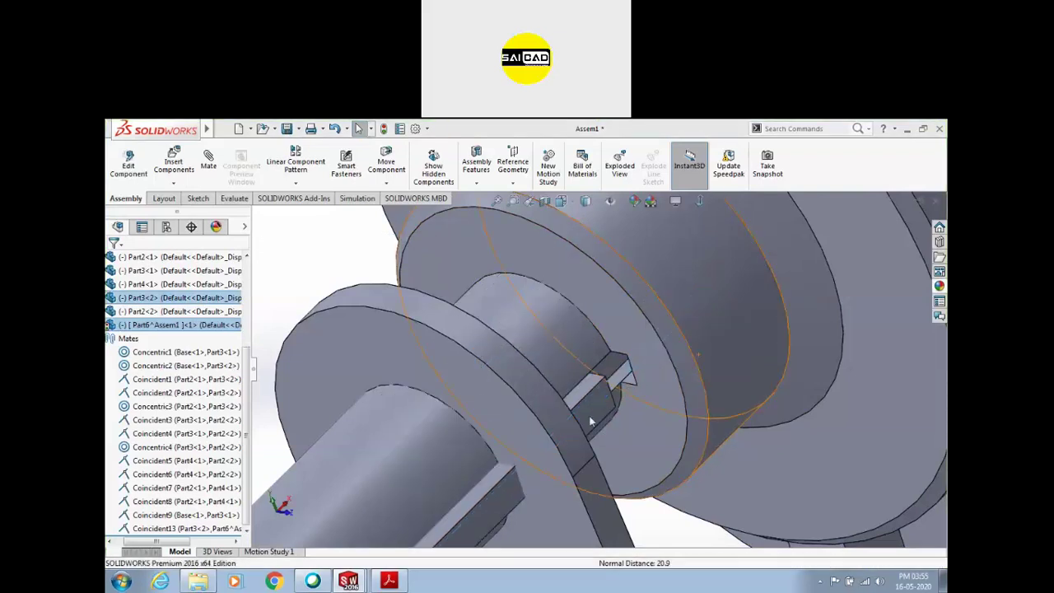
Try mating the key's end face to the hub's inner ring, then cancel that mate
middle_click_drag(564, 344, 497, 488)
left_click(500, 488)
middle_click_drag(623, 336, 577, 358)
left_click(699, 360)
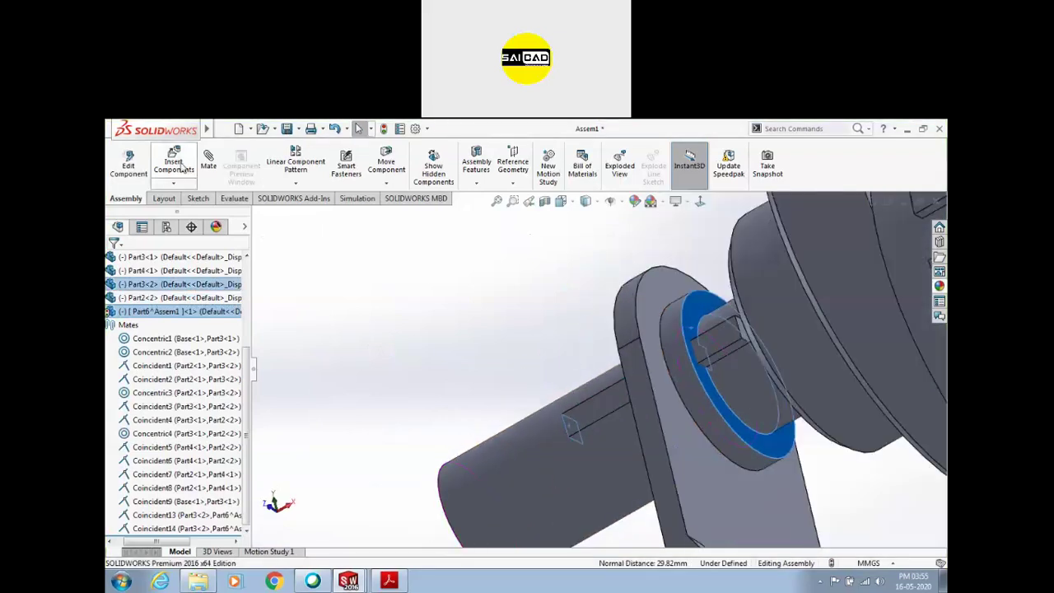
left_click(209, 162)
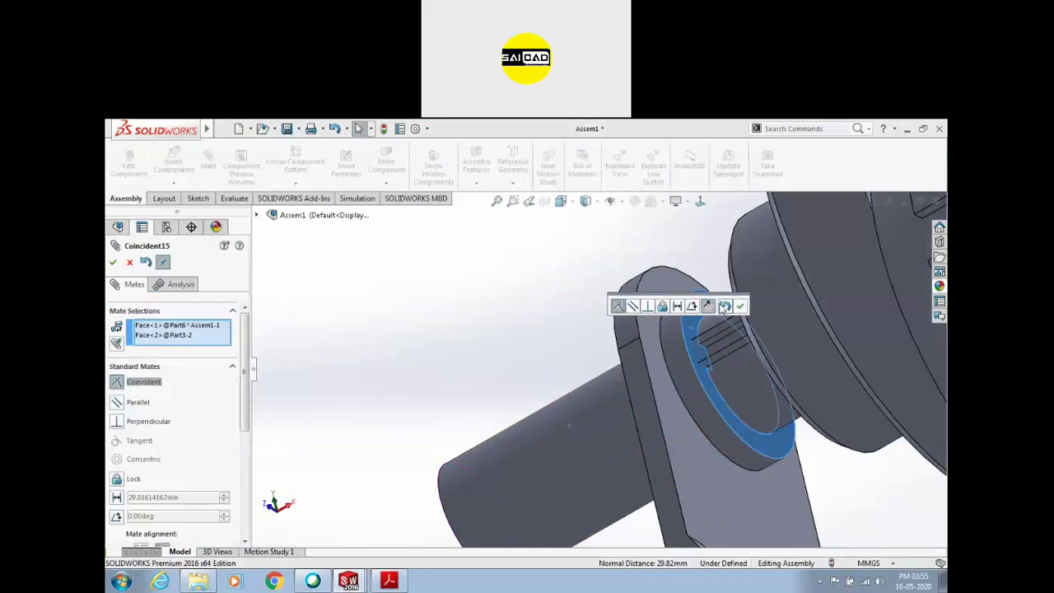
left_click(735, 306)
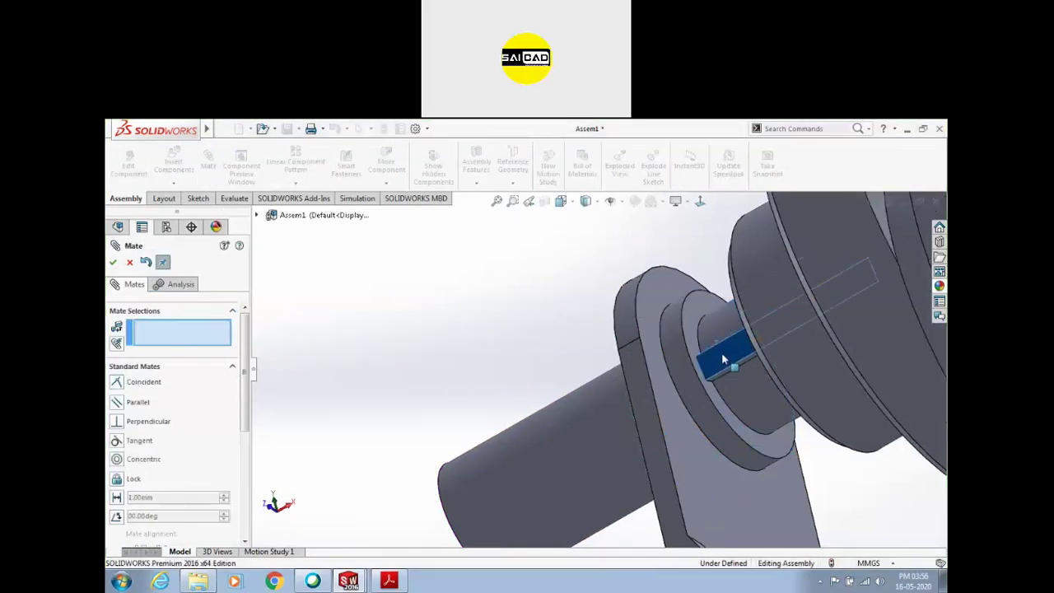
scroll(659, 354, "up", 3)
left_click(130, 262)
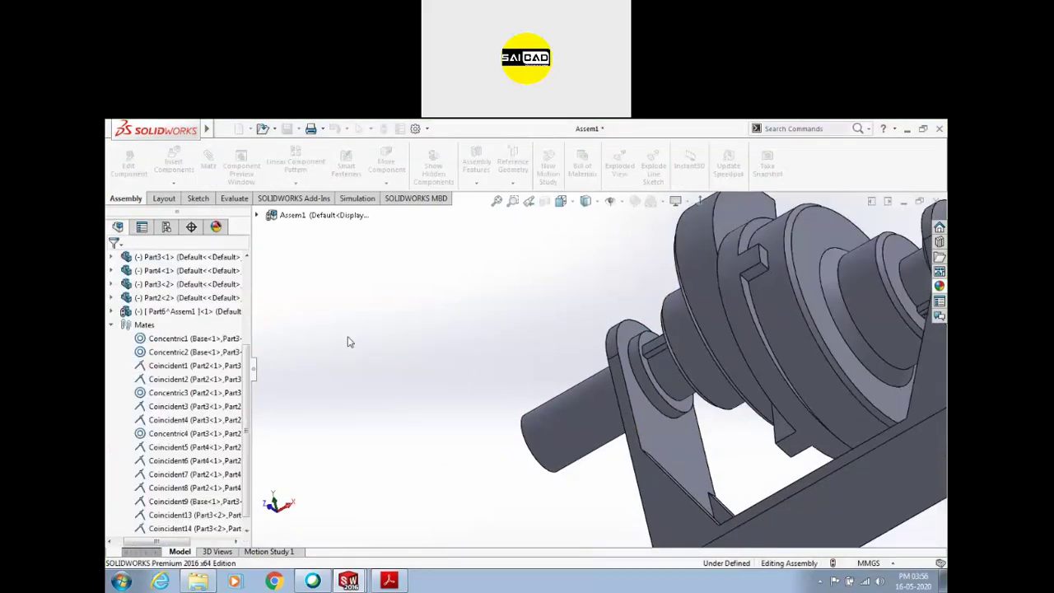
scroll(419, 365, "up", 3)
middle_click_drag(419, 364, 658, 308)
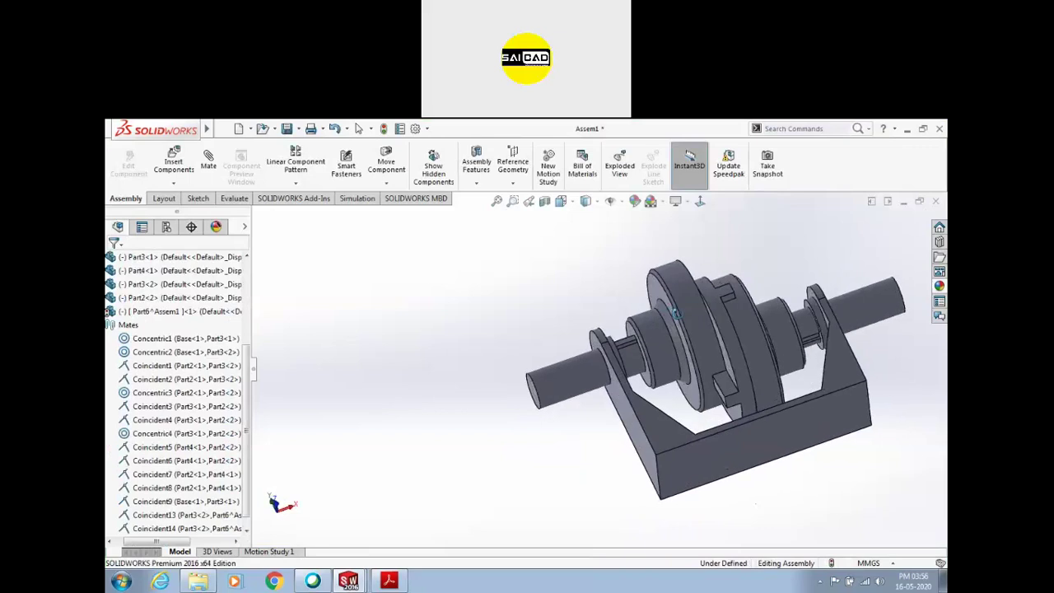
scroll(780, 340, "down", 4)
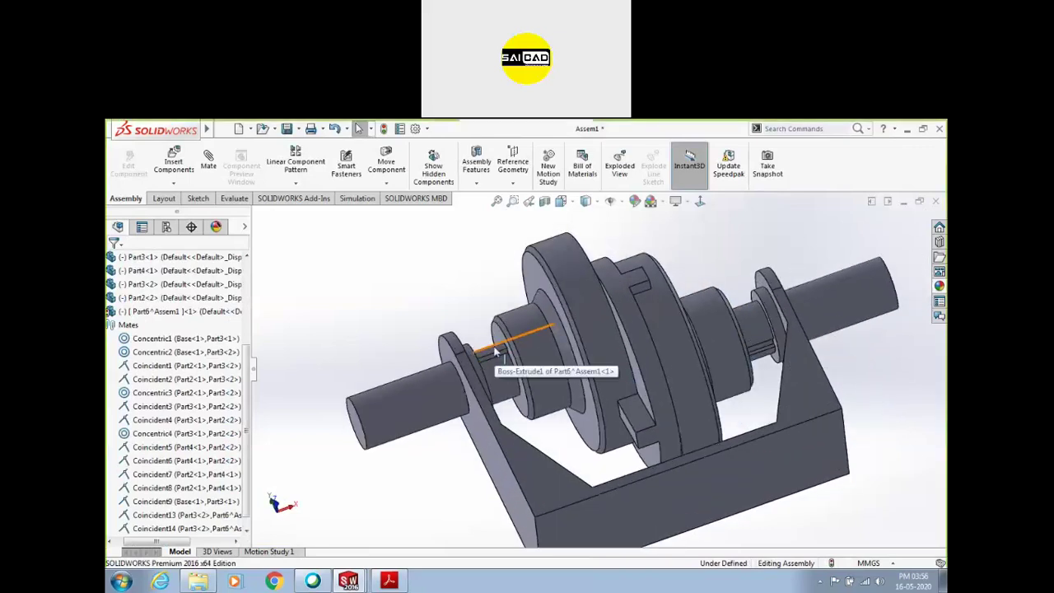
Copy the key with its mates, picking three new mating faces in the other shaft's keyway
left_click(494, 354)
right_click(494, 354)
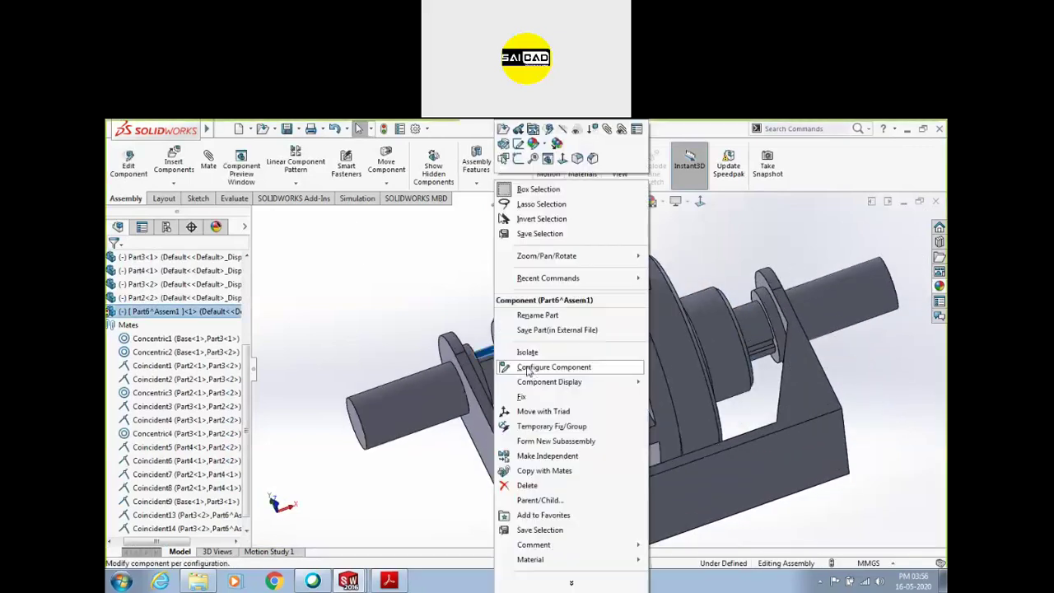
left_click(542, 471)
left_click(244, 262)
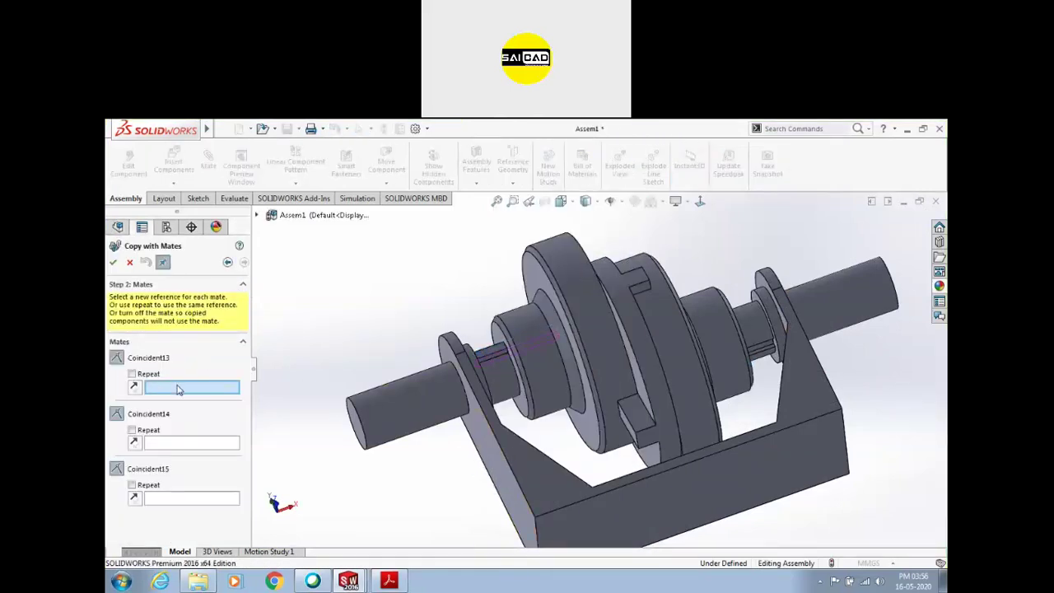
scroll(487, 351, "down", 5)
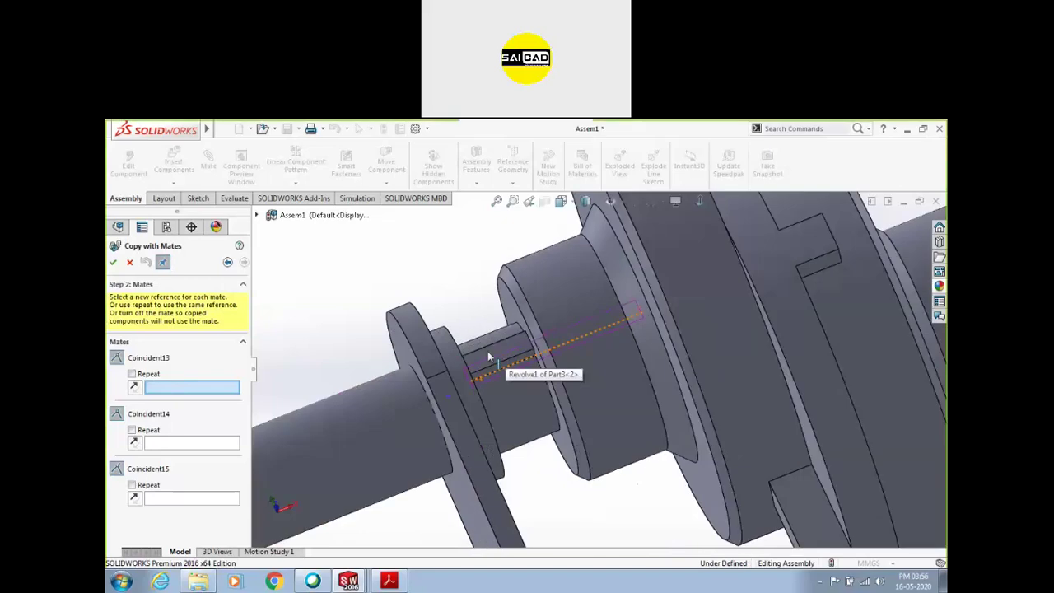
scroll(479, 356, "up", 10)
middle_click_drag(501, 318, 806, 399)
scroll(660, 345, "down", 5)
left_click(650, 371)
scroll(552, 411, "up", 8)
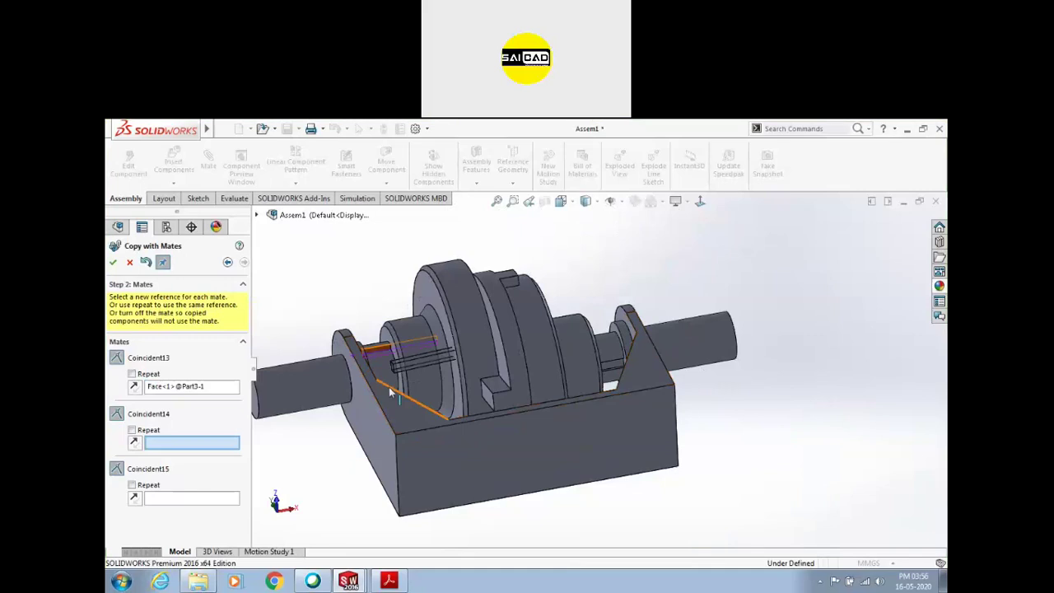
scroll(601, 374, "down", 3)
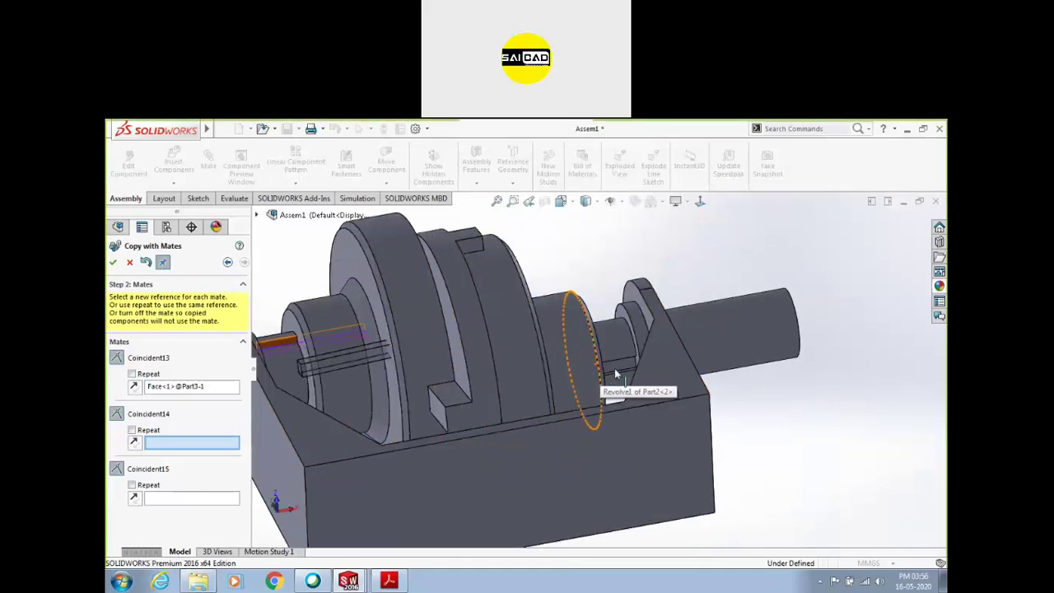
scroll(615, 375, "down", 8)
left_click(612, 378)
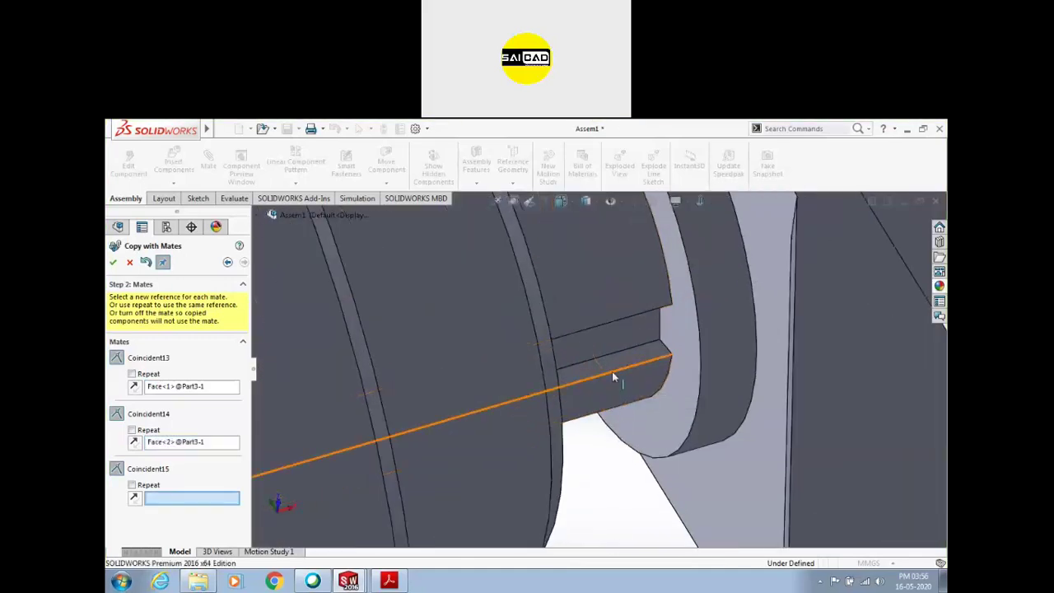
left_click(685, 327)
scroll(643, 367, "up", 8)
scroll(617, 375, "down", 10)
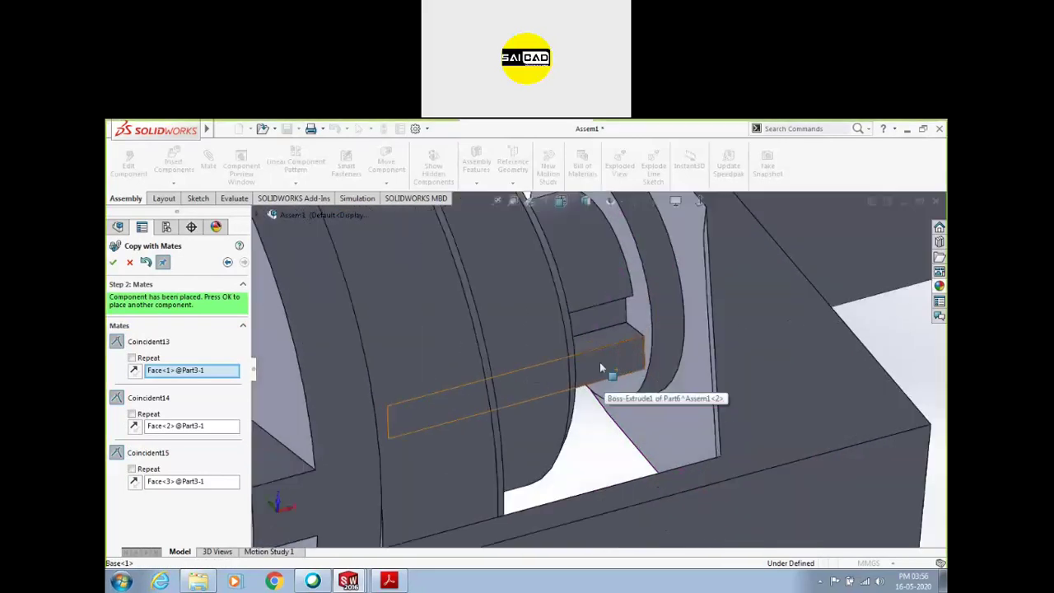
Replace the second mate's face, adjust the alignment flips, and confirm the copied key Part6<2>
left_click(182, 426)
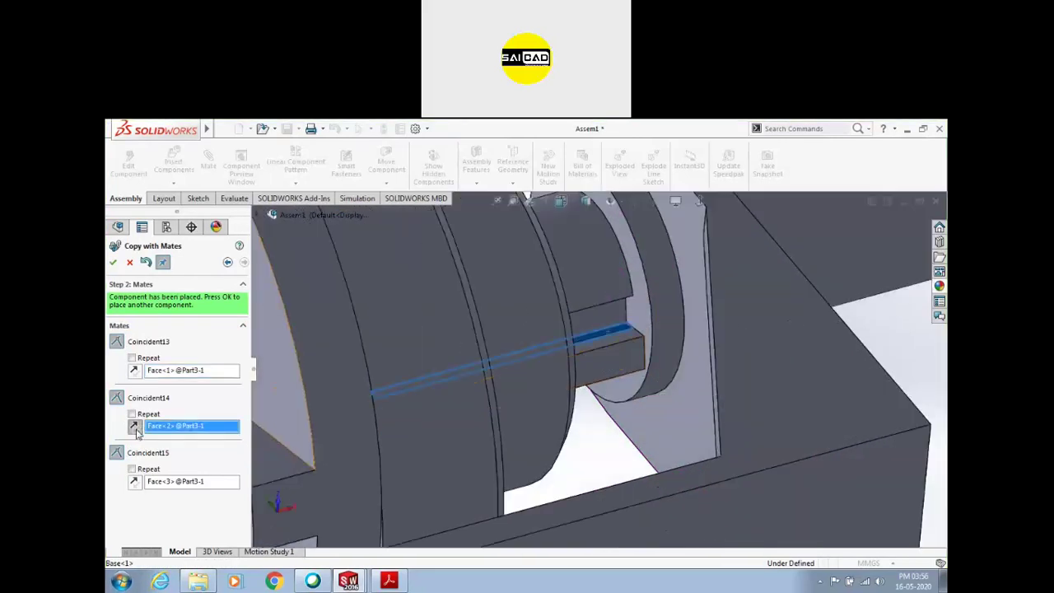
left_click(134, 370)
left_click(135, 482)
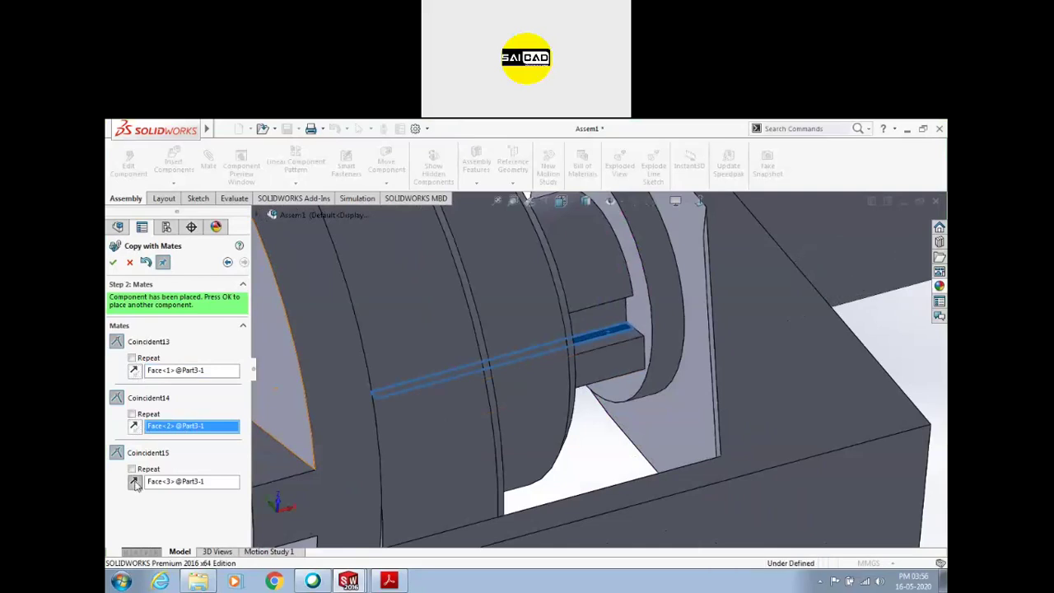
right_click(157, 432)
left_click(191, 435)
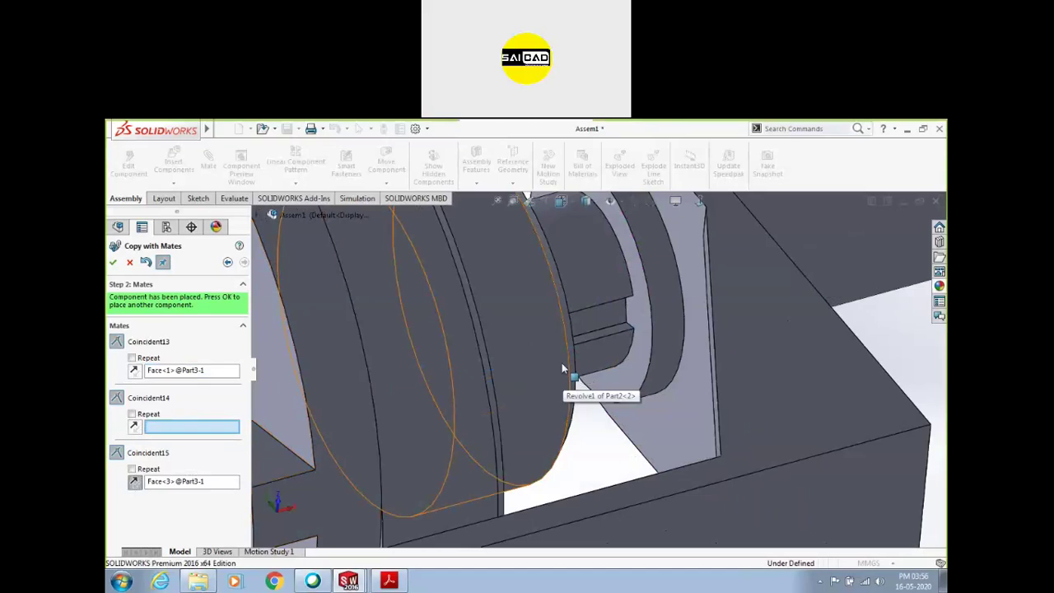
middle_click_drag(550, 312, 612, 439)
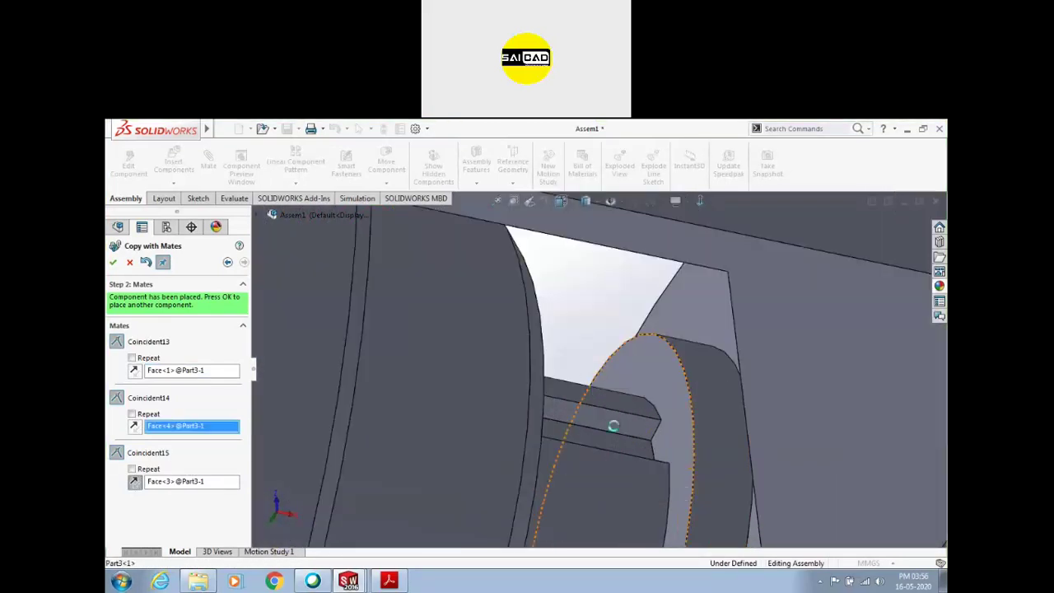
left_click(616, 433)
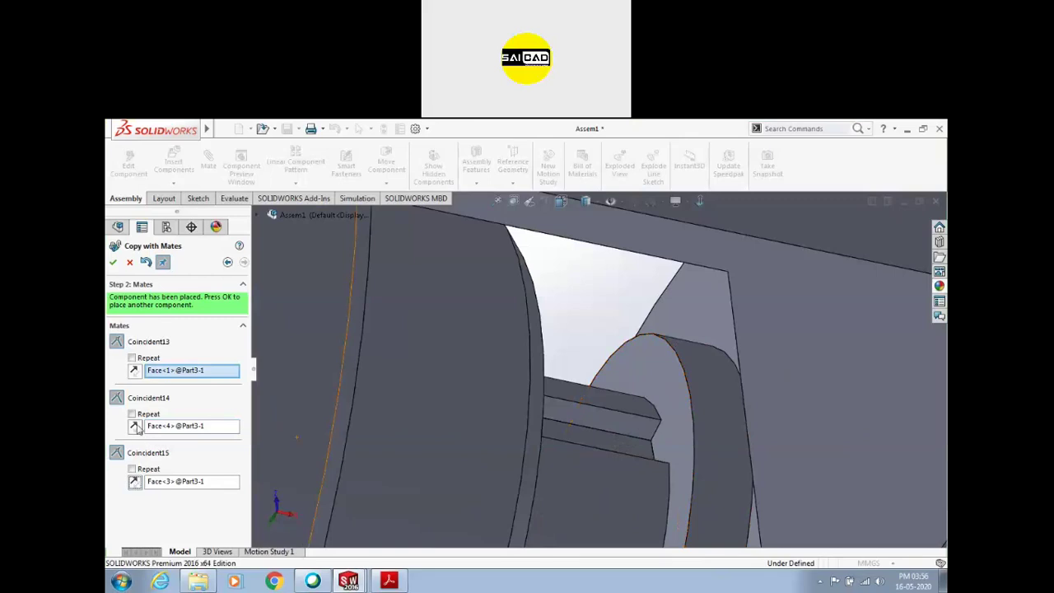
left_click(178, 428)
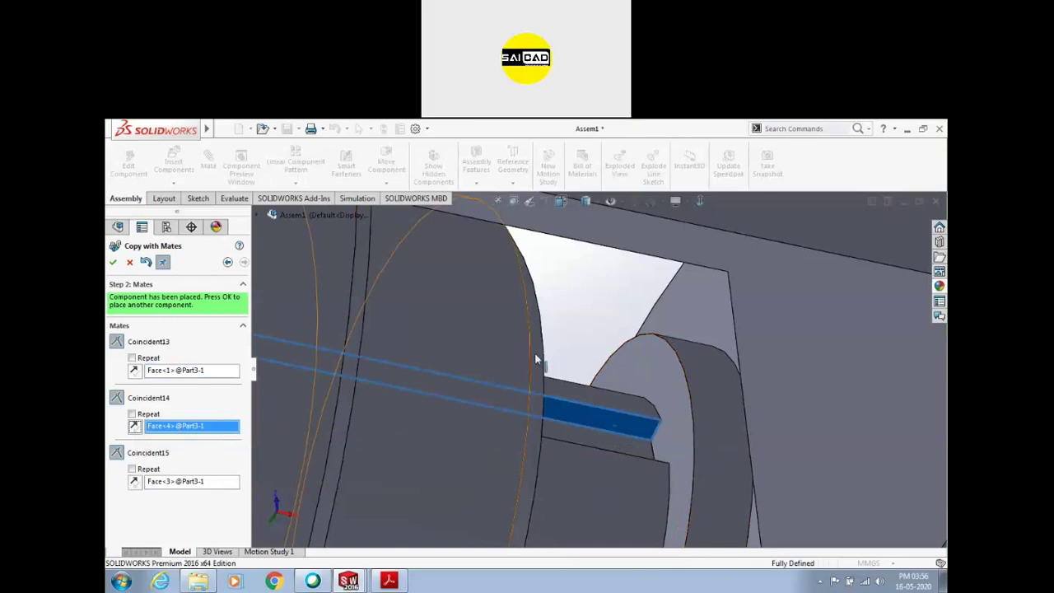
scroll(586, 363, "up", 5)
middle_click_drag(587, 362, 206, 383)
left_click(190, 372)
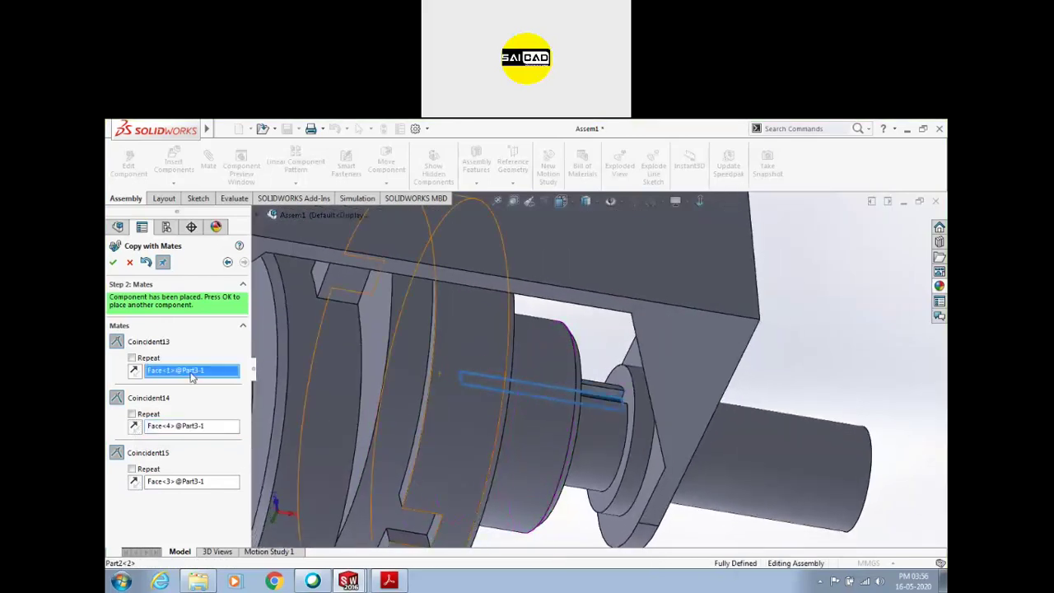
left_click(183, 429)
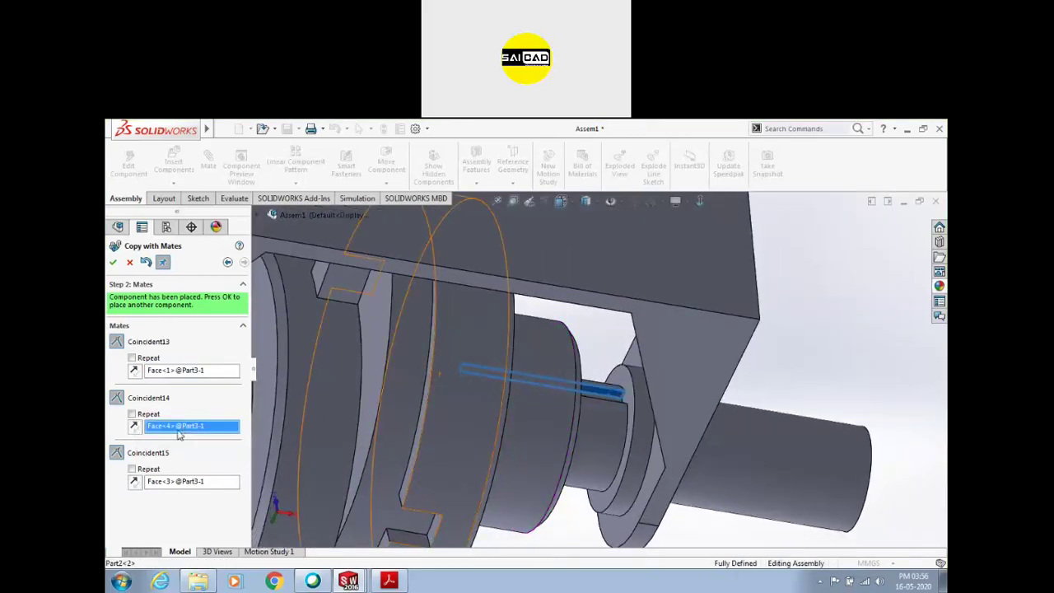
left_click(134, 371)
scroll(783, 365, "down", 2)
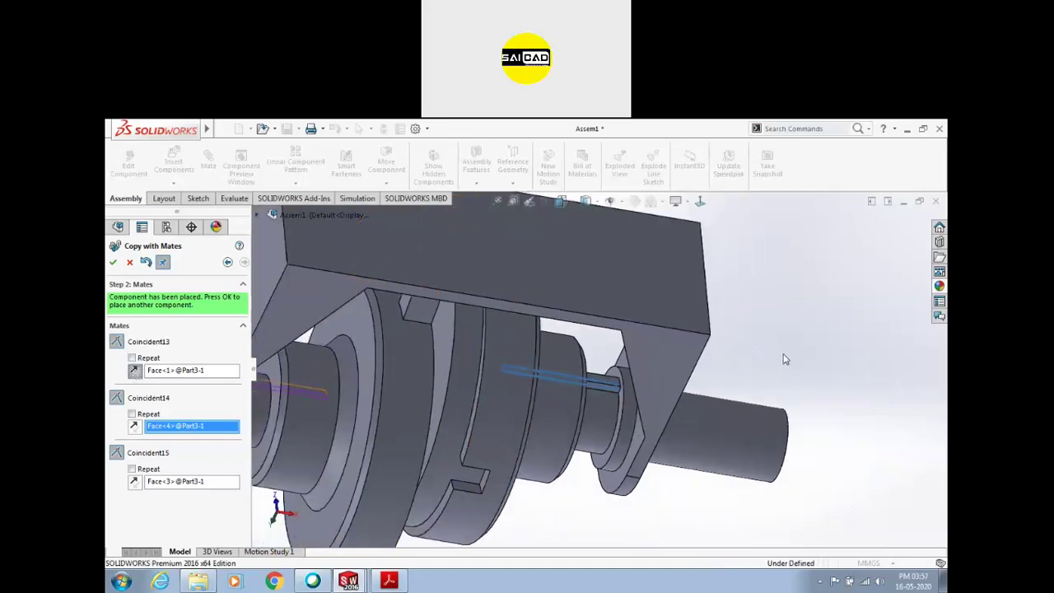
left_click(113, 261)
middle_click_drag(536, 370, 579, 240)
key("Escape")
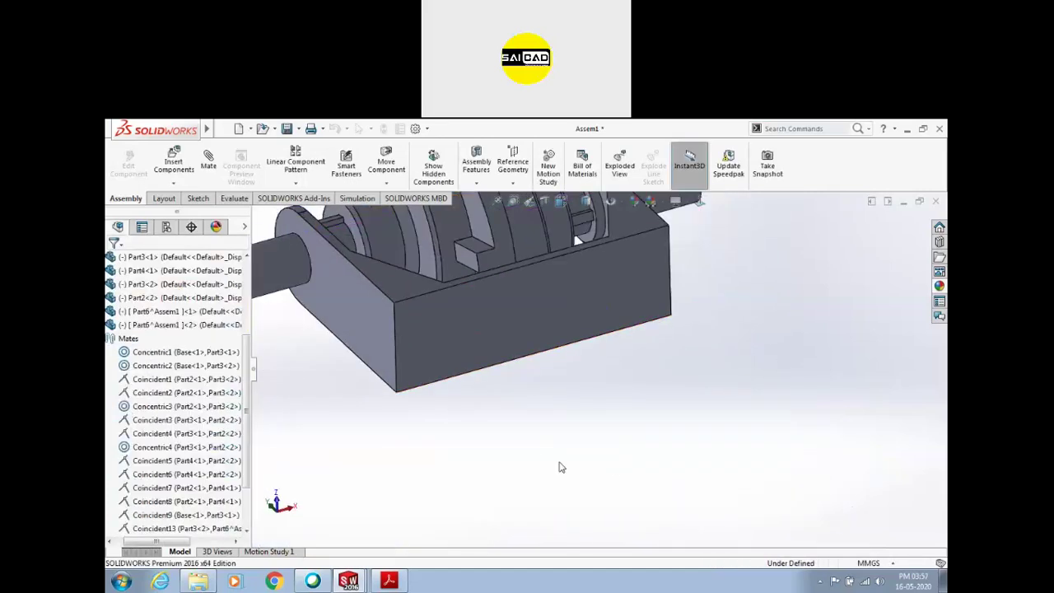
scroll(726, 247, "down", 4)
left_click_drag(755, 296, 799, 413)
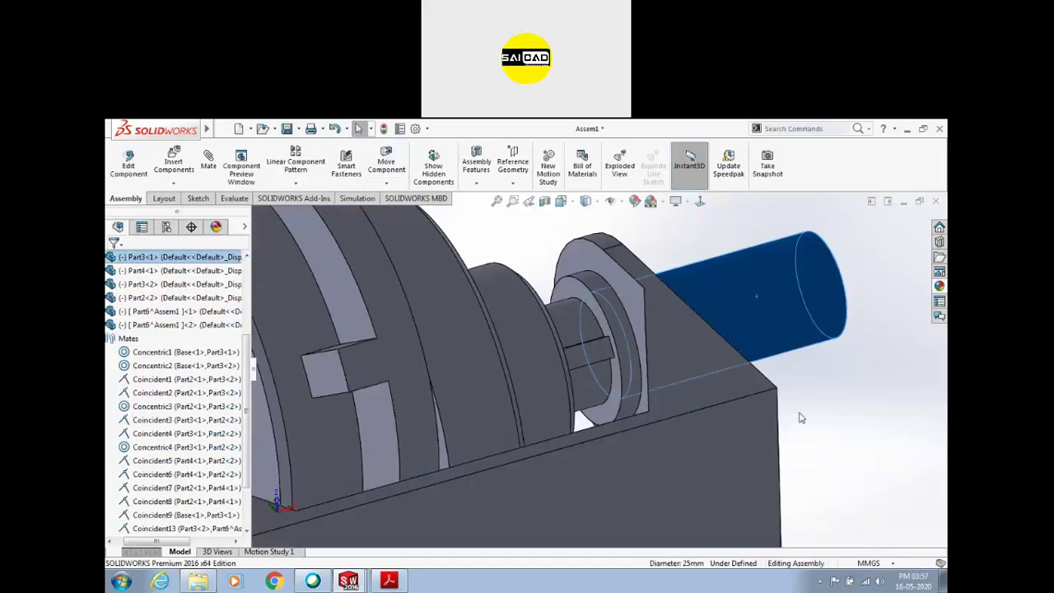
scroll(766, 381, "up", 3)
middle_click_drag(768, 387, 765, 508)
scroll(769, 395, "up", 4)
left_click(769, 395)
scroll(715, 326, "down", 3)
middle_click_drag(746, 325, 734, 394)
scroll(708, 383, "up", 2)
scroll(483, 310, "down", 3)
scroll(571, 329, "up", 3)
scroll(560, 296, "down", 3)
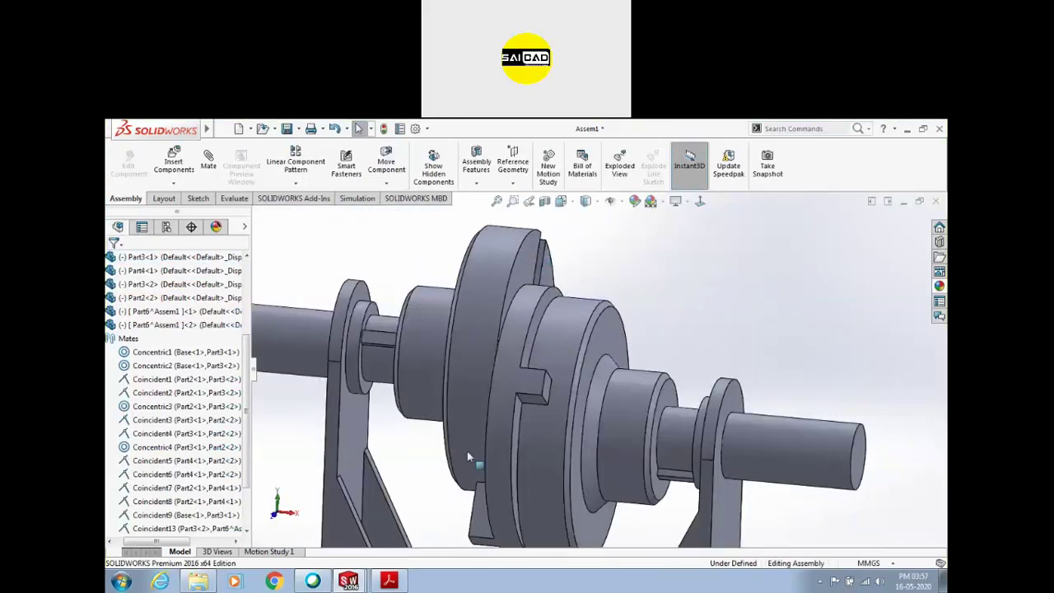
scroll(762, 321, "up", 3)
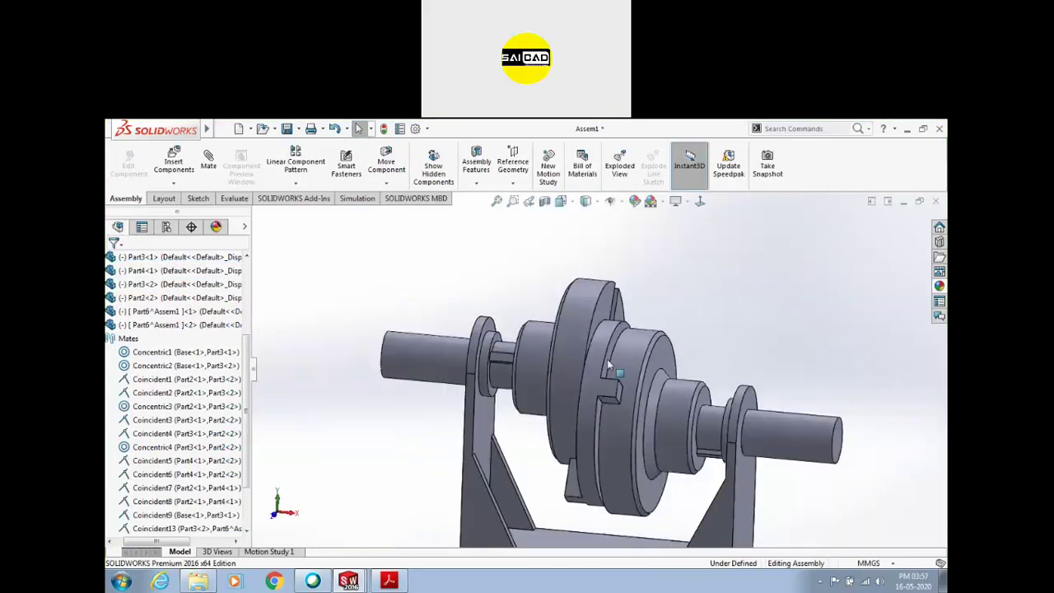
scroll(607, 359, "down", 3)
left_click(814, 399)
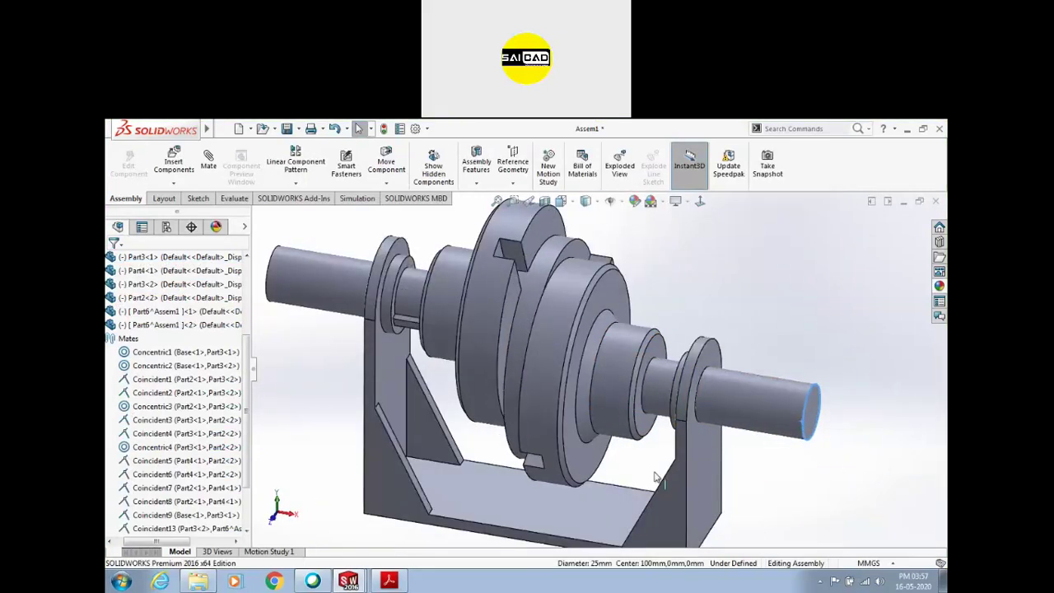
scroll(639, 455, "up", 3)
scroll(646, 458, "down", 2)
middle_click_drag(661, 449, 706, 381)
left_click(707, 381)
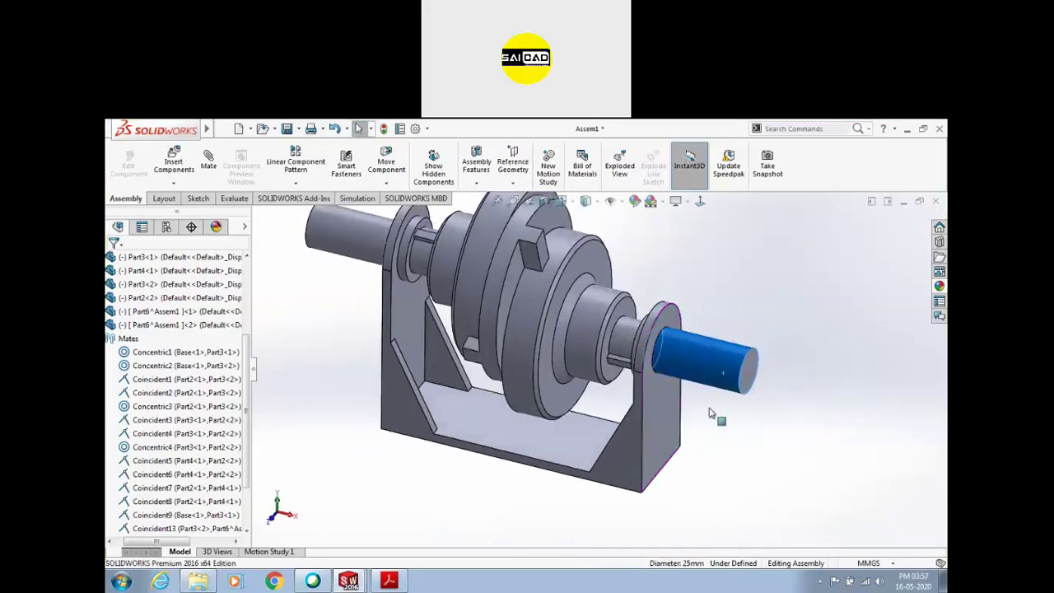
left_click(852, 342)
left_click(507, 432)
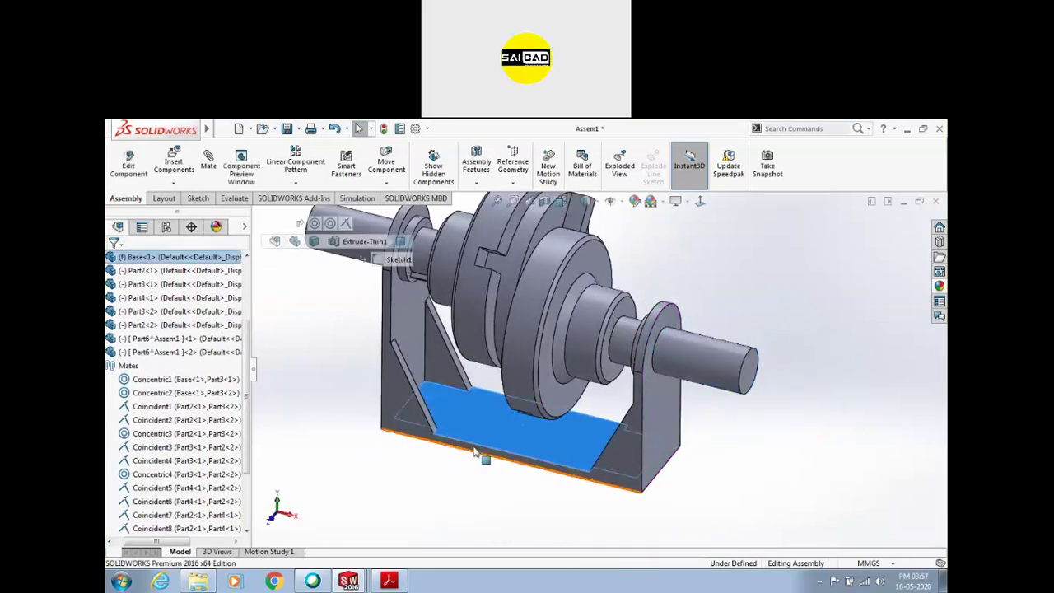
middle_click_drag(487, 454, 482, 477)
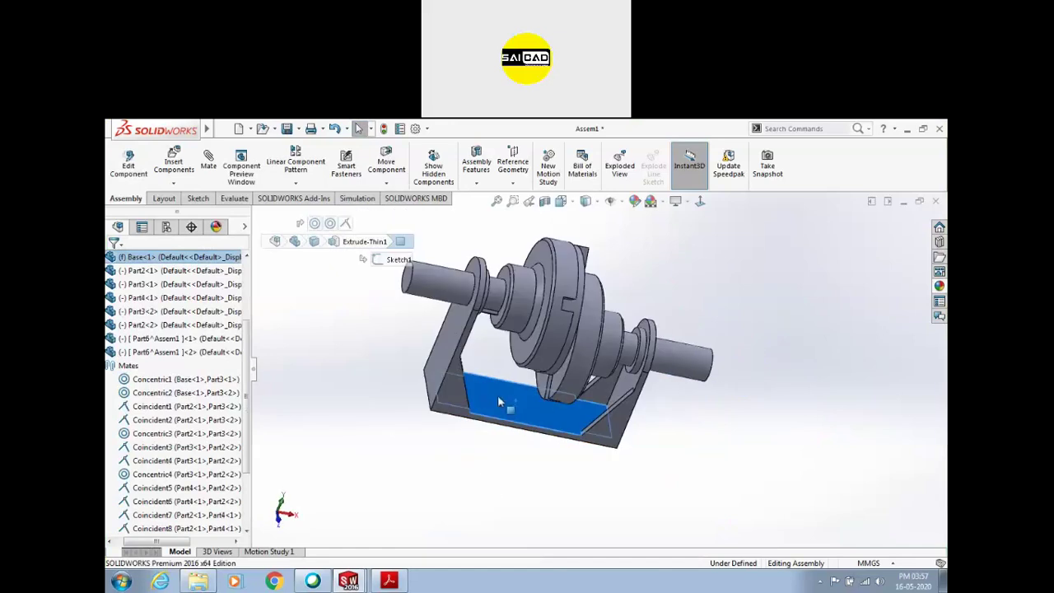
Rebuild and save the assembly as Assem1, keeping virtual components saved internally
left_click(129, 168)
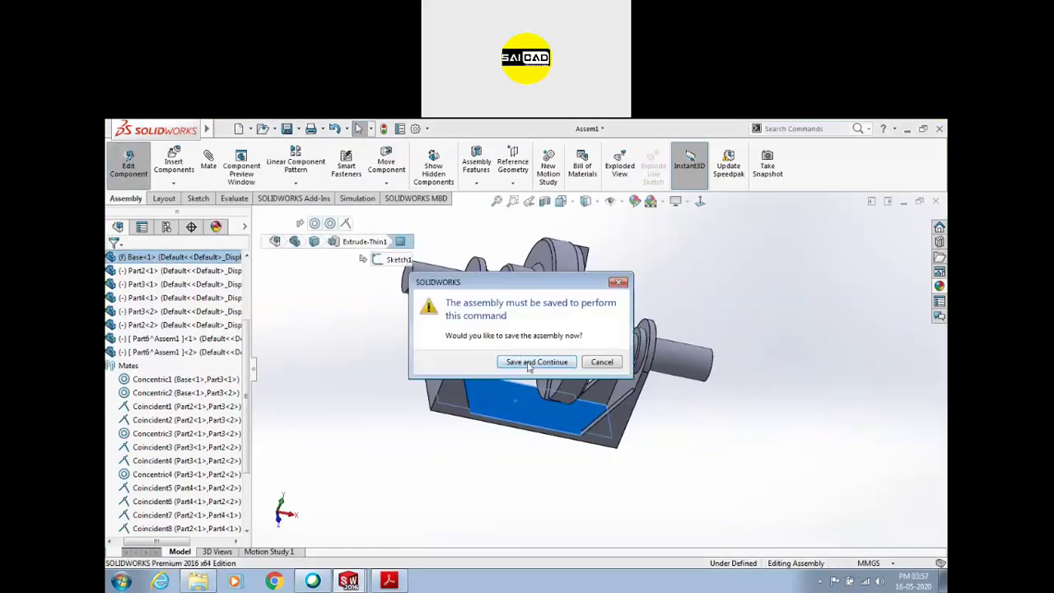
left_click(528, 362)
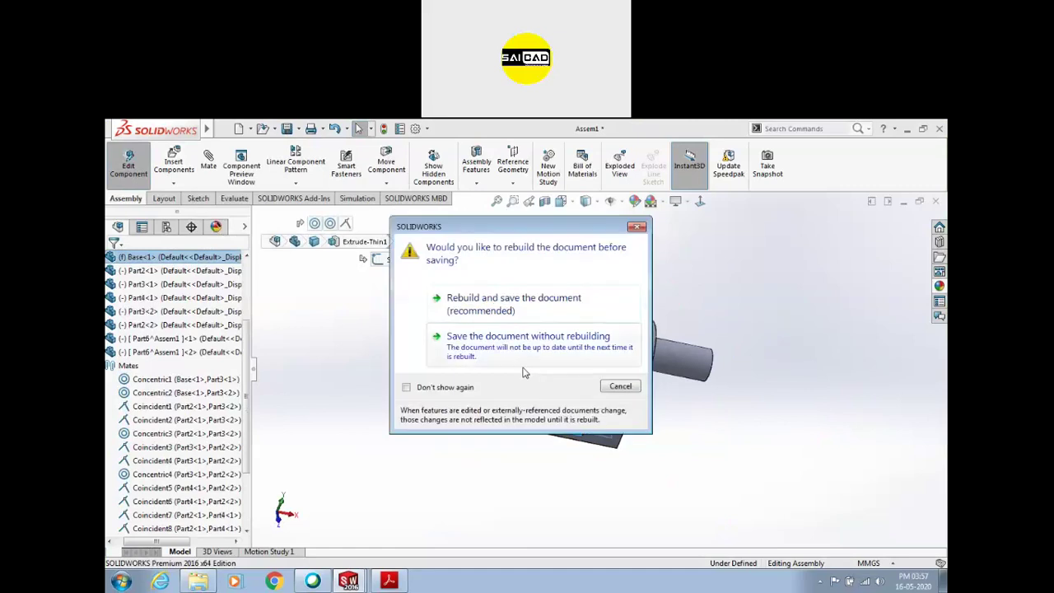
left_click(503, 313)
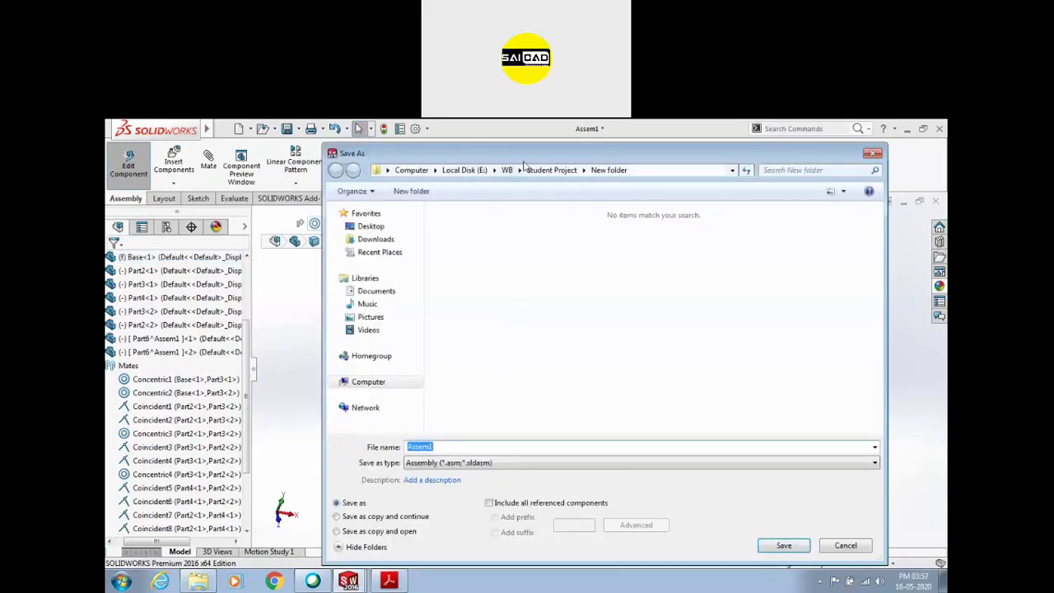
left_click(787, 545)
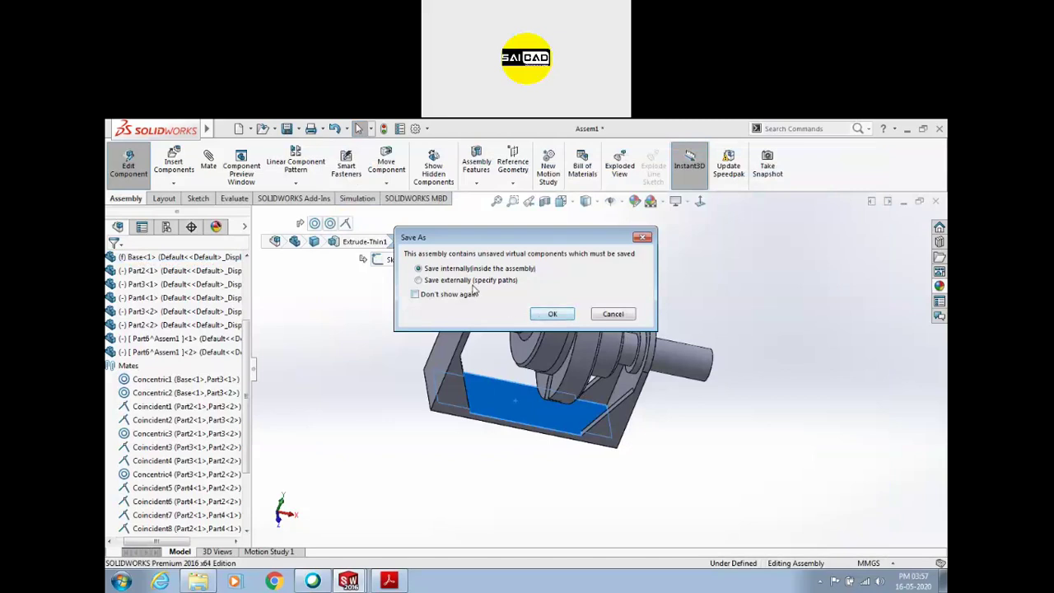
left_click(552, 317)
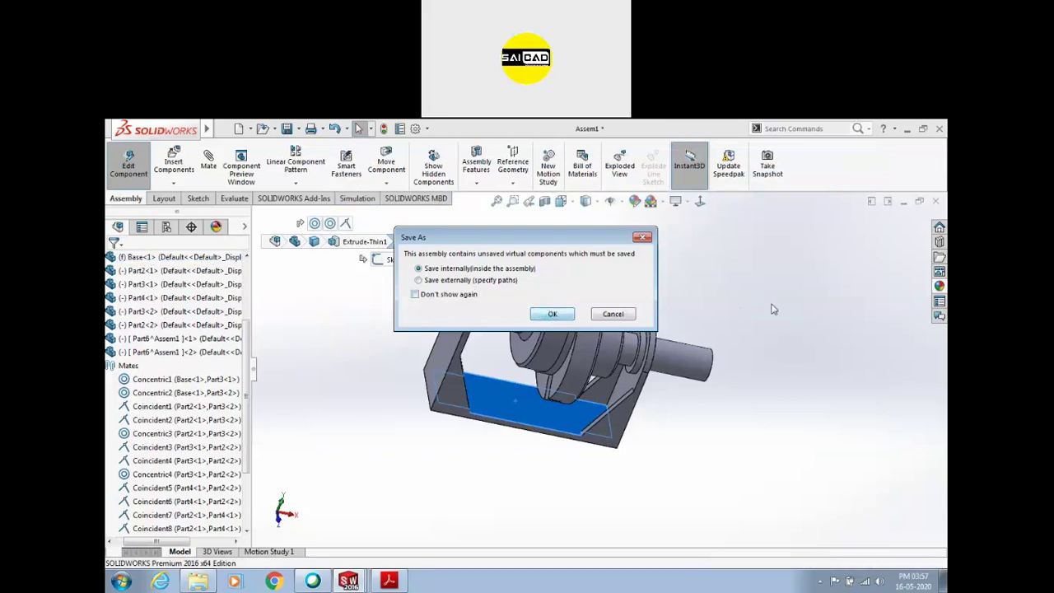
scroll(662, 302, "down", 2)
middle_click_drag(662, 303, 725, 284)
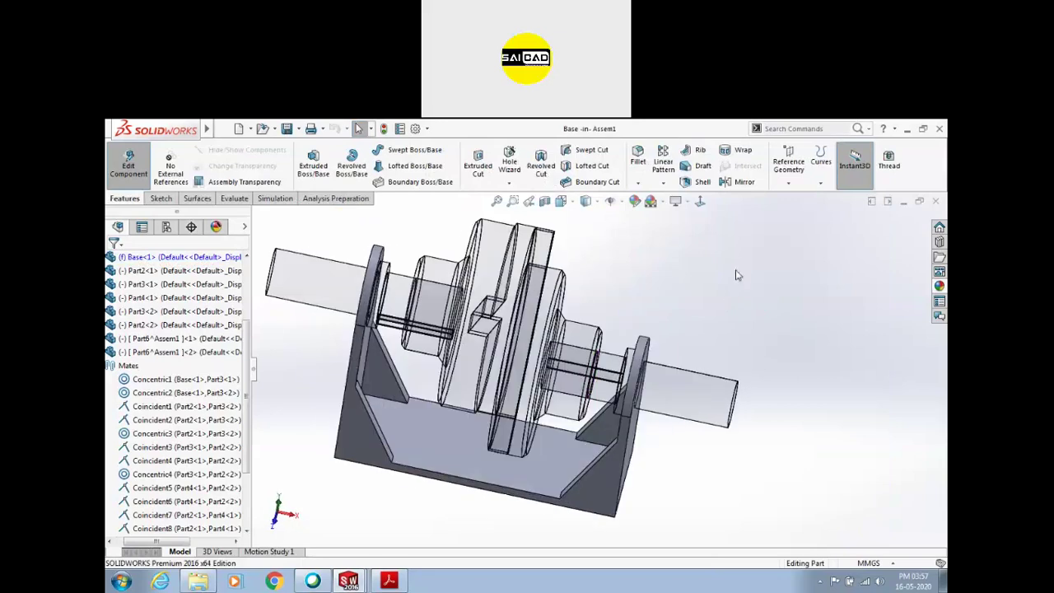
left_click(165, 200)
Edit the Base part and start a sketch on its floor face
left_click(135, 162)
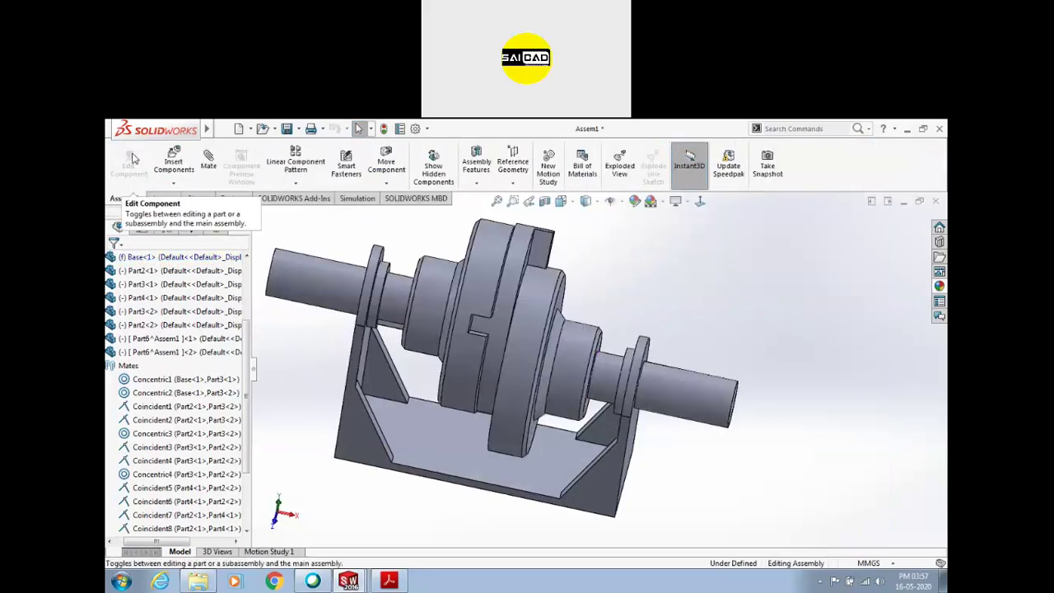
left_click(471, 436)
left_click(132, 169)
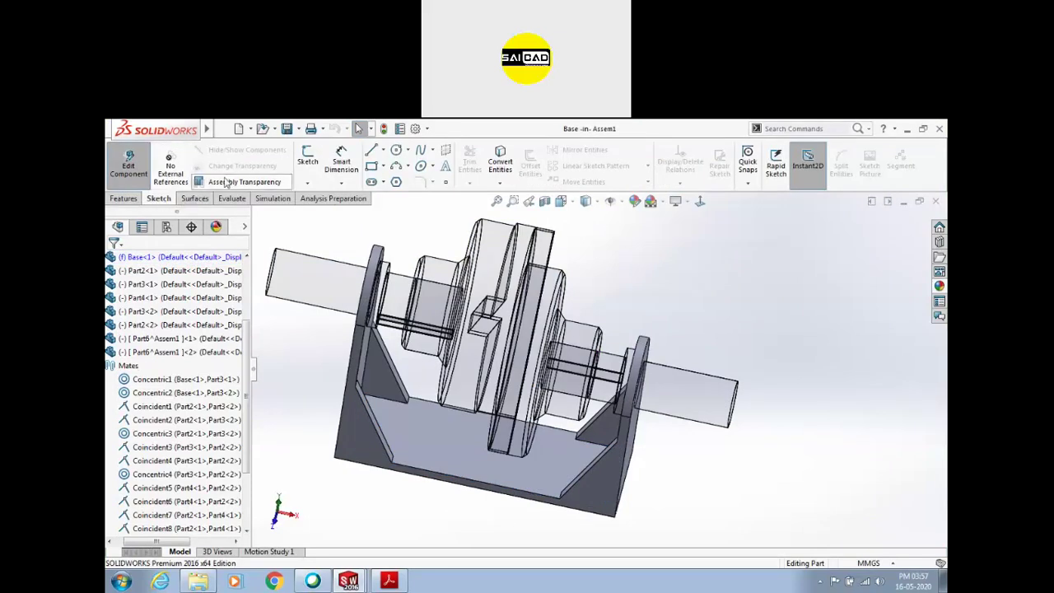
left_click(306, 163)
left_click(437, 440)
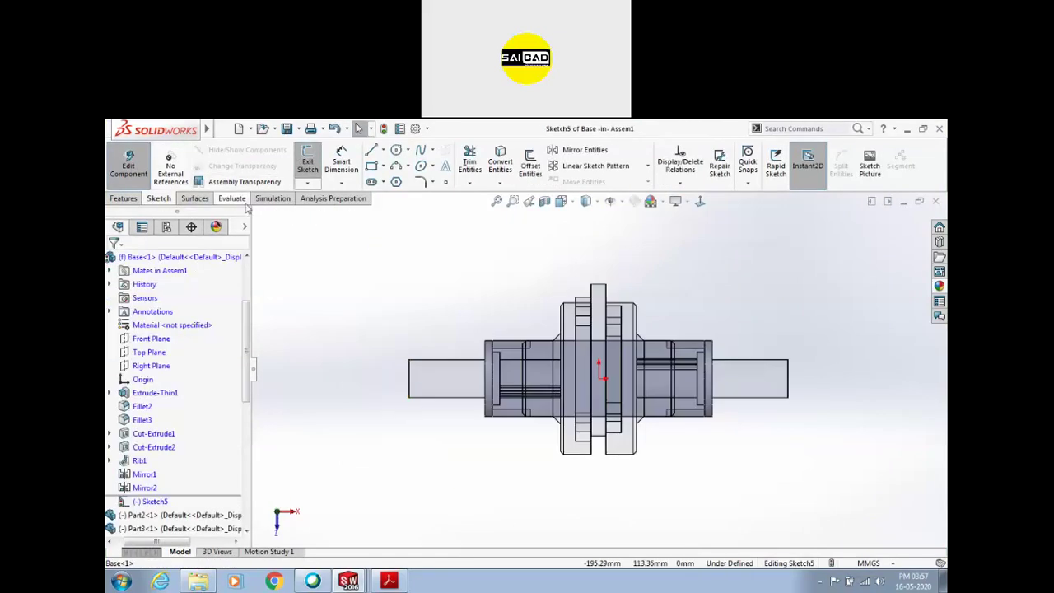
scroll(681, 390, "down", 2)
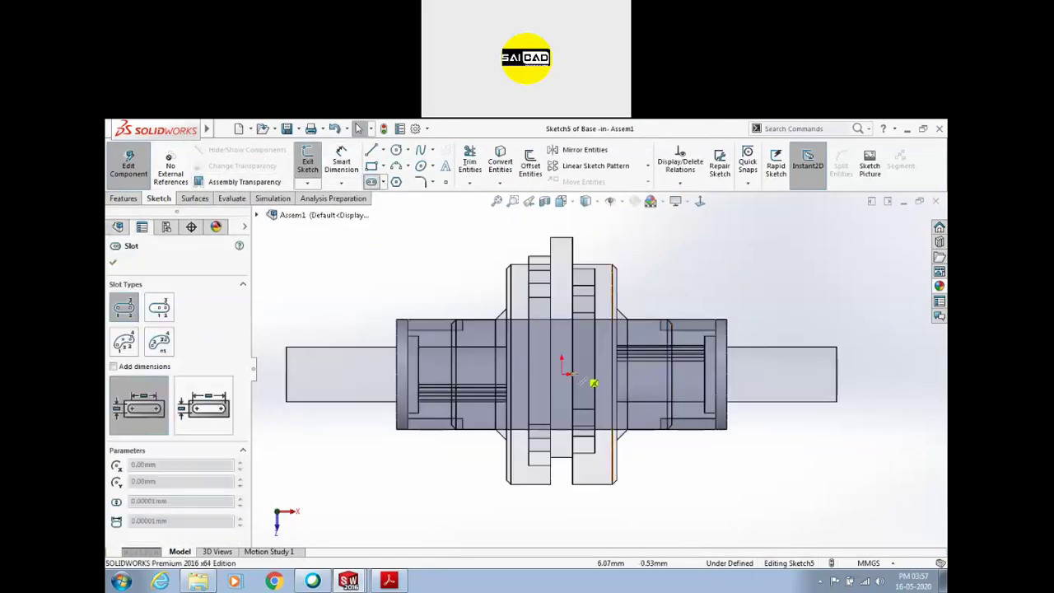
Draw a centerpoint straight slot, begin its end-radius dimension, and check the assignment PDF
left_click(160, 309)
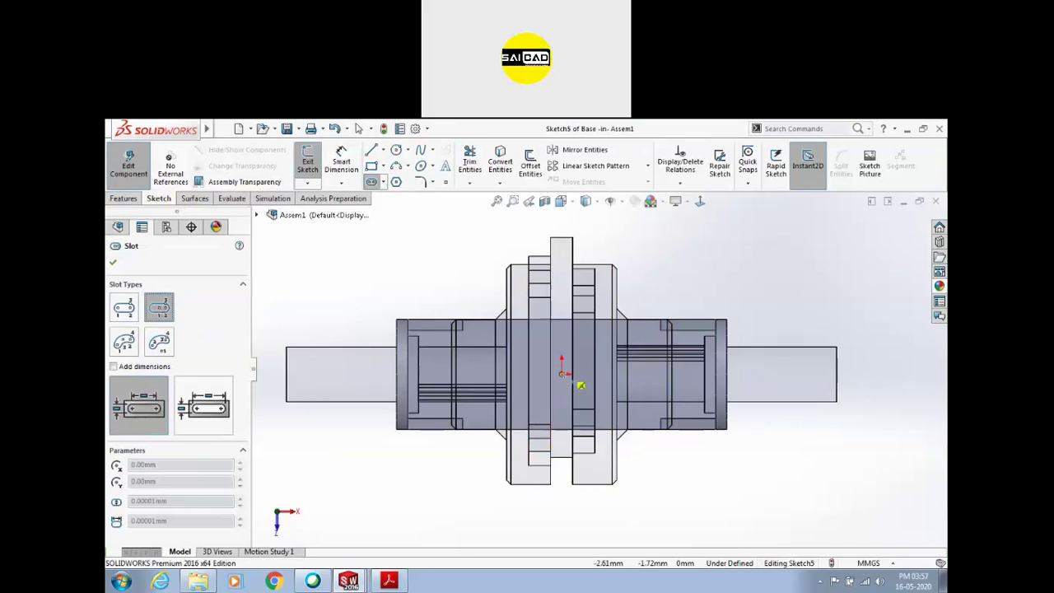
left_click(641, 375)
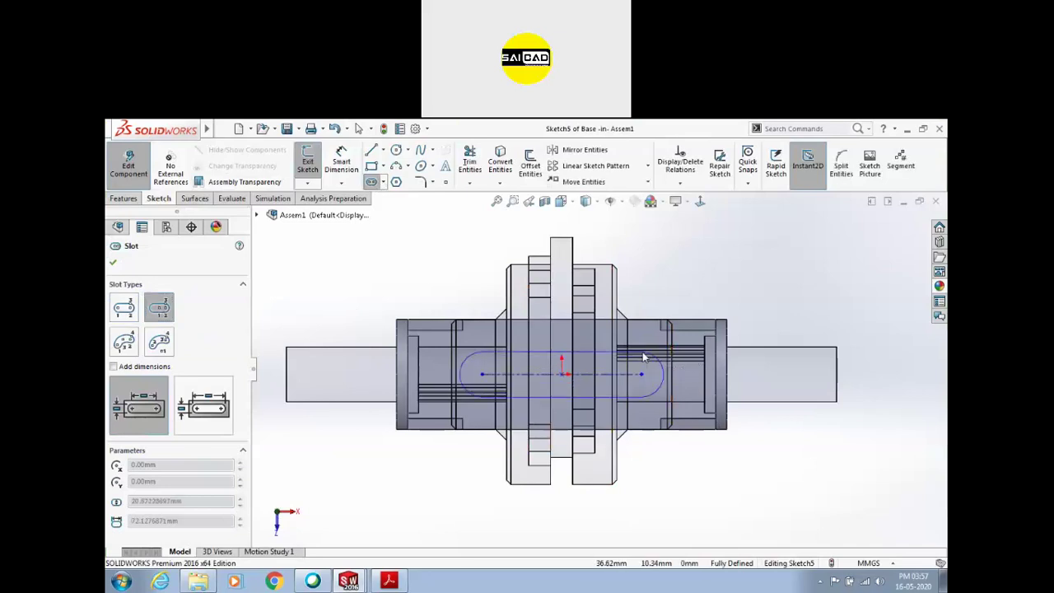
left_click(650, 397)
left_click(338, 156)
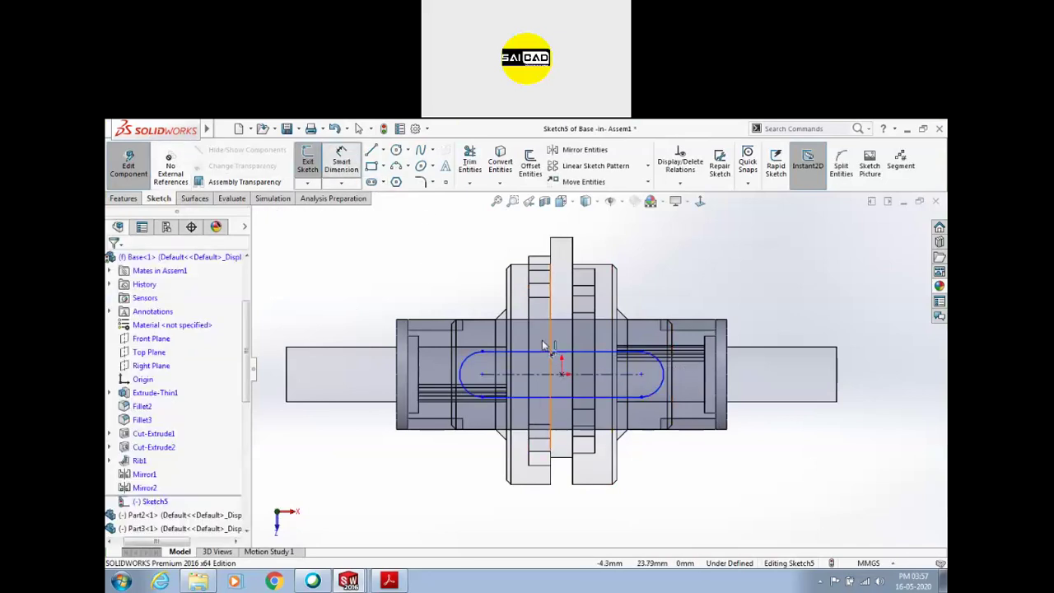
left_click(654, 361)
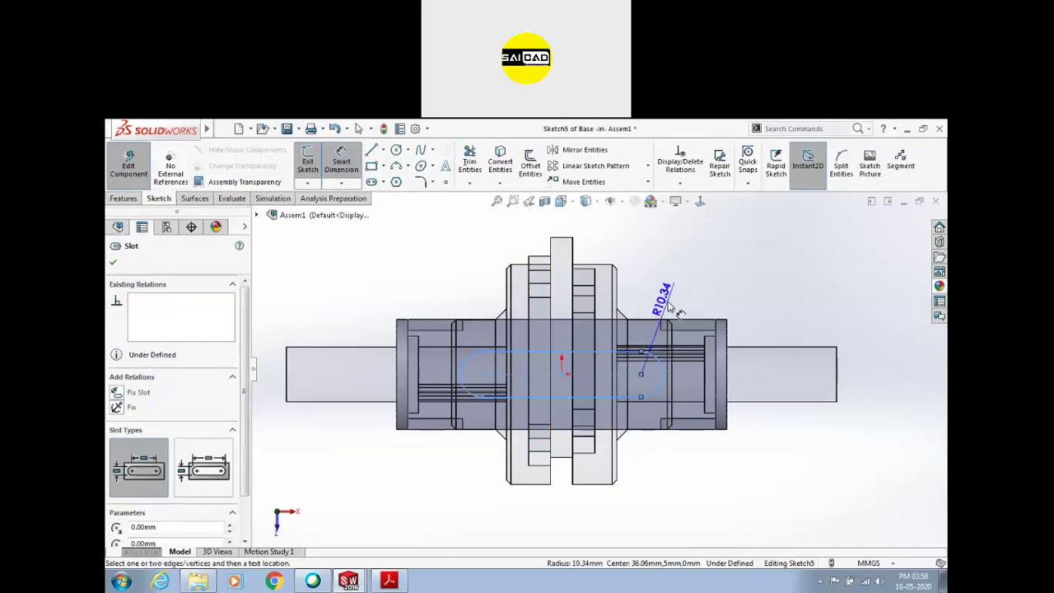
left_click(676, 315)
left_click(389, 580)
scroll(614, 362, "up", 10)
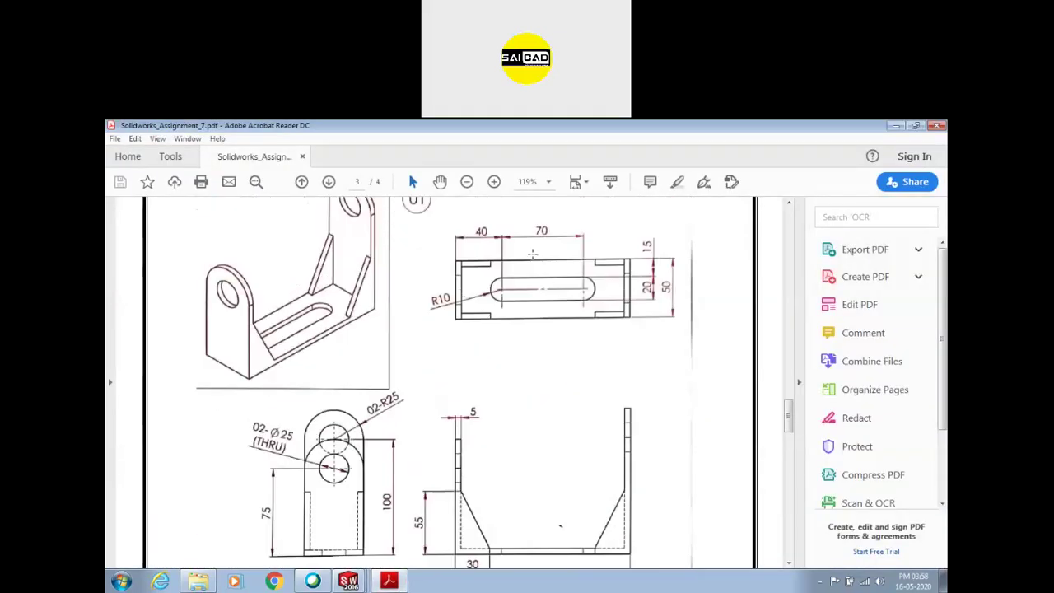
Dimension the slot with an R10 end radius and a 70 mm length
left_click(349, 581)
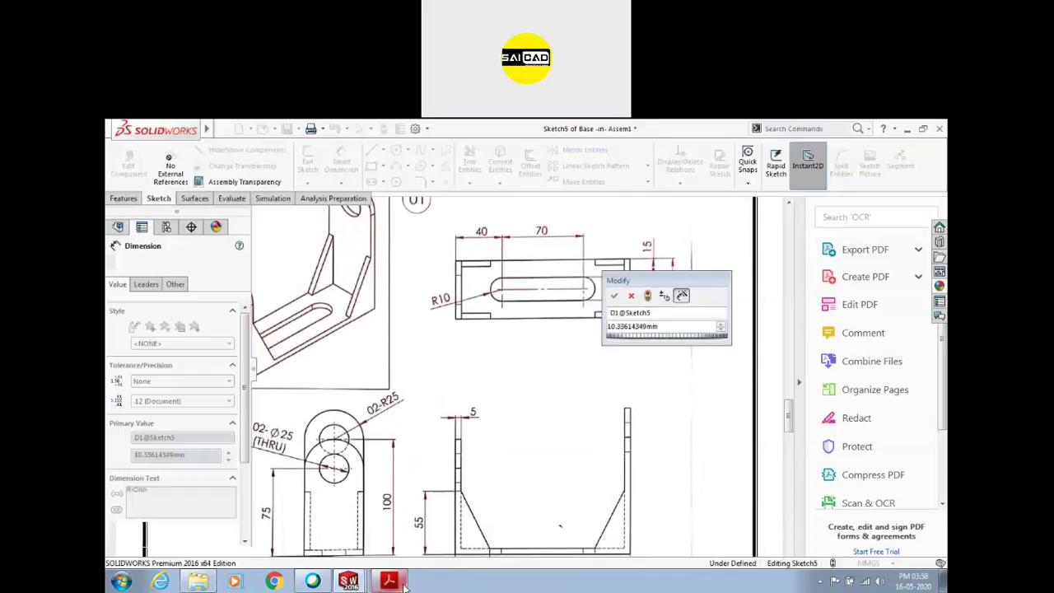
double_click(660, 326)
type("10")
key("Return")
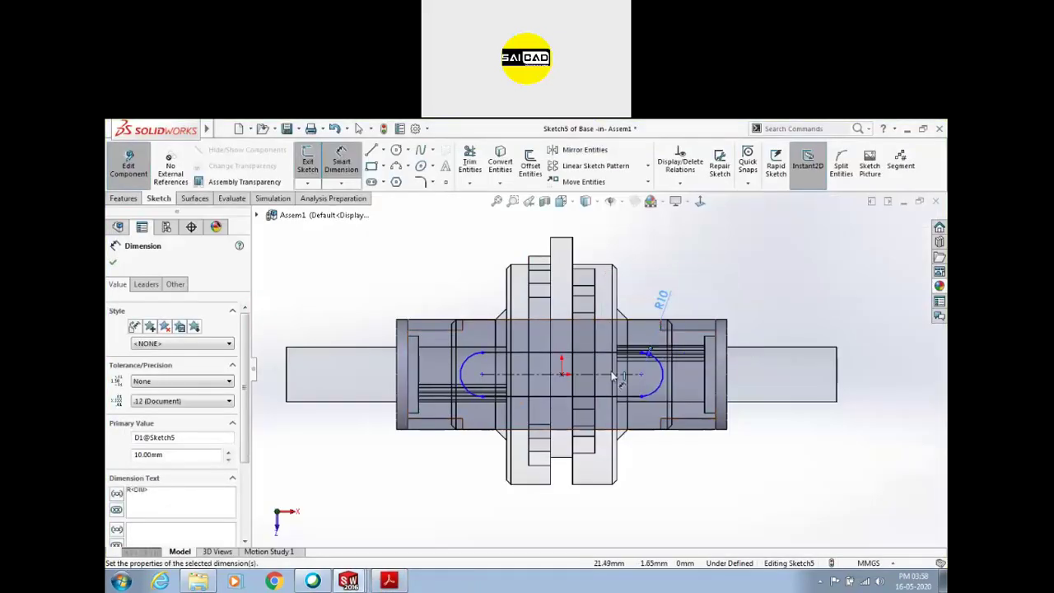
key("Escape")
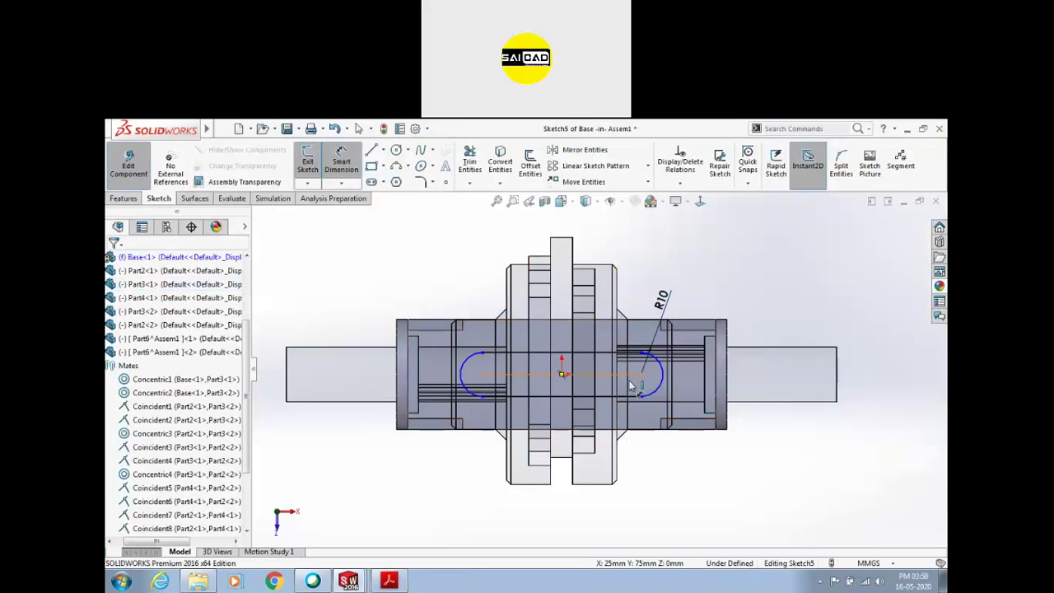
left_click(630, 374)
left_click(625, 524)
type("70")
key("Return")
Extrude-cut the slot sketch Through All in the base plate floor
left_click(125, 169)
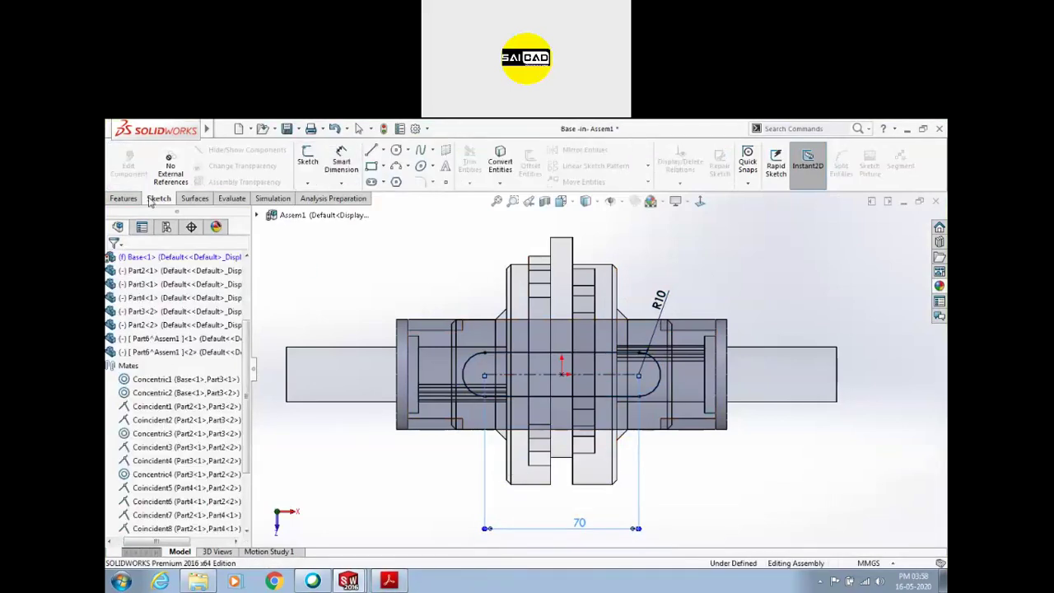
left_click(507, 360)
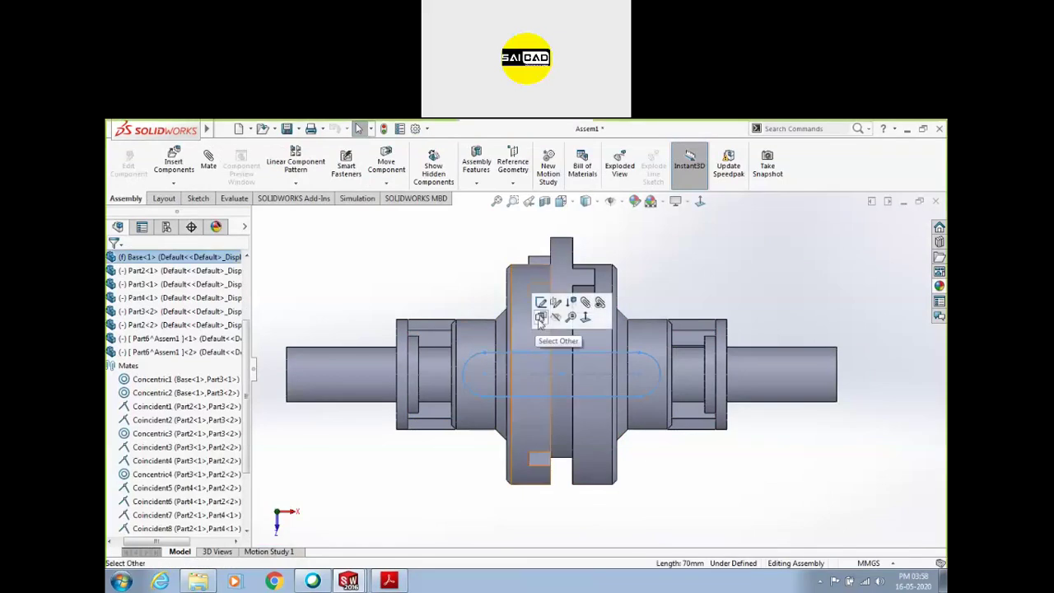
left_click(541, 304)
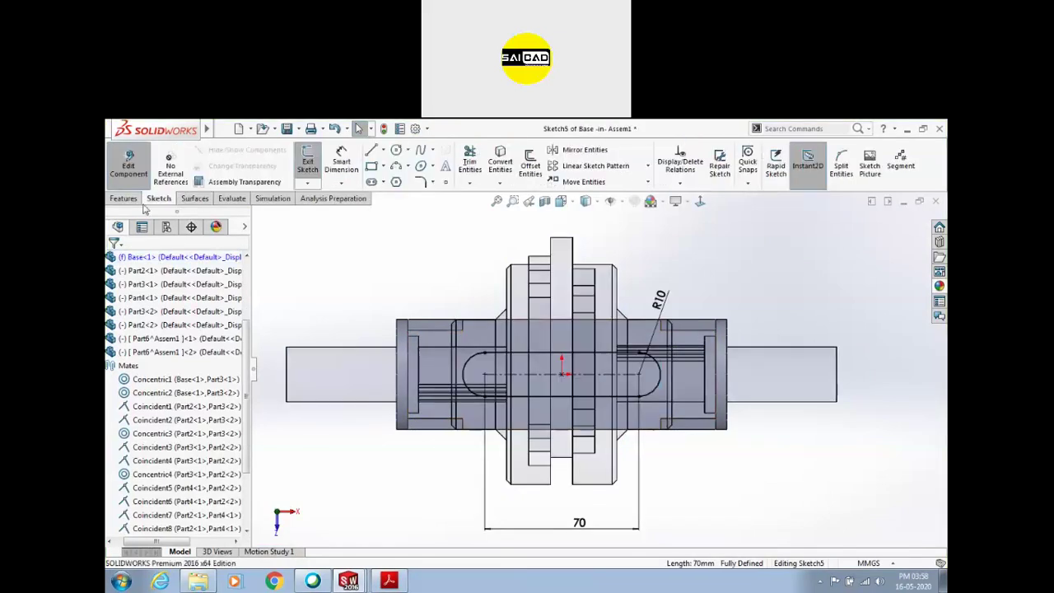
left_click(307, 162)
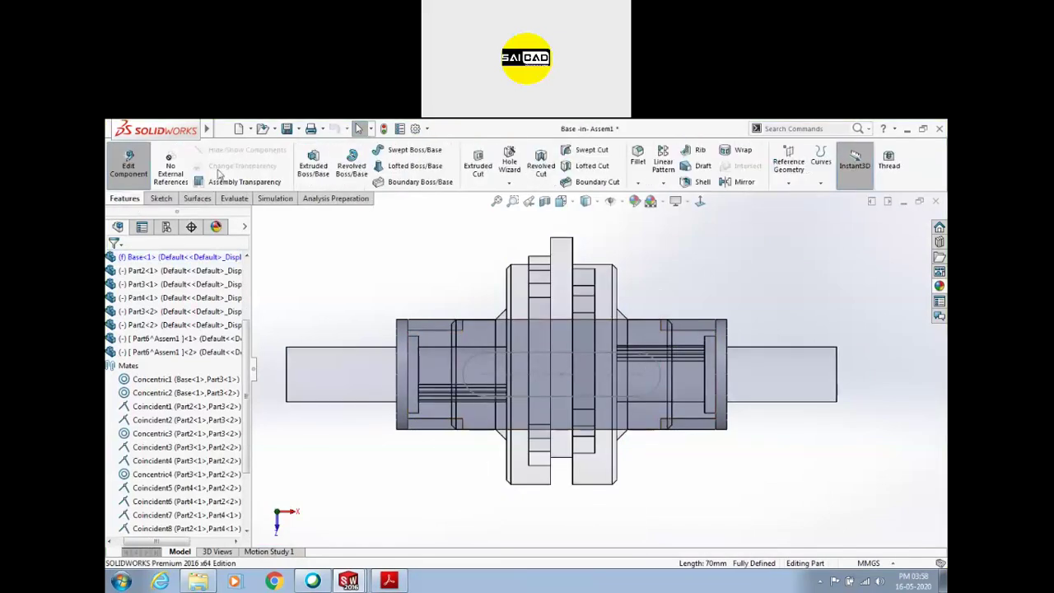
left_click(478, 165)
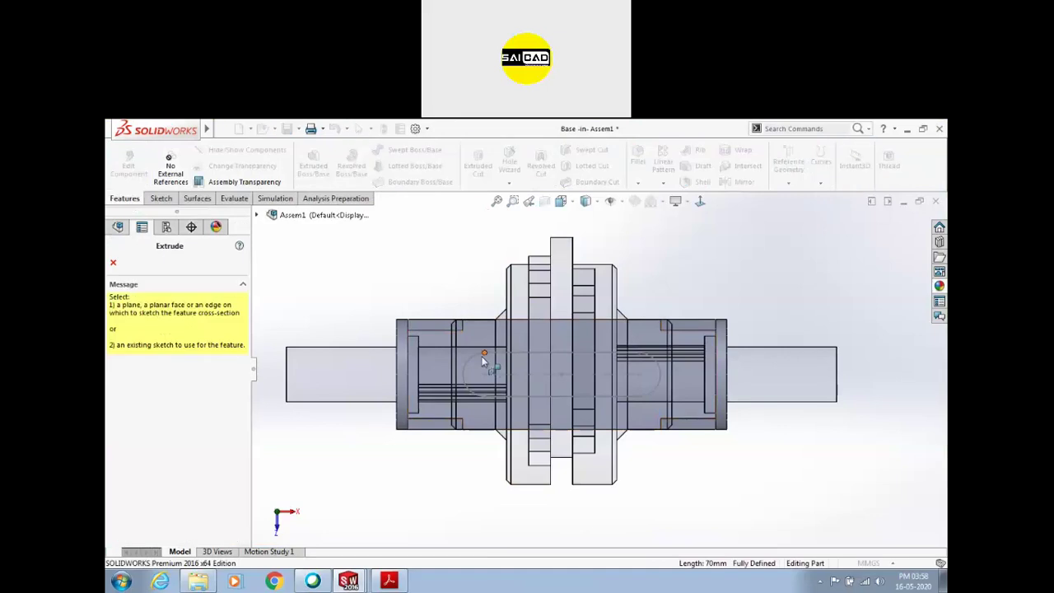
left_click(454, 422)
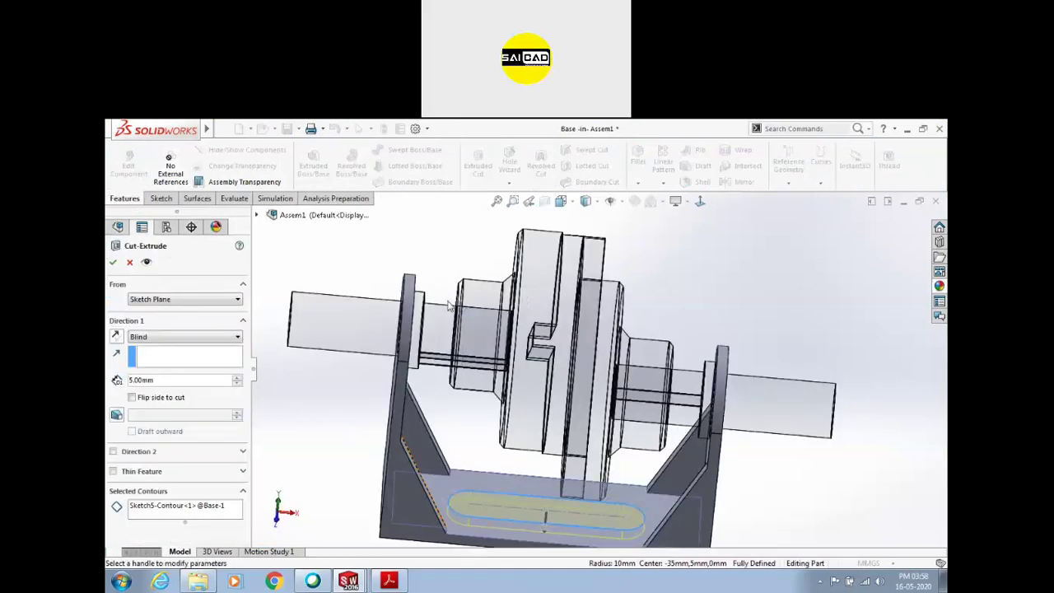
left_click(164, 339)
left_click(148, 356)
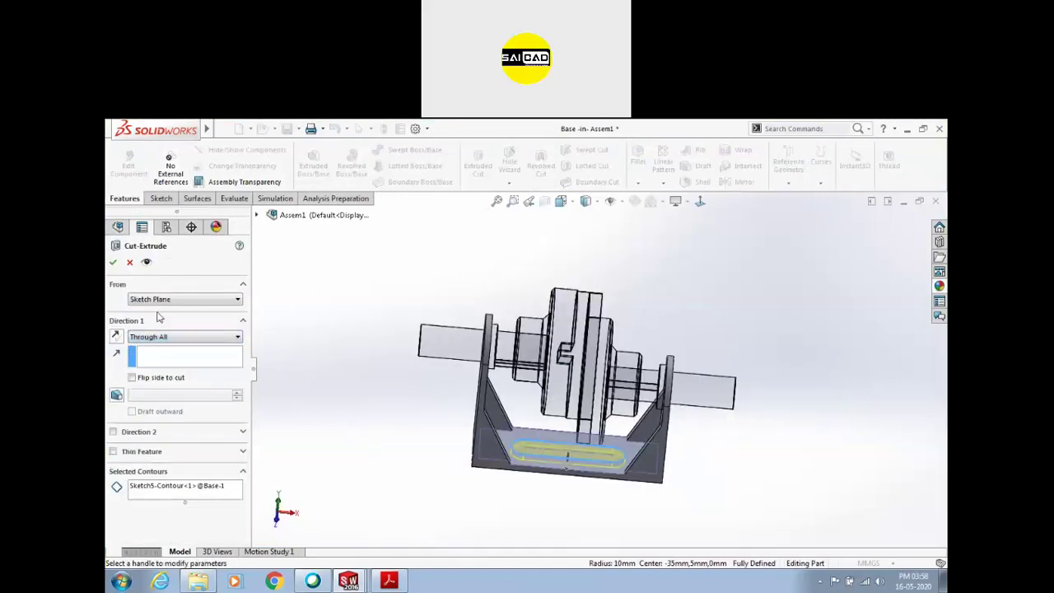
left_click(113, 262)
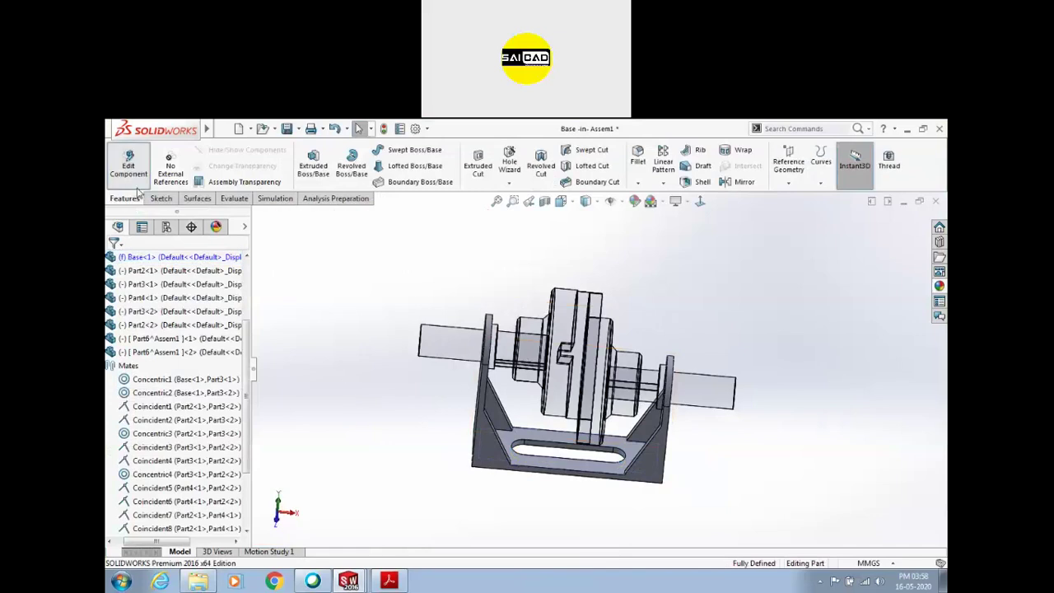
Orbit to inspect the cut slot, then drag the shaft to test the couplings' rotation
middle_click_drag(311, 313, 587, 466)
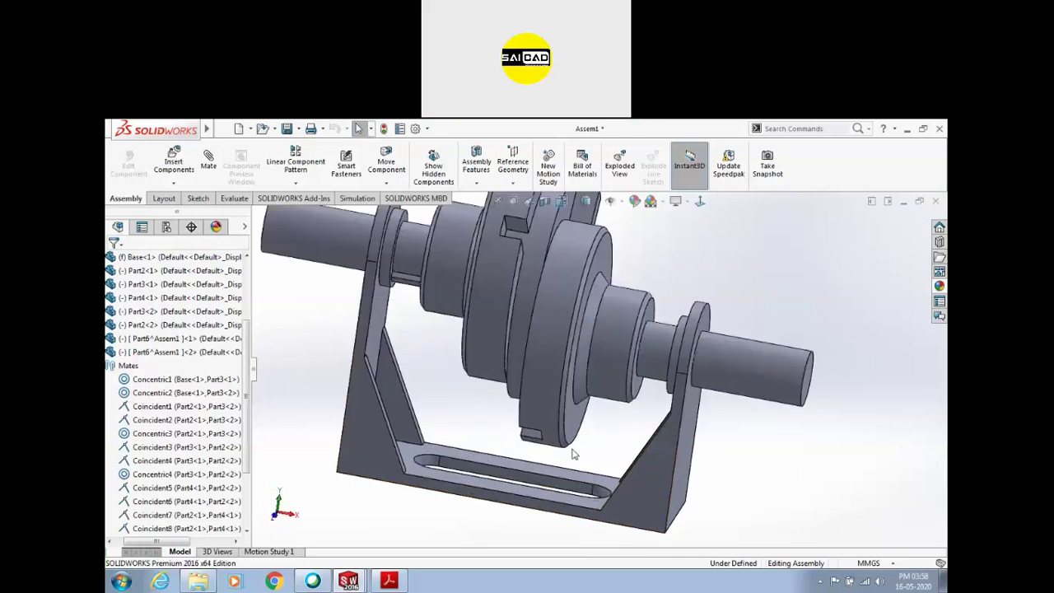
middle_click_drag(590, 420, 659, 370)
left_click(692, 362)
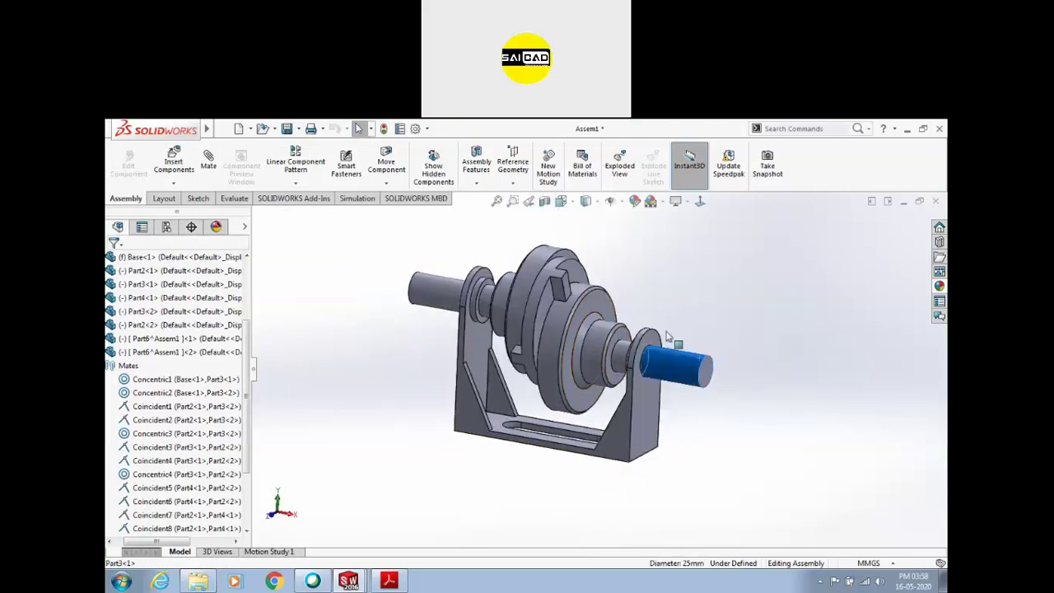
left_click_drag(625, 333, 781, 354)
scroll(630, 383, "up", 2)
scroll(601, 321, "down", 2)
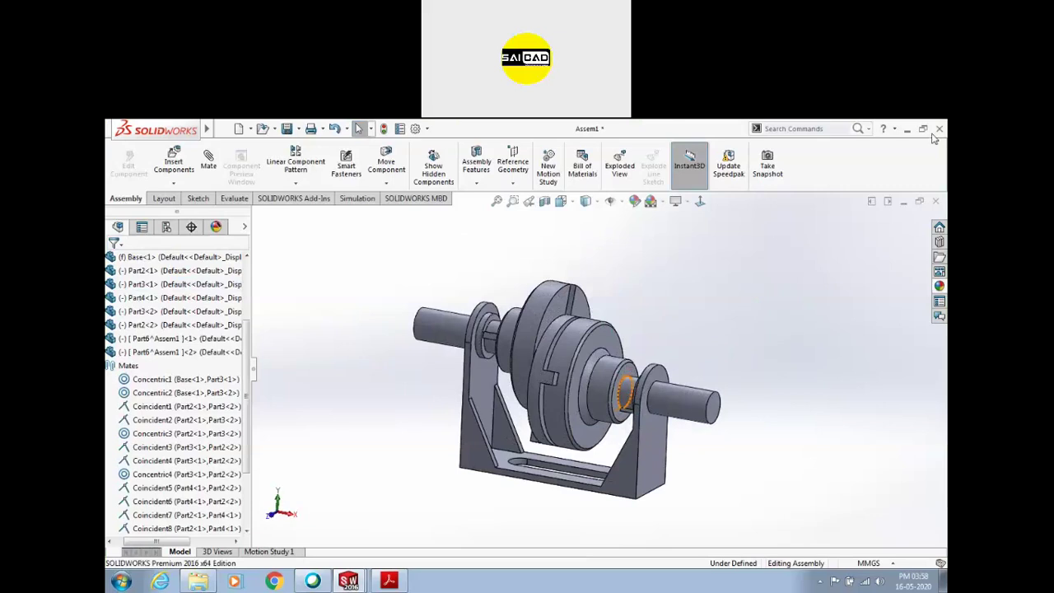
scroll(483, 394, "up", 3)
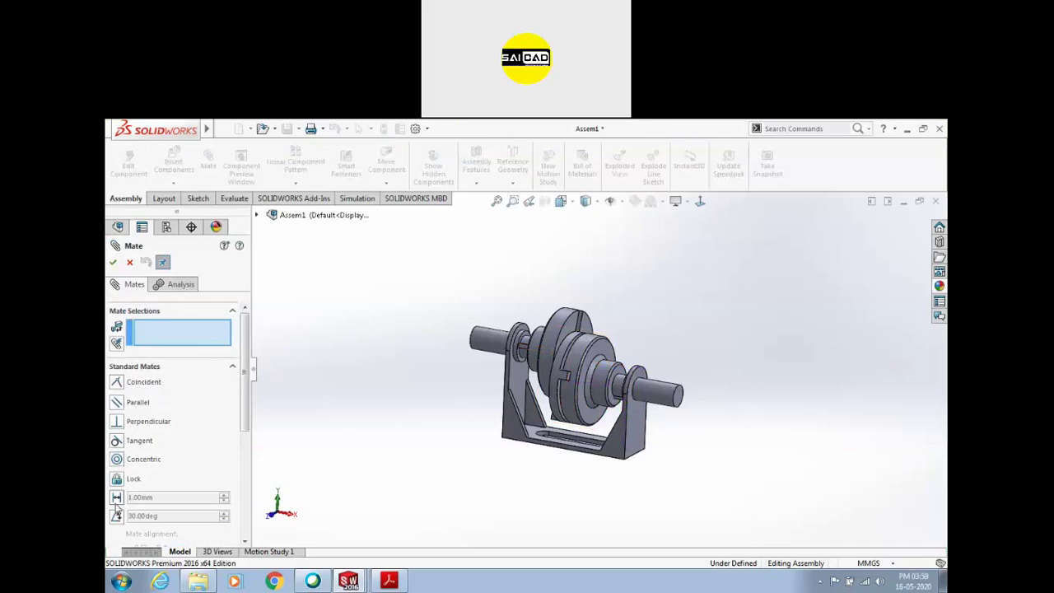
Cancel the empty mate and drag a copy of the flange hub to the right
scroll(628, 414, "up", 3)
scroll(629, 416, "down", 3)
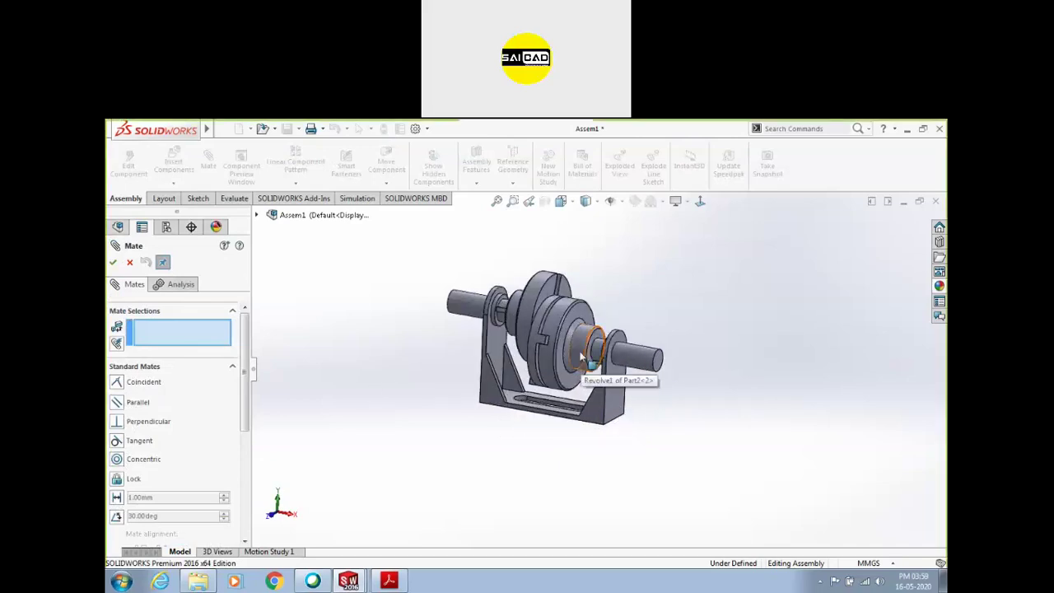
key("Escape")
scroll(568, 346, "down", 2)
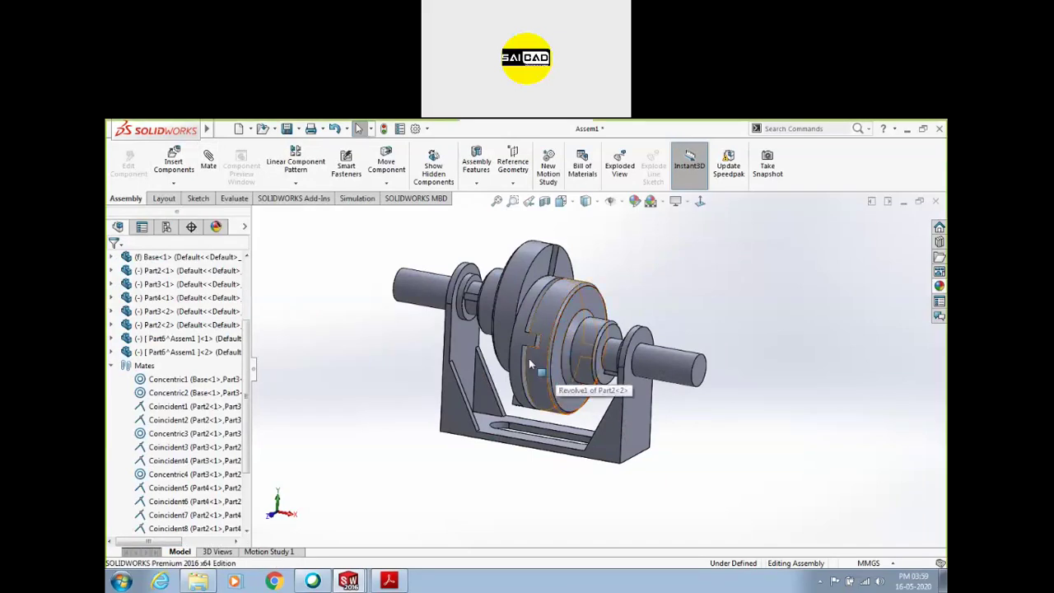
left_click_drag(587, 305, 836, 278, "ctrl")
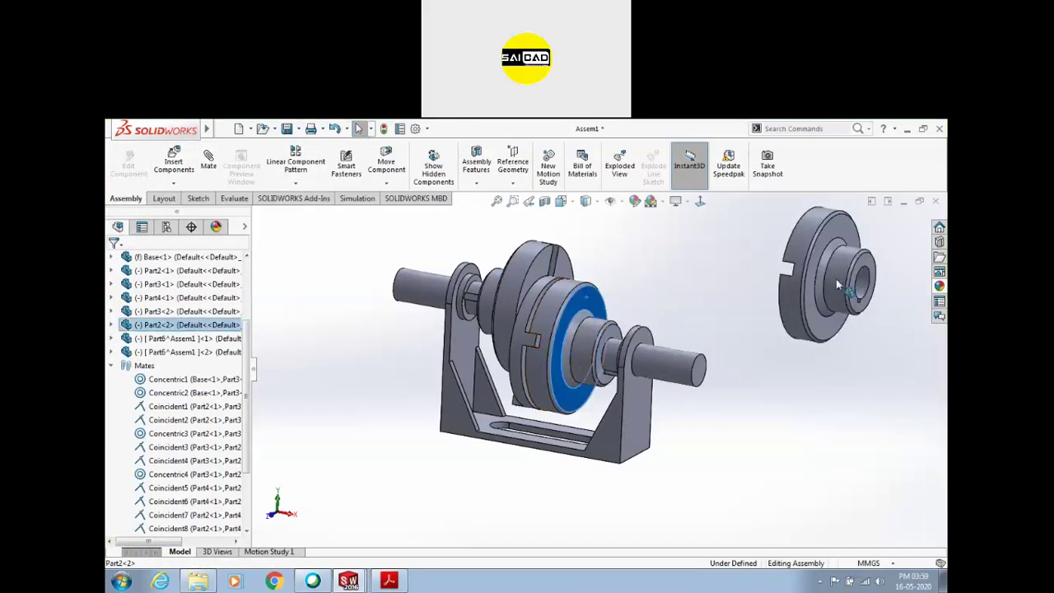
Make the copied flange's hub cylinder concentric with the shaft's cylindrical face
scroll(741, 368, "up", 3)
left_click(741, 368)
scroll(828, 277, "up", 2)
left_click(889, 325)
left_click(567, 445, "ctrl")
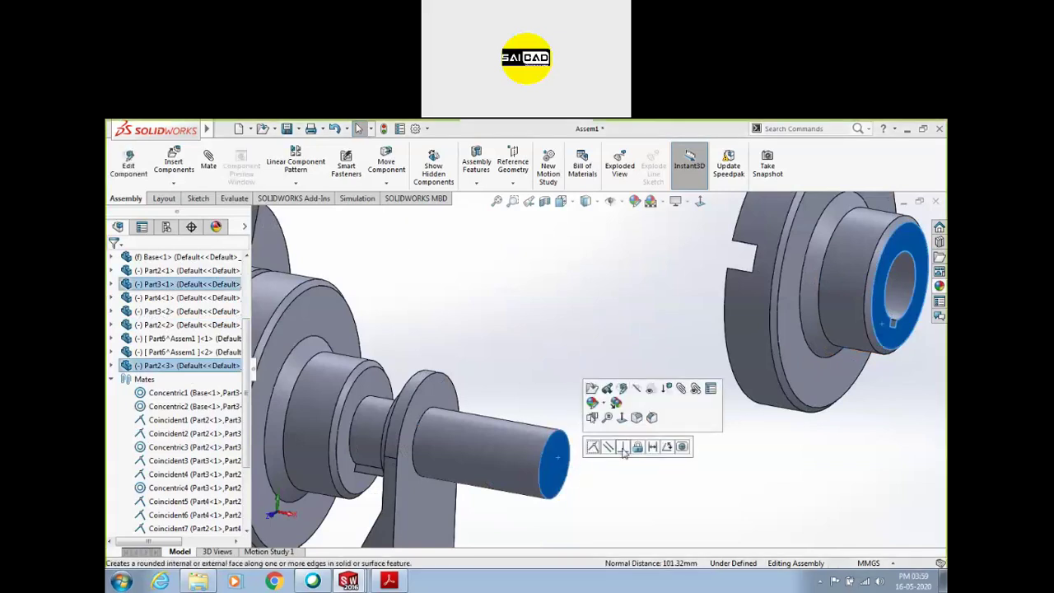
left_click(757, 458)
left_click(848, 314)
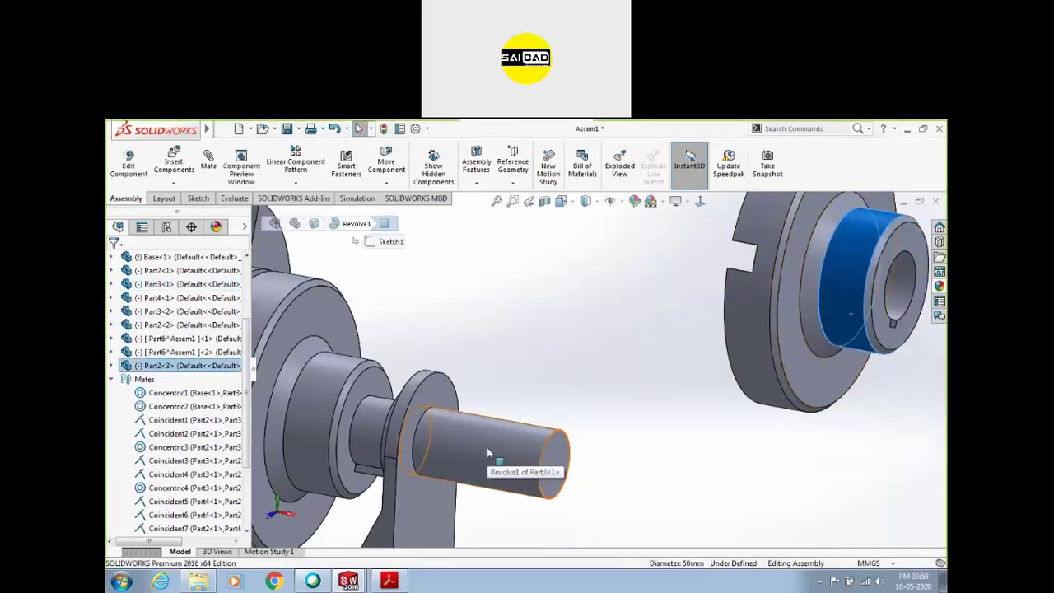
left_click(487, 447, "ctrl")
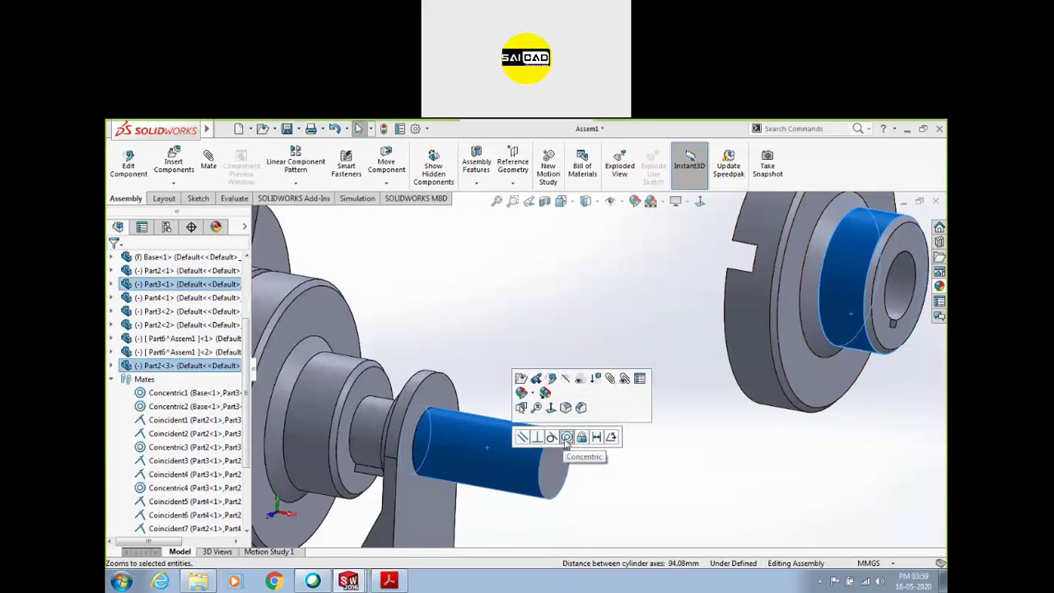
left_click(536, 437)
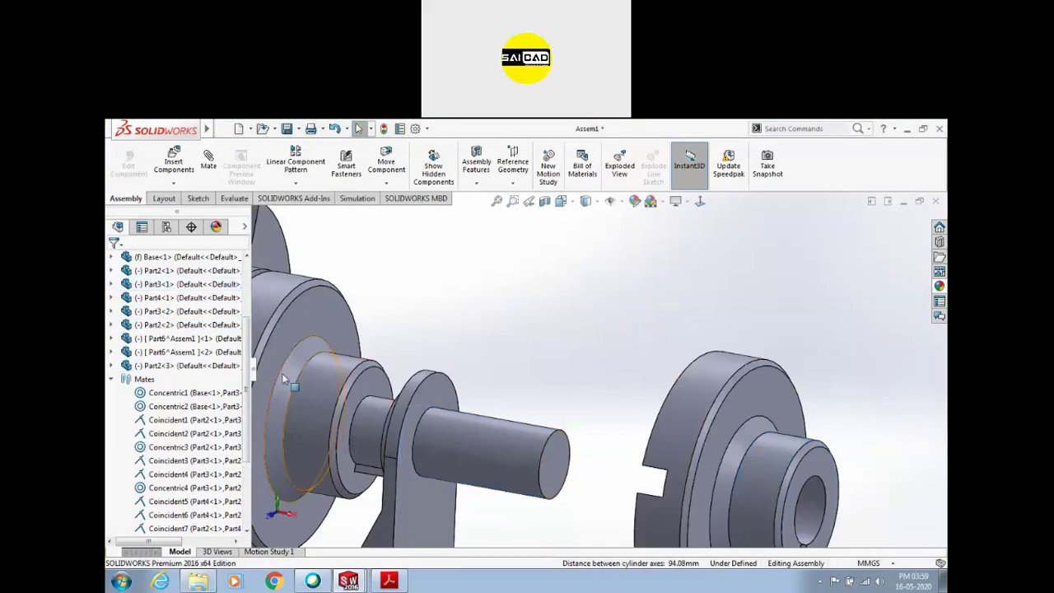
Open the new Concentric5 mate from the assembly's Mates folder
scroll(568, 415, "up", 2)
scroll(197, 428, "down", 3)
scroll(181, 387, "up", 4)
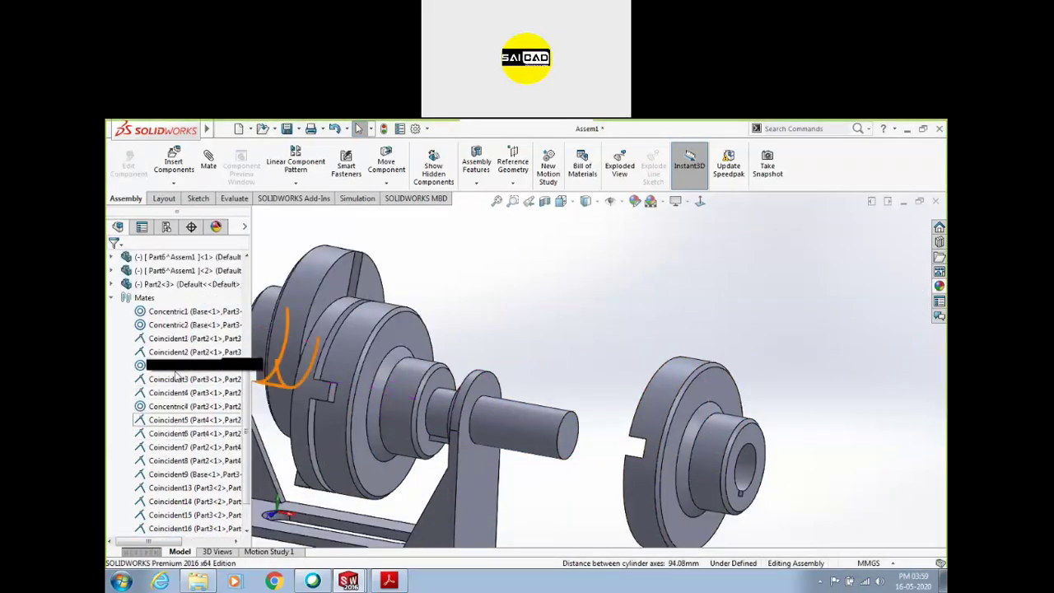
left_click(141, 421)
scroll(182, 461, "down", 4)
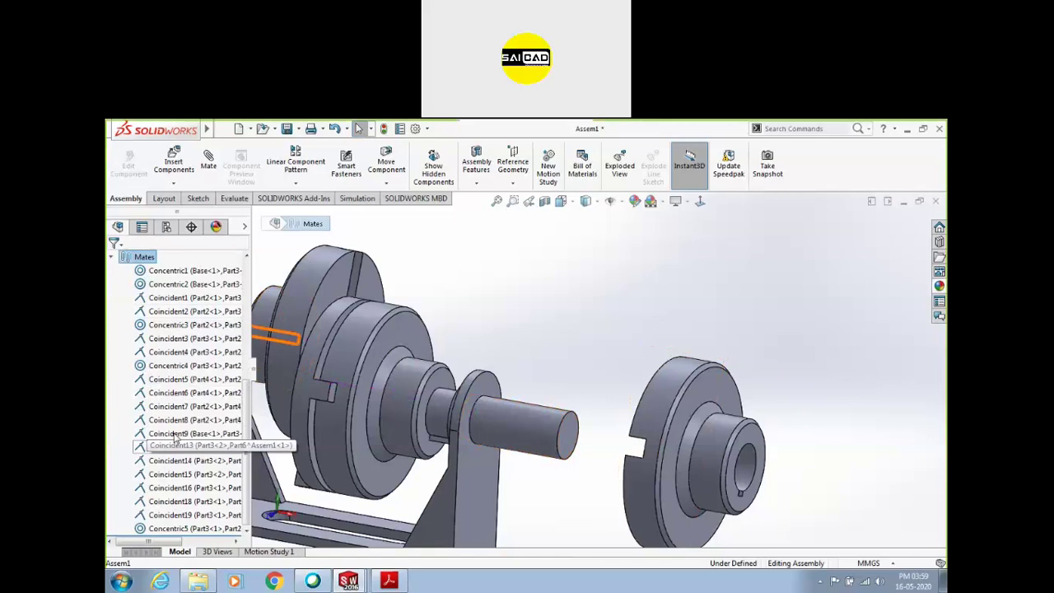
left_click(191, 528)
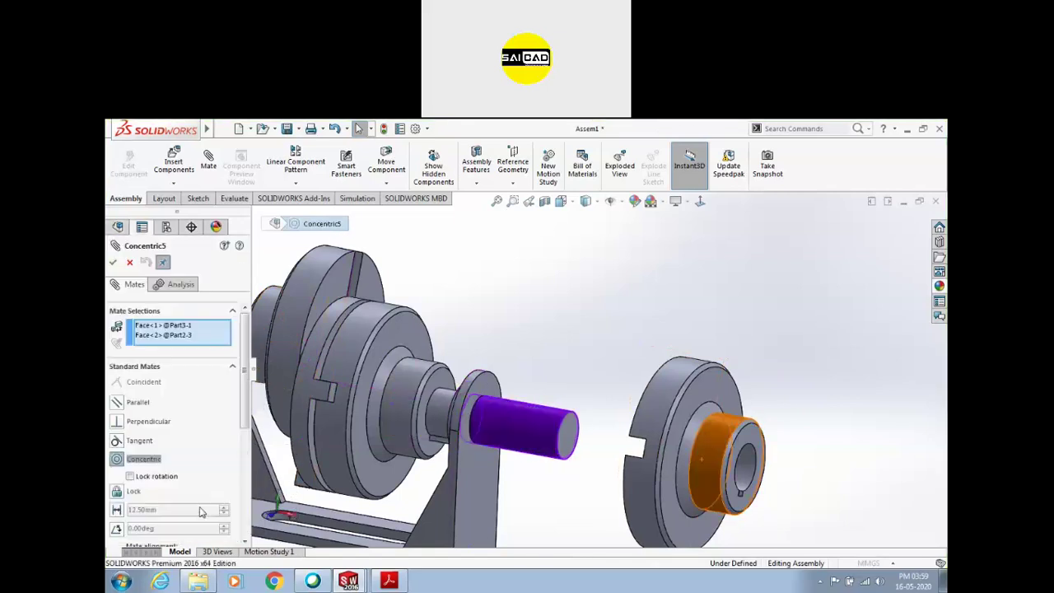
Find Concentric5 under Part2<3>'s mates in the feature tree
left_click(129, 261)
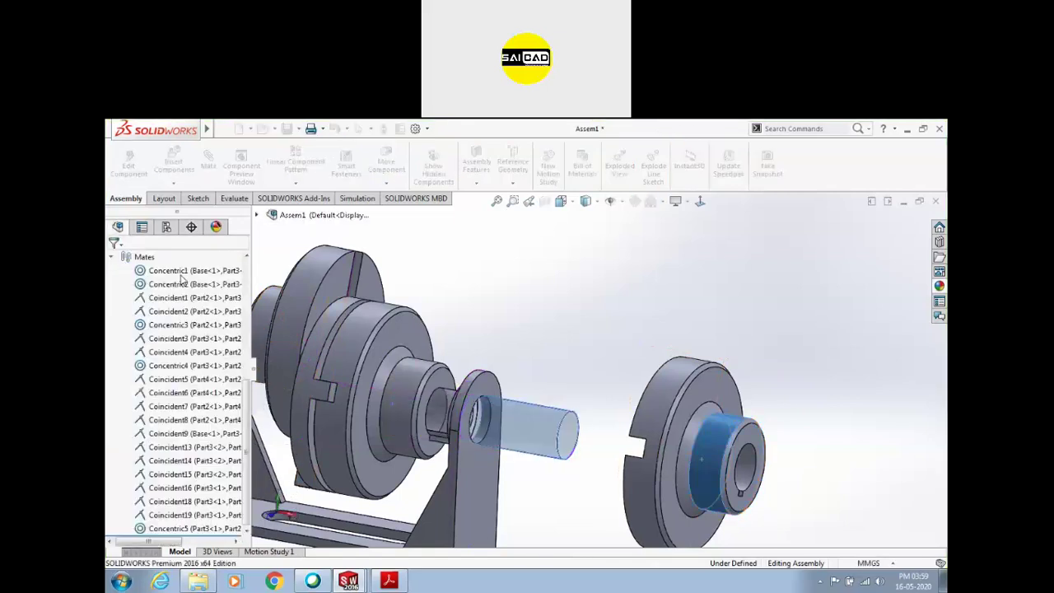
left_click(677, 389)
scroll(120, 347, "up", 2)
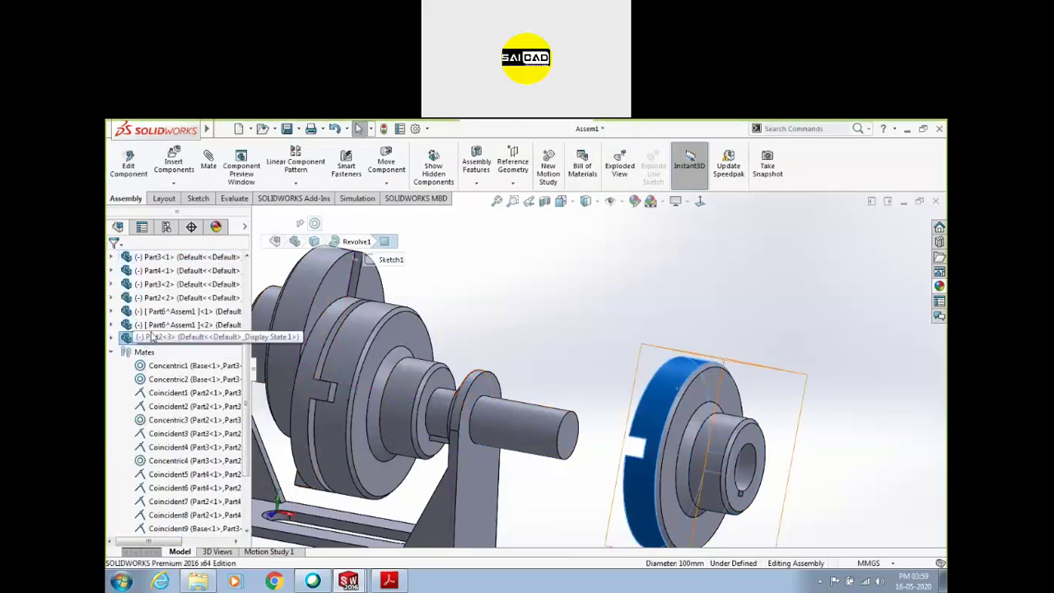
scroll(120, 348, "up", 2)
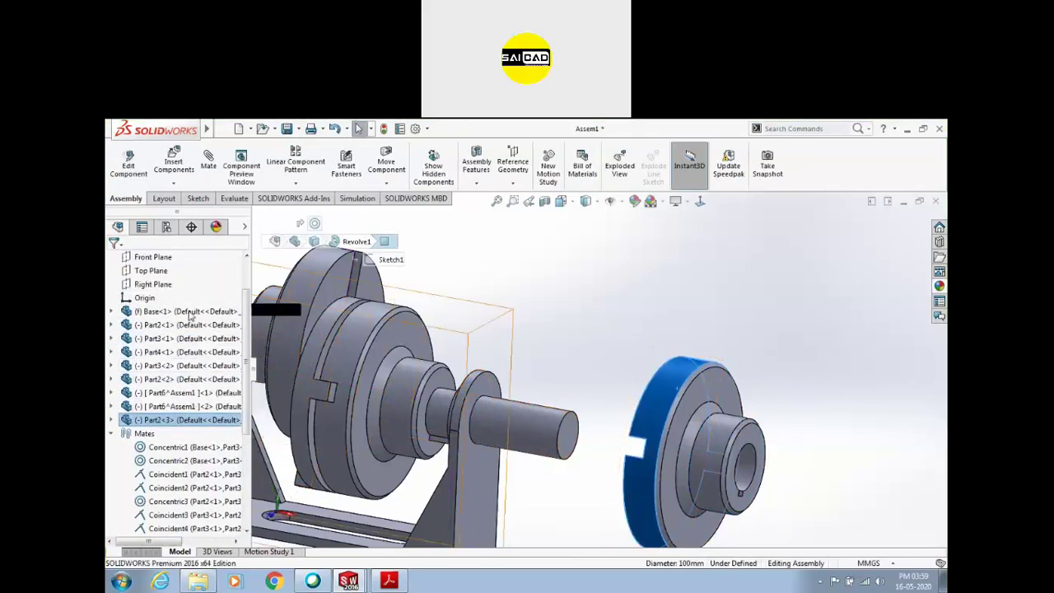
left_click(112, 434)
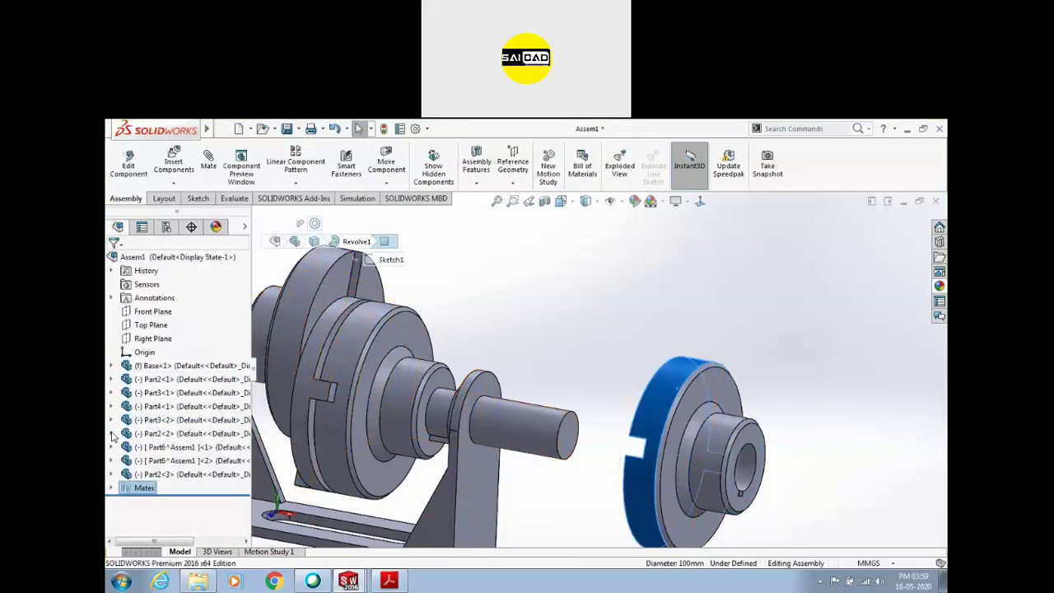
left_click(113, 474)
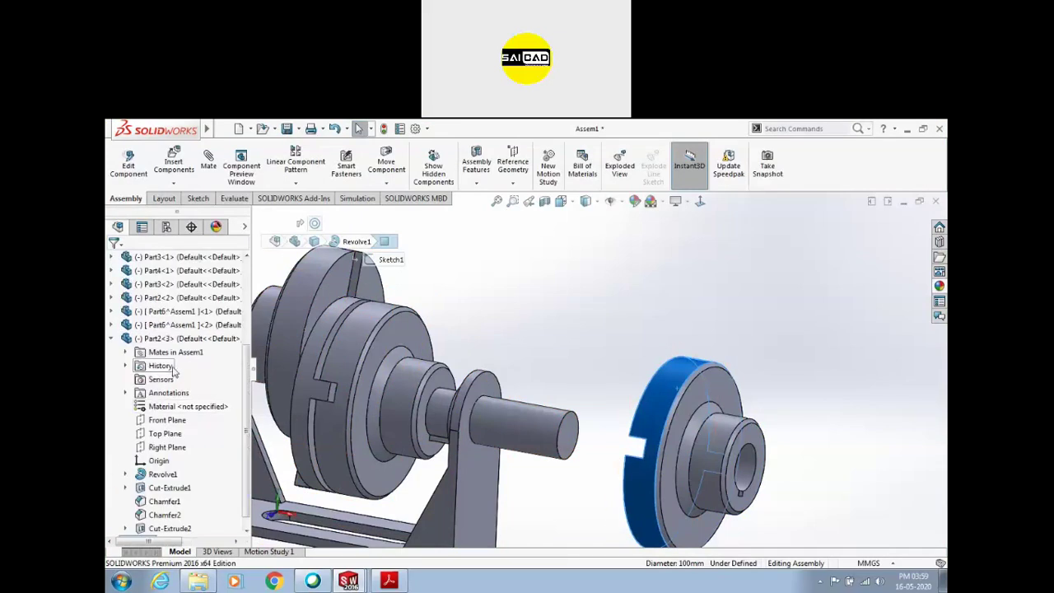
key("Escape")
left_click(125, 351)
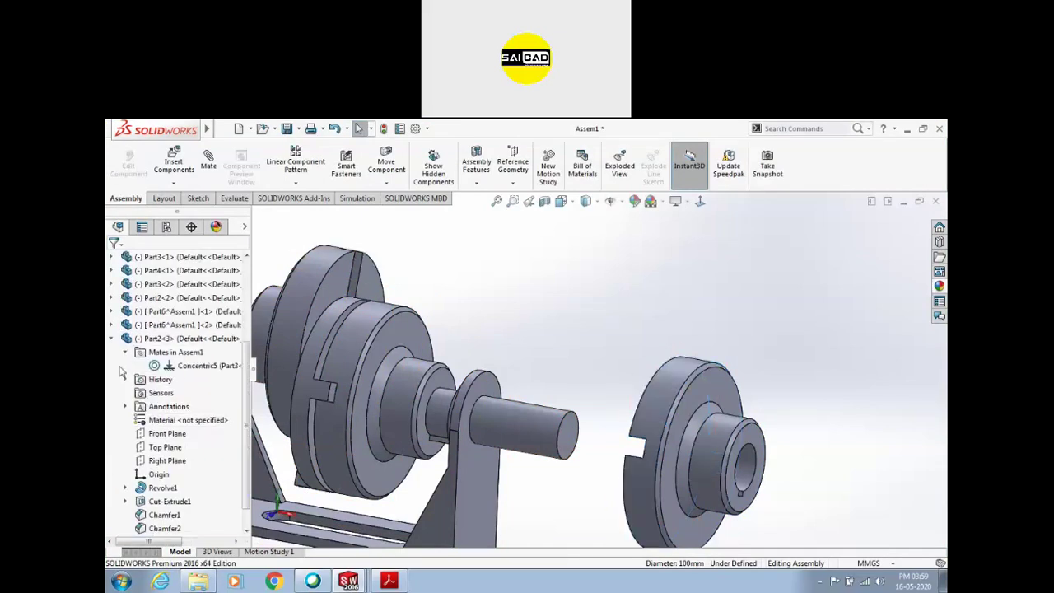
left_click(213, 368)
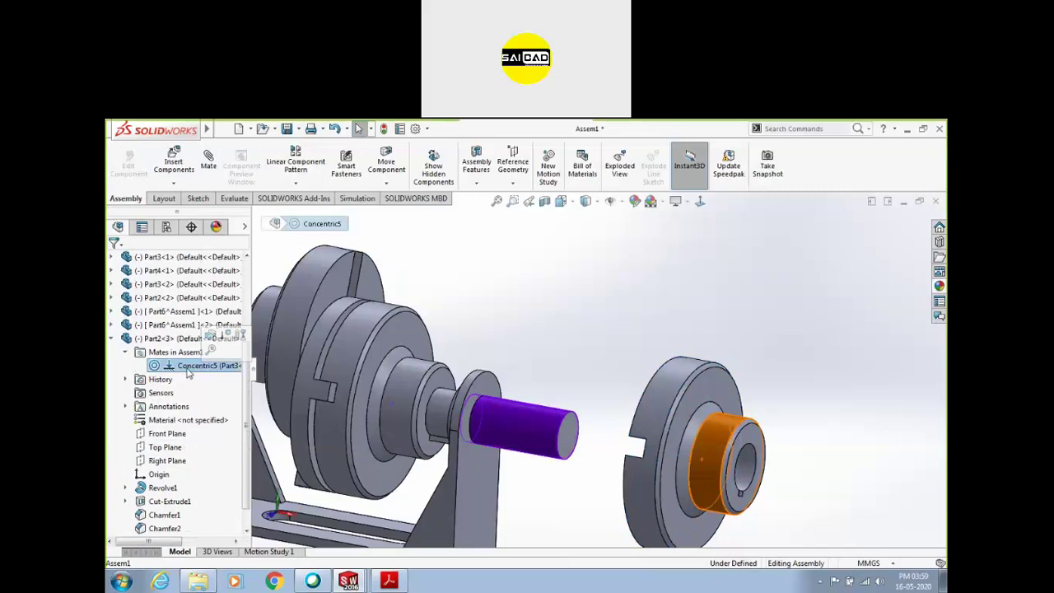
Edit Concentric5, flip its mate alignment, and confirm
left_click(210, 338)
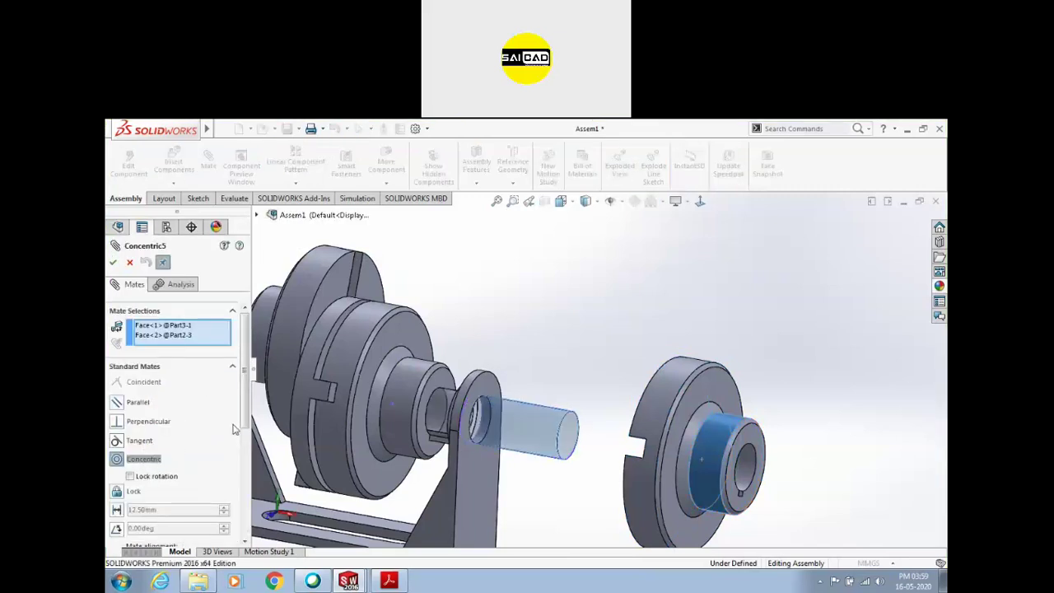
scroll(144, 467, "down", 3)
left_click(140, 469)
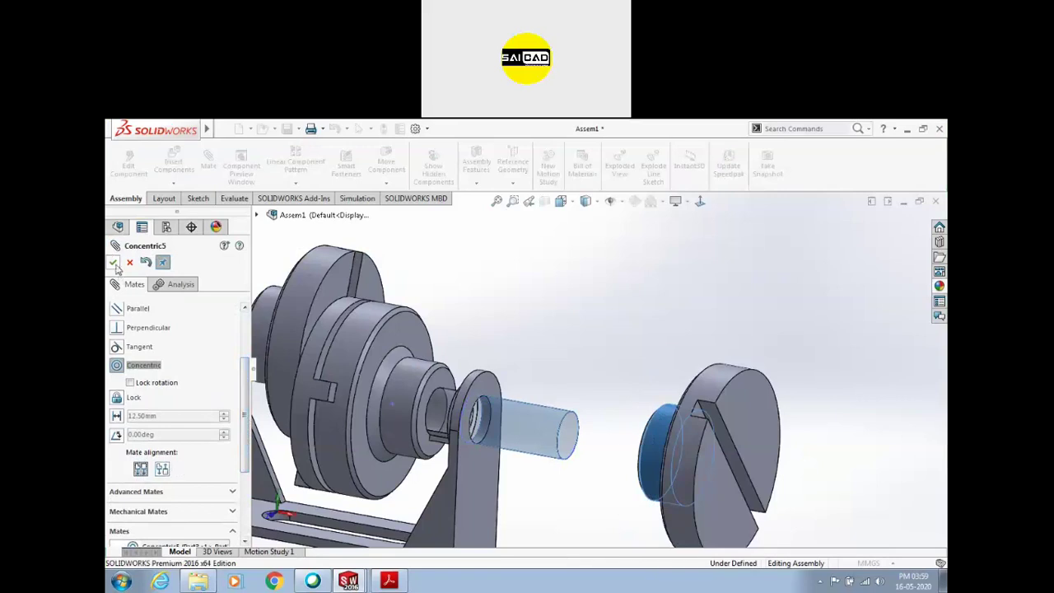
left_click(114, 262)
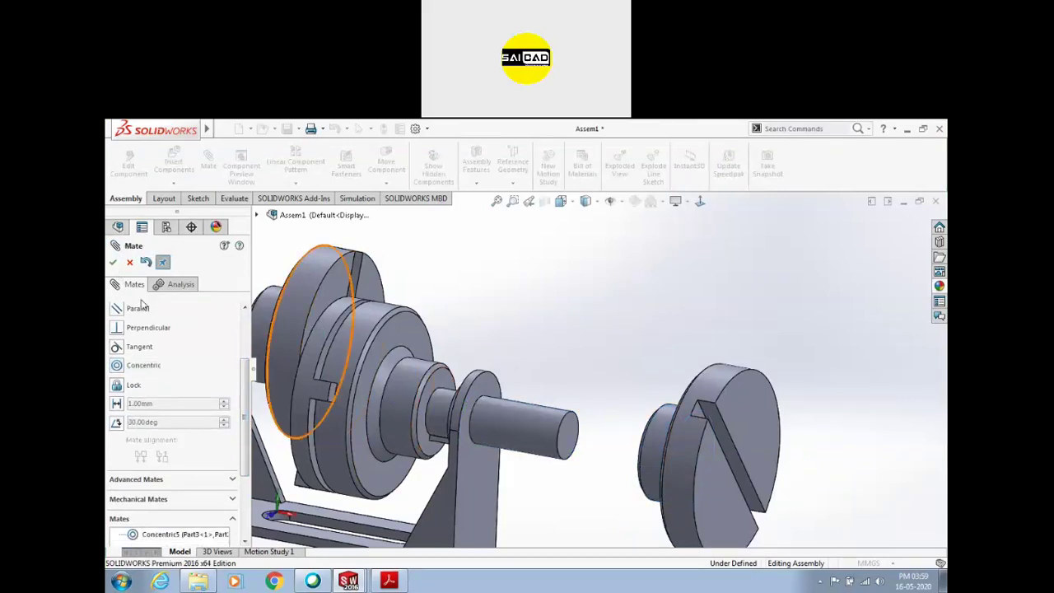
Lock the copied flange Part2<3> to the shaft Part3<1> and drag the shaft to test it
left_click(666, 436)
left_click(113, 264)
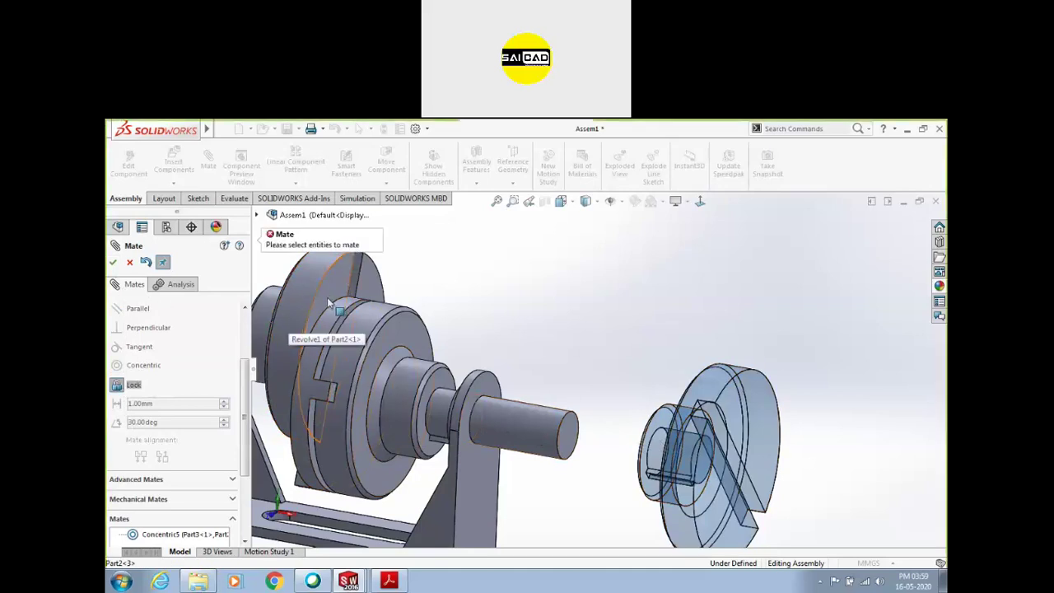
left_click(565, 442)
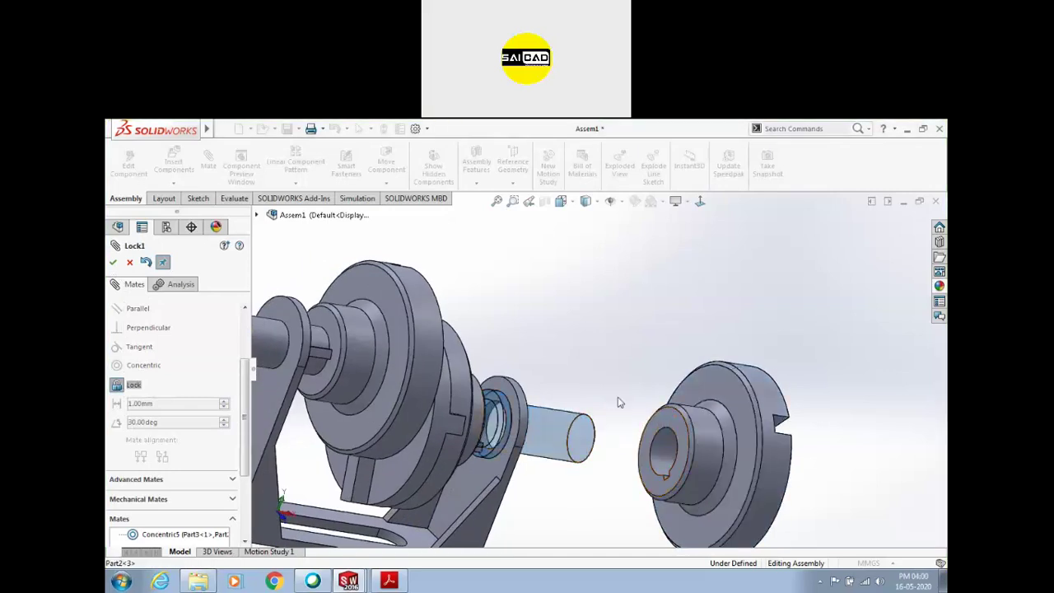
left_click(658, 442)
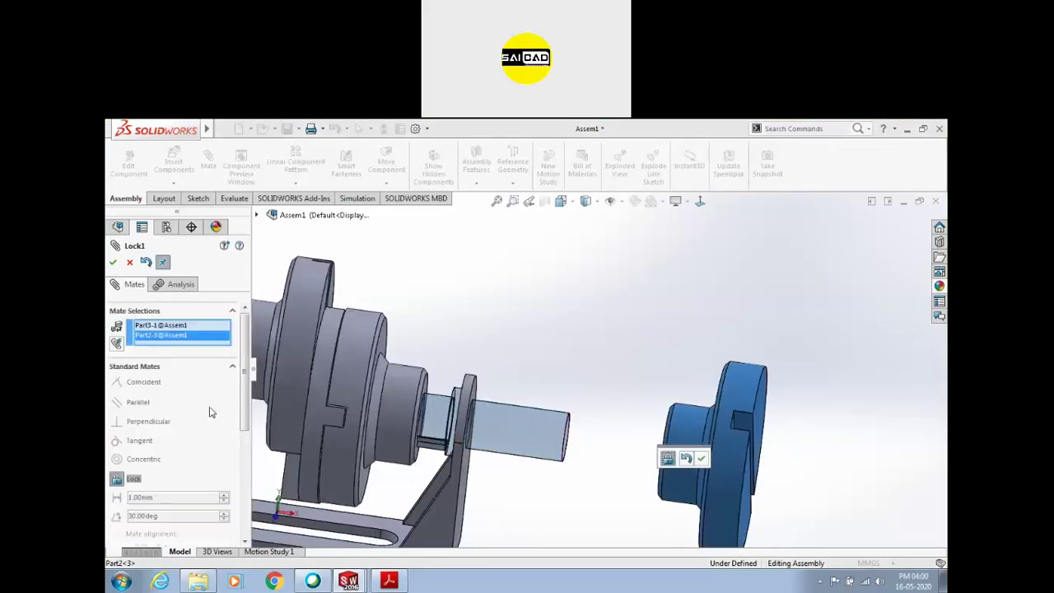
key("Return")
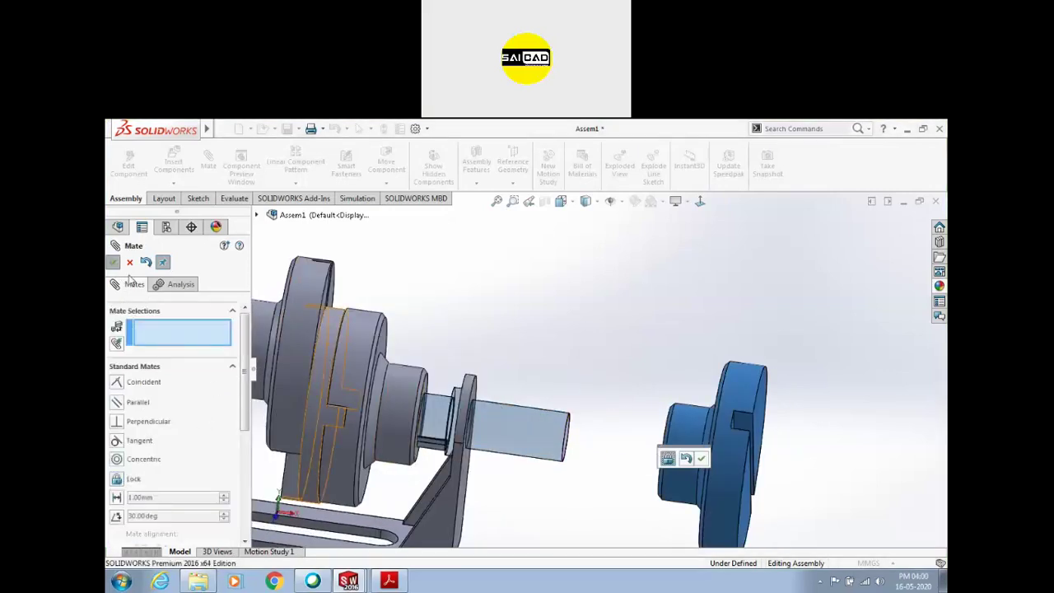
left_click_drag(565, 431, 604, 424)
key("Escape")
Delete Lock1 and slide the copied flange along the shaft axis
left_click(605, 424)
scroll(196, 498, "down", 1)
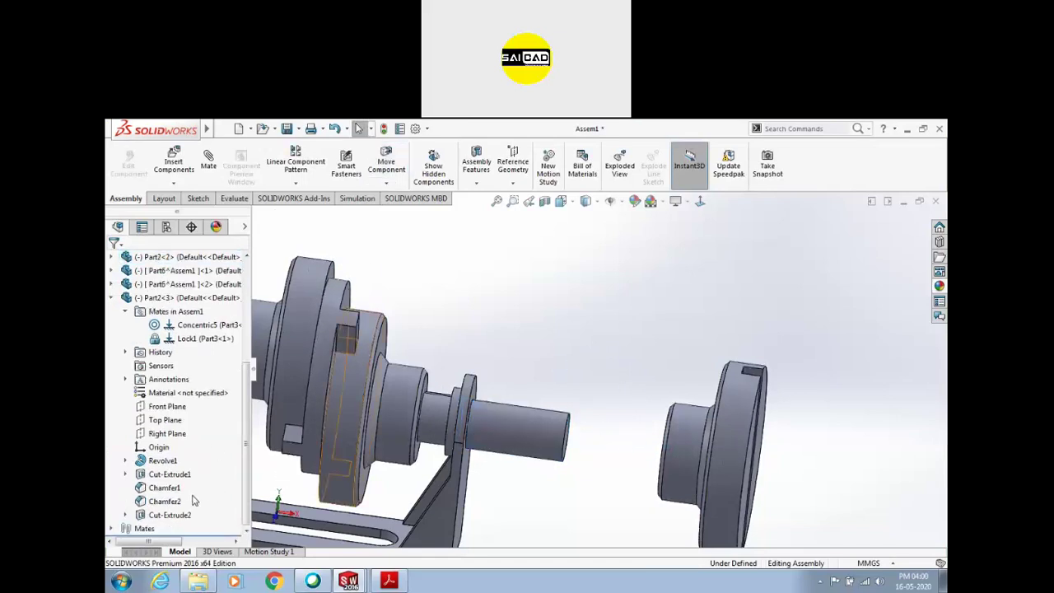
scroll(156, 395, "up", 1)
left_click(174, 384)
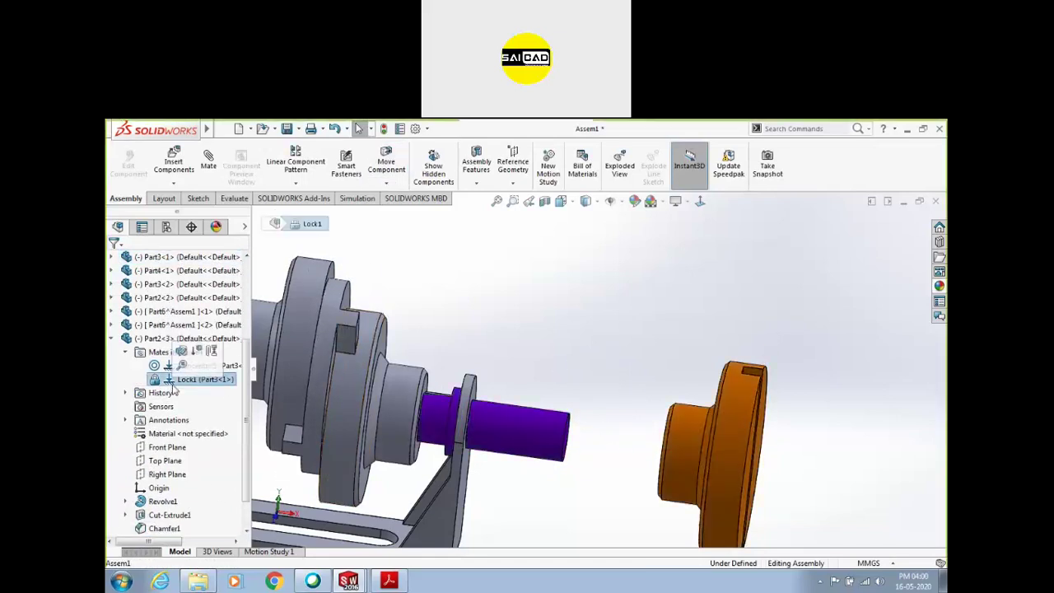
key("Delete")
left_click_drag(697, 420, 642, 425)
scroll(641, 426, "up", 5)
middle_click_drag(581, 427, 601, 403)
scroll(601, 403, "down", 2)
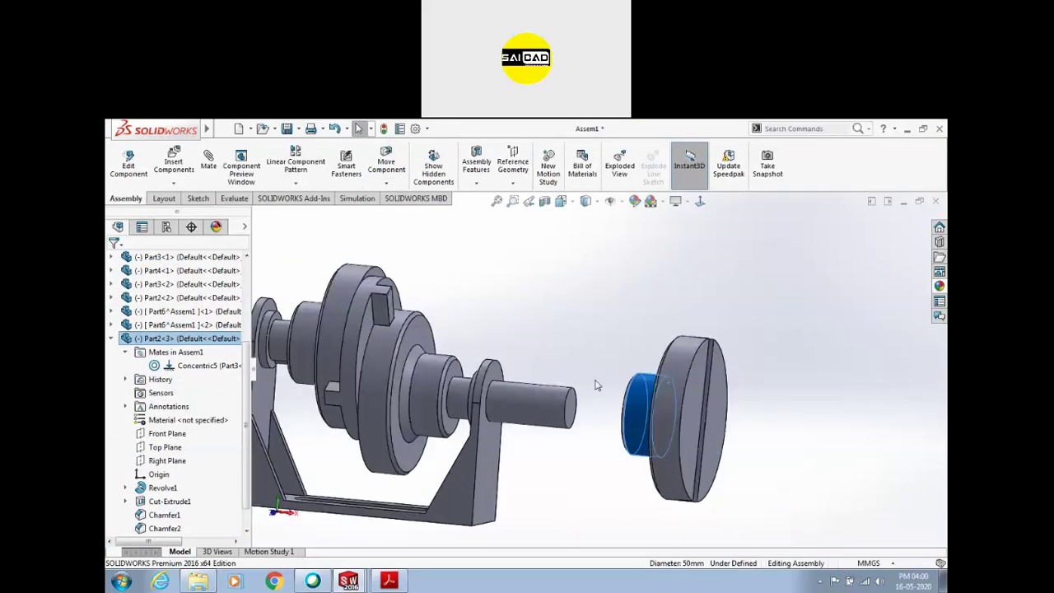
scroll(578, 446, "up", 2)
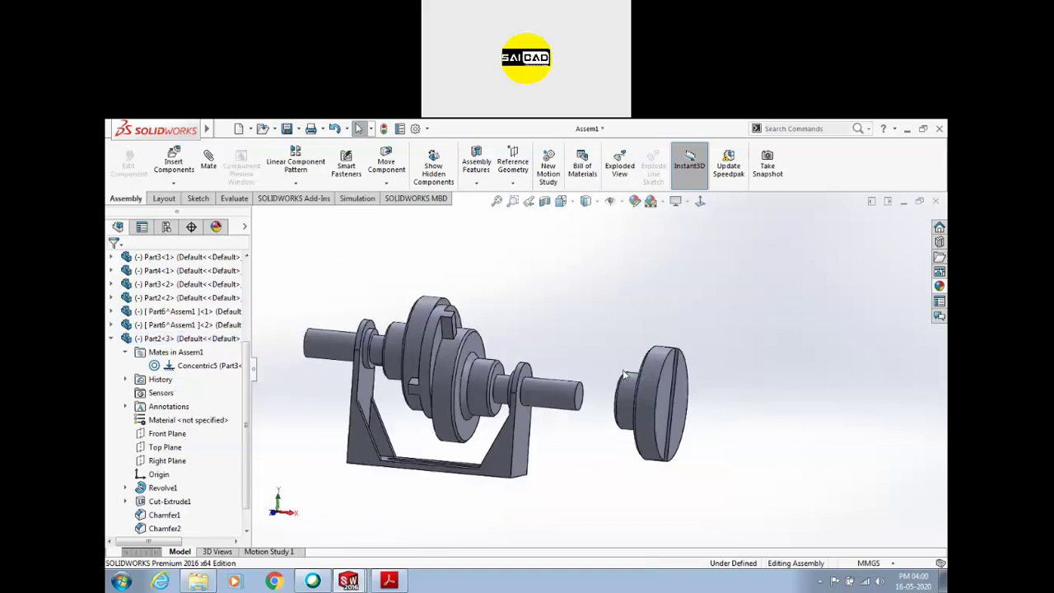
scroll(494, 395, "down", 4)
Try a flipped 10 mm Distance mate between the shaft face and the disc hub's ring face
left_click(207, 365)
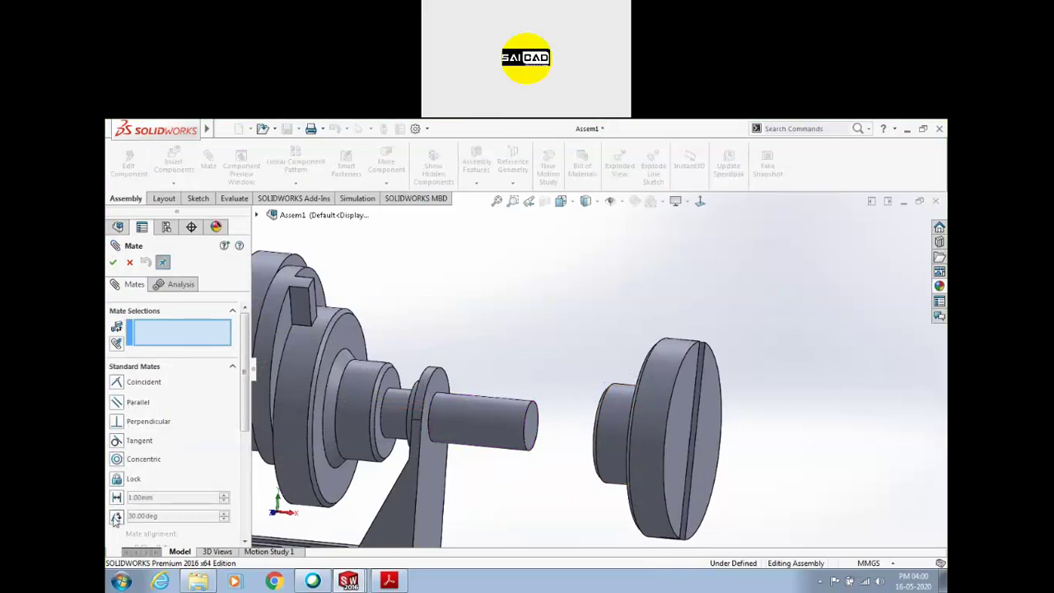
middle_click_drag(494, 428, 618, 422)
left_click(533, 431)
left_click(625, 421)
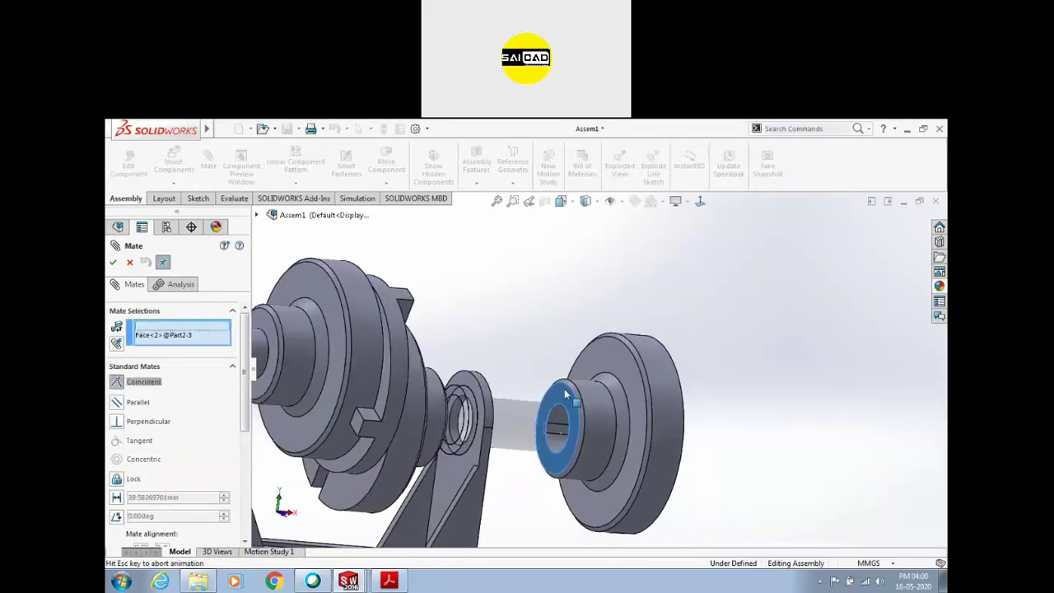
left_click(116, 497)
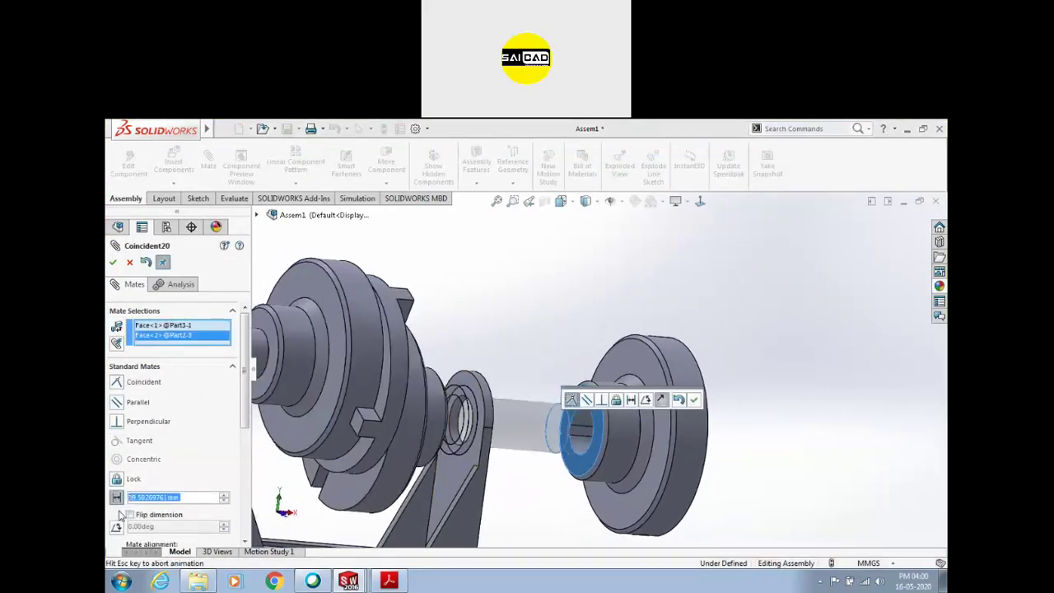
type("10")
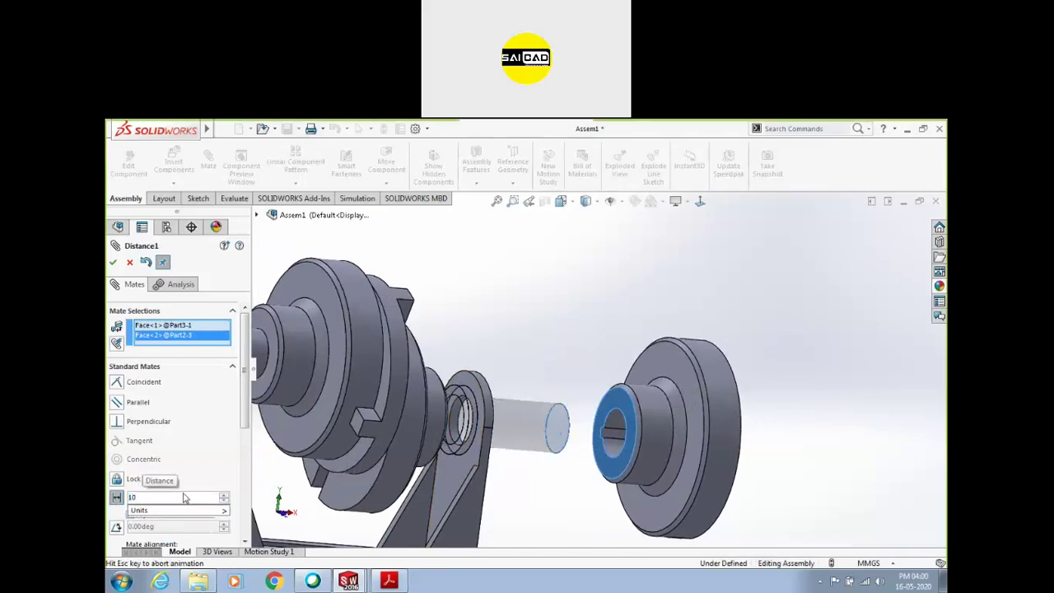
key("Return")
middle_click_drag(560, 370, 518, 301)
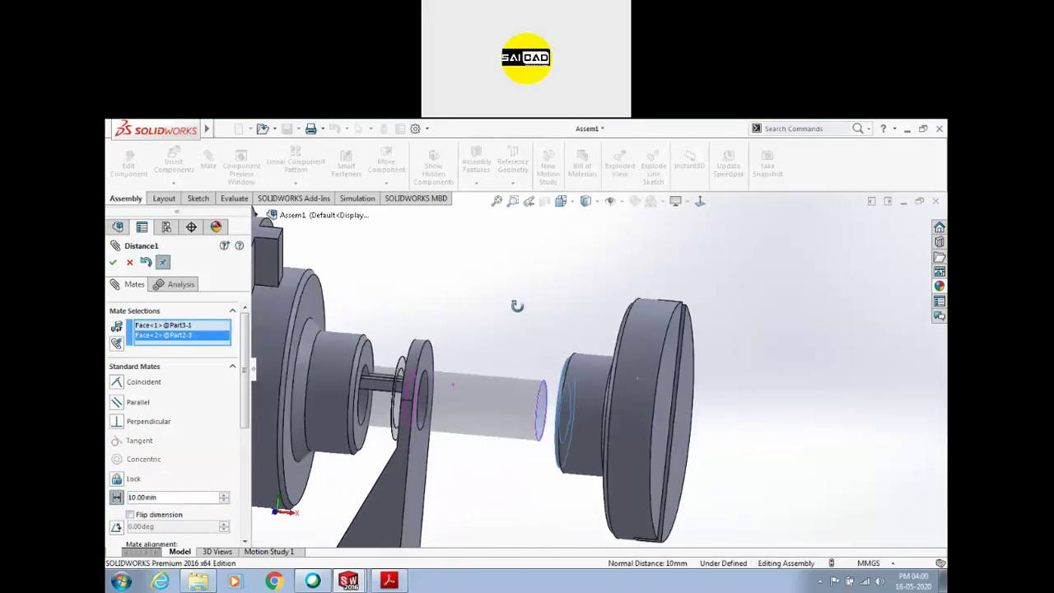
left_click(140, 516)
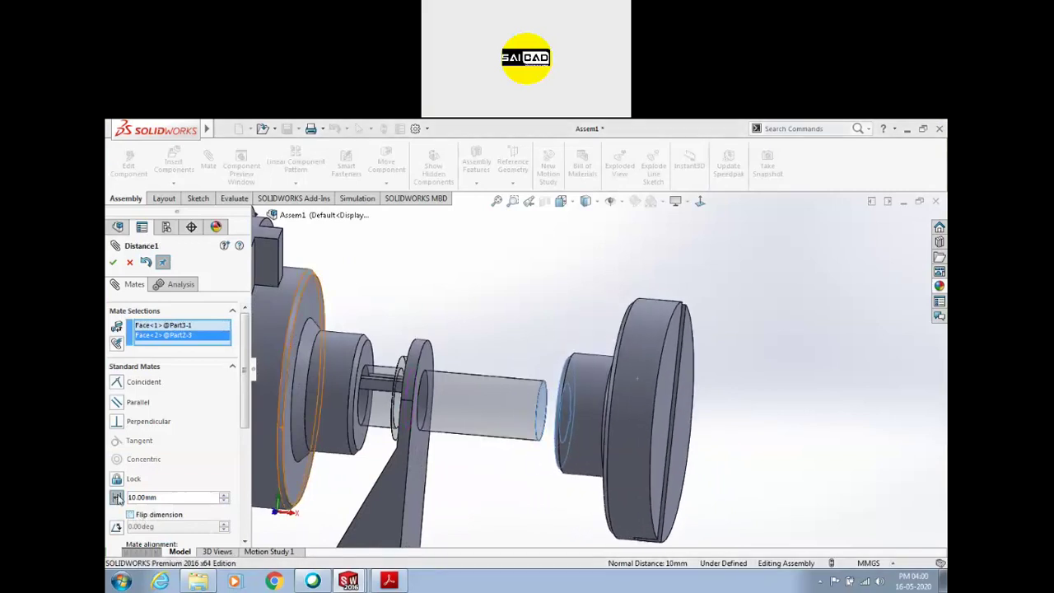
Clear the selected mate faces and spin the slotted disc about its axis
left_click(117, 498)
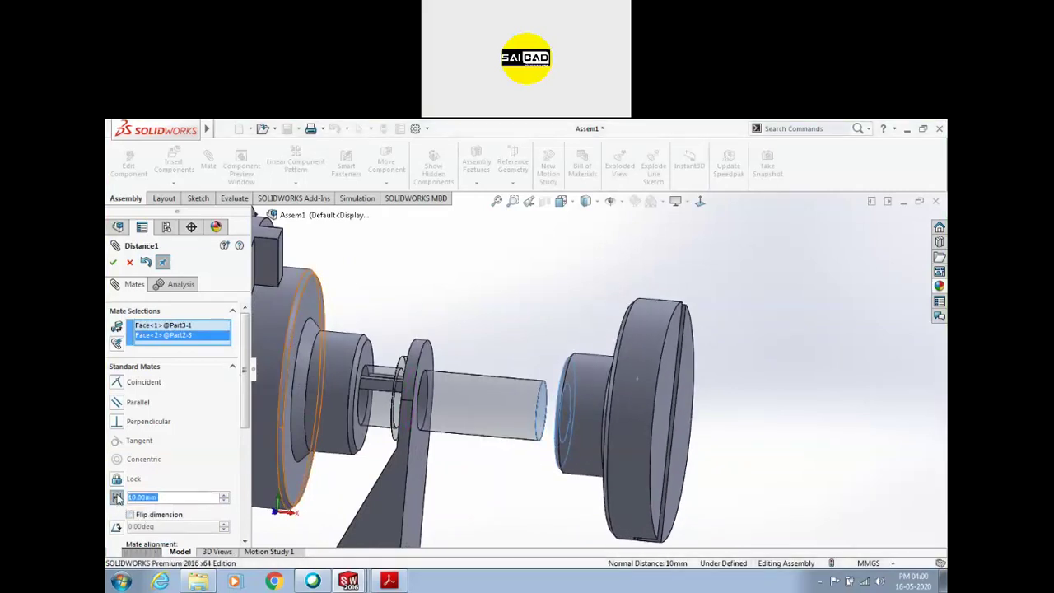
right_click(159, 331)
left_click(198, 336)
middle_click_drag(346, 321, 513, 316)
left_click_drag(632, 367, 614, 402)
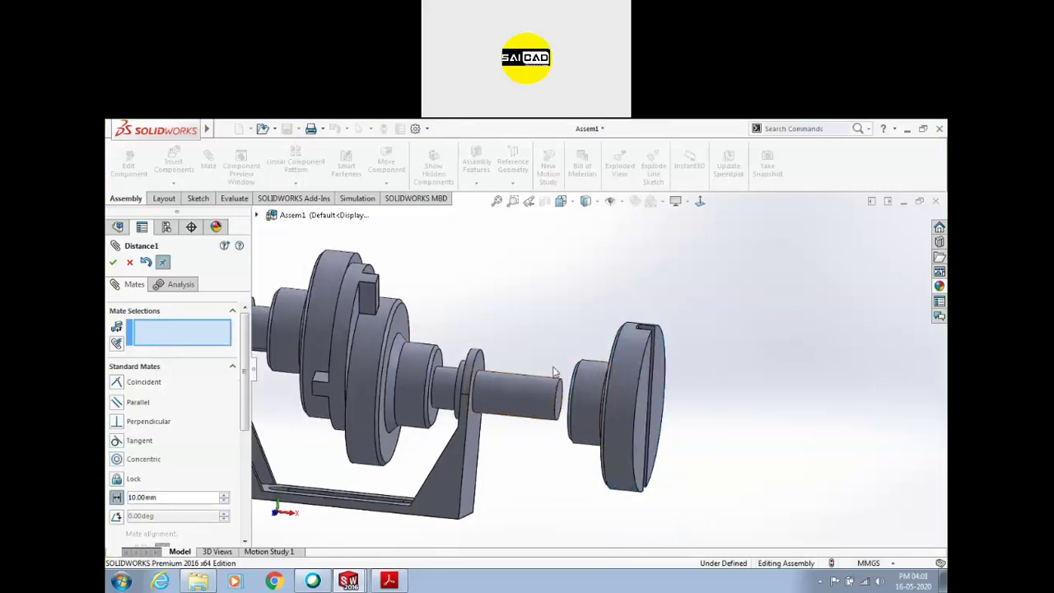
middle_click_drag(536, 330, 532, 344)
scroll(504, 368, "down", 2)
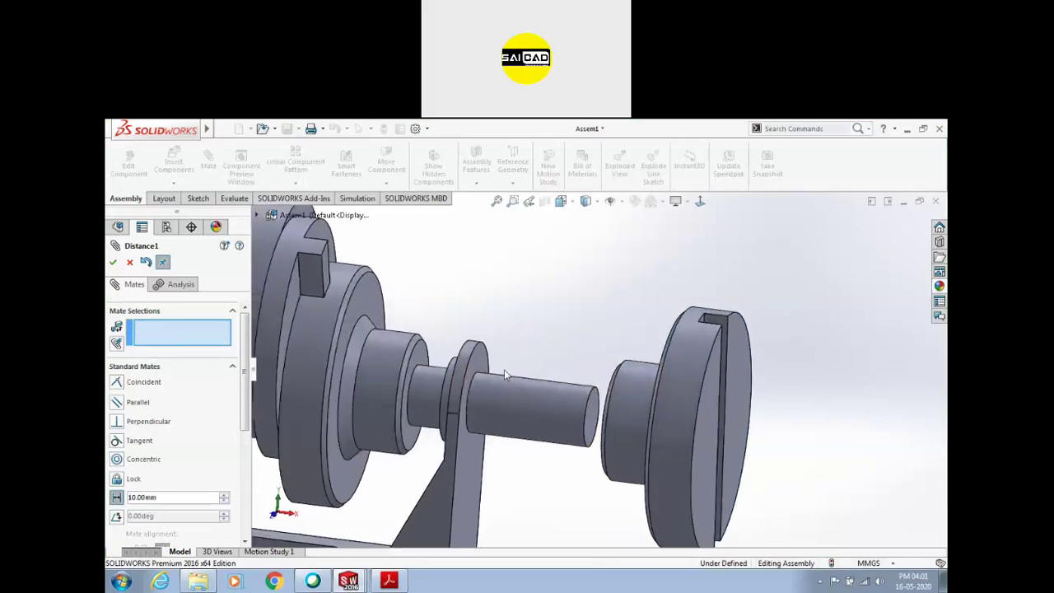
scroll(611, 207, "up", 2)
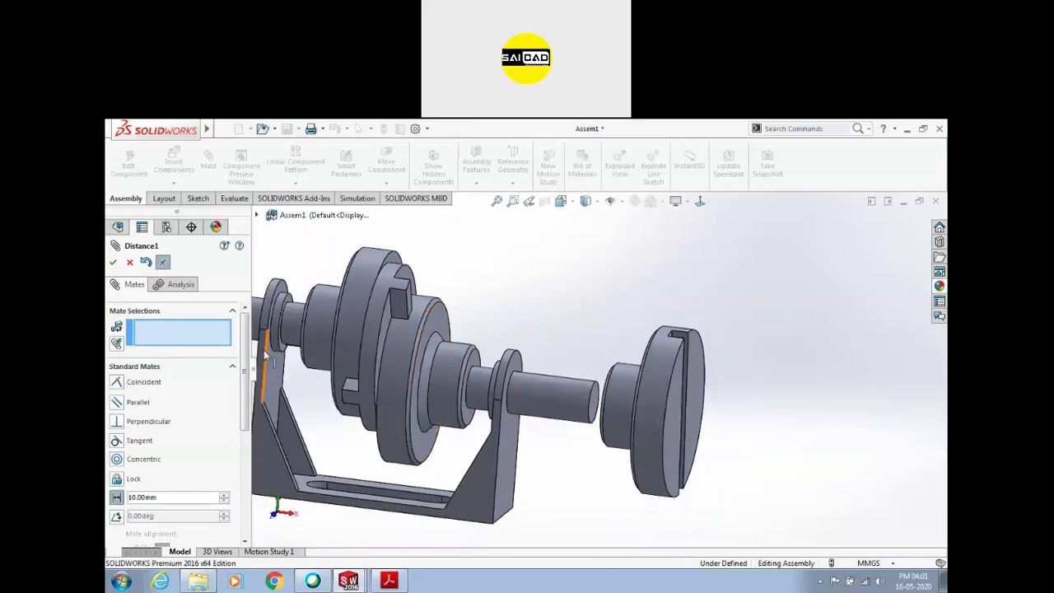
Start an Angle mate between the coupling's slot face and the disc's slot face
left_click(117, 516)
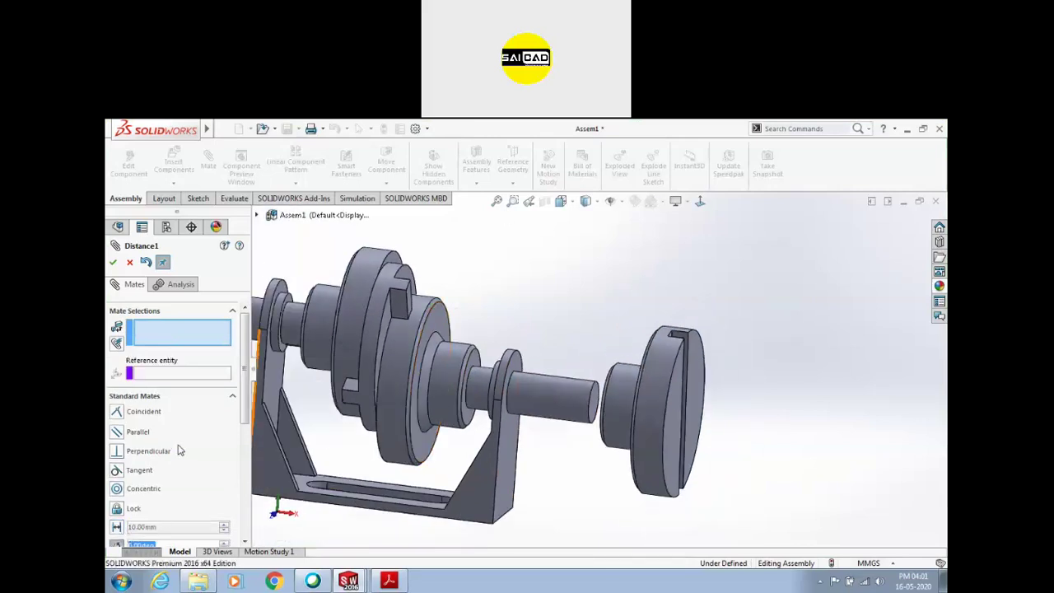
scroll(179, 451, "down", 3)
scroll(247, 432, "down", 2)
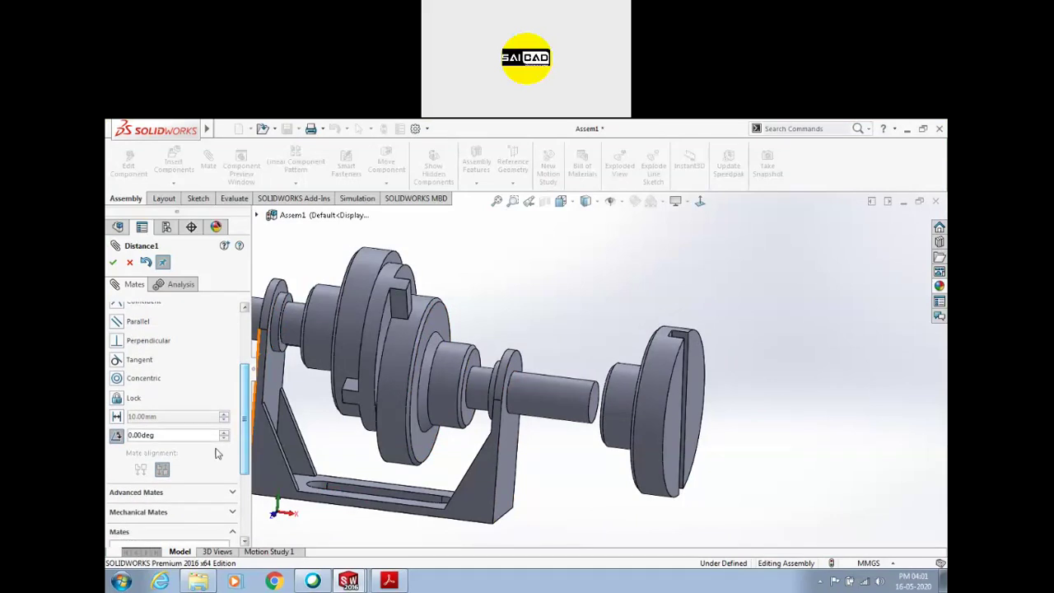
mouse_move(648, 368)
middle_mouse_down()
mouse_move(670, 314)
mouse_move(641, 325)
mouse_move(641, 379)
middle_mouse_up()
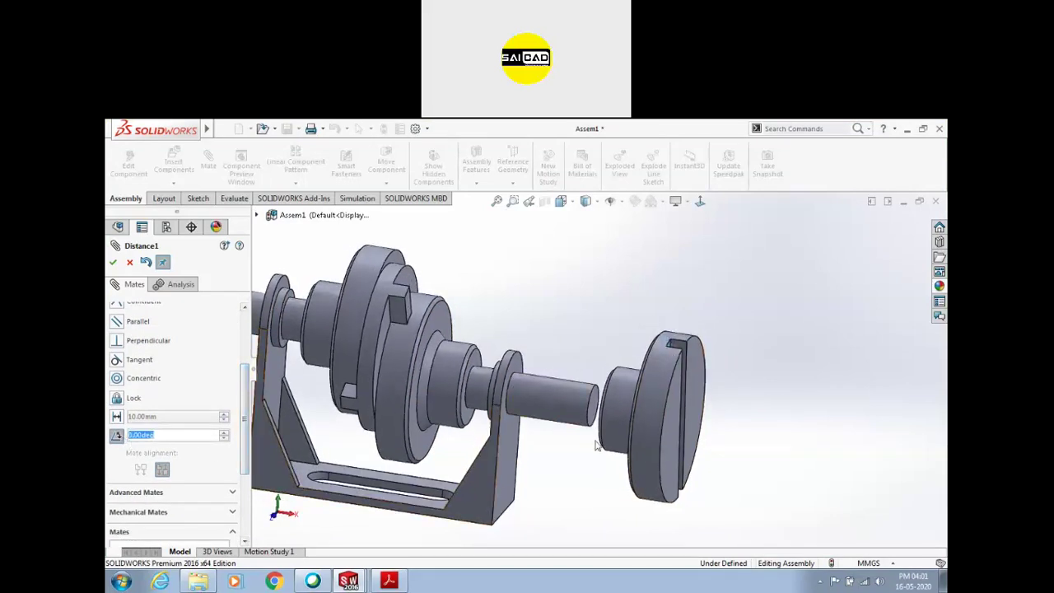
scroll(570, 420, "down", 2)
middle_click_drag(611, 346, 580, 362)
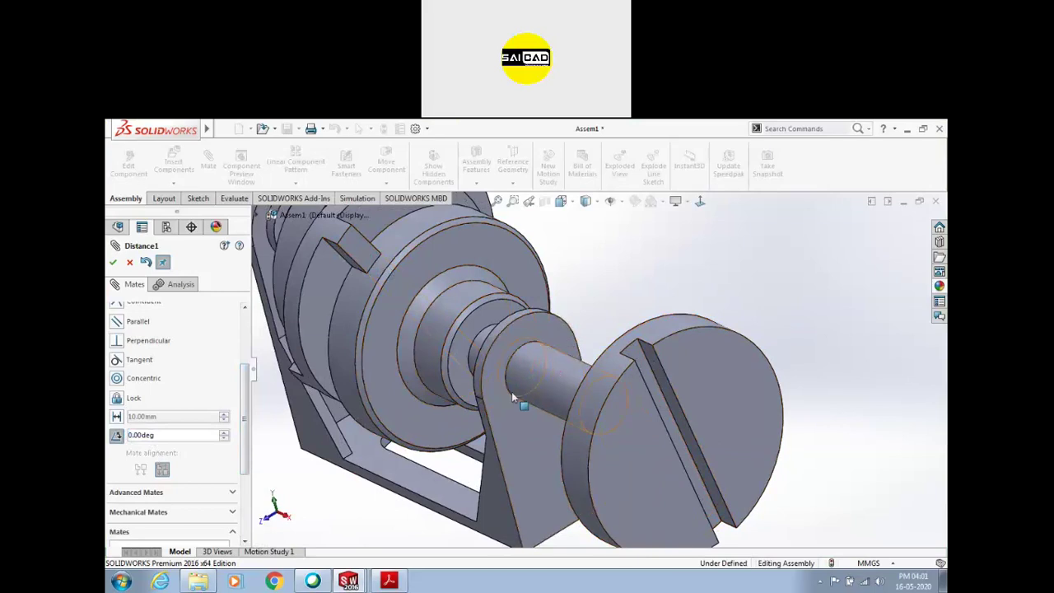
left_click(340, 255)
left_click(659, 369)
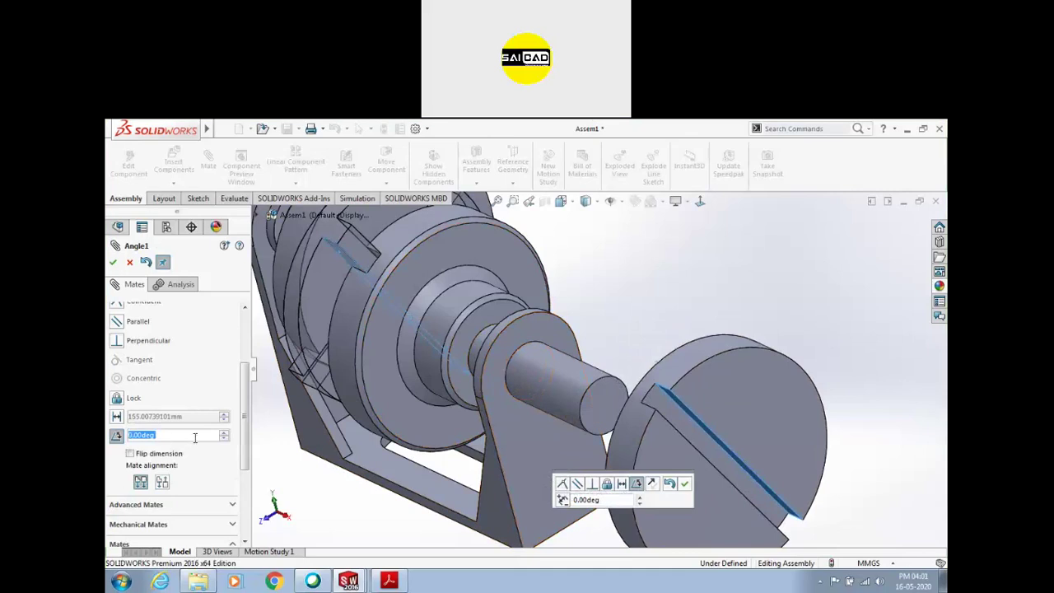
Set the Angle1 mate between the two slots to 45° and confirm it
left_click(223, 433)
left_click(223, 432)
left_click(223, 432)
left_click(223, 432)
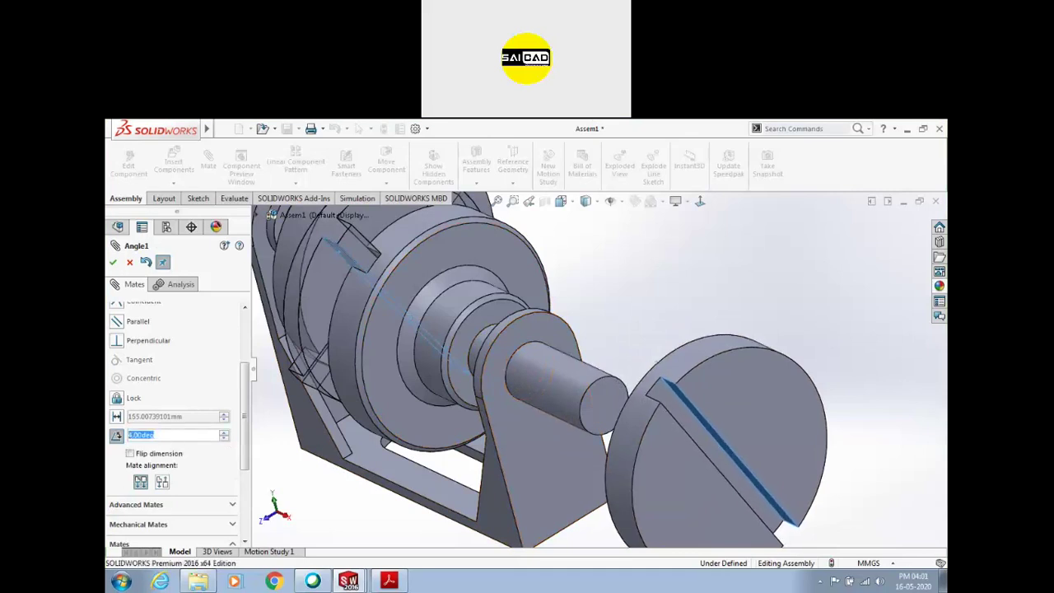
type("45")
key("Return")
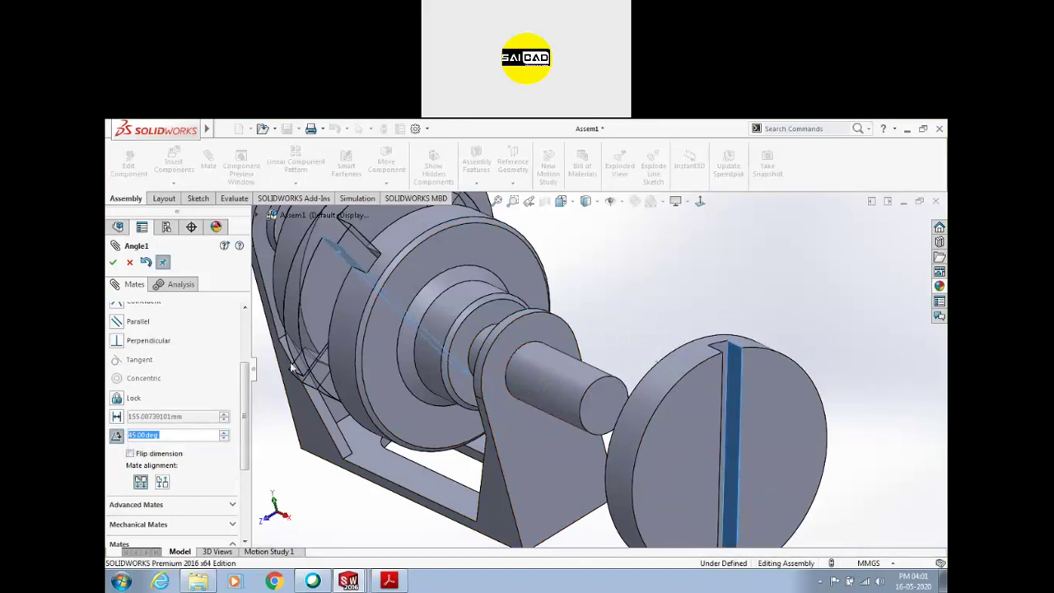
key("f")
middle_click_drag(625, 256, 651, 307)
left_click(113, 262)
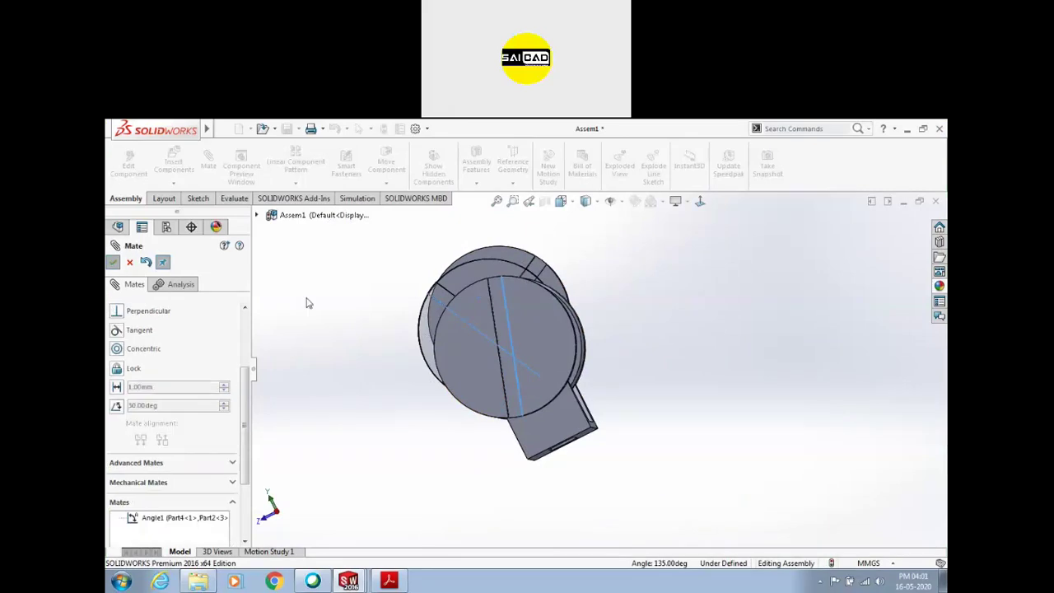
middle_click_drag(452, 345, 668, 284)
left_click(551, 321)
scroll(628, 339, "down", 2)
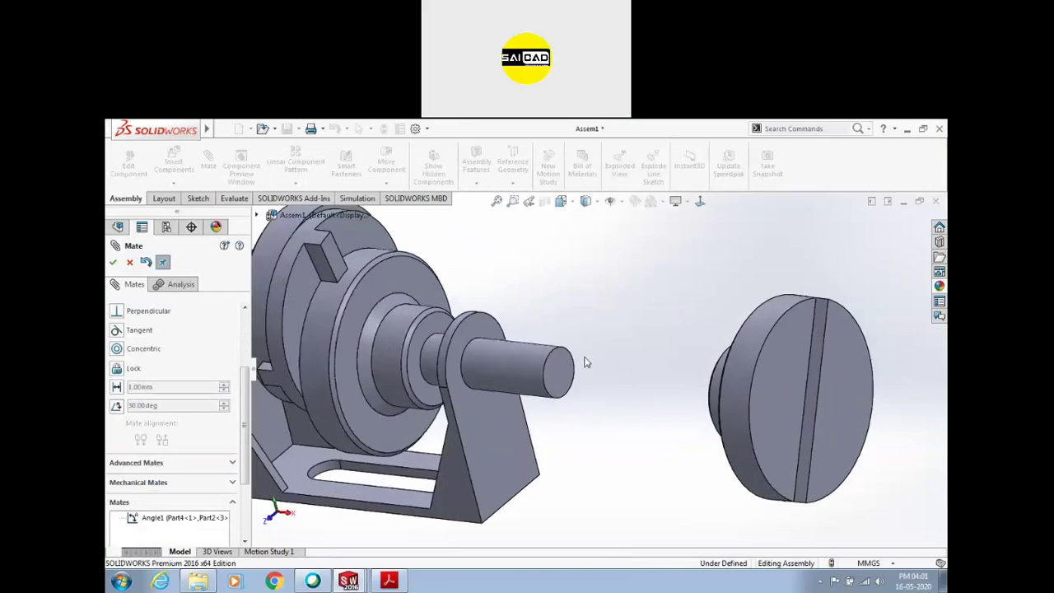
Add a 10 mm Distance mate between the shaft end face and the disc hub's ring face
left_click(562, 369)
middle_click_drag(581, 377, 714, 385)
left_click(654, 381)
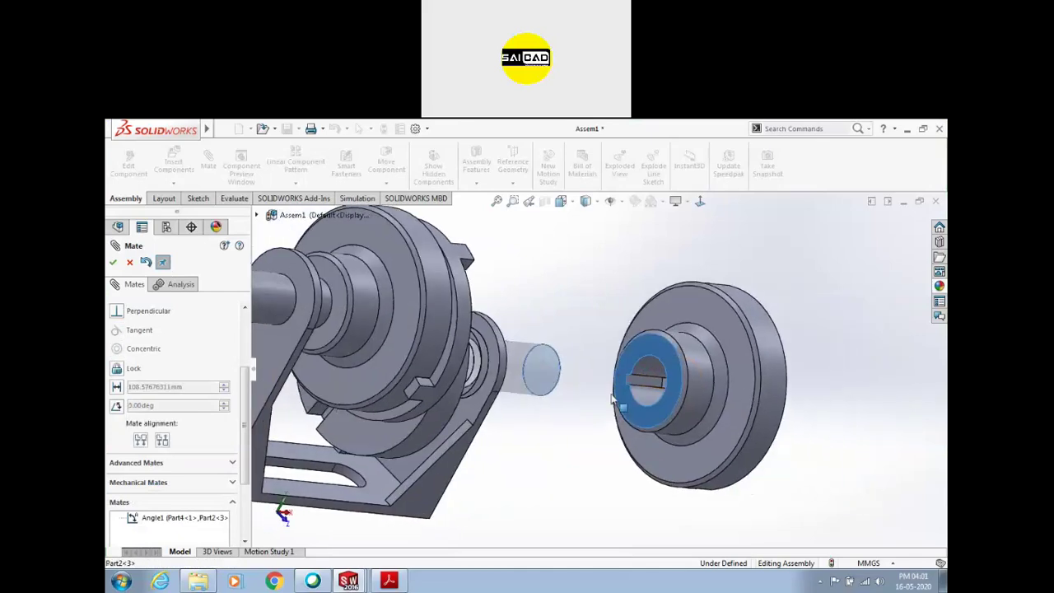
left_click(117, 387)
type("1")
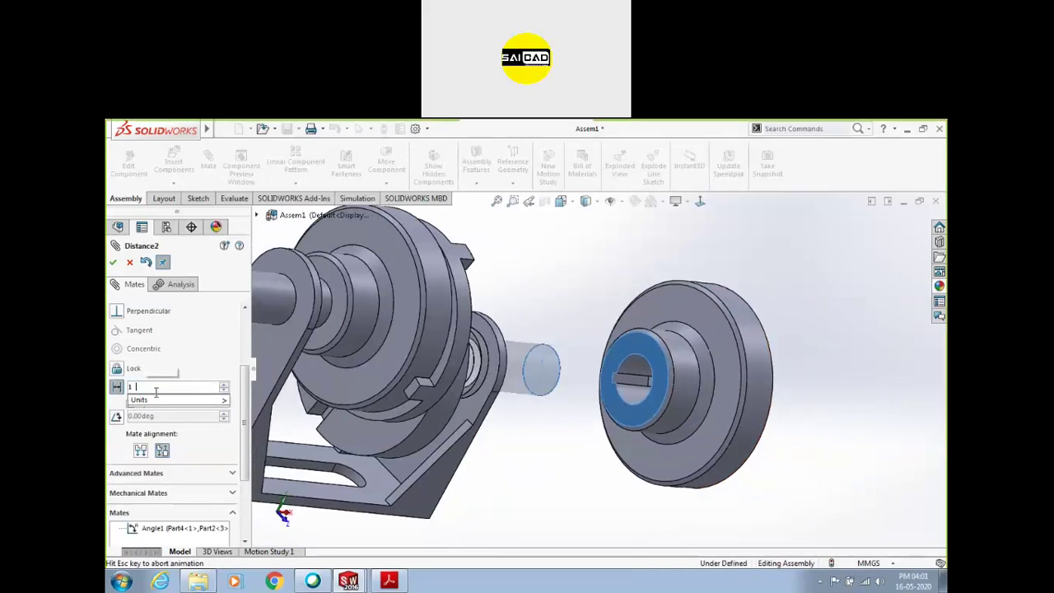
type("0")
key("Return")
left_click(116, 265)
Drag the slotted disc around its axis until the slot is nearly horizontal
middle_click_drag(755, 386, 623, 377)
scroll(623, 377, "up", 3)
left_click_drag(581, 350, 531, 387)
left_click_drag(615, 356, 656, 354)
middle_click_drag(554, 352, 620, 338)
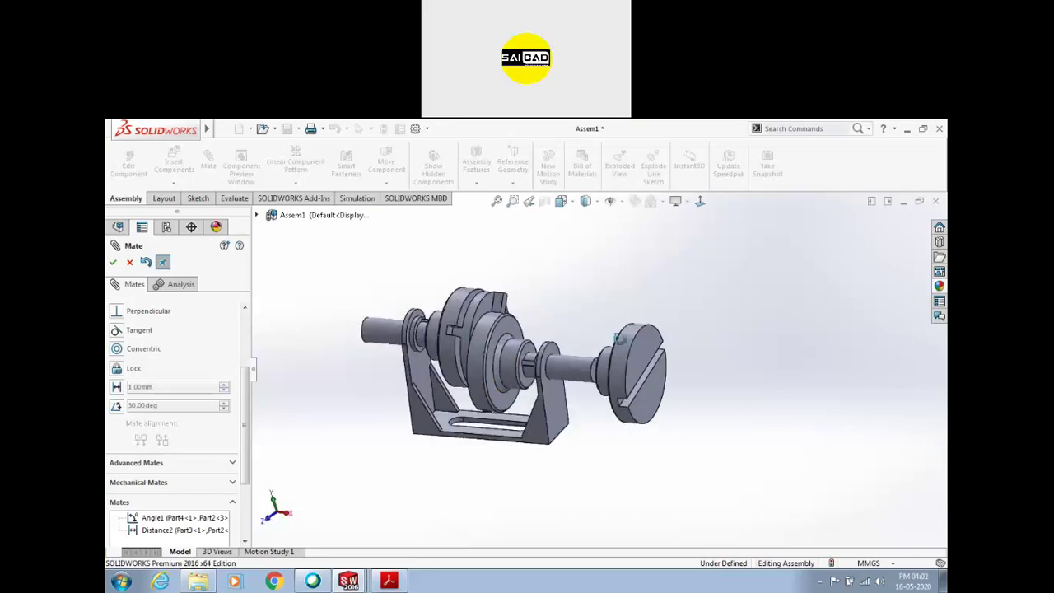
scroll(625, 342, "down", 3)
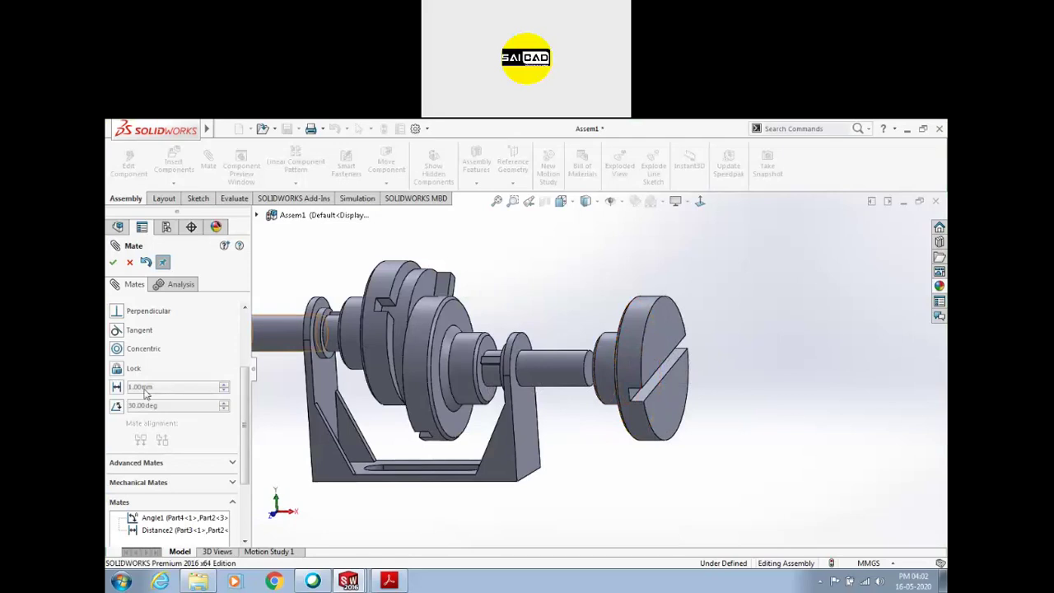
scroll(141, 337, "up", 3)
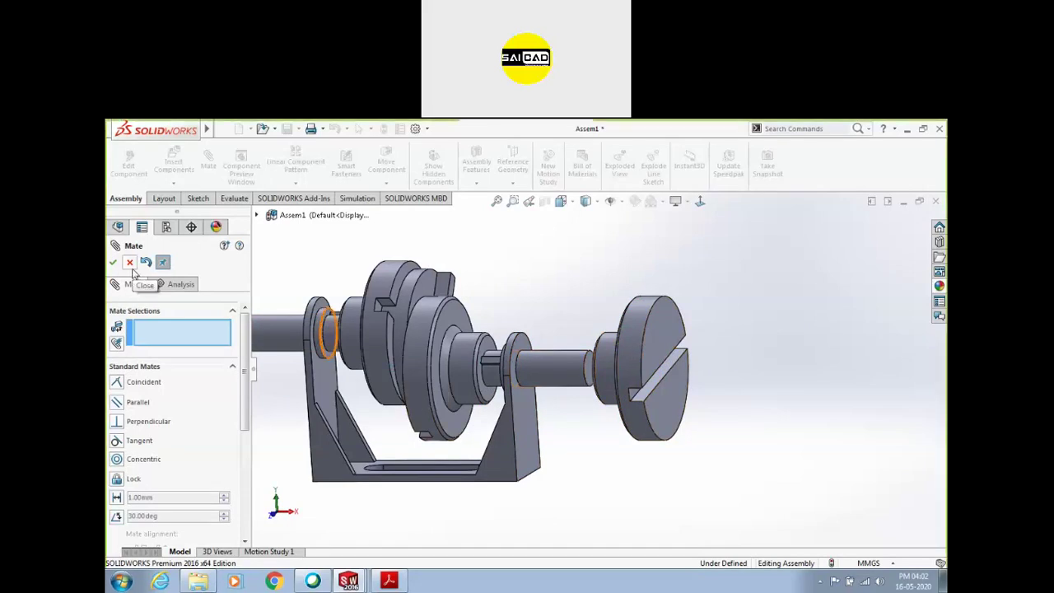
Collapse Standard Mates, expand Advanced Mates to see Profile Center, and view the assembly from above
left_click(232, 366)
left_click(228, 390)
scroll(129, 390, "up", 3)
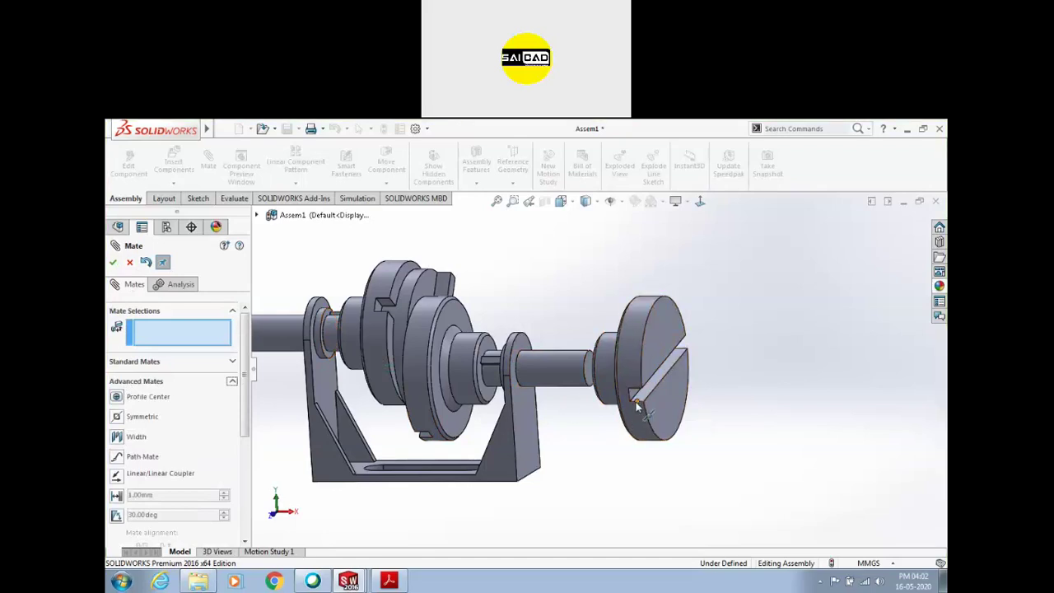
scroll(636, 410, "down", 2)
scroll(625, 375, "up", 3)
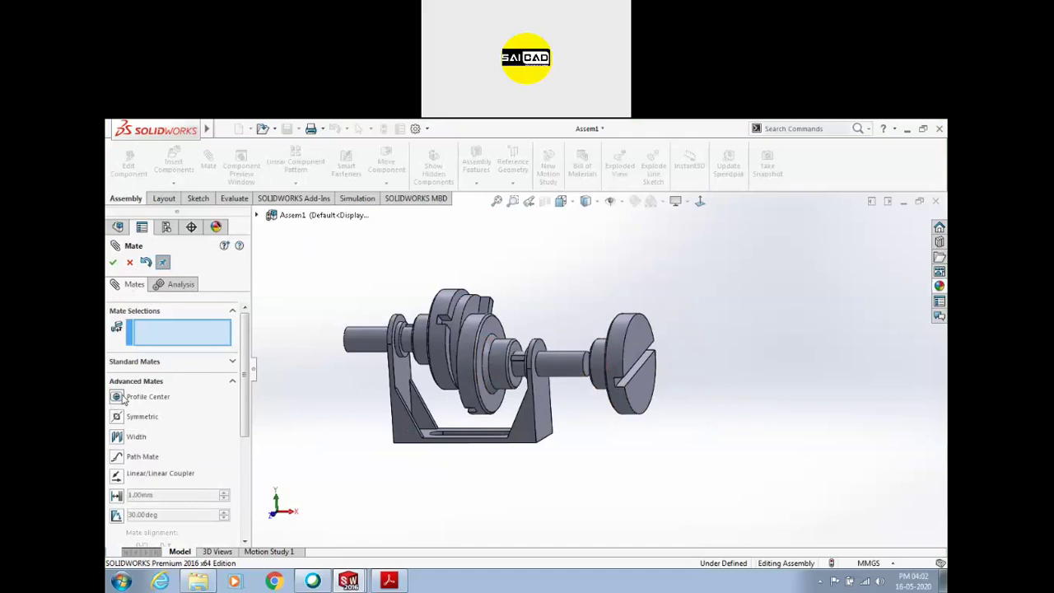
middle_click_drag(502, 477, 610, 401)
Close the mate tool and start a new assembly with a new part sketched on the Front Plane
key("Escape")
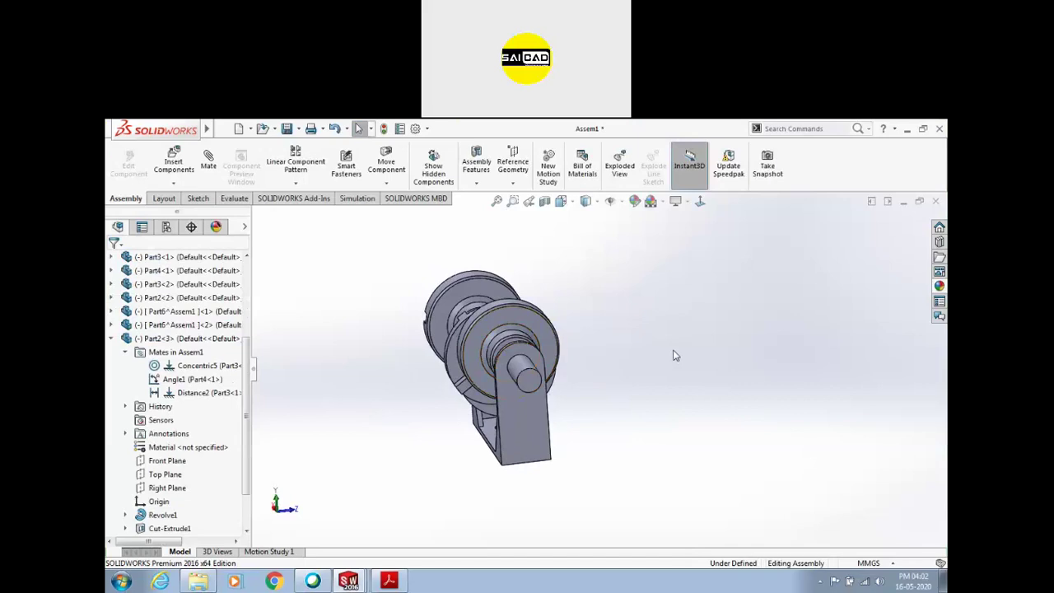
key("ctrl+n")
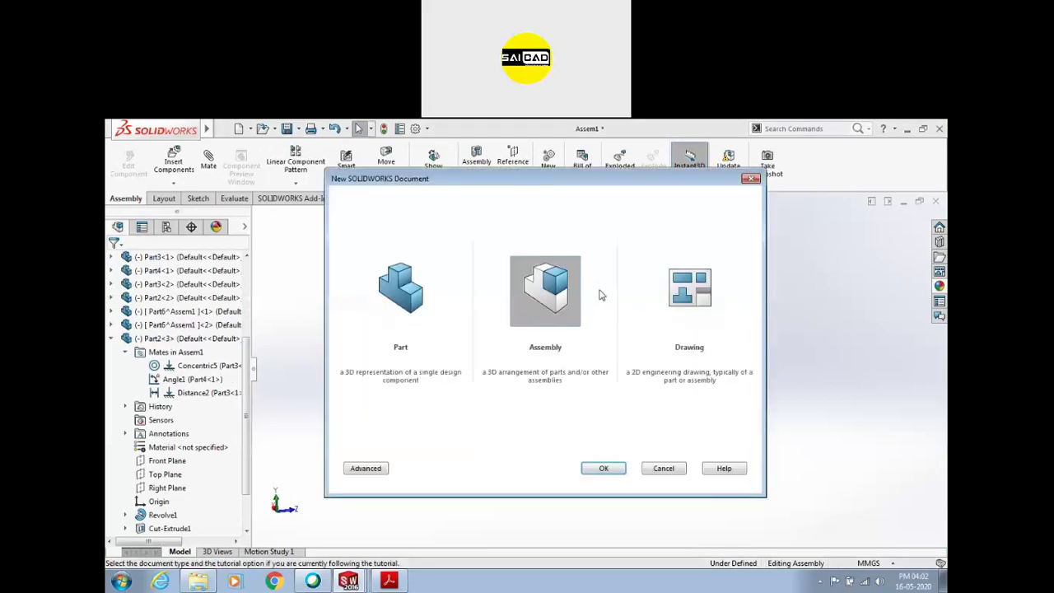
left_click(605, 468)
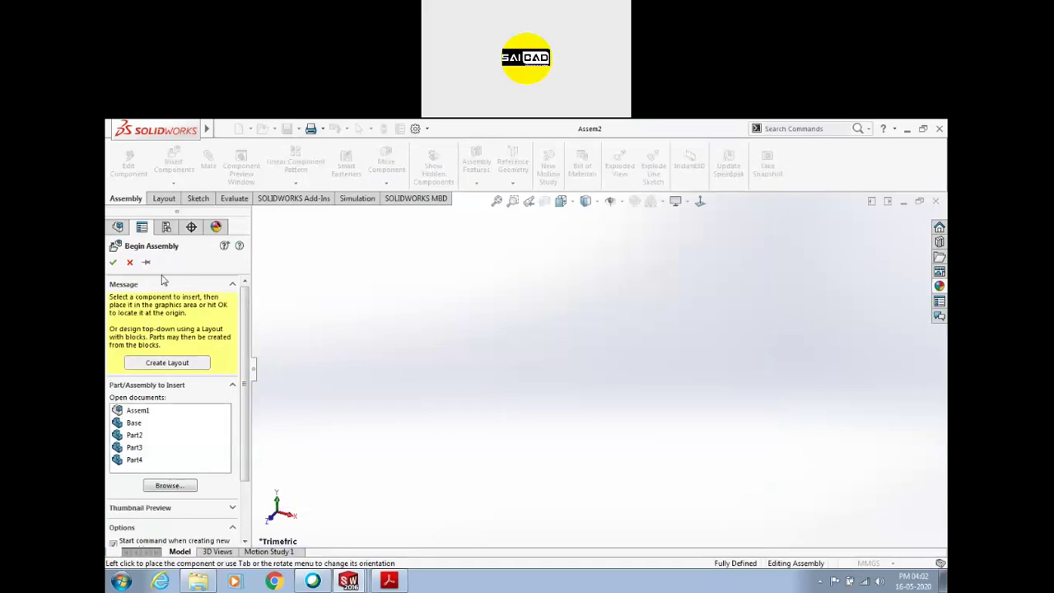
left_click(131, 262)
left_click(173, 183)
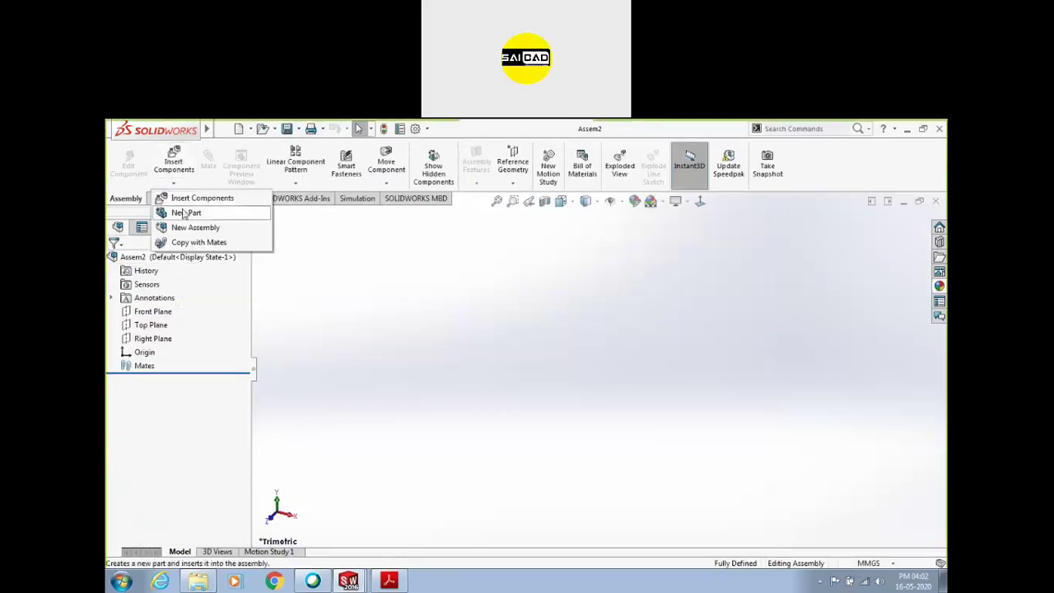
left_click(147, 312)
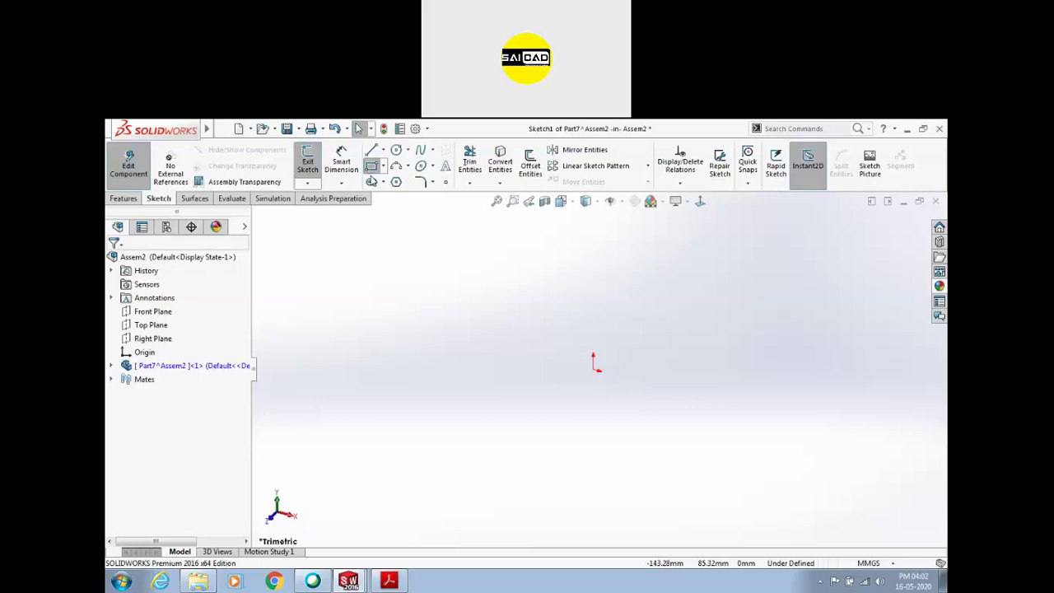
Draw a centre rectangle at the origin and stretch its corner to widen it
left_click(371, 167)
left_click(160, 307)
left_click(593, 368)
left_click(630, 296)
key("Escape")
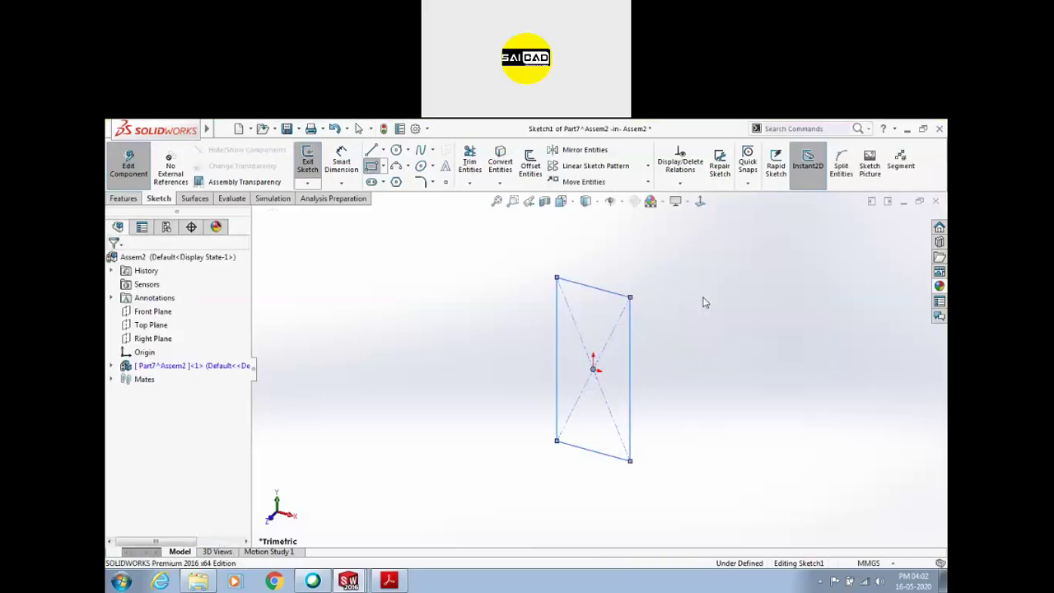
mouse_move(675, 344)
middle_mouse_down()
mouse_move(699, 335)
mouse_move(641, 338)
mouse_move(687, 289)
mouse_move(680, 304)
middle_mouse_up()
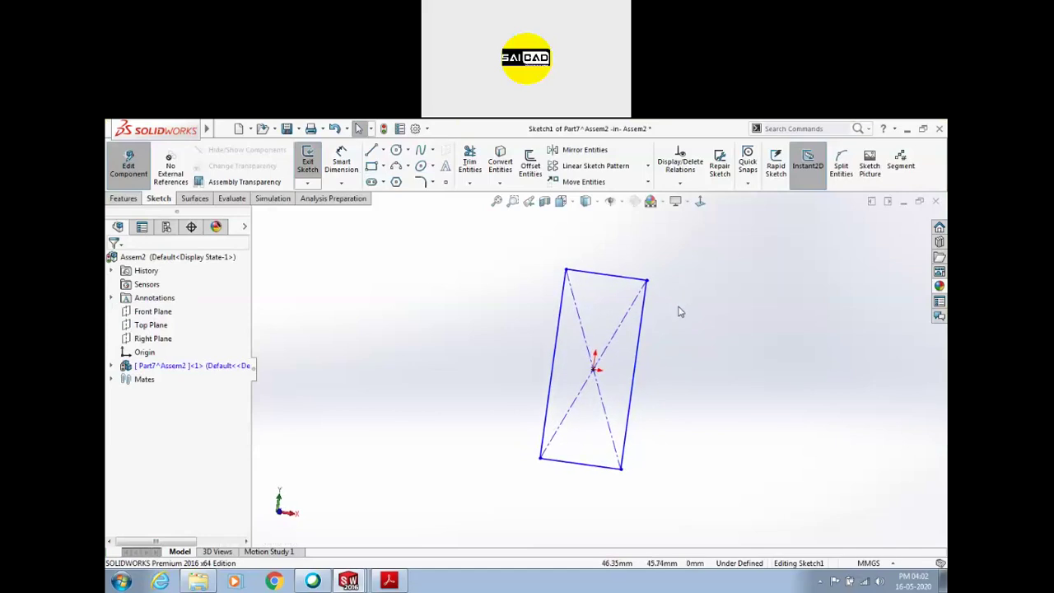
key("ctrl+1")
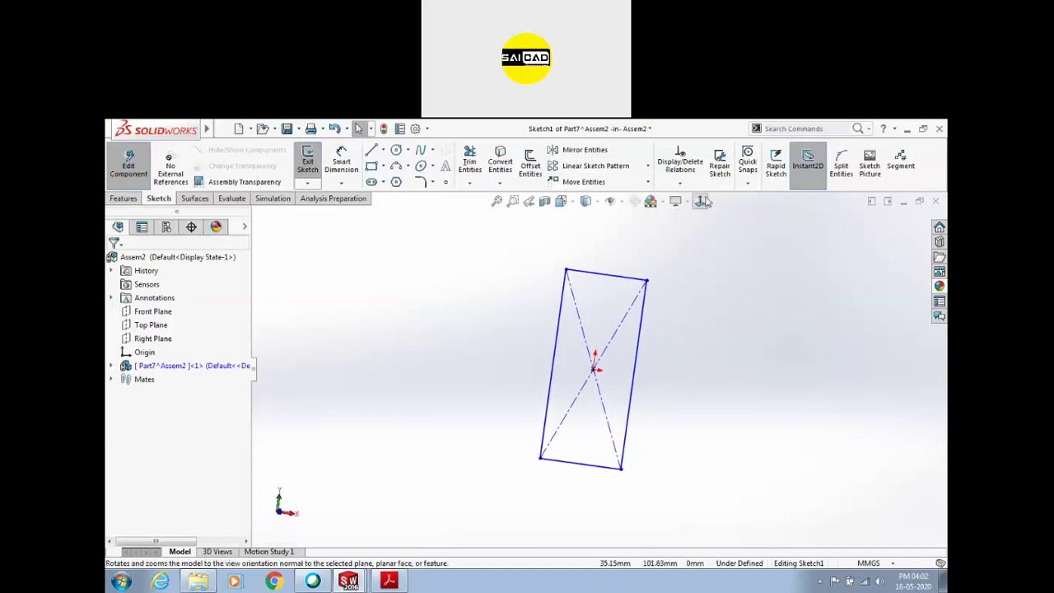
left_click_drag(643, 271, 689, 300)
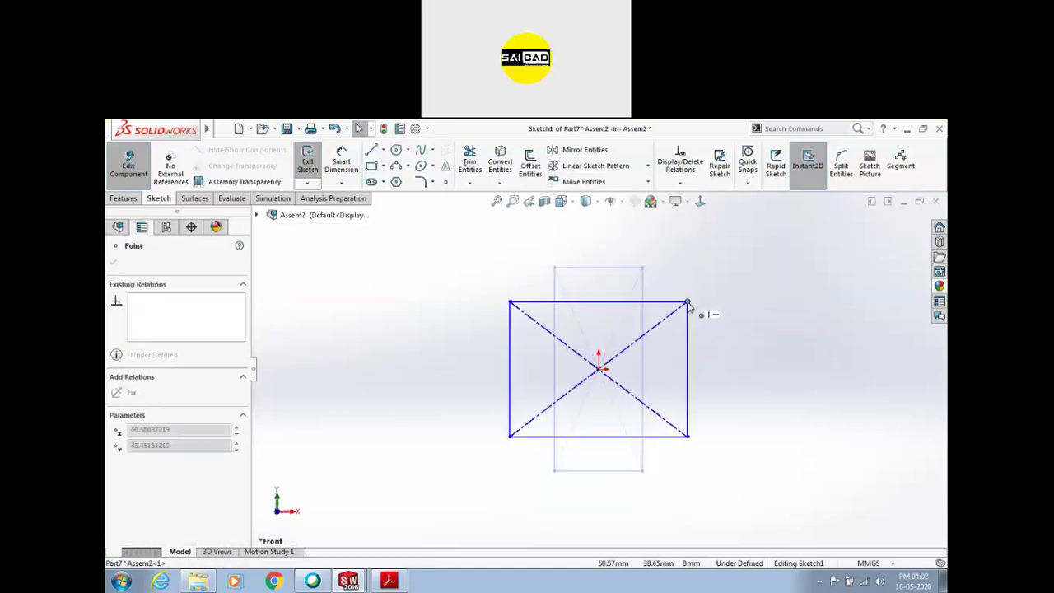
key("Escape")
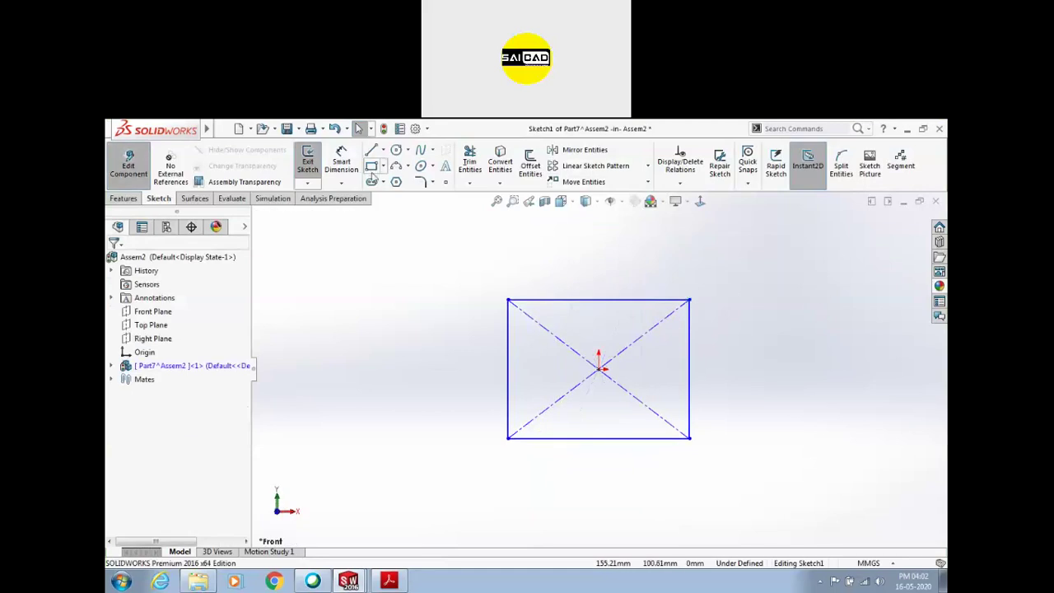
Extrude the rectangle sketch into a 10 mm plate and stop editing the part
left_click(308, 161)
left_click(130, 198)
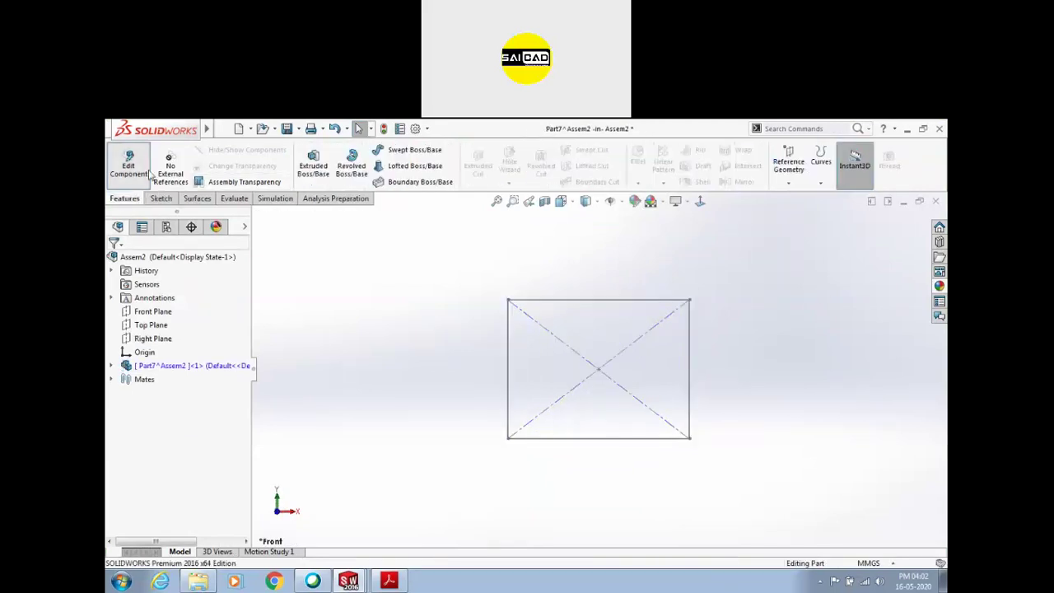
left_click(313, 163)
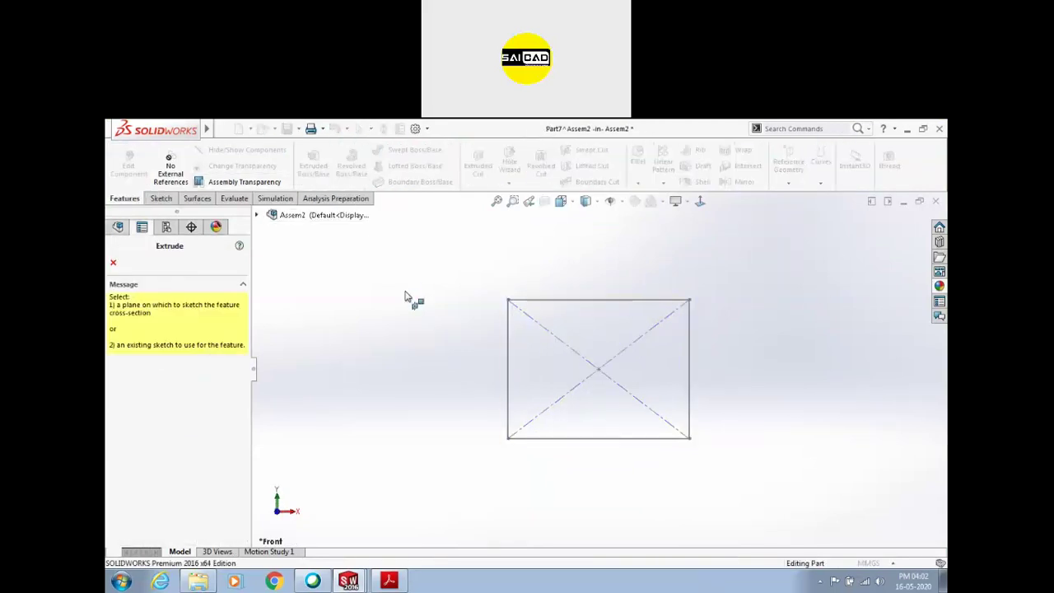
left_click(512, 323)
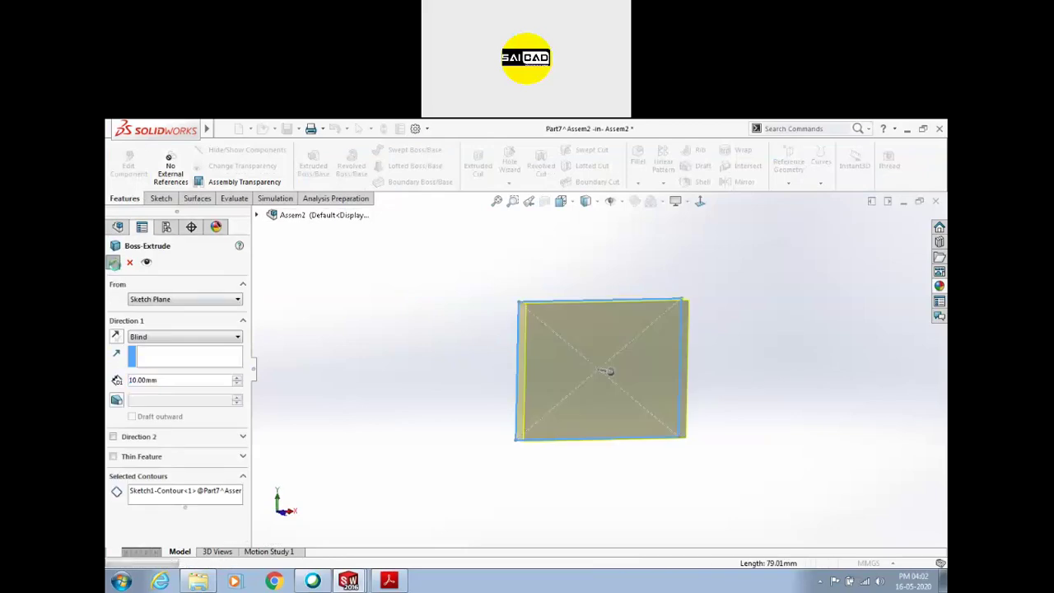
left_click(113, 261)
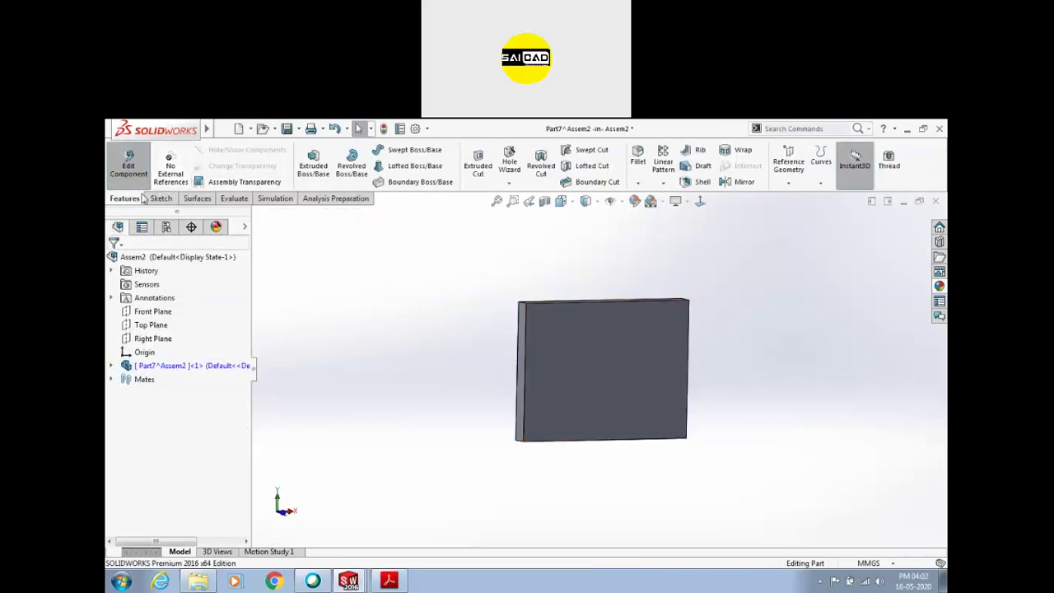
left_click(128, 165)
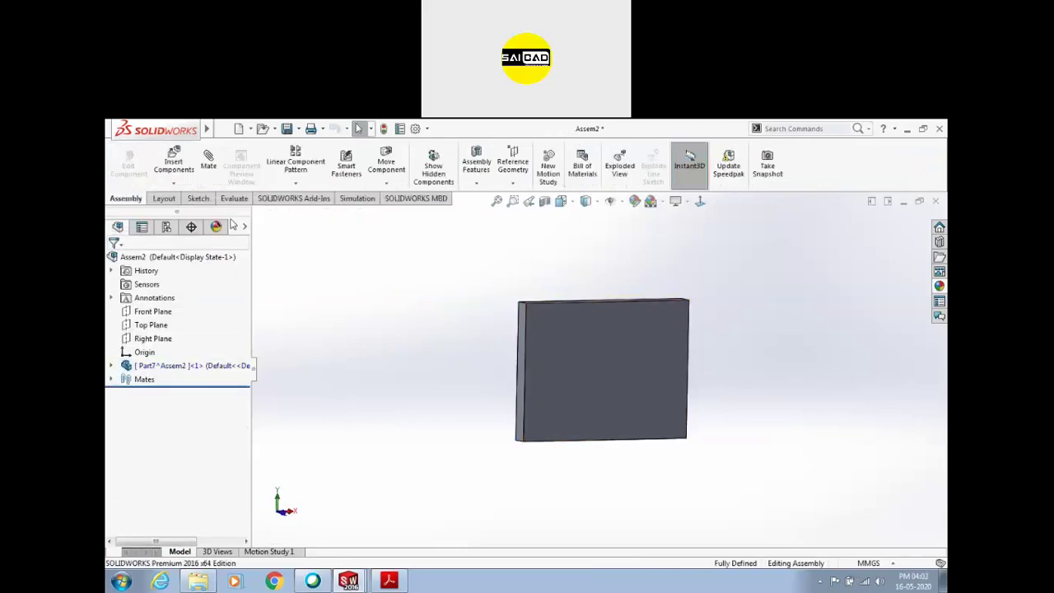
Insert a new part on the plate face and sketch a circle centred at its origin
left_click(175, 183)
left_click(191, 211)
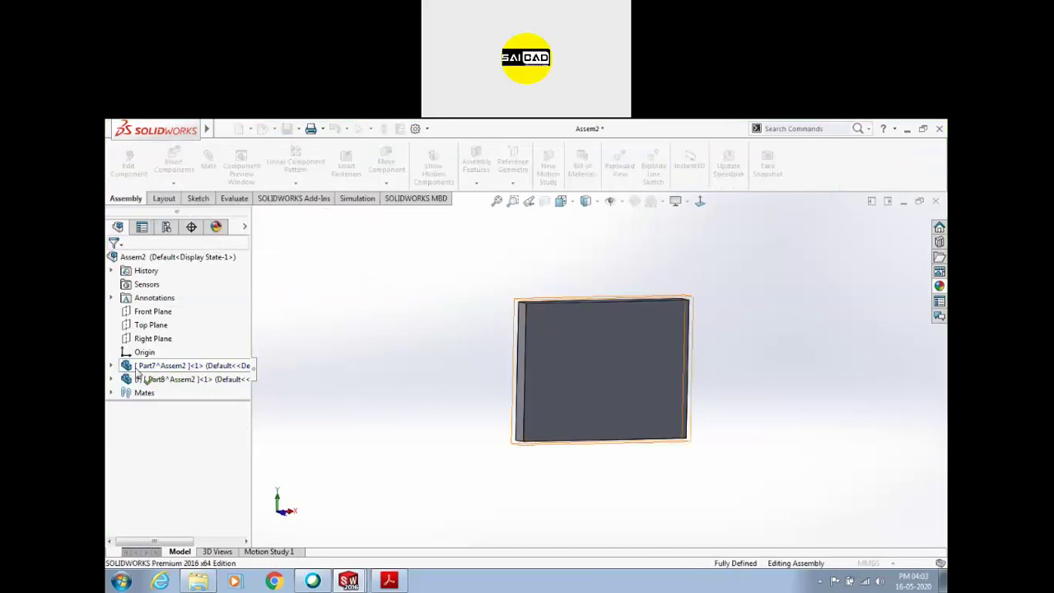
left_click(631, 371)
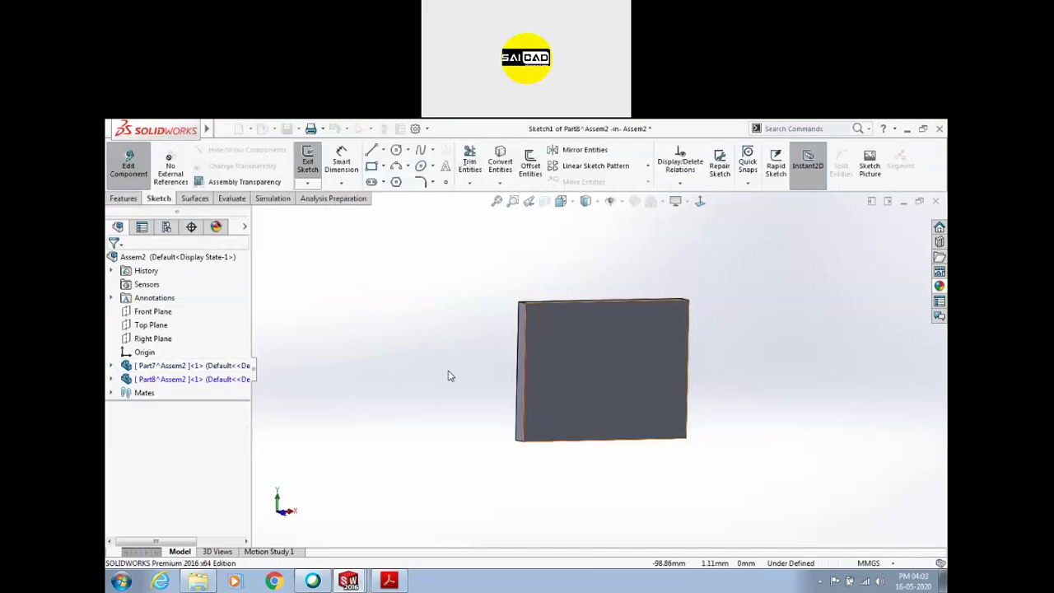
left_click(396, 151)
left_click(607, 366)
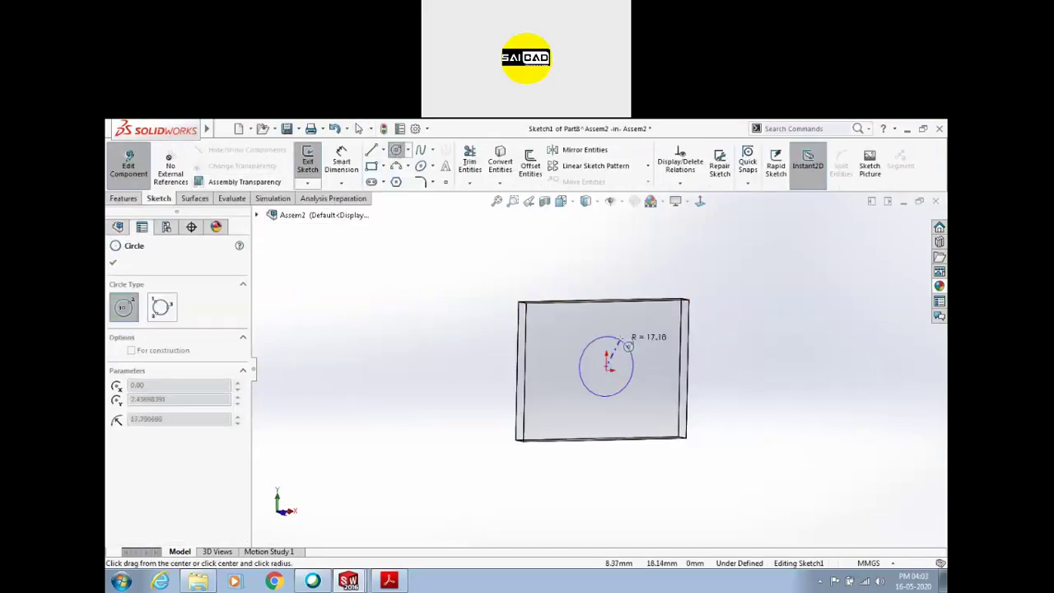
left_click(630, 348)
key("Escape")
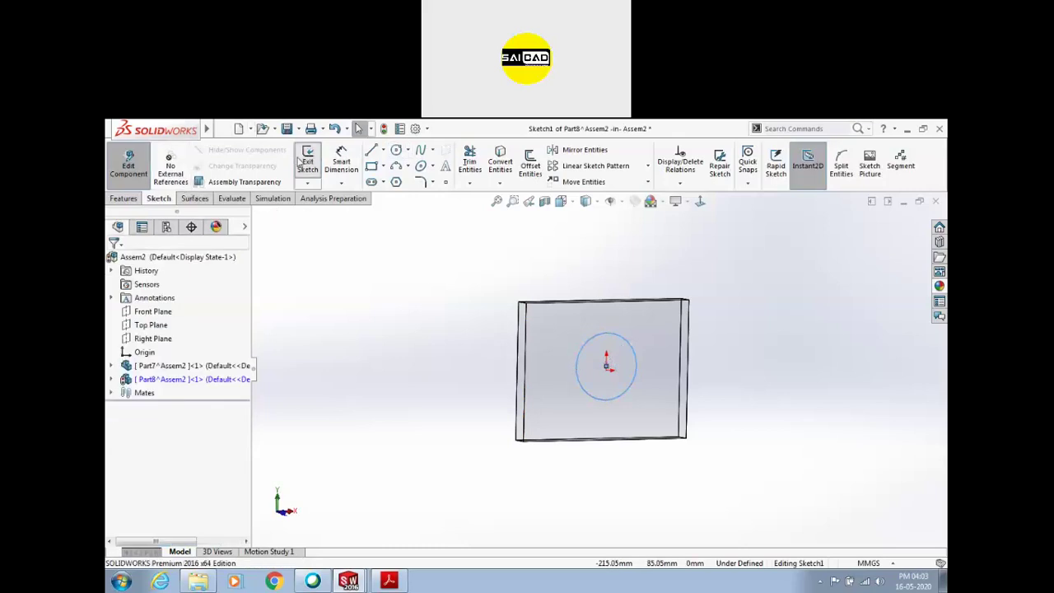
Extrude the circle into a cylinder, then select its InPlace2 mate in the Mates list
left_click(298, 164)
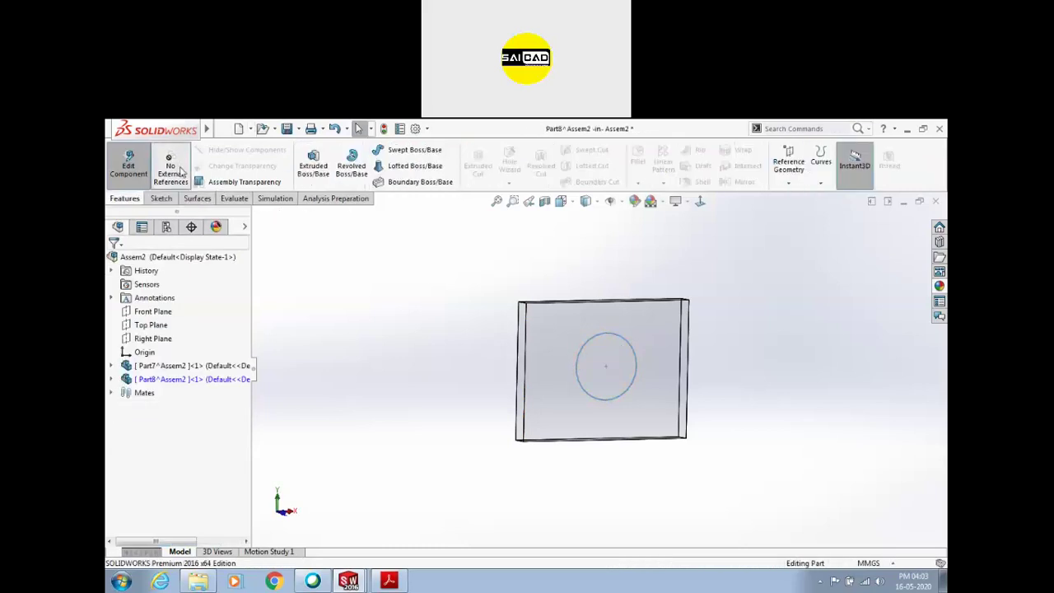
left_click(313, 165)
left_click(605, 336)
left_click_drag(618, 370, 454, 330)
left_click(113, 262)
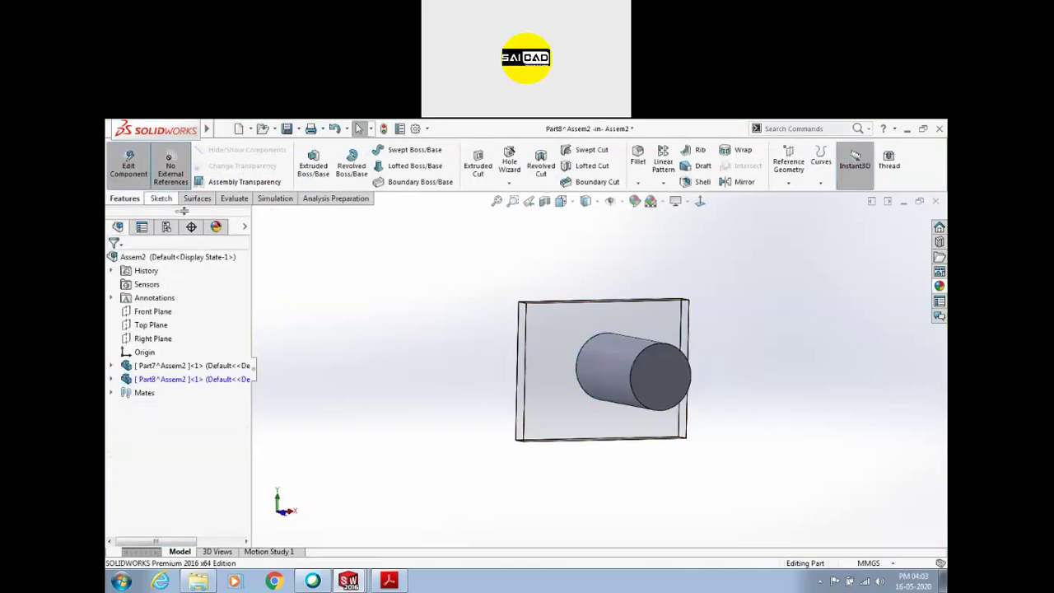
left_click(112, 393)
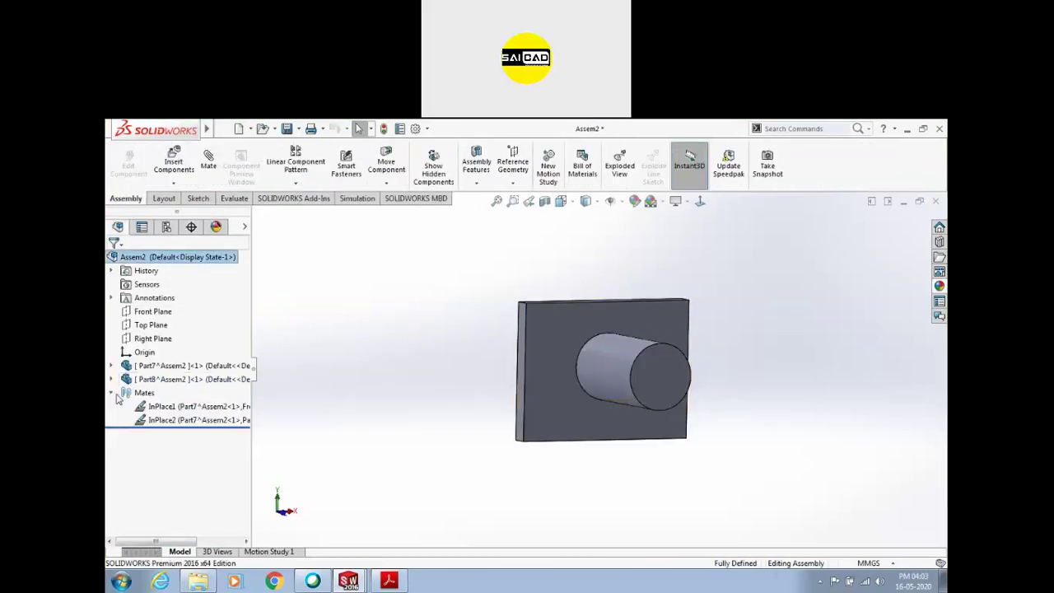
left_click(162, 421)
Delete the InPlace2 mate and drag the cylinder clear of the fixed plate
key("Delete")
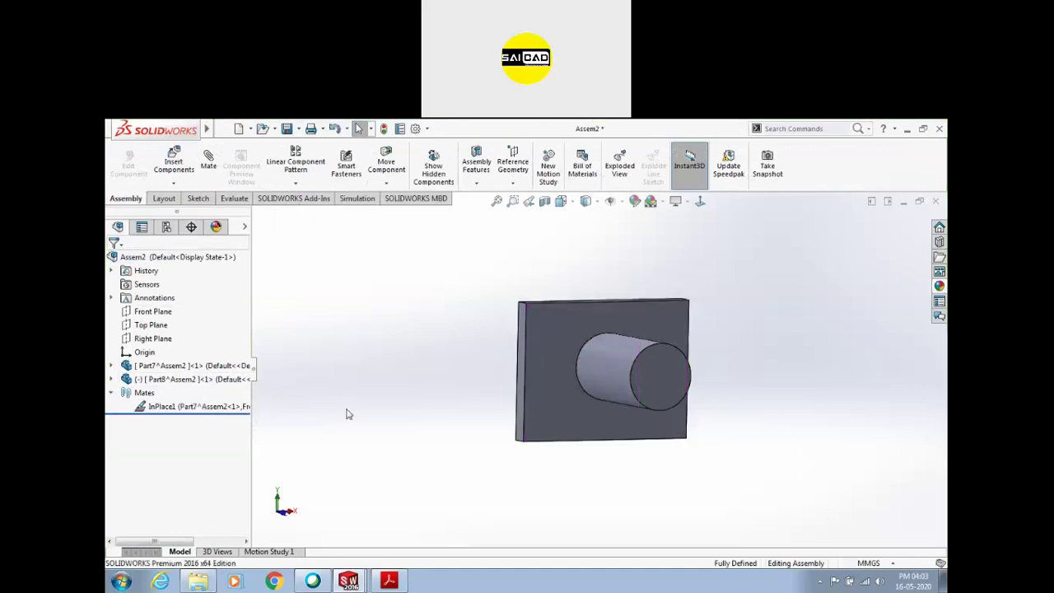
left_click_drag(576, 379, 612, 442)
left_click(530, 294)
left_click_drag(530, 294, 481, 391)
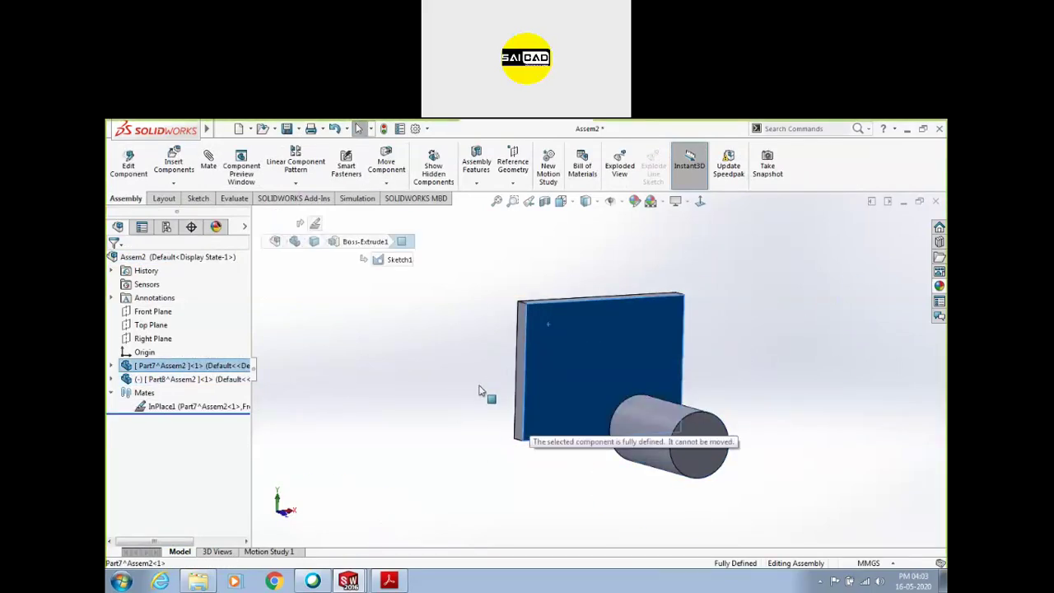
left_click_drag(171, 416, 221, 422)
middle_click_drag(680, 384, 626, 441)
left_click_drag(626, 441, 786, 347)
Reorient the view around the plate and start a new mate between plate and cylinder
left_click(607, 363)
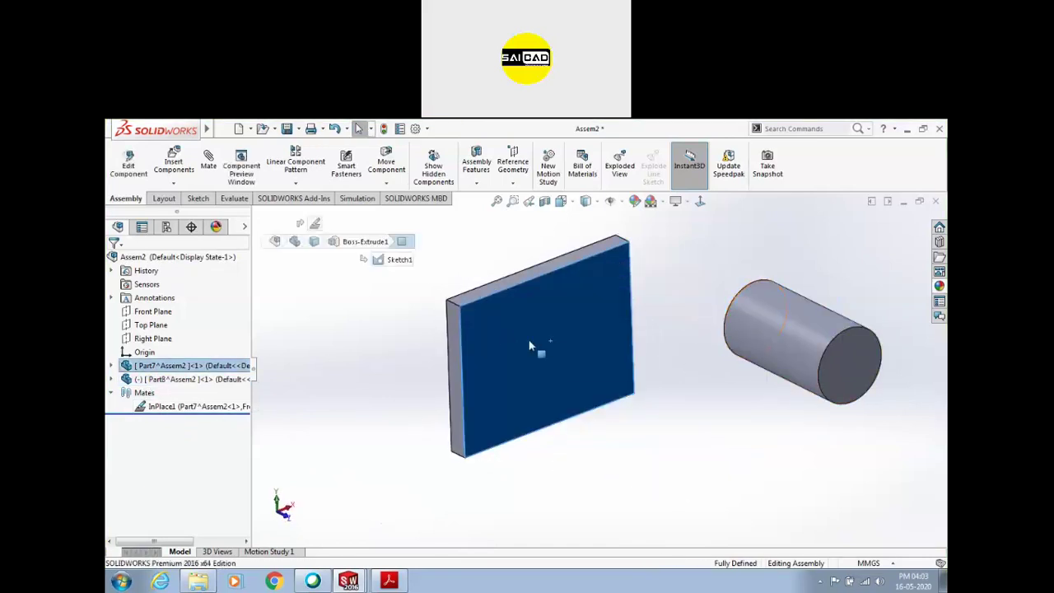
mouse_move(697, 305)
middle_mouse_down()
mouse_move(713, 302)
mouse_move(707, 311)
middle_mouse_up()
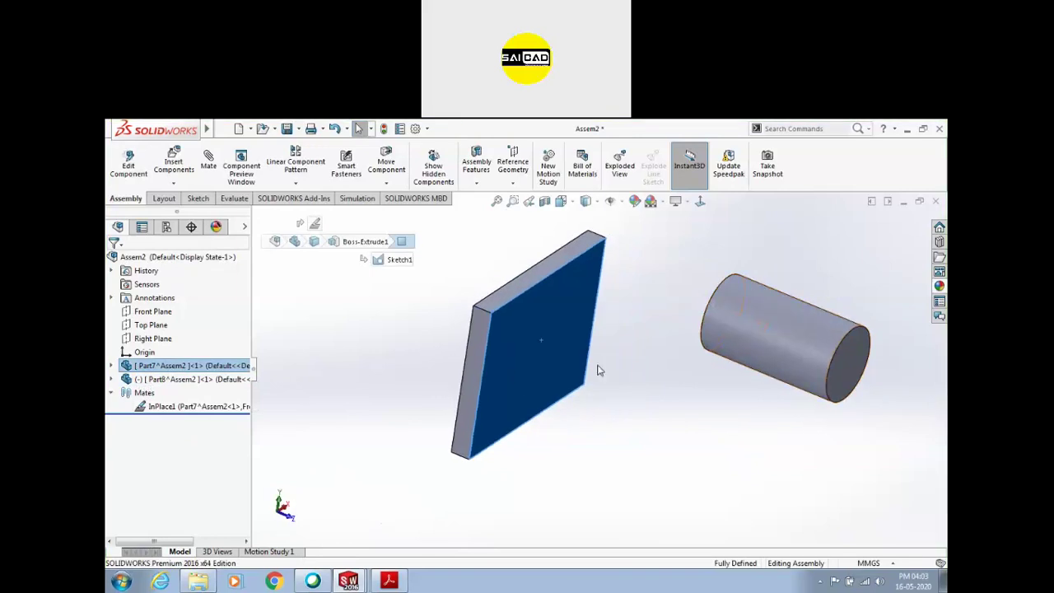
middle_click_drag(699, 263, 640, 254)
left_click(639, 254)
left_click(173, 184)
left_click(208, 162)
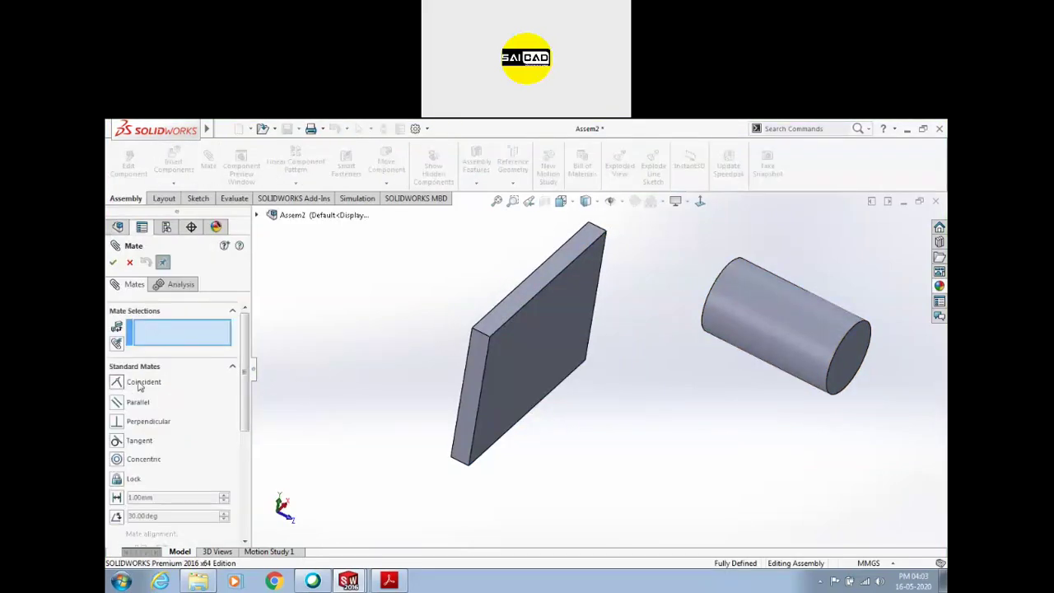
Add a Profile Center mate from the plate face to the cylinder end, 5 mm offset, flipped
left_click(139, 368)
left_click(136, 390)
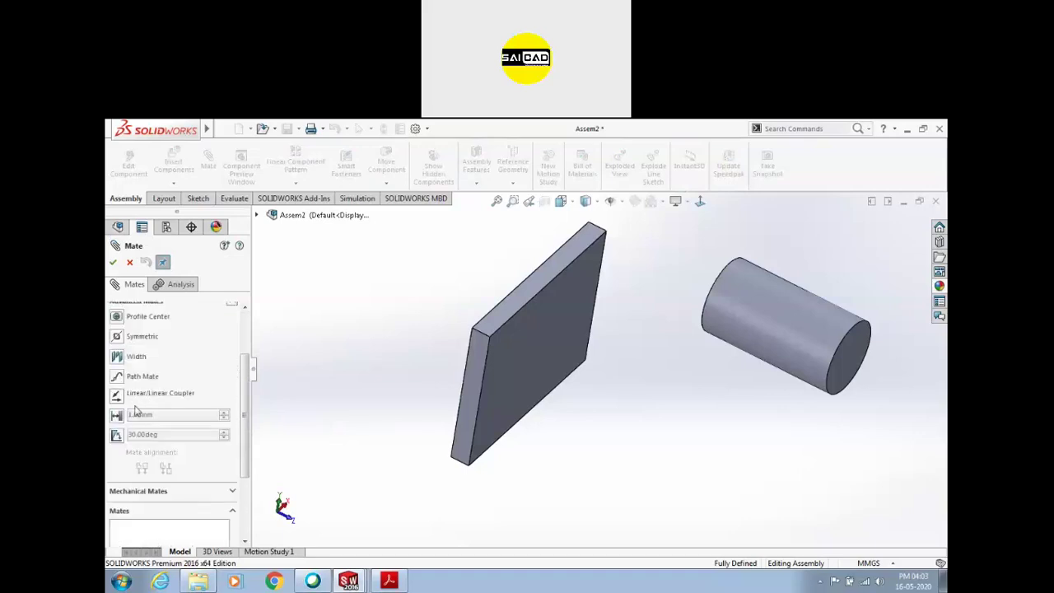
left_click(116, 316)
left_click(587, 365)
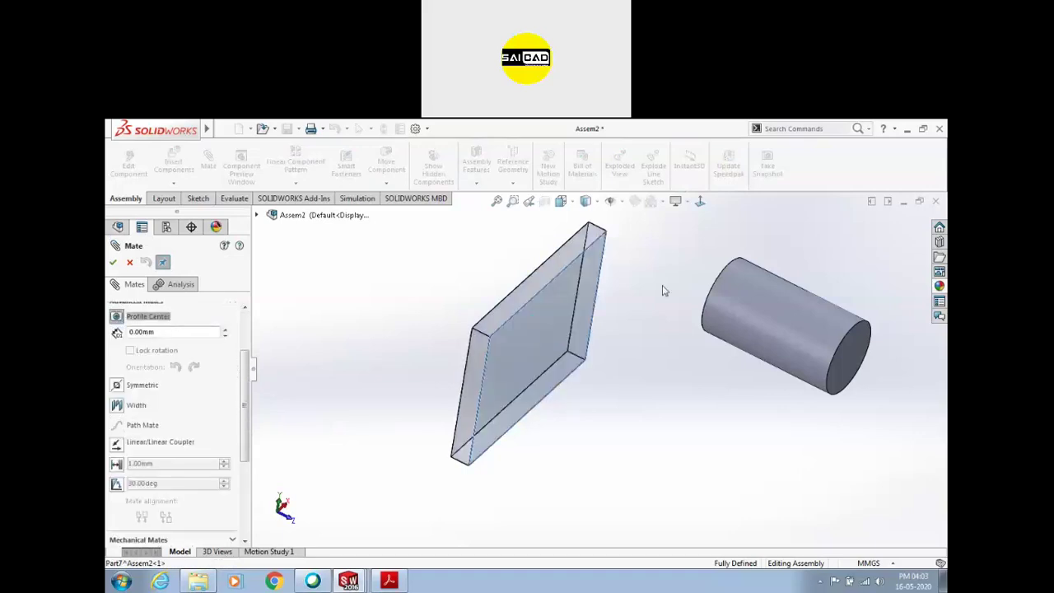
left_click(712, 301)
left_click(645, 246)
middle_click_drag(743, 405, 651, 245)
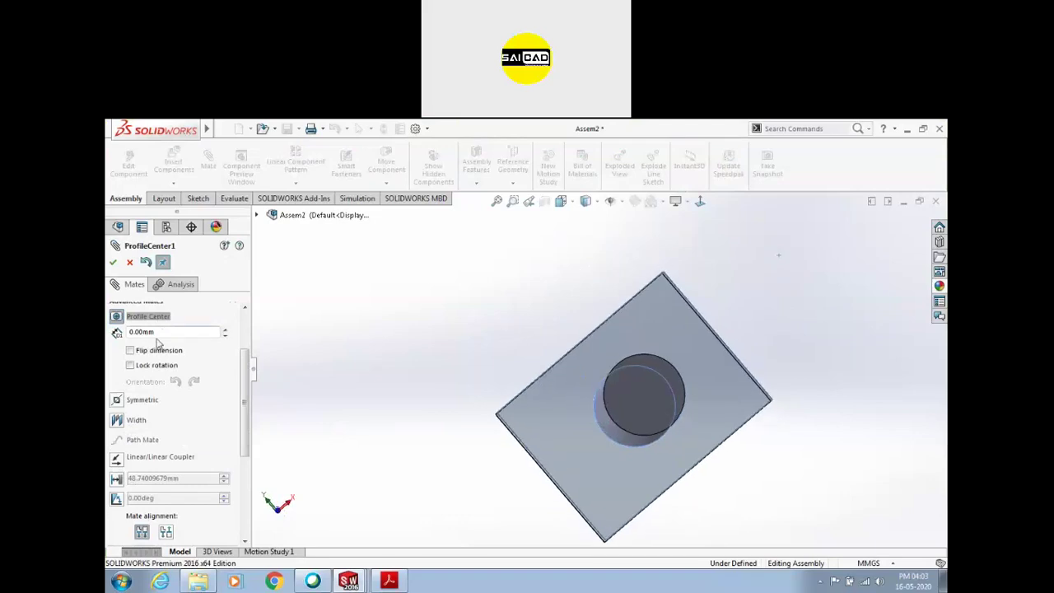
key("Return")
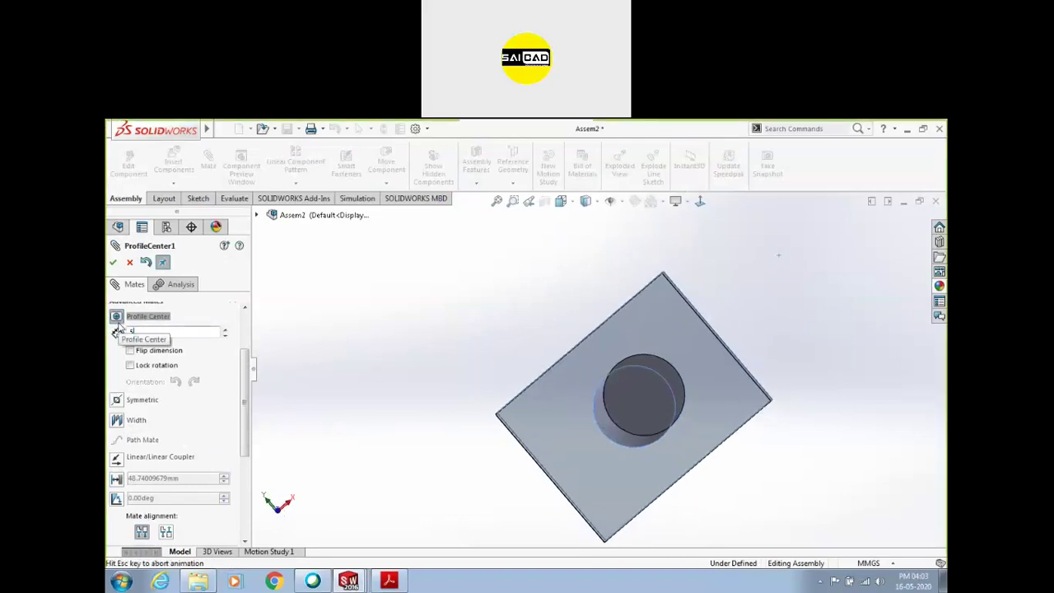
middle_click_drag(337, 365, 434, 236)
scroll(595, 387, "down", 2)
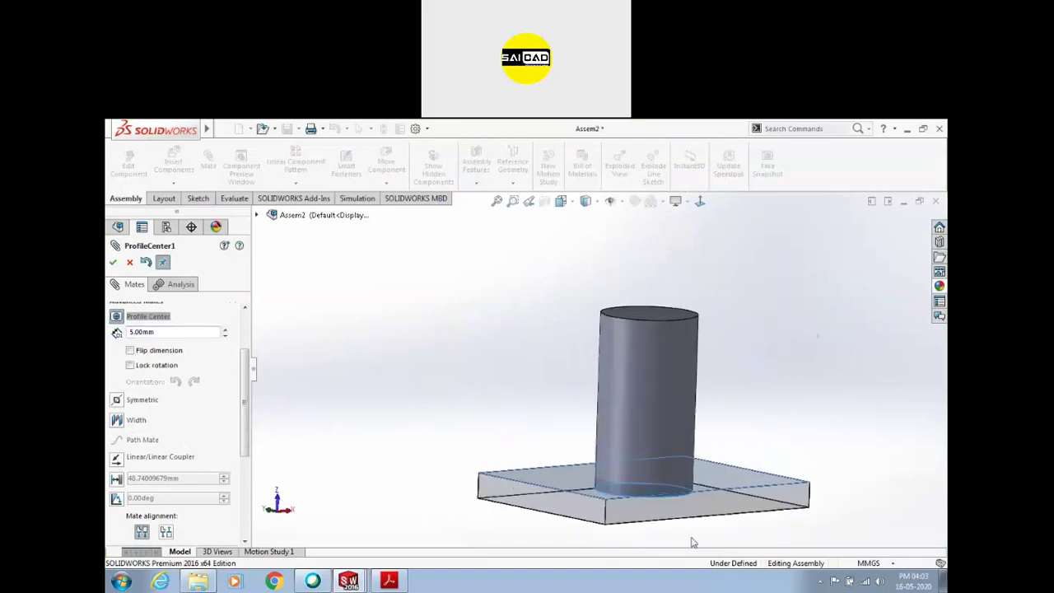
left_click(154, 350)
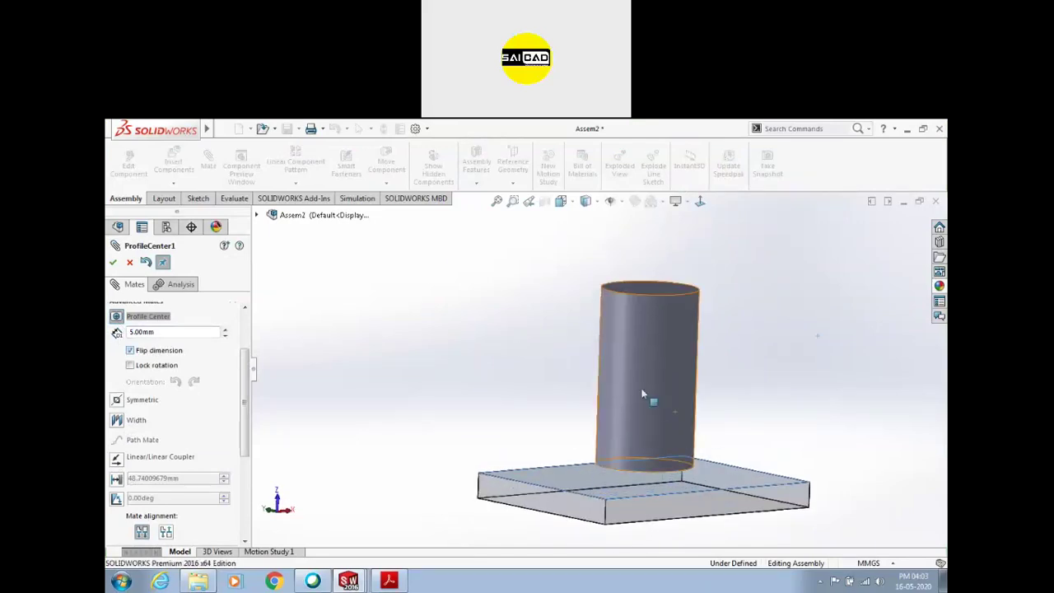
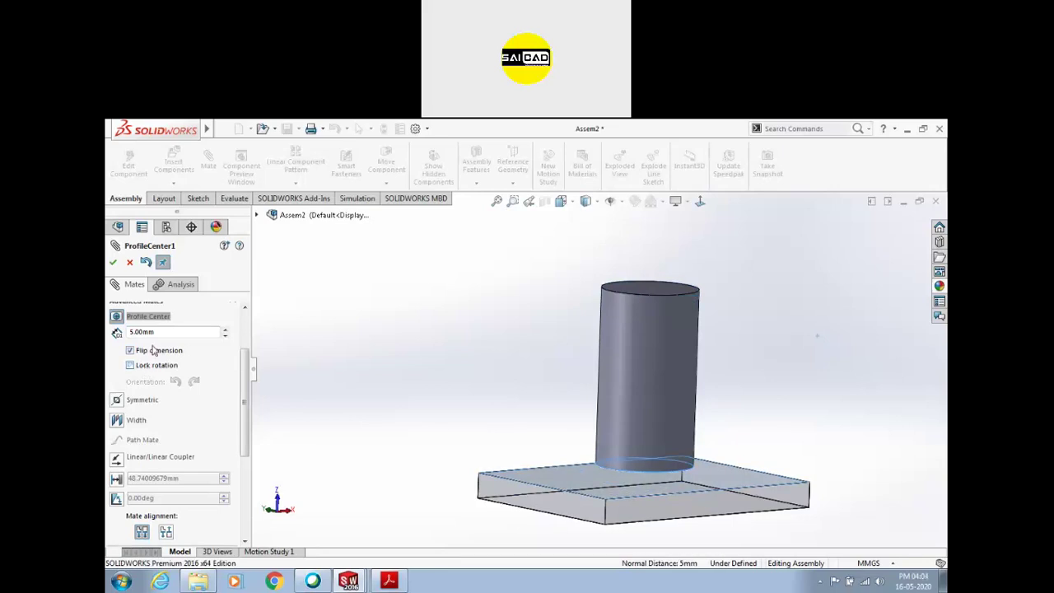
Cancel the ProfileCenter1 mate so only InPlace1 remains, and orbit to a frontal view
middle_click_drag(461, 364, 694, 467)
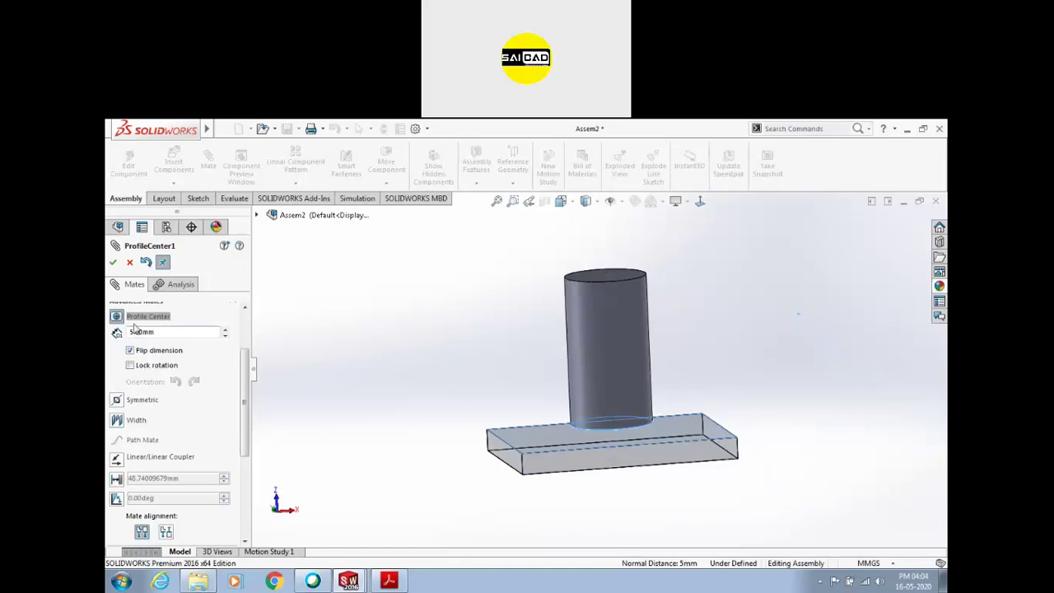
left_click(129, 262)
middle_click_drag(487, 324, 443, 298)
middle_click_drag(417, 365, 647, 359)
Open the plate part (Part7) in its own window and edit its base extrusion sketch
left_click(536, 328)
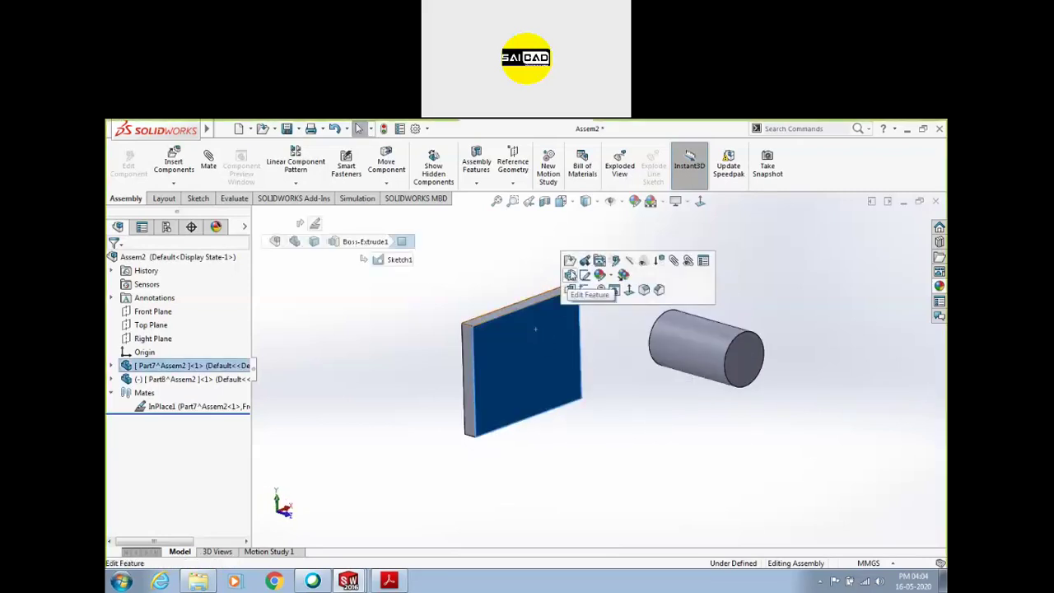
right_click(145, 364)
left_click(154, 157)
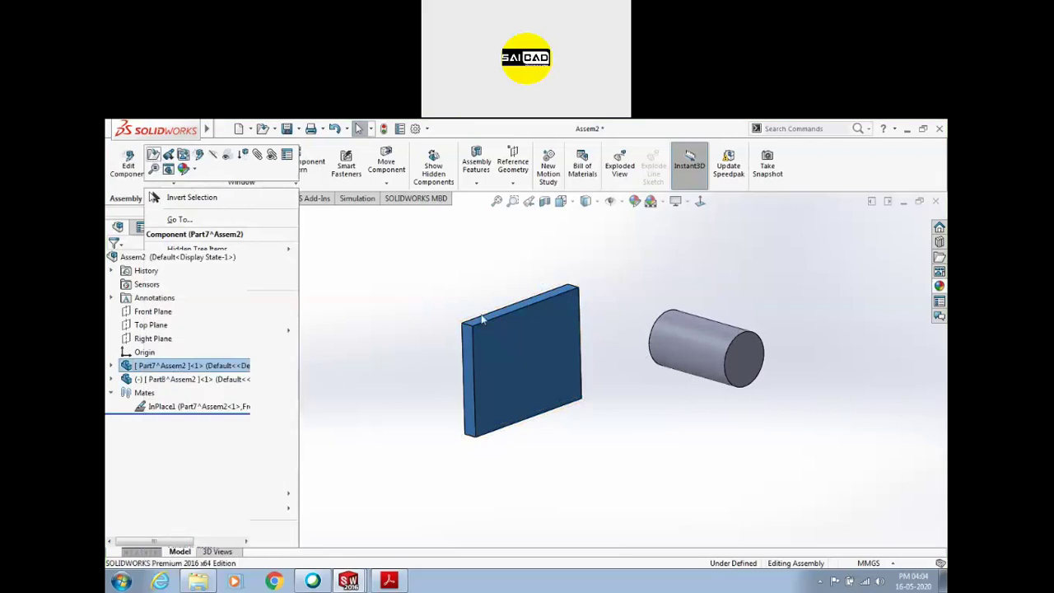
middle_click_drag(443, 330, 508, 423)
left_click(557, 371)
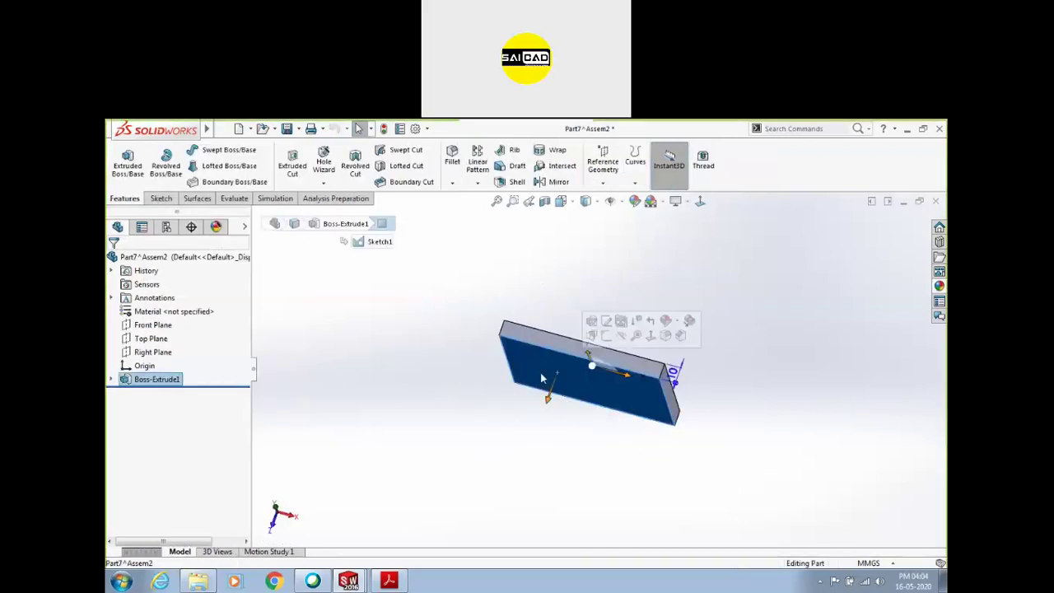
right_click(149, 376)
left_click(175, 307)
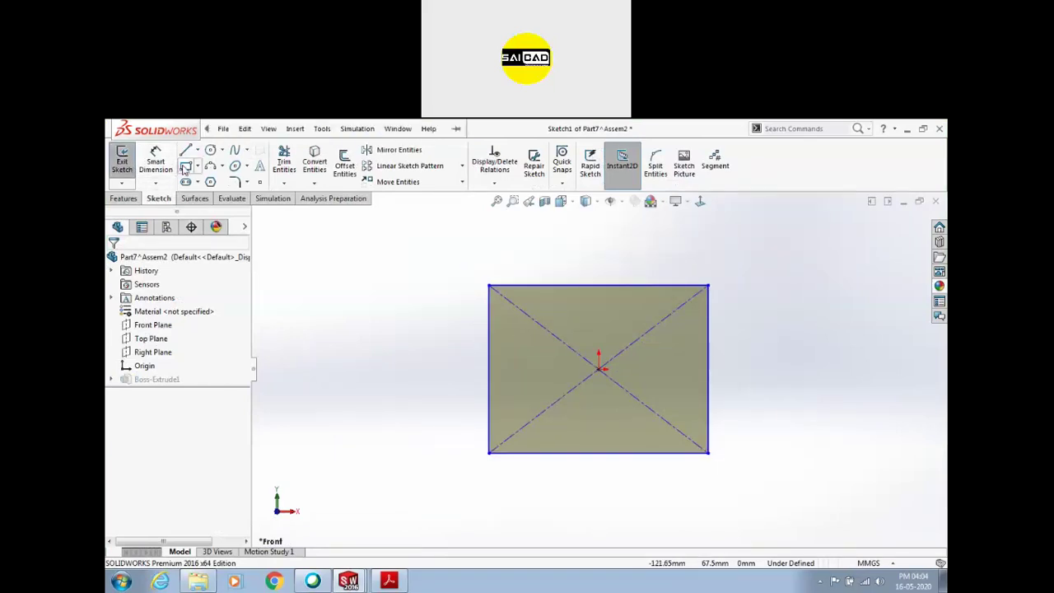
Draw an inner rectangle and trim the sketch into a U-channel profile
left_click(502, 288)
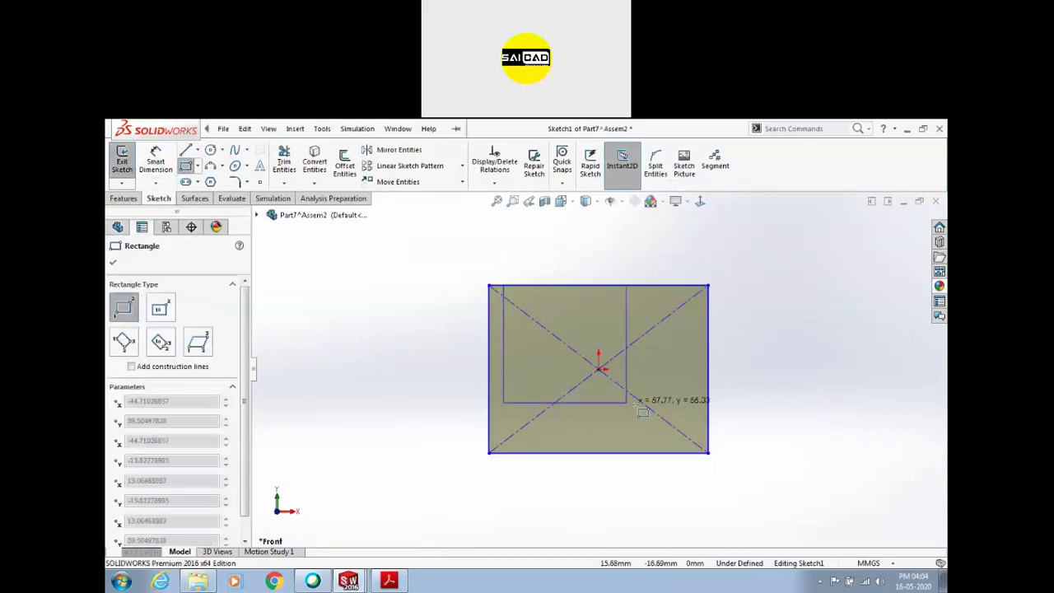
left_click(699, 450)
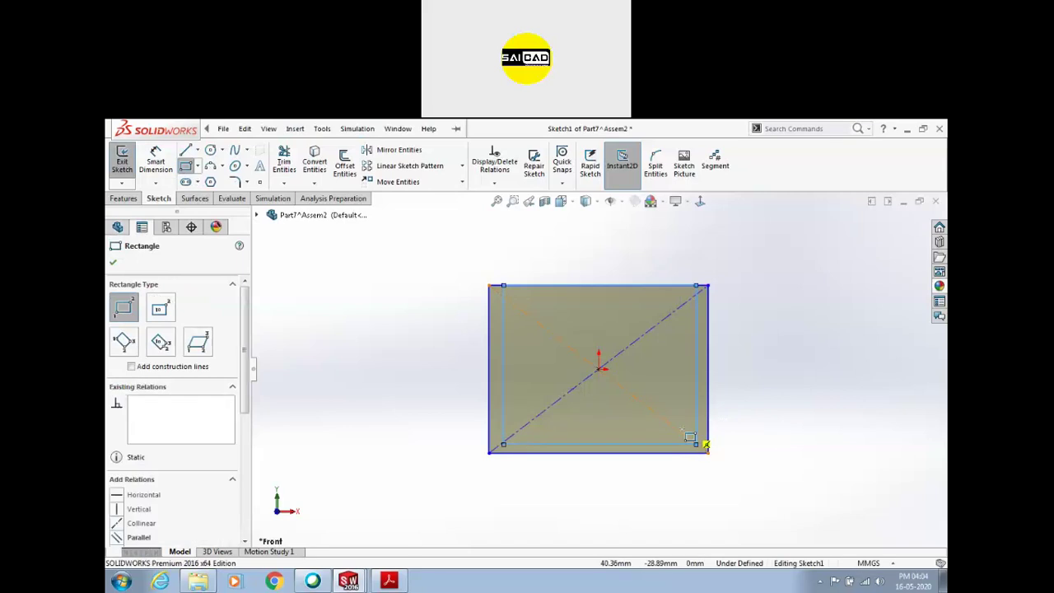
key("Escape")
left_click(284, 162)
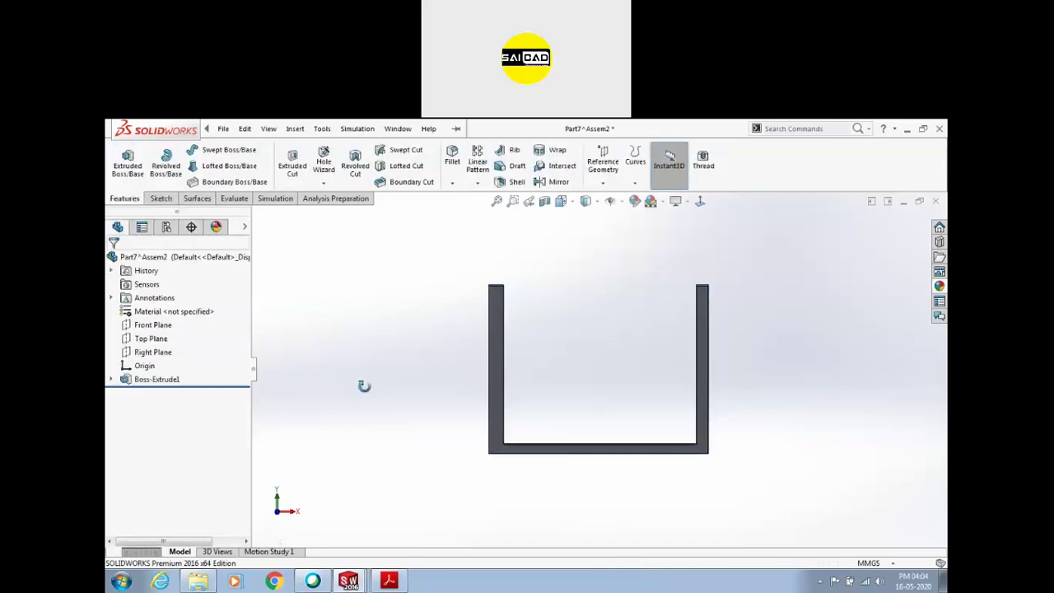
middle_click_drag(364, 387, 372, 371)
Re-extrude Boss-Extrude1 to a greater depth
left_click(154, 378)
left_click(164, 344)
mouse_move(393, 330)
middle_mouse_down()
mouse_move(431, 381)
mouse_move(614, 435)
middle_mouse_up()
left_click_drag(614, 398, 671, 464)
left_click(113, 262)
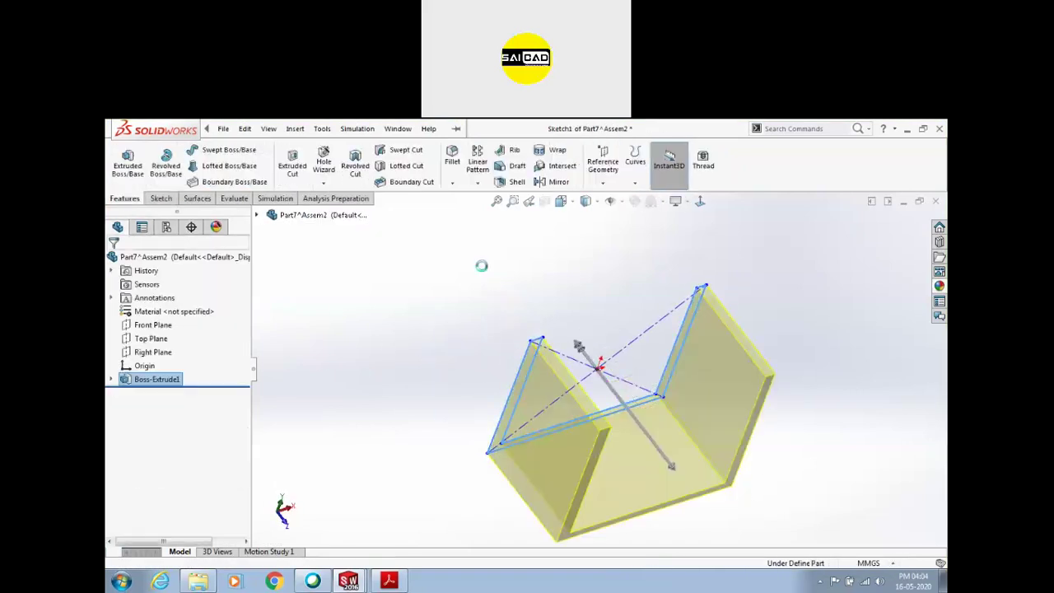
Close Part7, saving changes, and rebuild the assembly
left_click(937, 202)
left_click(514, 349)
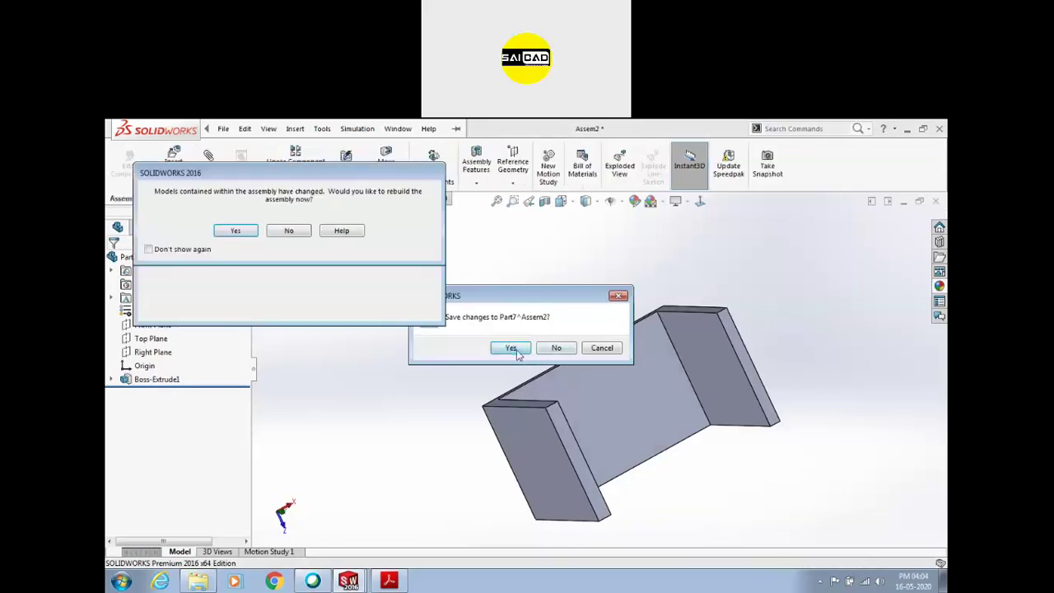
left_click(244, 233)
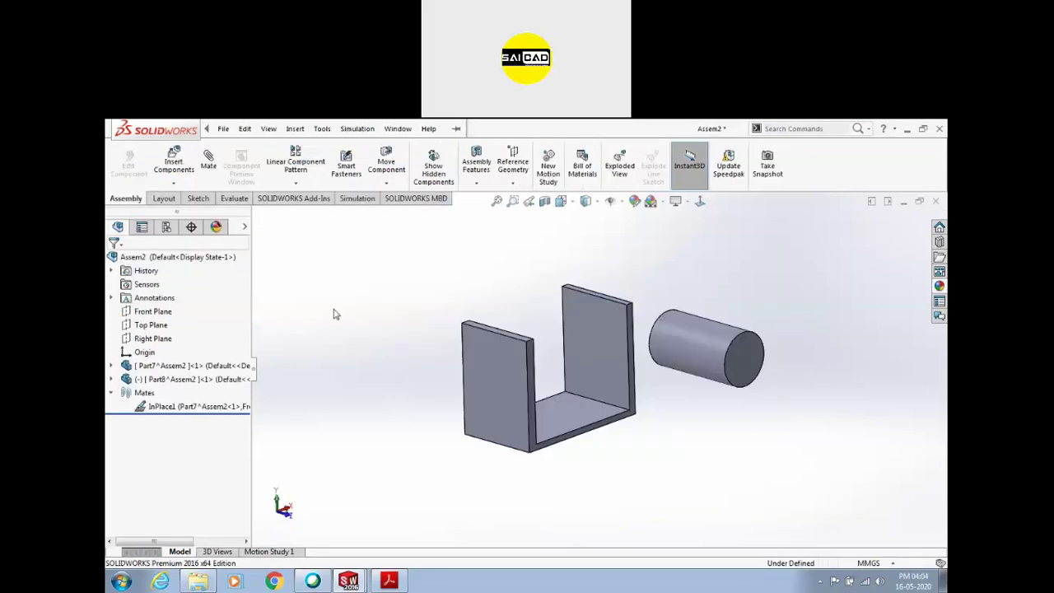
Orbit the assembly and select the end face of the channel flange
middle_click_drag(427, 290, 518, 336)
left_click(706, 339)
left_click(773, 415)
scroll(391, 325, "up", 2)
scroll(633, 291, "down", 1)
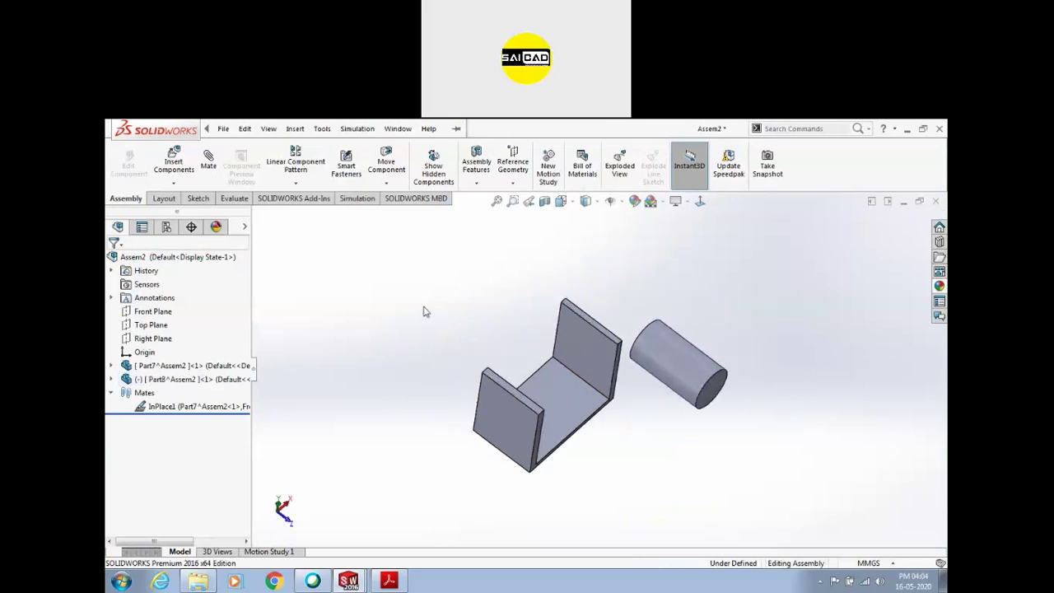
middle_click_drag(492, 387, 484, 420)
left_click(483, 420)
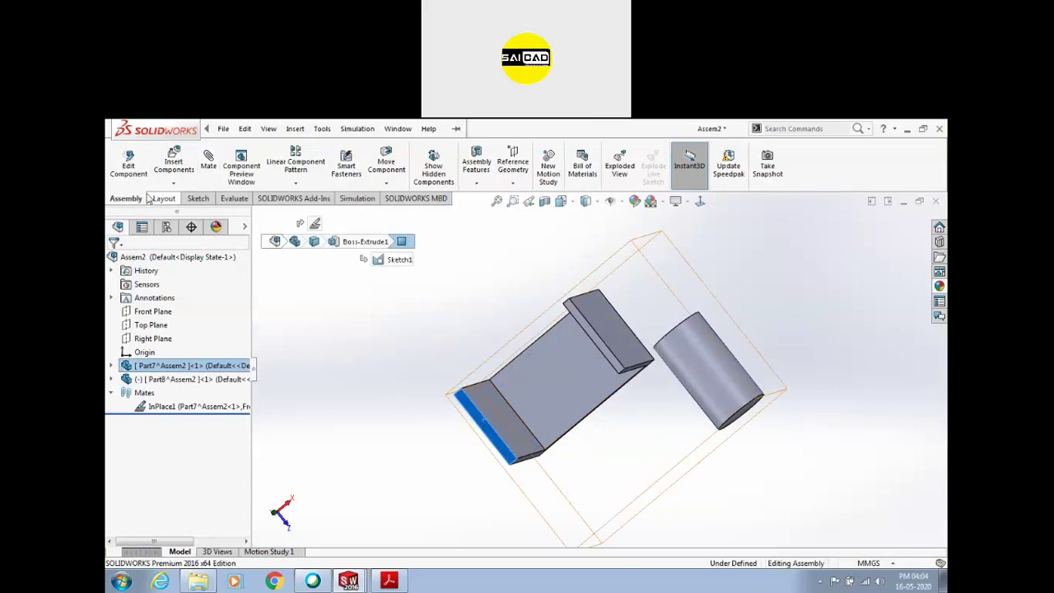
Insert a new in-context part placed on the flange end face
left_click(174, 184)
left_click(192, 213)
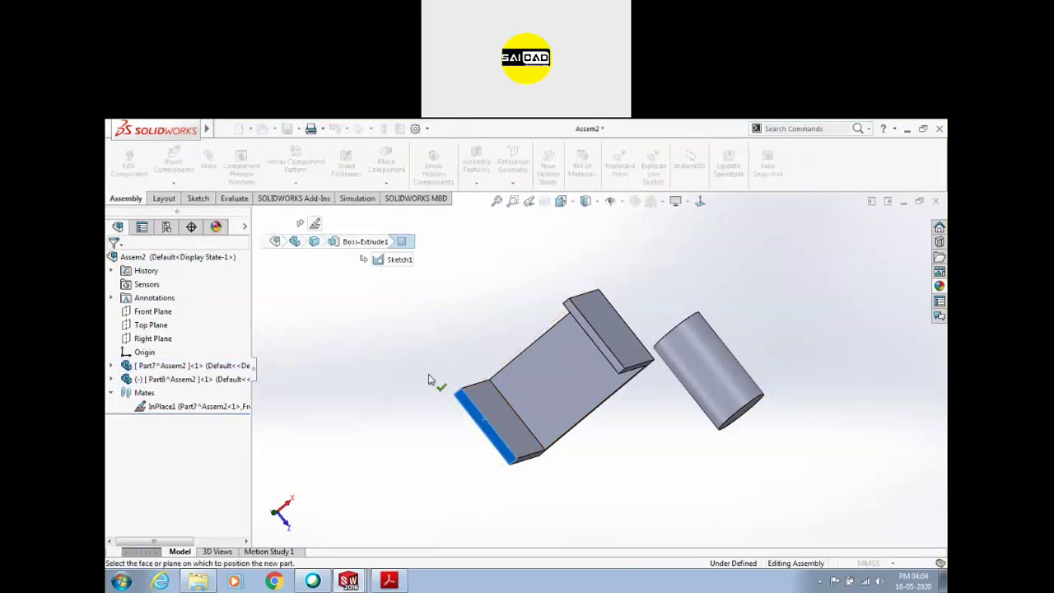
scroll(428, 380, "down", 3)
key("Escape")
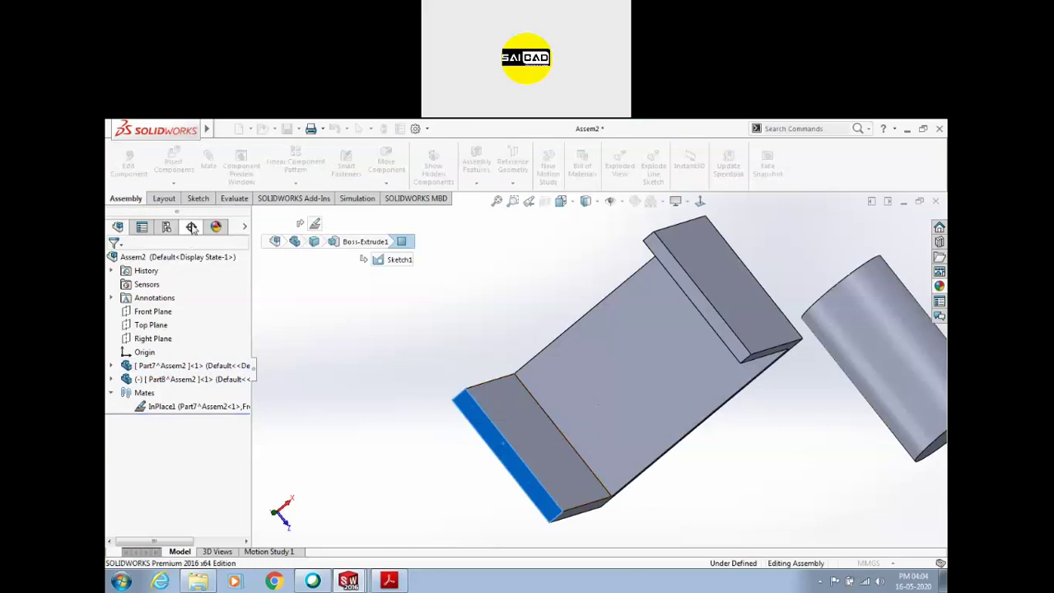
left_click(172, 184)
left_click(186, 212)
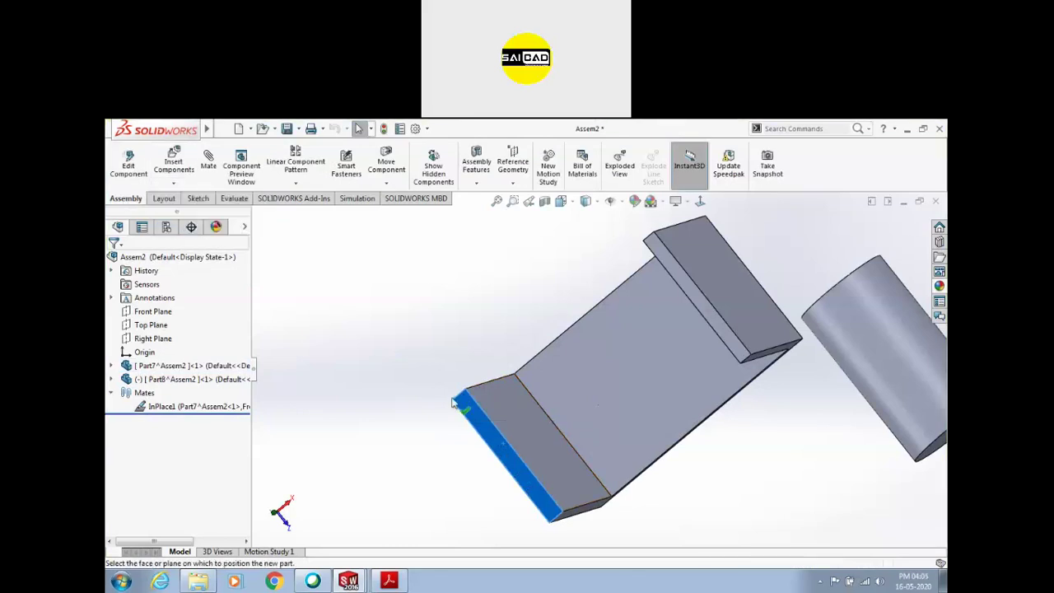
left_click(465, 415)
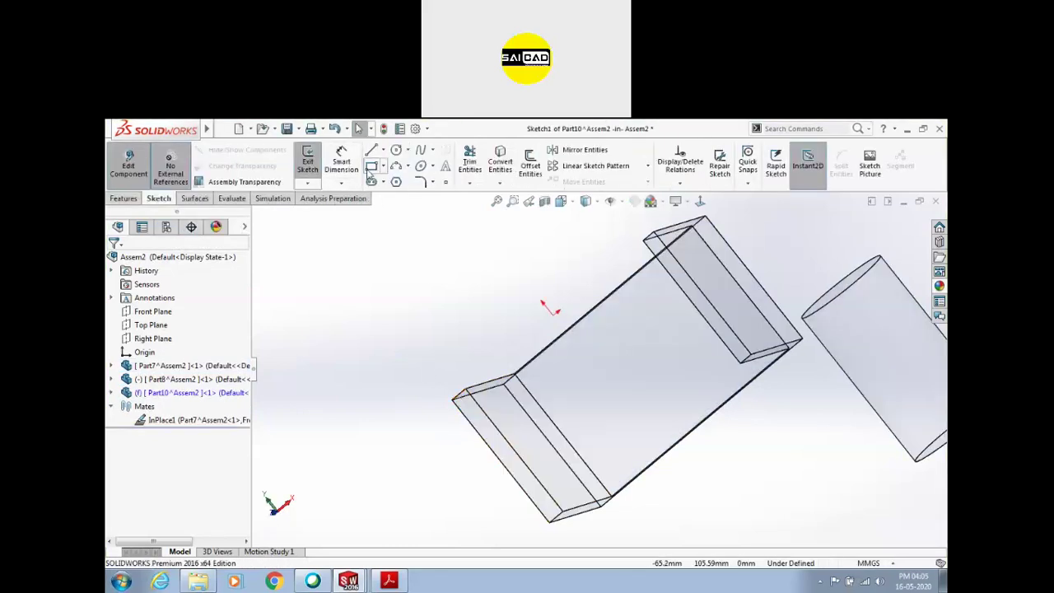
Sketch a rectangle across the flange end face and exit the sketch
left_click(473, 384)
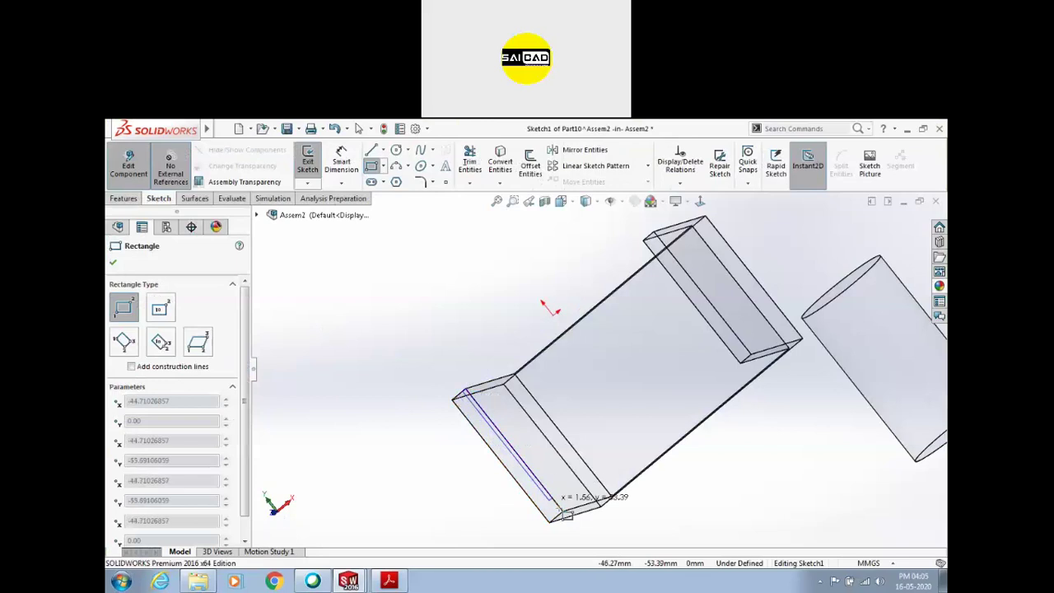
middle_click_drag(586, 495, 602, 481)
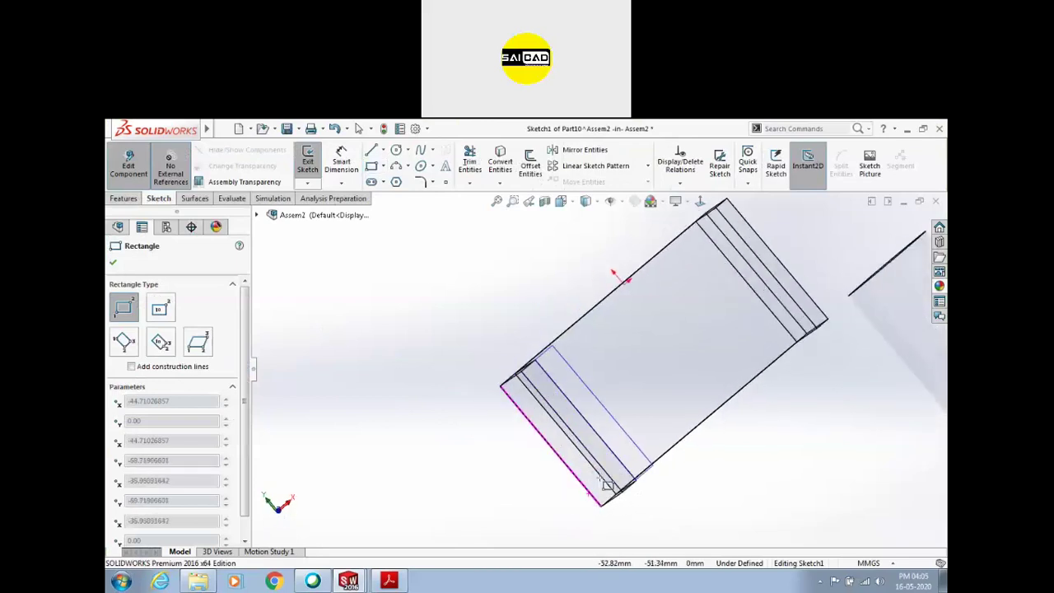
left_click(645, 459)
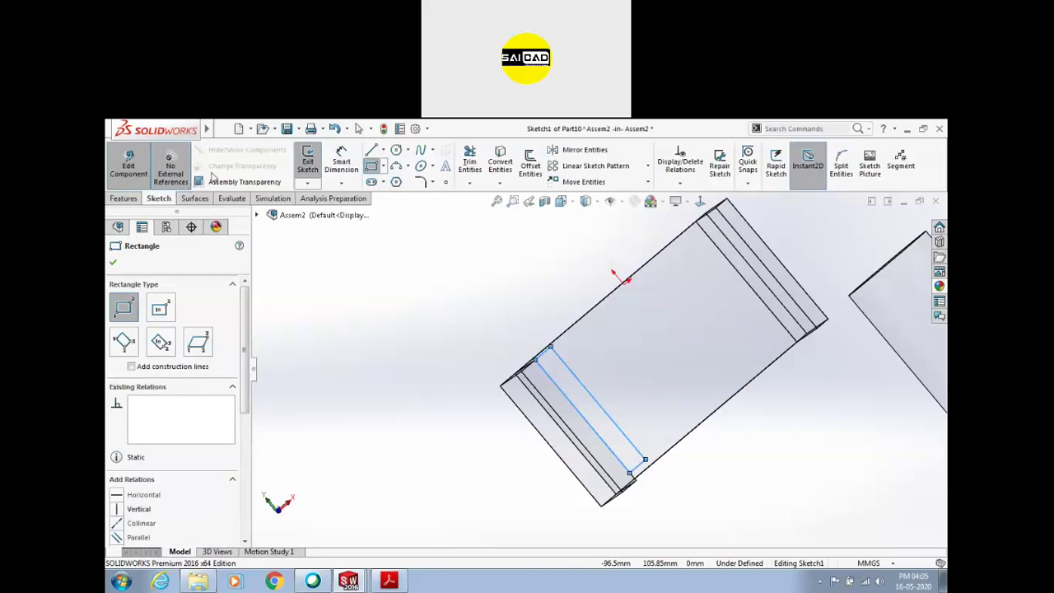
left_click(308, 164)
Extrude the rectangle 34 mm into a flap plate, then turn off Edit Component
left_click(134, 199)
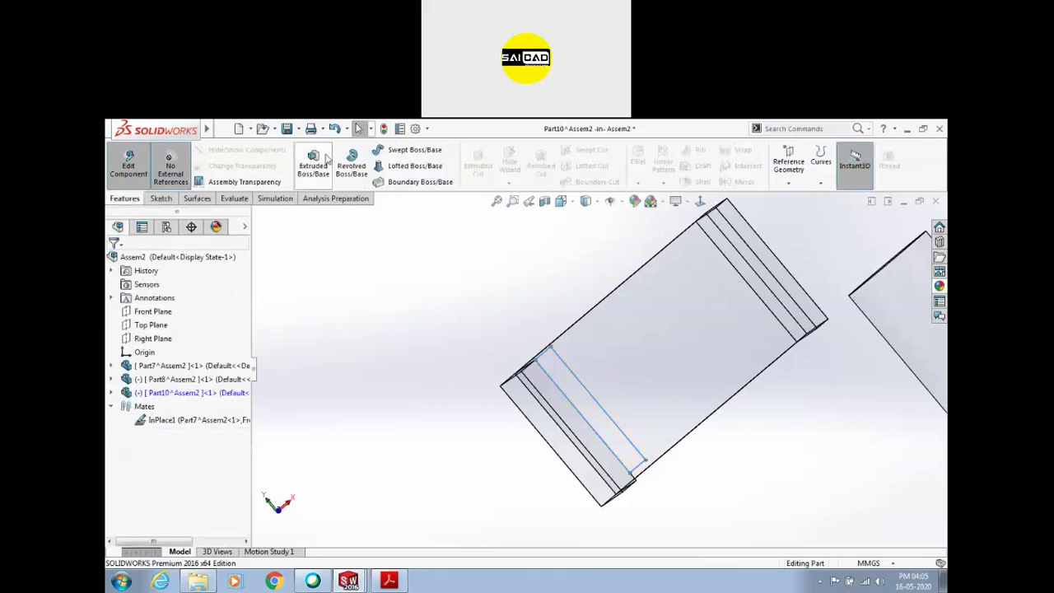
left_click(324, 161)
middle_click_drag(453, 359, 612, 367)
left_click(631, 348)
mouse_move(833, 364)
left_mouse_down()
mouse_move(736, 387)
mouse_move(743, 384)
left_mouse_up()
left_click(114, 262)
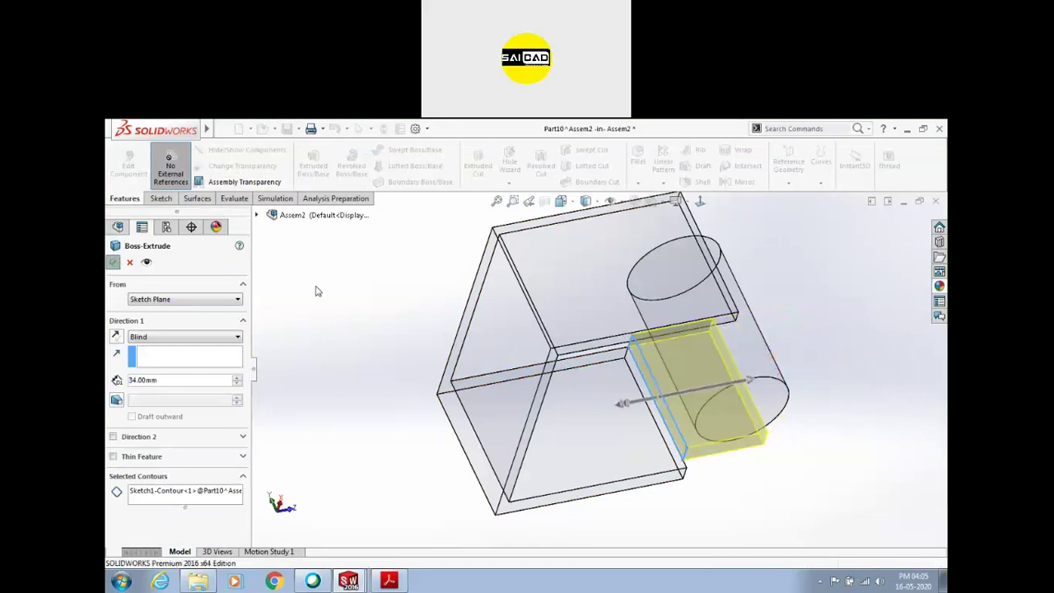
middle_click_drag(437, 282, 612, 413)
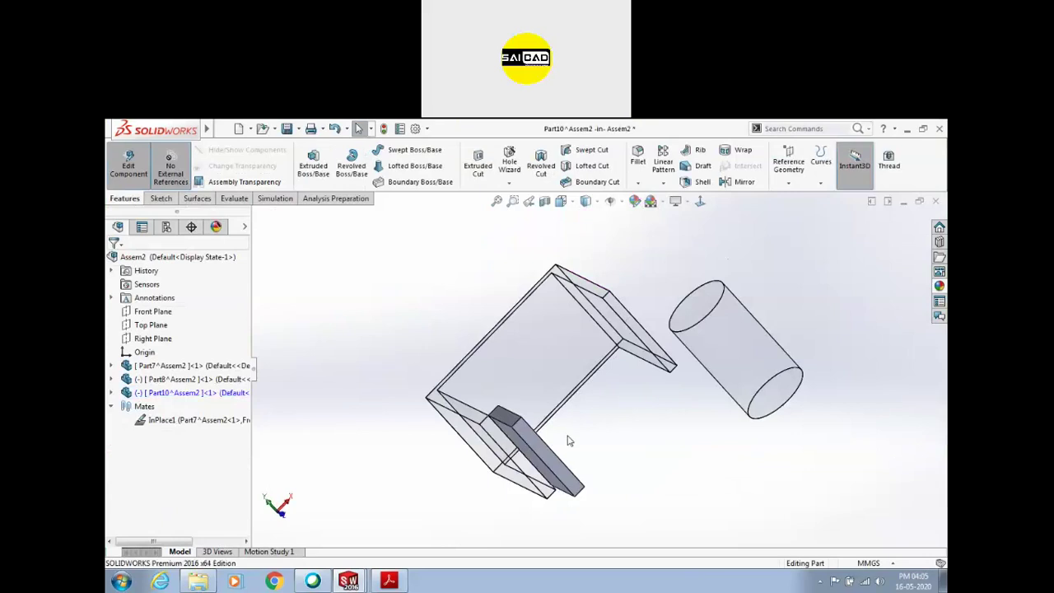
left_click(173, 179)
Return to the assembly and swing the new flap plate clear of the channel
left_click(129, 169)
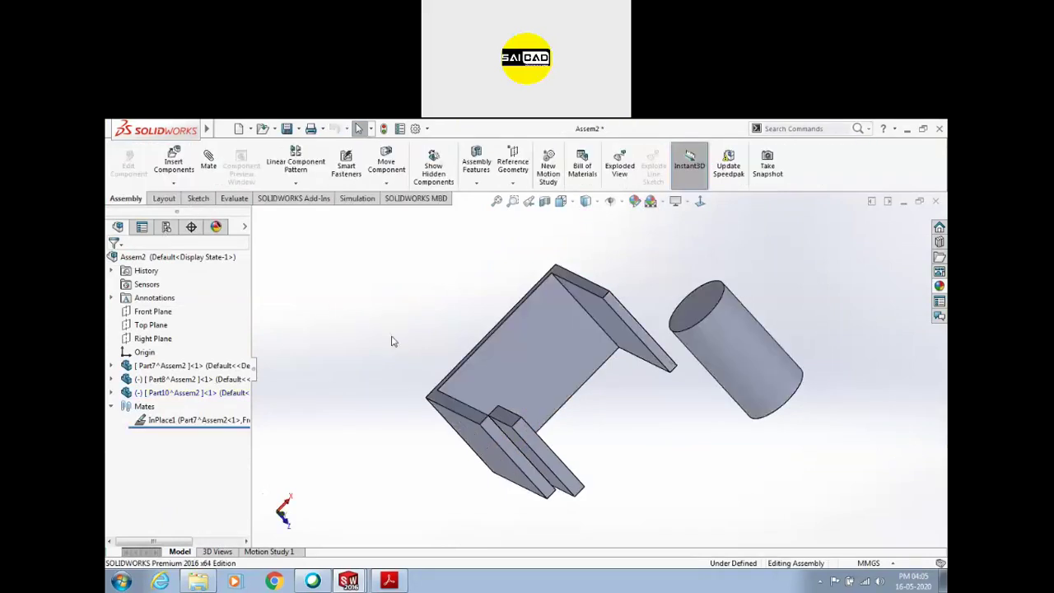
middle_click_drag(412, 299, 395, 362)
left_click(181, 421)
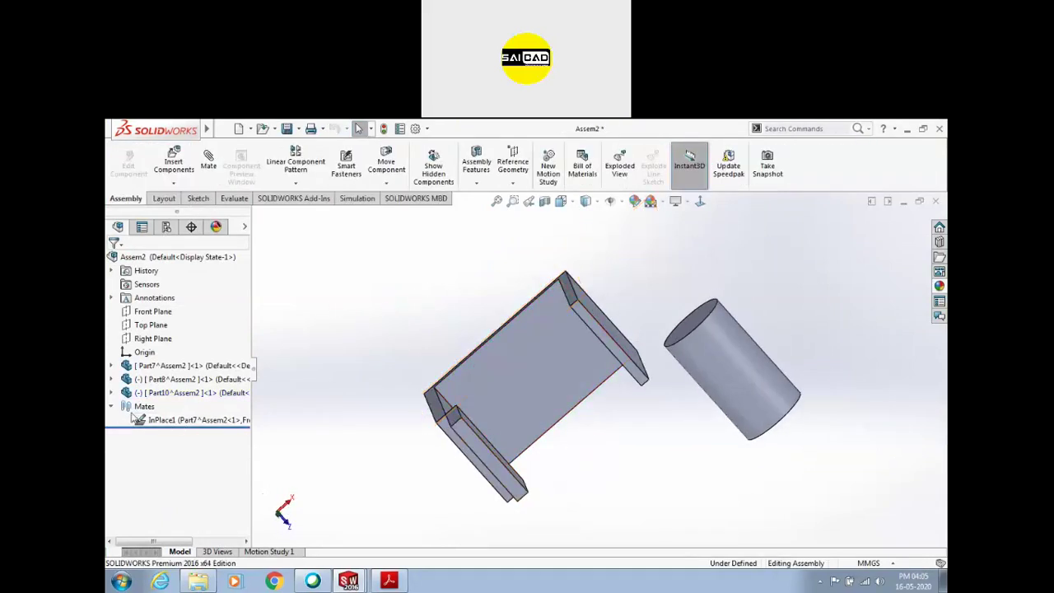
left_click_drag(484, 454, 430, 306)
middle_click_drag(470, 282, 507, 331)
scroll(507, 331, "down", 1)
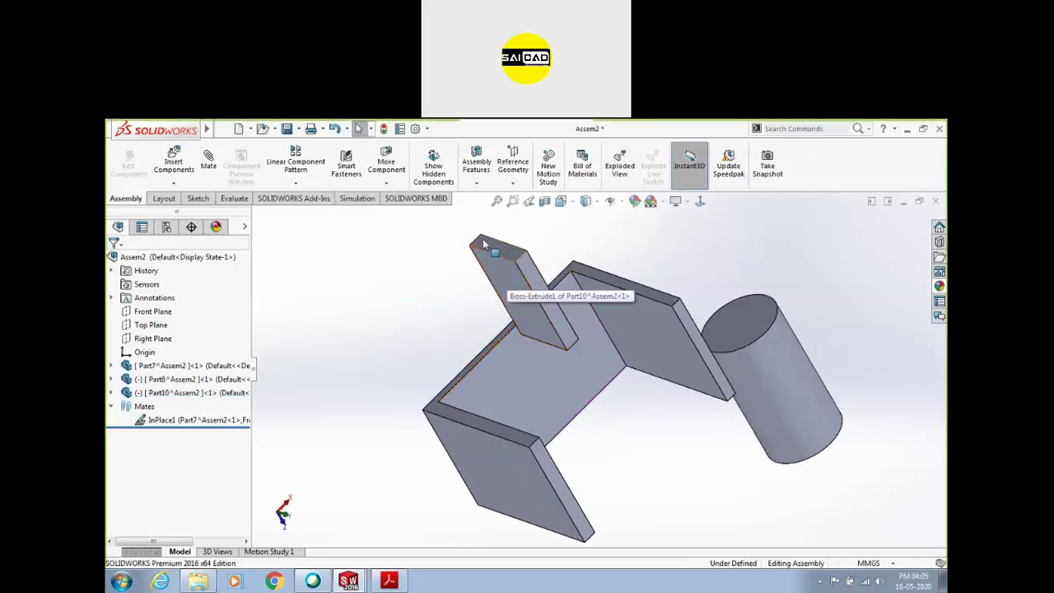
Mate Part10 to the lower flange with edge-to-edge and face-to-face Coincident mates
left_click(555, 466)
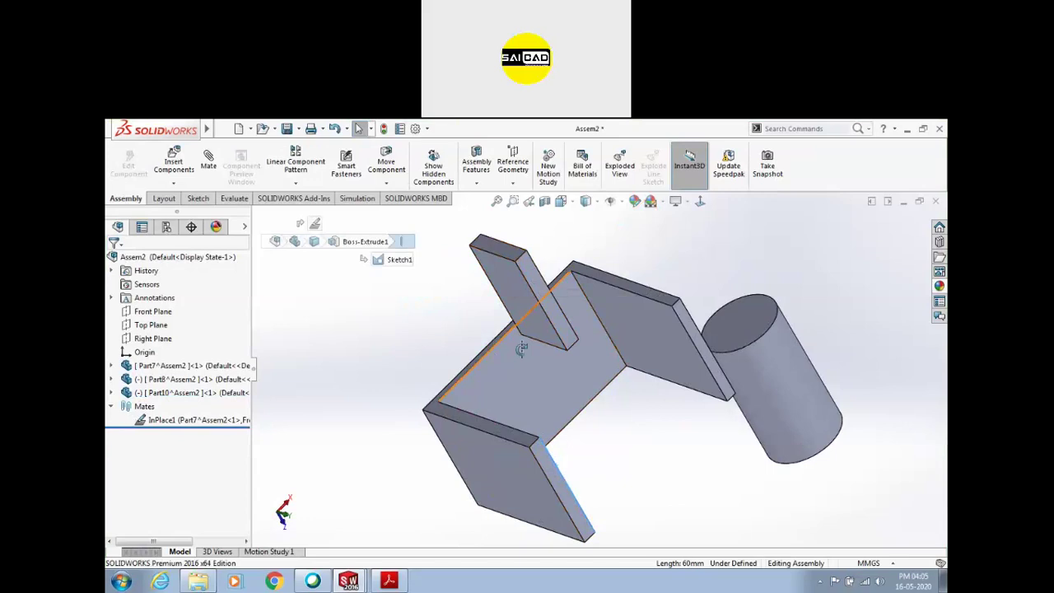
middle_click_drag(556, 465, 647, 341)
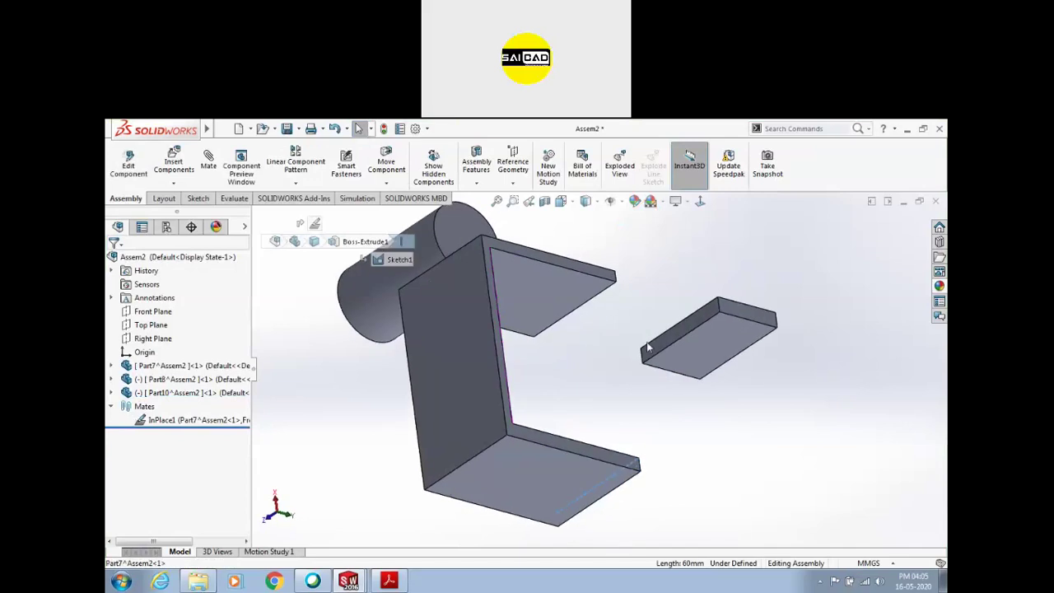
left_click(689, 321, "ctrl")
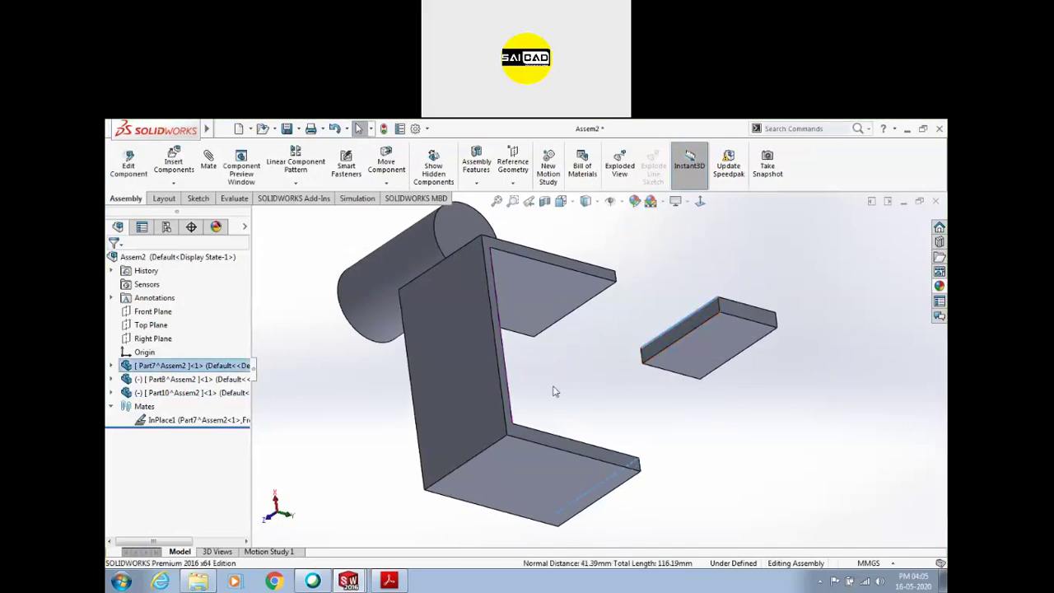
middle_click_drag(557, 388, 489, 353)
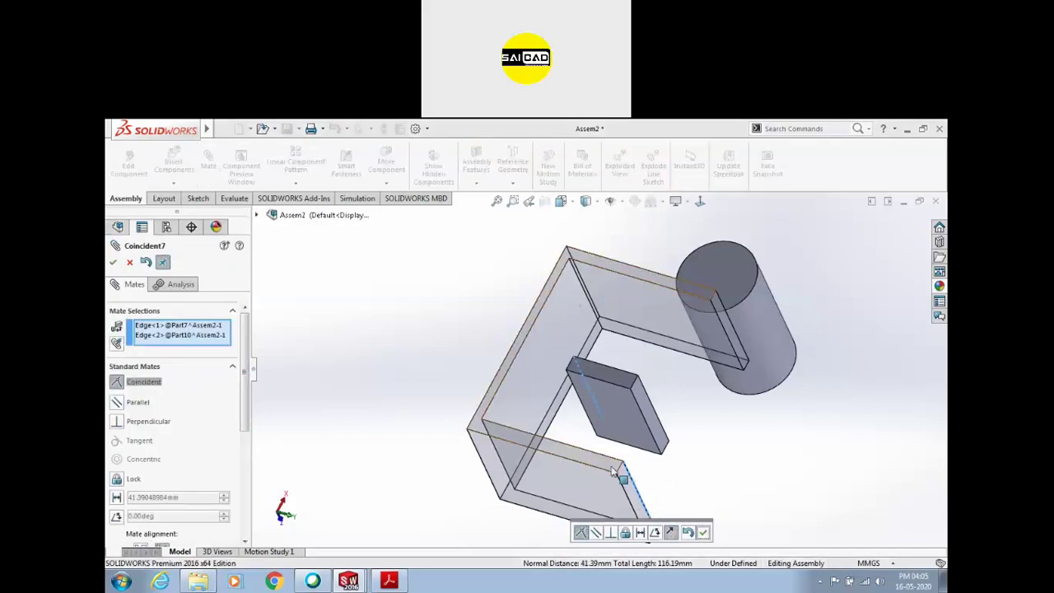
left_click(702, 532)
left_click(550, 435)
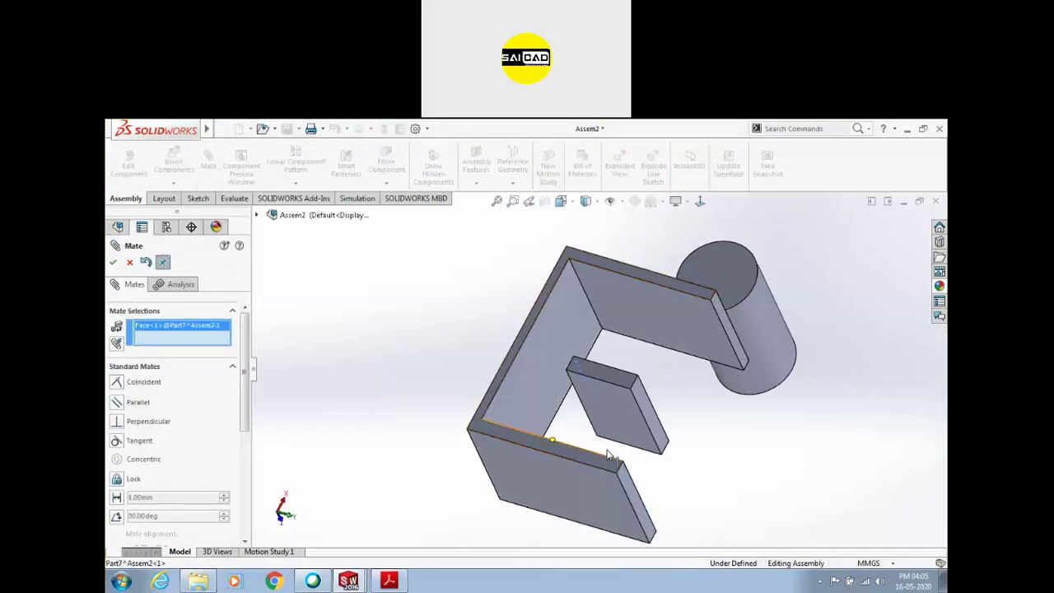
left_click(620, 383)
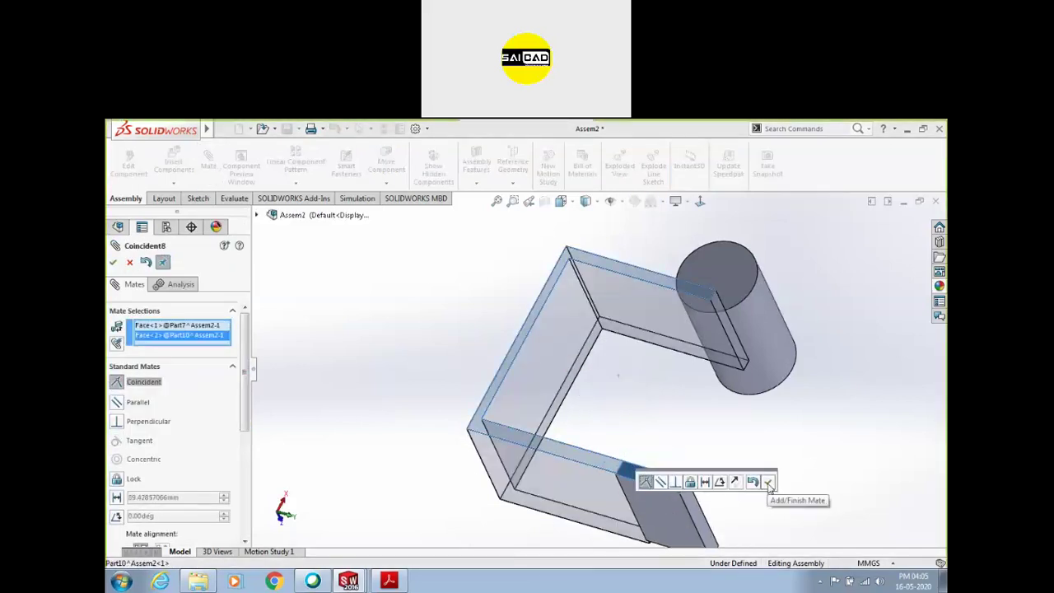
left_click(768, 486)
left_click_drag(708, 494, 589, 417)
scroll(590, 418, "up", 3)
middle_click_drag(659, 406, 669, 452)
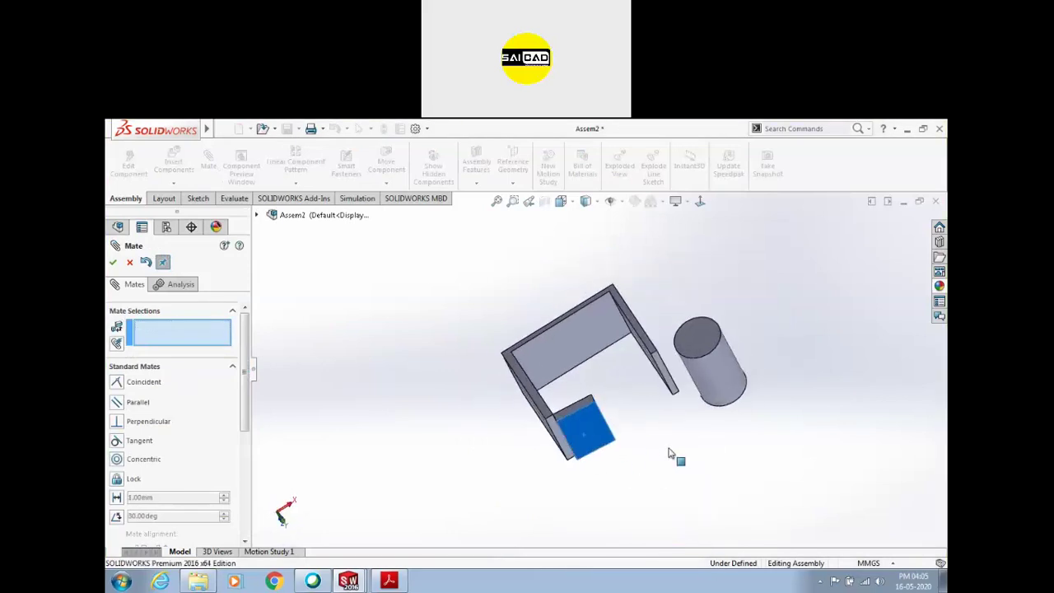
Ctrl-drag Part10 to insert a second instance of the plate
key("Escape")
left_click_drag(617, 442, 675, 417)
scroll(669, 422, "down", 6)
Mate the second Part10 to the upper flange end with edge and face Coincident mates
left_click(667, 426)
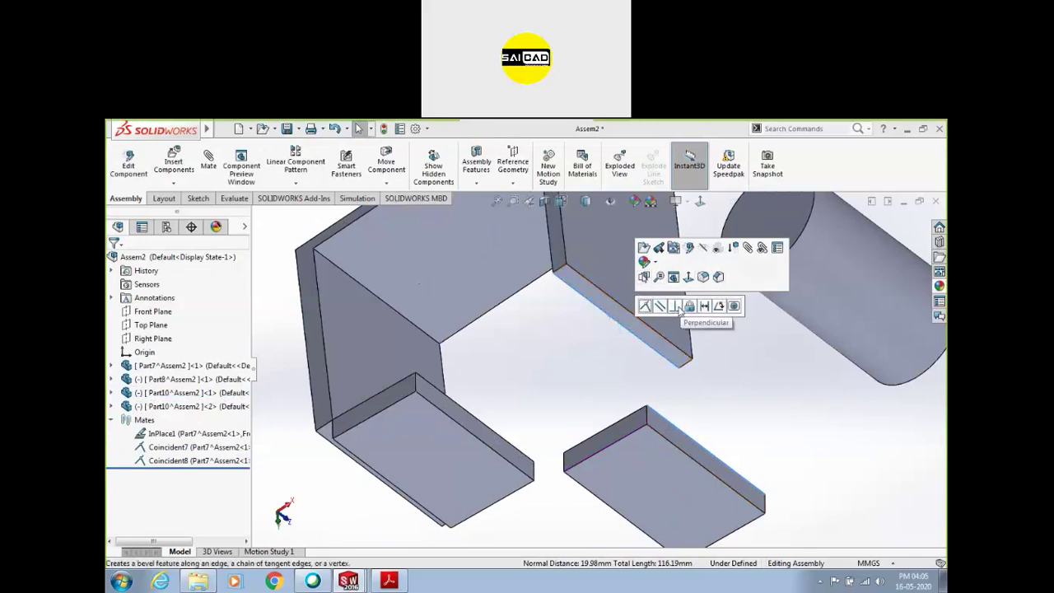
left_click(646, 306)
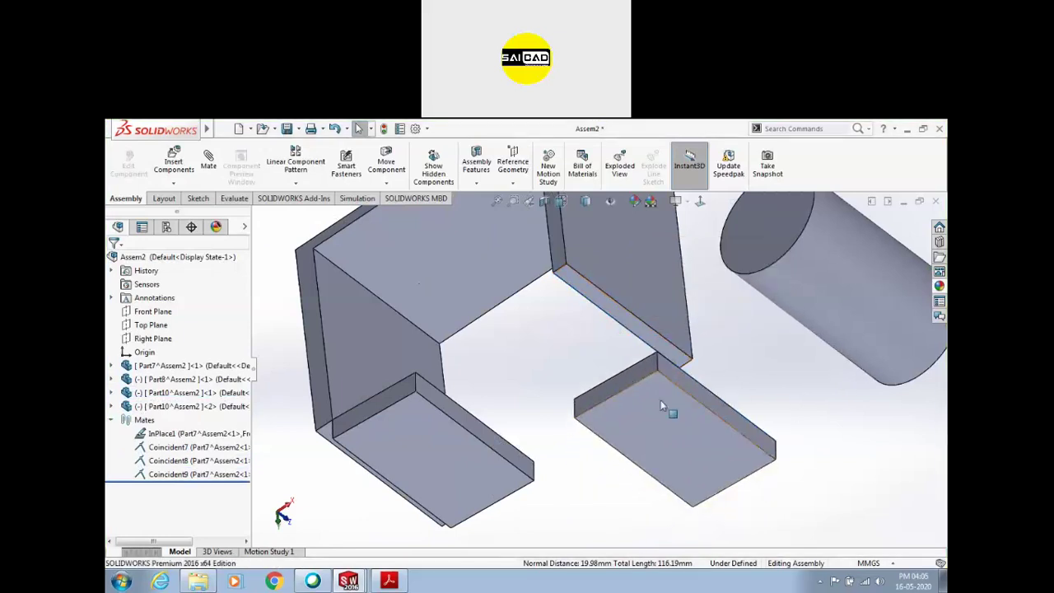
left_click(639, 379)
left_click(561, 244, "ctrl")
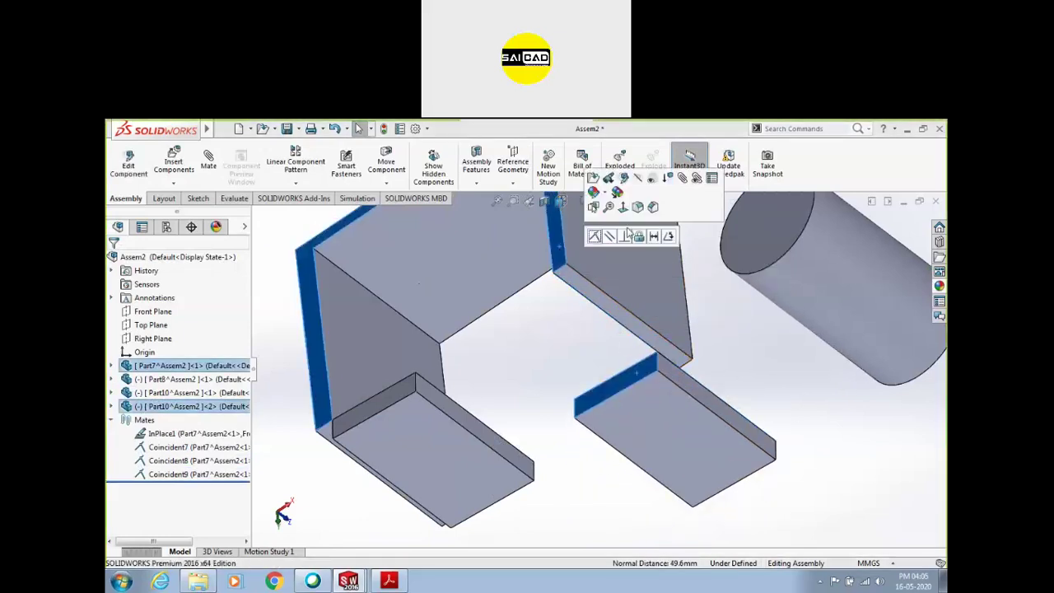
left_click(595, 237)
Swing both flap plates about their hinges to test their motion
mouse_move(574, 373)
left_mouse_down()
mouse_move(543, 376)
mouse_move(574, 387)
left_mouse_up()
middle_click_drag(573, 387, 483, 366)
left_click_drag(483, 366, 489, 473)
left_click(590, 409)
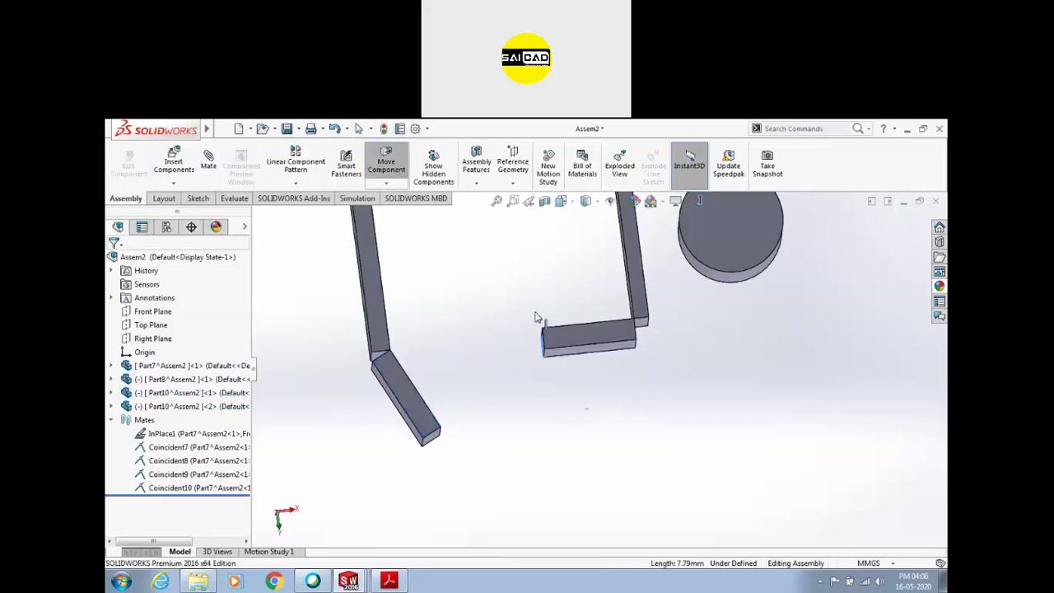
left_click_drag(574, 373, 576, 396)
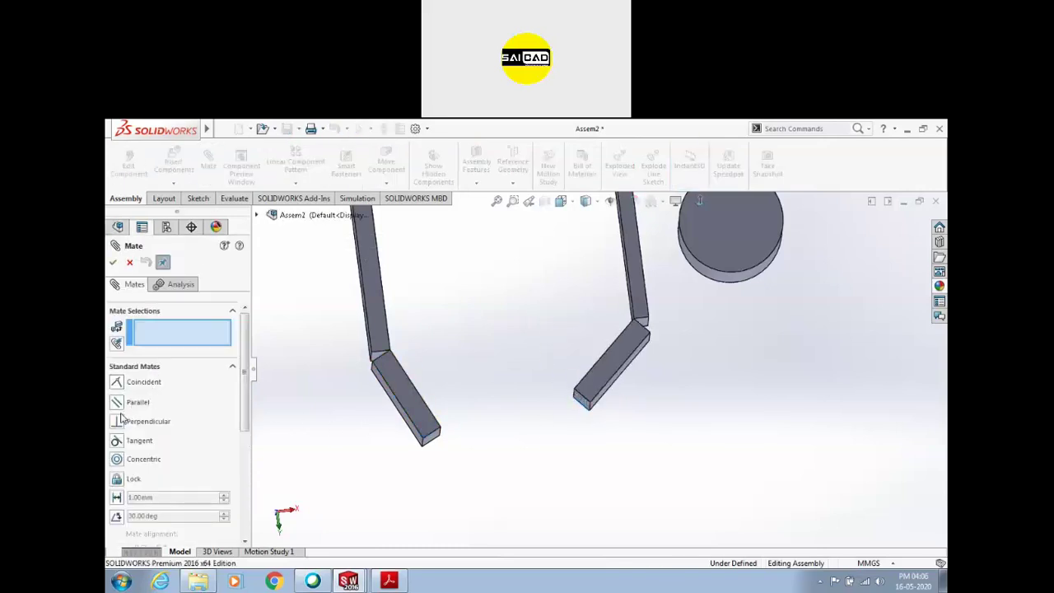
Start a Symmetric advanced mate using Part7's Right Plane as the symmetry plane
left_click(139, 368)
left_click(136, 386)
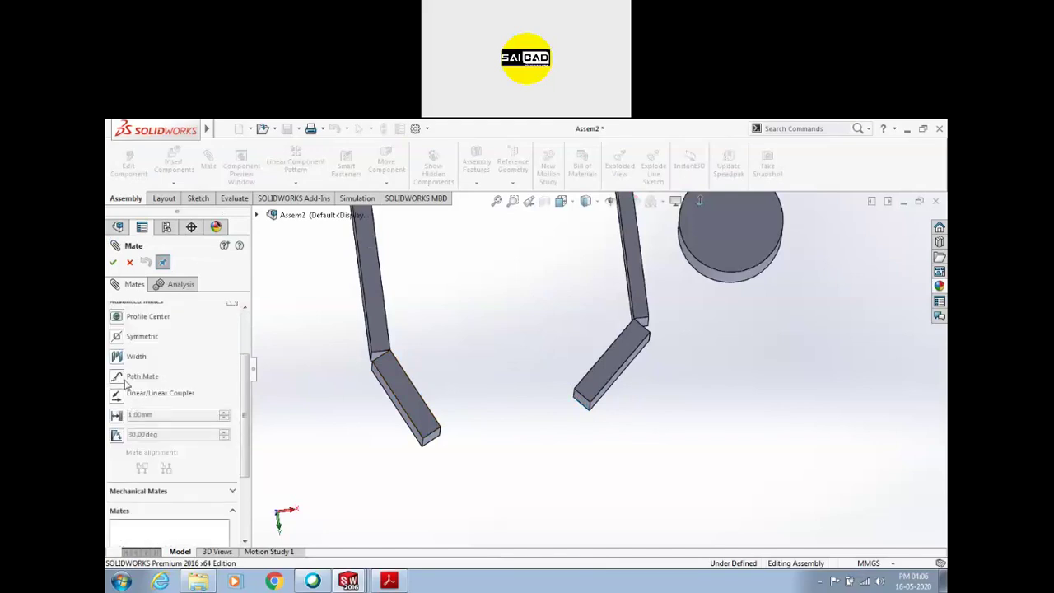
left_click(117, 336)
key("z")
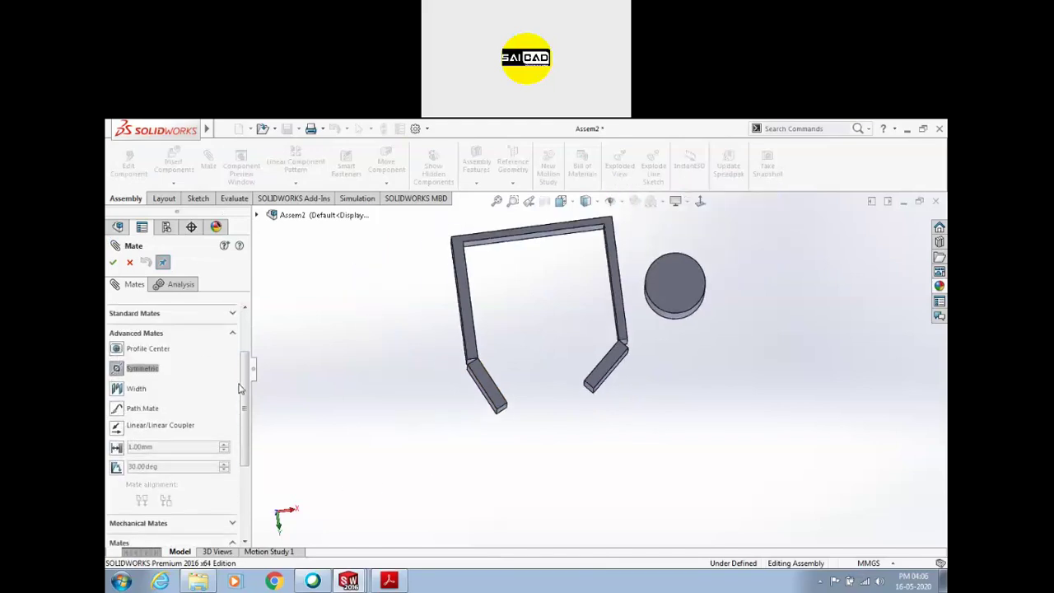
left_click_drag(243, 390, 251, 334)
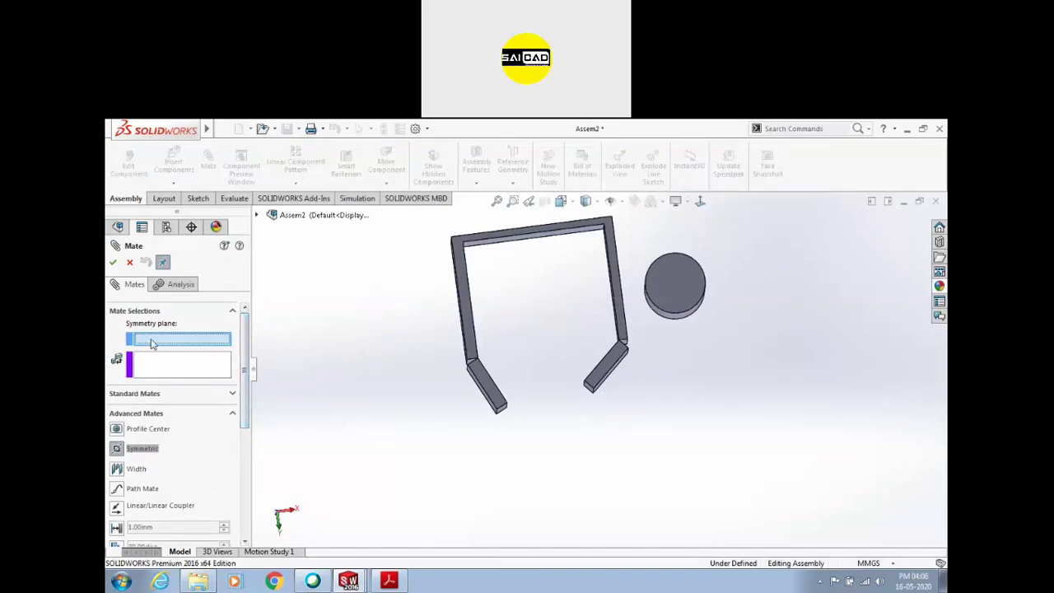
left_click(257, 215)
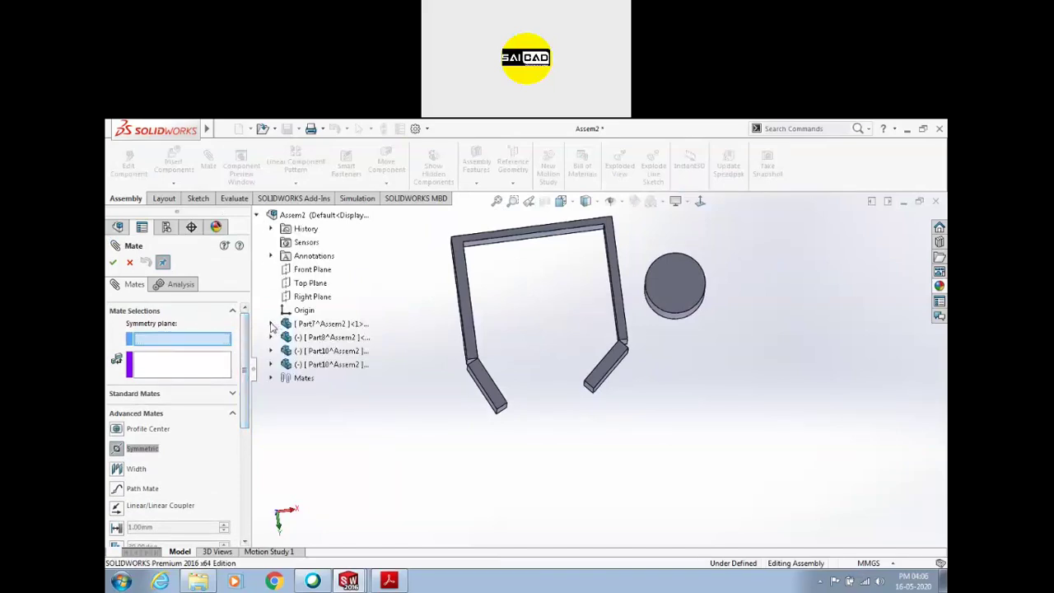
left_click(271, 324)
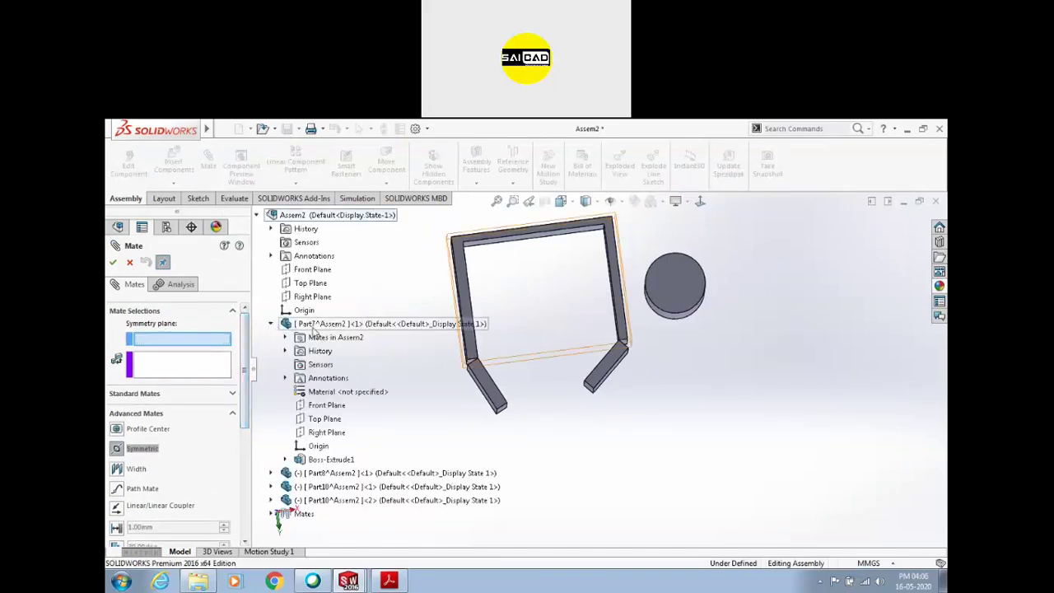
left_click(319, 433)
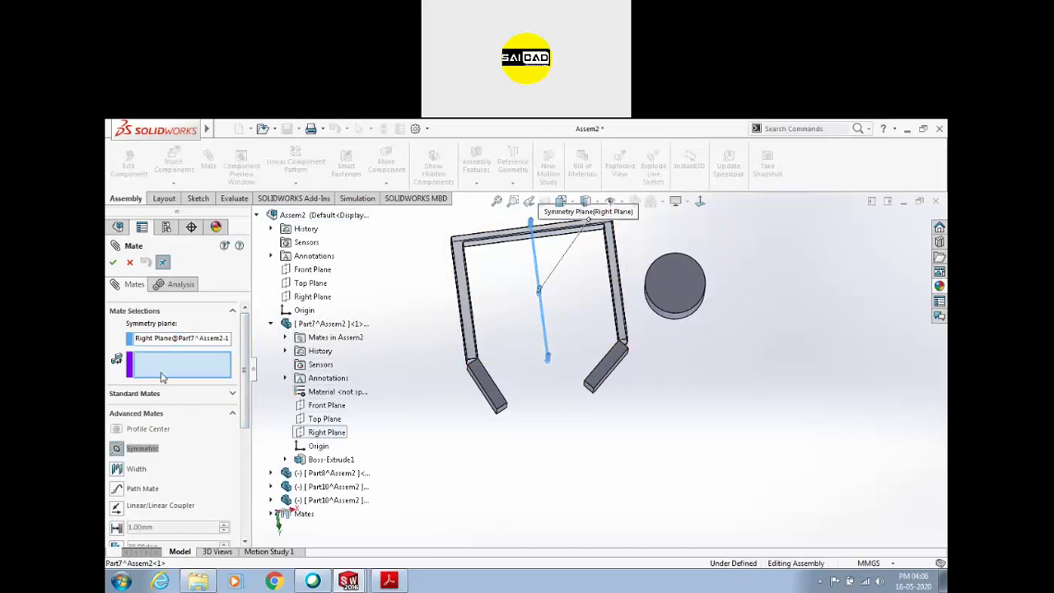
Select both flap plates' end faces and confirm the Symmetric mate
scroll(513, 398, "down", 3)
middle_click_drag(513, 397, 601, 367)
left_click(470, 386)
left_click(613, 355)
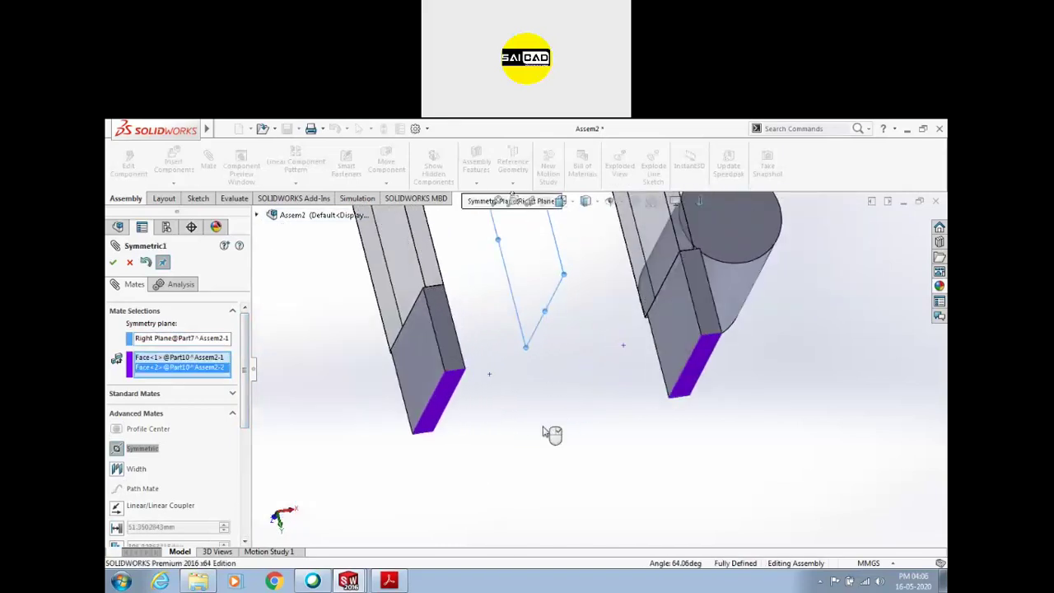
key("f")
left_click(112, 261)
Close the mate tool and inspect the flap plates and the Symmetric1 mate
middle_click_drag(575, 374, 483, 423)
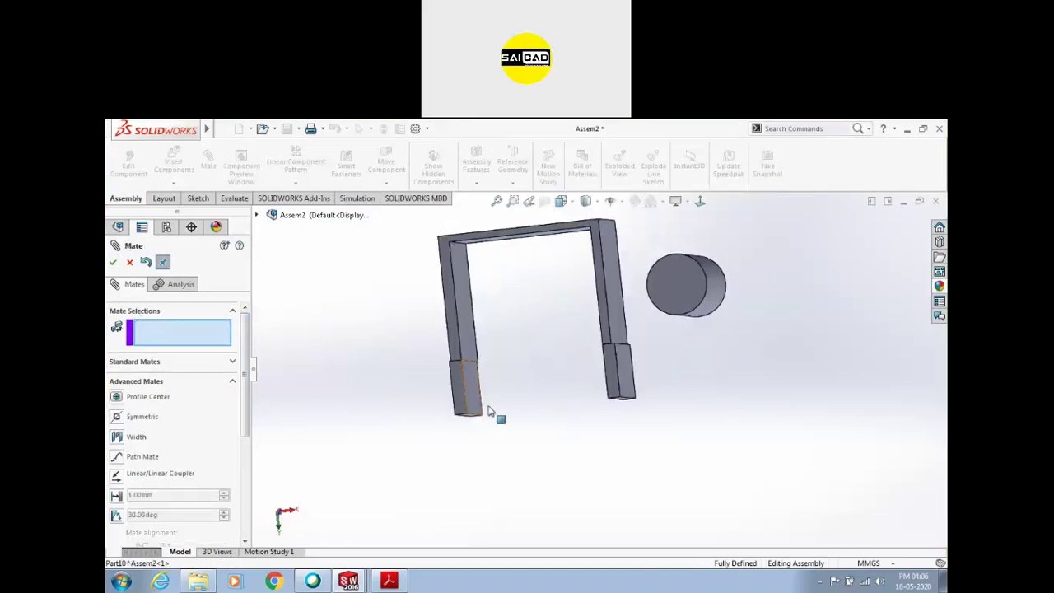
key("Escape")
left_click(471, 410)
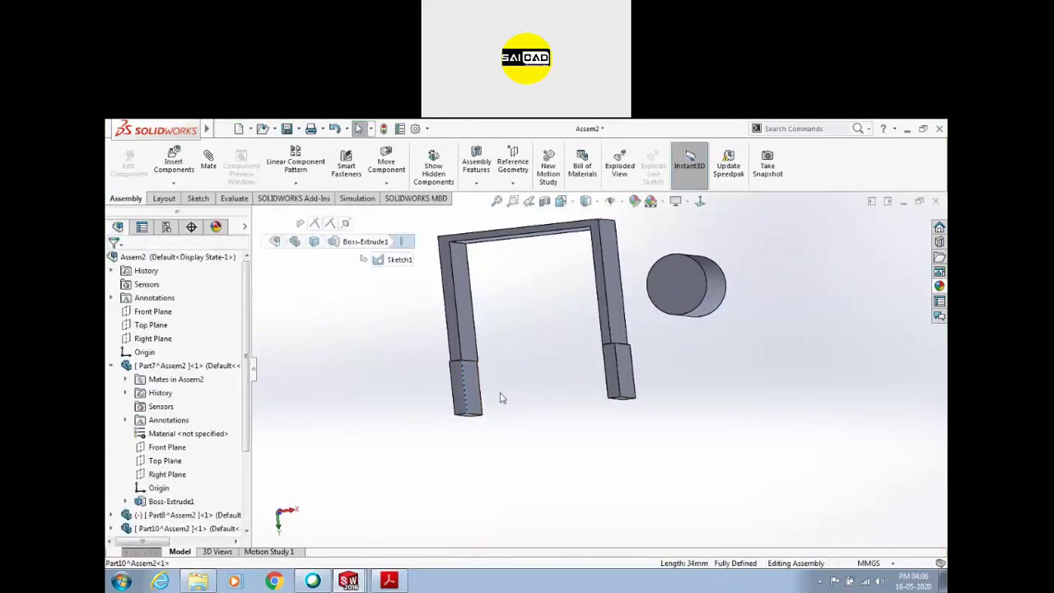
left_click(624, 400)
middle_click_drag(576, 414, 577, 384)
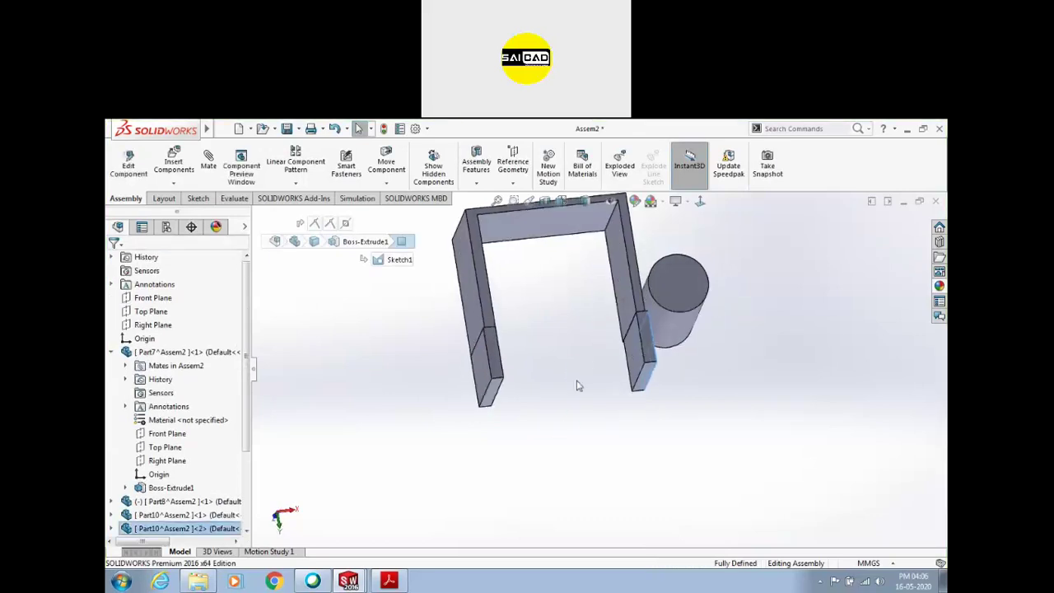
scroll(148, 509, "down", 3)
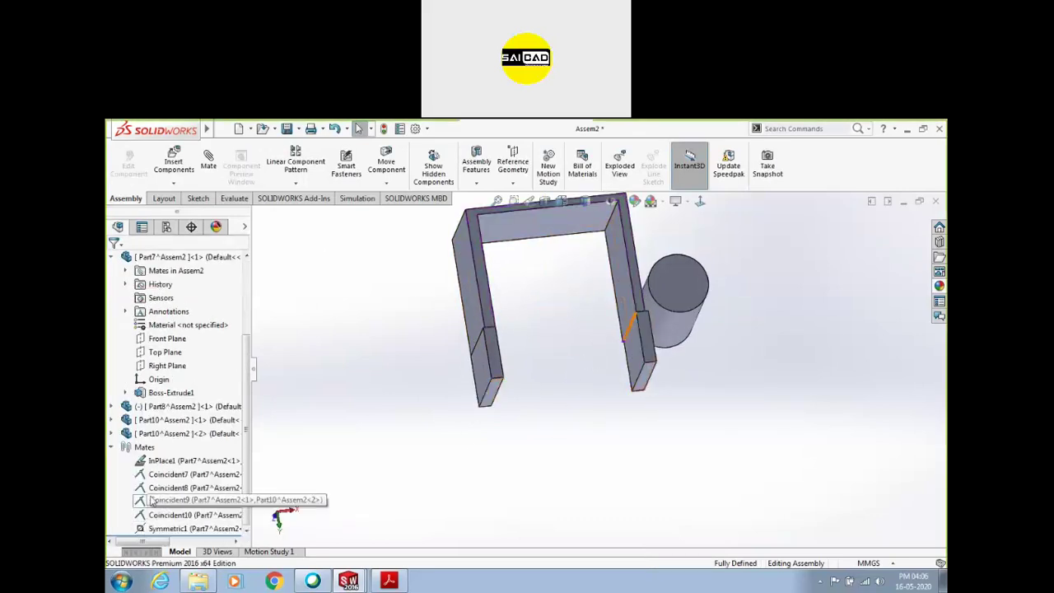
left_click(179, 528)
middle_click_drag(518, 387, 492, 478)
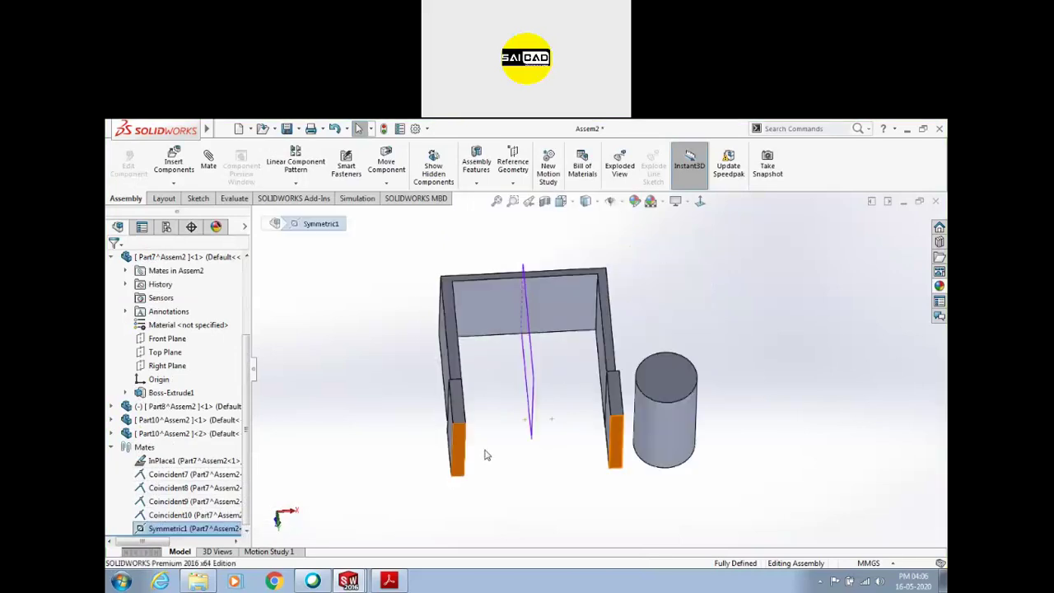
middle_click_drag(513, 444, 473, 409)
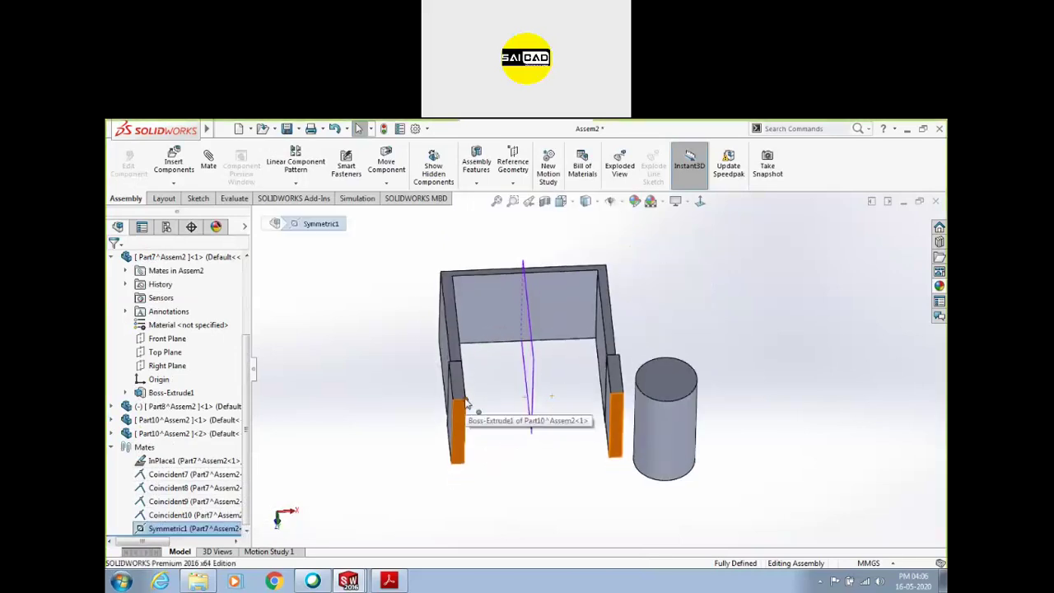
left_click(466, 402)
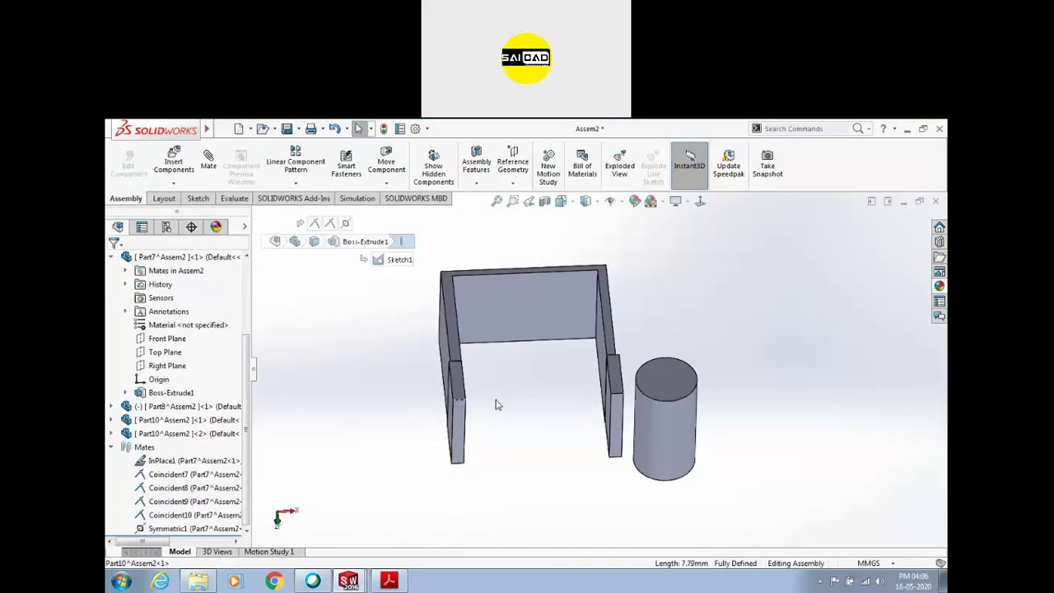
Delete Symmetric1 and swing both flap plates round to face front
left_click(203, 529)
key("Delete")
left_click_drag(482, 419, 576, 348)
left_click_drag(614, 404, 522, 353)
scroll(522, 353, "down", 5)
left_click_drag(532, 409, 529, 425)
left_click_drag(596, 386, 618, 420)
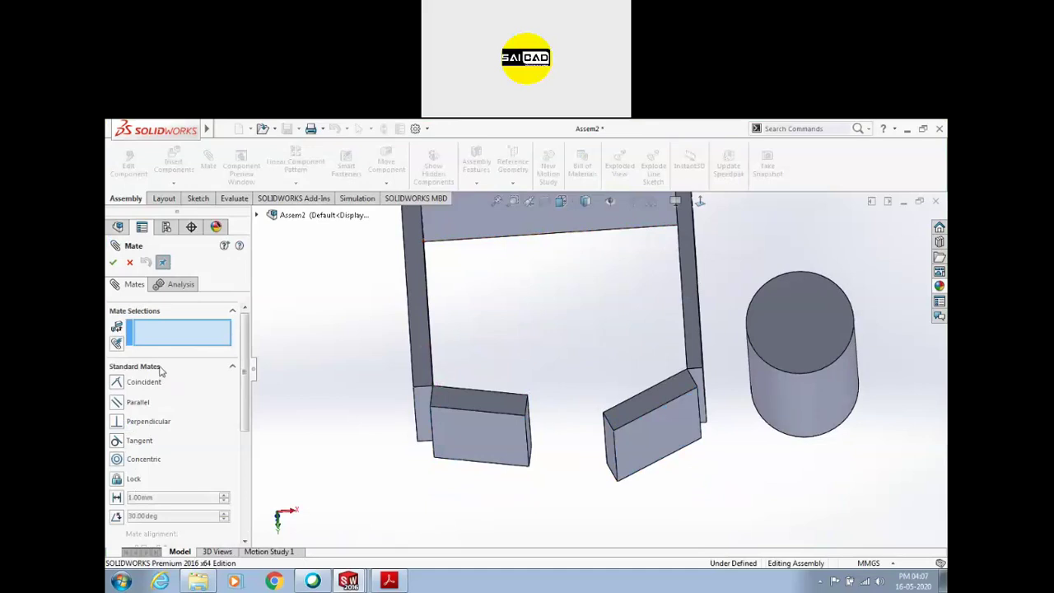
Choose a Symmetric advanced mate with Part7's Right Plane as the symmetry plane
left_click(160, 368)
left_click(137, 387)
left_click(131, 368)
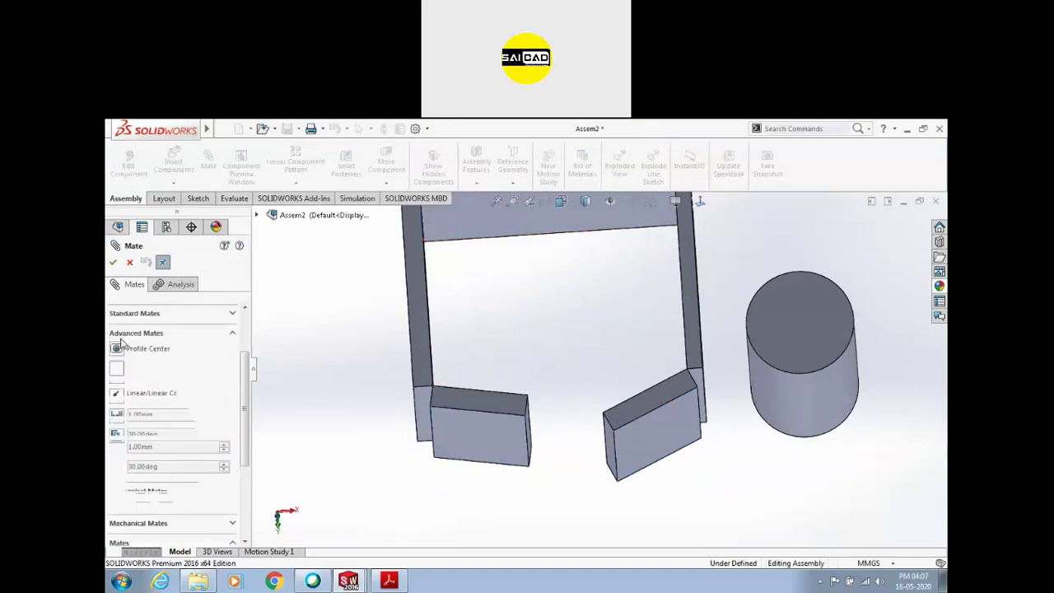
scroll(541, 395, "down", 3)
scroll(541, 394, "up", 1)
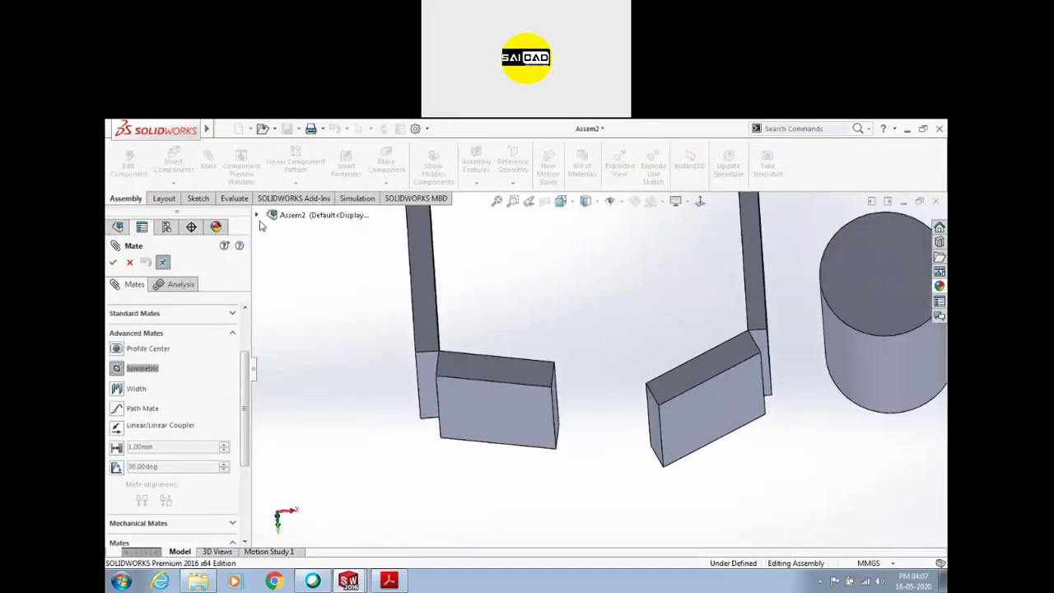
left_click(256, 215)
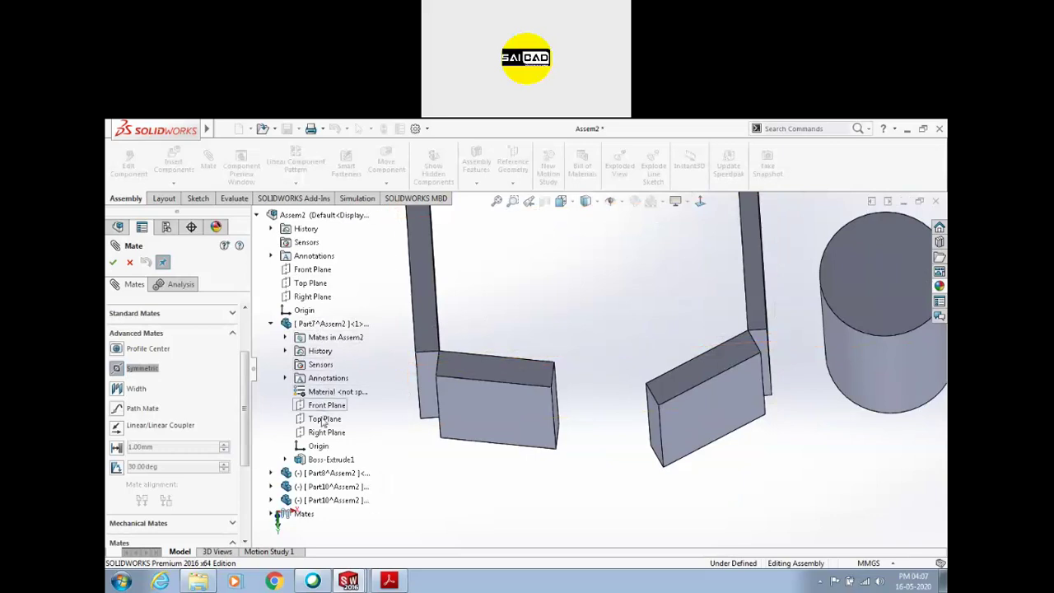
scroll(507, 412, "up", 5)
middle_click_drag(555, 351, 542, 317)
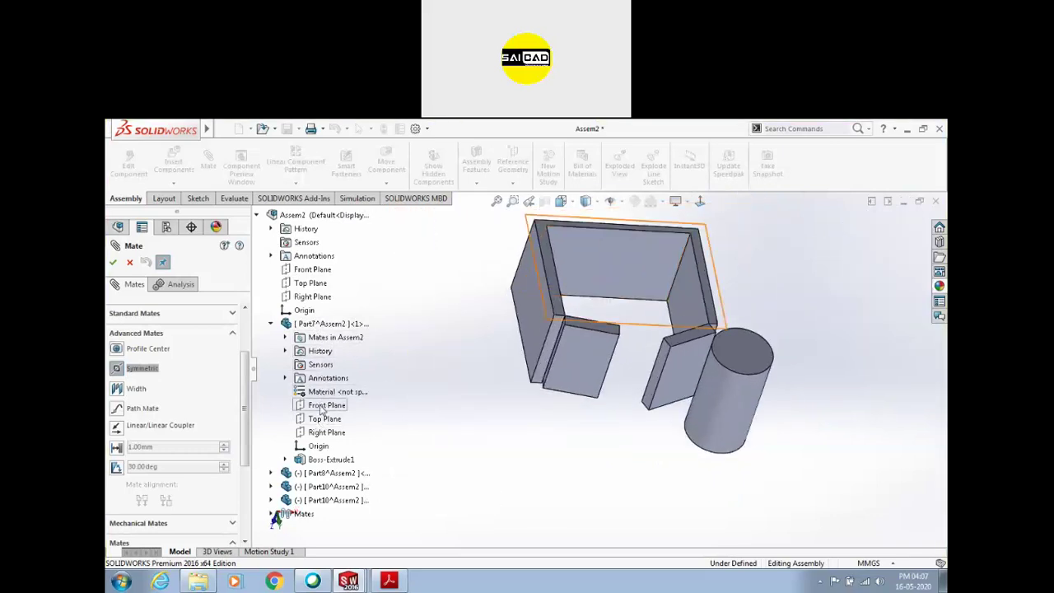
left_click(322, 434)
Pick faces on the right and left Part10 plates and accept Symmetric2
middle_click_drag(524, 410, 517, 353)
scroll(626, 296, "down", 3)
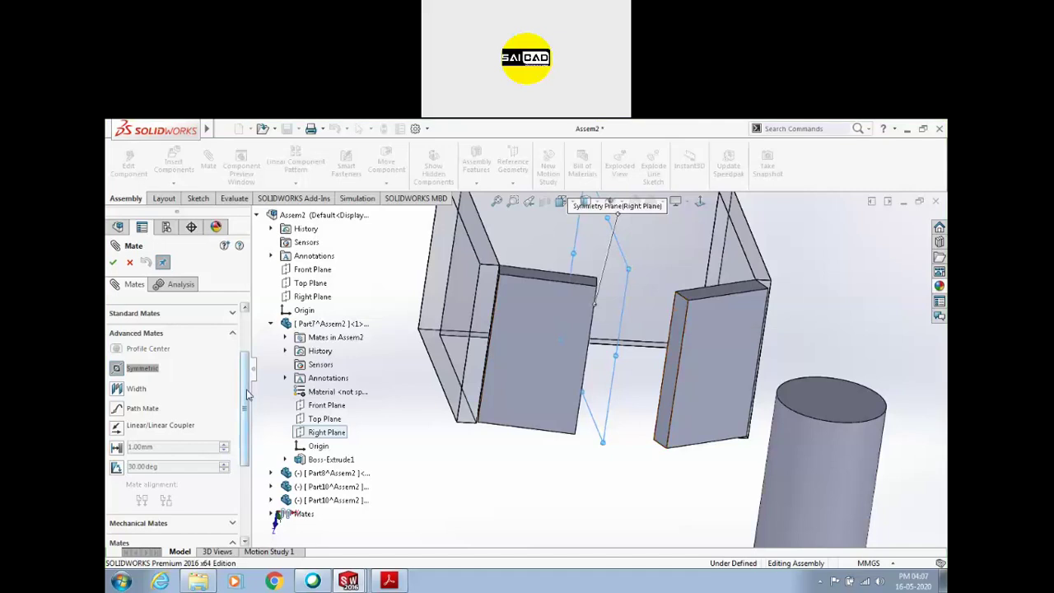
scroll(171, 346, "up", 3)
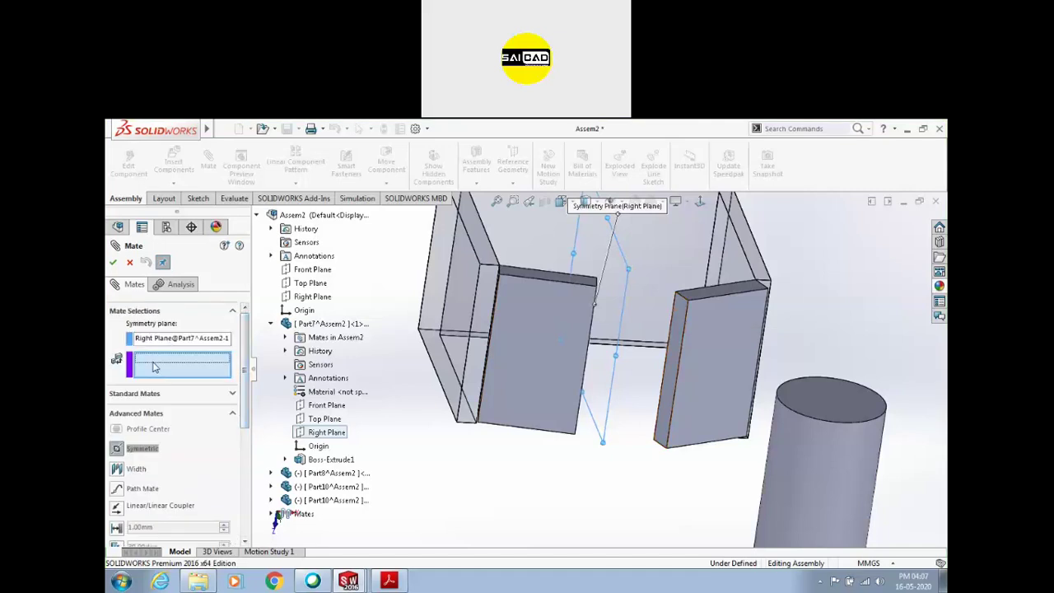
left_click(668, 361)
middle_click_drag(669, 361, 582, 323)
left_click(583, 328)
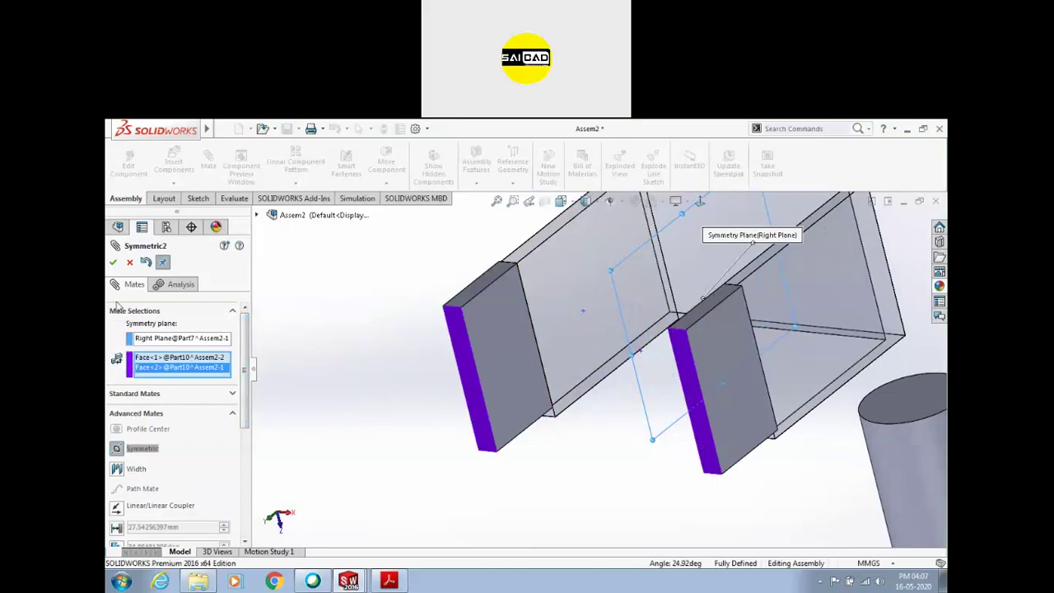
left_click(112, 262)
key("Escape")
Check the left plate is constrained, then delete the InPlace1 mate
left_click(464, 328)
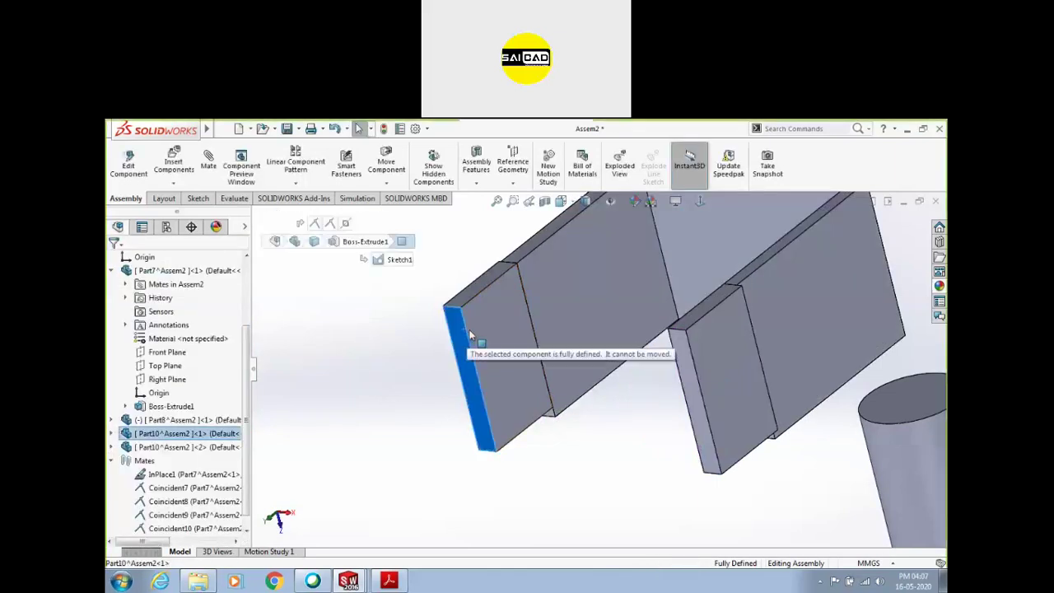
middle_click_drag(489, 311, 489, 366)
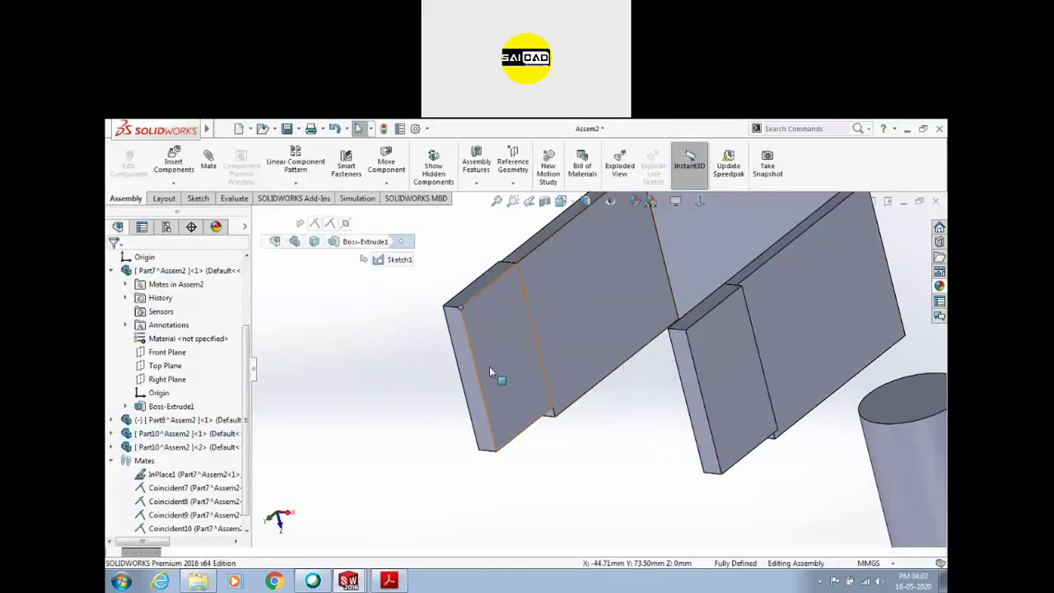
scroll(528, 352, "down", 3)
left_click(165, 527)
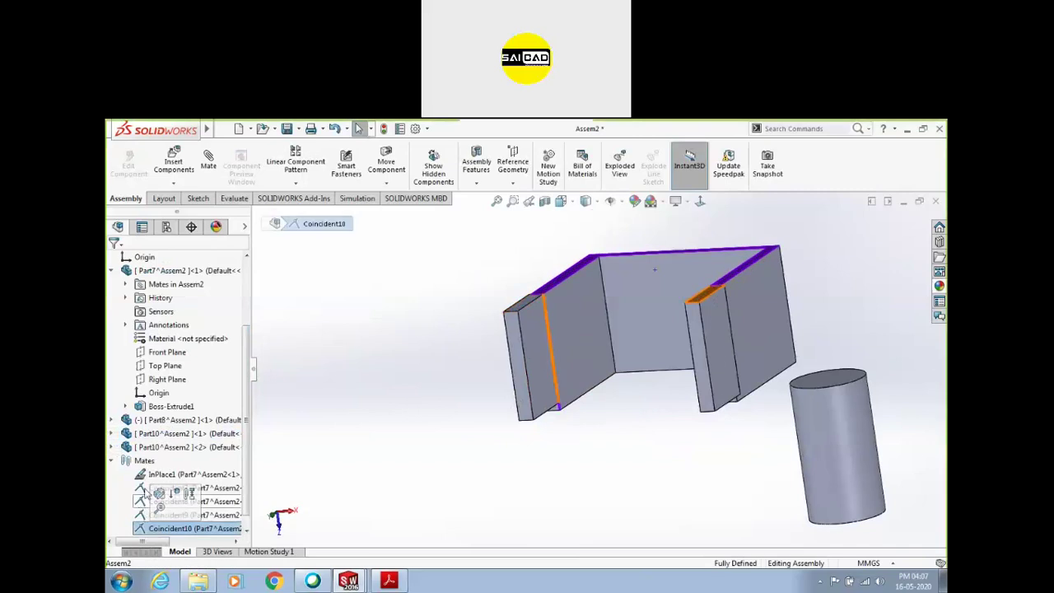
left_click(144, 475)
key("Delete")
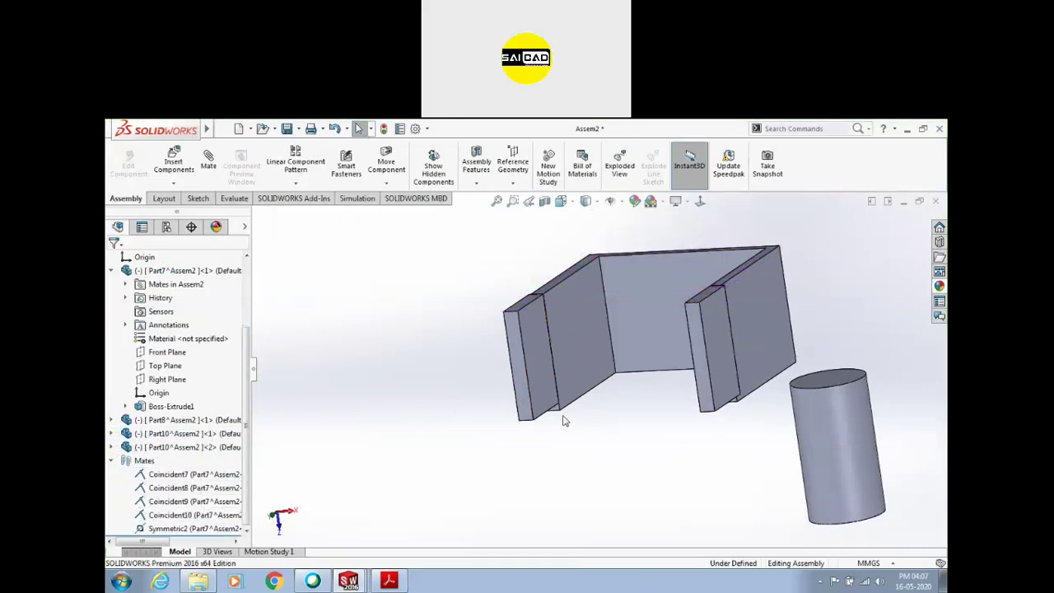
middle_click_drag(565, 424, 565, 377)
Fix the U-channel (Part7) in place in the assembly
right_click(611, 414)
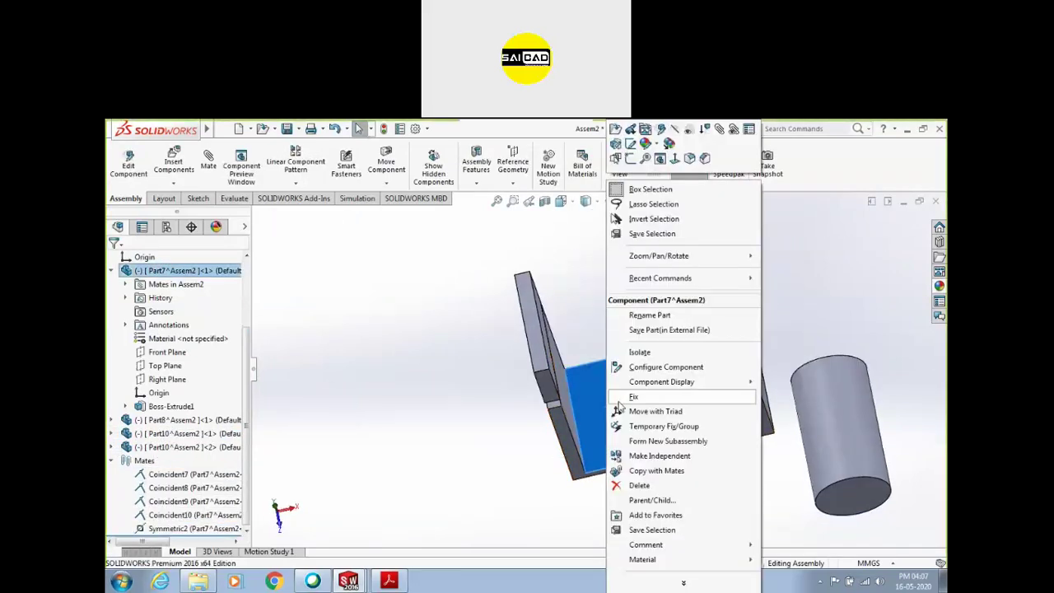
left_click(634, 398)
middle_click_drag(633, 398, 501, 445)
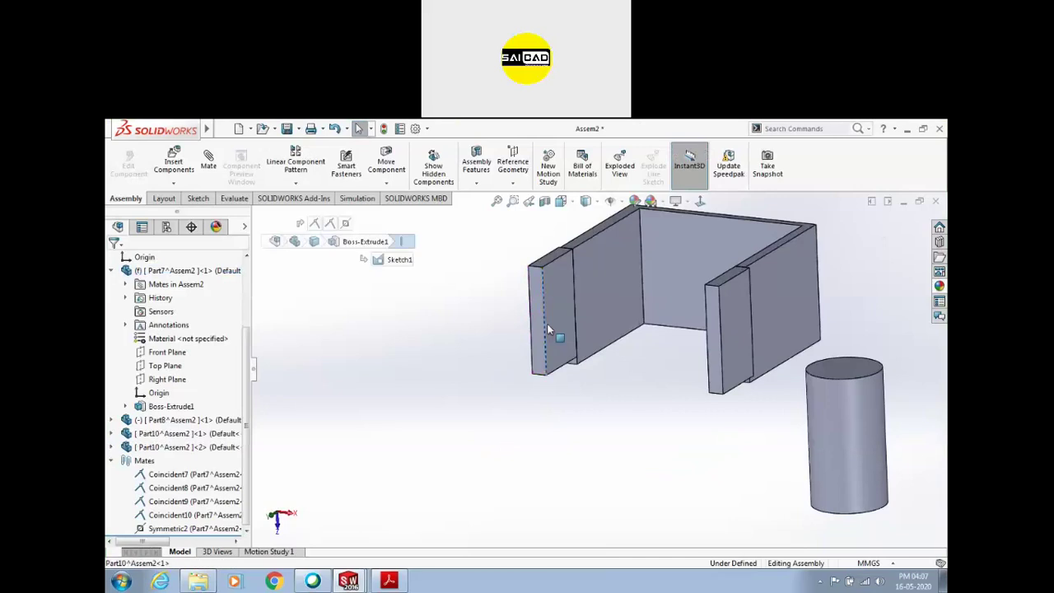
Review the Coincident8, Coincident9, Coincident10 and Symmetric2 mates
left_click(177, 488)
left_click(176, 502)
left_click(177, 516)
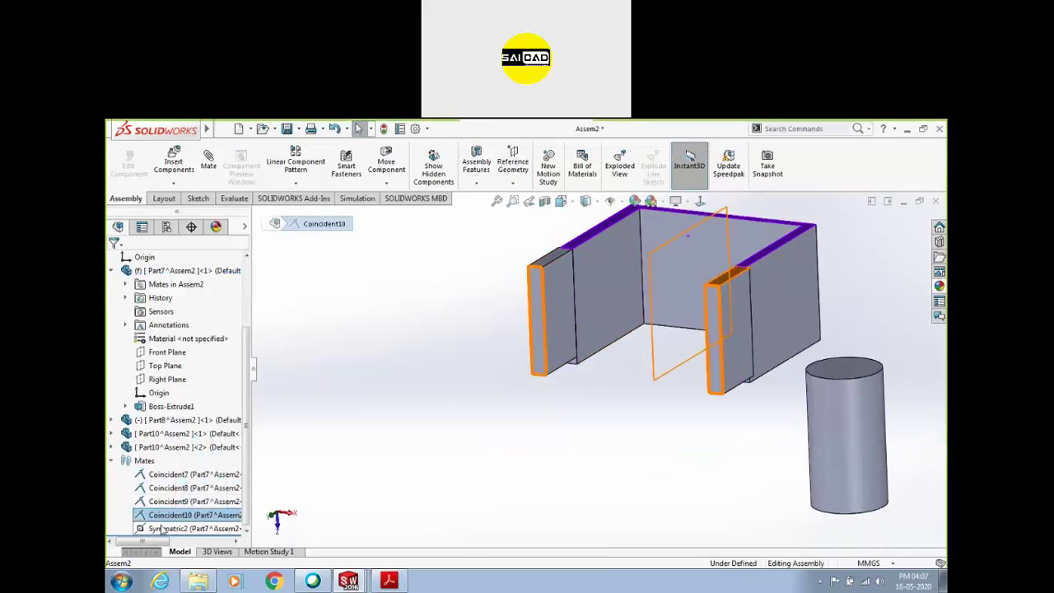
left_click(162, 529)
left_click(356, 418)
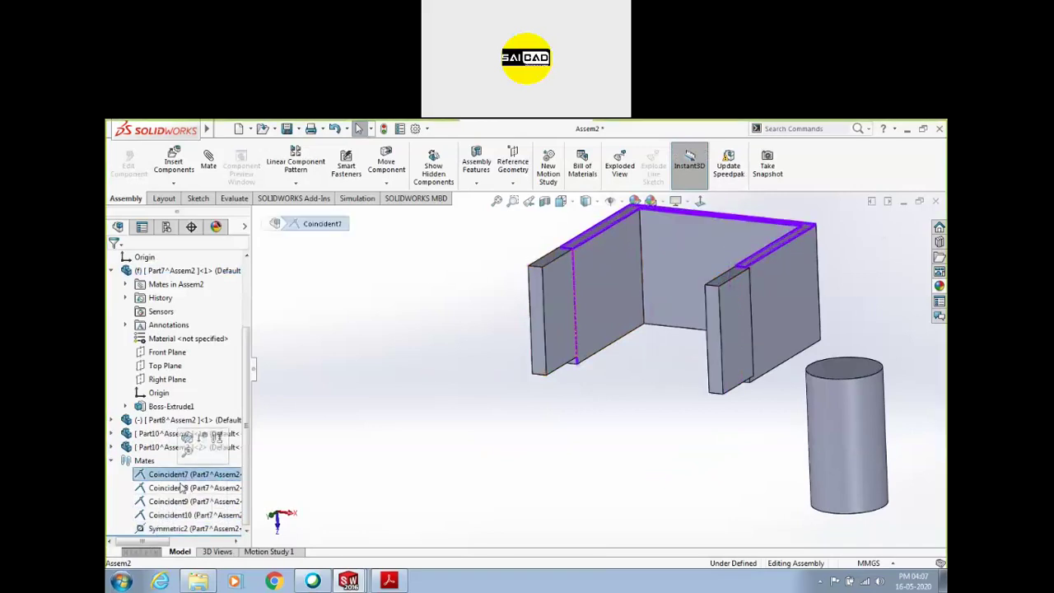
left_click(177, 487)
left_click(181, 503)
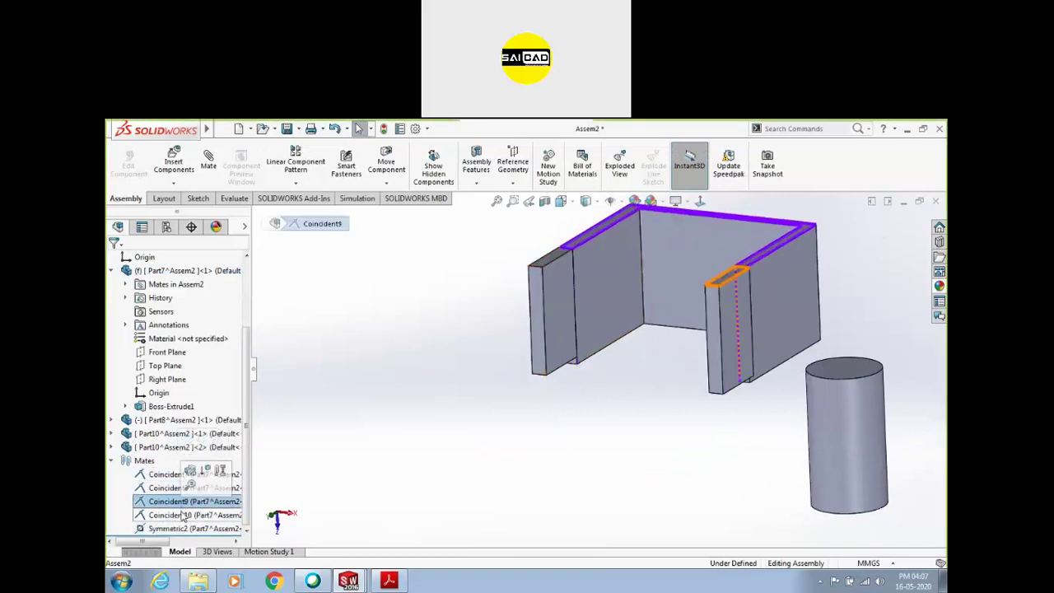
left_click(179, 515)
left_click(210, 528)
left_click(517, 382)
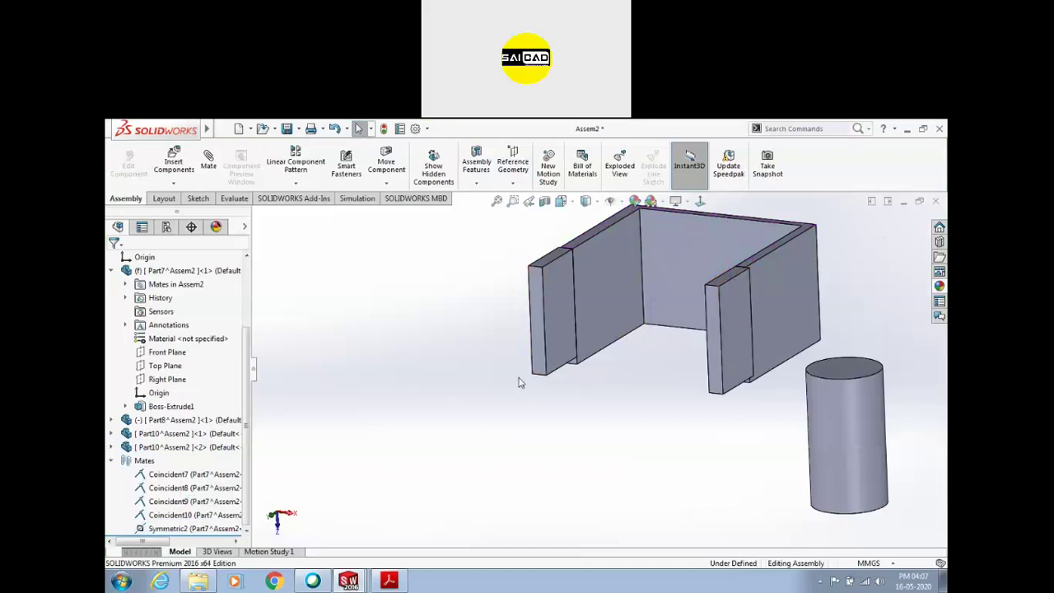
Check whether the side and left flap plates can move
scroll(486, 469, "up", 3)
scroll(635, 346, "down", 3)
middle_click_drag(635, 345, 645, 364)
scroll(597, 370, "up", 3)
scroll(517, 403, "down", 4)
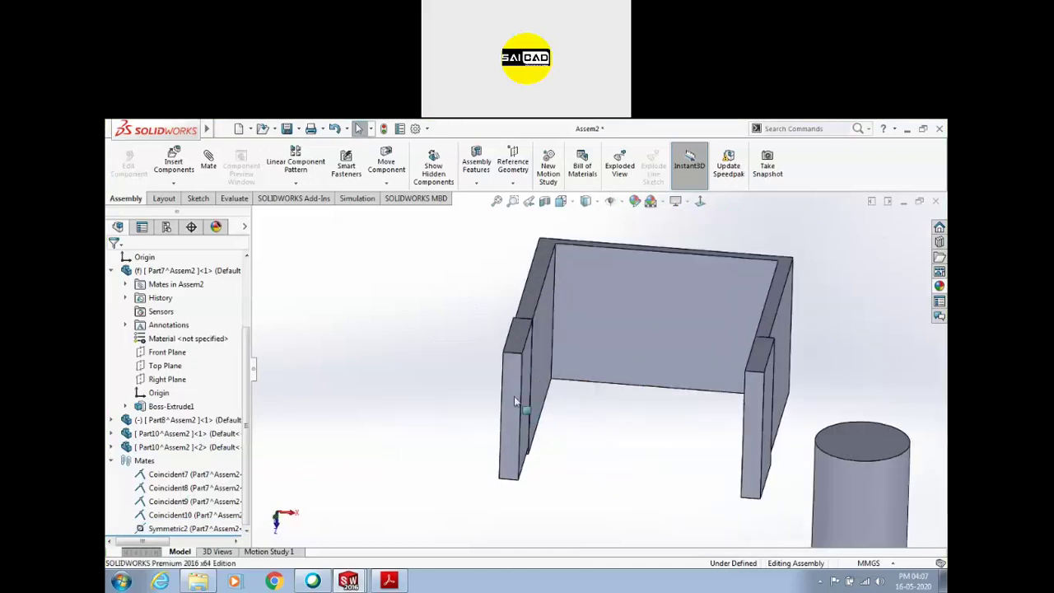
left_click_drag(514, 397, 575, 369)
left_click(616, 390)
middle_click_drag(617, 393, 498, 395)
left_click(489, 396)
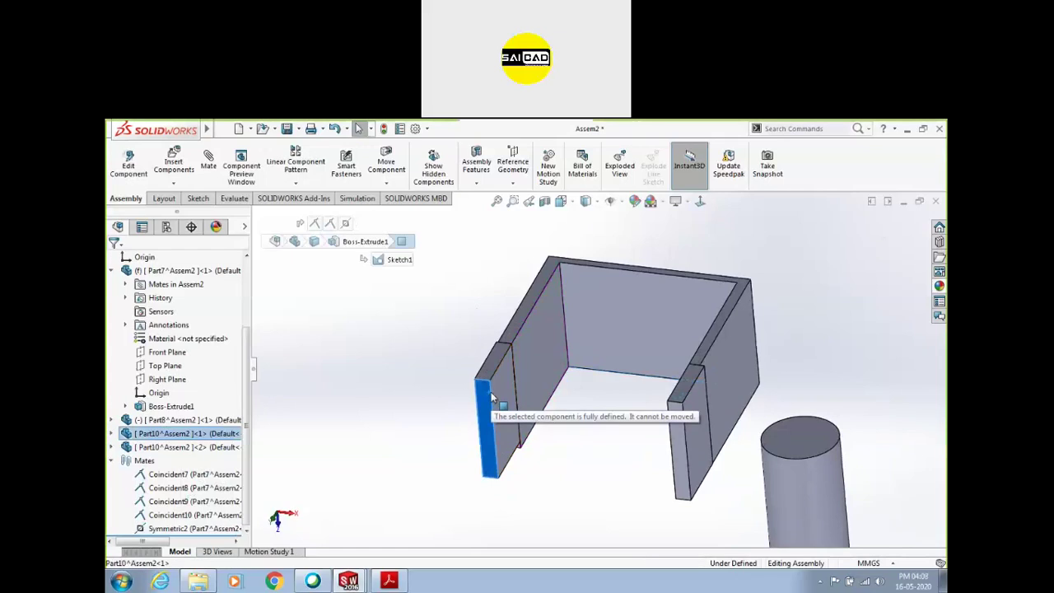
left_click_drag(492, 401, 496, 403)
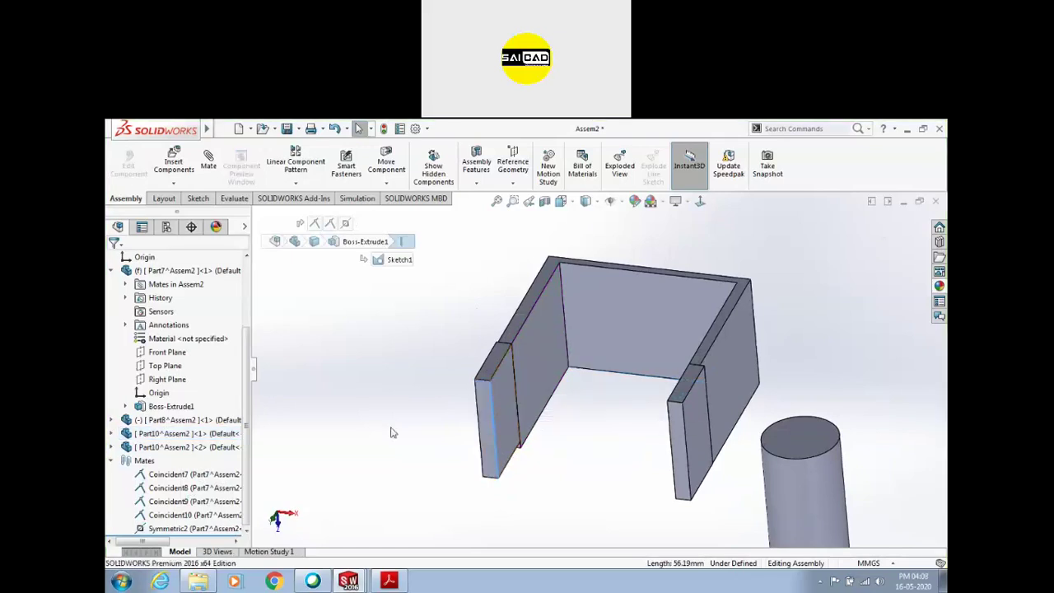
left_click(111, 446)
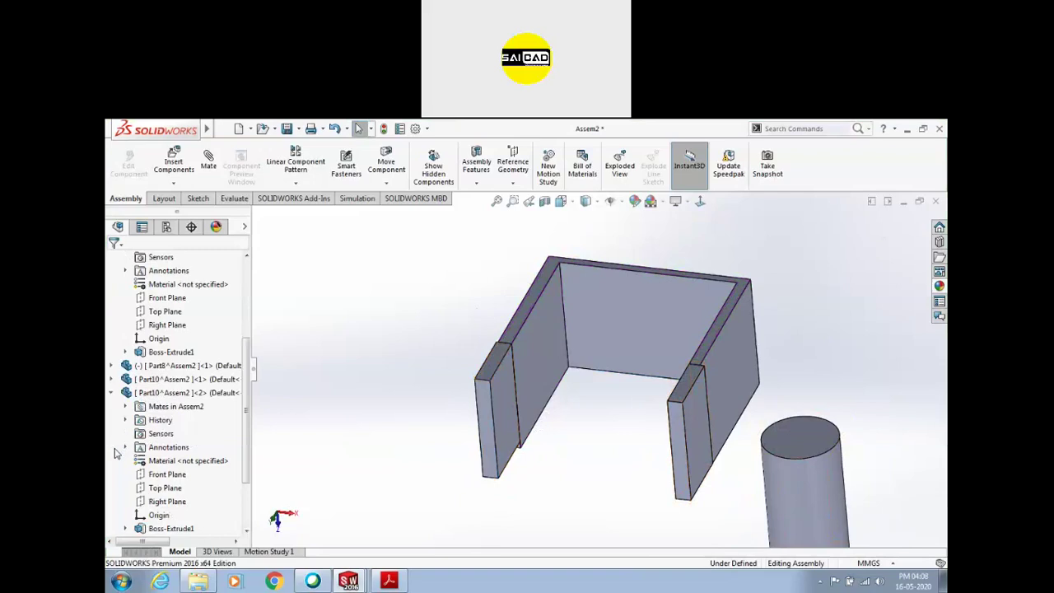
left_click(112, 393)
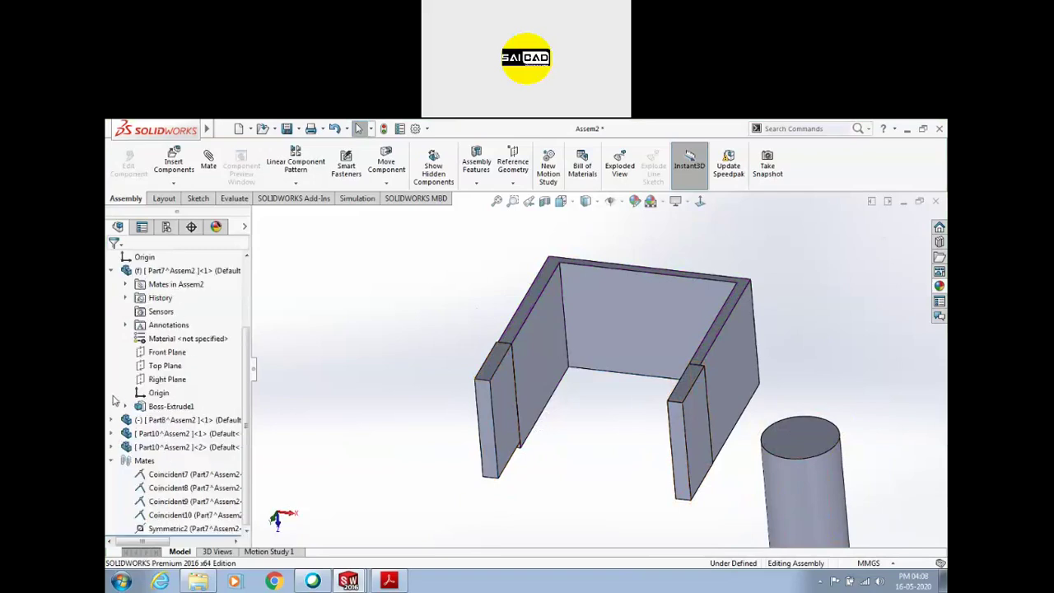
Delete the Symmetric2 mate and swing the left flap plate to test its freedom
left_click(174, 529)
key("Delete")
left_click_drag(508, 477, 484, 449)
scroll(429, 387, "up", 1)
left_click(429, 388)
left_click_drag(504, 383, 596, 369)
scroll(572, 360, "down", 3)
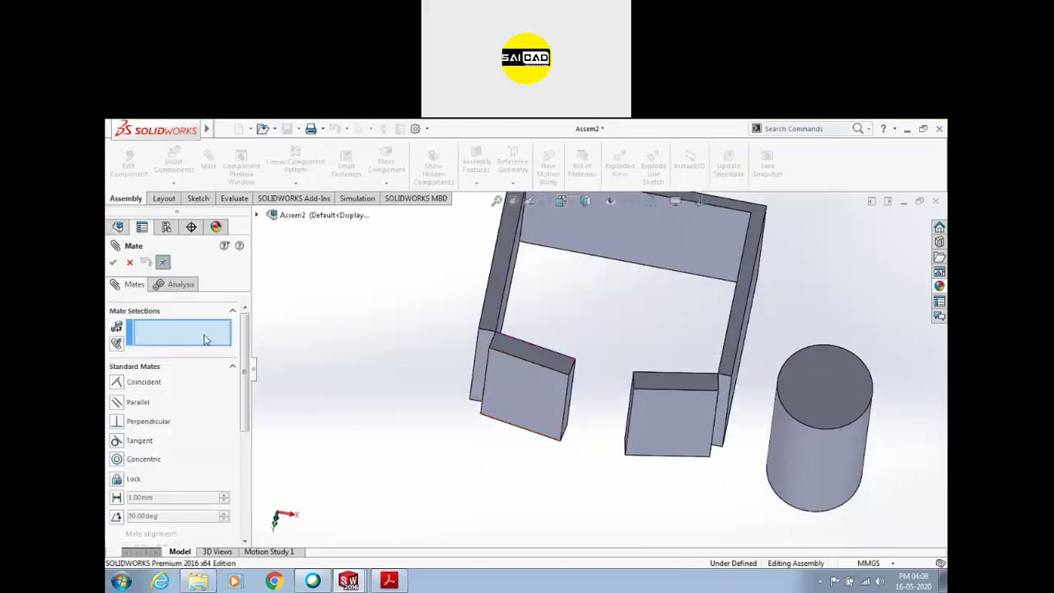
Add a Symmetric3 mate keeping both blocks' inner faces symmetric about Right Plane
left_click(231, 369)
left_click(169, 390)
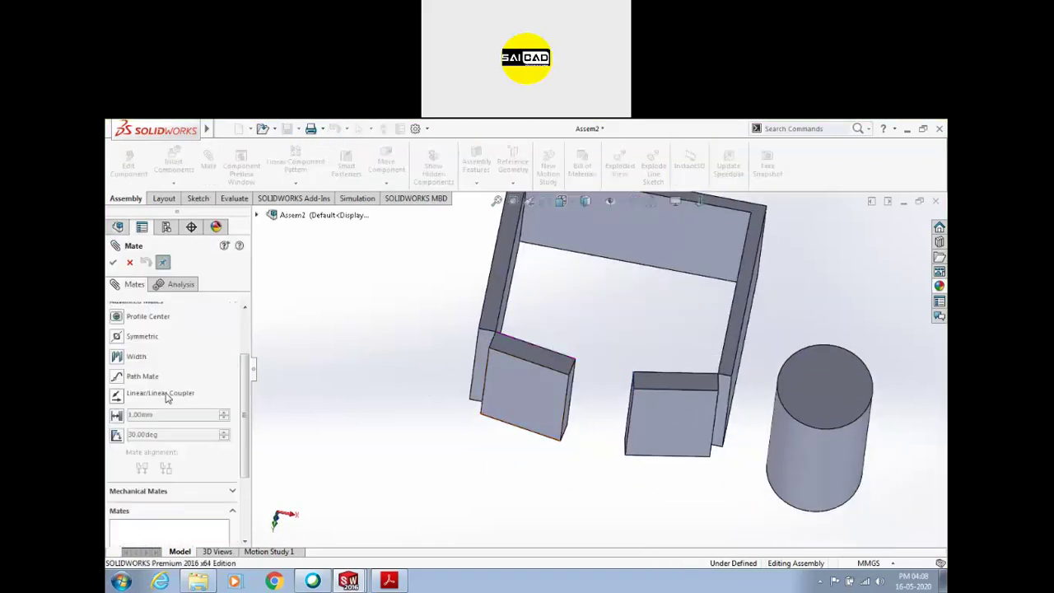
left_click(132, 338)
scroll(186, 319, "up", 1)
left_click(257, 215)
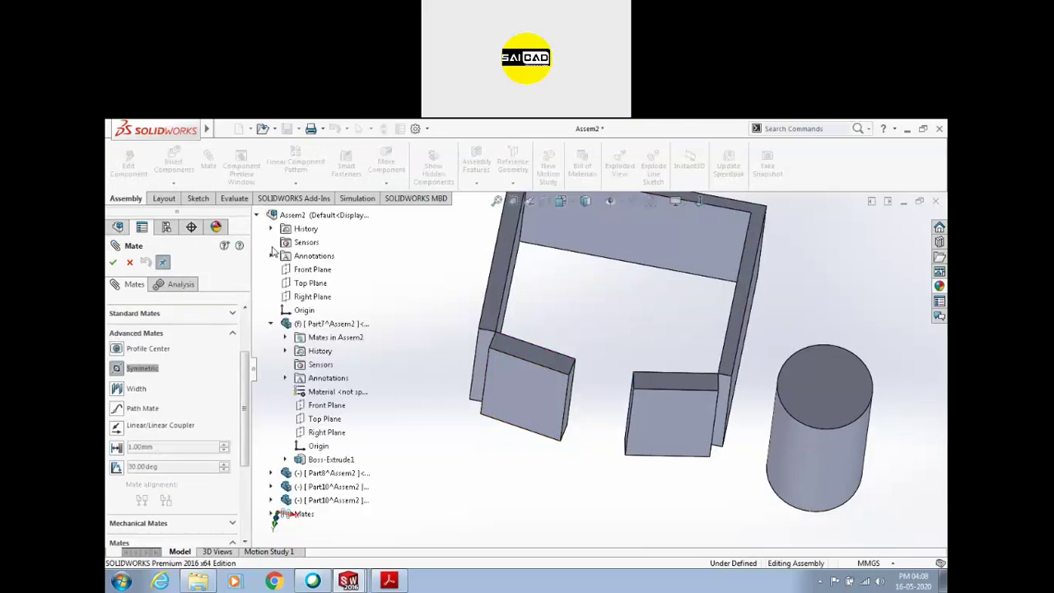
left_click(313, 296)
scroll(587, 376, "down", 2)
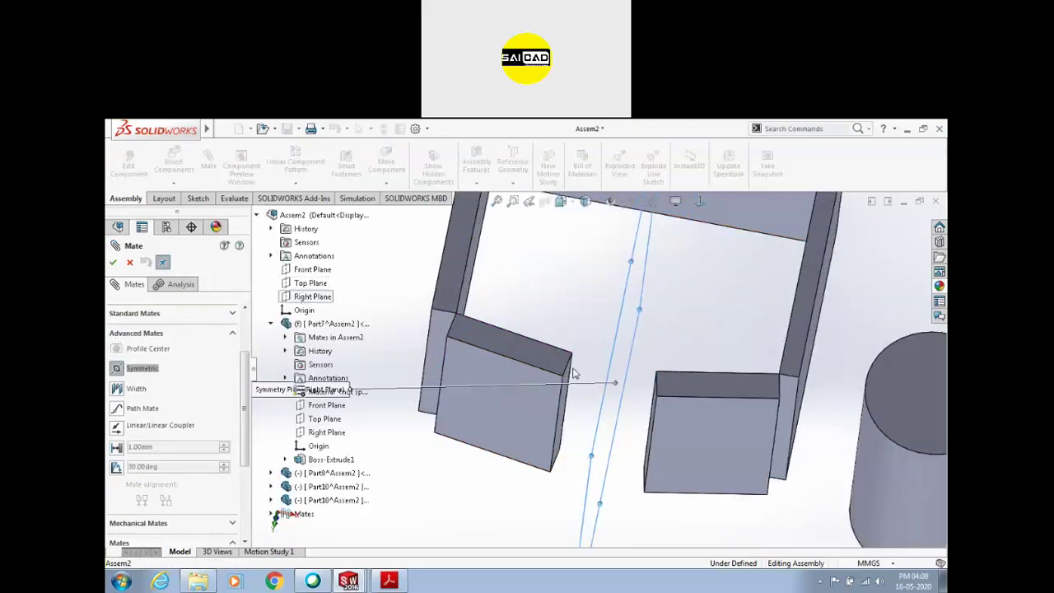
left_click(567, 381)
left_click(650, 416)
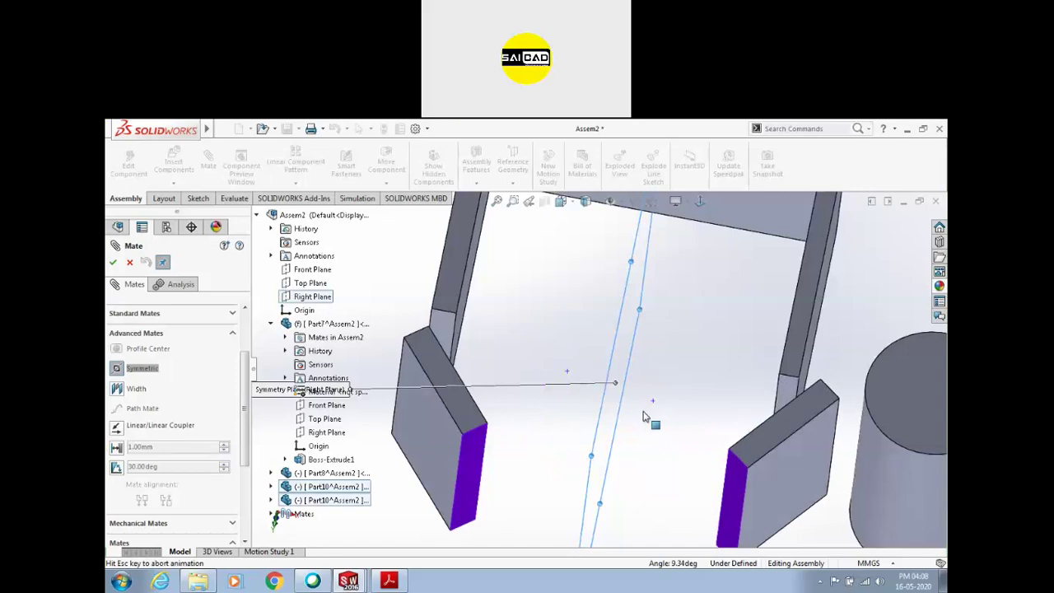
left_click(113, 261)
left_click_drag(423, 443, 519, 414)
left_click_drag(436, 420, 502, 406)
Edit Symmetric3 to use a U-channel face instead of Right Plane as symmetry plane
left_click(184, 527)
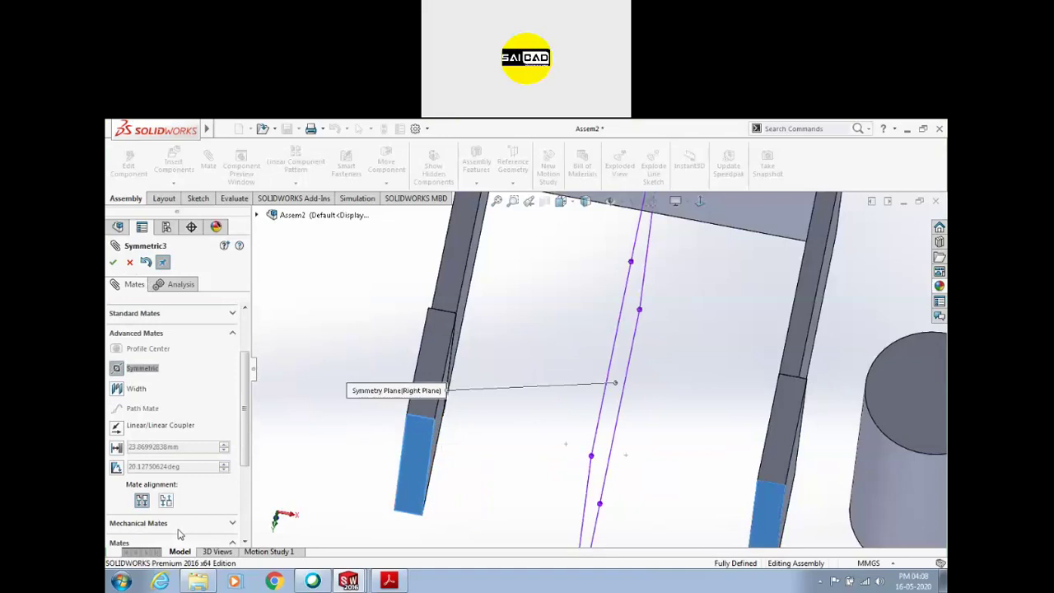
scroll(251, 394, "up", 2)
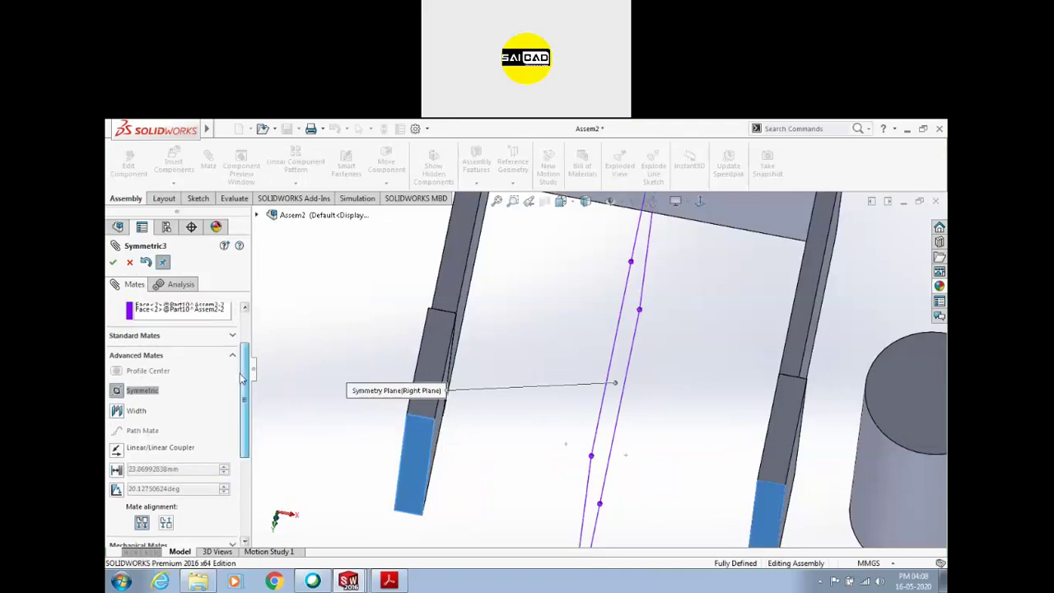
left_click(176, 345)
right_click(161, 343)
left_click(207, 346)
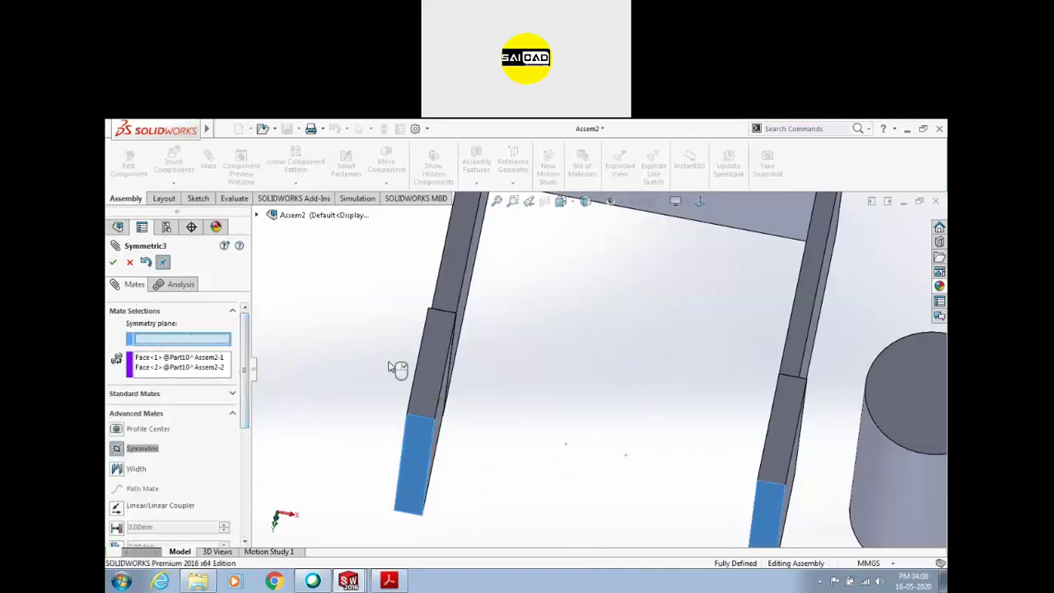
scroll(571, 423, "up", 3)
middle_click_drag(572, 424, 564, 393)
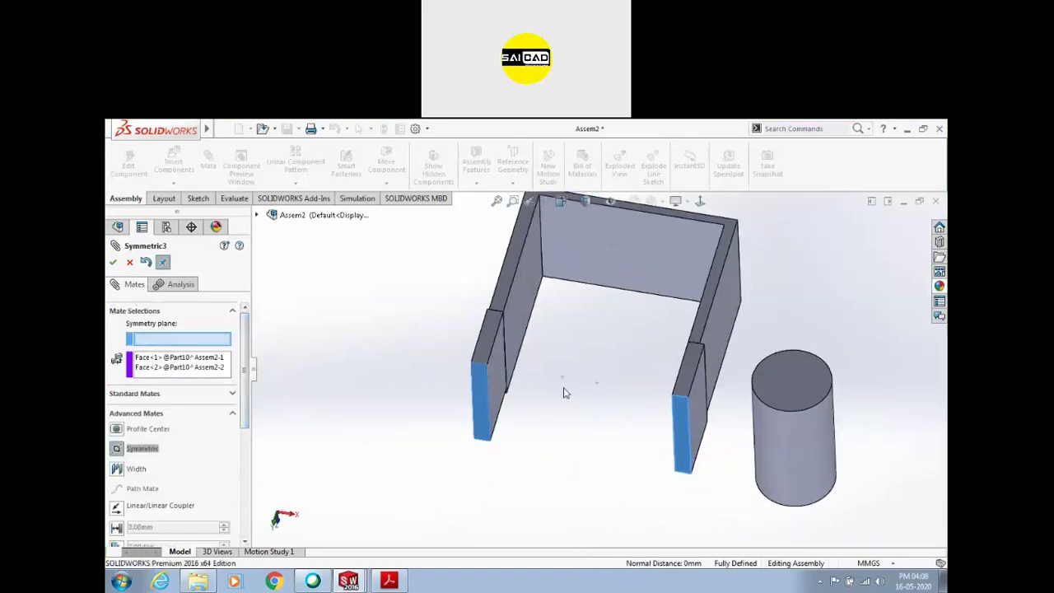
left_click(516, 316)
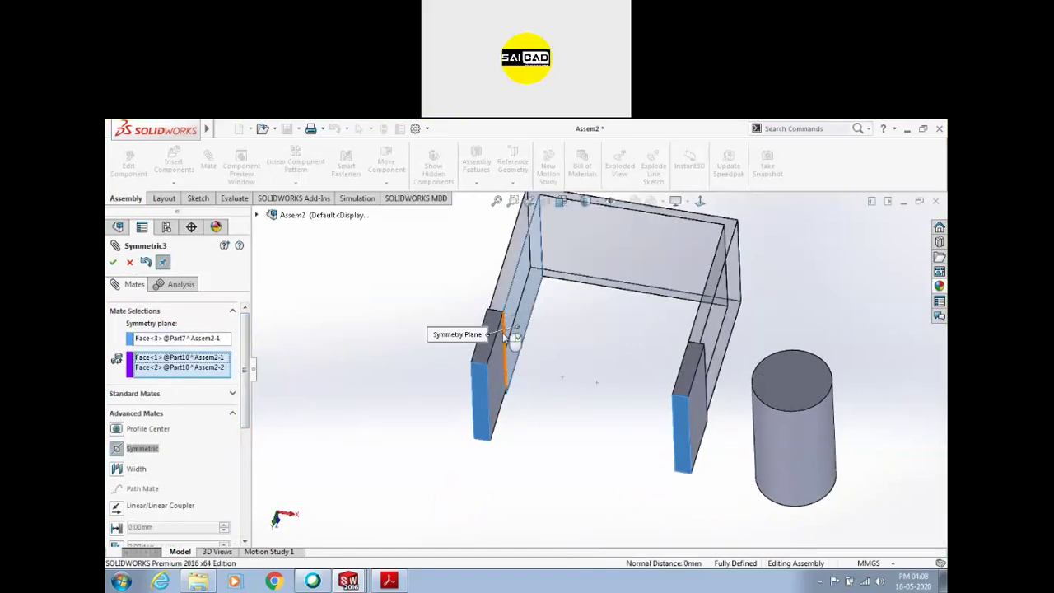
left_click(166, 339)
left_click(114, 263)
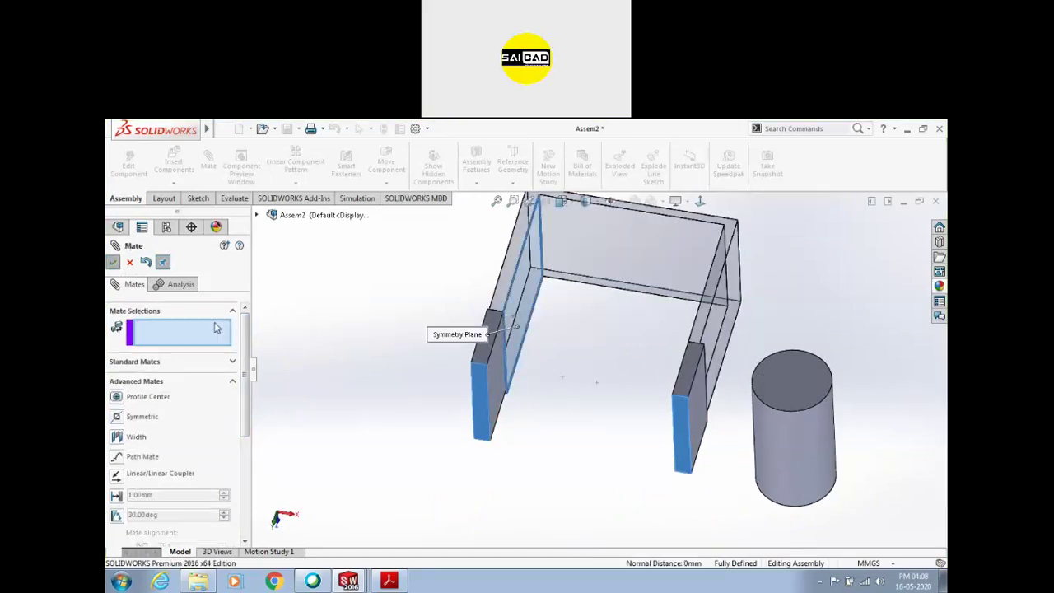
key("Escape")
left_click(486, 373)
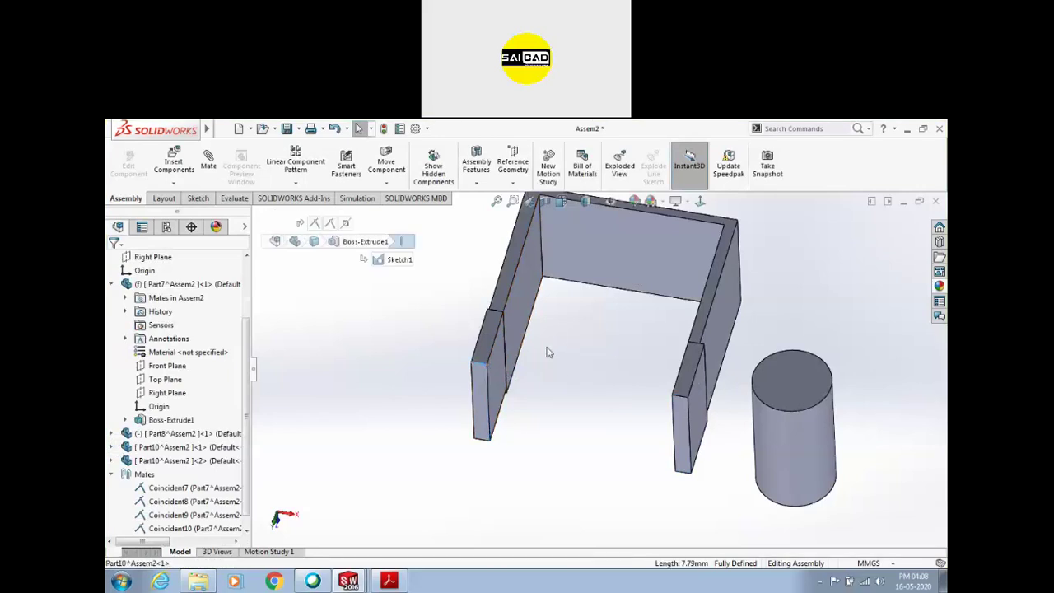
Delete the Symmetric3 mate and swing the freed left leg to a new angle
left_click(418, 419)
scroll(588, 381, "up", 3)
middle_click_drag(588, 382, 579, 393)
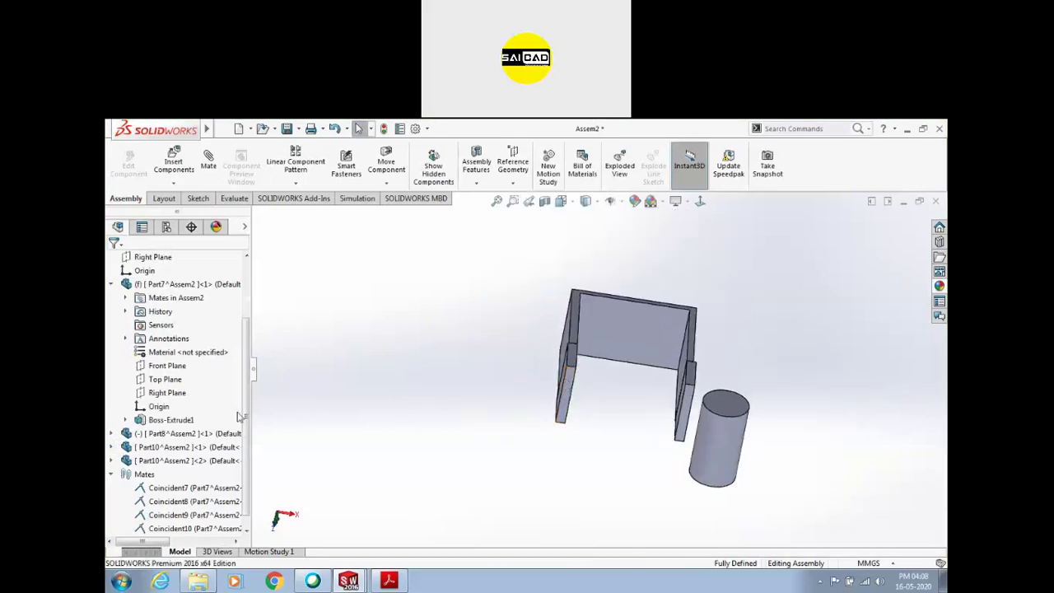
scroll(181, 494, "down", 1)
left_click(174, 531)
key("Delete")
left_click_drag(576, 373, 633, 372)
left_click(685, 383)
Browse the mechanical and advanced mate types, then cancel without adding a mate
scroll(646, 359, "down", 2)
middle_click_drag(646, 359, 595, 356)
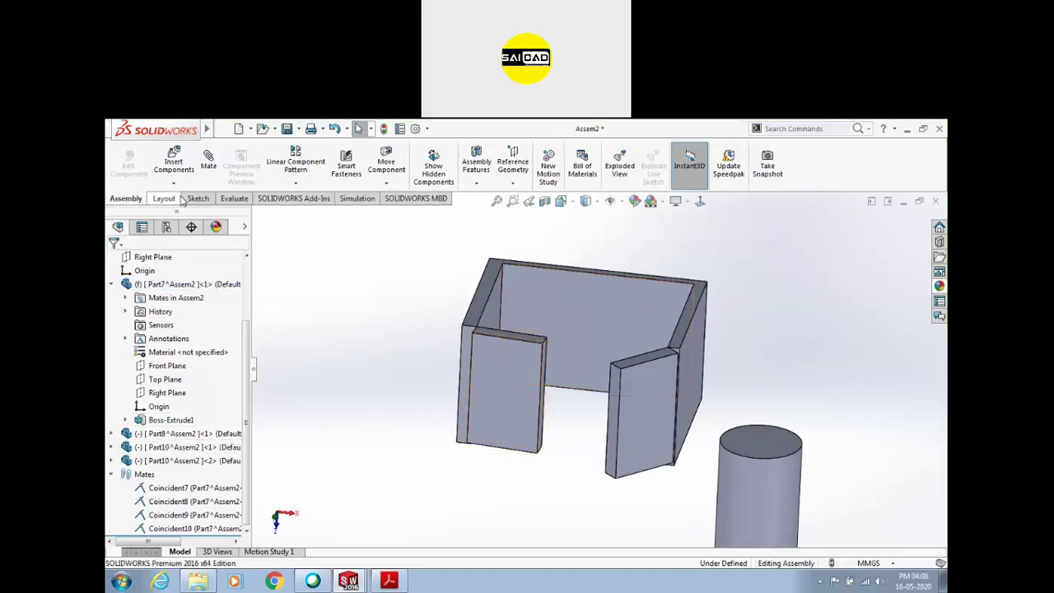
left_click(208, 162)
left_click(140, 371)
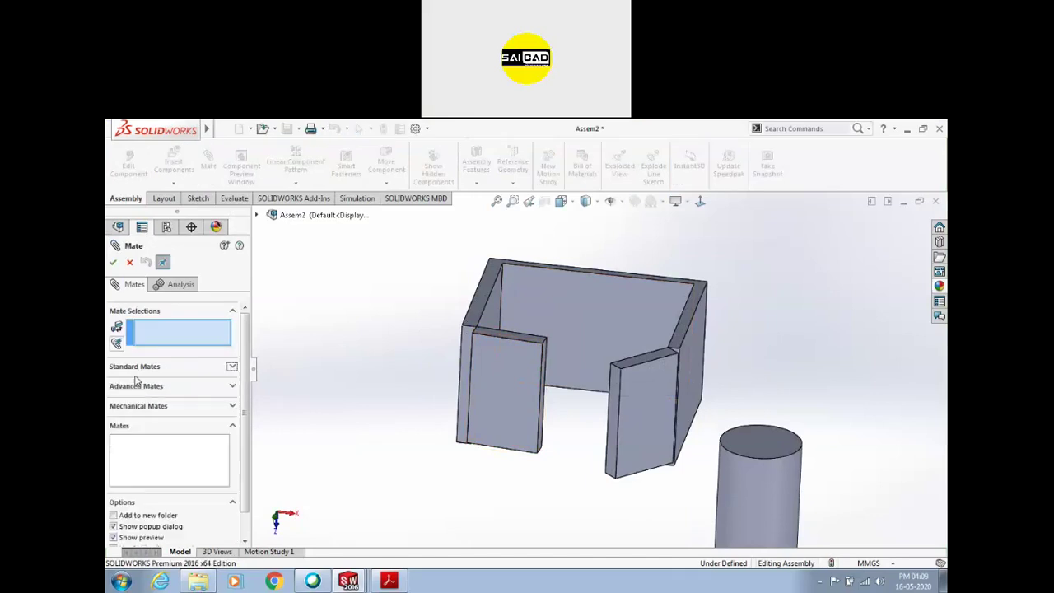
left_click(137, 406)
scroll(163, 332, "up", 3)
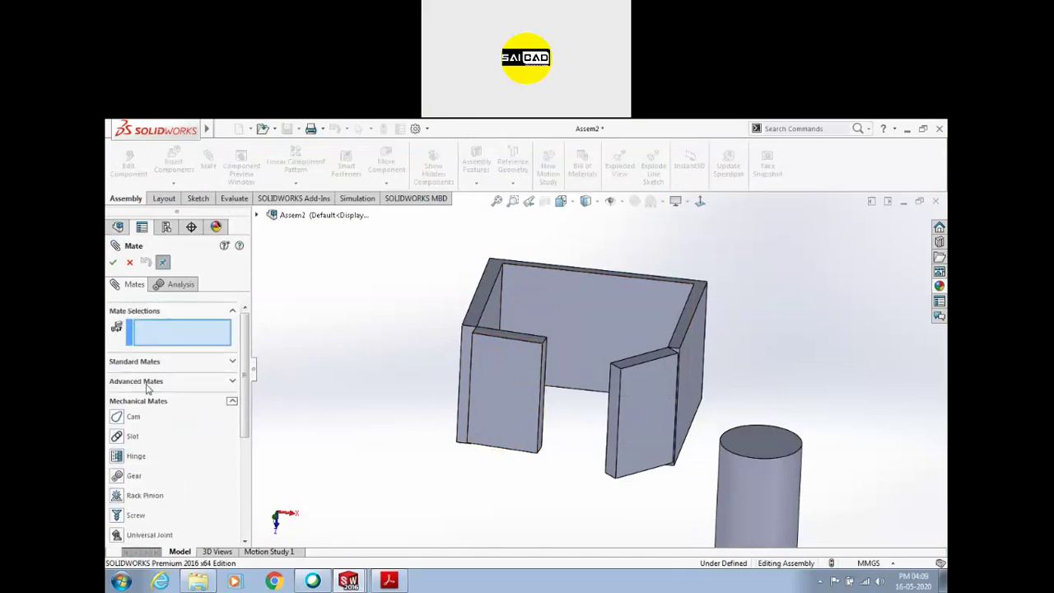
left_click(147, 381)
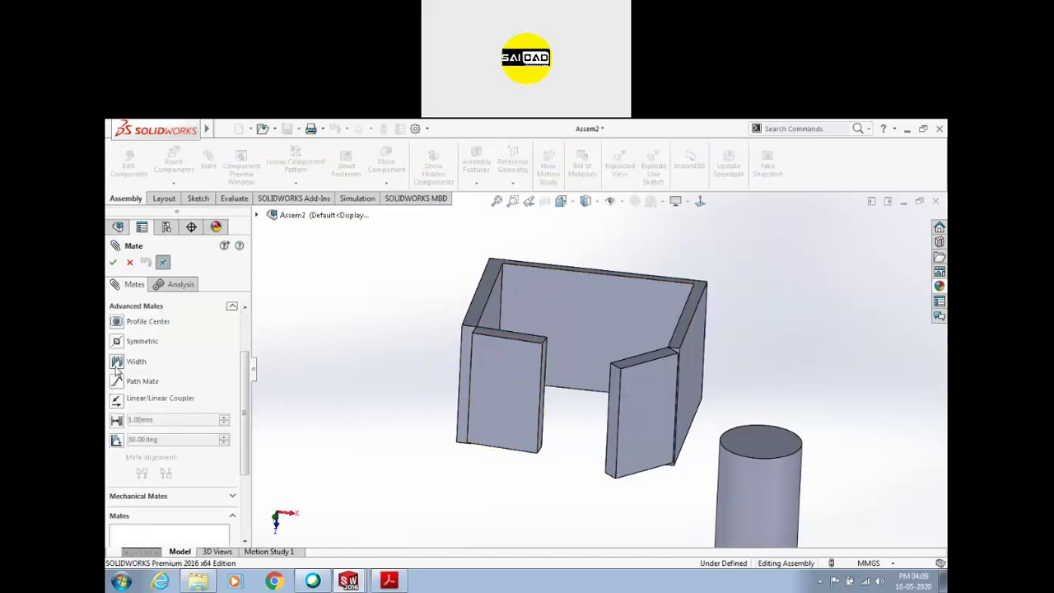
key("Escape")
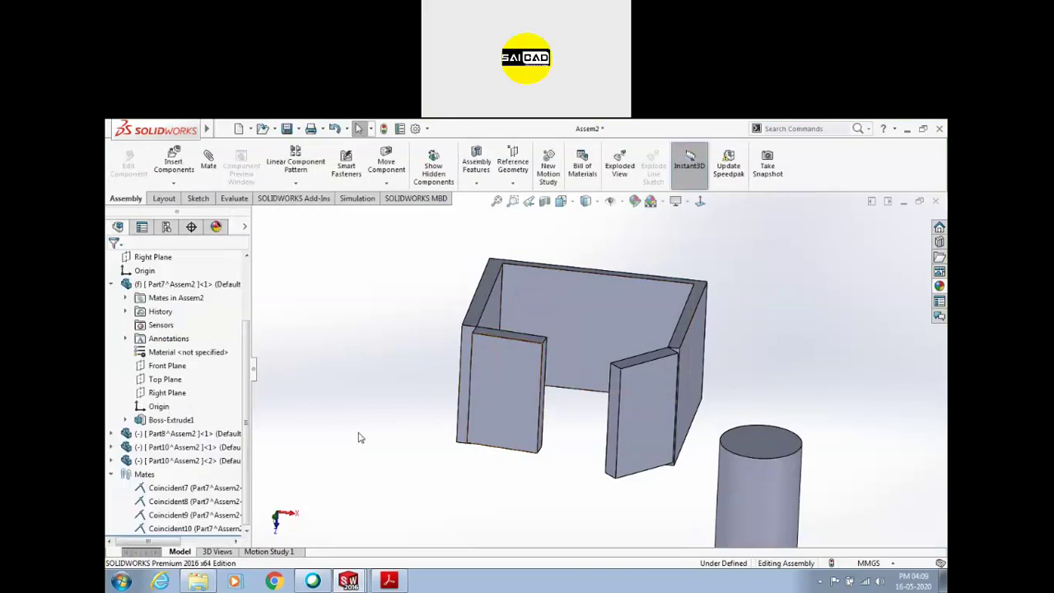
Delete Coincident9 and Coincident10, pull both flap plates loose, and start a new mate
left_click(194, 528)
left_click(194, 515, "ctrl")
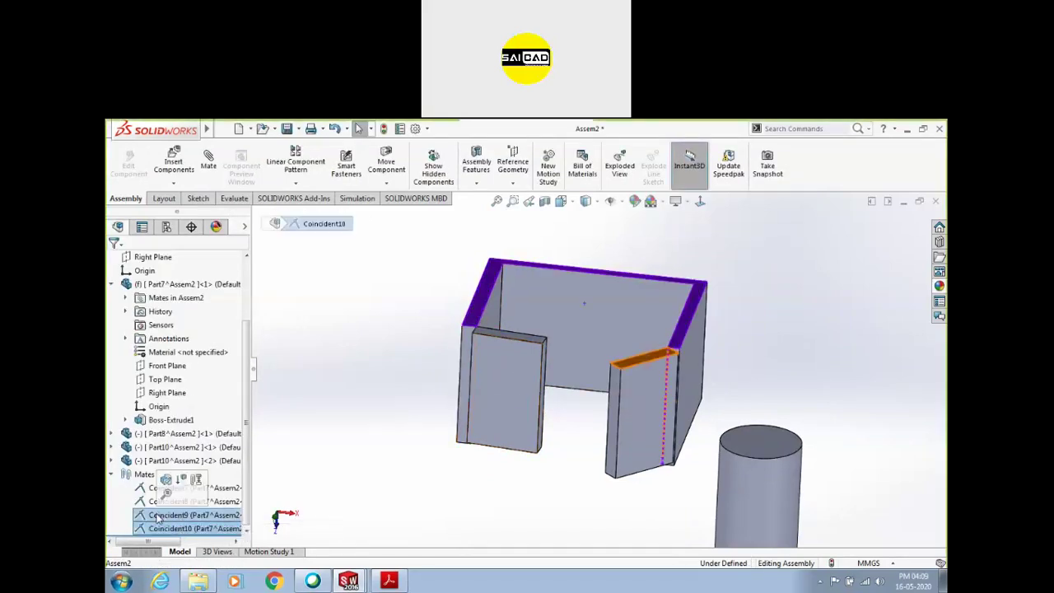
key("Delete")
left_click_drag(527, 393, 388, 466)
left_click_drag(635, 400, 601, 446)
middle_click_drag(521, 347, 574, 450)
scroll(613, 428, "up", 3)
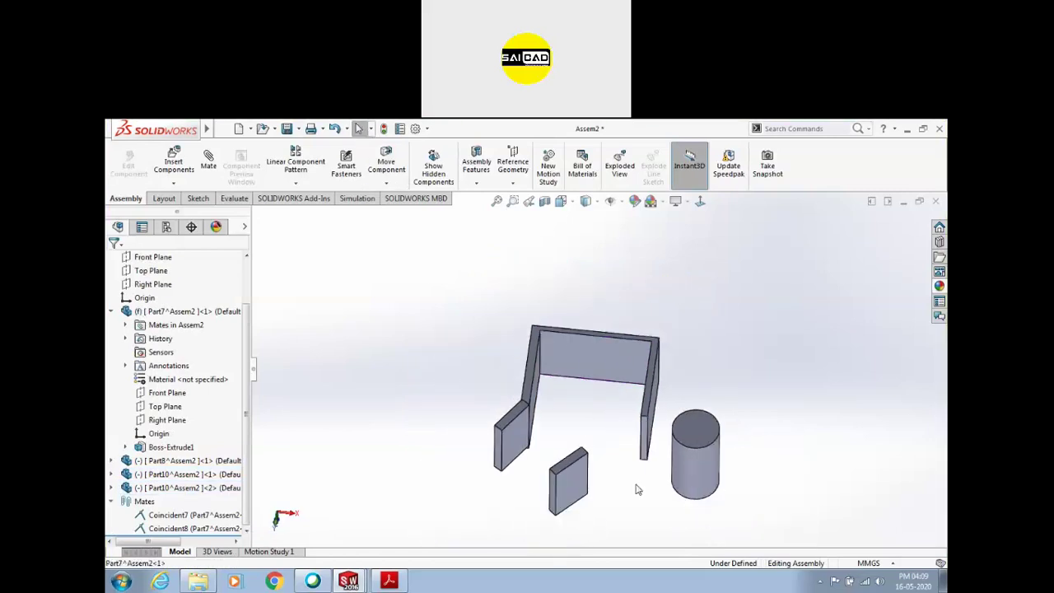
left_click(208, 162)
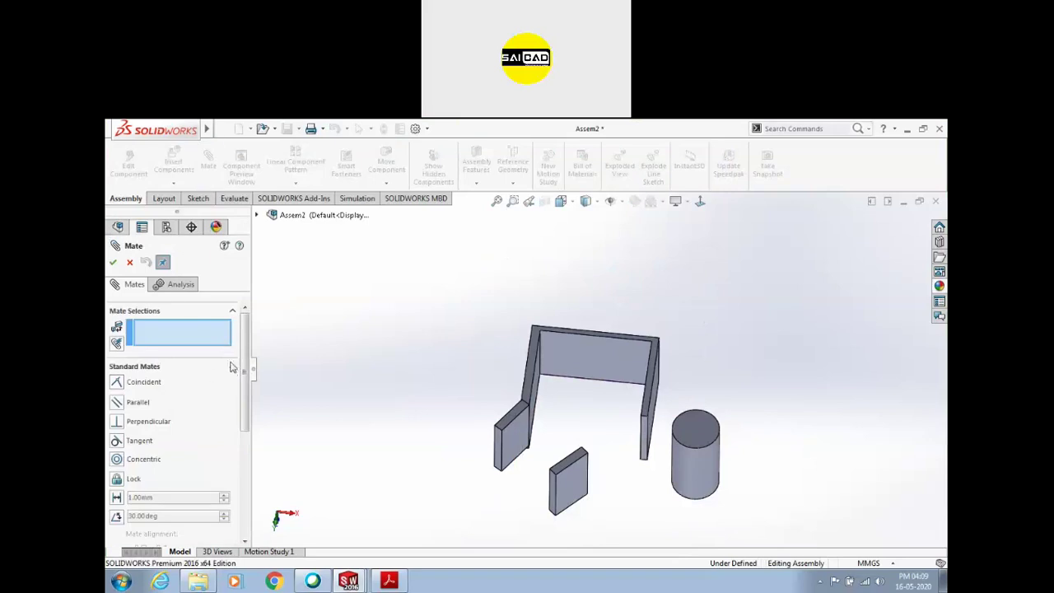
Add a centred Width mate between the channel's inner wall faces and the plate's two faces
left_click(234, 370)
left_click(232, 387)
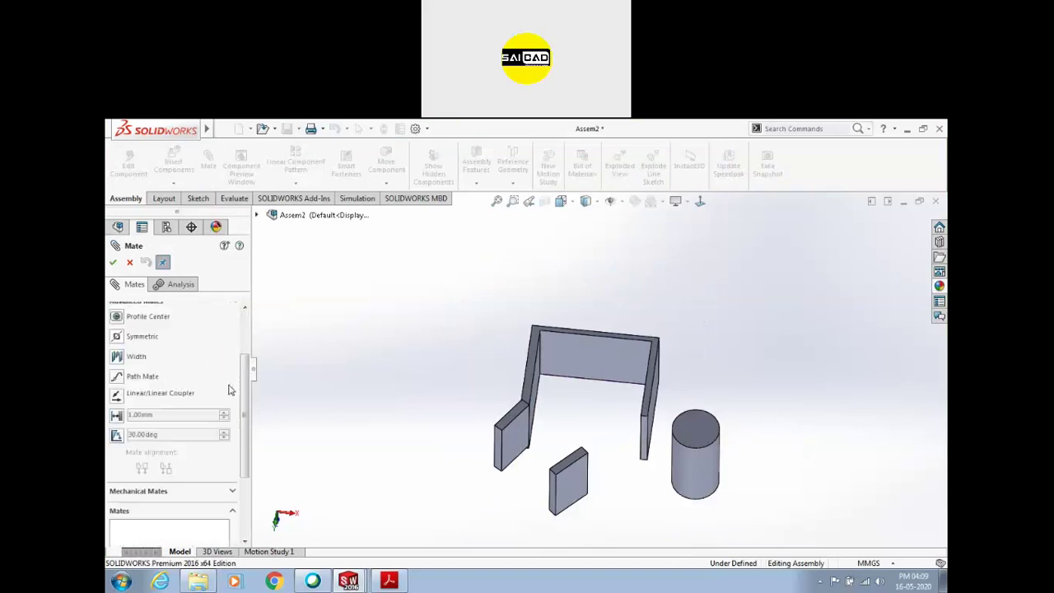
left_click(120, 357)
middle_click_drag(546, 442, 263, 383)
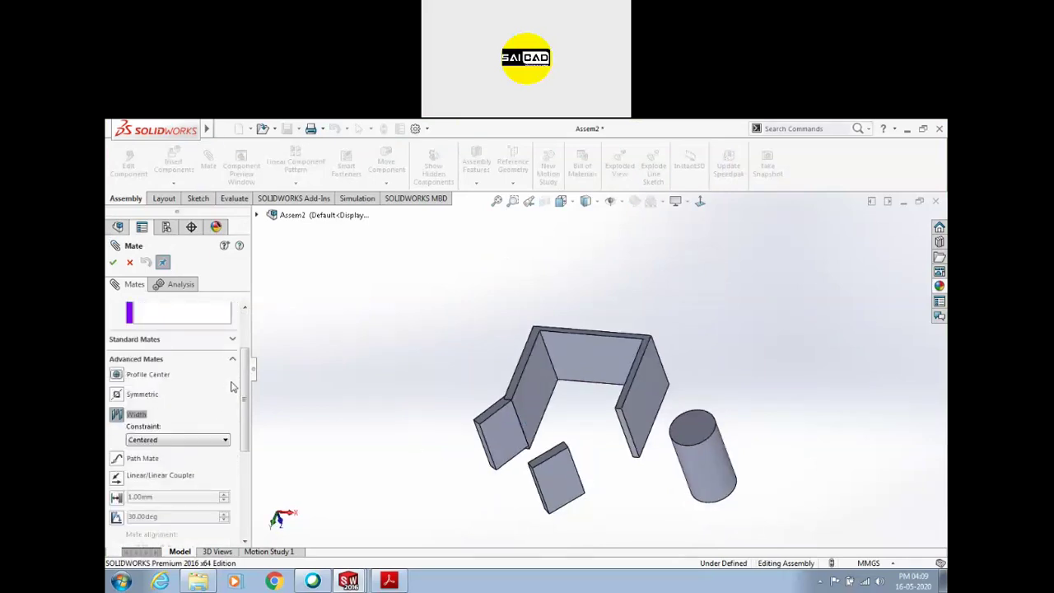
left_click_drag(242, 393, 247, 352)
middle_click_drag(473, 384, 615, 422)
left_click(558, 393)
left_click(700, 394)
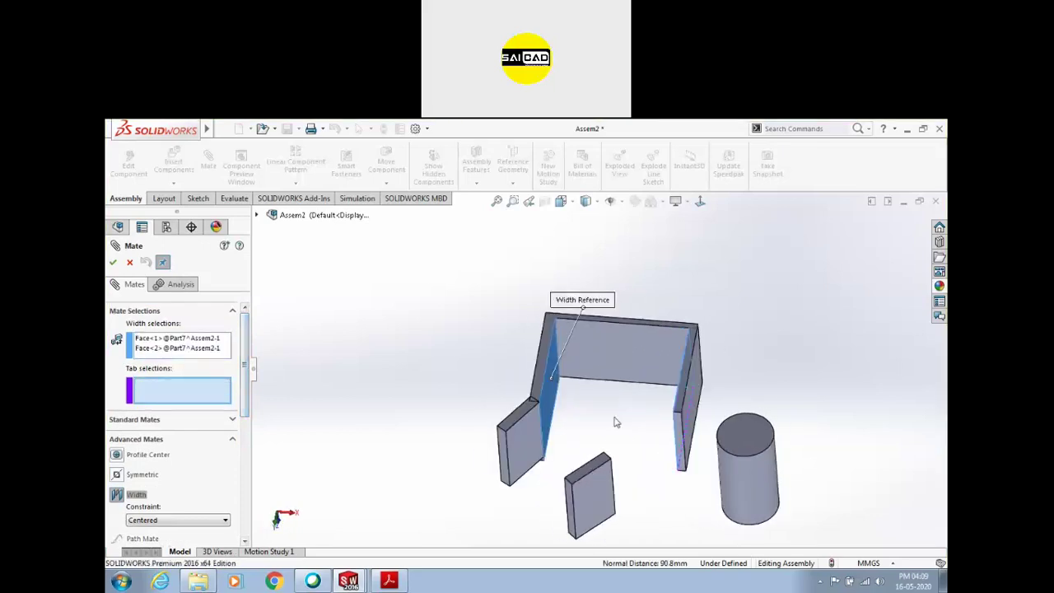
left_click(602, 495)
middle_click_drag(602, 495, 597, 502)
left_click(545, 480)
middle_click_drag(545, 480, 616, 372)
left_click(113, 262)
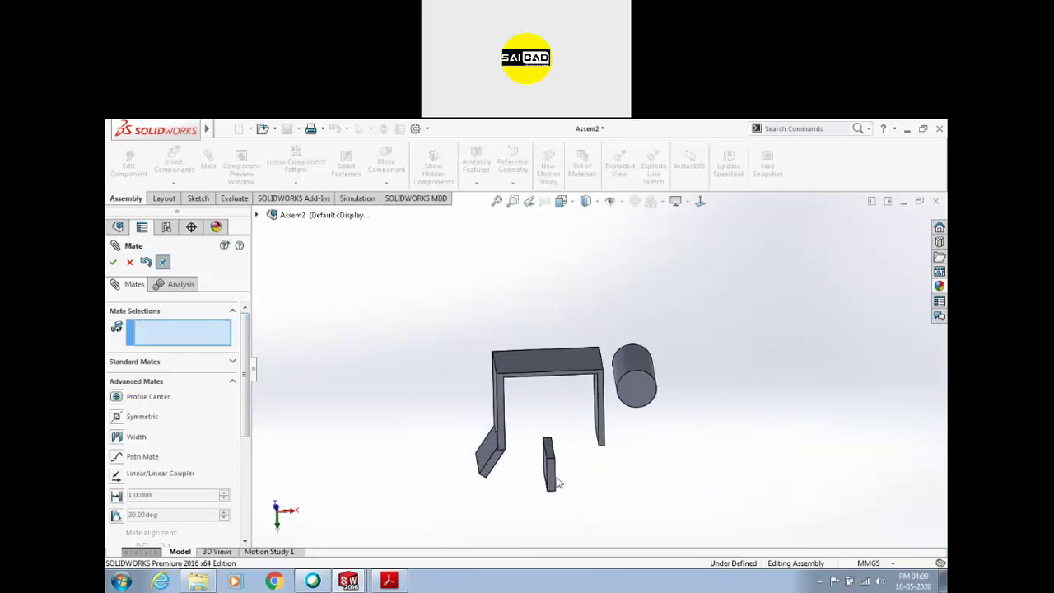
Move the small plate up into the frame opening and test how it slides
left_click_drag(547, 473, 563, 428)
middle_click_drag(562, 428, 559, 393)
left_click_drag(557, 323, 510, 321)
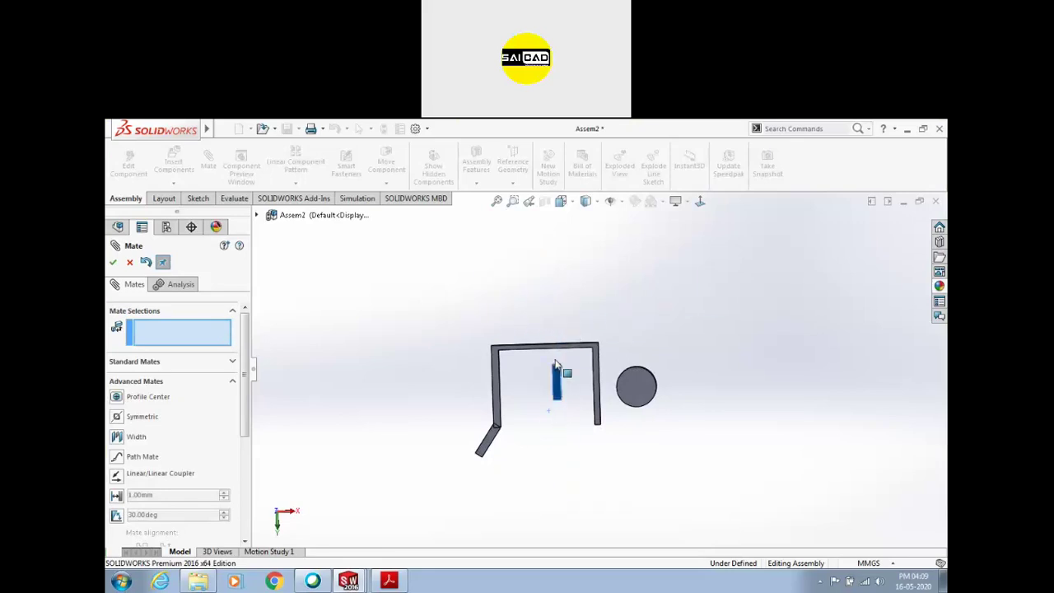
middle_click_drag(553, 373, 559, 393)
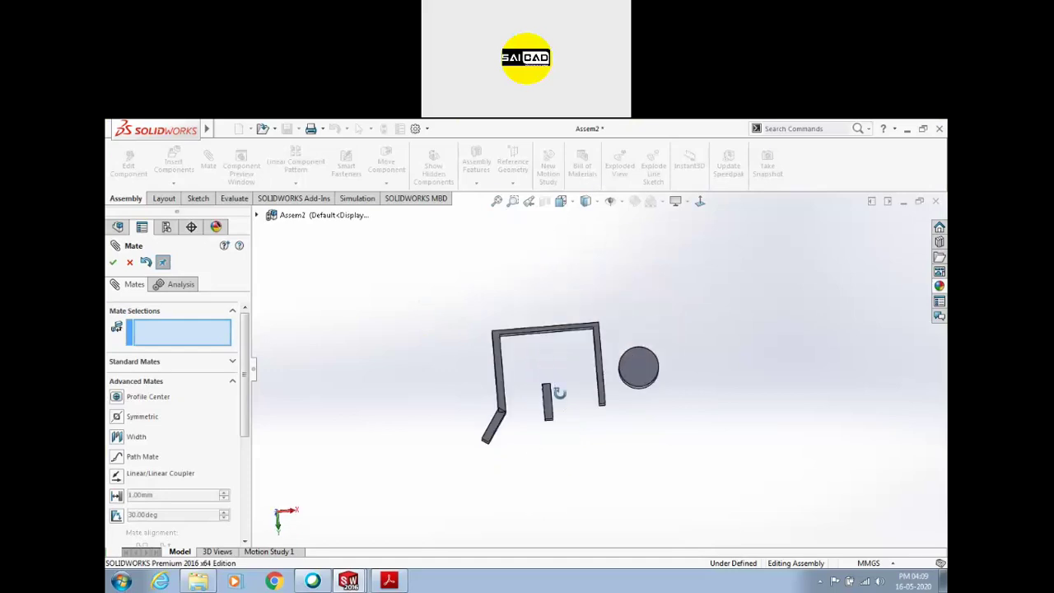
left_click(557, 407)
scroll(552, 411, "down", 2)
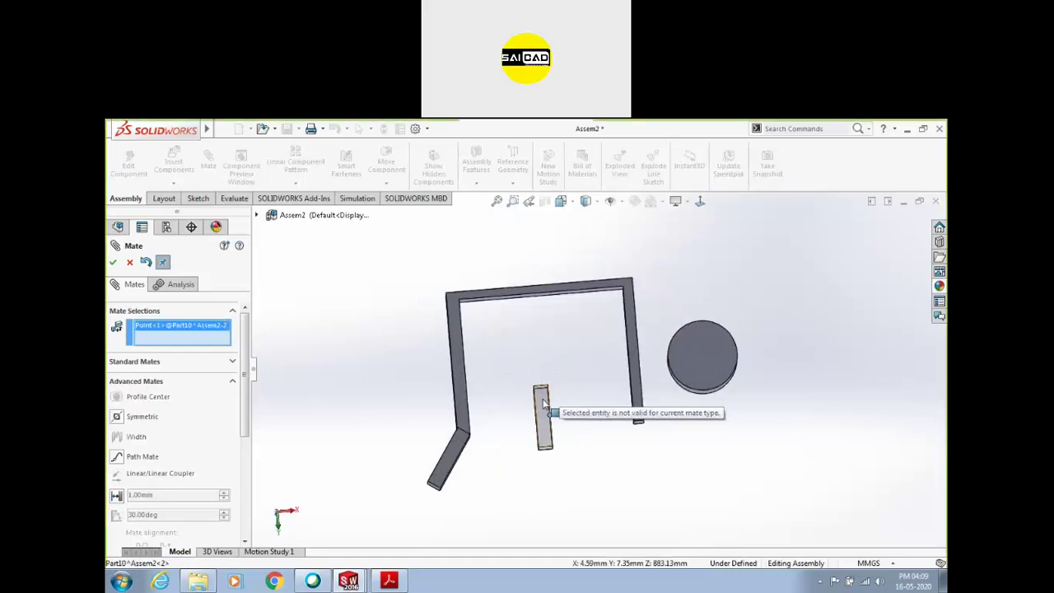
key("Escape")
Create Coincident11 between the small plate and the U-channel frame, then test its movement
left_click(550, 412)
left_click(633, 303, "ctrl")
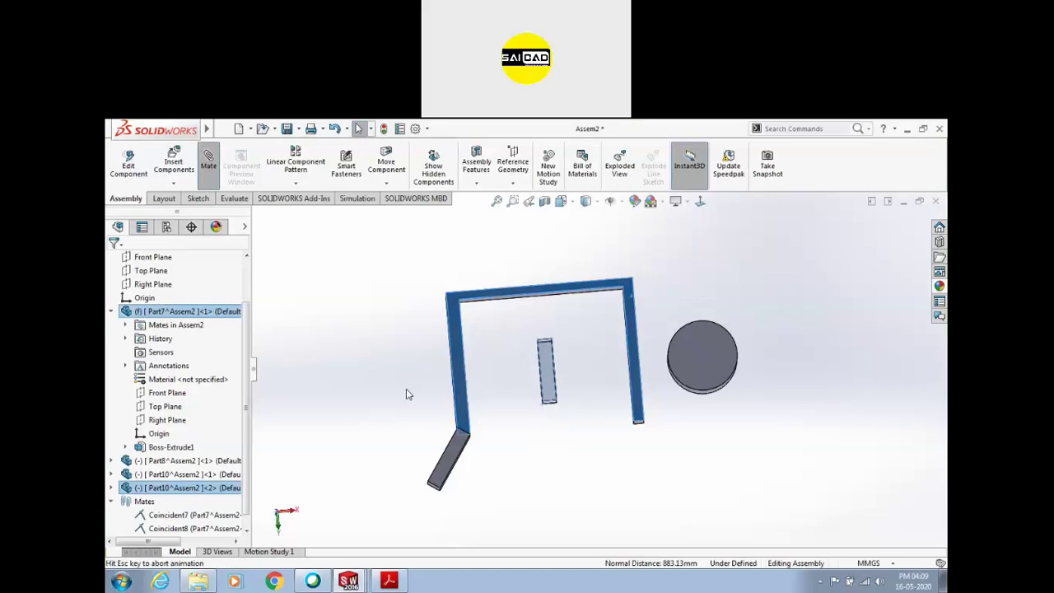
key("Return")
left_click_drag(536, 362, 558, 377)
middle_click_drag(558, 377, 547, 292)
left_click_drag(547, 292, 553, 320)
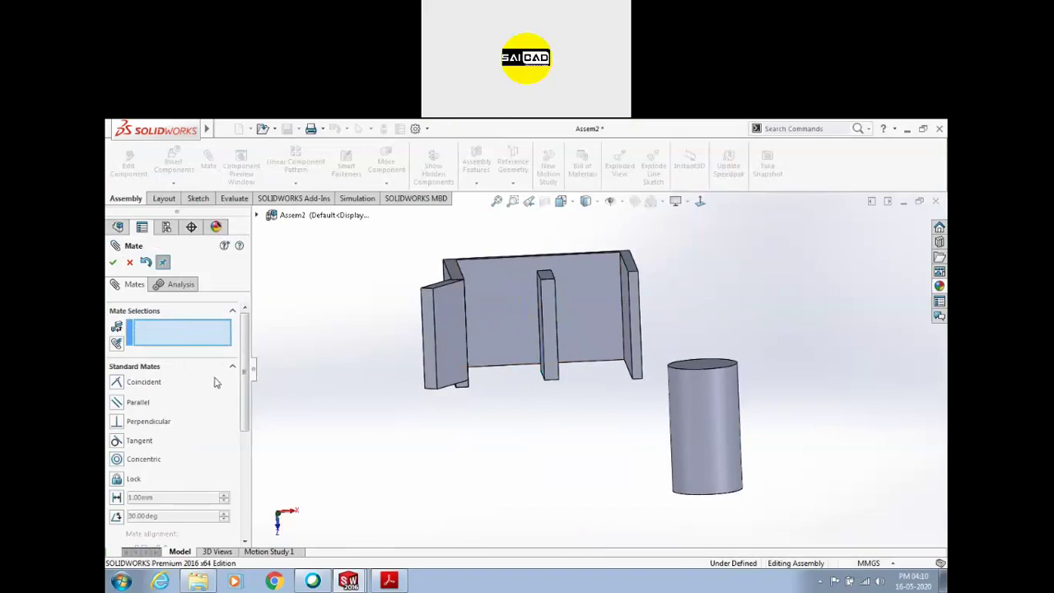
left_click(234, 369)
left_click(170, 392)
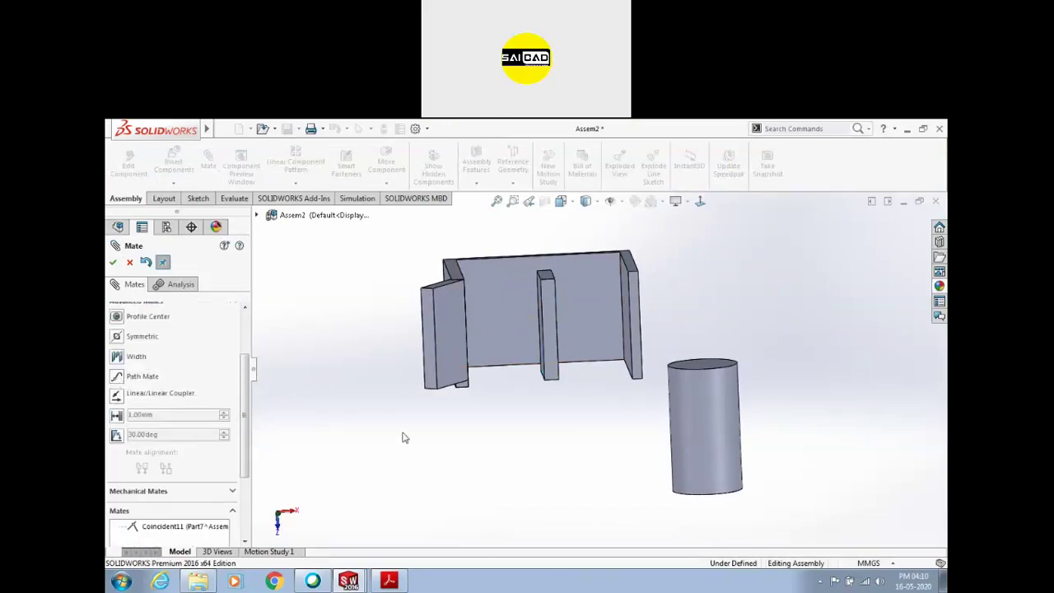
key("z")
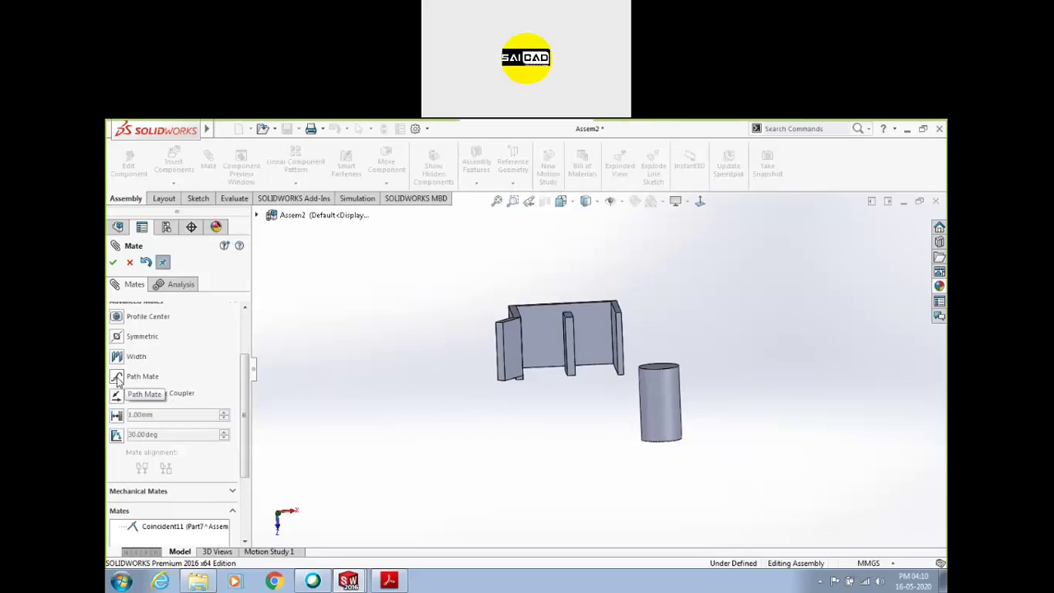
key("Escape")
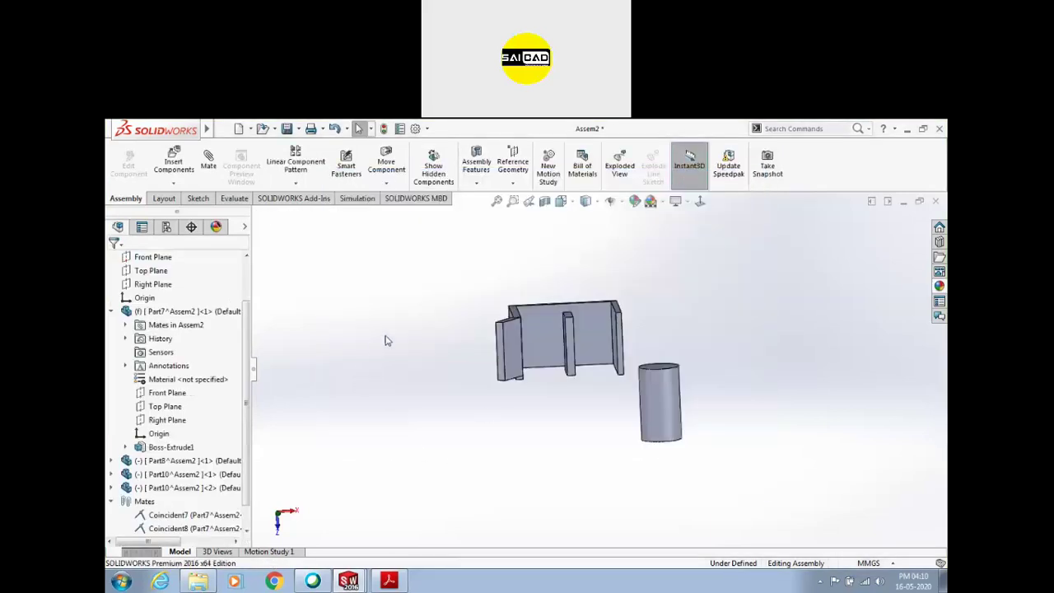
Edit Part7 in context and start a new sketch on the channel's back face
middle_click_drag(384, 340, 330, 373)
middle_click_drag(527, 376, 580, 346)
left_click(580, 346)
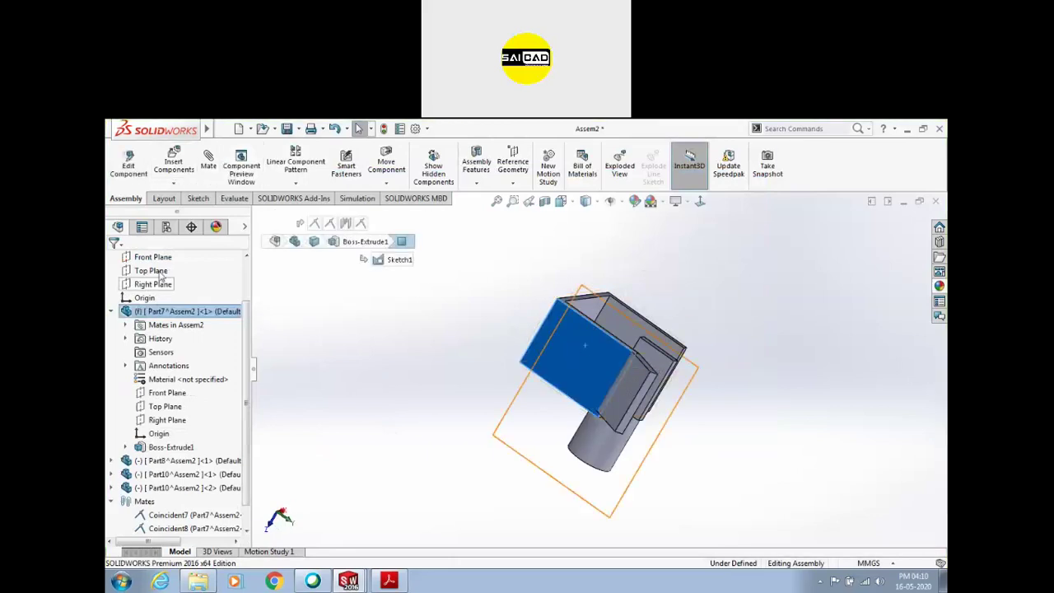
right_click(162, 311)
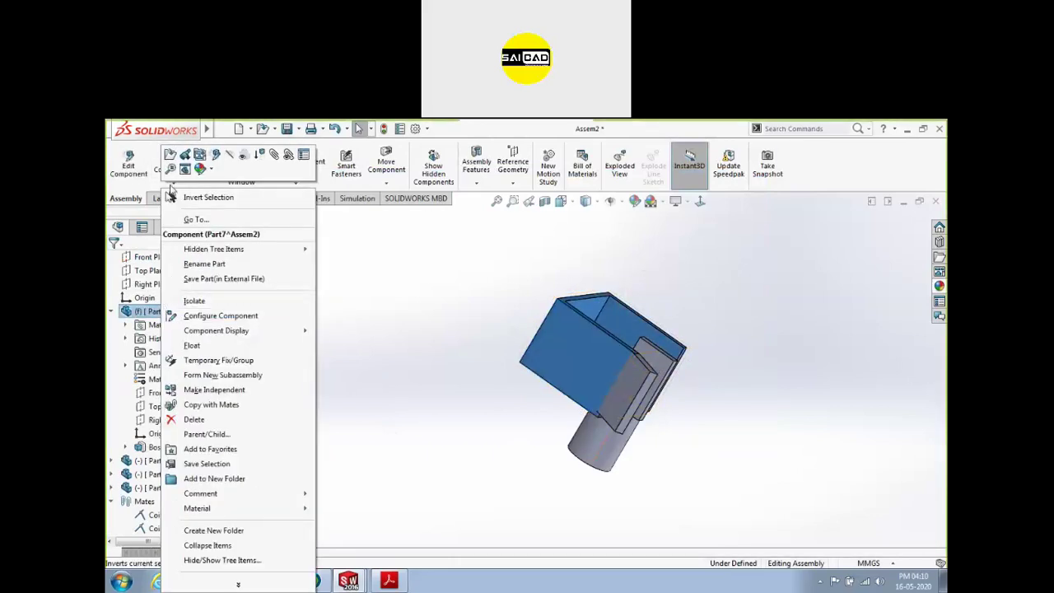
left_click(129, 165)
left_click(576, 354)
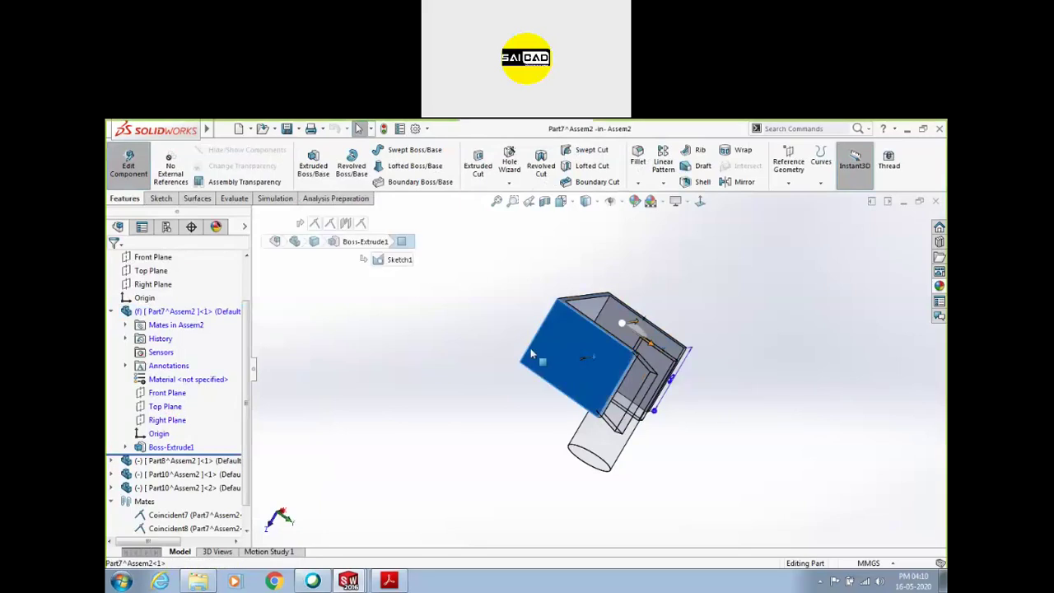
left_click(161, 199)
left_click(308, 156)
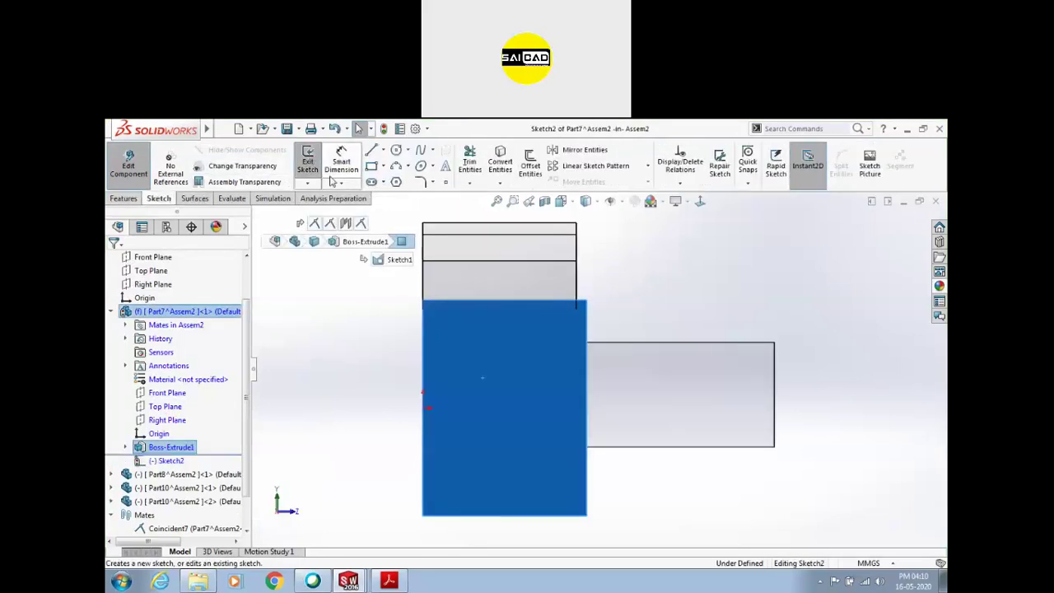
scroll(646, 365, "down", 2)
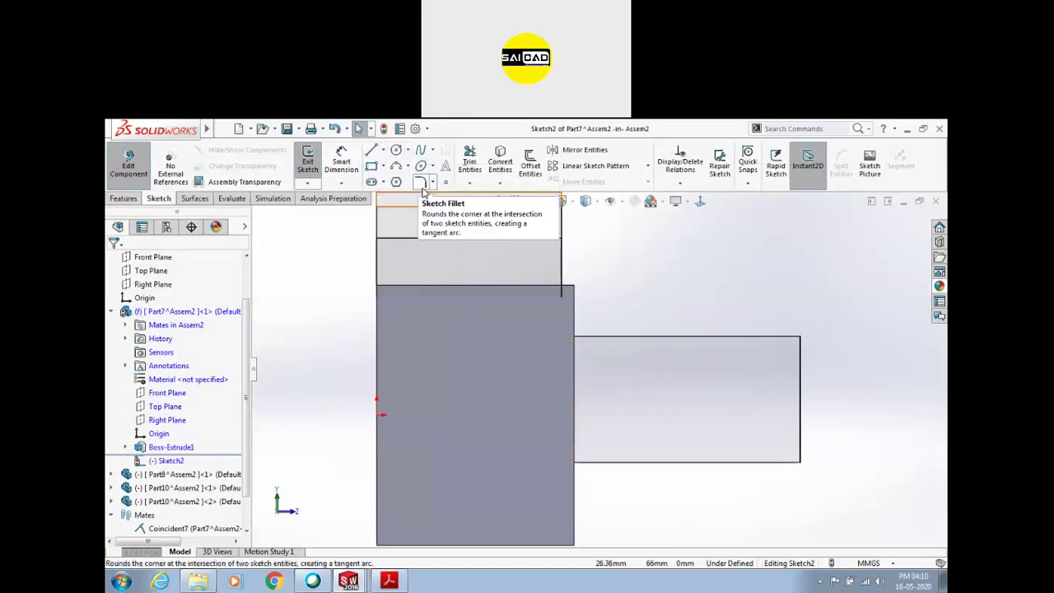
Draw a five-point spline along the curved slot path
left_click(420, 150)
scroll(423, 424, "down", 2)
left_click(449, 423)
left_click(444, 415)
left_click(491, 392)
left_click(540, 324)
left_click(580, 303)
right_click(603, 282)
left_click(631, 286)
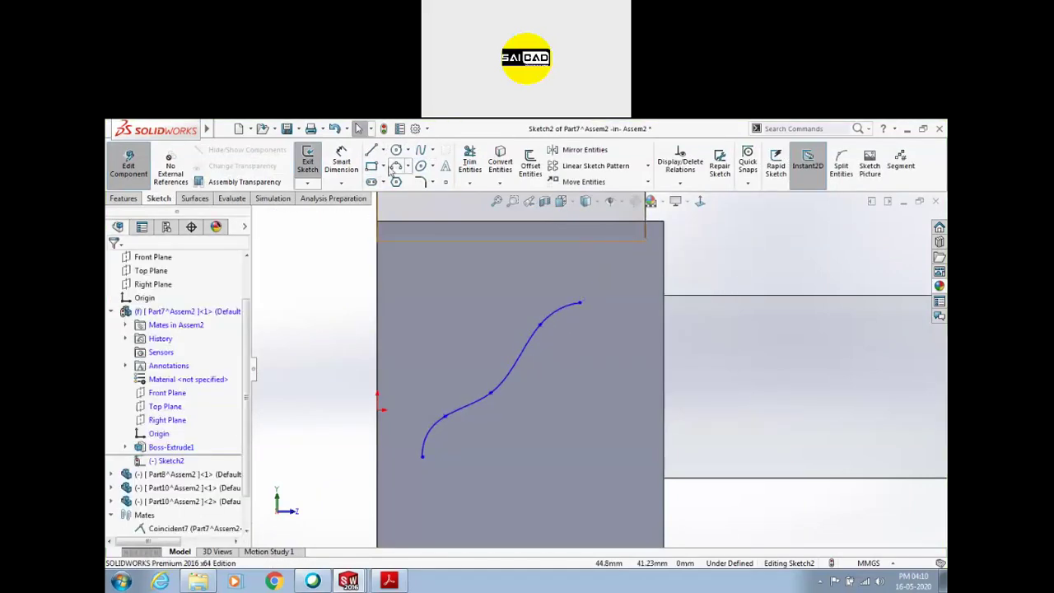
Offset the spline 5 mm bi-directionally with arc-capped ends into a closed slot outline
left_click(529, 164)
left_click(550, 320)
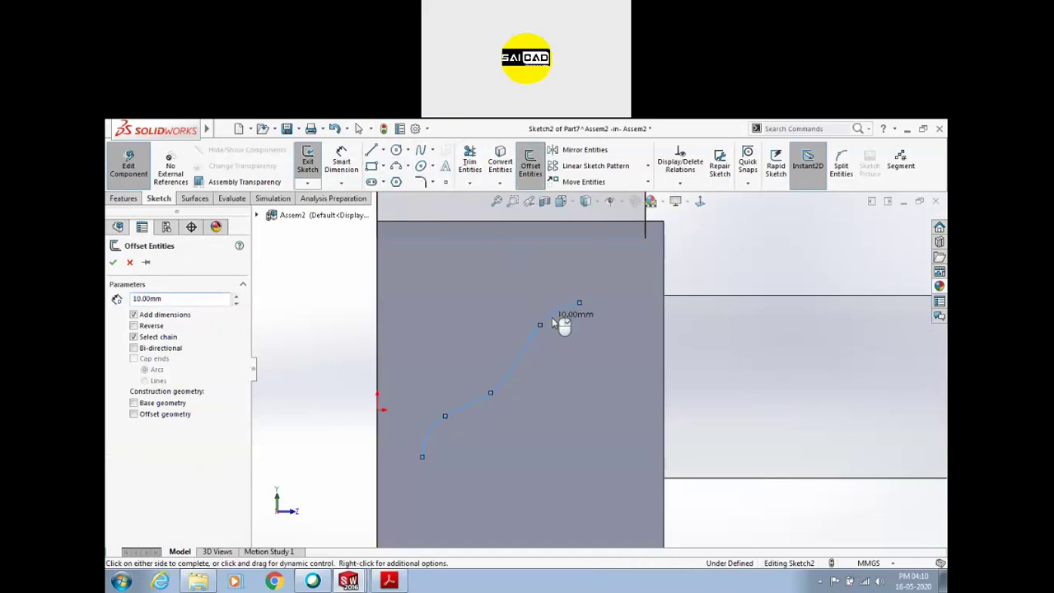
left_click(141, 351)
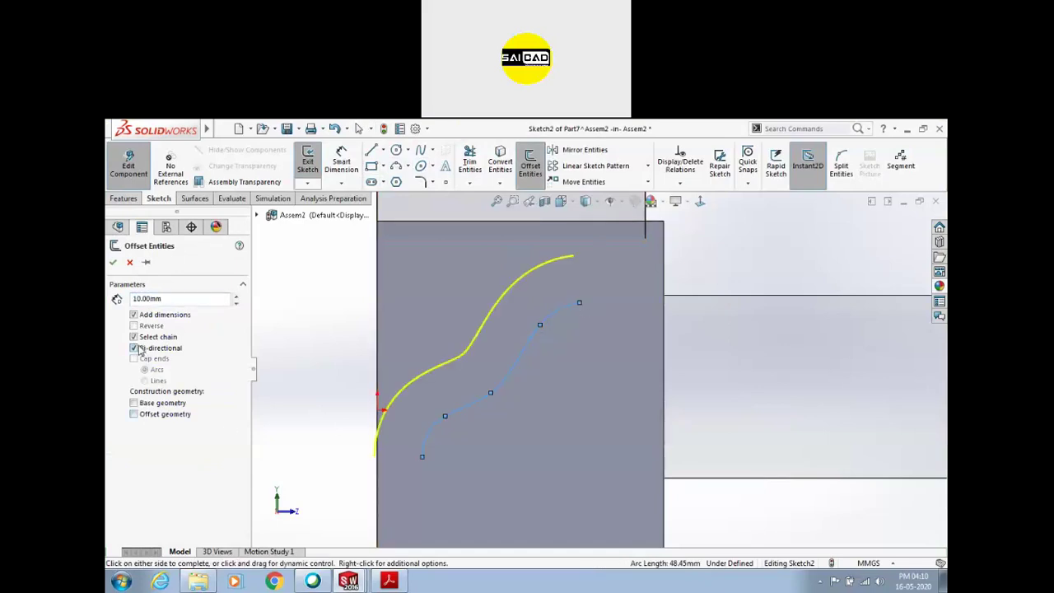
scroll(453, 359, "up", 2)
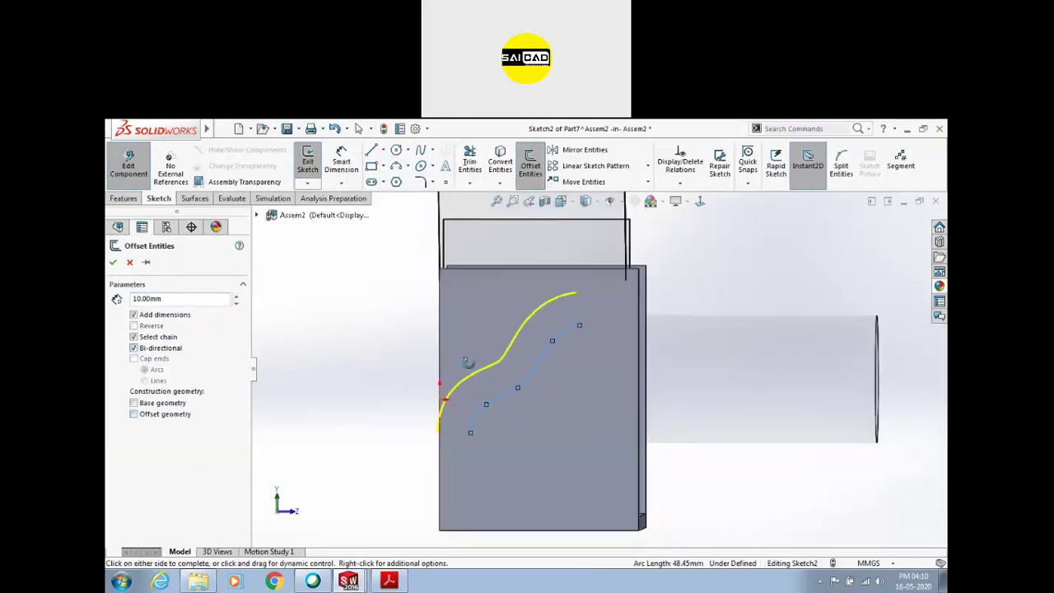
middle_click_drag(461, 357, 416, 409)
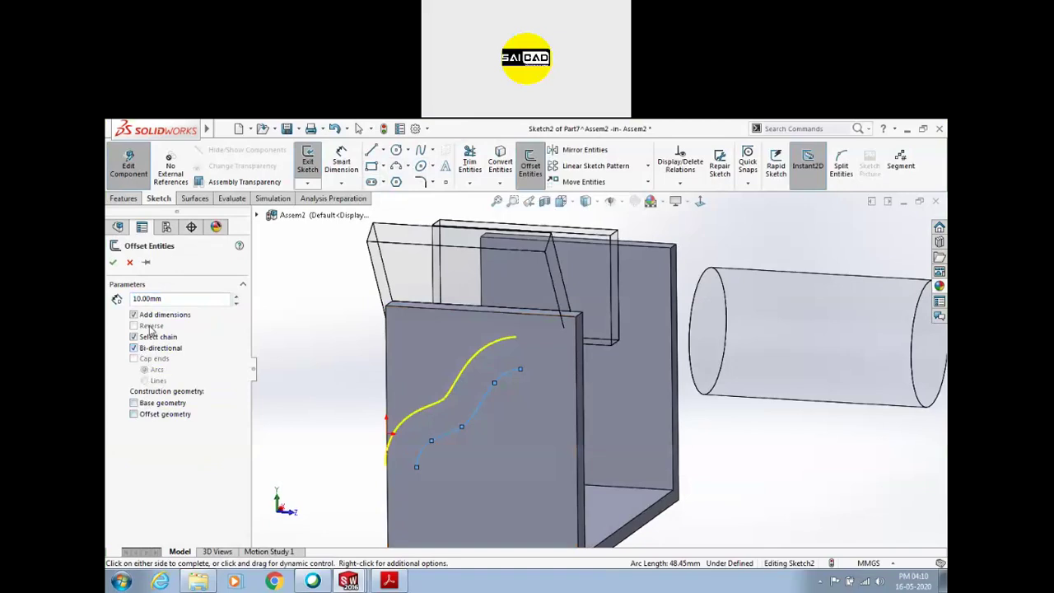
type("5")
key("Return")
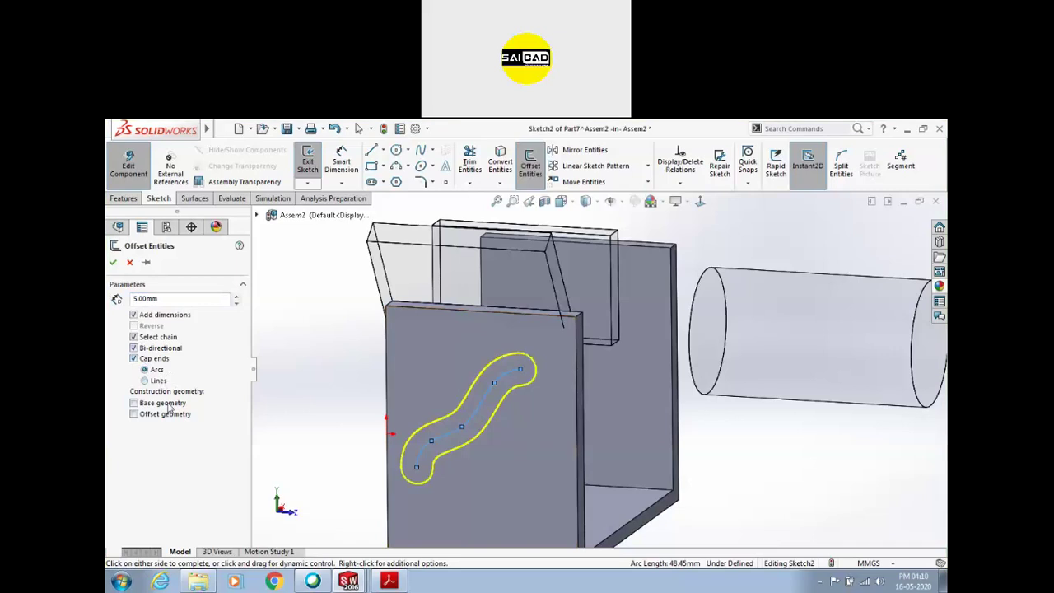
left_click(115, 264)
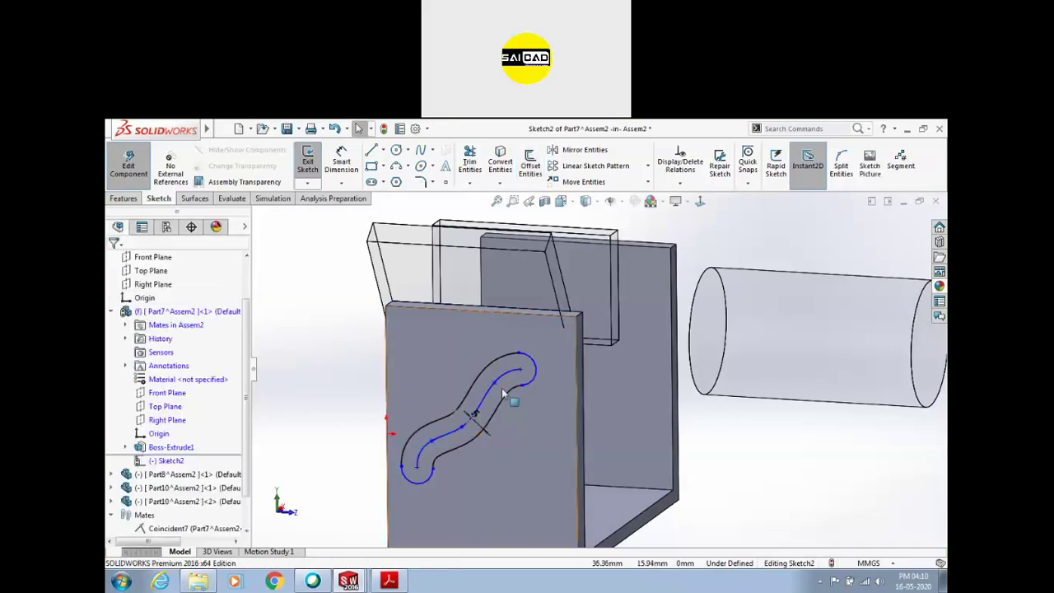
left_click(528, 352)
key("Escape")
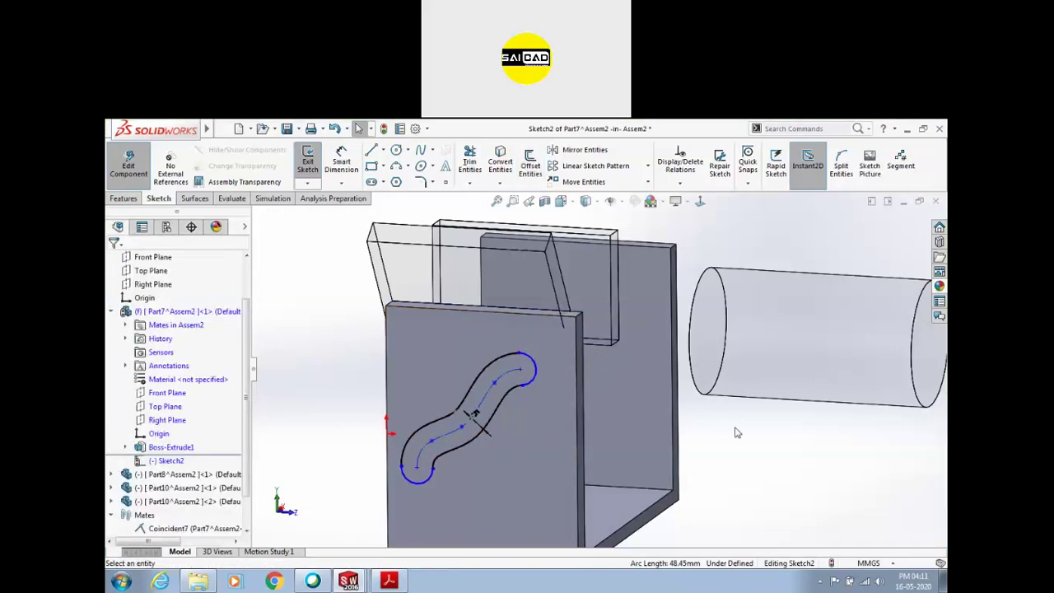
left_click(129, 165)
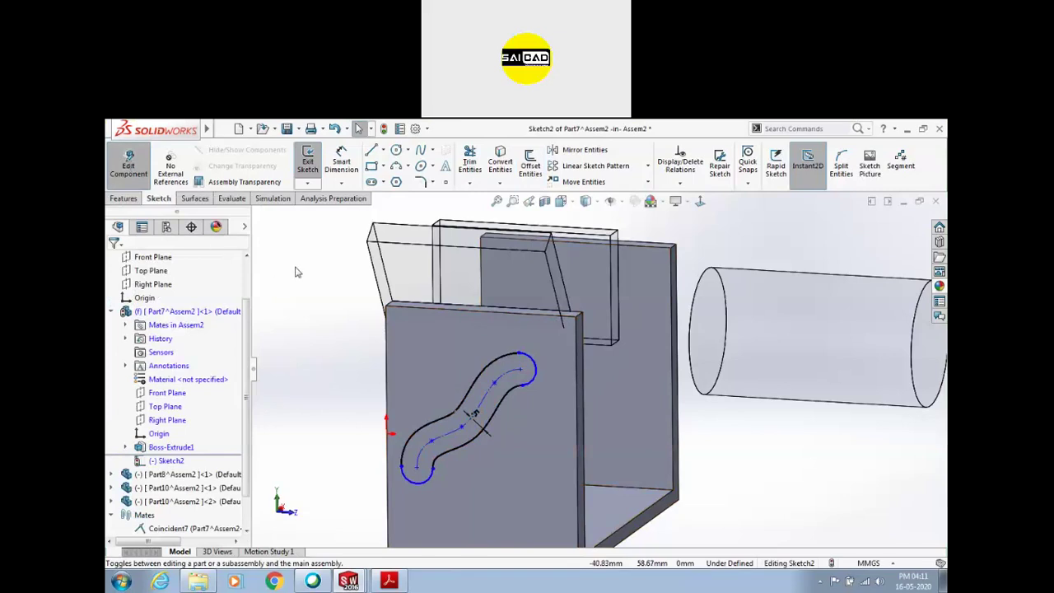
Extrude-cut the slot sketch Up To Next through Part7's wall and orbit to check it
left_click(194, 203)
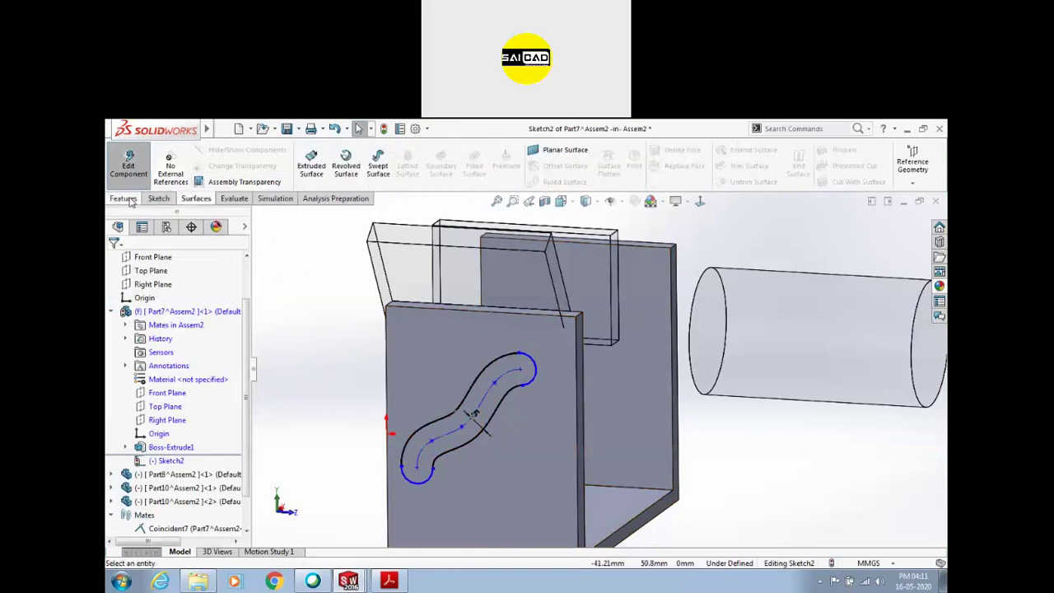
left_click(128, 202)
left_click(479, 160)
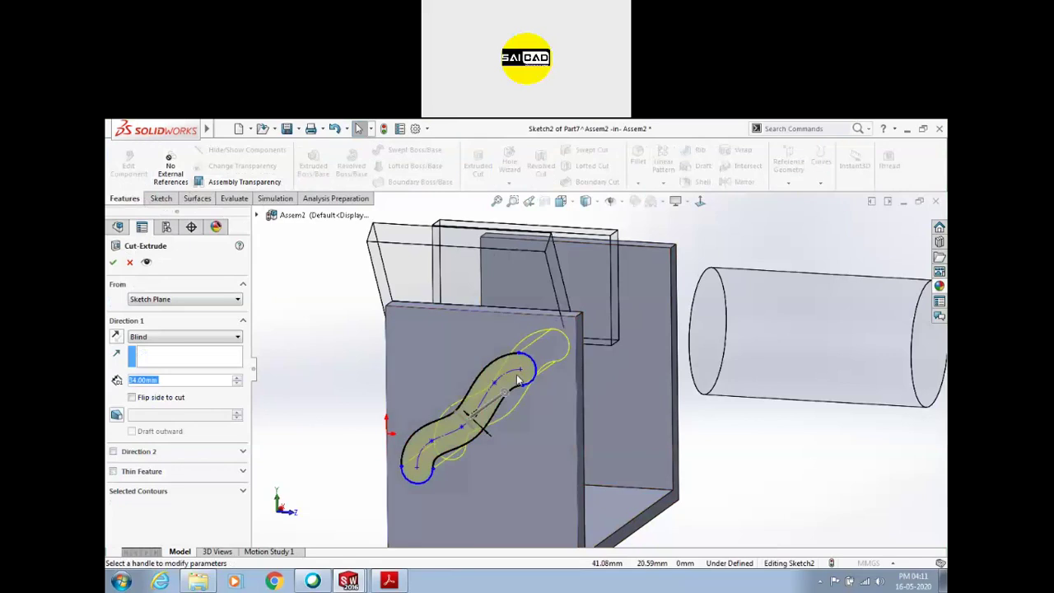
left_click(147, 339)
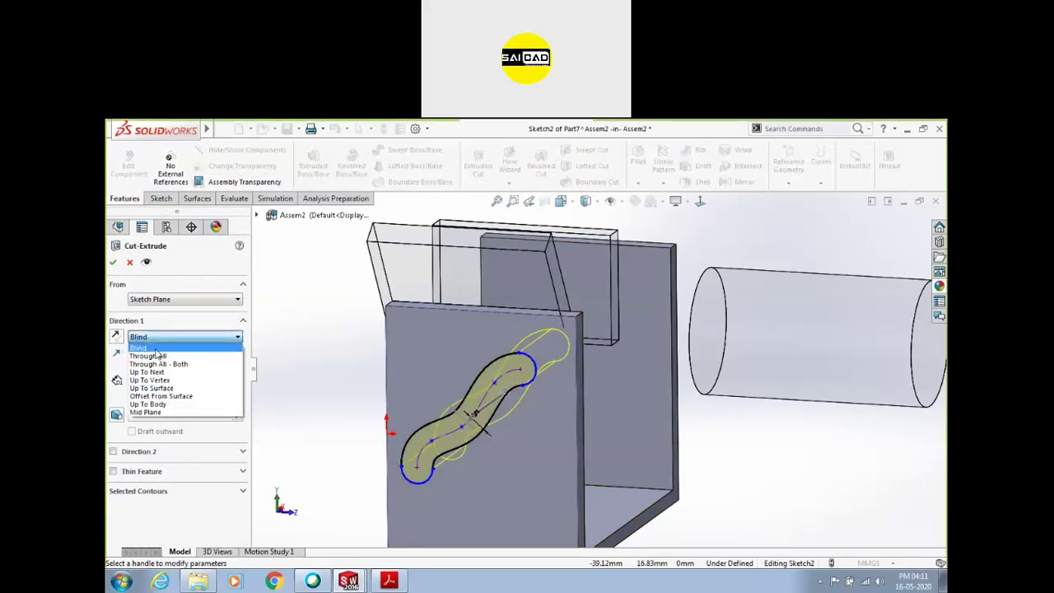
left_click(162, 373)
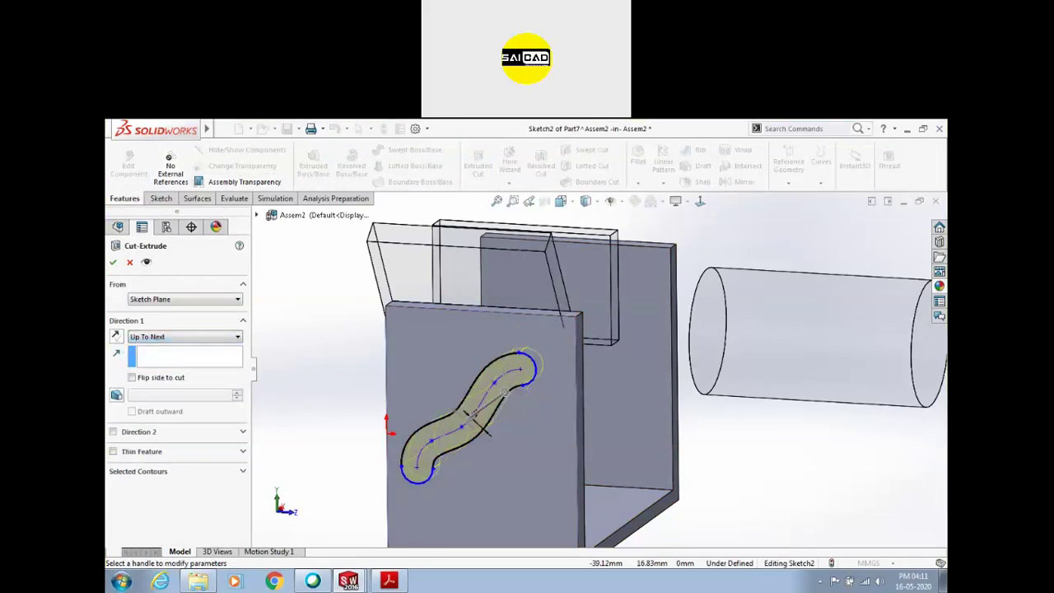
middle_click_drag(313, 399, 336, 384)
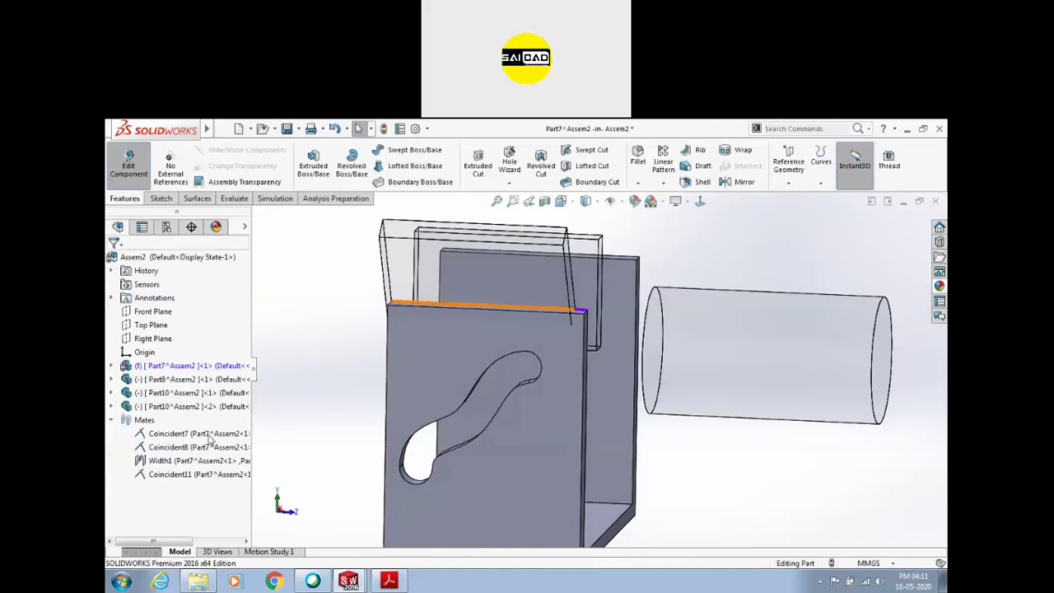
scroll(360, 365, "up", 3)
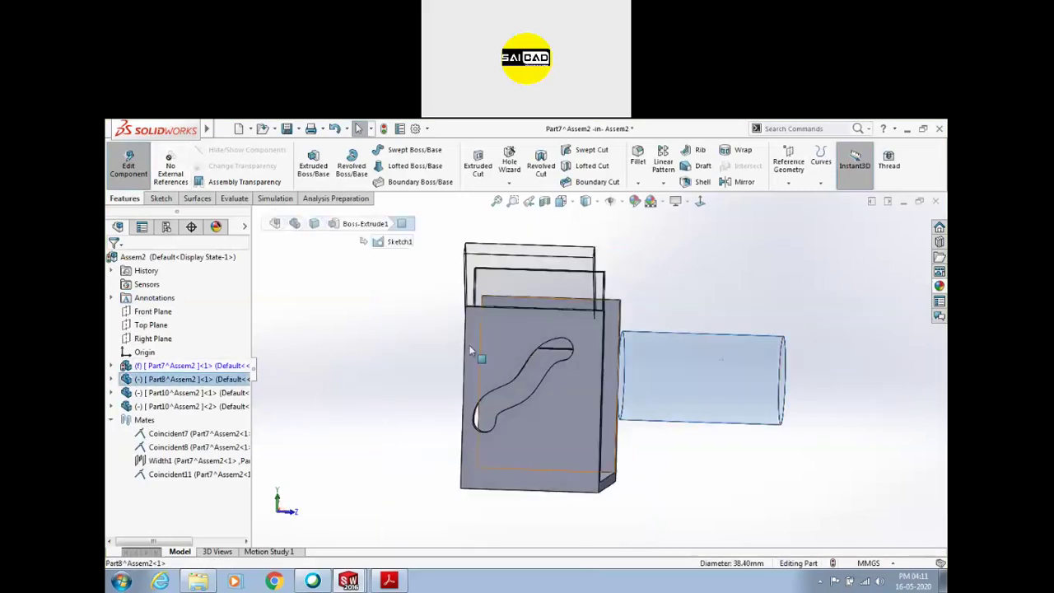
Exit component editing and insert a new part sketched on the bracket plate's front face
left_click(128, 165)
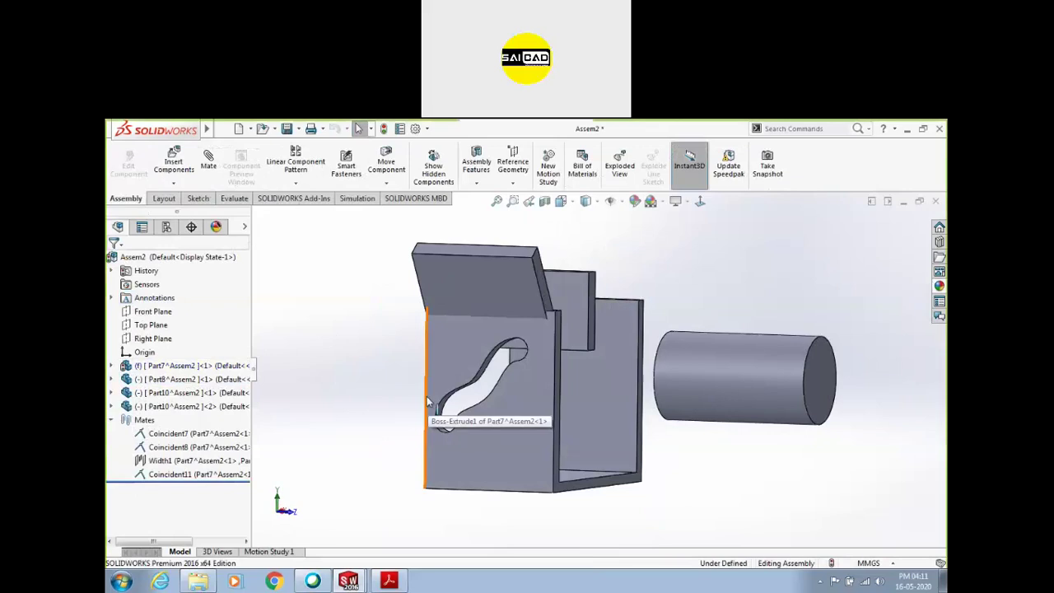
scroll(527, 354, "down", 3)
left_click(482, 288)
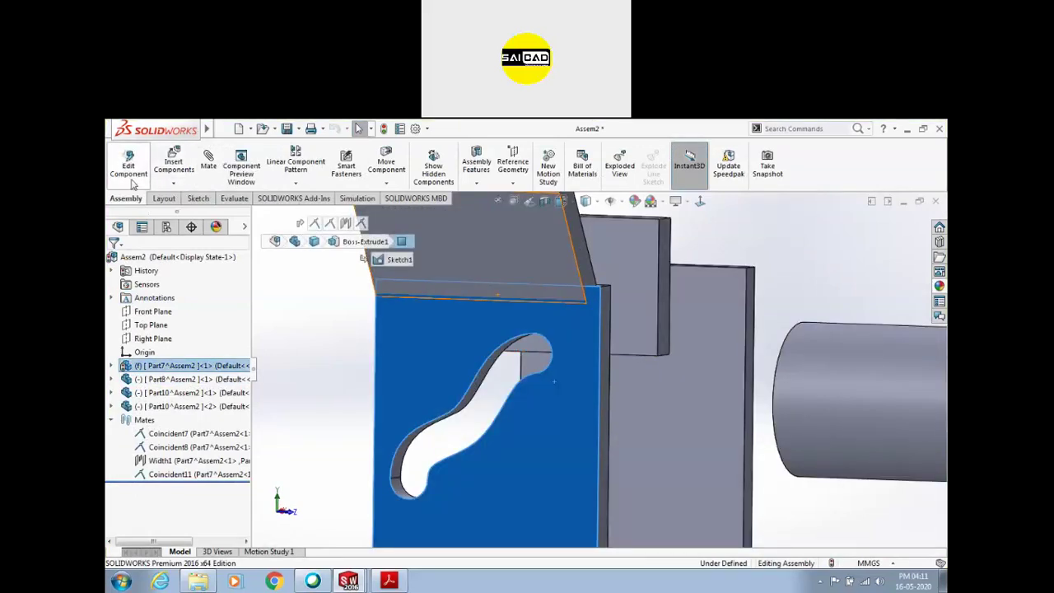
left_click(173, 184)
left_click(186, 212)
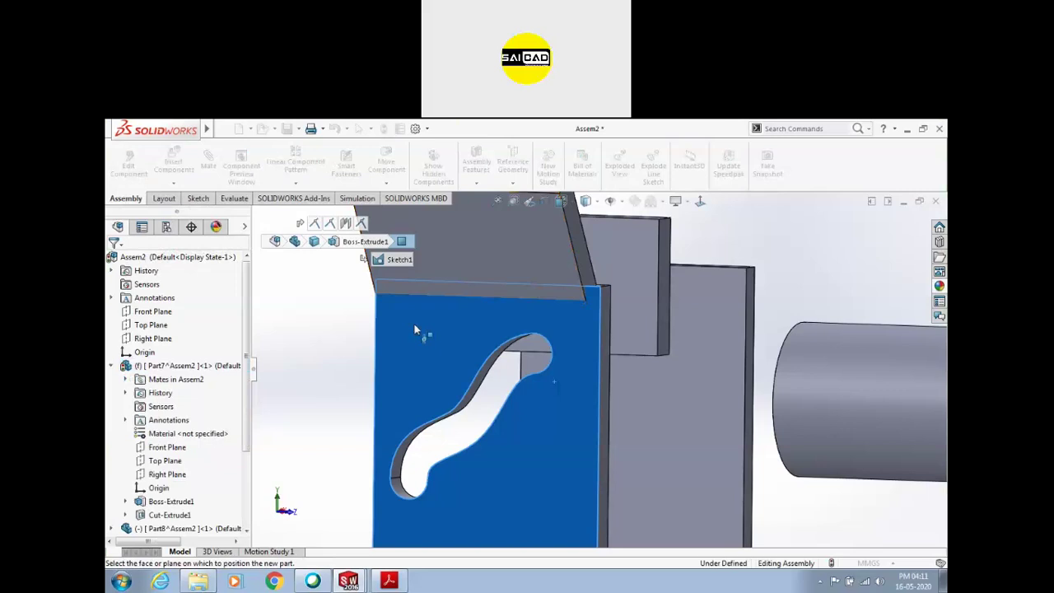
left_click(386, 323)
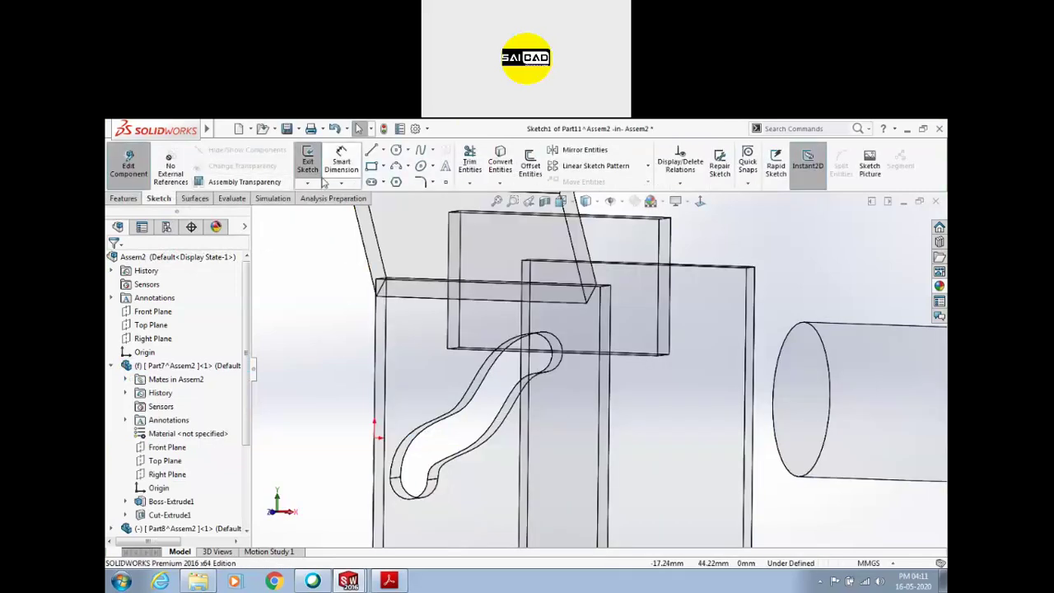
scroll(478, 275, "down", 4)
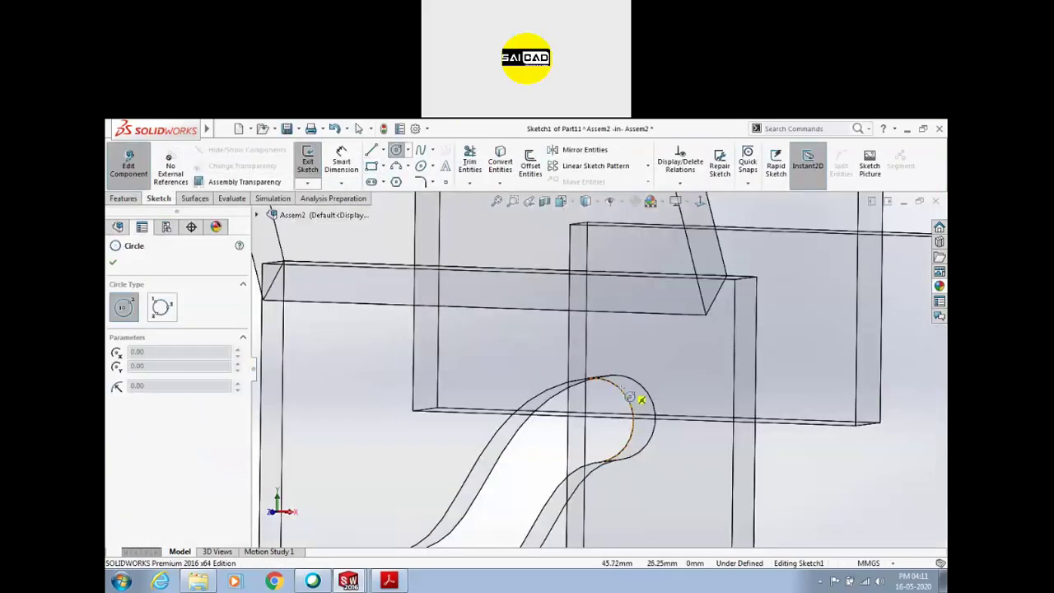
key("ctrl+8")
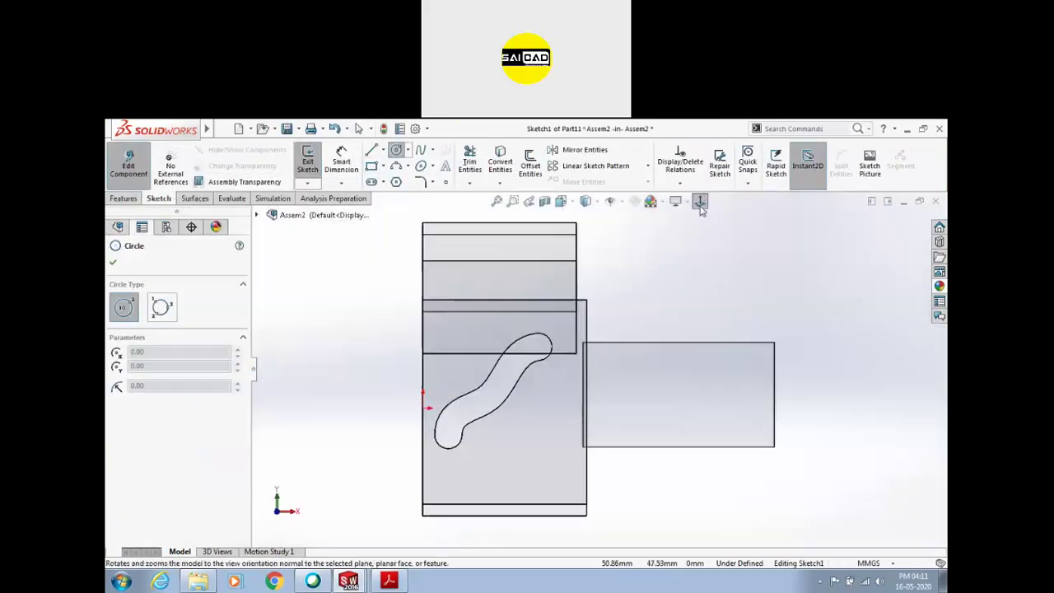
scroll(466, 448, "down", 3)
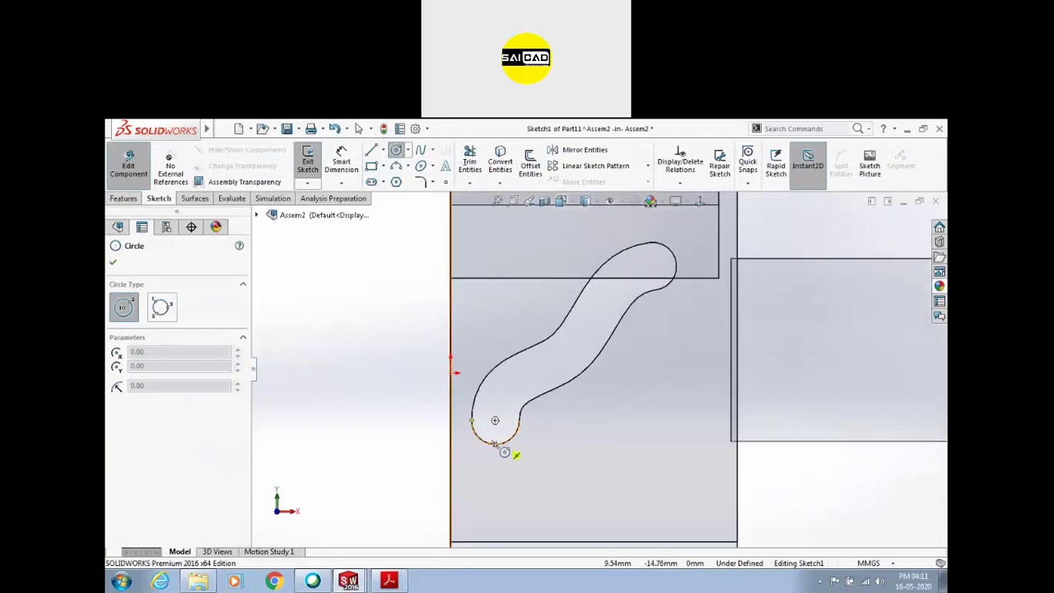
Sketch a circle at the slot's end and make it equal to the slot's end arc
left_click(495, 420)
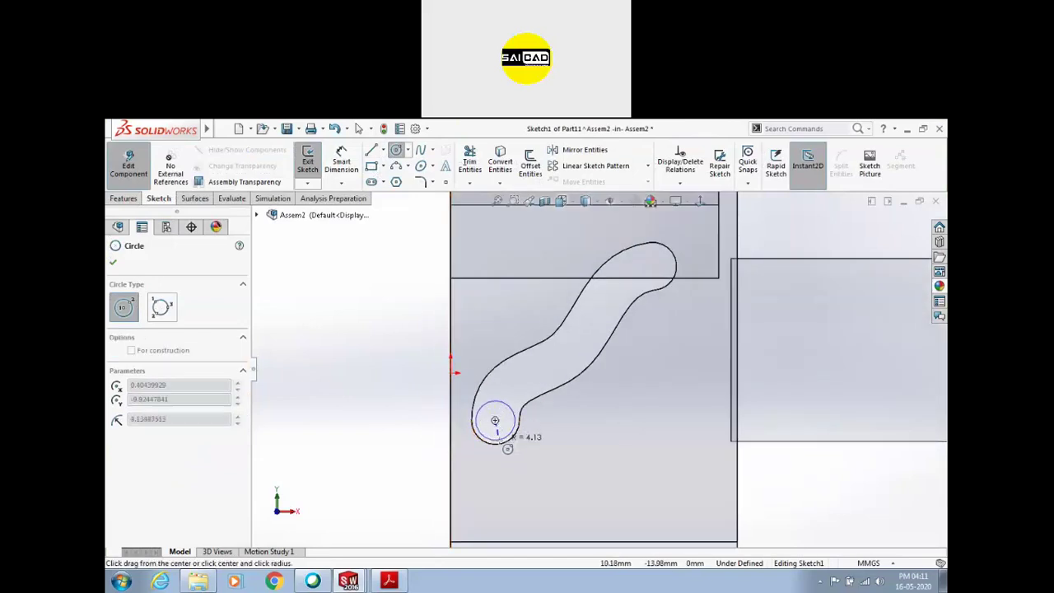
left_click(511, 438)
left_click(358, 129)
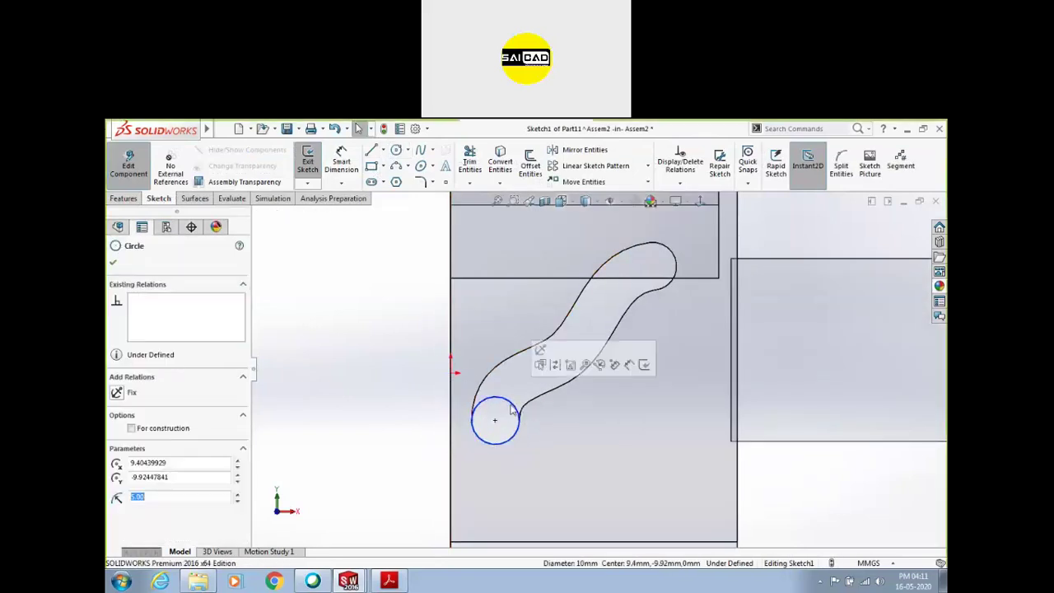
key("Escape")
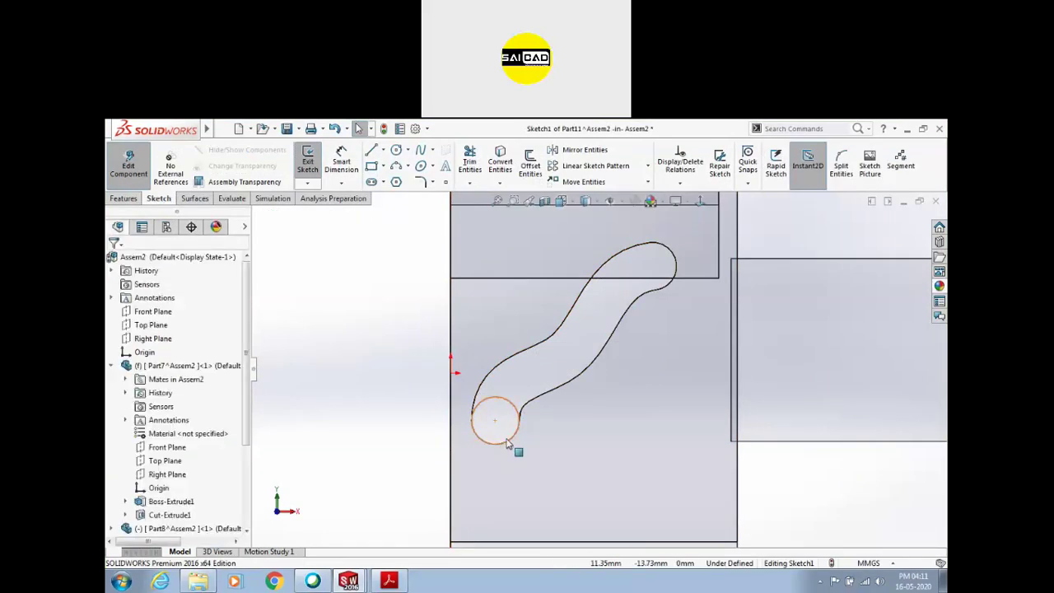
left_click_drag(519, 413, 536, 380)
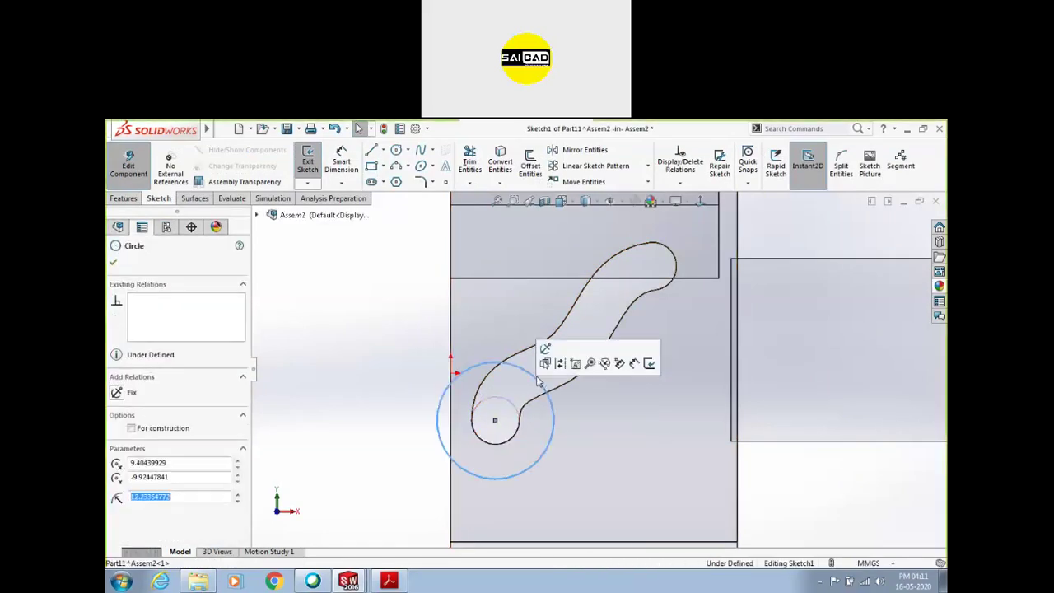
left_click(516, 430, "ctrl")
left_click(585, 390)
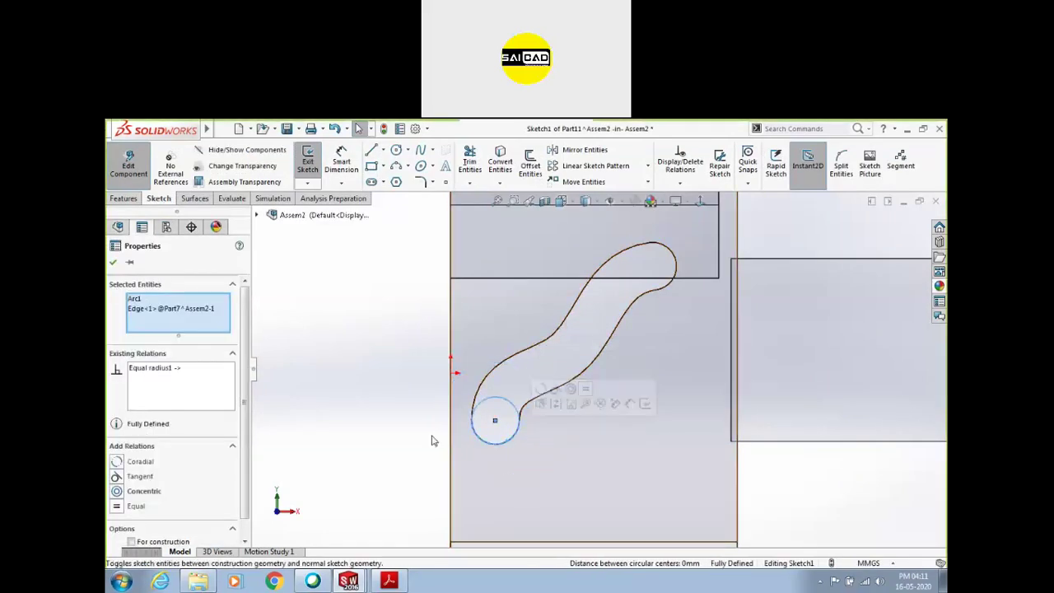
left_click(129, 167)
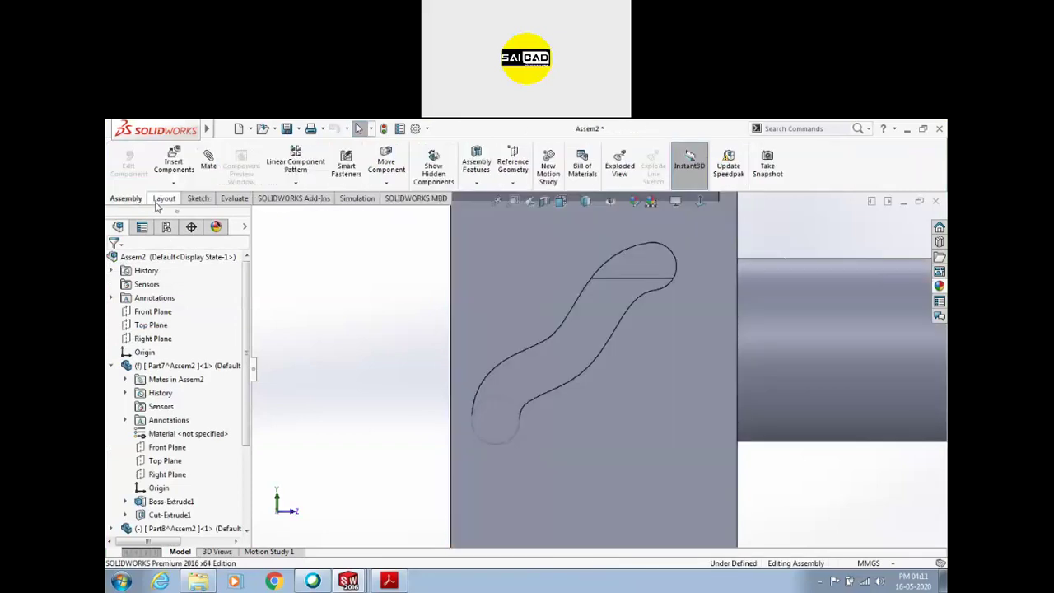
Extrude the circle 34 mm into a pin and delete its InPlace3 mate
double_click(502, 400)
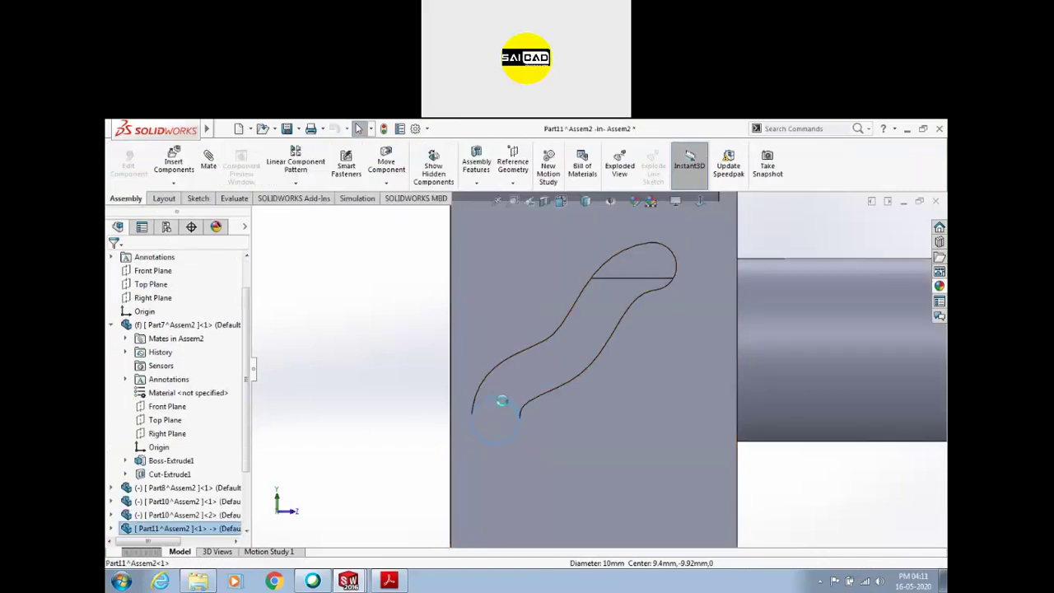
left_click(125, 198)
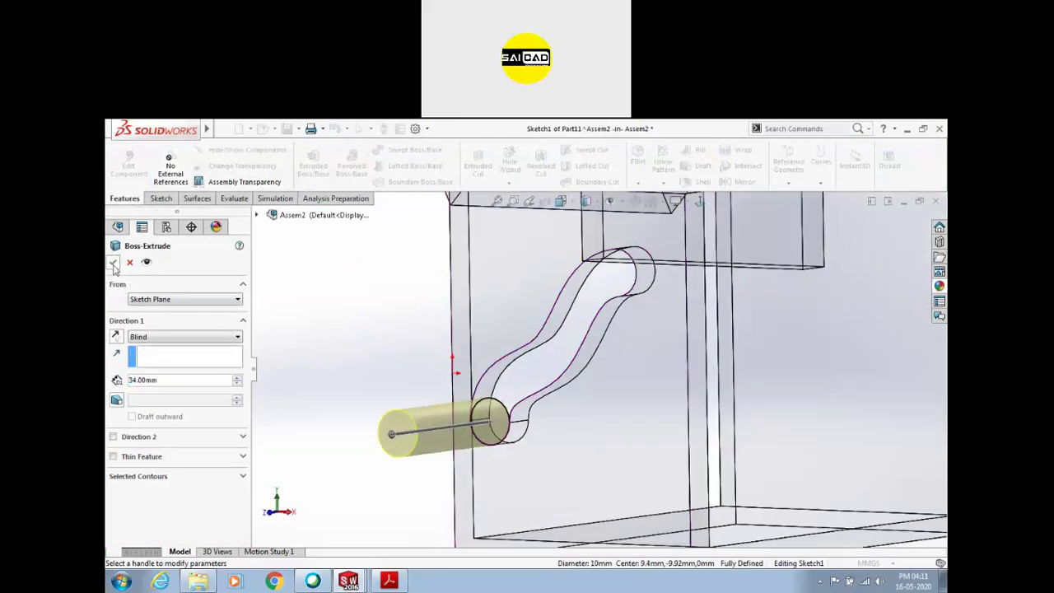
left_click(113, 262)
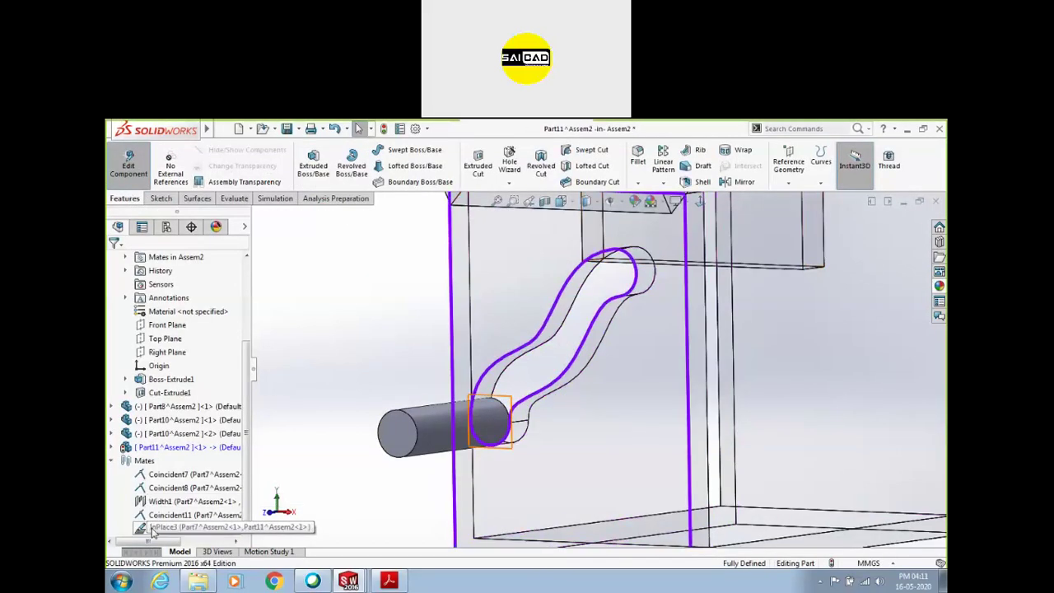
left_click(152, 530)
key("Delete")
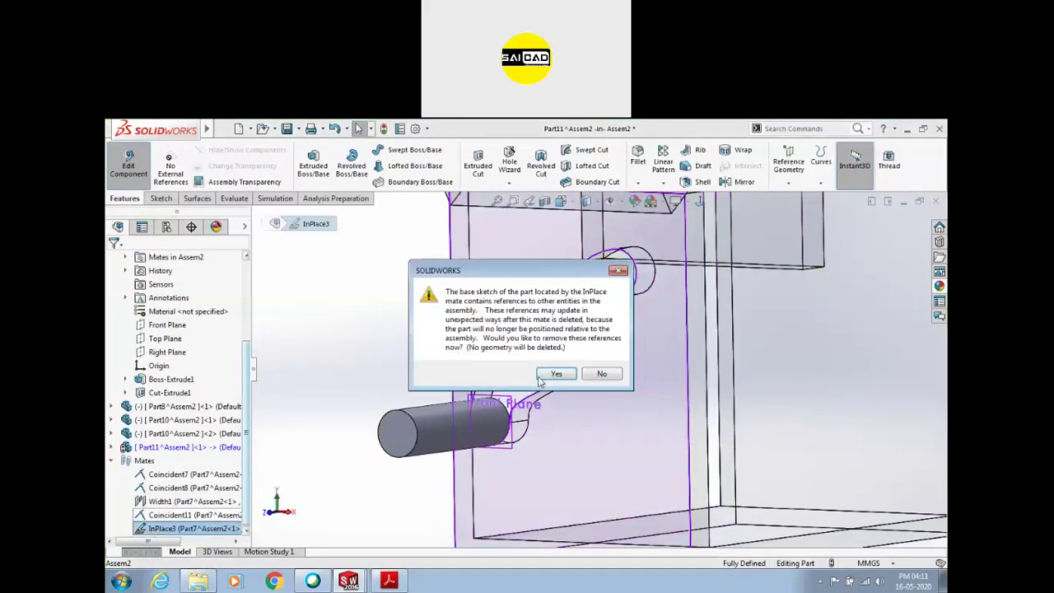
Confirm removing the InPlace references and pull the pin out in front of the plate
left_click(547, 376)
left_click(142, 180)
scroll(390, 399, "up", 2)
middle_click_drag(390, 398, 465, 417)
left_click_drag(465, 416, 383, 395)
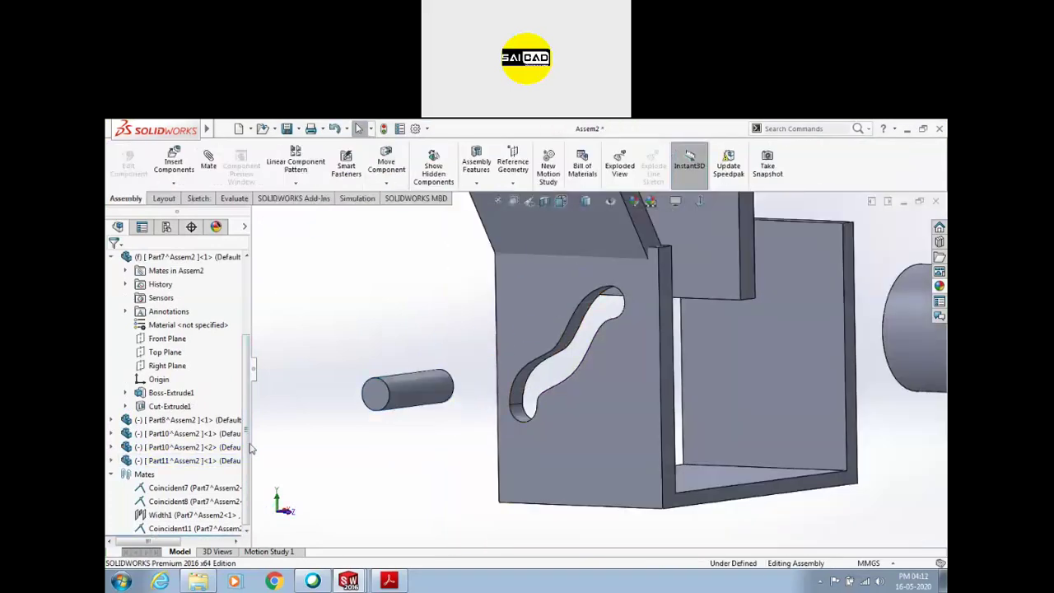
Inspect Part8's Cut-Extrude1 slot sketch and select the pin's cylindrical face
left_click(190, 420)
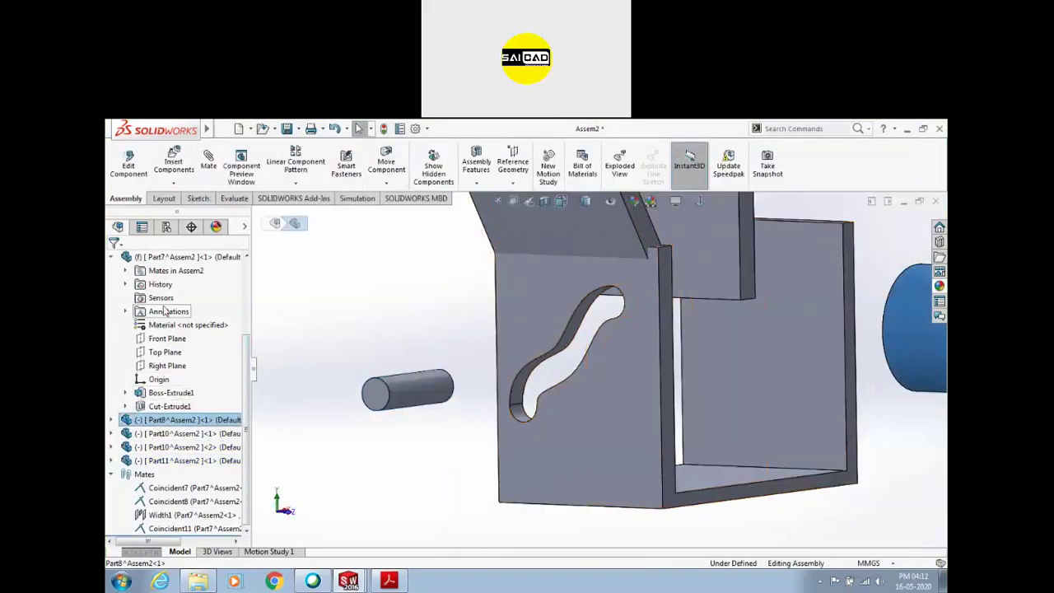
left_click(611, 371)
left_click(112, 420)
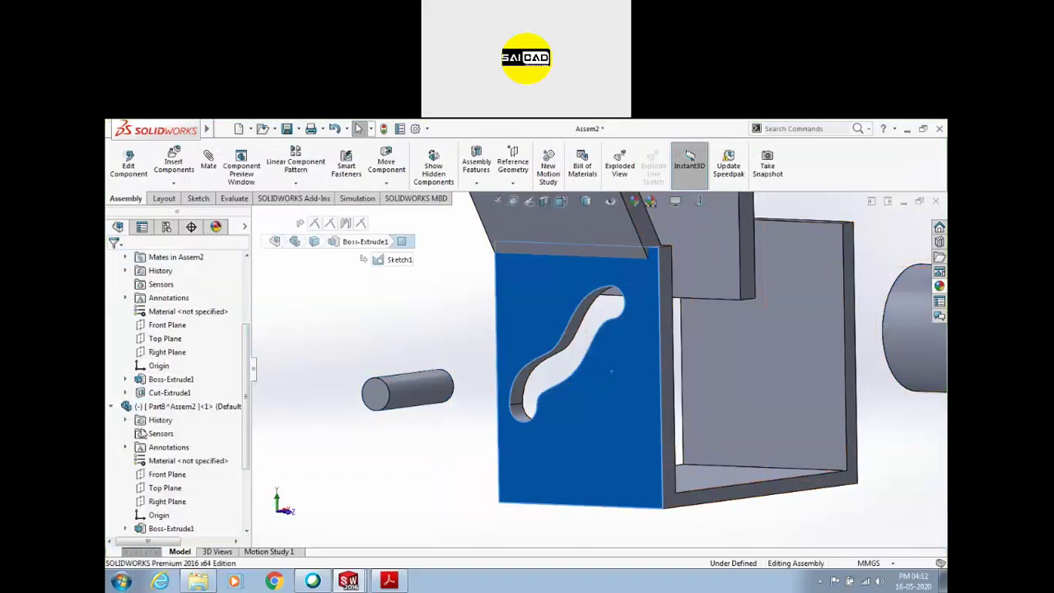
scroll(145, 337, "up", 1)
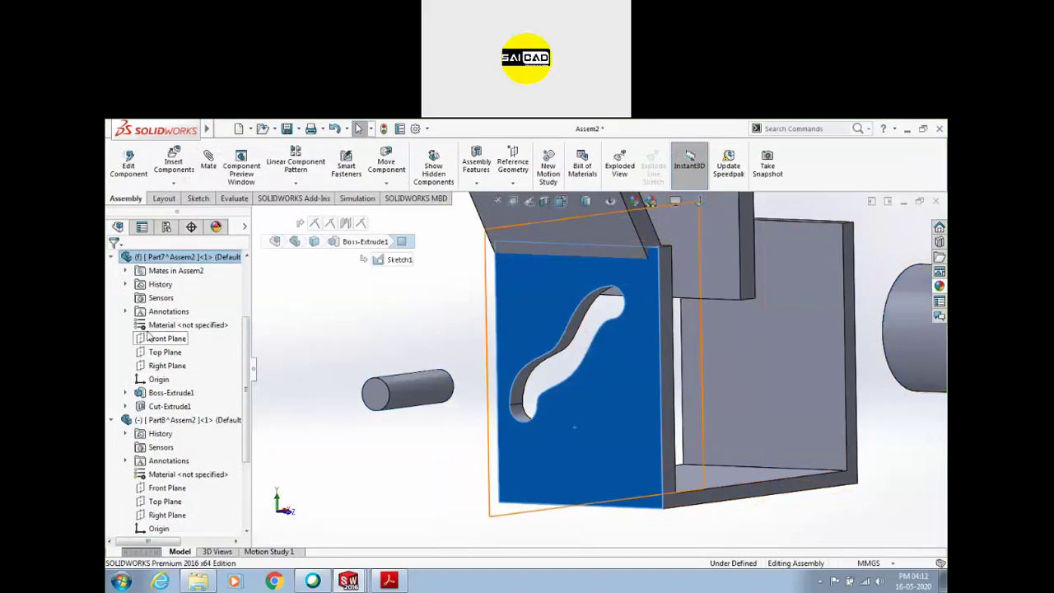
left_click(125, 406)
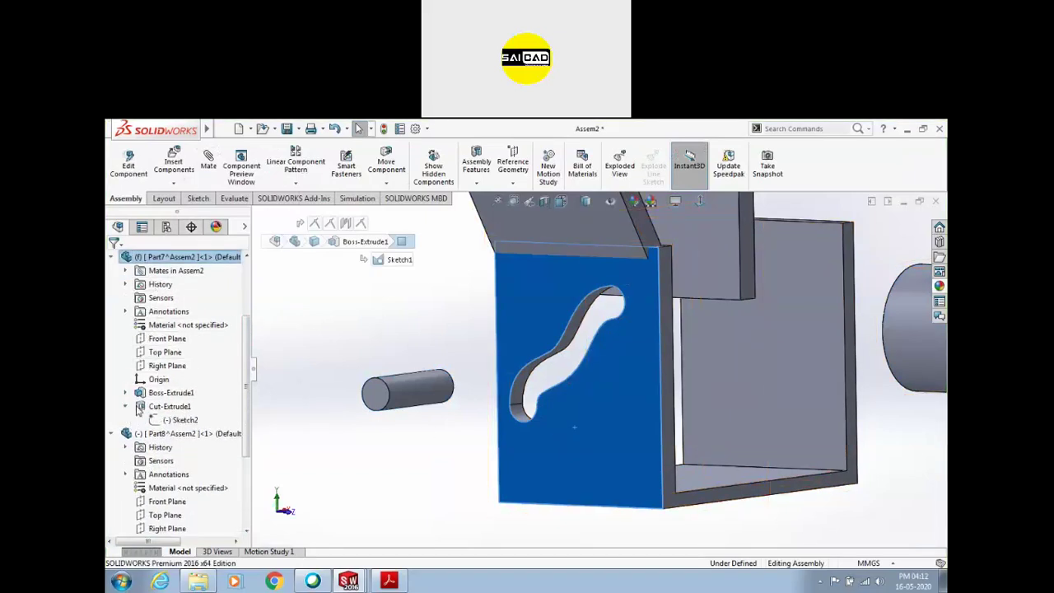
left_click(177, 420)
scroll(379, 346, "down", 3)
left_click(494, 415)
left_click(462, 414)
left_click(462, 408)
left_click(541, 345)
scroll(169, 466, "down", 2)
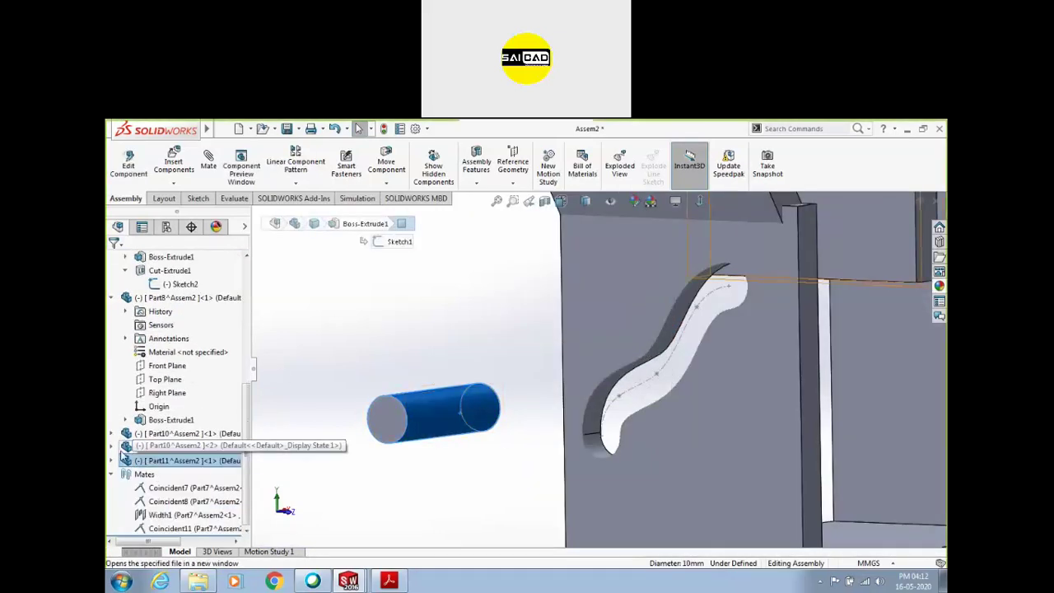
Open the pin part Part11 in its own window from its end face
left_click(112, 461)
left_click(160, 515)
middle_click_drag(390, 443, 412, 403)
middle_click_drag(402, 420, 406, 418)
left_click(391, 417)
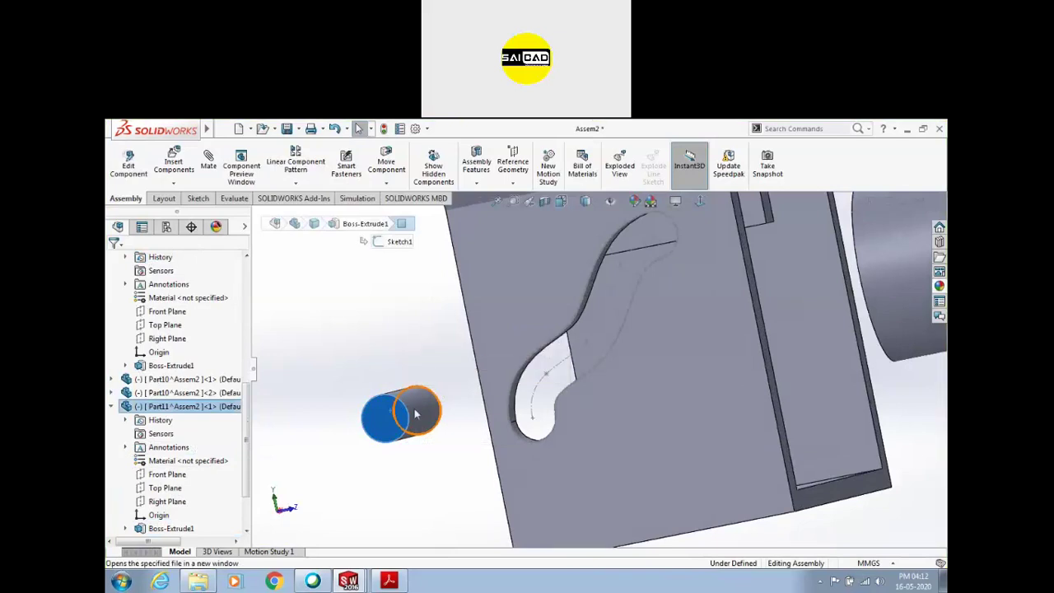
left_click(157, 379)
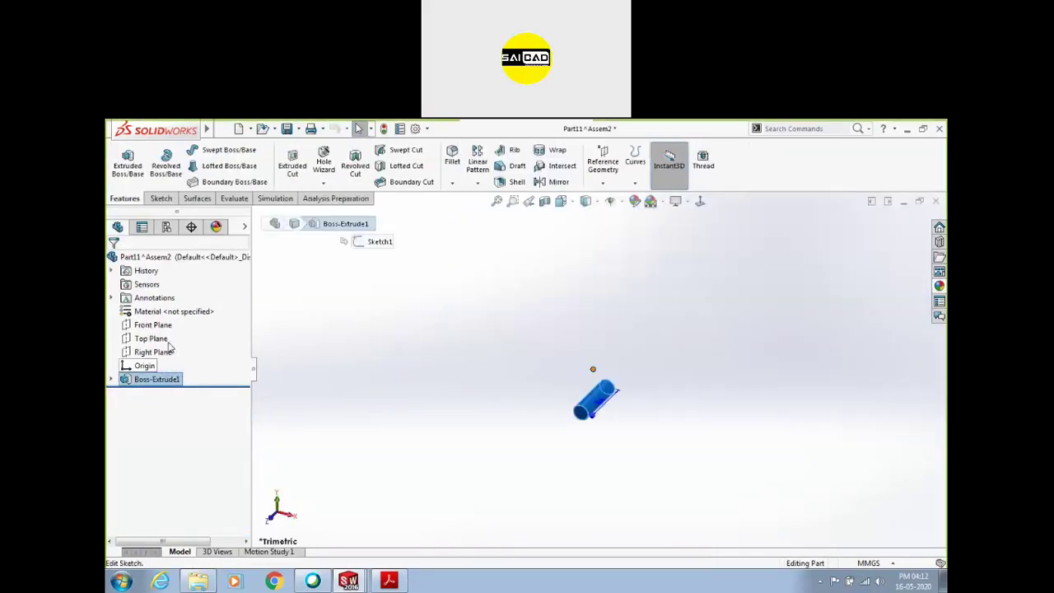
Snap the pin's Sketch1 circle centre onto the part origin and save Part11
left_click(171, 344)
scroll(501, 395, "down", 3)
left_click_drag(692, 388, 666, 349)
left_click(452, 345)
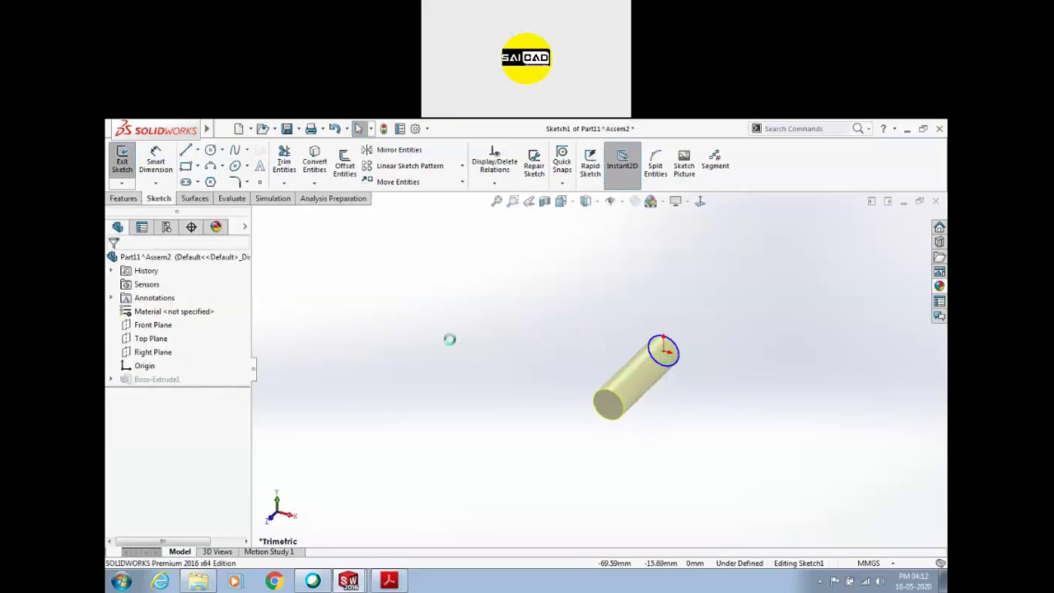
key("ctrl+s")
left_click(637, 226)
left_click(122, 158)
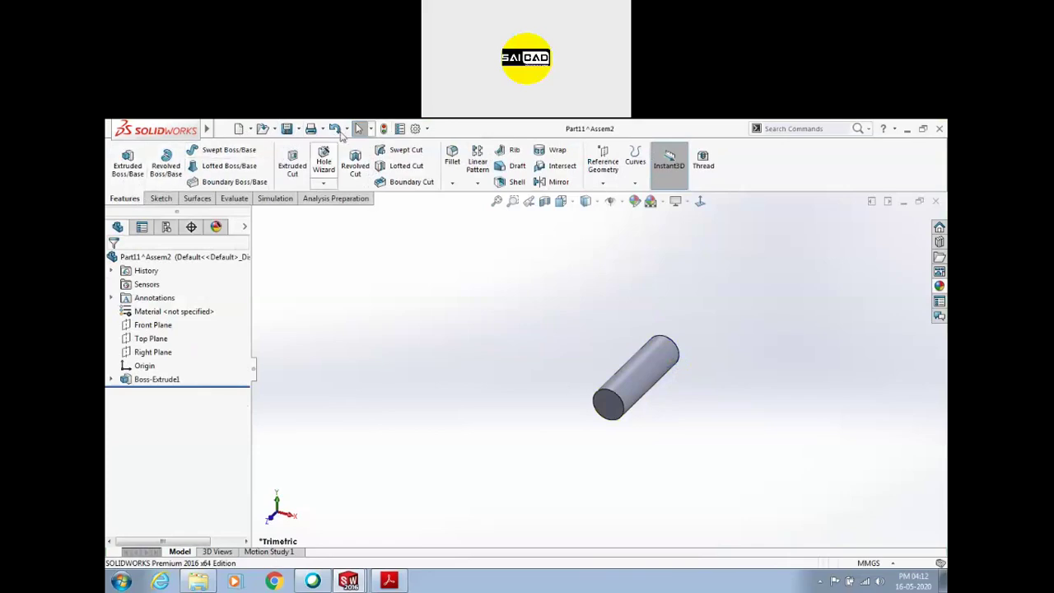
Return to Assem2 and rebuild it with the updated pin
mouse_move(208, 134)
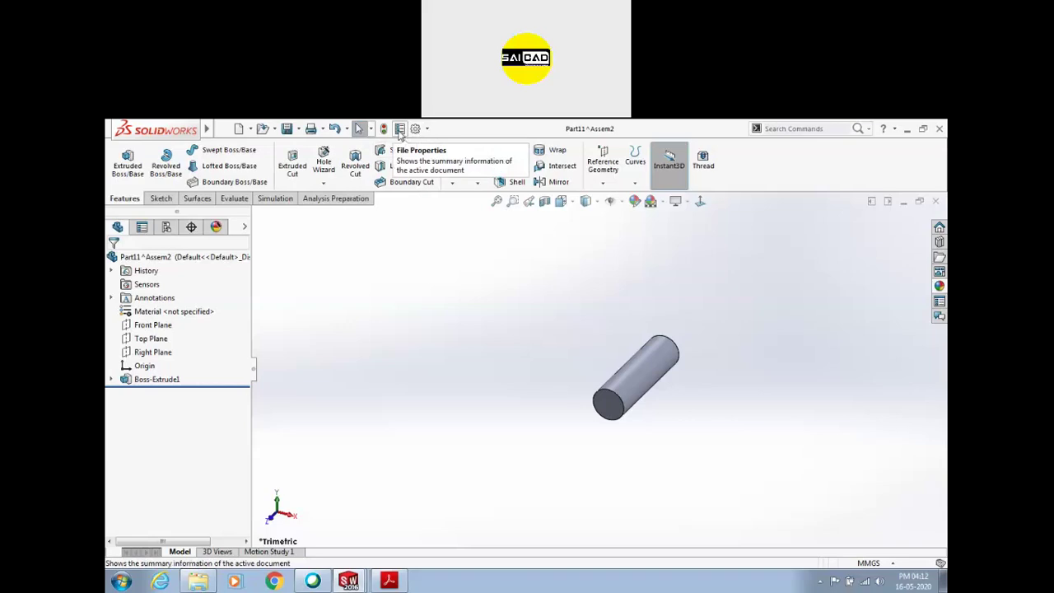
mouse_move(368, 581)
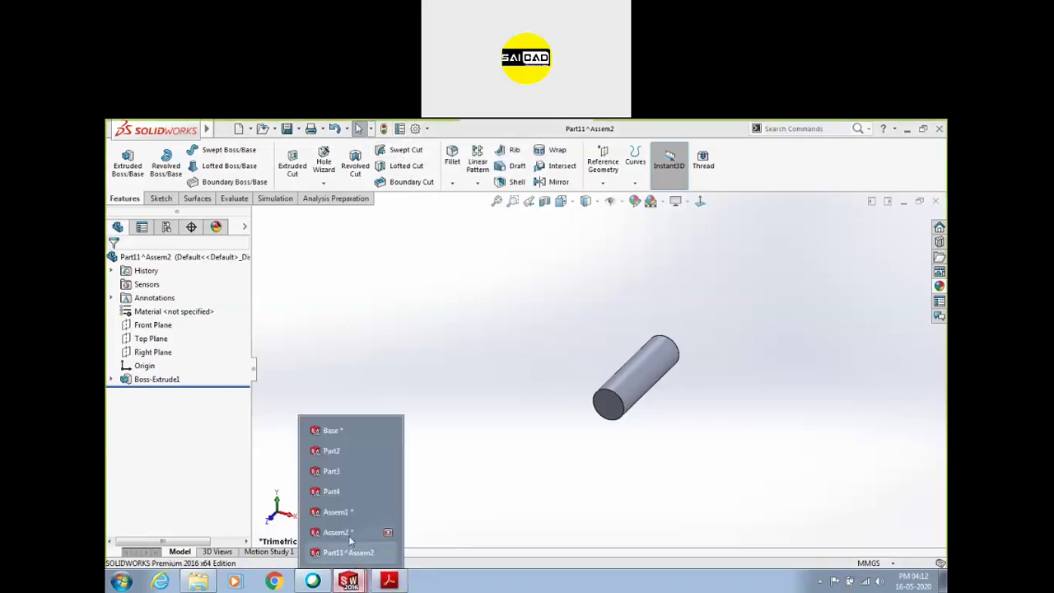
left_click(348, 535)
left_click(252, 234)
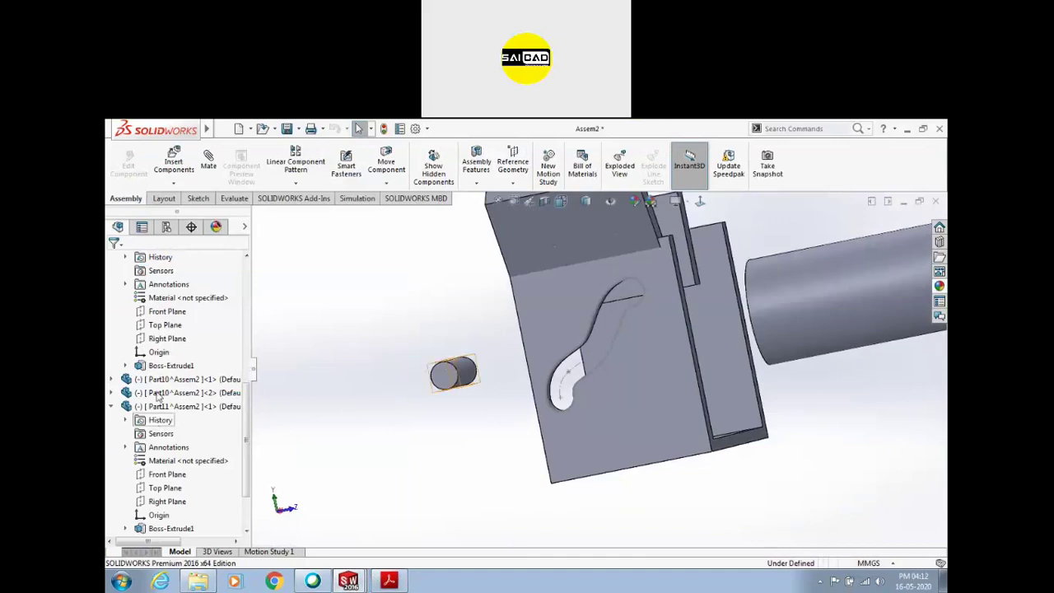
Path-mate Part11's origin to the slot sketch, then slide the pin along the curved slot
left_click(159, 352)
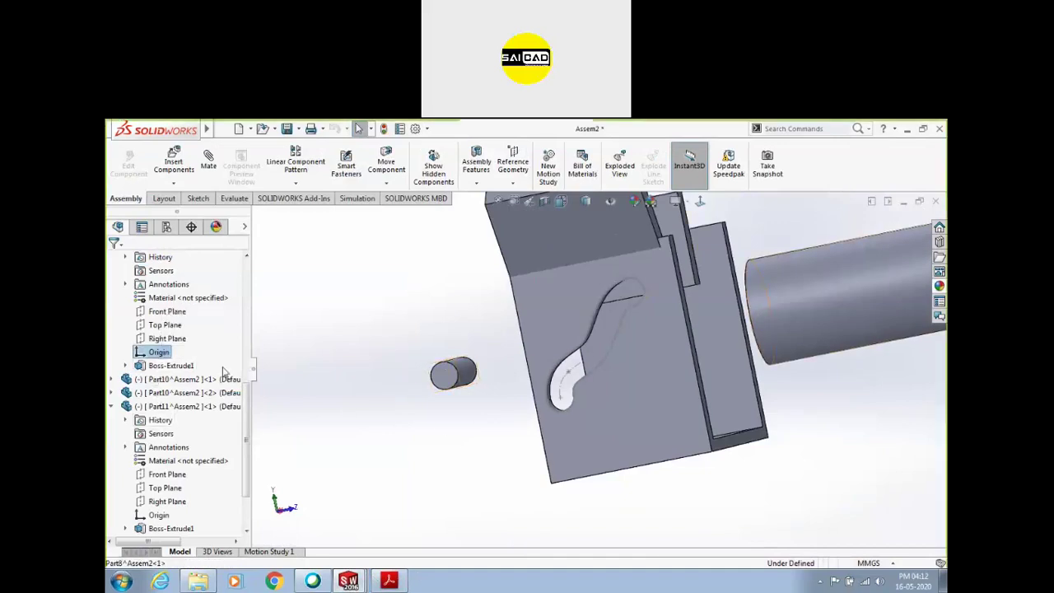
left_click(463, 372)
left_click(158, 514)
middle_click_drag(456, 405, 437, 388)
left_click(208, 161)
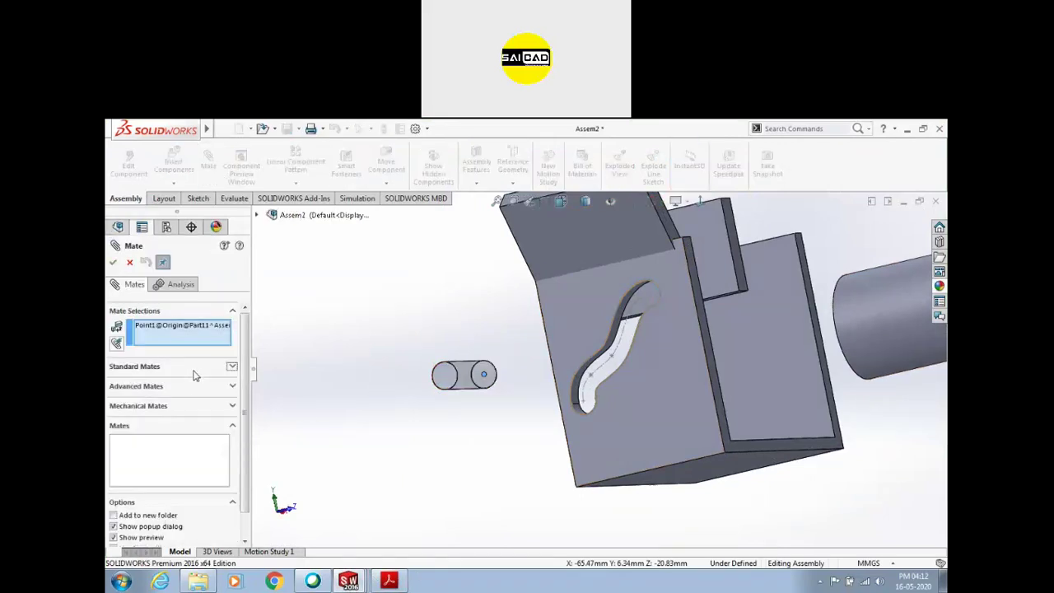
left_click(141, 387)
left_click(118, 377)
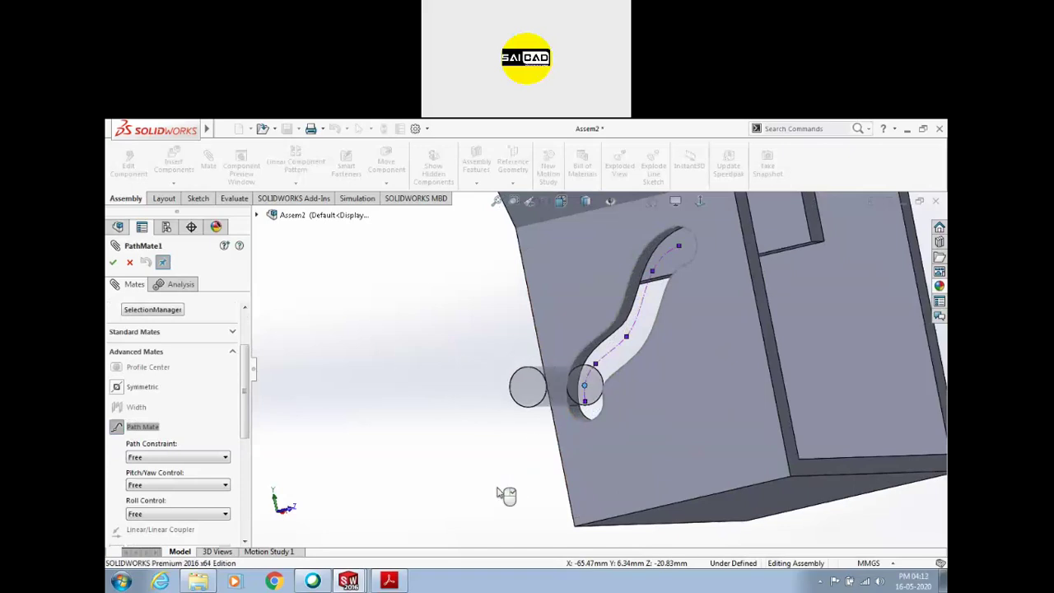
left_click(112, 263)
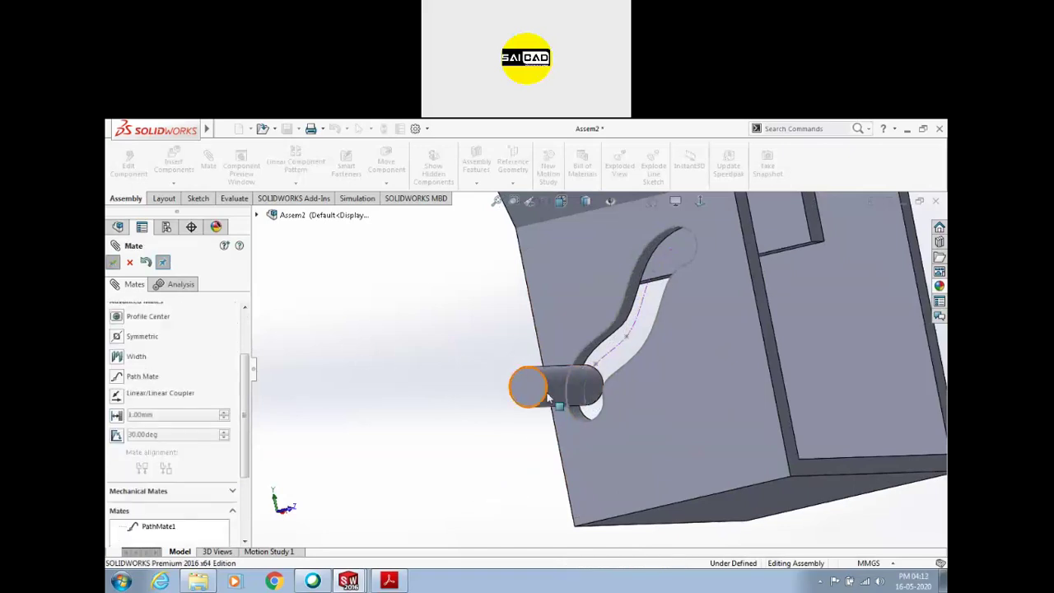
left_click_drag(588, 386, 569, 391)
key("Escape")
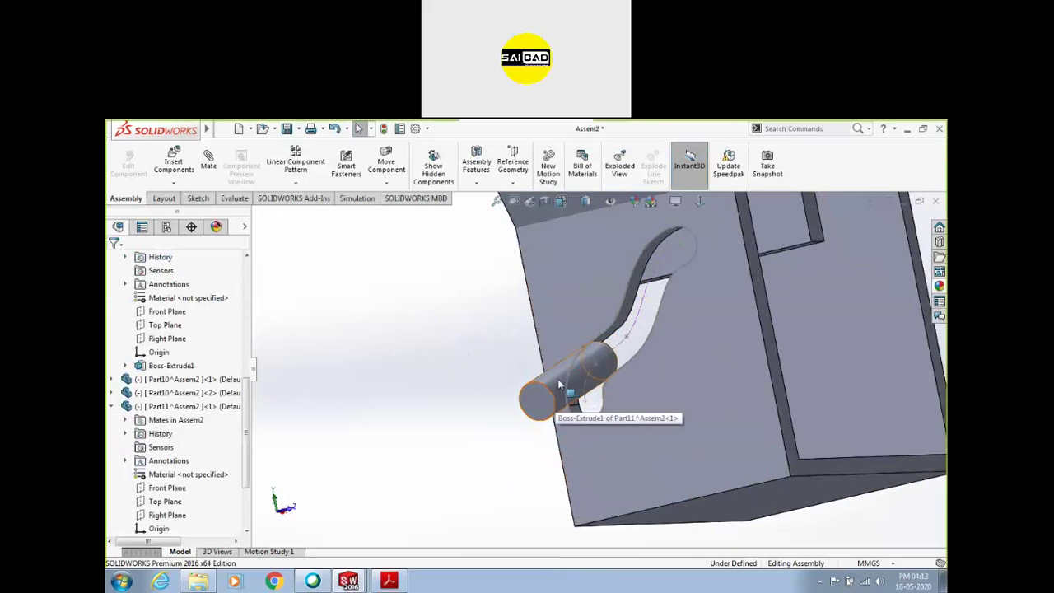
Mate the pin's end face parallel to the plate's front face
left_click(545, 398)
left_click(655, 400, "ctrl")
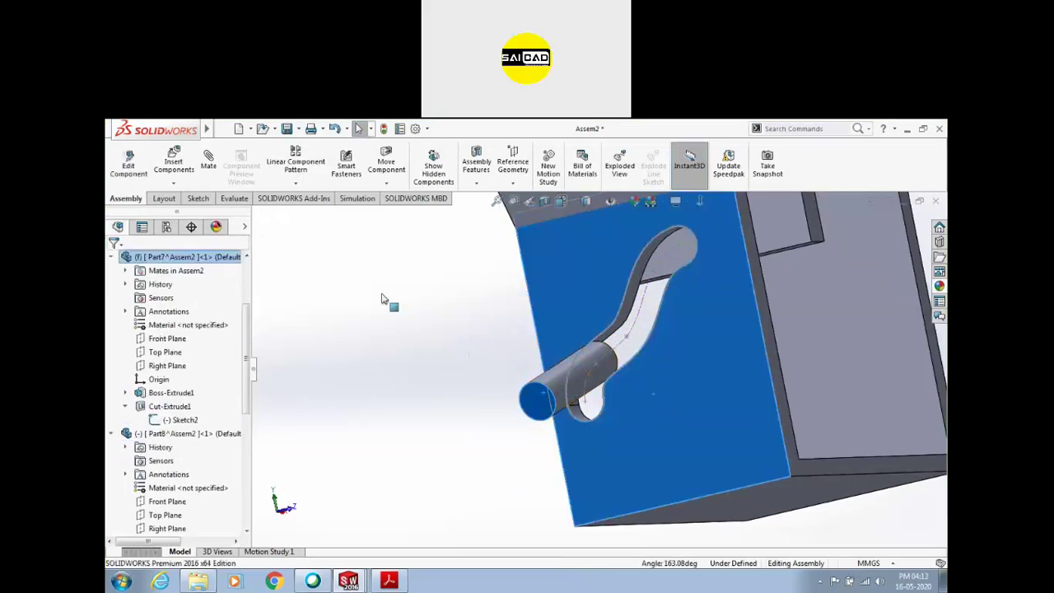
left_click(209, 180)
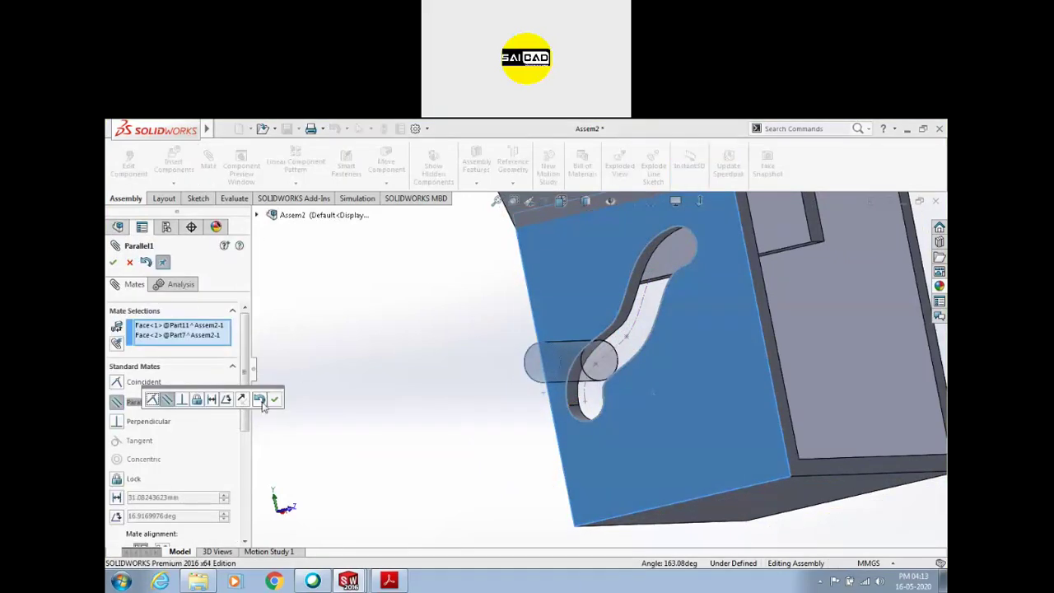
left_click(275, 400)
left_click_drag(569, 340, 576, 387)
key("Escape")
Drag the pin up and down the curved slot, leaving it at mid-slot
middle_click_drag(424, 431, 614, 378)
left_click_drag(605, 365, 675, 250)
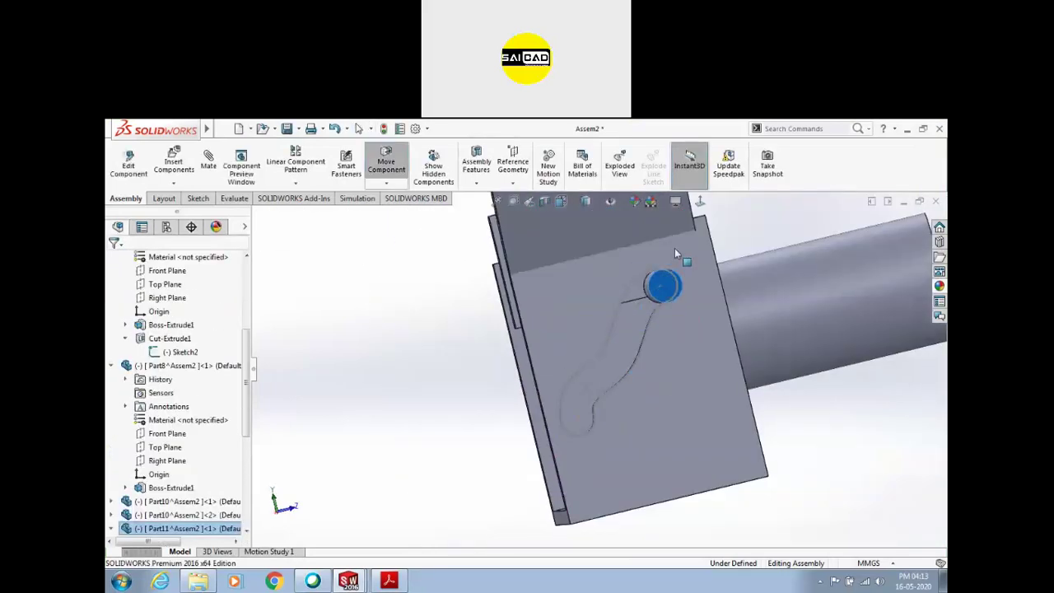
left_click_drag(636, 284, 648, 316)
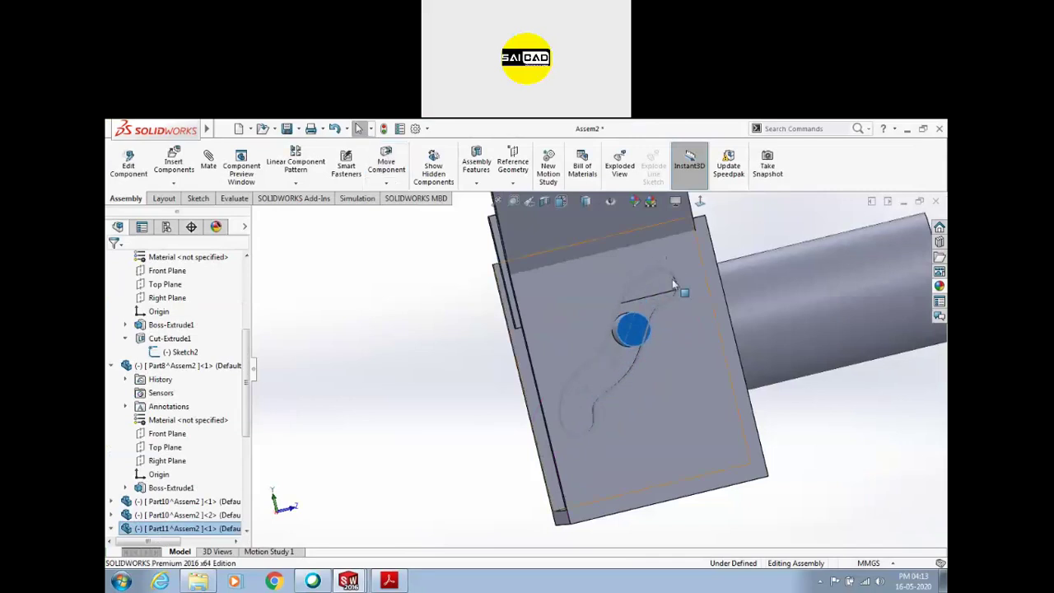
middle_click_drag(631, 387, 679, 338)
left_click_drag(680, 342, 572, 392)
left_click_drag(709, 309, 659, 322)
scroll(729, 344, "down", 1)
scroll(647, 354, "up", 3)
middle_click_drag(667, 384, 505, 461)
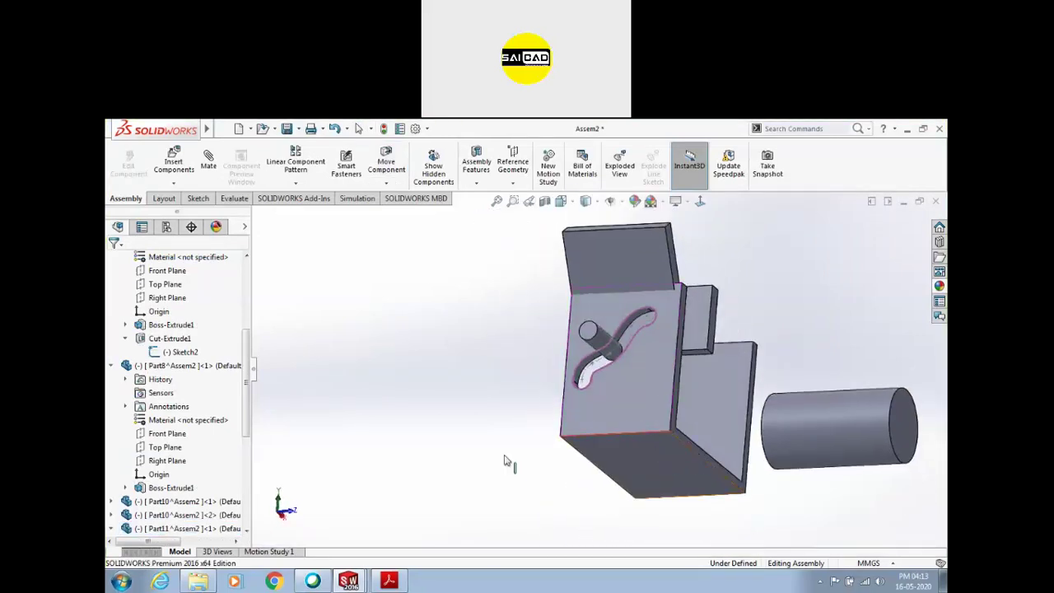
Start a new mate, expand the advanced mate types, then cancel it
left_click(209, 160)
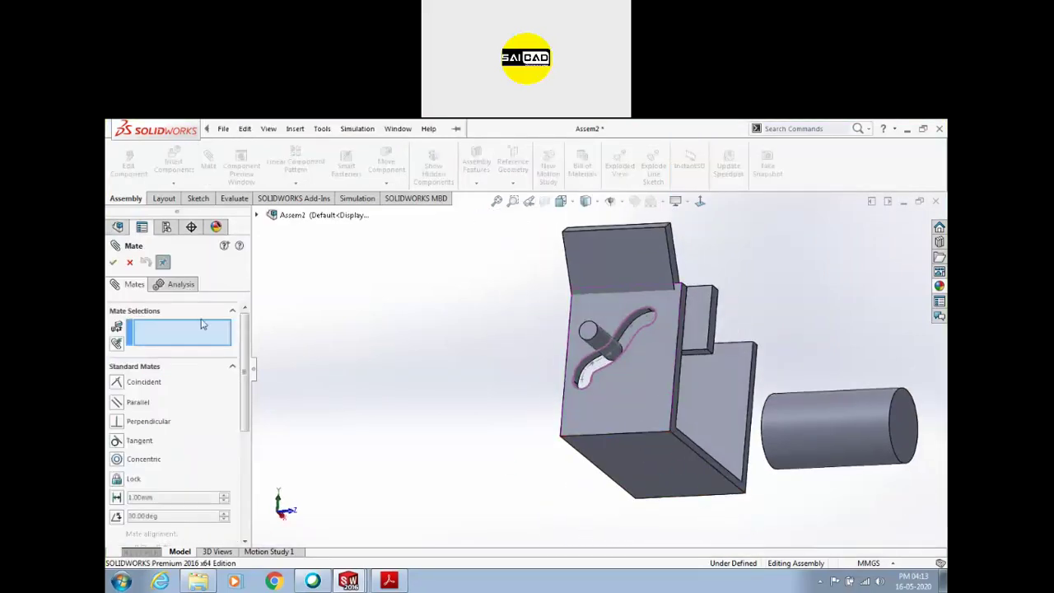
left_click(233, 367)
left_click(211, 387)
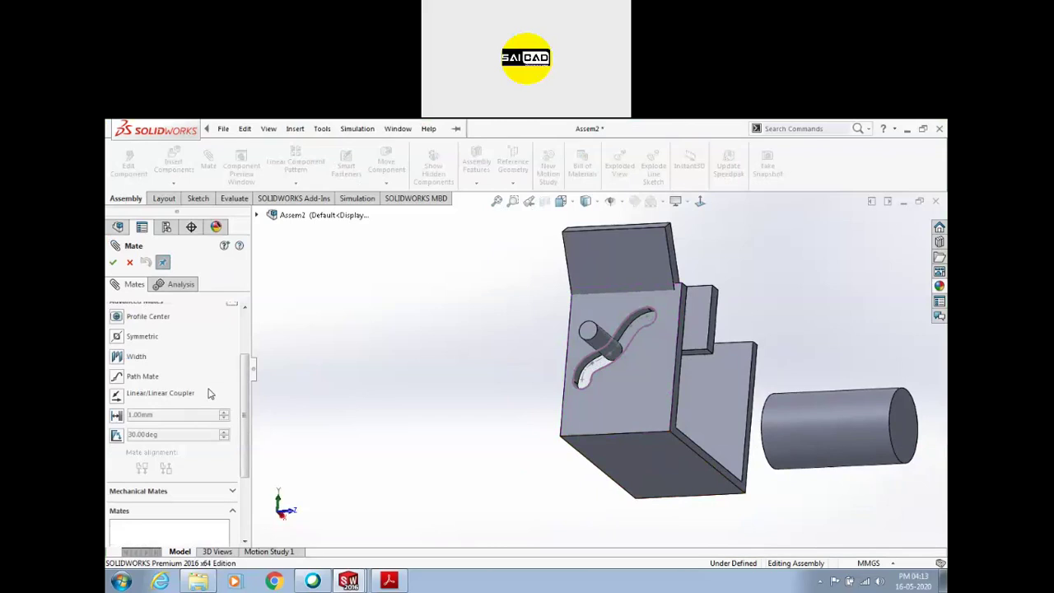
scroll(690, 317, "up", 3)
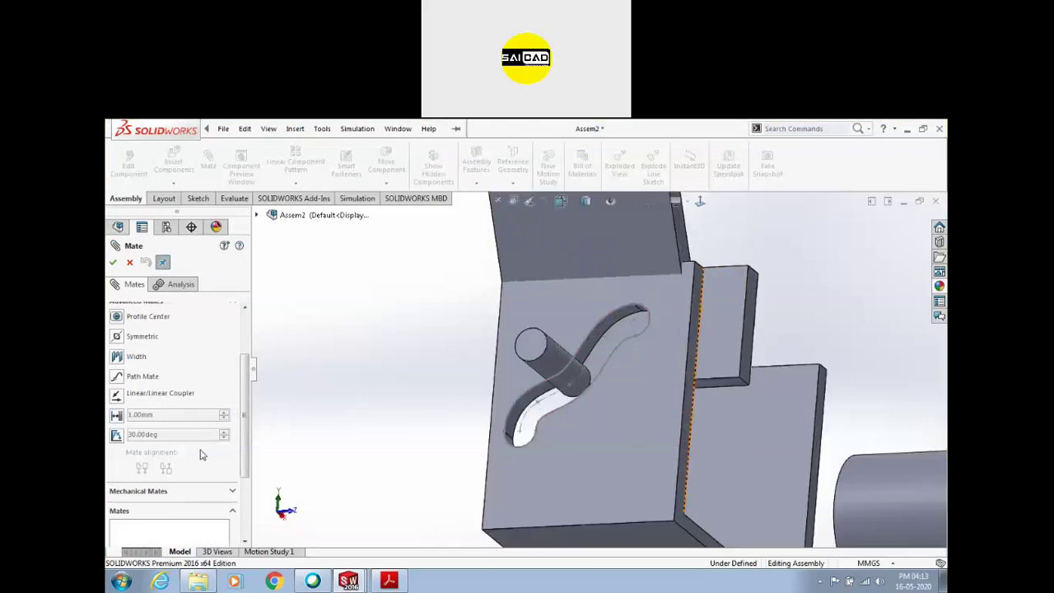
key("Escape")
scroll(201, 489, "down", 5)
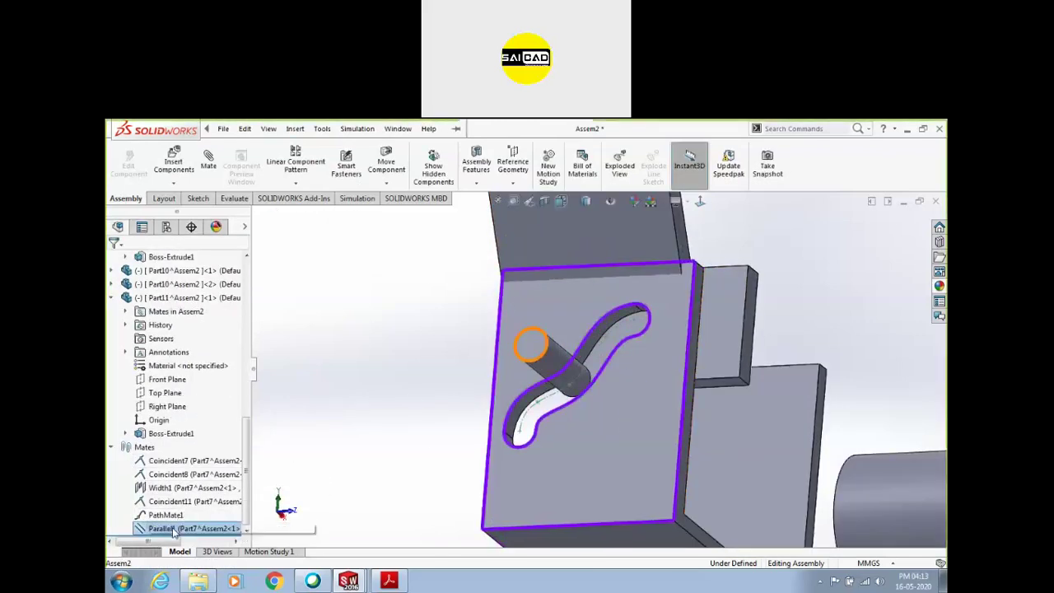
Delete PathMate1 and Parallel1 and drag the pin free of the slot
left_click(159, 514)
key("Delete")
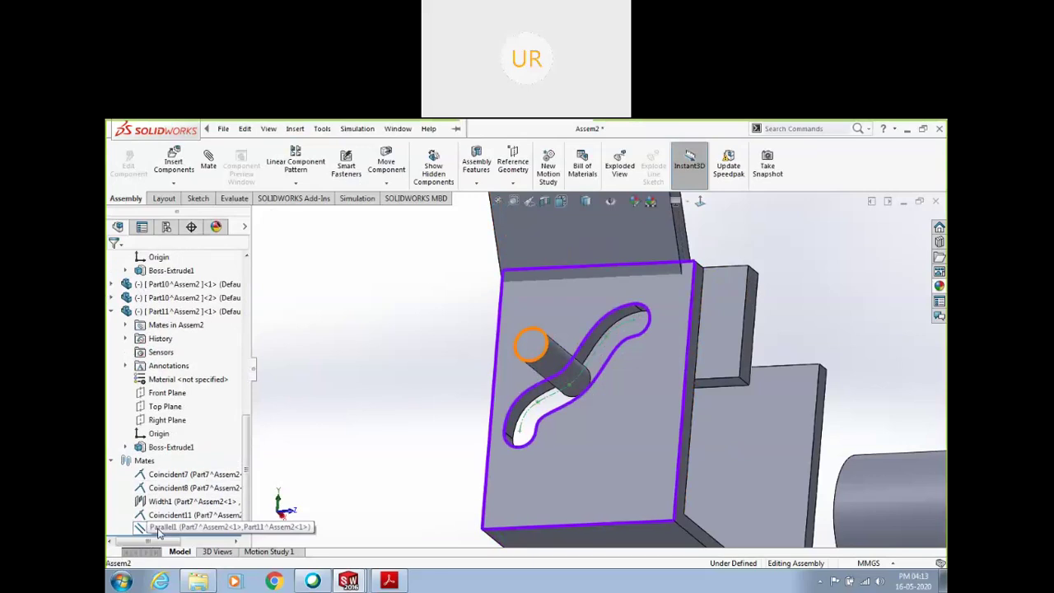
left_click_drag(564, 359, 387, 307)
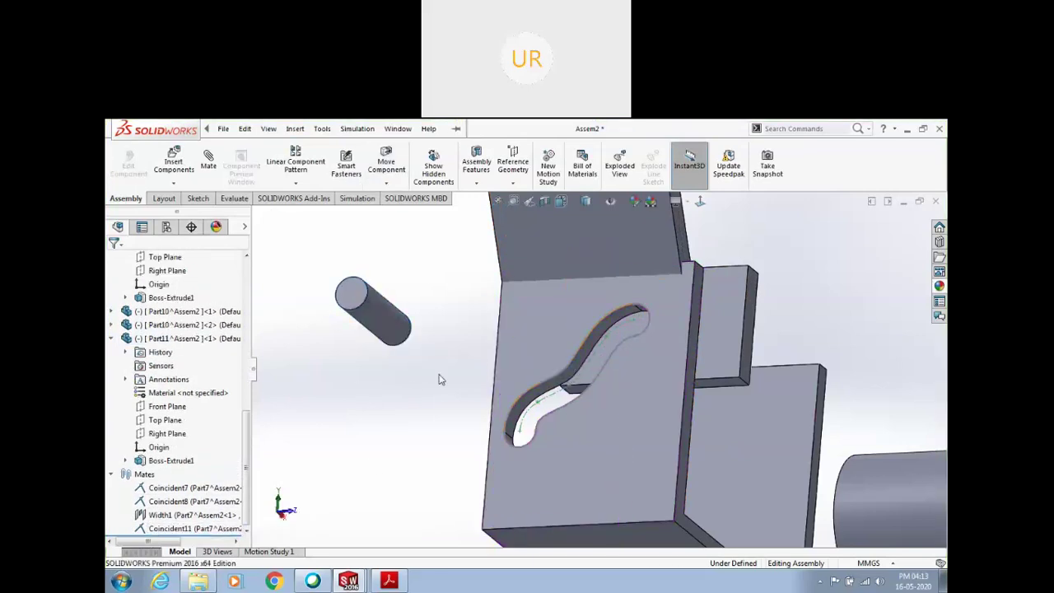
Create a path mate tying Part11's origin to the slot spline and slide the pin along it
left_click(208, 159)
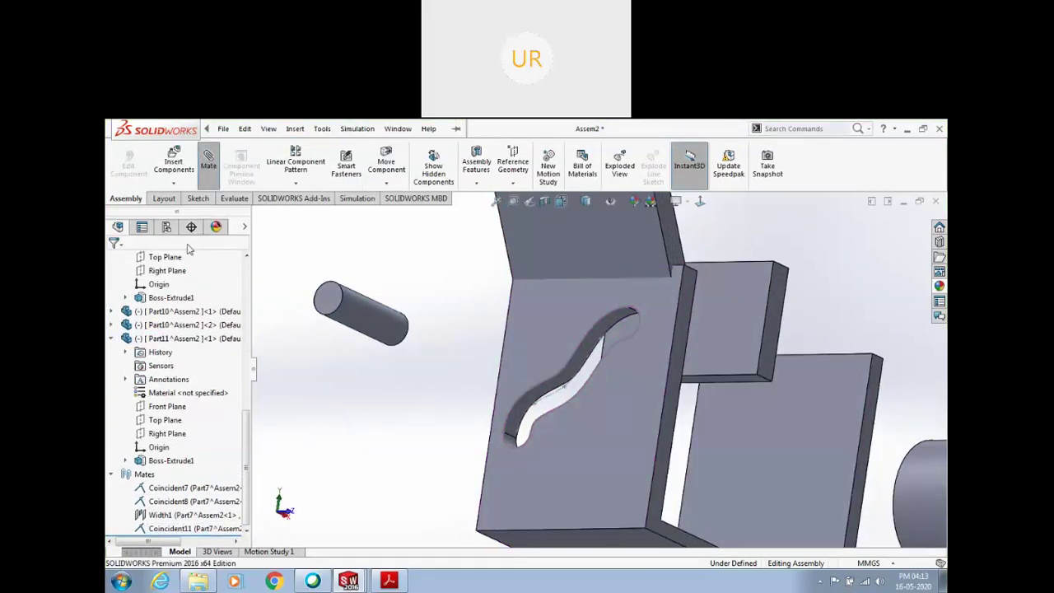
left_click(163, 372)
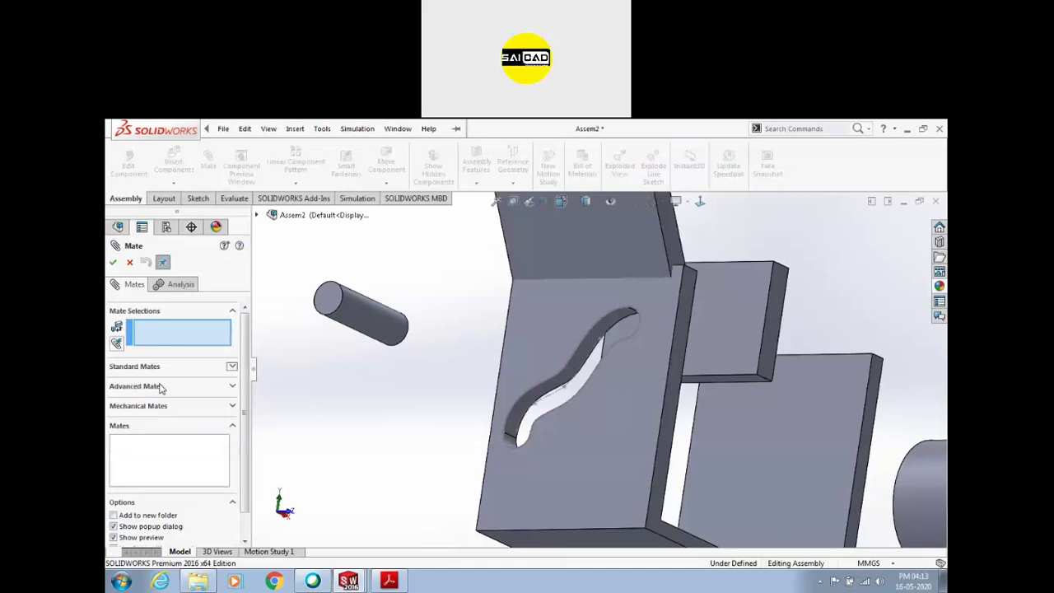
left_click(139, 387)
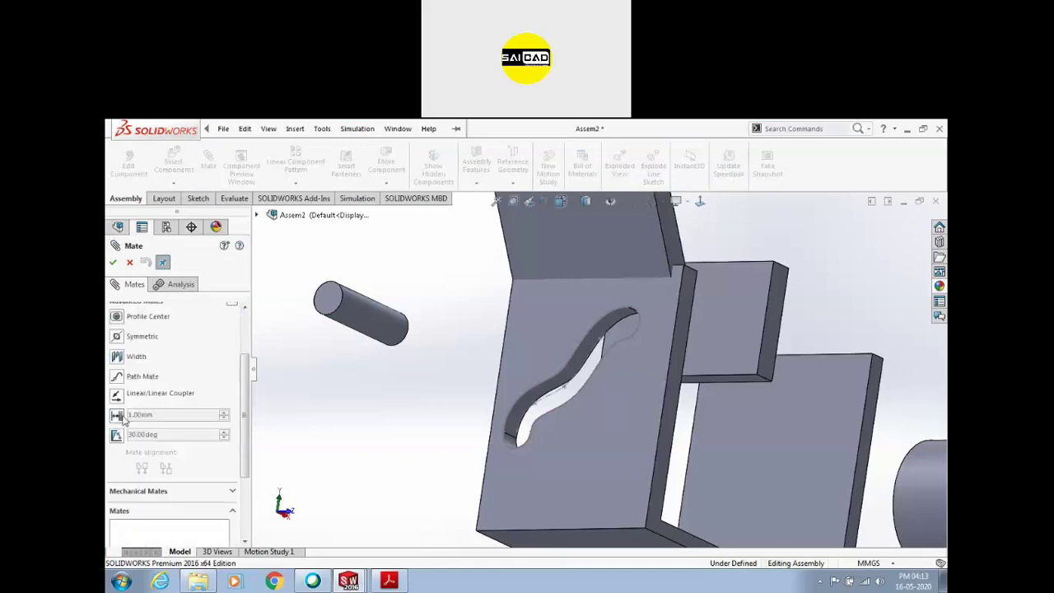
left_click(117, 378)
left_click_drag(245, 420, 247, 385)
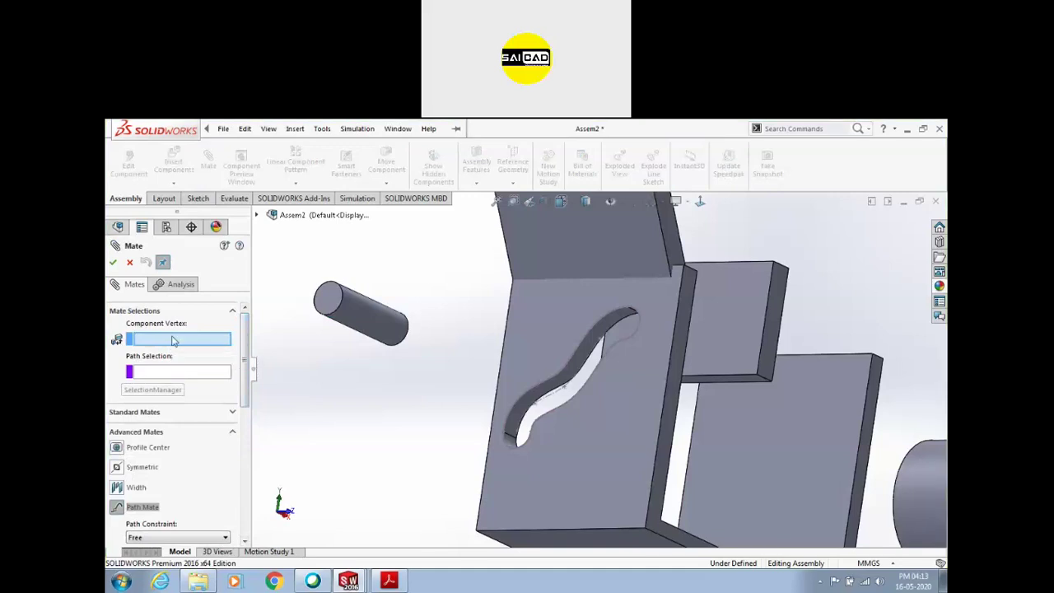
left_click(257, 216)
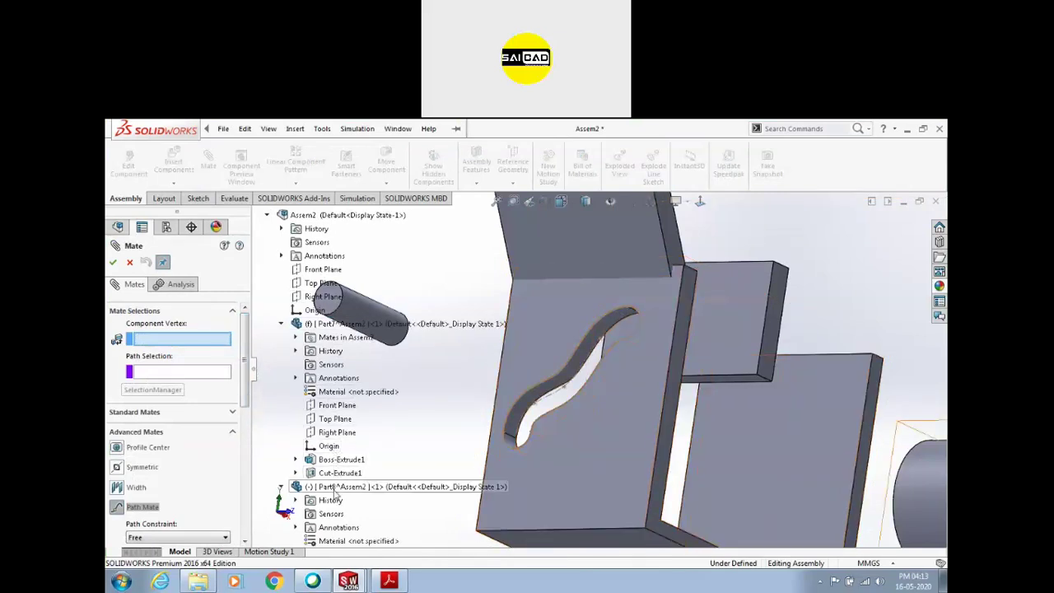
scroll(324, 387, "down", 4)
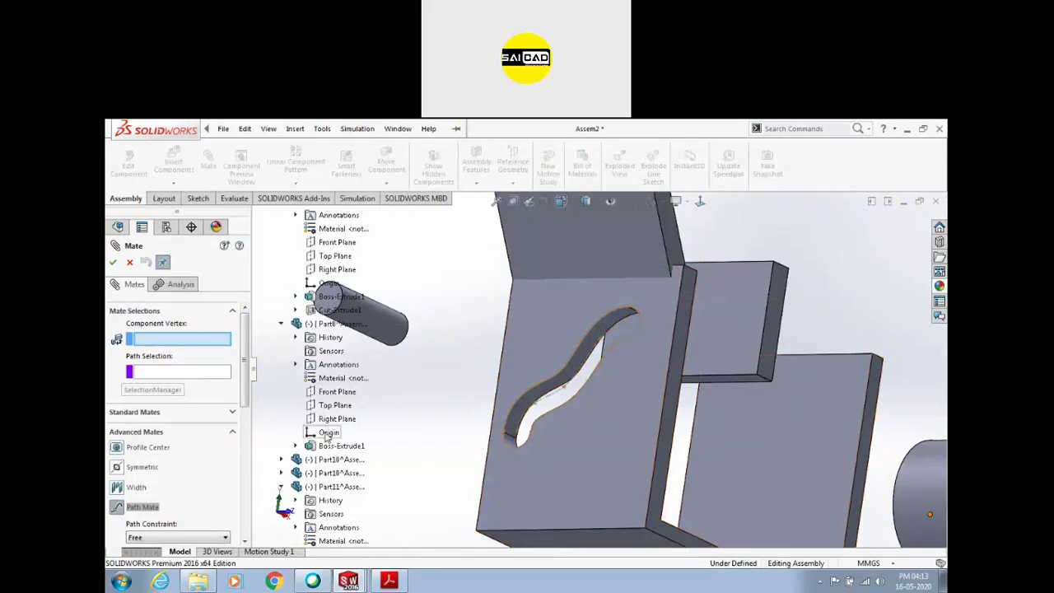
scroll(327, 436, "down", 2)
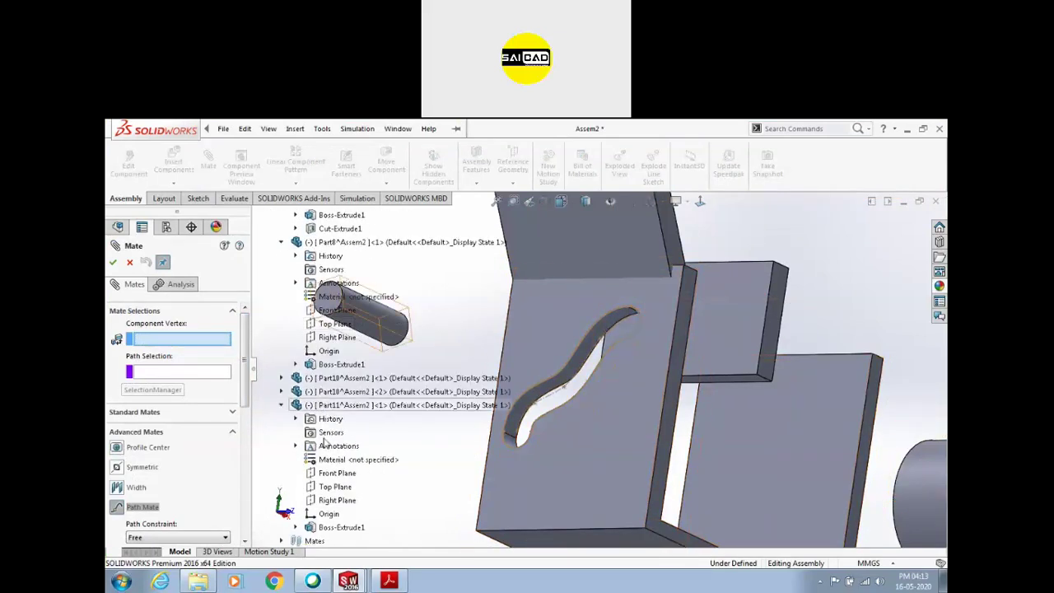
left_click(327, 514)
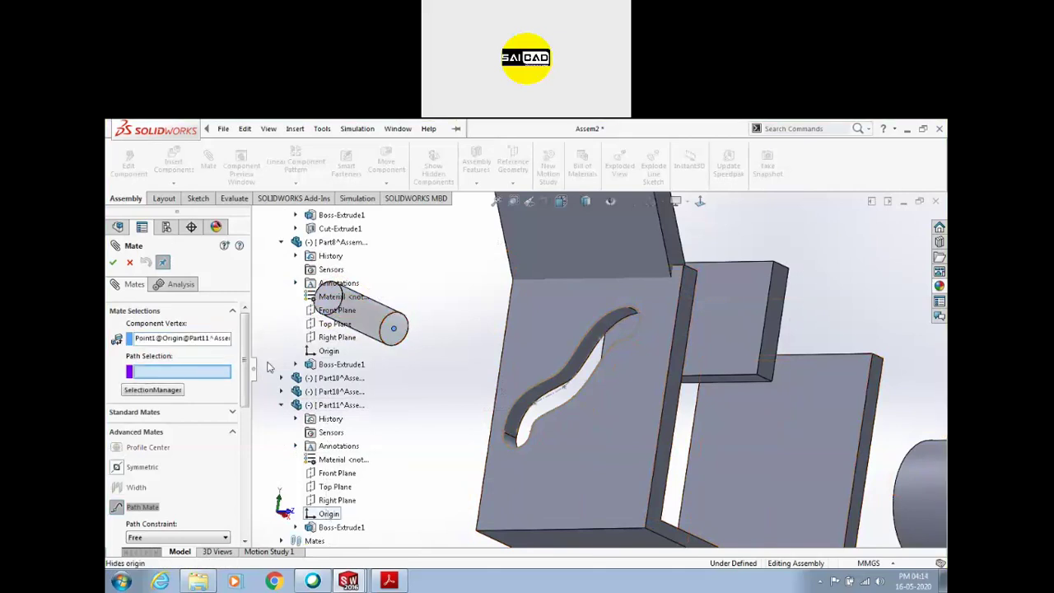
left_click(546, 399)
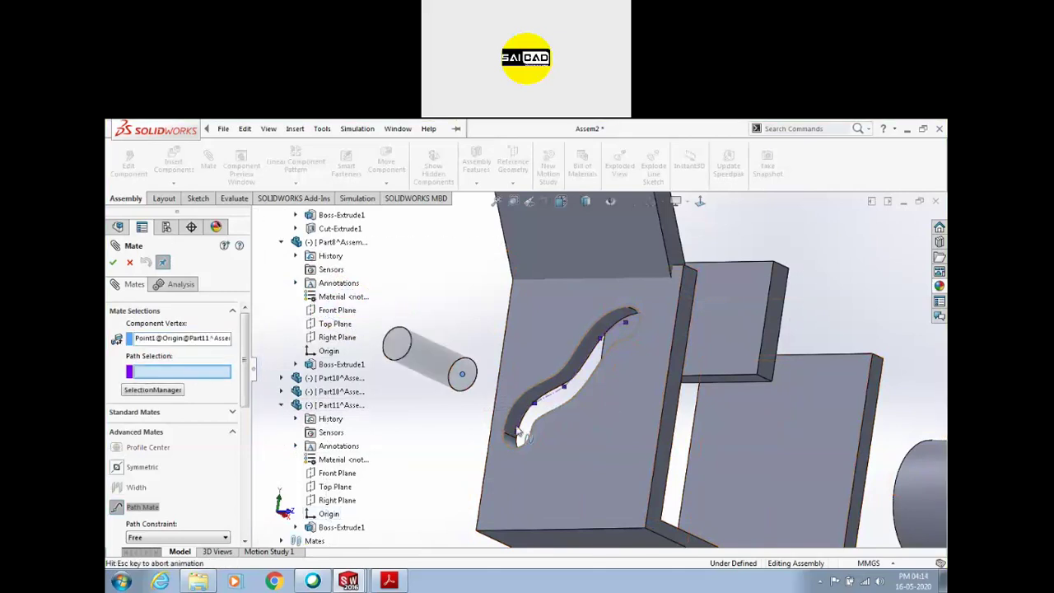
left_click(113, 262)
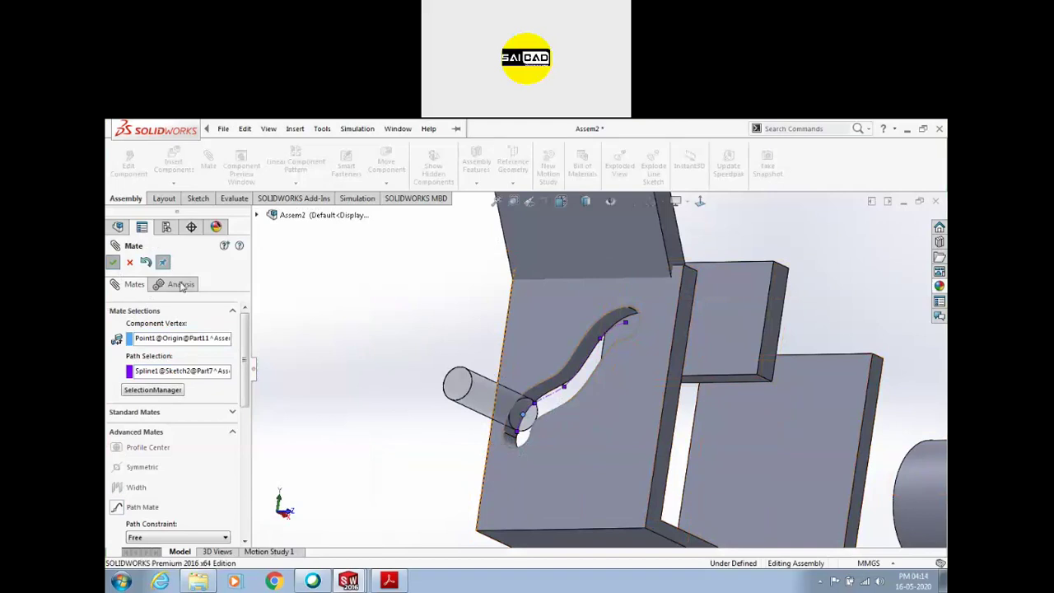
left_click_drag(494, 391, 489, 348)
Select the plate face and the pin's end edge for a new mate
left_click(510, 356)
middle_click_drag(512, 357, 547, 392)
left_click(445, 327)
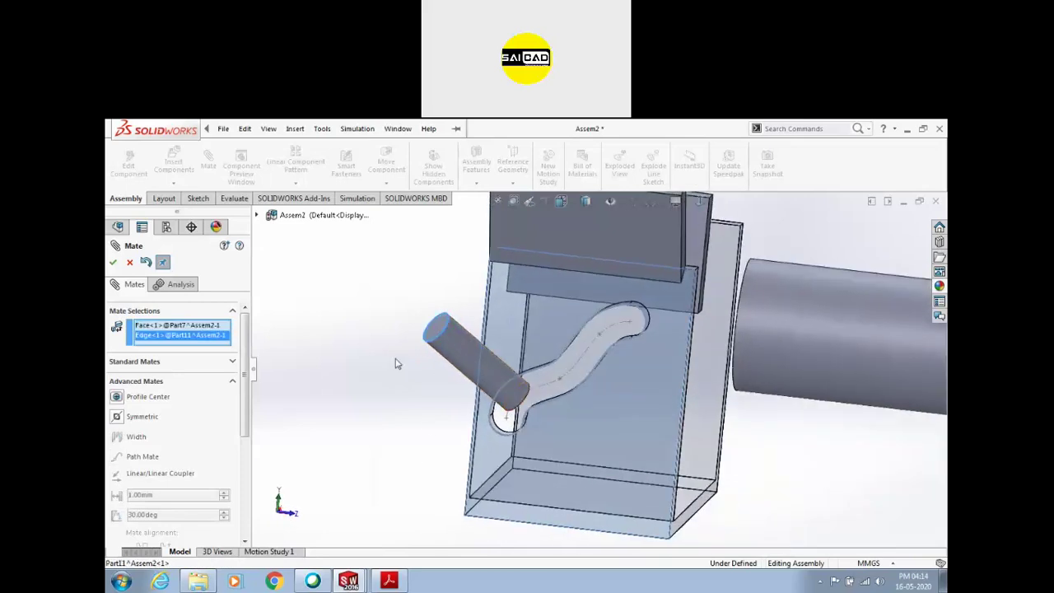
Swap the pin edge for its face, mate it parallel to the plate, and test sliding
right_click(187, 340)
left_click(212, 360)
left_click(436, 354)
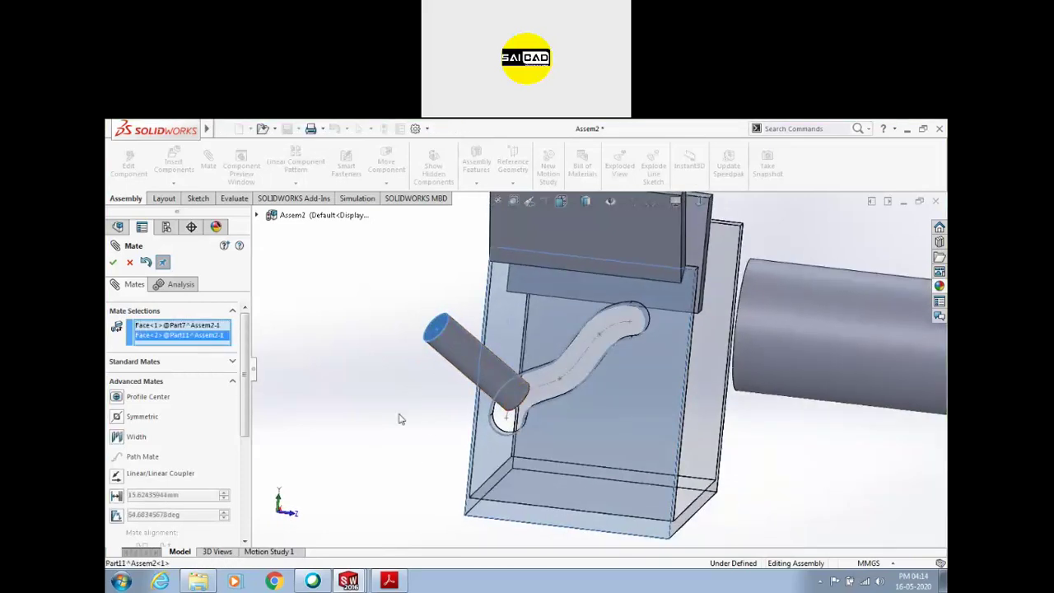
left_click(145, 363)
left_click(119, 348)
middle_click_drag(346, 440, 356, 274)
left_click(318, 462)
left_click_drag(504, 350, 500, 402)
key("Escape")
key("Escape")
Cancel a new advanced mate and drag the Part10 flap plate to a new upward tilt
middle_click_drag(792, 356, 390, 275)
left_click(212, 175)
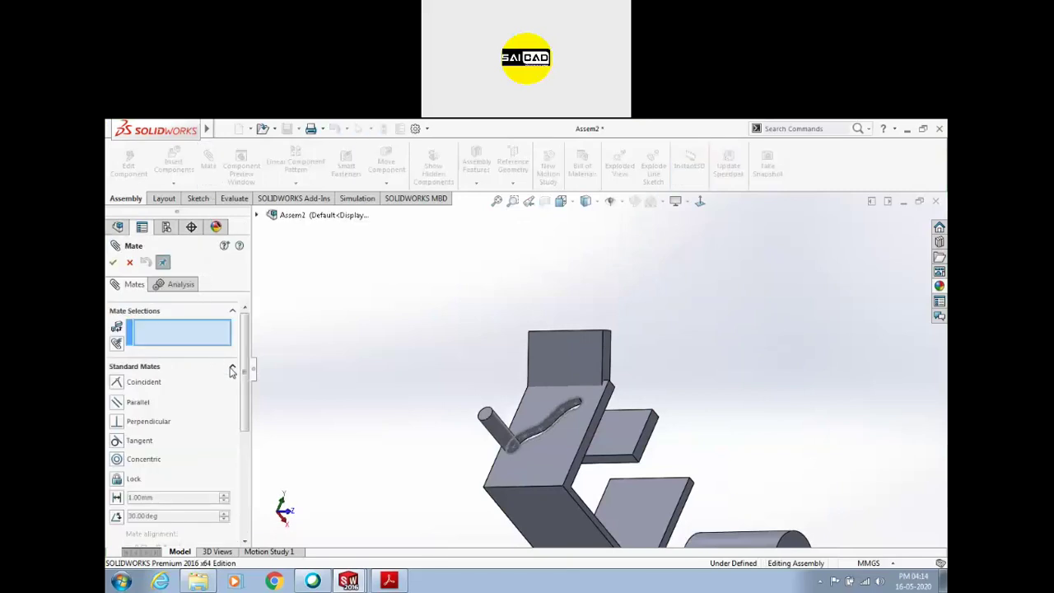
left_click(231, 372)
left_click(165, 392)
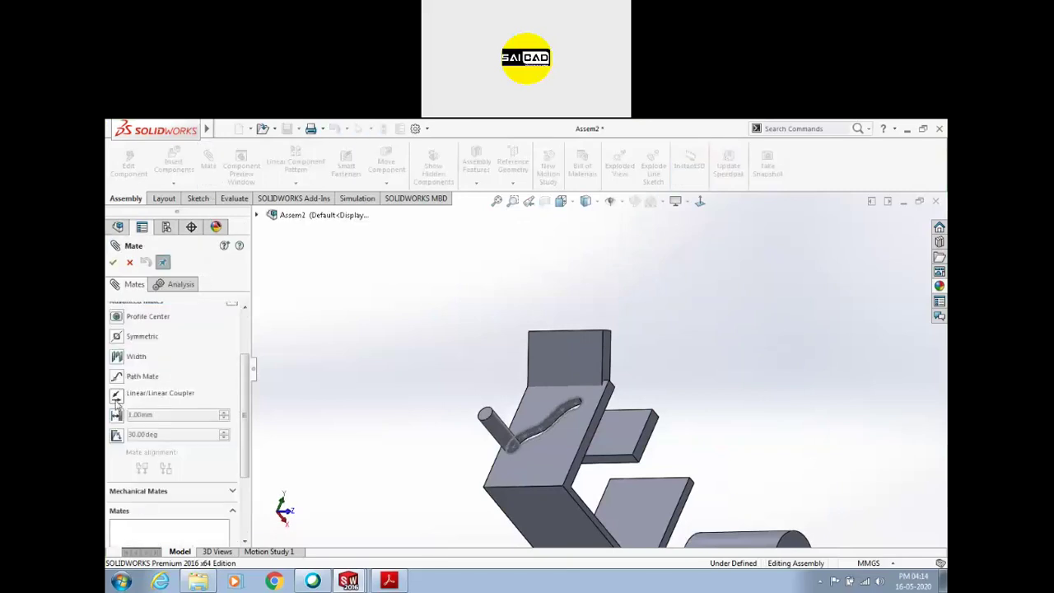
middle_click_drag(412, 387, 506, 429)
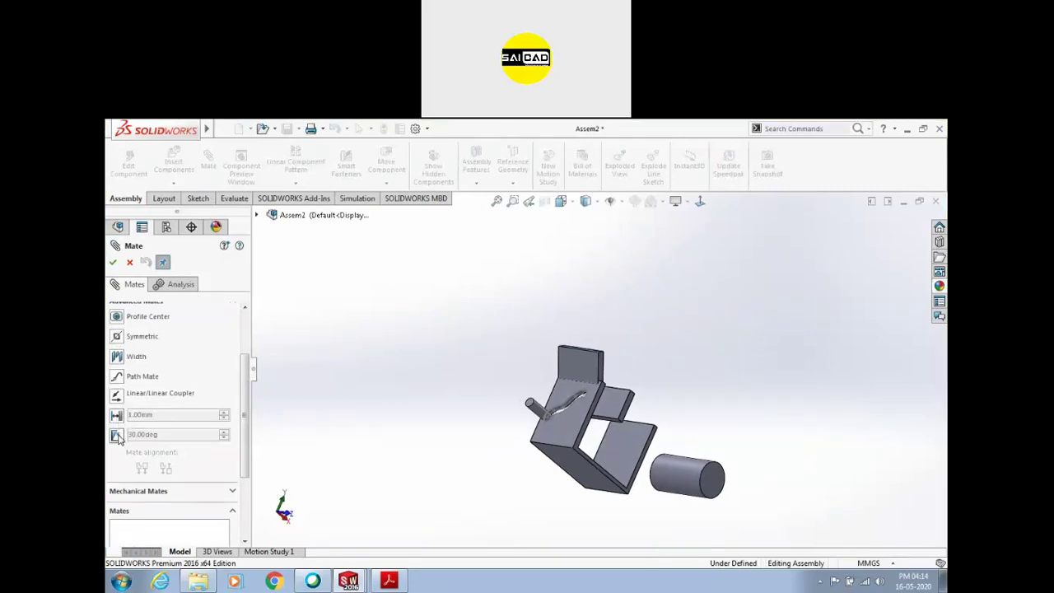
middle_click_drag(470, 379, 418, 401)
key("Escape")
scroll(596, 400, "down", 3)
middle_click_drag(595, 401, 568, 383)
left_click_drag(545, 363, 628, 313)
Start an advanced Angle mate between the flap and channel wall faces at 0°
left_click(210, 175)
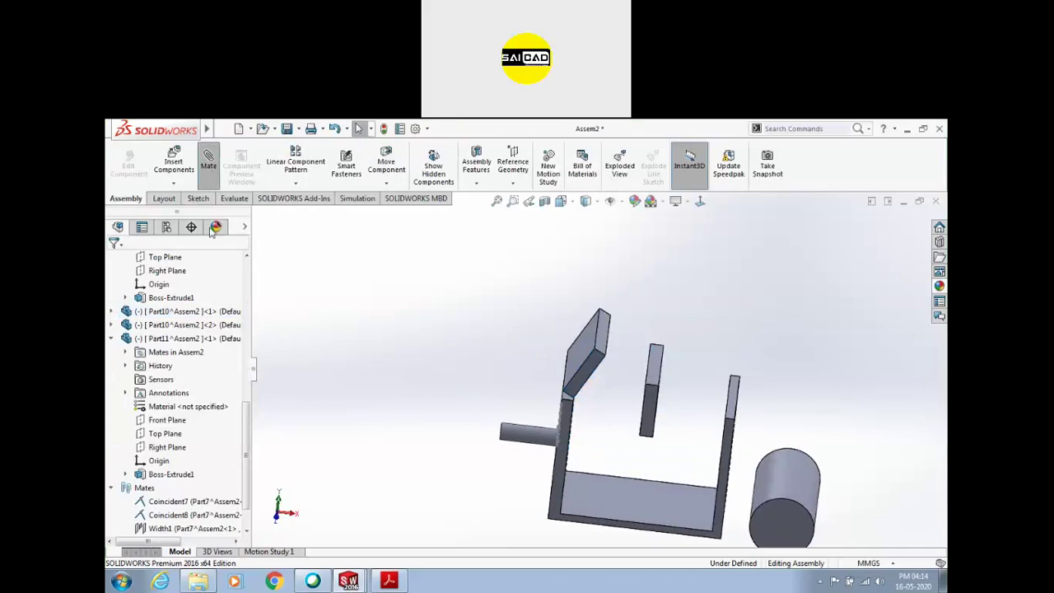
left_click(233, 368)
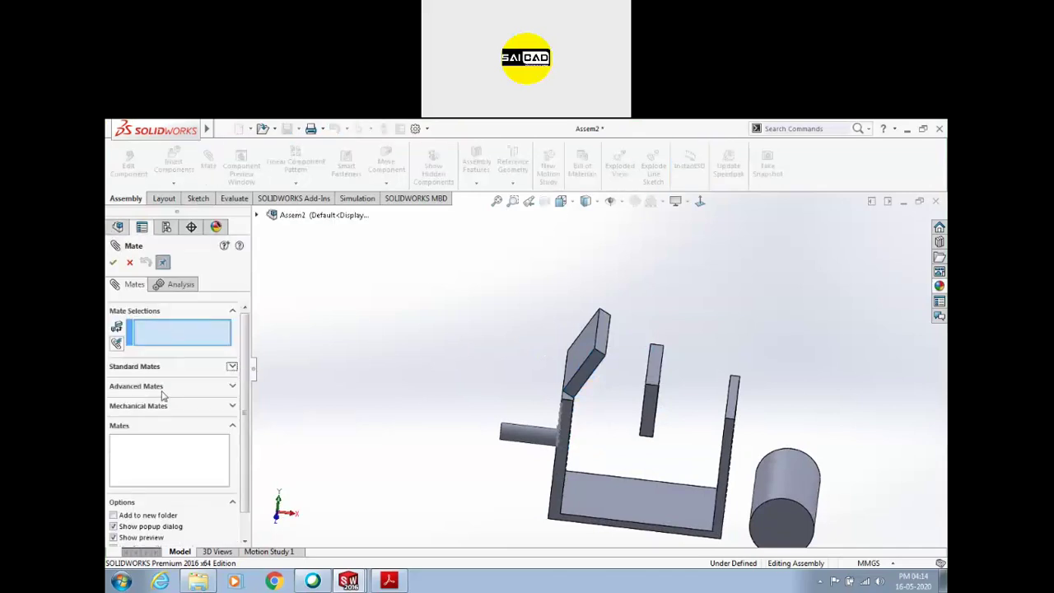
left_click(145, 389)
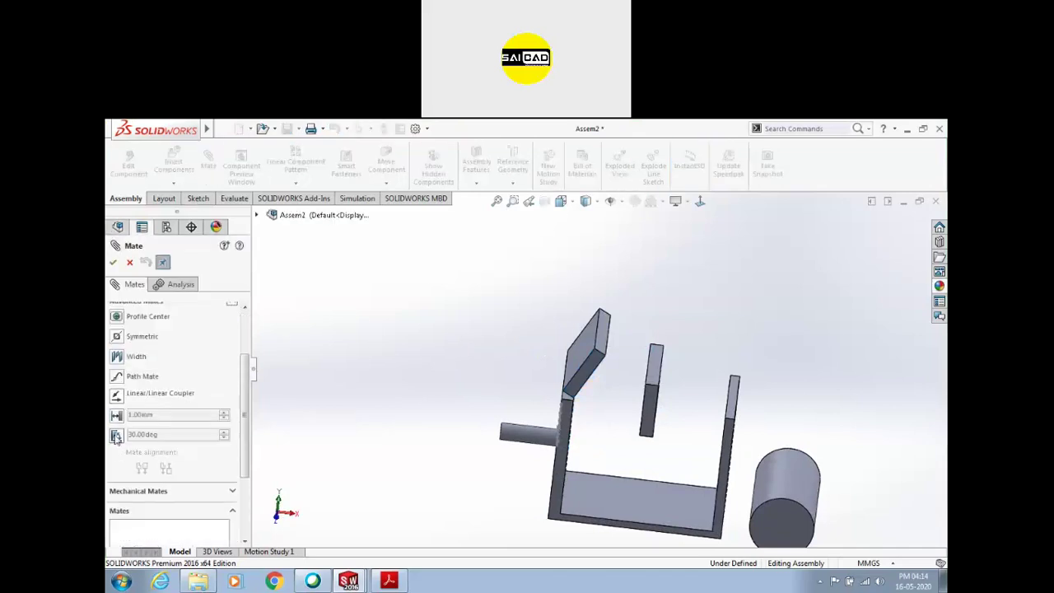
left_click(116, 437)
middle_click_drag(437, 386, 500, 370)
left_click(535, 359)
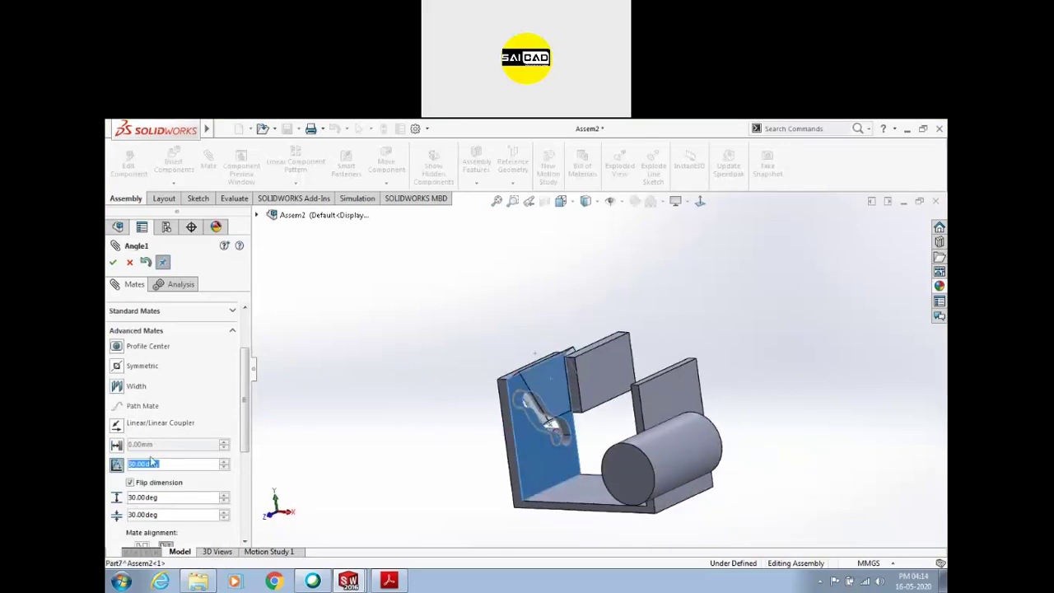
type("0")
key("Return")
Adjust the mate angle, trying 150° and then settling on 180°
middle_click_drag(482, 440, 562, 435)
scroll(504, 428, "down", 5)
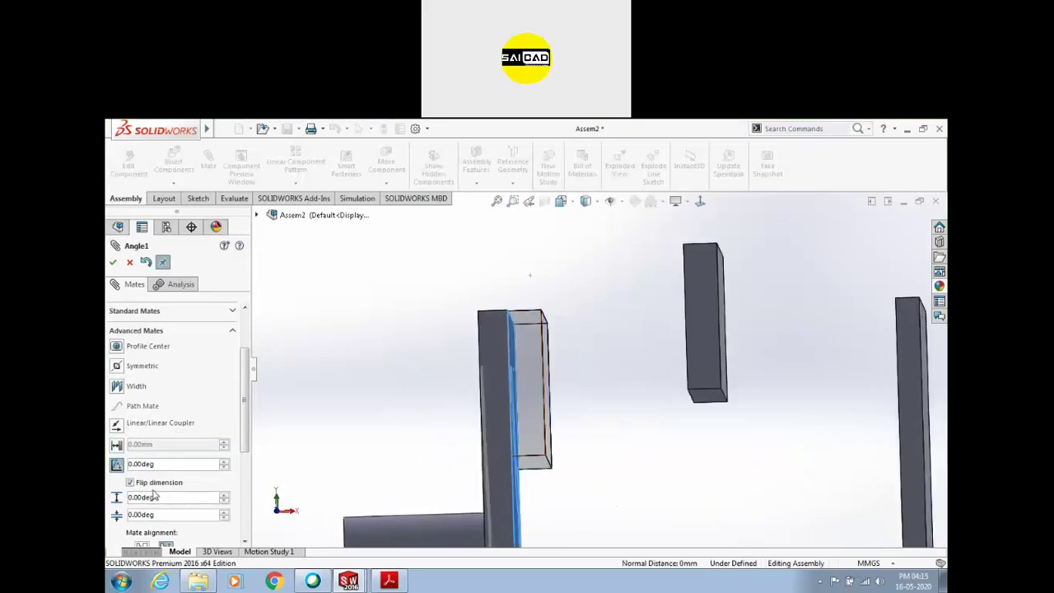
left_click(225, 461)
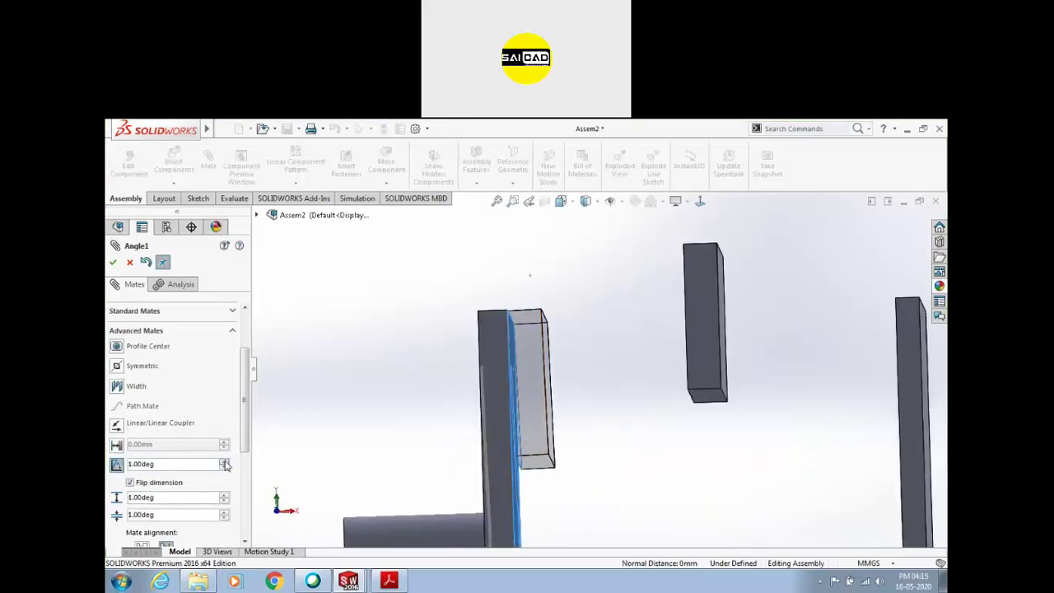
double_click(166, 463)
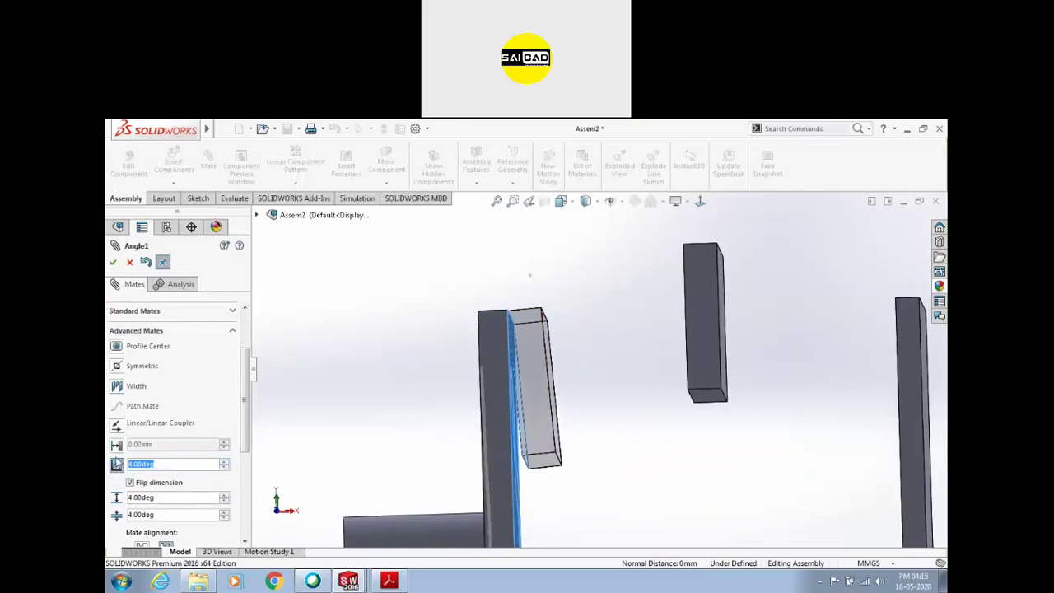
type("150")
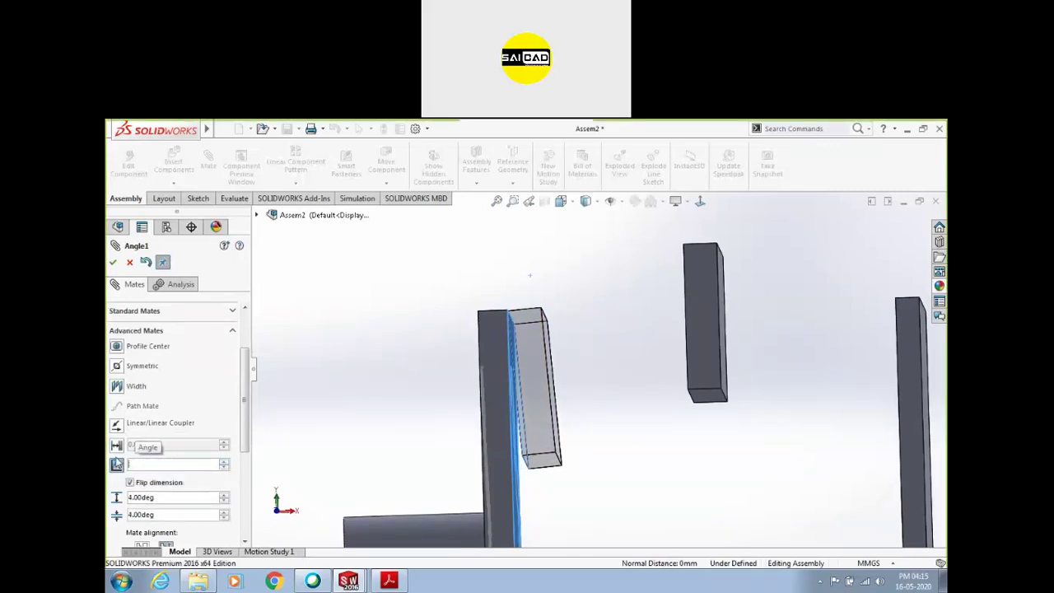
key("Return")
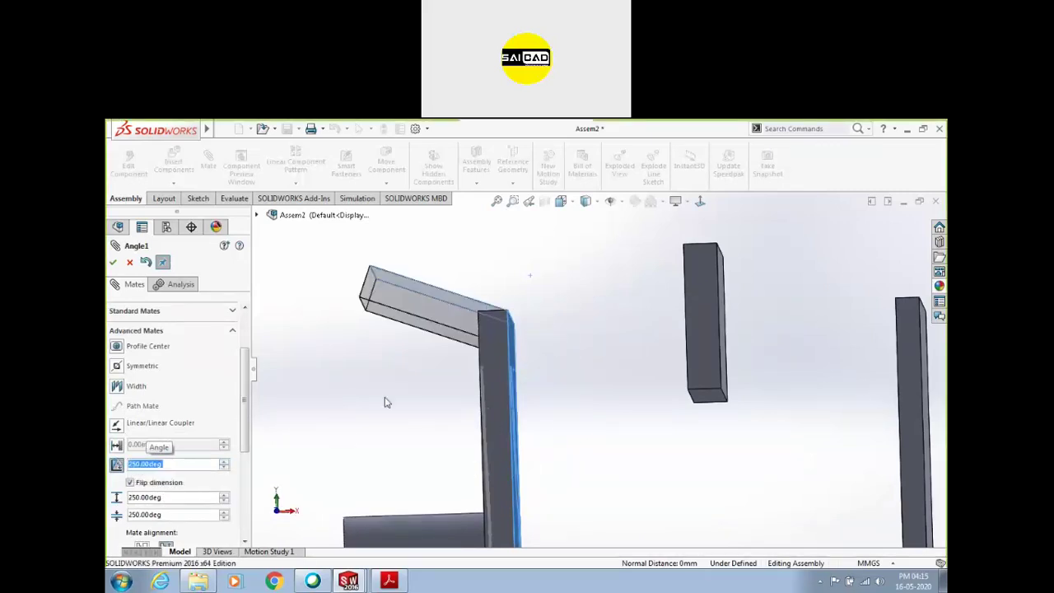
middle_click_drag(374, 391, 359, 429)
type("180")
key("Return")
Set the angle limits to 0° and 180°, accept LimitAngle1, and swing the flap on its hinge
middle_click_drag(413, 350, 417, 312)
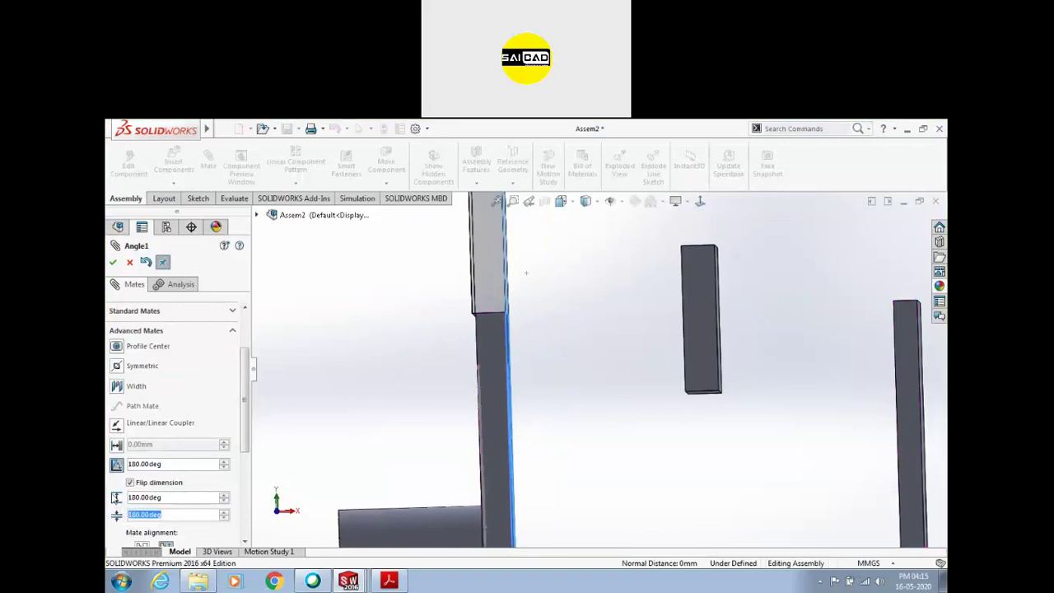
type("0")
key("Return")
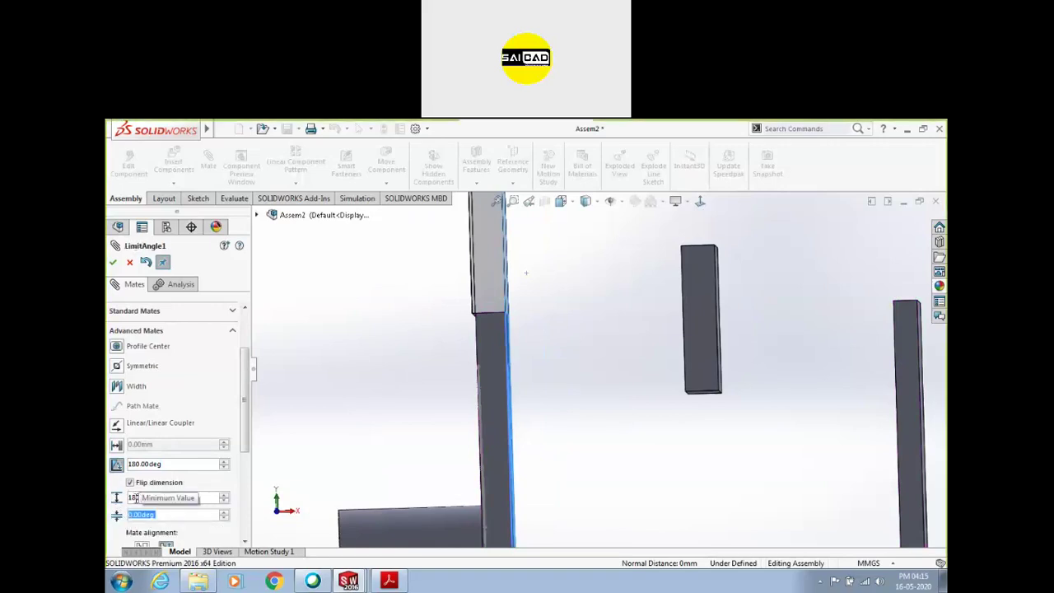
left_click(134, 498)
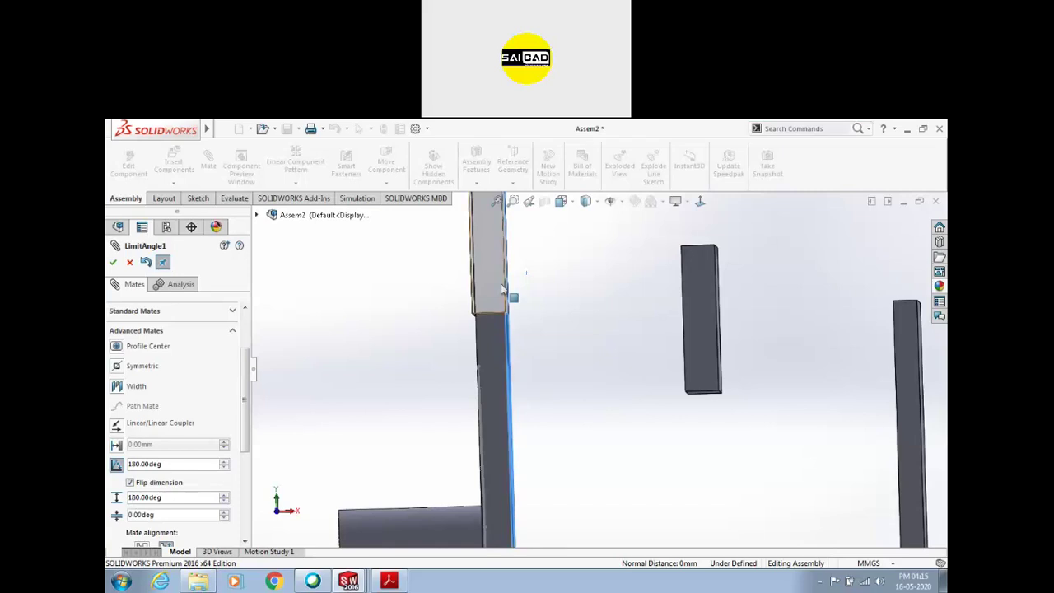
left_click(113, 262)
key("Escape")
left_click_drag(478, 255, 541, 404)
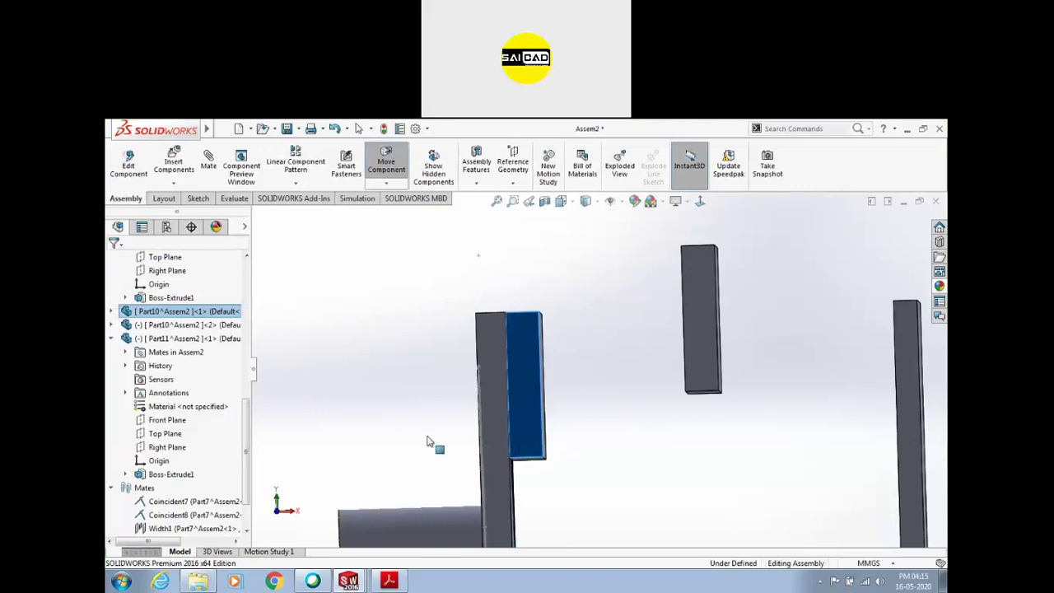
Swing the flap above the left post and select the Part10<2> flap plate
left_click_drag(428, 442, 422, 191)
left_click_drag(527, 370, 596, 341)
key("Escape")
middle_click_drag(597, 341, 732, 314)
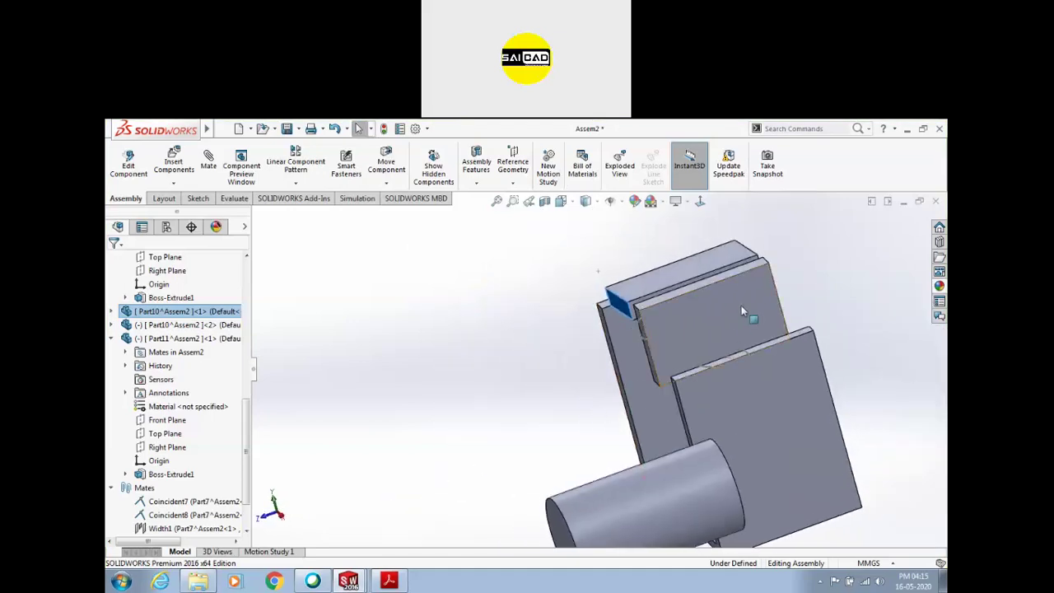
mouse_move(700, 330)
left_mouse_down()
mouse_move(873, 277)
mouse_move(857, 324)
mouse_move(684, 334)
left_mouse_up()
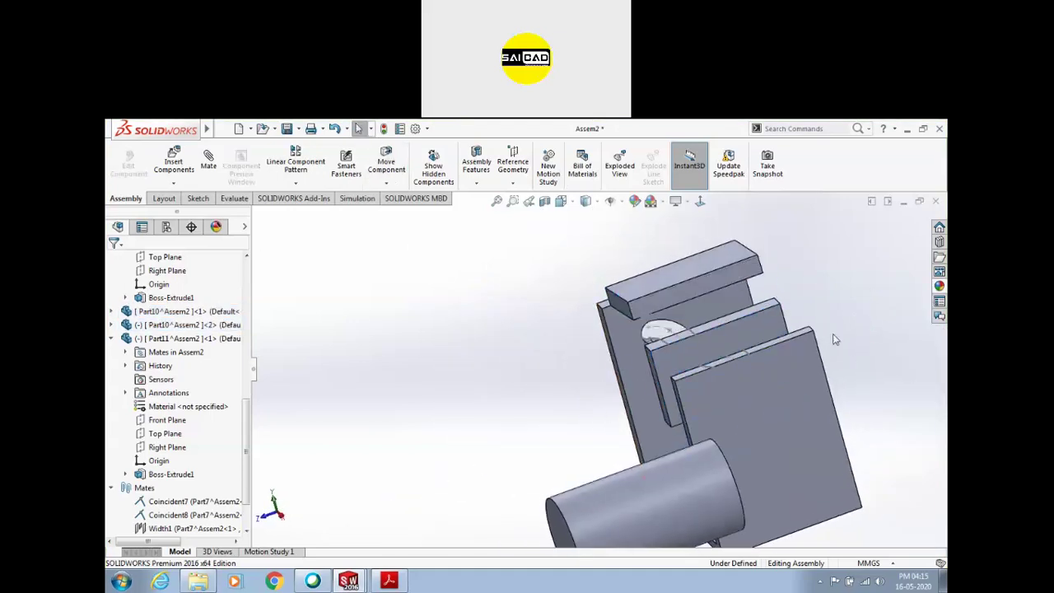
left_click(684, 334)
Delete the flap plate's Width1 and Coincident11 mates
left_click(112, 325)
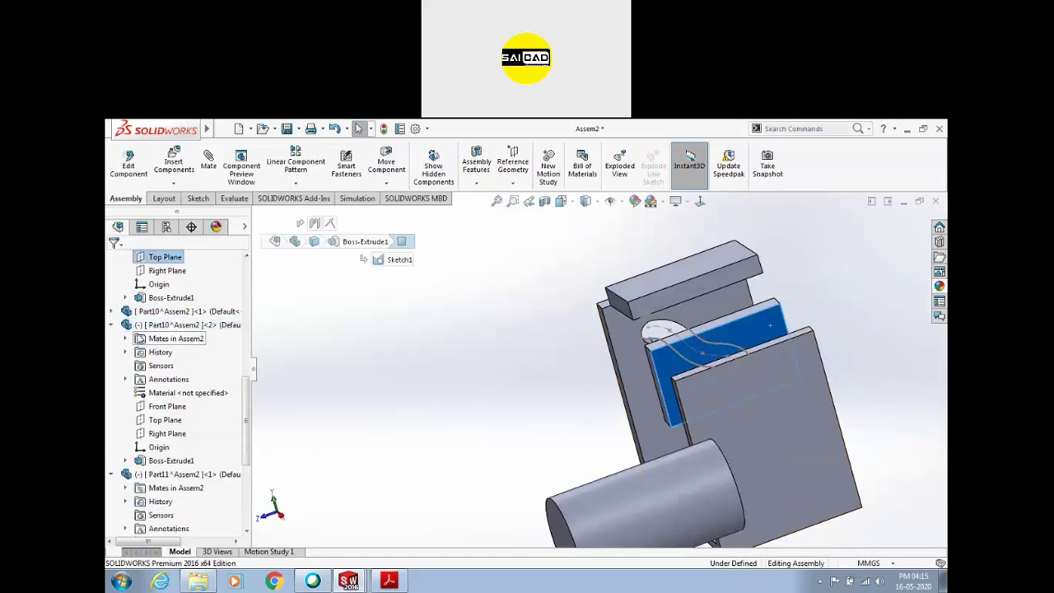
key("Escape")
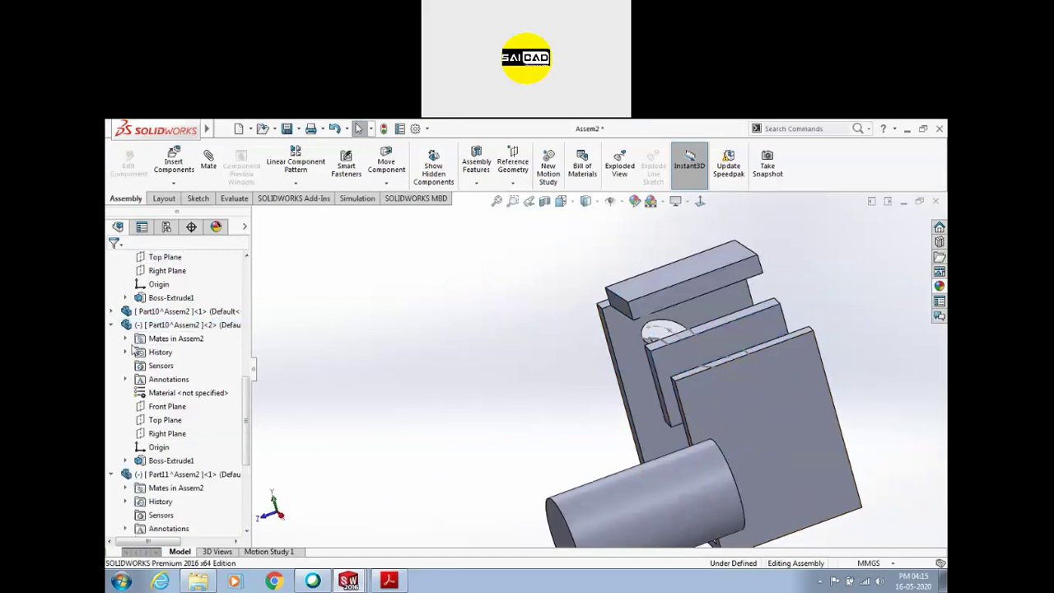
left_click(126, 340)
left_click(181, 353)
key("Delete")
left_click(183, 364)
key("Delete")
Make the flap's lower edge coincident with the bracket's upper edge, then swing it to test
left_click(733, 328)
key("Escape")
scroll(766, 341, "down", 3)
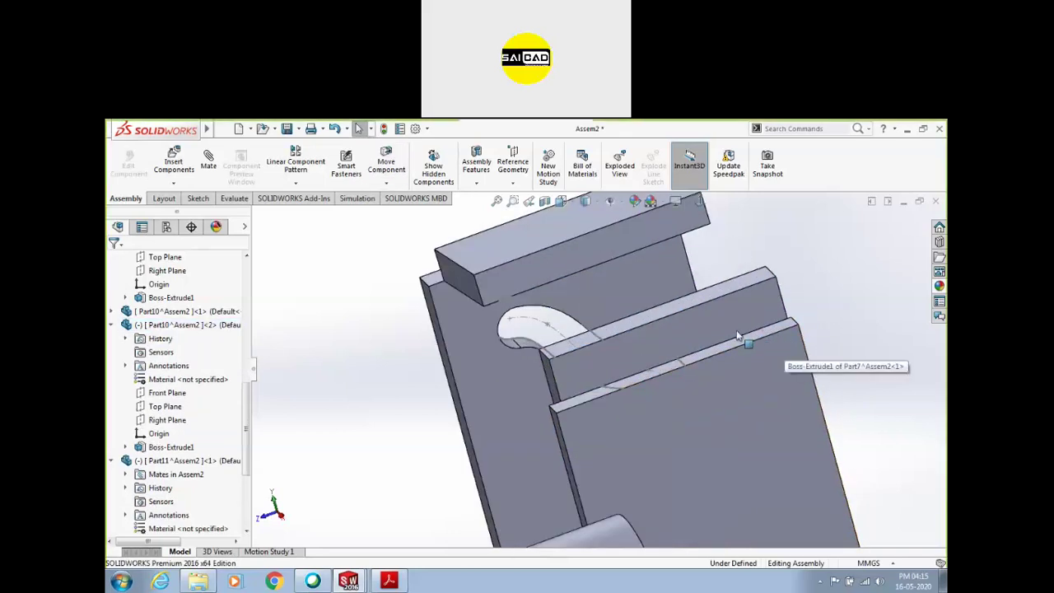
left_click(737, 332)
left_click(724, 294, "ctrl")
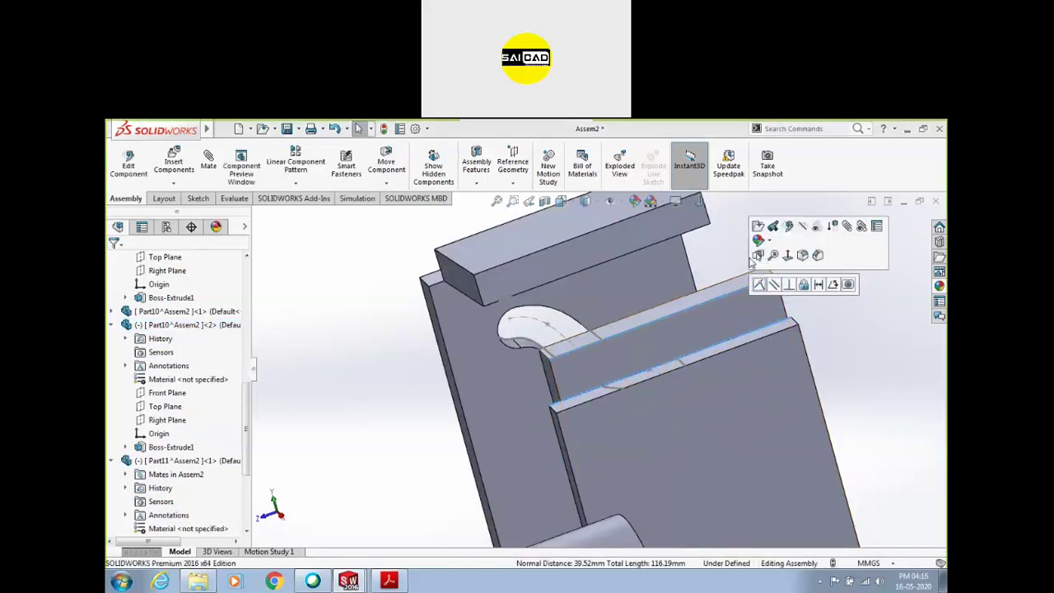
left_click(760, 285)
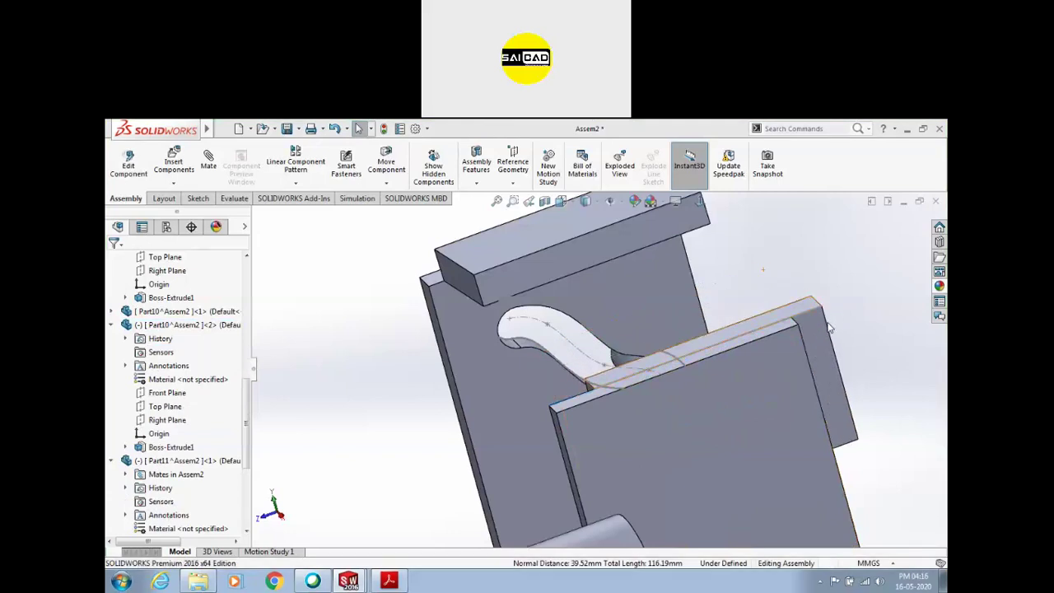
left_click(631, 397)
left_click_drag(630, 397, 793, 333)
Start an advanced limit Distance mate between the two plate faces
left_click(371, 404)
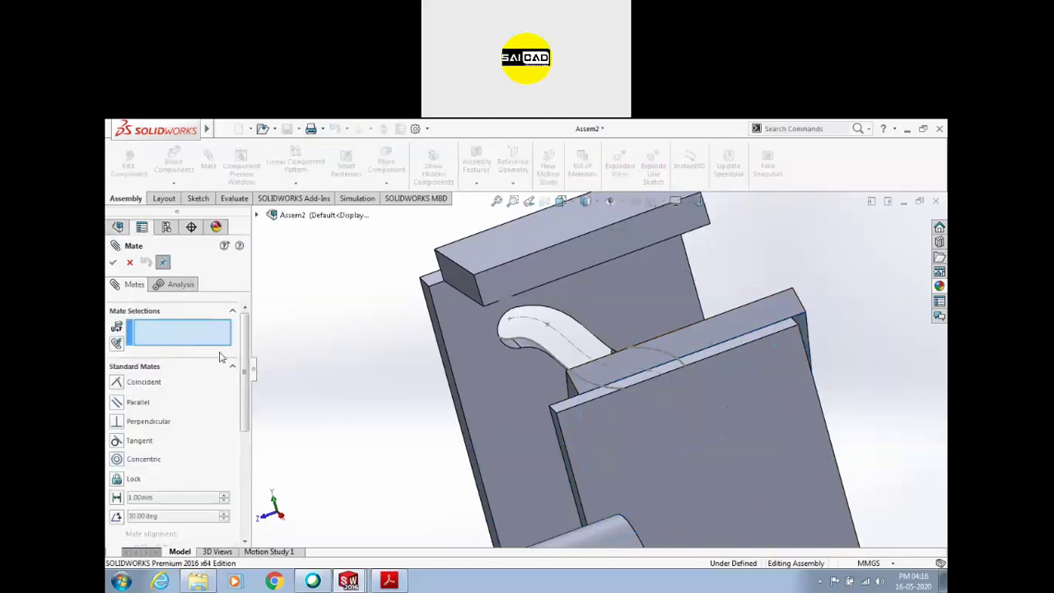
left_click(233, 370)
left_click(151, 386)
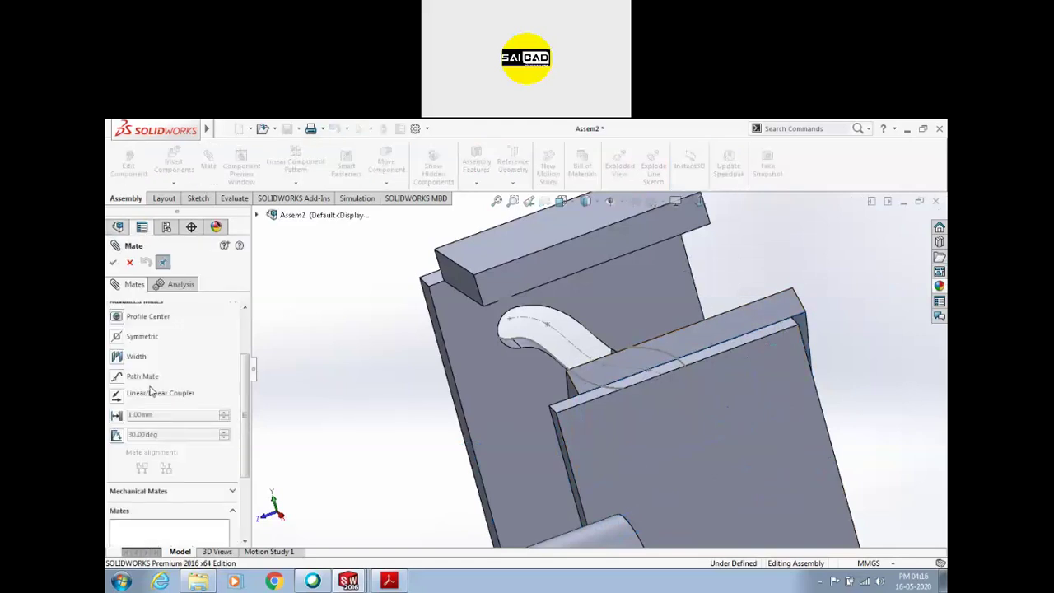
left_click(116, 415)
scroll(527, 431, "down", 5)
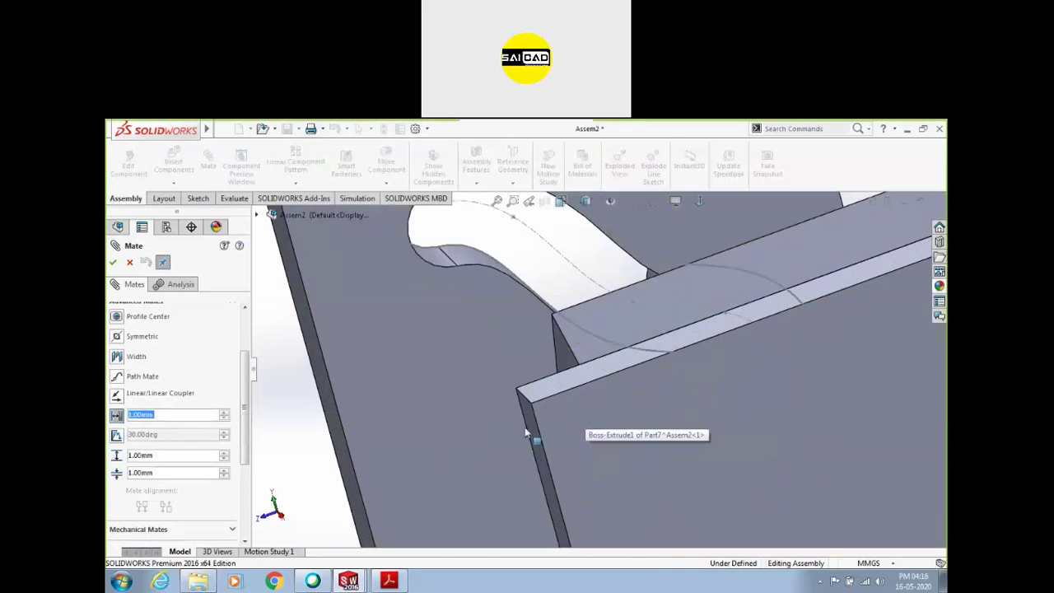
left_click(532, 424)
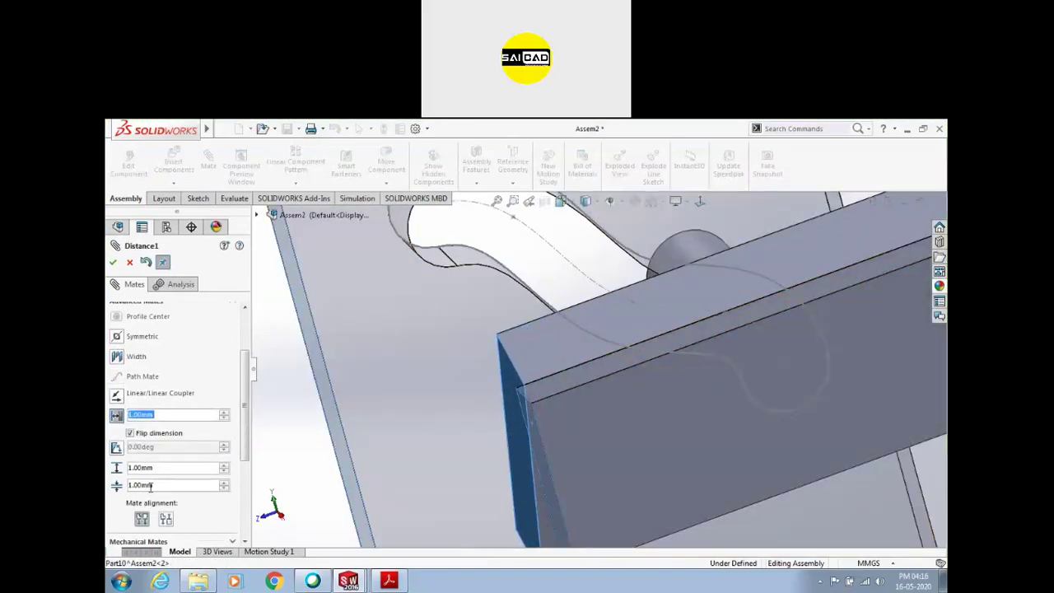
key("Return")
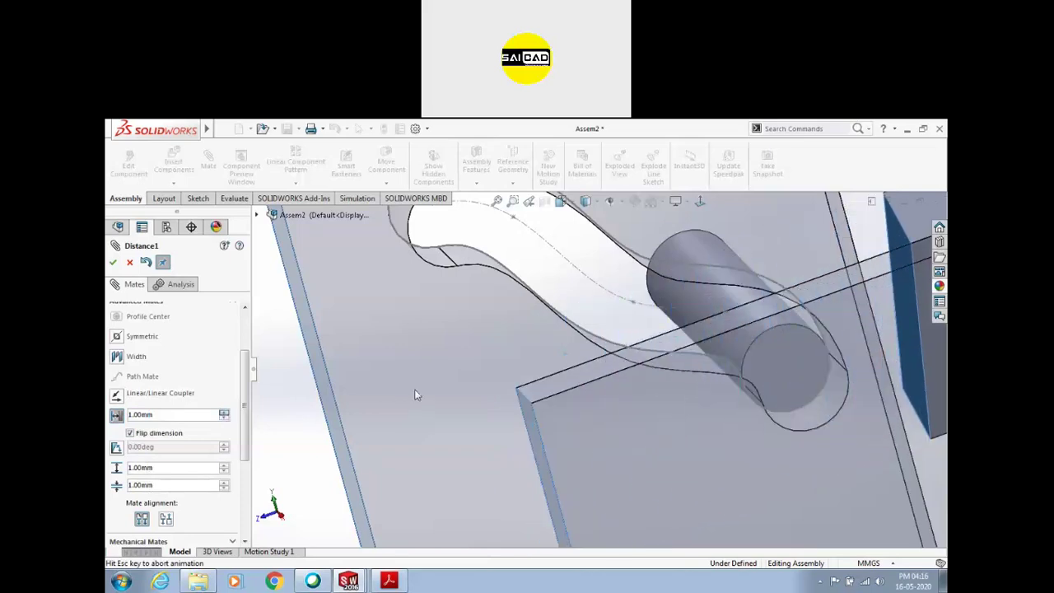
Set the limit distance to a maximum of 60 mm and minimum of 2 mm, and confirm
scroll(415, 395, "up", 3)
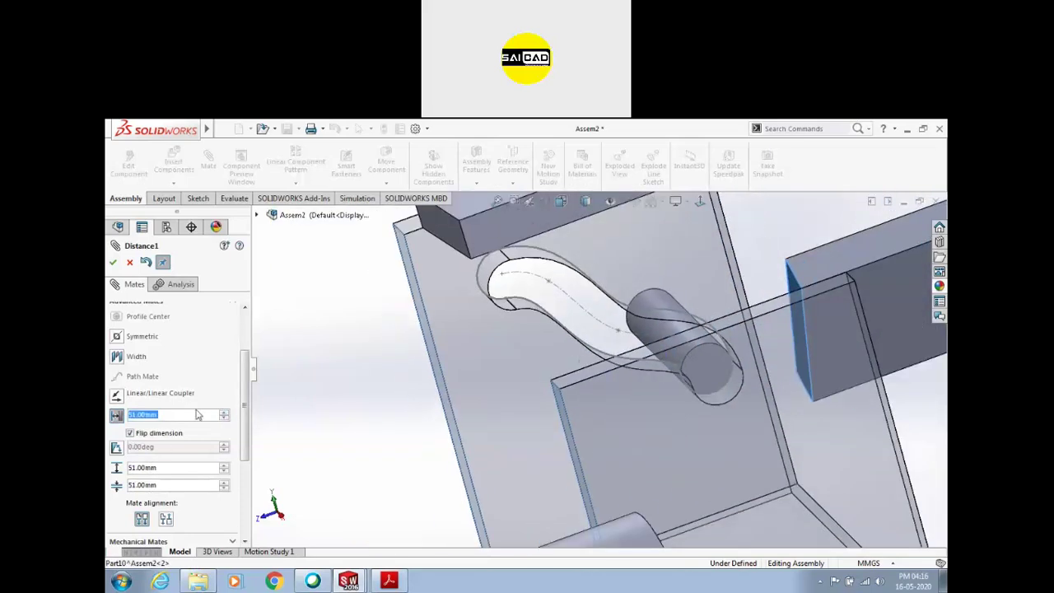
type("60")
key("Return")
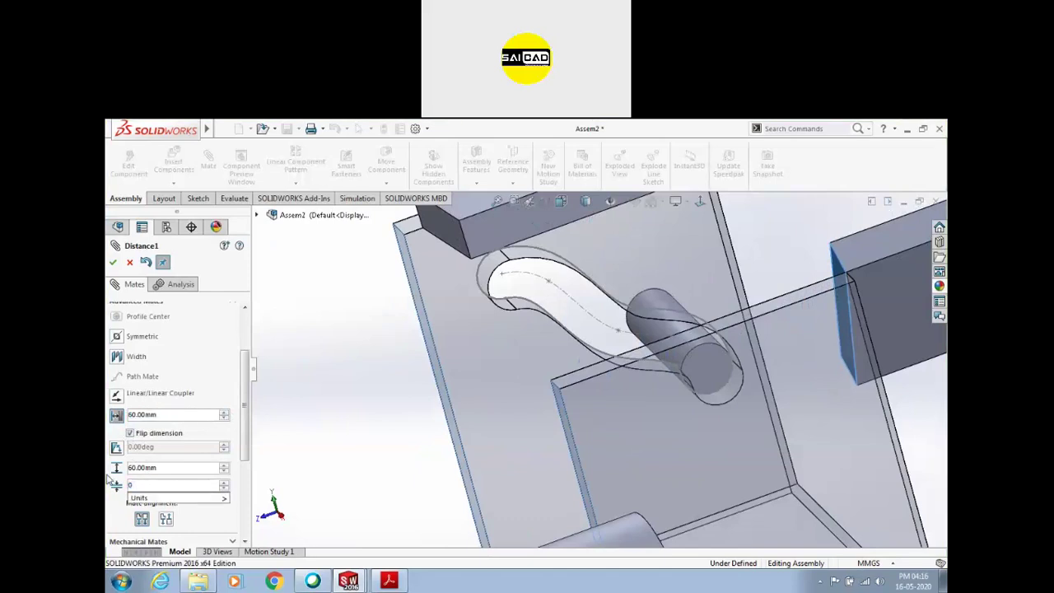
type("2")
key("Return")
left_click(112, 262)
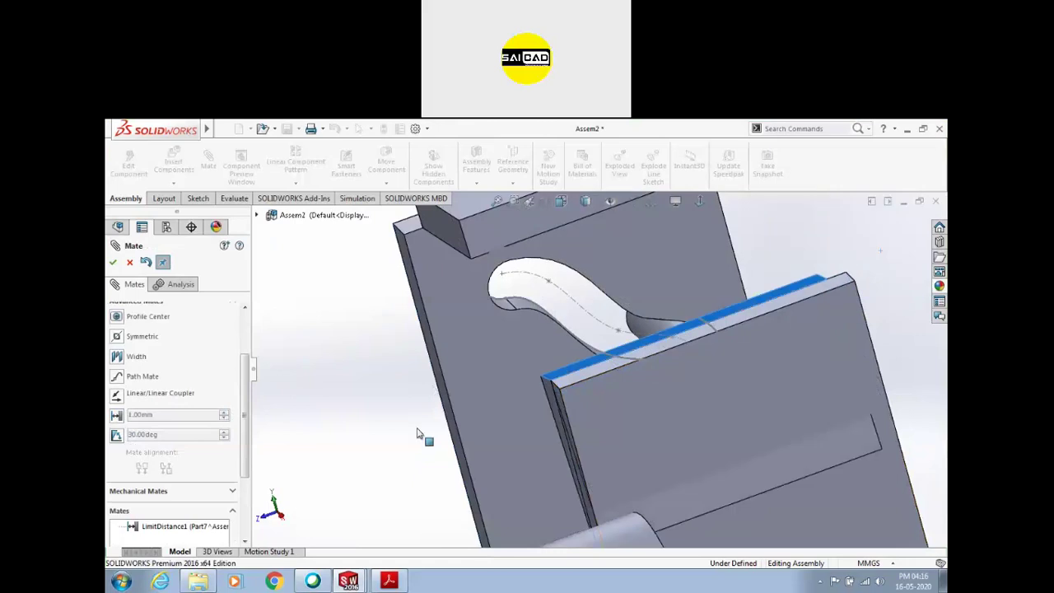
Swing the right block to test its travel limits, then close the mate settings
scroll(500, 426, "up", 4)
middle_click_drag(504, 431, 560, 447)
left_click_drag(858, 408, 935, 216)
left_click_drag(874, 252, 719, 340)
scroll(736, 402, "down", 2)
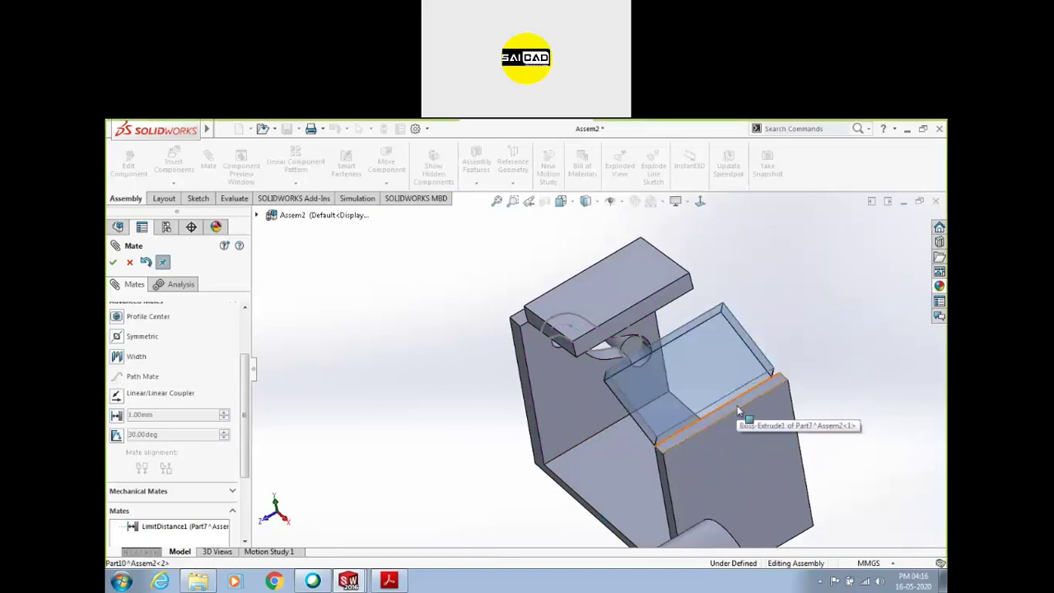
scroll(848, 371, "down", 2)
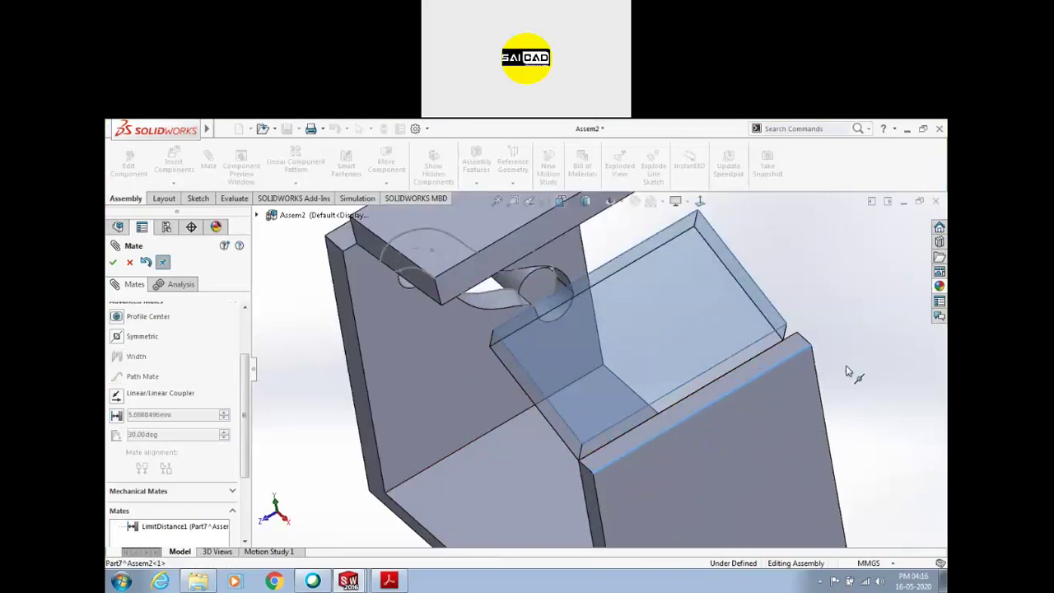
key("Escape")
Drag the Part10<2> flap plate to test its limits, zoom to fit, and box-select all three components
left_click(791, 356)
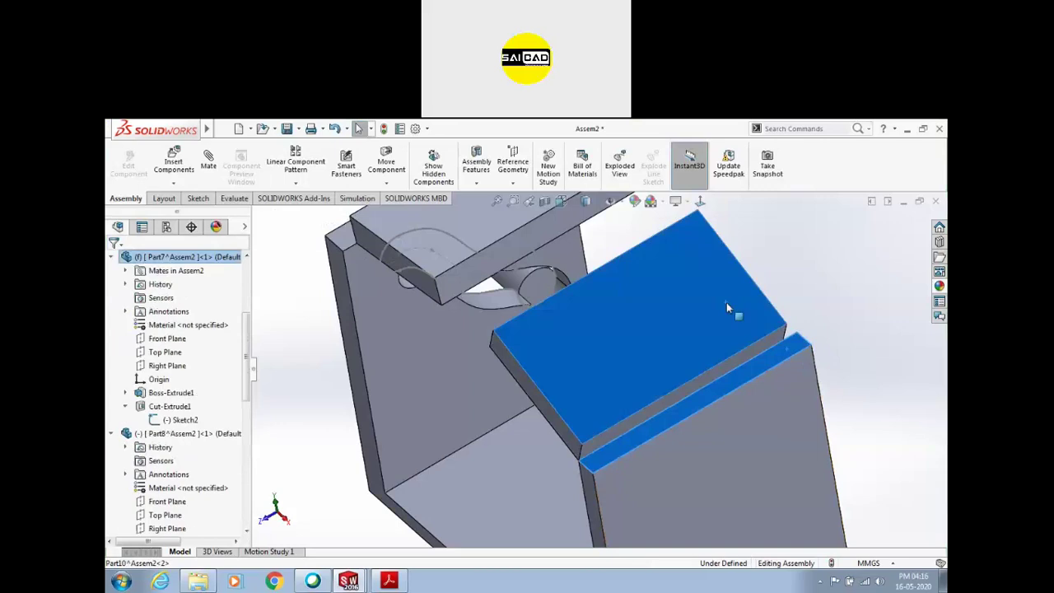
left_click(883, 371)
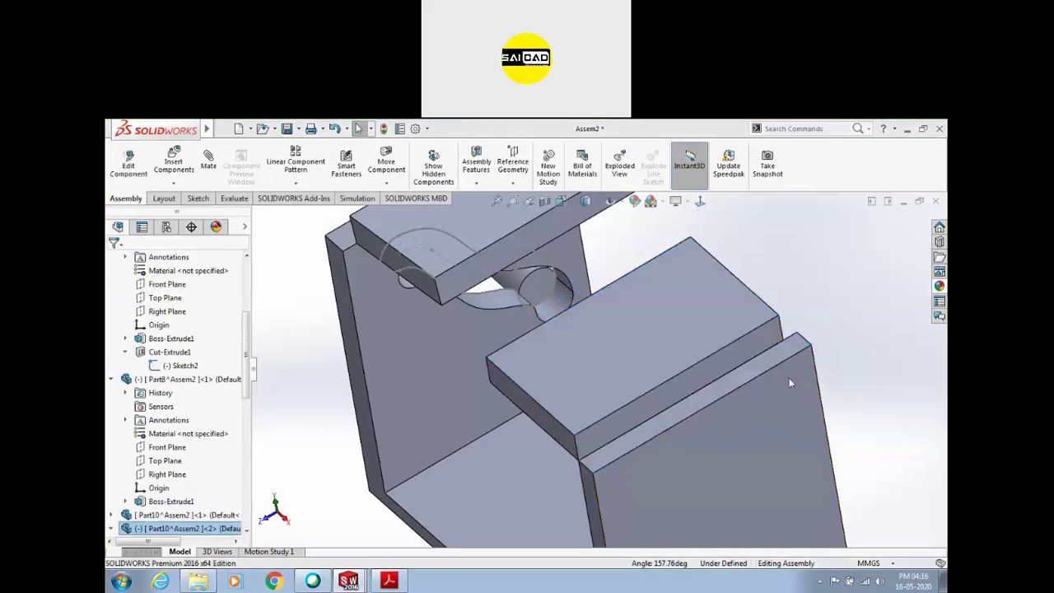
left_click_drag(776, 338, 548, 453)
key("Escape")
middle_click_drag(548, 453, 757, 417)
left_click_drag(654, 376, 768, 383)
key("Escape")
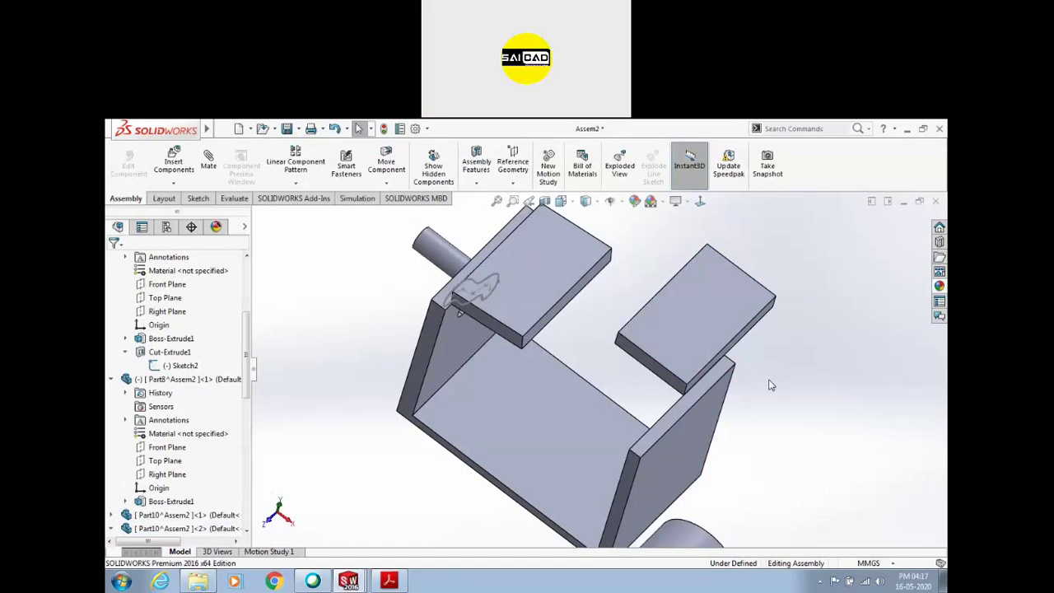
key("f")
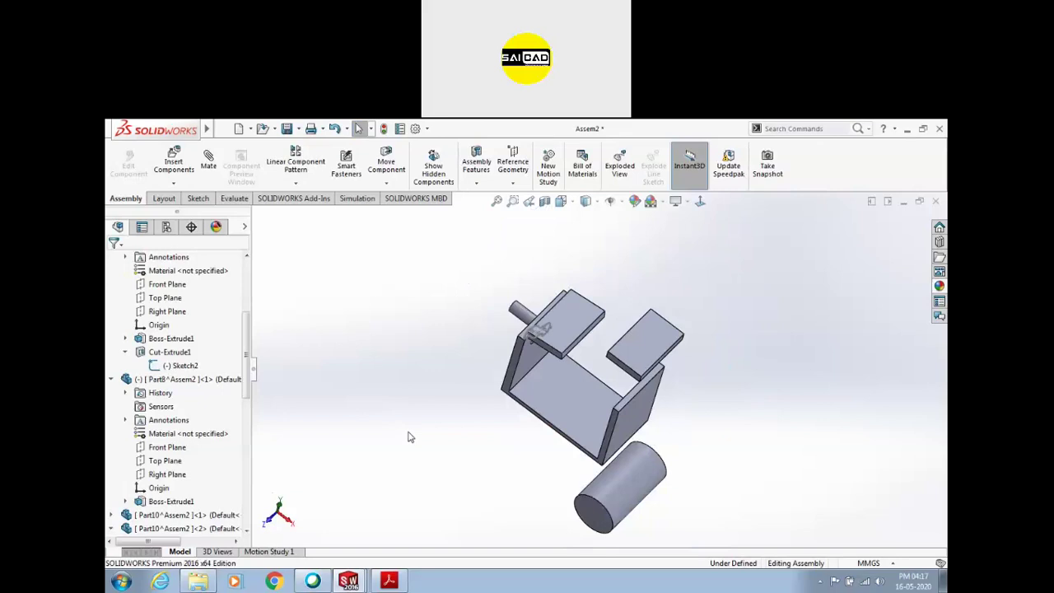
left_click_drag(407, 270, 752, 543)
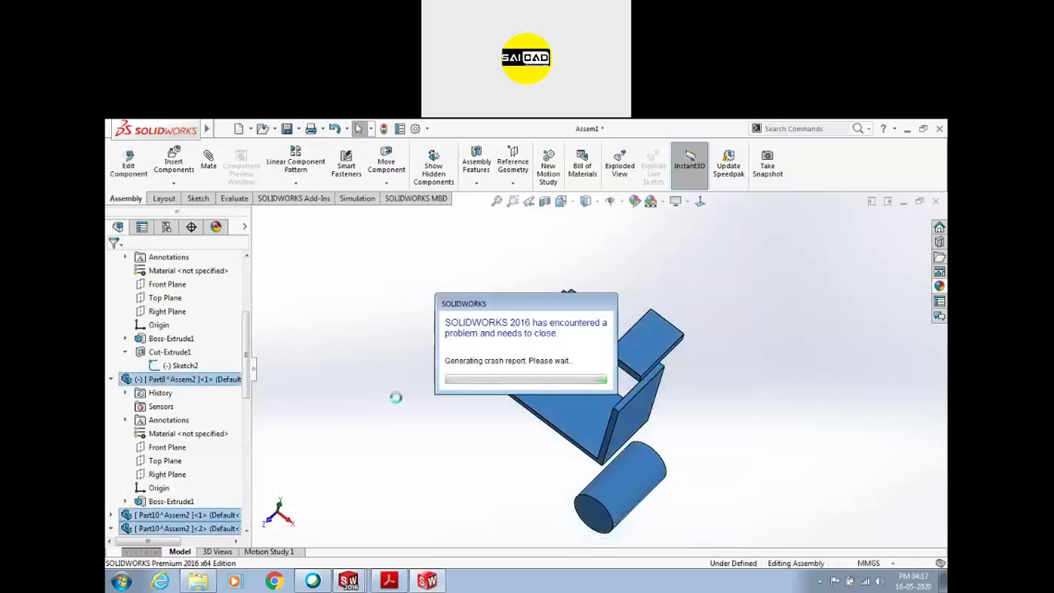
Close the PDF reader window from the taskbar
mouse_move(437, 583)
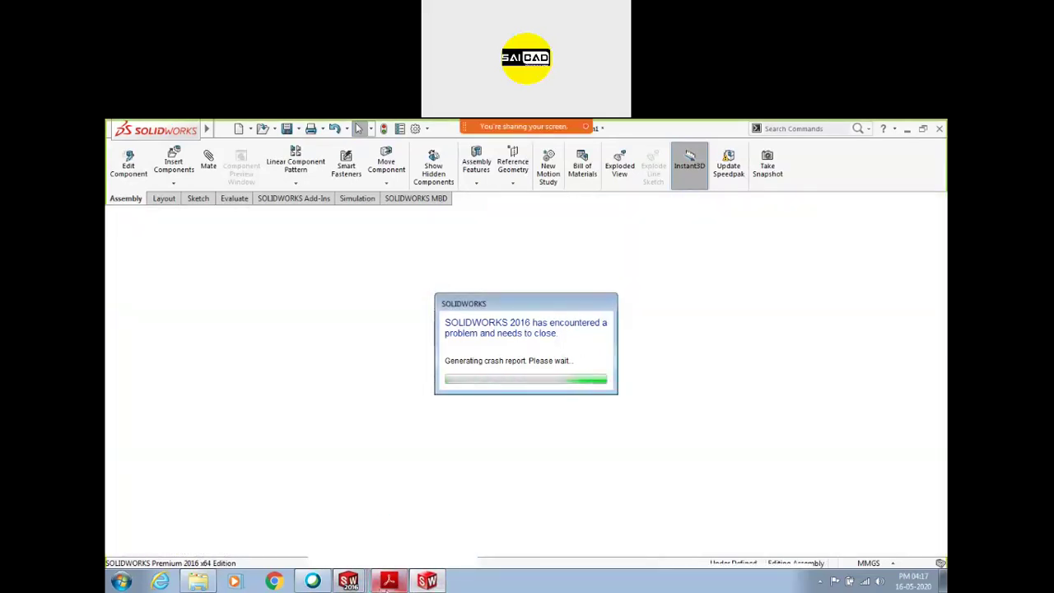
left_click(388, 580)
right_click(388, 581)
left_click(363, 556)
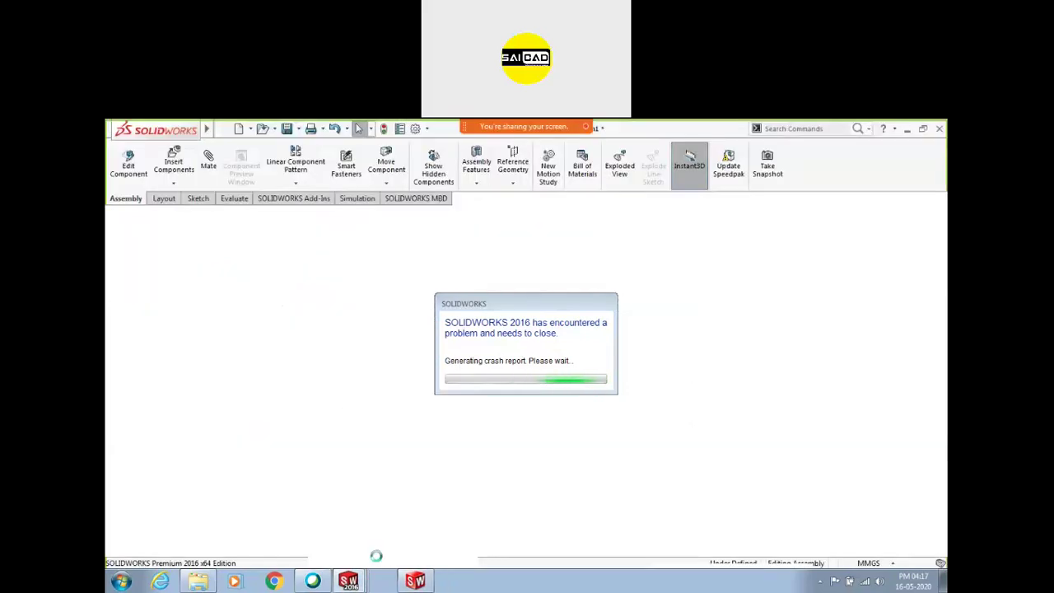
Close the crashed SOLIDWORKS window and show the desktop
right_click(389, 580)
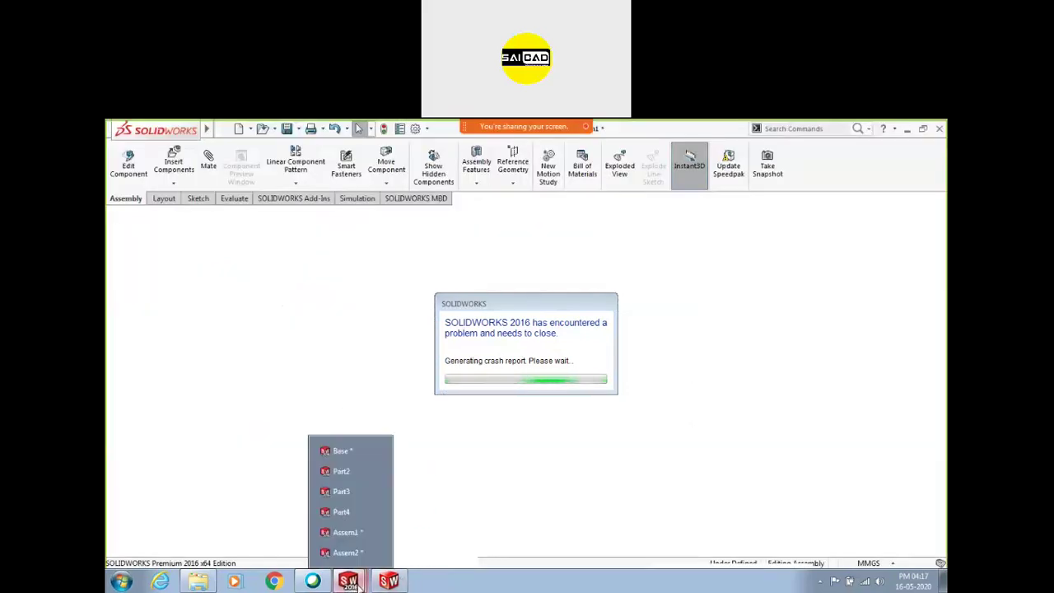
left_click(346, 556)
right_click(478, 582)
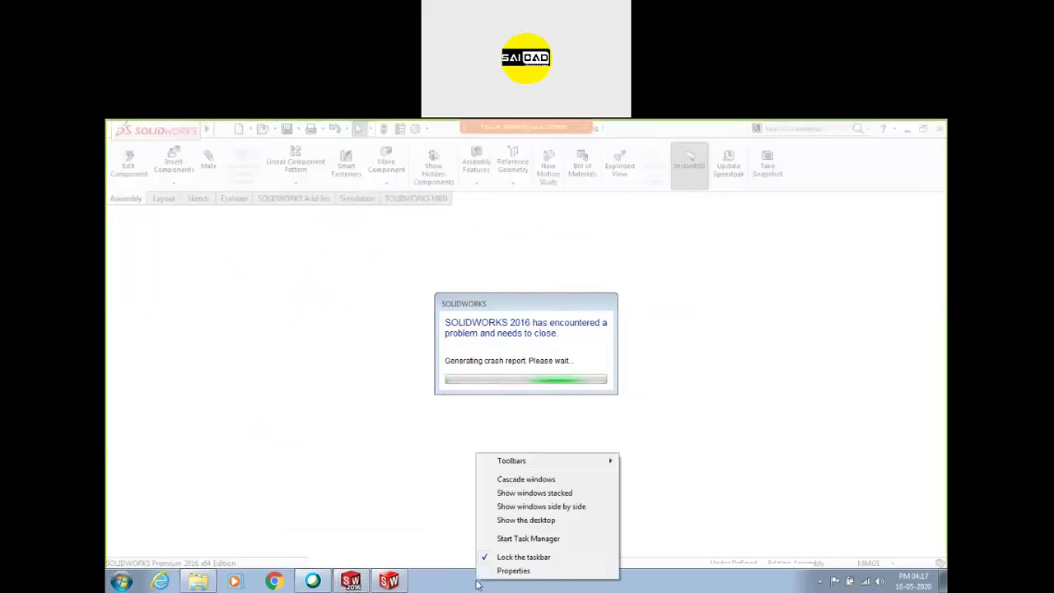
left_click(347, 583)
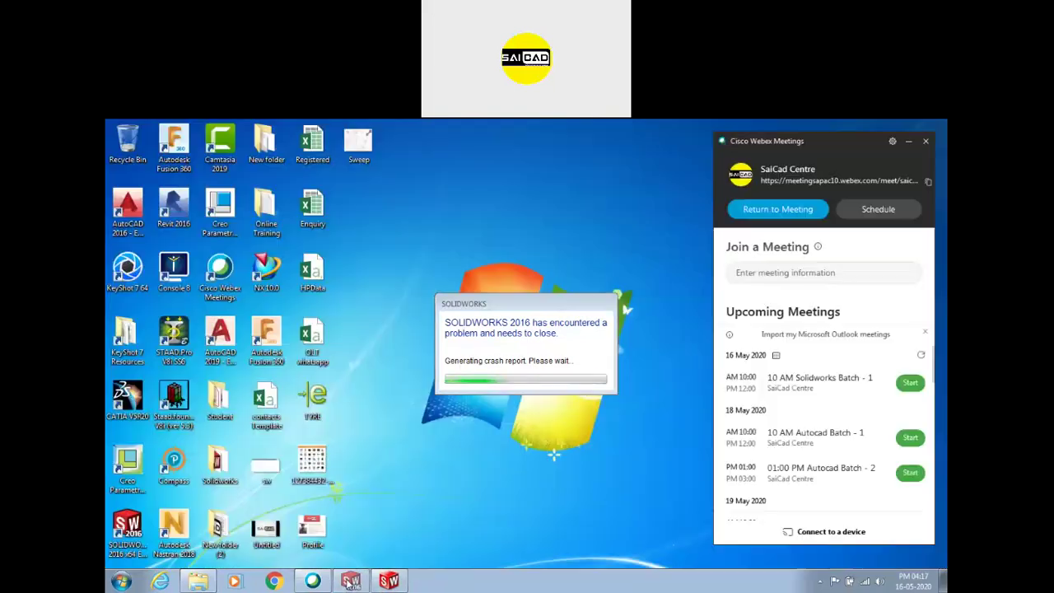
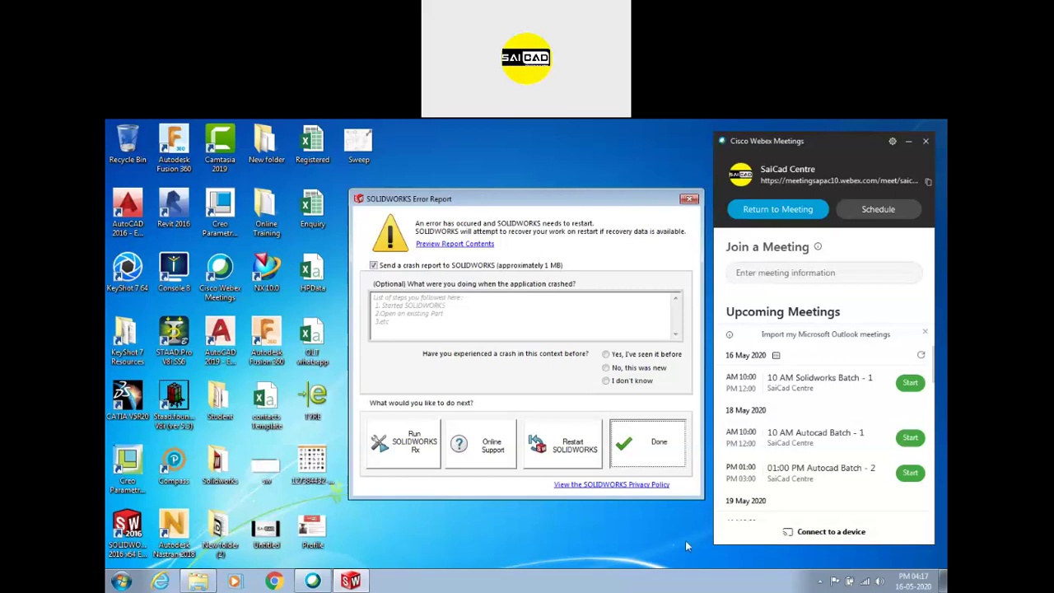
Dismiss the SOLIDWORKS crash report on the desktop
right_click(521, 525)
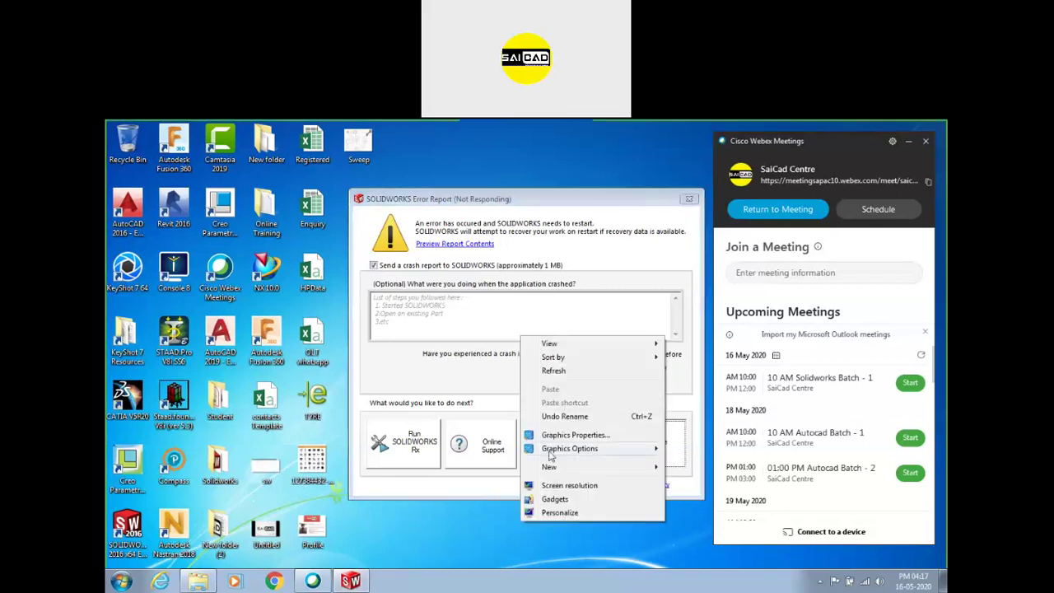
left_click(563, 379)
right_click(478, 579)
Refresh the desktop and select the SOLIDWORKS 2016 shortcut
right_click(427, 298)
right_click(452, 334)
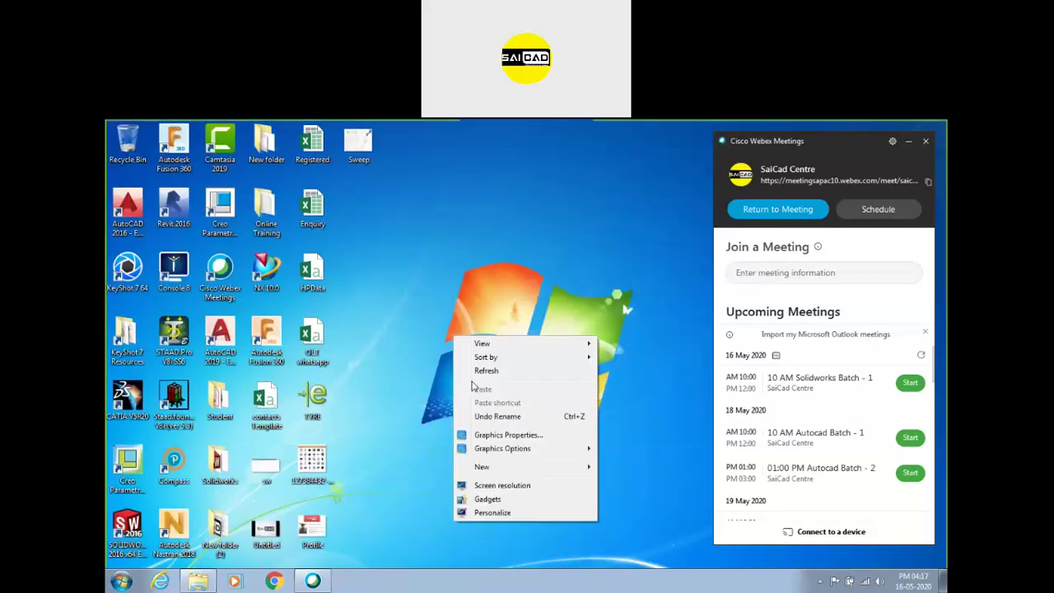
right_click(471, 377)
right_click(488, 408)
left_click(522, 255)
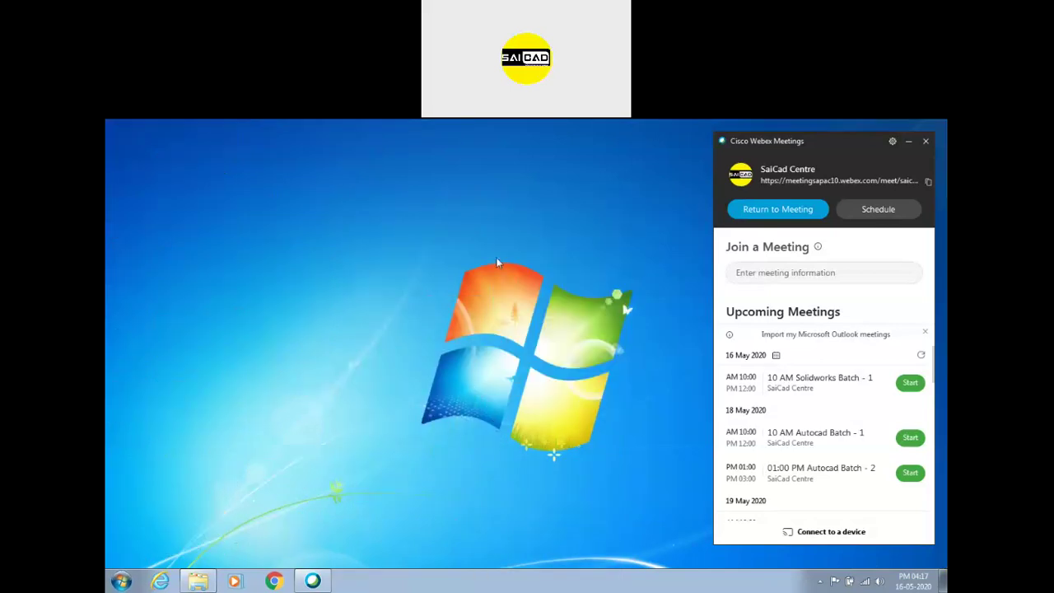
left_click(137, 531)
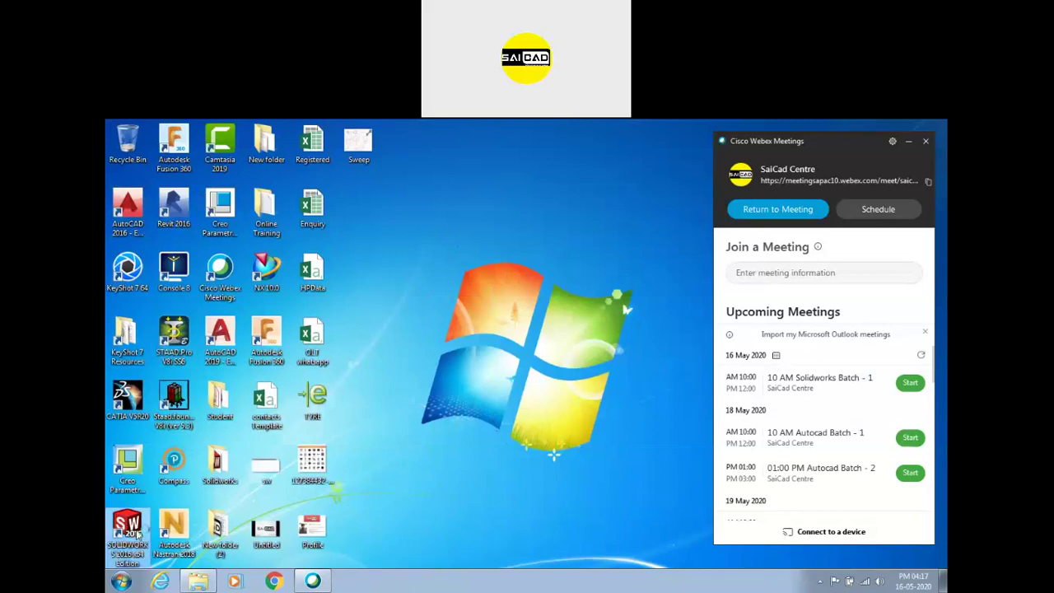
Browse to Local Disk (E:) > WB > Student Project > Slider in Explorer
left_click(200, 581)
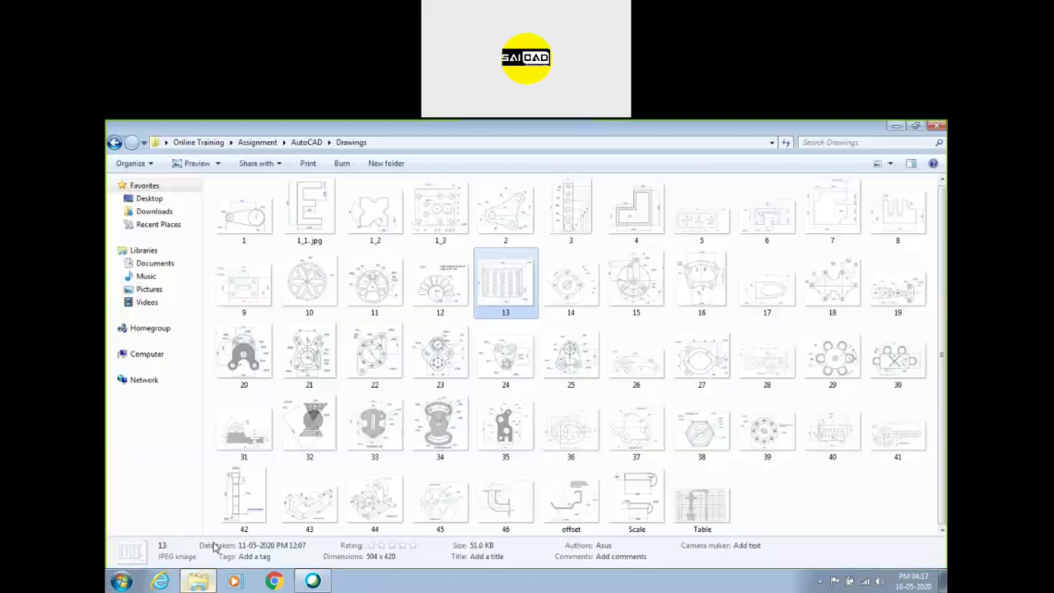
left_click(146, 353)
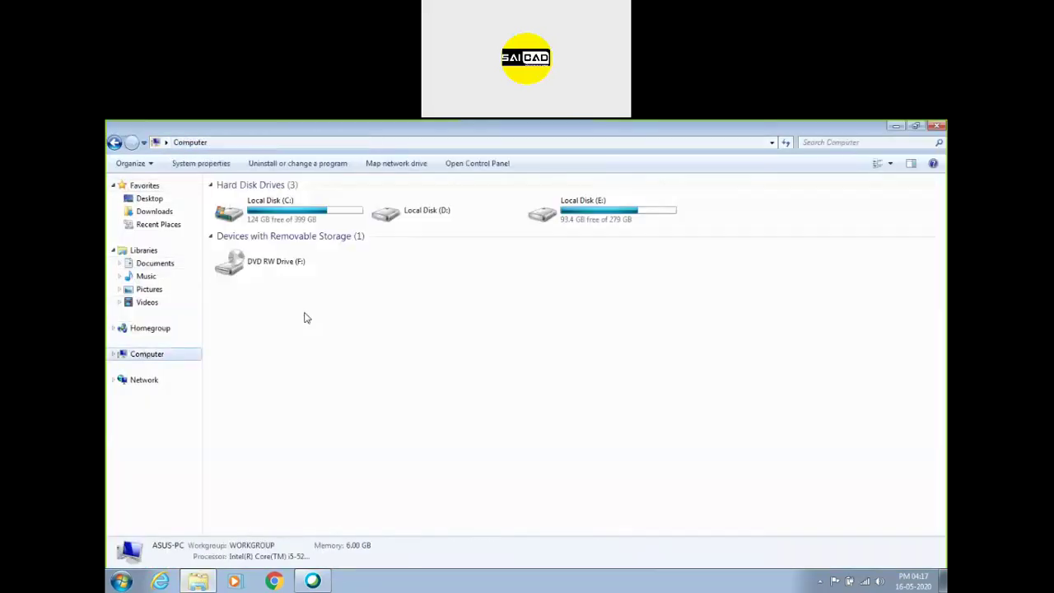
double_click(576, 210)
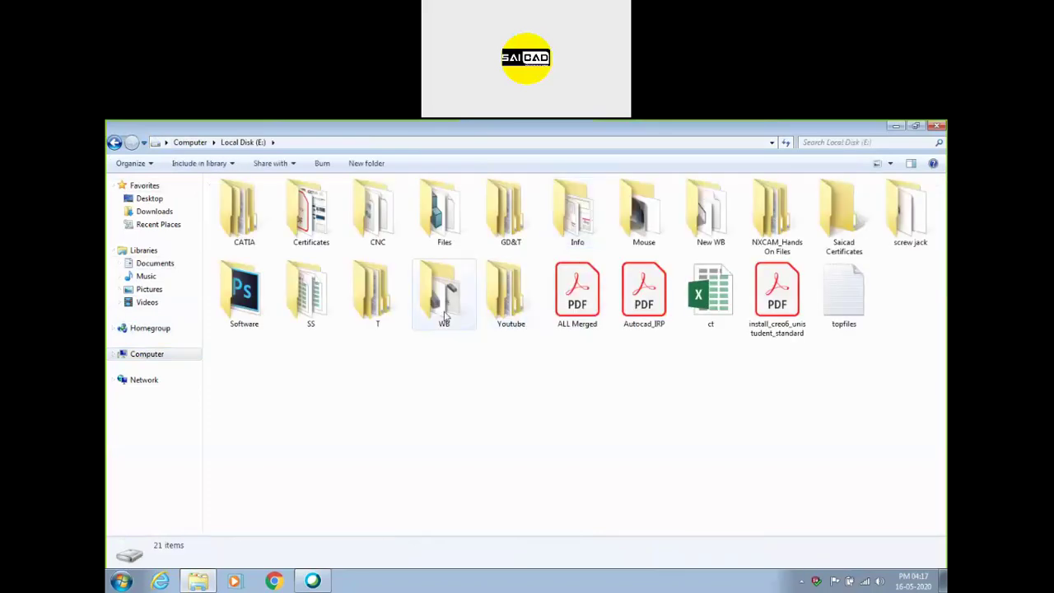
double_click(445, 297)
double_click(382, 218)
double_click(576, 212)
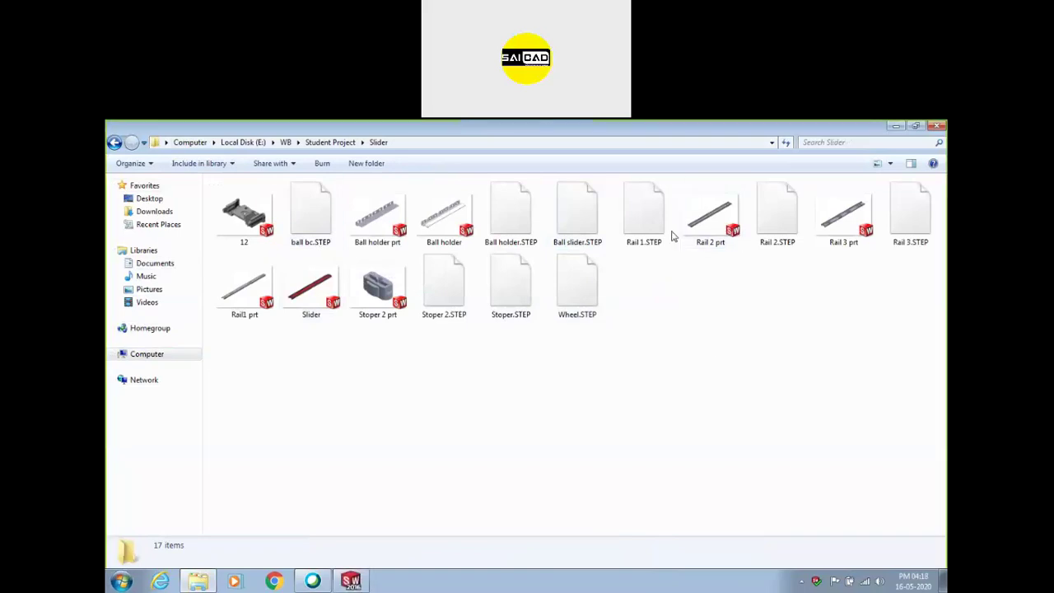
Check the Rail 2, Rail1 and Slider file details, then open the Slider assembly
left_click(715, 233)
left_click(290, 317)
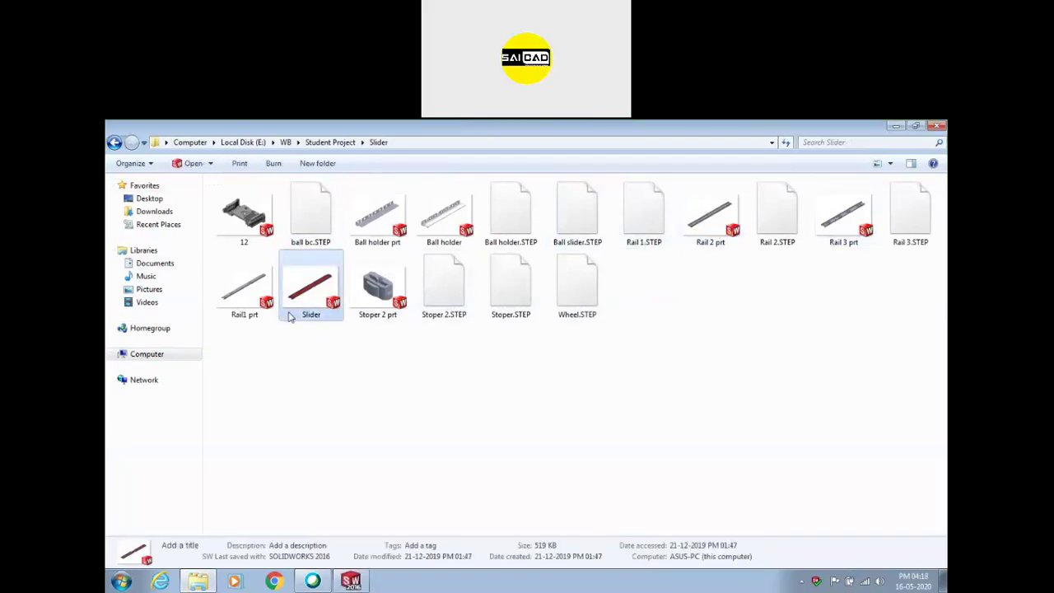
left_click(251, 316)
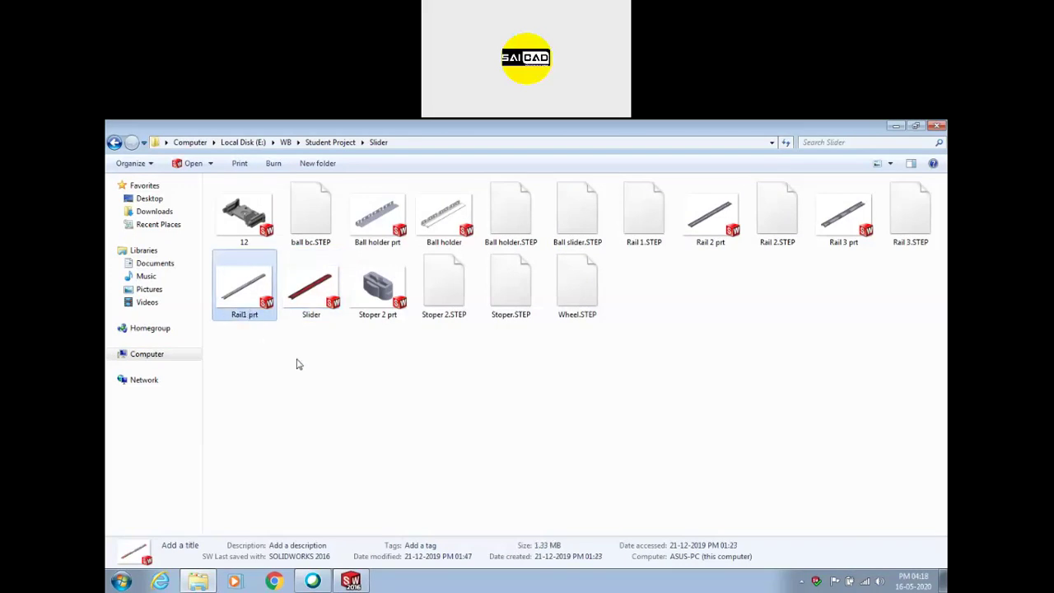
left_click(294, 318)
left_click(314, 419)
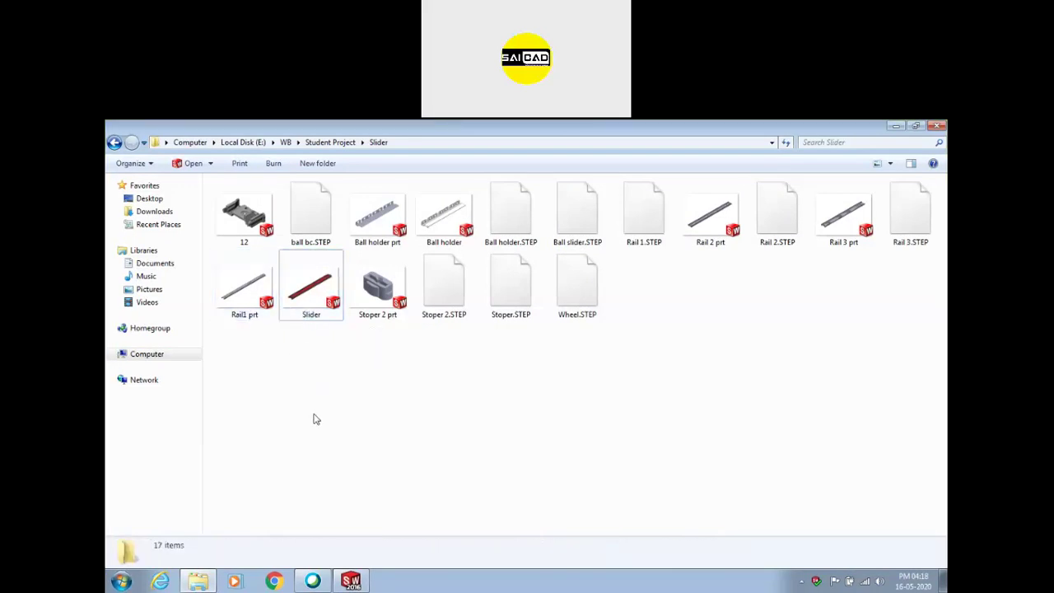
left_click(367, 581)
left_click(362, 582)
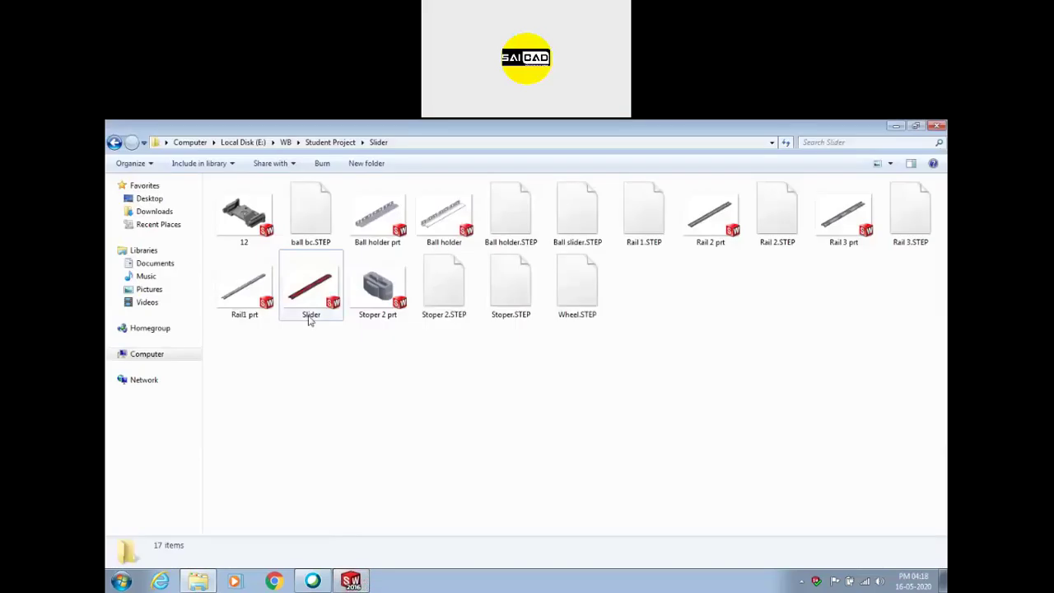
double_click(312, 305)
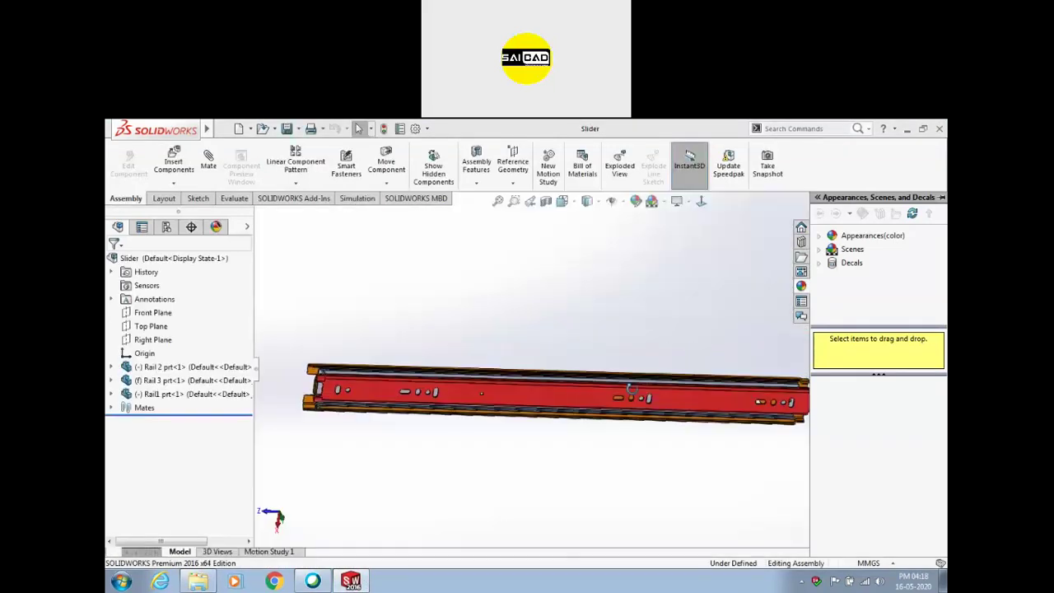
Pull Rail1 outward along the slide and orbit to an angled view
left_click_drag(356, 412, 813, 361)
middle_click_drag(692, 303, 576, 428)
scroll(661, 396, "down", 1)
scroll(609, 417, "up", 1)
scroll(639, 390, "down", 2)
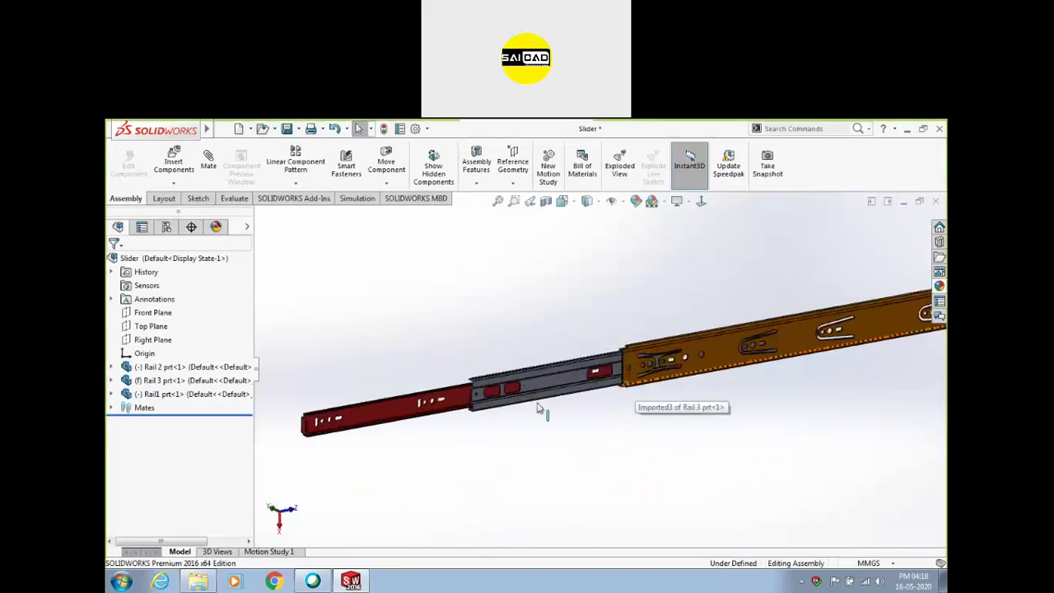
Slide the red rail back and forth, then expand the Mates folder
middle_click_drag(491, 420, 689, 381)
left_click(668, 368)
left_click_drag(669, 368, 650, 404)
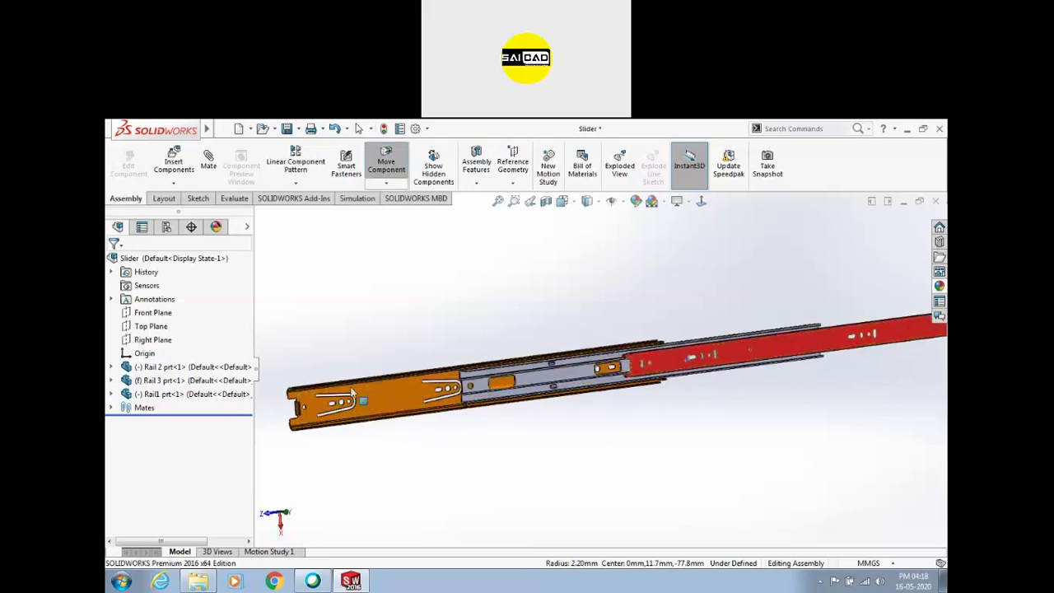
left_click(112, 408)
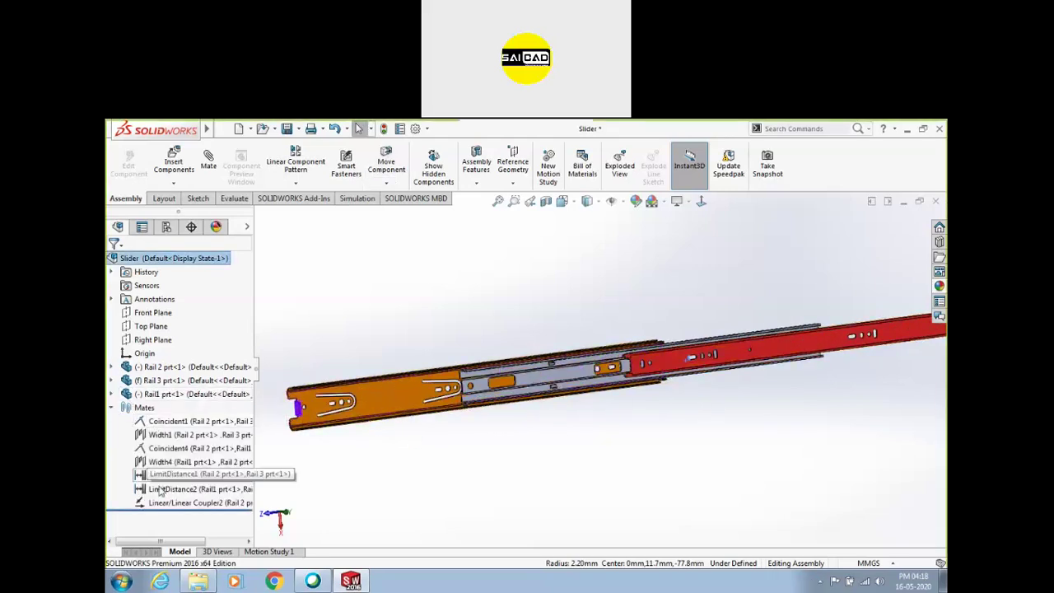
Delete the Linear/Linear Coupler2 mate and slide the red rail to test its travel
left_click(189, 502)
key("Delete")
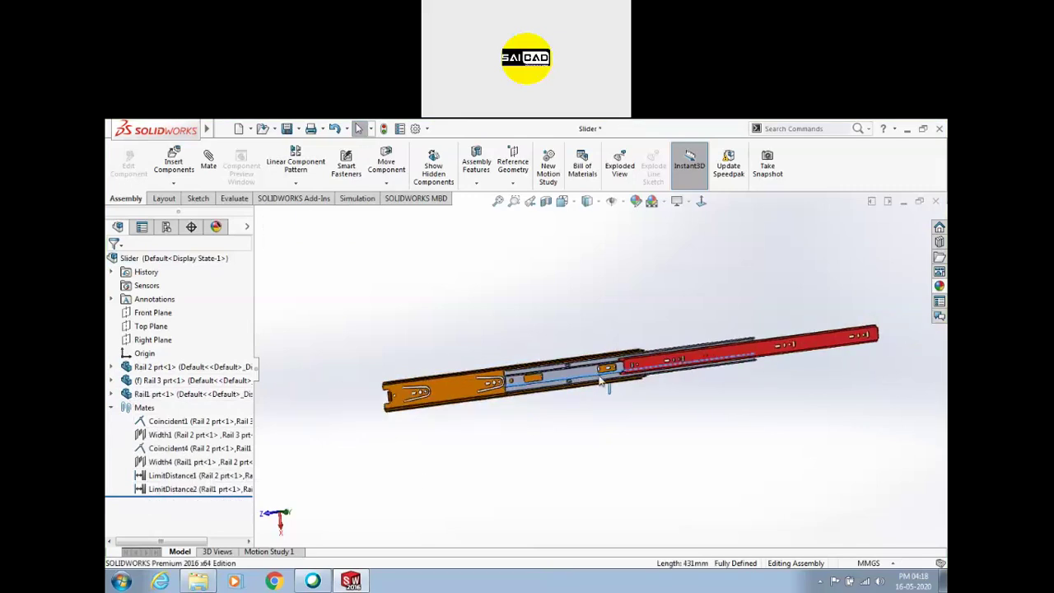
left_click_drag(623, 362, 677, 375)
left_click(726, 310)
middle_click_drag(637, 376, 623, 365)
scroll(622, 366, "down", 3)
scroll(580, 455, "up", 2)
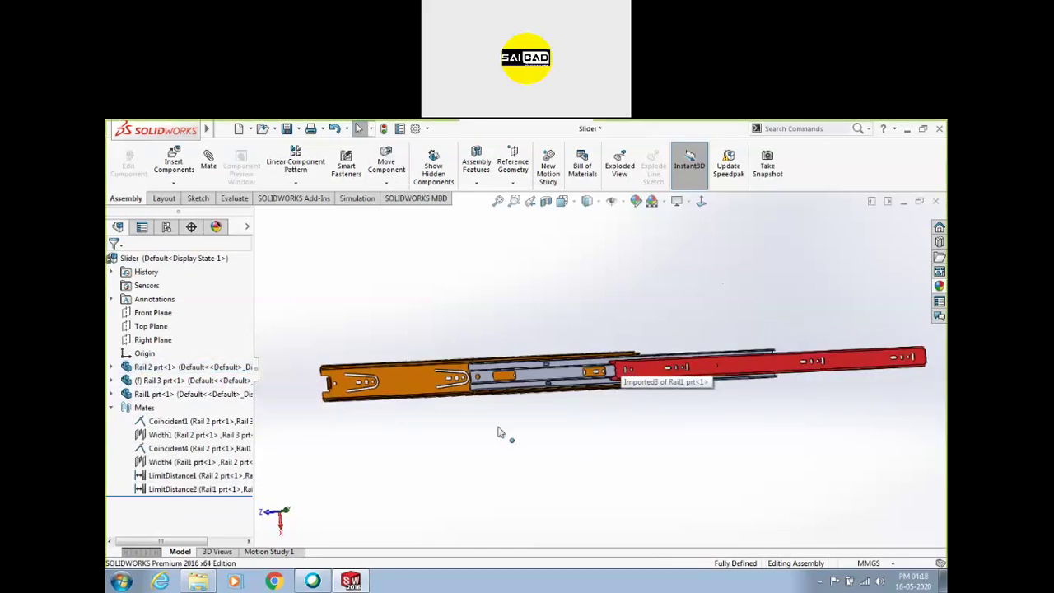
Inspect the Coincident1 and Width1 mates and slide Rail 2 to its limit
left_click(201, 420)
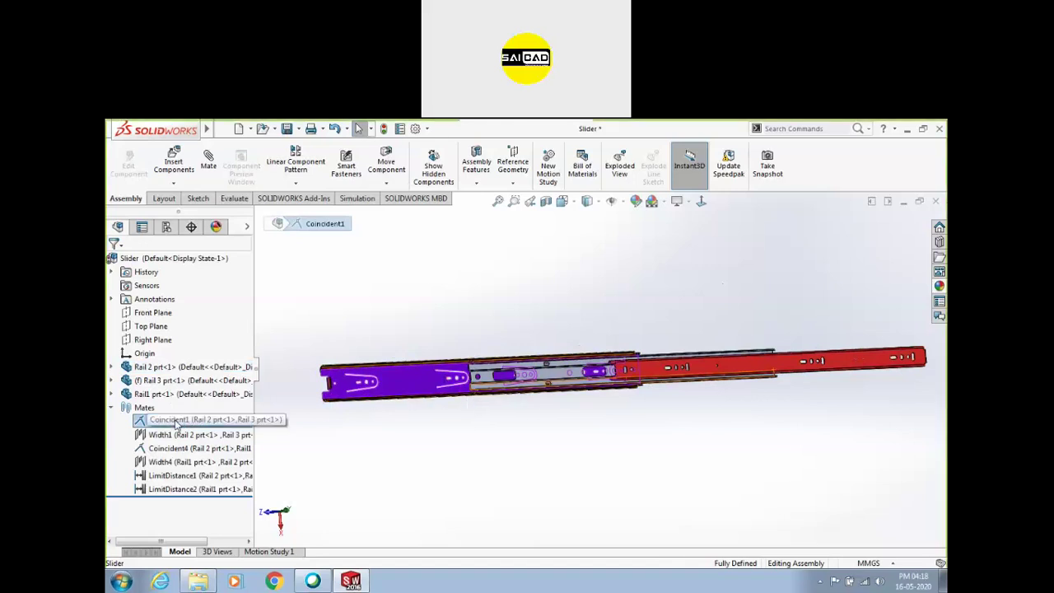
left_click(348, 431)
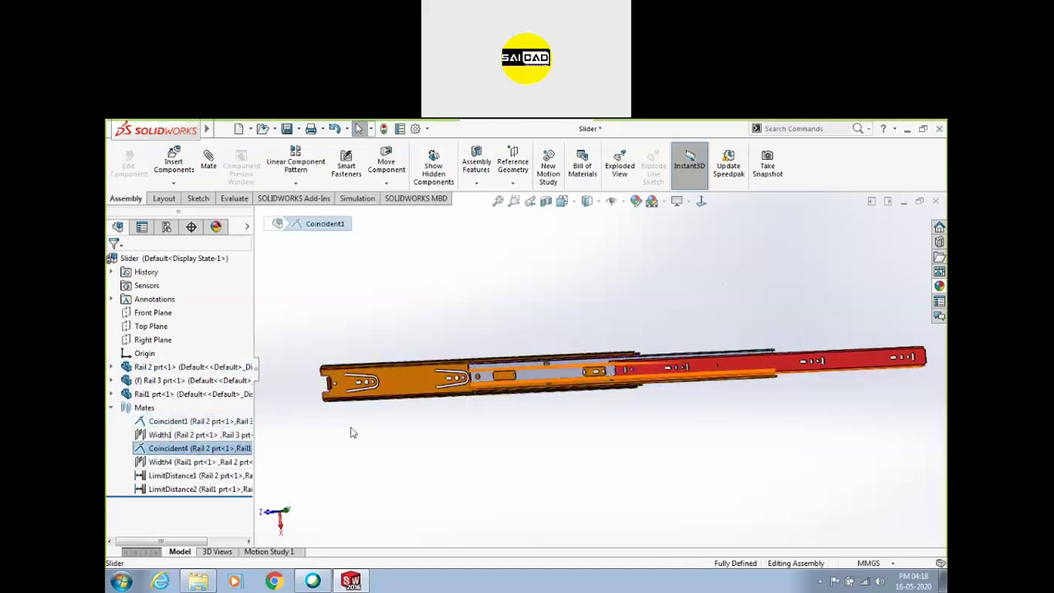
left_click(174, 435)
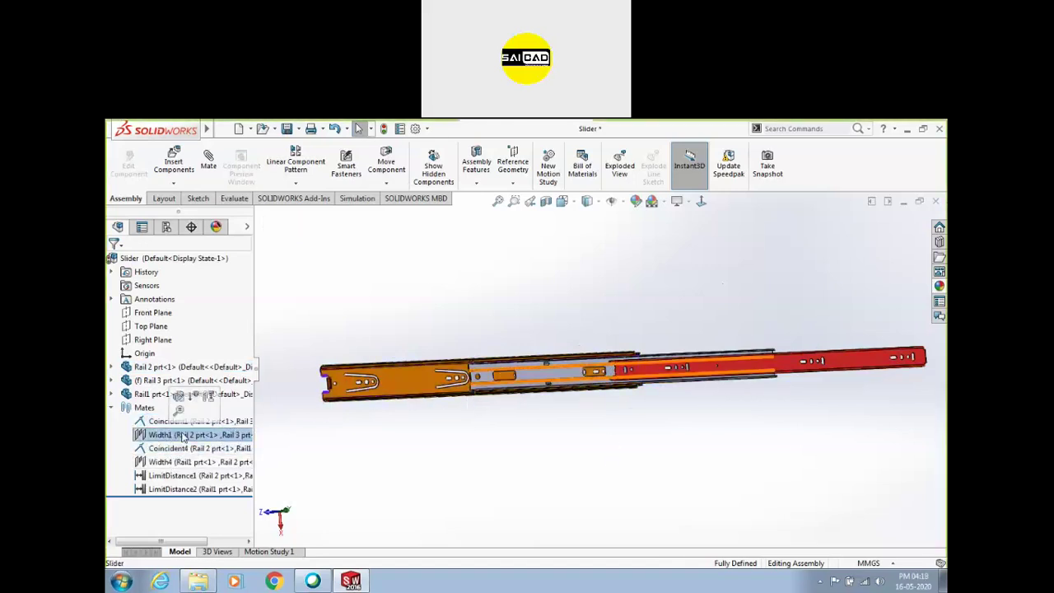
left_click(487, 378)
mouse_move(486, 378)
left_mouse_down()
mouse_move(445, 367)
mouse_move(548, 387)
mouse_move(667, 373)
left_mouse_up()
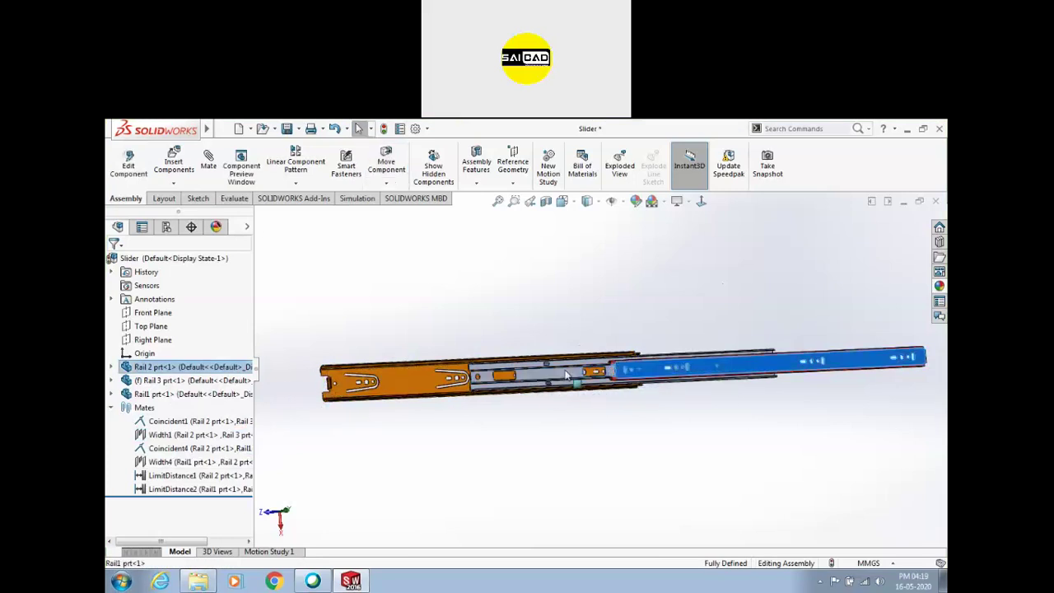
left_click(669, 370)
Review the LimitDistance1 and LimitDistance2 mates, then start a new mate
left_click(154, 478)
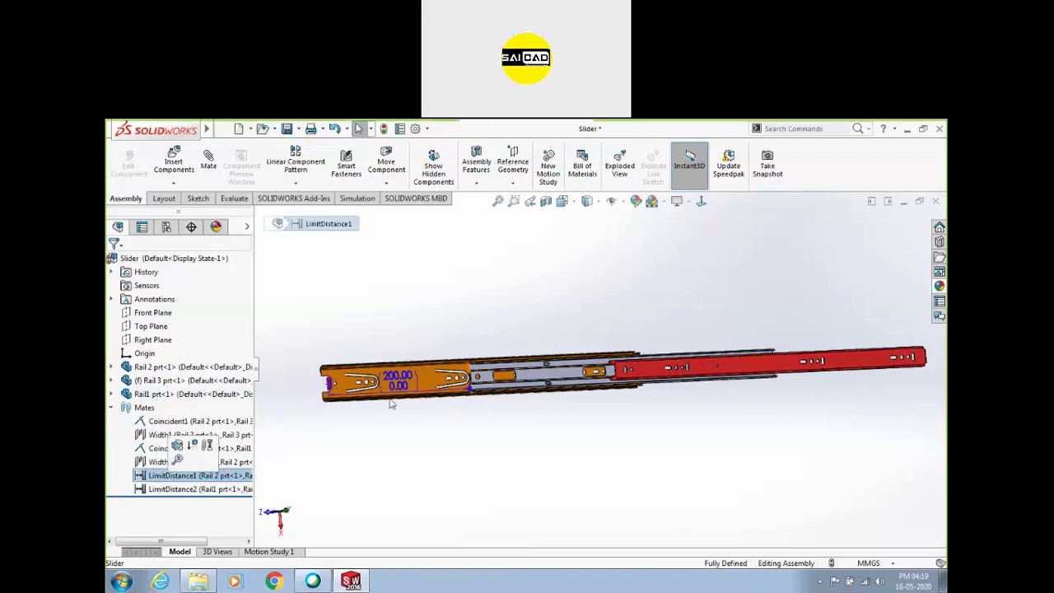
left_click(574, 401)
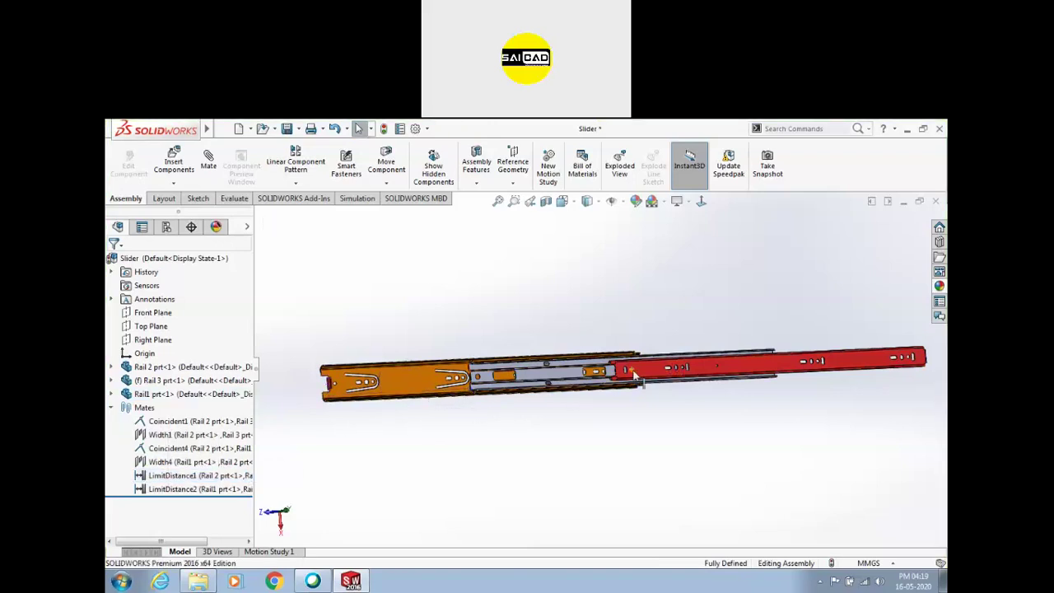
left_click(186, 491)
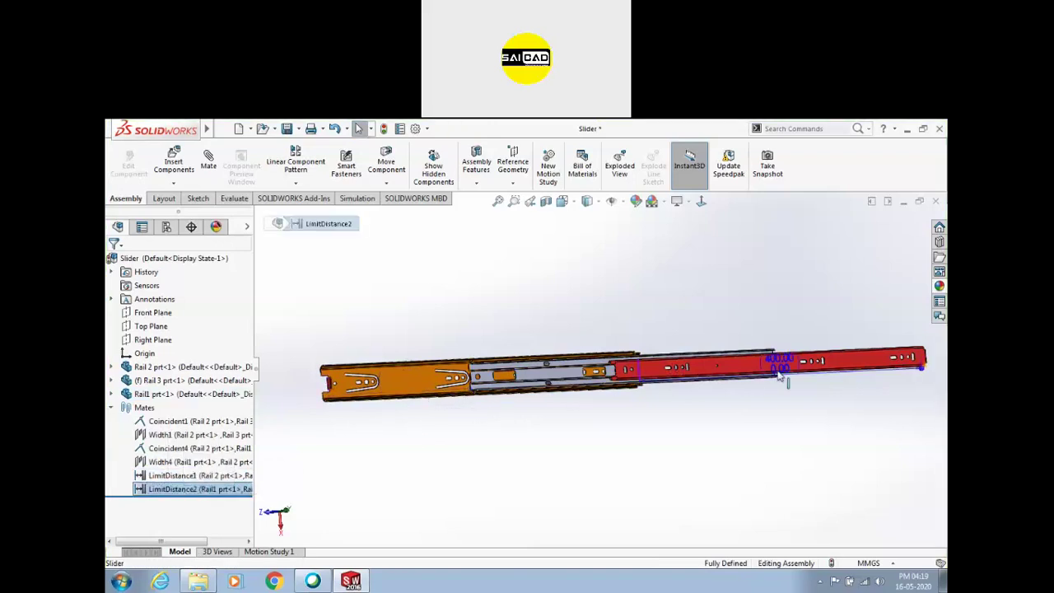
left_click(682, 459)
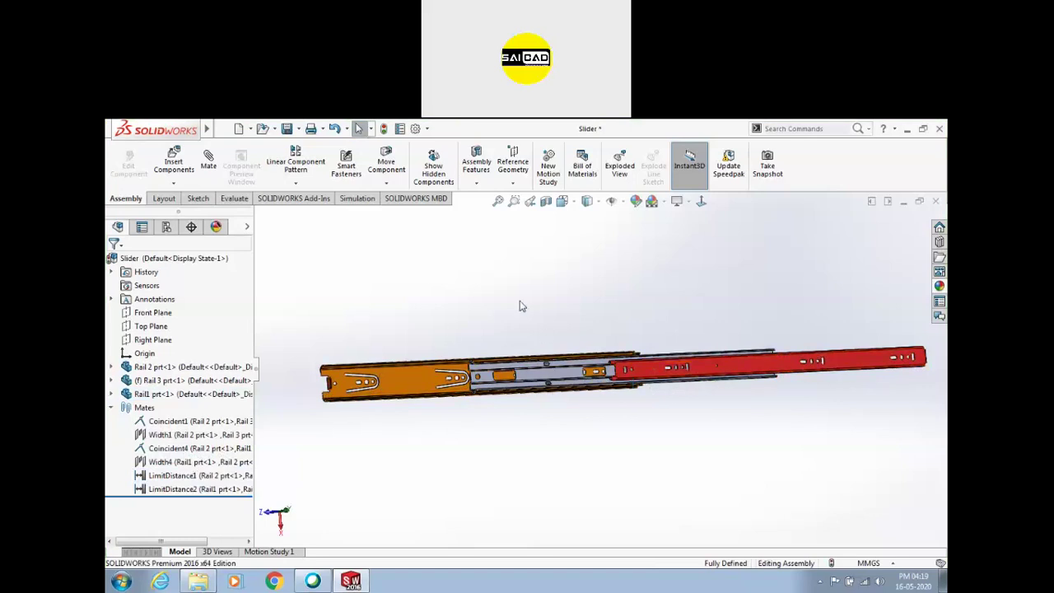
left_click(209, 163)
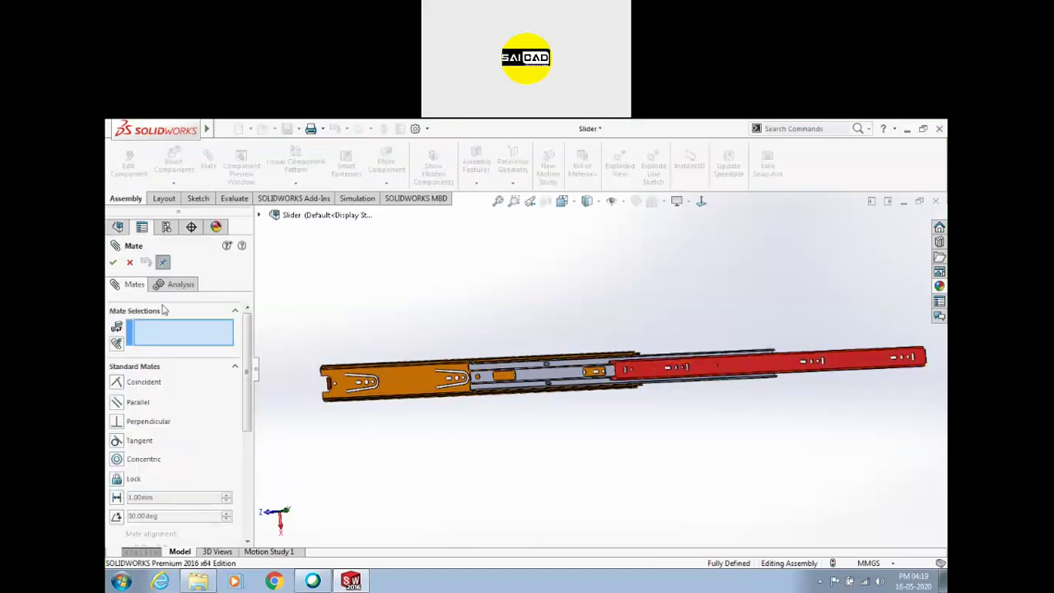
Choose the Linear/Linear Coupler advanced mate type and angle the view on the rails
left_click(130, 367)
left_click(133, 384)
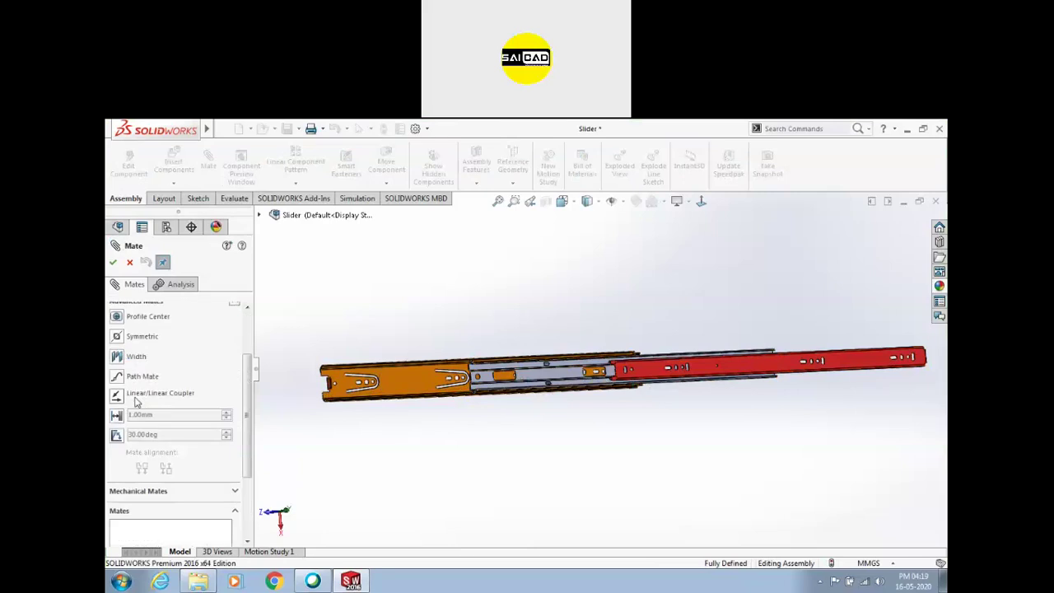
left_click(117, 395)
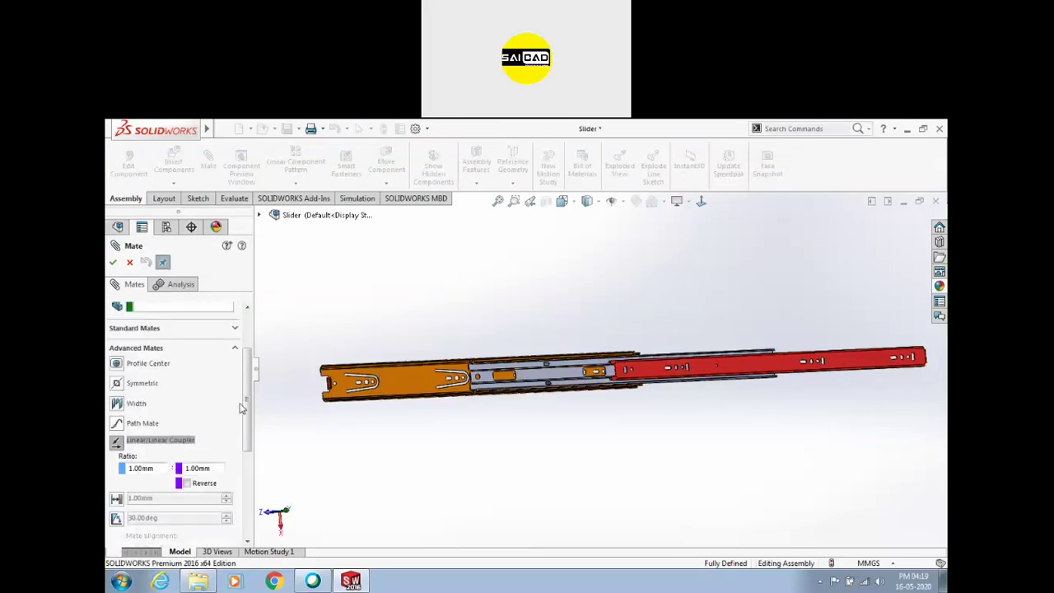
scroll(241, 408, "up", 3)
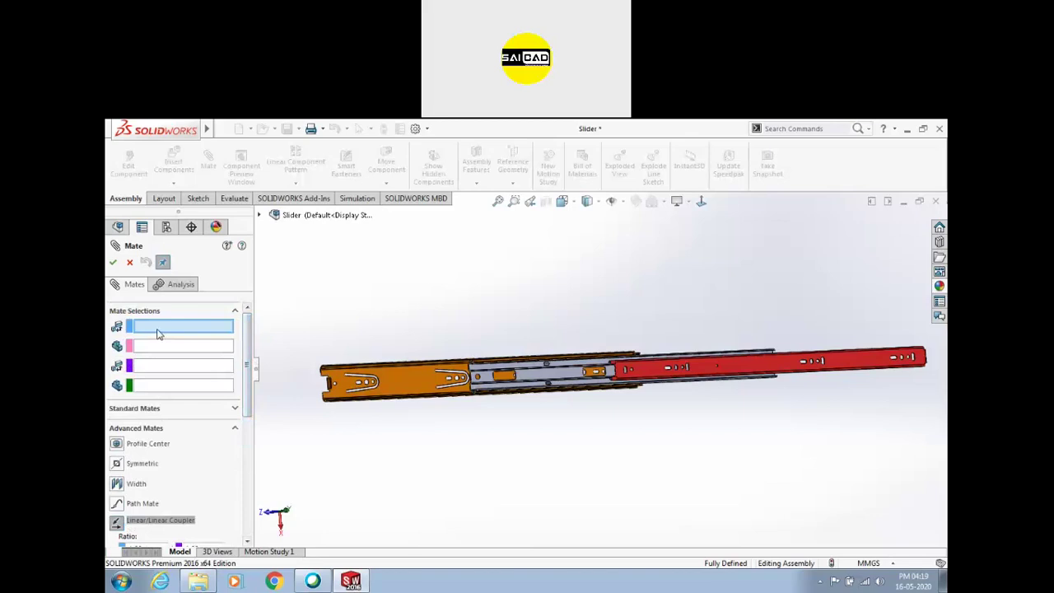
scroll(428, 395, "down", 4)
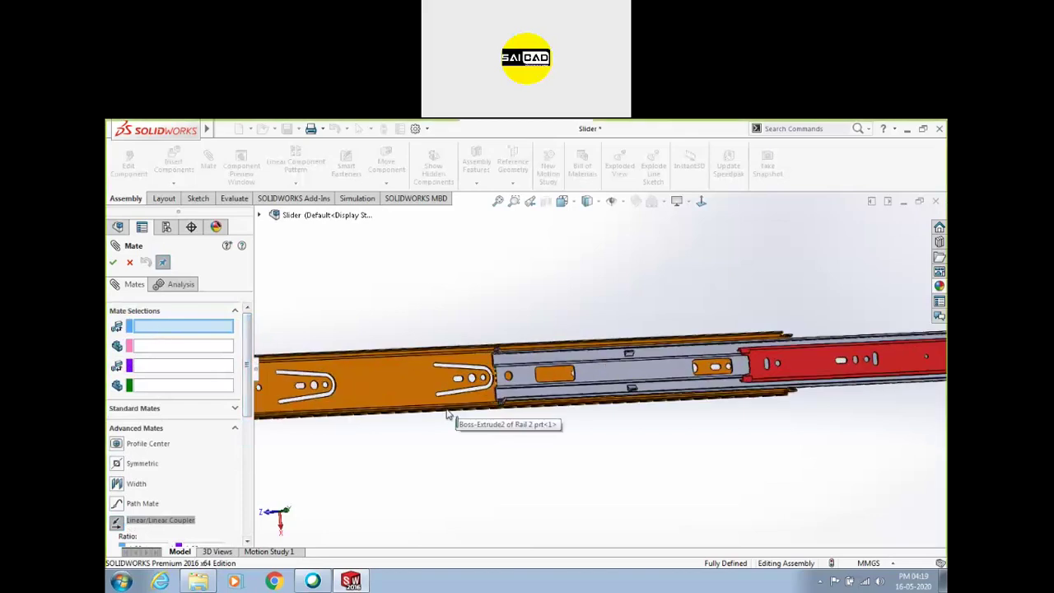
middle_click_drag(447, 419, 387, 391)
scroll(373, 386, "down", 3)
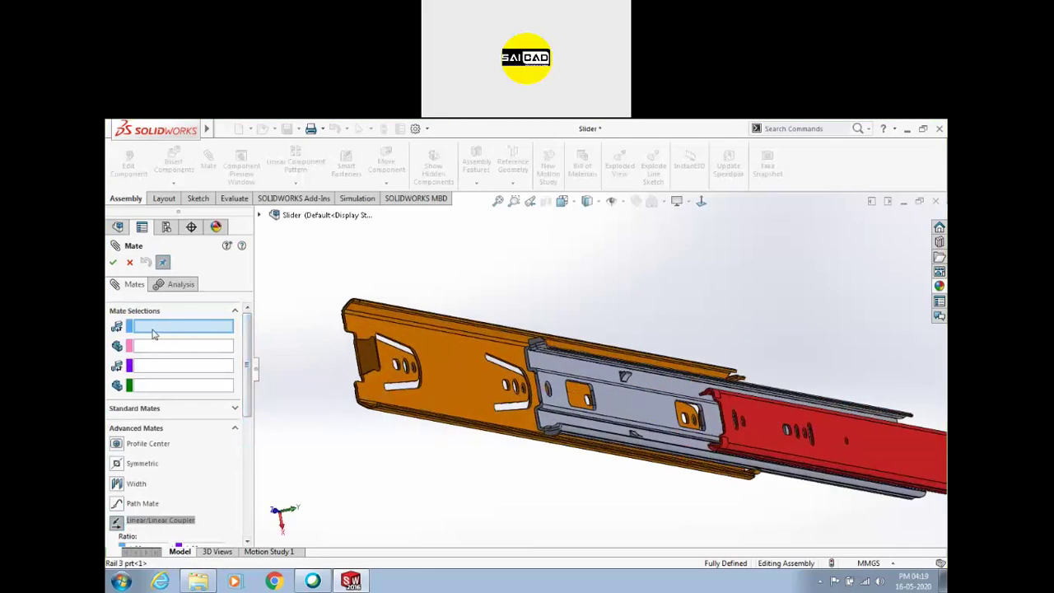
scroll(535, 350, "down", 5)
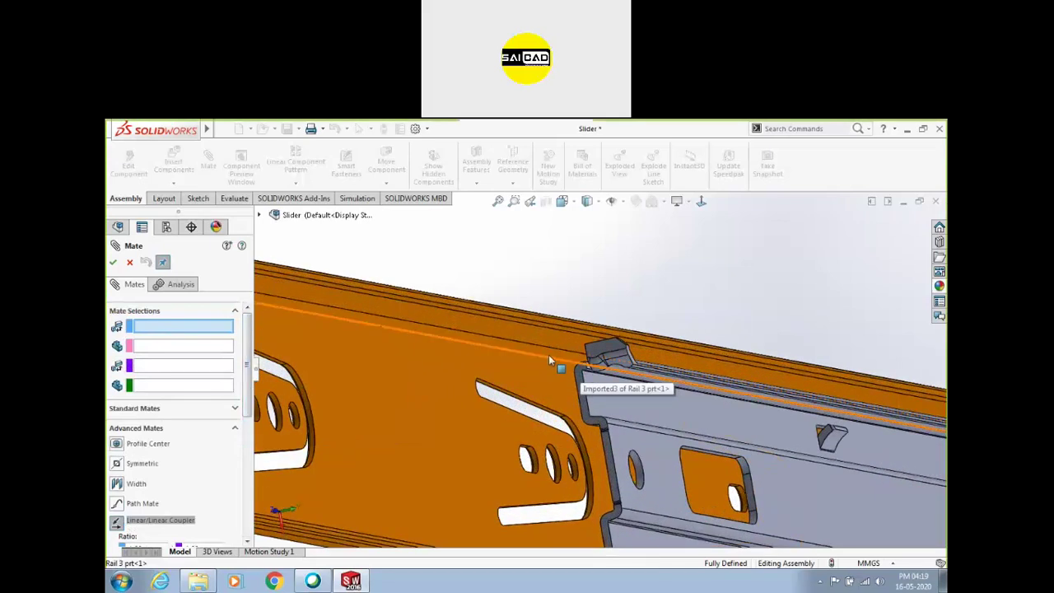
Pick edges on Rail 3 and Rail 2, then remove both selections
left_click(554, 358)
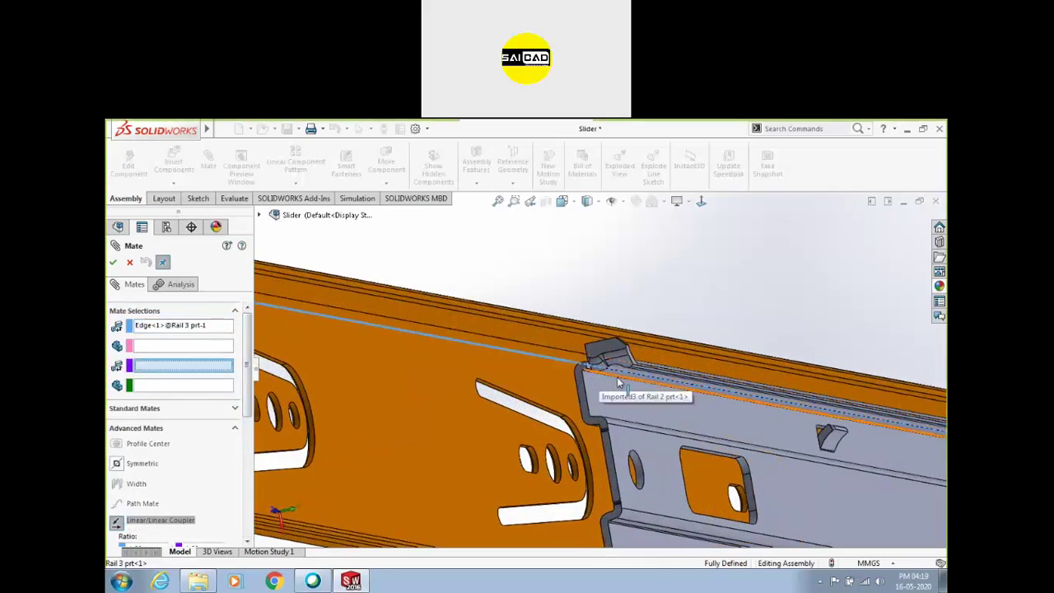
left_click(565, 383)
scroll(281, 374, "up", 4)
scroll(282, 373, "up", 2)
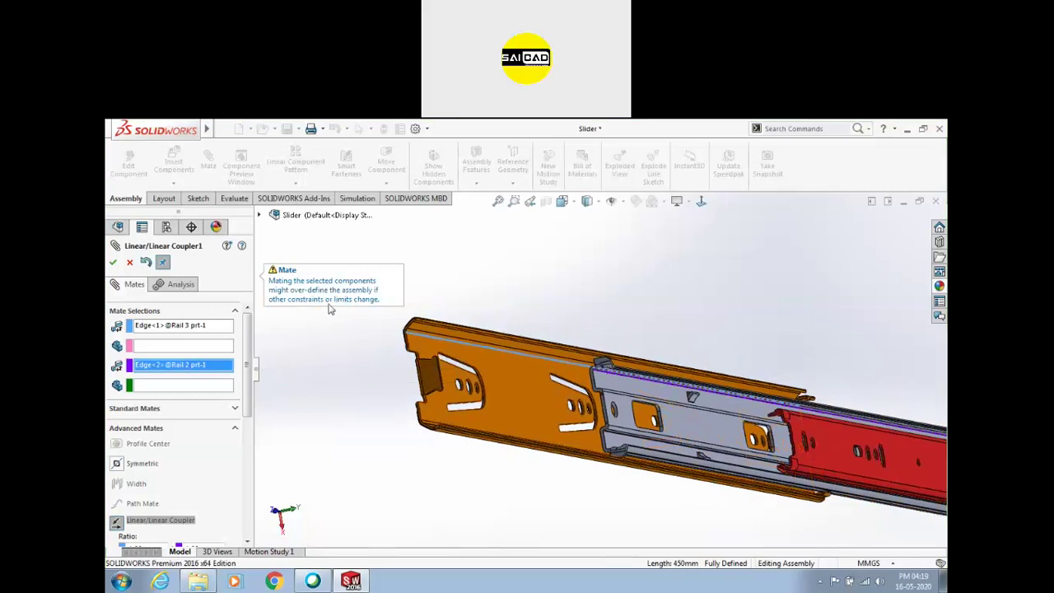
scroll(742, 404, "down", 2)
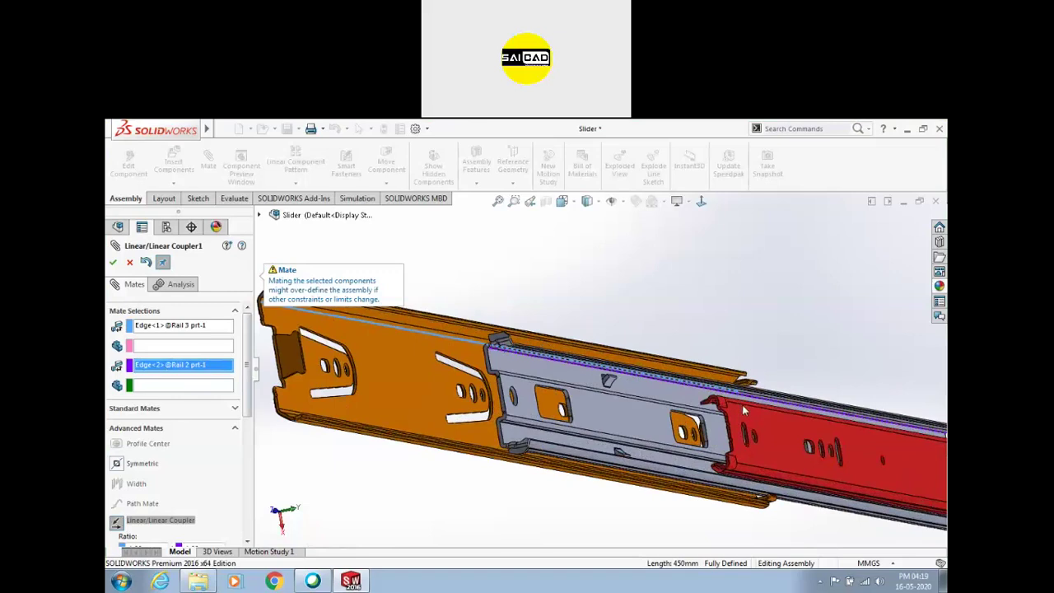
right_click(161, 328)
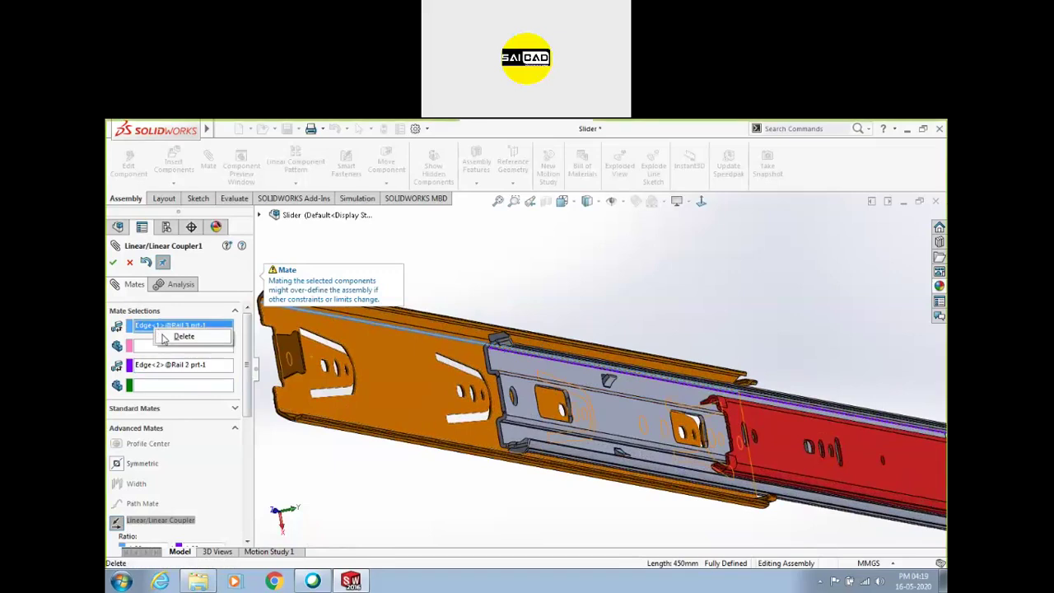
left_click(177, 337)
right_click(160, 365)
left_click(182, 373)
middle_click_drag(619, 376, 621, 311)
scroll(634, 310, "down", 3)
scroll(621, 310, "up", 3)
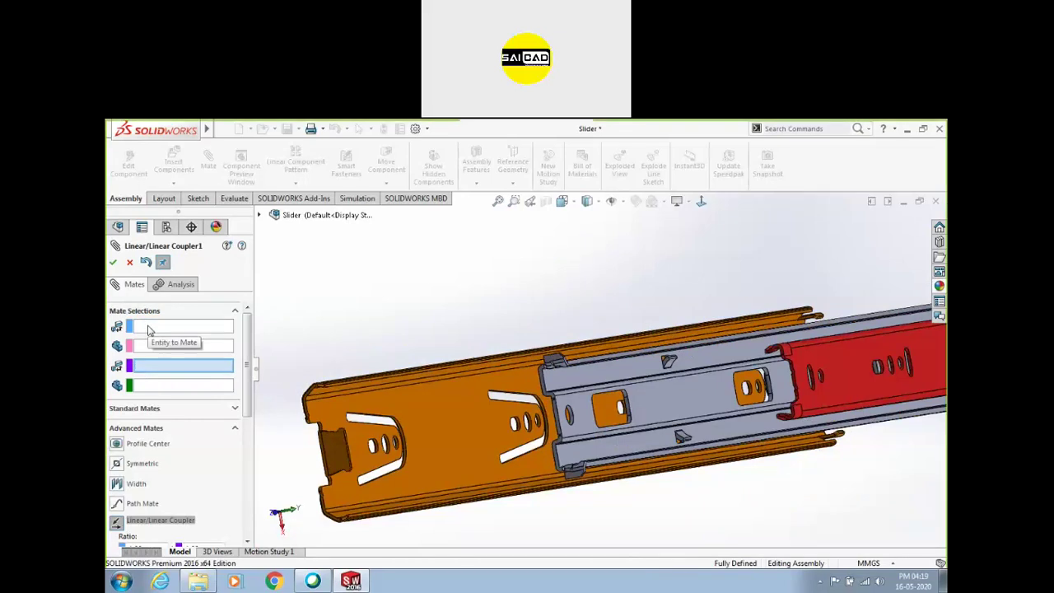
Set the orange rail's top edge as first entity with Rail 2 as reference component
left_click(149, 330)
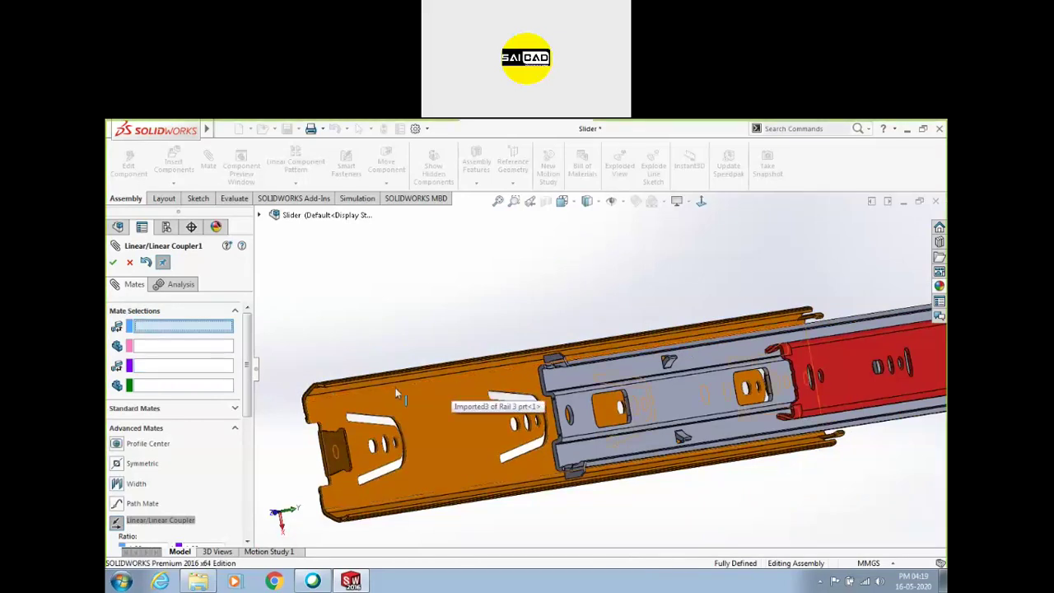
left_click(168, 348)
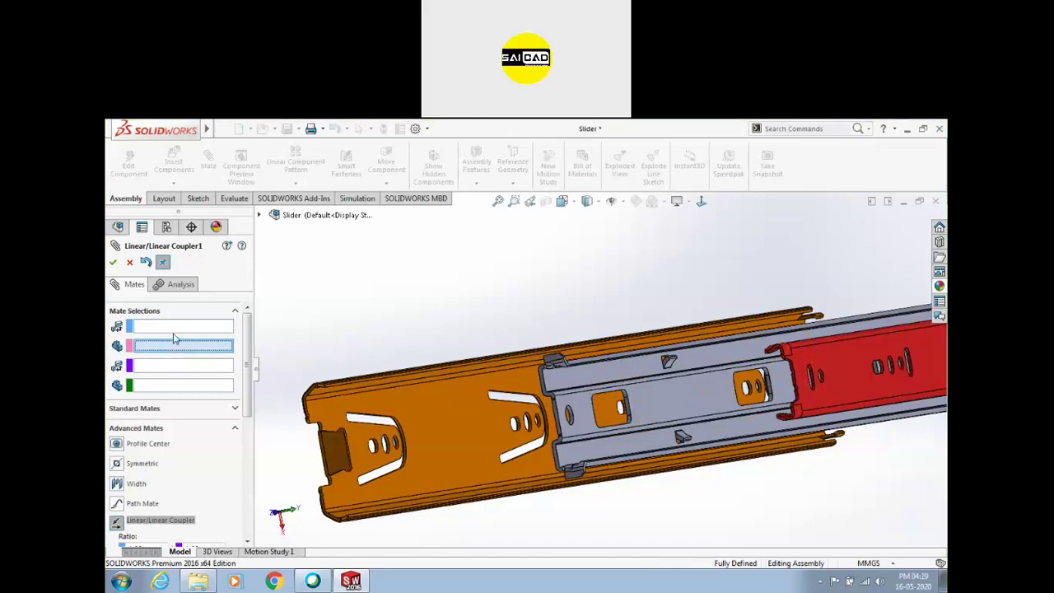
left_click(175, 329)
mouse_move(445, 322)
middle_mouse_down()
mouse_move(417, 293)
mouse_move(447, 311)
middle_mouse_up()
scroll(481, 376, "down", 4)
scroll(524, 384, "down", 3)
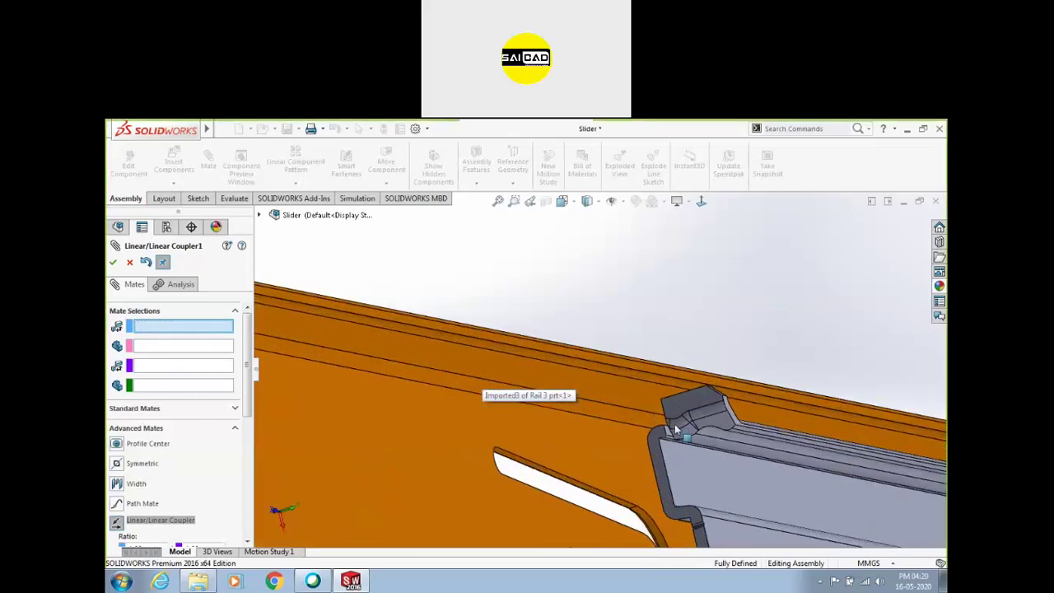
left_click(689, 371)
scroll(706, 422, "up", 2)
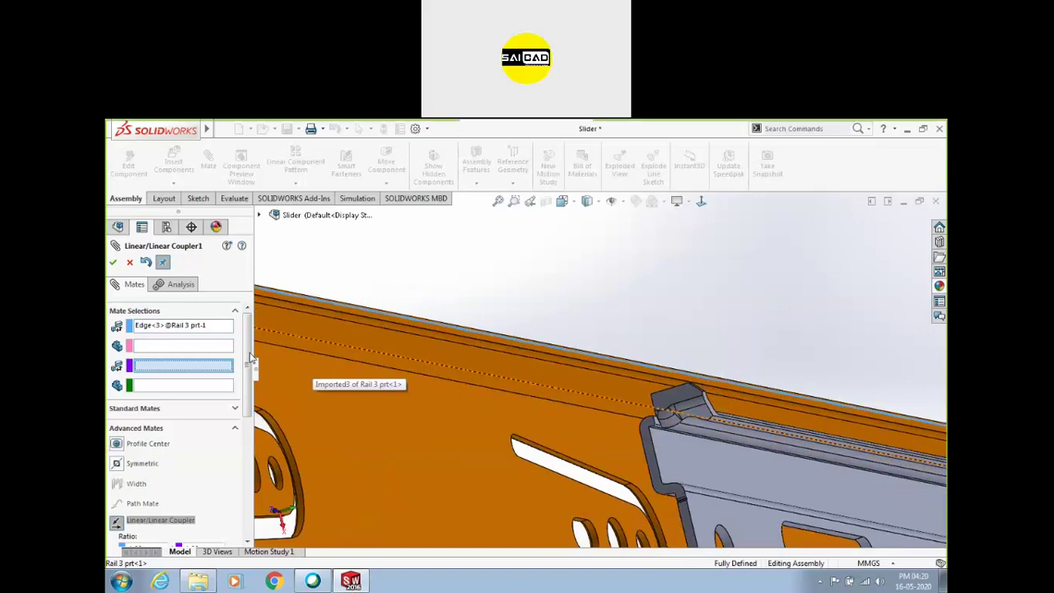
left_click(185, 346)
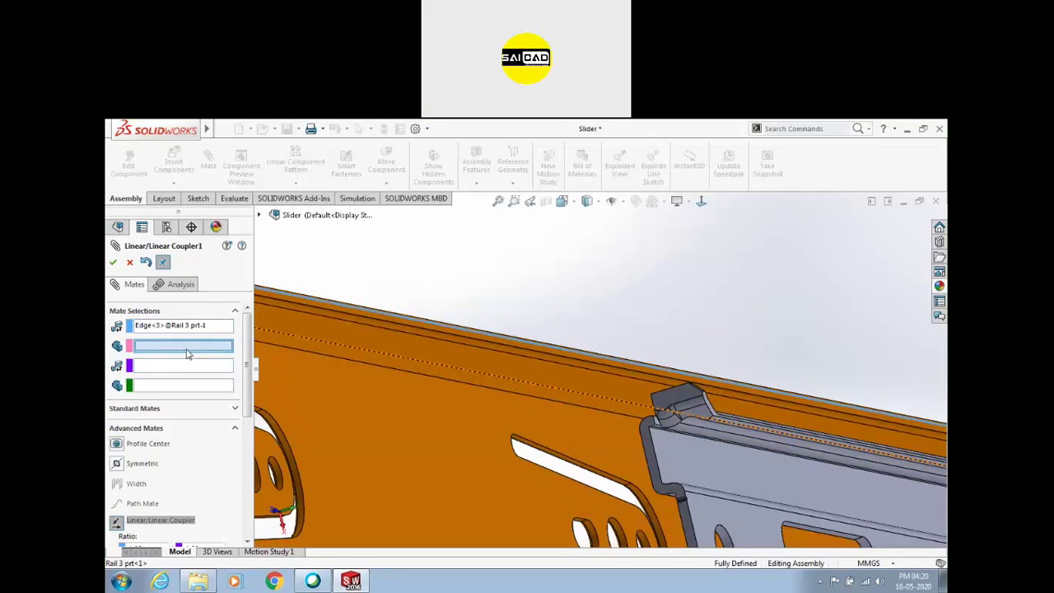
left_click(763, 427)
scroll(410, 356, "up", 3)
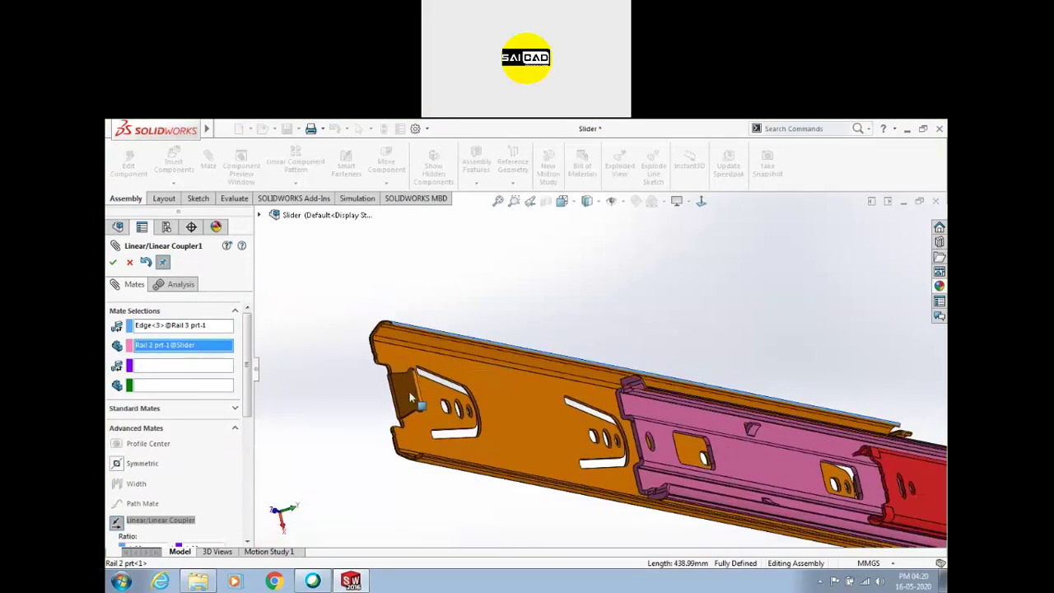
Set a red rail edge as second entity with Rail1 as reference component
left_click(143, 370)
scroll(887, 454, "up", 2)
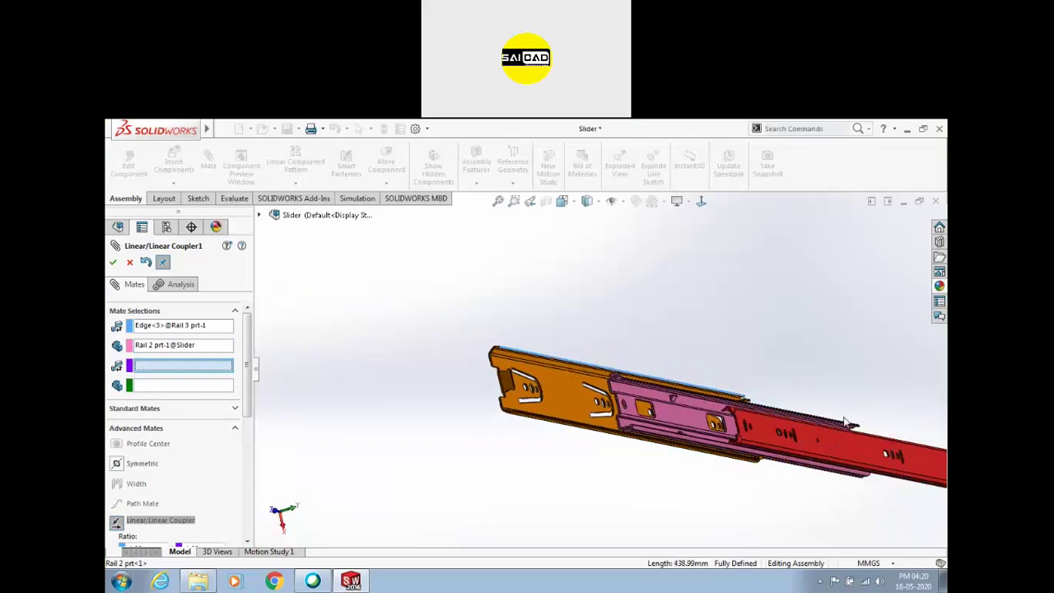
scroll(906, 417, "down", 4)
scroll(891, 440, "down", 2)
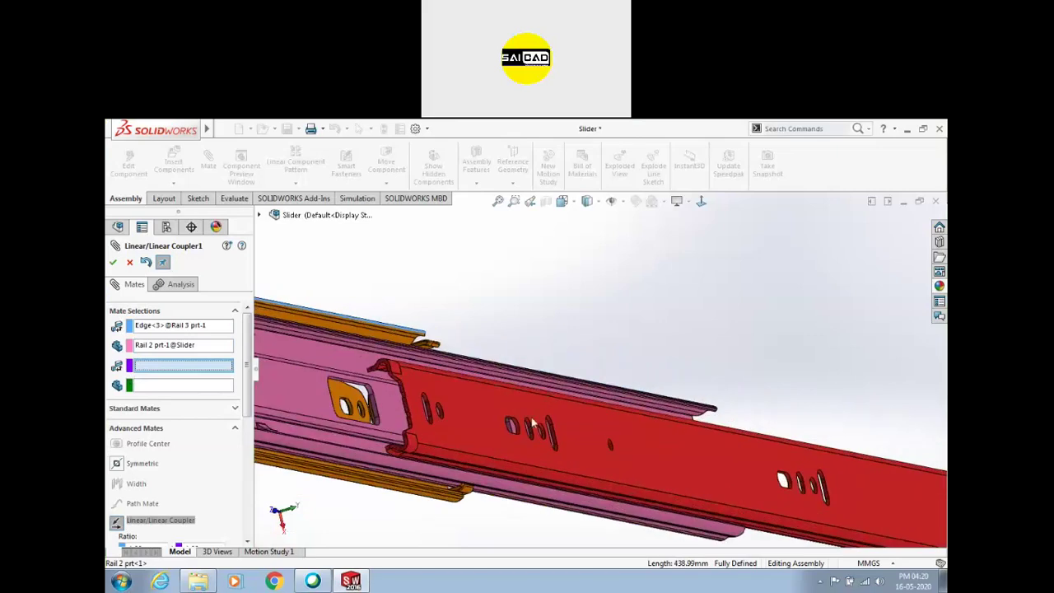
left_click(445, 367)
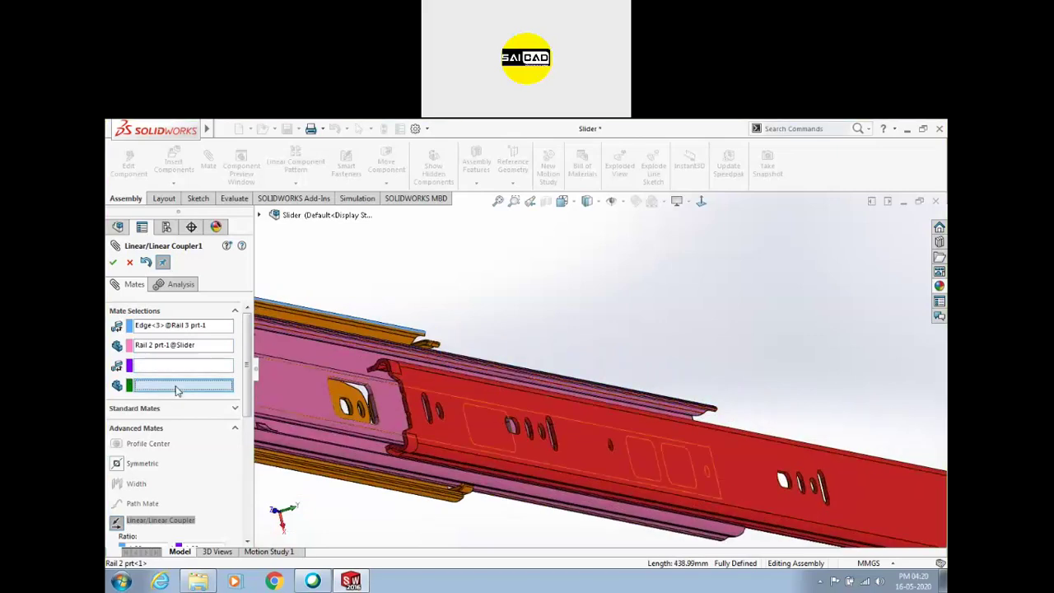
left_click(512, 394)
scroll(670, 329, "up", 3)
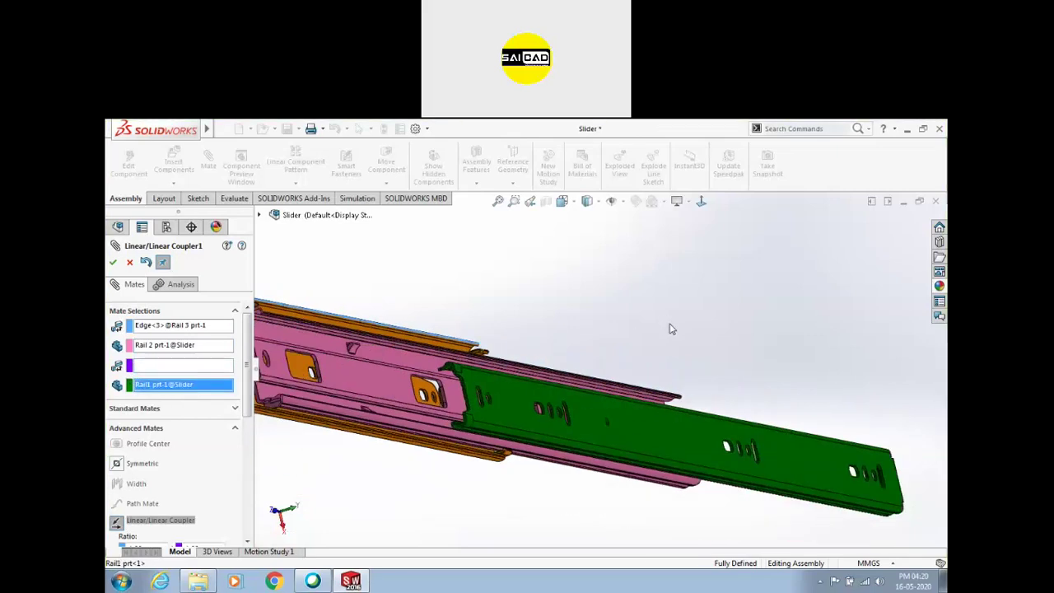
scroll(244, 407, "down", 3)
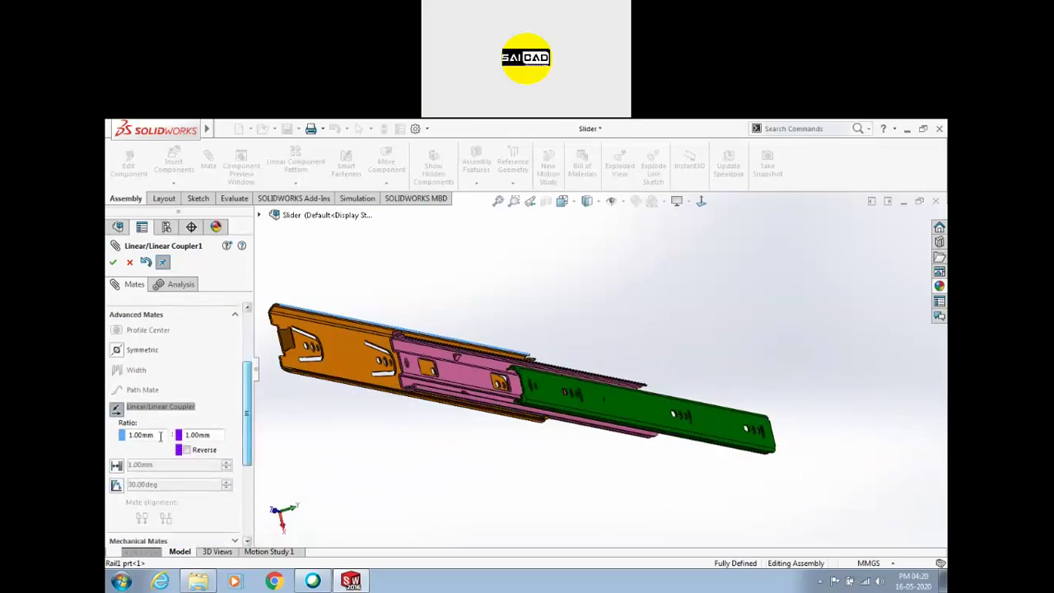
Attempt to confirm the coupler mate and dismiss the invalid-selection warning
left_click(113, 262)
left_click(602, 353)
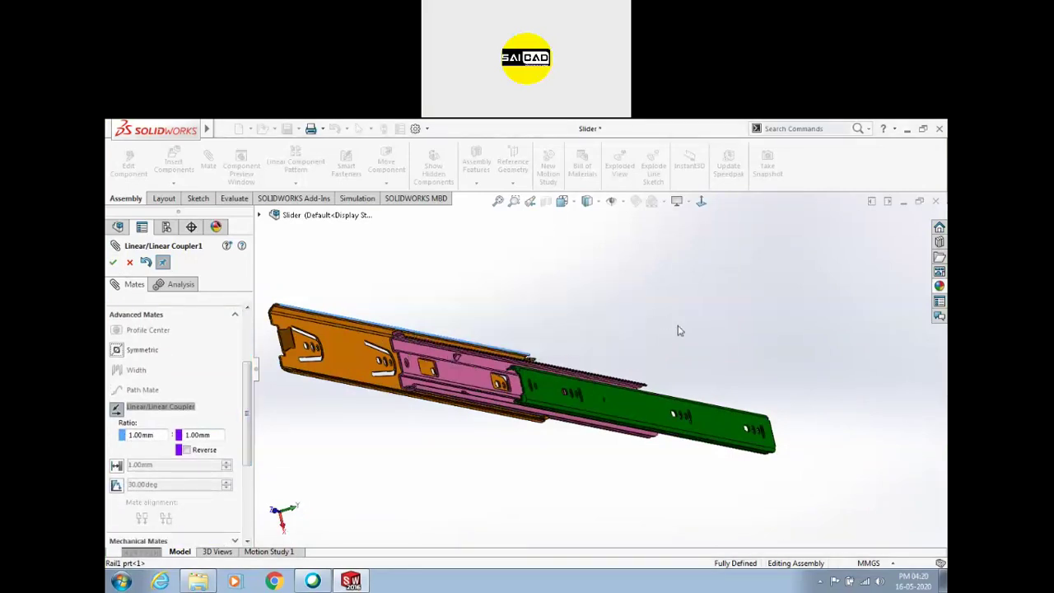
scroll(435, 356, "up", 3)
scroll(420, 364, "down", 3)
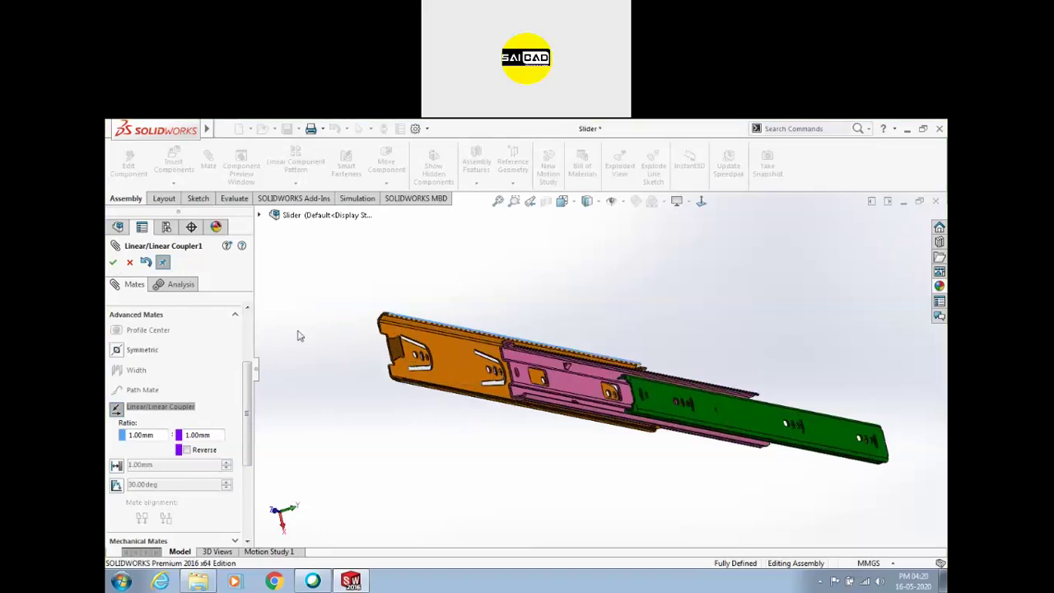
scroll(249, 387, "up", 5)
key("Escape")
scroll(624, 288, "down", 5)
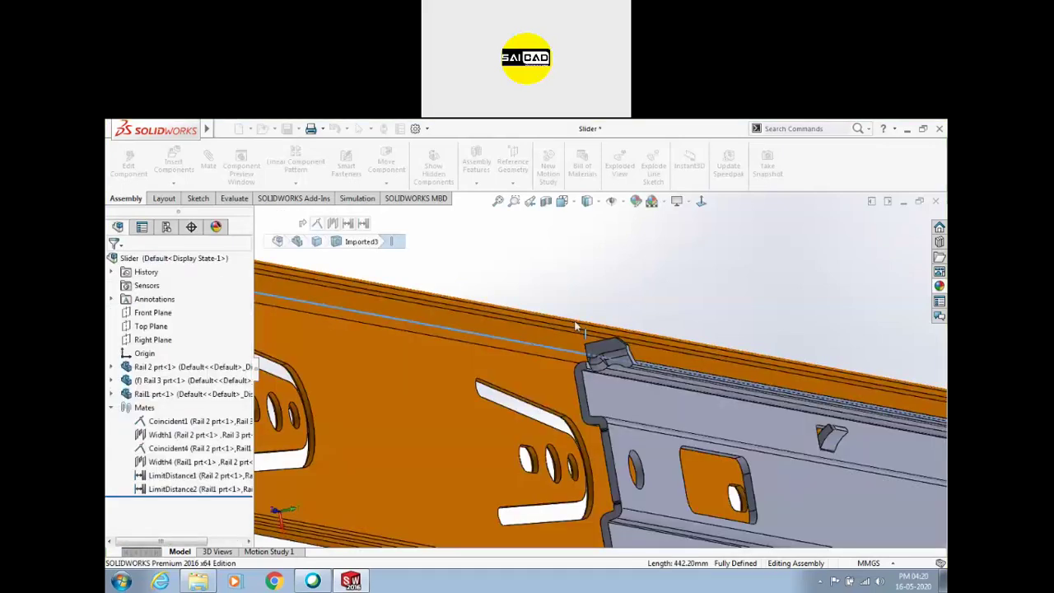
scroll(557, 348, "up", 3)
middle_click_drag(558, 347, 654, 447)
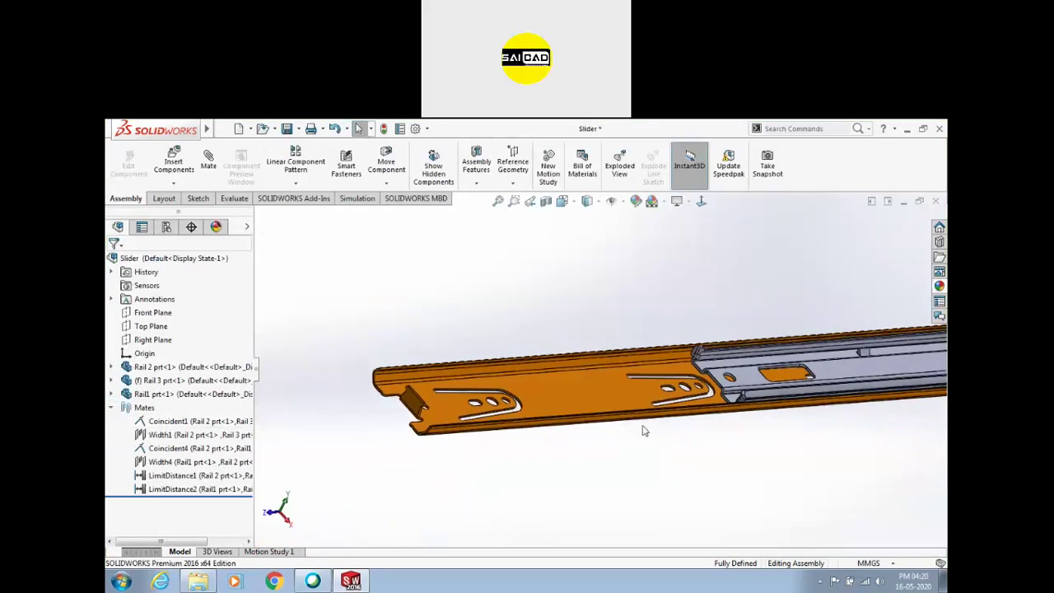
left_click(162, 492)
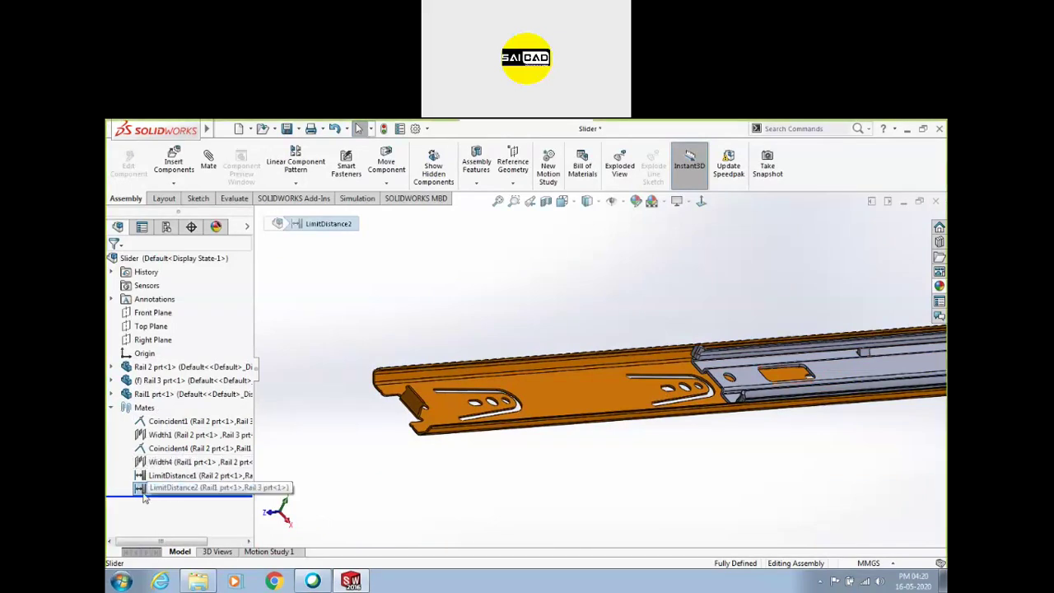
left_click(239, 476, "ctrl")
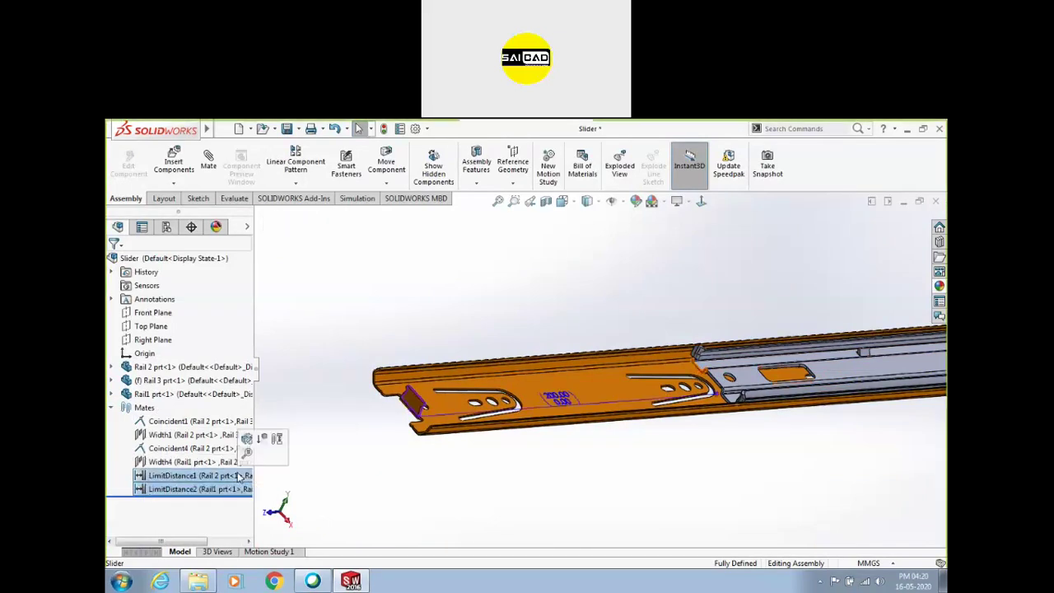
key("Delete")
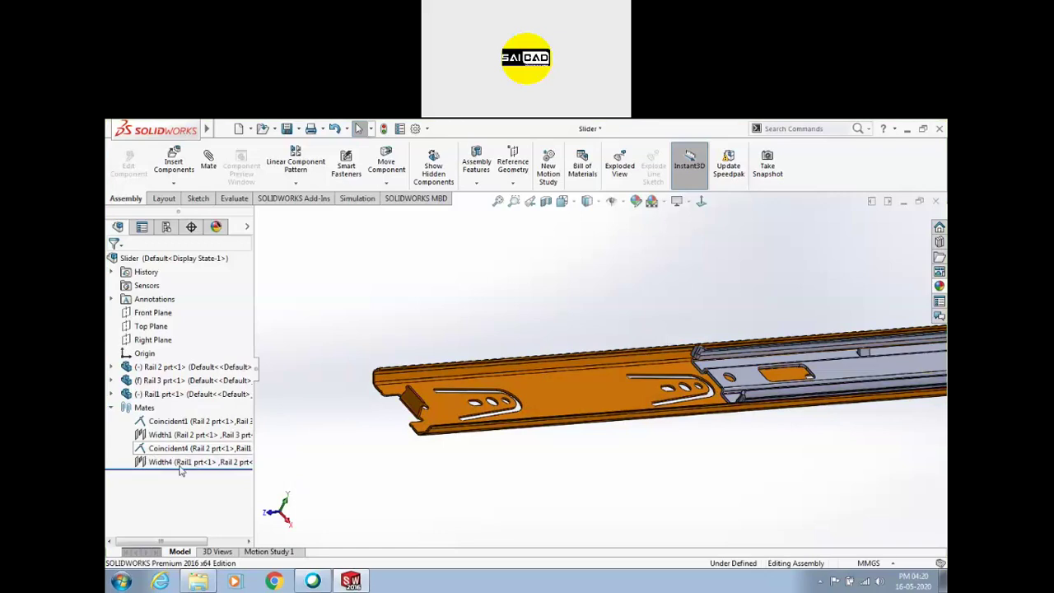
key("ctrl+z")
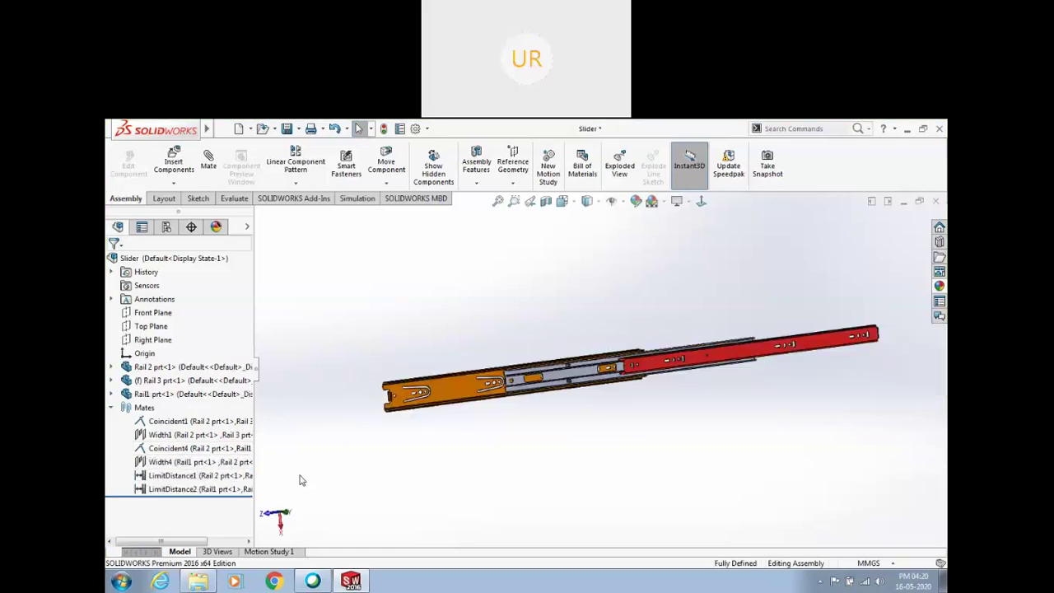
left_click(191, 503)
left_click(182, 468)
left_click(164, 330)
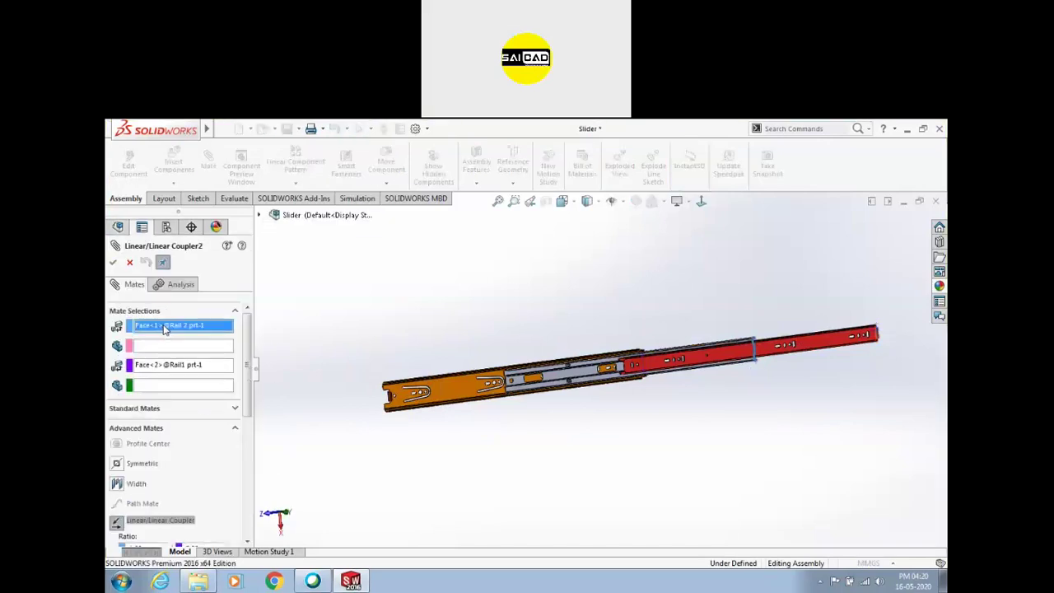
middle_click_drag(675, 353, 546, 352)
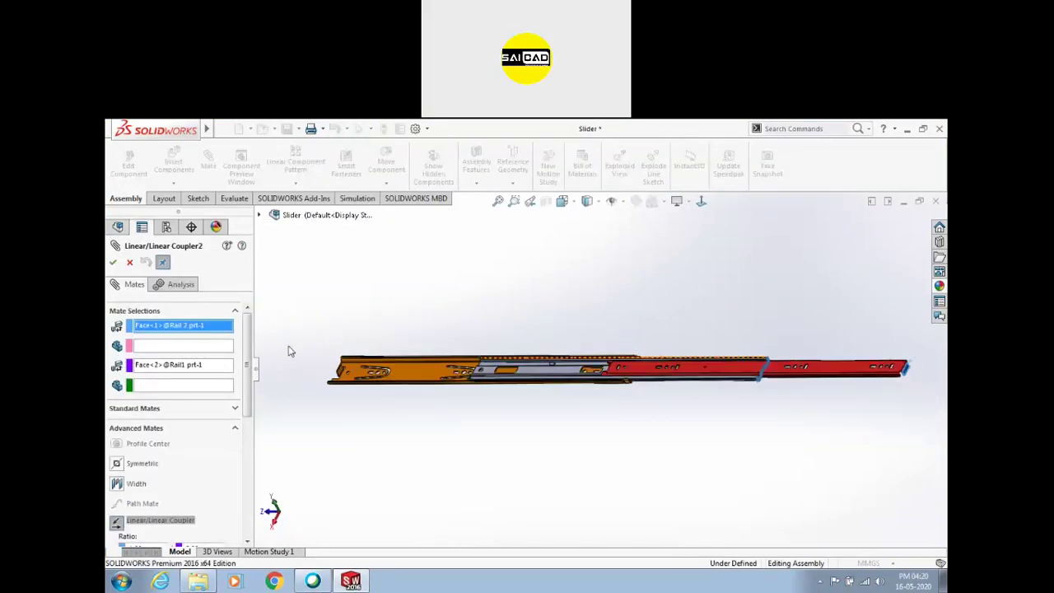
left_click(173, 367)
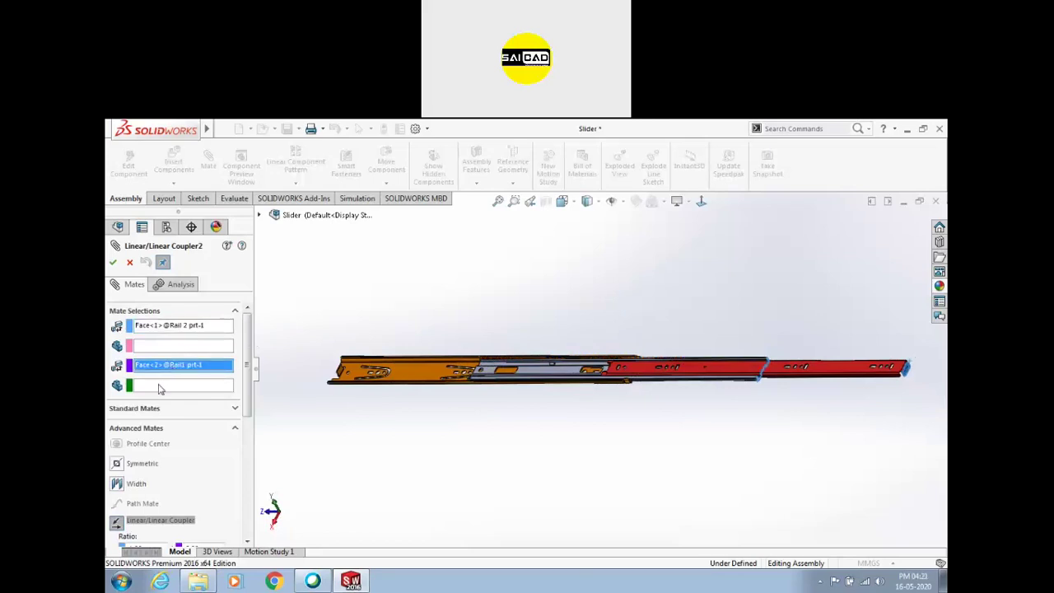
middle_click_drag(755, 315, 626, 362)
left_click(166, 328)
left_click(165, 368)
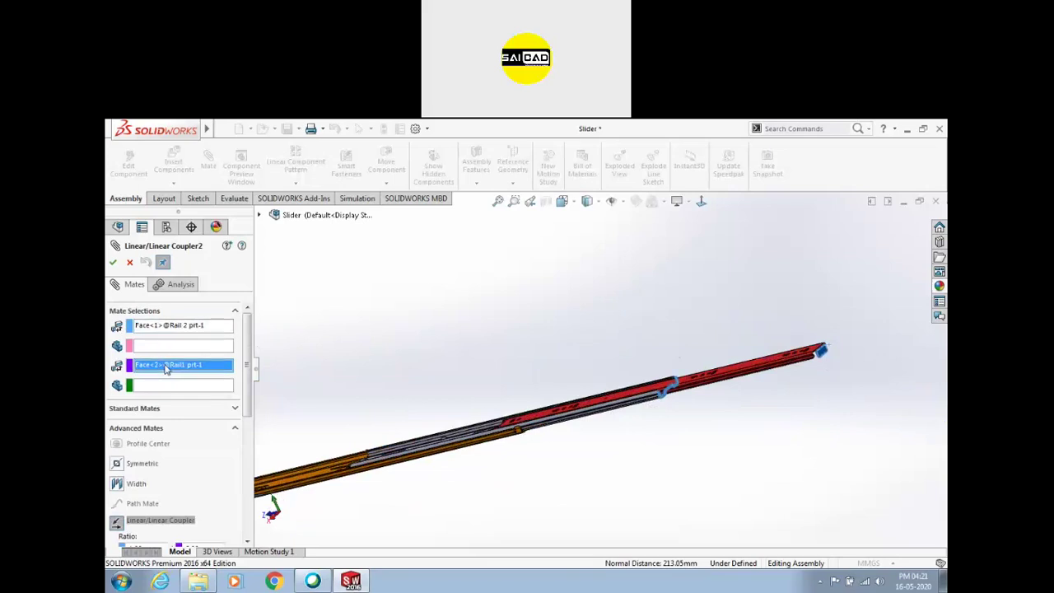
left_click(130, 263)
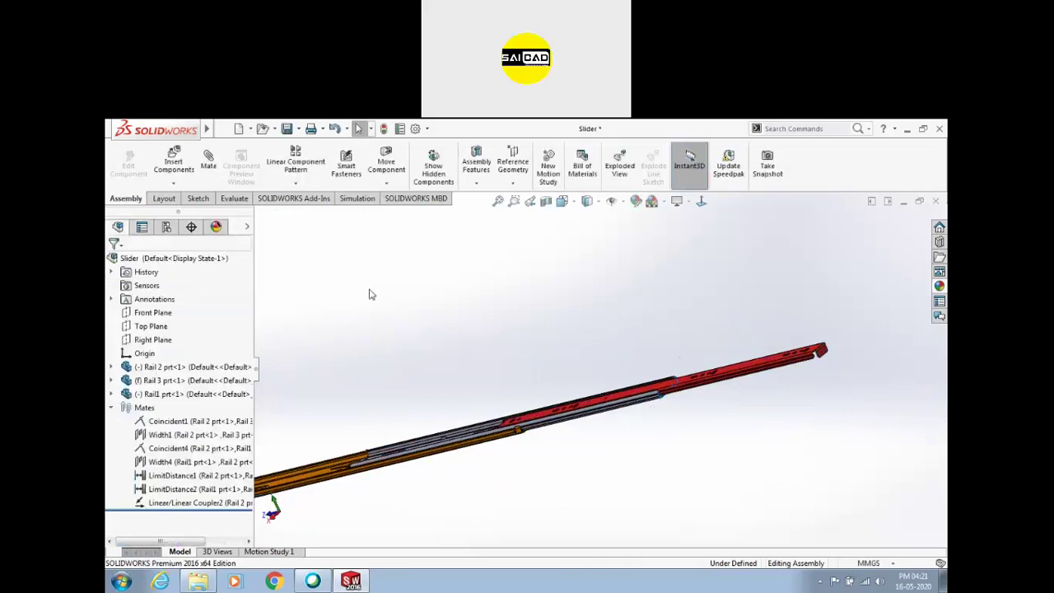
scroll(402, 380, "up", 2)
middle_click_drag(401, 380, 447, 379)
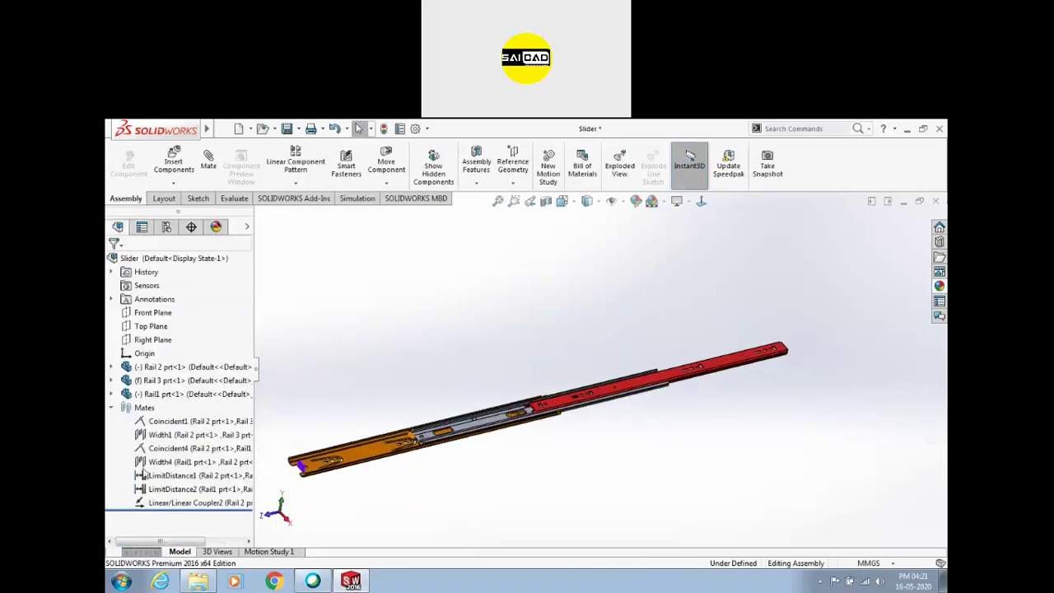
left_click(164, 502)
Delete Linear/Linear Coupler2, begin a new Linear/Linear Coupler mate, then cancel it
key("Delete")
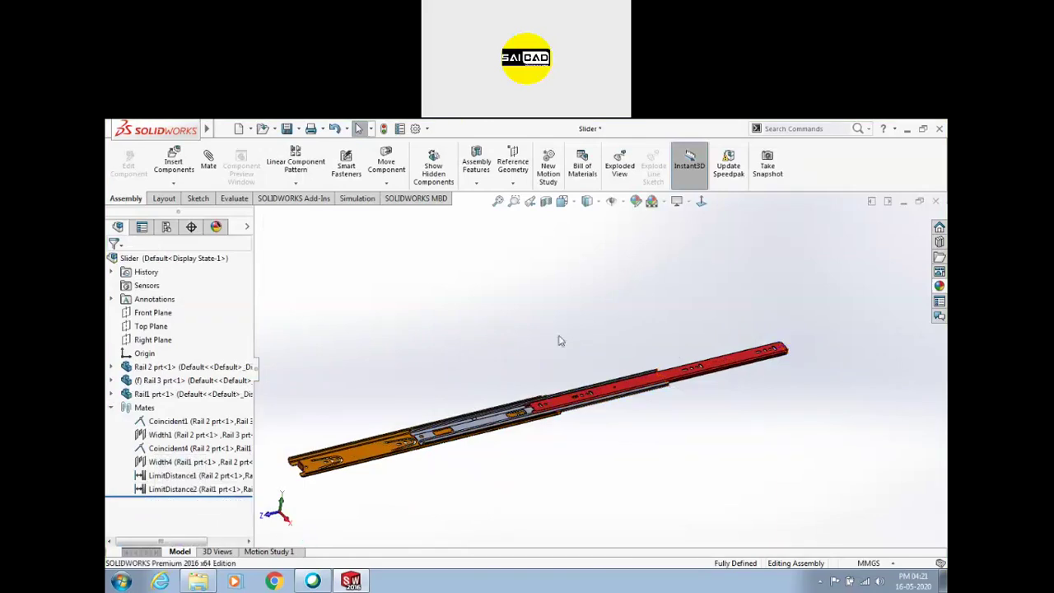
left_click(208, 161)
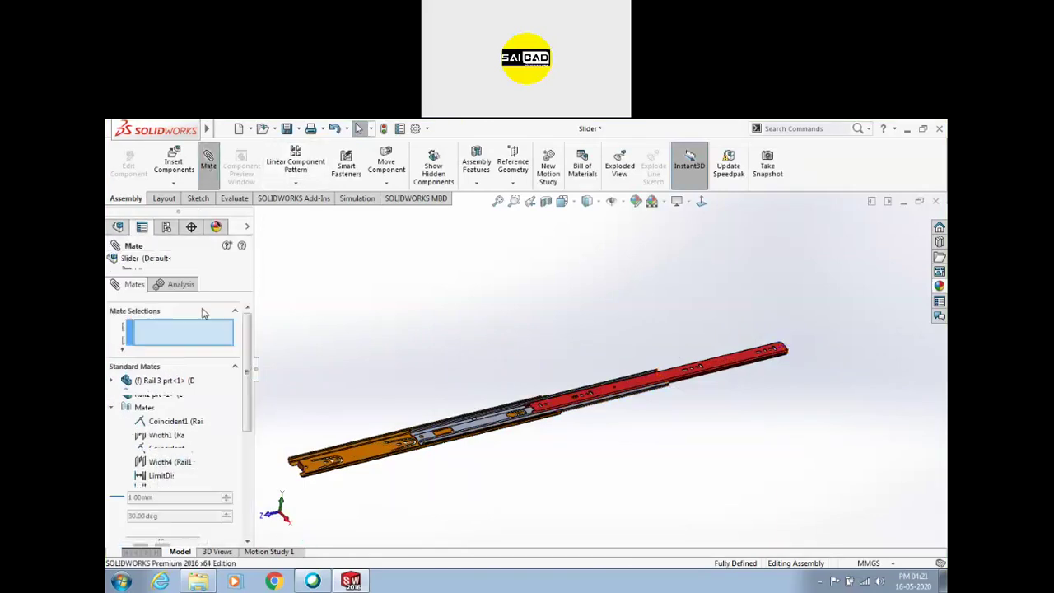
left_click(142, 371)
left_click(134, 387)
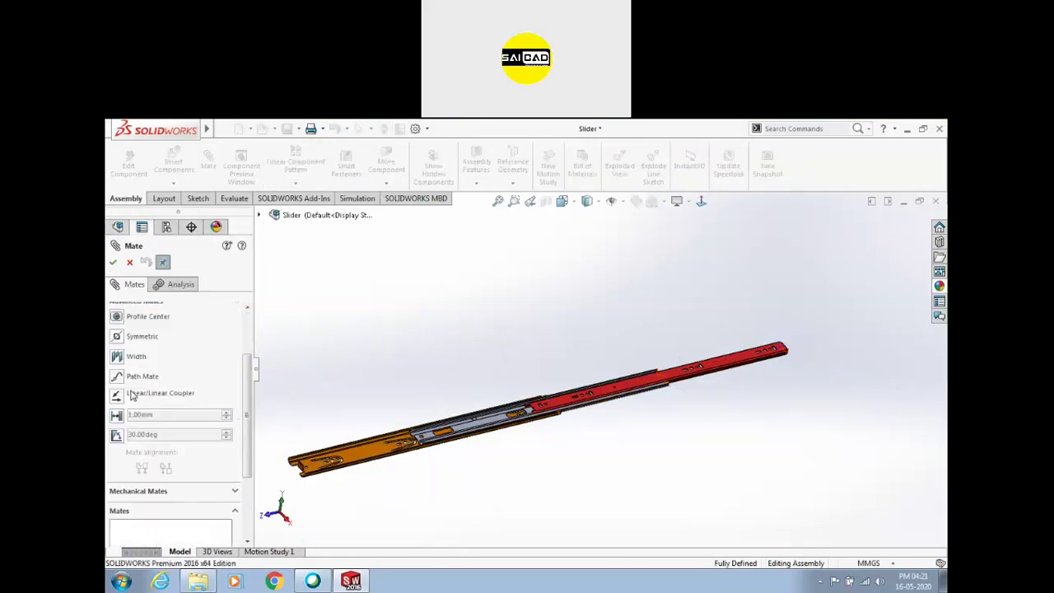
left_click(120, 395)
scroll(440, 439, "down", 6)
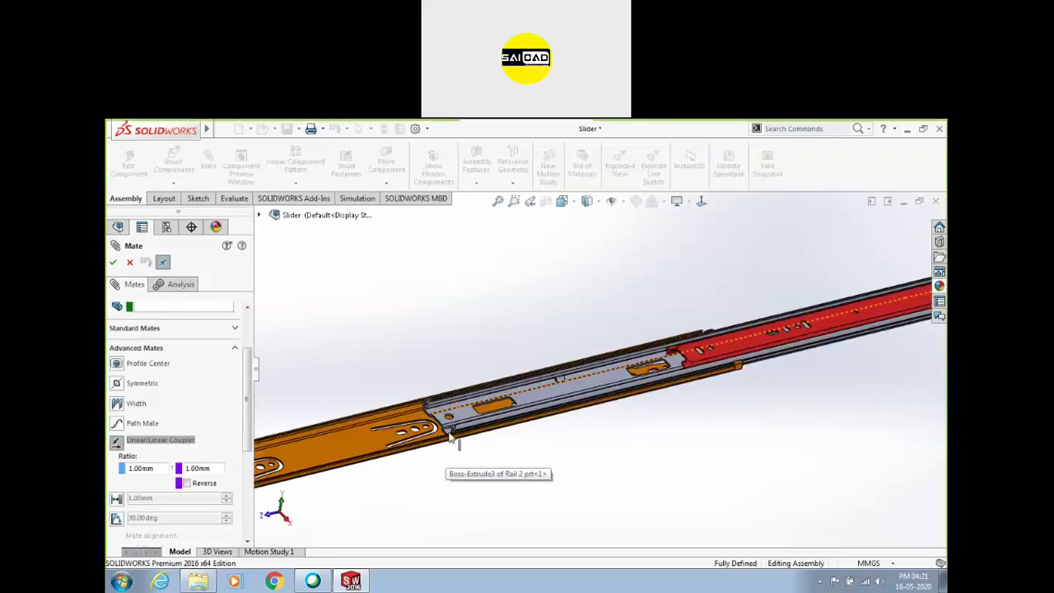
scroll(636, 414, "up", 5)
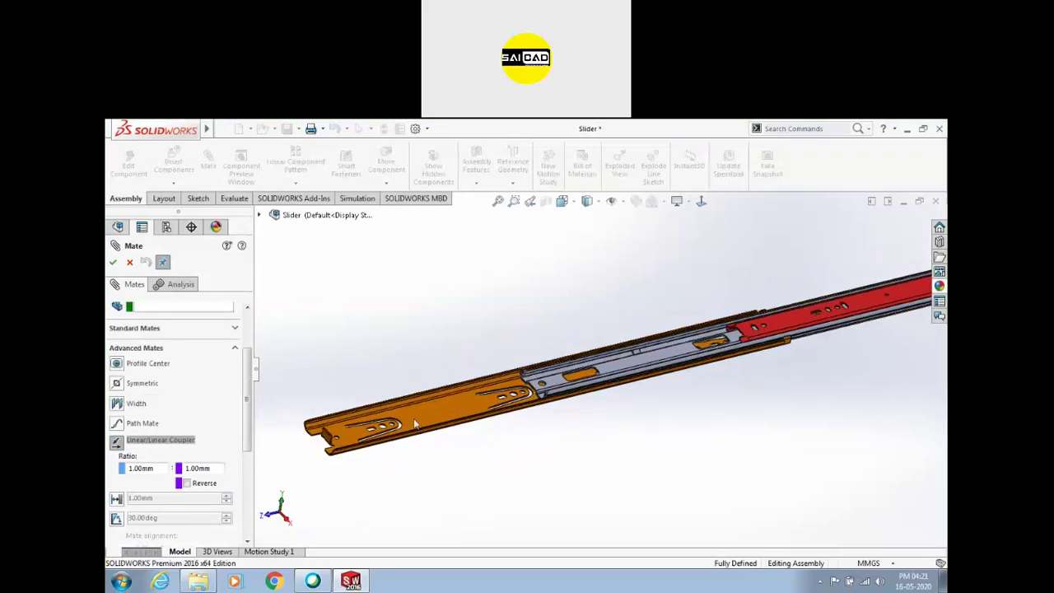
scroll(453, 435, "down", 3)
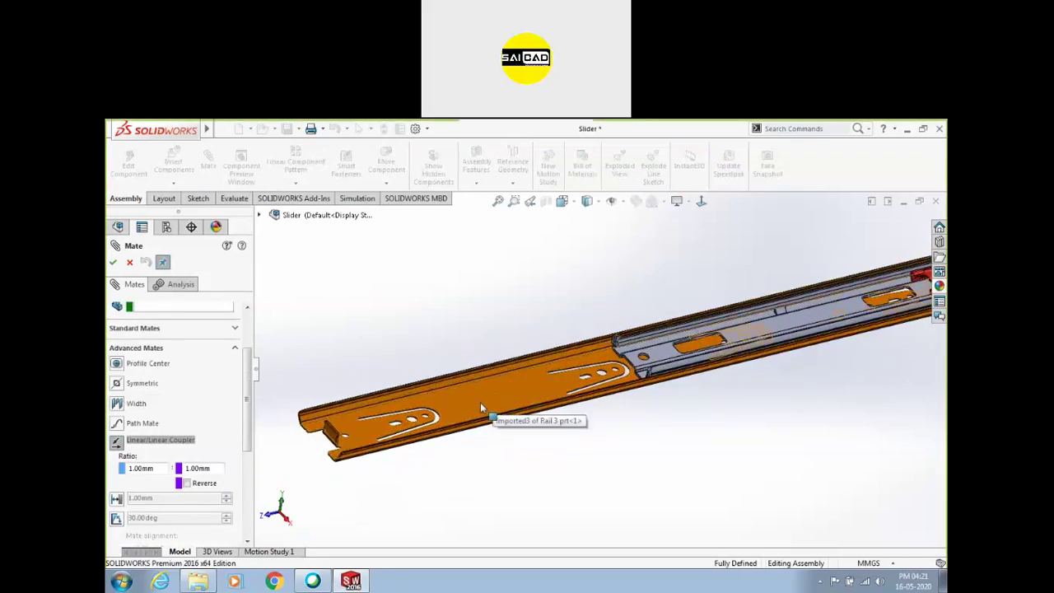
key("Escape")
Test sliding the fixed Rail 3 and Rail 2, then rotate to an angled view
left_click_drag(484, 400, 634, 378)
scroll(738, 350, "up", 3)
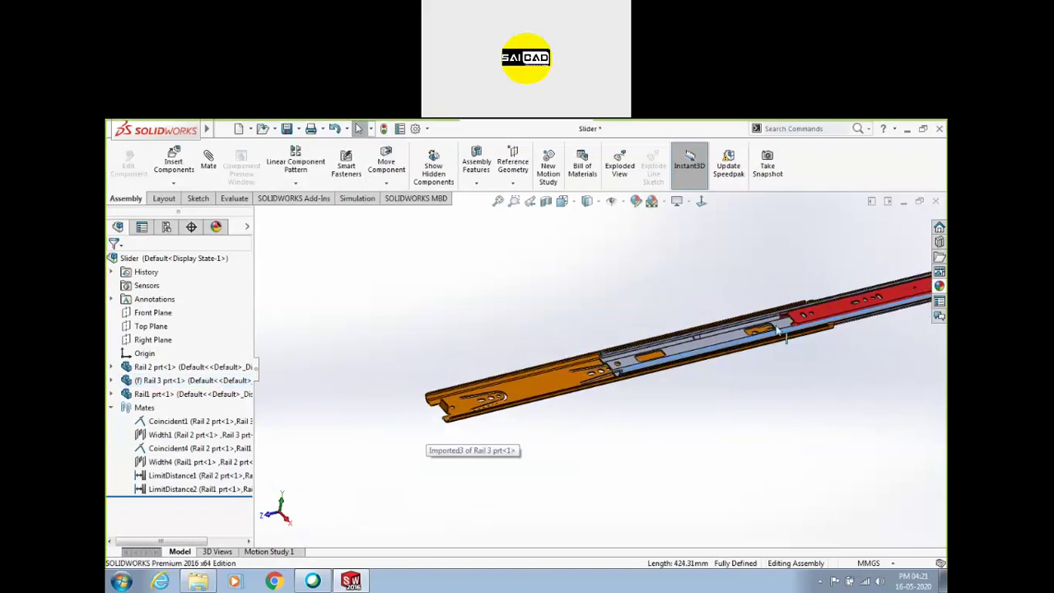
left_click_drag(855, 306, 884, 297)
left_click_drag(729, 343, 817, 319)
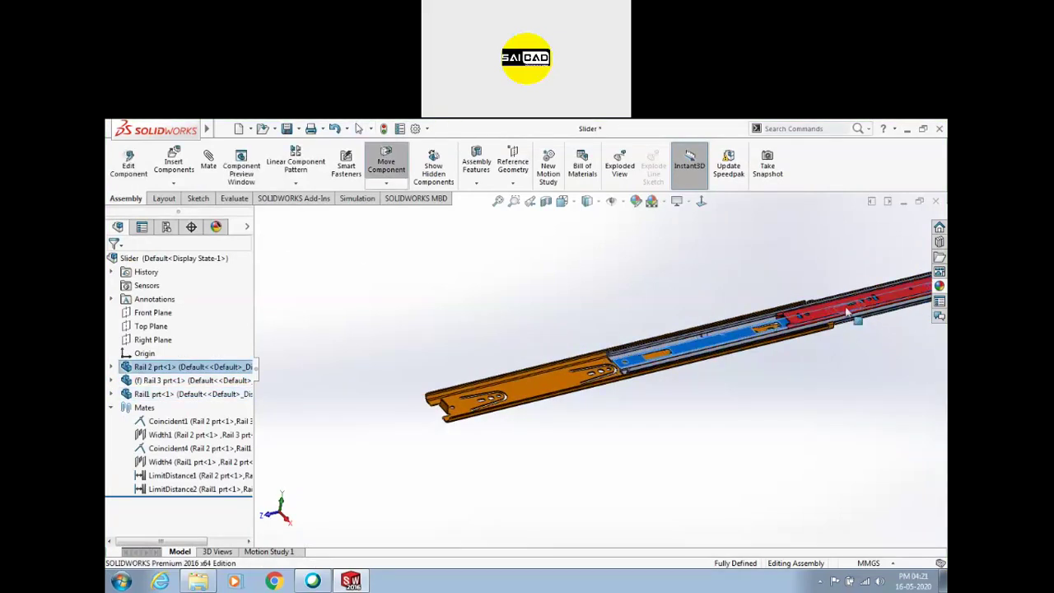
left_click(885, 306)
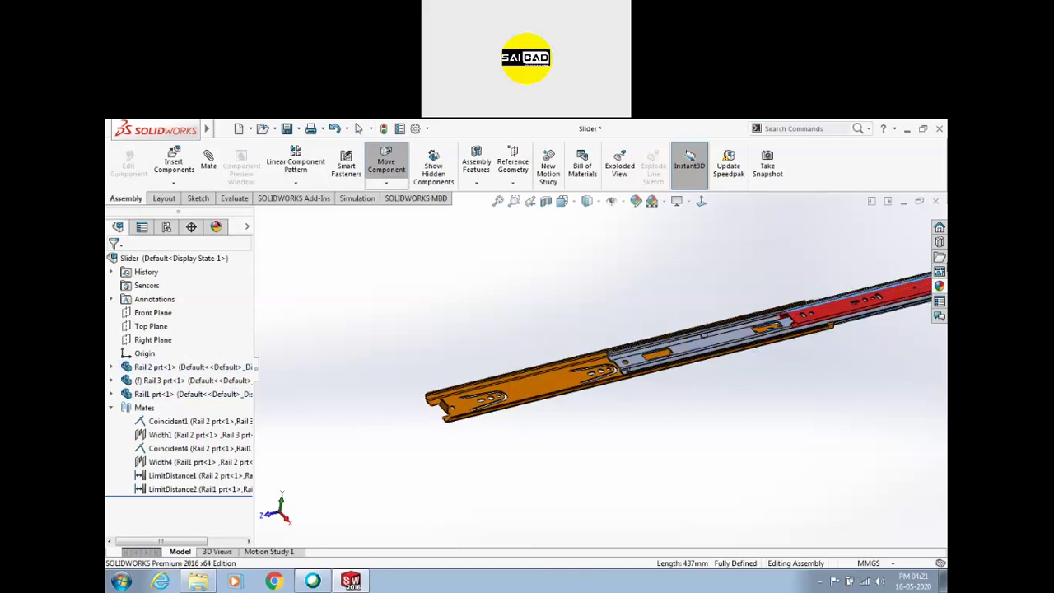
key("Escape")
middle_click_drag(492, 443, 734, 343)
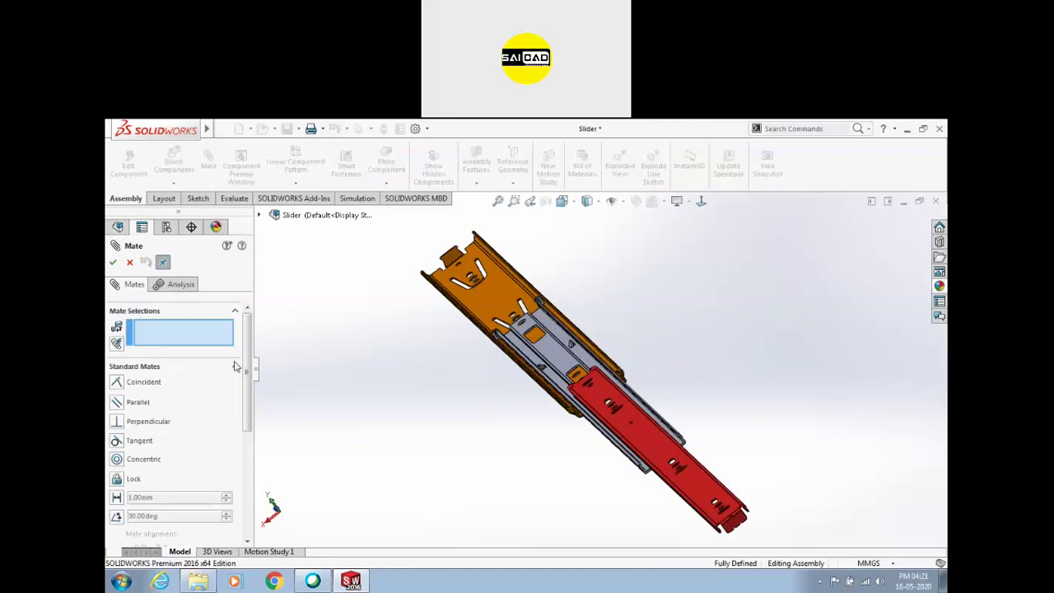
Add a Linear/Linear Coupler mate between the red rail's end face and a Rail 2 edge
left_click(235, 367)
left_click(144, 392)
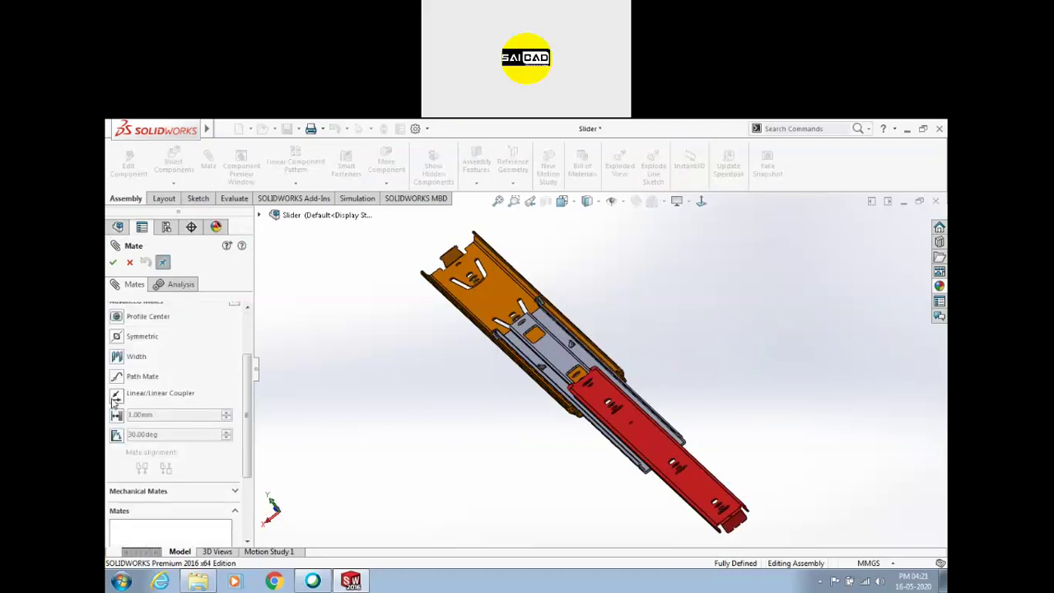
left_click(116, 397)
scroll(747, 521, "down", 2)
left_click(746, 514)
middle_click_drag(581, 500, 581, 442)
scroll(616, 410, "down", 2)
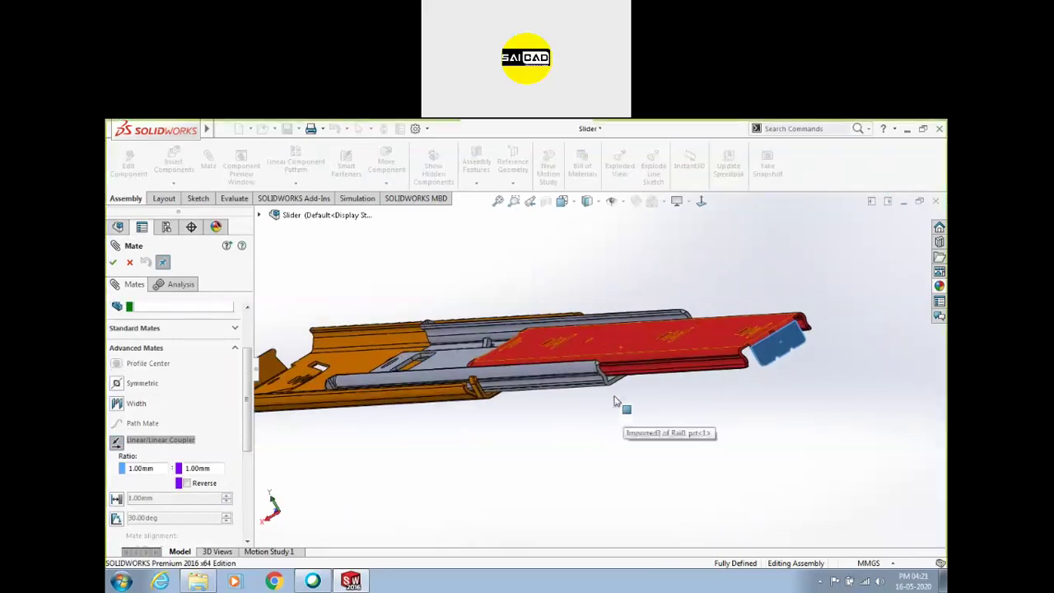
scroll(619, 391, "down", 3)
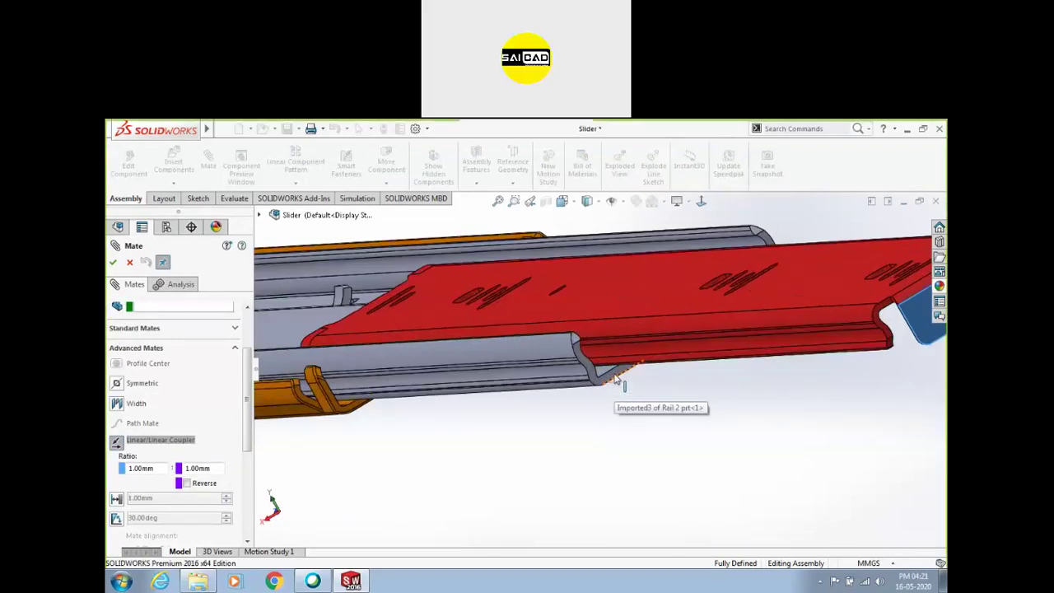
left_click(613, 378)
scroll(514, 432, "up", 2)
scroll(235, 380, "up", 3)
left_click(113, 262)
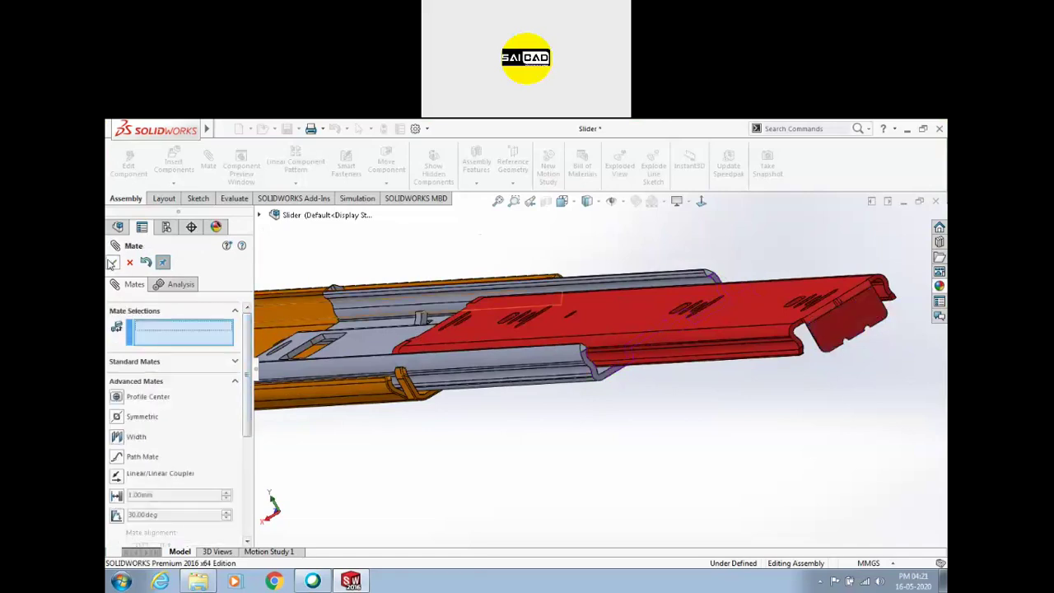
left_click(130, 263)
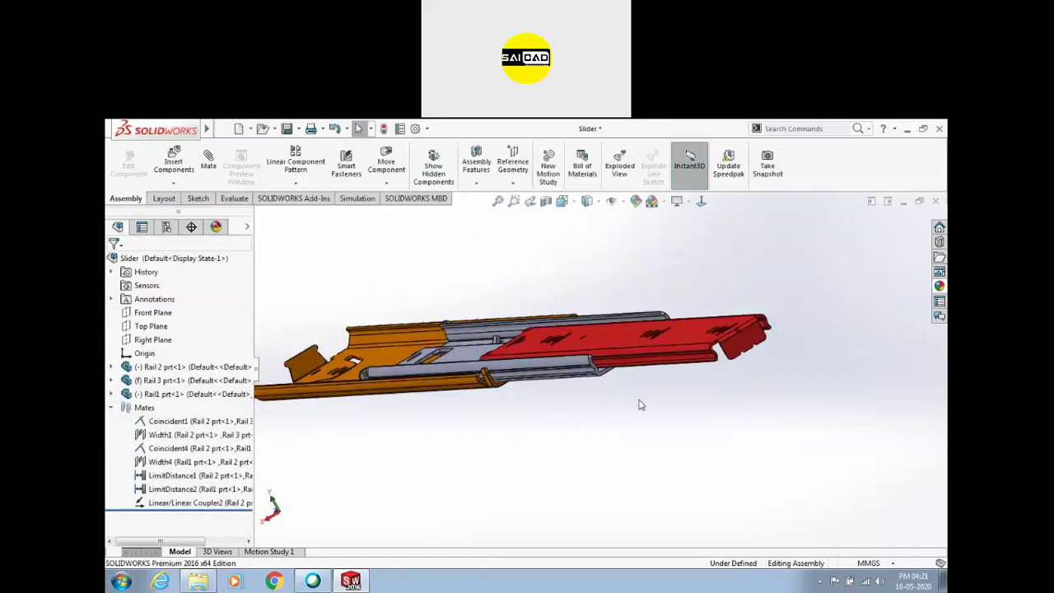
Drag the red rail back and forth to check that Rail 2 follows
left_click_drag(670, 365, 796, 370)
middle_click_drag(601, 337, 565, 492)
scroll(569, 490, "up", 4)
left_click_drag(673, 452, 580, 380)
left_click(343, 409)
middle_click_drag(470, 428, 536, 453)
mouse_move(797, 406)
left_mouse_down()
mouse_move(617, 395)
mouse_move(807, 419)
left_mouse_up()
left_click(511, 457)
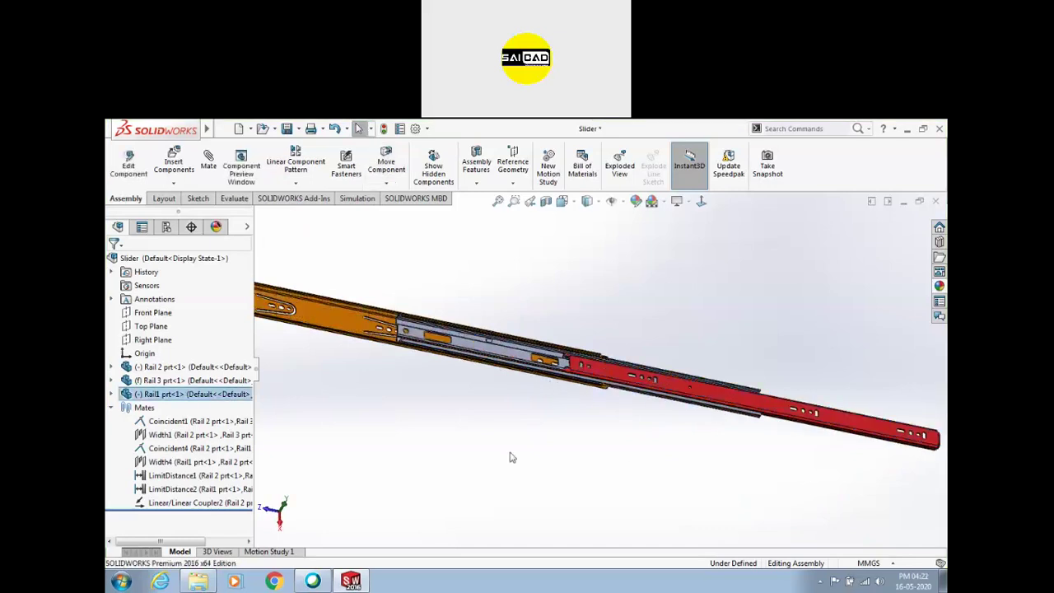
Edit Linear/Linear Coupler2, preview the red rail sliding both ways, and apply a 1:2 ratio
left_click(156, 504)
left_click(161, 476)
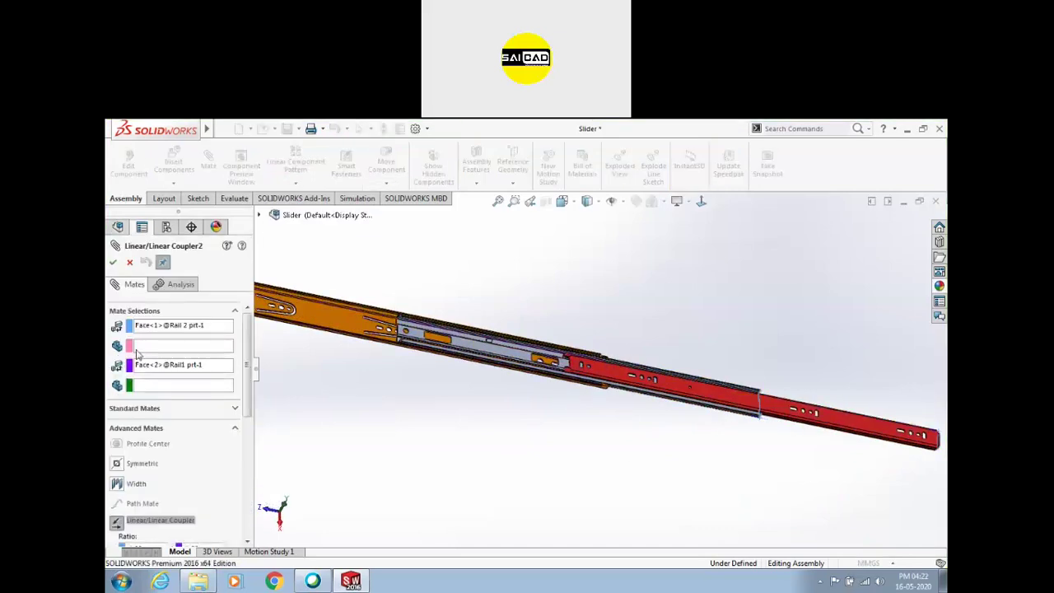
scroll(234, 403, "down", 5)
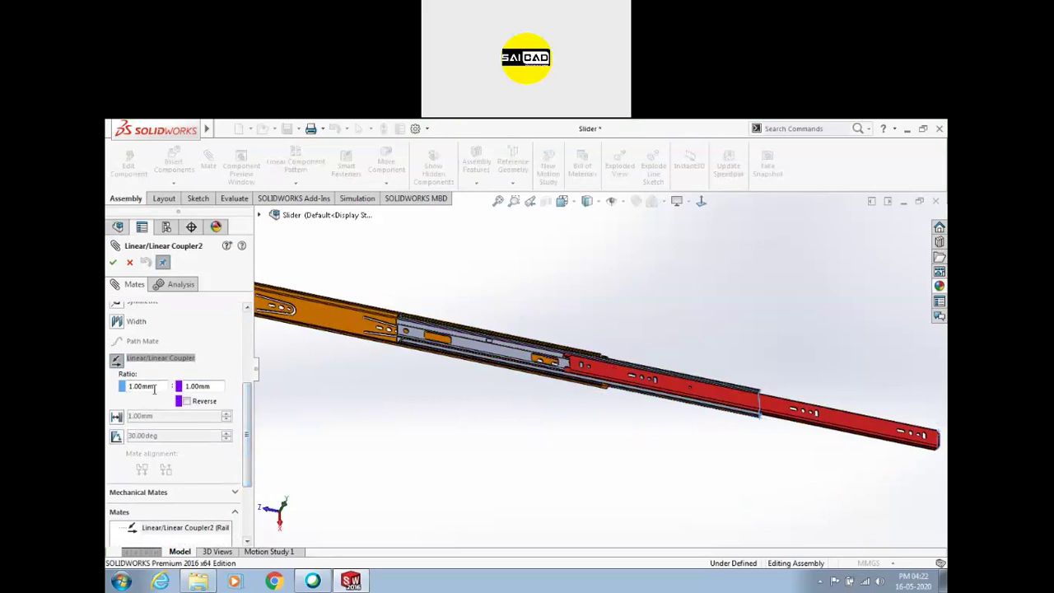
left_click_drag(468, 375, 391, 360)
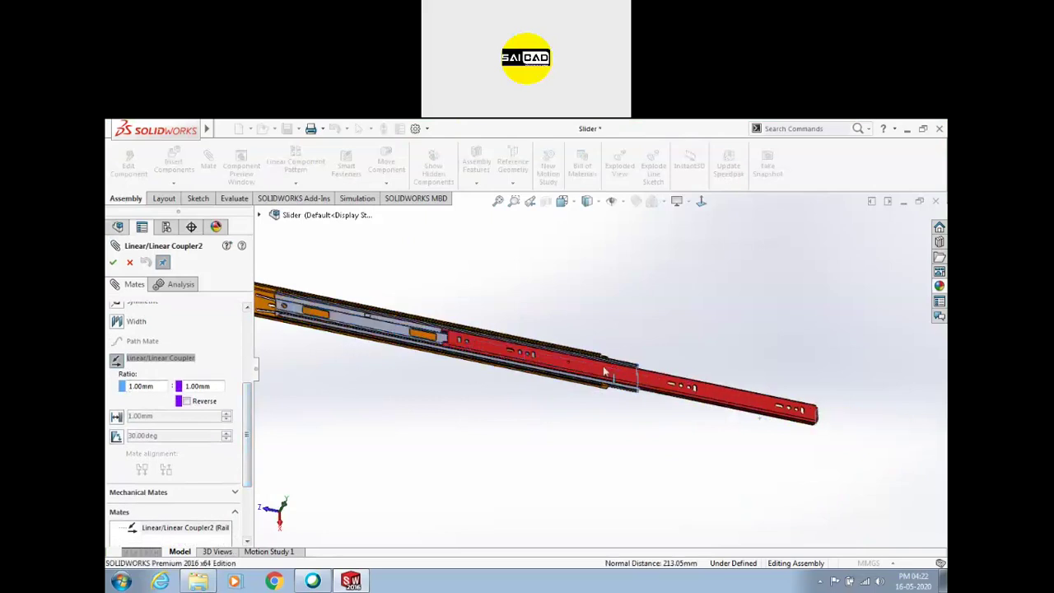
left_click_drag(674, 384, 899, 430)
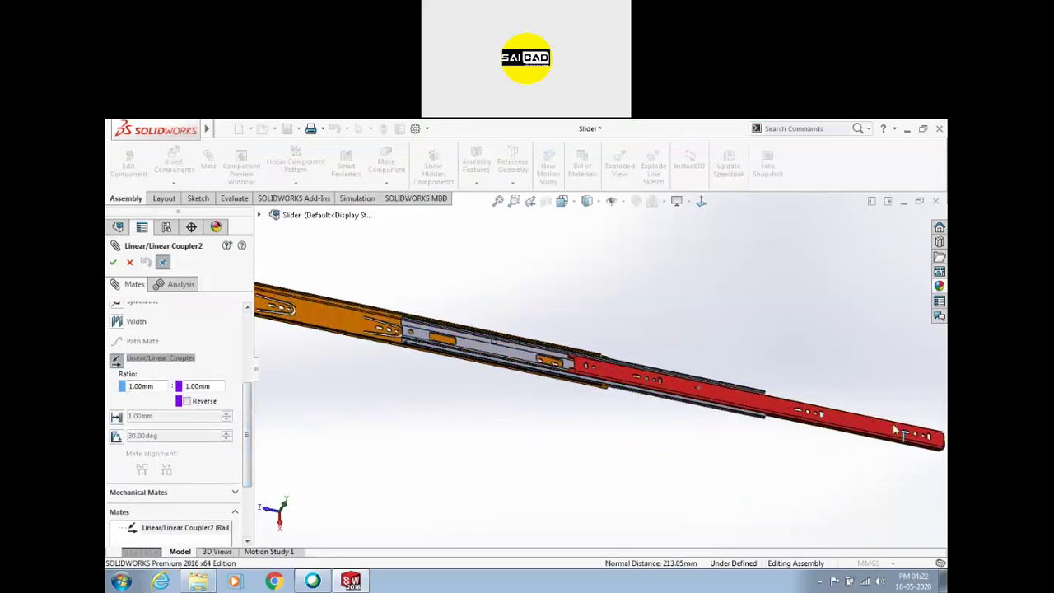
key("Return")
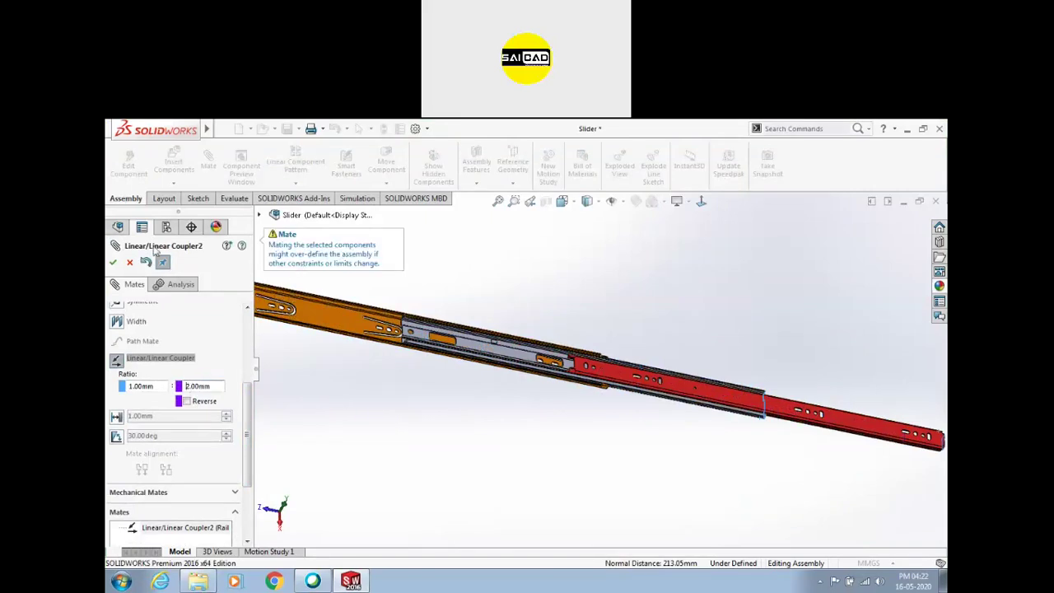
left_click(114, 262)
Drag the rails to test the new coupler ratio, then close the Mate dialog
left_click_drag(607, 379, 303, 336)
scroll(670, 431, "up", 3)
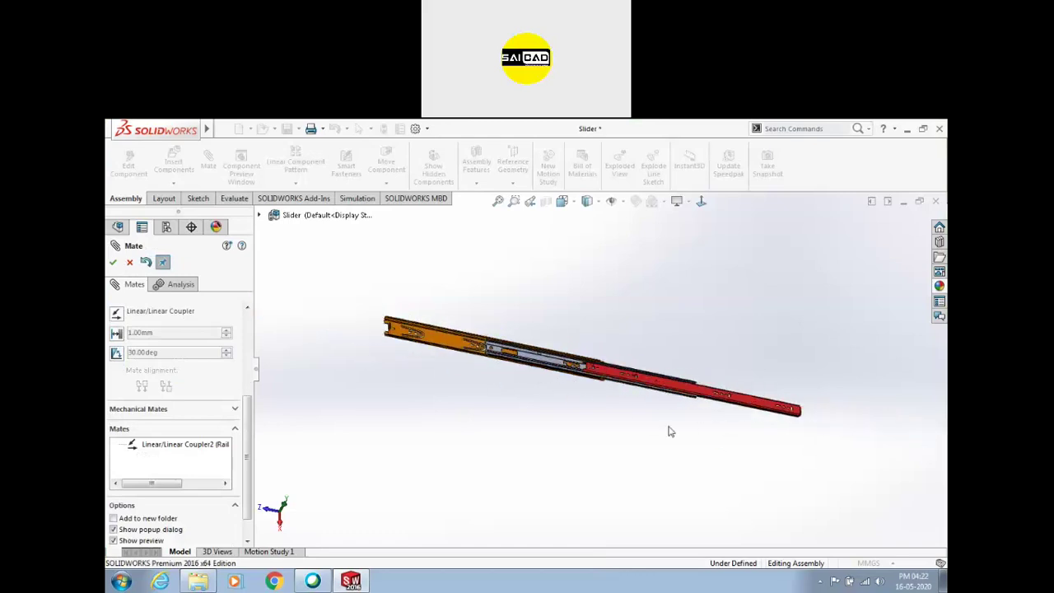
scroll(550, 371, "down", 4)
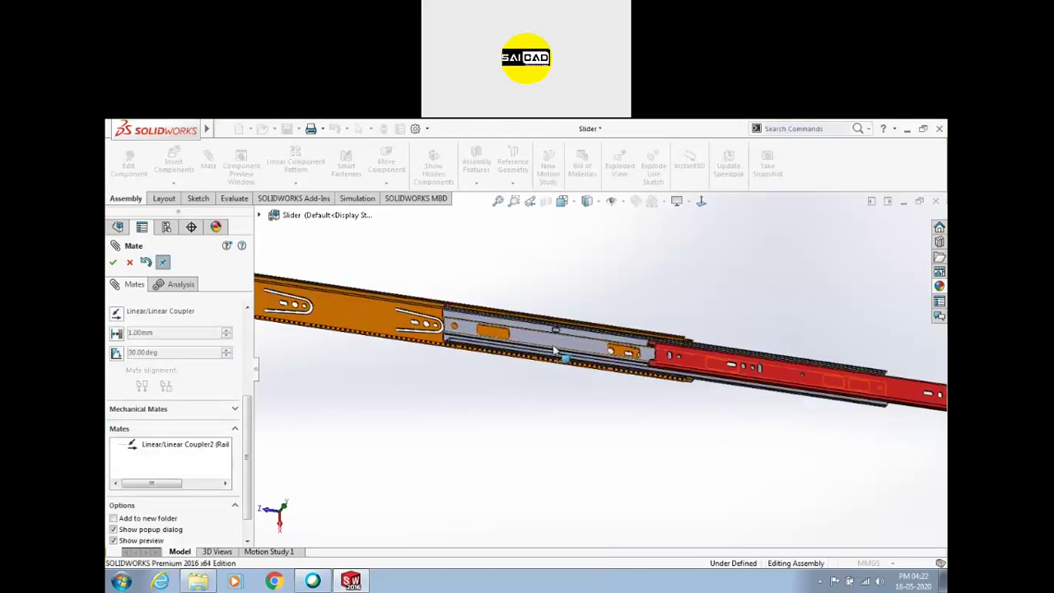
left_click_drag(557, 353, 696, 400)
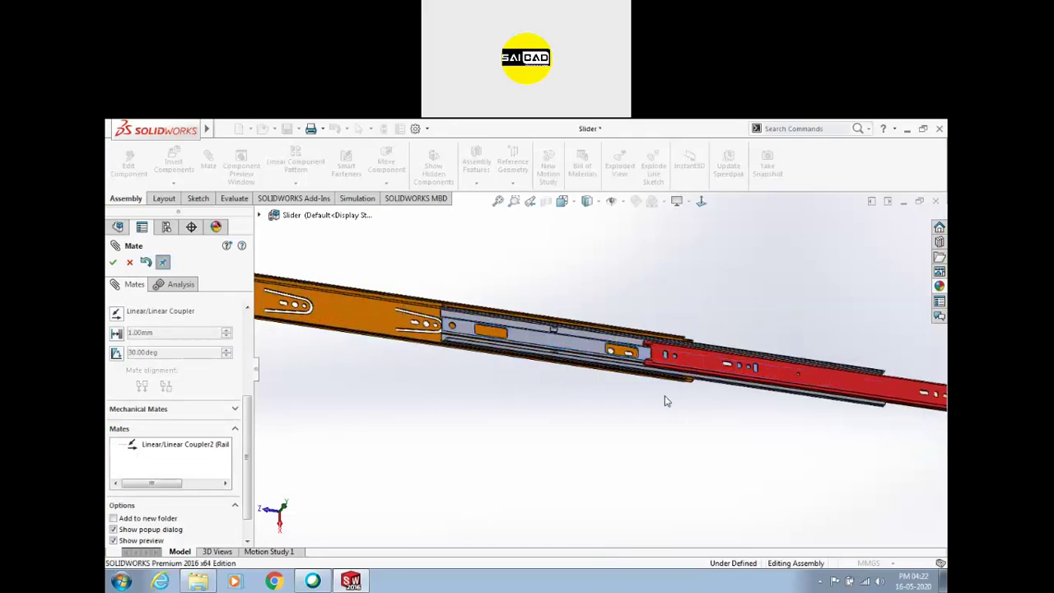
scroll(622, 347, "up", 3)
scroll(622, 346, "down", 5)
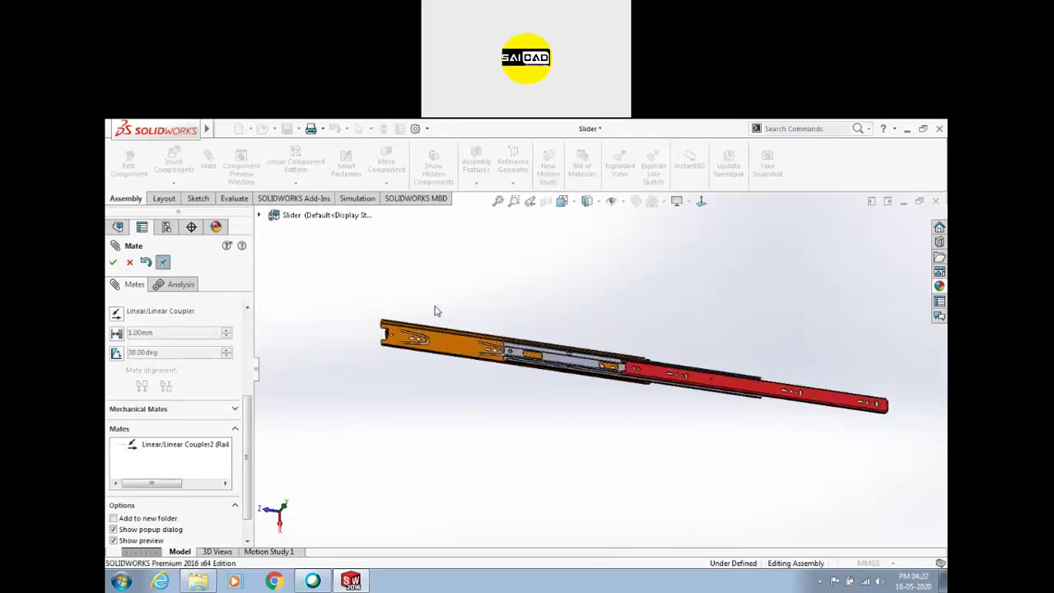
left_click(113, 262)
middle_click_drag(360, 440, 565, 374)
Select Rail 3, Rail 2 and the red rail in turn, then clear the selection
left_click(444, 362, "ctrl")
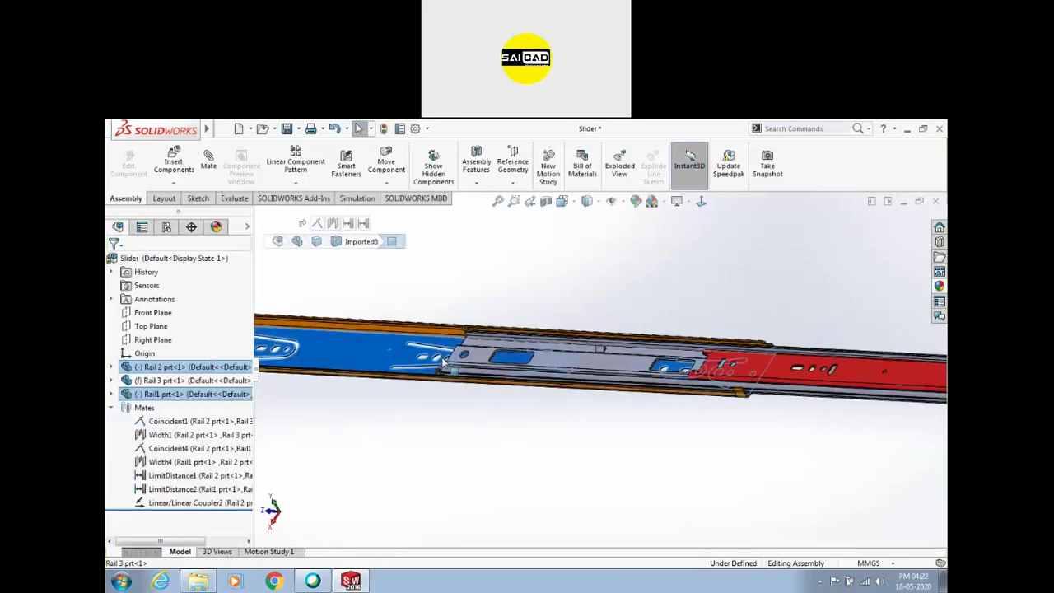
left_click(505, 436)
left_click(613, 367)
left_click(741, 372, "ctrl")
left_click(620, 456)
scroll(694, 418, "up", 2)
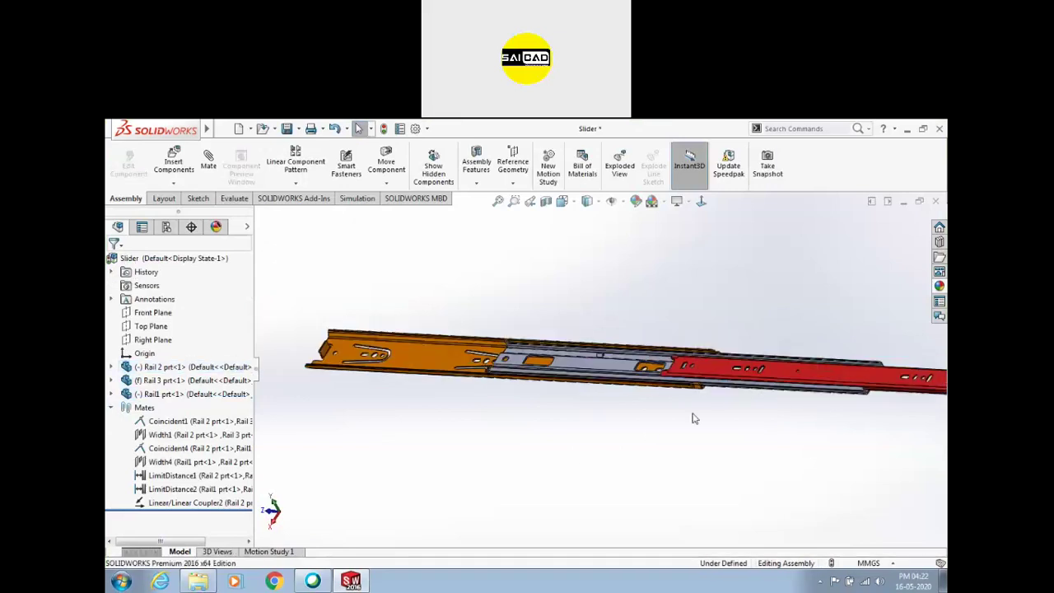
middle_click_drag(639, 393, 662, 470)
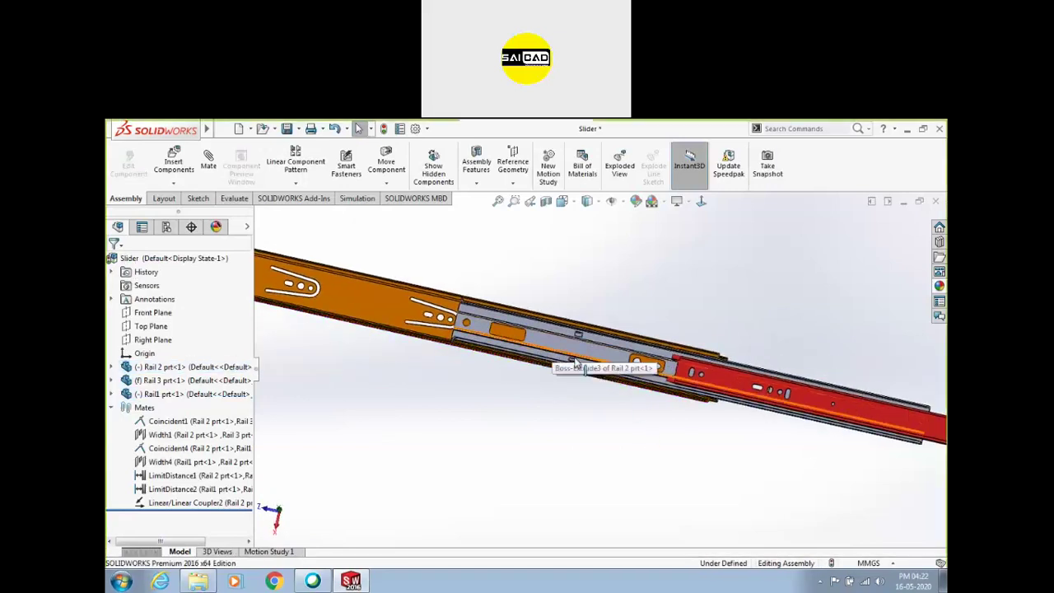
Delete the Linear/Linear Coupler2 mate and drag Rail 2 and Rail1 to test their motion
left_click(221, 504)
key("Delete")
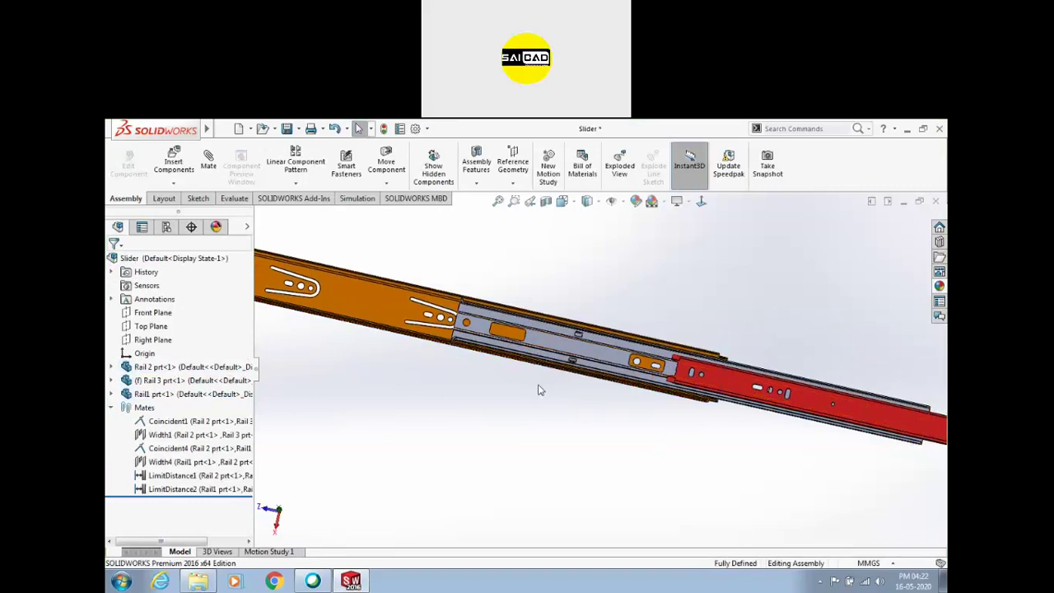
left_click_drag(599, 362, 625, 349)
left_click_drag(943, 426, 942, 426)
left_click_drag(734, 392, 862, 416)
scroll(676, 485, "up", 2)
middle_click_drag(676, 499, 626, 442)
left_click(671, 461)
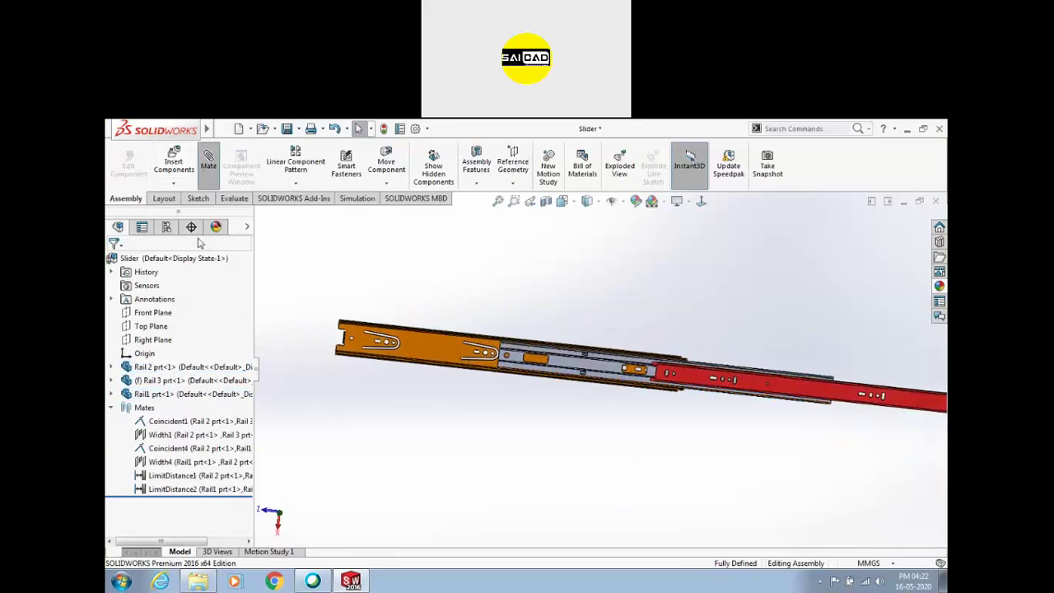
Start a trial Linear/Linear Coupler mate referencing faces on Rail1 and Rail 2
left_click(235, 371)
left_click(142, 386)
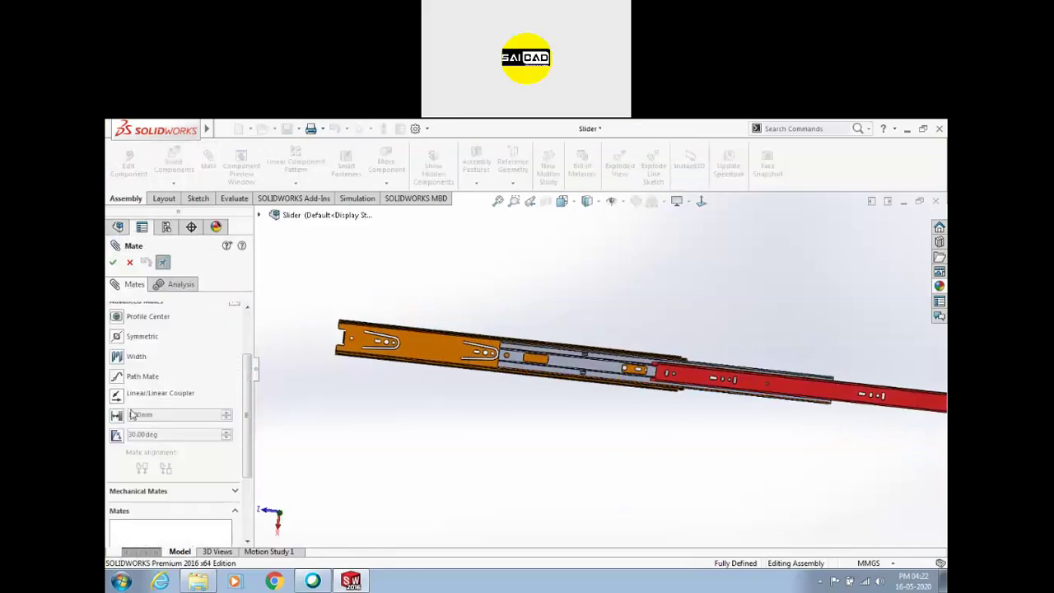
left_click(117, 396)
scroll(684, 433, "up", 3)
scroll(614, 406, "down", 6)
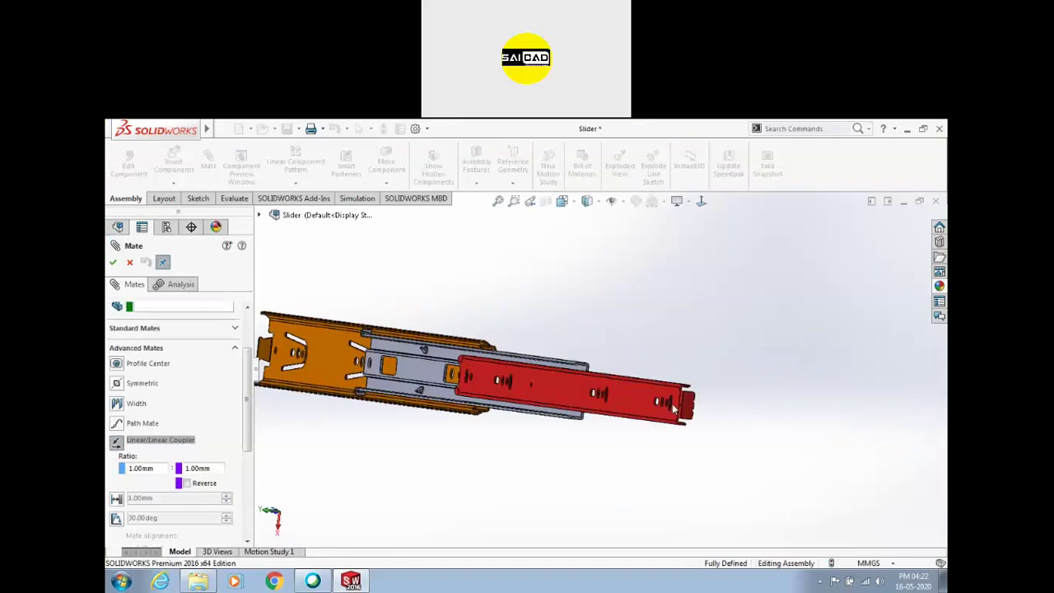
middle_click_drag(572, 266, 534, 340)
left_click(531, 340)
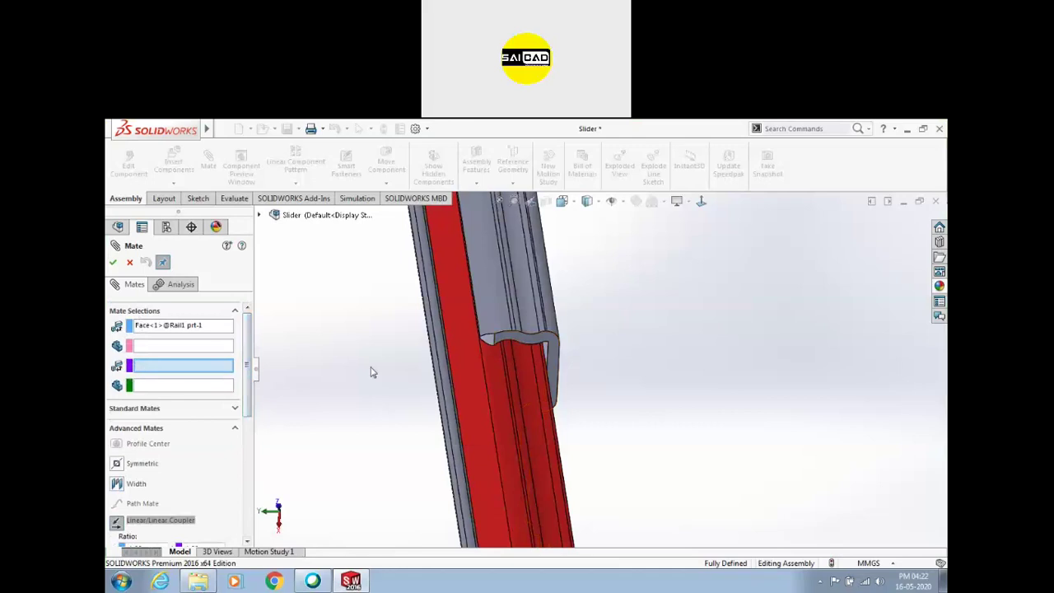
left_click(560, 349)
Discard the trial coupler mate and return to an angled view of the rails
middle_click_drag(473, 332, 299, 434)
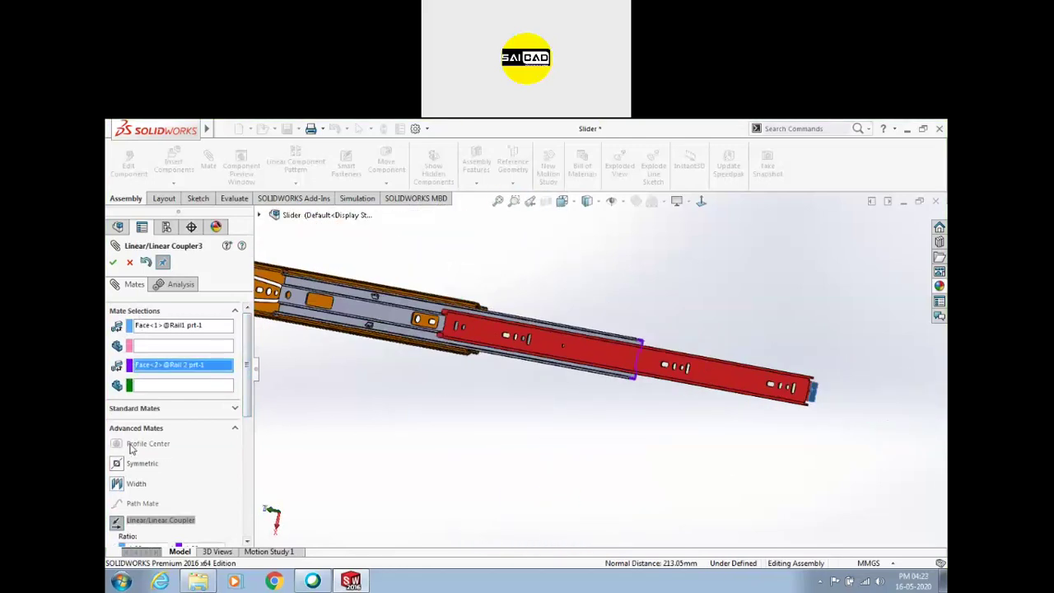
left_click_drag(250, 416, 251, 450)
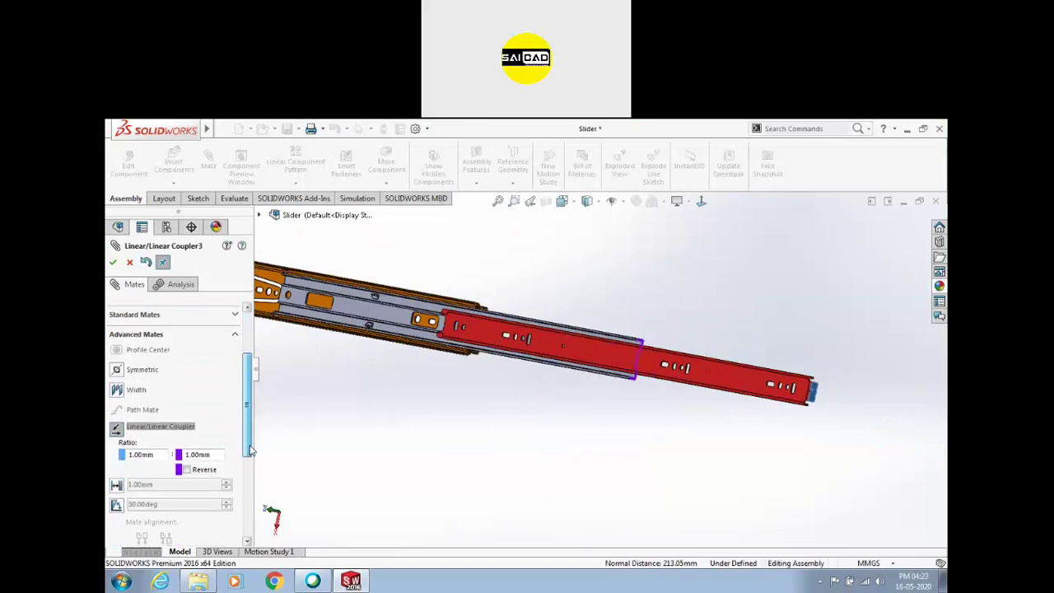
left_click(131, 265)
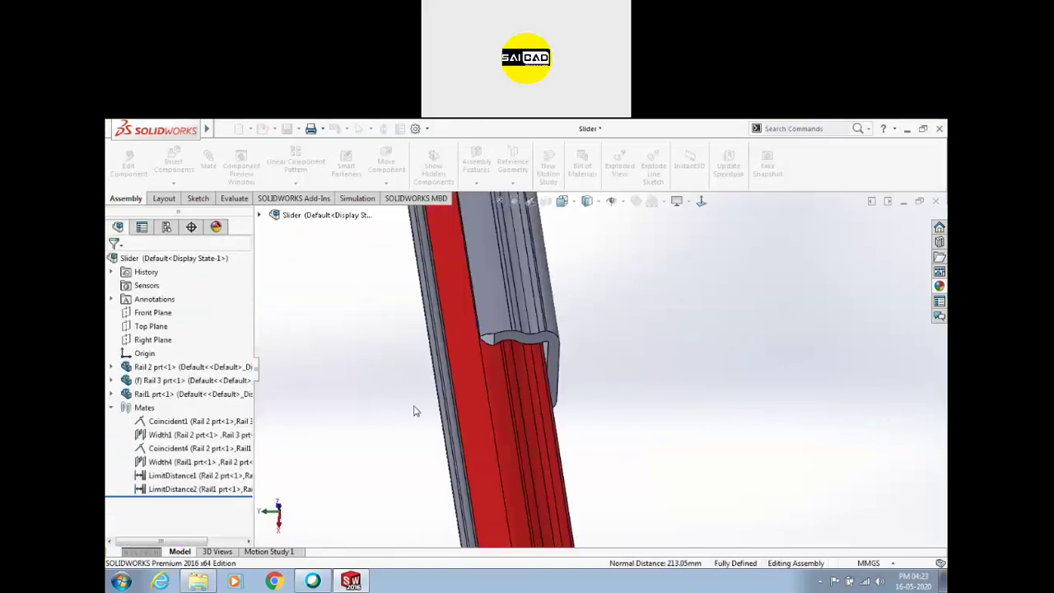
scroll(445, 396, "up", 5)
middle_click_drag(478, 430, 492, 366)
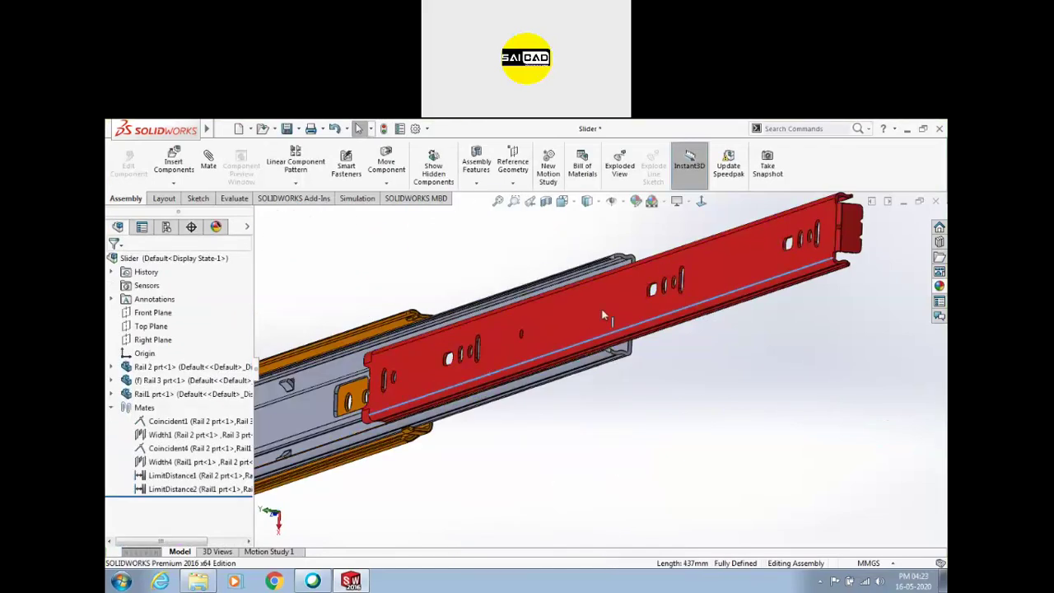
Start a new mate using the Linear/Linear Coupler advanced mate type
left_click(207, 163)
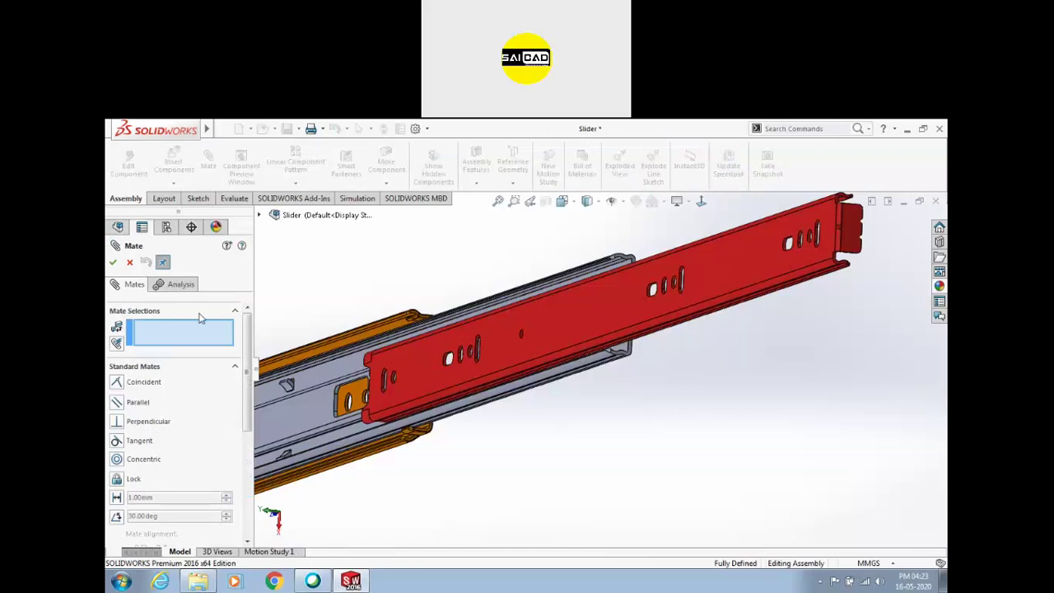
left_click(232, 368)
left_click(132, 385)
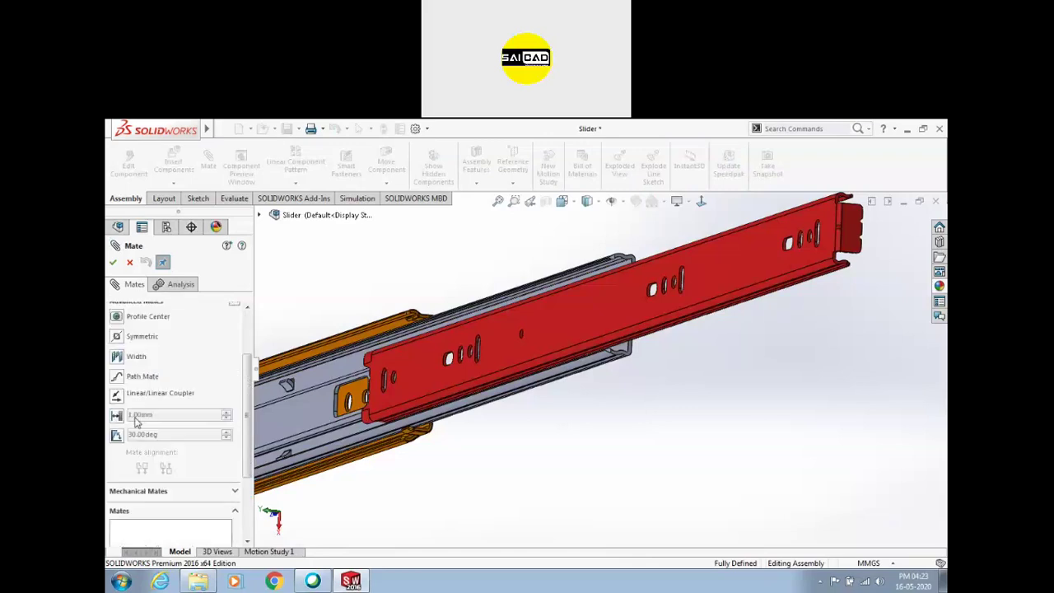
left_click(116, 397)
middle_click_drag(682, 423, 756, 349)
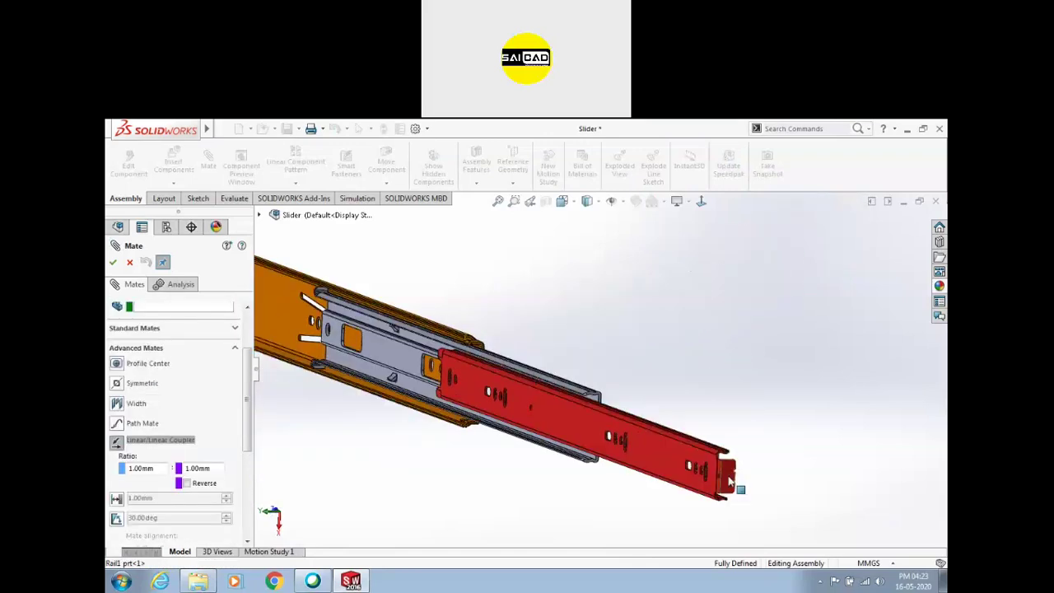
scroll(568, 363, "down", 5)
Reference the grey rail's edge, set a 2:1 ratio, and accept the coupler mate
left_click(560, 356)
scroll(651, 313, "up", 5)
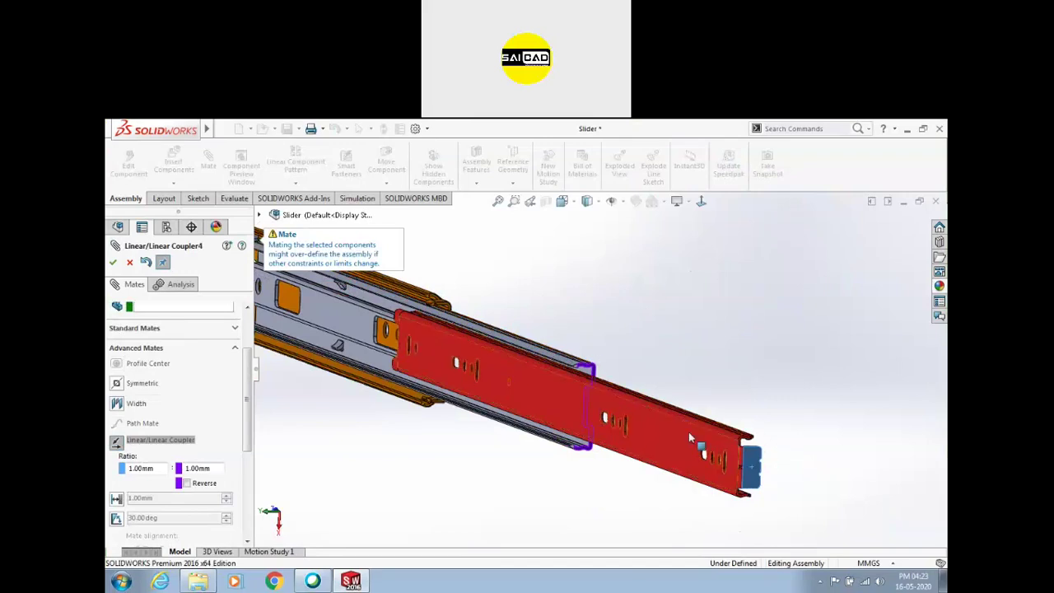
scroll(222, 451, "down", 3)
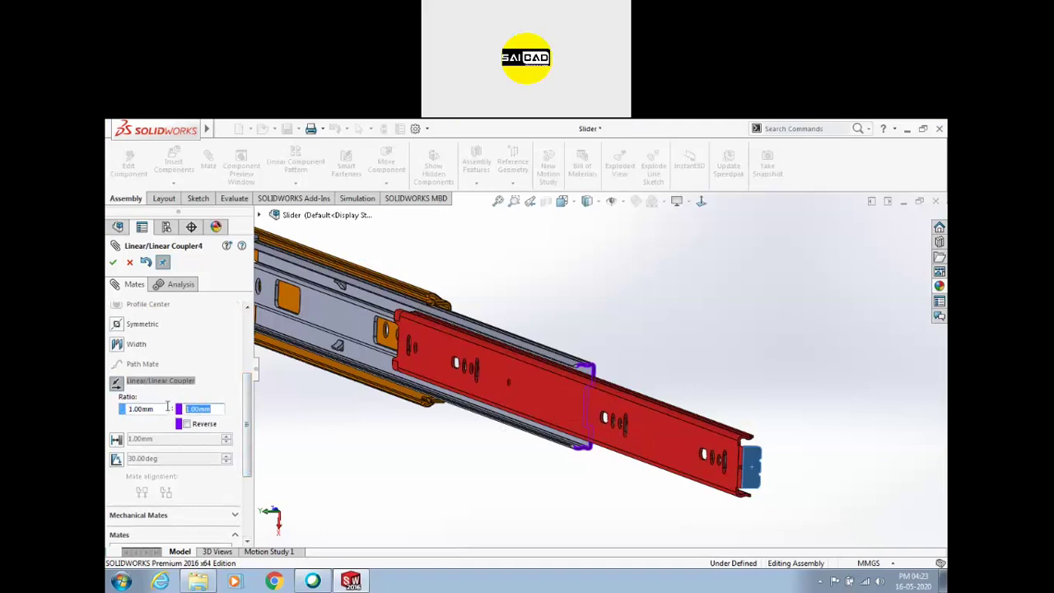
key("Return")
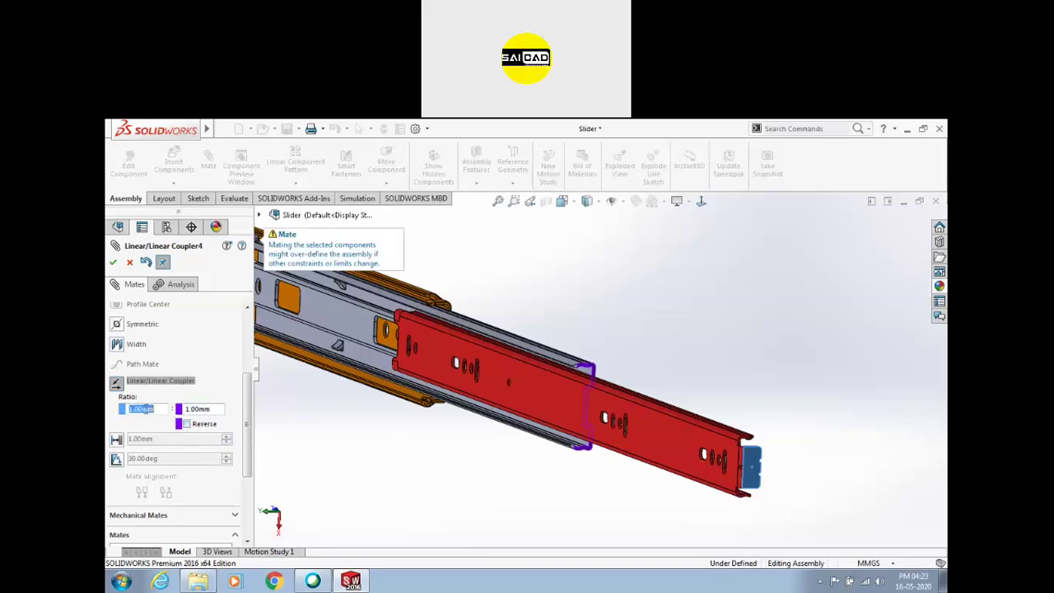
left_click(113, 262)
scroll(722, 365, "up", 4)
key("Escape")
Drag Rail1 and Rail 2 to confirm they slide together at the 2:1 ratio
left_click(631, 409)
left_click_drag(631, 409, 600, 450)
middle_click_drag(599, 446, 504, 420)
scroll(683, 426, "up", 2)
scroll(503, 444, "down", 2)
left_click(608, 446)
scroll(602, 443, "up", 2)
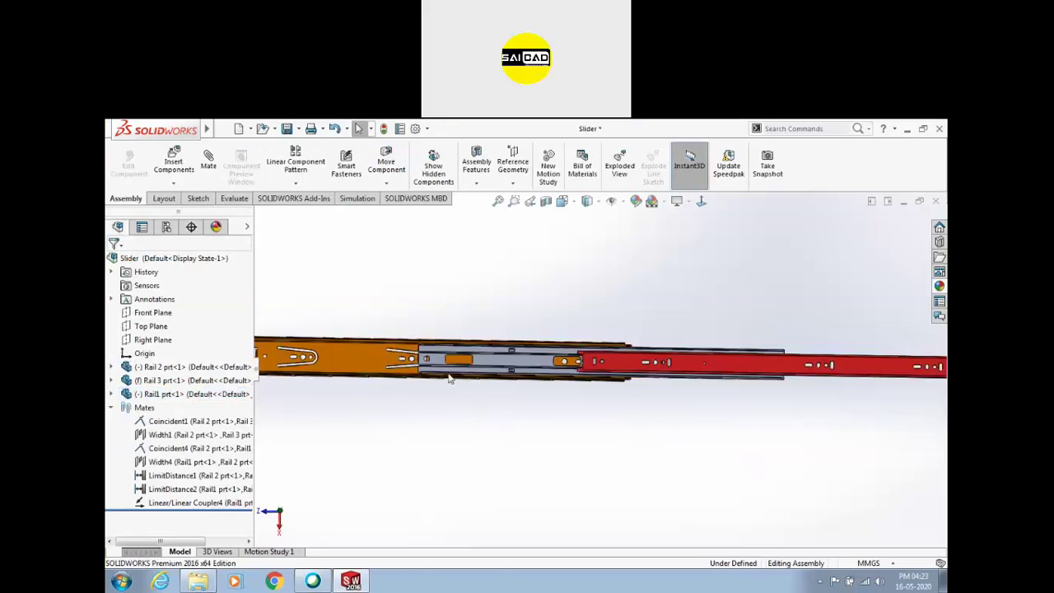
scroll(557, 427, "up", 2)
middle_click_drag(445, 397, 490, 386)
scroll(492, 386, "down", 1)
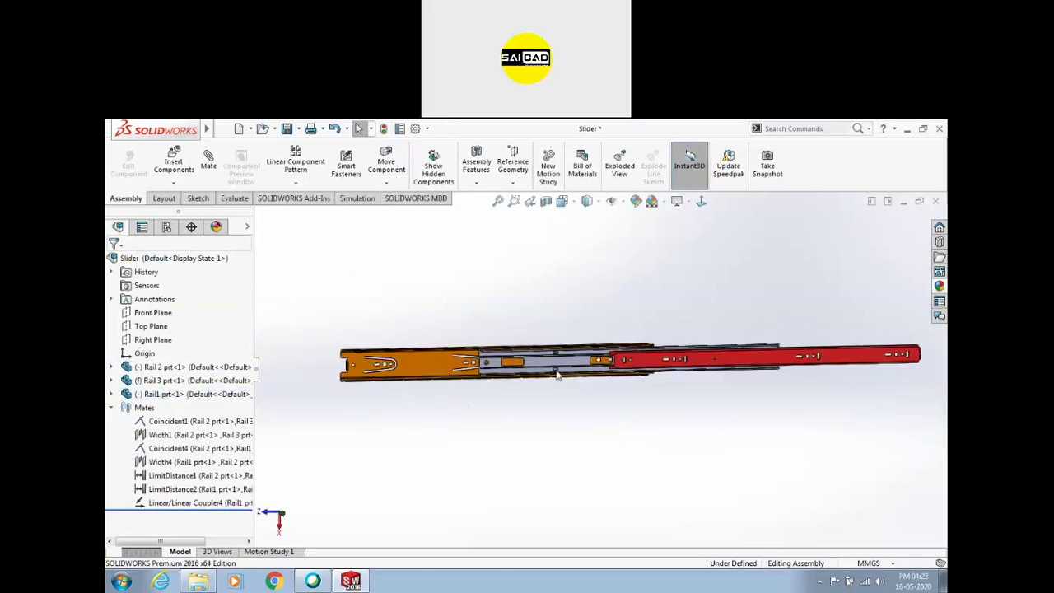
scroll(622, 364, "down", 2)
middle_click_drag(623, 402, 620, 410)
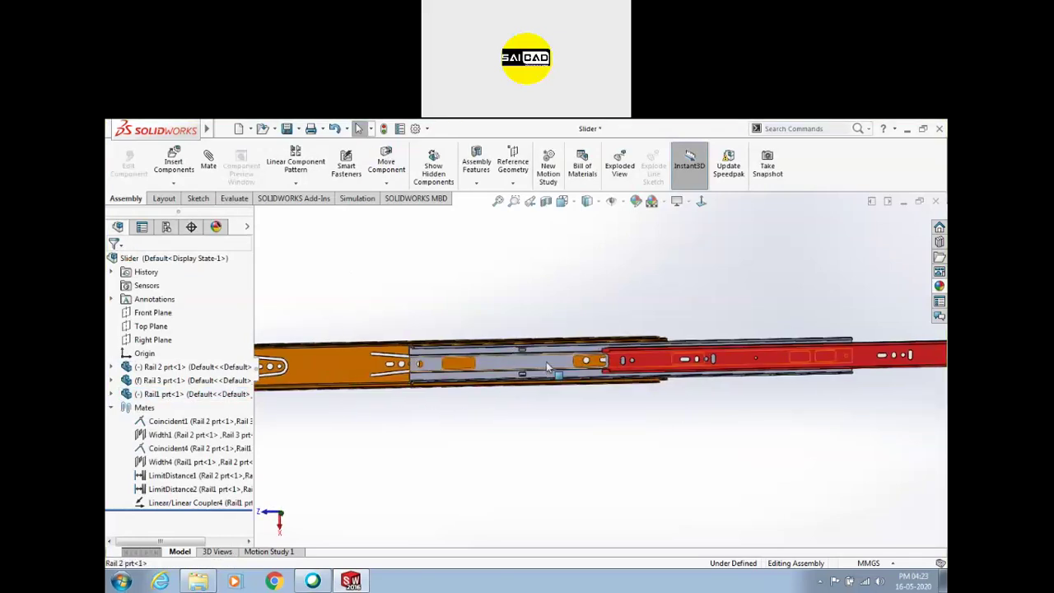
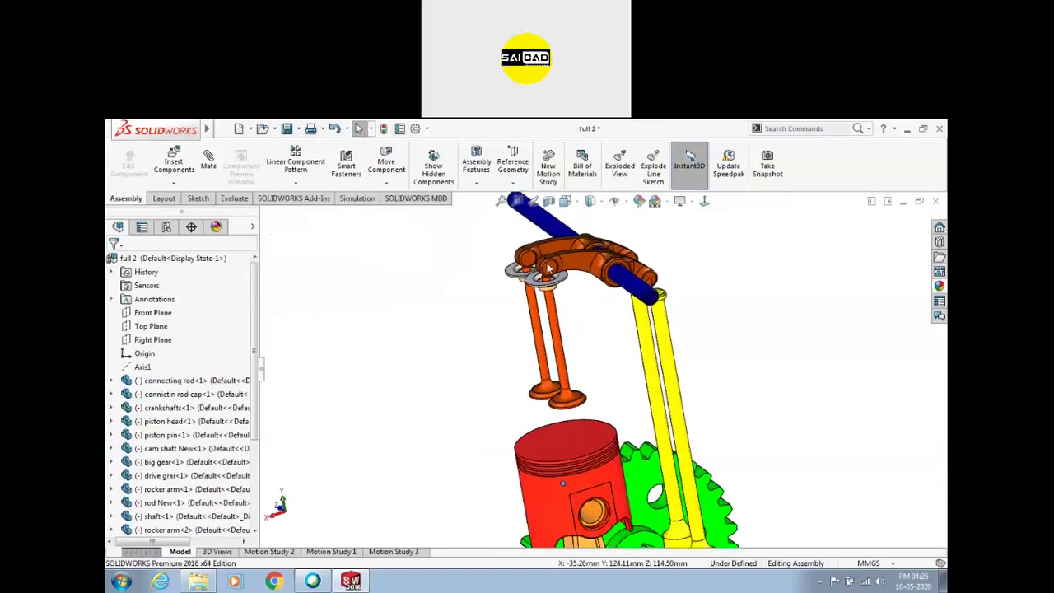
Select the second rocker arm and a valve stem, then turn the gear and cam shaft to run the engine
left_click(550, 271)
left_click(560, 348)
scroll(741, 378, "up", 2)
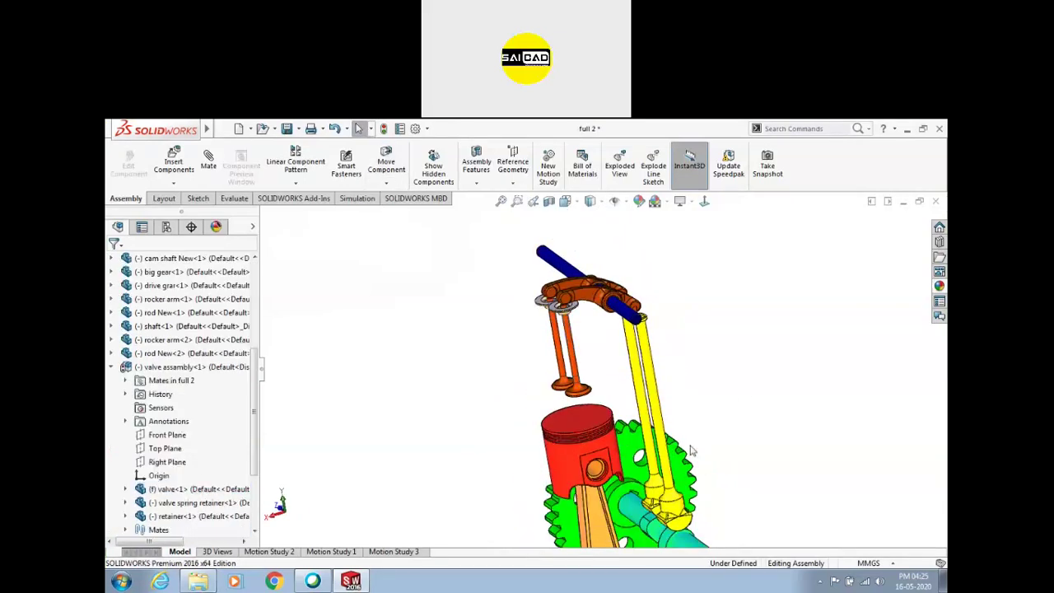
left_click_drag(690, 457, 675, 502)
scroll(674, 503, "down", 5)
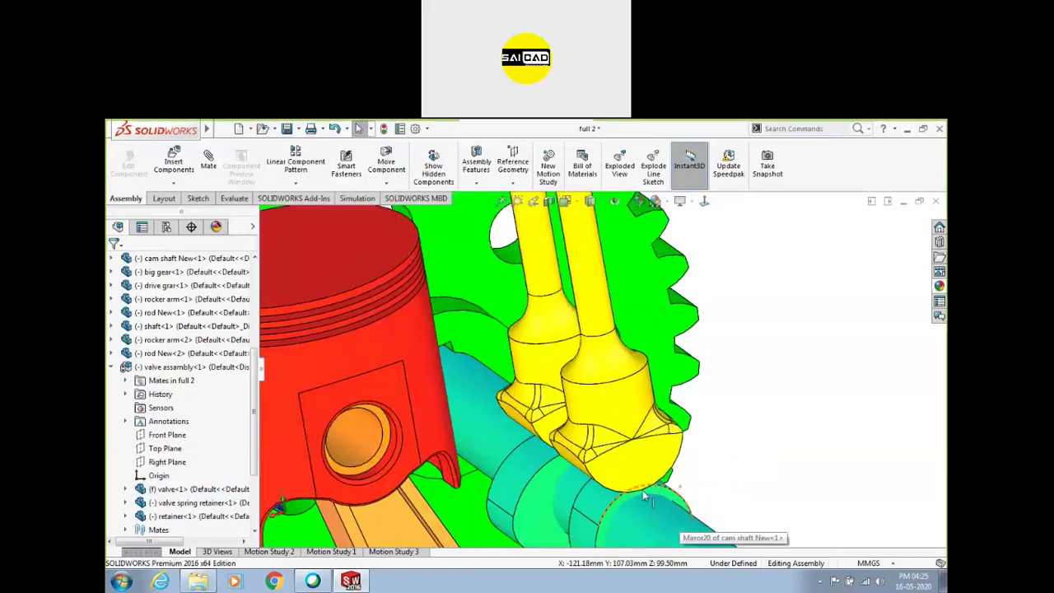
scroll(658, 469, "up", 2)
middle_click_drag(659, 469, 692, 459)
left_click_drag(692, 455, 660, 464)
Delete the cam shaft's CamMateTangent5 mate and rotate the shaft to test the motion
left_click(660, 462)
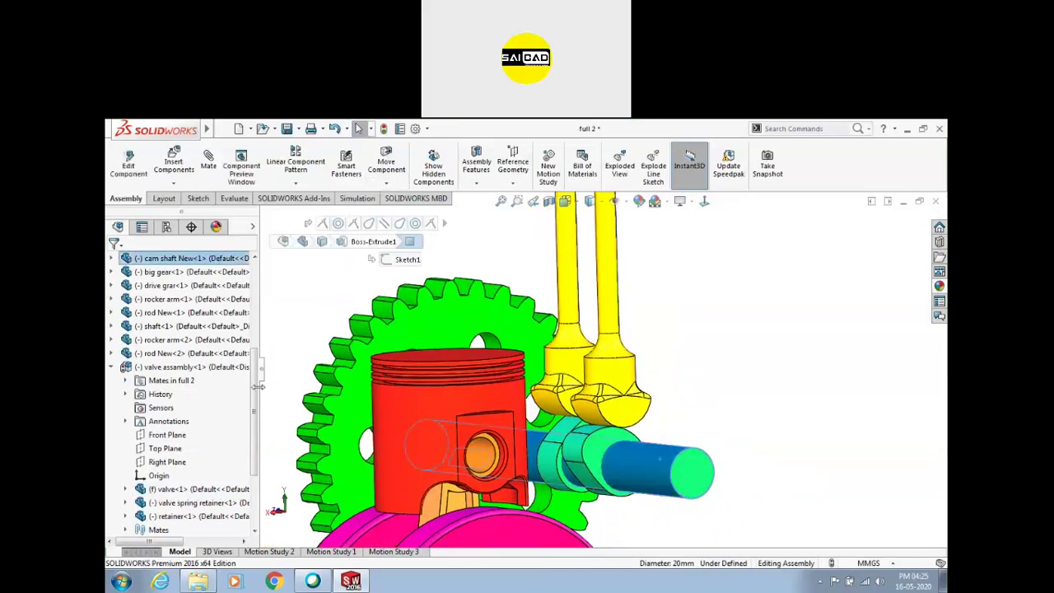
left_click(112, 258)
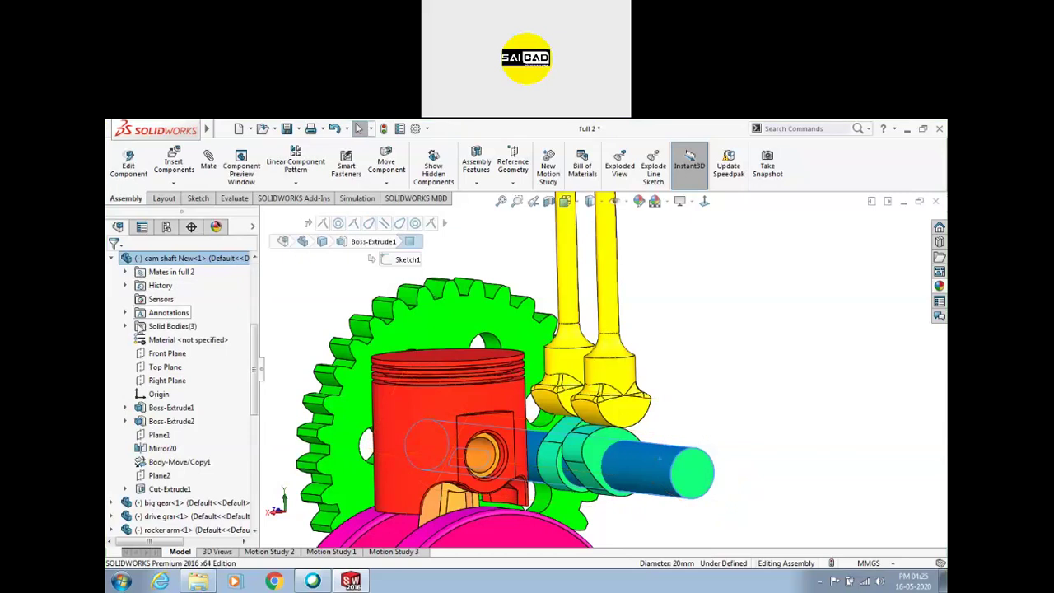
left_click(126, 273)
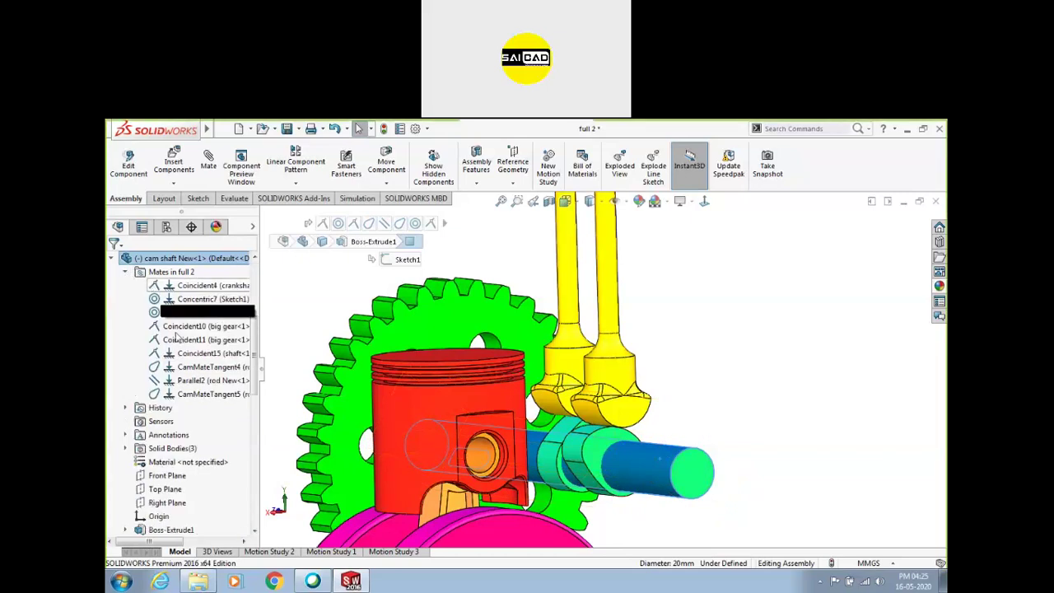
left_click(191, 394)
key("Delete")
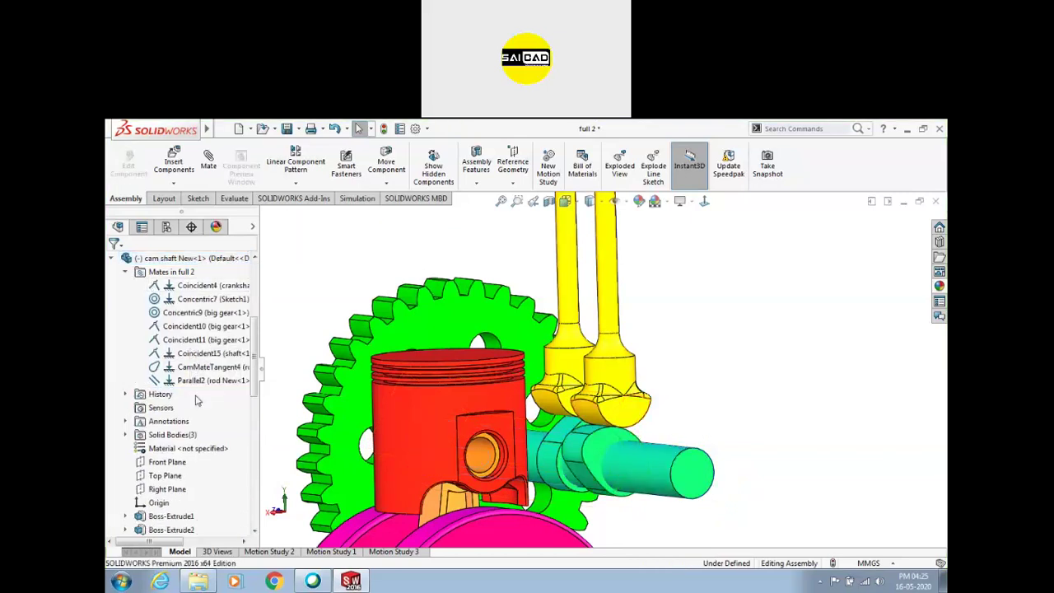
left_click_drag(710, 466, 716, 383)
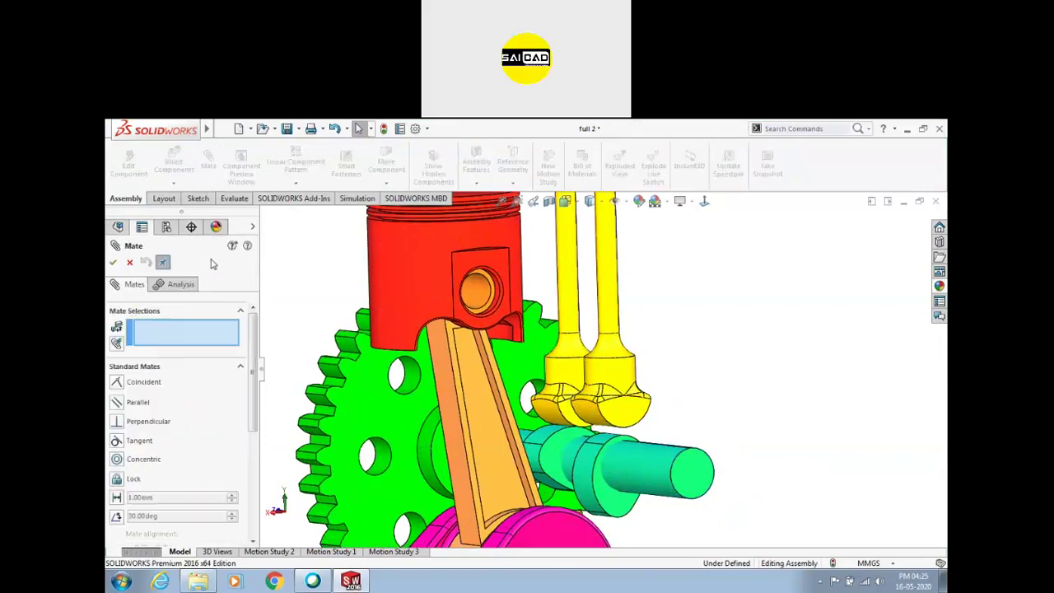
Add a Cam mate with the cam shaft face as path and the rod tip as follower, then test it
left_click(211, 369)
left_click(154, 405)
left_click(120, 317)
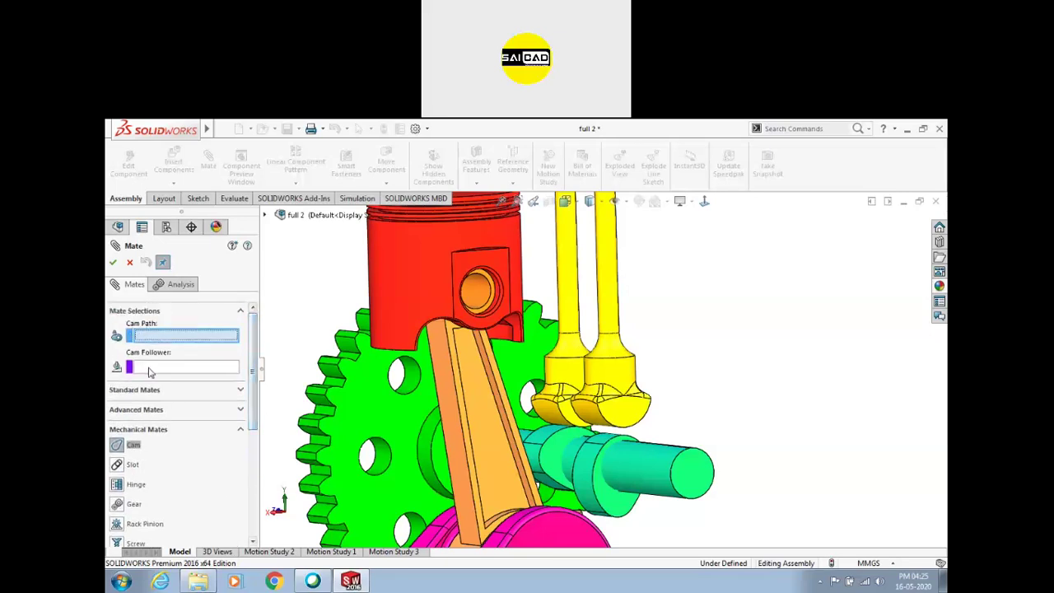
scroll(589, 461, "down", 3)
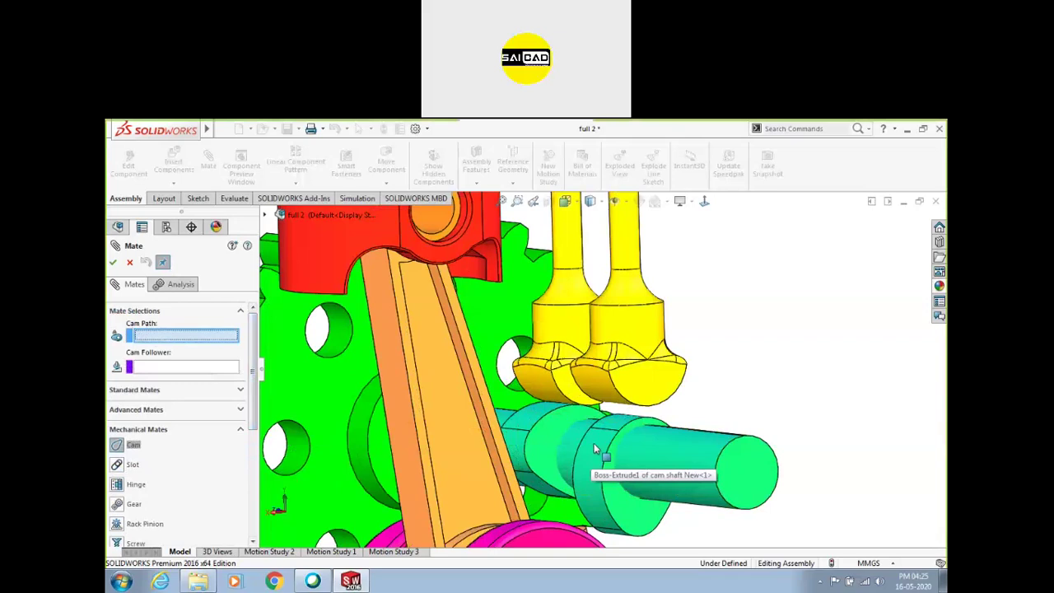
left_click(593, 443)
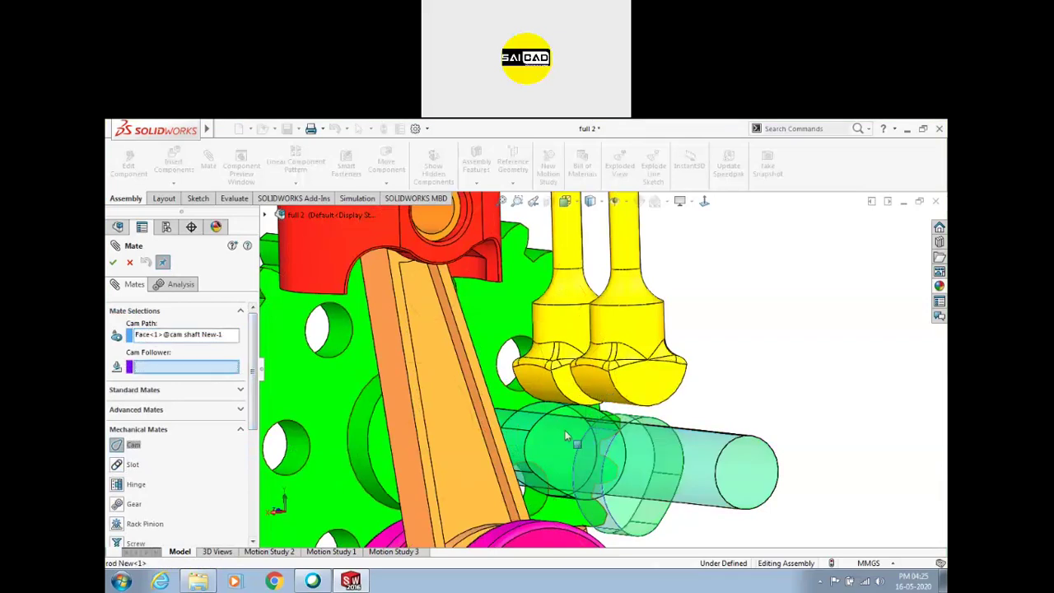
left_click(553, 459)
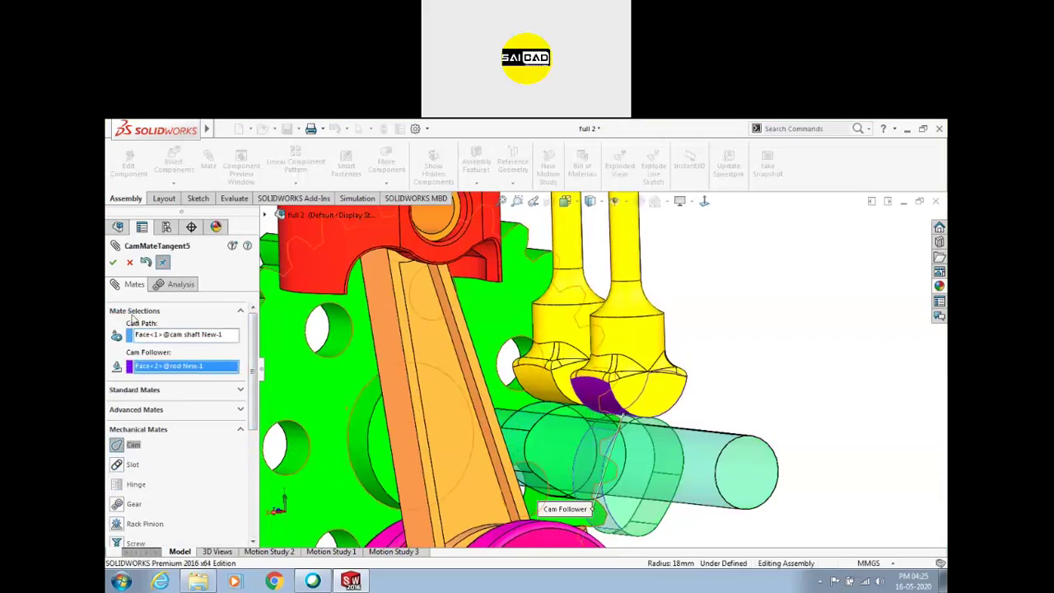
left_click(113, 261)
scroll(823, 350, "up", 3)
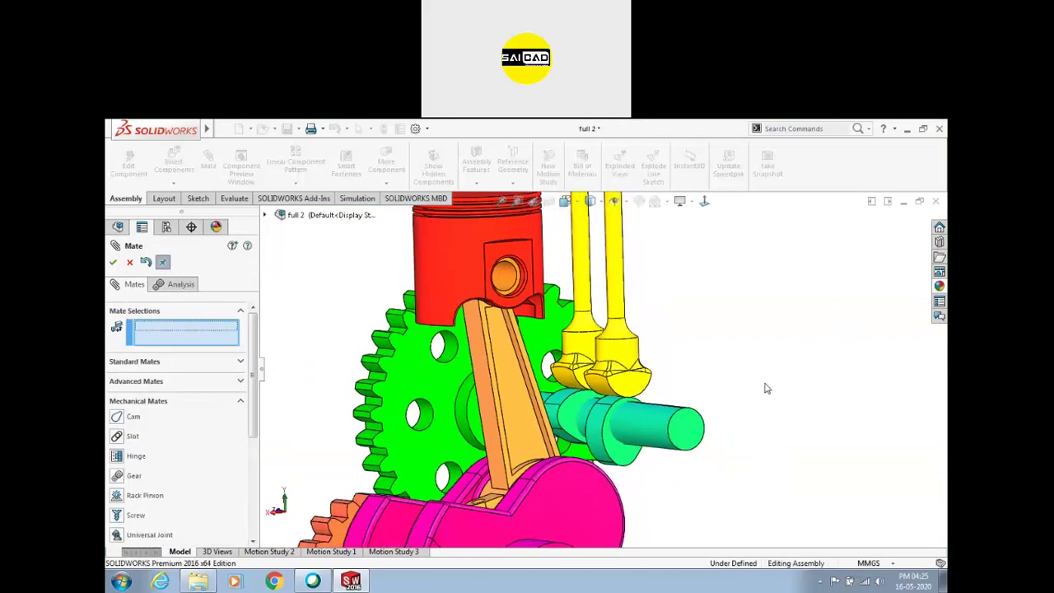
left_click_drag(683, 408, 760, 443)
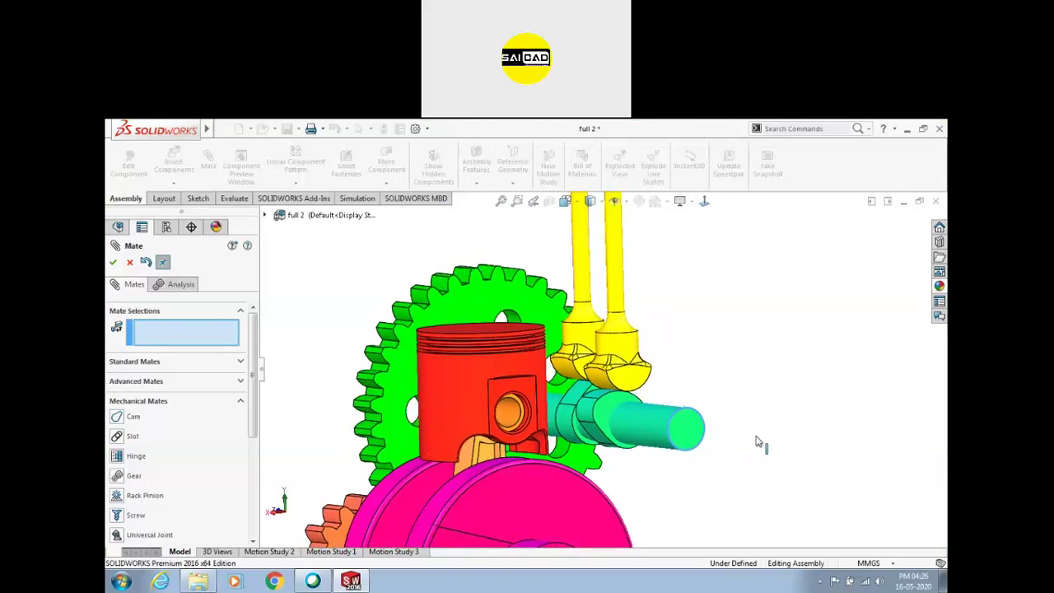
Cancel the unfinished second cam mate and orbit around the engine
left_click(130, 418)
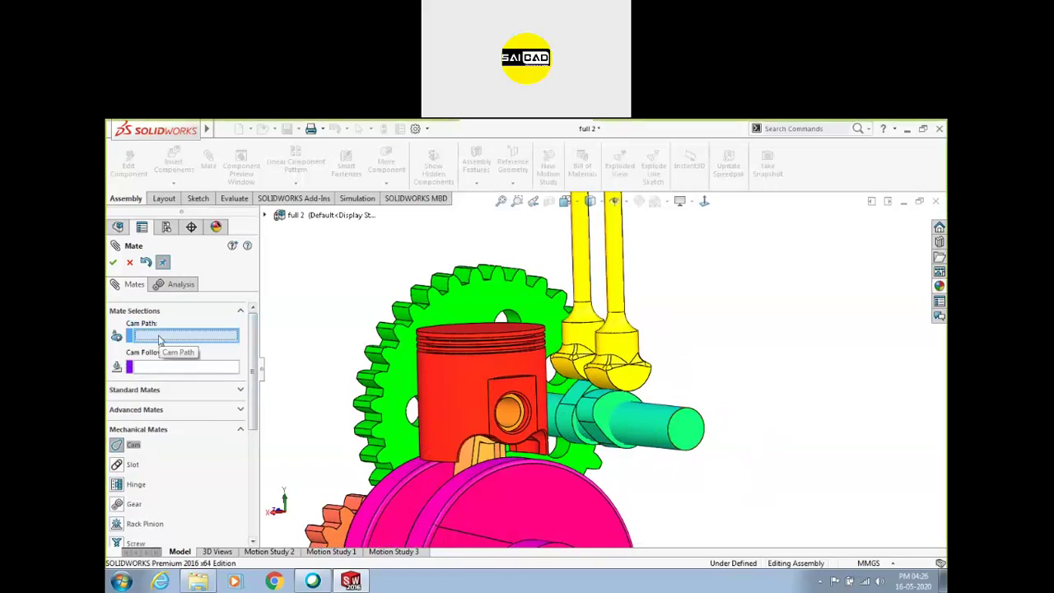
scroll(565, 420, "down", 4)
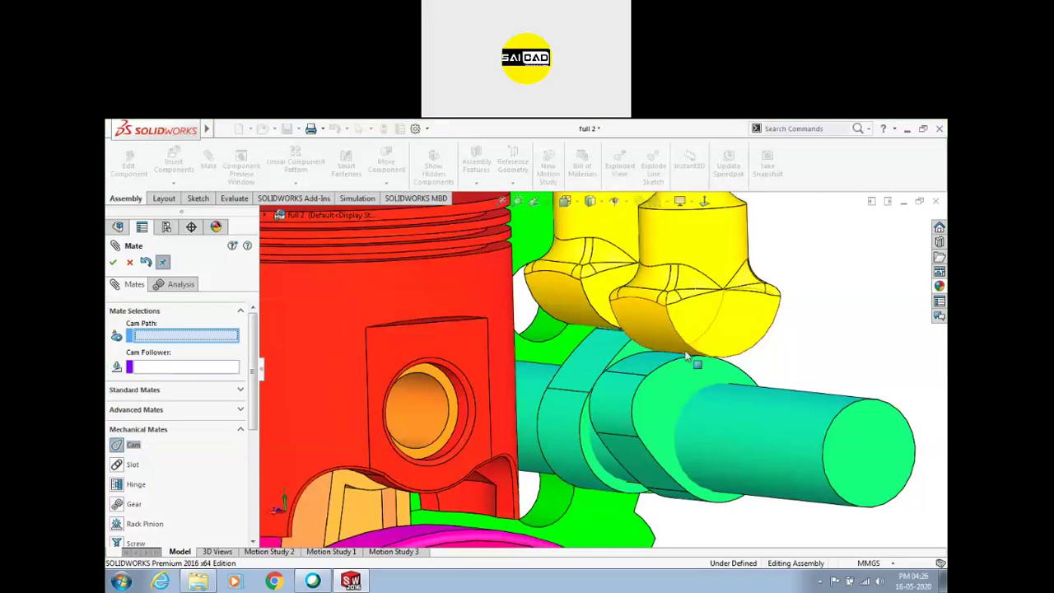
scroll(626, 363, "down", 3)
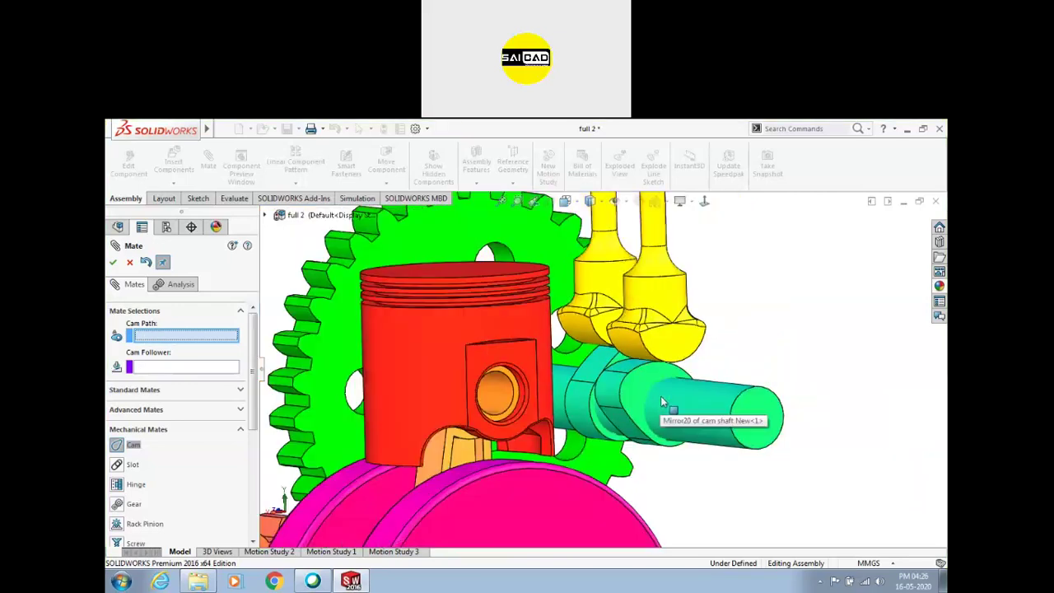
left_click(130, 262)
scroll(658, 383, "down", 3)
middle_click_drag(700, 363, 750, 331)
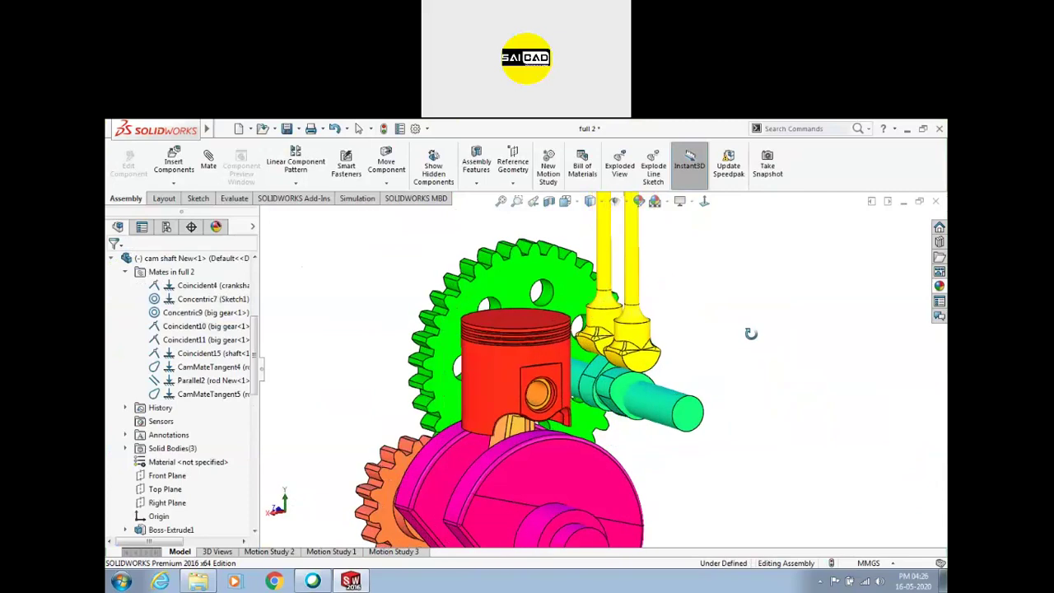
left_click(209, 164)
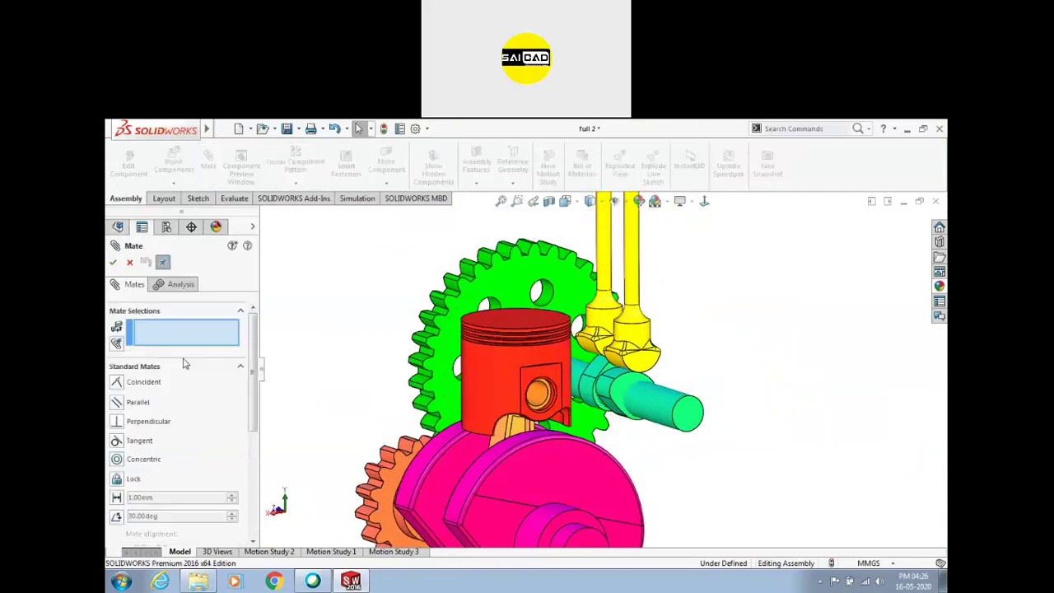
left_click(239, 369)
left_click(241, 406)
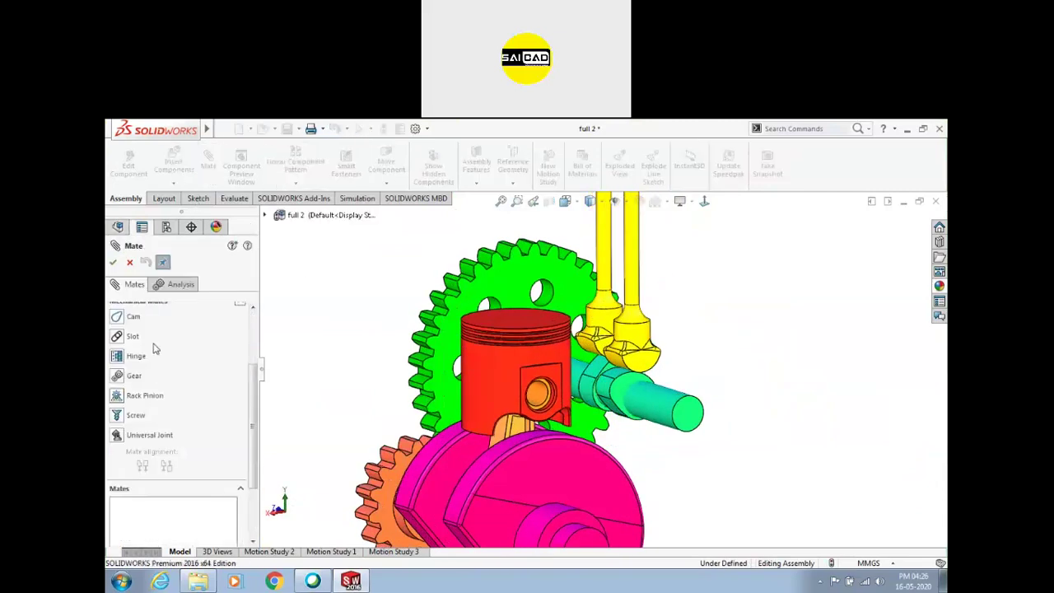
scroll(447, 348, "up", 3)
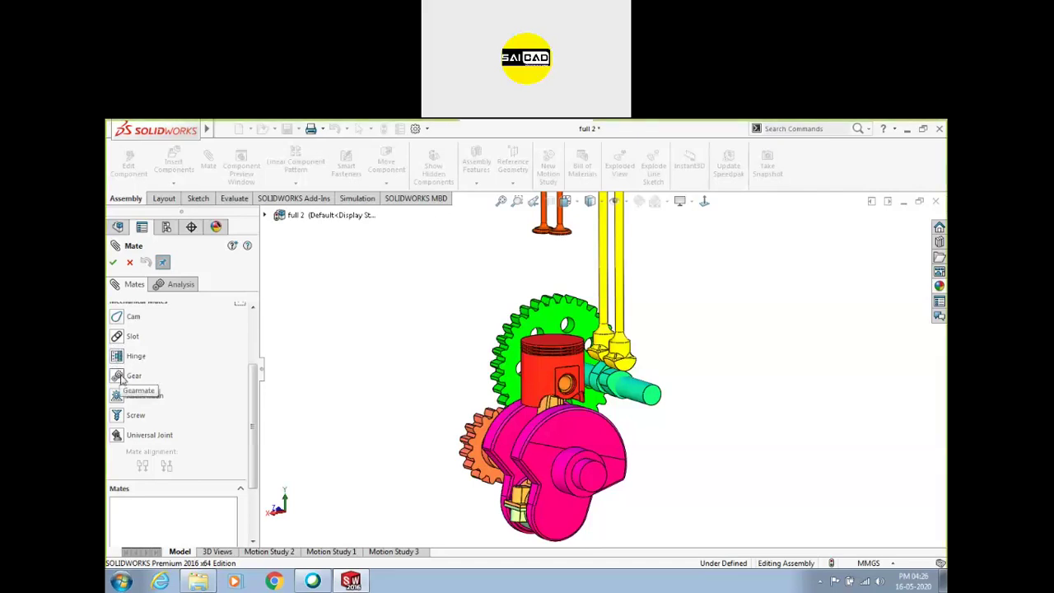
middle_click_drag(443, 371, 571, 448)
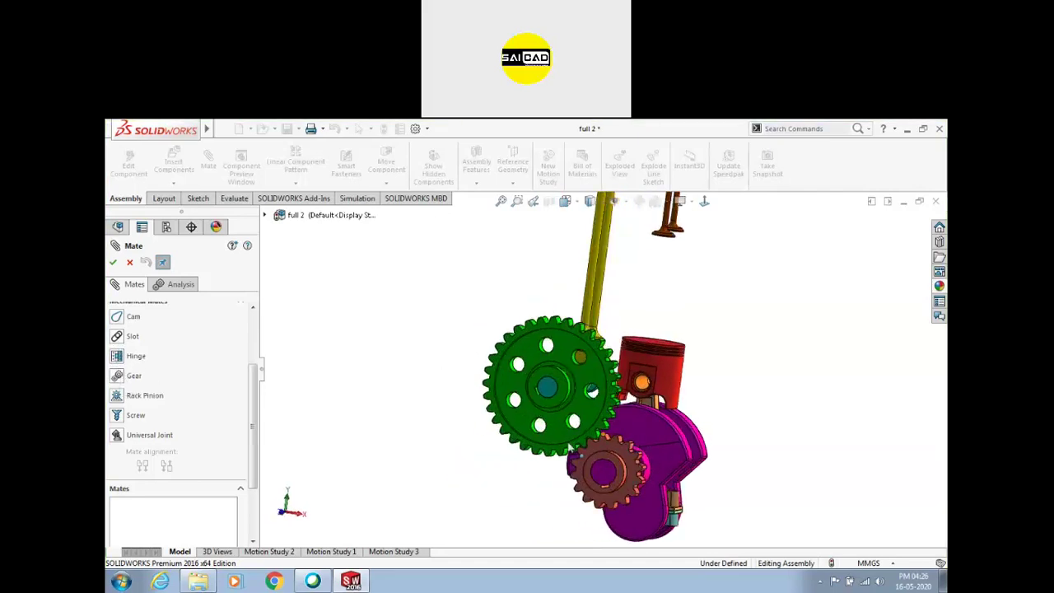
left_click(129, 262)
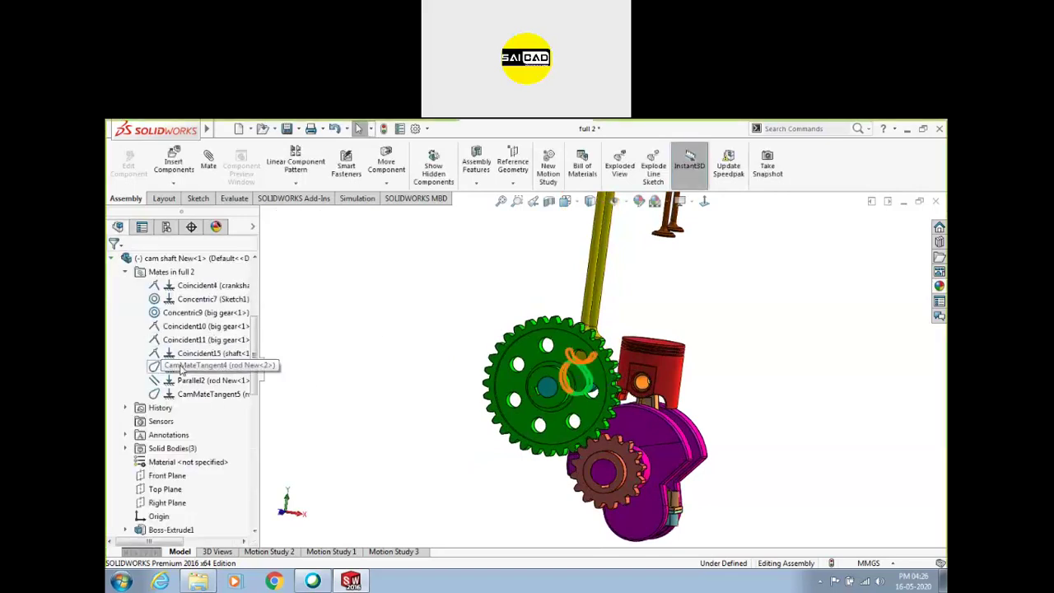
Delete the GearMate3 gear mate from the assembly's Mates folder
left_click(112, 259)
scroll(152, 362, "down", 3)
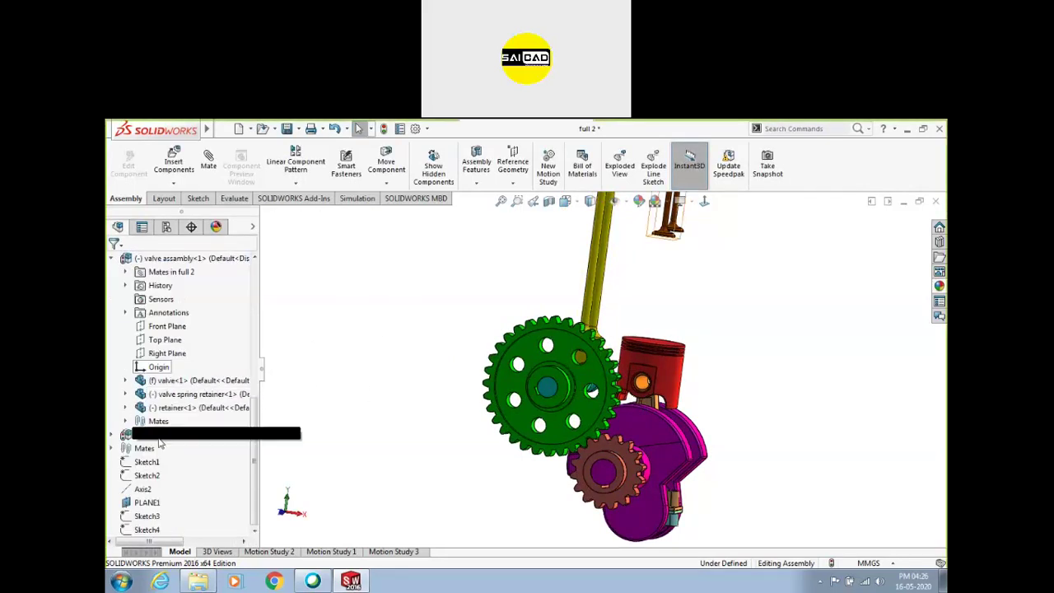
left_click(112, 448)
scroll(162, 346, "down", 5)
scroll(162, 341, "down", 2)
left_click(169, 394)
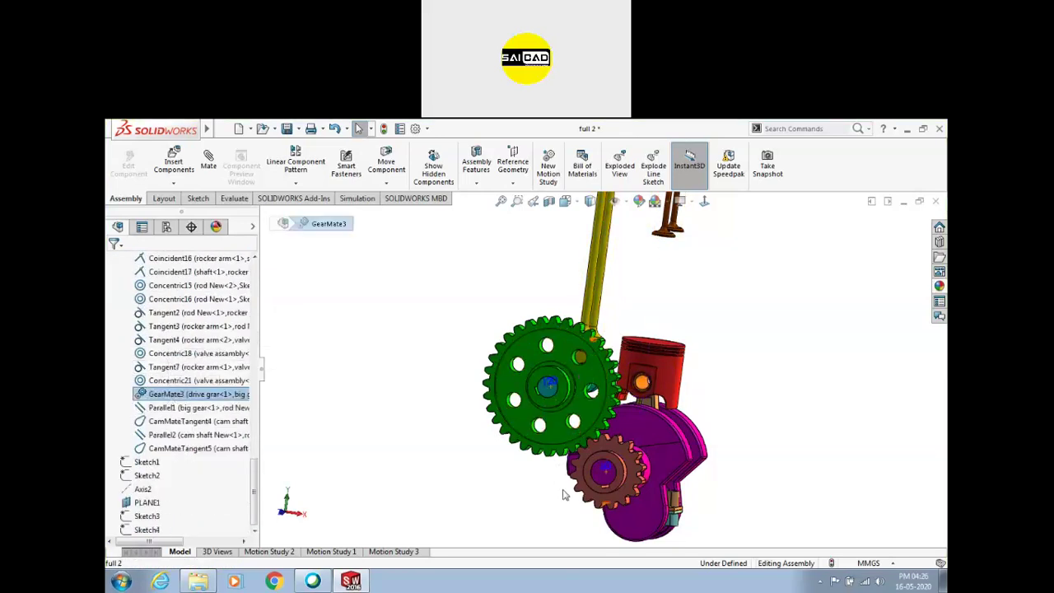
key("Delete")
Turn the big gear, drive gear and crankshaft to test their unlinked motion
left_click_drag(593, 387, 489, 413)
left_click_drag(619, 456, 634, 486)
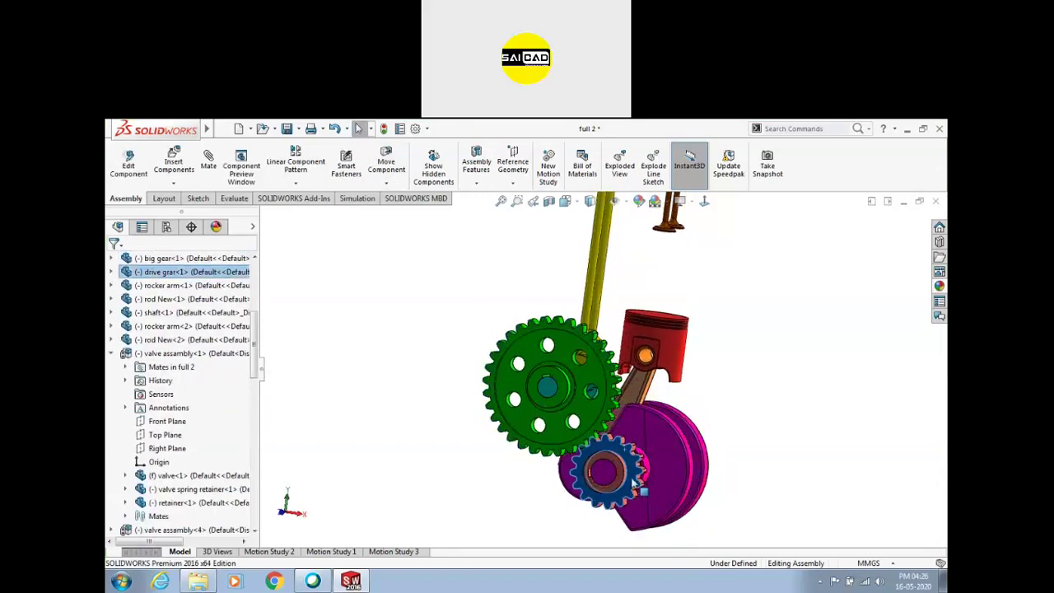
left_click_drag(704, 428, 639, 435)
Fit the assembly in view and nudge the drive gear slightly
scroll(634, 445, "down", 4)
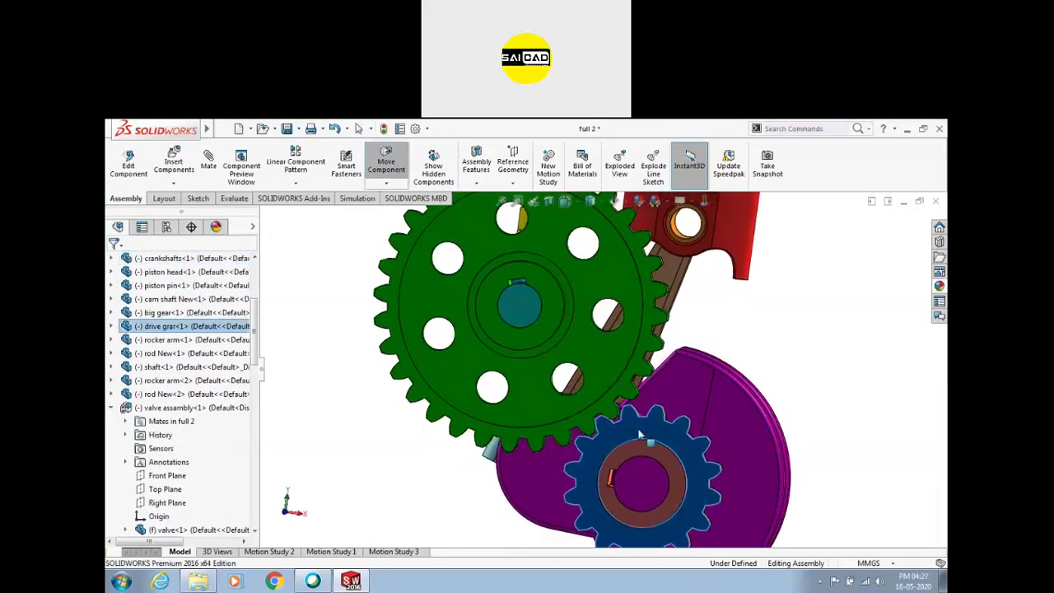
scroll(617, 422, "down", 2)
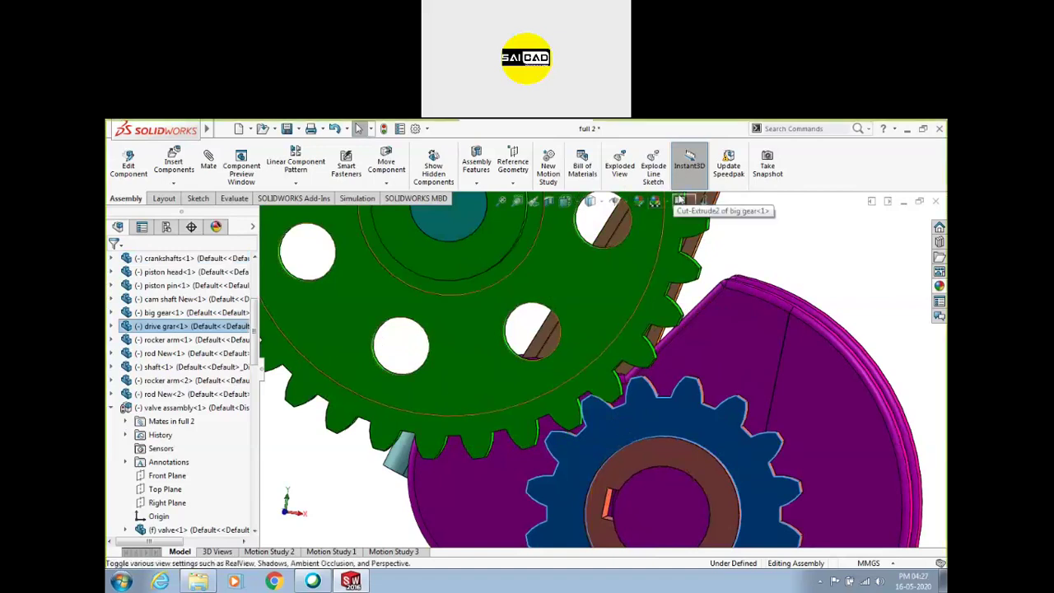
key("f")
left_click(753, 357)
scroll(609, 430, "down", 5)
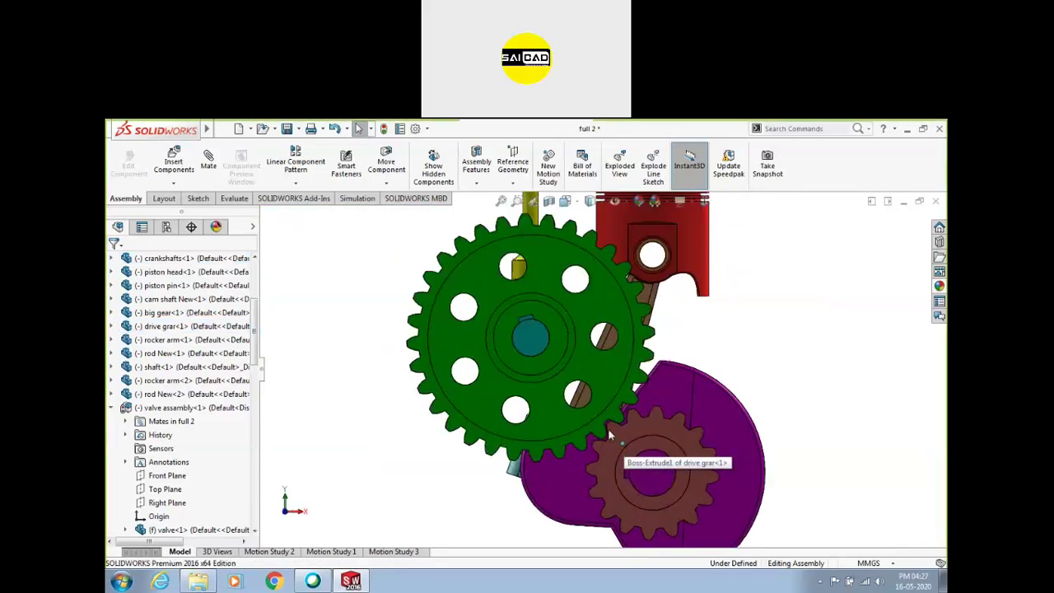
scroll(609, 422, "down", 3)
left_click(630, 408)
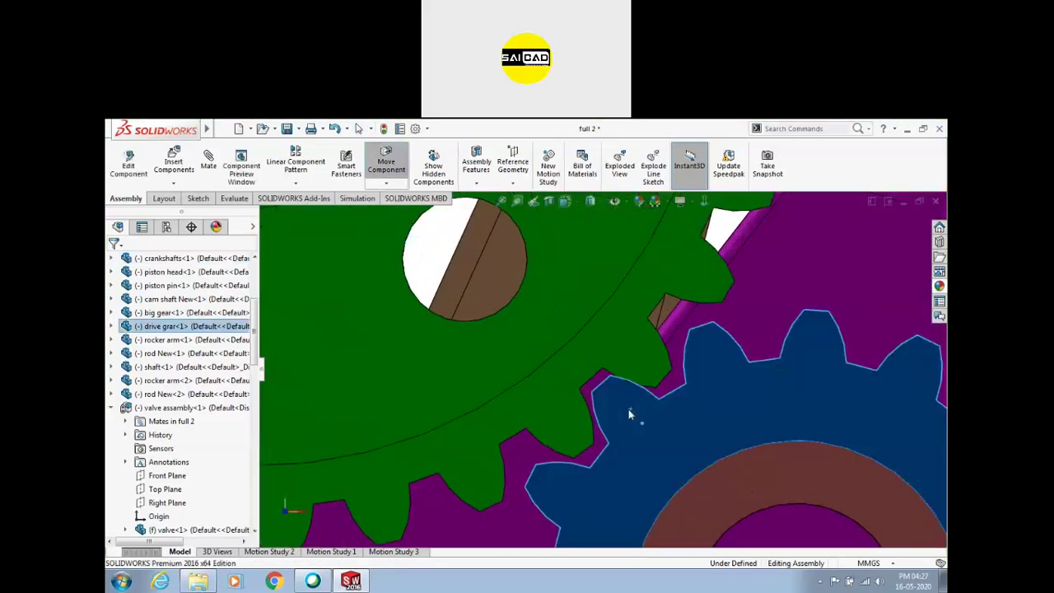
left_click_drag(628, 410, 624, 408)
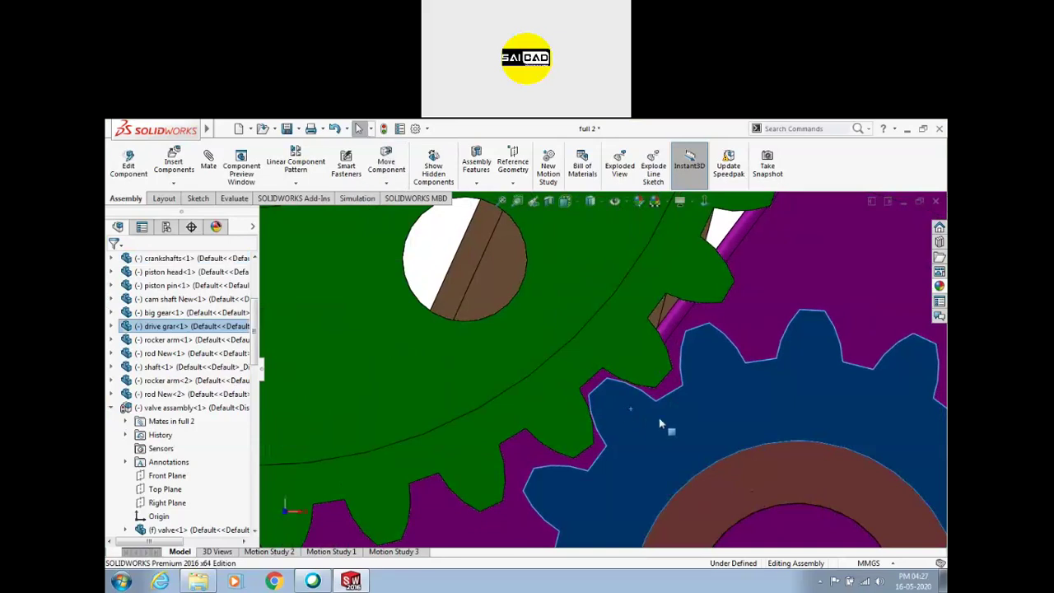
Clear the selection and begin a new mate
scroll(638, 400, "down", 4)
scroll(524, 323, "up", 4)
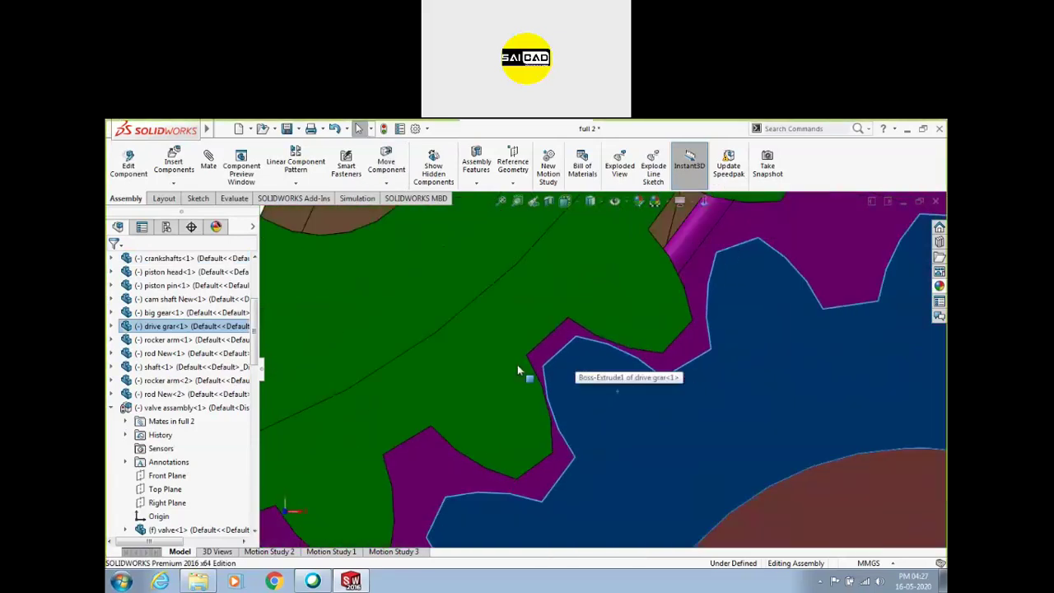
scroll(537, 369, "up", 6)
left_click(748, 268)
scroll(657, 378, "down", 2)
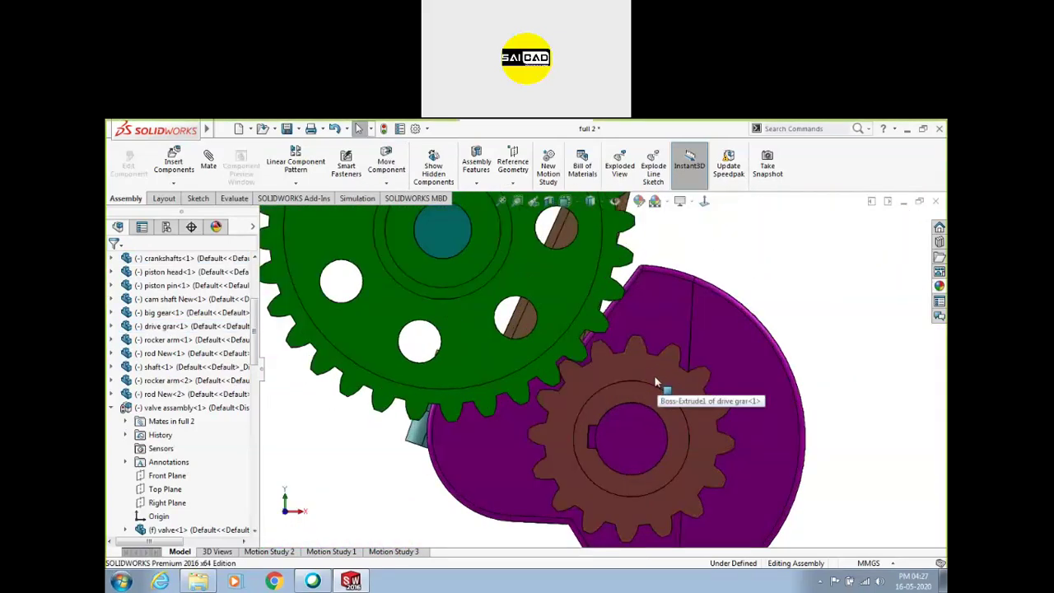
left_click(209, 165)
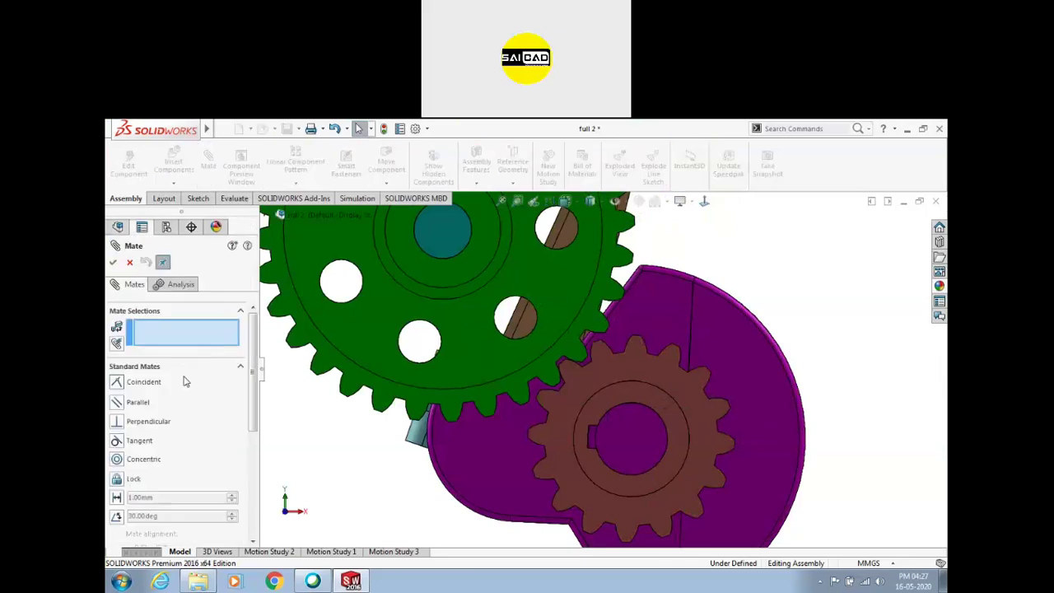
Create a Gear mate between the big gear and drive gear edges at 120mm : 60mm
left_click(240, 368)
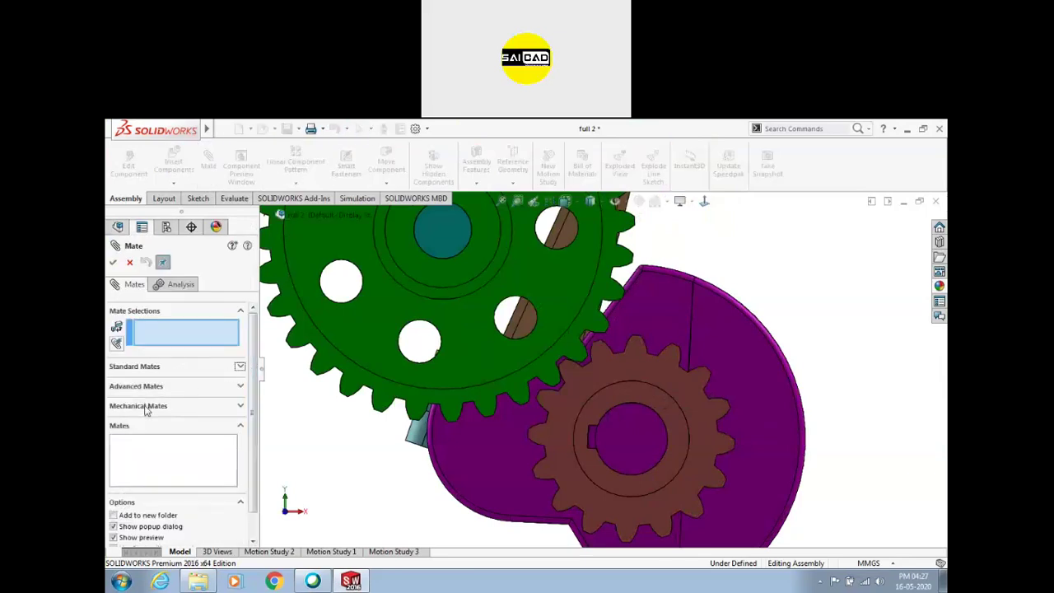
left_click(145, 407)
left_click(123, 376)
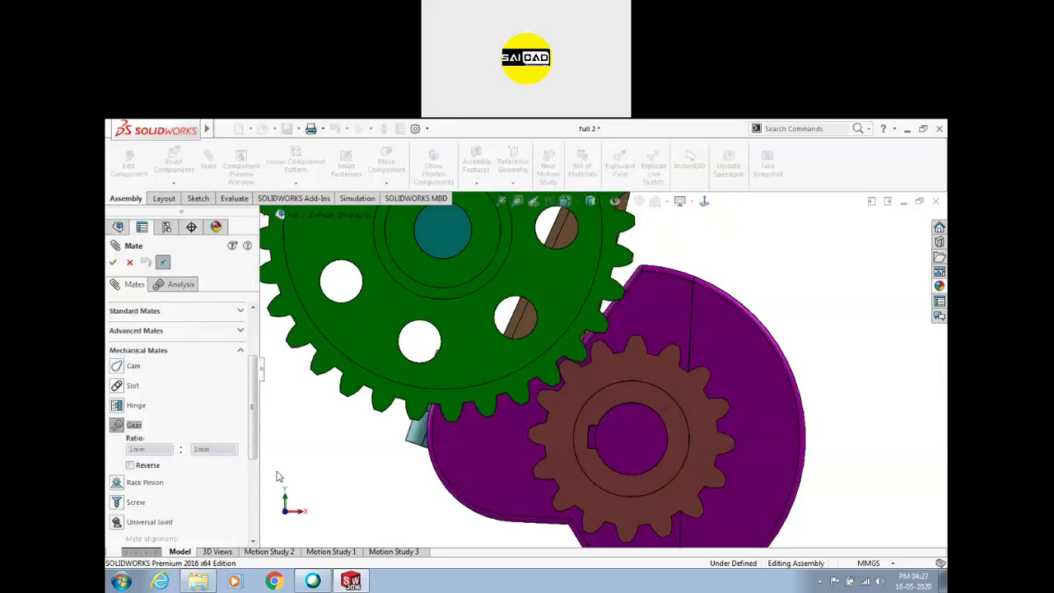
scroll(252, 387, "up", 3)
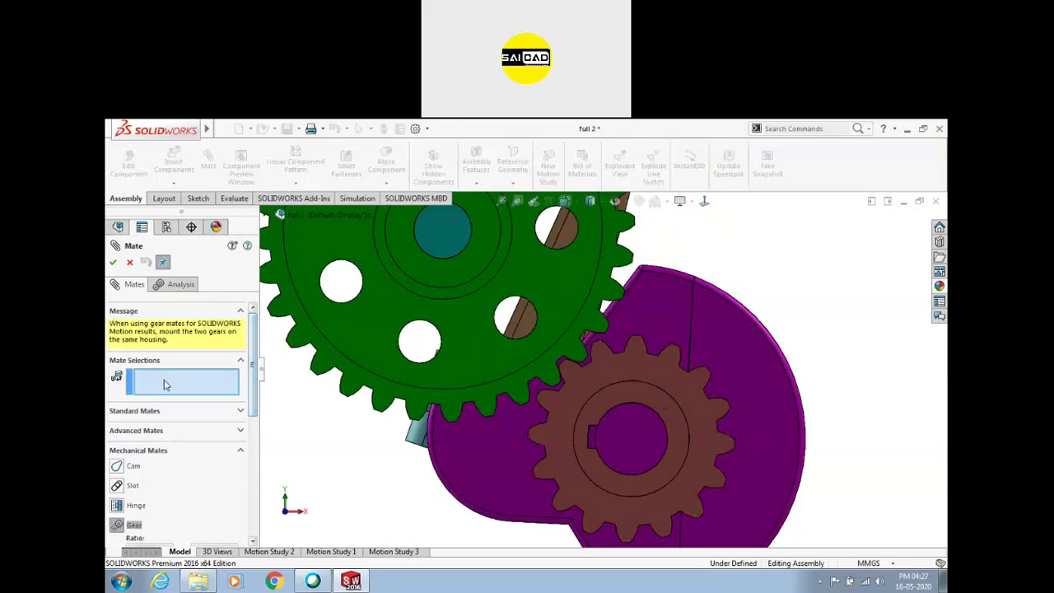
scroll(560, 387, "down", 5)
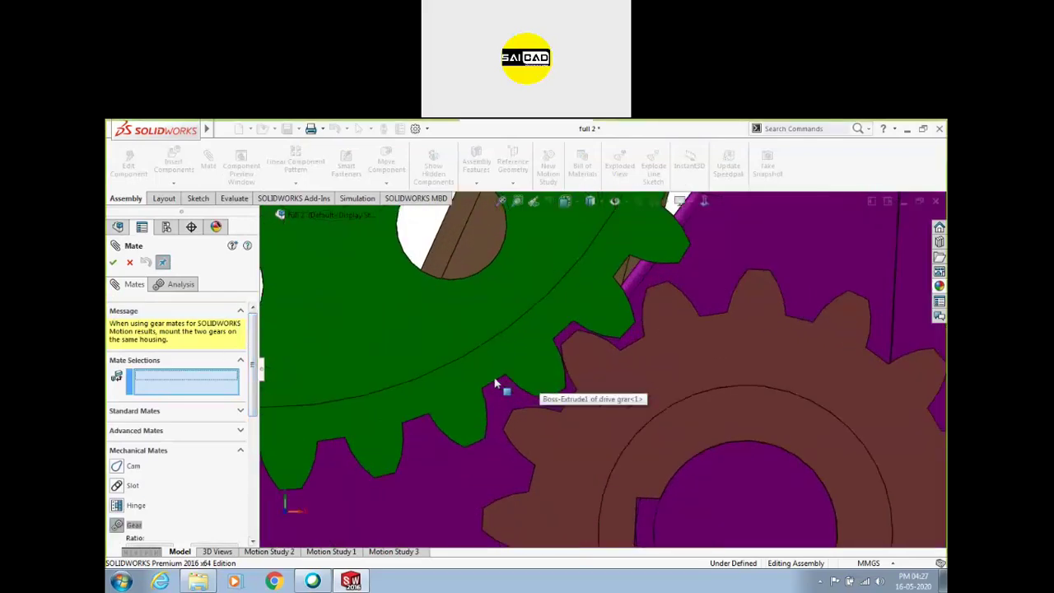
left_click(495, 383)
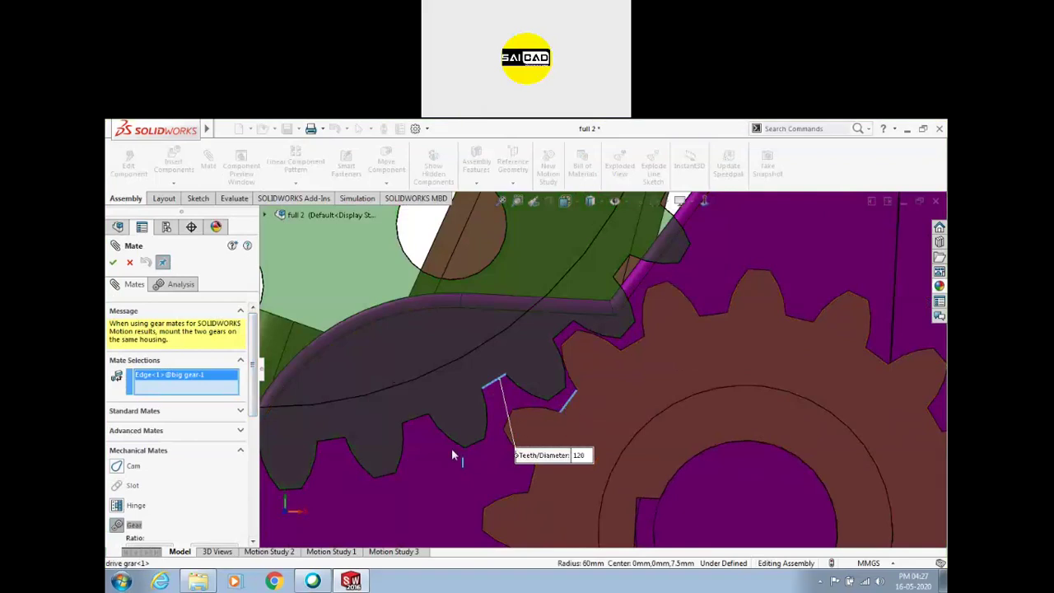
left_click(568, 407)
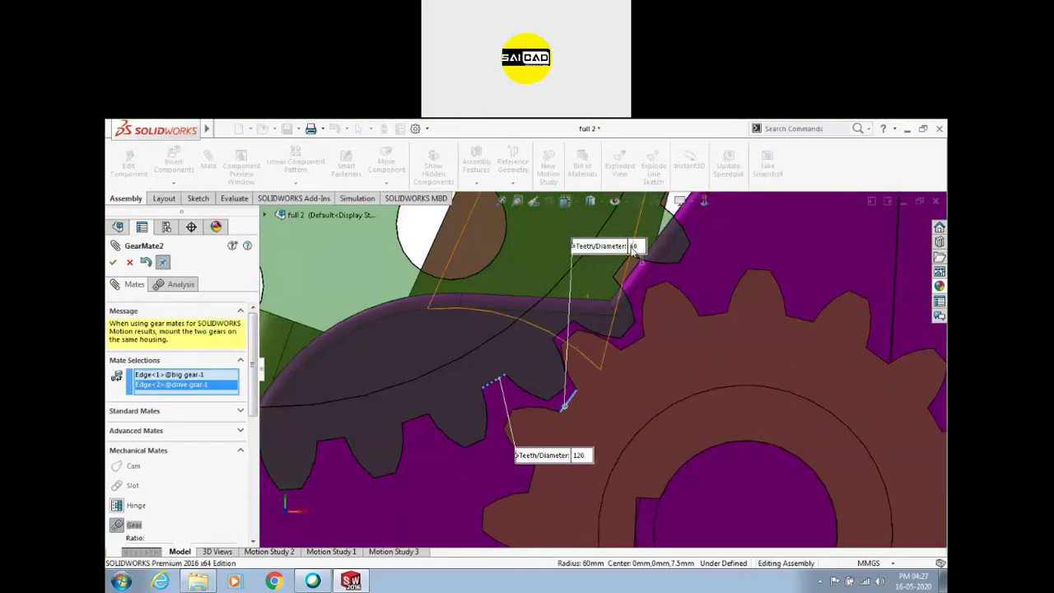
scroll(257, 403, "down", 2)
scroll(258, 408, "down", 2)
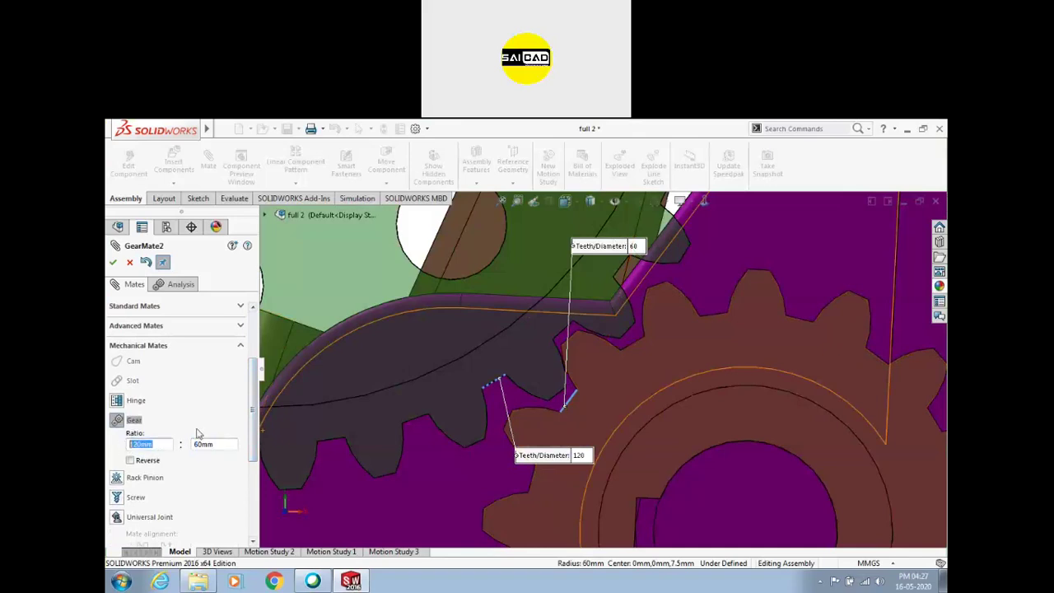
scroll(667, 313, "up", 5)
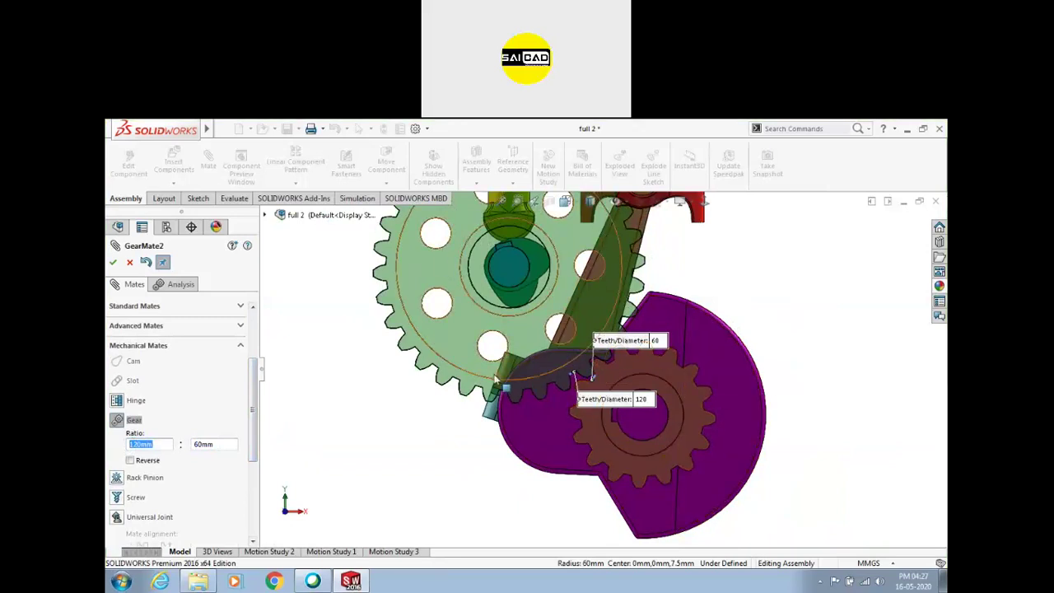
left_click(113, 262)
Reverse the gear mate's rotation direction and test the drive gear's motion
left_click_drag(633, 278, 326, 430)
scroll(156, 487, "down", 2)
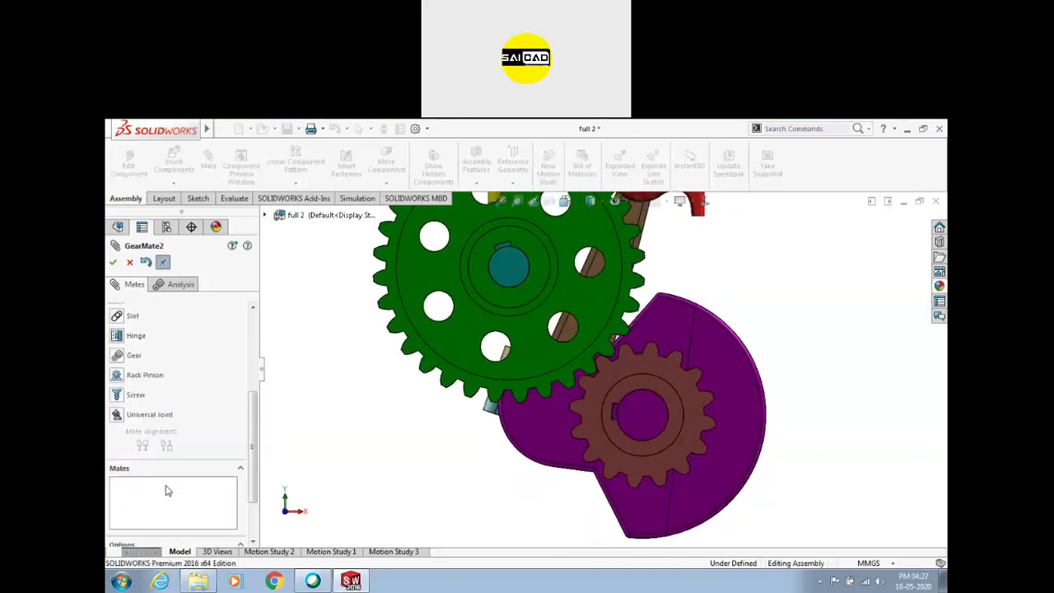
left_click(169, 482)
left_click(130, 396)
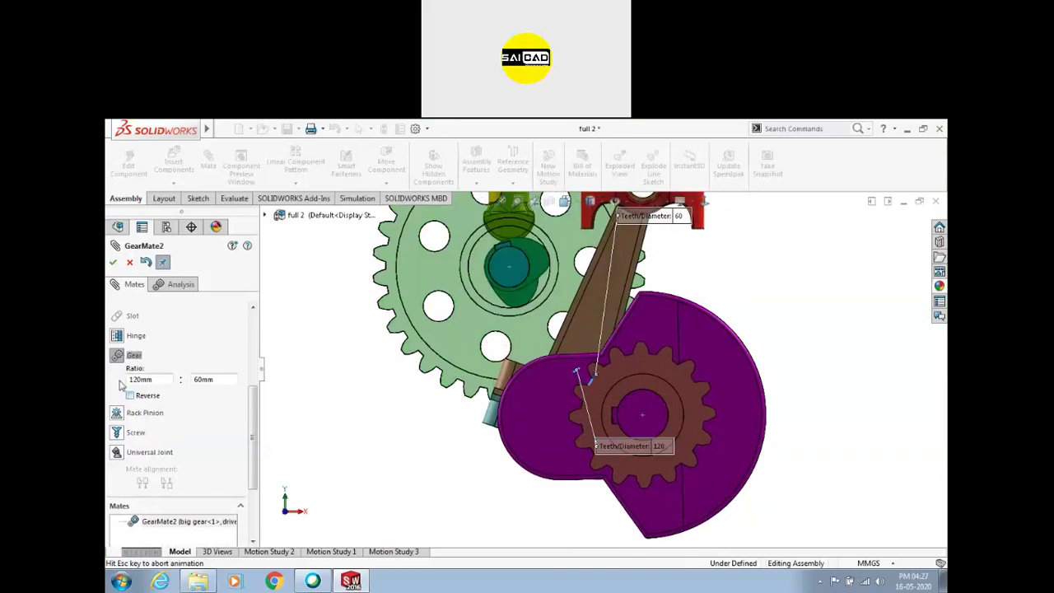
left_click(113, 262)
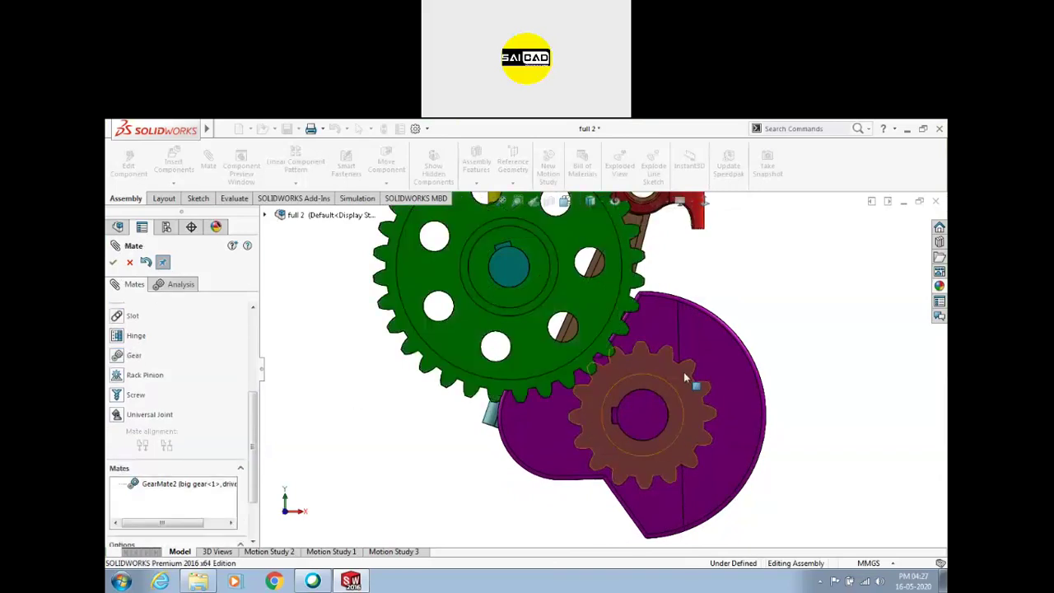
left_click_drag(668, 370, 701, 433)
Restore the gear mate's original rotation direction and turn the gears to check
left_click(169, 483)
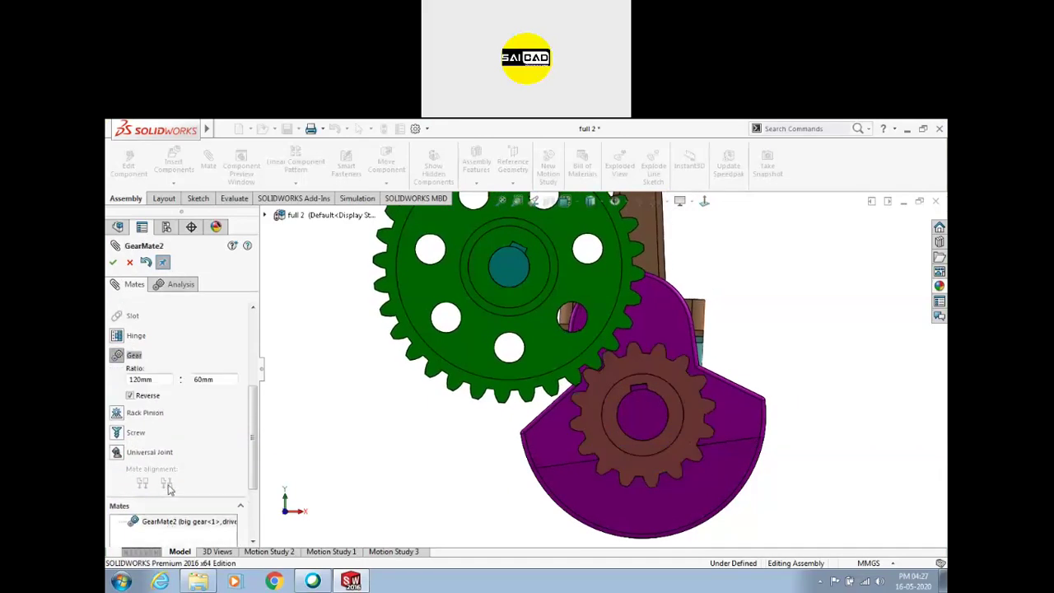
left_click(130, 397)
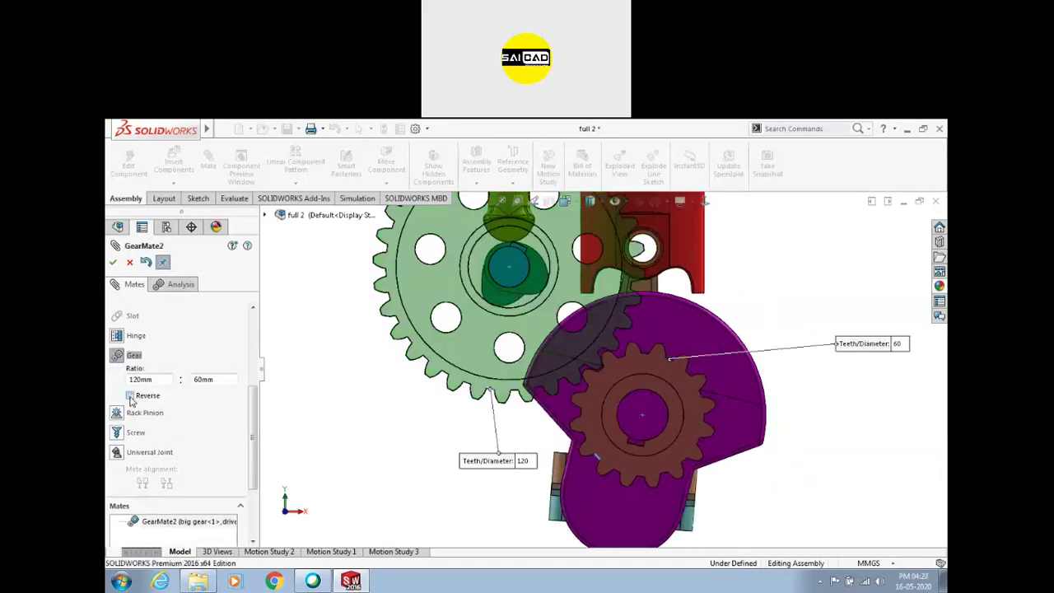
left_click(114, 261)
mouse_move(668, 365)
left_mouse_down()
mouse_move(607, 357)
mouse_move(580, 387)
mouse_move(579, 437)
mouse_move(656, 449)
mouse_move(687, 434)
mouse_move(696, 411)
mouse_move(671, 367)
mouse_move(602, 350)
mouse_move(556, 463)
mouse_move(700, 484)
mouse_move(662, 312)
mouse_move(508, 370)
mouse_move(567, 496)
mouse_move(707, 477)
mouse_move(681, 376)
left_mouse_up()
scroll(667, 396, "down", 4)
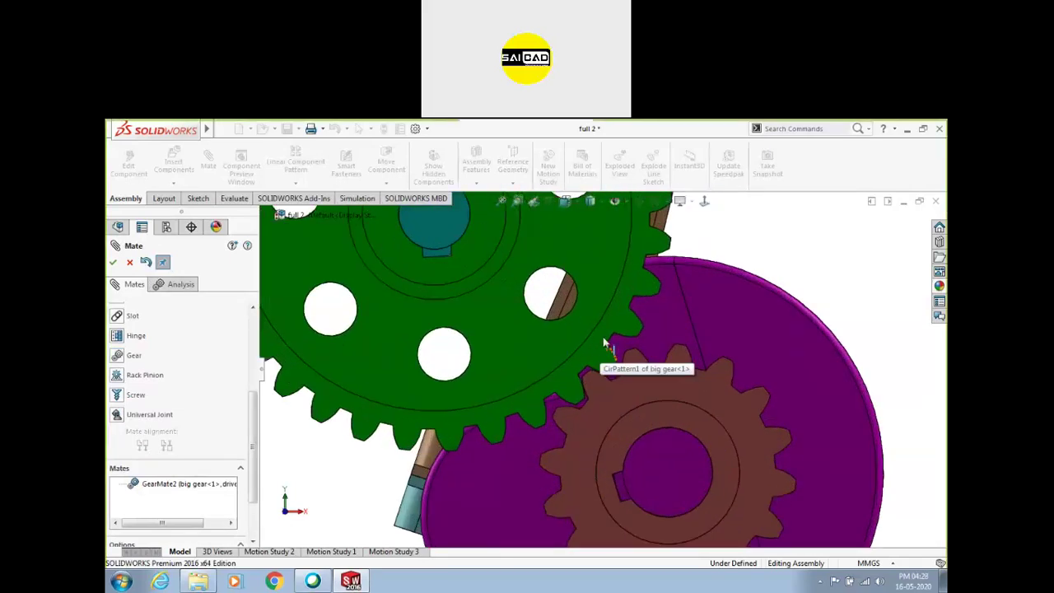
Clear GearMate2's selections and pick the drive gear's inner edge and big gear's 110 mm edge
left_click(168, 484)
left_click_drag(253, 422, 253, 317)
right_click(170, 386)
left_click(196, 400)
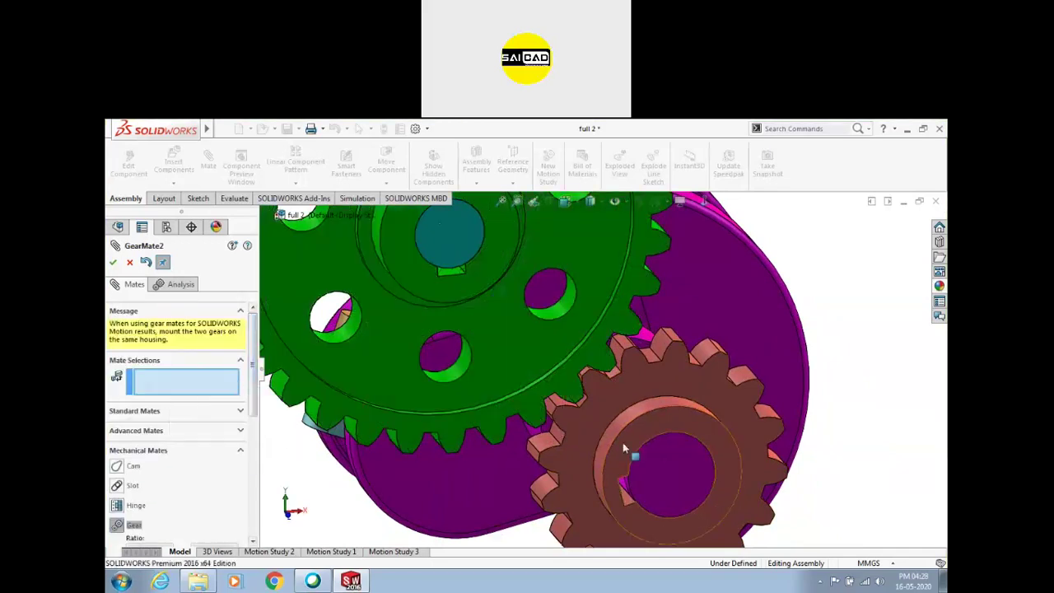
left_click(626, 424)
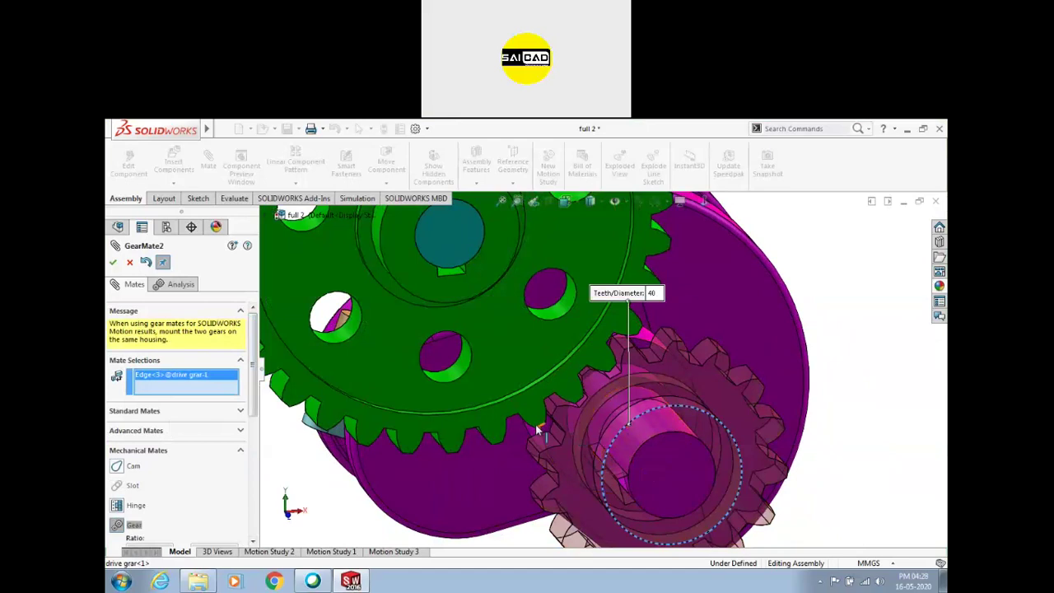
middle_click_drag(627, 424, 533, 396)
left_click(533, 396)
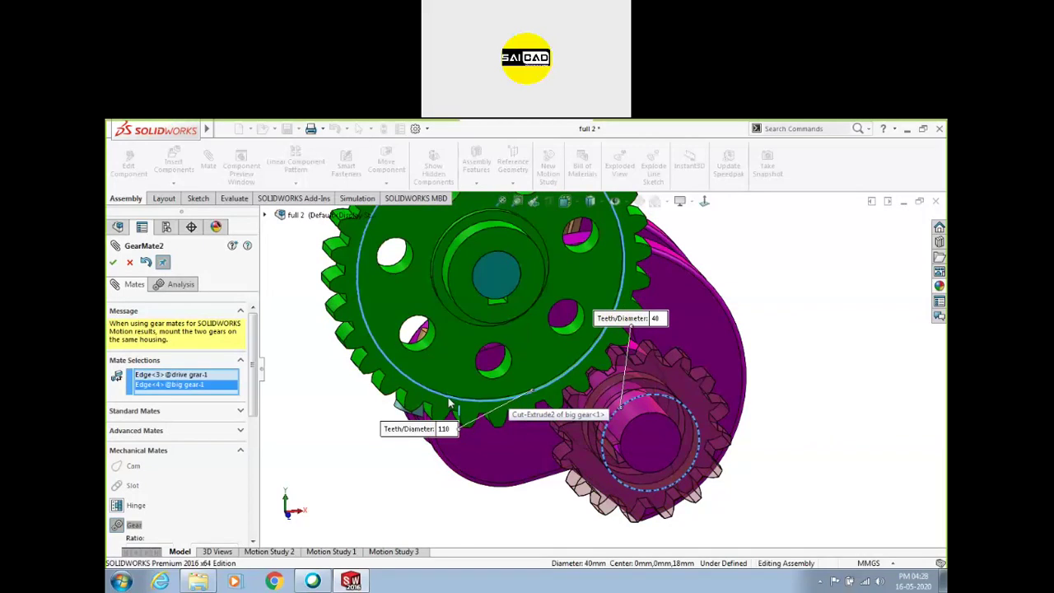
Apply the redefined 40mm : 110mm gear mate and turn the gears to test
middle_click_drag(483, 503, 307, 467)
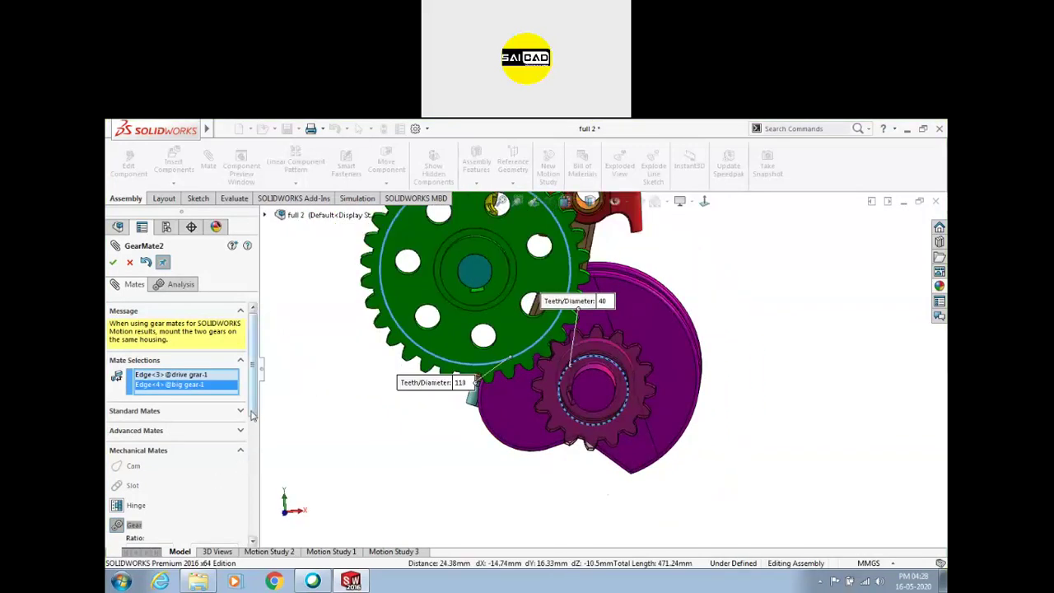
scroll(206, 436, "down", 5)
left_click(158, 397)
double_click(151, 396)
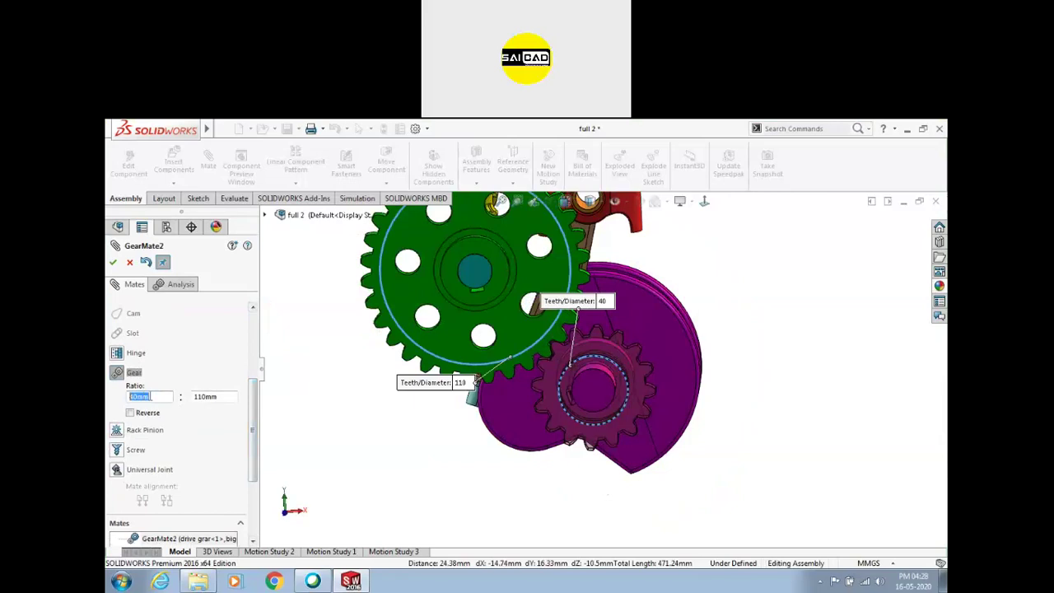
key("Return")
left_click_drag(569, 336, 547, 358)
scroll(547, 363, "down", 3)
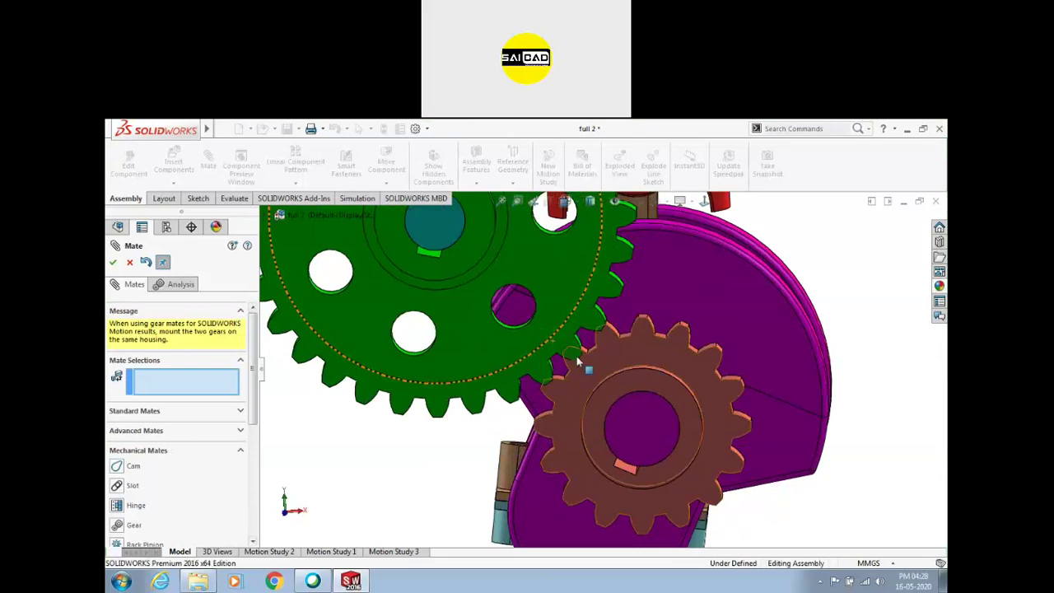
Change GearMate2's ratio to 2mm : 1mm and accept it
scroll(626, 337, "down", 3)
left_click_drag(645, 344, 673, 372)
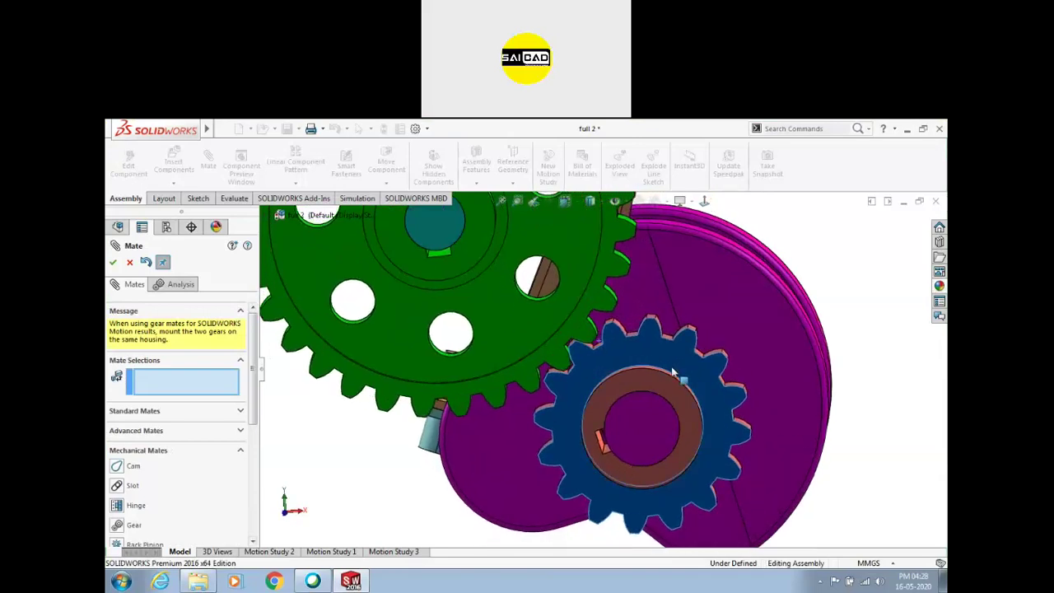
scroll(169, 507, "down", 3)
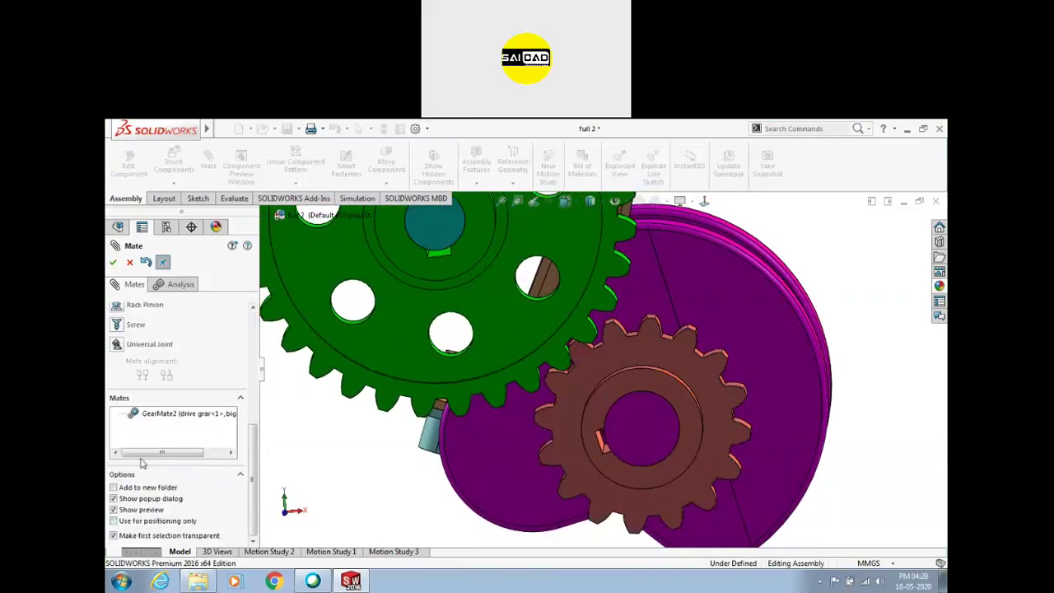
left_click(157, 418)
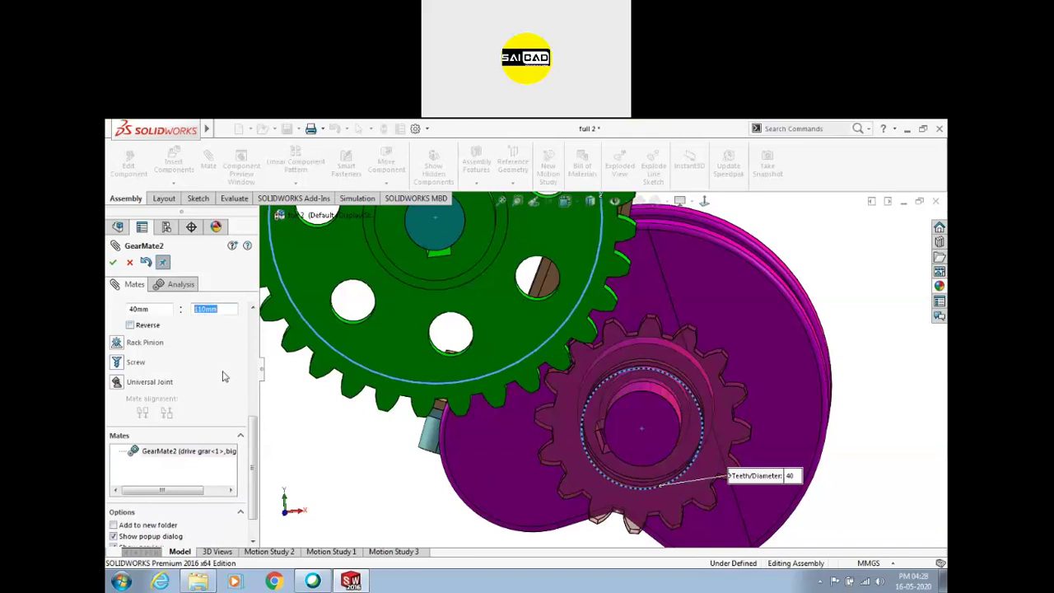
type("2")
left_click(149, 310)
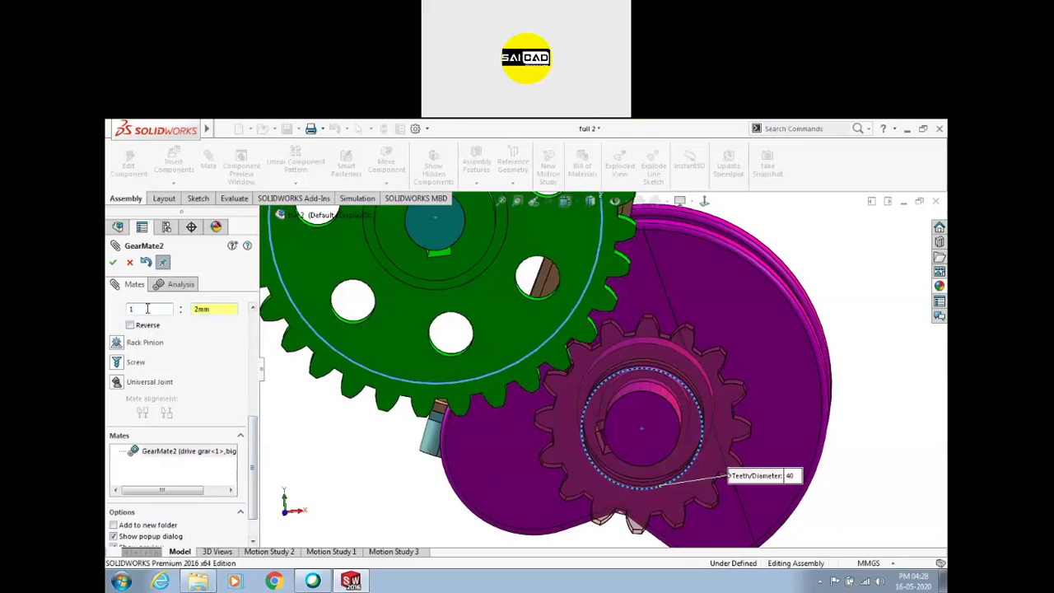
type("1")
key("Tab")
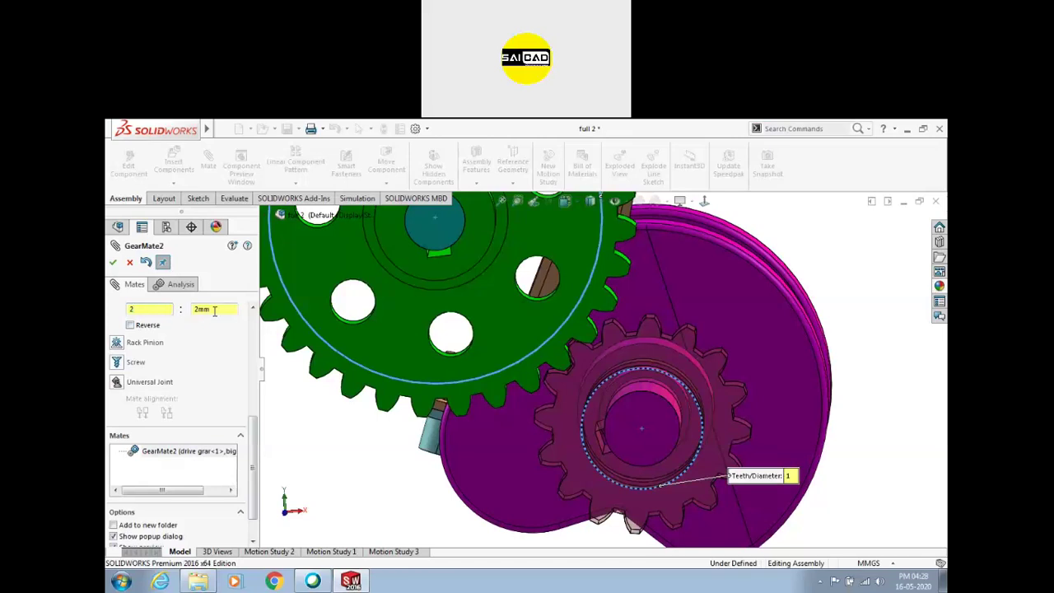
type("2")
key("Tab")
type("1")
left_click(113, 262)
Test the 2:1 ratio, then reopen GearMate2 and select the 2mm ratio value
scroll(411, 408, "up", 4)
left_click_drag(624, 358, 442, 438)
left_click(183, 414)
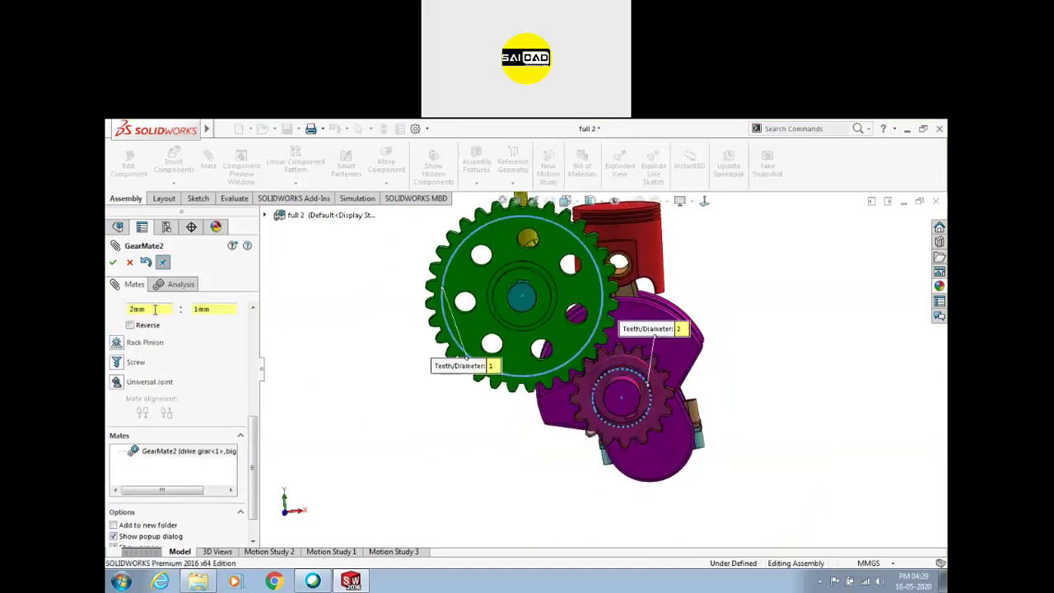
scroll(260, 429, "up", 3)
double_click(140, 406)
Set GearMate2's ratio to 60mm : 120mm, accept it, and turn the gears
left_click(226, 405)
key("Return")
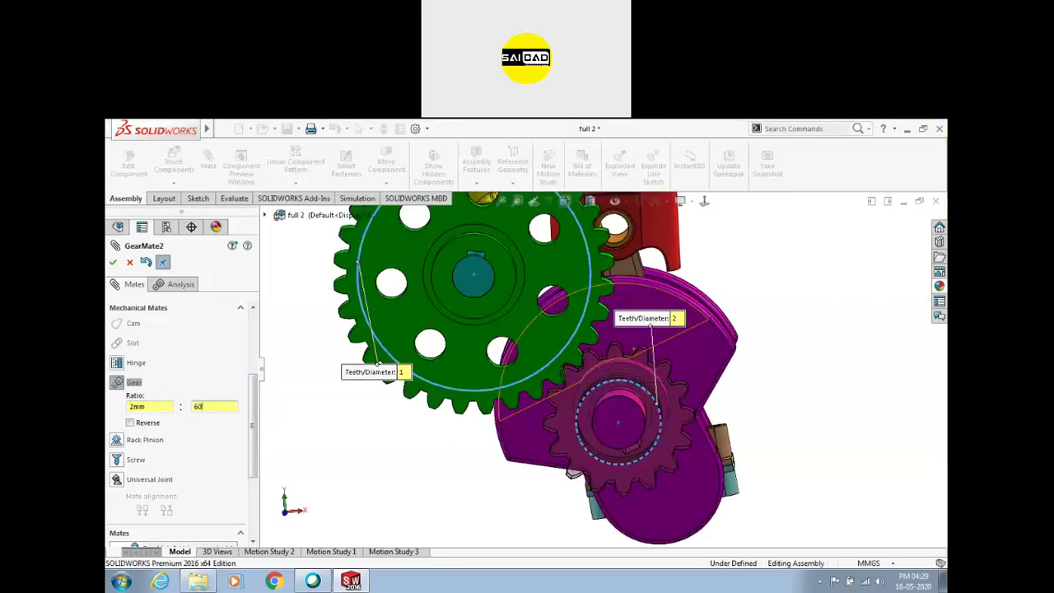
type("60")
key("Return")
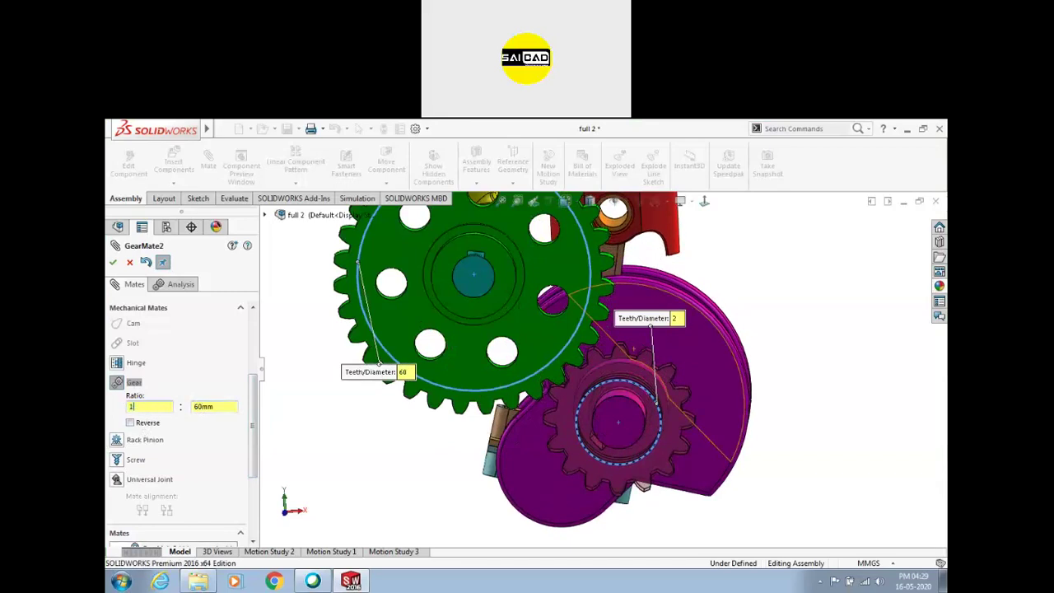
key("Return")
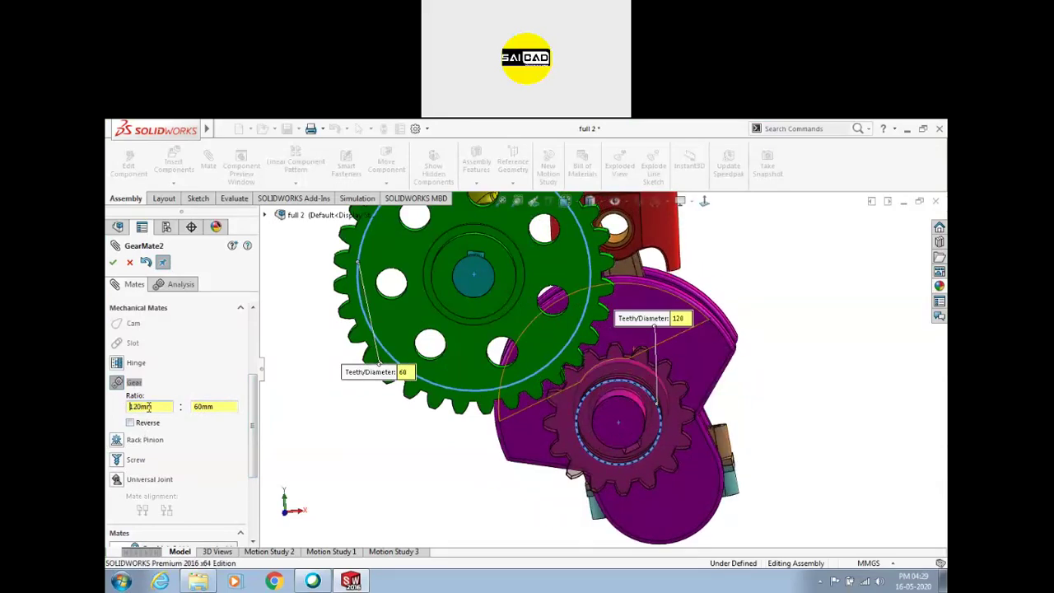
double_click(148, 403)
type("60")
key("Return")
double_click(218, 407)
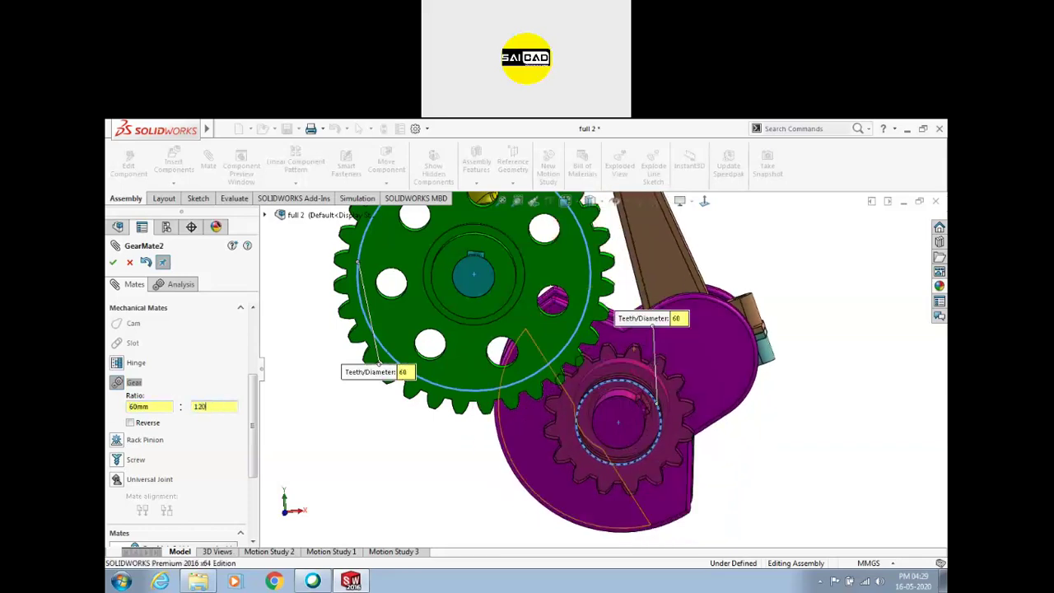
type("120")
key("Return")
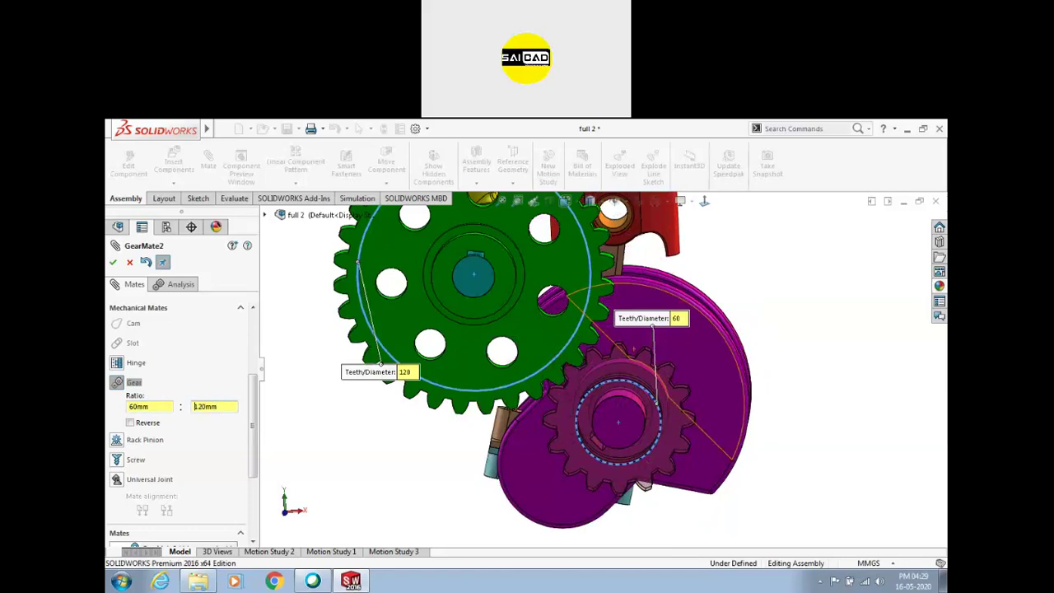
left_click(113, 262)
left_click_drag(654, 385, 113, 434)
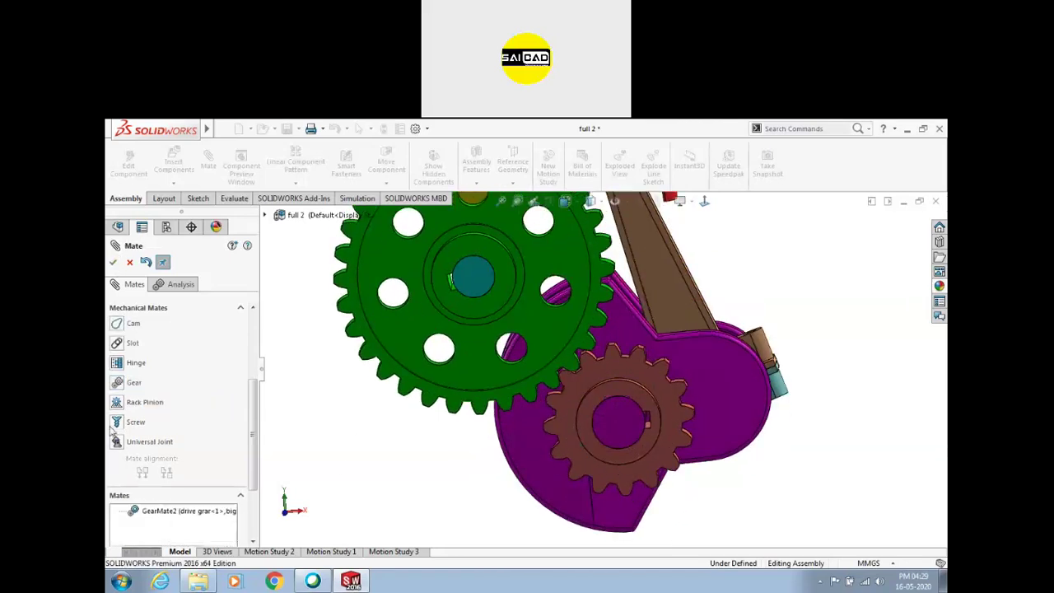
Change GearMate2's ratio to 1 : 2 and rotate the drive gear to test
left_click(168, 517)
double_click(151, 407)
type("1")
double_click(215, 406)
type("2mm")
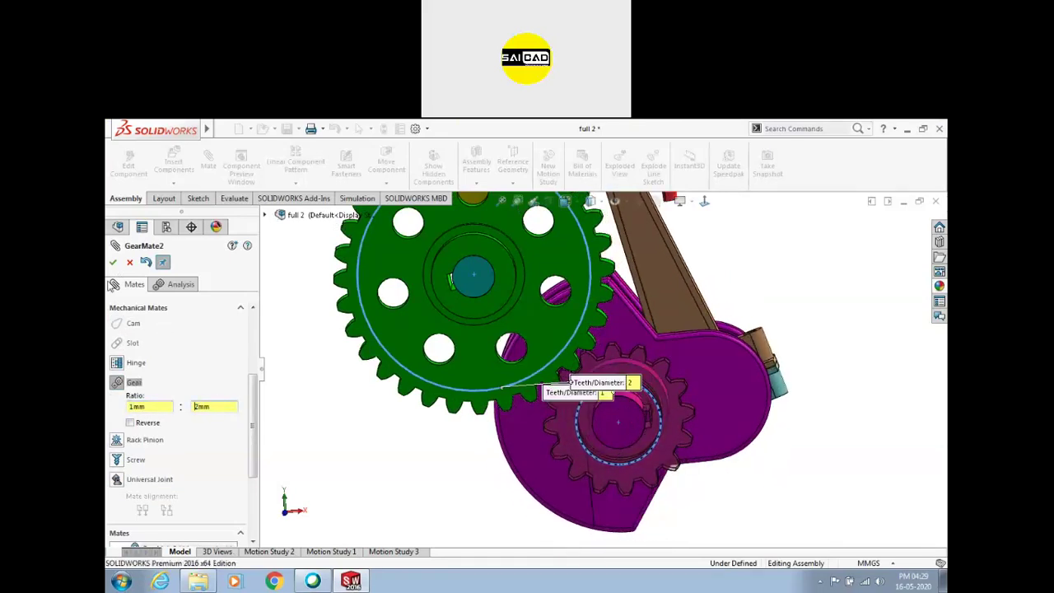
key("Return")
left_click_drag(617, 372, 212, 428)
left_click_drag(611, 378, 787, 305)
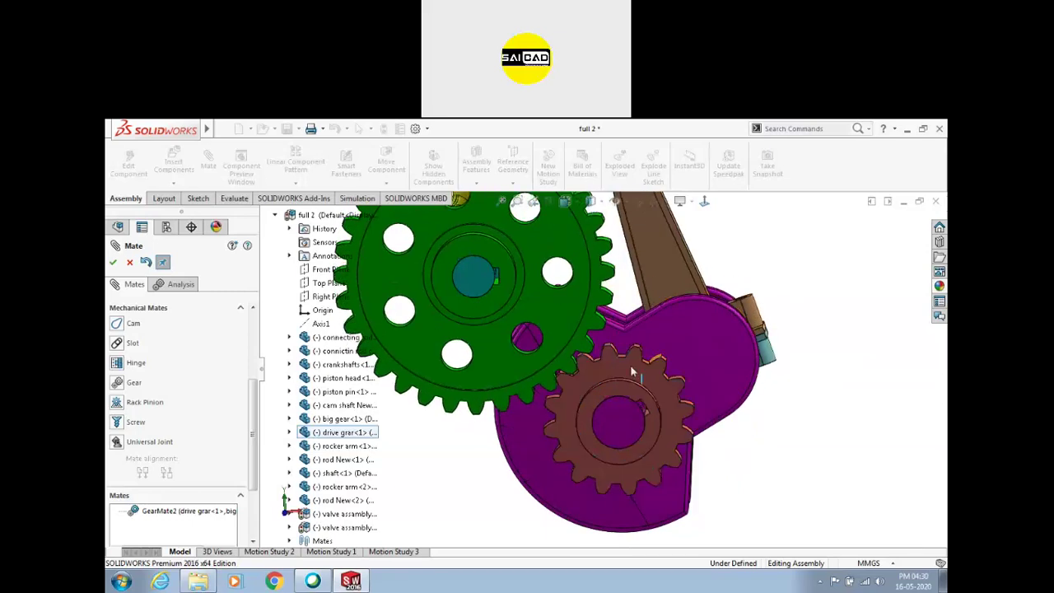
scroll(753, 297, "up", 10)
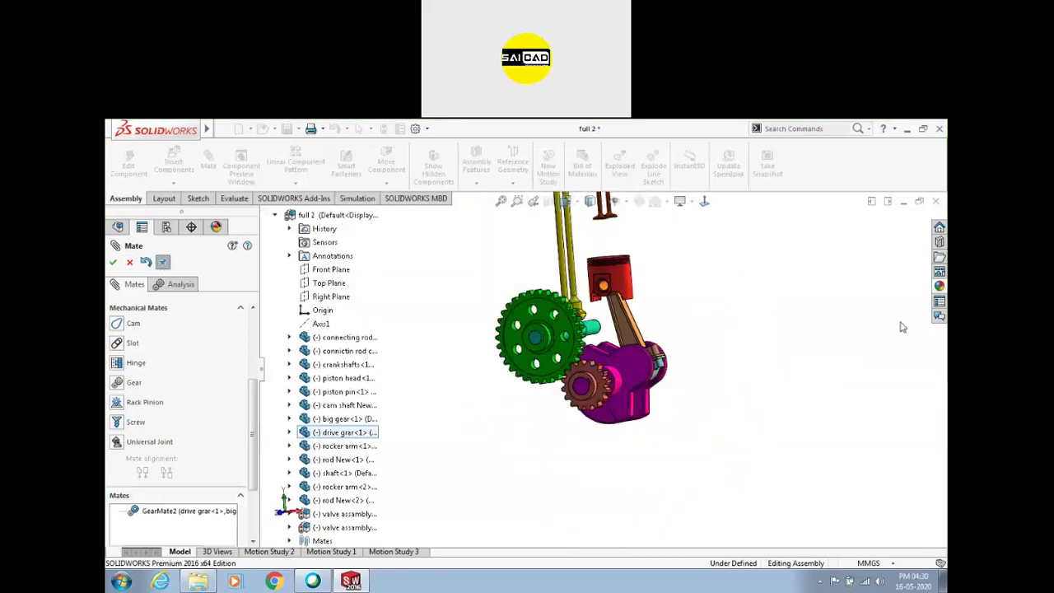
Add in the Toolbox library and browse to ANSI Metric > Power Transmission > Gears
left_click(940, 243)
left_click(851, 250)
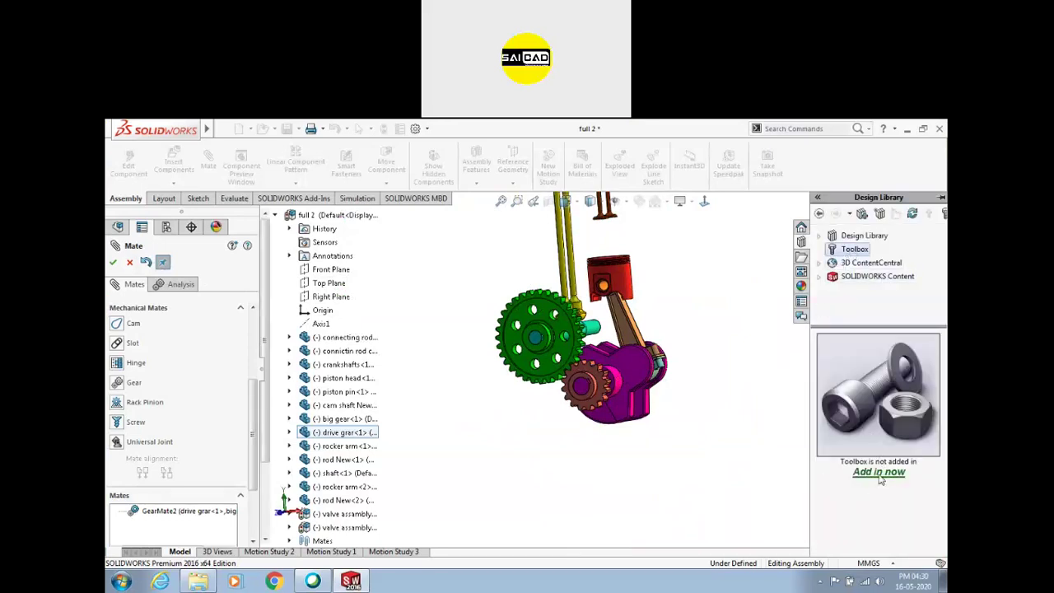
left_click(879, 474)
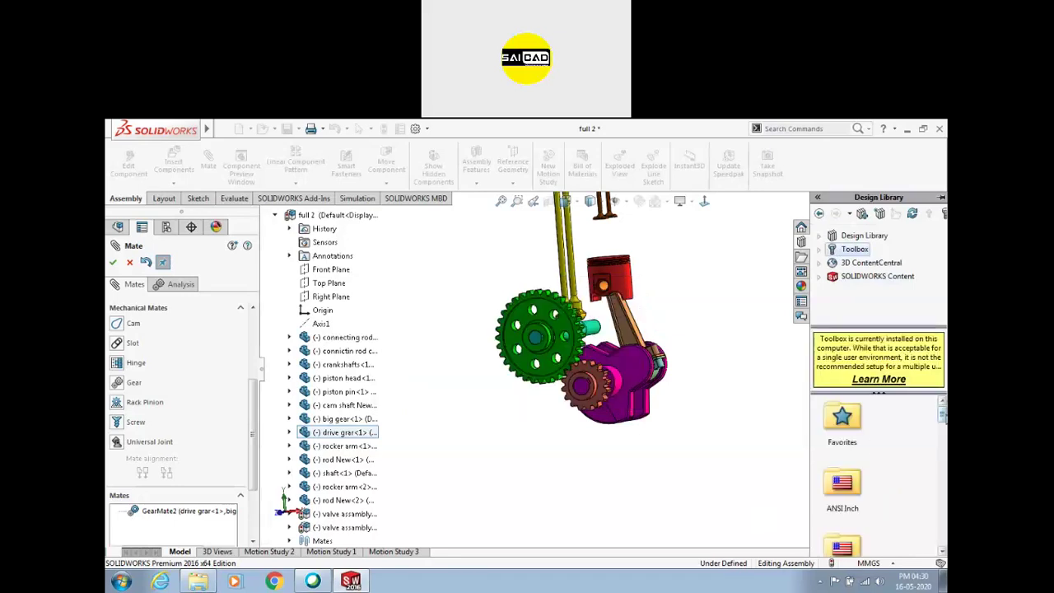
scroll(877, 474, "down", 2)
double_click(858, 448)
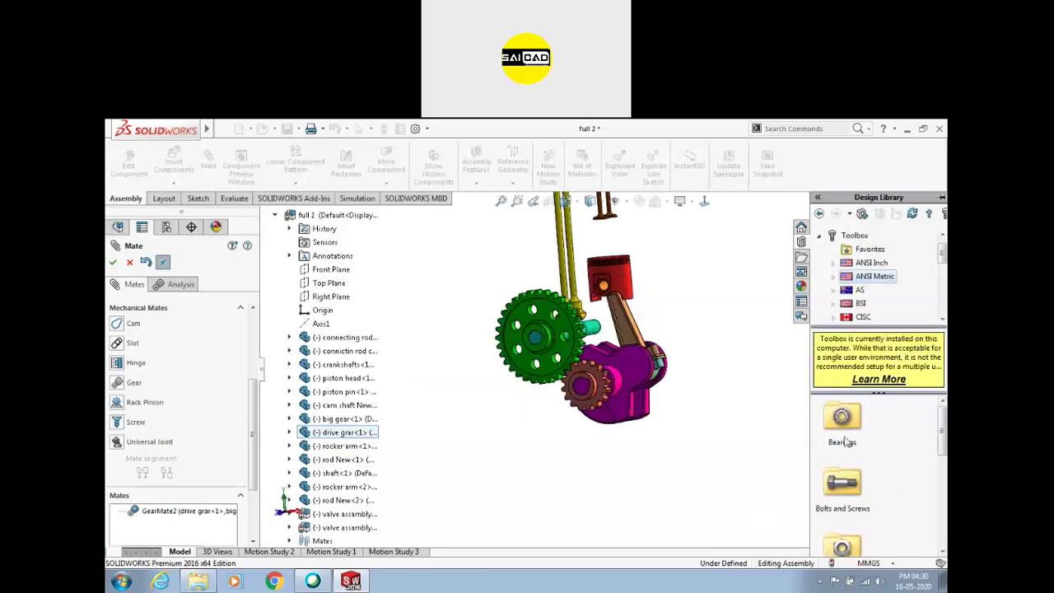
scroll(910, 477, "down", 5)
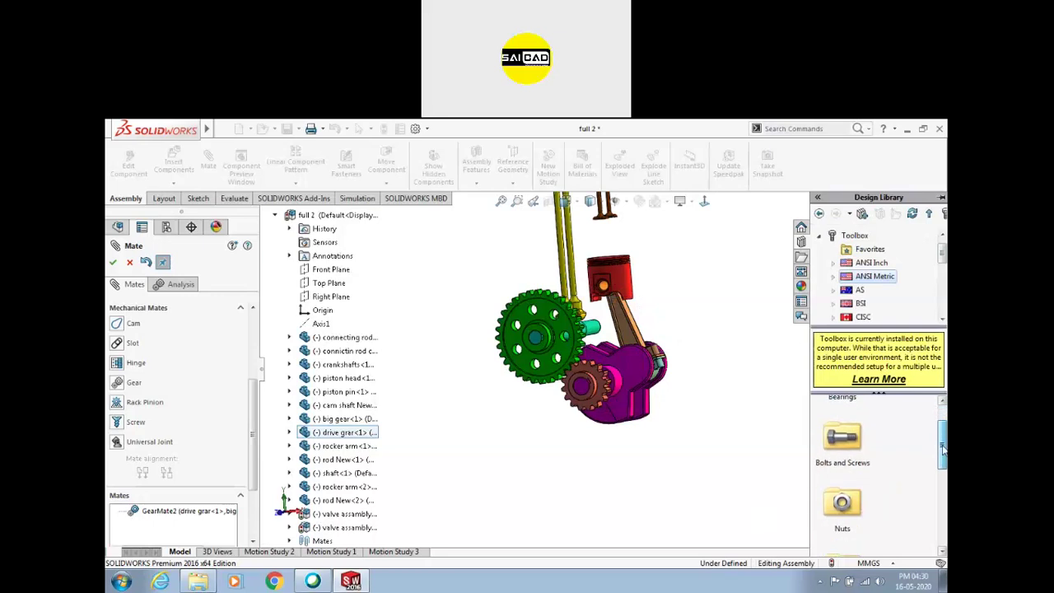
double_click(843, 476)
double_click(844, 424)
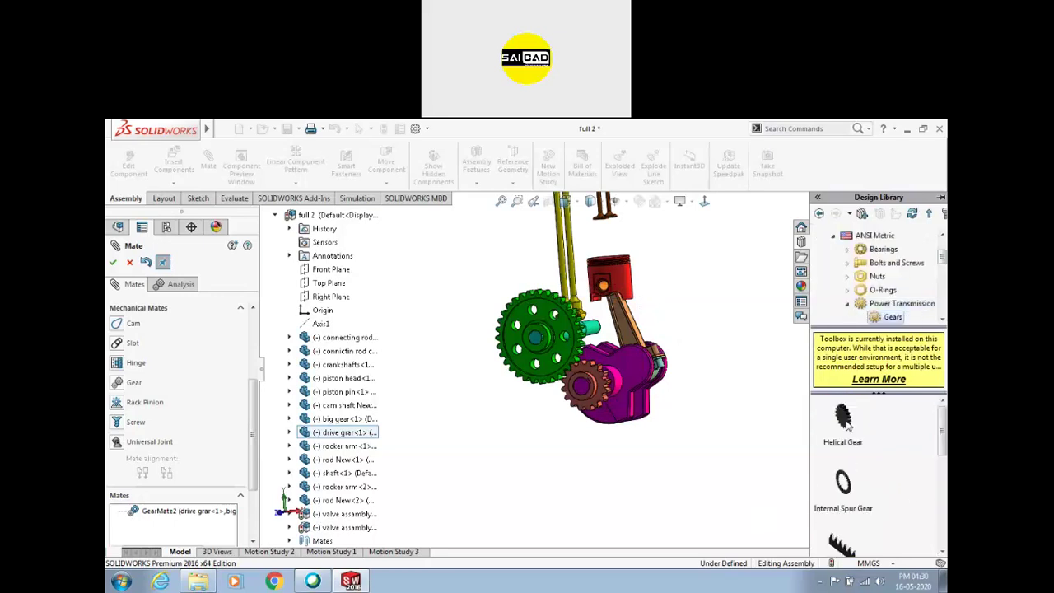
Select the Spur Gear and Straight Bevel gear parts and drag a gear into the assembly
left_click_drag(941, 445, 933, 492)
left_click(843, 454)
left_click(842, 519)
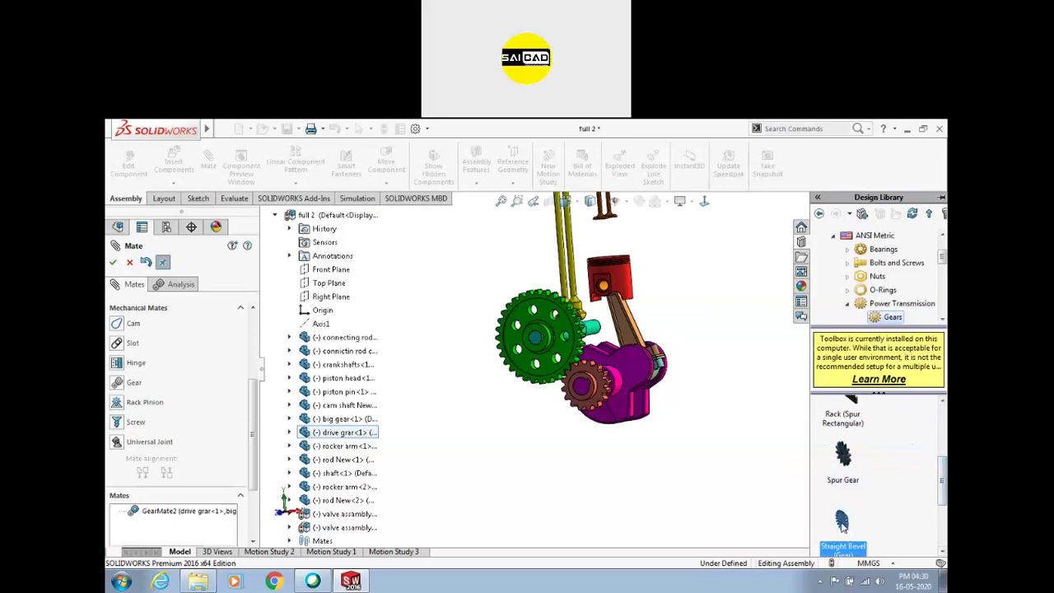
left_click(589, 469)
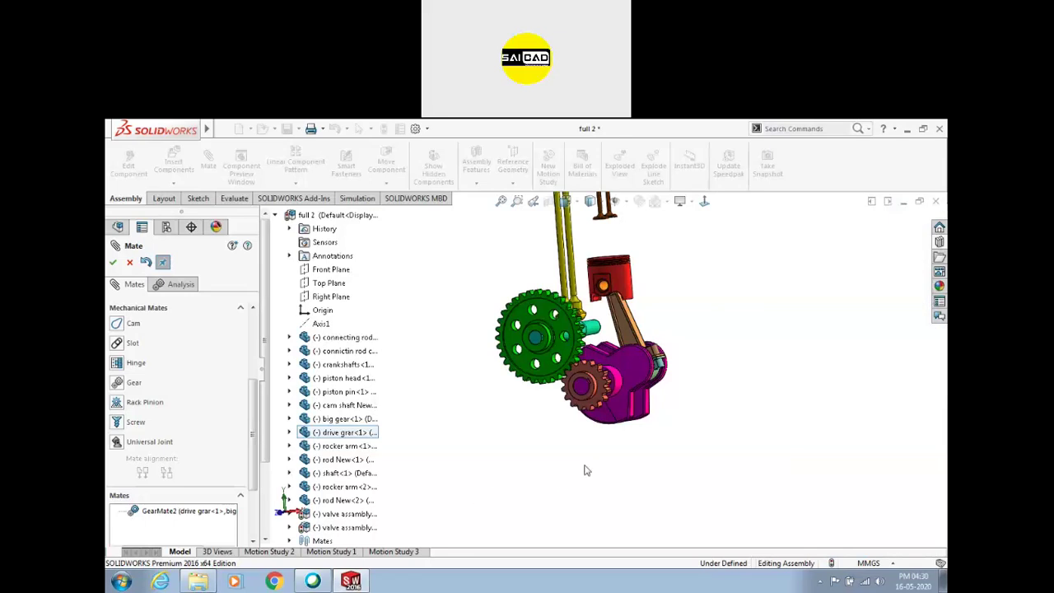
left_click(940, 302)
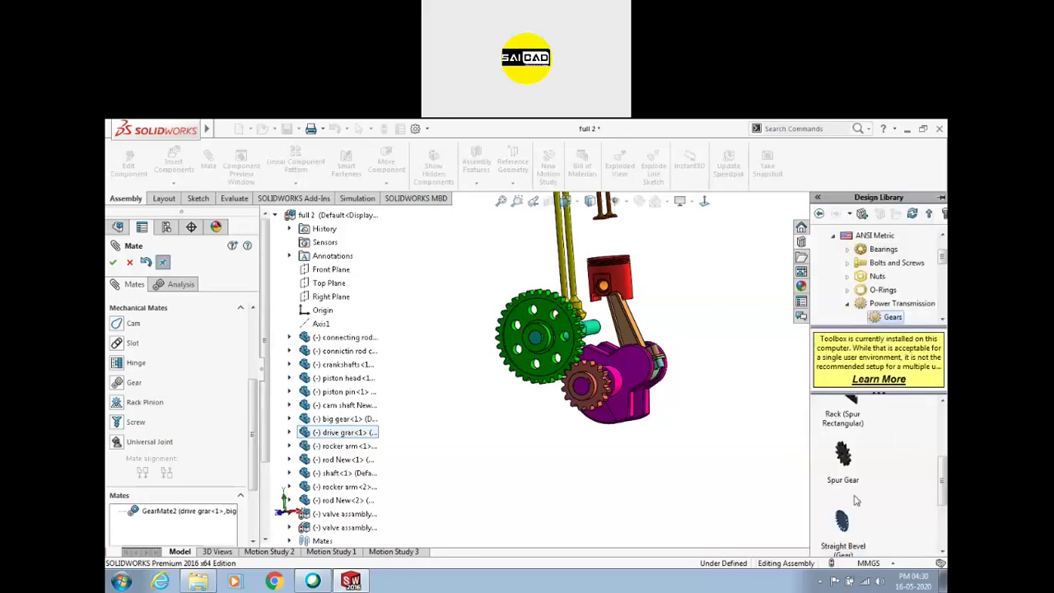
left_click_drag(779, 504, 612, 465)
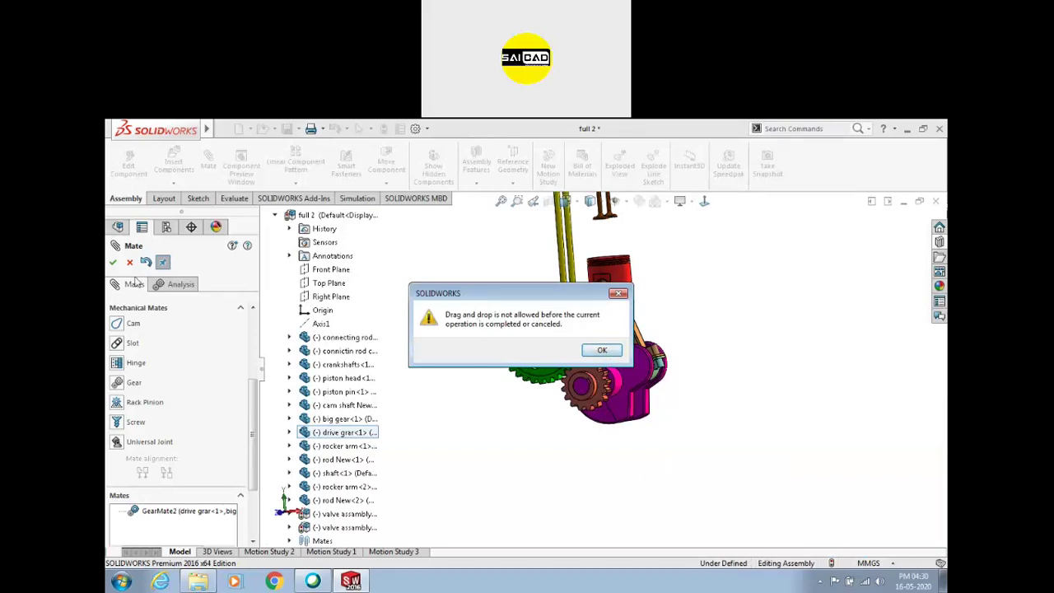
Dismiss the drag-and-drop warning, close the mate editor, and drag in the Straight Bevel gear
left_click(620, 297)
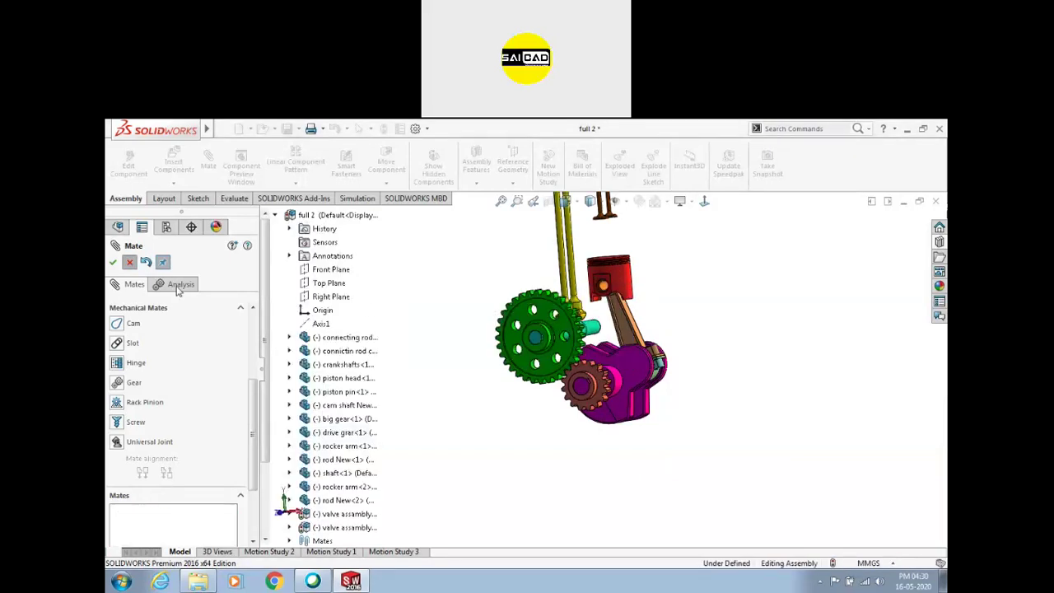
left_click(129, 262)
left_click(939, 258)
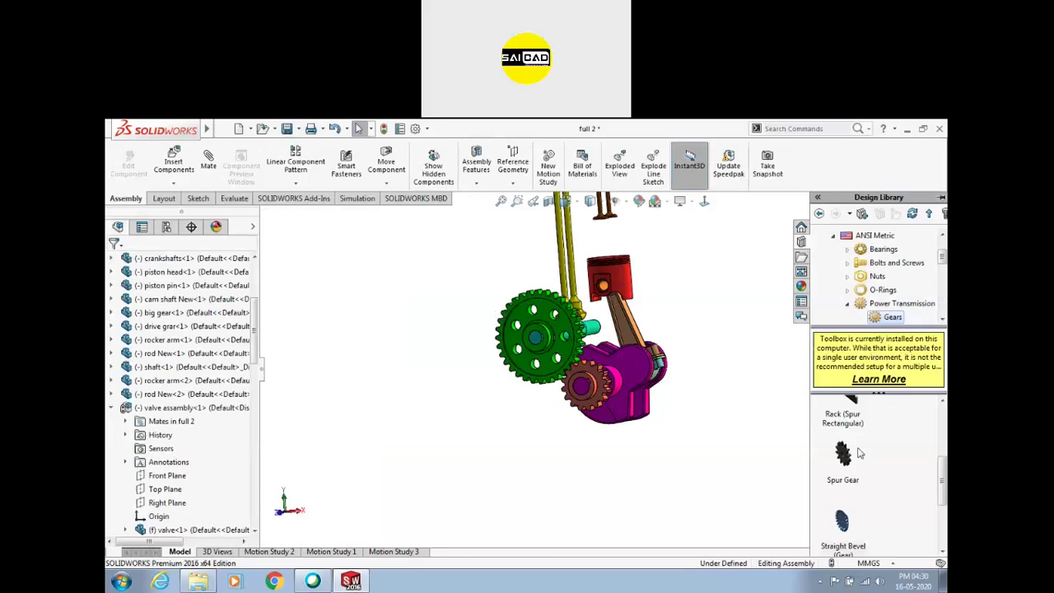
left_click_drag(840, 521, 690, 478)
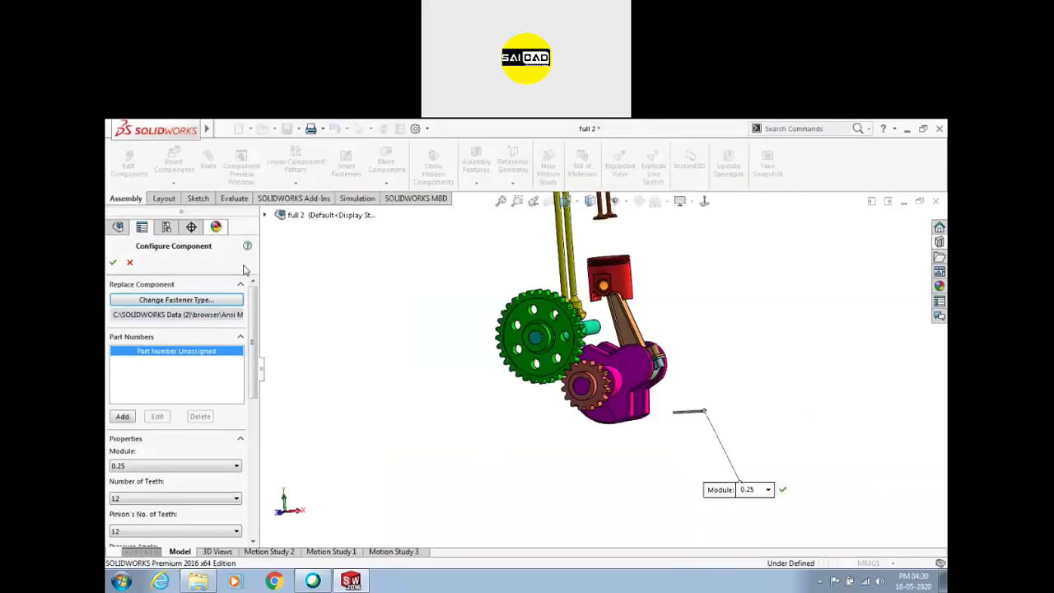
Change the bevel gear's Pressure Angle, then cancel the insertion, leaving the engine unchanged
middle_click_drag(429, 416, 407, 416)
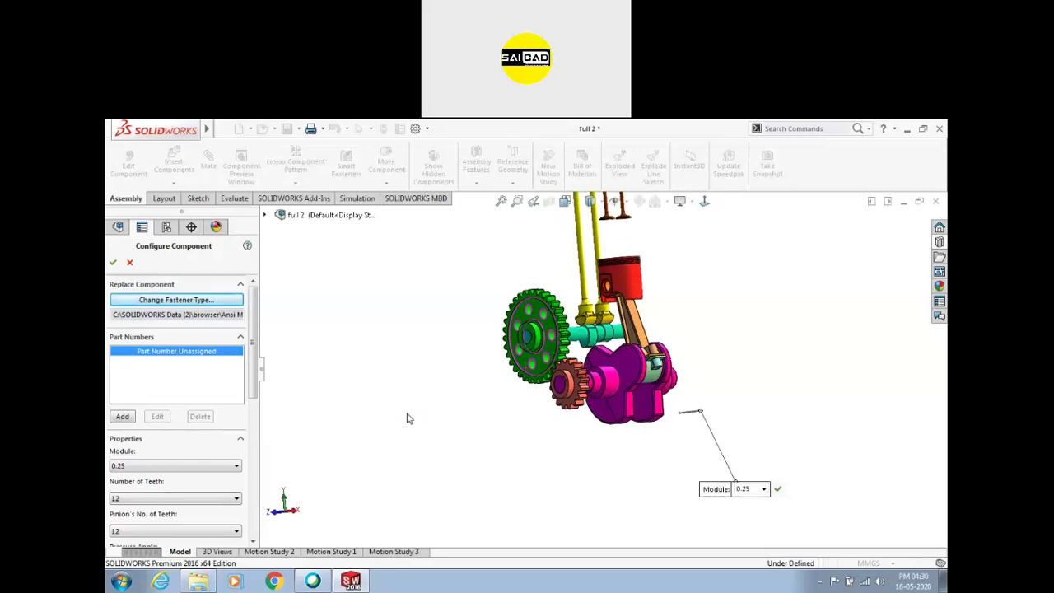
scroll(700, 414, "down", 5)
scroll(672, 398, "down", 10)
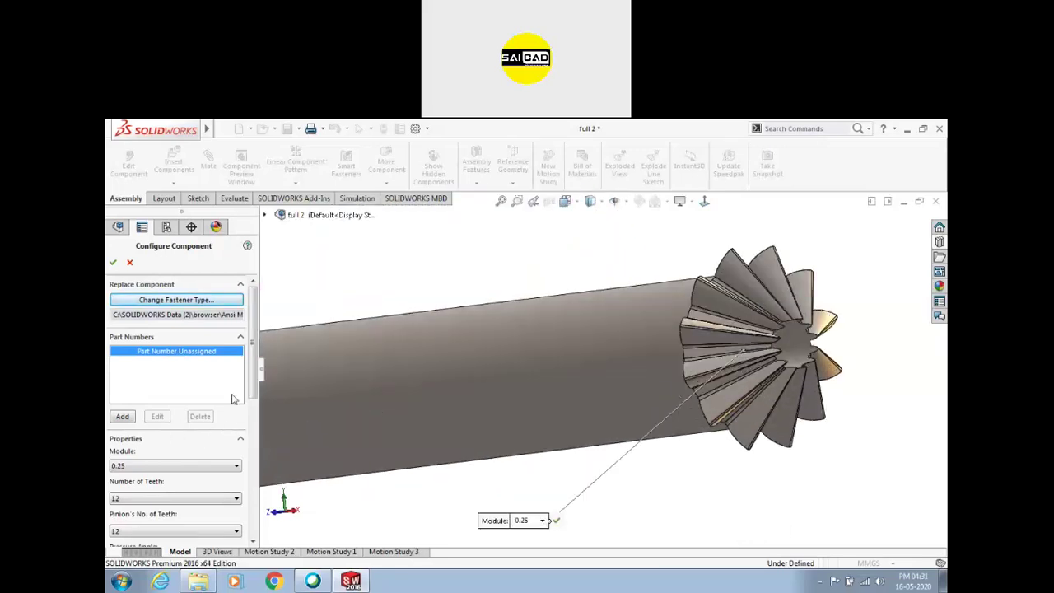
left_click_drag(254, 392, 254, 470)
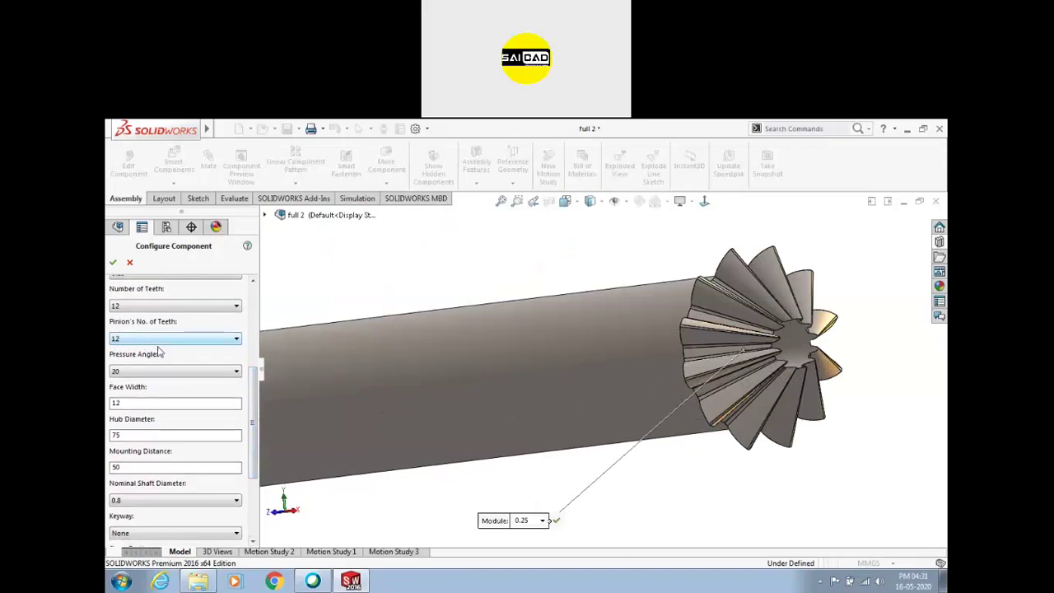
left_click(159, 372)
left_click(159, 385)
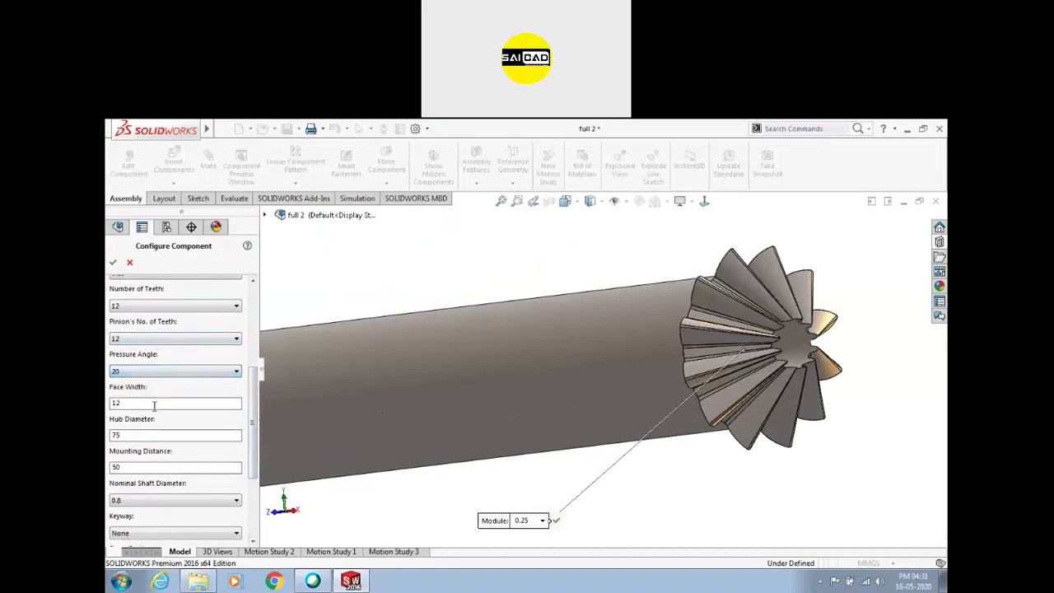
scroll(166, 525, "up", 1)
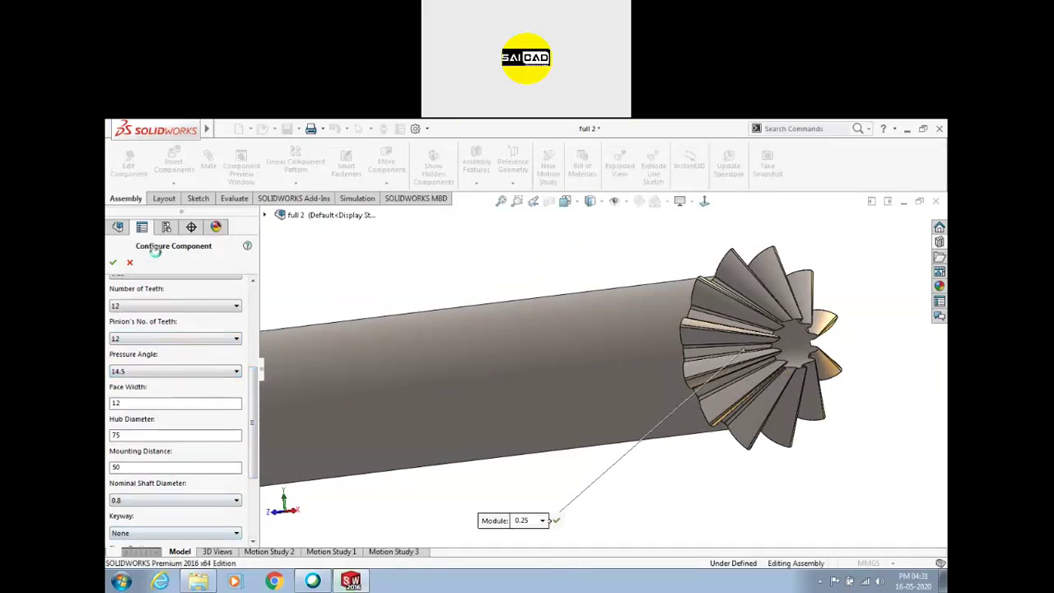
left_click(129, 263)
scroll(638, 359, "up", 10)
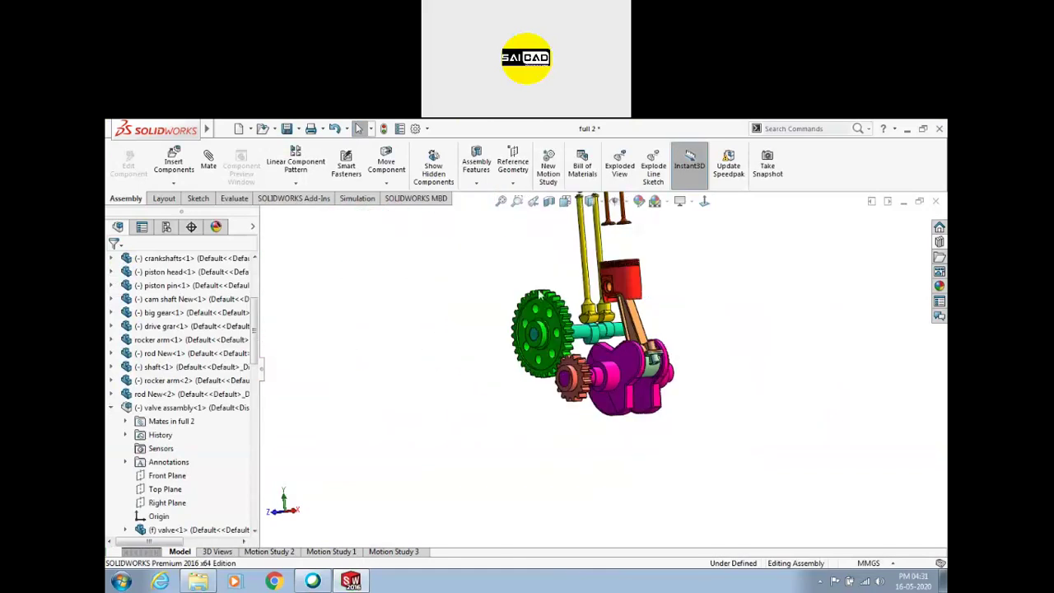
scroll(540, 294, "down", 3)
middle_click_drag(642, 379, 606, 385)
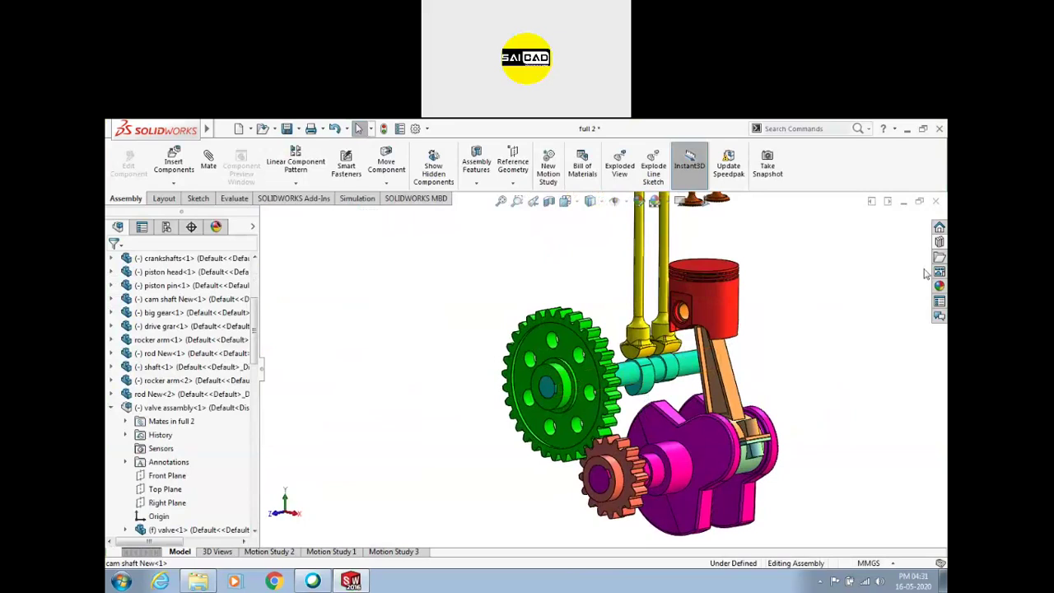
Browse Toolbox to Bearings > Ball Bearings and drag Radial Ball (AFBMA 20.1) into the assembly
left_click(940, 240)
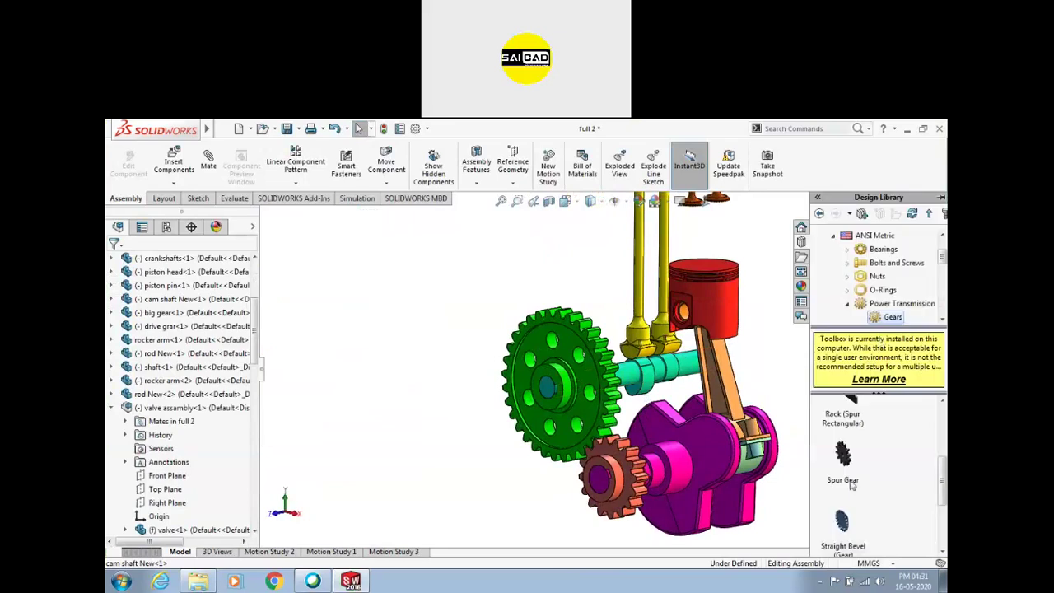
scroll(860, 428, "up", 3)
left_click_drag(941, 463, 942, 377)
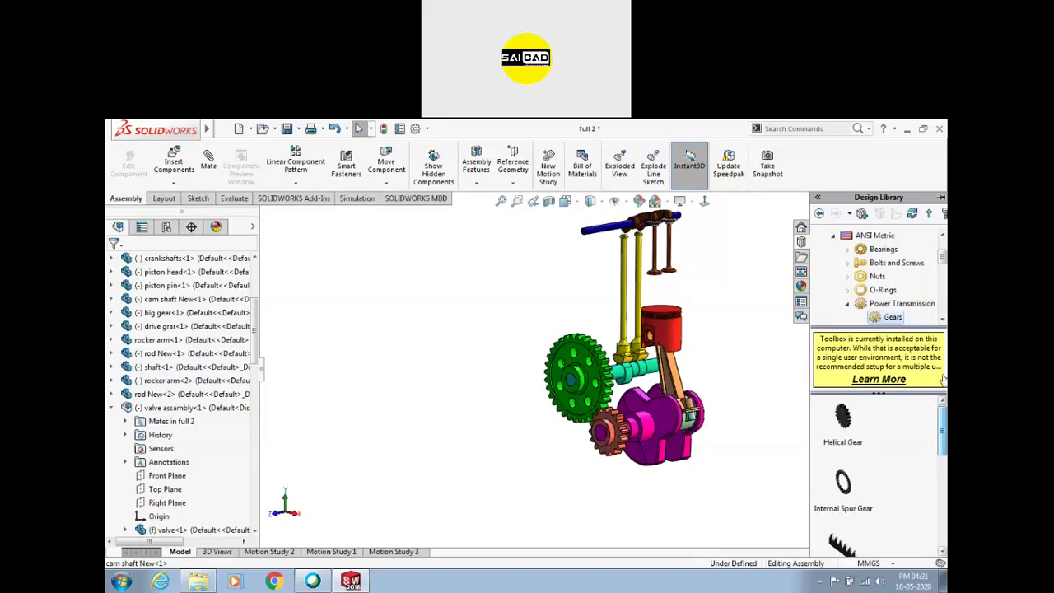
left_click(881, 304)
left_click(881, 290)
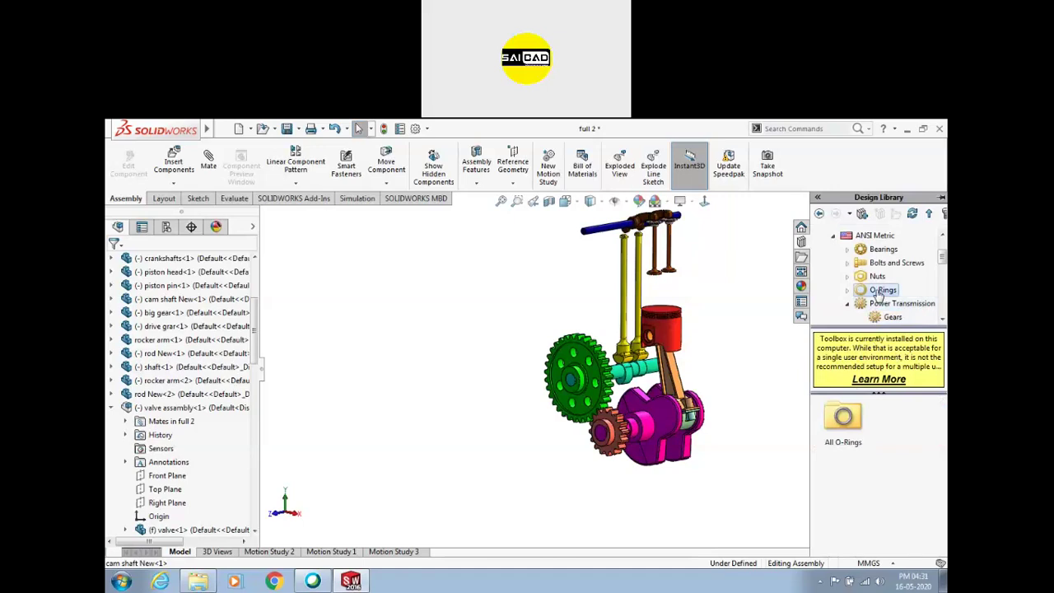
left_click(880, 264)
left_click(883, 249)
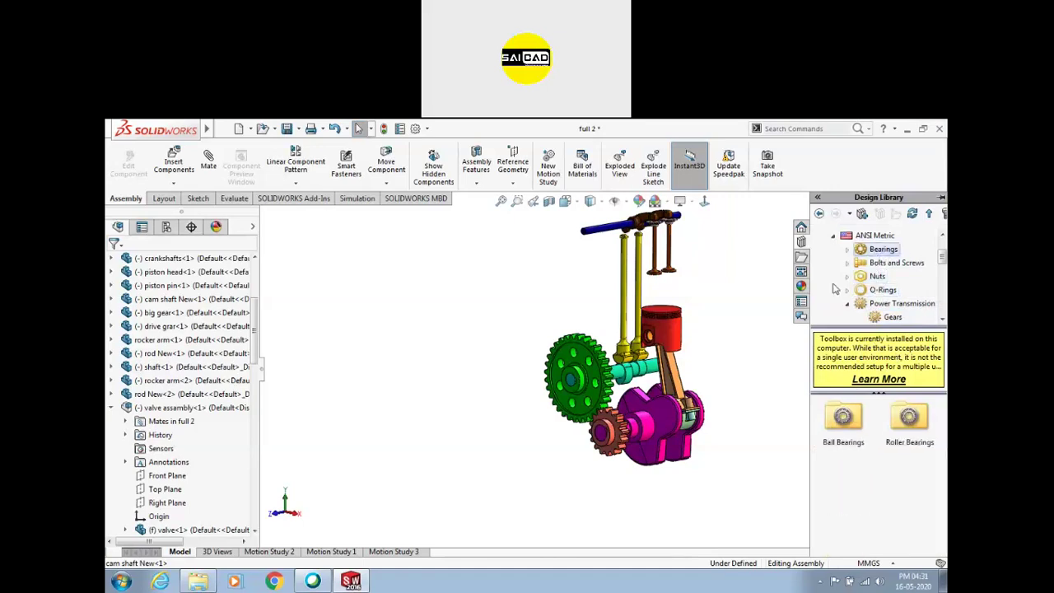
double_click(844, 418)
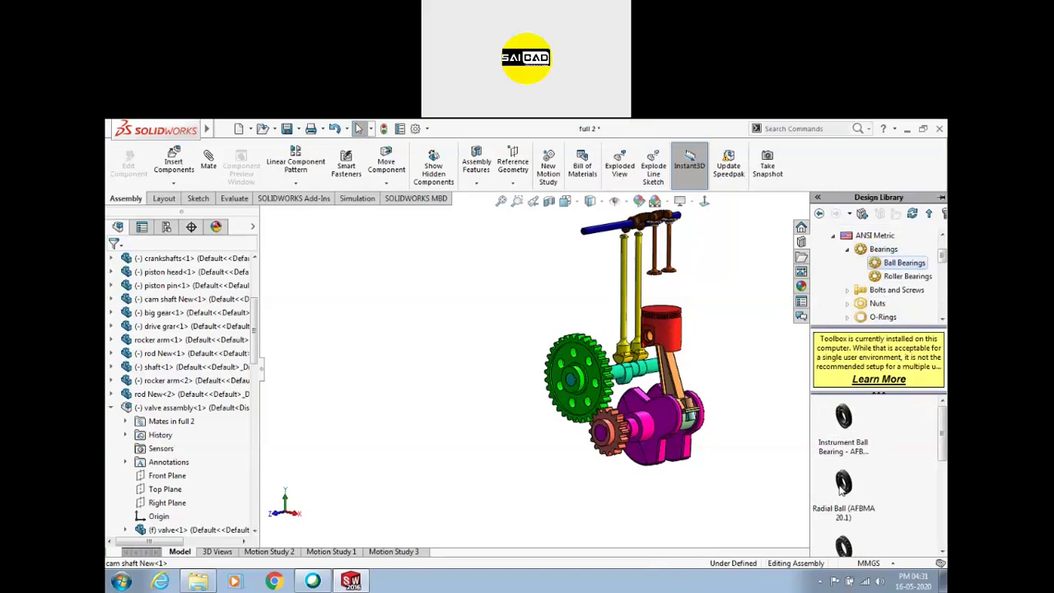
left_click_drag(844, 484, 795, 435)
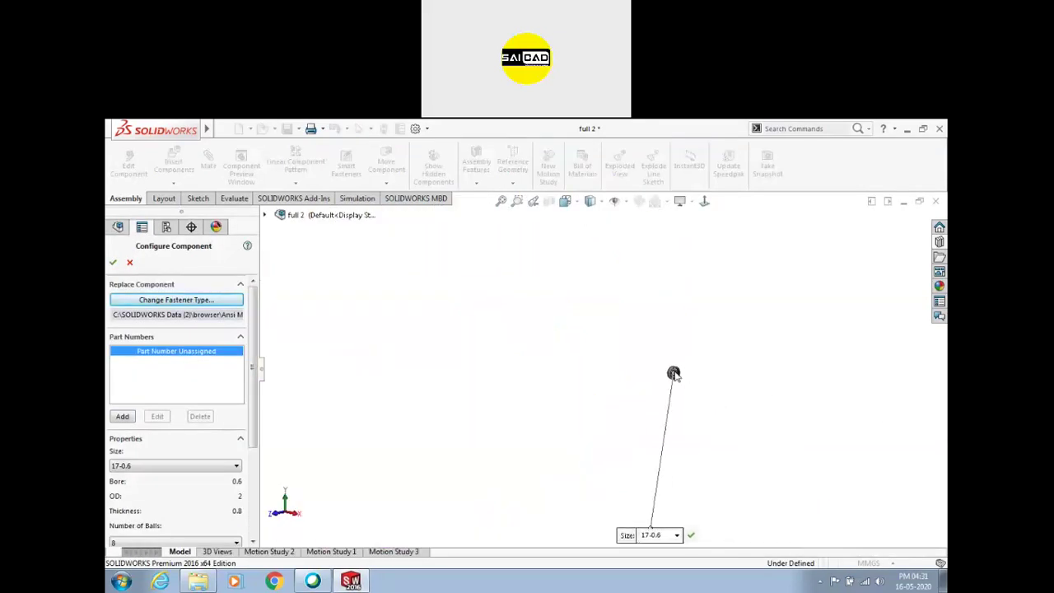
Set the radial ball bearing size to 37-2.5, then cancel the insertion
left_click(168, 466)
left_click(168, 466)
scroll(248, 365, "down", 5)
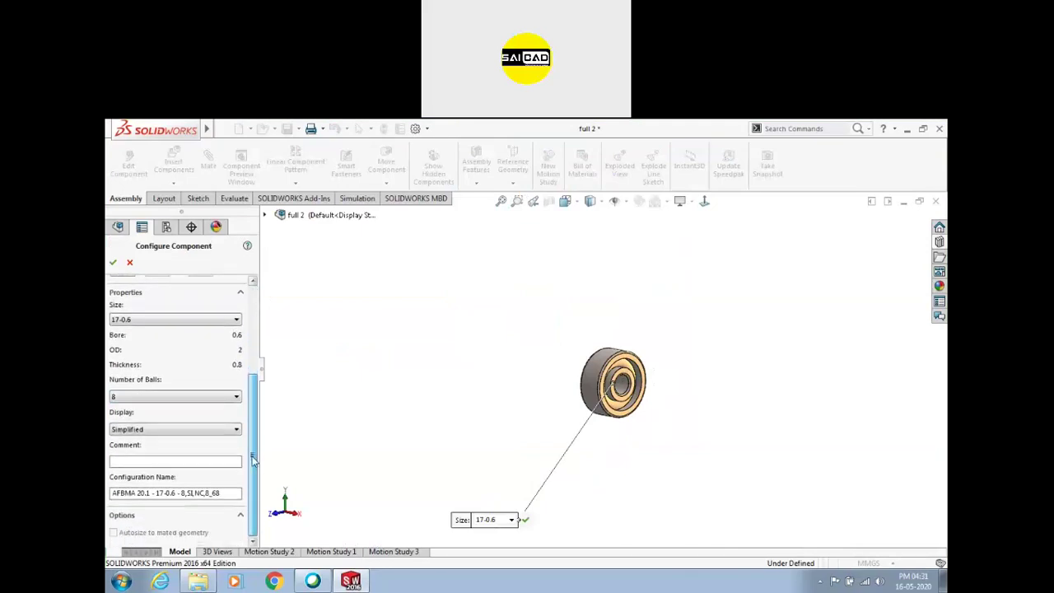
left_click(172, 318)
left_click(144, 388)
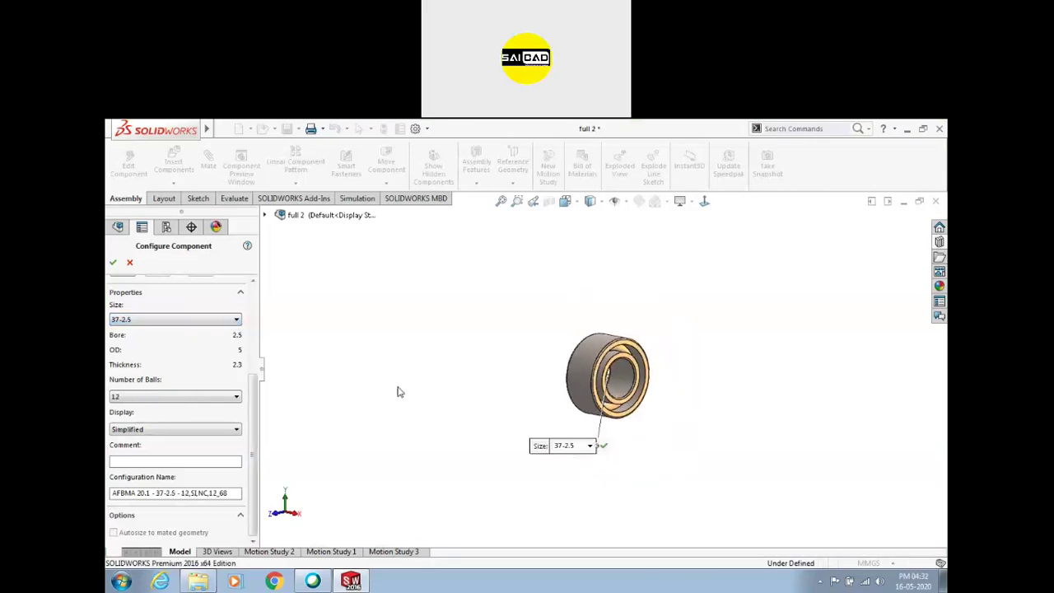
left_click(129, 264)
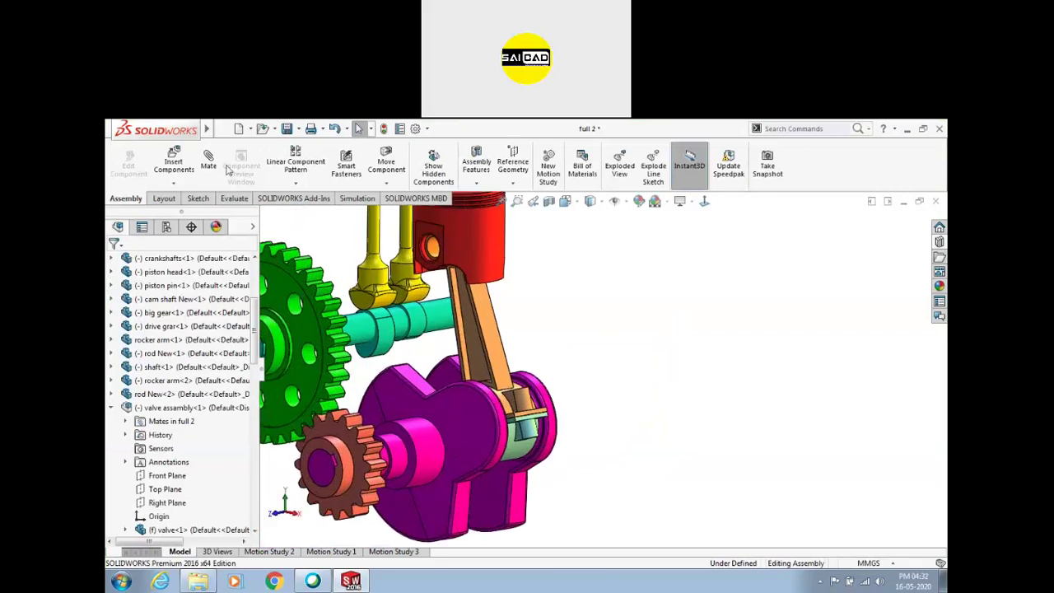
left_click(208, 156)
left_click(240, 365)
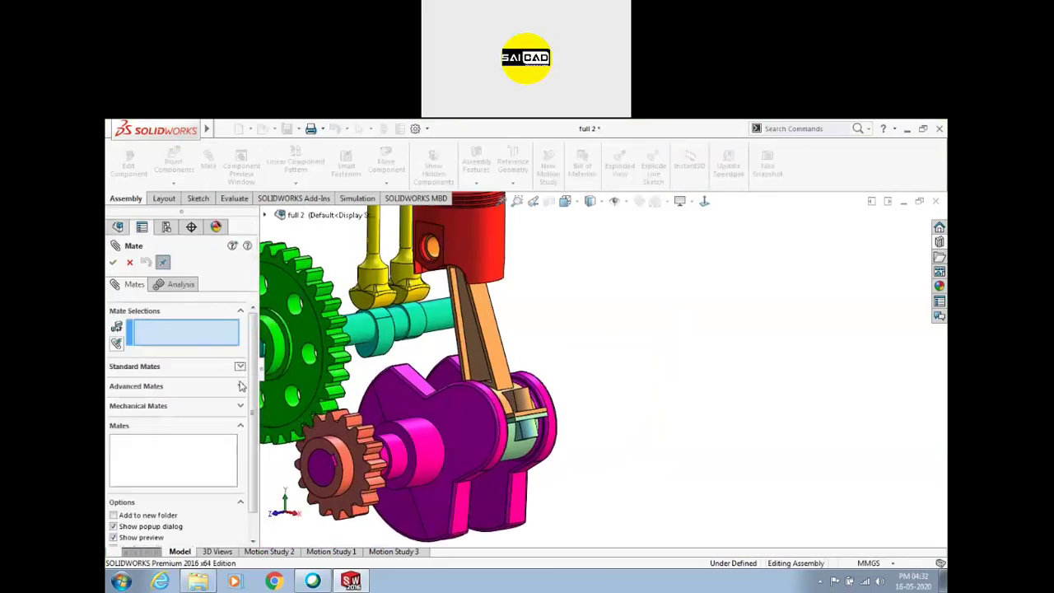
left_click(241, 386)
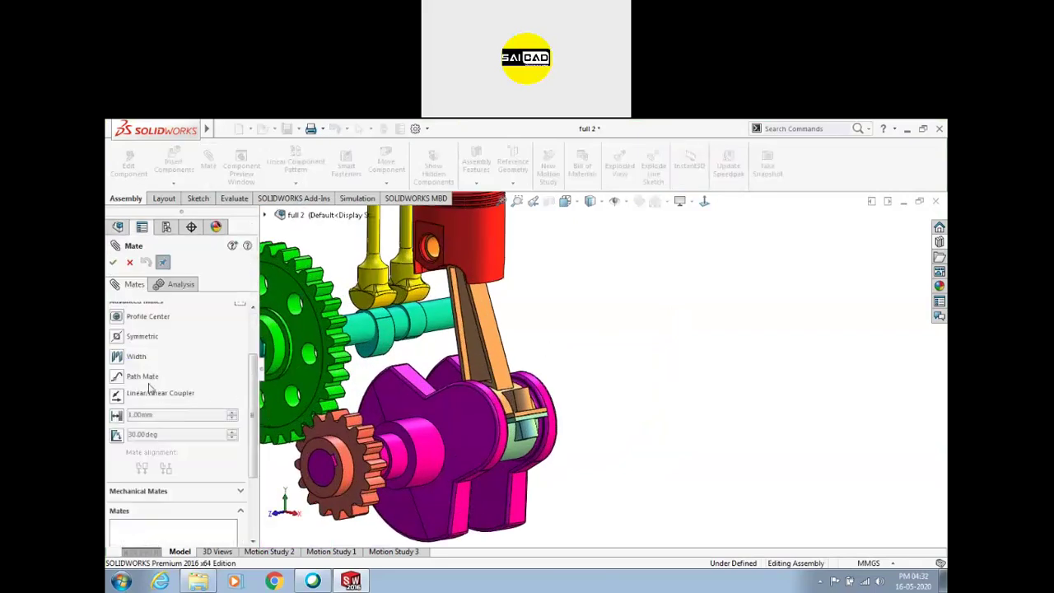
left_click(240, 306)
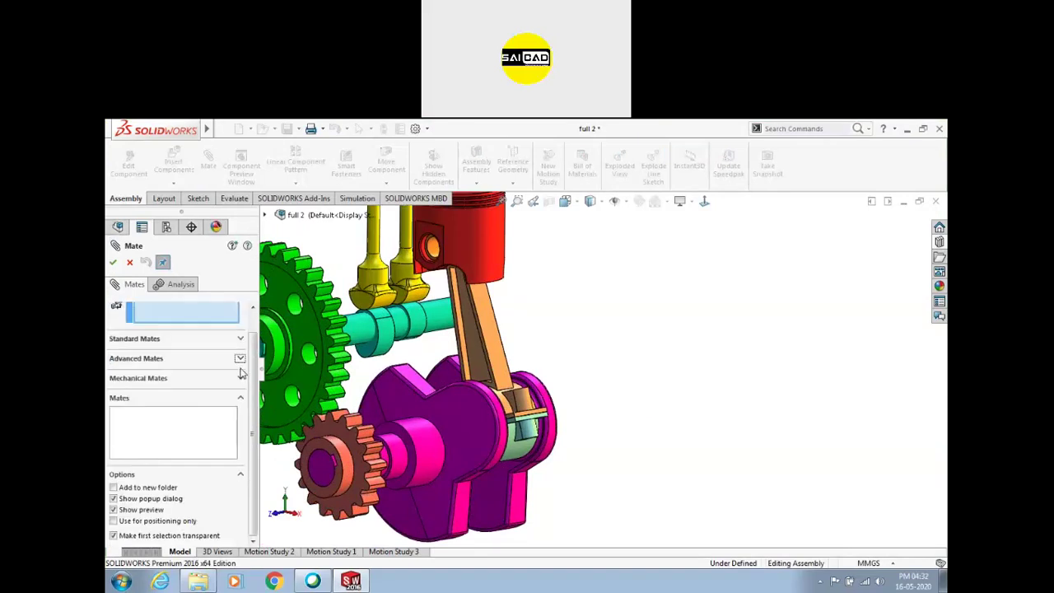
left_click(240, 378)
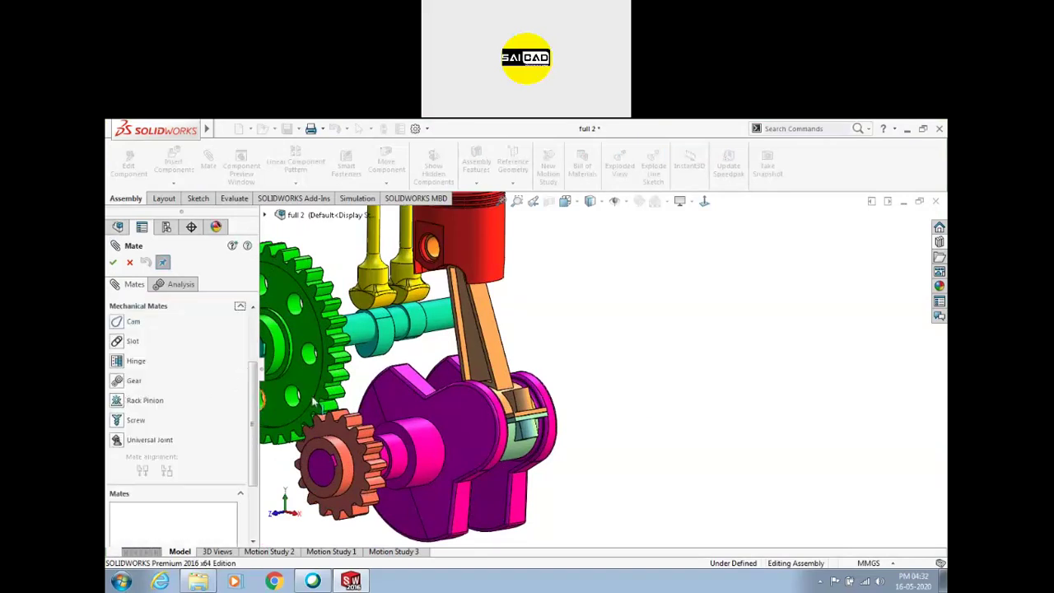
key("Escape")
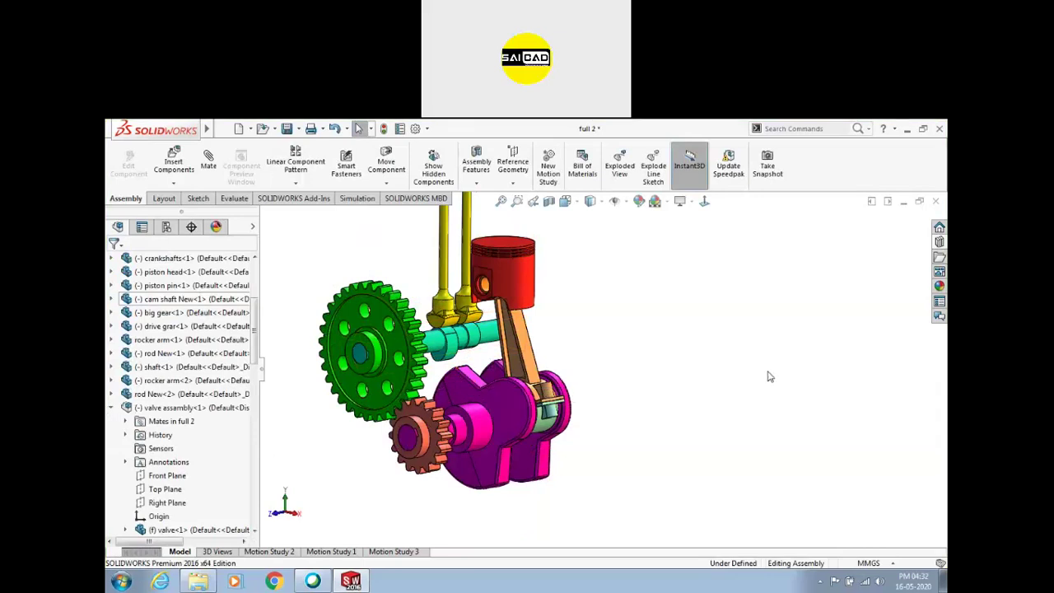
Close full 2 without saving and open 'final assembly' from the recent documents
left_click(936, 202)
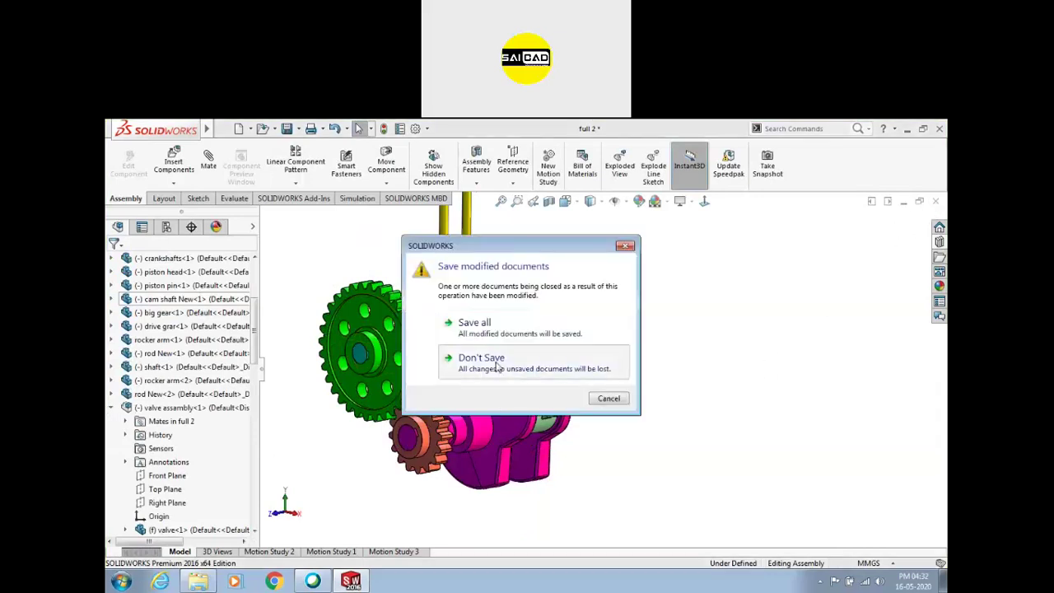
left_click(481, 358)
left_click(246, 129)
mouse_move(223, 129)
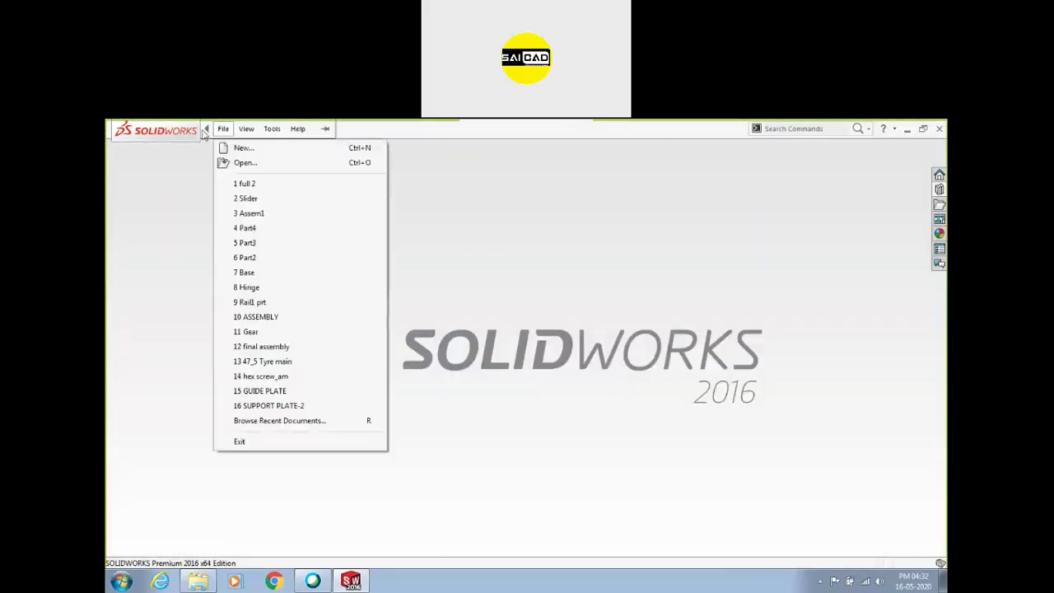
left_click(255, 347)
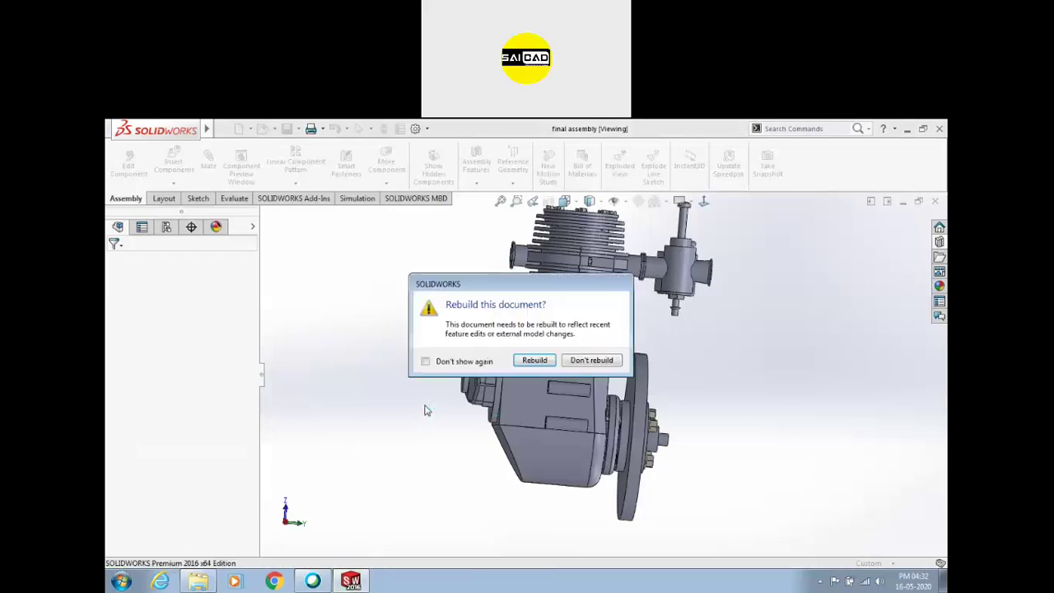
Rebuild the final assembly and make the crank case transparent
left_click(534, 360)
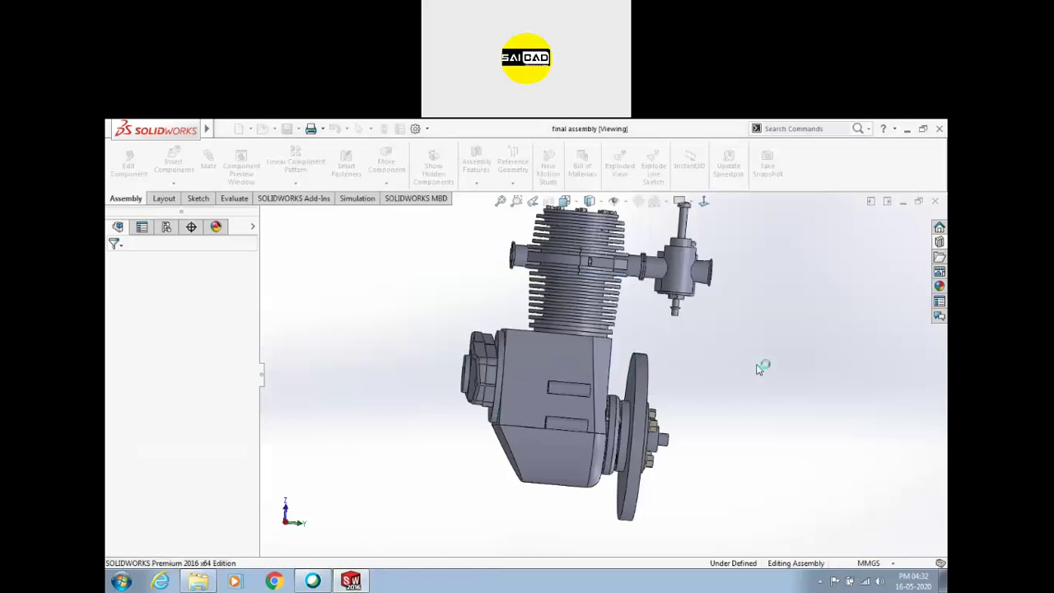
middle_click_drag(672, 365, 705, 364)
middle_click_drag(461, 387, 477, 361)
left_click(476, 362)
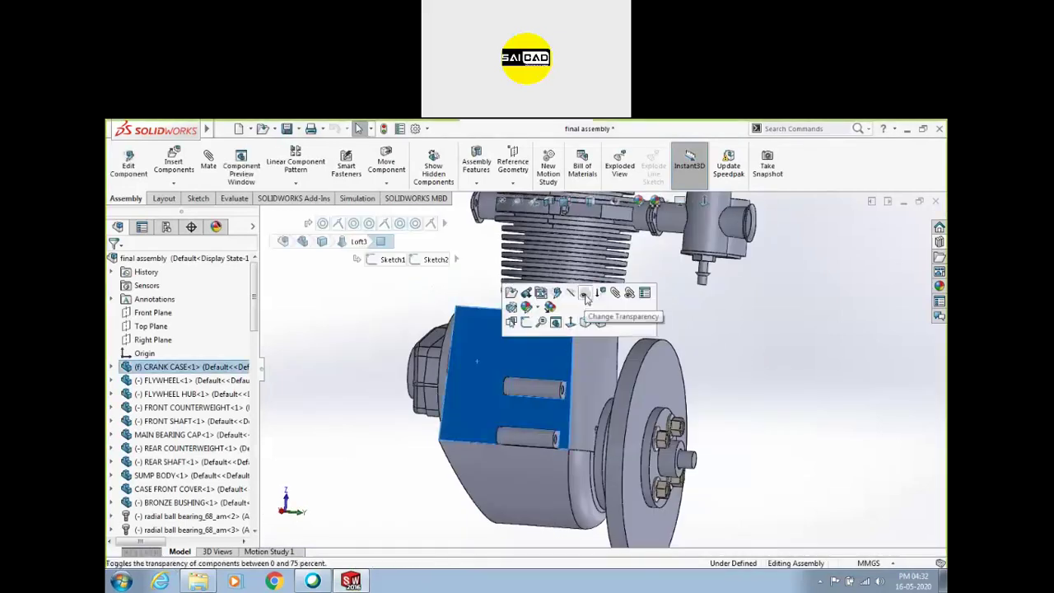
left_click(571, 322)
middle_click_drag(610, 380, 580, 427)
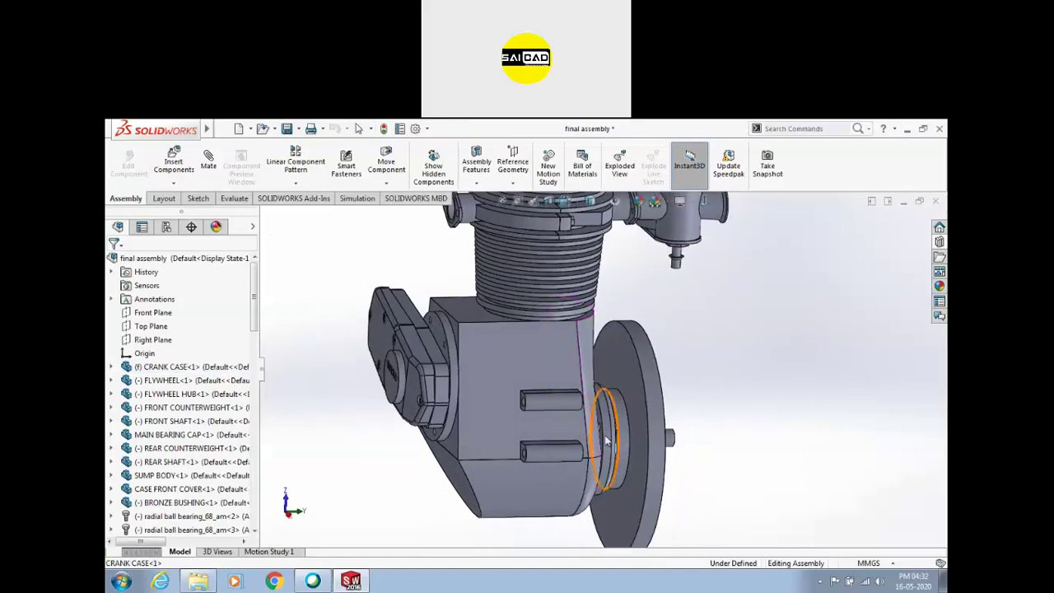
scroll(560, 395, "up", 3)
left_click(543, 358)
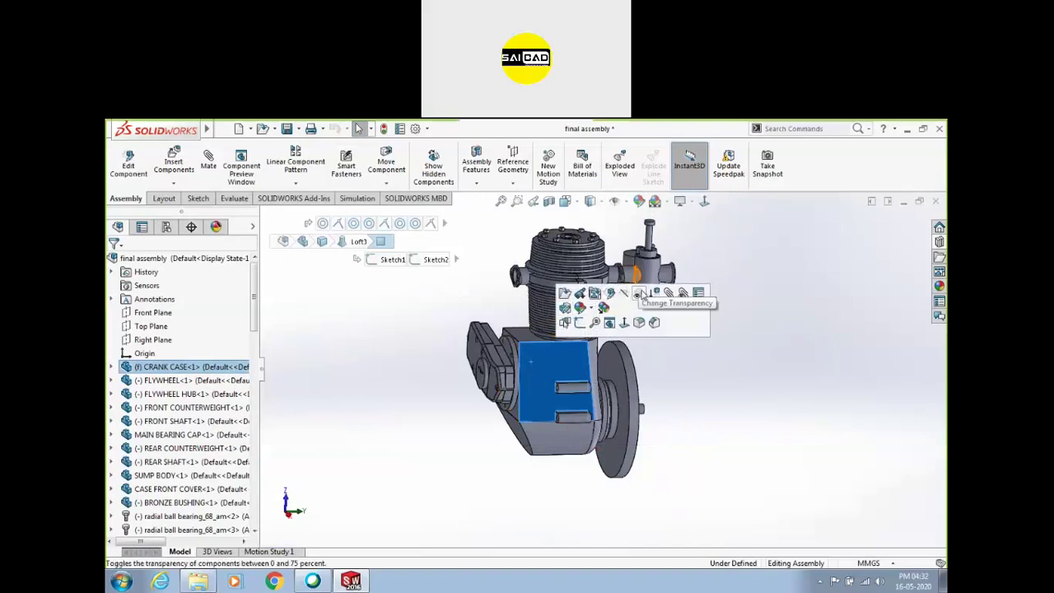
left_click(638, 295)
left_click(664, 435)
Make the gear box cover transparent and inspect the gear train and MAGNETO DRIVE GEAR
middle_click_drag(593, 429, 575, 424)
scroll(558, 364, "down", 5)
middle_click_drag(627, 378, 605, 407)
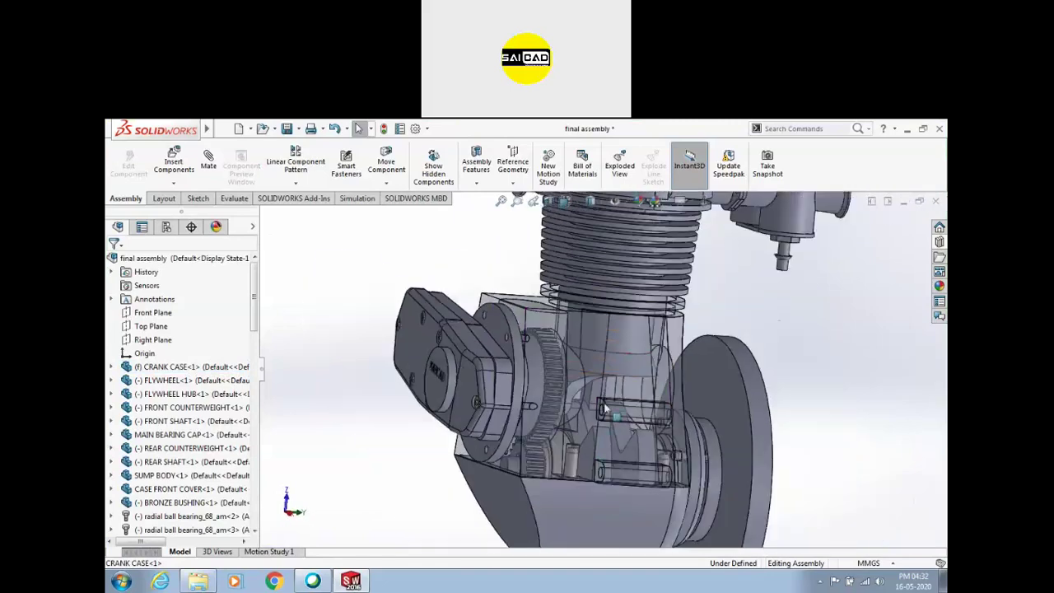
left_click(469, 378)
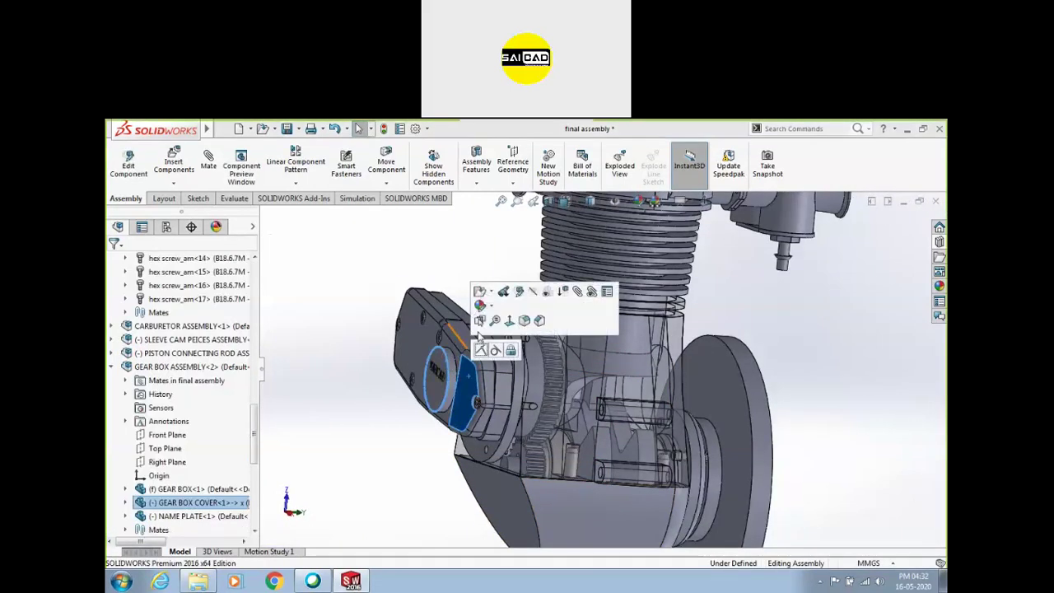
left_click(546, 291)
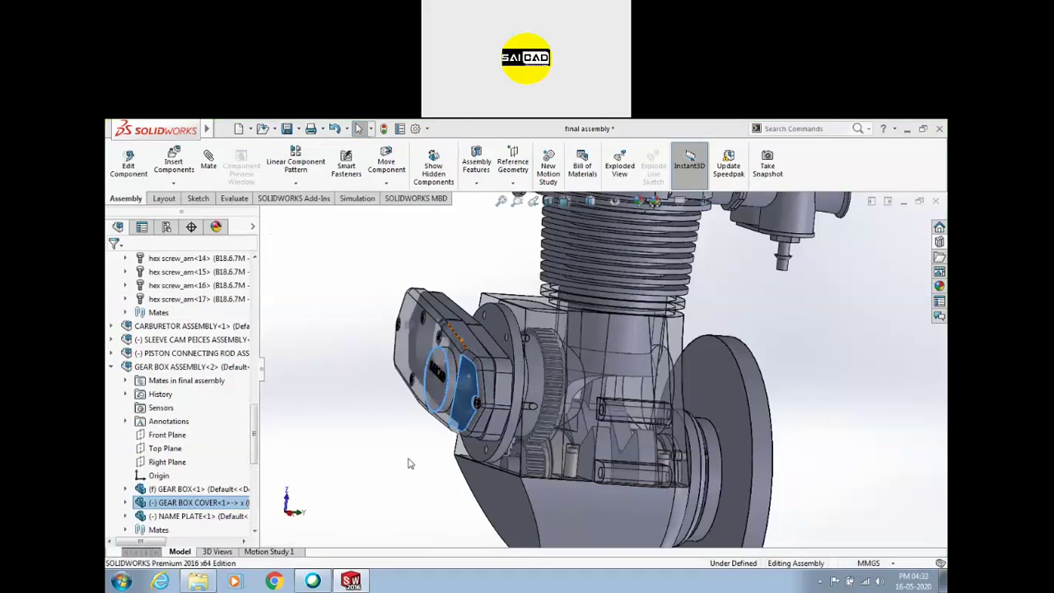
middle_click_drag(433, 405, 464, 404)
scroll(463, 405, "down", 3)
left_click(571, 346)
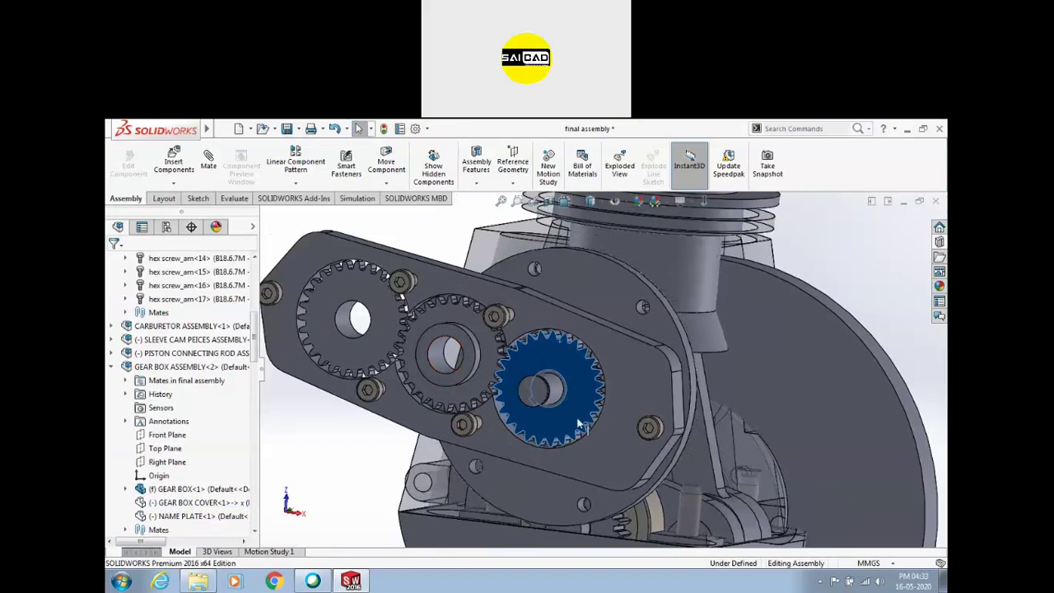
middle_click_drag(569, 367, 562, 297)
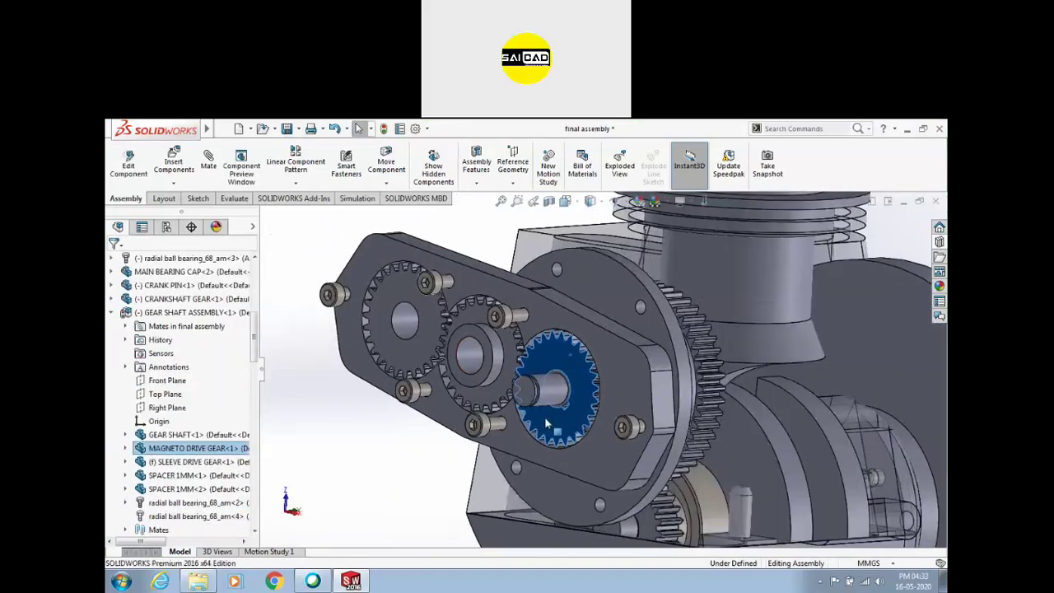
scroll(577, 375, "up", 5)
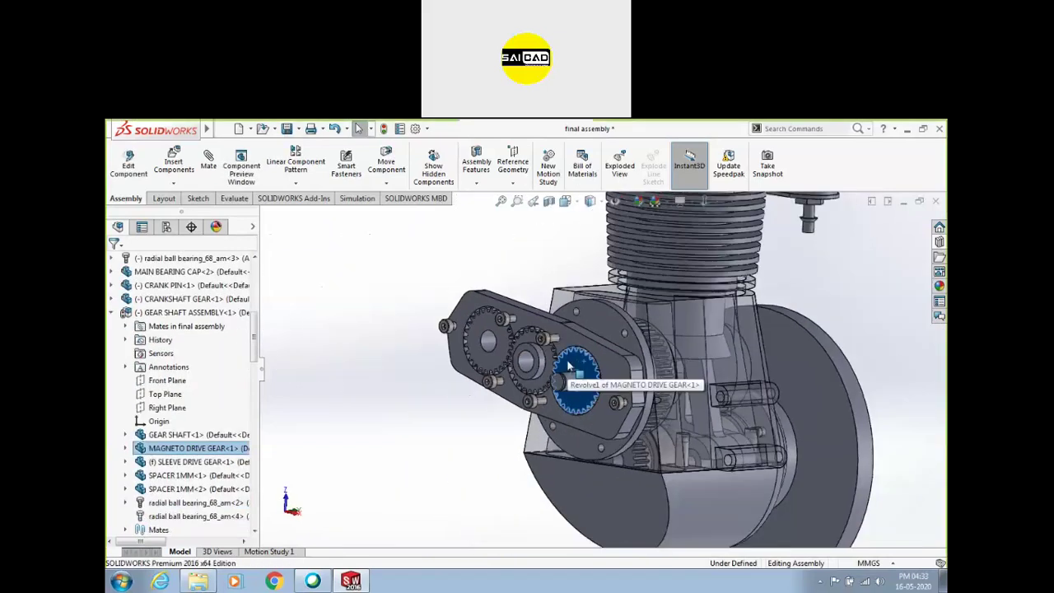
left_click(879, 268)
left_click(224, 129)
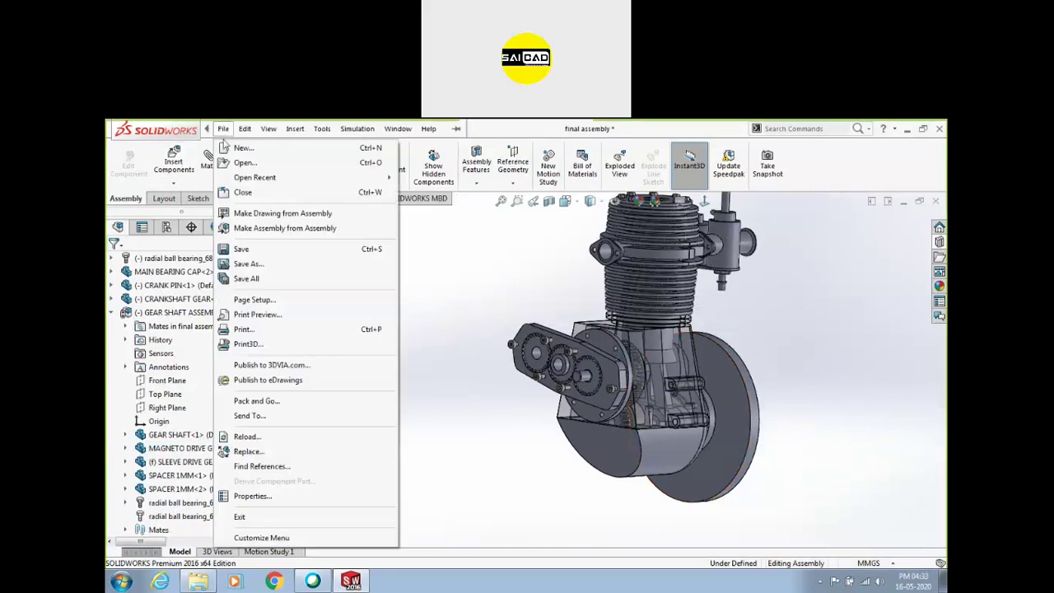
Close the final assembly with Don't Save and show the recent documents list
left_click(243, 194)
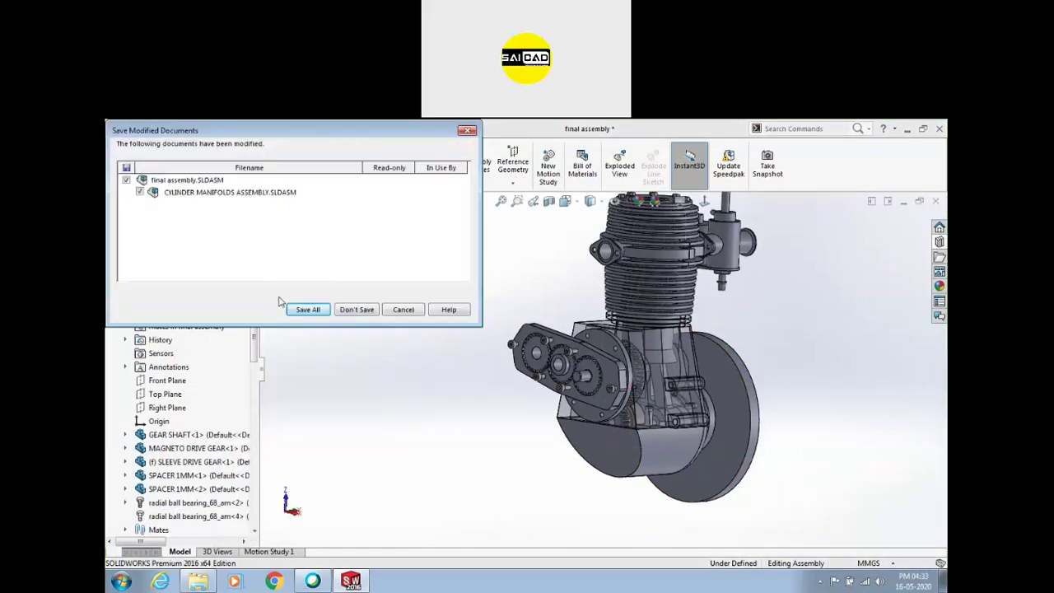
left_click(354, 310)
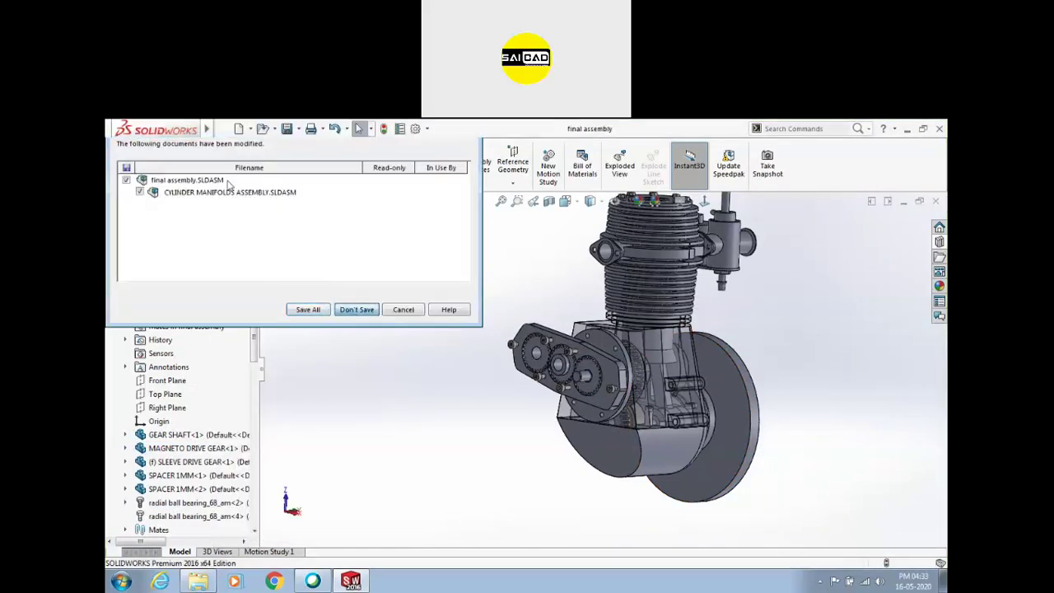
left_click(222, 130)
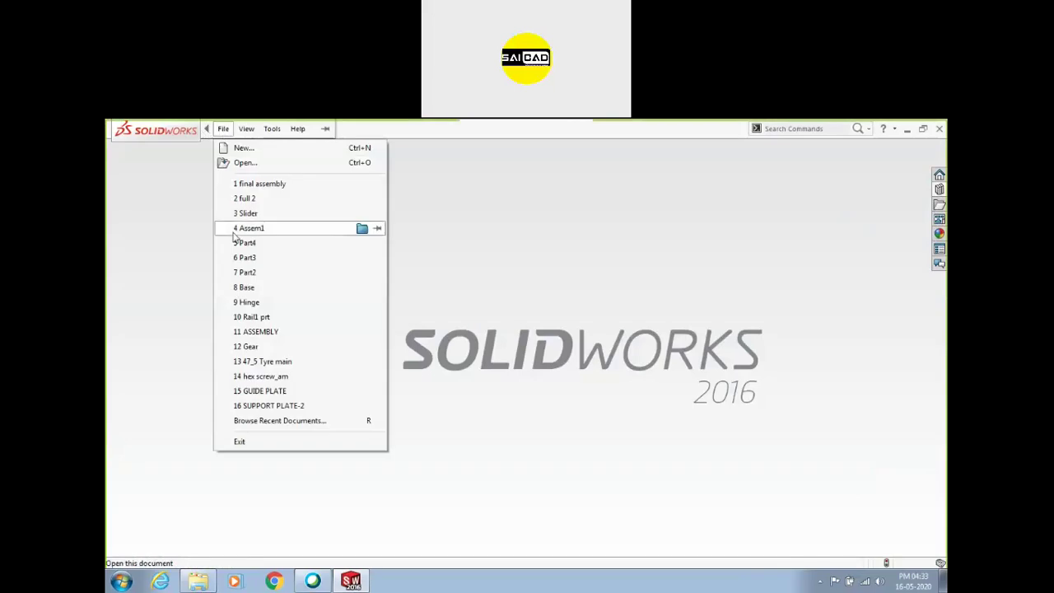
Open the drill-press ASSEMBLY and swing the handle to move the drill holder along the rack
left_click(257, 332)
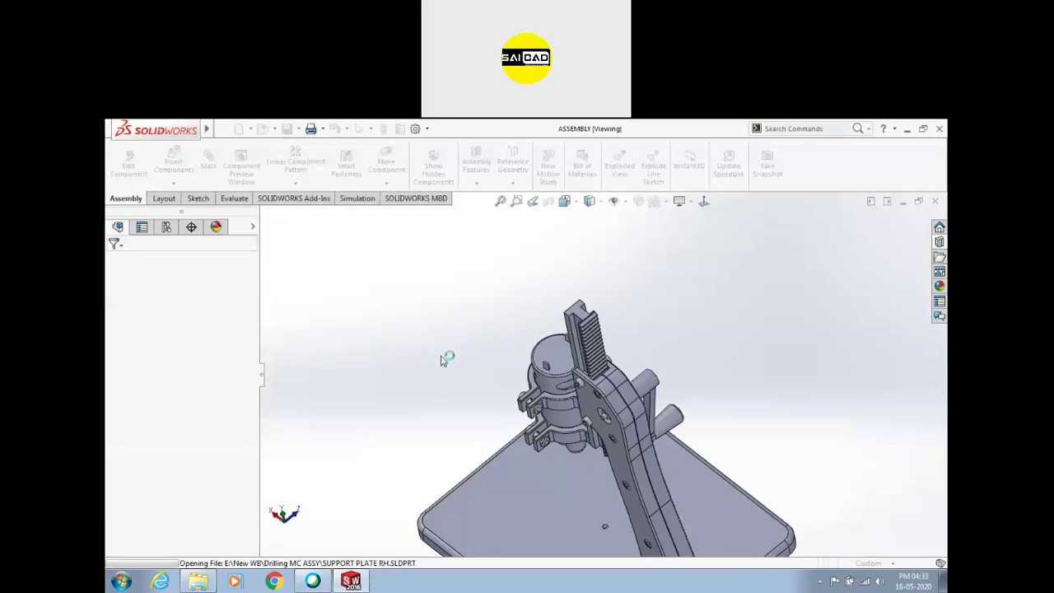
mouse_move(560, 387)
middle_mouse_down()
mouse_move(607, 313)
mouse_move(639, 287)
mouse_move(654, 410)
mouse_move(637, 440)
mouse_move(670, 445)
mouse_move(586, 388)
mouse_move(574, 394)
middle_mouse_up()
scroll(598, 399, "down", 3)
left_click_drag(574, 394, 663, 302)
left_click_drag(510, 224, 651, 350)
left_click_drag(488, 246, 451, 245)
key("Escape")
left_click_drag(624, 292, 625, 262)
scroll(182, 412, "down", 13)
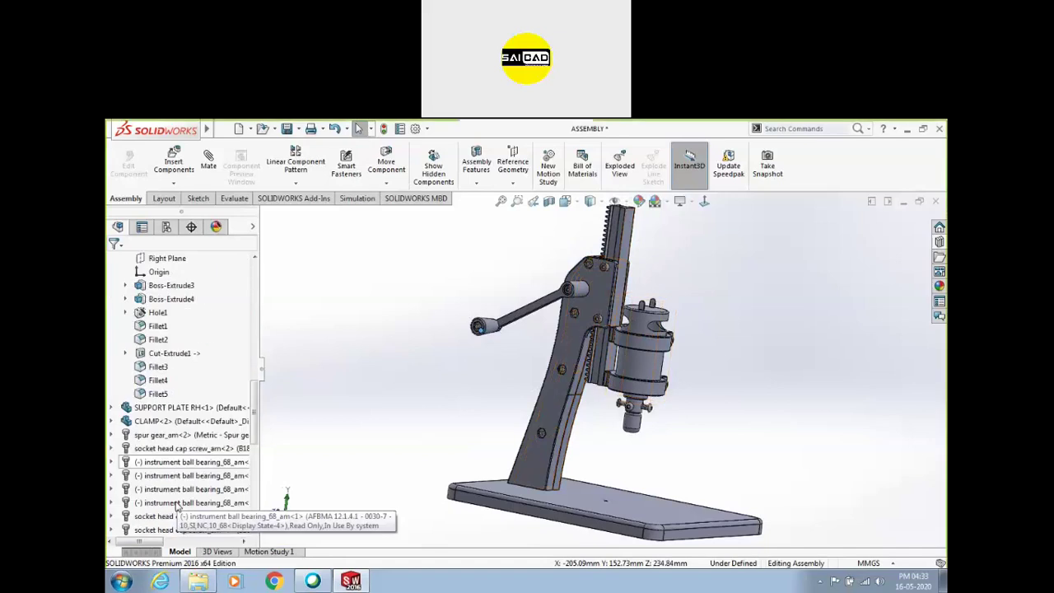
Inspect RackPinionMate2, hide SUPPORT PLATE LH to expose the pinion, and start a new mate
double_click(129, 529)
scroll(163, 468, "down", 12)
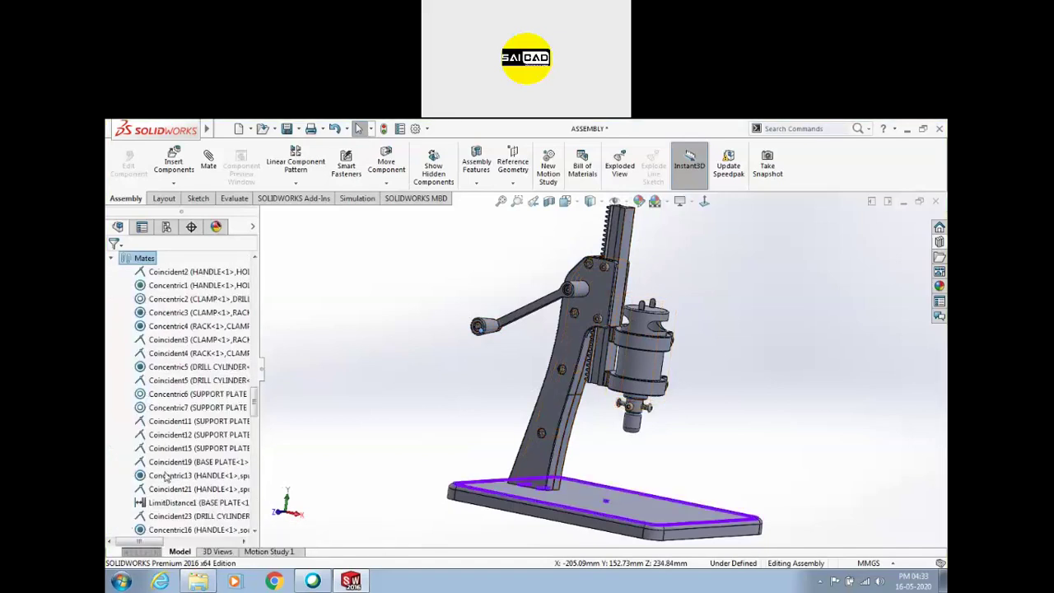
scroll(164, 468, "down", 18)
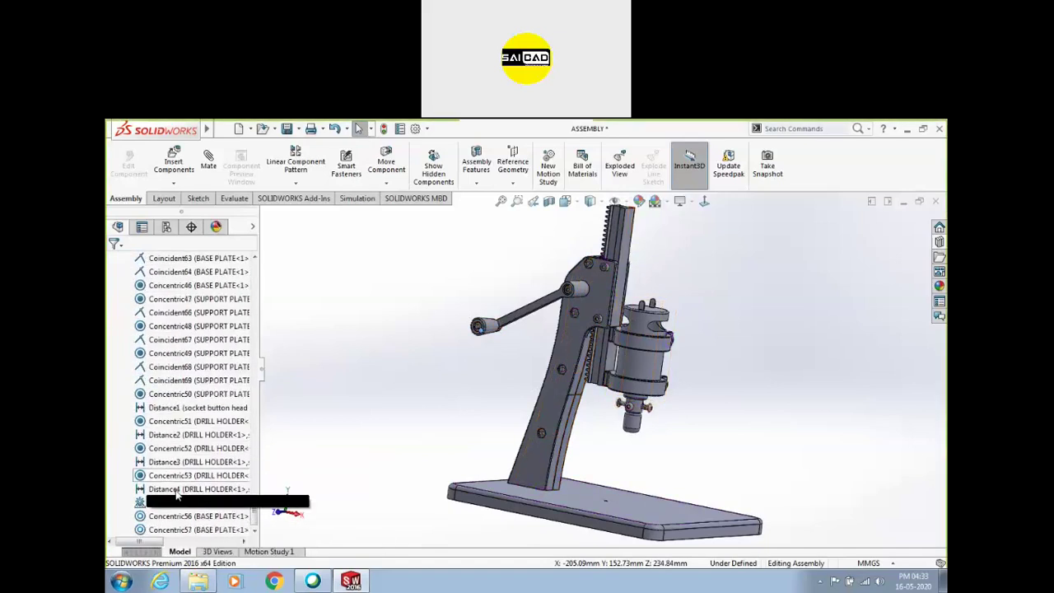
left_click(164, 504)
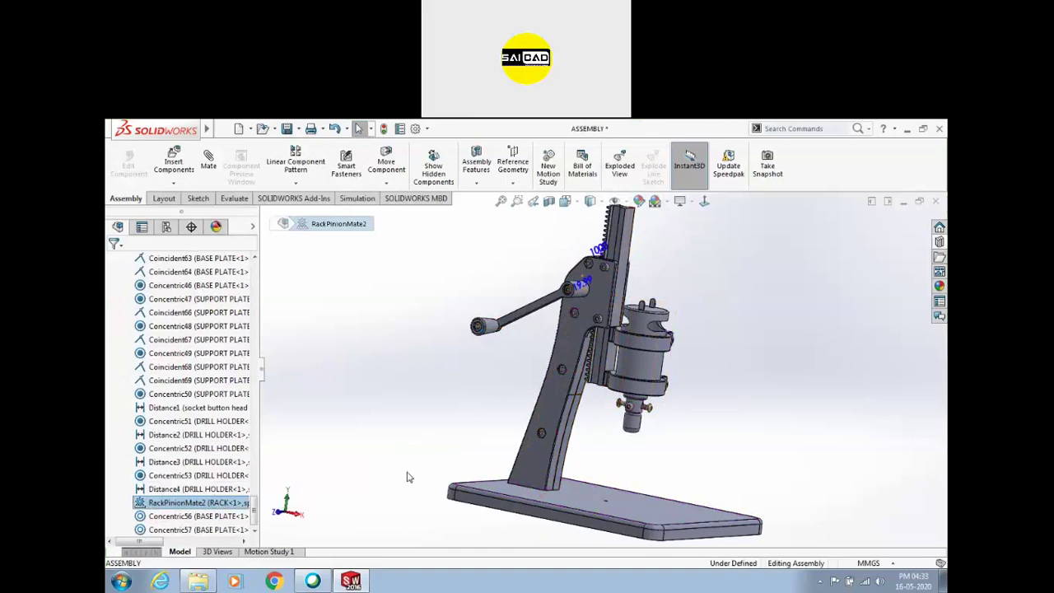
middle_click_drag(720, 266, 627, 287)
left_click(632, 288)
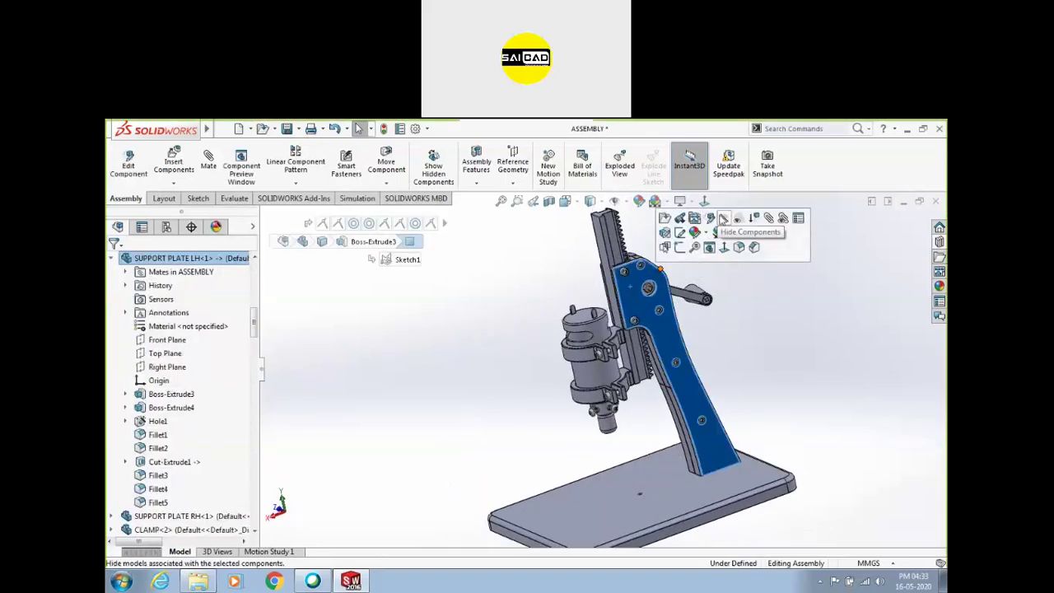
left_click(722, 218)
scroll(656, 280, "down", 4)
middle_click_drag(656, 280, 593, 386)
left_click_drag(603, 380, 605, 386)
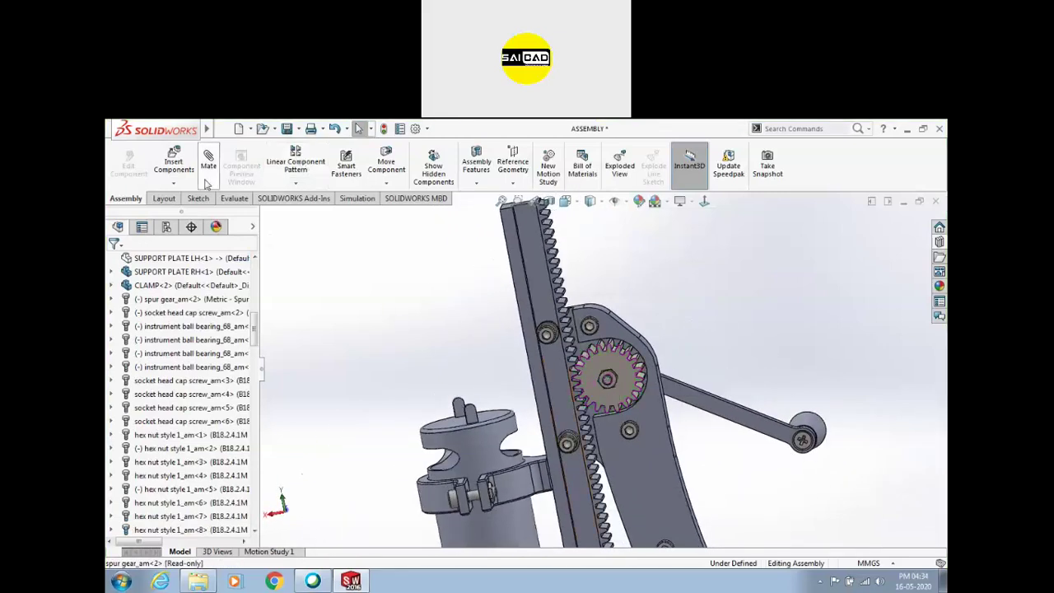
left_click(241, 367)
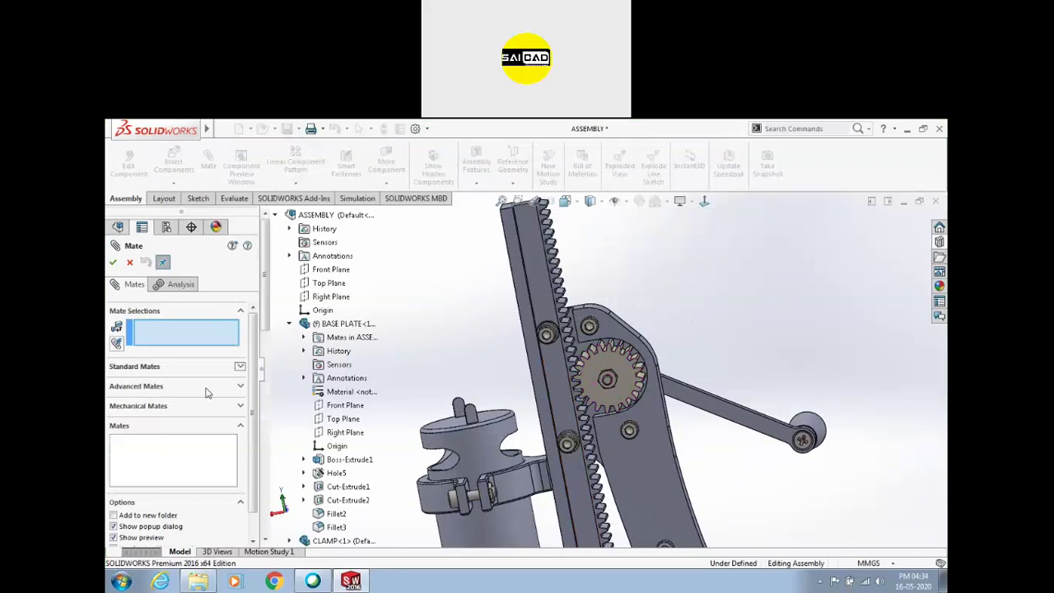
Add a Rack Pinion mate between the rack edge and gear edge with 17.5mm pitch diameter
left_click(144, 405)
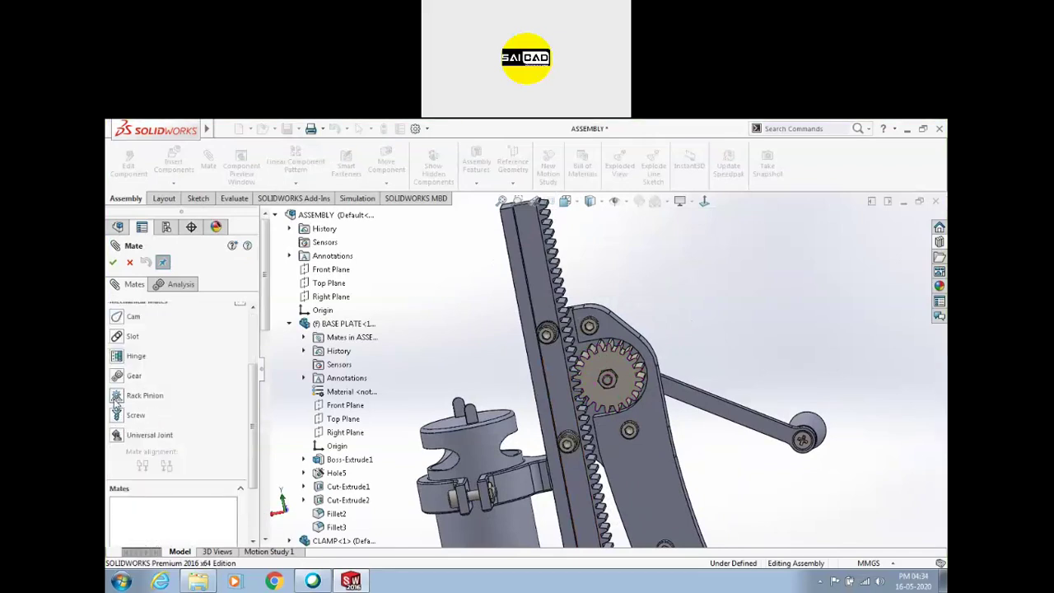
left_click(119, 397)
scroll(562, 366, "down", 8)
scroll(254, 321, "up", 3)
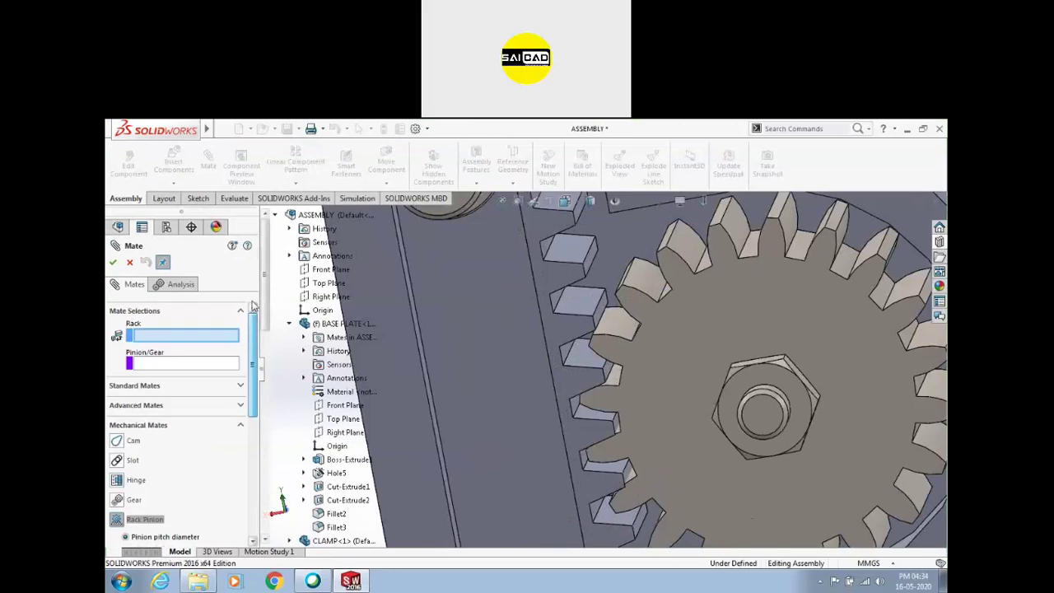
left_click(561, 355)
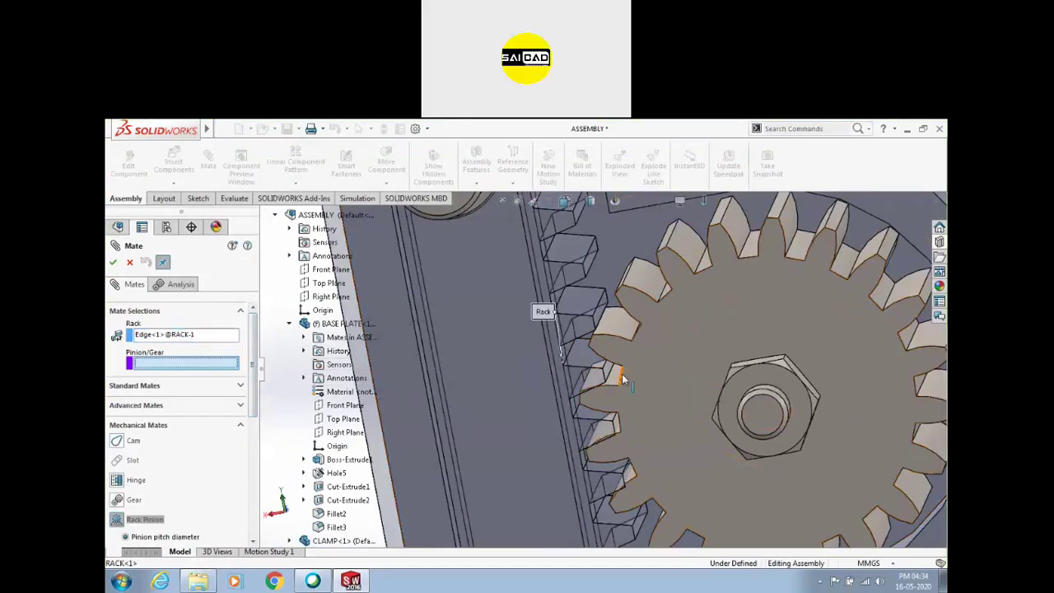
left_click(574, 421)
scroll(522, 287, "up", 6)
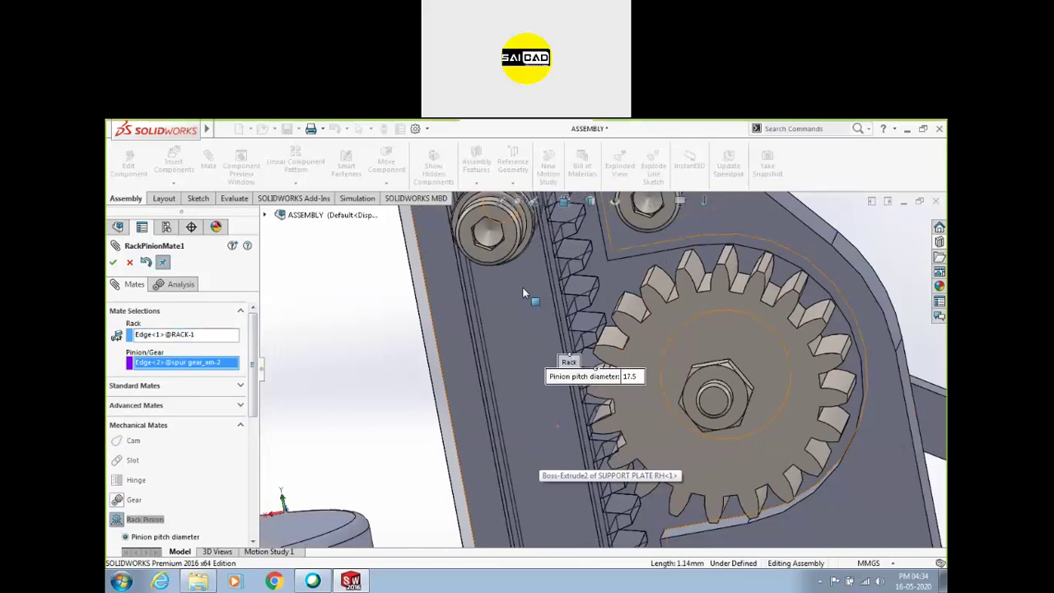
left_click_drag(614, 383, 383, 340)
scroll(515, 380, "up", 4)
scroll(515, 381, "down", 5)
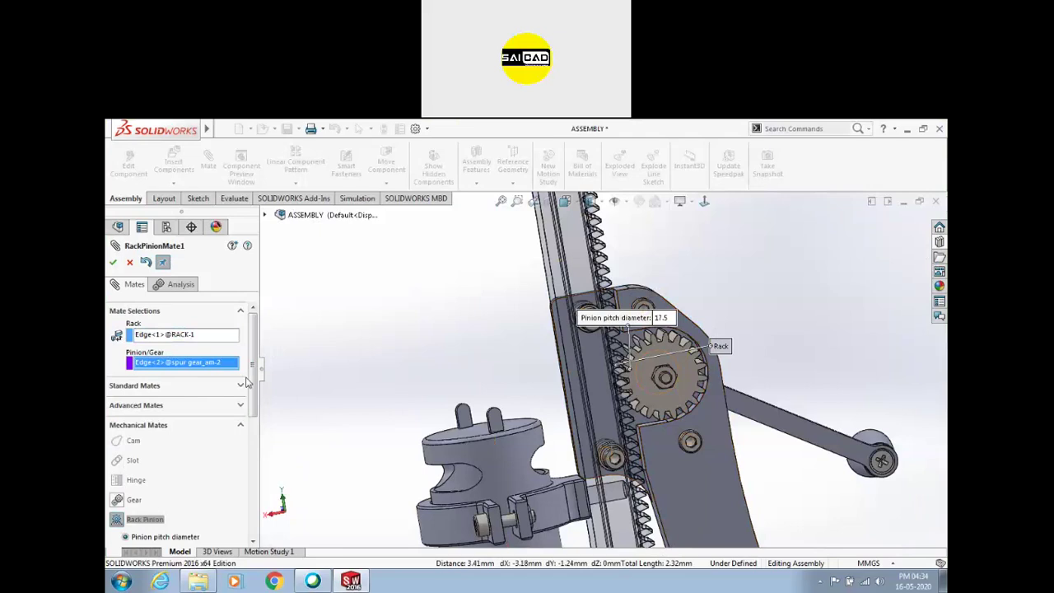
scroll(239, 403, "down", 5)
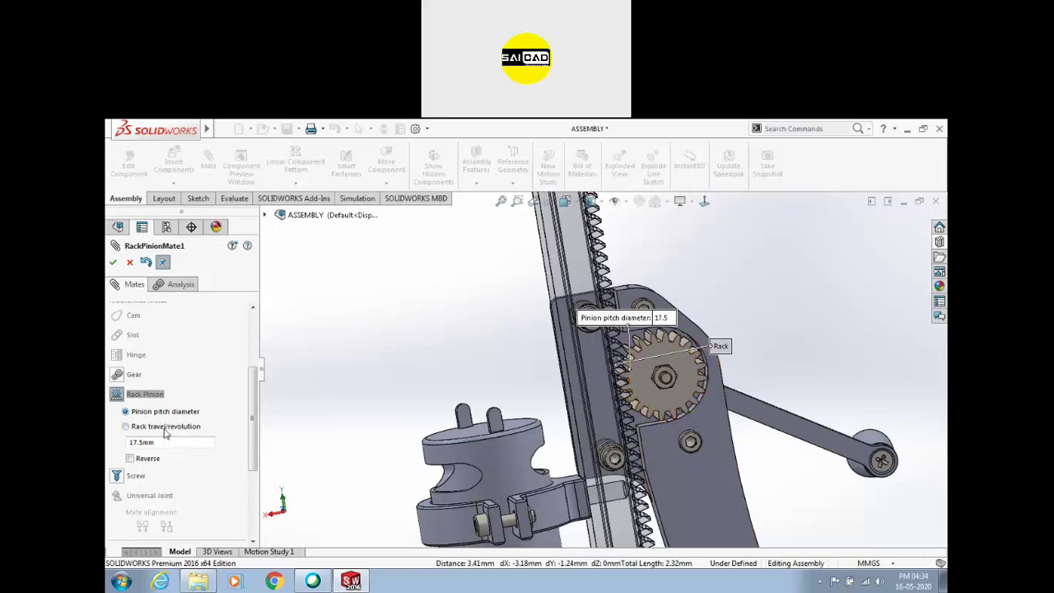
left_click(113, 261)
Slide the rack to test it, then edit RackPinionMate1 to reverse its direction
scroll(587, 404, "up", 2)
left_click_drag(568, 317, 563, 282)
left_click(168, 481)
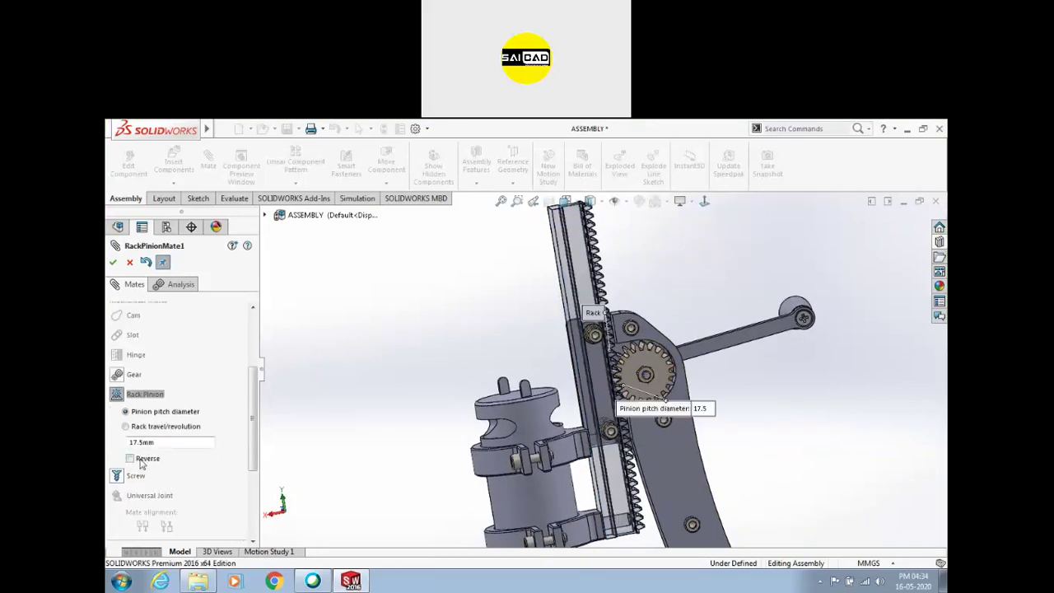
left_click(138, 460)
left_click(112, 262)
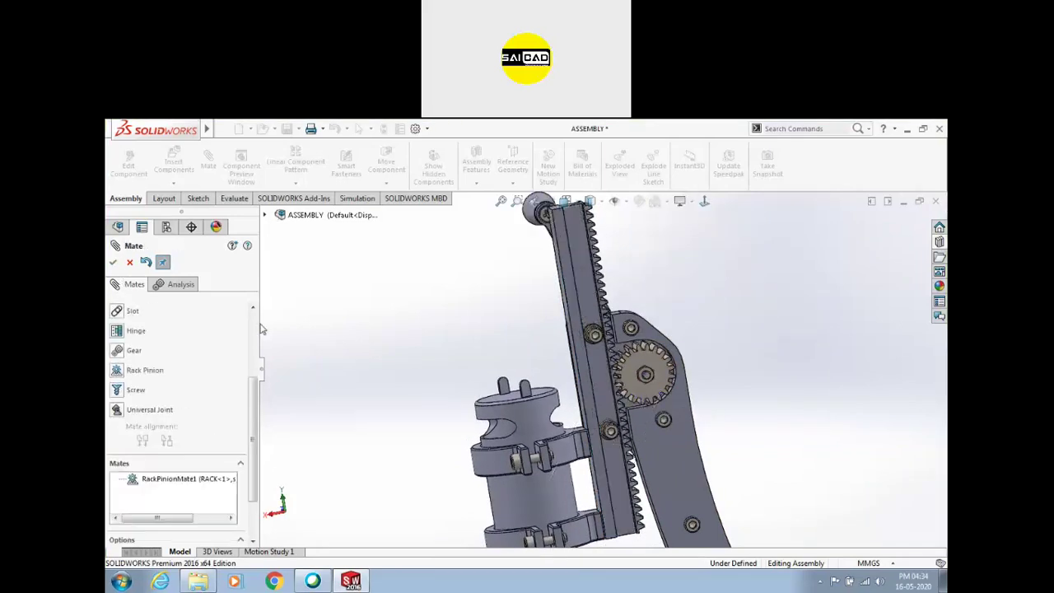
Slide the rack up and down to watch the pinion turn, then close the Mate dialog
left_click_drag(595, 364, 609, 394)
scroll(552, 346, "down", 5)
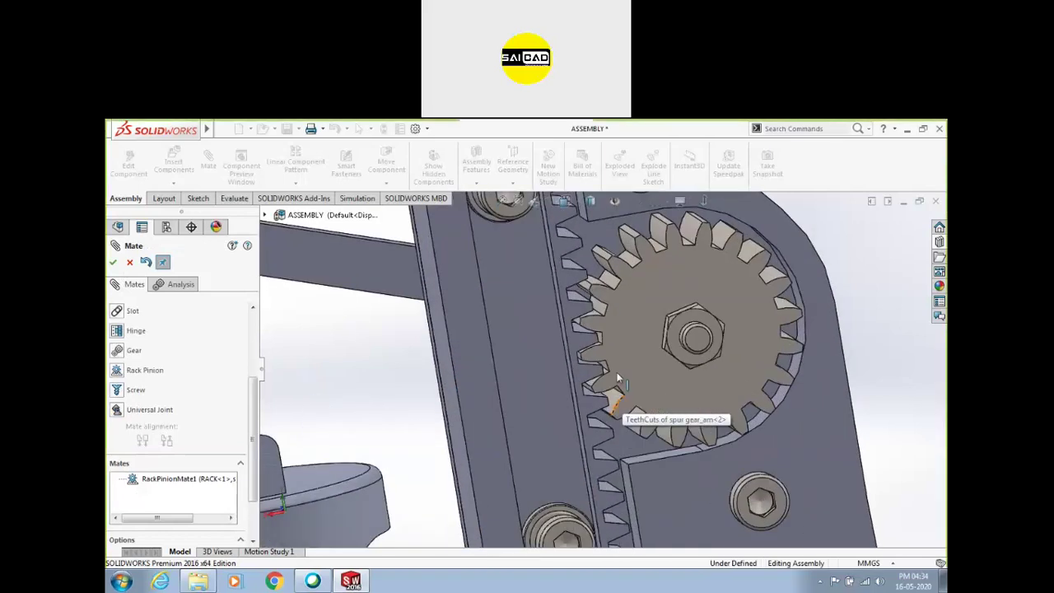
left_click_drag(554, 359, 581, 171)
scroll(612, 360, "up", 3)
scroll(638, 328, "up", 5)
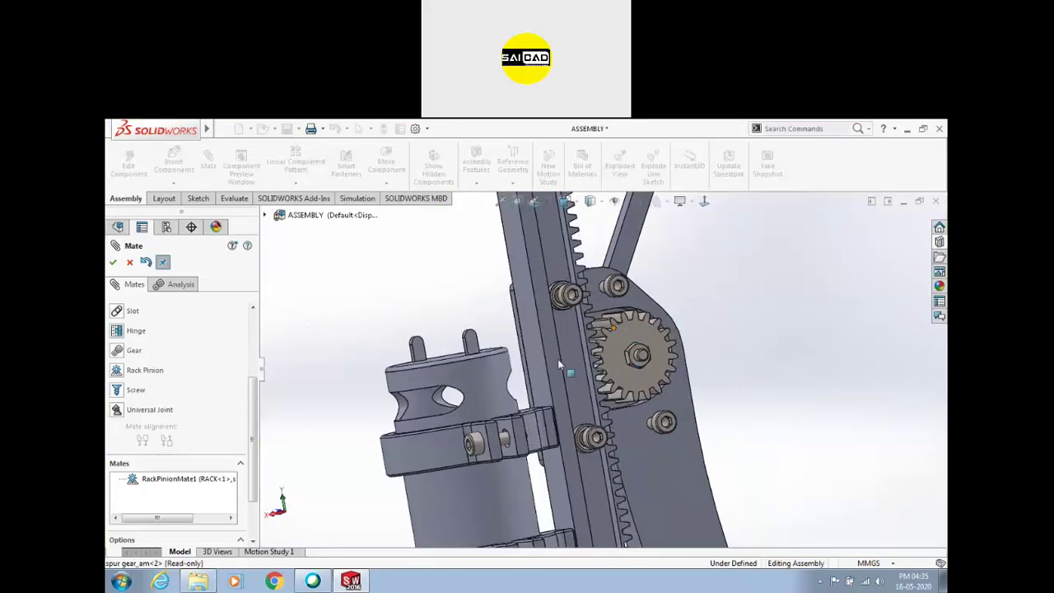
left_click(127, 263)
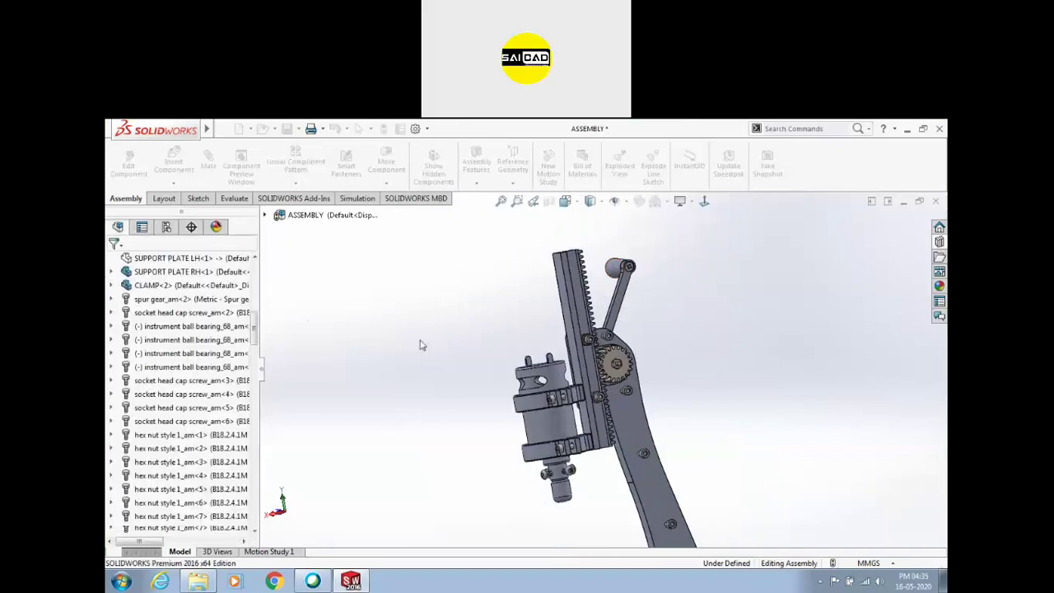
scroll(494, 412, "up", 4)
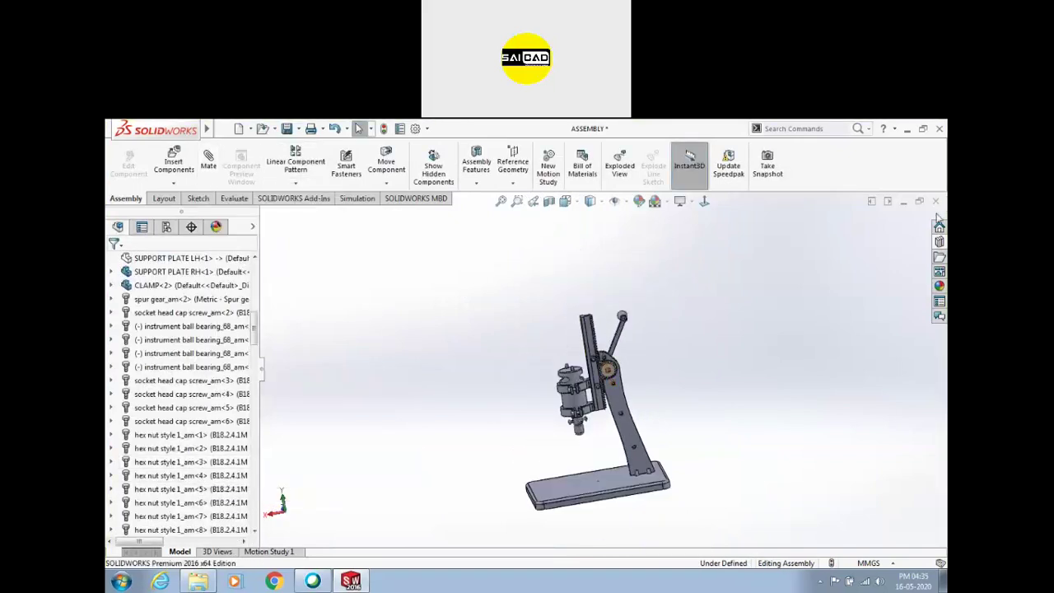
Close the drill-press assembly without saving and open 10 Hinge from the recent files
left_click(936, 201)
left_click(494, 362)
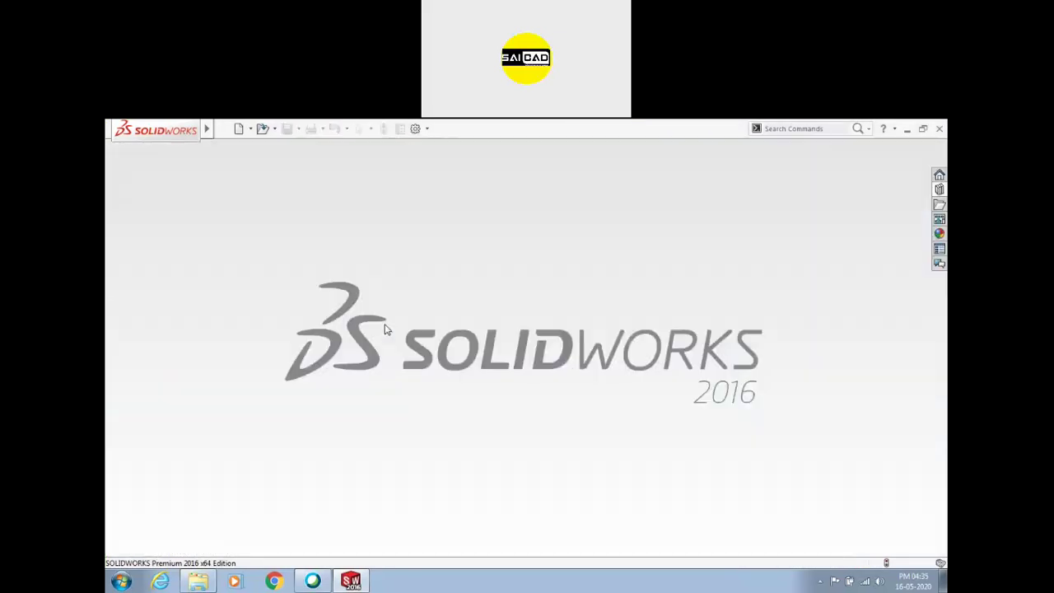
left_click(224, 128)
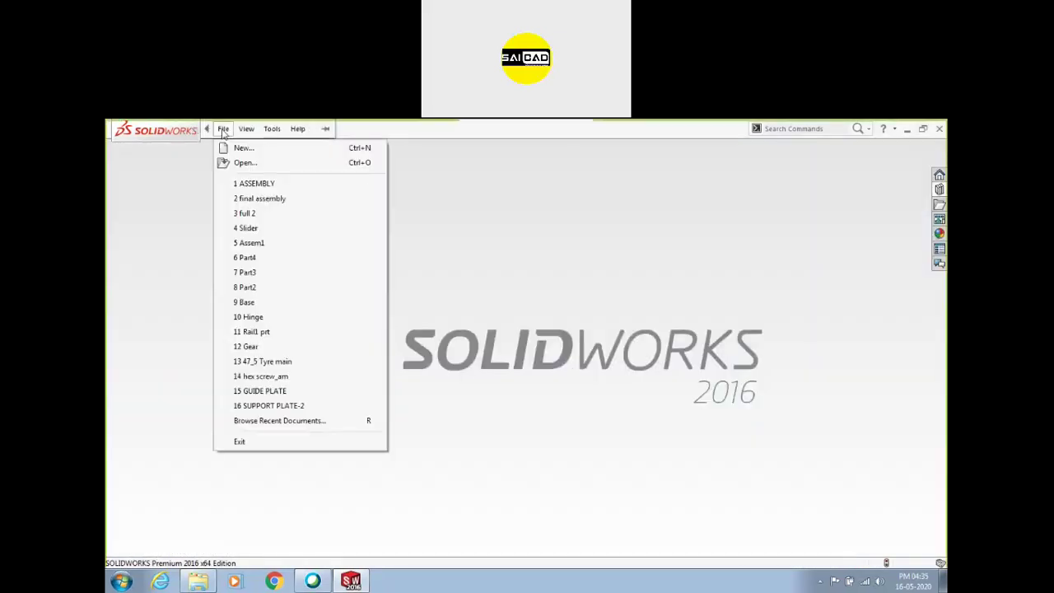
left_click(247, 319)
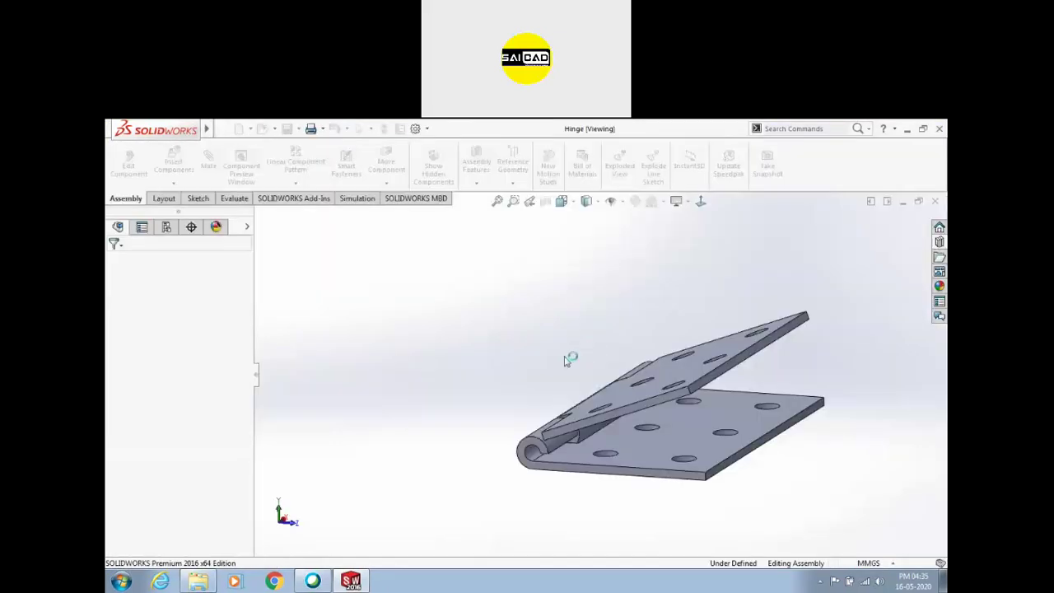
Delete the Hinge1 mate and pull the freed Part6 leaf away from the other
scroll(165, 428, "down", 1)
middle_click_drag(635, 399, 665, 460)
left_click_drag(660, 393, 540, 346)
scroll(596, 367, "up", 3)
left_click(112, 529)
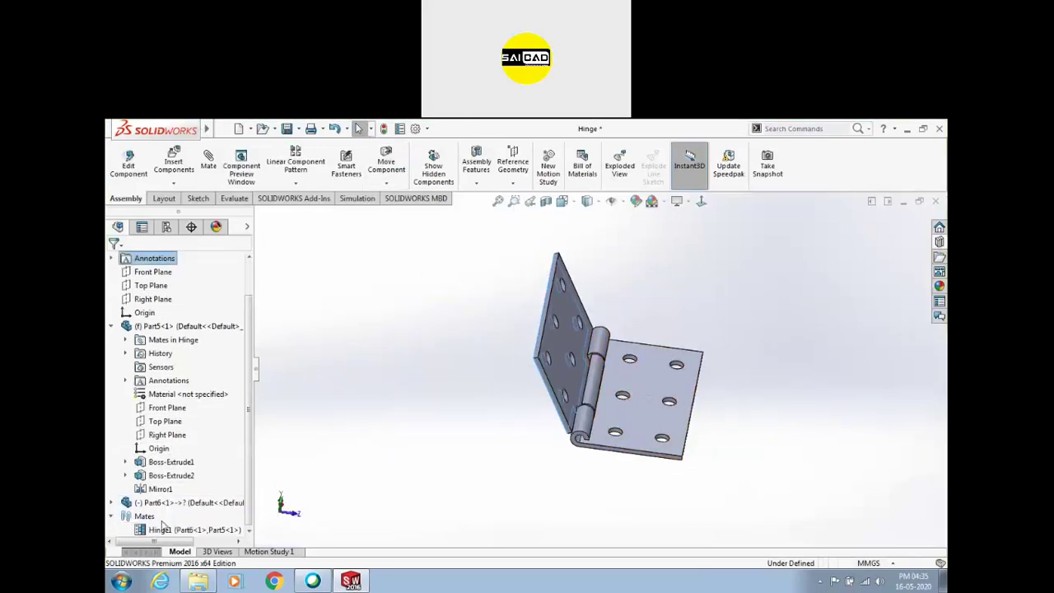
left_click(163, 531)
key("Delete")
mouse_move(513, 353)
left_mouse_down()
mouse_move(433, 433)
mouse_move(527, 351)
left_mouse_up()
left_click_drag(490, 269, 484, 303)
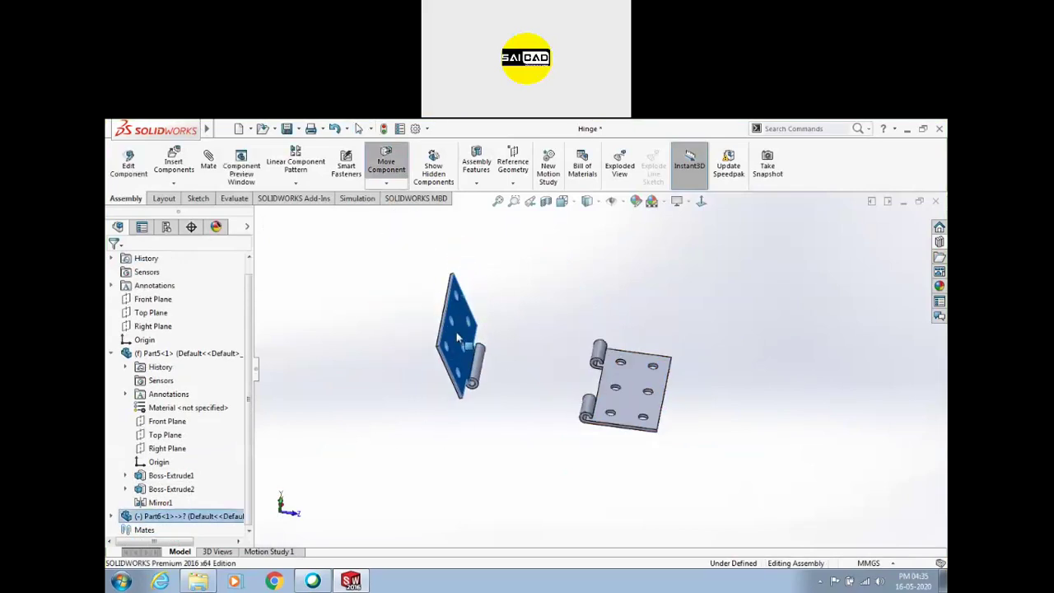
Start a new mate with the Mechanical Mates list expanded
left_click(208, 165)
left_click(140, 366)
left_click(141, 404)
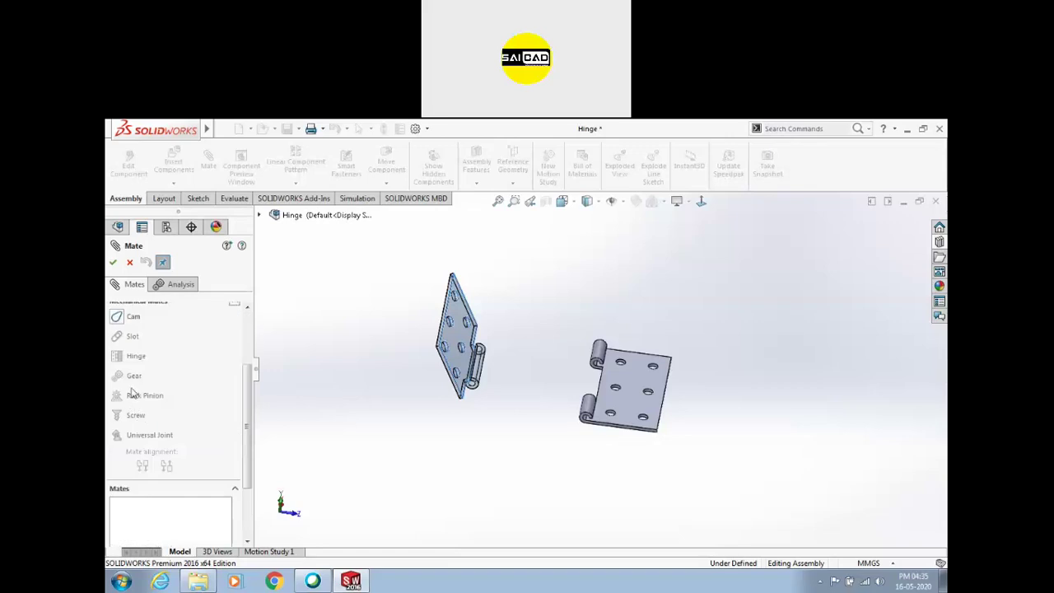
Set up a Hinge mate: both pin faces concentric, both bottom faces coincident
scroll(254, 313, "up", 5)
right_click(161, 337)
left_click(179, 349)
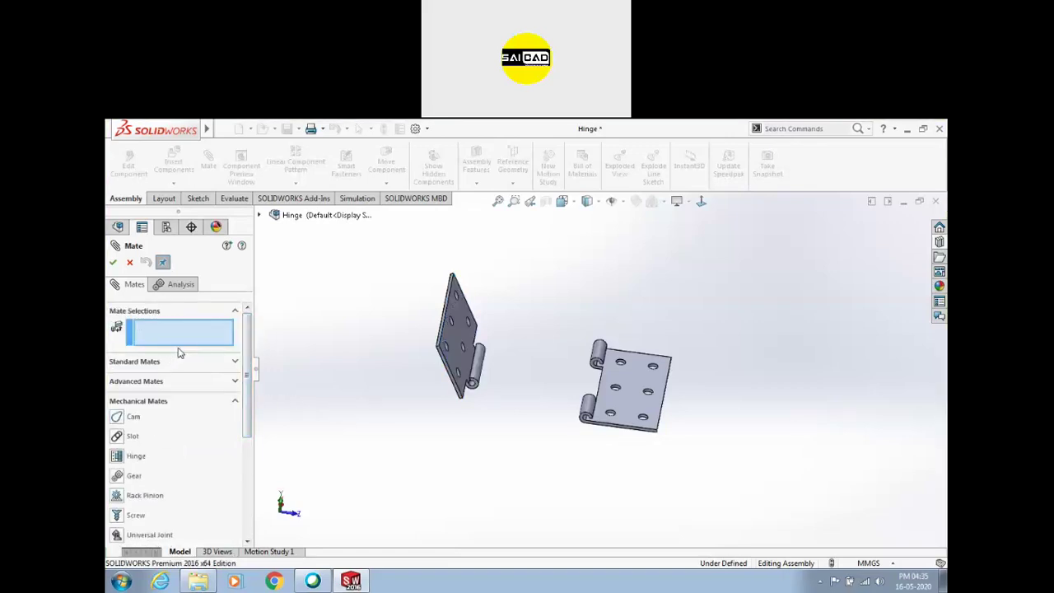
left_click(118, 458)
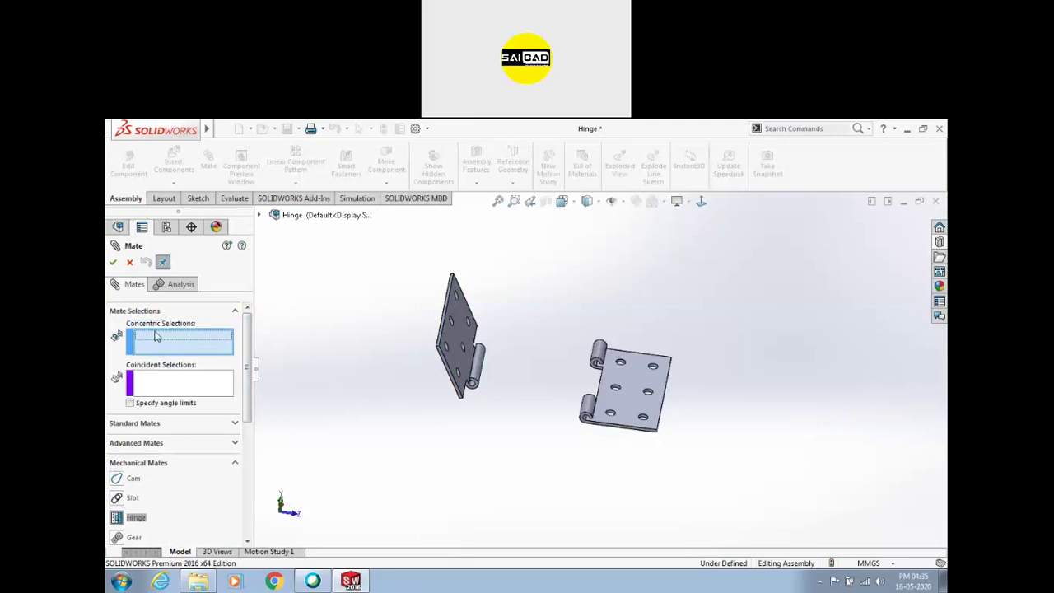
scroll(570, 343, "down", 5)
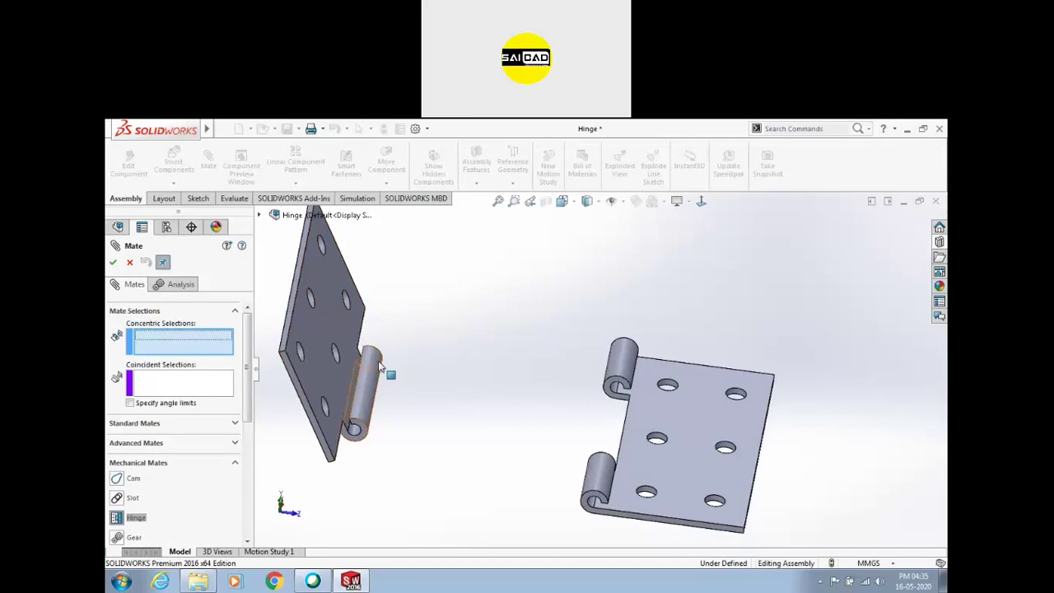
left_click(368, 385)
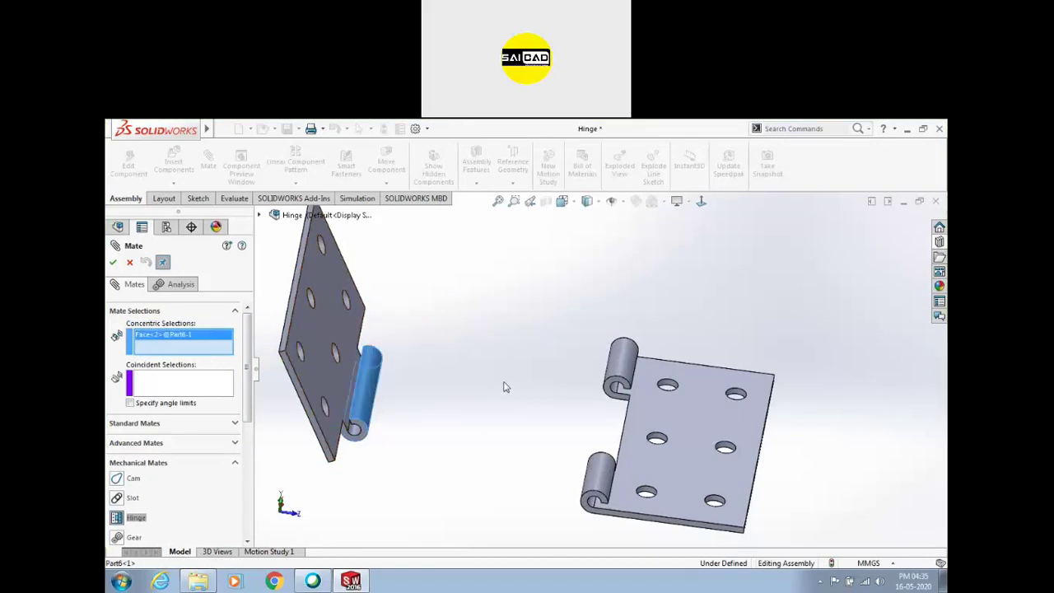
left_click(619, 363)
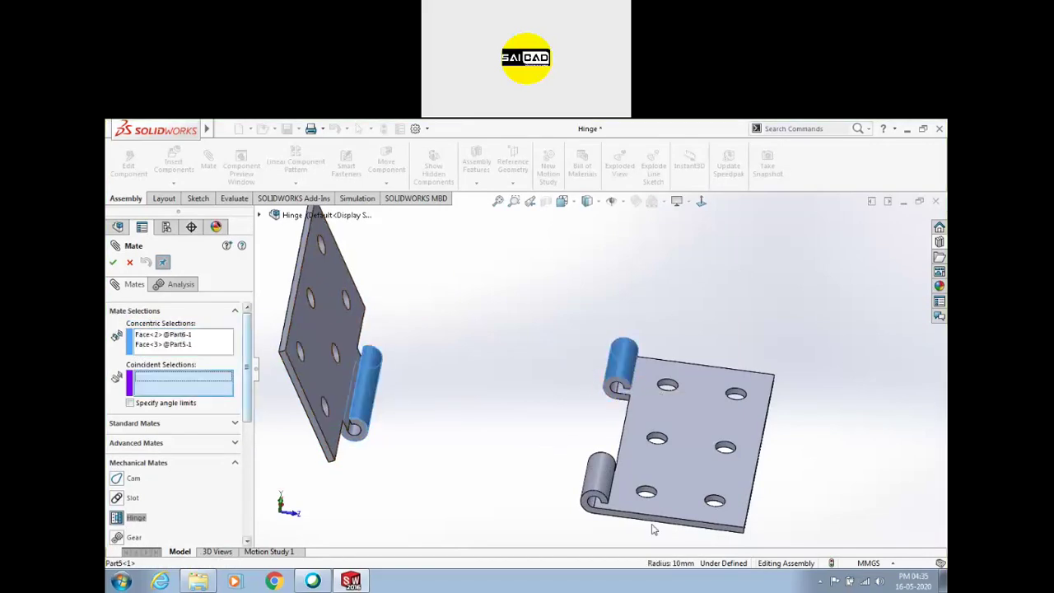
left_click(622, 523)
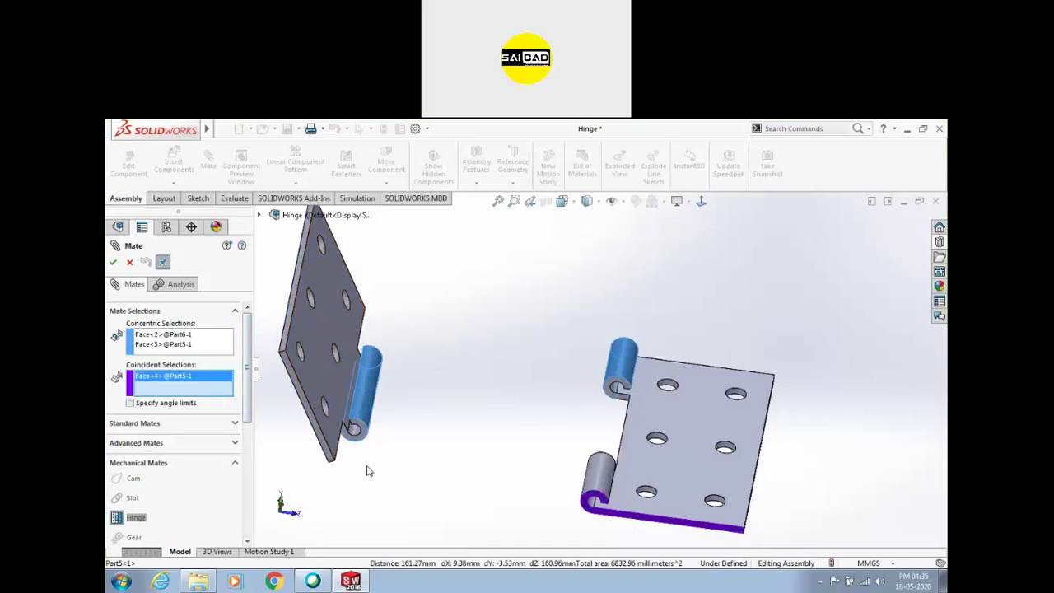
scroll(346, 450, "down", 3)
left_click(355, 432)
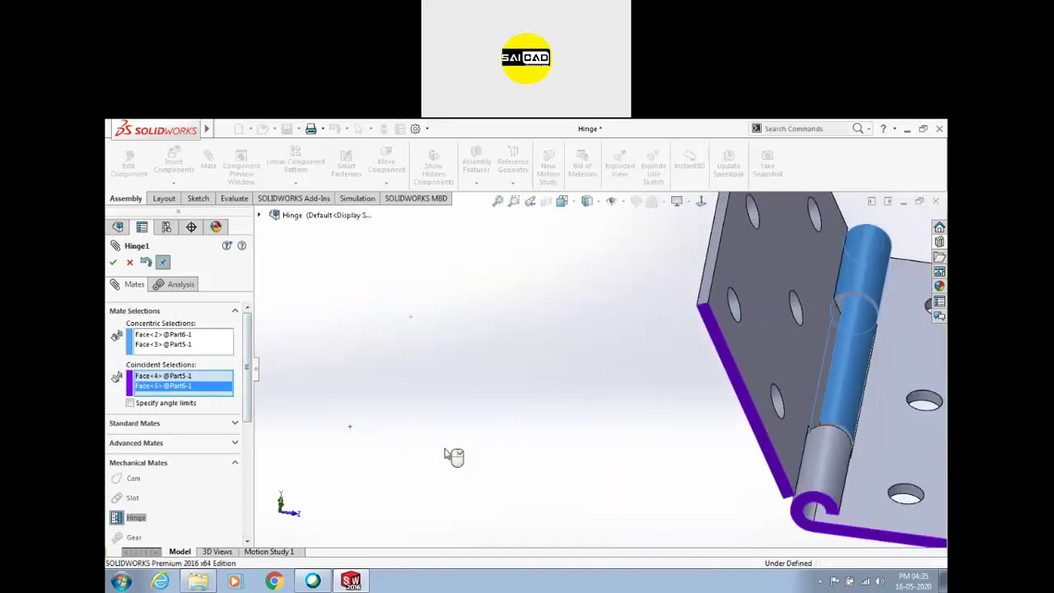
Accept the hinge mate and swing the leaf around the pin to test it
scroll(617, 455, "up", 3)
left_click_drag(670, 323, 713, 338)
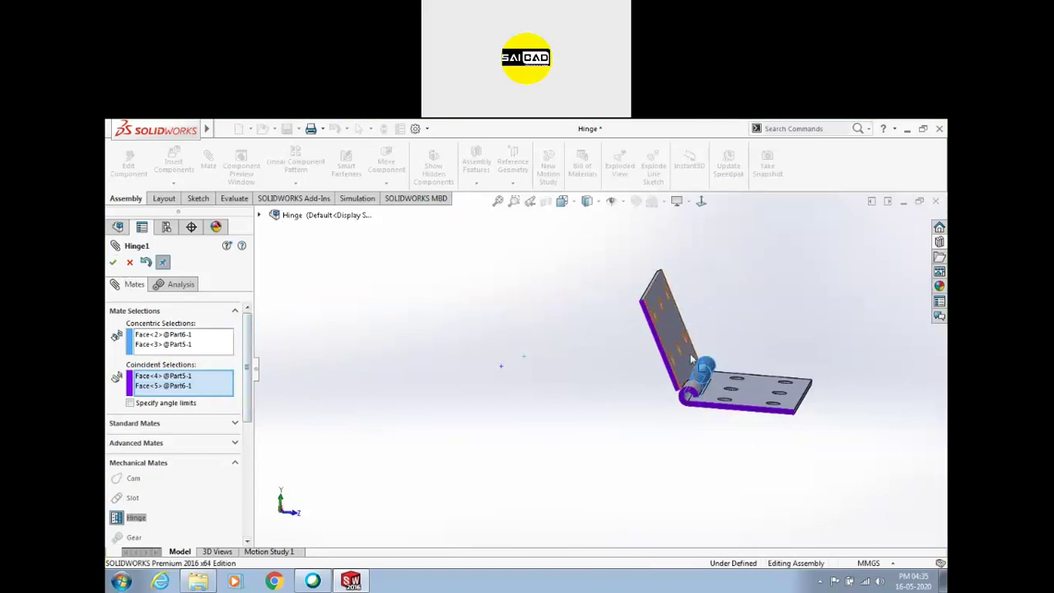
middle_click_drag(717, 248, 325, 395)
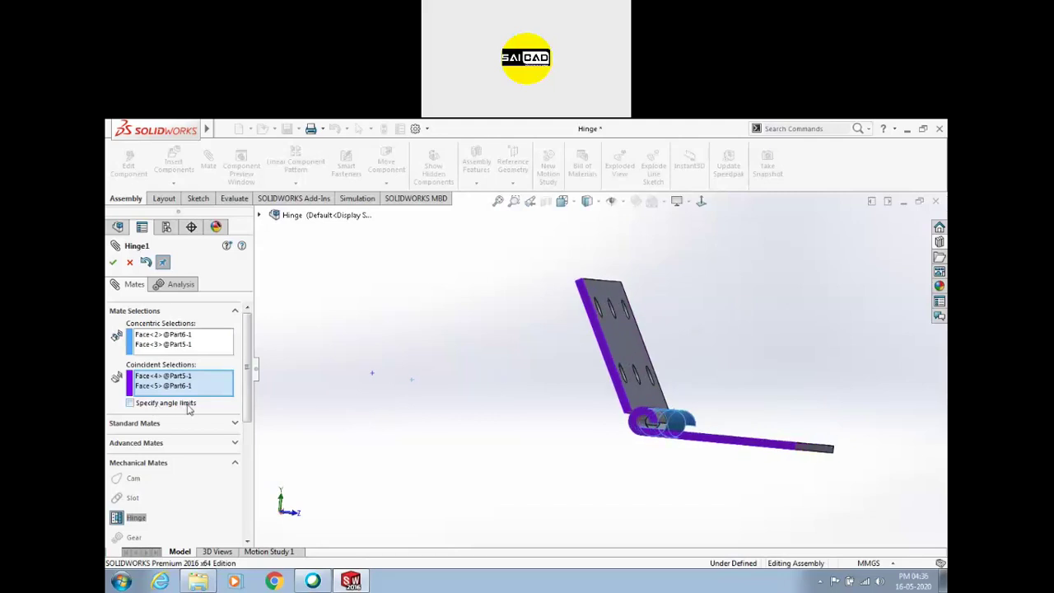
left_click(113, 262)
left_click_drag(612, 343, 642, 310)
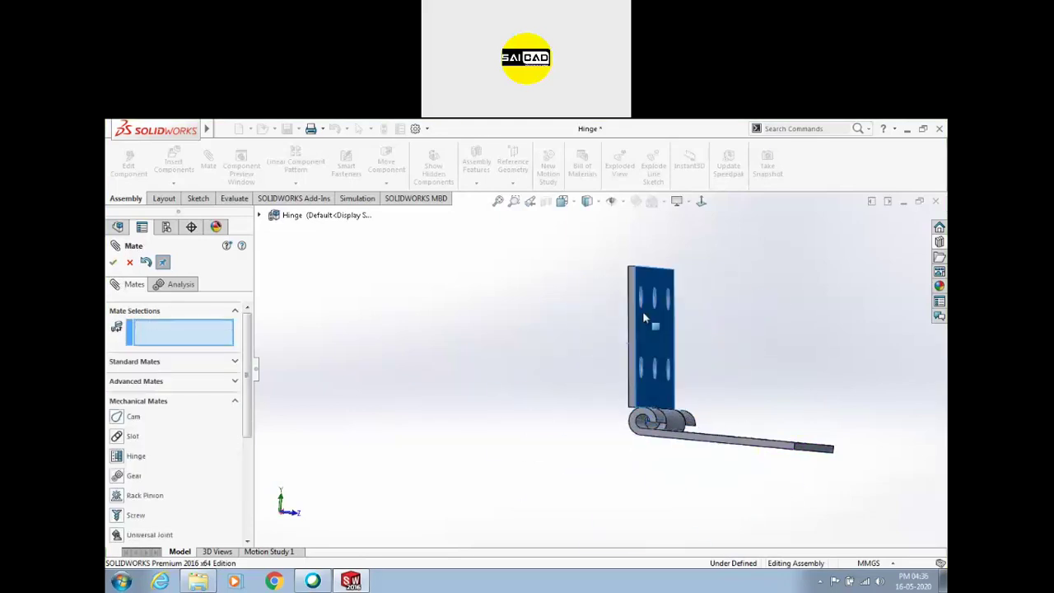
Edit Hinge1, enable angle limits, and pick a Part6 and a Part5 face as references
scroll(239, 461, "down", 5)
left_click(161, 420)
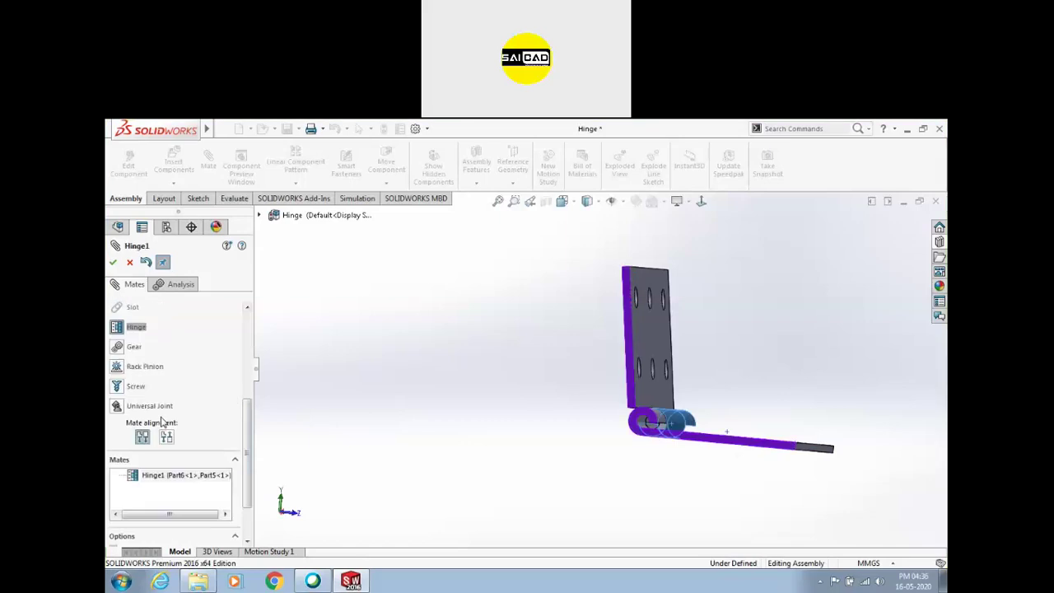
left_click_drag(248, 443, 266, 353)
left_click(177, 404)
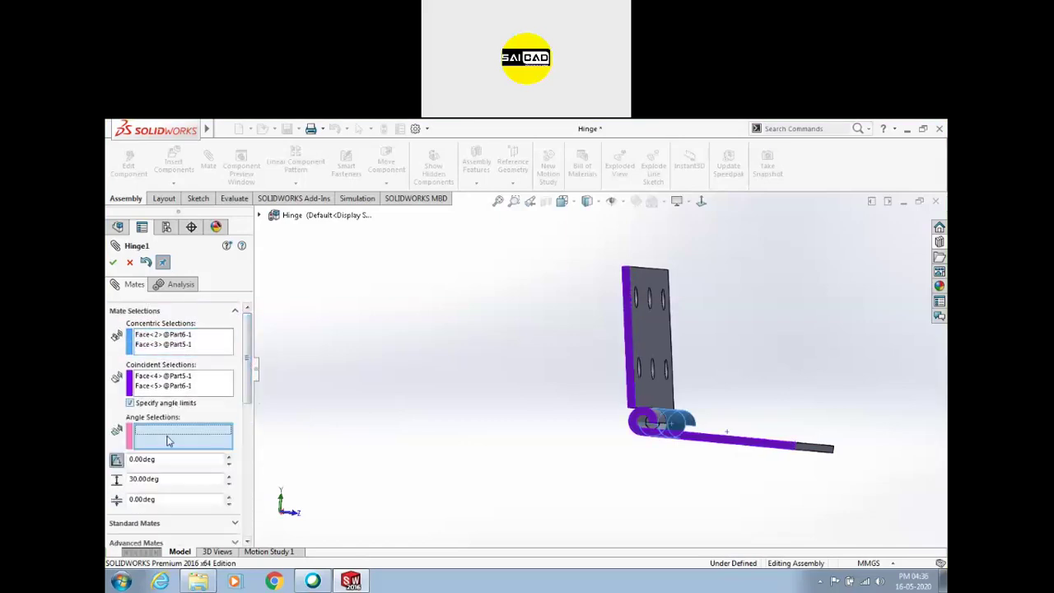
left_click(634, 354)
middle_click_drag(722, 376, 605, 481)
left_click(605, 482)
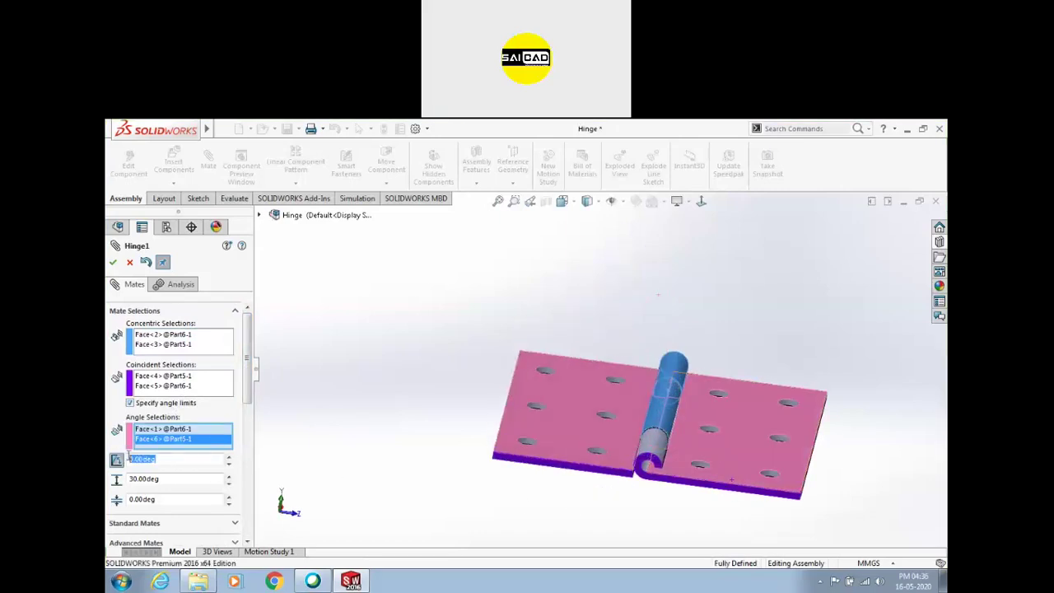
Enter the angle-limit values and apply the limited hinge mate
double_click(164, 499)
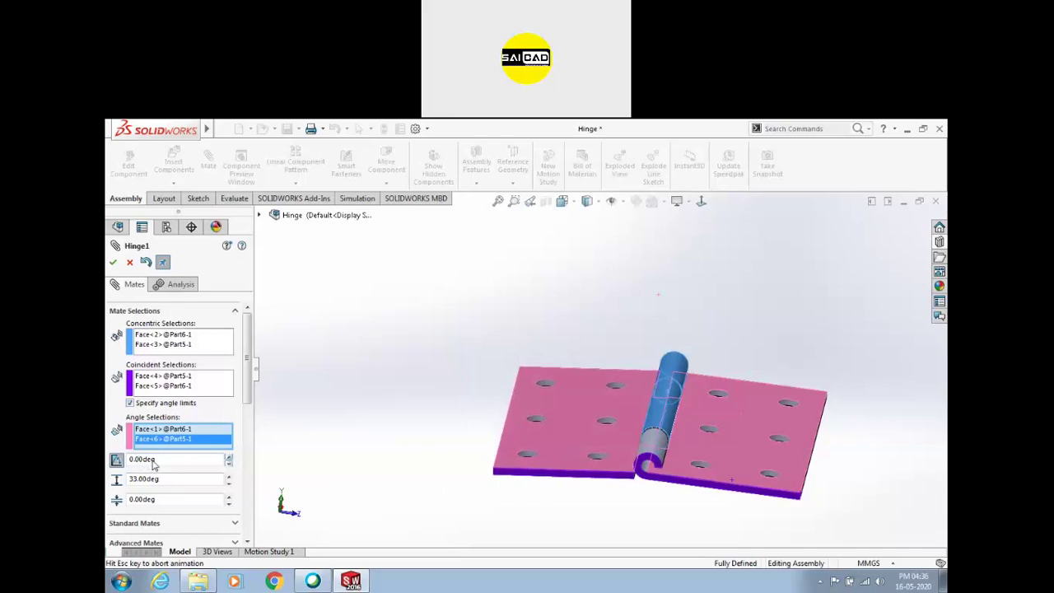
middle_click_drag(429, 473, 426, 421)
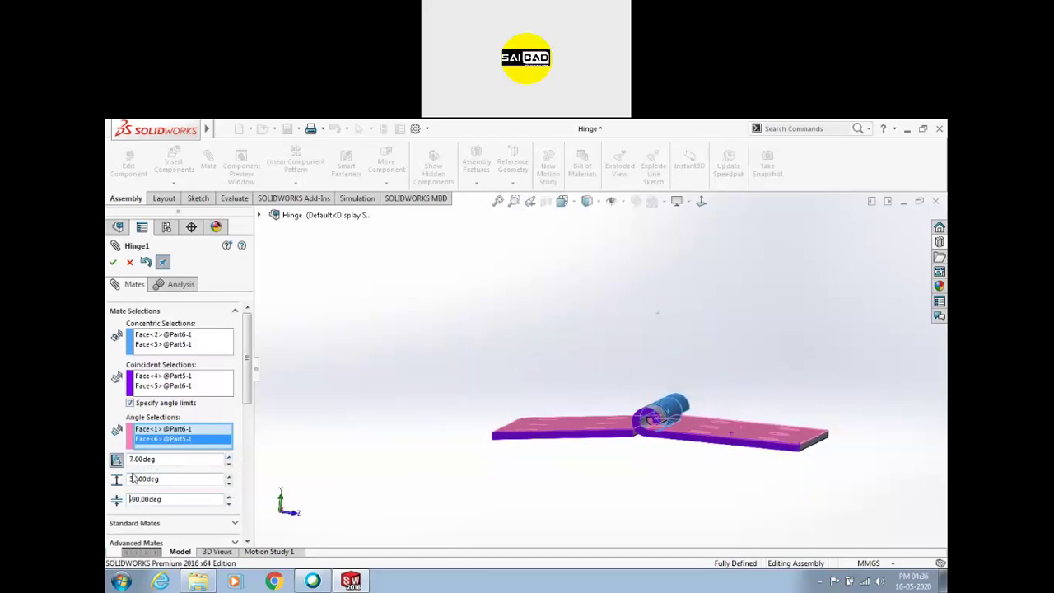
double_click(162, 481)
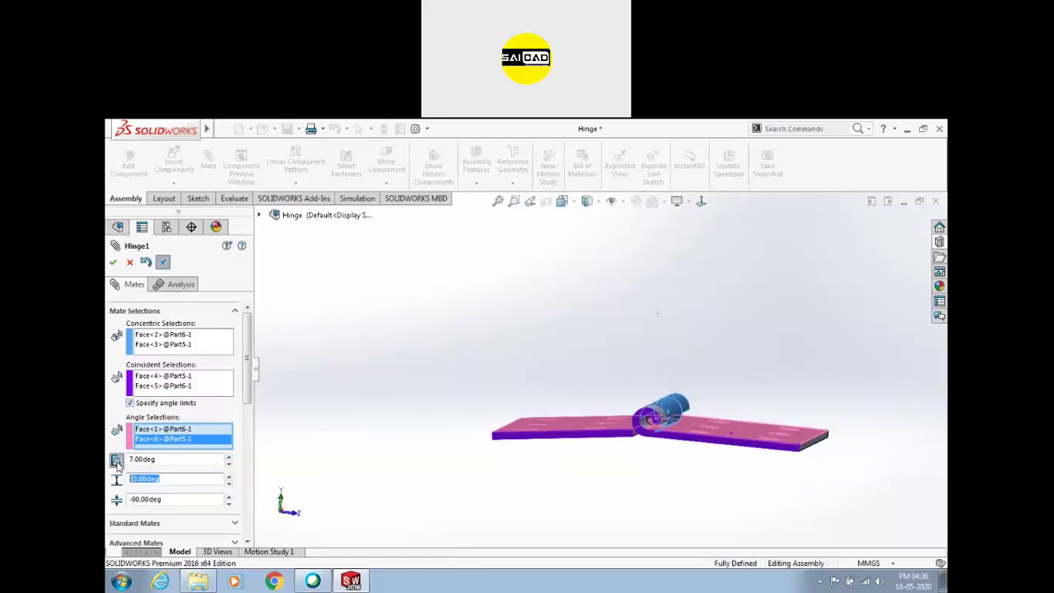
left_click(112, 262)
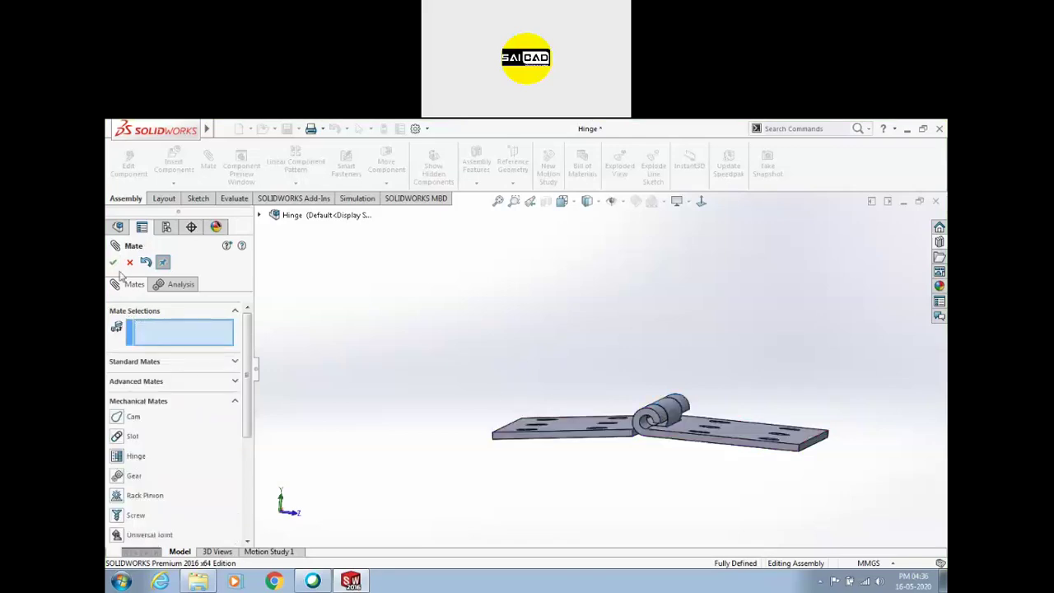
key("Escape")
Swing the hinge plate through its limited range and orbit to inspect the hinge
left_click_drag(526, 431, 709, 359)
left_click_drag(669, 415, 749, 310)
key("Escape")
scroll(585, 418, "up", 2)
middle_click_drag(584, 421, 725, 343)
scroll(700, 379, "down", 2)
scroll(546, 395, "up", 3)
left_click(678, 334)
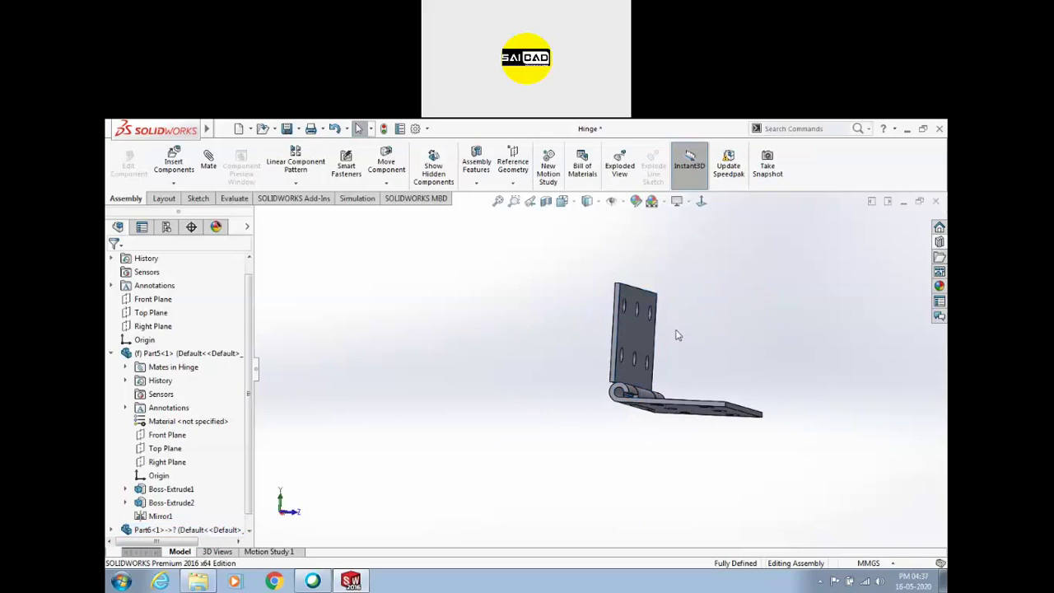
scroll(678, 333, "down", 3)
scroll(511, 354, "up", 4)
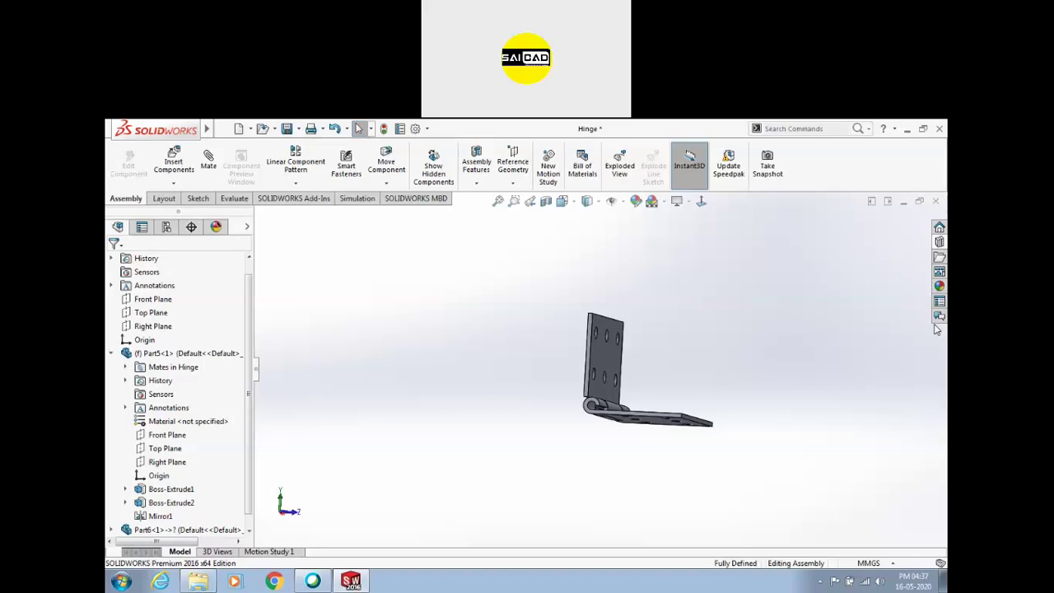
middle_click_drag(645, 355, 623, 371)
scroll(630, 367, "down", 3)
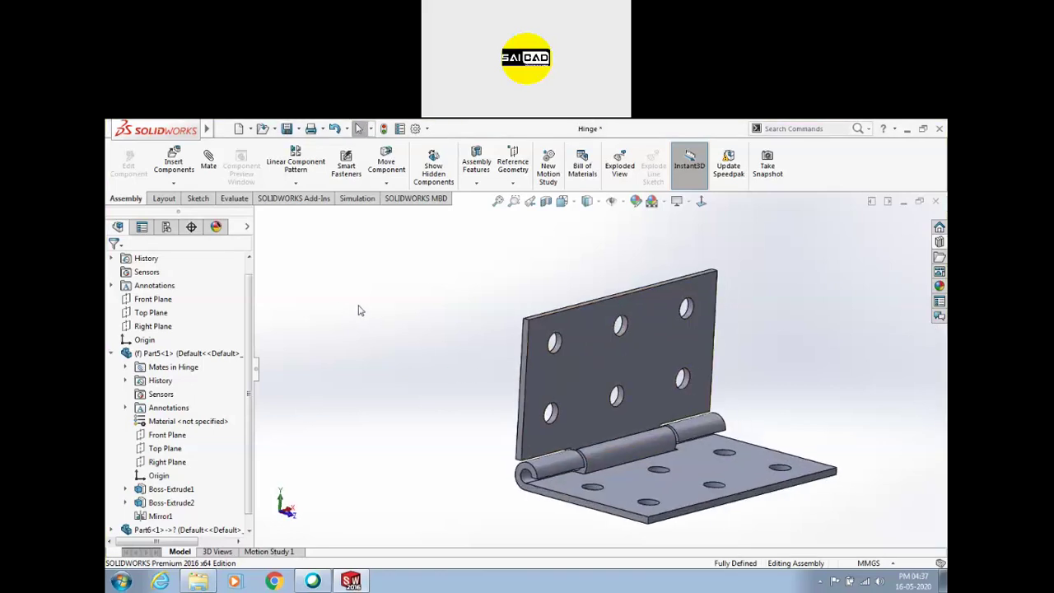
Browse the mechanical mate types, cancel the mate, and close the Hinge assembly
left_click(207, 165)
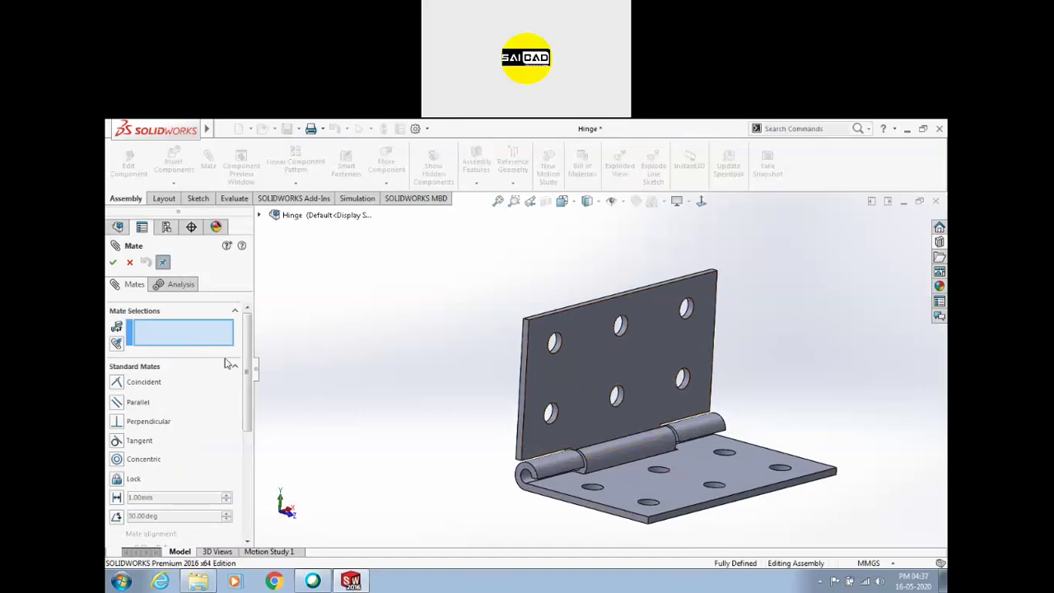
left_click(237, 368)
left_click(153, 407)
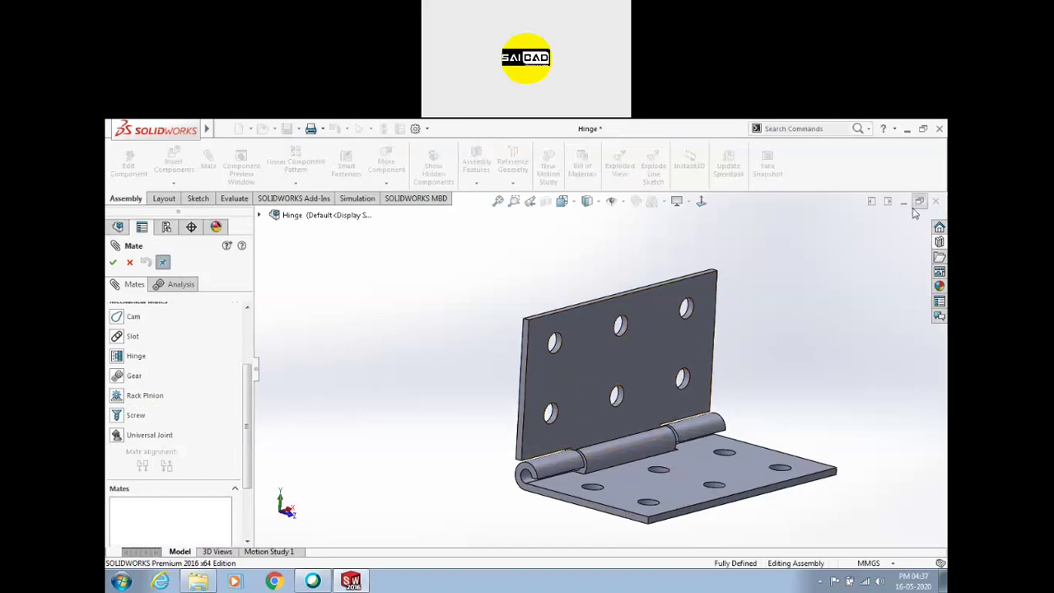
left_click(129, 261)
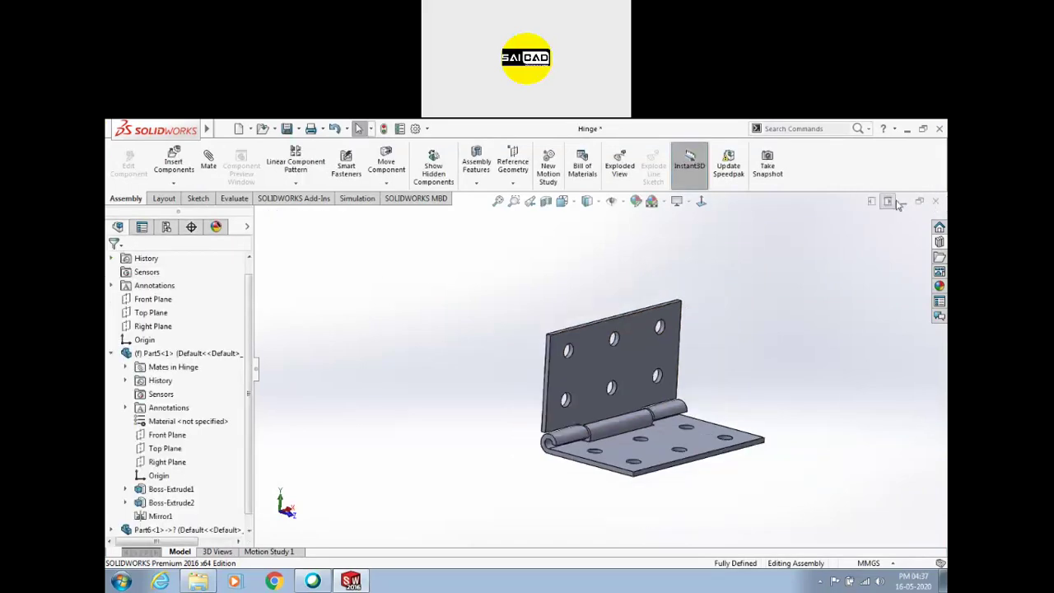
left_click(935, 202)
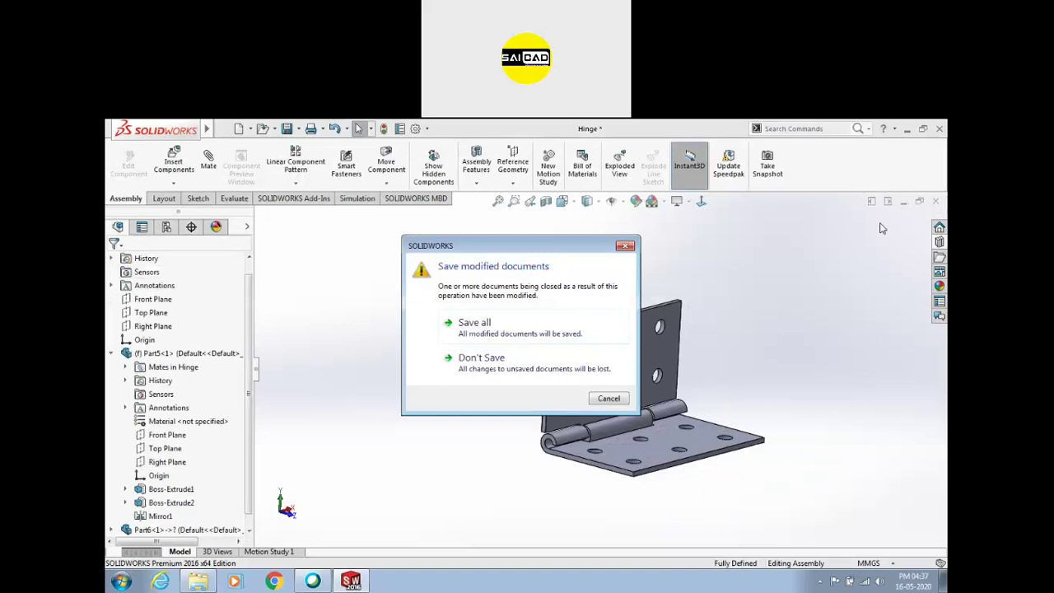
Close the Hinge without saving and reopen the recent drill-press ASSEMBLY
left_click(626, 245)
left_click(935, 202)
left_click(497, 362)
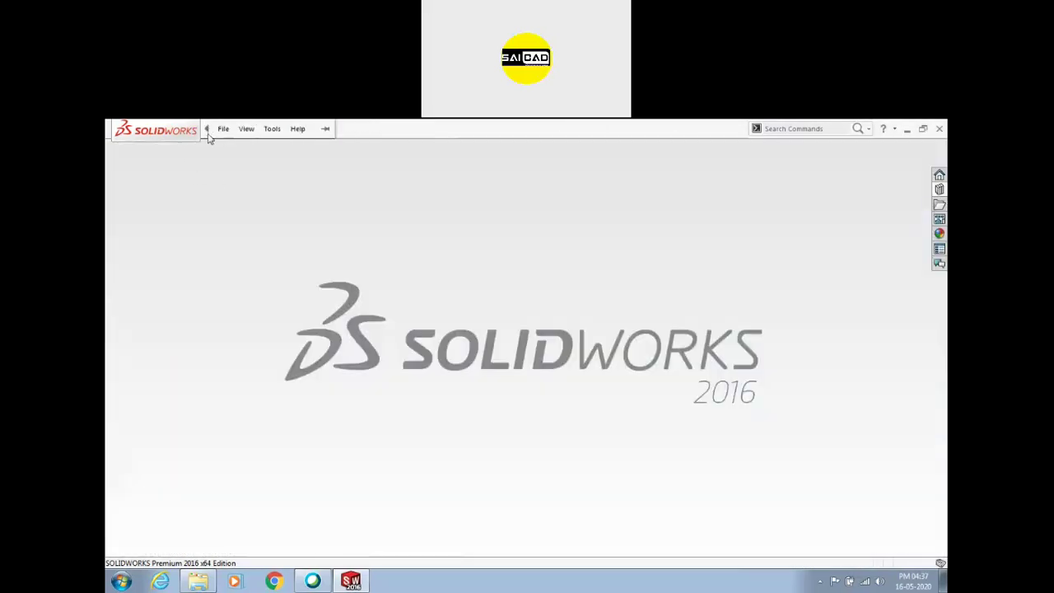
left_click(223, 129)
left_click(235, 199)
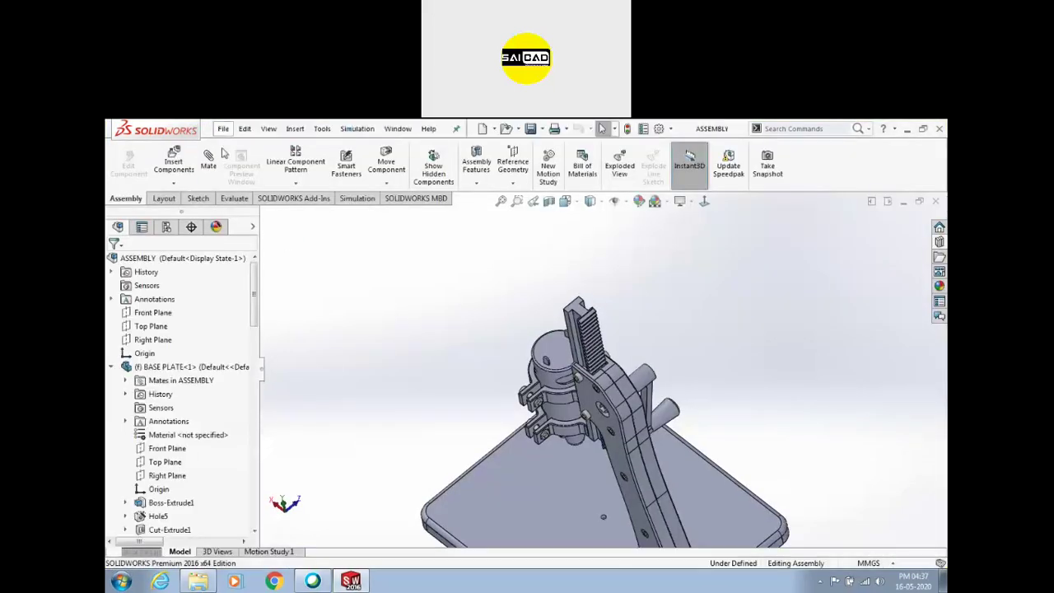
Look through the Open Recent documents list, then close the ASSEMBLY
left_click(223, 128)
mouse_move(247, 182)
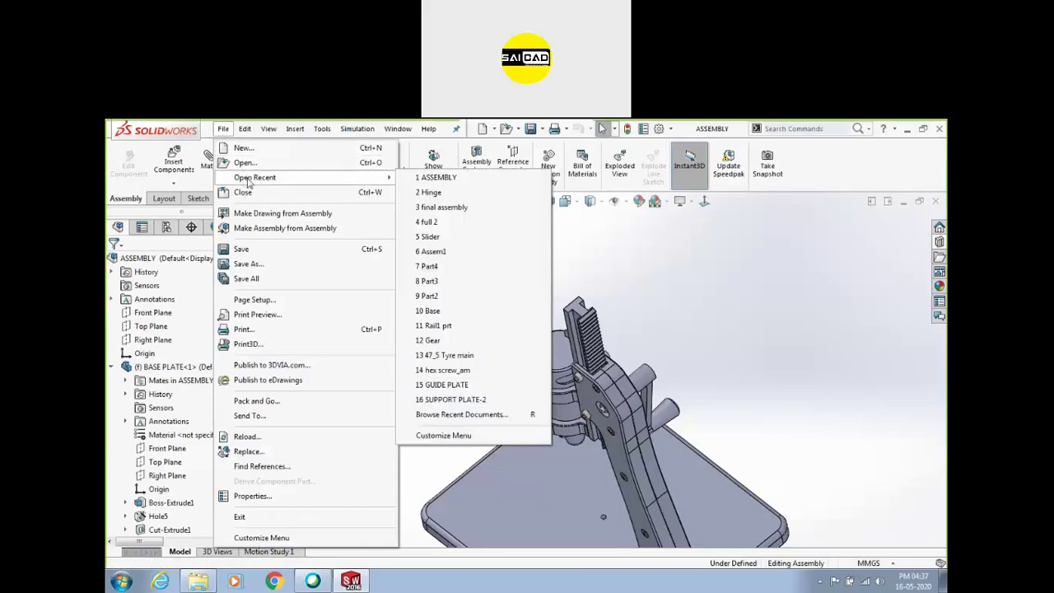
mouse_move(429, 334)
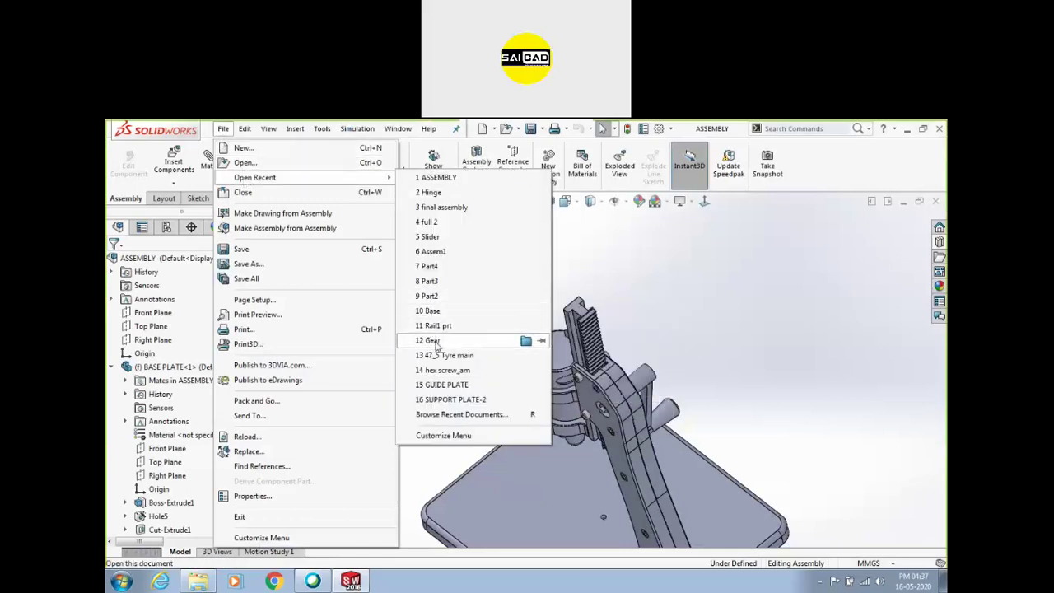
mouse_move(438, 356)
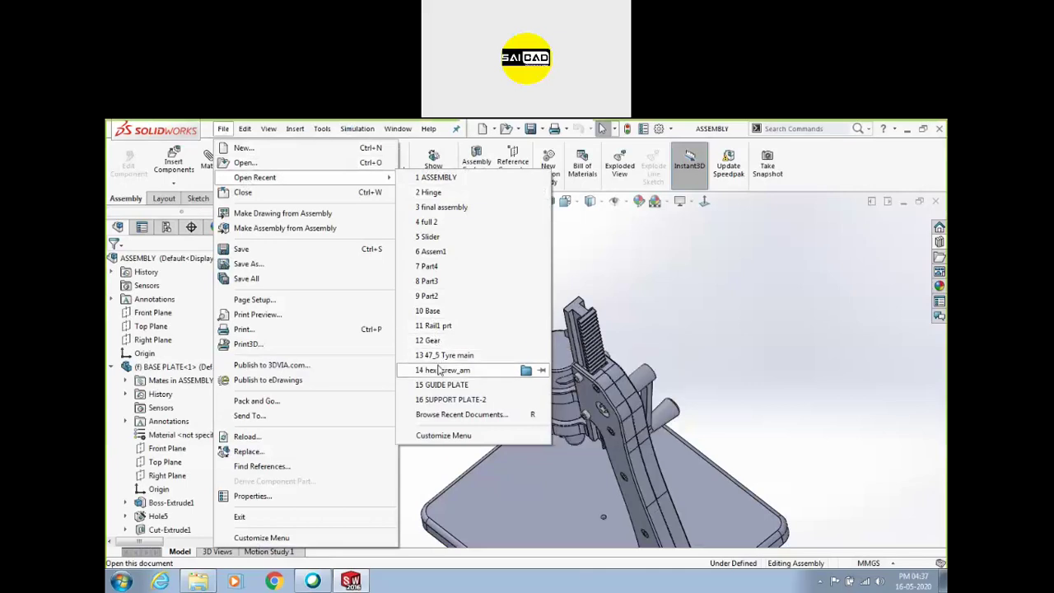
mouse_move(442, 386)
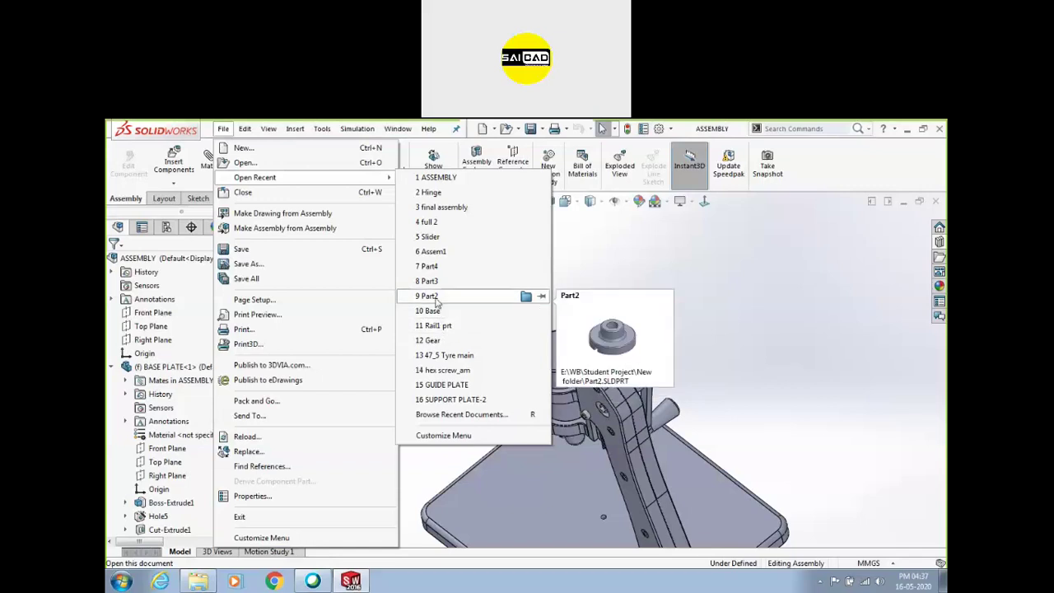
mouse_move(437, 280)
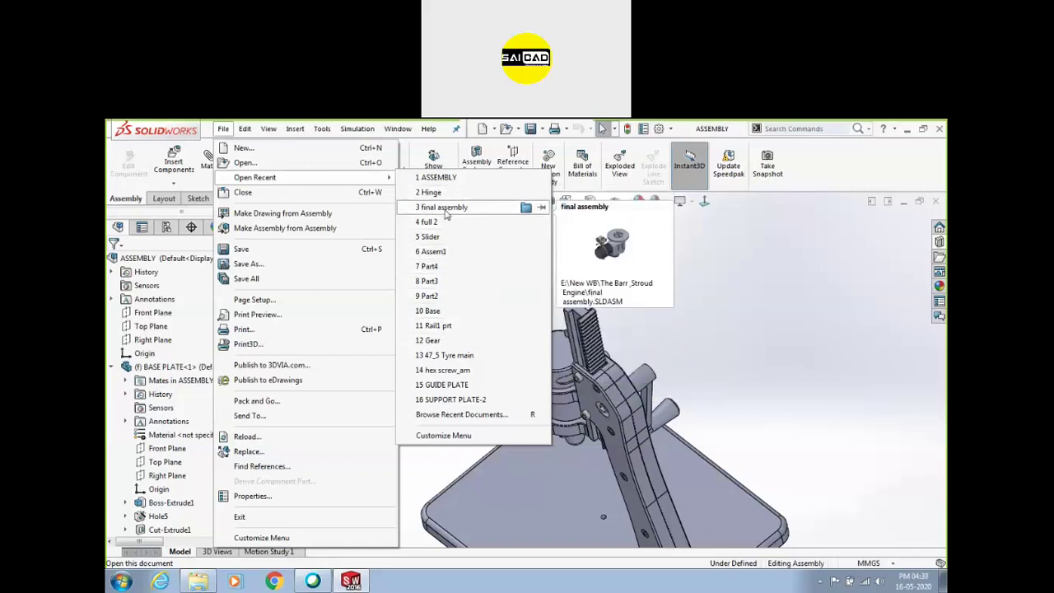
left_click(863, 252)
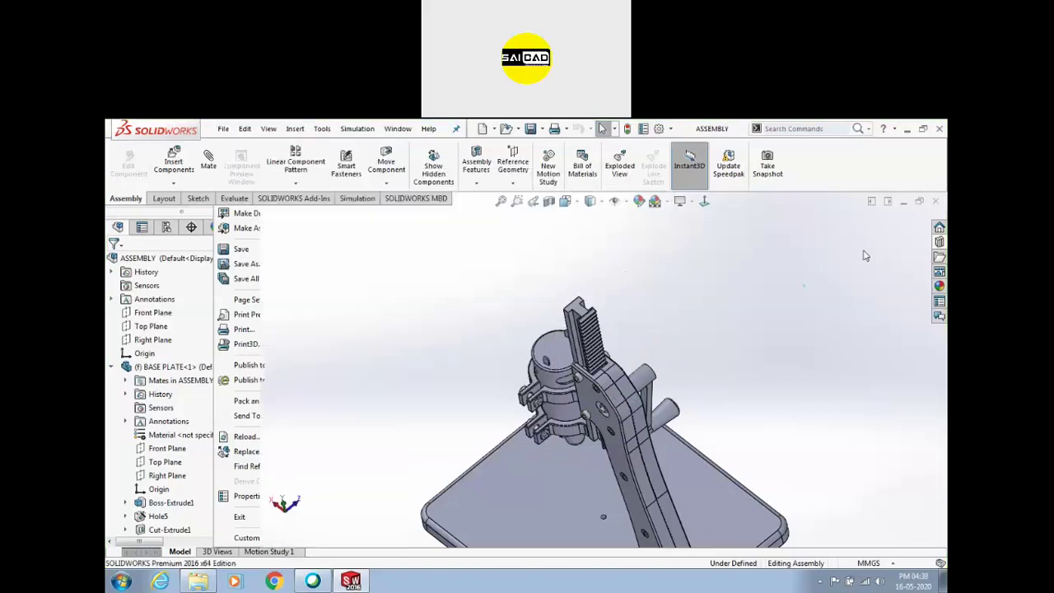
left_click(936, 202)
Open the Gear assembly from the WB > Student Project folder on drive E:
left_click(223, 129)
left_click(239, 158)
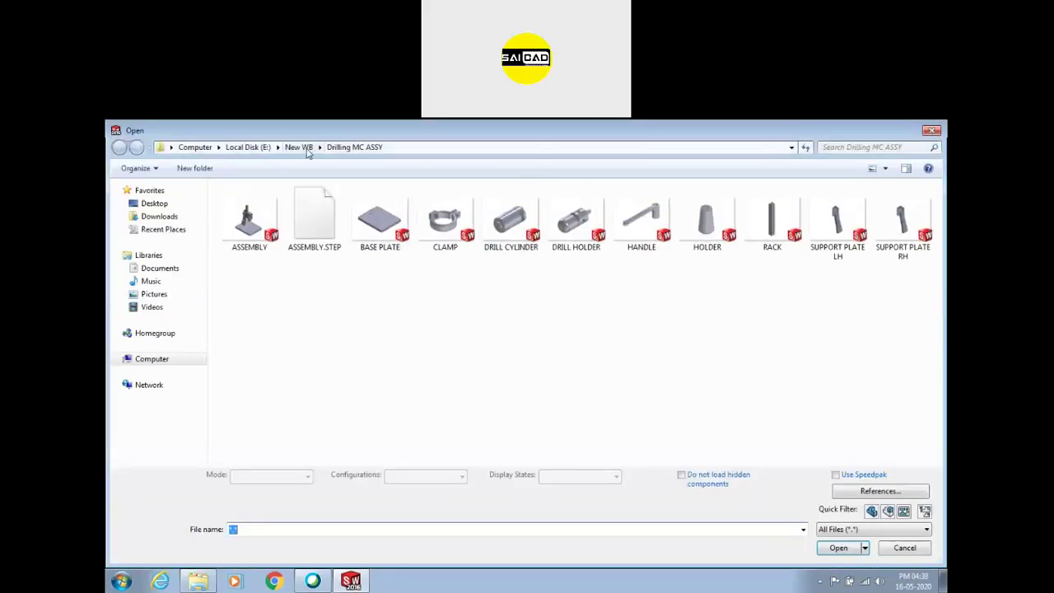
left_click(300, 147)
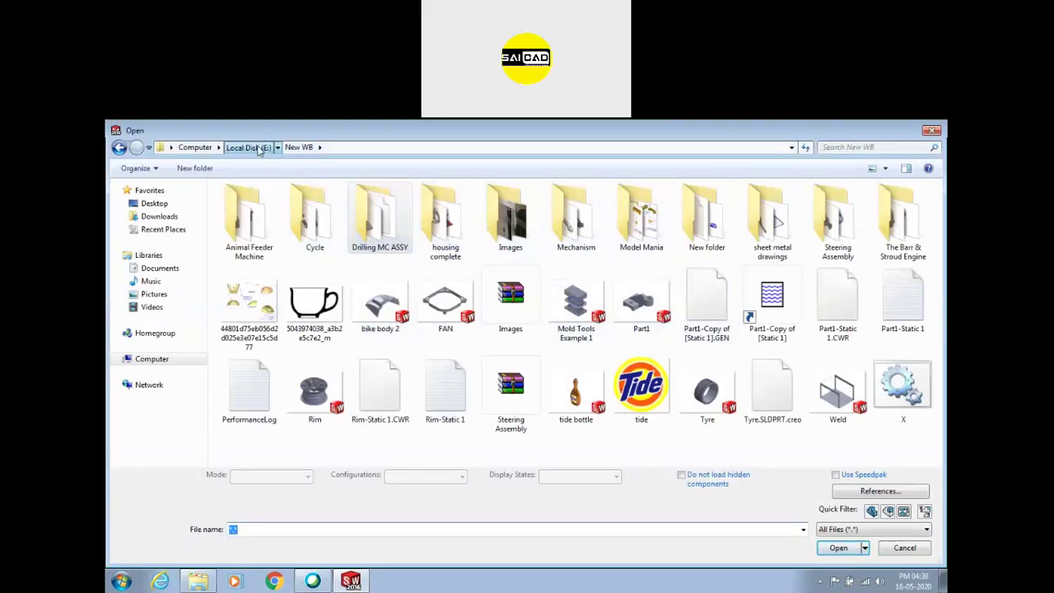
left_click(258, 148)
double_click(451, 311)
double_click(380, 223)
double_click(706, 220)
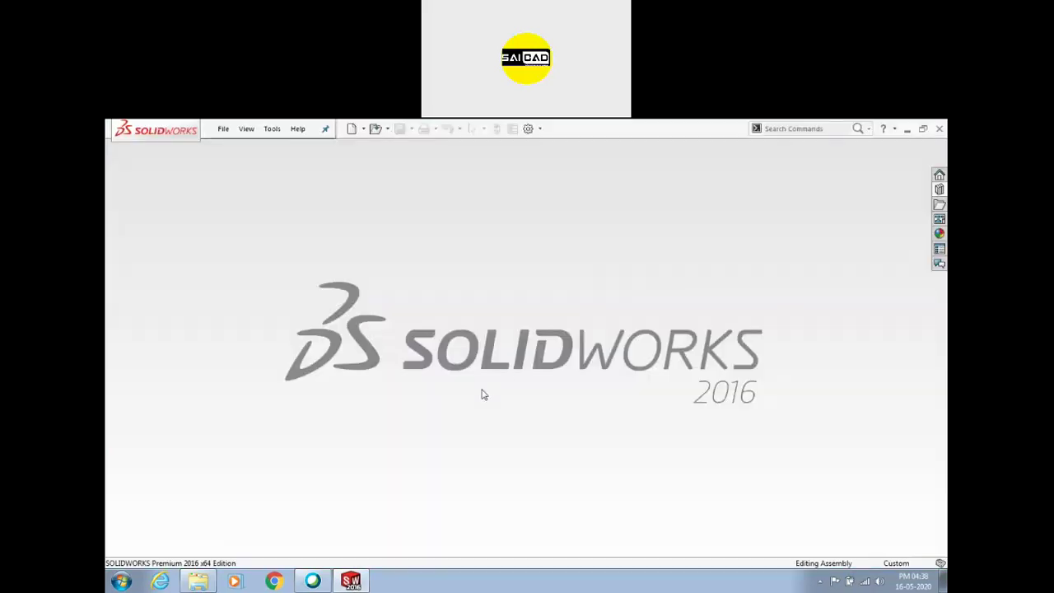
middle_click_drag(565, 365, 528, 351)
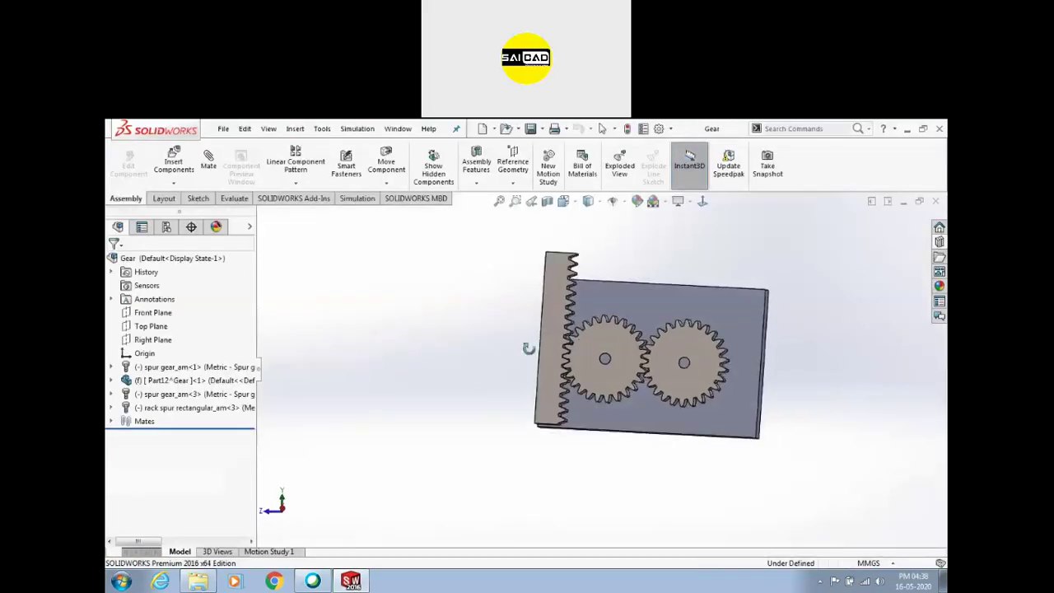
Delete the RackPinionMate1 mate from the Gear assembly
left_click_drag(555, 350, 501, 450)
left_click(393, 454)
scroll(541, 339, "down", 3)
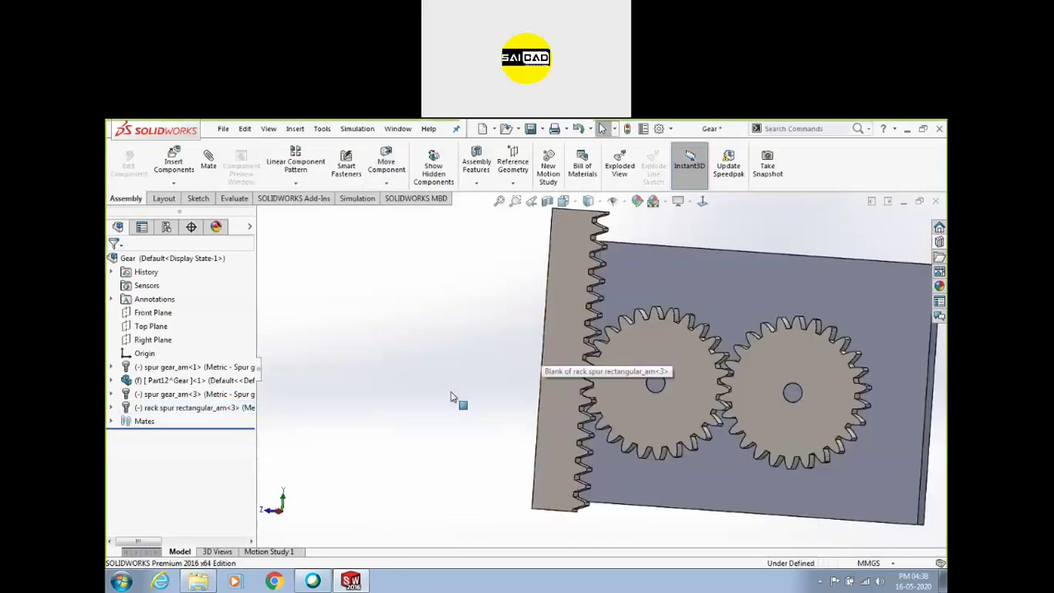
left_click(112, 421)
left_click_drag(161, 542, 151, 543)
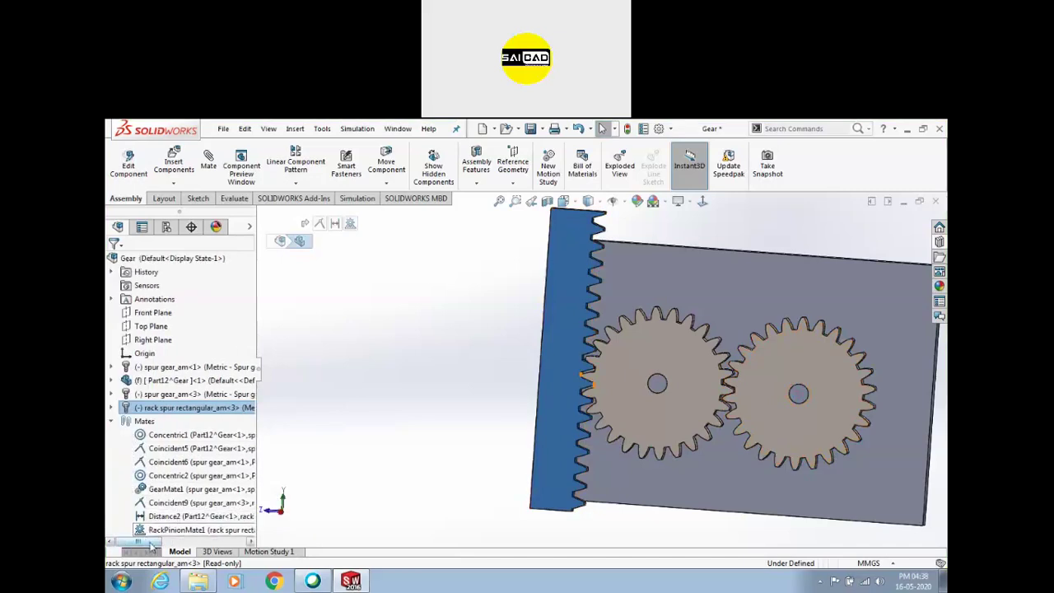
left_click(151, 533)
key("Delete")
Slide the freed rack along the base plate until it sits beside the first spur gear
scroll(565, 376, "up", 3)
left_click_drag(570, 366, 581, 251)
left_click(535, 357)
scroll(576, 364, "down", 3)
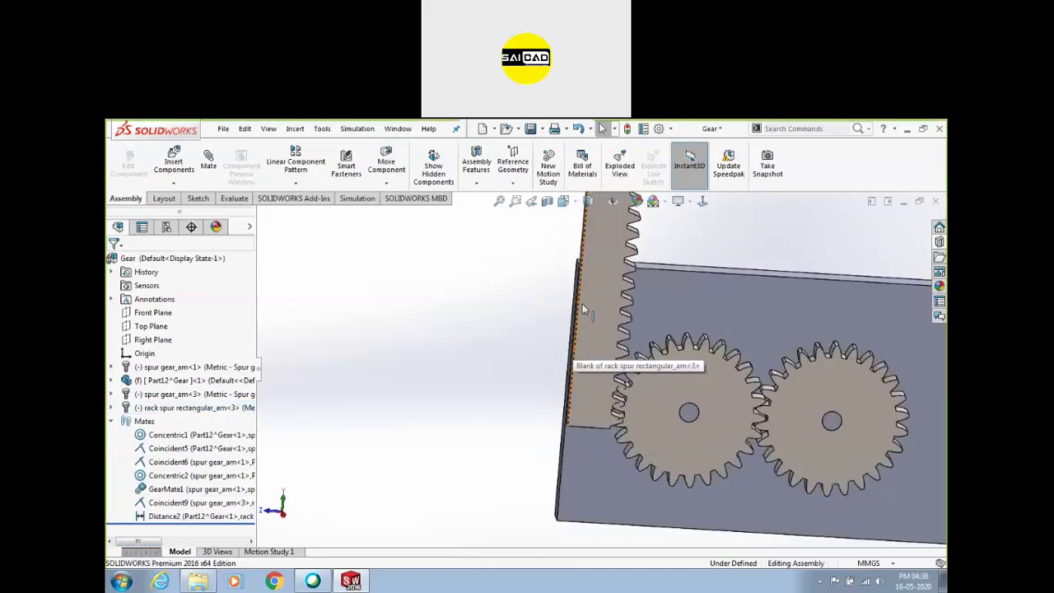
mouse_move(602, 305)
left_mouse_down()
mouse_move(577, 382)
mouse_move(563, 330)
mouse_move(548, 569)
mouse_move(601, 165)
mouse_move(597, 461)
mouse_move(599, 297)
mouse_move(602, 308)
left_mouse_up()
left_click(490, 384)
scroll(365, 377, "down", 2)
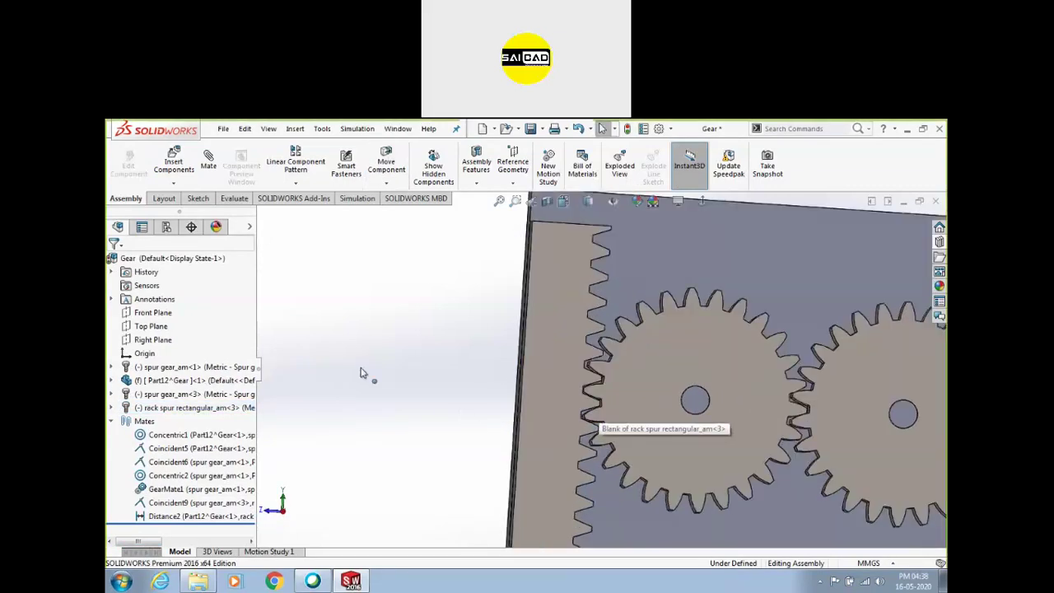
scroll(266, 261, "up", 2)
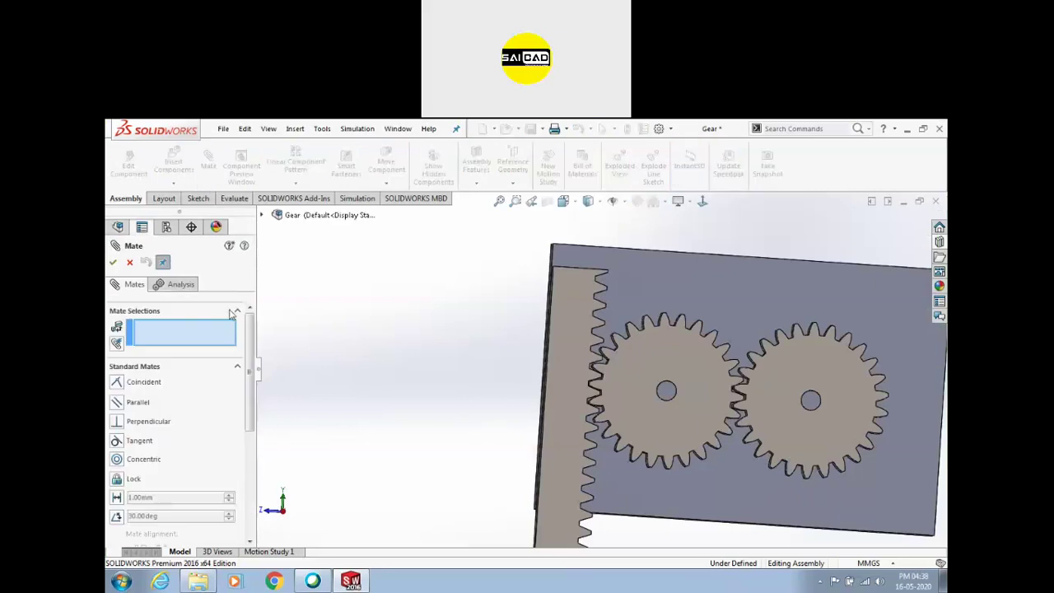
Choose the Rack Pinion mechanical mate type
left_click(238, 367)
left_click(186, 407)
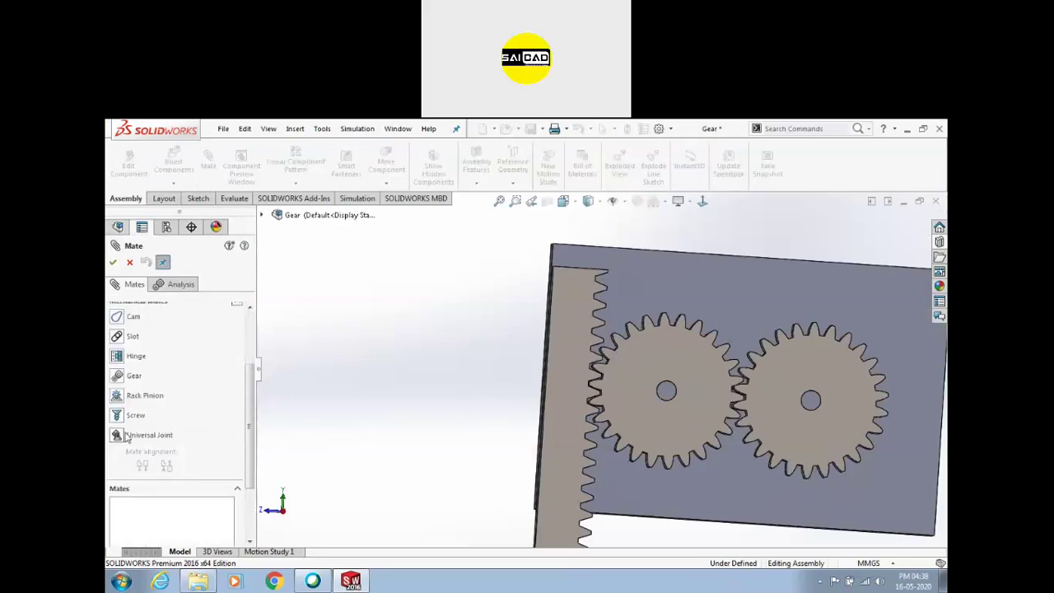
left_click(118, 397)
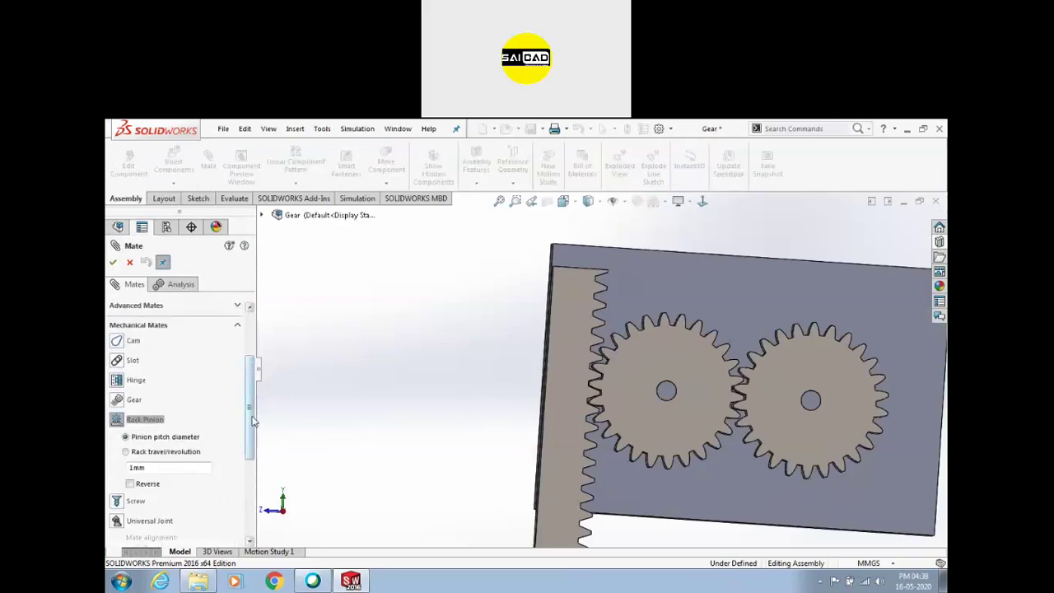
left_click_drag(251, 421, 275, 329)
scroll(582, 350, "down", 10)
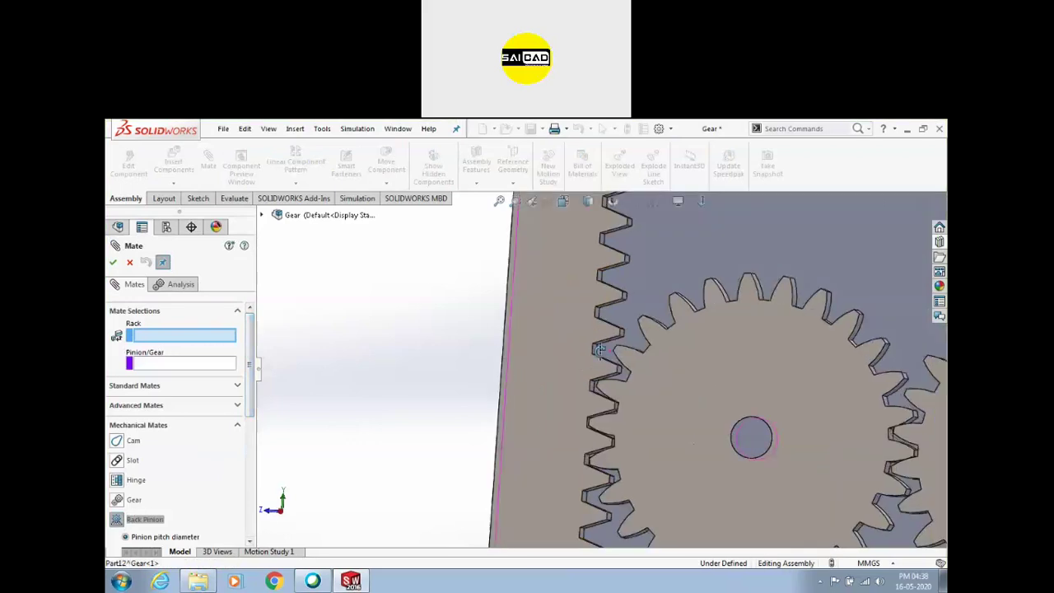
Select a rack edge as the rack reference, replacing the earlier face picks
left_click(580, 339)
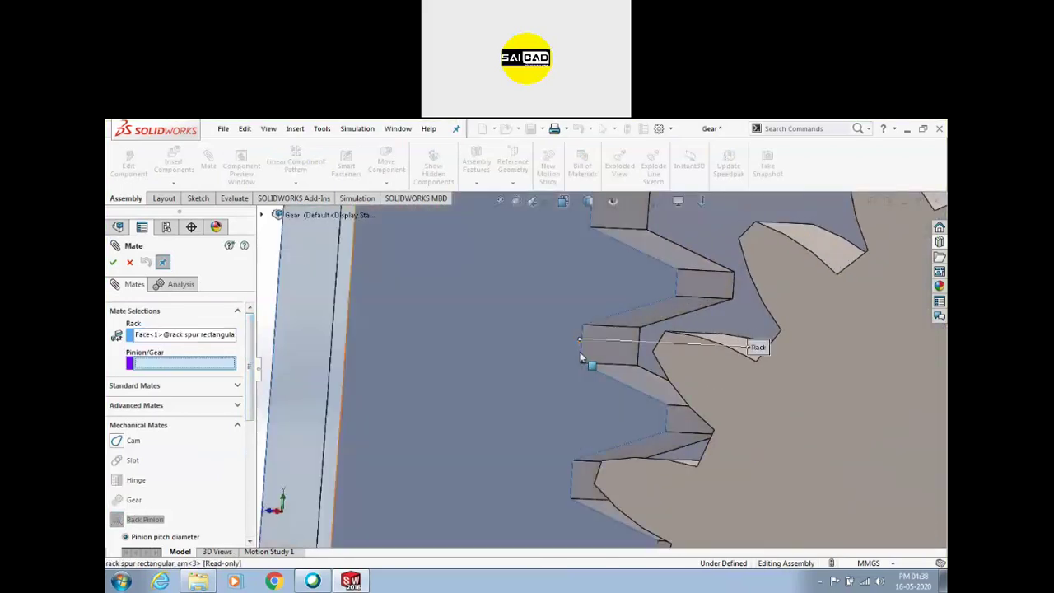
right_click(188, 335)
left_click(216, 341)
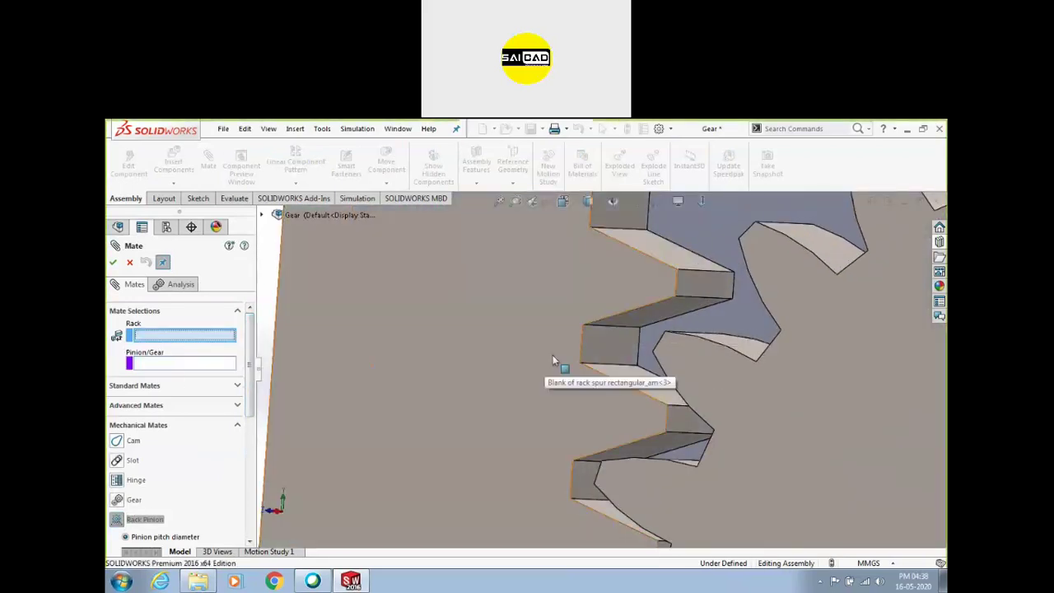
left_click(608, 340)
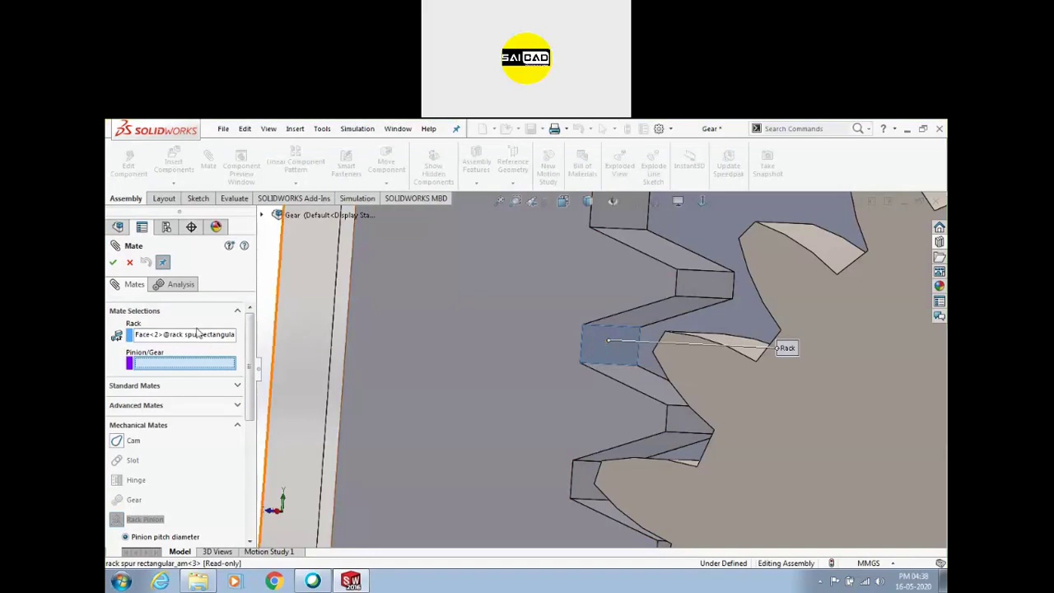
left_click(196, 334)
right_click(196, 334)
left_click(211, 348)
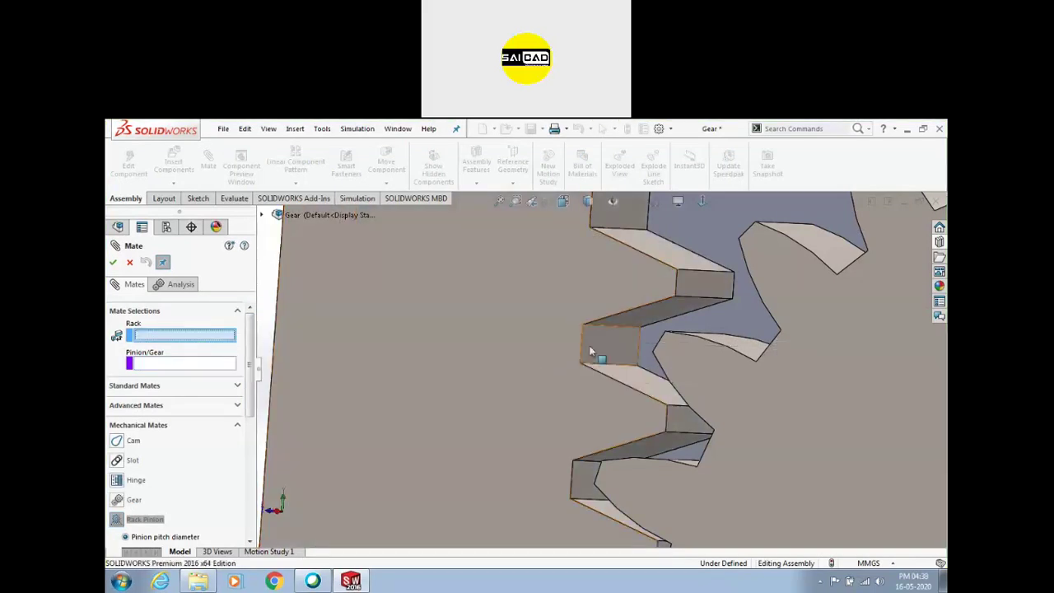
left_click(579, 341)
Pick the spur gear tooth face as pinion and accept with 26.44 mm pitch diameter
middle_click_drag(548, 363, 428, 369)
left_click(662, 406)
scroll(401, 379, "up", 2)
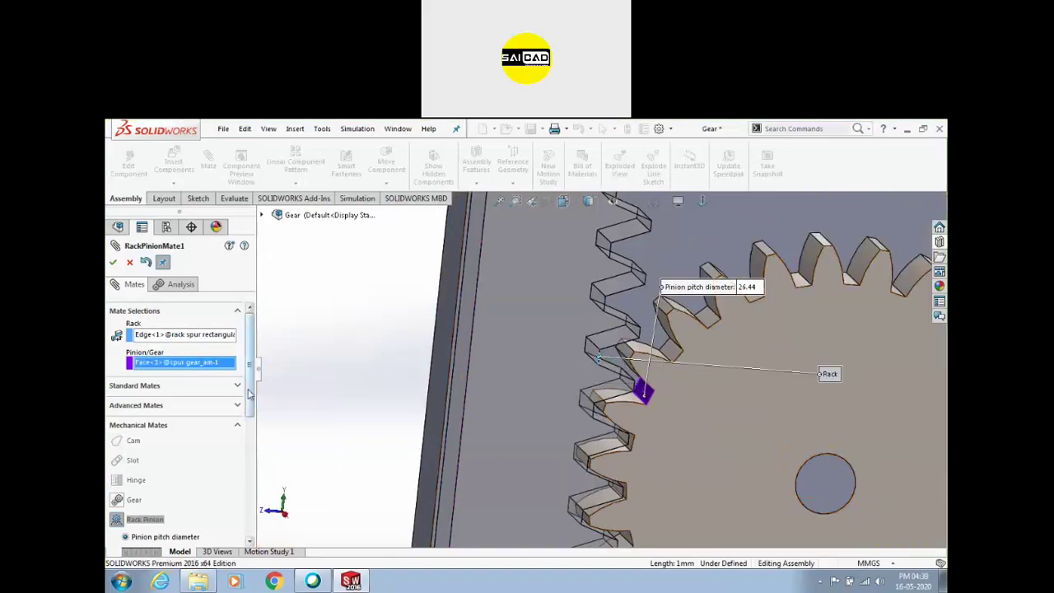
scroll(249, 394, "down", 5)
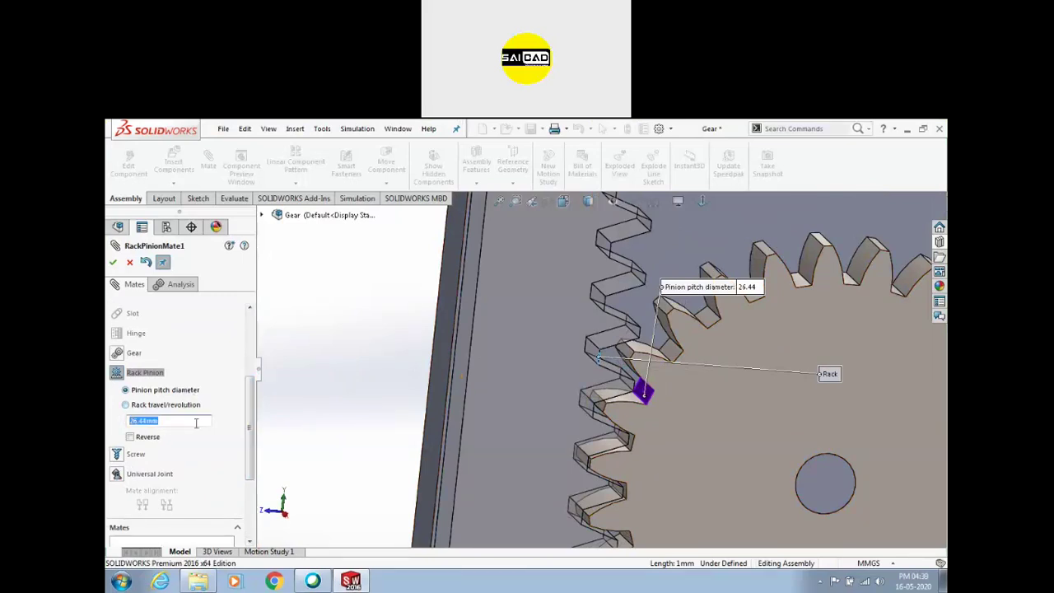
left_click(113, 262)
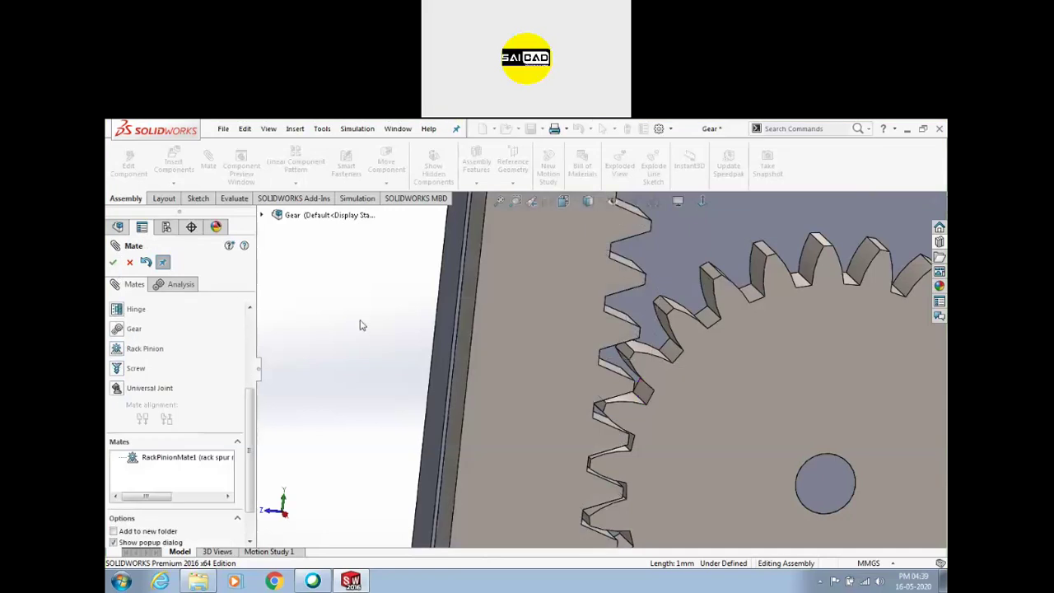
scroll(568, 337, "up", 3)
key("Escape")
Slide the rack across to test the gear motion, then zoom to fit
left_click_drag(567, 335, 885, 344)
left_click(886, 344)
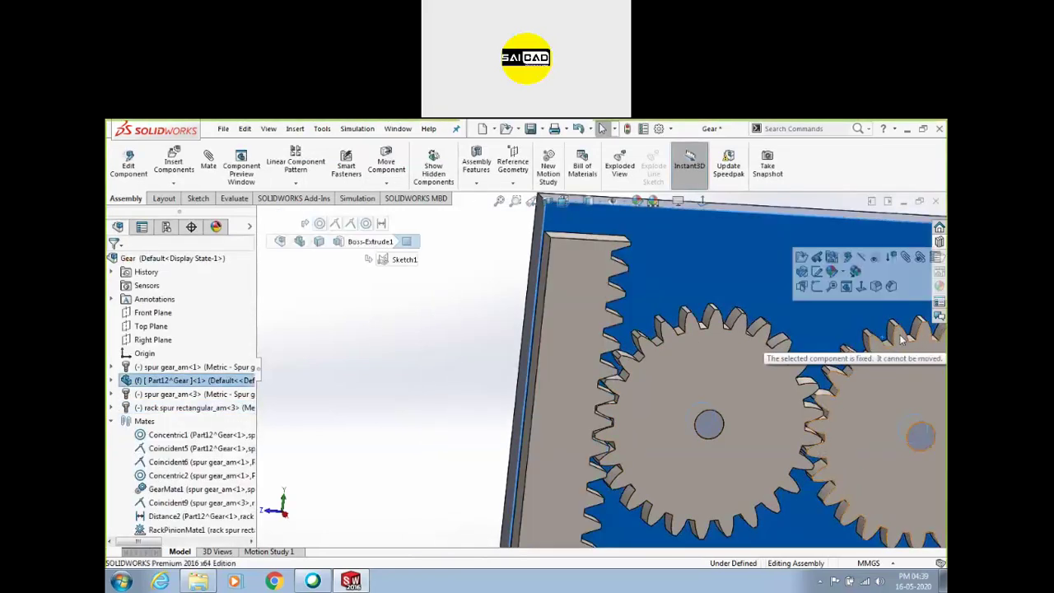
left_click(906, 341)
key("Escape")
key("f")
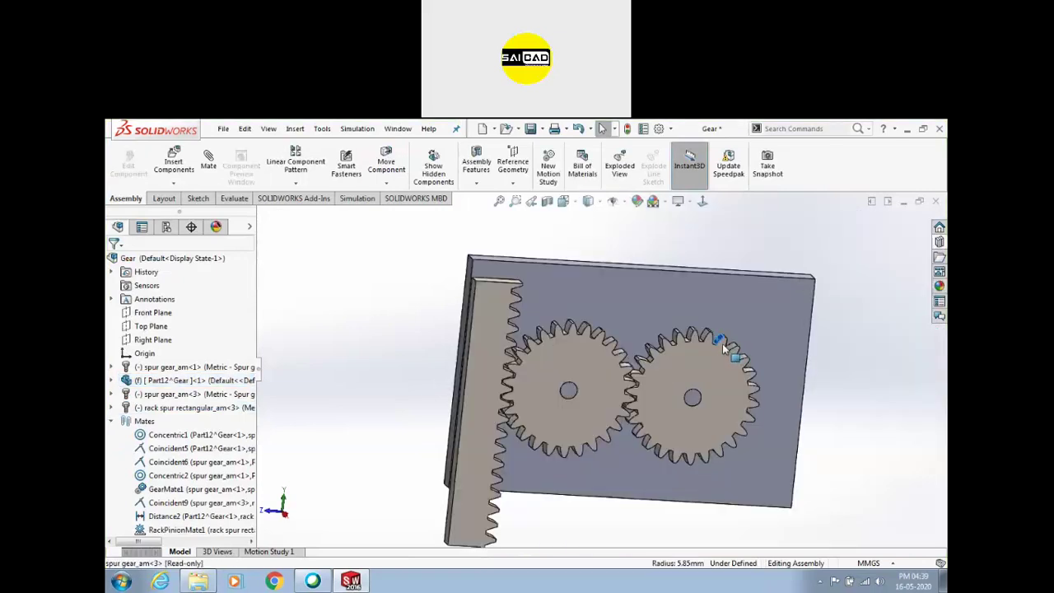
Drag the rack along the gears to watch both spur gears turn, then fit the view
left_click(651, 364)
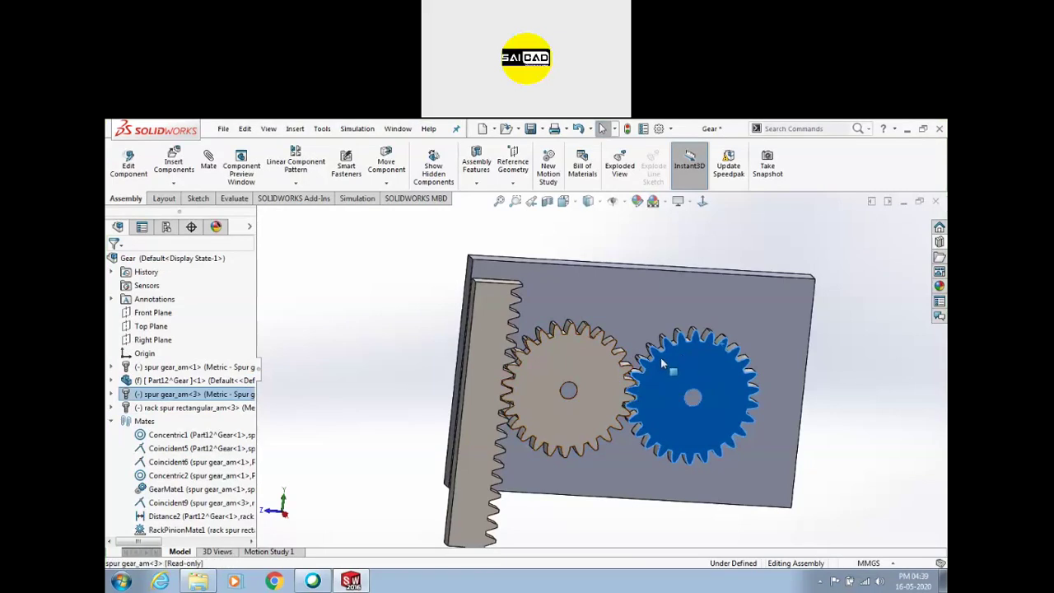
left_click(863, 435)
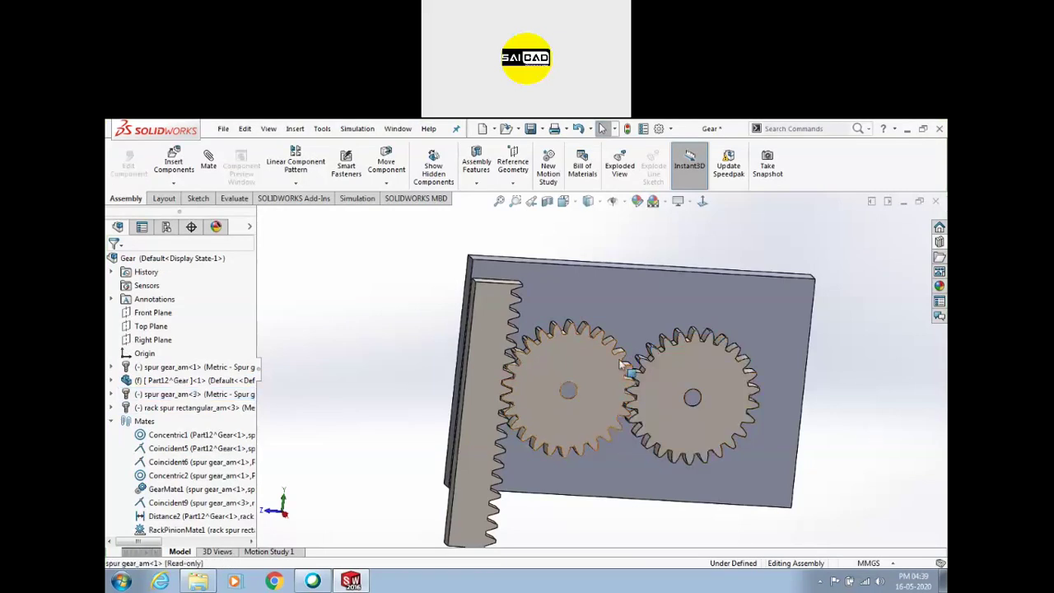
left_click(587, 337)
key("Escape")
left_click(494, 317)
left_click_drag(495, 317, 550, 421)
scroll(506, 392, "down", 5)
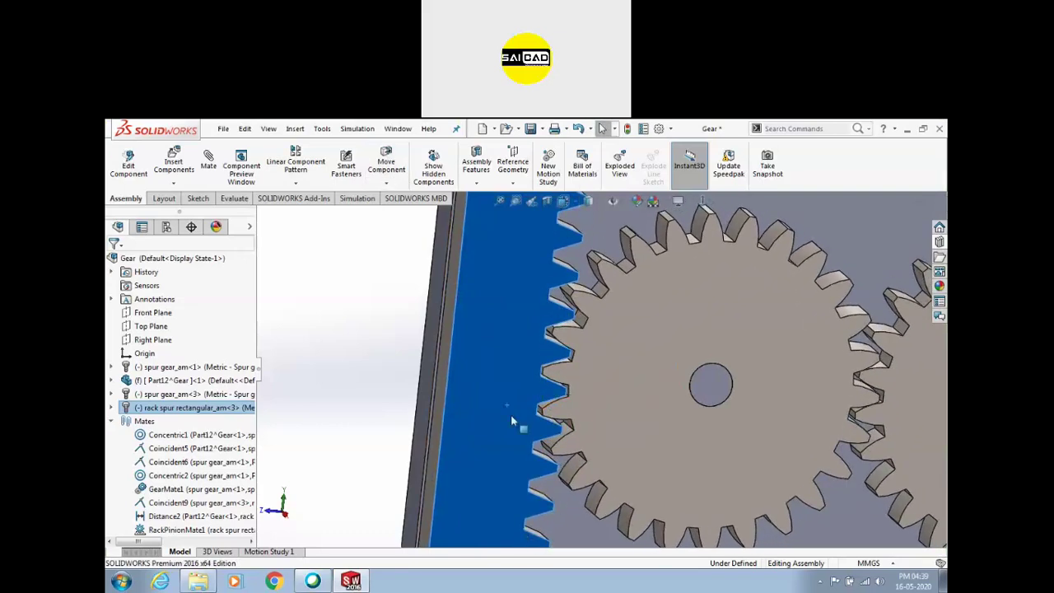
scroll(511, 421, "up", 3)
left_click_drag(548, 378, 541, 441)
key("Escape")
key("f")
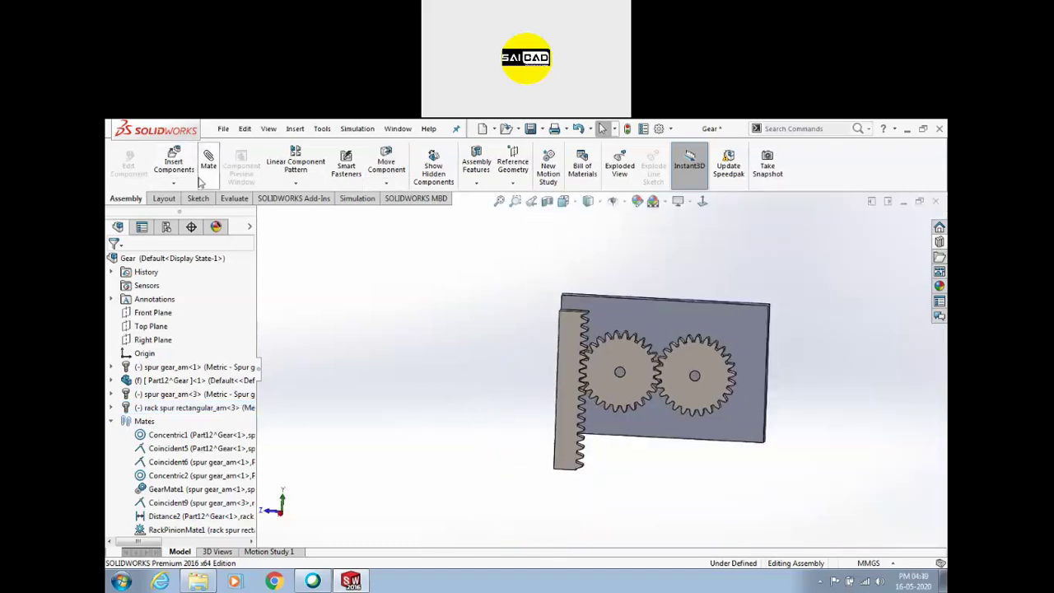
Close the Gear assembly without saving and create a new assembly document
left_click(936, 202)
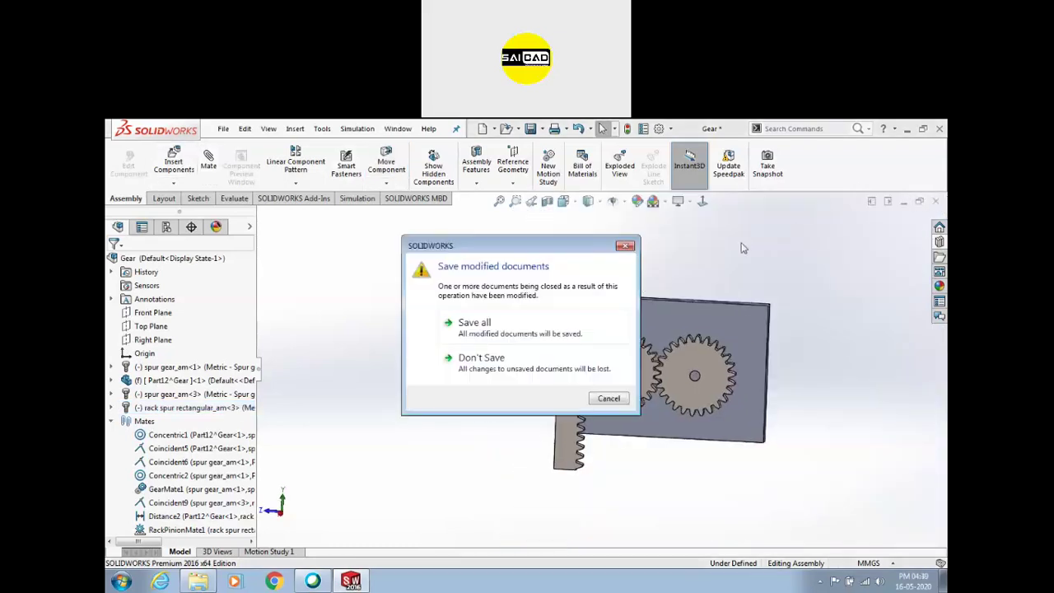
left_click(514, 363)
left_click(222, 129)
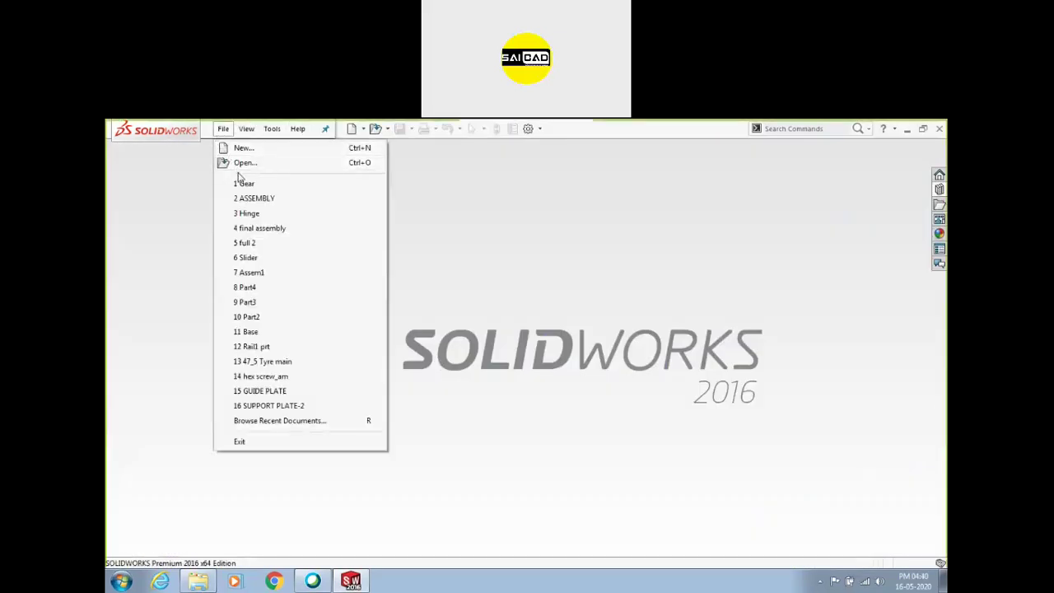
left_click(247, 150)
double_click(572, 365)
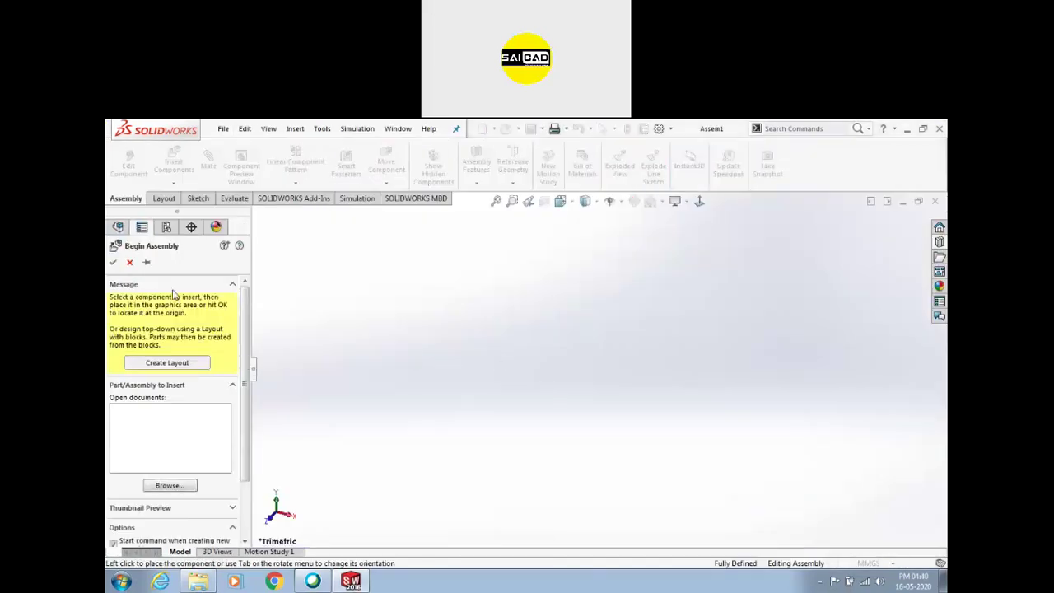
Skip Begin Assembly and insert a new in-context part into Assem1
left_click(129, 263)
left_click(173, 183)
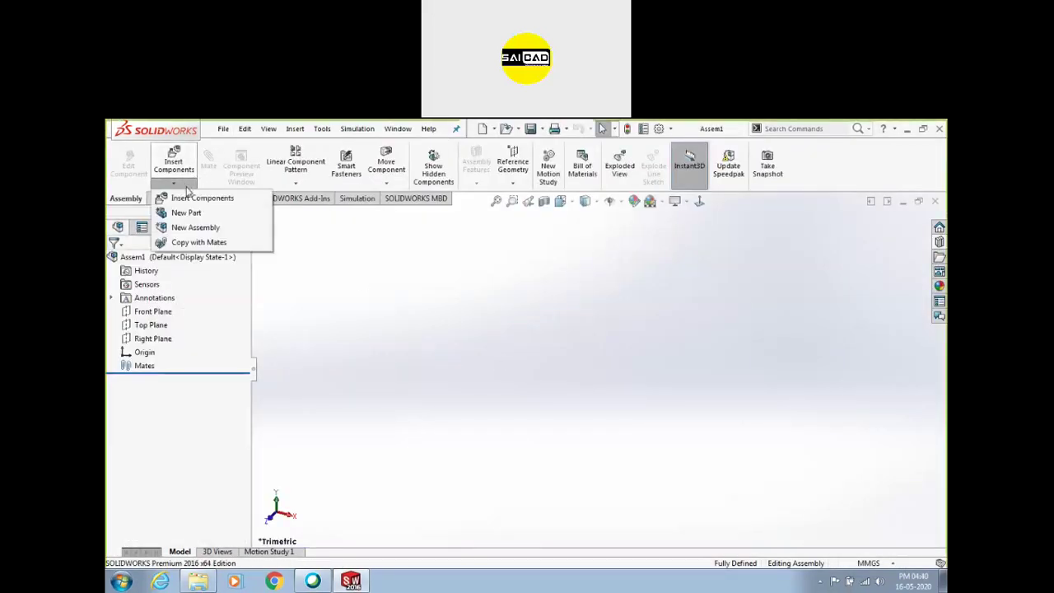
left_click(188, 213)
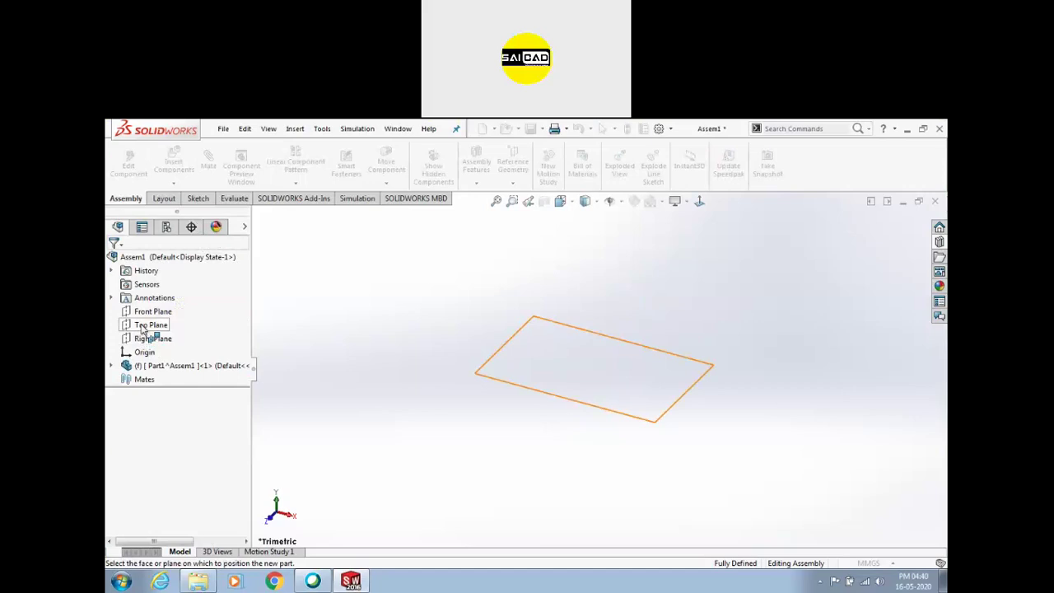
Sketch a circle centred on the origin of the Top Plane
left_click(142, 328)
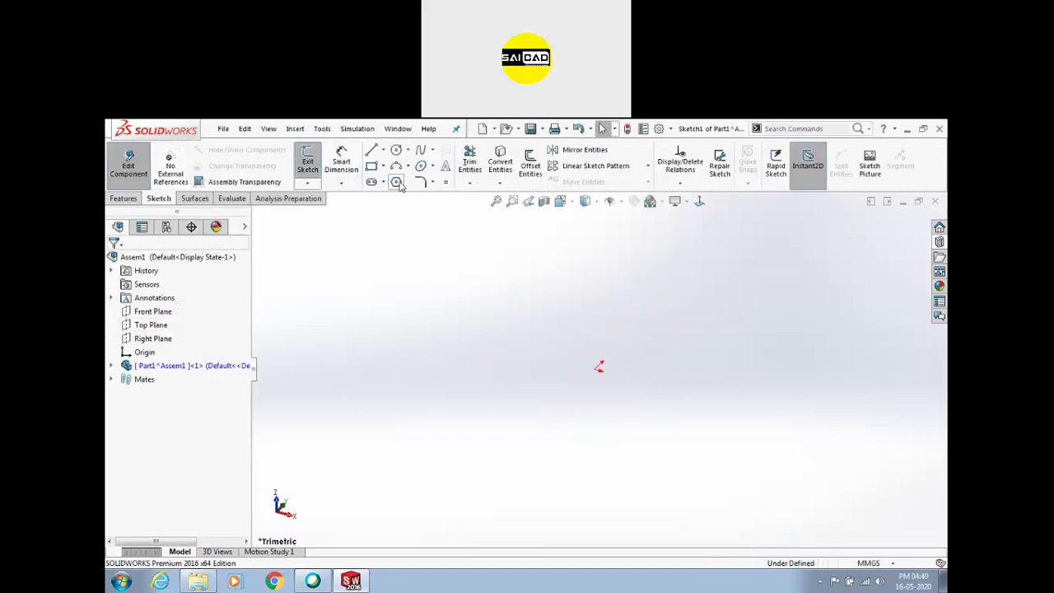
left_click(699, 201)
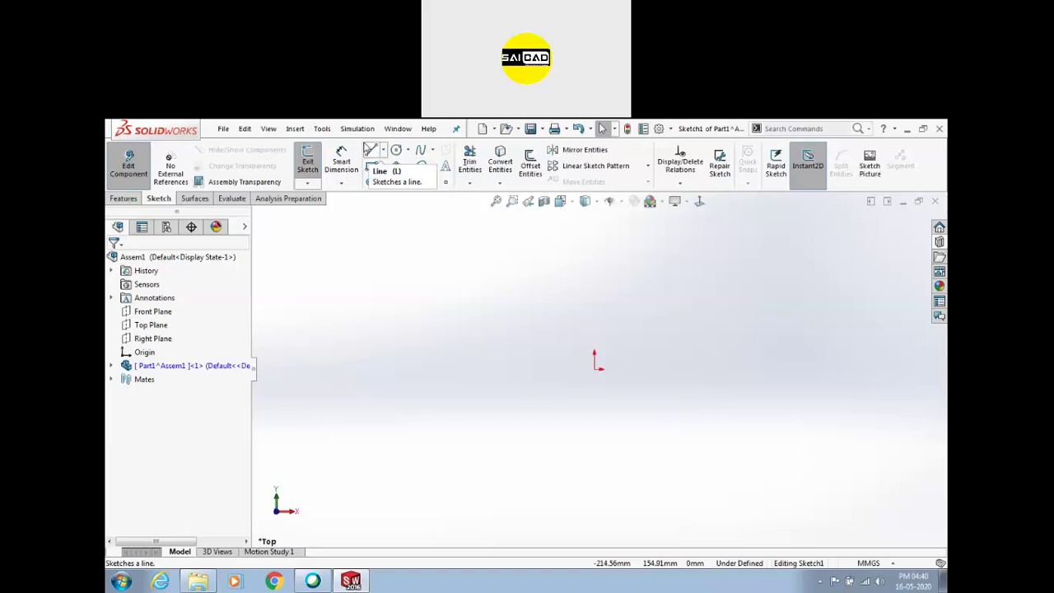
left_click(396, 150)
left_click_drag(594, 367, 609, 354)
left_click(309, 165)
Extrude the circle 118 mm into a cylinder with Extruded Boss/Base
left_click(124, 200)
left_click(313, 165)
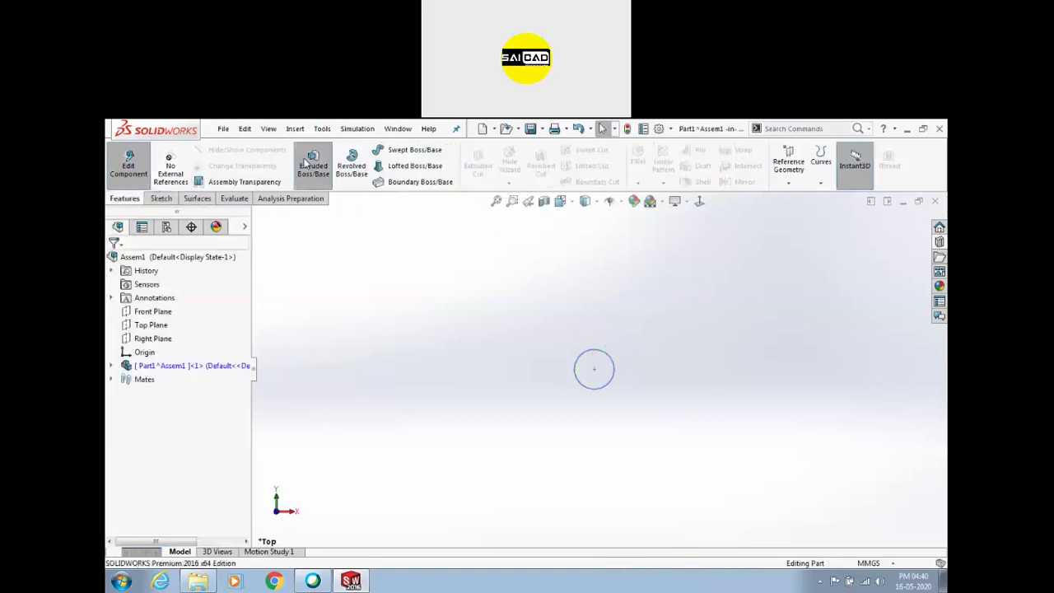
left_click(598, 365)
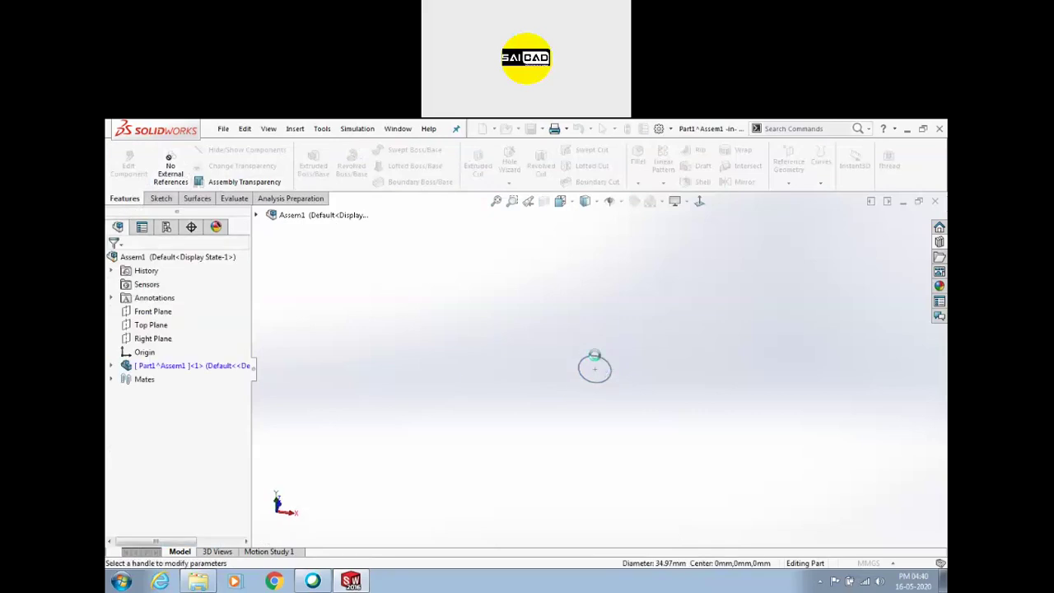
middle_click_drag(622, 349, 630, 301)
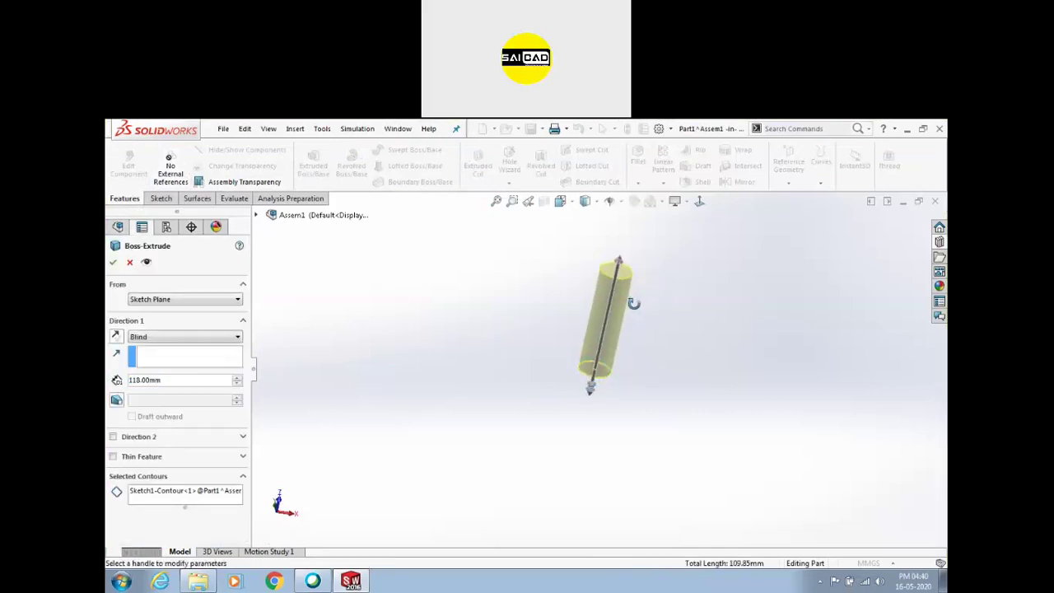
left_click(114, 262)
scroll(651, 280, "up", 2)
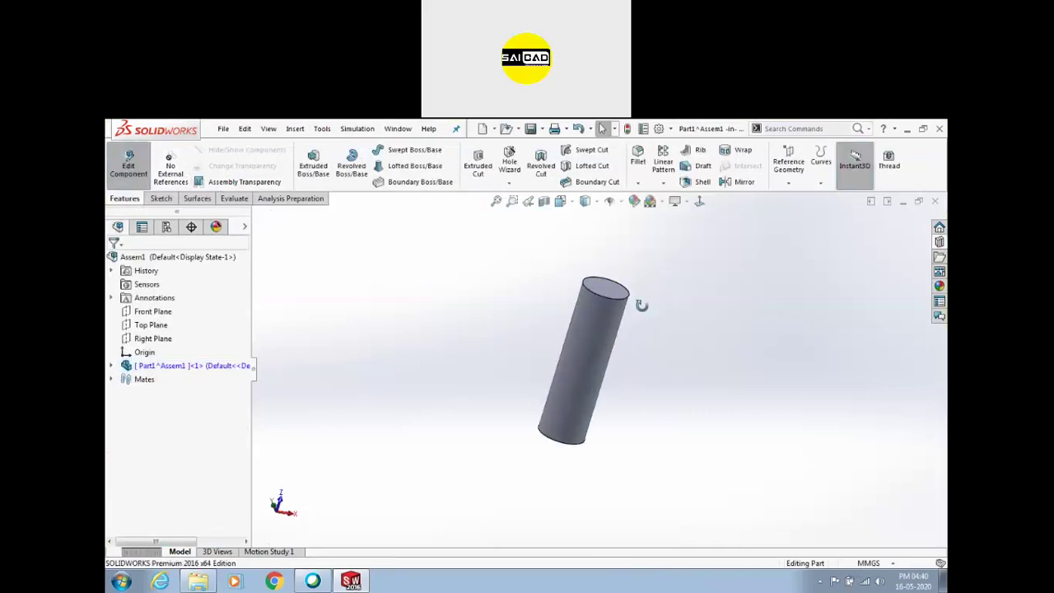
left_click(601, 294)
left_click(417, 299)
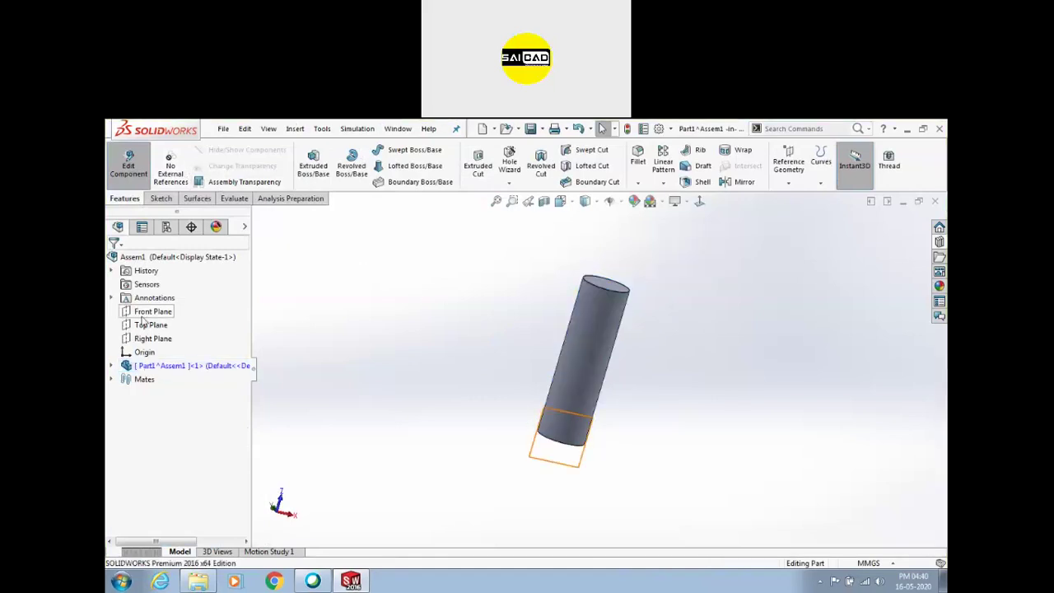
Sketch on the Front Plane a bent chain of lines forming one fork arm above the cylinder
left_click(143, 314)
middle_click_drag(412, 346, 387, 345)
left_click(163, 199)
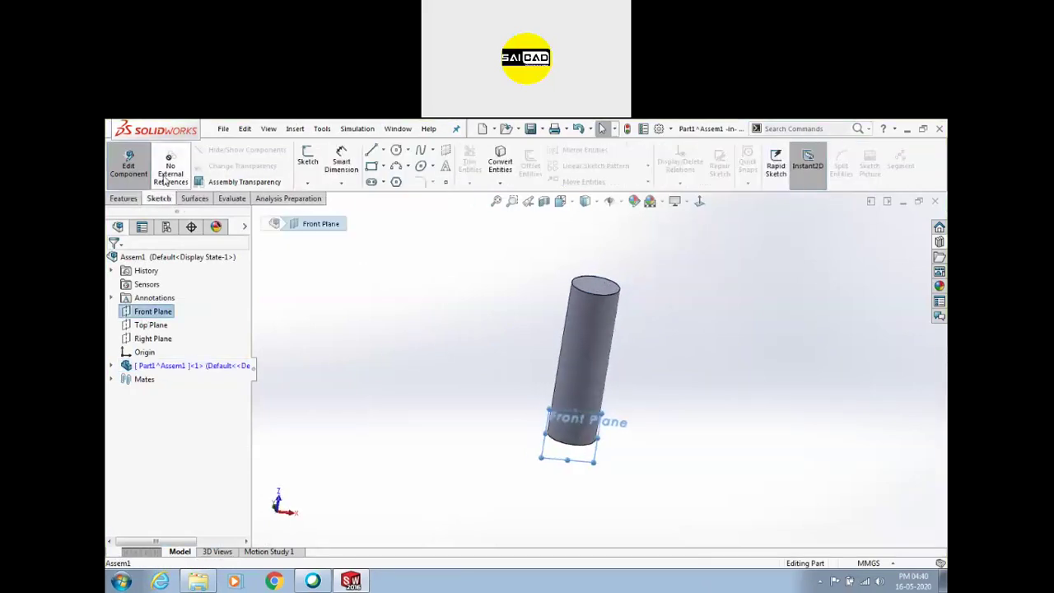
left_click(307, 162)
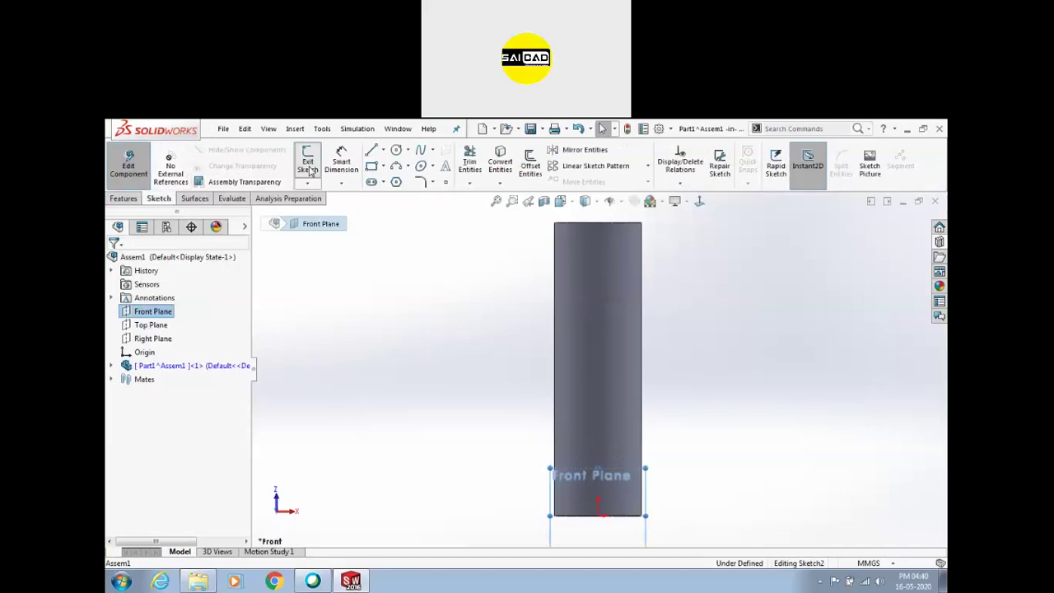
left_click(372, 153)
left_click(555, 344)
left_click(597, 300)
left_click(597, 234)
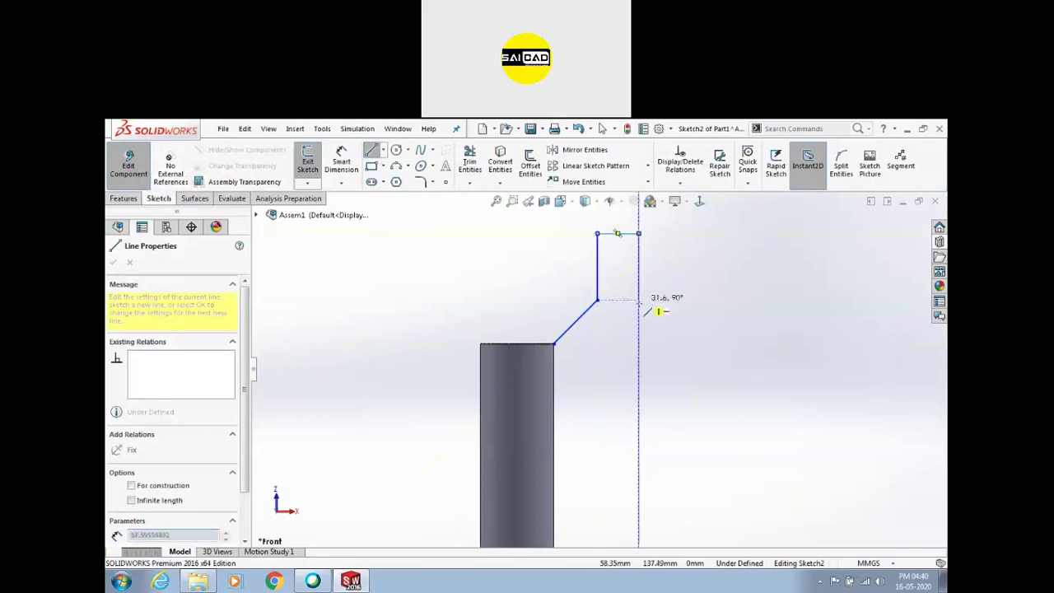
left_click(639, 307)
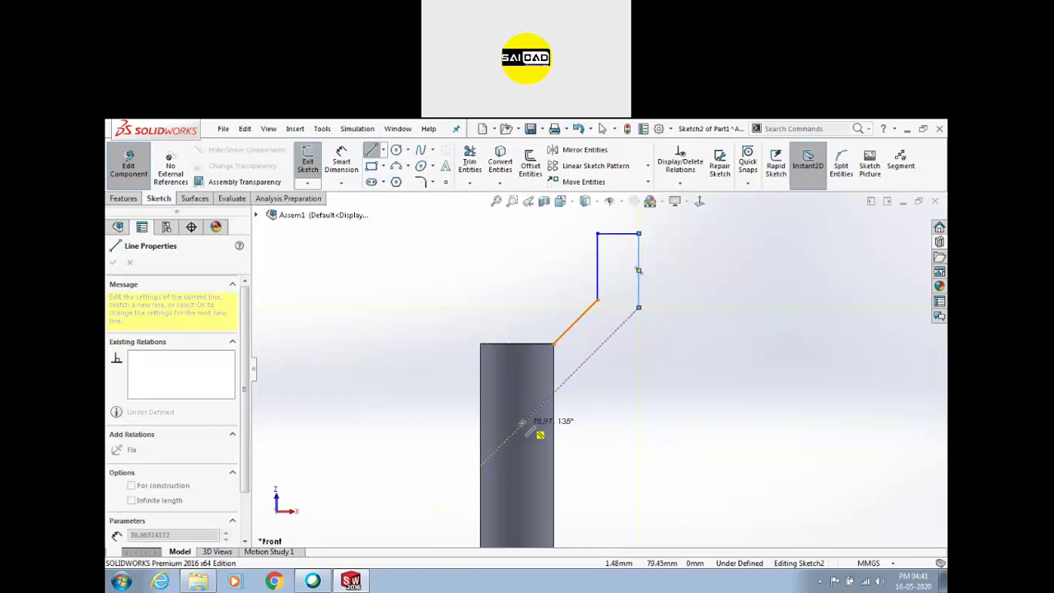
left_click(516, 427)
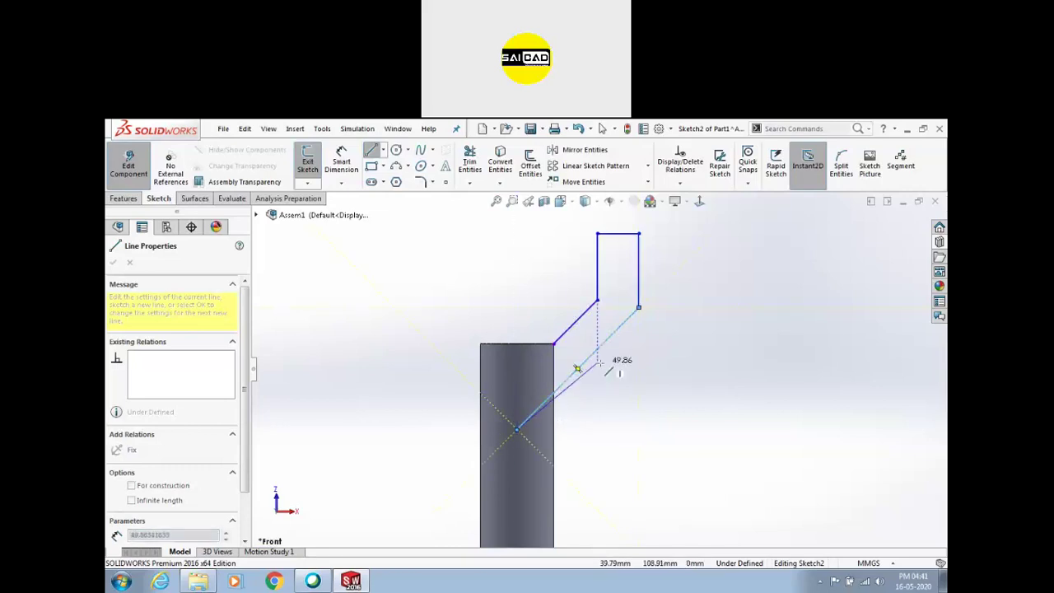
key("Escape")
Add a vertical centerline through the cylinder's axis and select only the arm lines
scroll(586, 364, "up", 2)
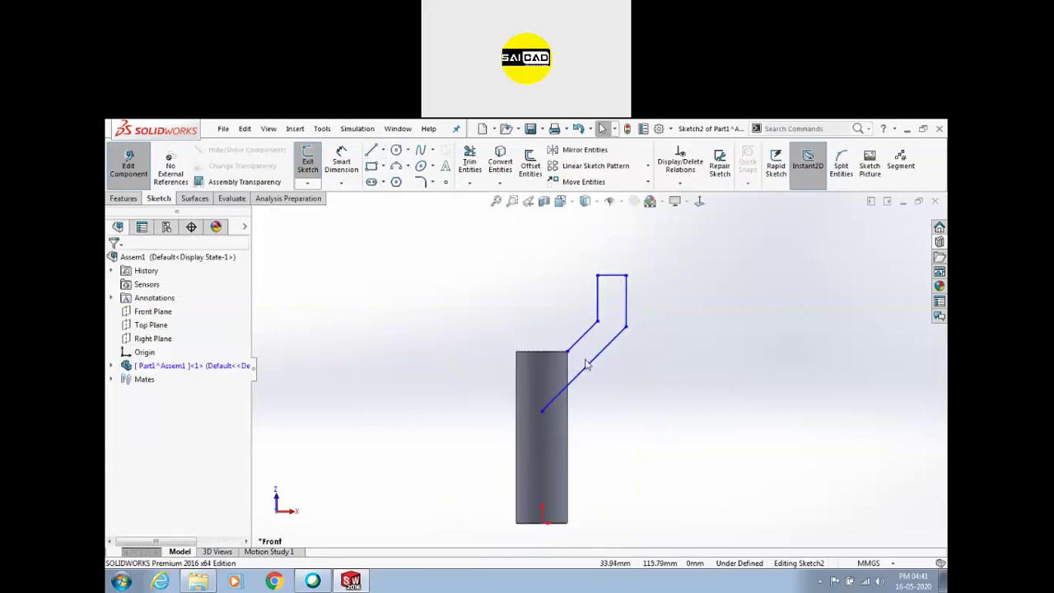
key("l")
left_click(541, 411)
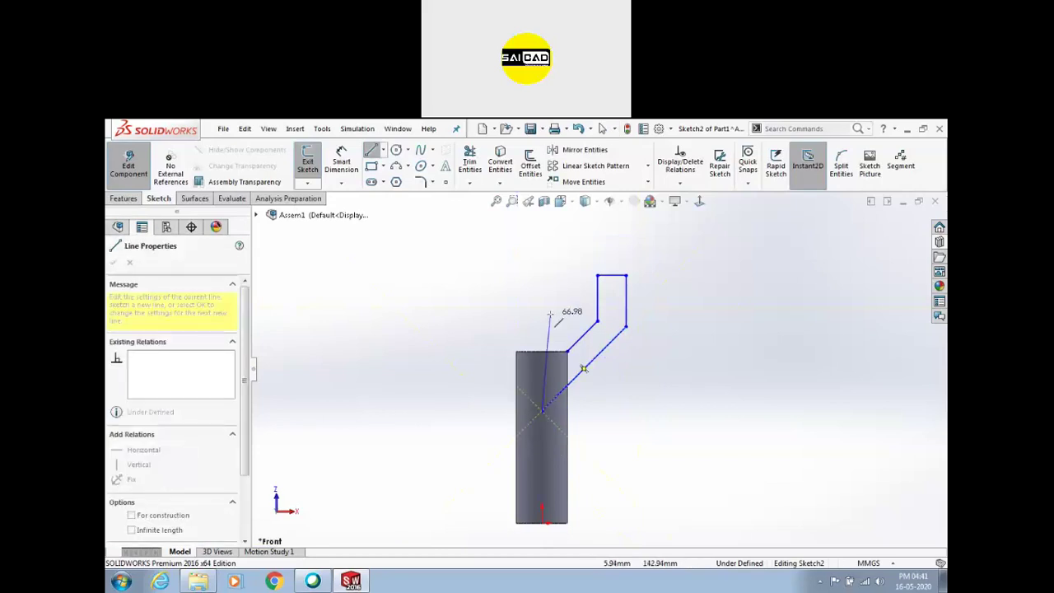
left_click(541, 290)
key("Escape")
left_click(550, 314)
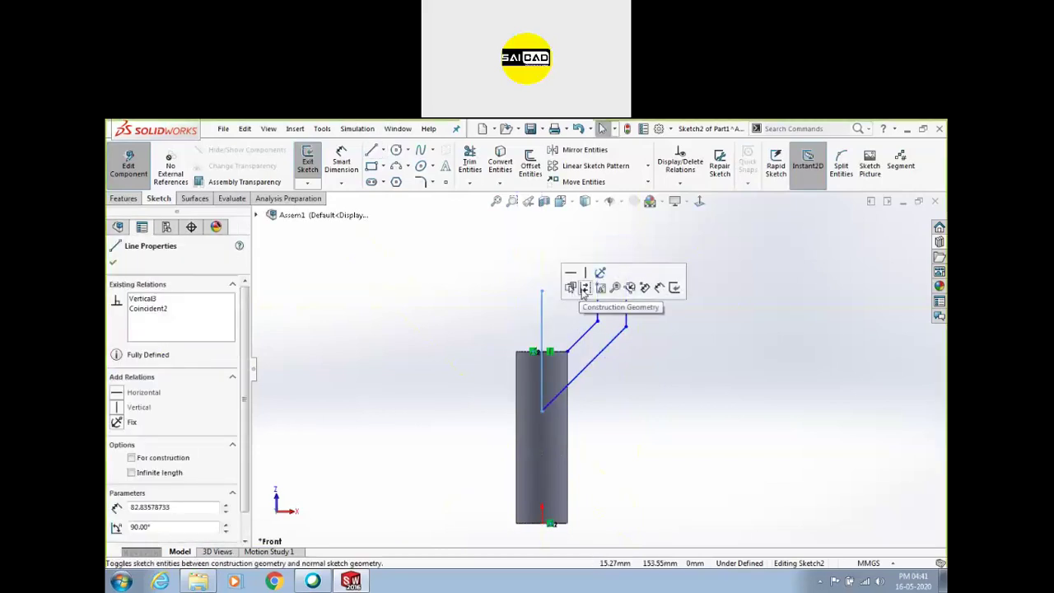
left_click(585, 289)
left_click_drag(542, 259, 702, 422)
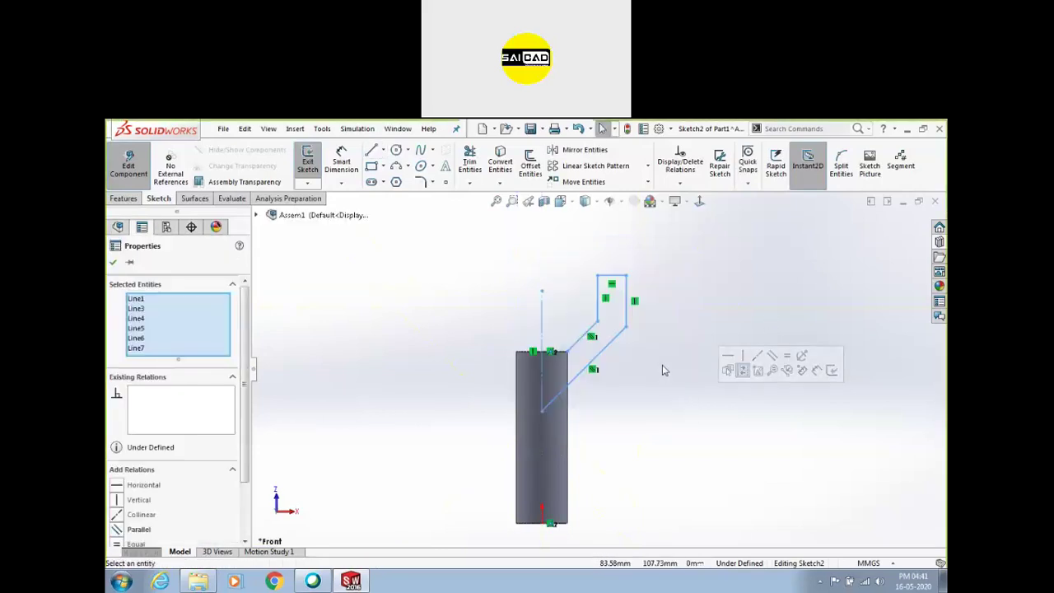
left_click(544, 324, "ctrl")
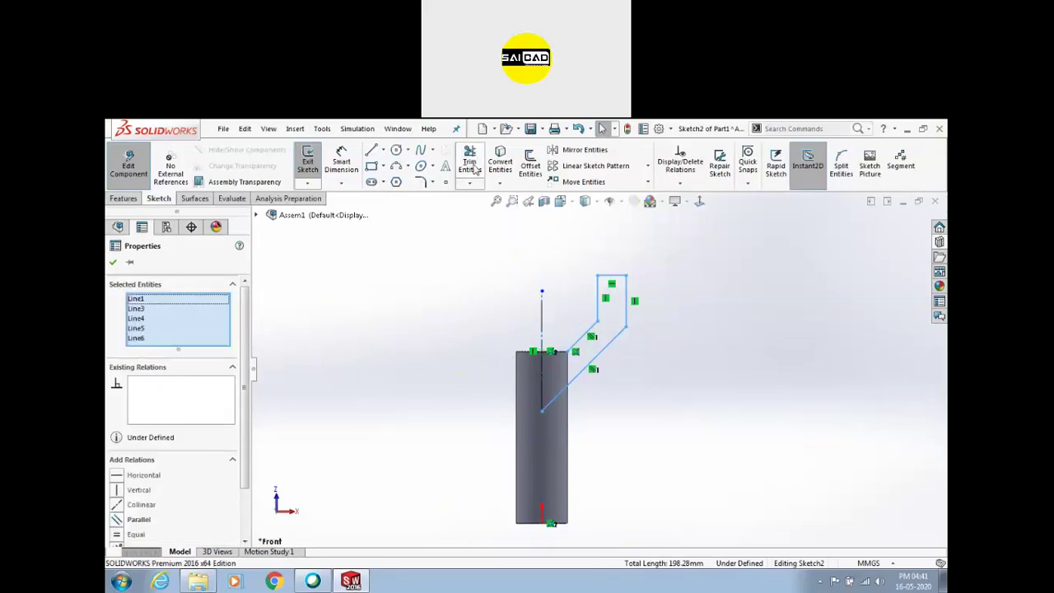
Mirror the arm's lines about the vertical centerline, excluding the centerline itself
left_click(576, 152)
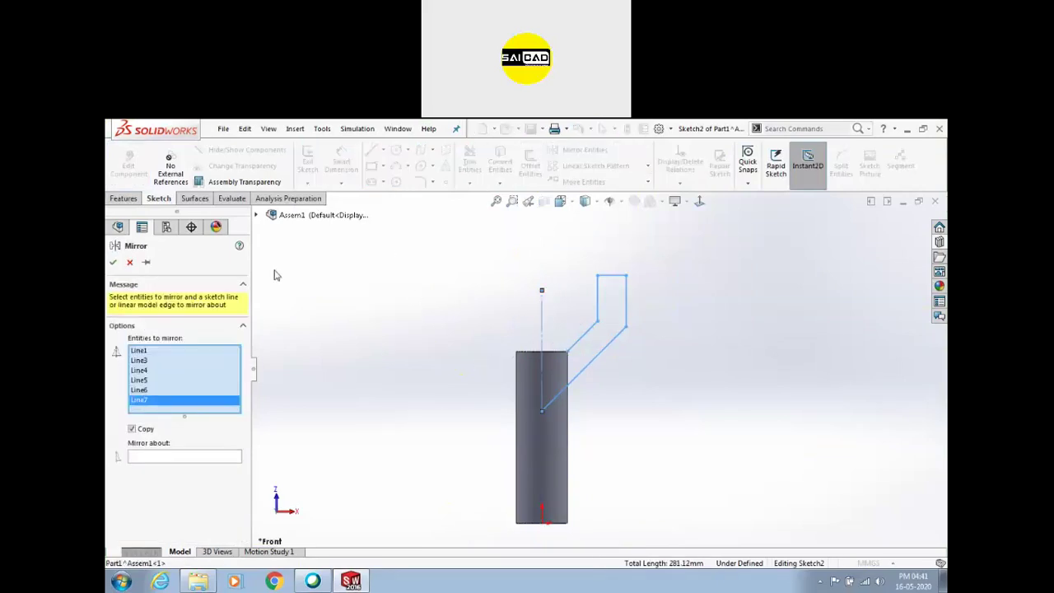
right_click(179, 404)
left_click(202, 423)
left_click(188, 447)
left_click(542, 316)
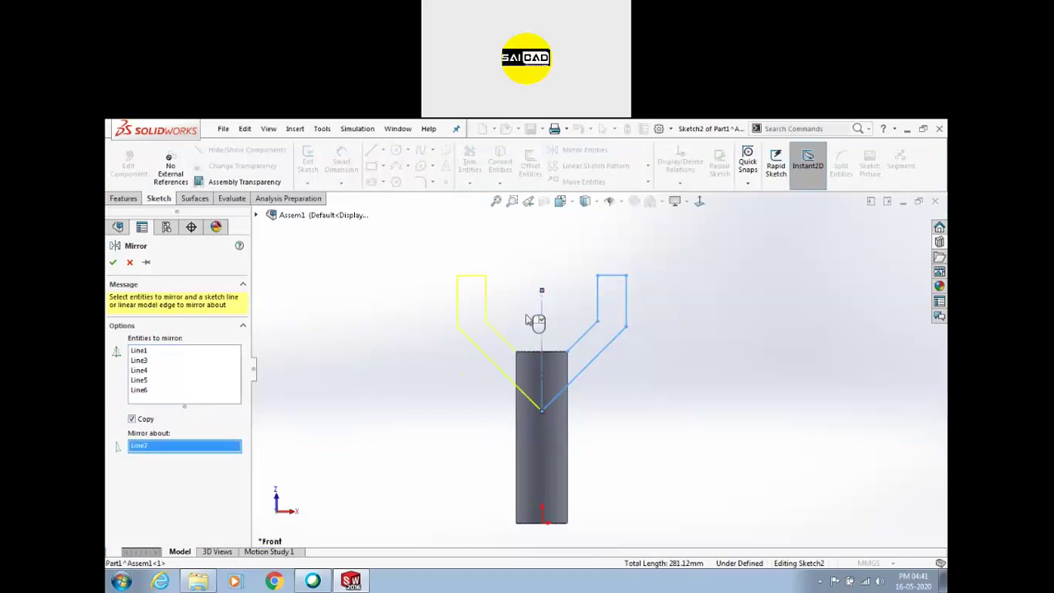
left_click(113, 262)
Draw two horizontal lines across the cylinder between the left and right diagonals
key("l")
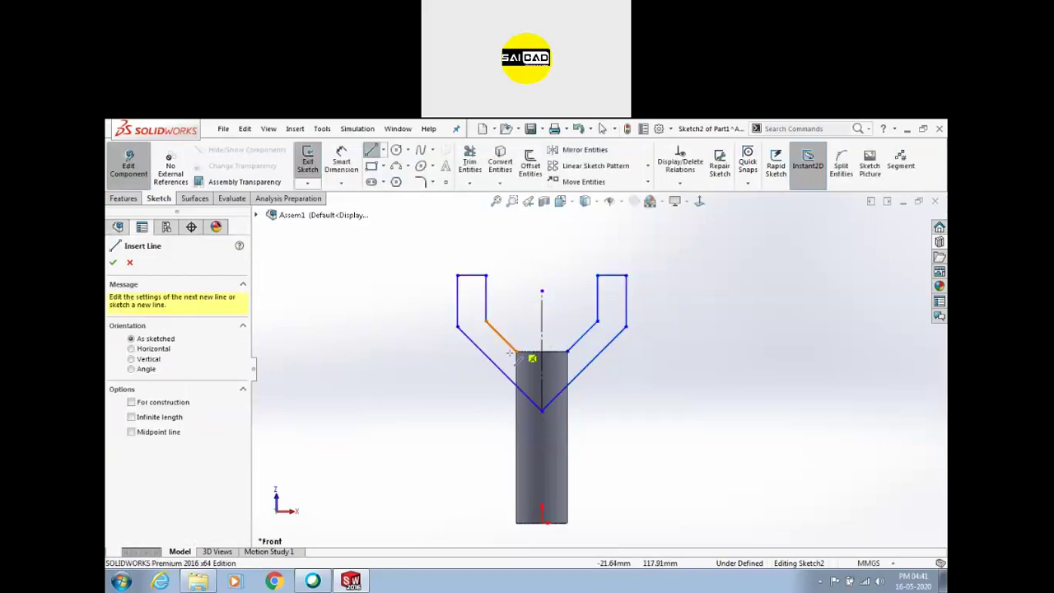
left_click(516, 351)
left_click(567, 352)
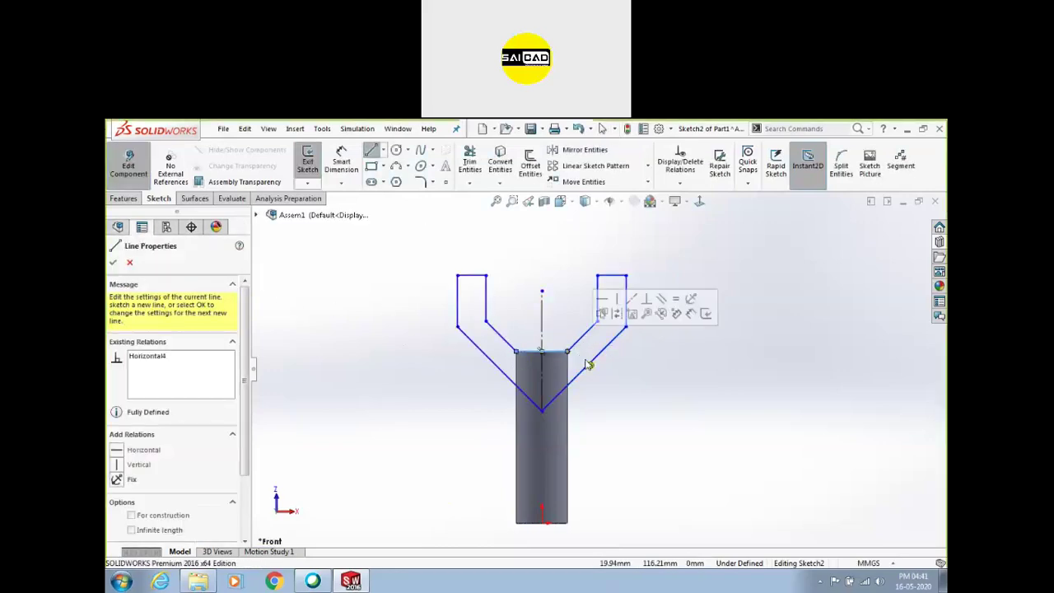
key("Escape")
scroll(509, 395, "down", 1)
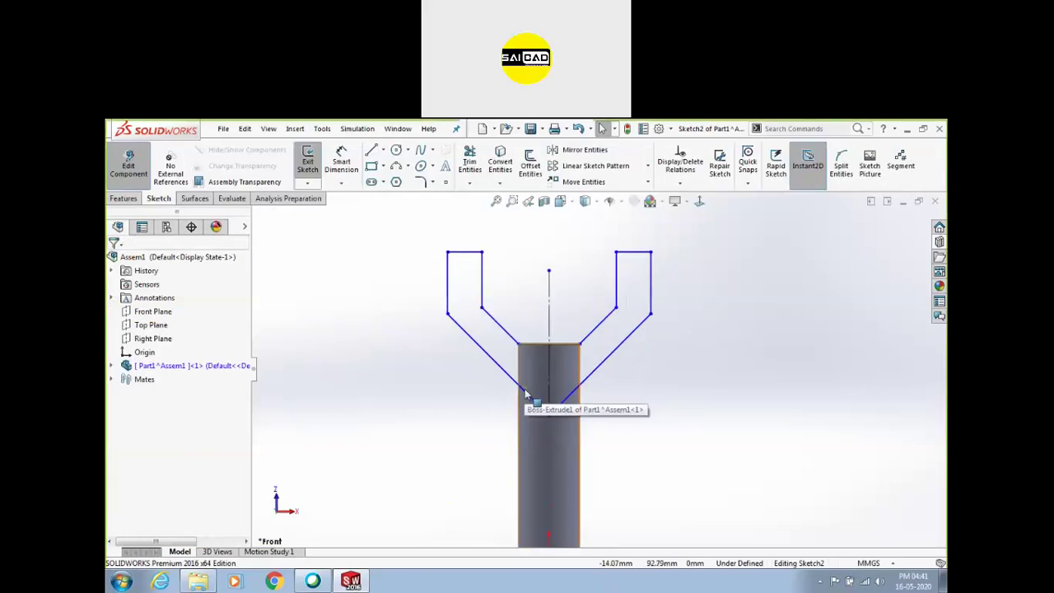
key("l")
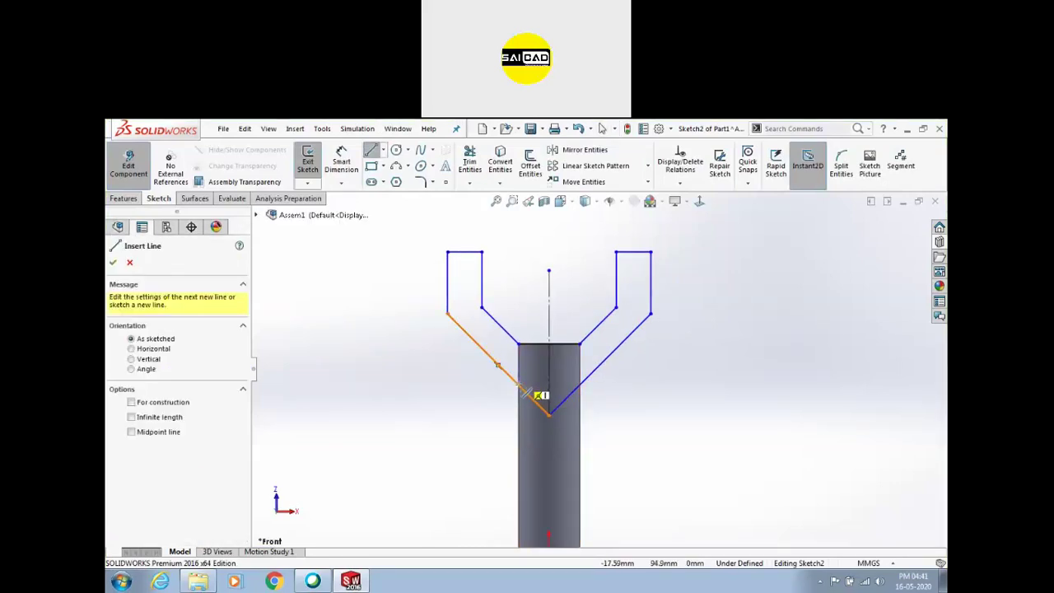
left_click(518, 384)
left_click(581, 385)
key("Escape")
Trim away the V-point below the horizontal crossing line
left_click(469, 164)
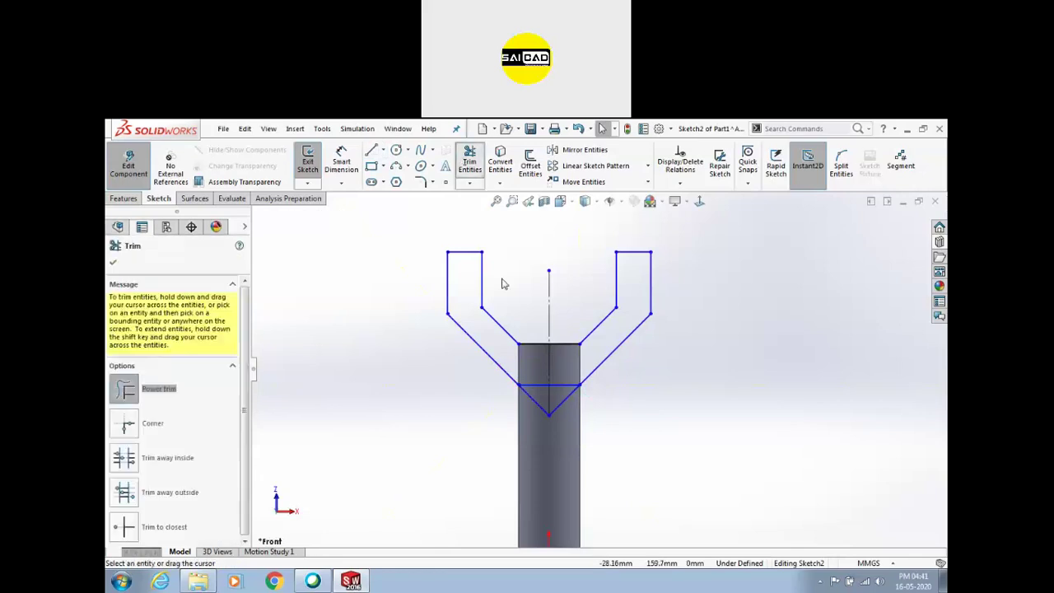
left_click(563, 401)
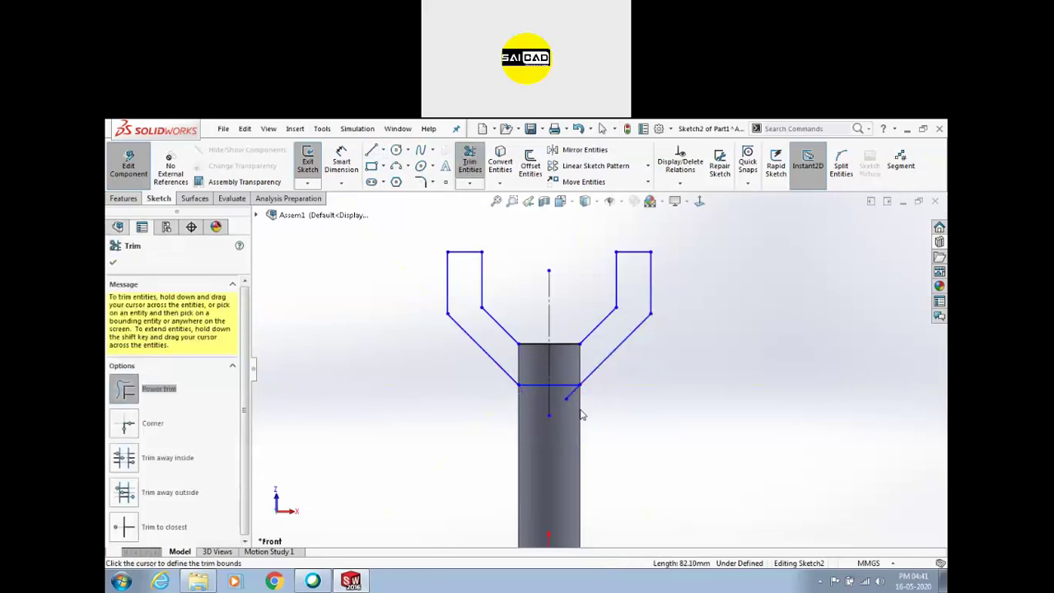
key("Escape")
scroll(558, 419, "down", 3)
scroll(666, 406, "up", 4)
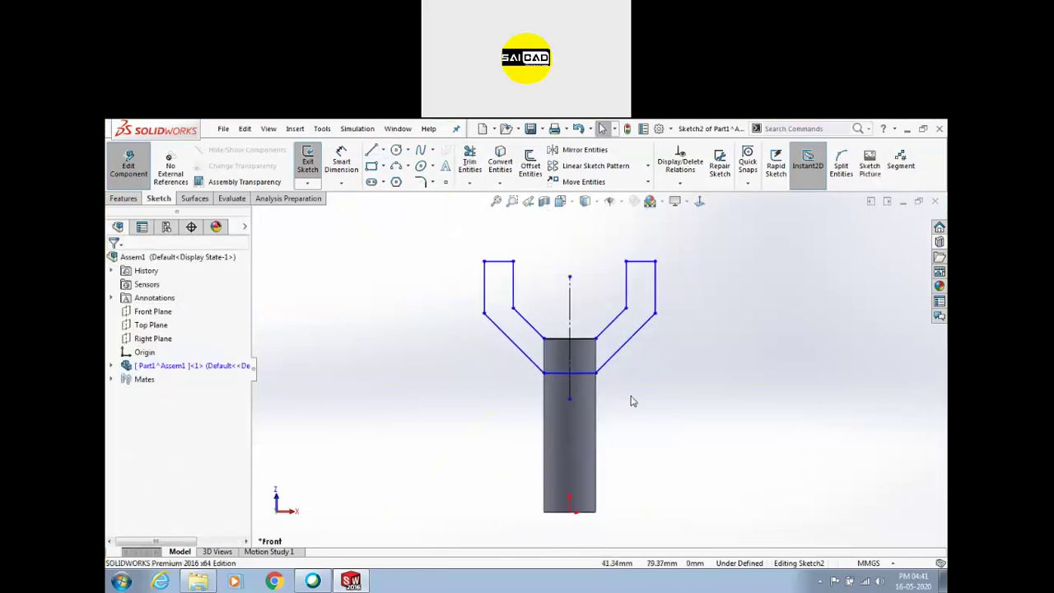
Extrude the fork sketch Mid Plane to 41 mm, then leave part editing for Assem1
left_click(307, 161)
left_click(124, 199)
left_click(313, 163)
left_click(213, 335)
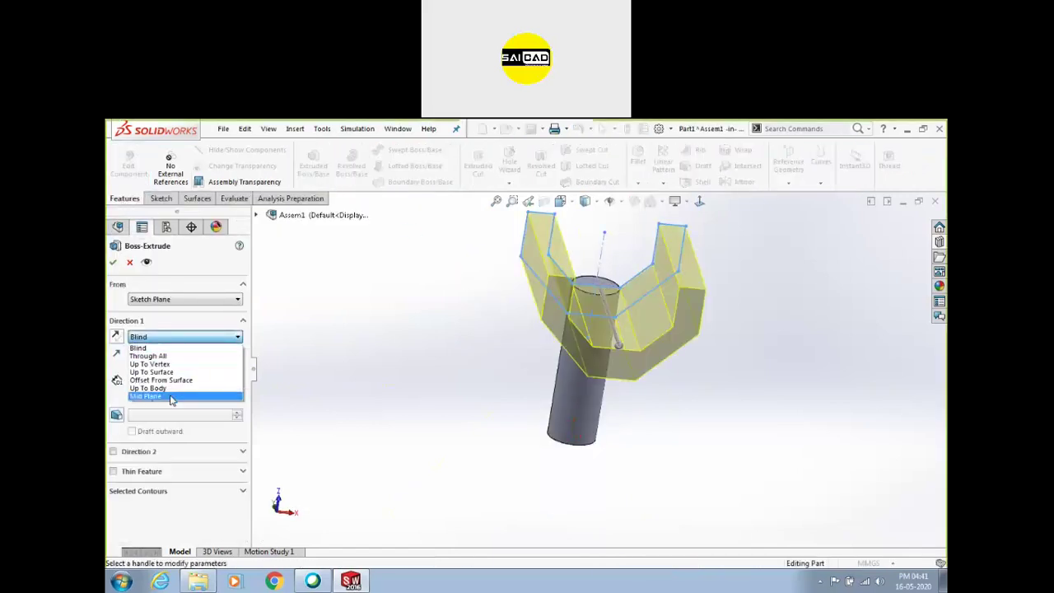
left_click(173, 402)
middle_click_drag(315, 340, 703, 335)
left_click(698, 336)
left_click(635, 308)
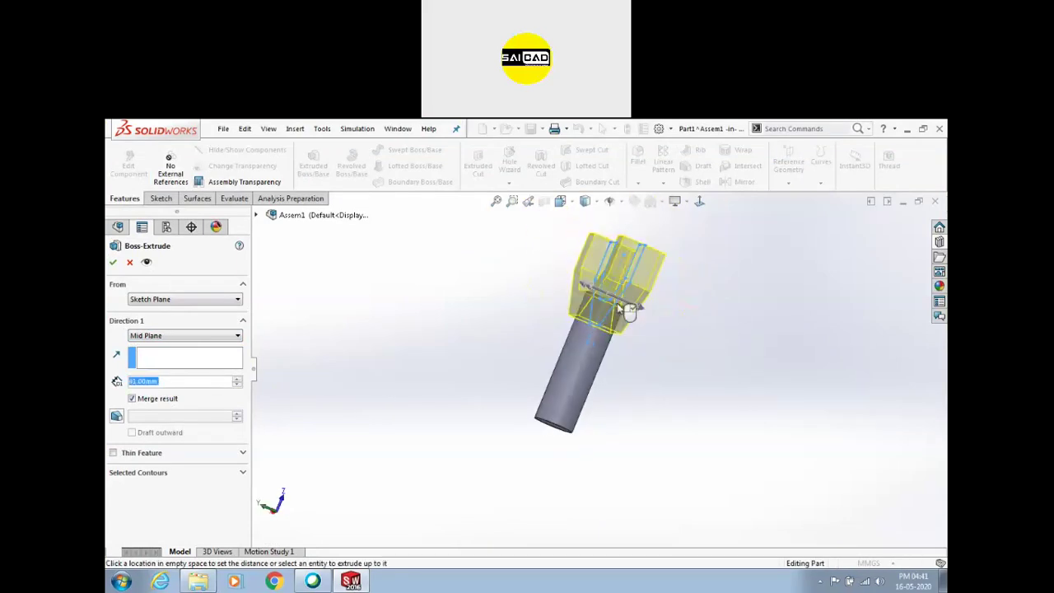
middle_click_drag(443, 305, 716, 339)
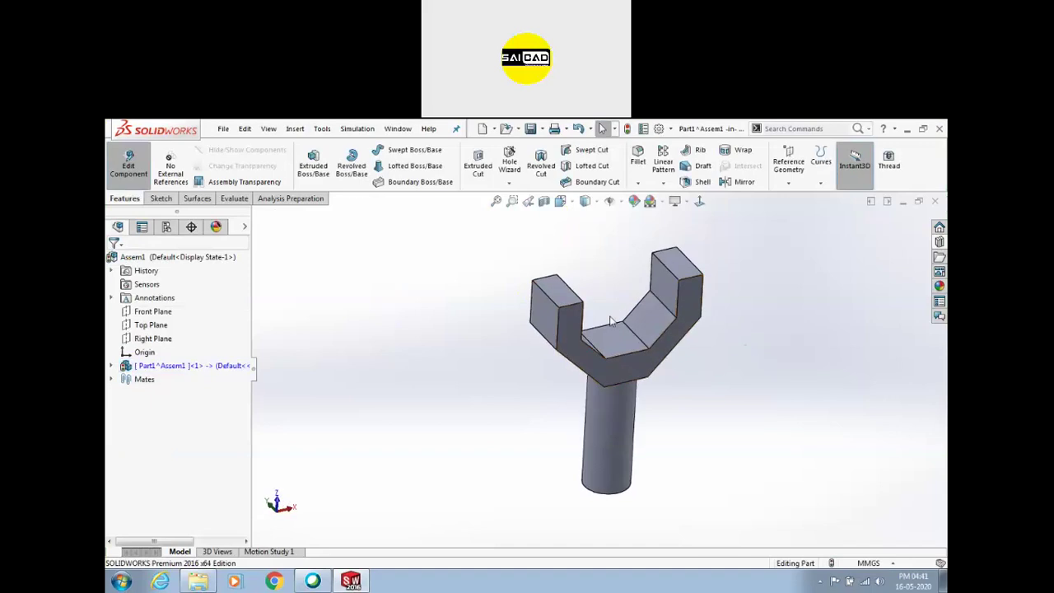
scroll(512, 337, "up", 2)
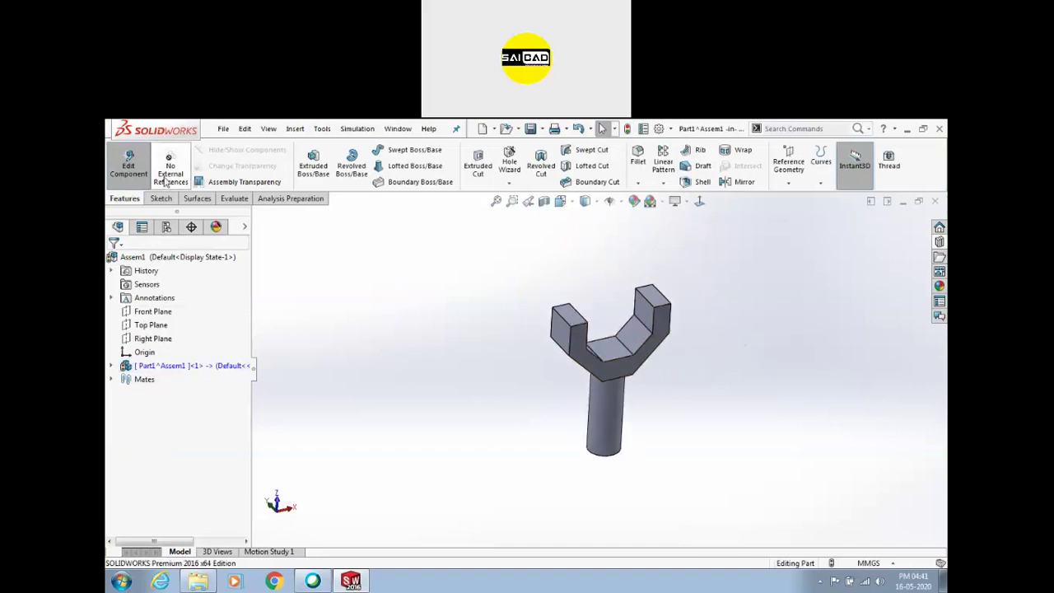
left_click(129, 165)
scroll(494, 375, "up", 2)
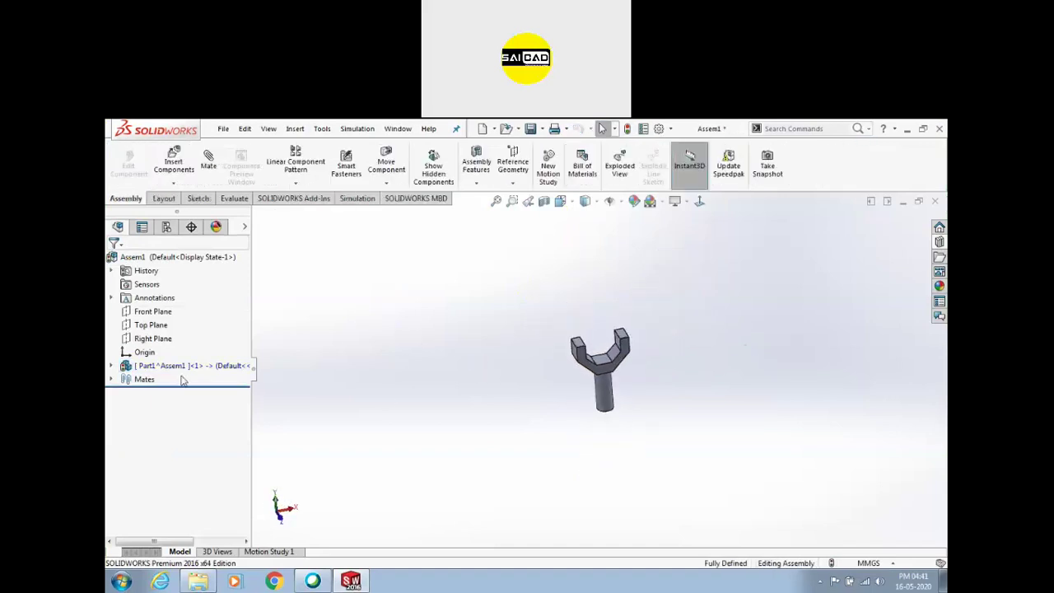
Delete the part's Coincident mate and drag the part to the left
left_click(111, 379)
left_click(148, 391)
key("Delete")
scroll(680, 399, "down", 1)
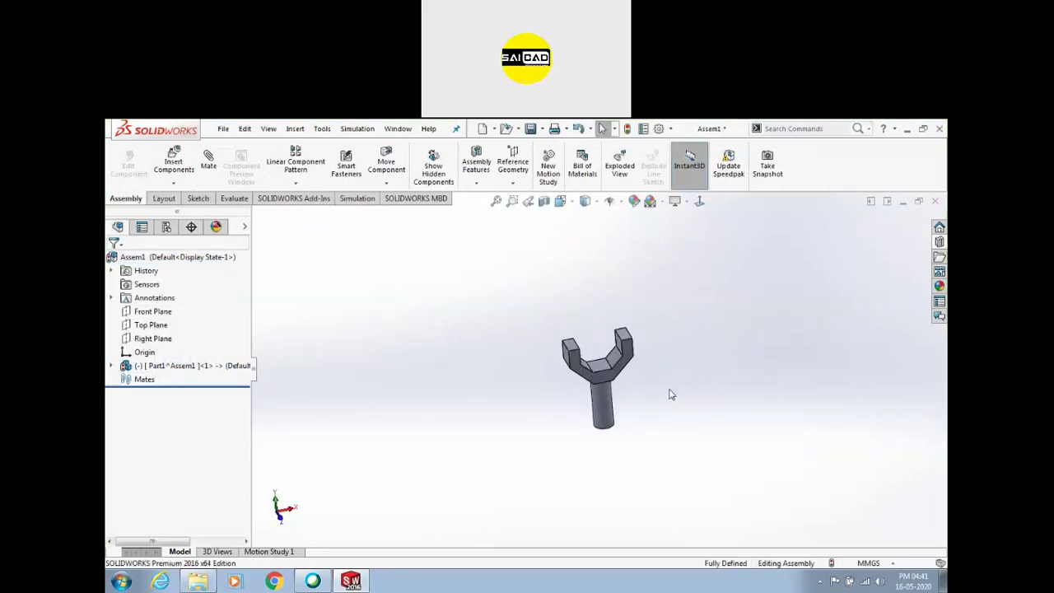
left_click_drag(605, 399, 546, 422)
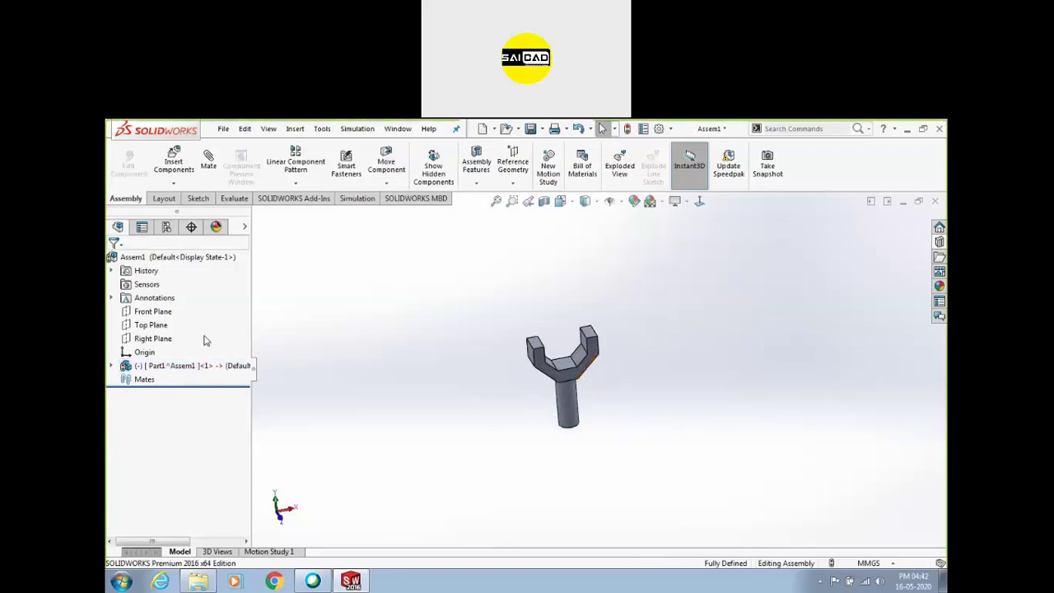
Insert a new part into the assembly on the Front Plane
left_click(153, 316)
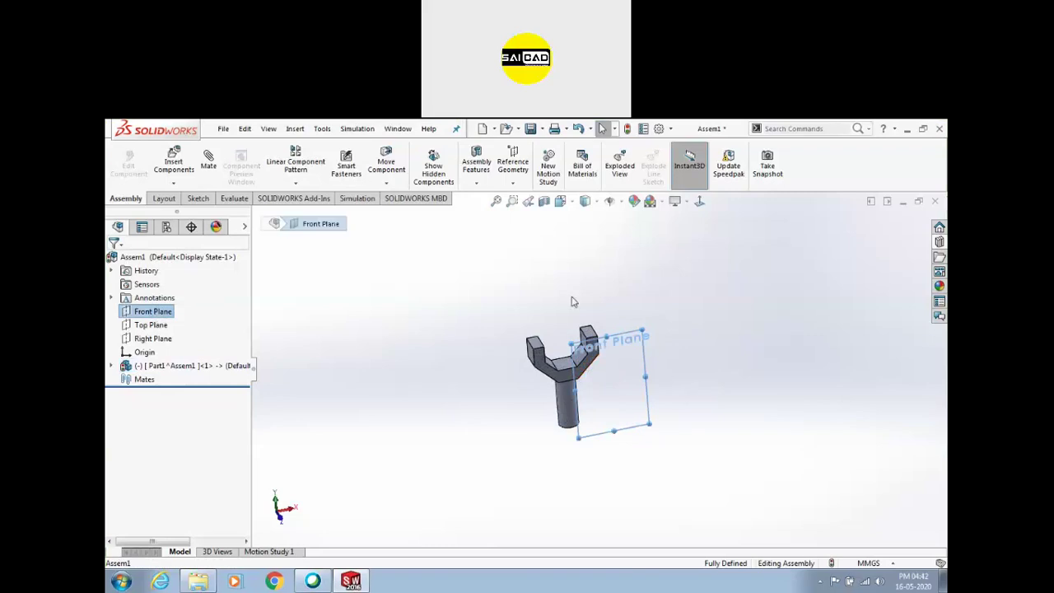
left_click(173, 182)
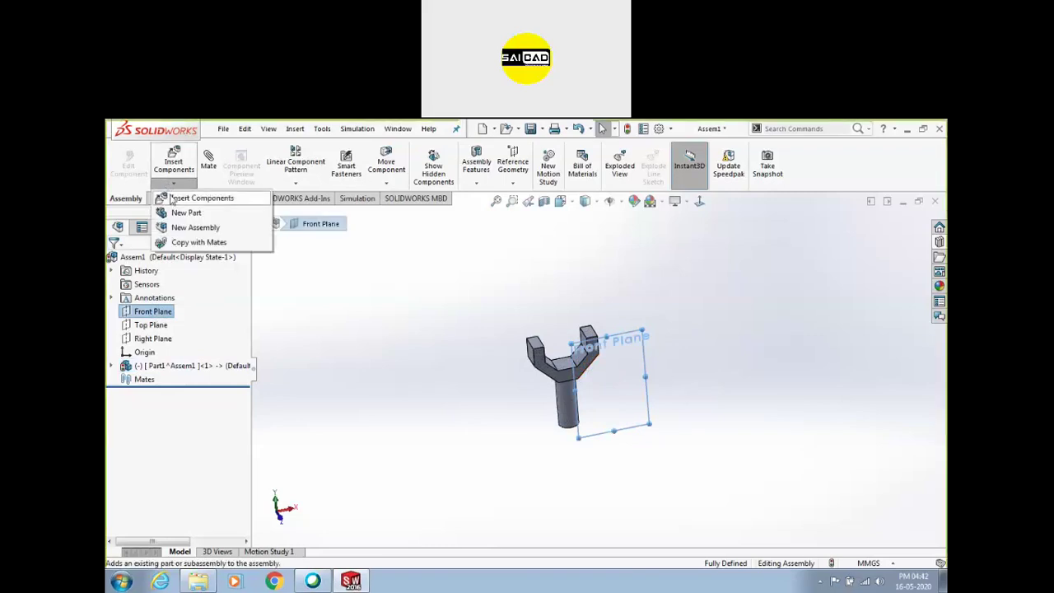
left_click(187, 214)
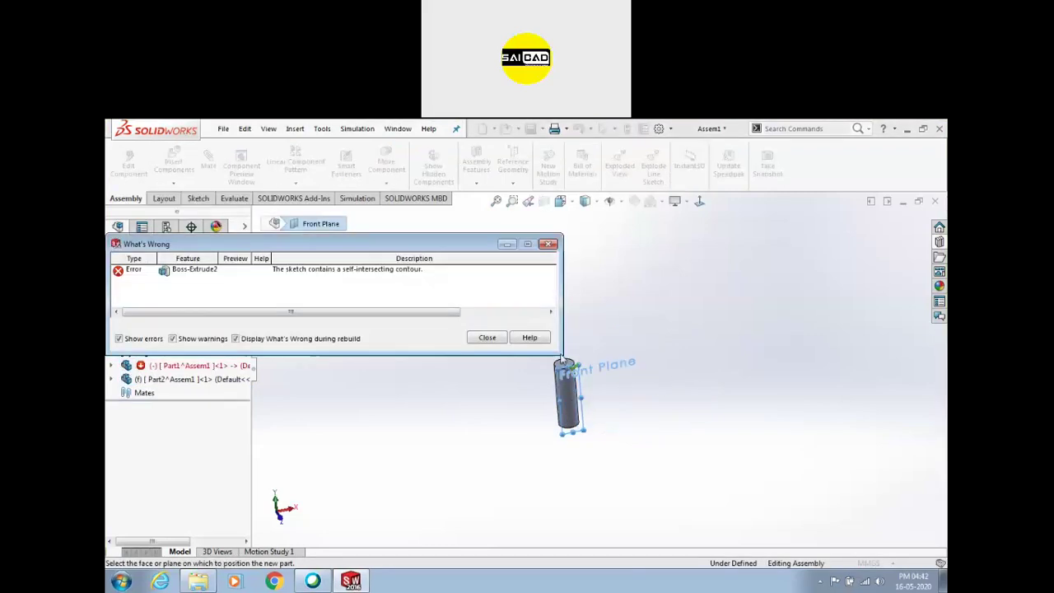
Close the error report and find Boss-Extrude2 in Part1's feature tree
left_click(493, 338)
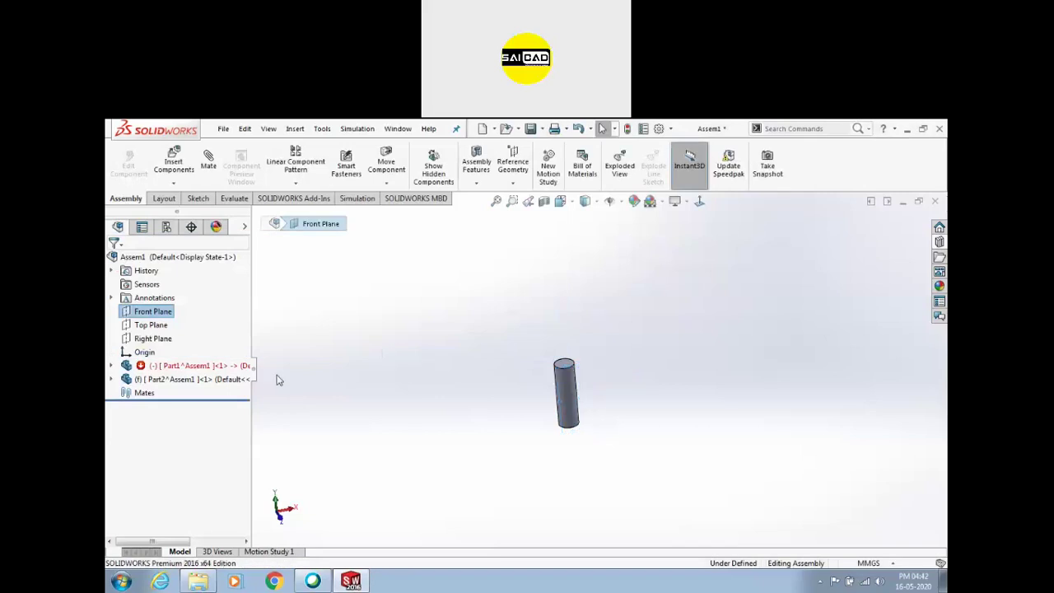
left_click(148, 379)
left_click(144, 365)
left_click(112, 365)
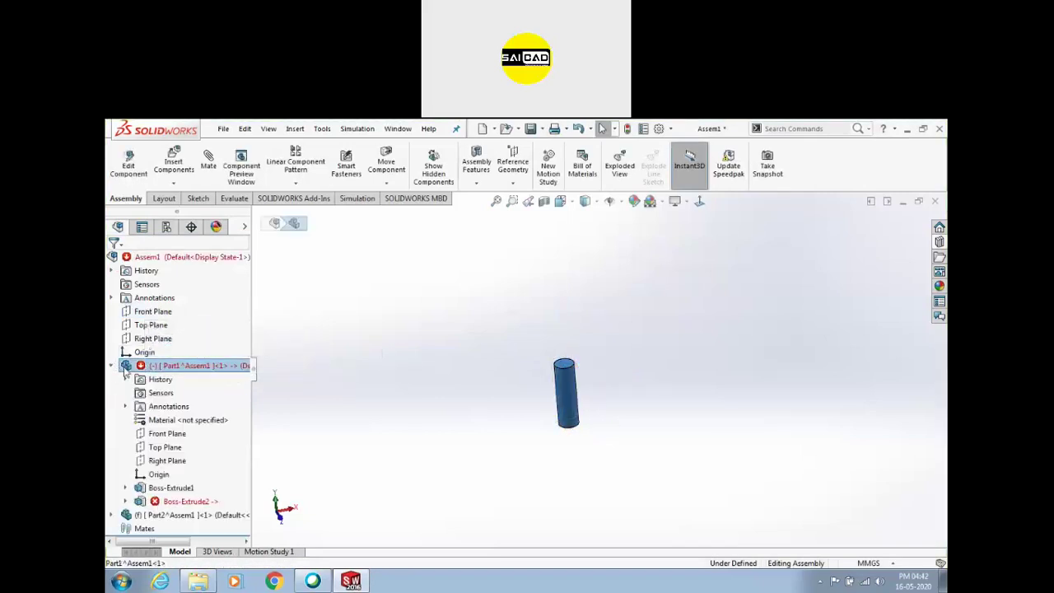
left_click(163, 503)
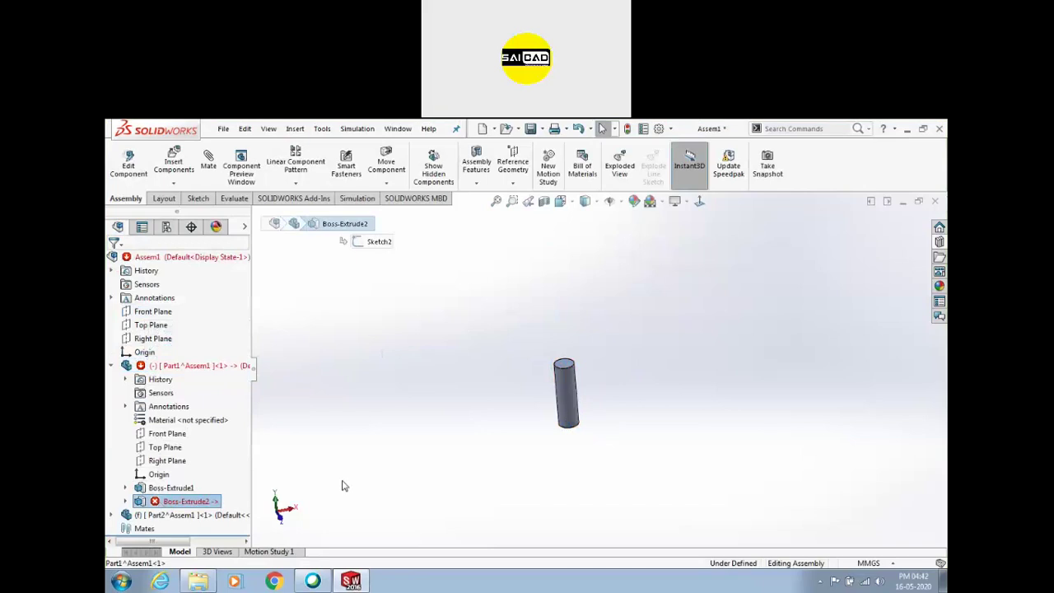
key("Delete")
key("ctrl+z")
Choose Edit Feature on Boss-Extrude2, agreeing to save the assembly first
mouse_move(198, 504)
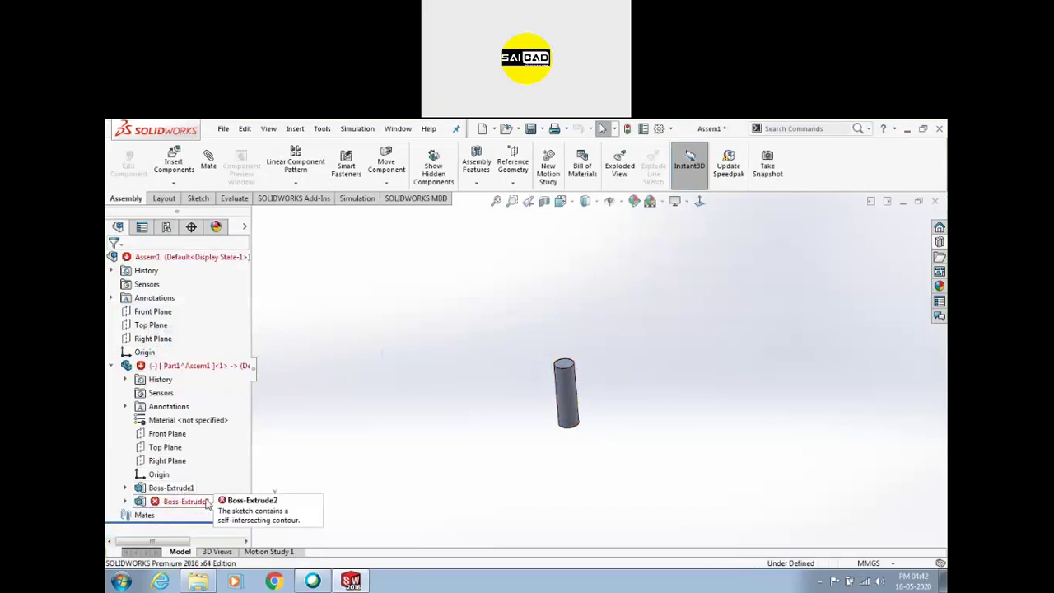
left_click(182, 504)
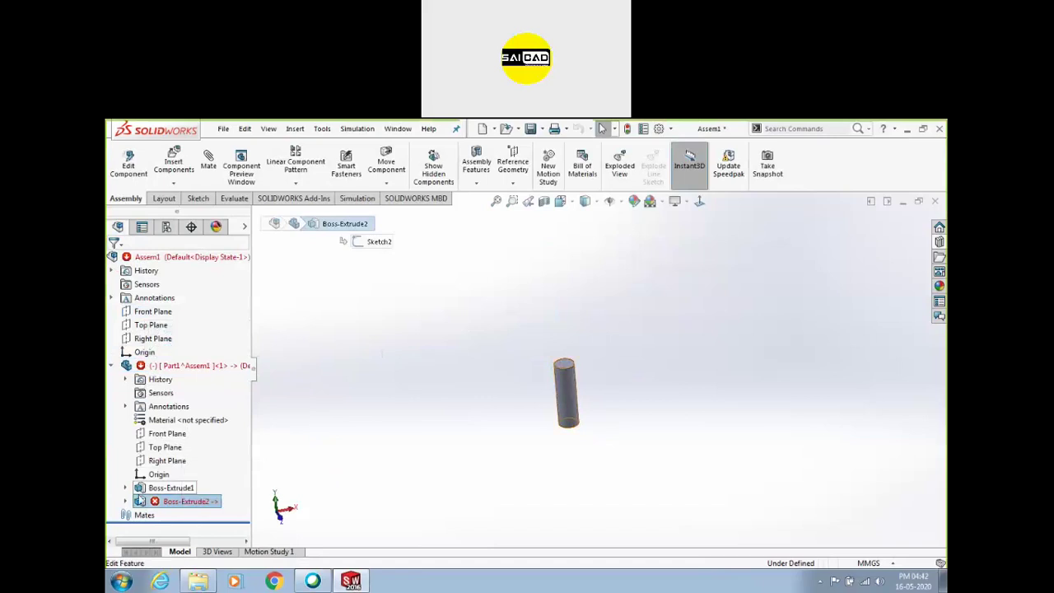
left_click(126, 501)
left_click(183, 503)
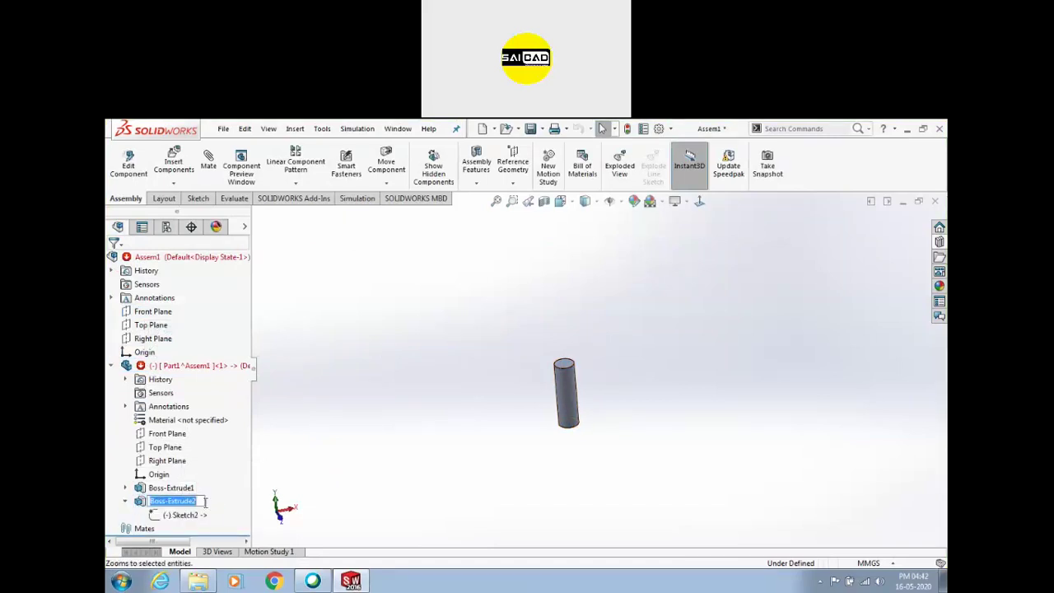
right_click(183, 504)
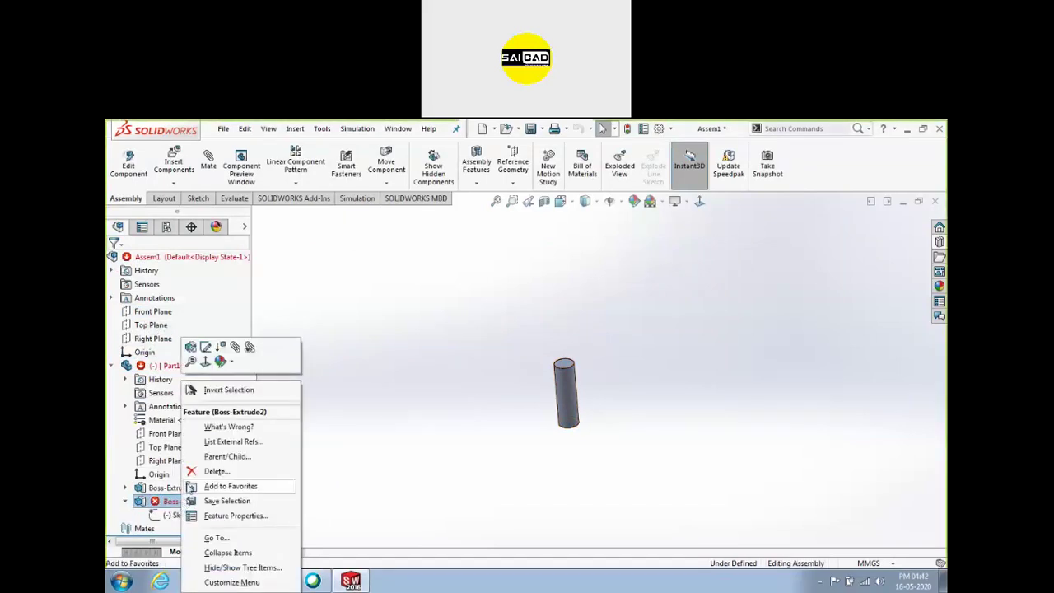
left_click(191, 360)
left_click(537, 362)
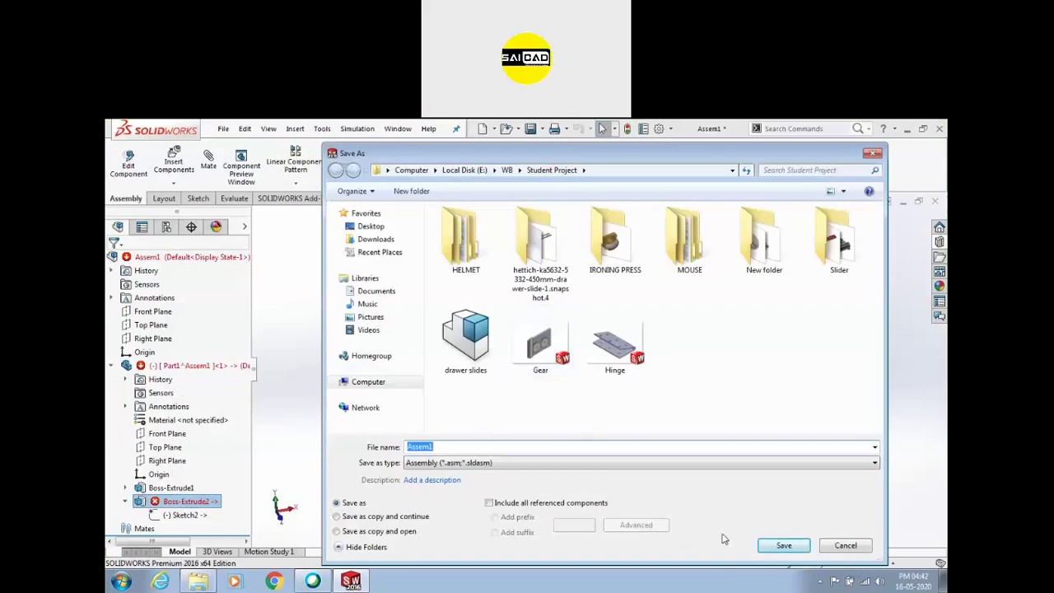
Save Assem1 with virtual parts stored internally and without rebuilding, then dismiss the unmated-part warning
left_click(783, 546)
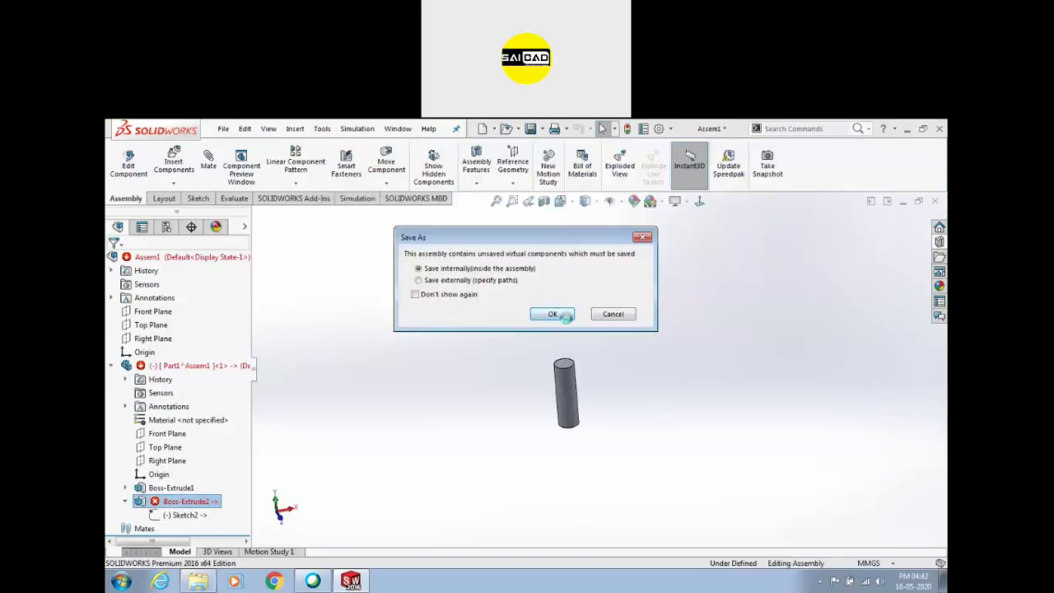
left_click(553, 315)
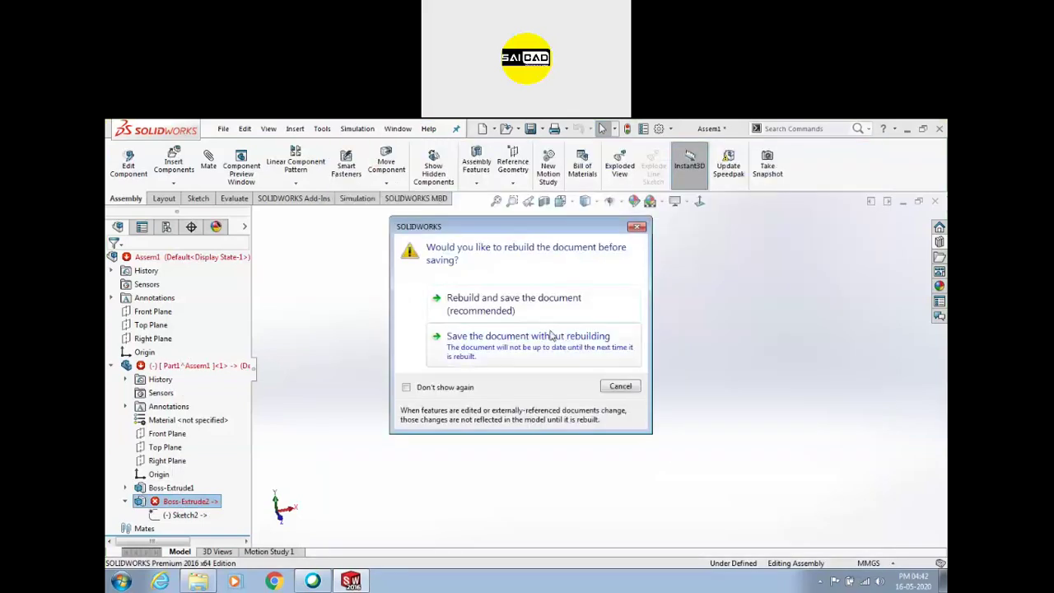
left_click(504, 336)
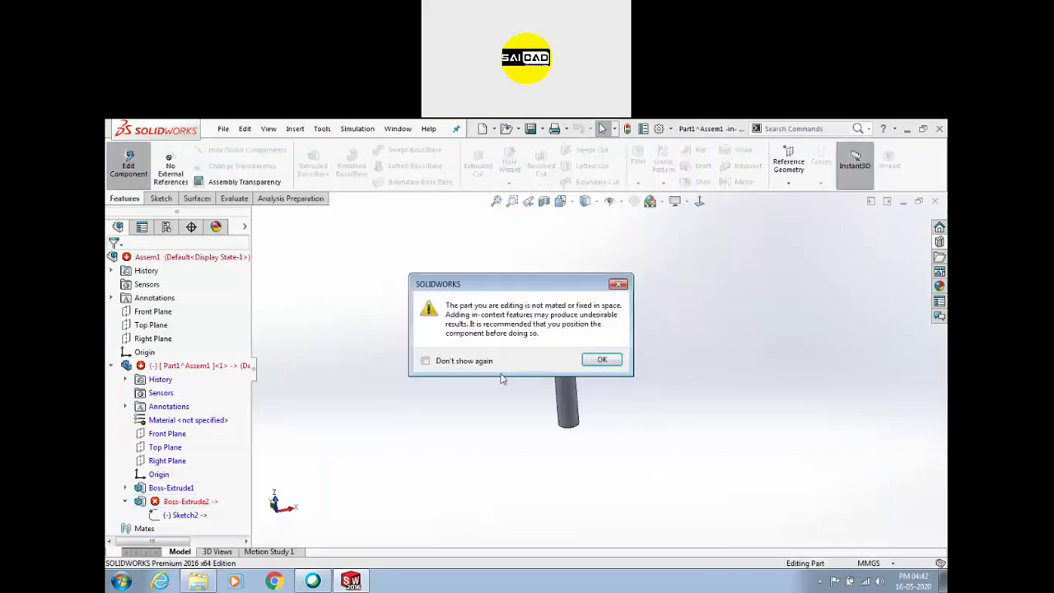
left_click(600, 359)
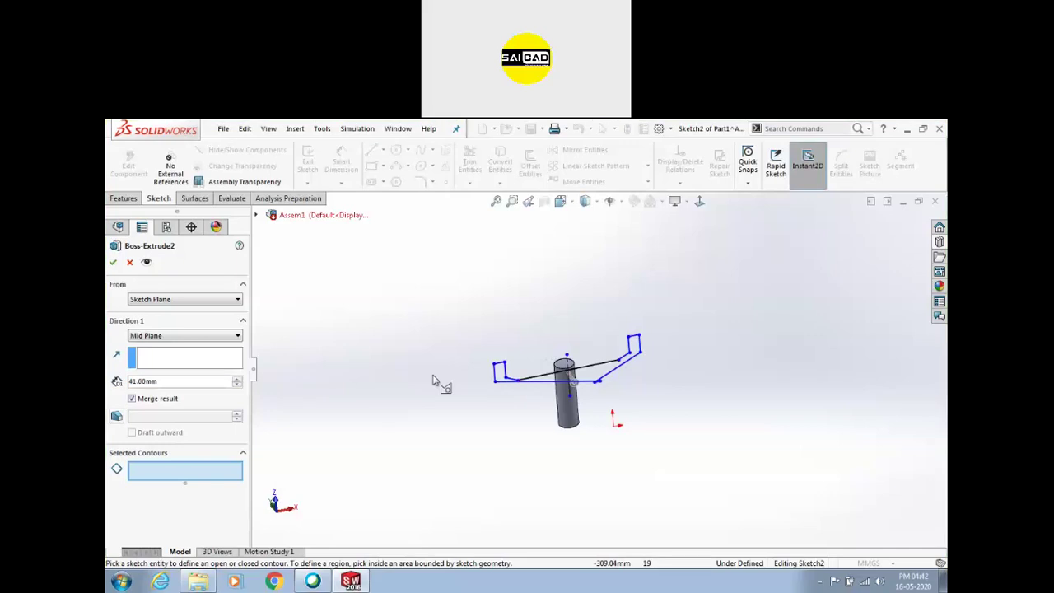
In Normal To view, drag the fork's lower corners onto the cylinder's left and right edges
left_click(699, 200)
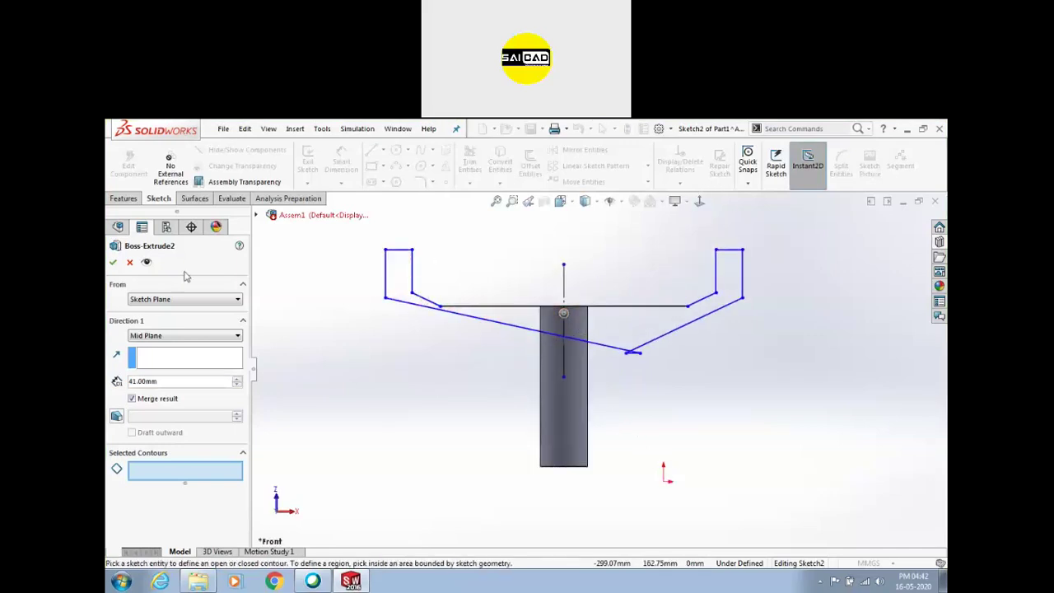
right_click(356, 286)
left_click(366, 290)
left_click_drag(535, 361, 528, 369)
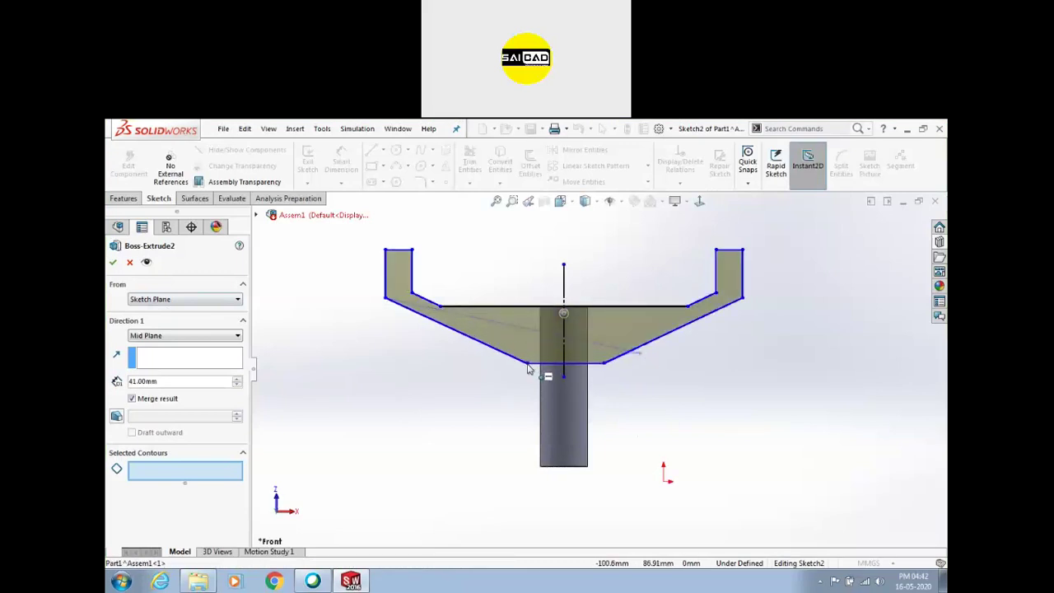
scroll(601, 373, "up", 3)
left_click_drag(616, 376, 593, 376)
scroll(597, 379, "down", 3)
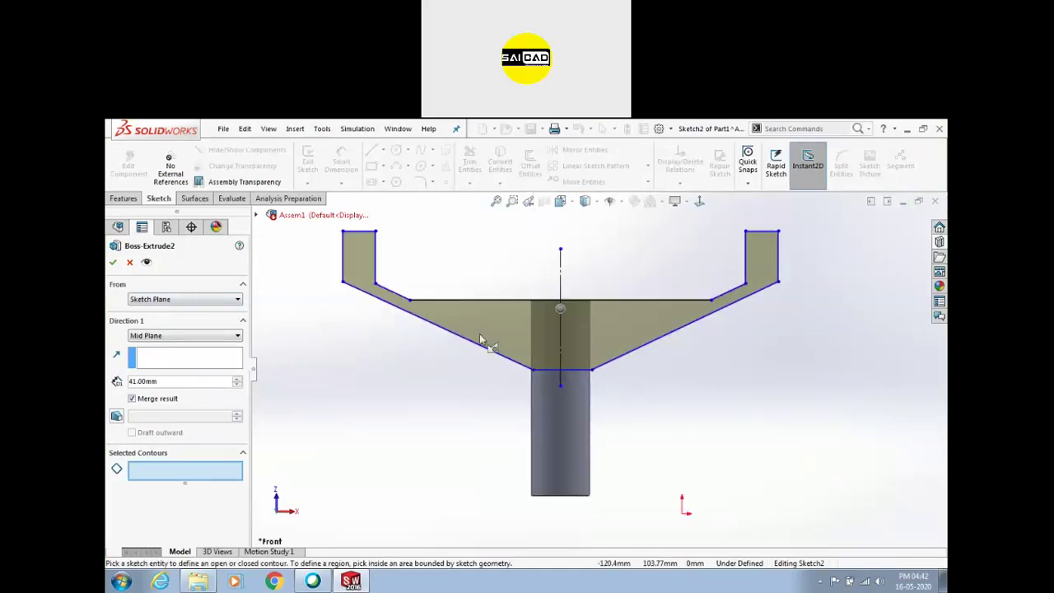
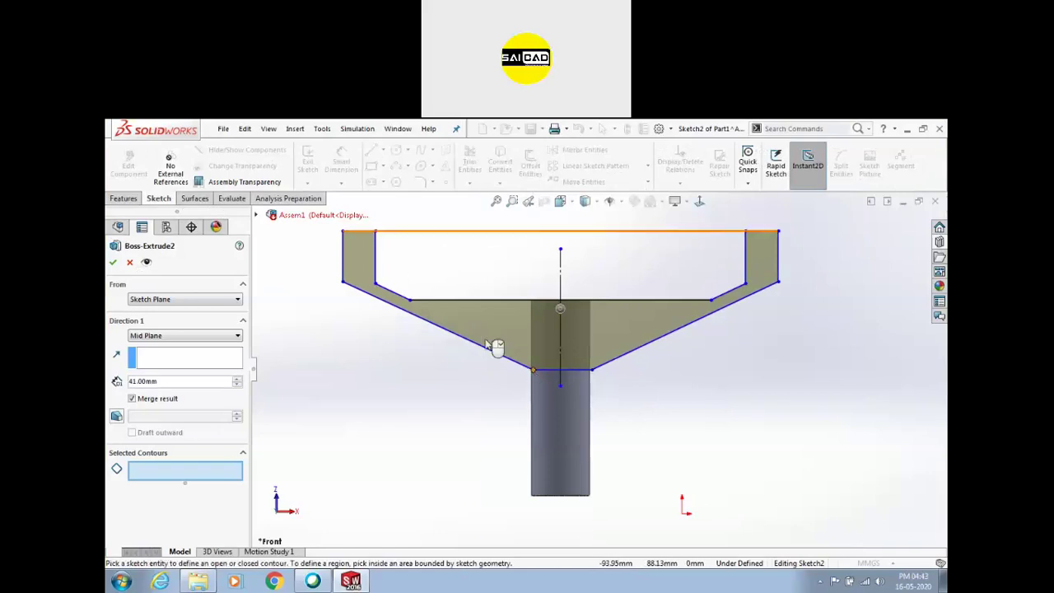
Drag the sketch vertices so the profile forms a fork with upright, wider arms
mouse_move(409, 303)
left_mouse_down()
mouse_move(381, 264)
mouse_move(381, 227)
left_mouse_up()
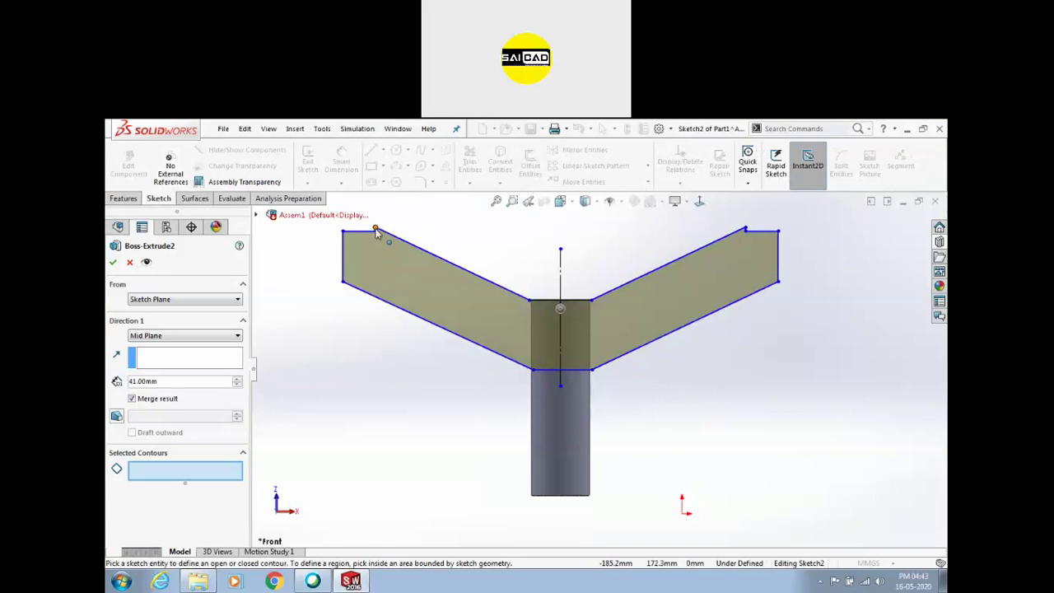
left_click(381, 230)
scroll(393, 318, "up", 3)
scroll(527, 362, "down", 2)
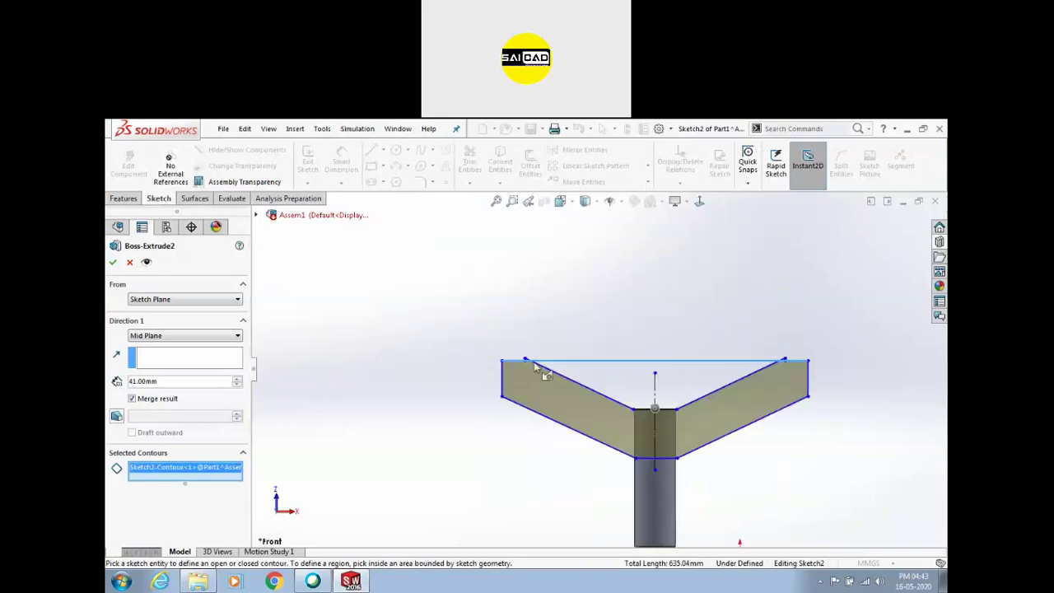
left_click_drag(502, 361, 512, 292)
left_click_drag(525, 360, 590, 366)
Use only the fork region as the selected contour and extrude it 41 mm mid-plane as Boss-Extrude2
left_click(739, 430)
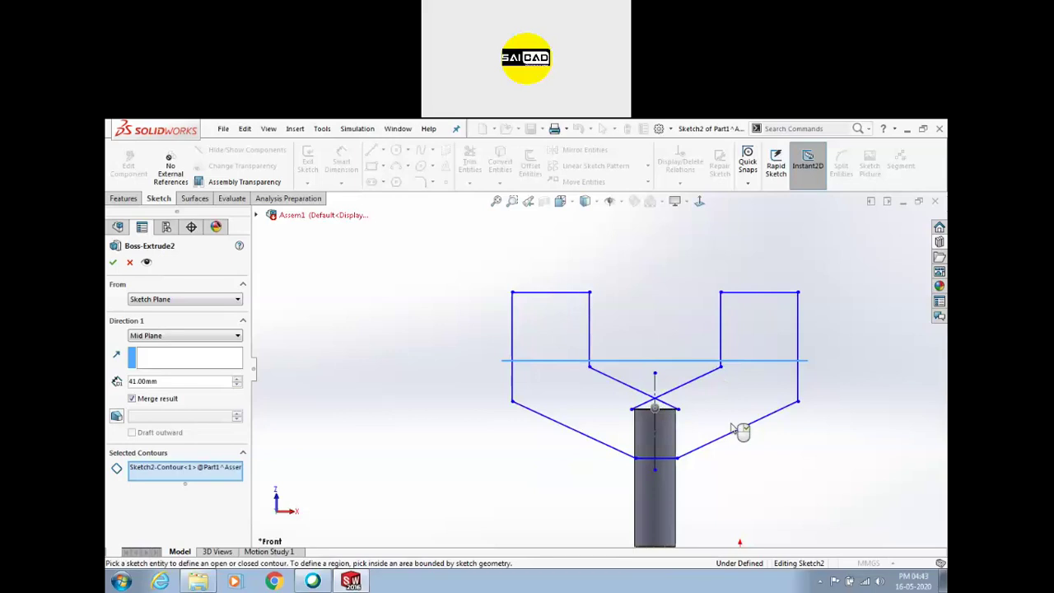
left_click(680, 413)
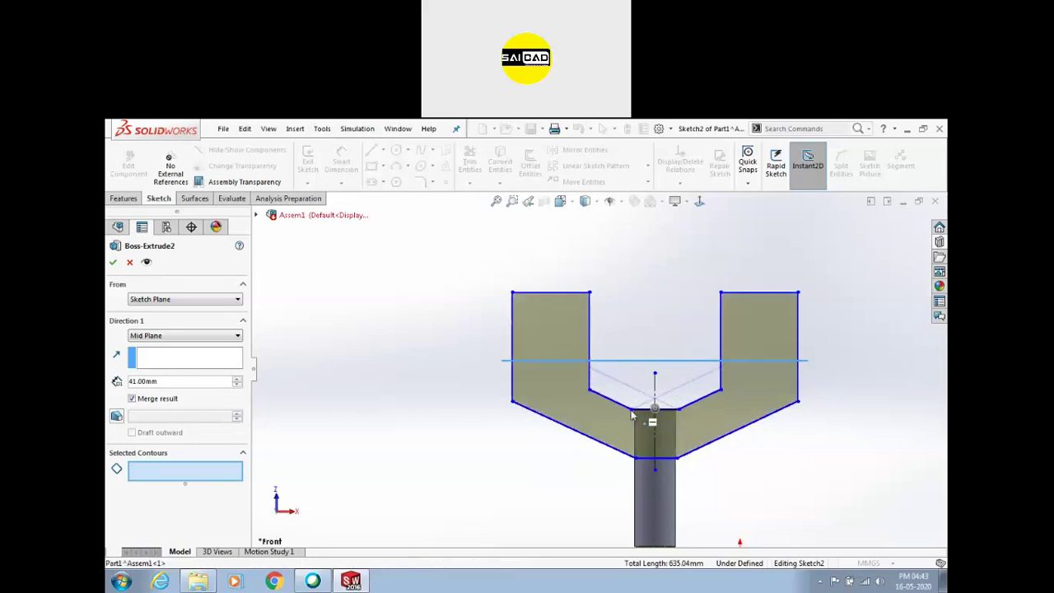
left_click(651, 421)
left_click(112, 262)
left_click(520, 359)
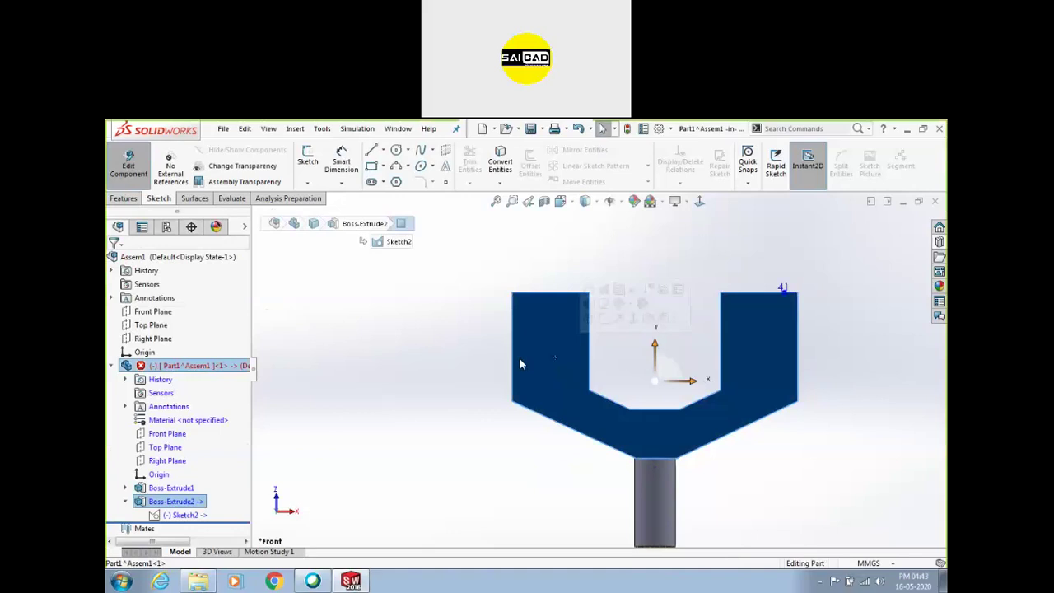
Edit Part1 in the assembly and reopen Boss-Extrude2's Sketch2, dismissing the unmated-part warnings
left_click(129, 177)
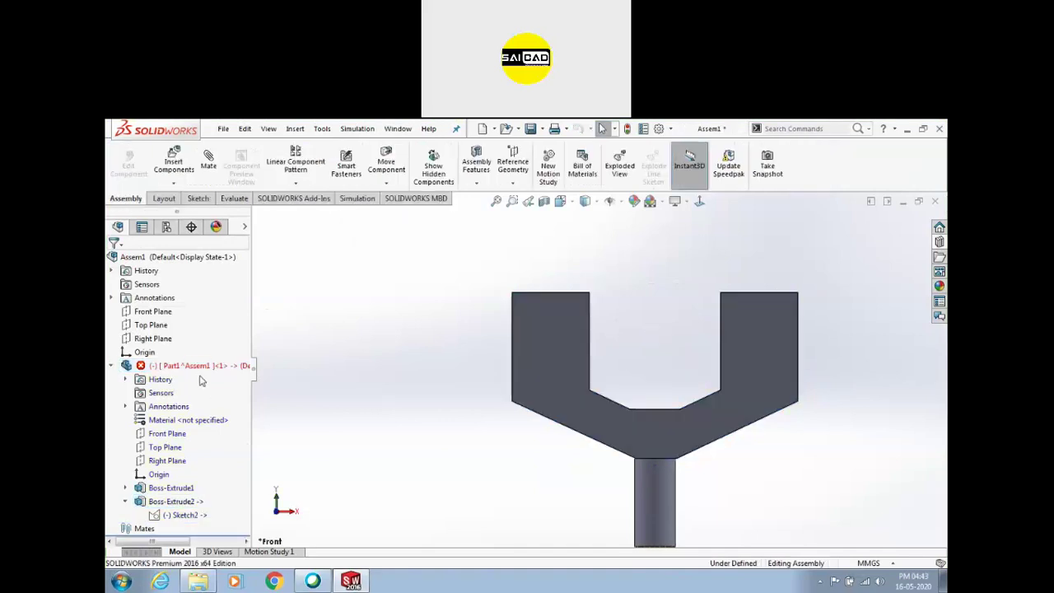
left_click(176, 365)
left_click(185, 327)
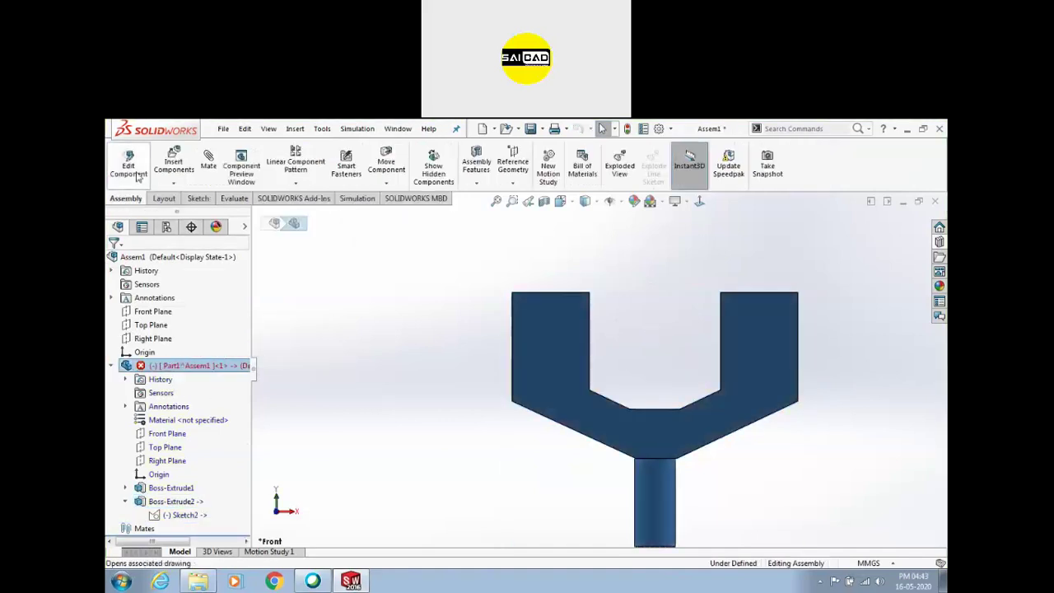
left_click(584, 360)
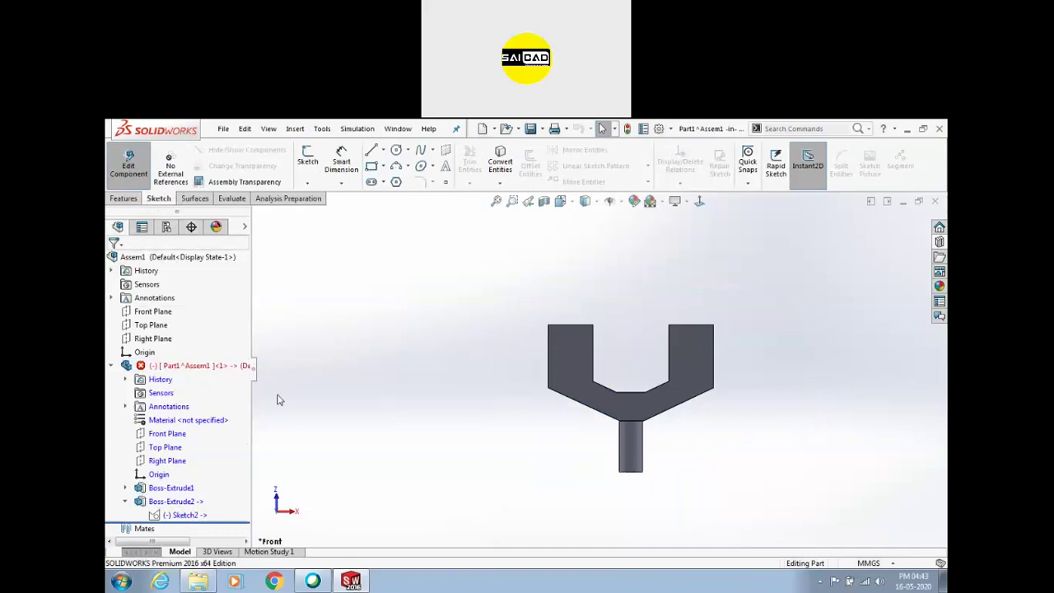
left_click(175, 501)
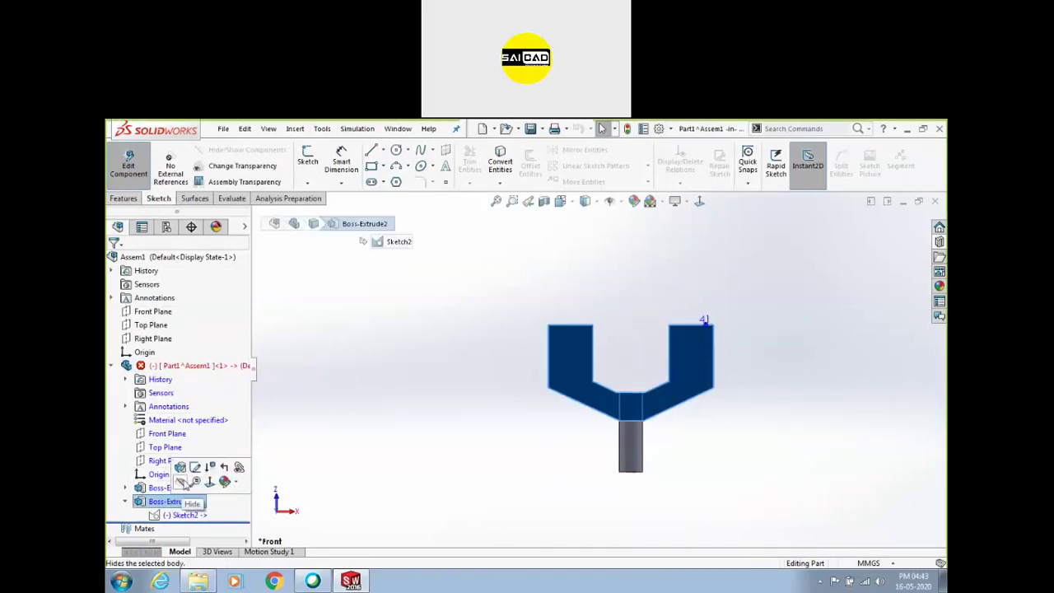
left_click(191, 467)
left_click(601, 360)
From the back view, convert the rod's left and right edges into the sketch
key("ctrl+8")
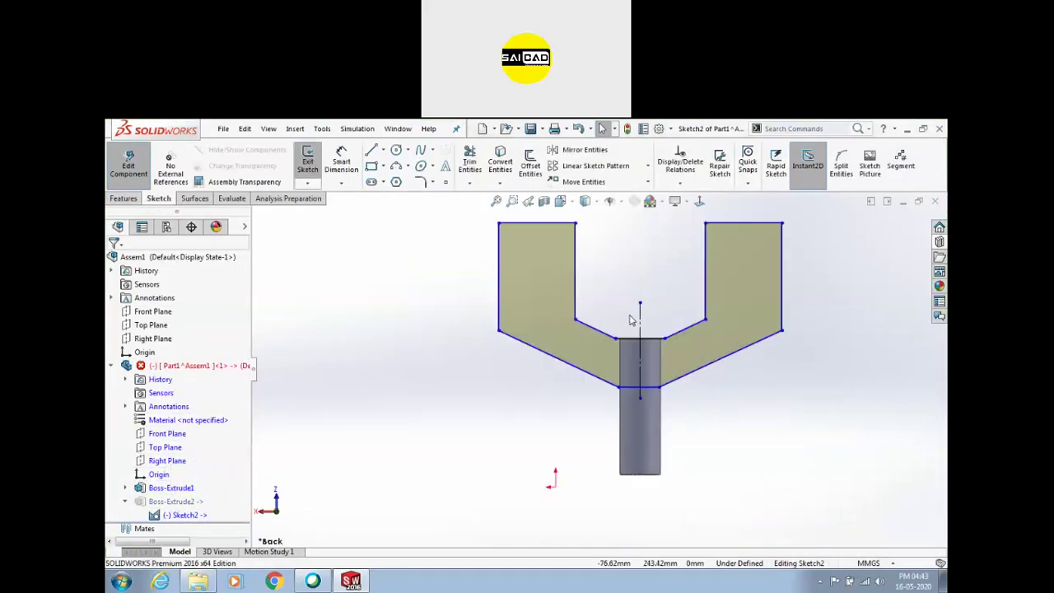
scroll(630, 377, "down", 2)
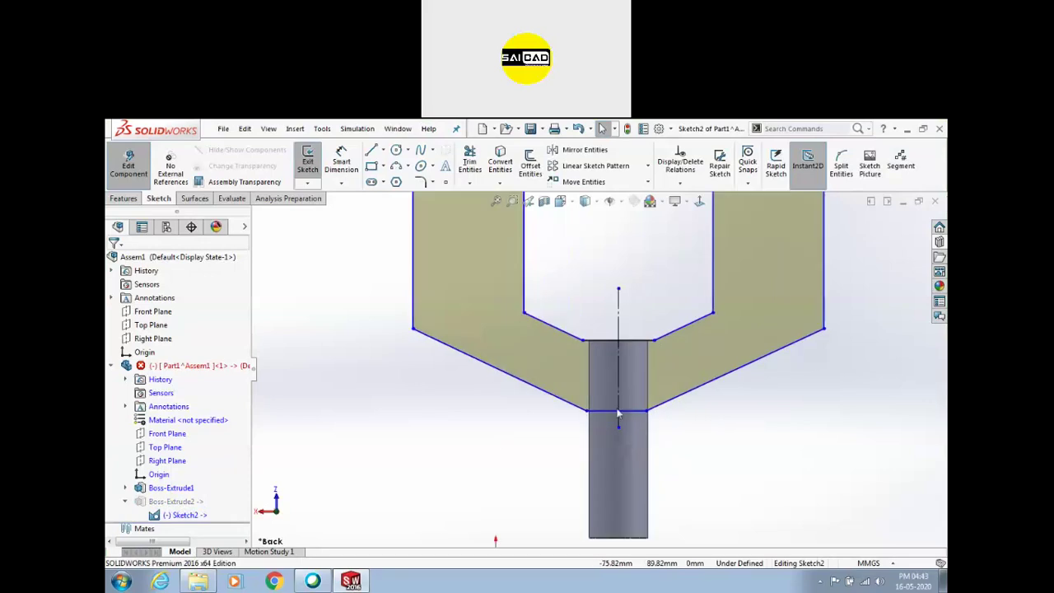
left_click(499, 163)
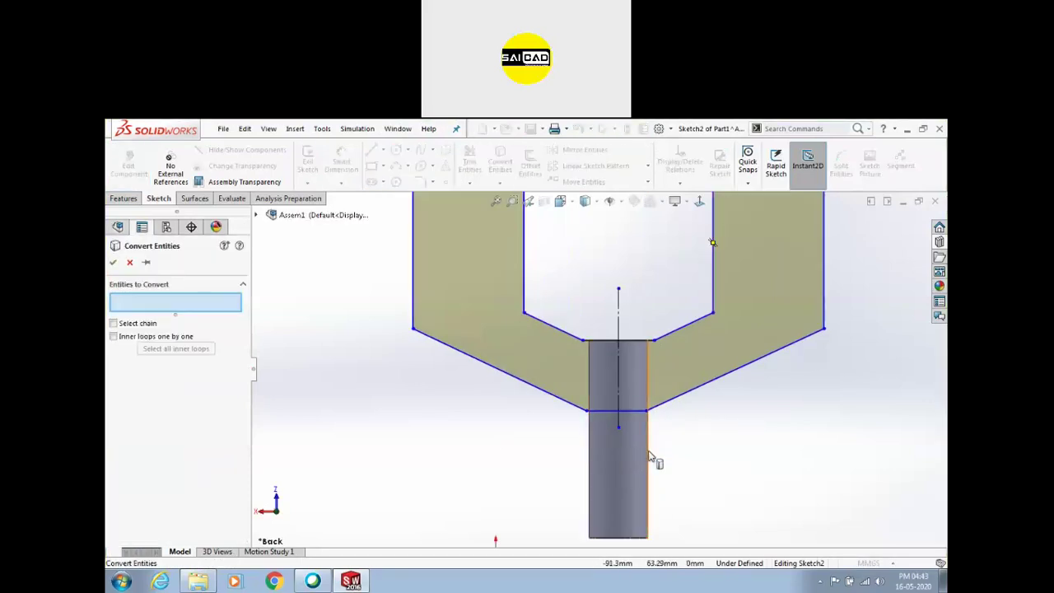
left_click(649, 460)
left_click(589, 439)
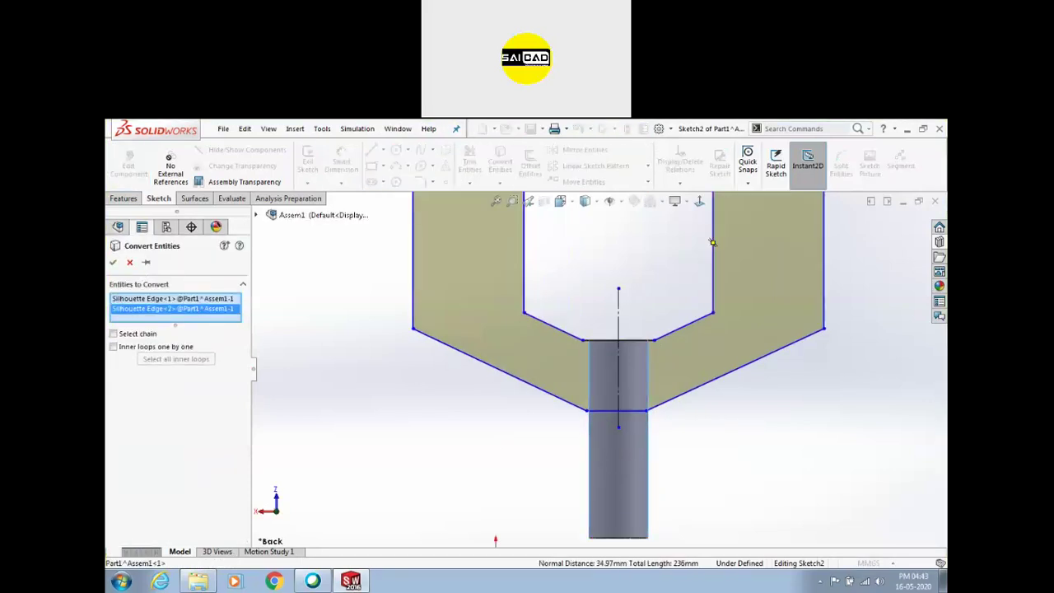
key("Return")
left_click_drag(682, 455, 564, 512)
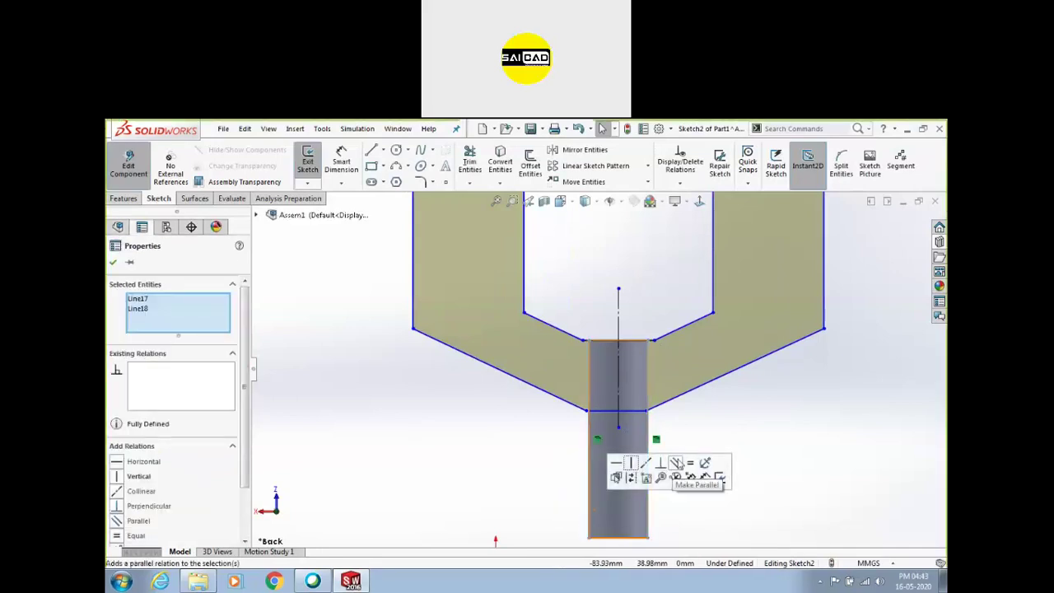
left_click(696, 464)
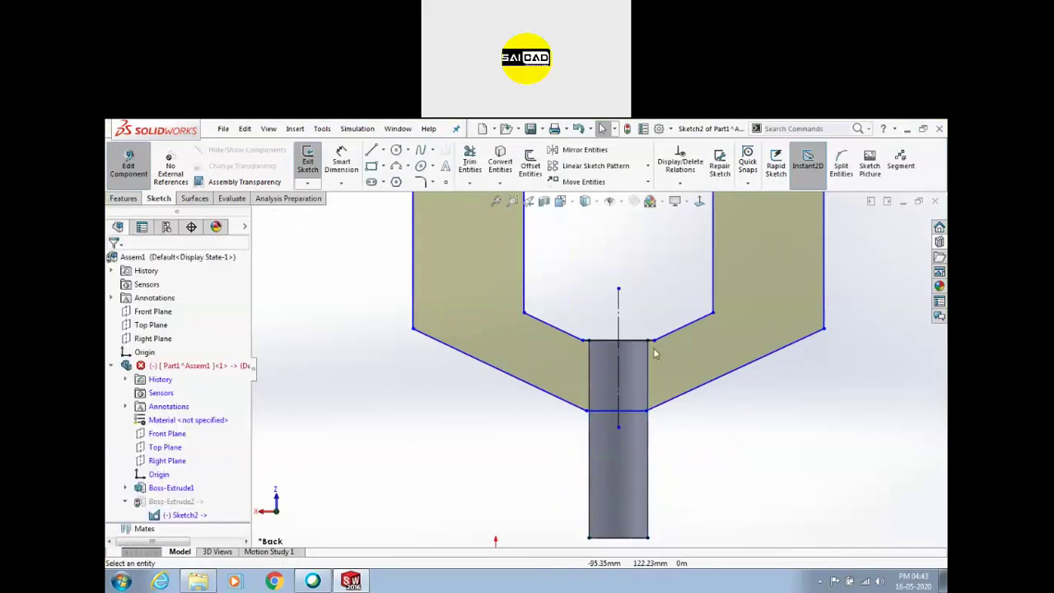
Snap the slanted arm lines' endpoints onto the rod's top corner and side edge
scroll(651, 350, "down", 3)
left_click_drag(645, 347, 631, 348)
left_click(510, 351)
left_click(446, 349)
left_click(505, 498)
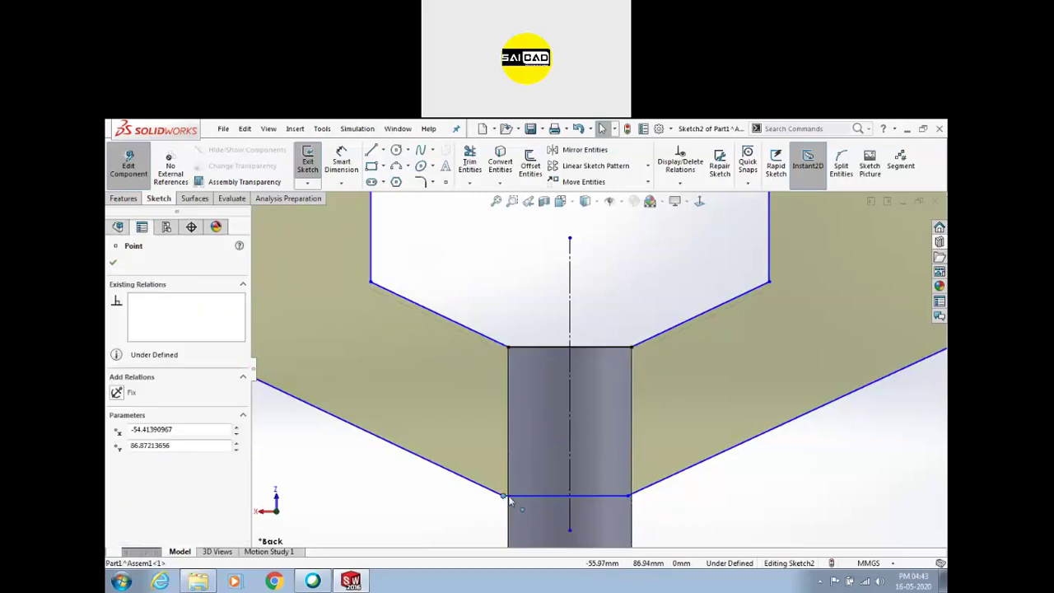
left_click(592, 511)
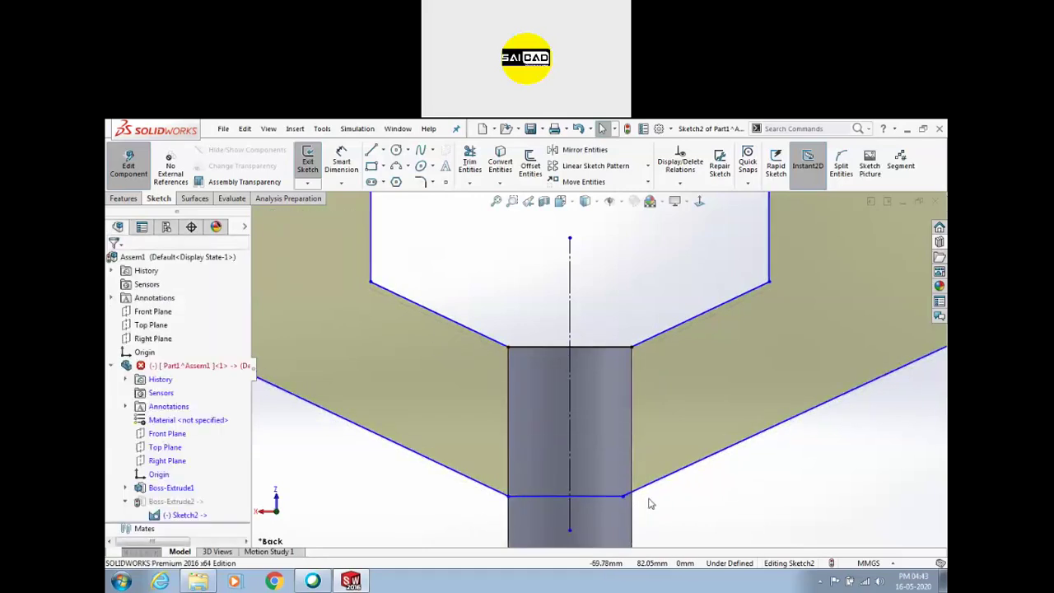
mouse_move(623, 498)
left_mouse_down()
mouse_move(640, 505)
mouse_move(633, 499)
left_mouse_up()
left_click(684, 522)
Move the fork's top-right corner inward to narrow the arms
scroll(546, 423, "up", 7)
scroll(618, 298, "down", 1)
scroll(643, 407, "down", 3)
scroll(659, 365, "up", 1)
mouse_move(726, 273)
left_mouse_down()
mouse_move(675, 279)
mouse_move(687, 282)
mouse_move(674, 272)
left_mouse_up()
left_click(529, 370)
Dimension the fork's overall width as 150 and its inner depth as 100
left_click(342, 157)
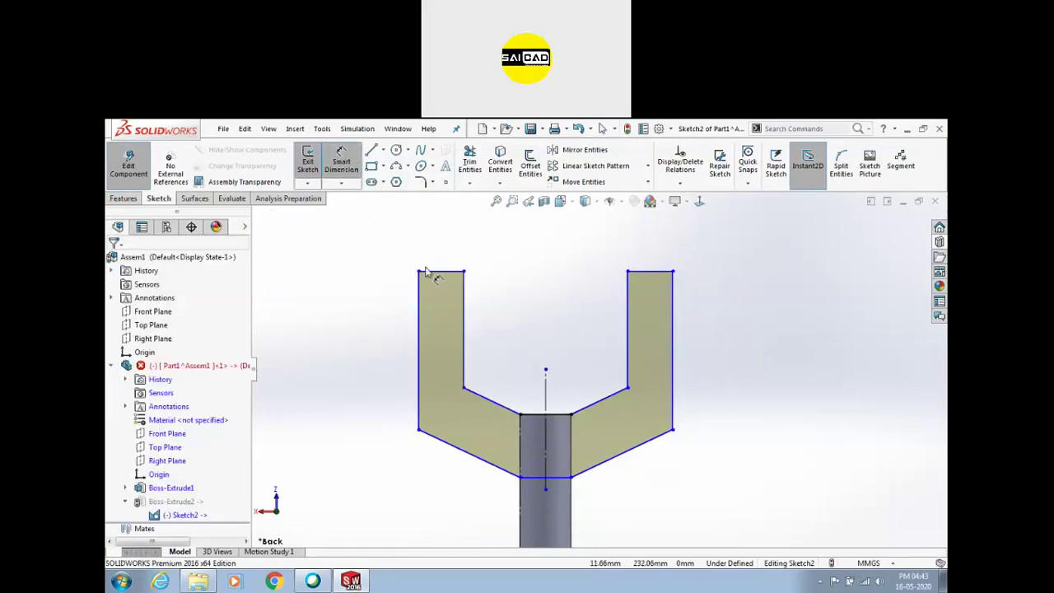
left_click(423, 280)
left_click(672, 280)
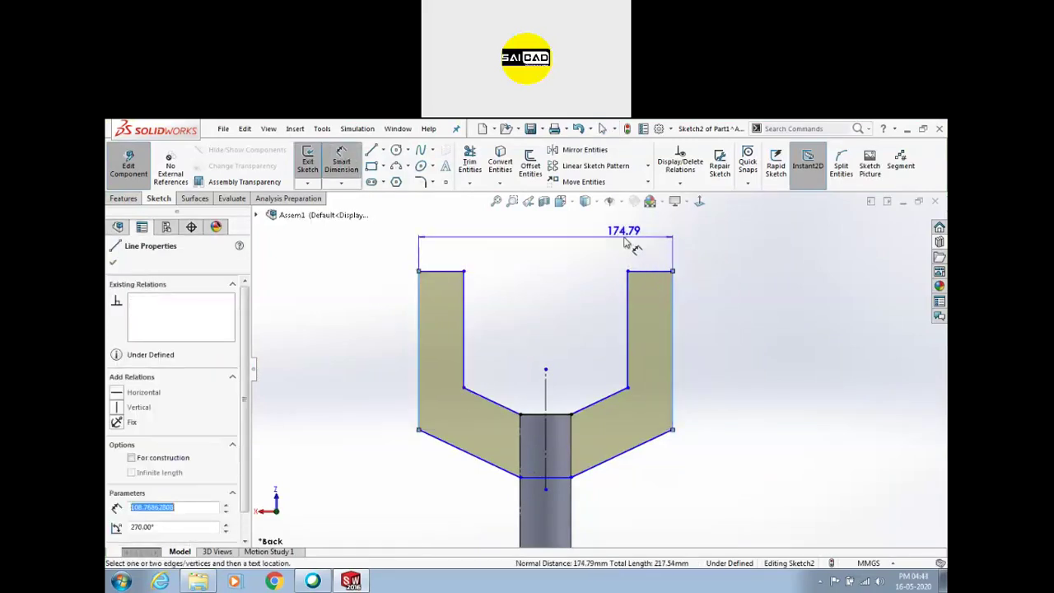
left_click(624, 243)
key("Return")
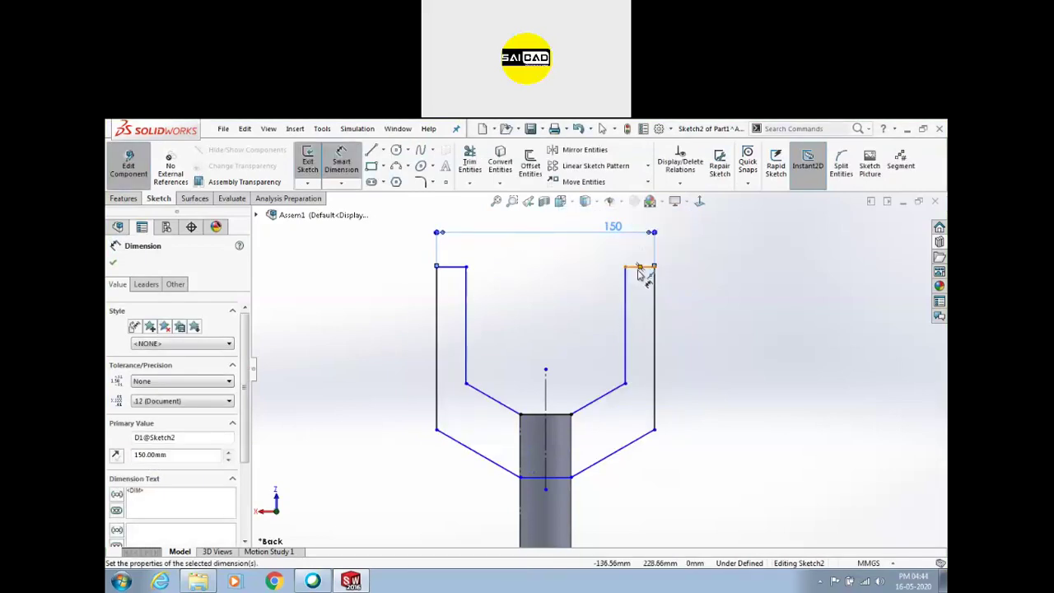
left_click(640, 268)
left_click(571, 413)
left_click(580, 365)
type("100")
key("Return")
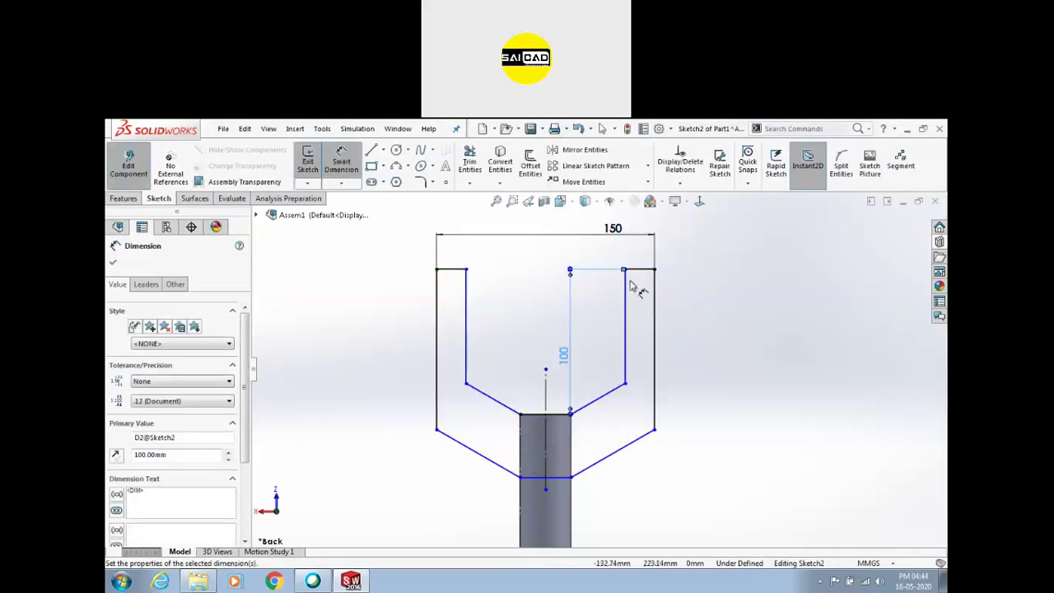
Dimension the inner width between the arms as 100 and the arm thickness as 30
left_click(625, 294)
left_click(466, 297)
left_click(511, 276)
type("100")
key("Return")
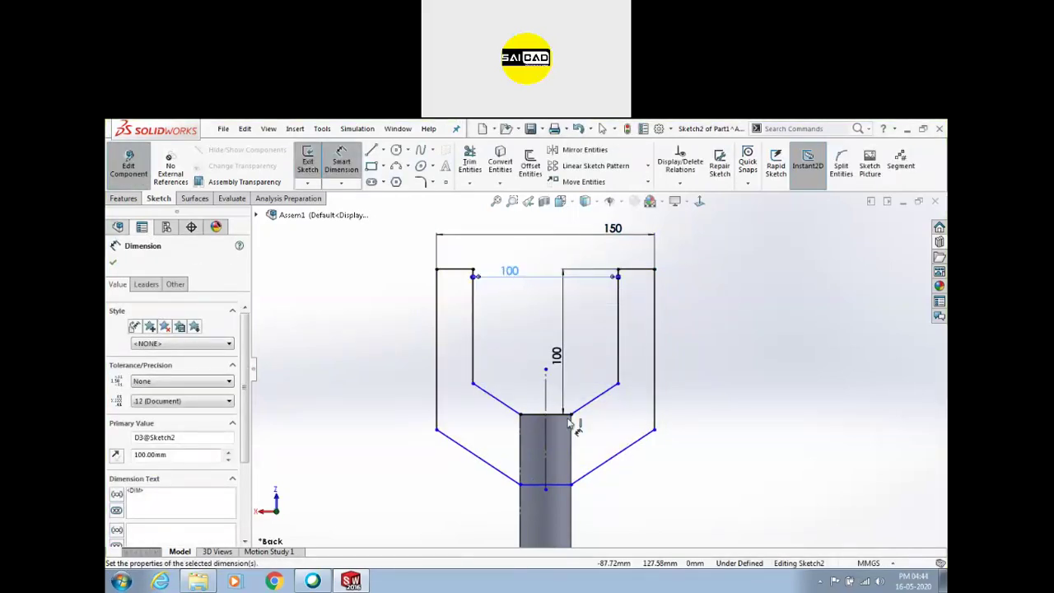
left_click(630, 448)
left_click(626, 403)
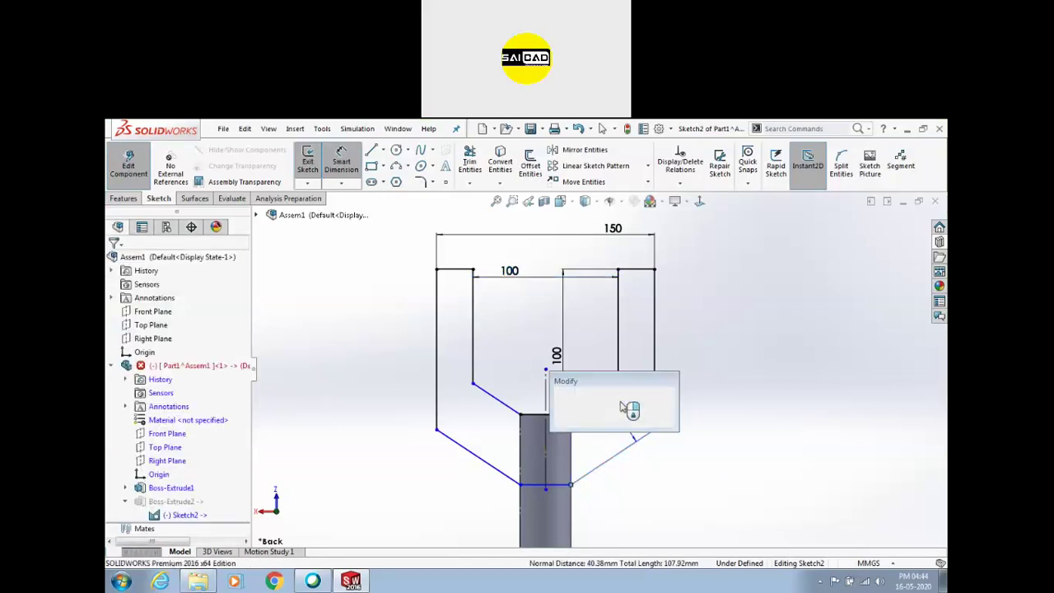
type("30")
key("Return")
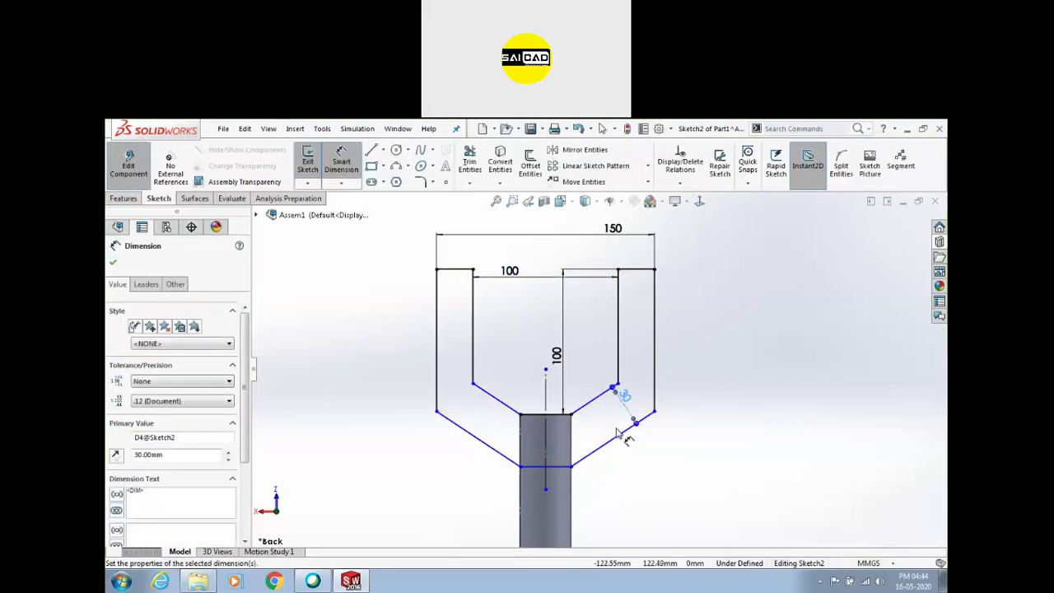
Set a 90° angle between the two slanted lines to fully define Sketch2, then exit the sketch
key("Escape")
mouse_move(572, 467)
left_mouse_down()
mouse_move(582, 494)
mouse_move(581, 473)
left_mouse_up()
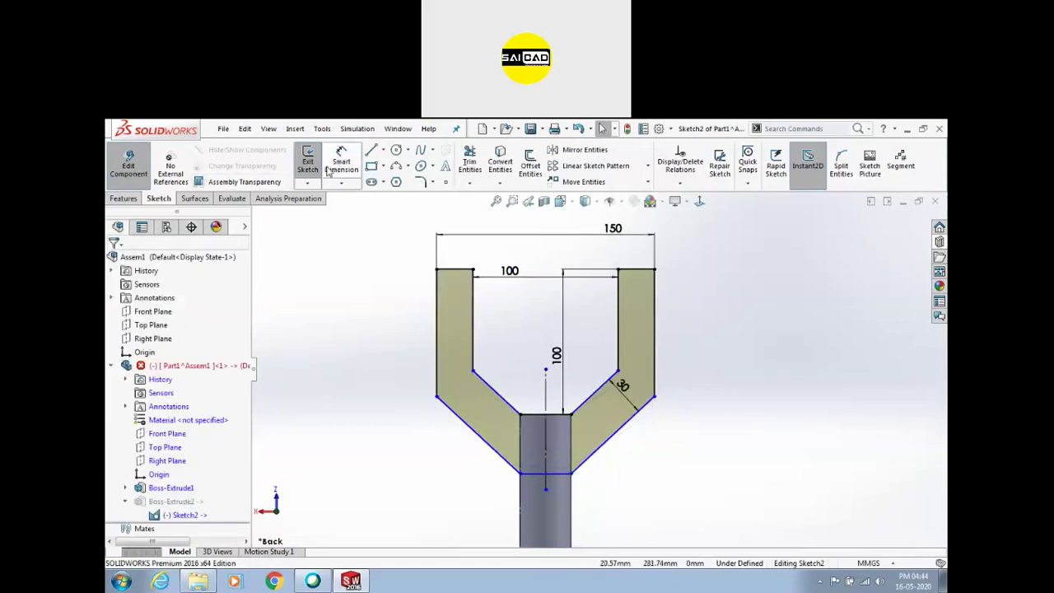
left_click(340, 164)
left_click(497, 394)
left_click(508, 401)
left_click(510, 404)
left_click(591, 402)
left_click(595, 370)
type("90")
key("Return")
key("Escape")
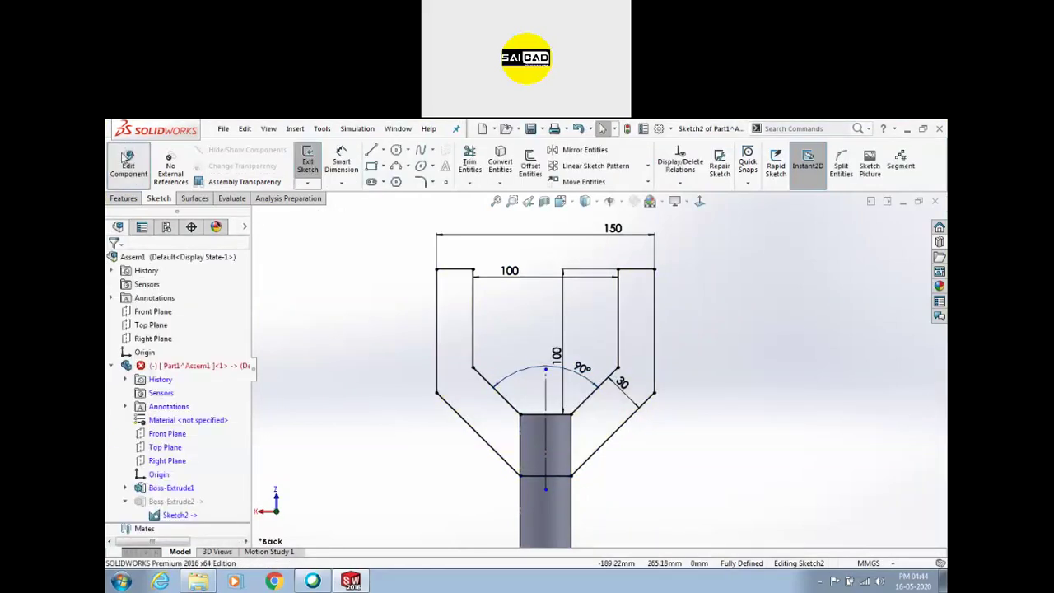
left_click(307, 162)
middle_click_drag(421, 357, 492, 417)
Reopen Boss-Extrude2 and confirm it with the Mid Plane end condition kept
left_click(176, 501)
left_click(155, 466)
left_click(602, 359)
left_click(149, 340)
left_click(151, 337)
middle_click_drag(330, 341, 426, 334)
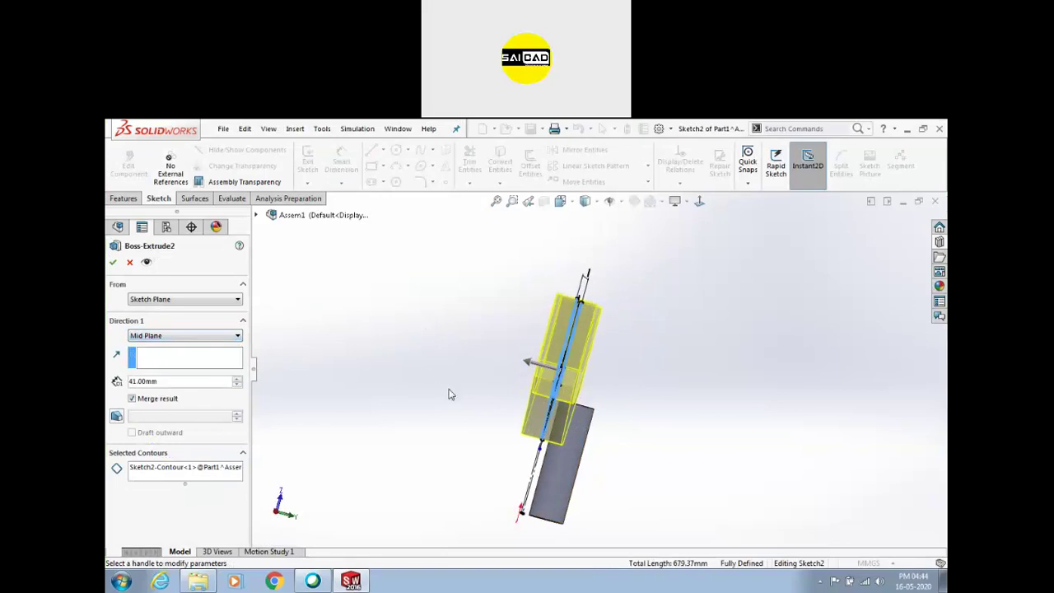
left_click(113, 262)
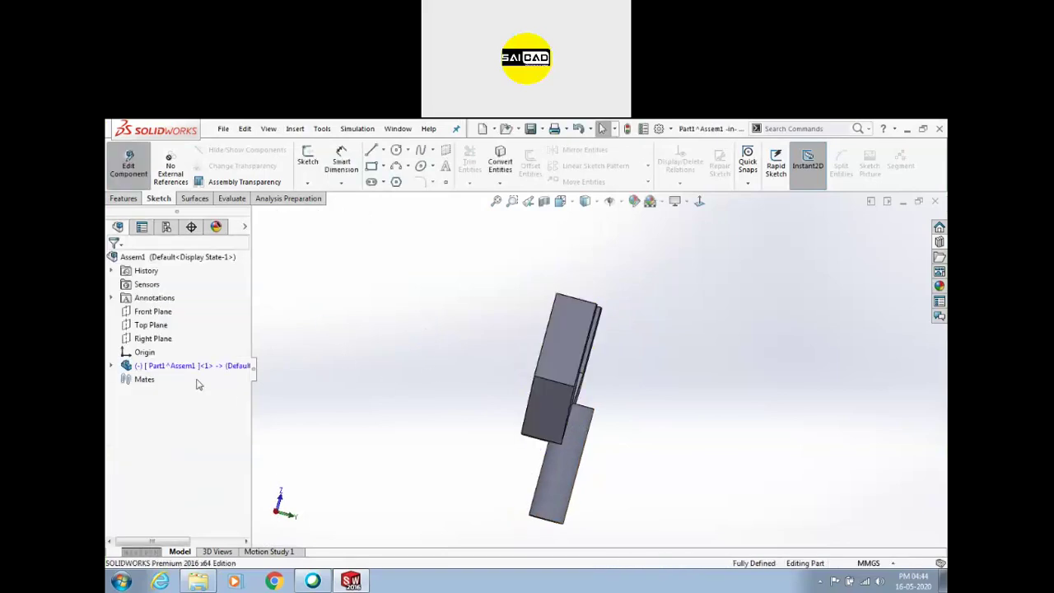
Inspect Part1's Boss-Extrude1 sketch, then leave part editing for the assembly
left_click(113, 366)
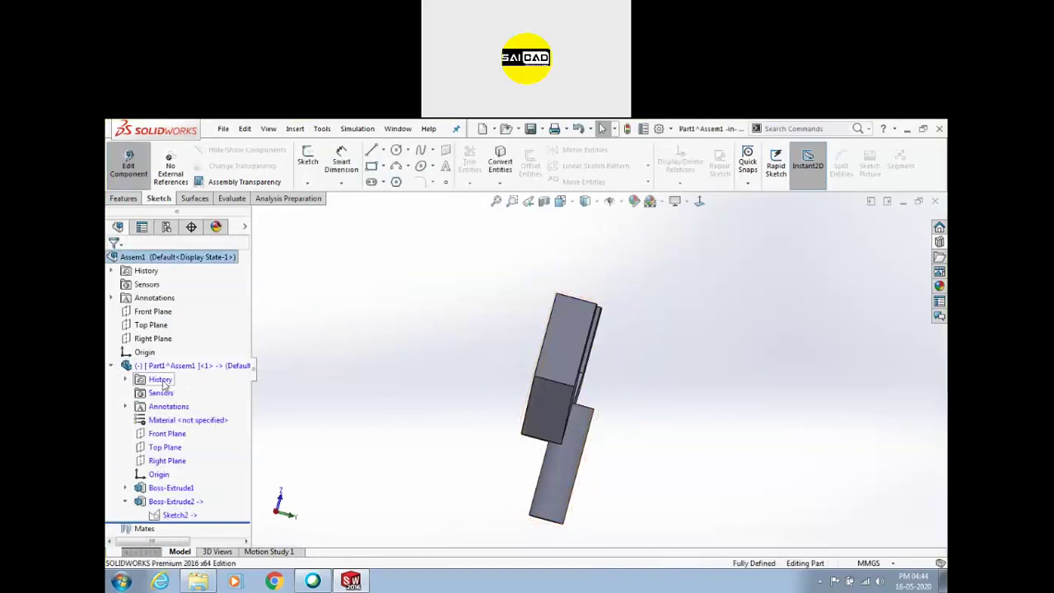
left_click(165, 488)
left_click(196, 454)
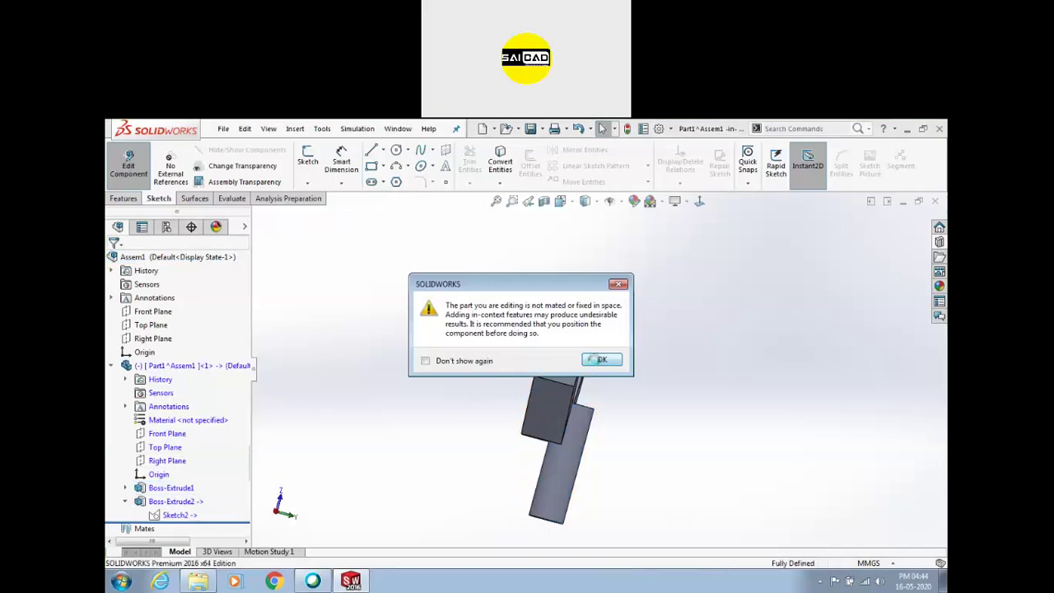
left_click(596, 361)
middle_click_drag(597, 455, 563, 501)
scroll(558, 503, "up", 3)
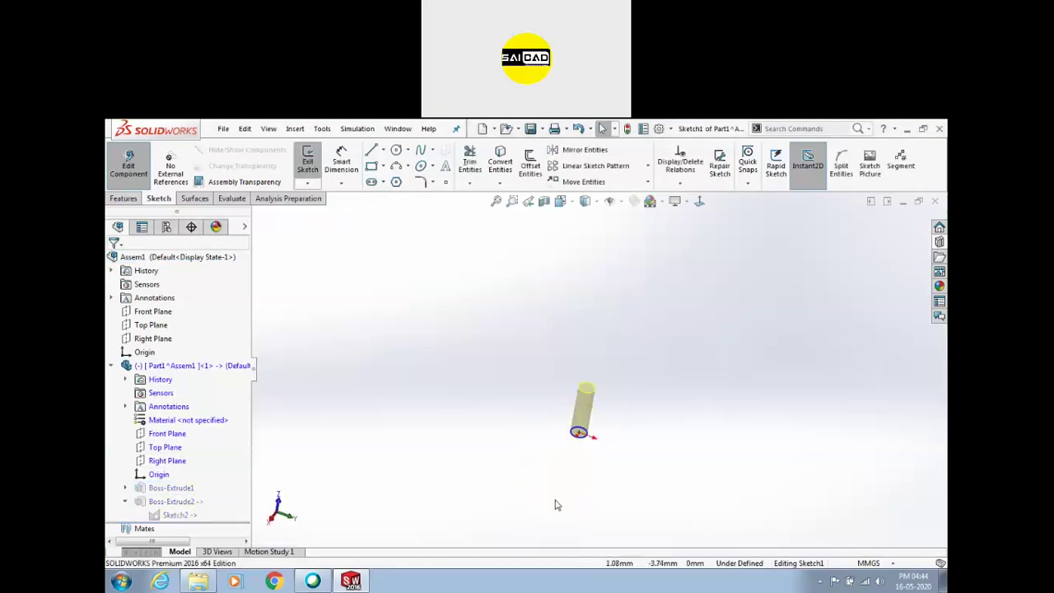
scroll(558, 501, "down", 3)
left_click(124, 169)
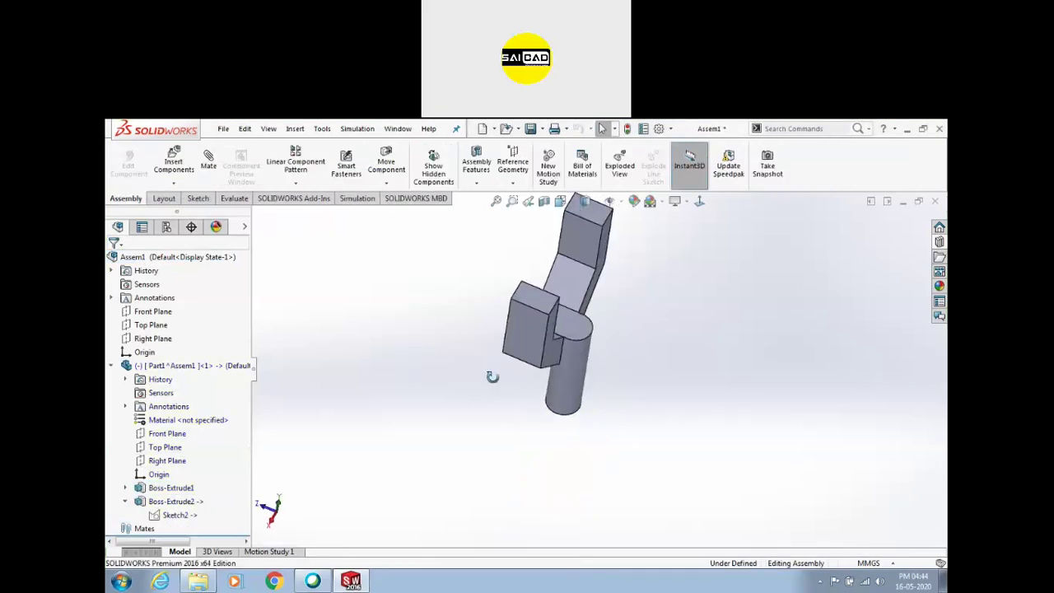
Change Boss-Extrude2 to a reversed Blind extrusion 50 mm deep
left_click(175, 504)
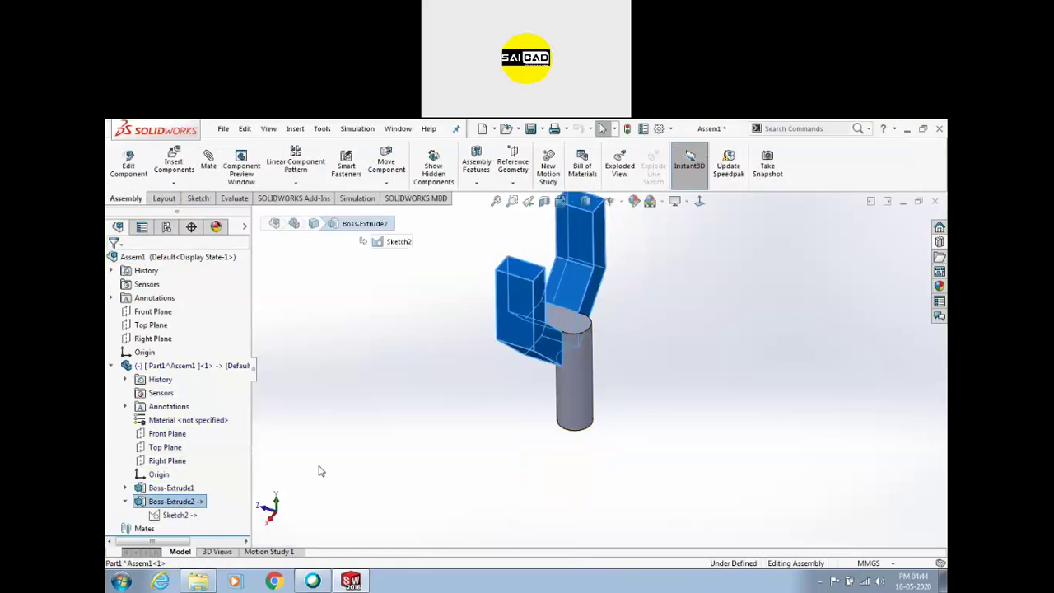
left_click(263, 500)
left_click(164, 504)
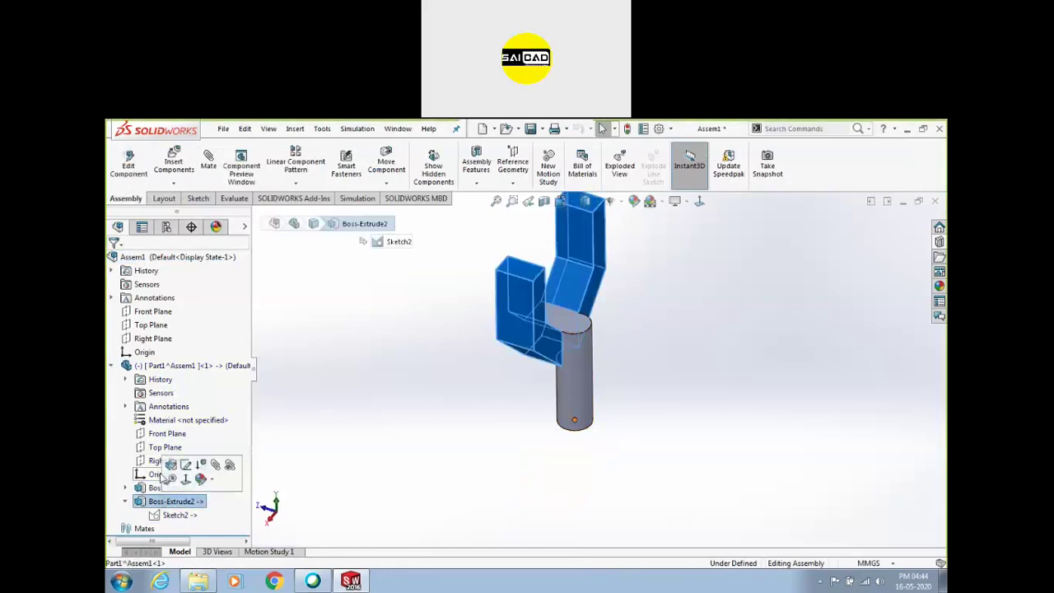
left_click(171, 466)
left_click(588, 364)
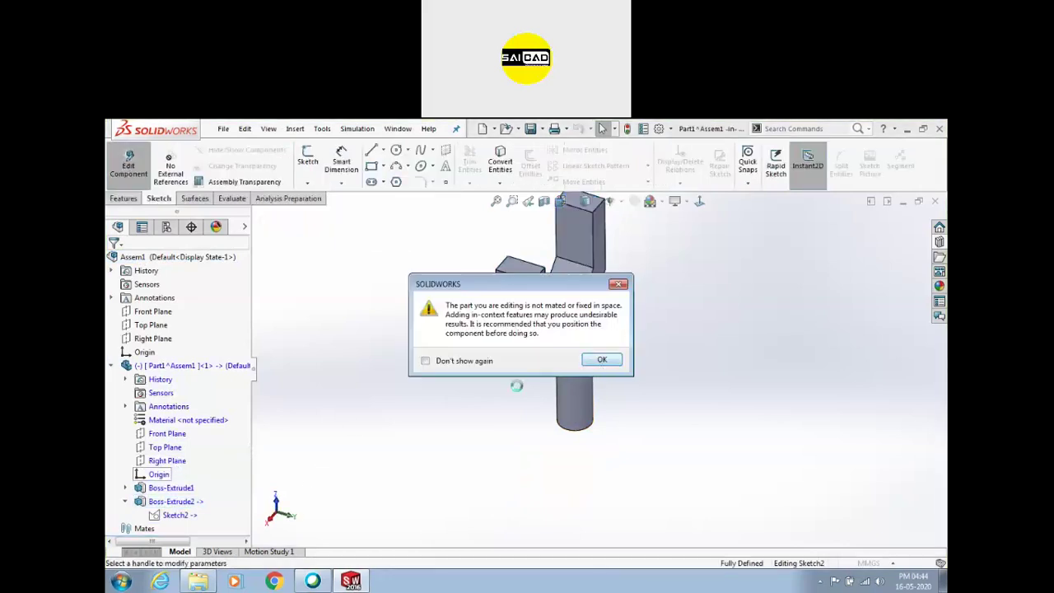
middle_click_drag(447, 412, 479, 377)
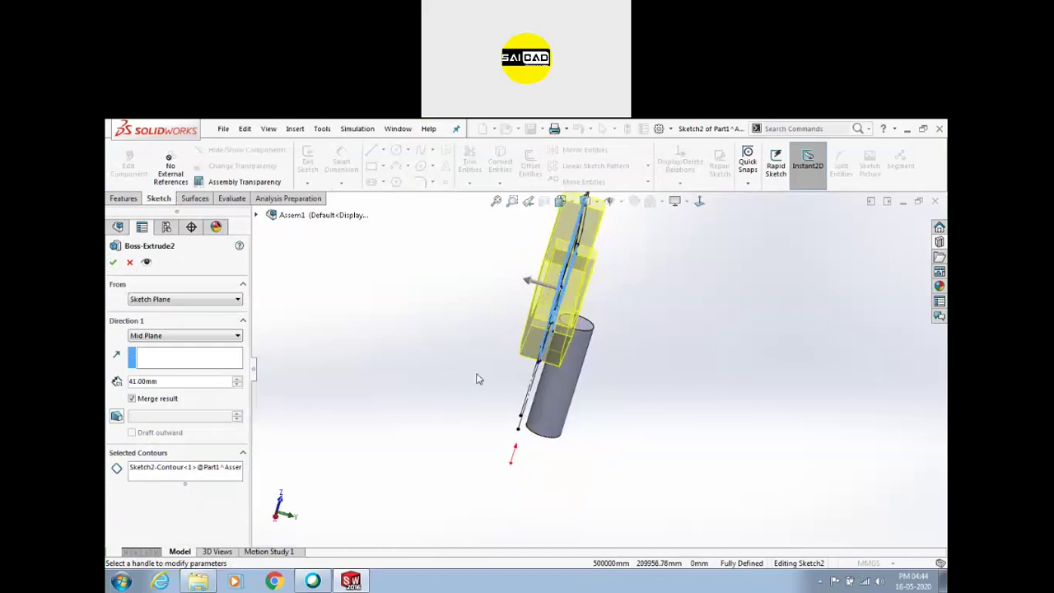
left_click(153, 336)
left_click(153, 348)
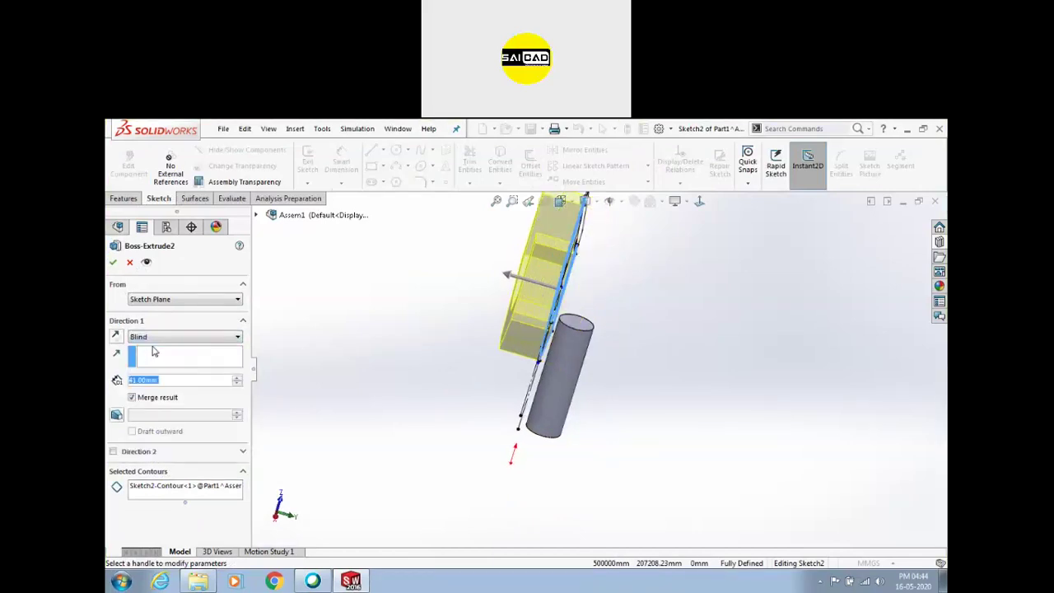
left_click(116, 337)
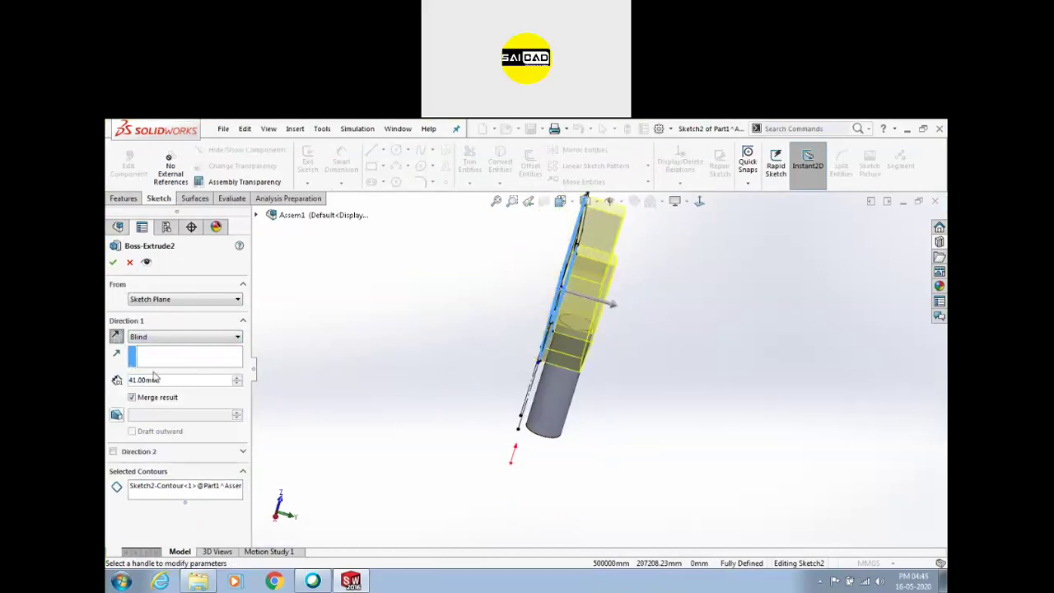
type("50")
key("Return")
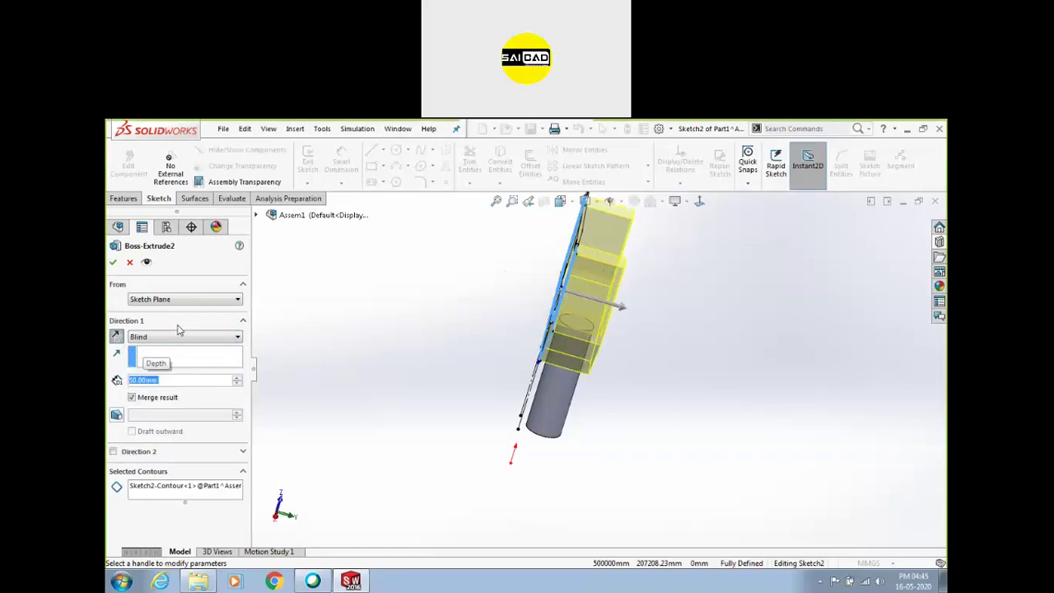
left_click(113, 262)
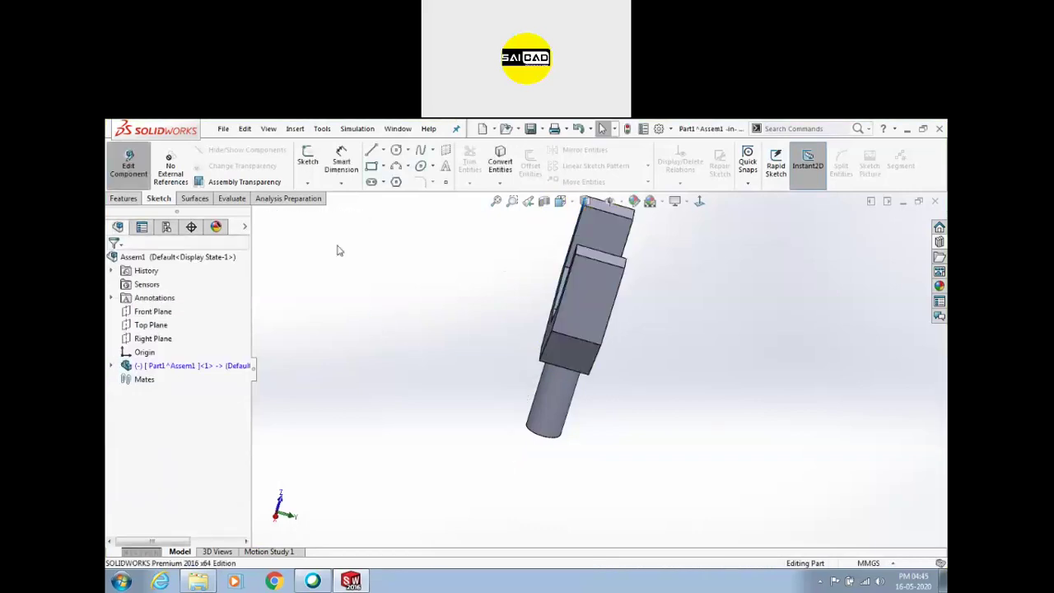
Return to editing the whole assembly and orbit to view the Y-shaped fork on its rod
scroll(511, 353, "up", 3)
middle_click_drag(511, 352, 451, 319)
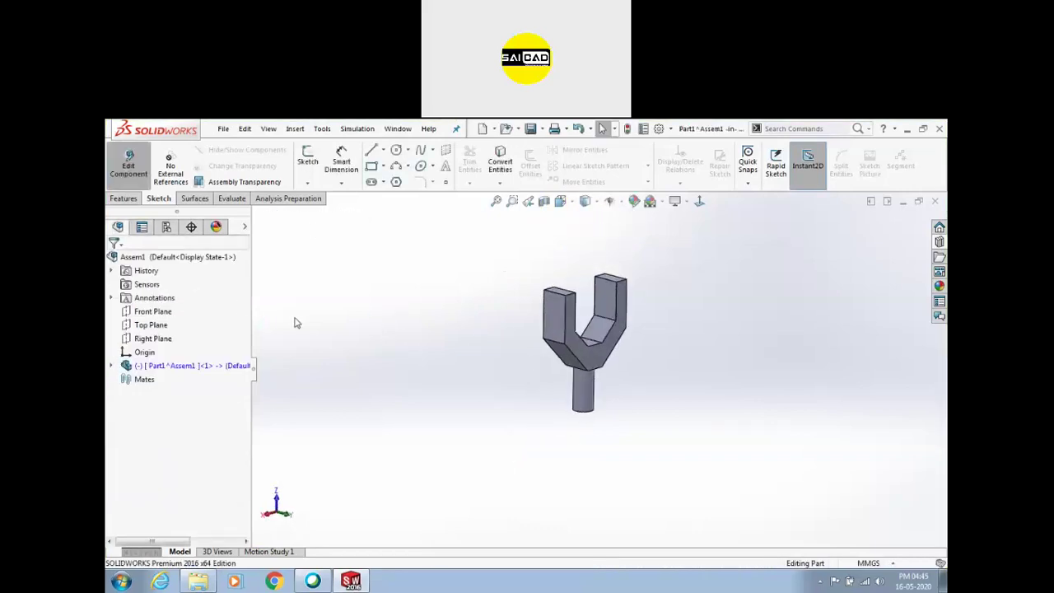
left_click(121, 184)
left_click(129, 161)
mouse_move(371, 311)
middle_mouse_down()
mouse_move(405, 303)
mouse_move(419, 350)
mouse_move(550, 368)
middle_mouse_up()
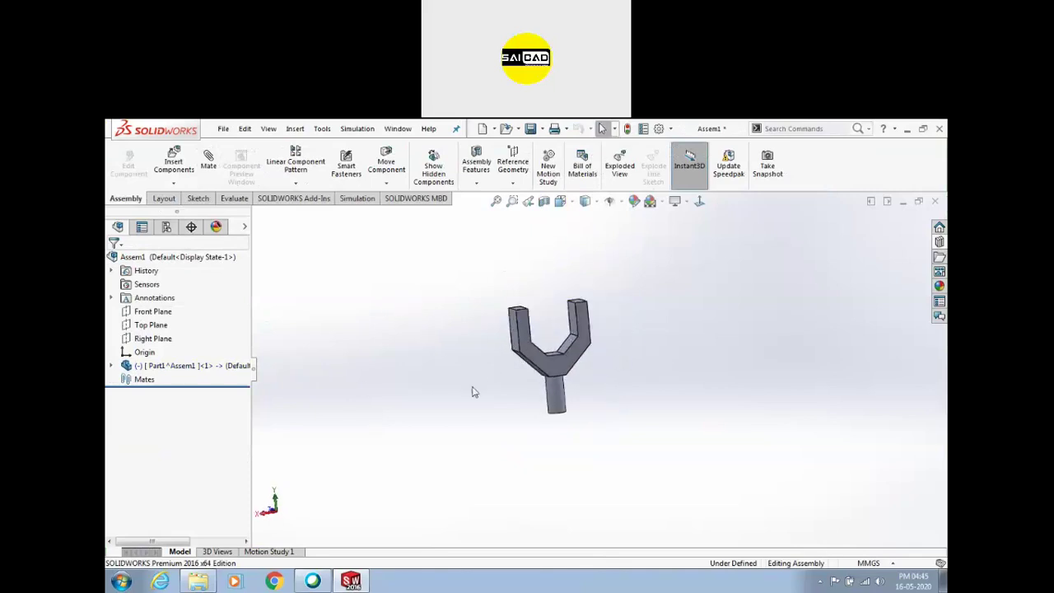
middle_click_drag(560, 406, 541, 417)
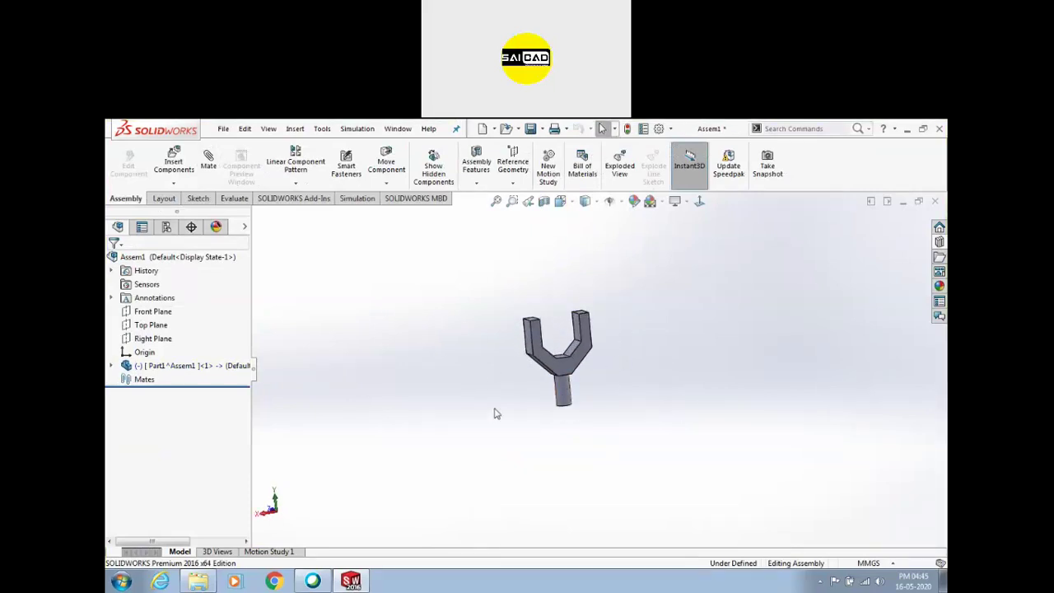
Insert a new part into the assembly, sketching on its Front Plane
left_click(173, 184)
left_click(187, 212)
left_click(145, 314)
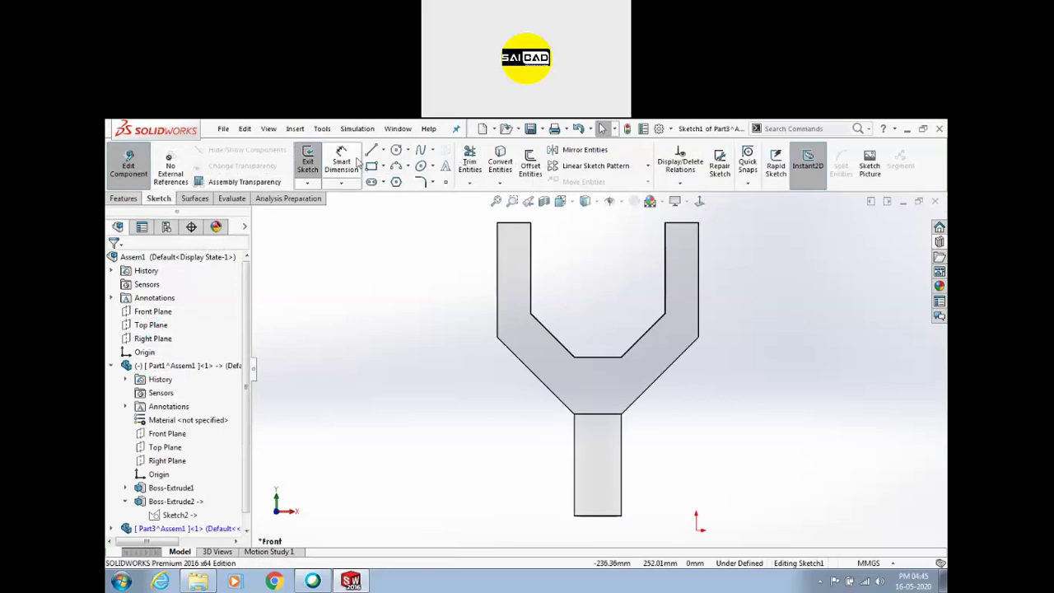
Draw three connected lines: a horizontal base, a vertical upright and a line slanting up-left
left_click(371, 153)
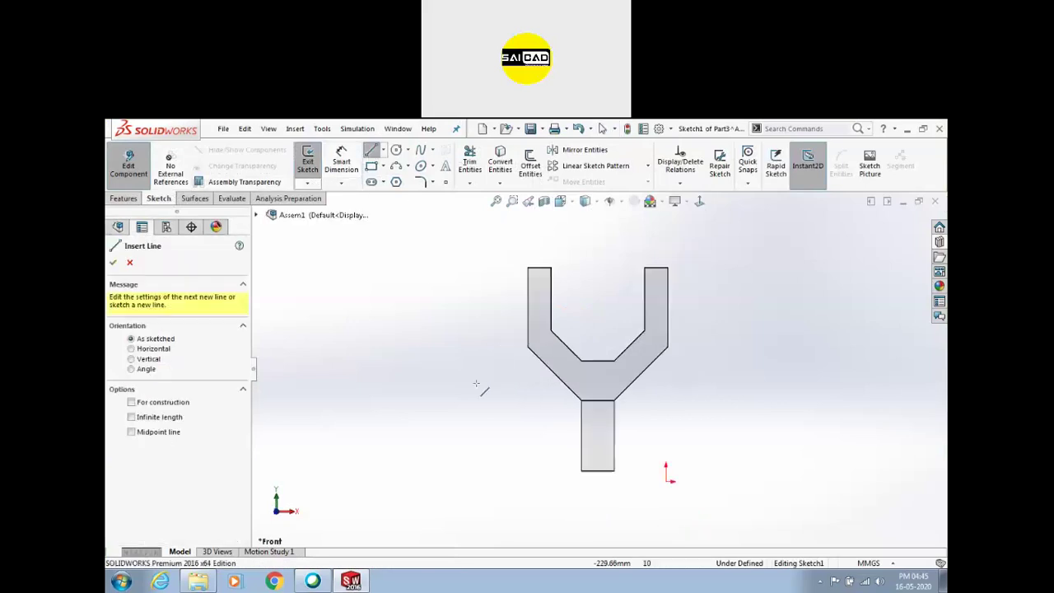
left_click(534, 459)
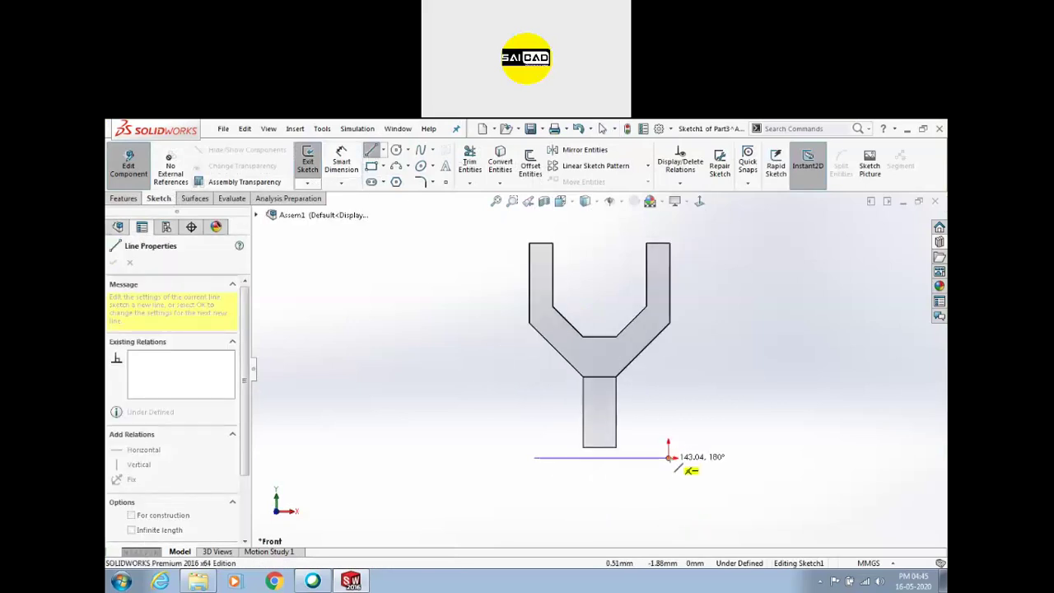
left_click(796, 459)
scroll(816, 461, "up", 3)
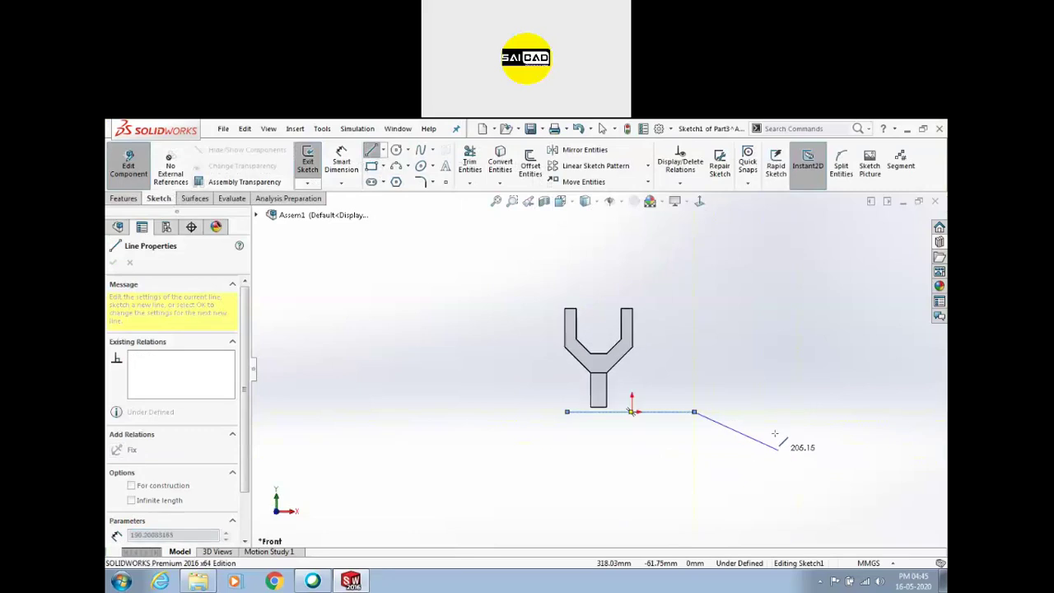
left_click(694, 290)
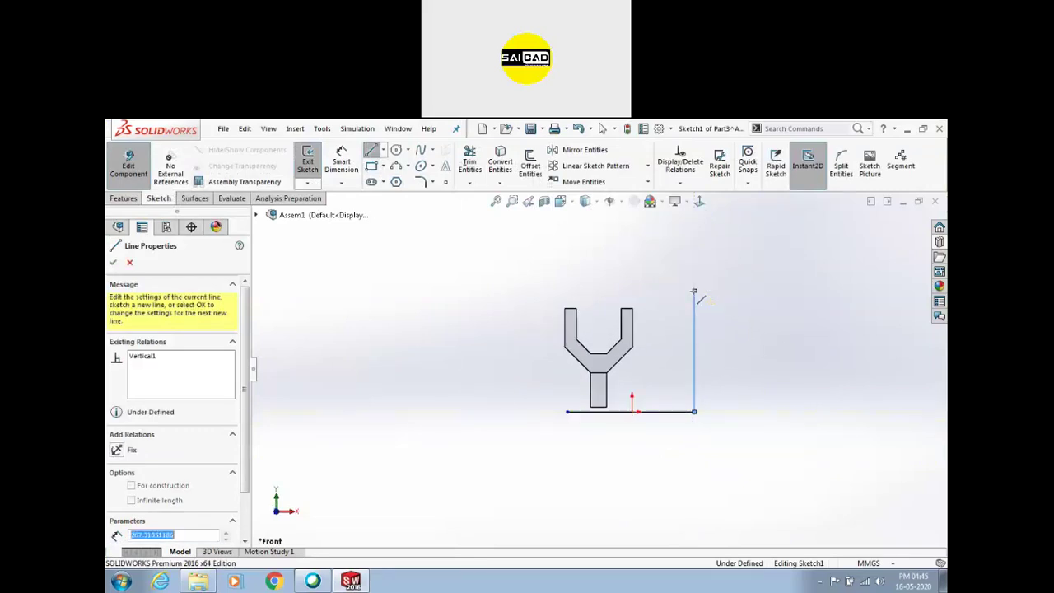
left_click(604, 234)
key("Escape")
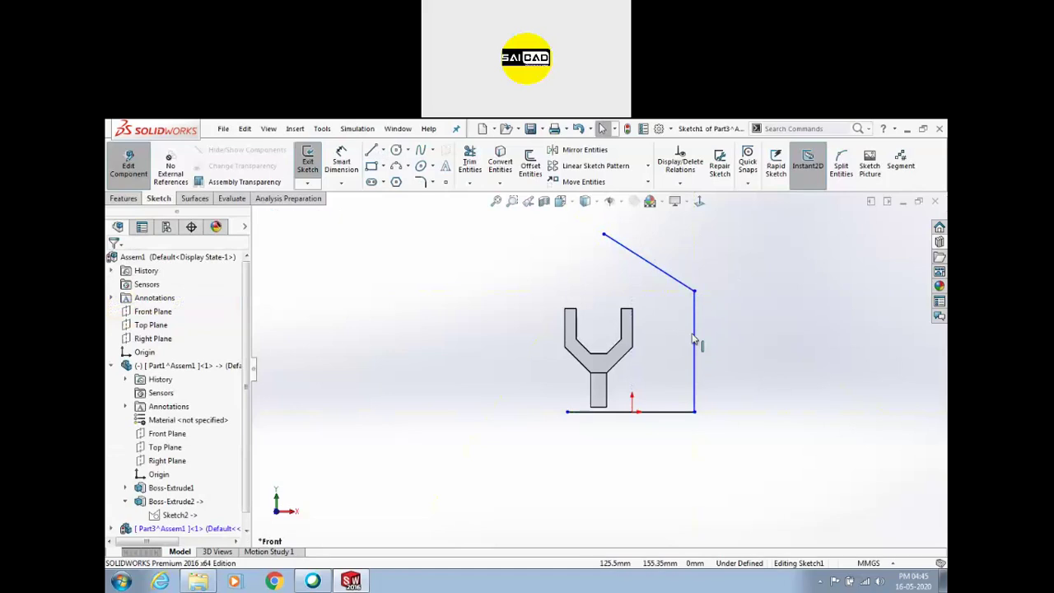
Raise the corner and the slanted line's top endpoint to reshape the upper lines
scroll(694, 317, "up", 2)
scroll(675, 287, "down", 1)
left_click_drag(609, 388, 608, 346)
left_click_drag(528, 339, 527, 289)
left_click(367, 245)
Dimension the angle between the slanted and vertical lines as 135°
left_click(341, 162)
left_click(591, 336)
left_click(608, 345)
left_click(588, 336)
type("135")
key("Return")
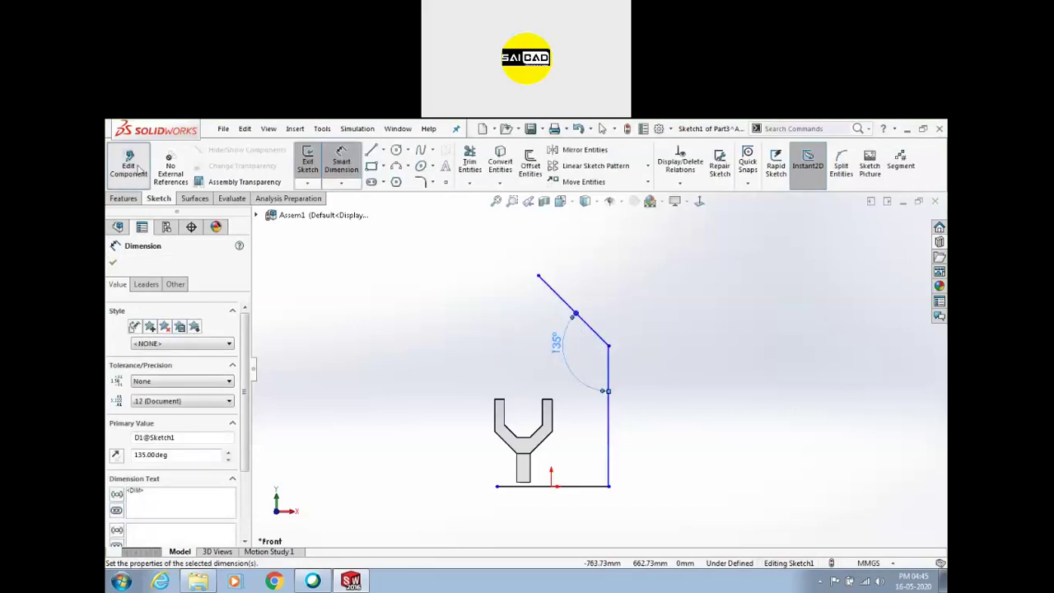
Dimension the vertical and horizontal sketch lines to 200 mm each
left_click(608, 363)
left_click(658, 387)
type("400")
key("Return")
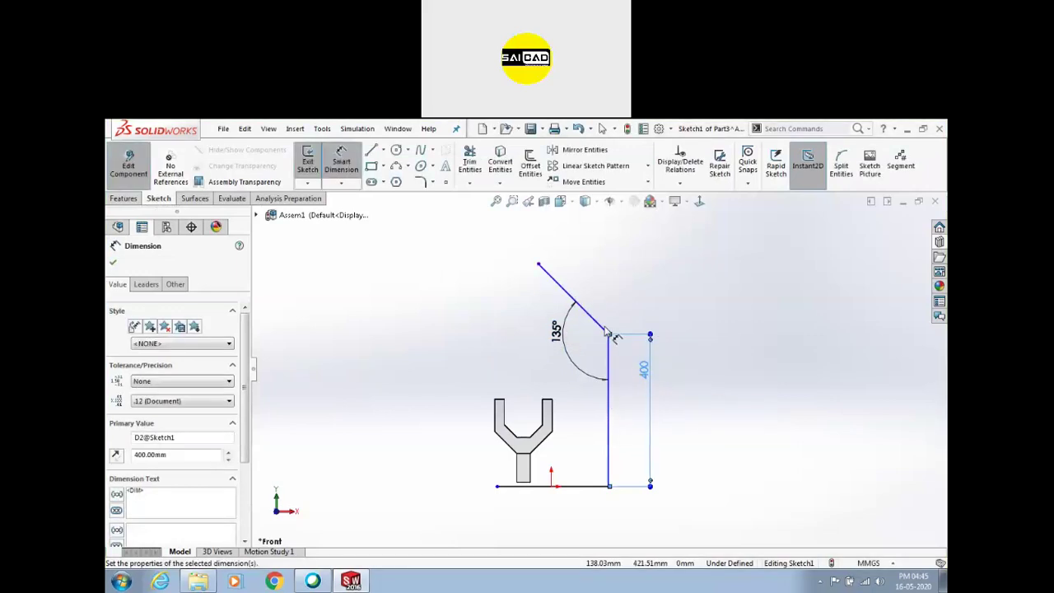
left_click(579, 493)
left_click(587, 513)
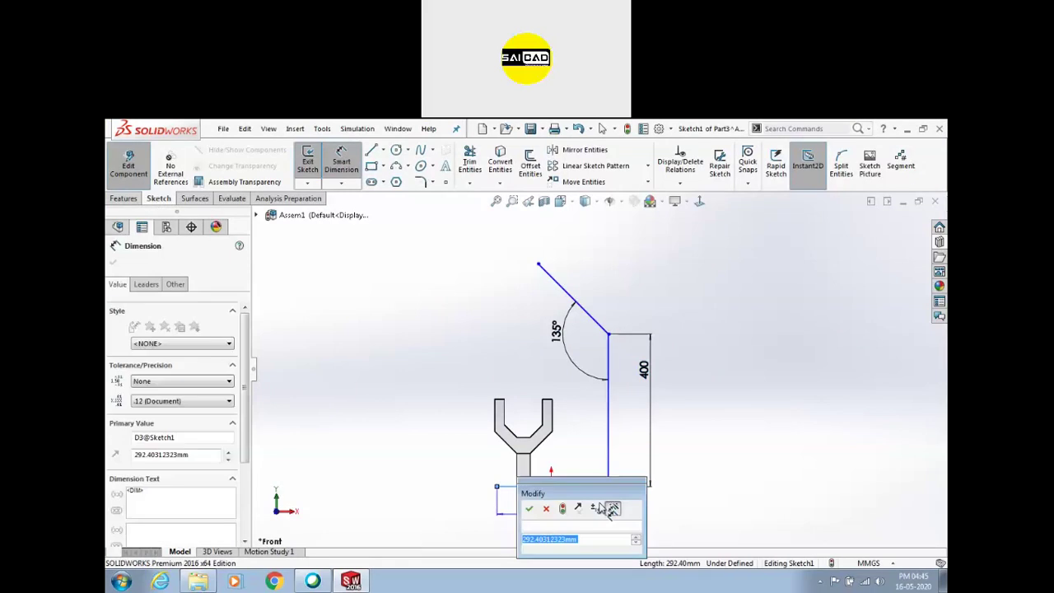
type("200")
key("Return")
key("Escape")
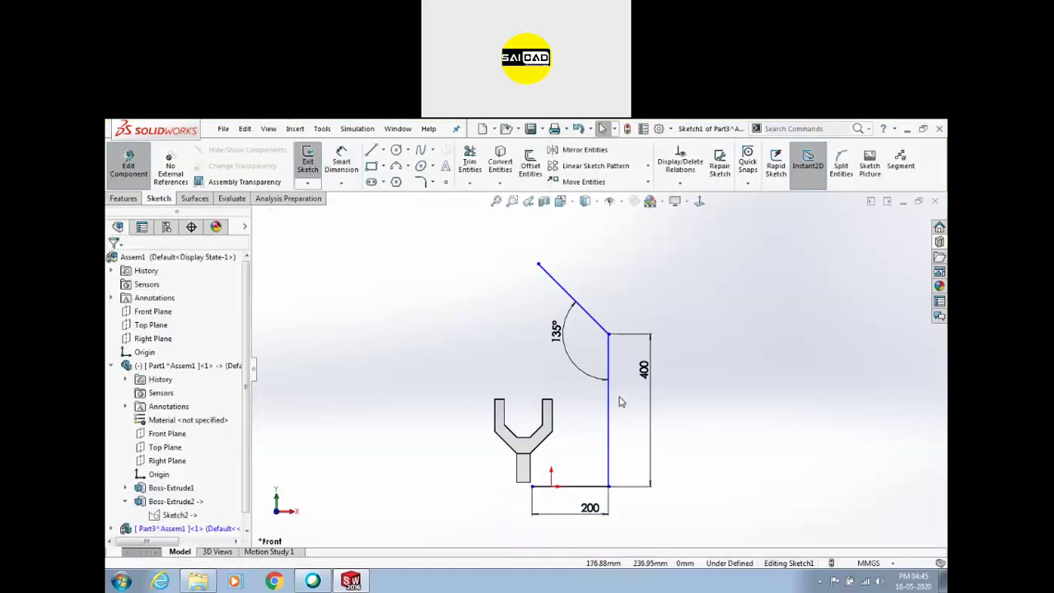
double_click(650, 375)
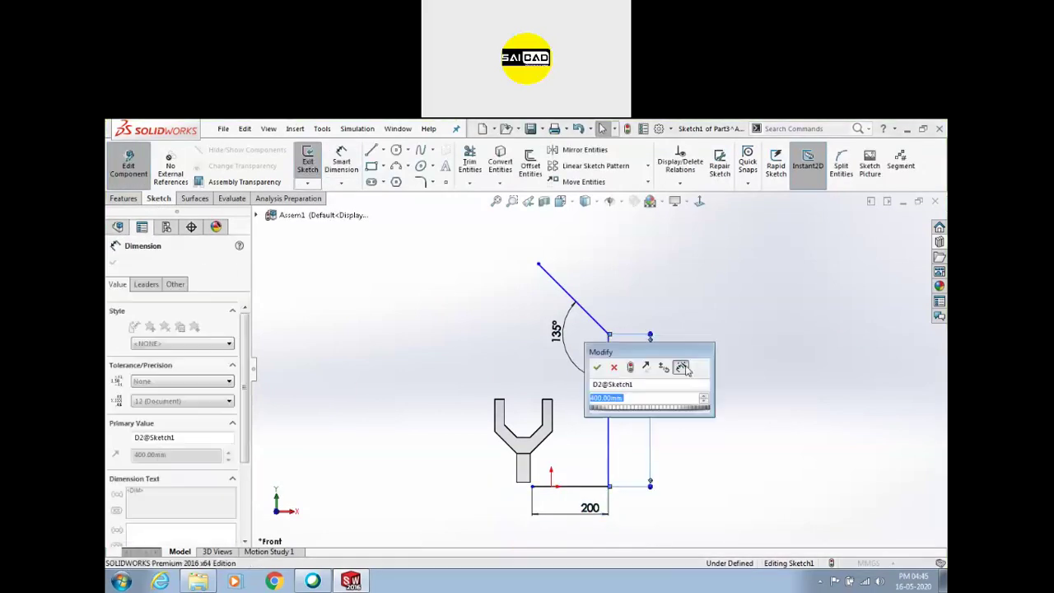
key("Return")
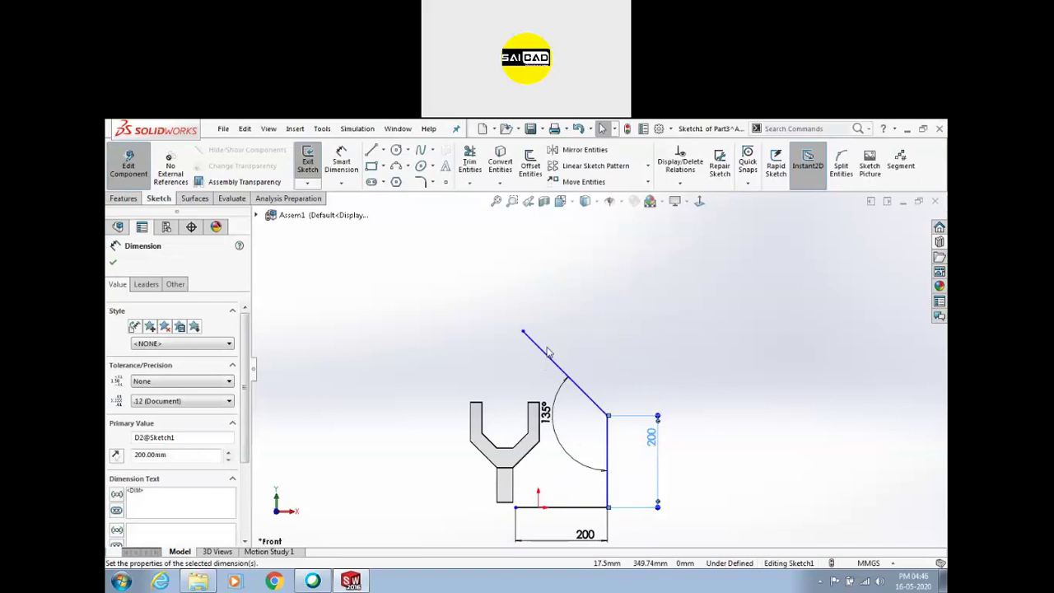
Shorten the slanted line from its upper end and return to the assembly
left_click(547, 356)
left_click(618, 491)
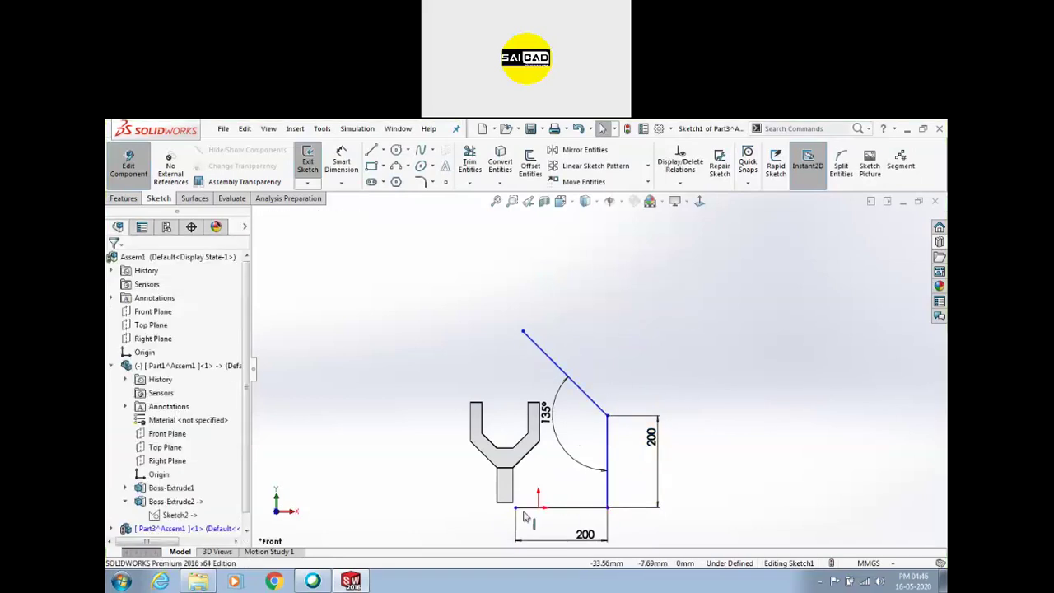
left_click_drag(515, 510, 538, 509)
left_click(571, 494)
left_click_drag(536, 326, 588, 371)
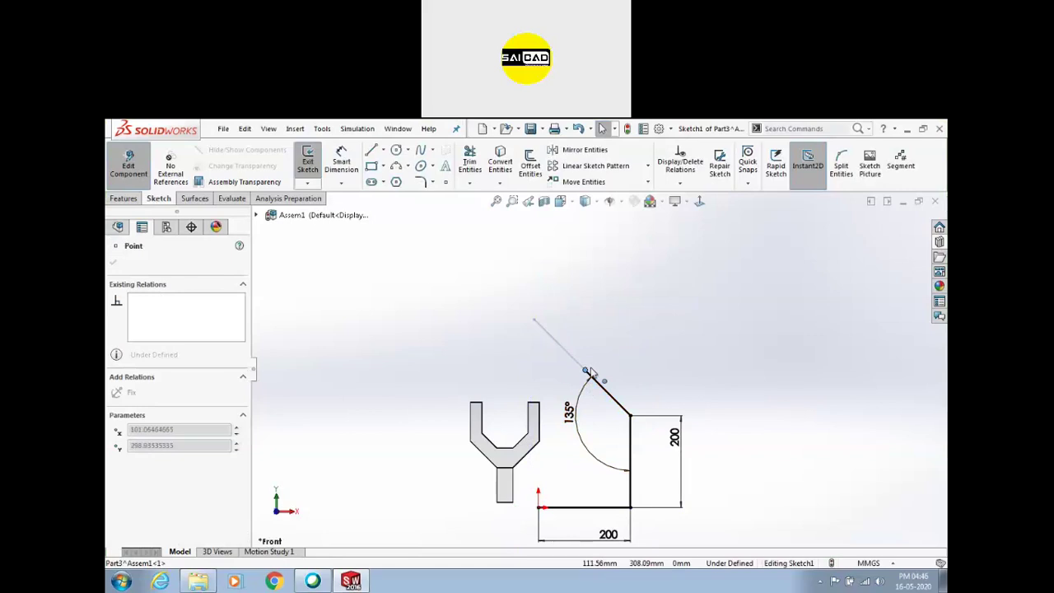
left_click(595, 443)
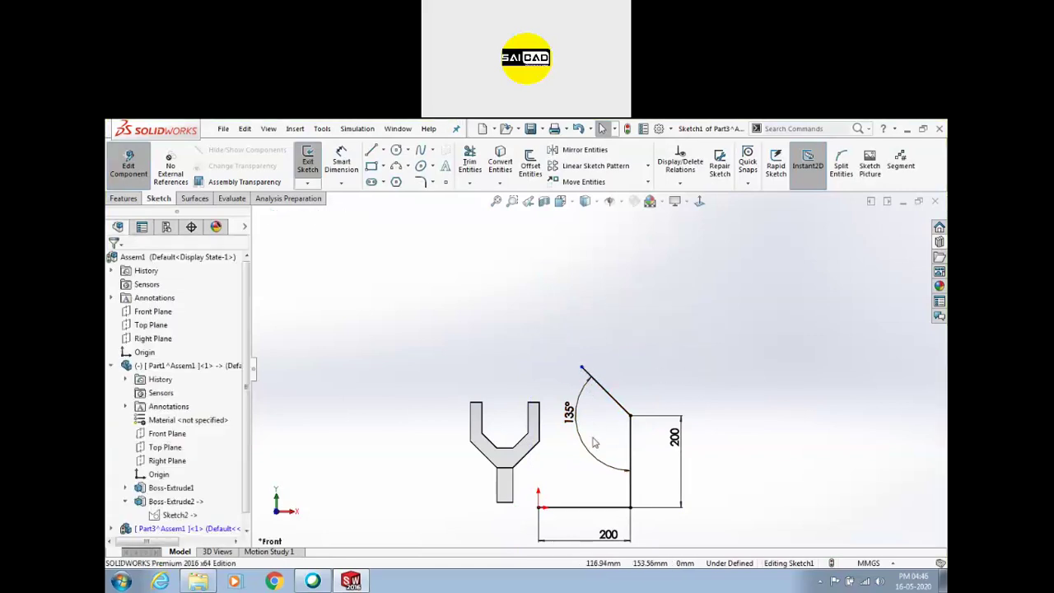
left_click(128, 165)
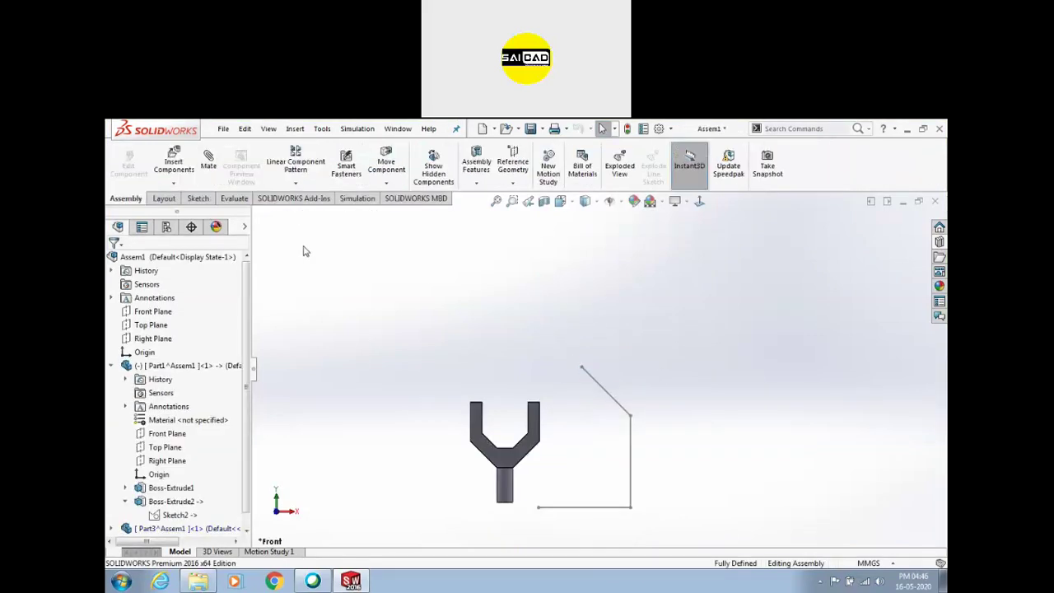
Extrude Part3's Sketch1 mid-plane as a 10 mm thin bent bracket, then select its bottom face
double_click(616, 404)
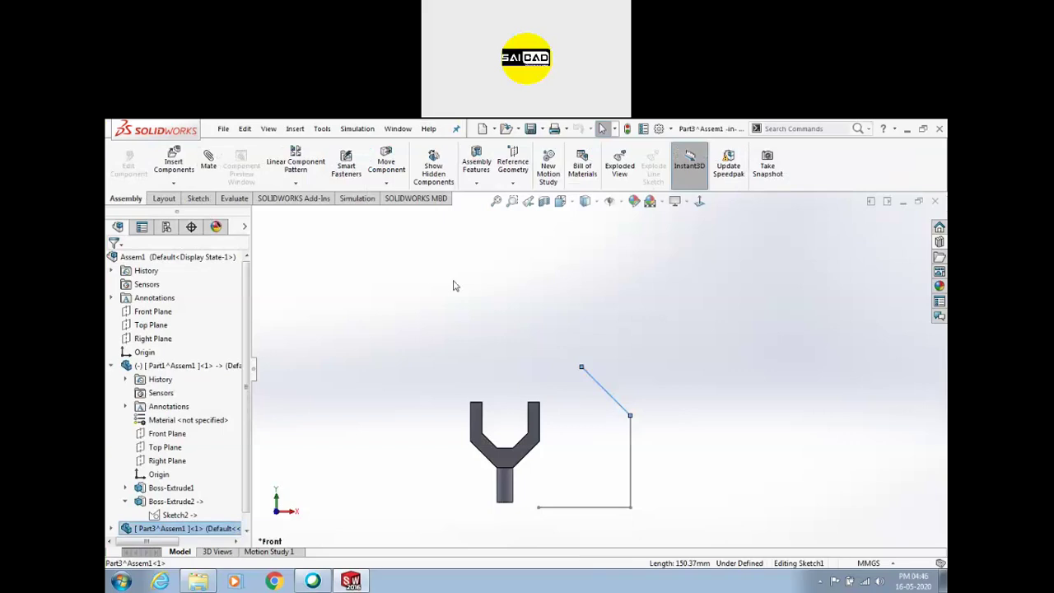
left_click(123, 199)
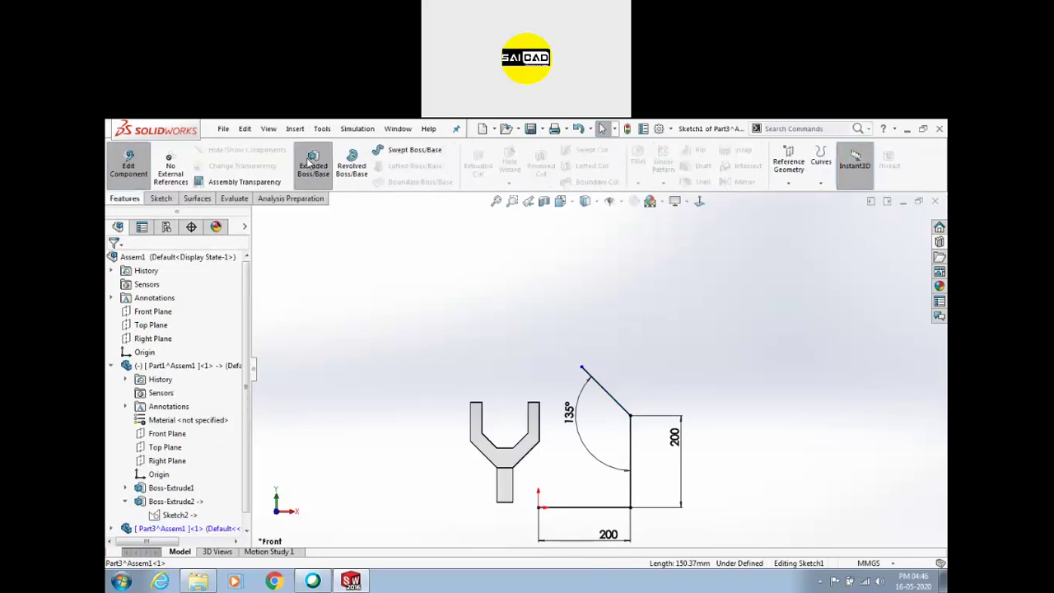
mouse_move(381, 383)
middle_mouse_down()
mouse_move(415, 381)
mouse_move(176, 384)
middle_mouse_up()
left_click(237, 377)
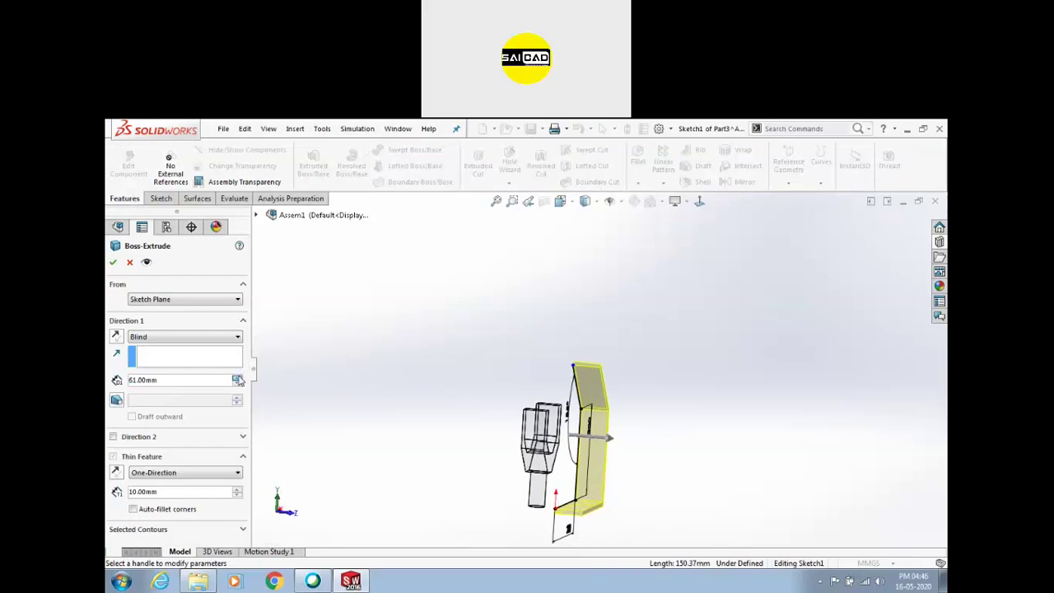
left_click(209, 337)
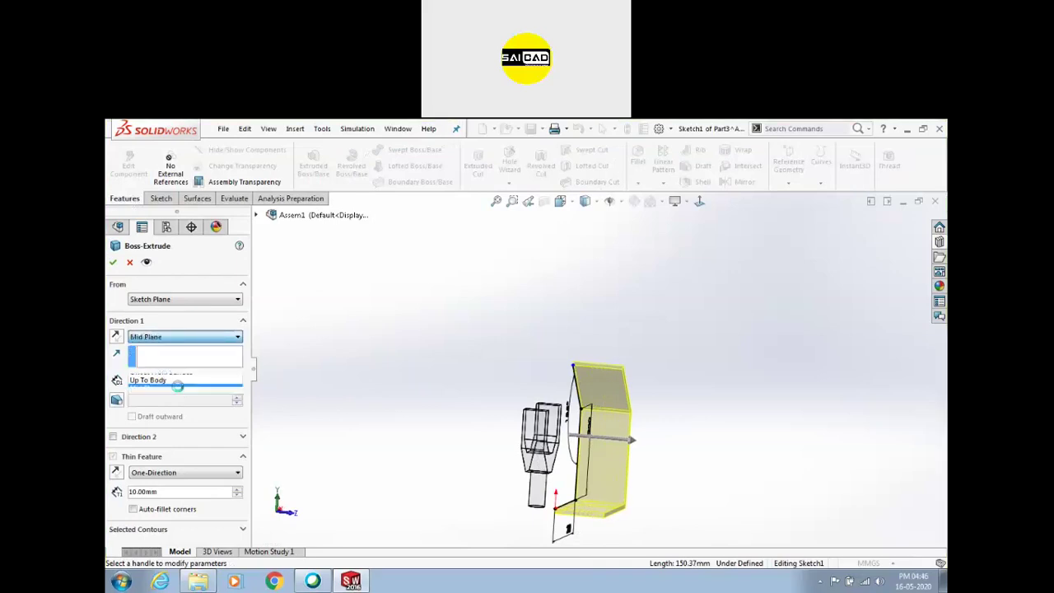
left_click(180, 388)
left_click(237, 377)
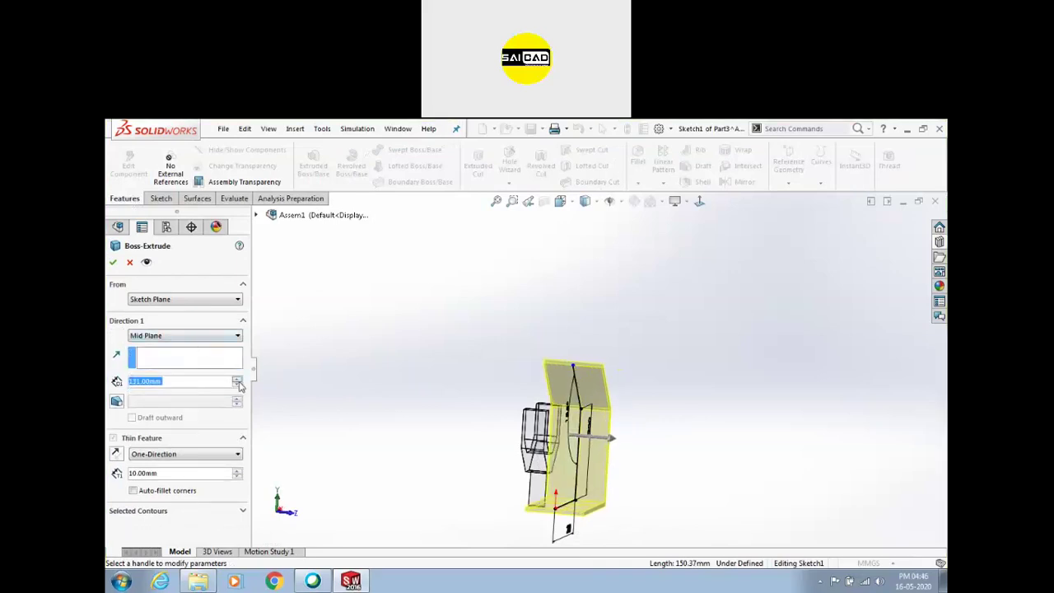
left_click(113, 261)
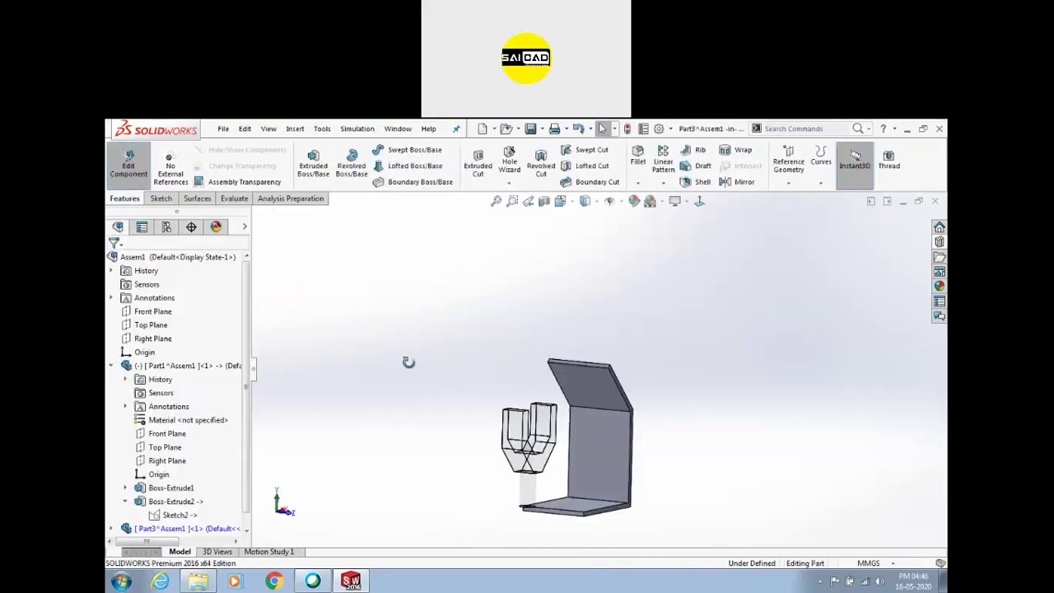
scroll(704, 437, "down", 2)
middle_click_drag(704, 437, 543, 472)
left_click(543, 472)
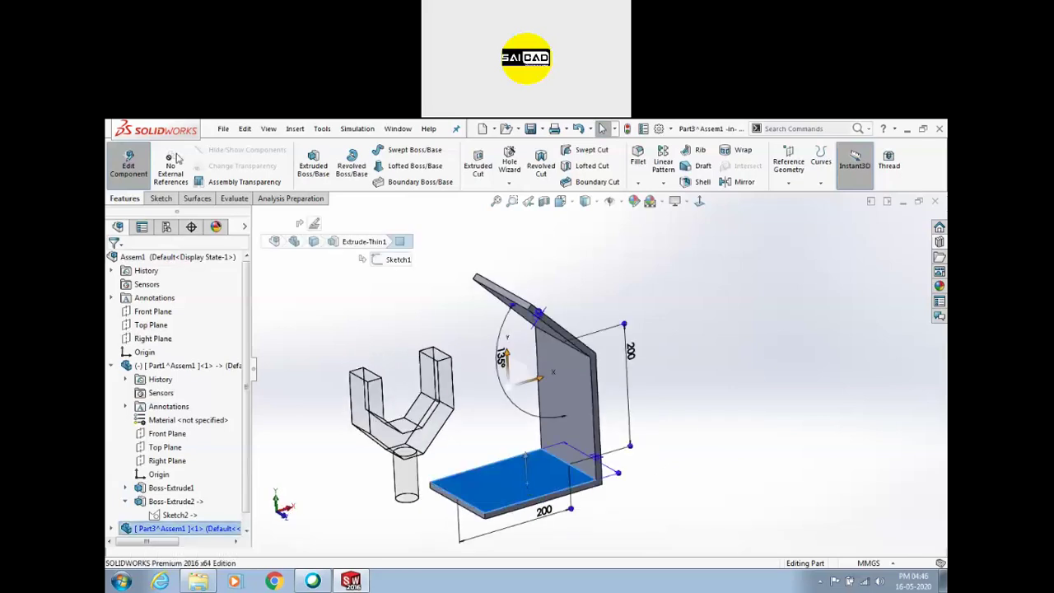
Sketch a circle on the bracket's base plate and dimension it to 40 mm diameter
left_click(478, 163)
left_click(399, 152)
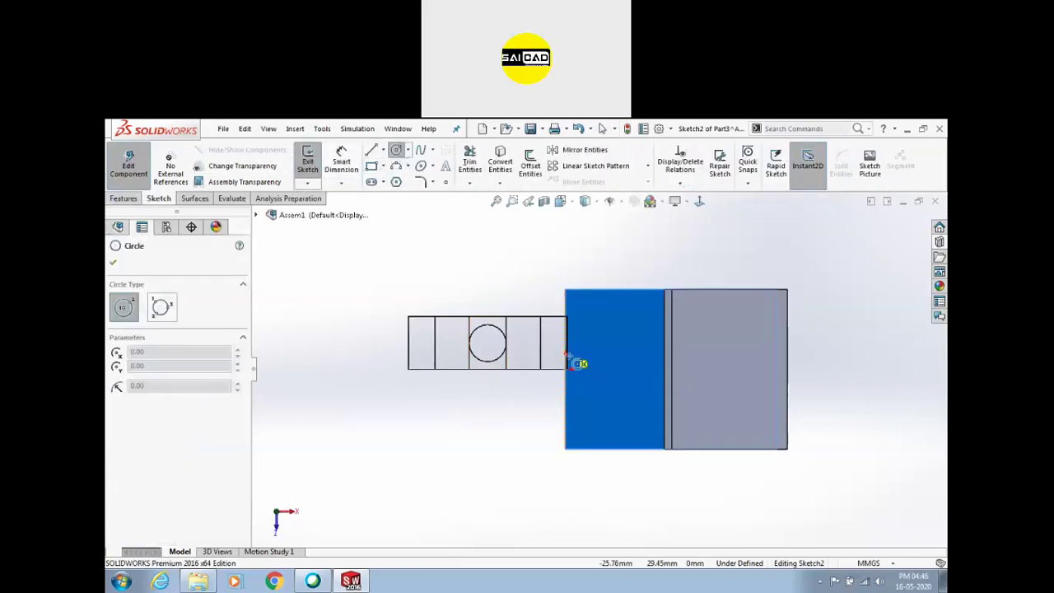
left_click(629, 369)
left_click(612, 358)
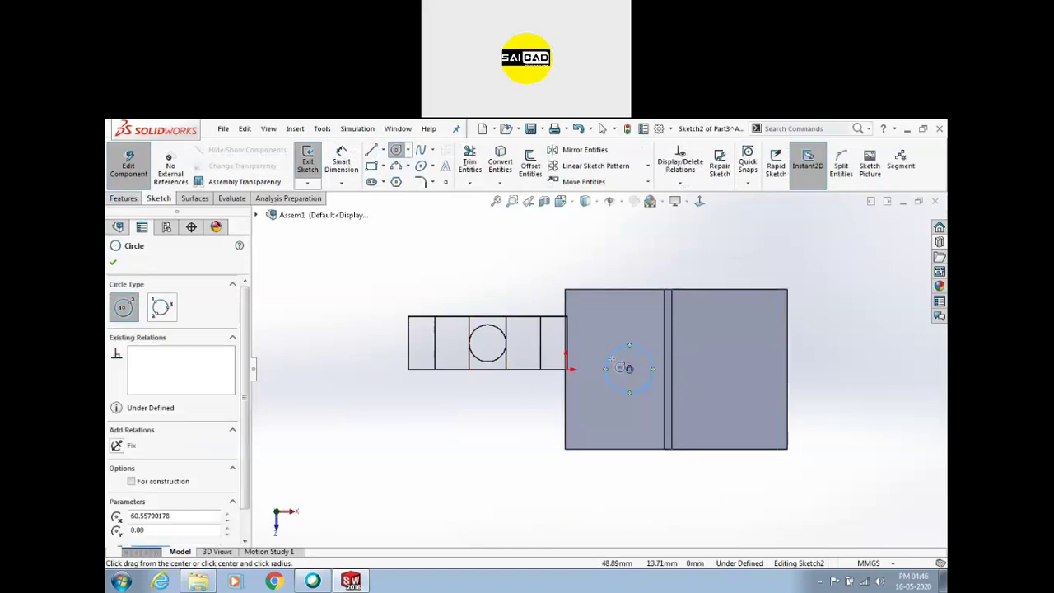
key("Escape")
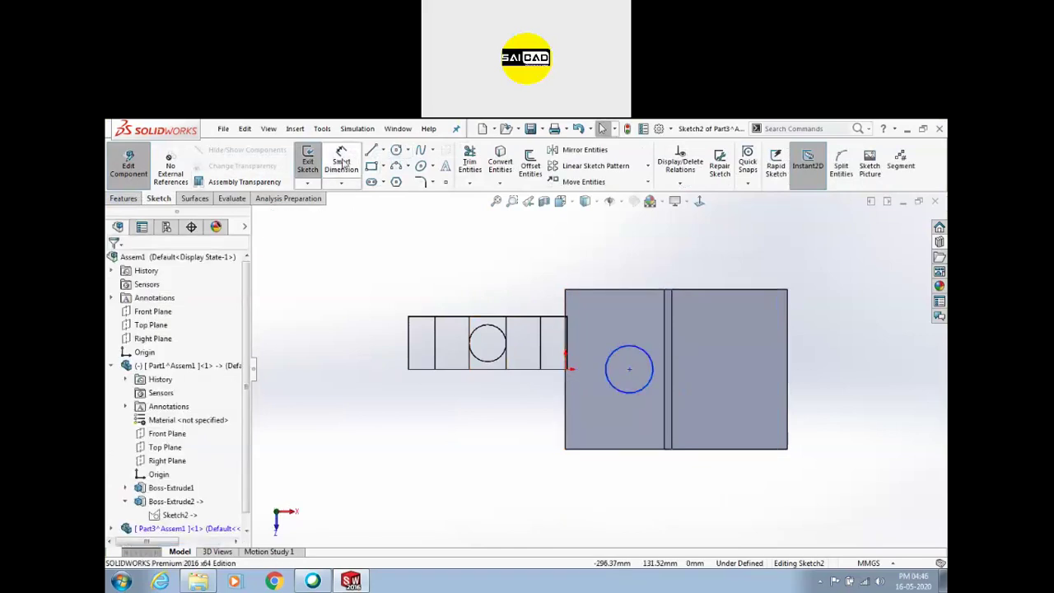
left_click(343, 161)
left_click(634, 351)
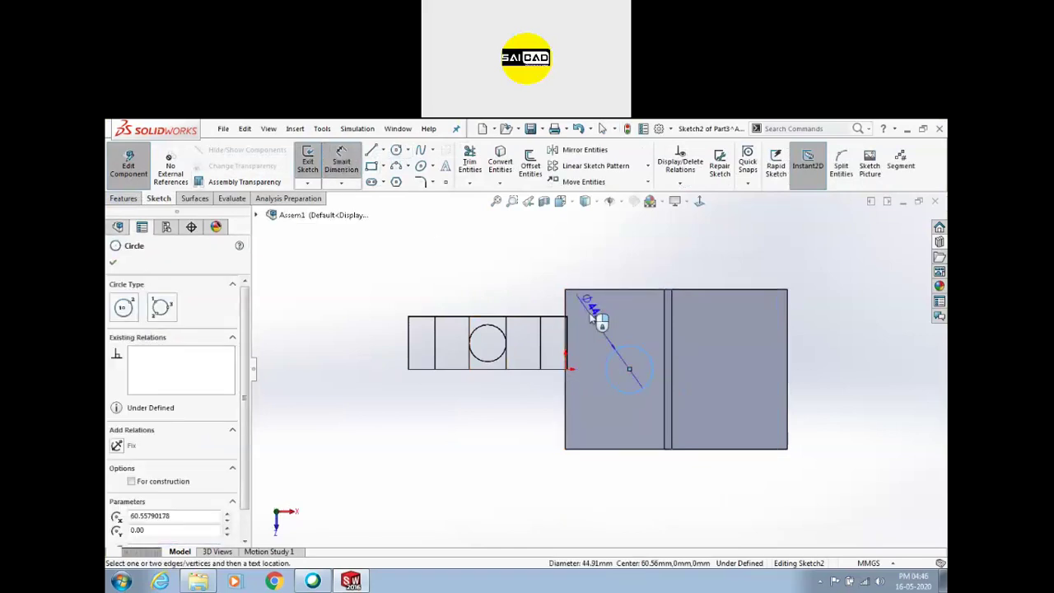
left_click(635, 328)
type("30")
key("Return")
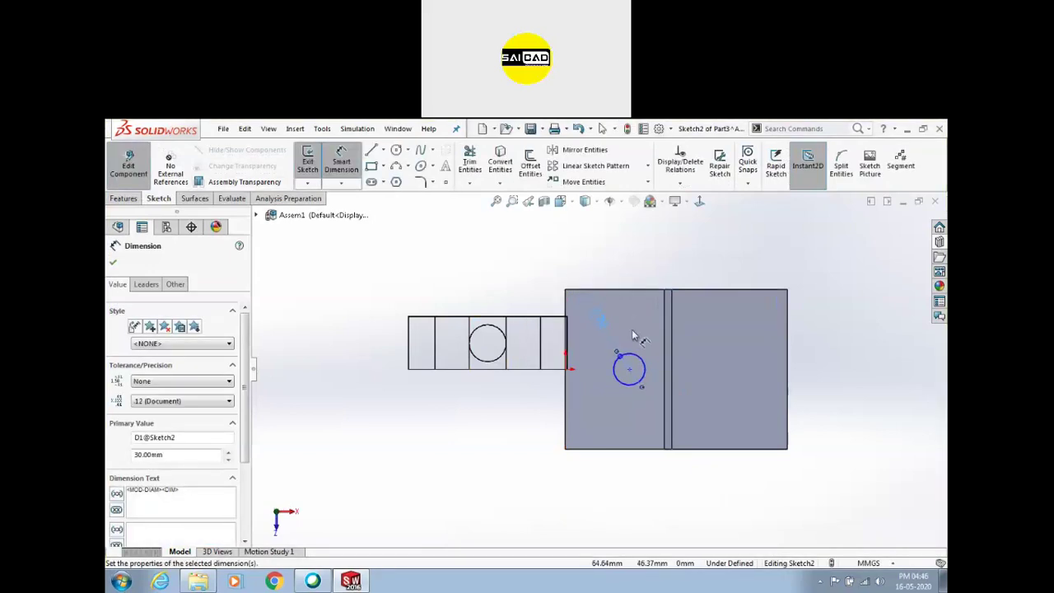
double_click(598, 317)
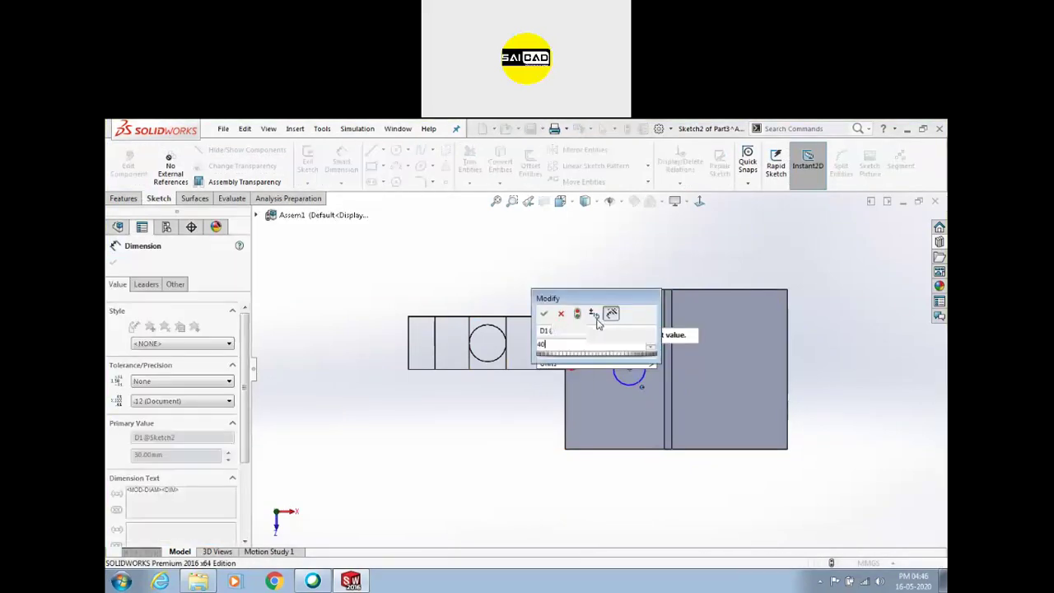
type("40")
key("Return")
Extrude-cut the 40 mm circle Through All the base plate
left_click(301, 162)
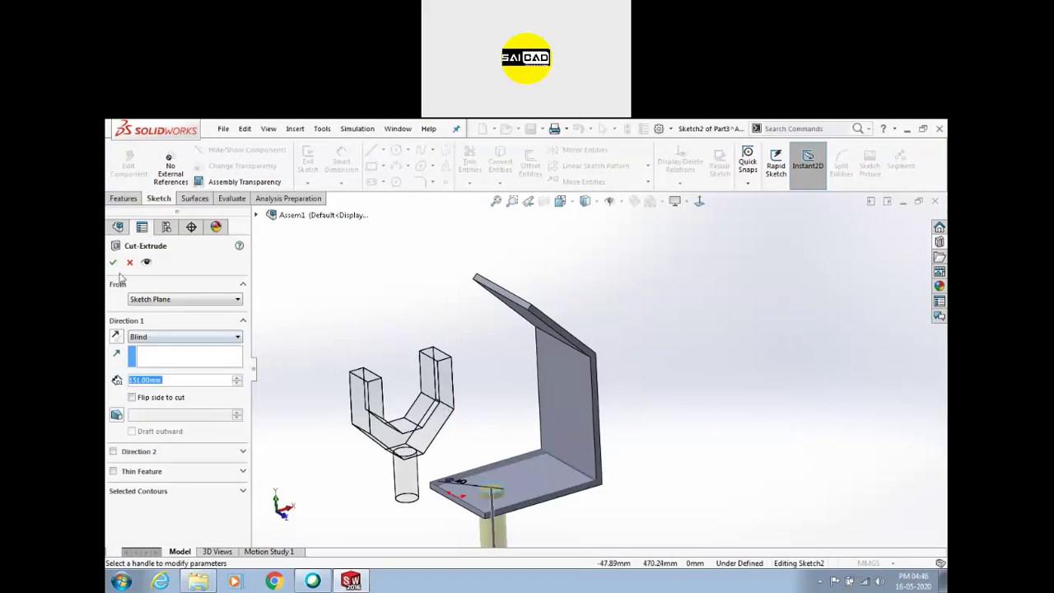
left_click(165, 337)
left_click(152, 356)
left_click(113, 262)
Start a new sketch on the bracket's angled top flange face
middle_click_drag(484, 331, 470, 370)
left_click(503, 305)
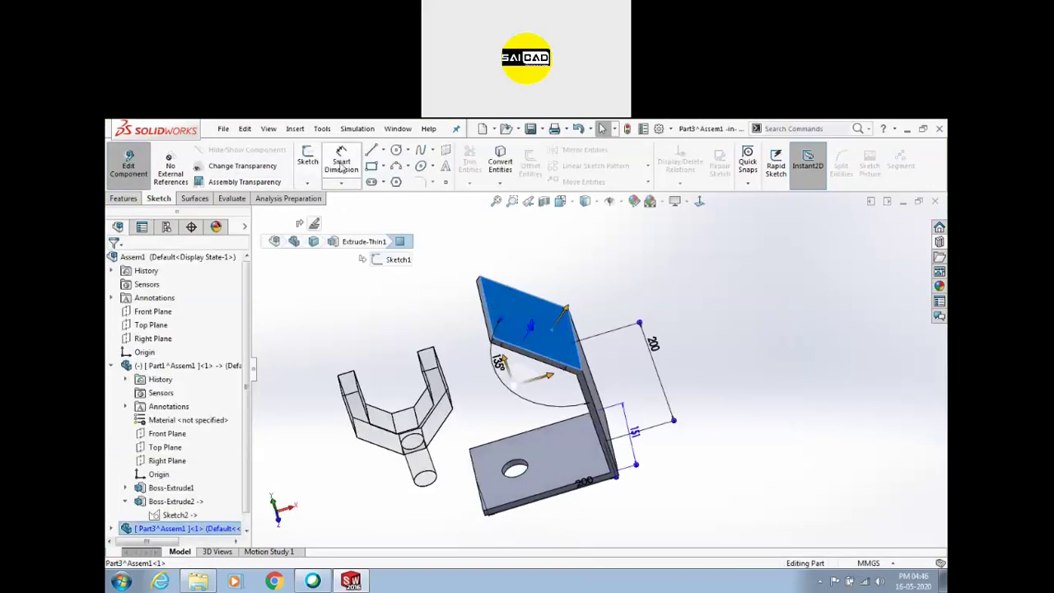
left_click(306, 158)
left_click(396, 150)
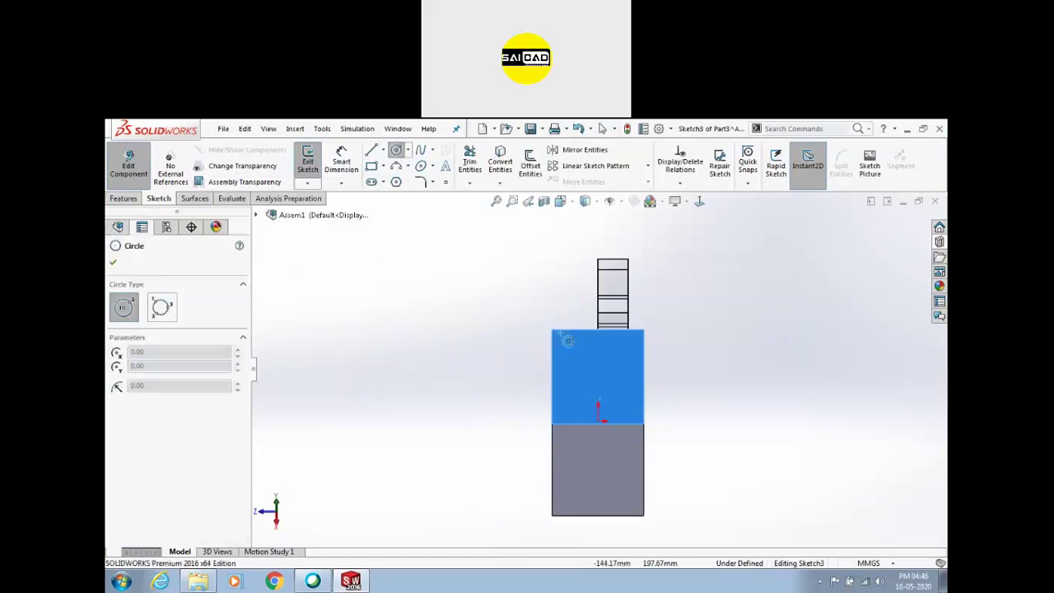
Draw a circle on the top flange, centred in line with the origin
left_click(598, 370)
left_click(618, 365)
key("Escape")
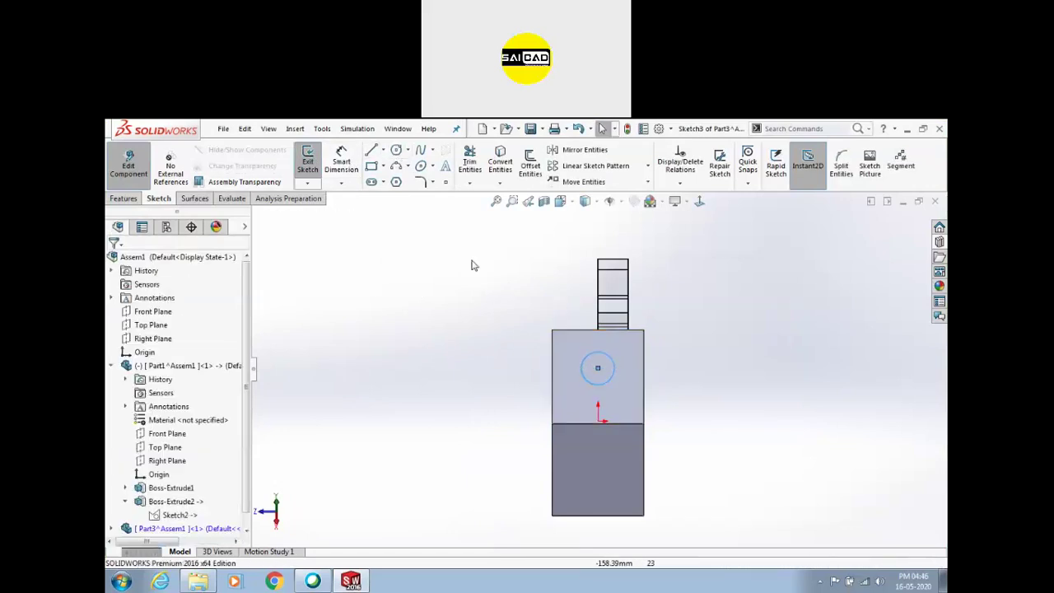
left_click(307, 161)
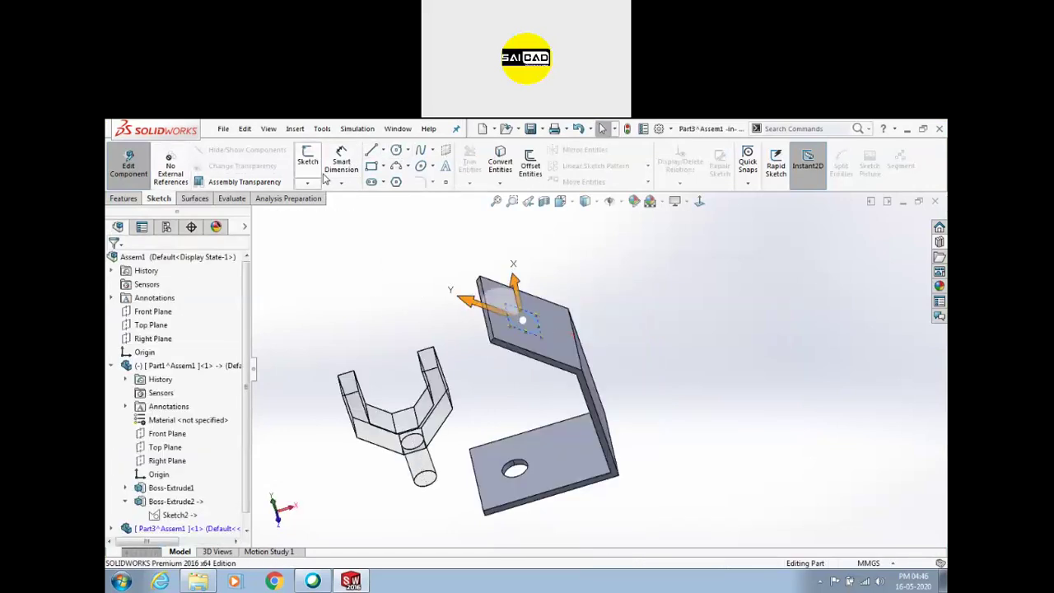
Extrude-cut the flange circle into a through hole and return to assembly editing
left_click(123, 199)
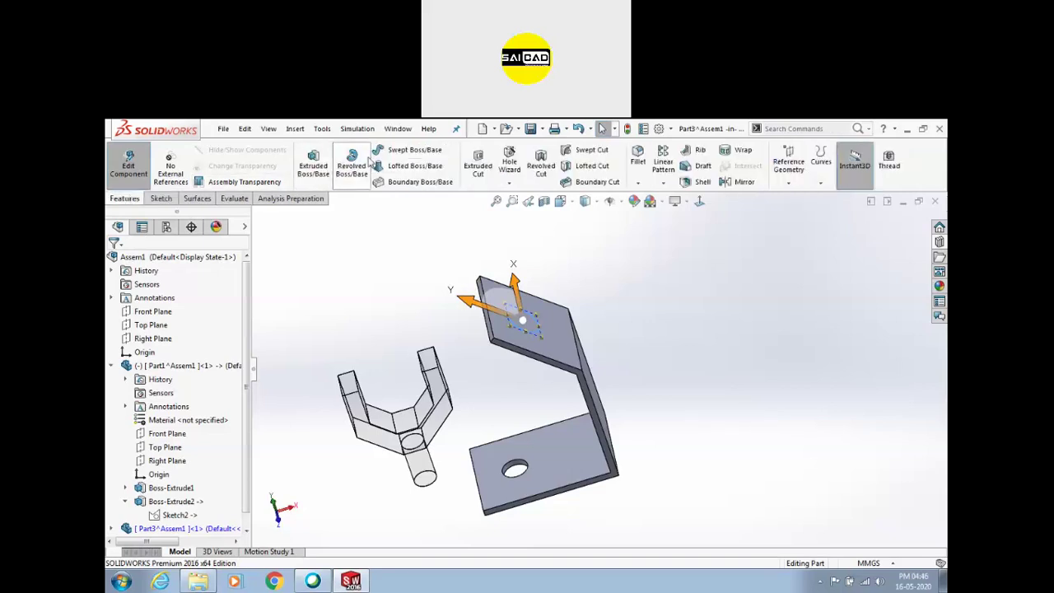
left_click(478, 165)
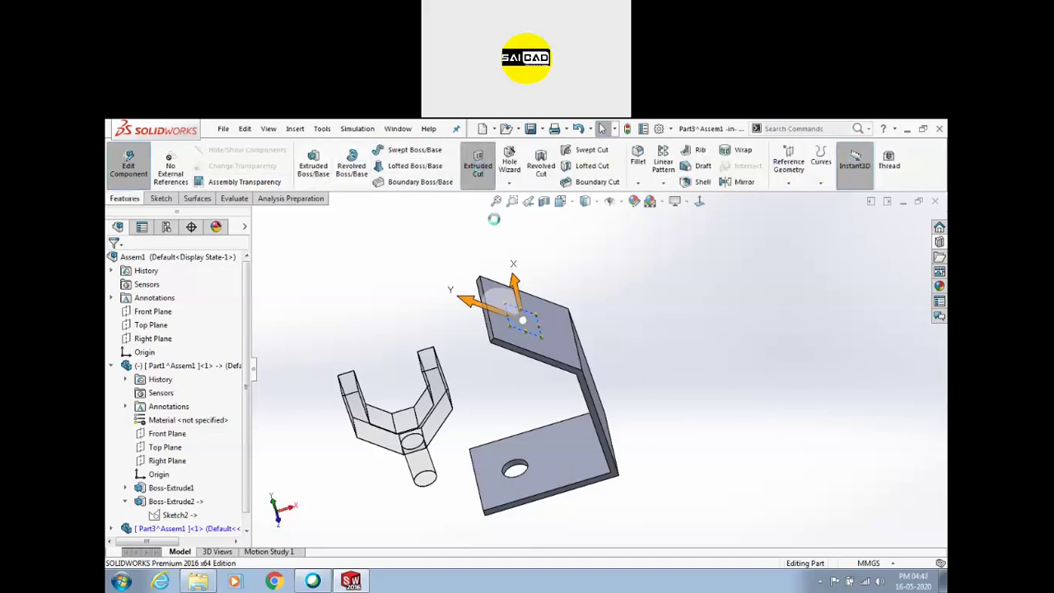
left_click(113, 262)
middle_click_drag(666, 294, 541, 387)
scroll(541, 387, "down", 3)
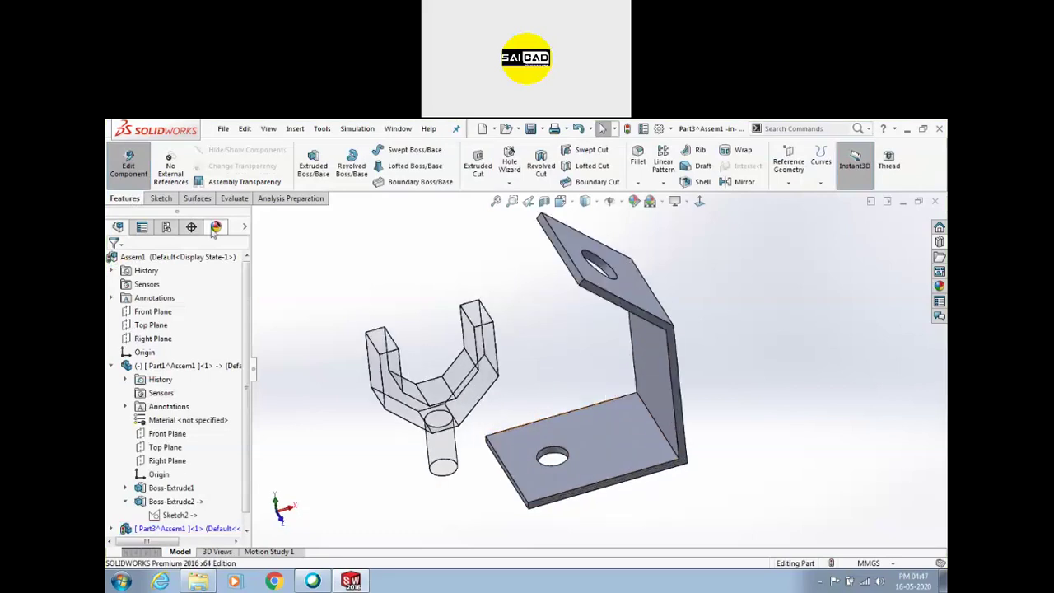
left_click(140, 175)
scroll(453, 375, "down", 5)
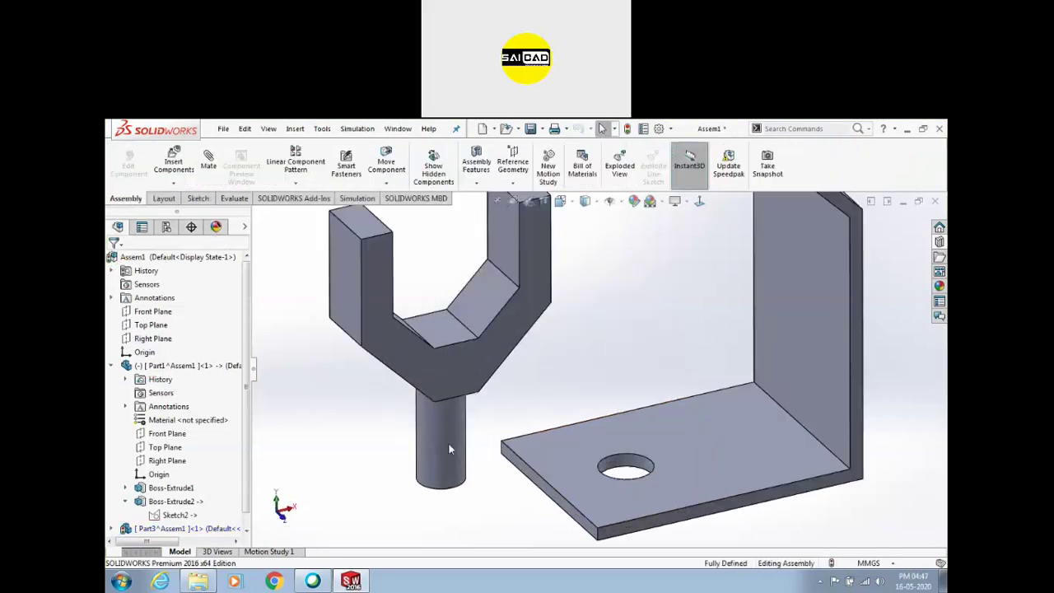
Mate the fork's cylindrical shaft concentric with the bracket's base hole
left_click(445, 432)
left_click(644, 466, "ctrl")
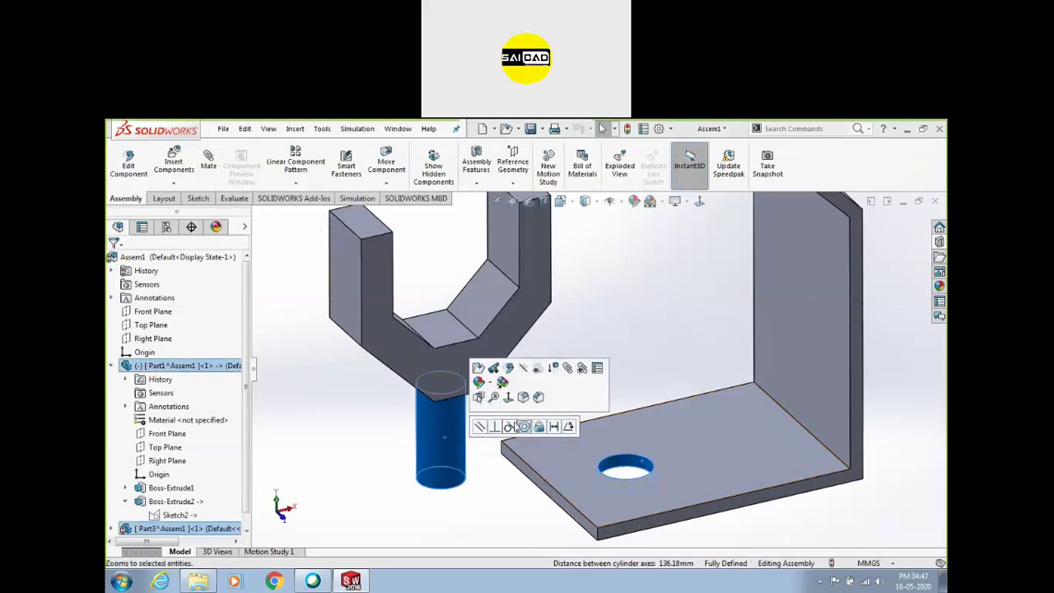
left_click(523, 426)
Open the fork part, Part1, in its own part window
scroll(428, 383, "up", 2)
middle_click_drag(508, 369, 529, 377)
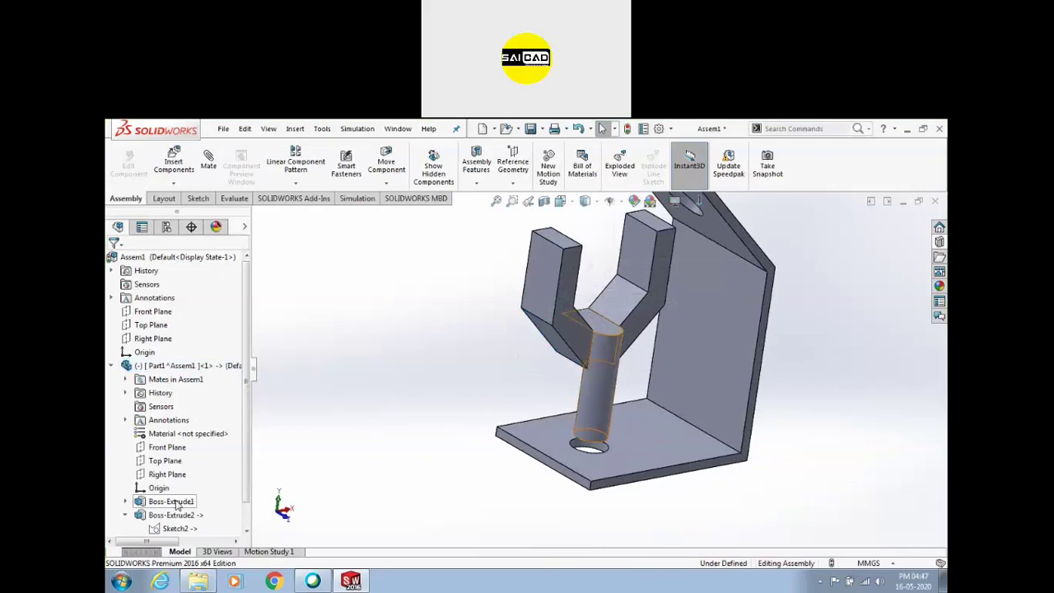
middle_click_drag(404, 382, 545, 354)
left_click(545, 353)
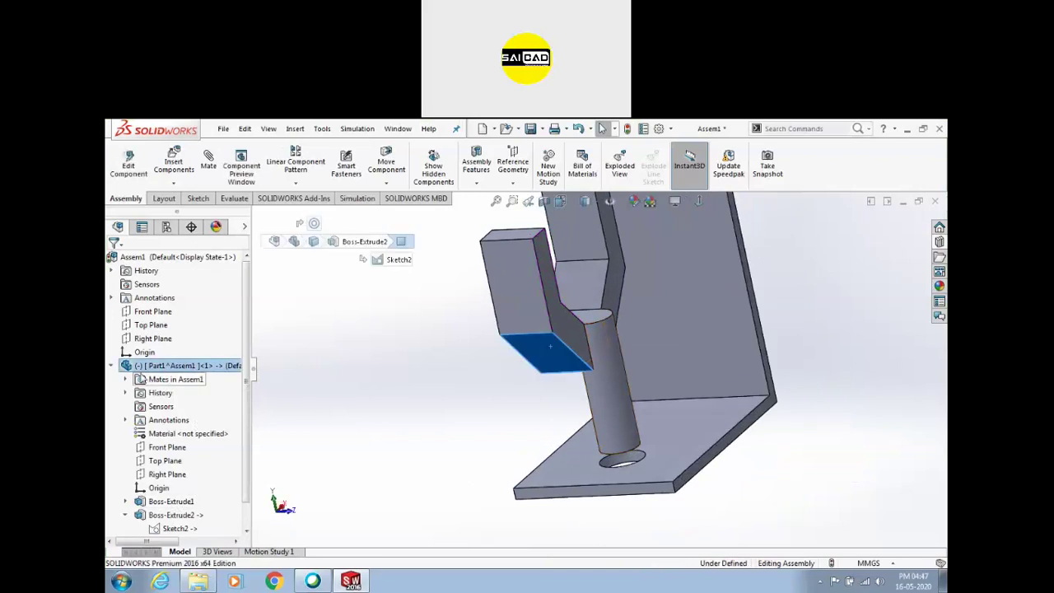
scroll(179, 481, "down", 1)
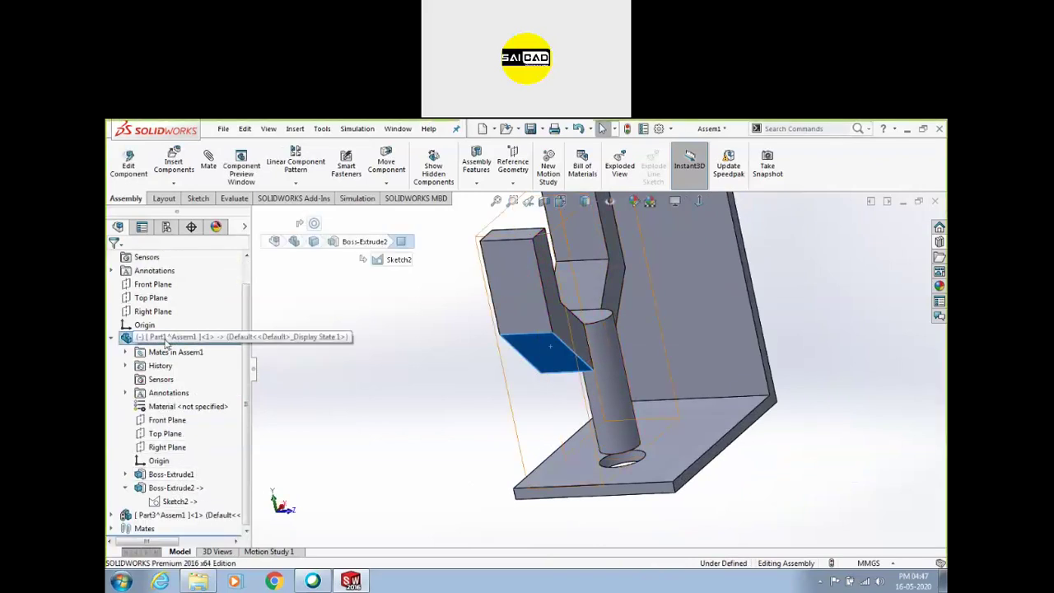
right_click(148, 339)
left_click(176, 141)
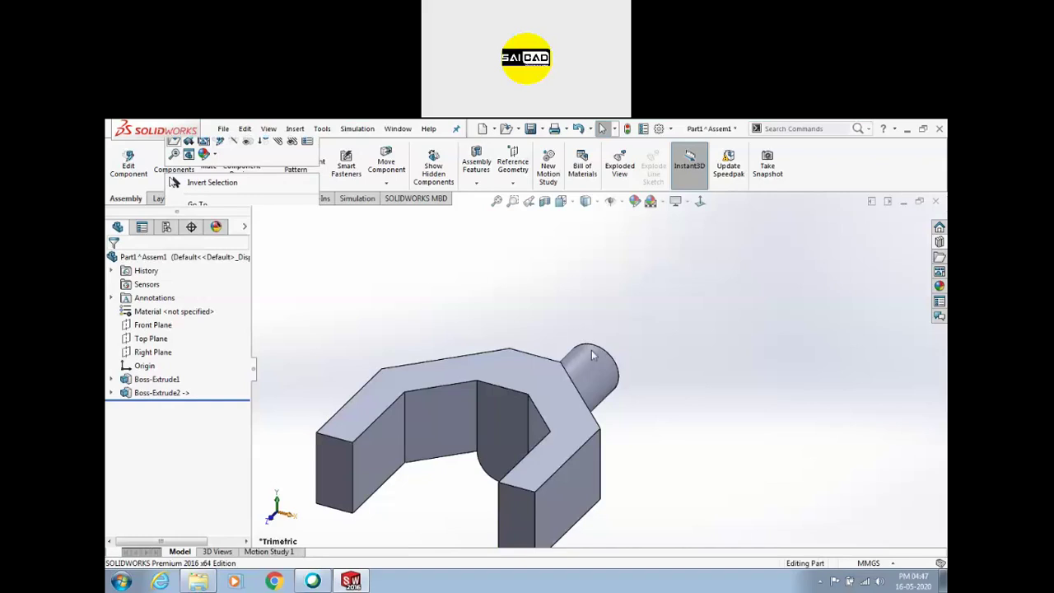
Move Boss-Extrude2's sketch onto the Top Plane
left_click(111, 393)
left_click(160, 406)
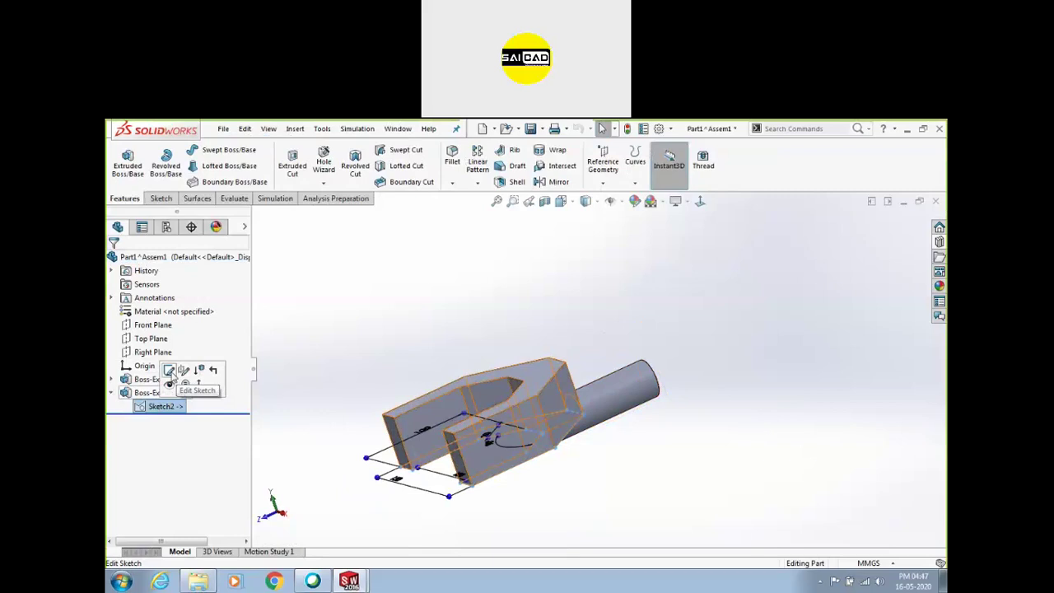
left_click(183, 372)
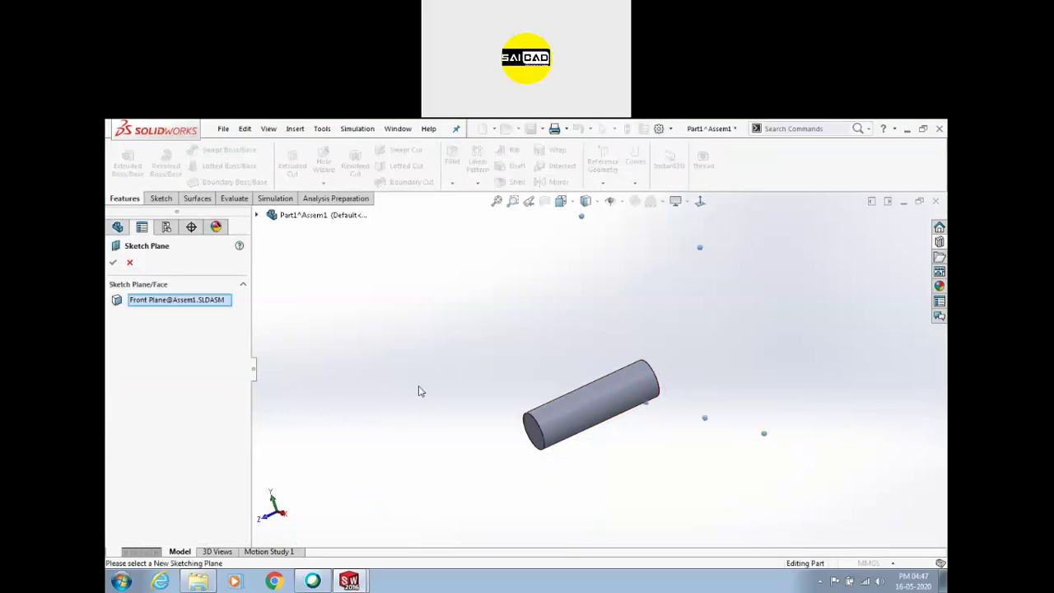
left_click(257, 215)
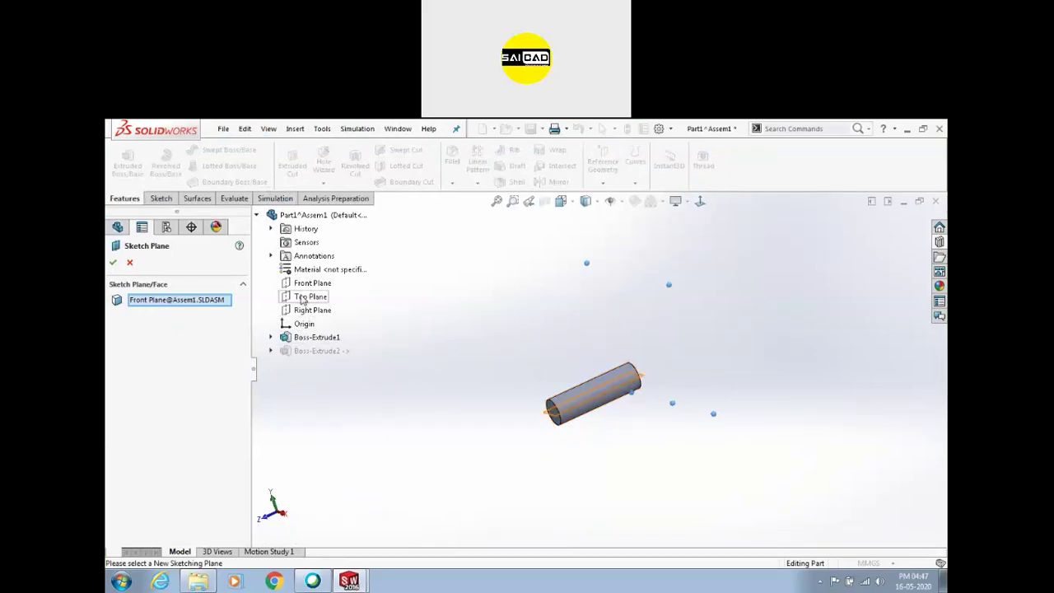
left_click(310, 297)
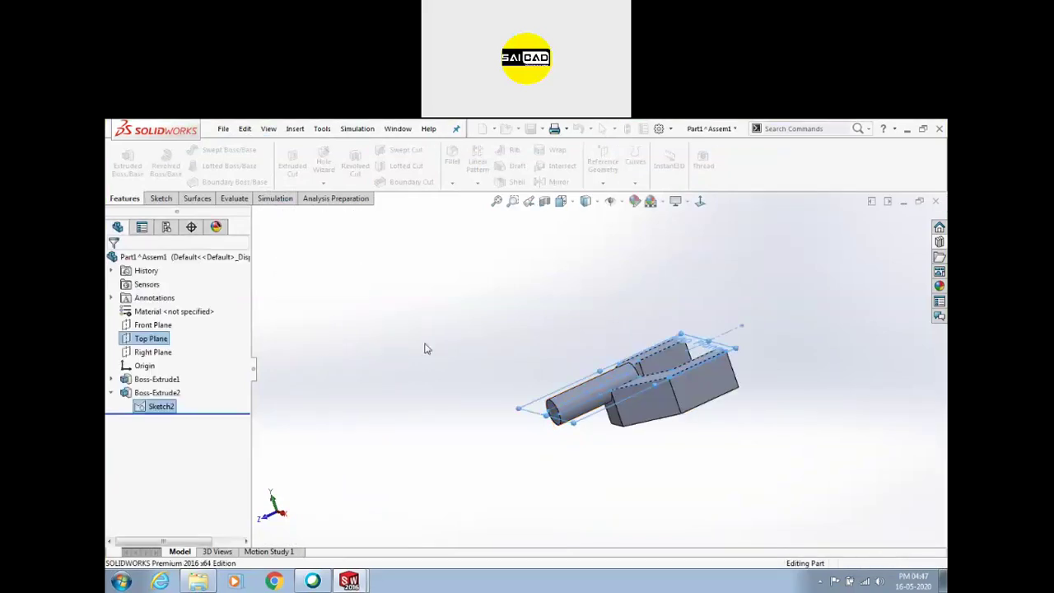
Change Boss-Extrude2 to a 50 mm Mid Plane extrusion and close the part
left_click(142, 392)
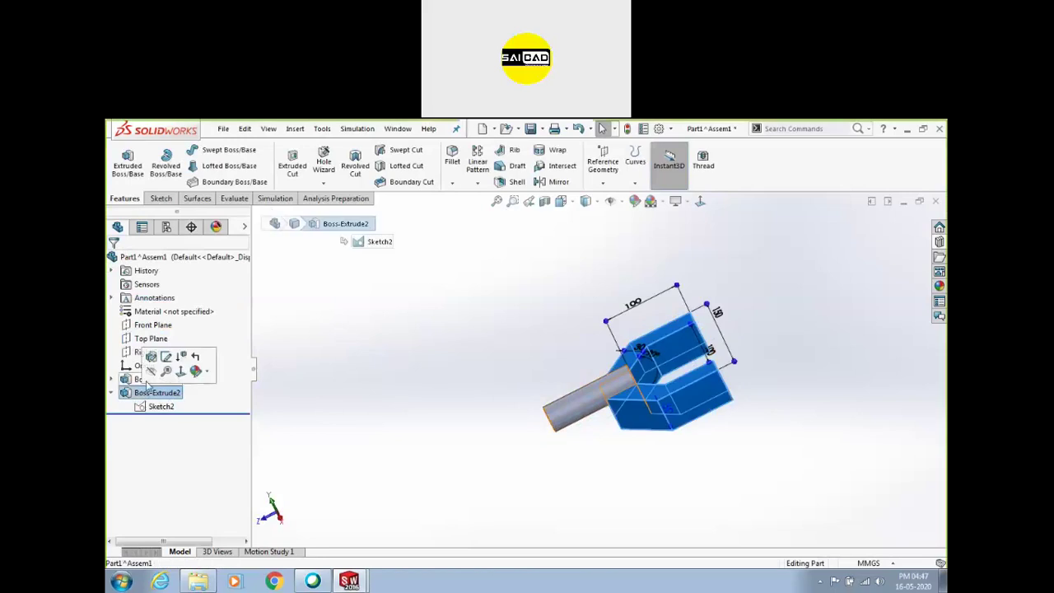
left_click(149, 357)
left_click(161, 336)
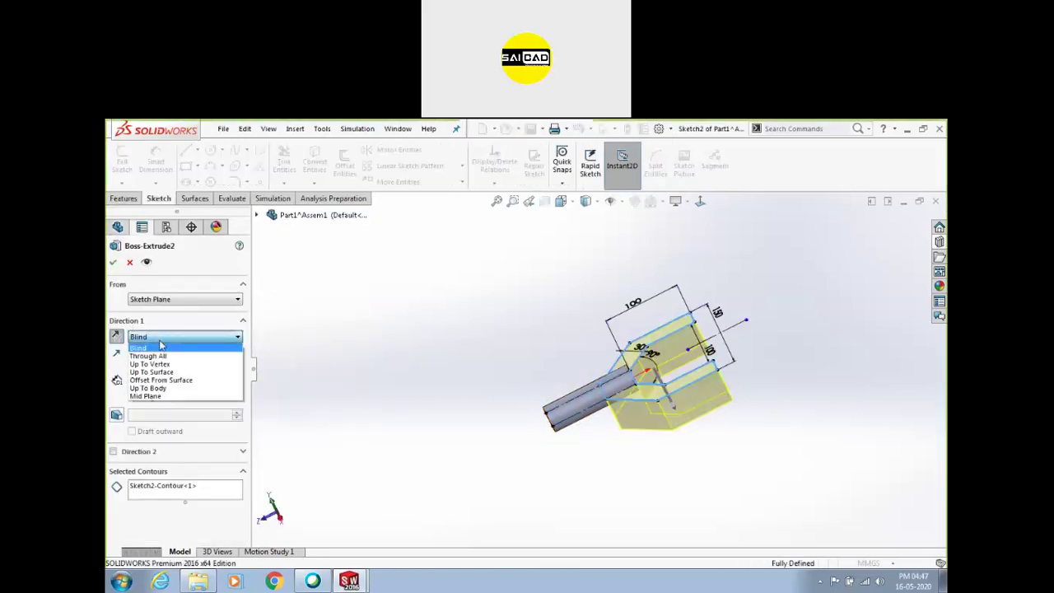
left_click(148, 396)
left_click(113, 262)
middle_click_drag(470, 393, 465, 398)
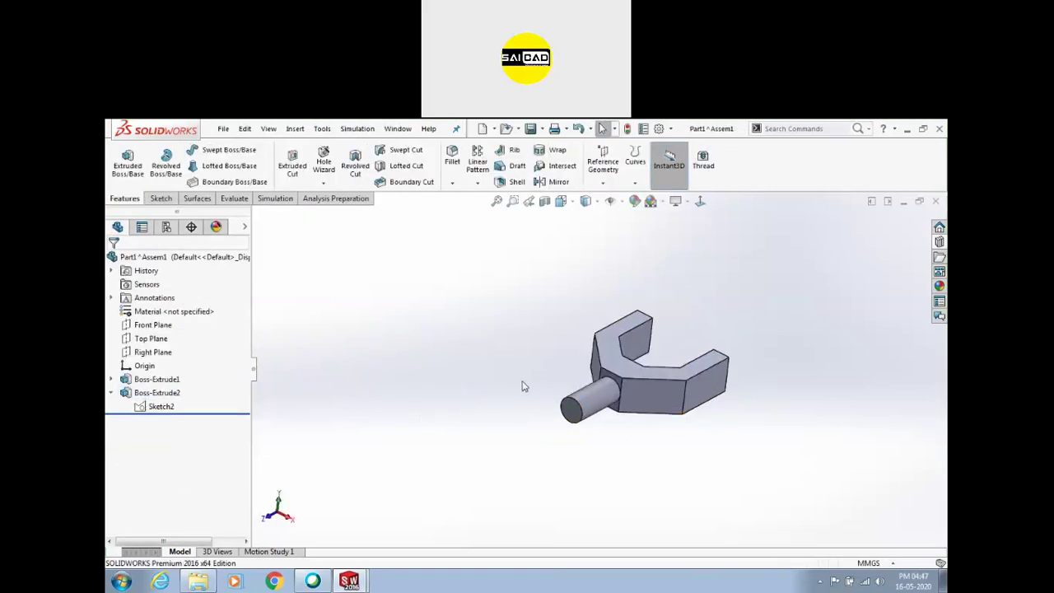
left_click(936, 202)
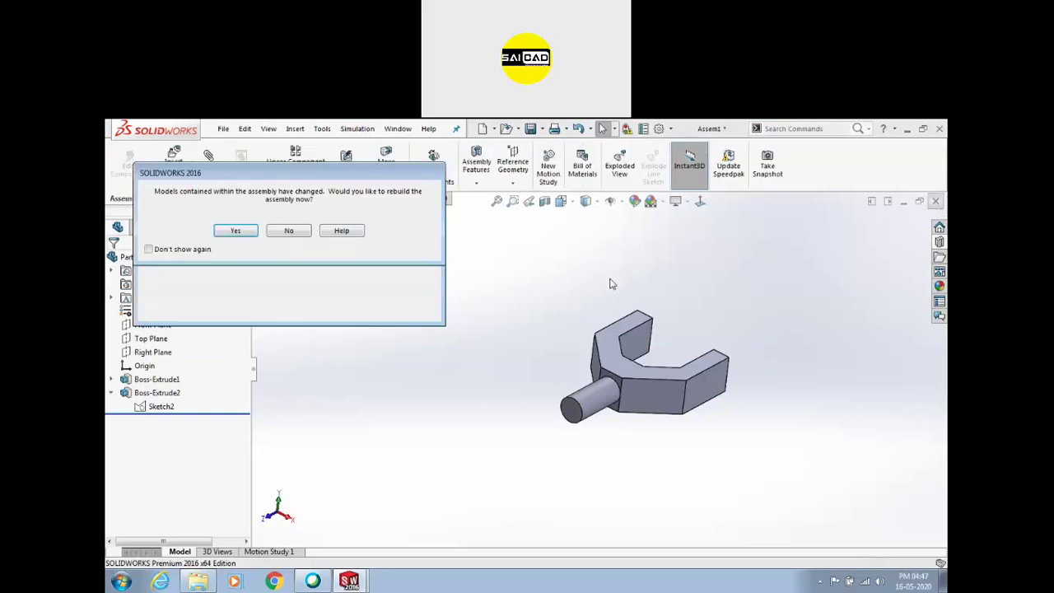
Rebuild the assembly and flip the alignment of the Concentric1 mate
left_click(236, 231)
middle_click_drag(395, 299, 484, 349)
mouse_move(599, 353)
left_mouse_down()
mouse_move(563, 394)
mouse_move(597, 346)
left_mouse_up()
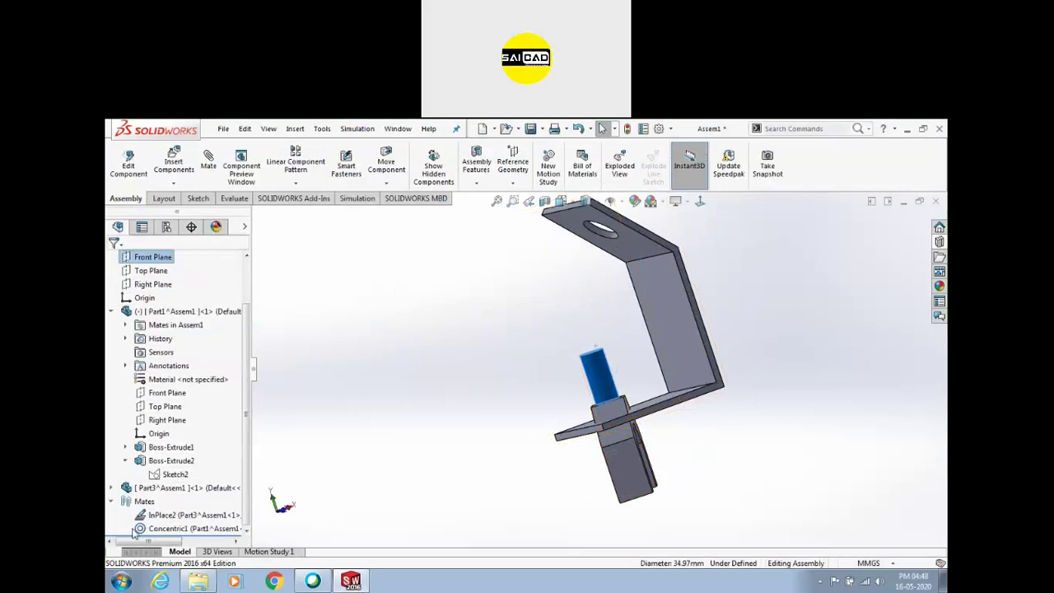
left_click(165, 528)
left_click(160, 494)
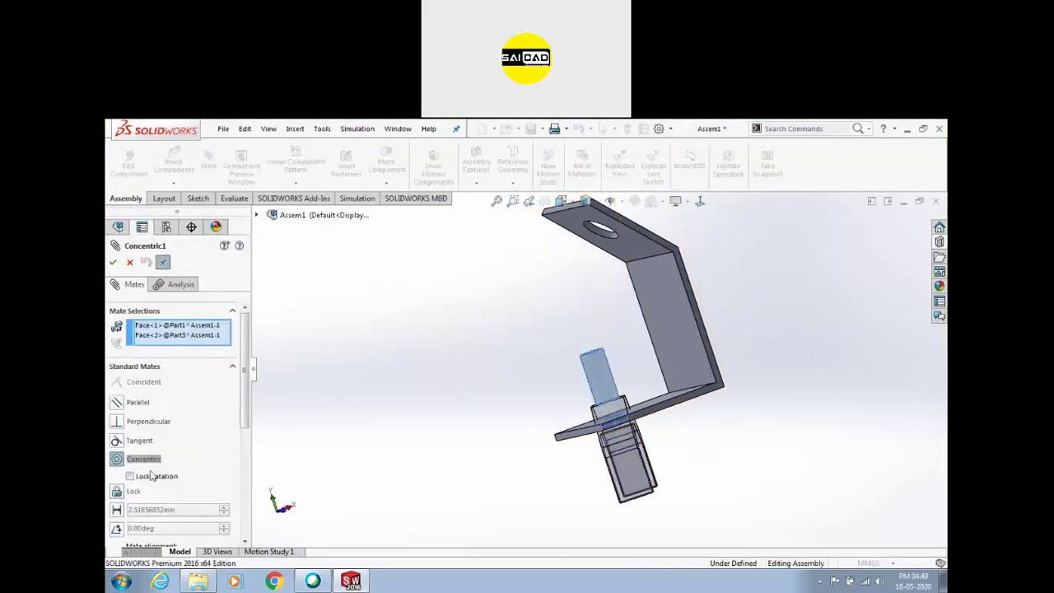
scroll(136, 465, "down", 5)
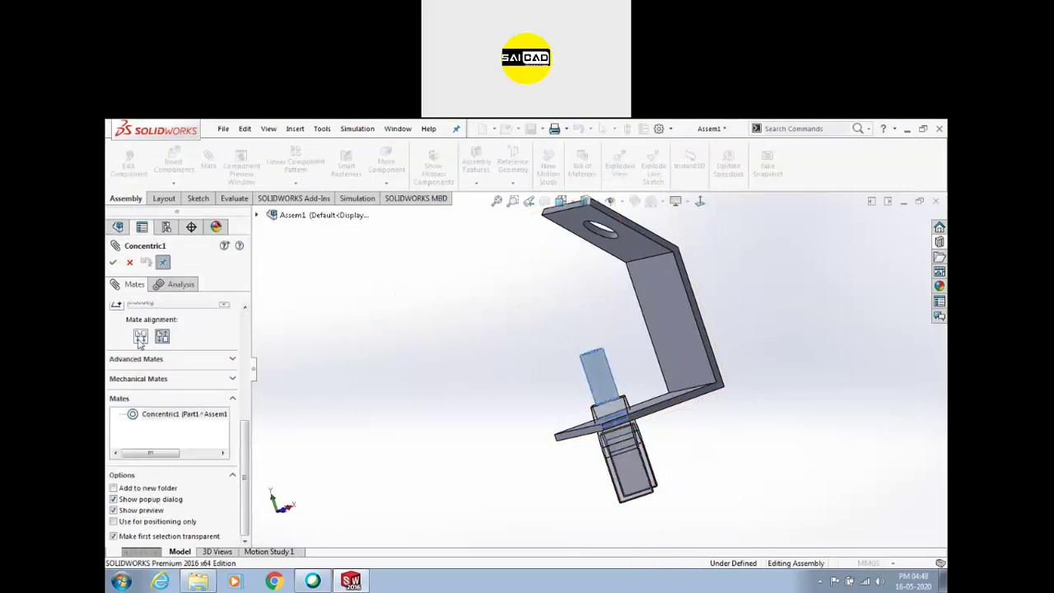
left_click(140, 336)
left_click(113, 262)
Add a Distance mate between the pin end and plate underside, then place a second fork copy
left_click_drag(579, 326, 624, 437)
scroll(632, 445, "down", 3)
middle_click_drag(636, 449, 634, 401)
left_click(635, 404)
left_click(635, 480)
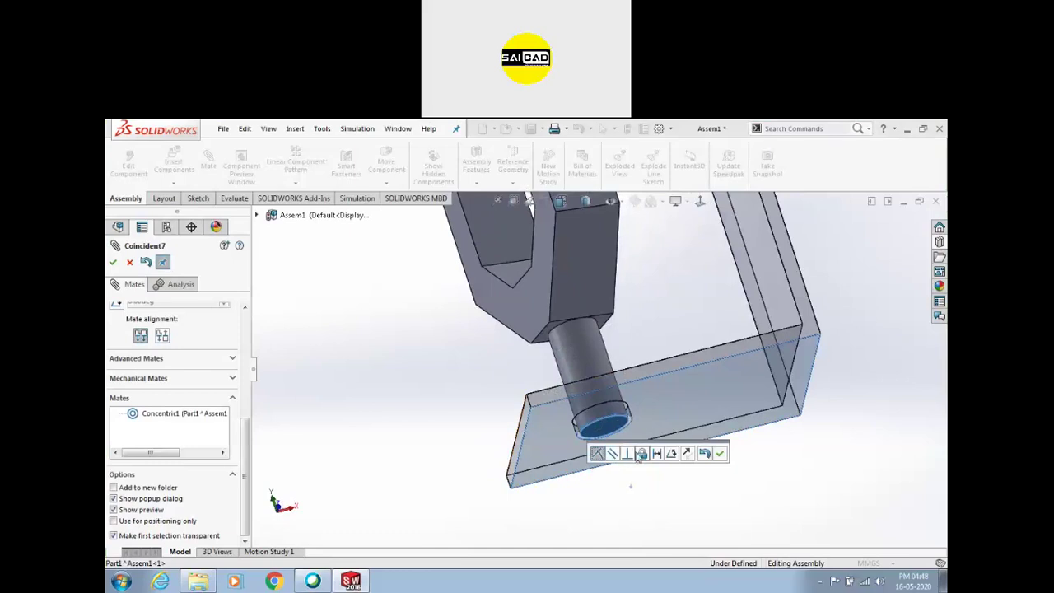
left_click(656, 453)
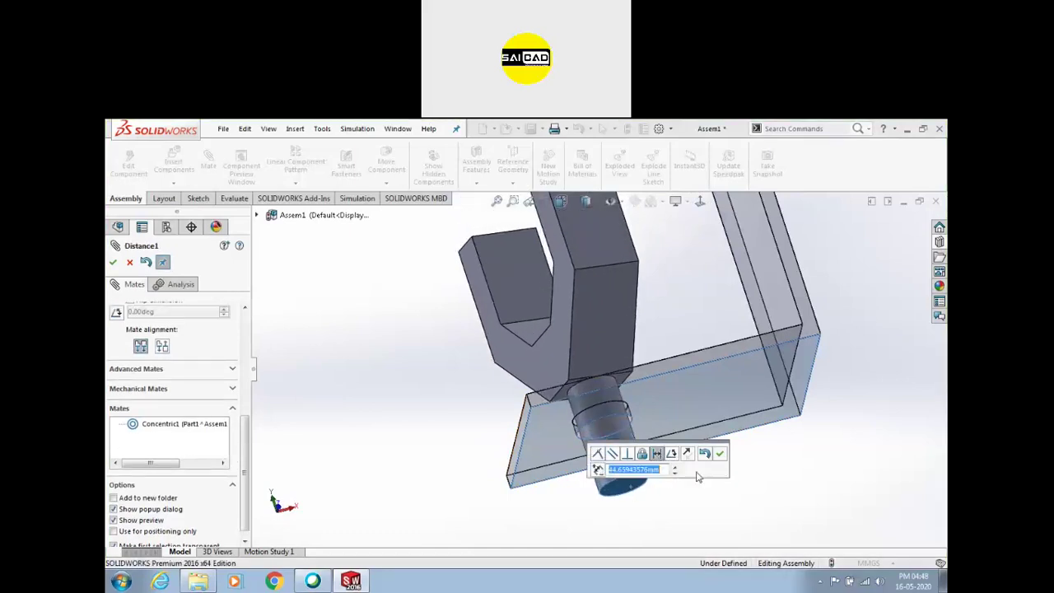
left_click(719, 453)
scroll(720, 453, "up", 5)
middle_click_drag(720, 453, 618, 364)
left_click_drag(618, 364, 414, 294)
key("Escape")
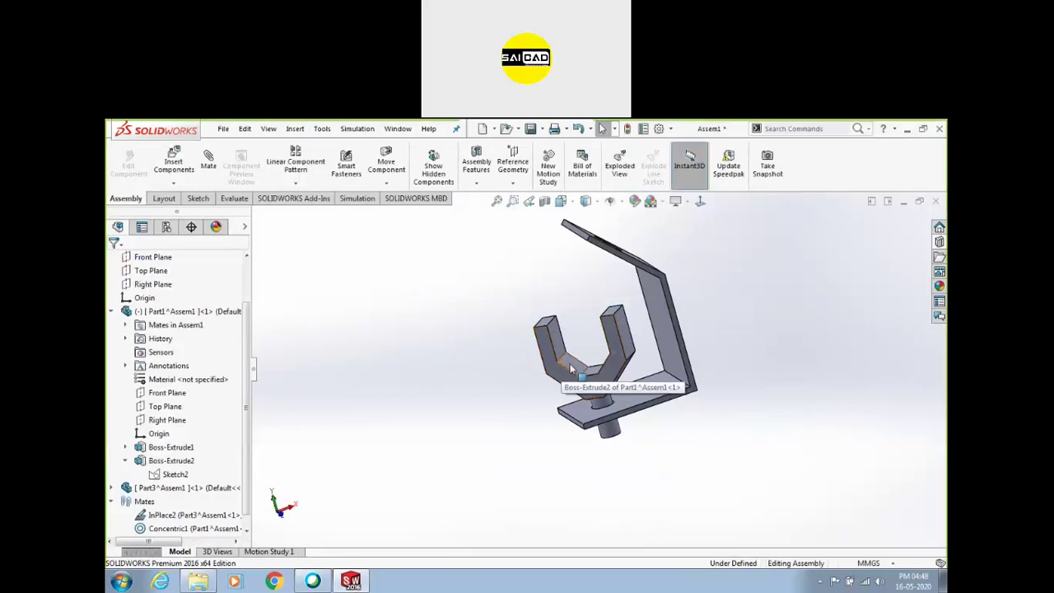
left_click_drag(534, 371, 471, 341, "ctrl")
scroll(591, 296, "up", 5)
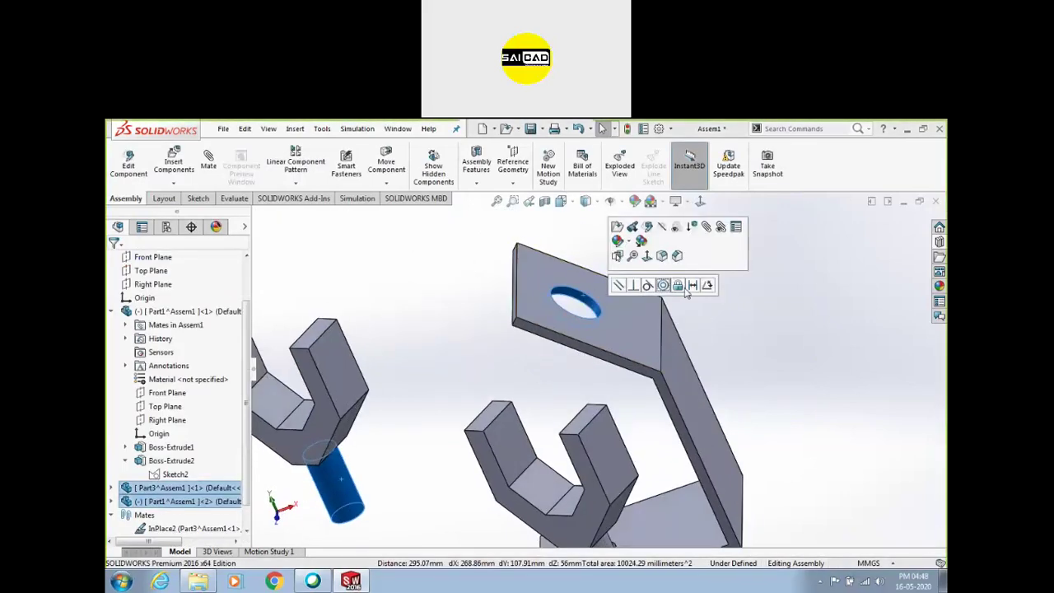
Mate the second fork's pin concentric with the upper hole, with flipped alignment
left_click(663, 287)
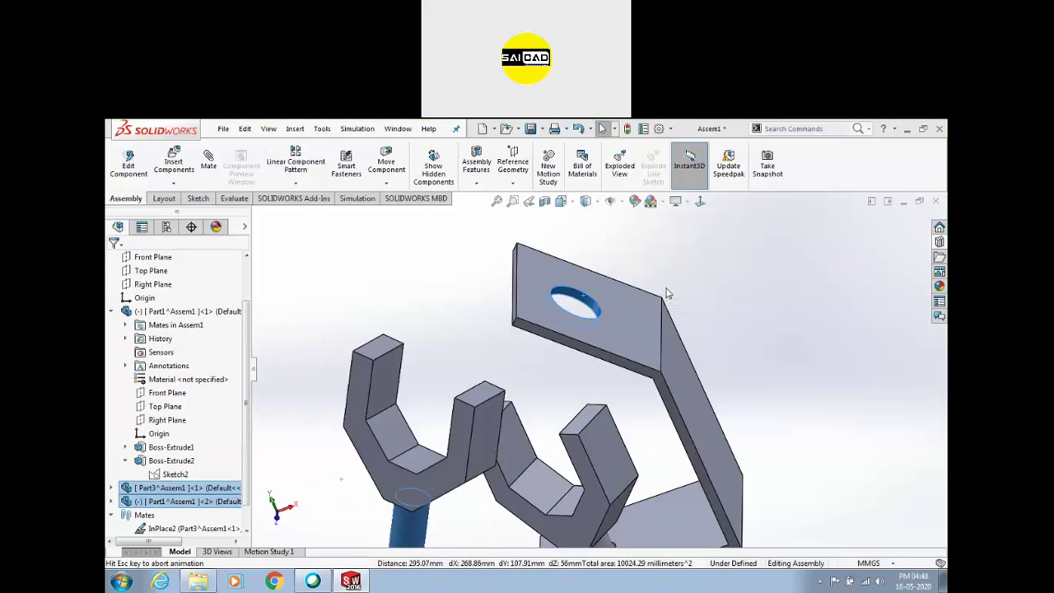
scroll(212, 414, "down", 1)
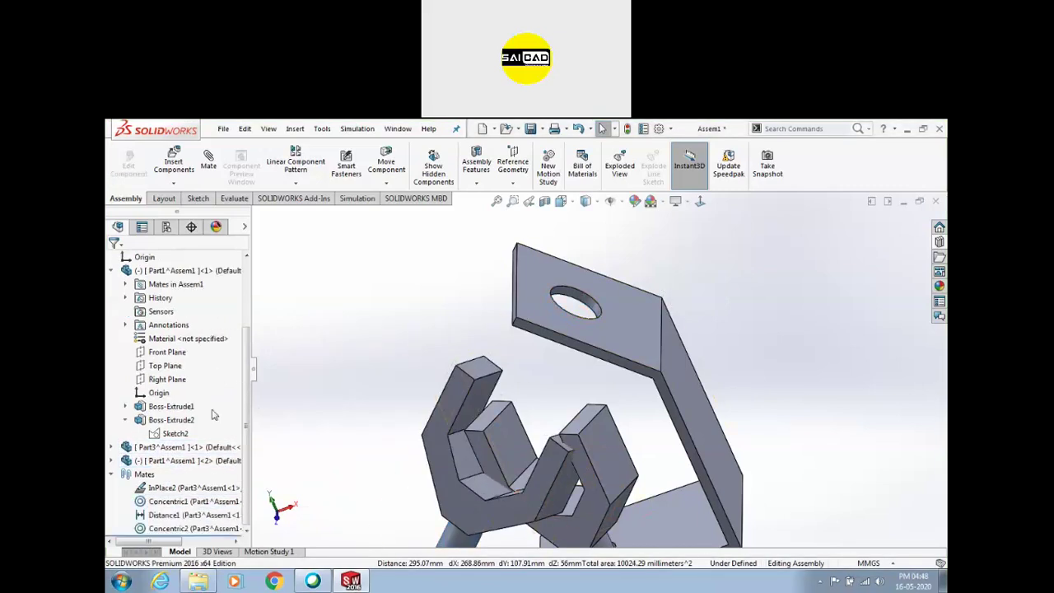
left_click(194, 528)
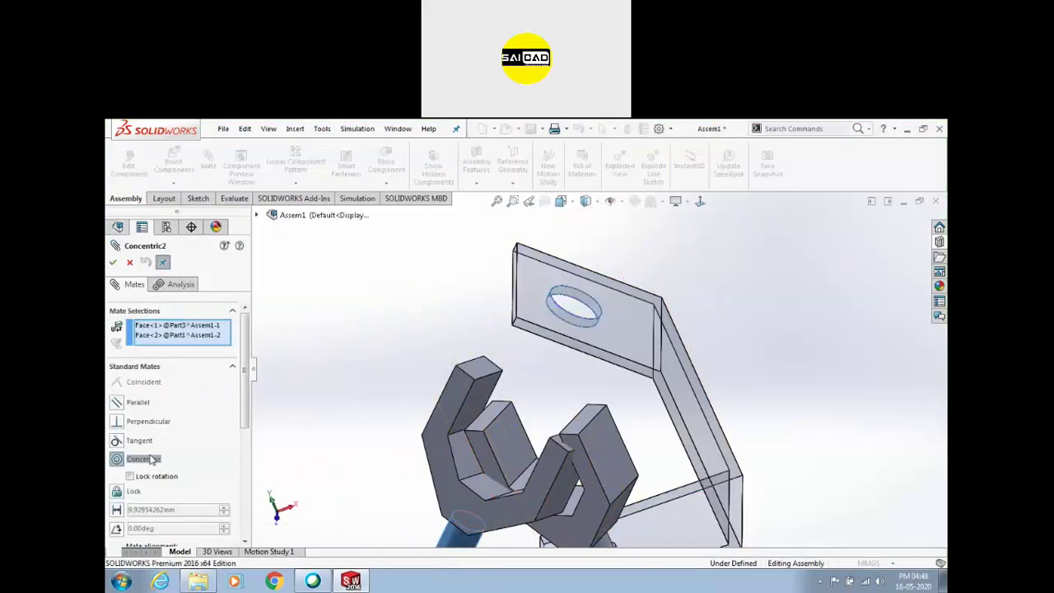
scroll(140, 476, "down", 3)
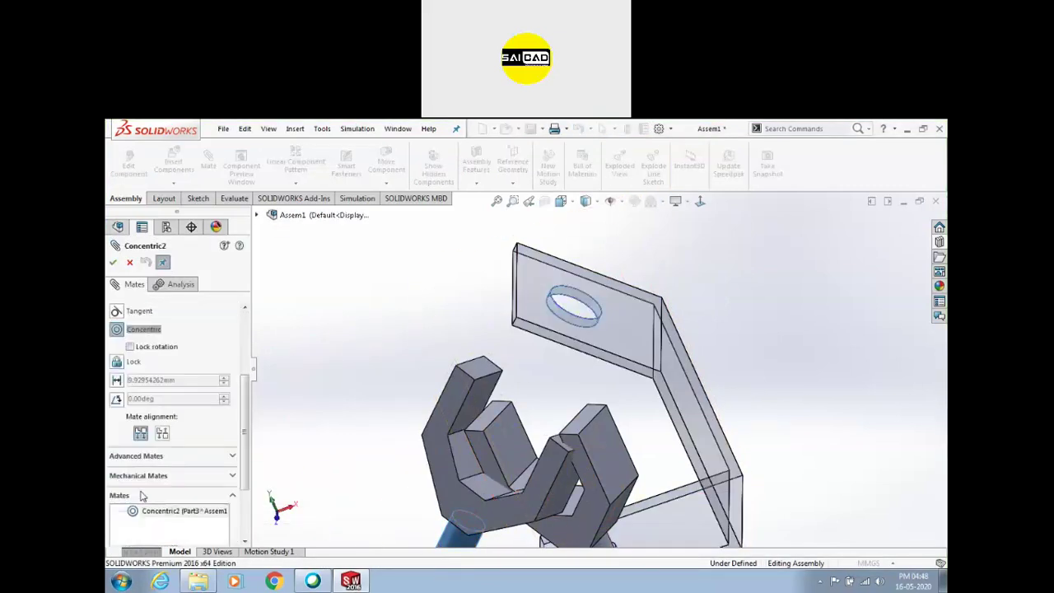
left_click(160, 434)
left_click(113, 262)
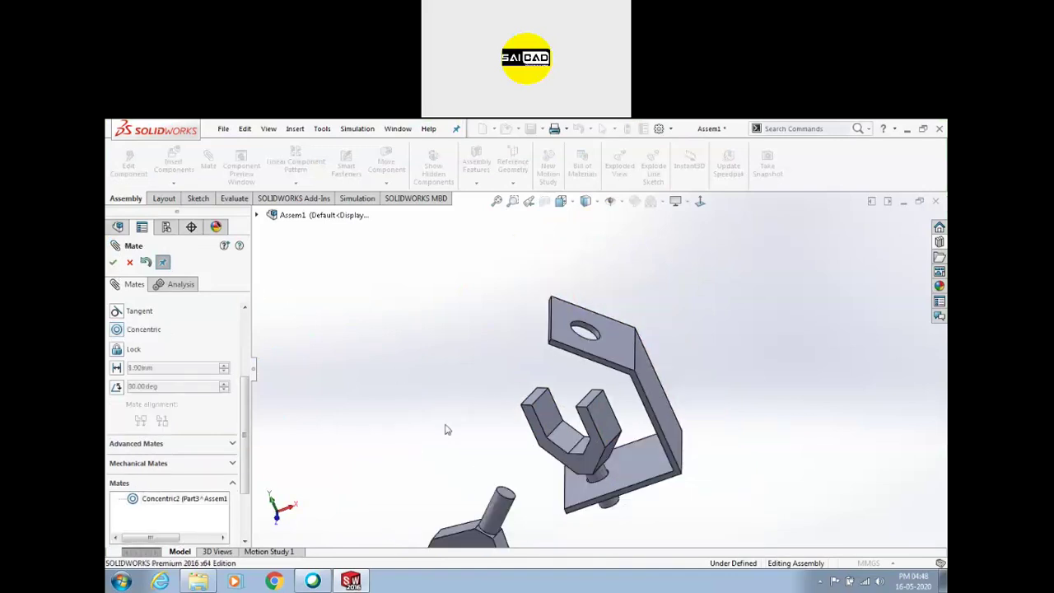
Add a flipped 40 mm Distance mate between the bracket's top face and the second fork
left_click(601, 344)
left_click(506, 493)
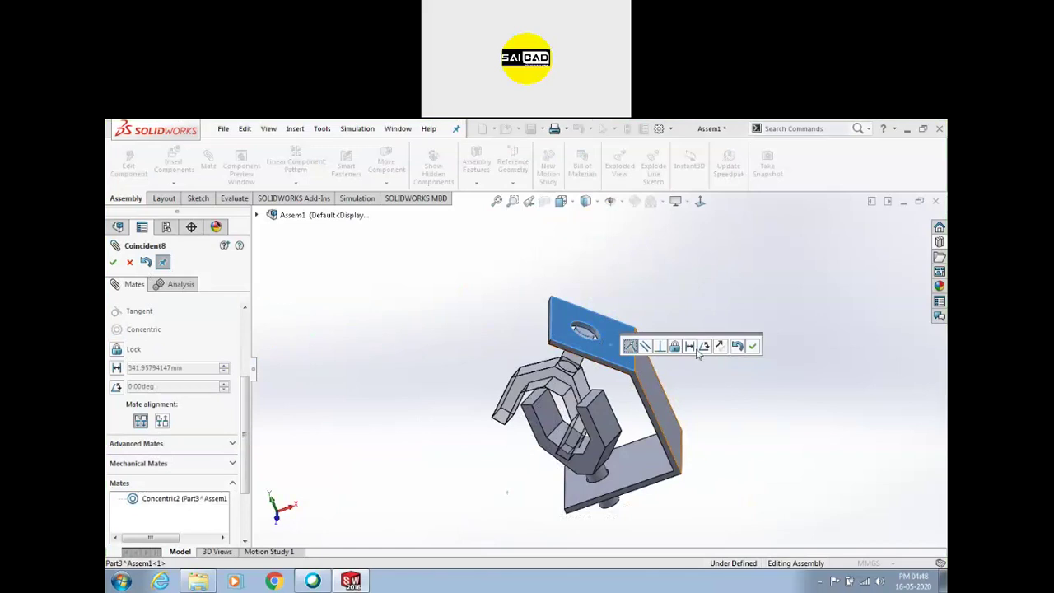
left_click(689, 347)
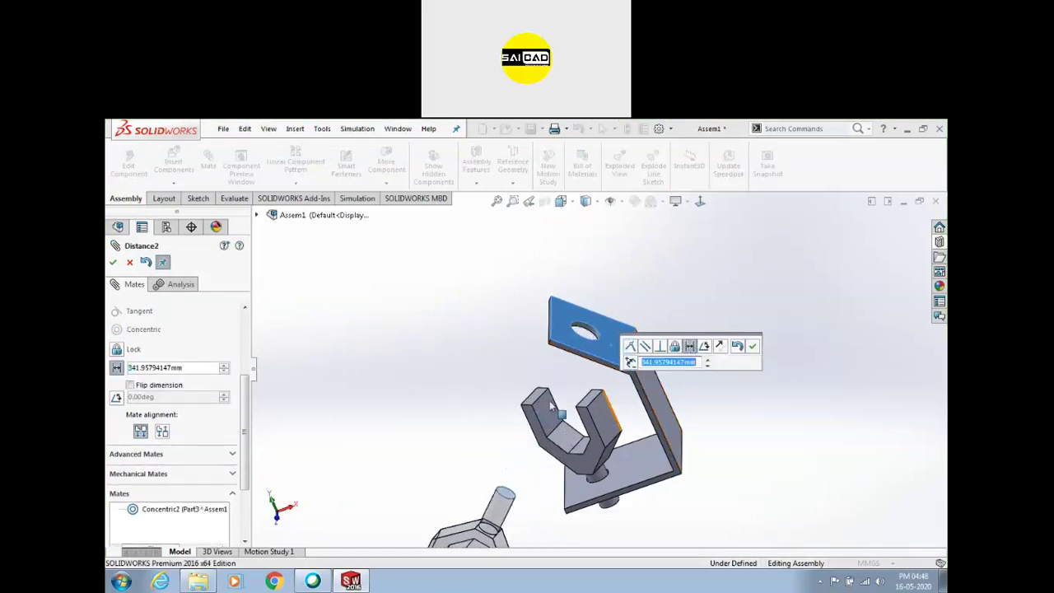
left_click(152, 384)
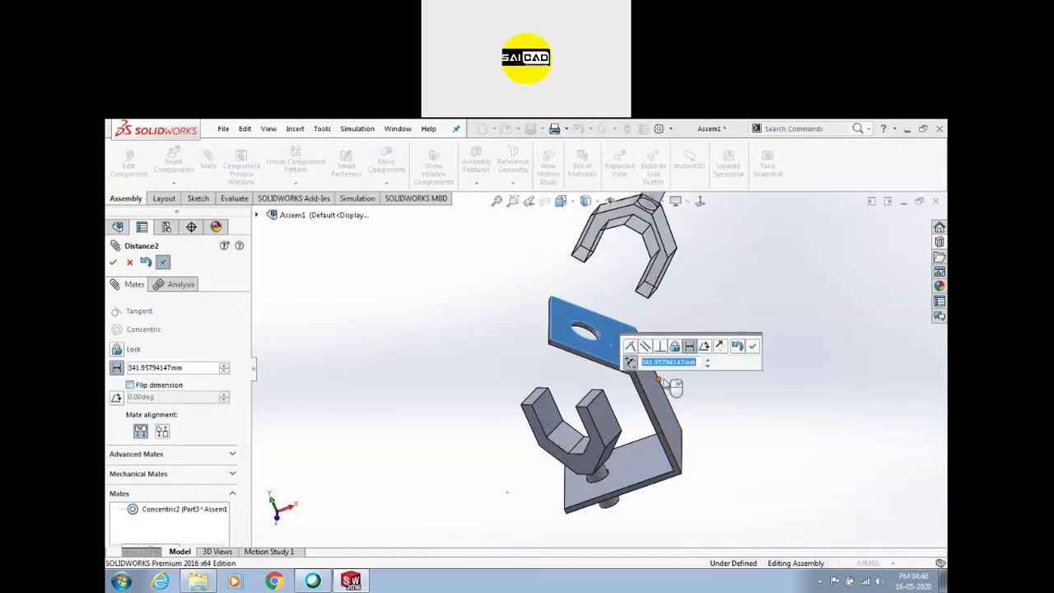
type("20")
key("Return")
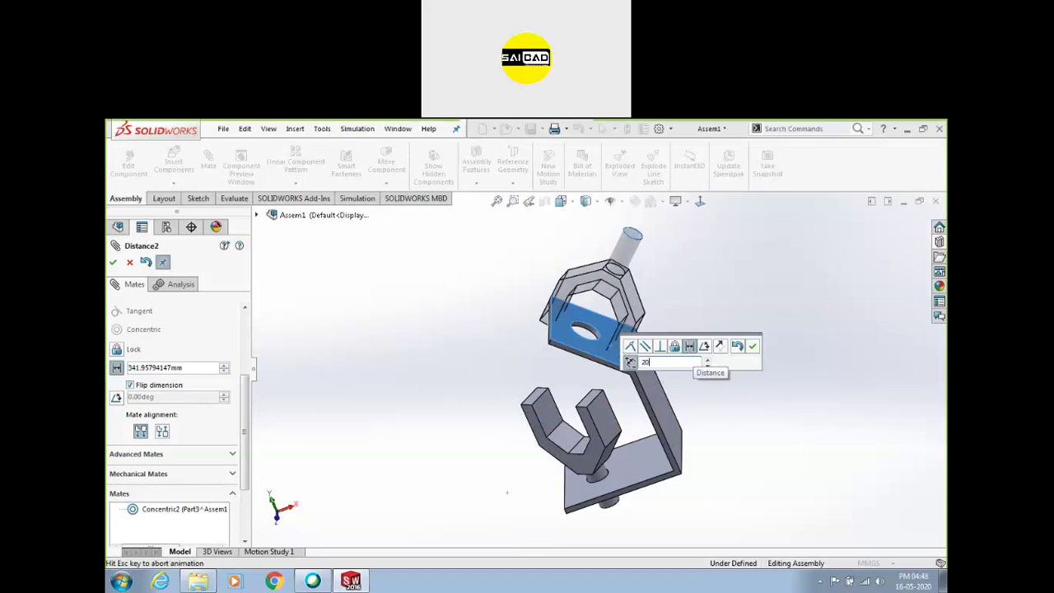
left_click(706, 361)
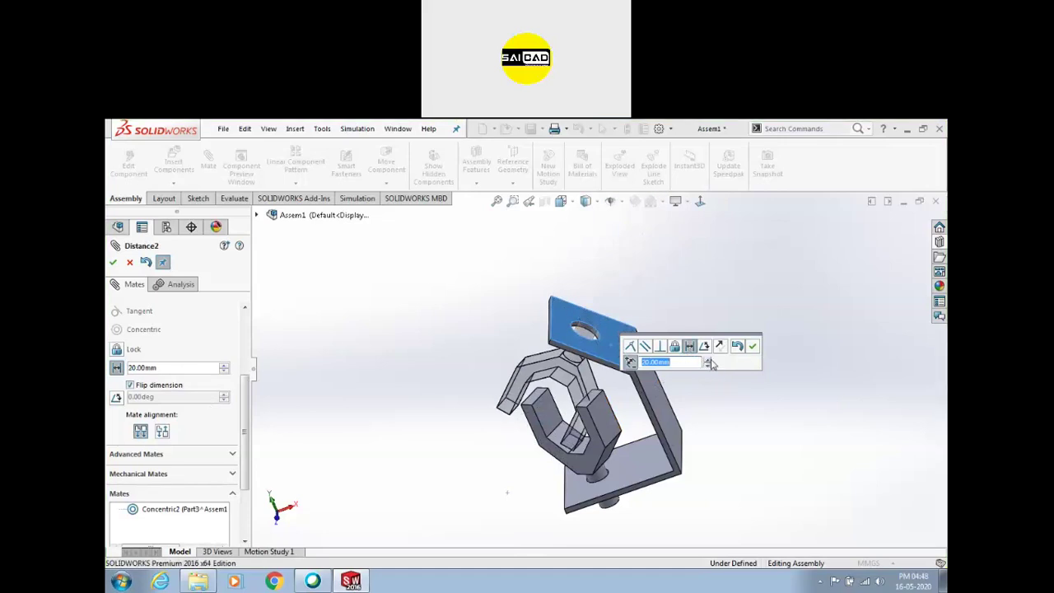
key("Return")
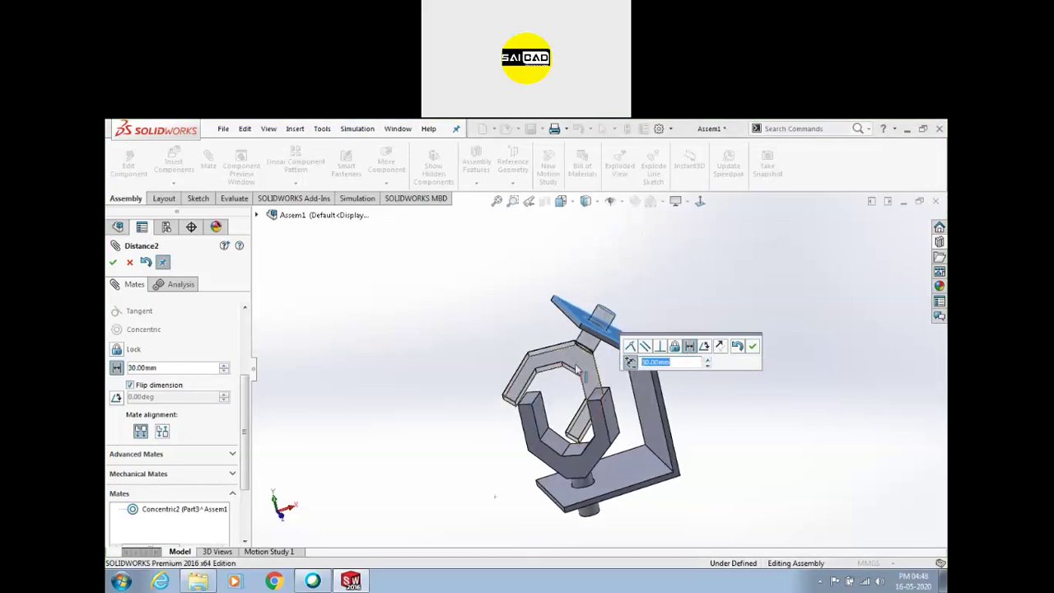
key("Return")
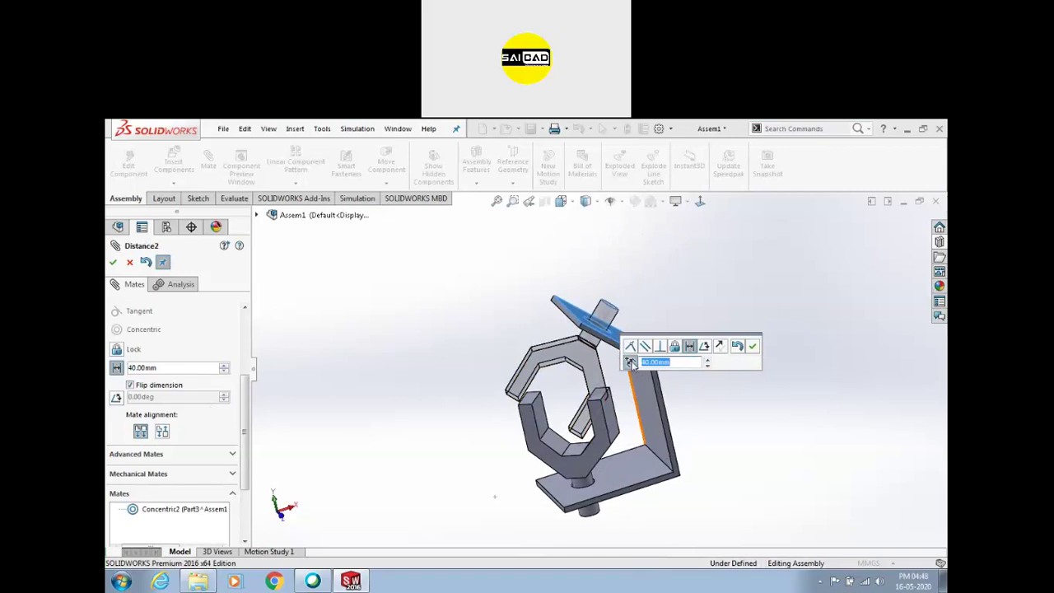
left_click(751, 349)
left_click(567, 403)
Orbit the assembly and rotate the block on the U-clip to inspect the mates
middle_click_drag(482, 436, 489, 407)
left_click_drag(527, 437, 474, 408)
middle_click_drag(473, 407, 566, 399)
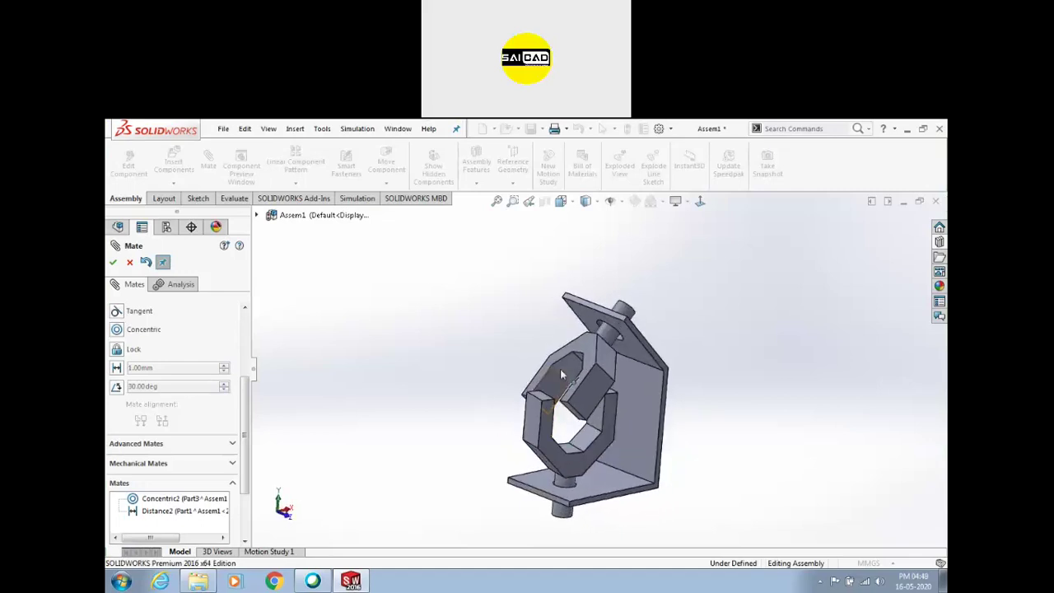
middle_click_drag(540, 434, 626, 379)
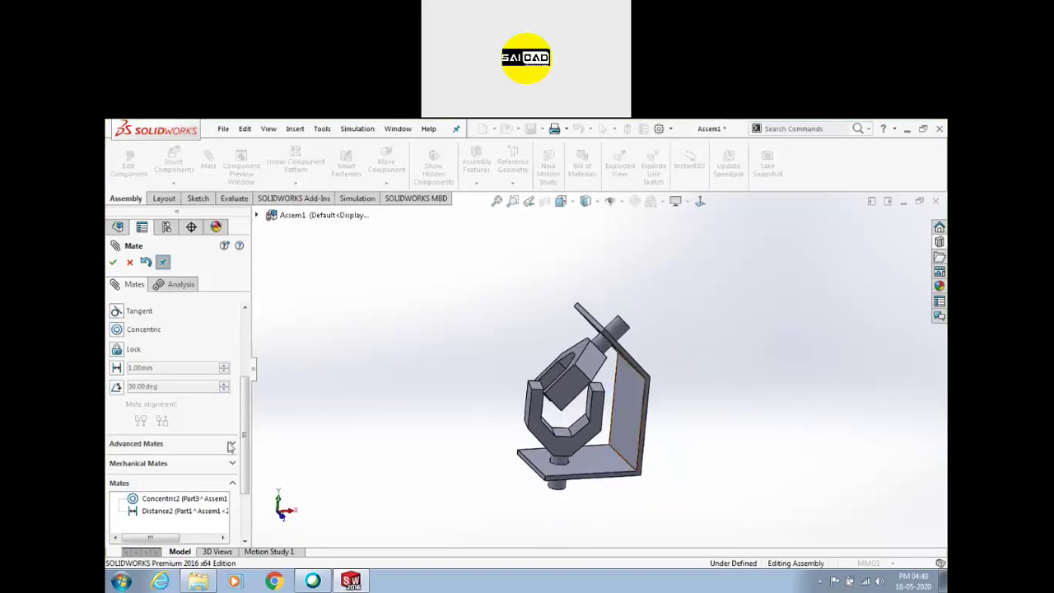
Add a Universal Joint mechanical mate between the top shaft and bottom cylinder faces
left_click(139, 463)
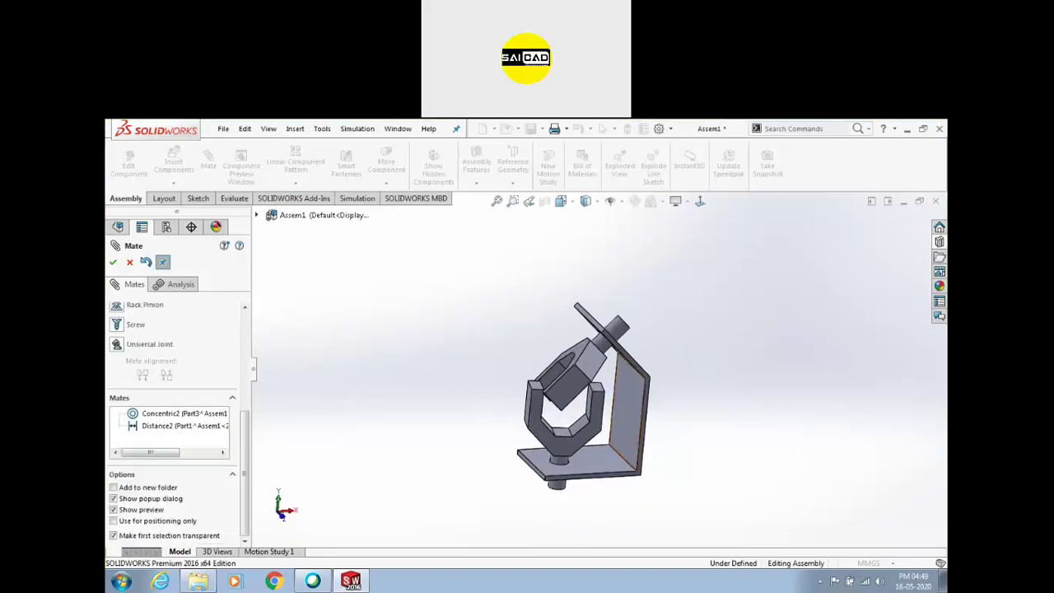
left_click(118, 348)
scroll(537, 414, "down", 2)
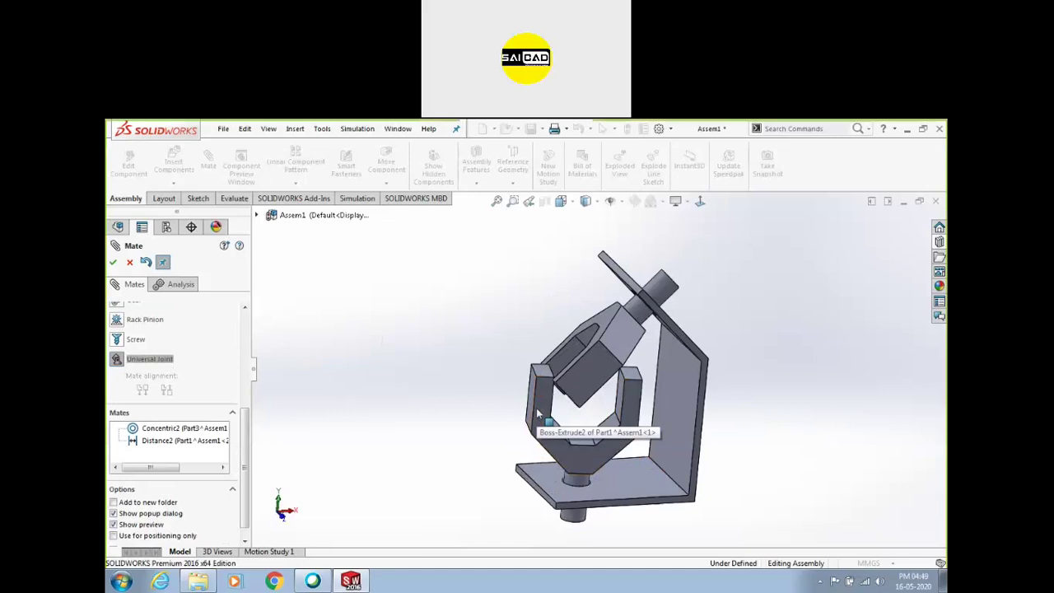
left_click(635, 313)
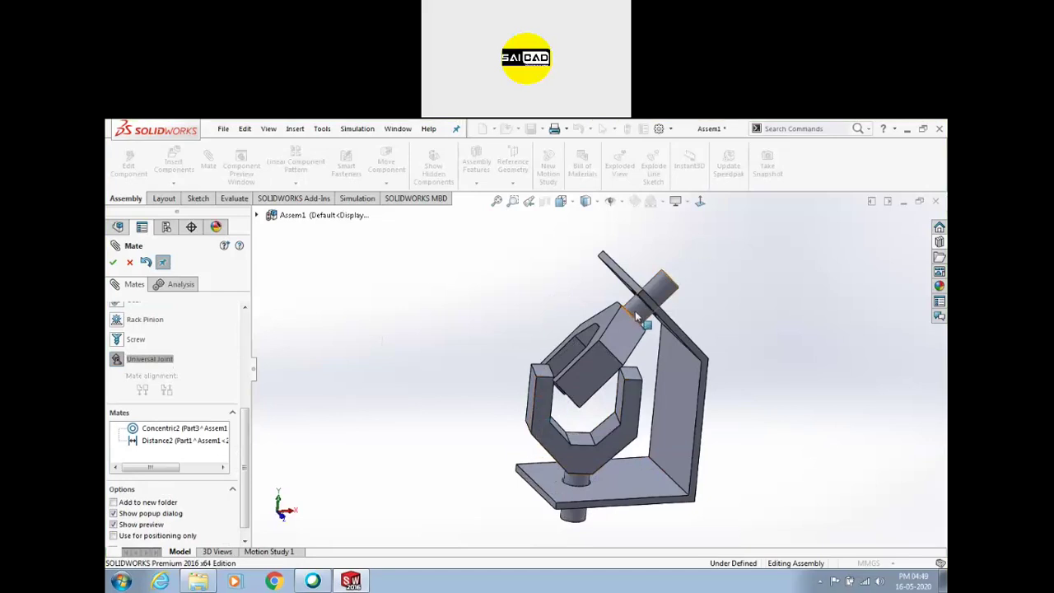
left_click(569, 477)
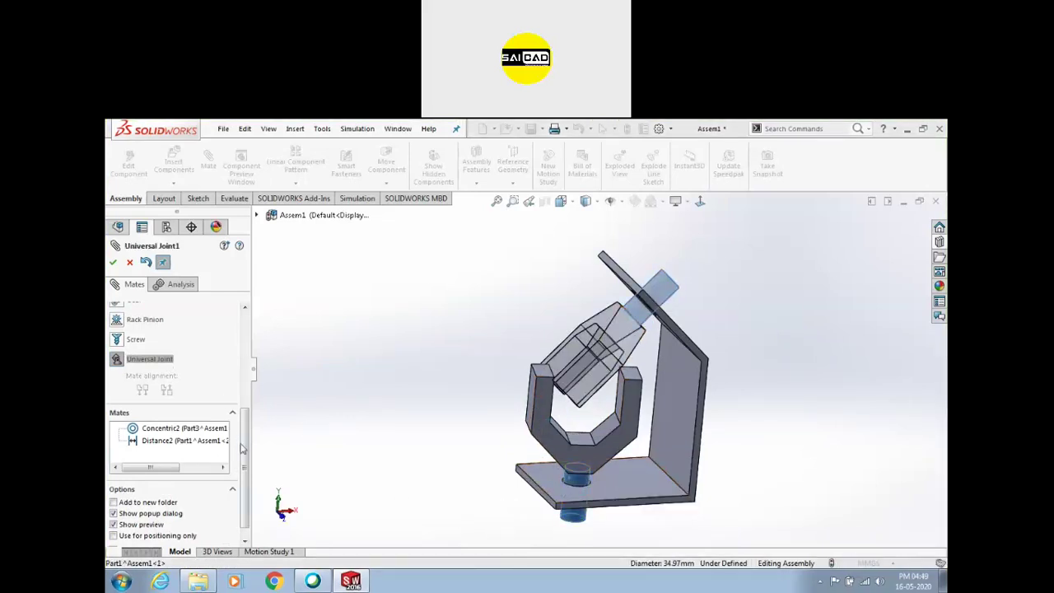
left_click_drag(243, 449, 240, 327)
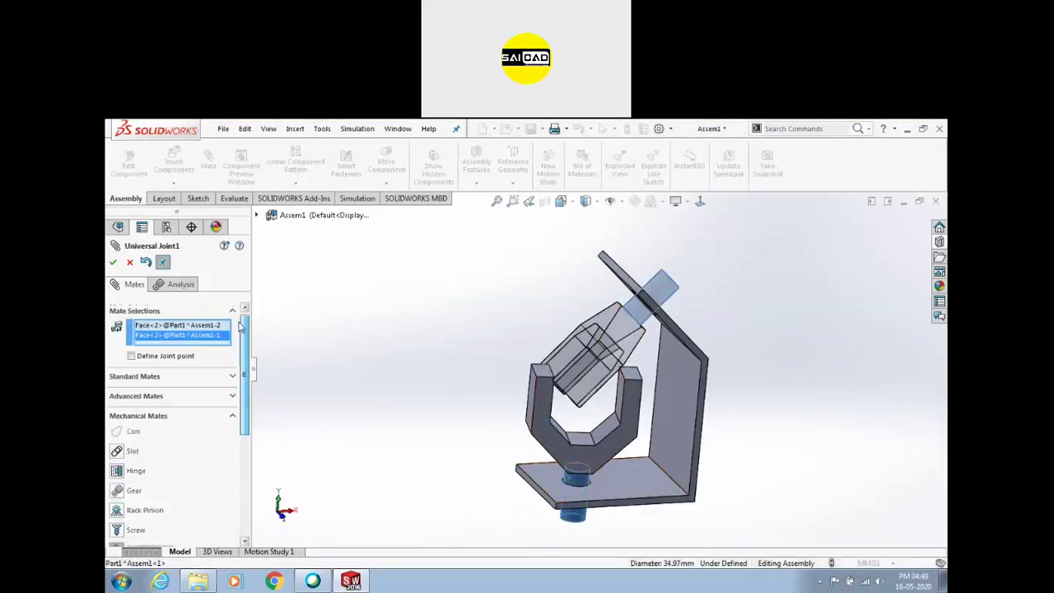
left_click(113, 262)
key("Escape")
Swing the top and bottom pins to check they rotate together about the joint
left_click_drag(663, 278, 700, 290)
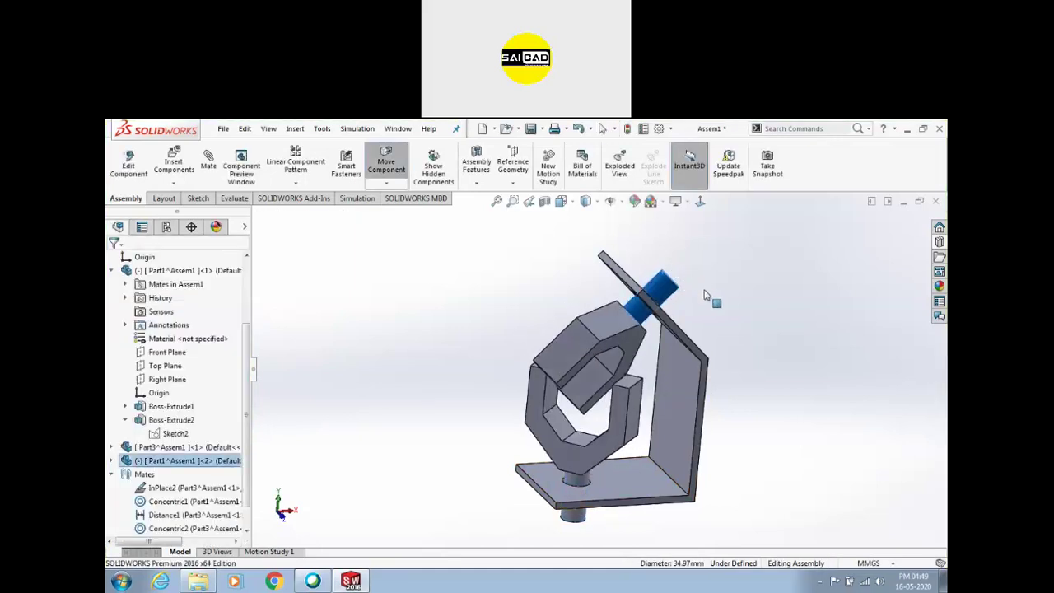
key("Escape")
middle_click_drag(702, 292, 606, 449)
left_click_drag(608, 464, 519, 479)
middle_click_drag(519, 479, 593, 307)
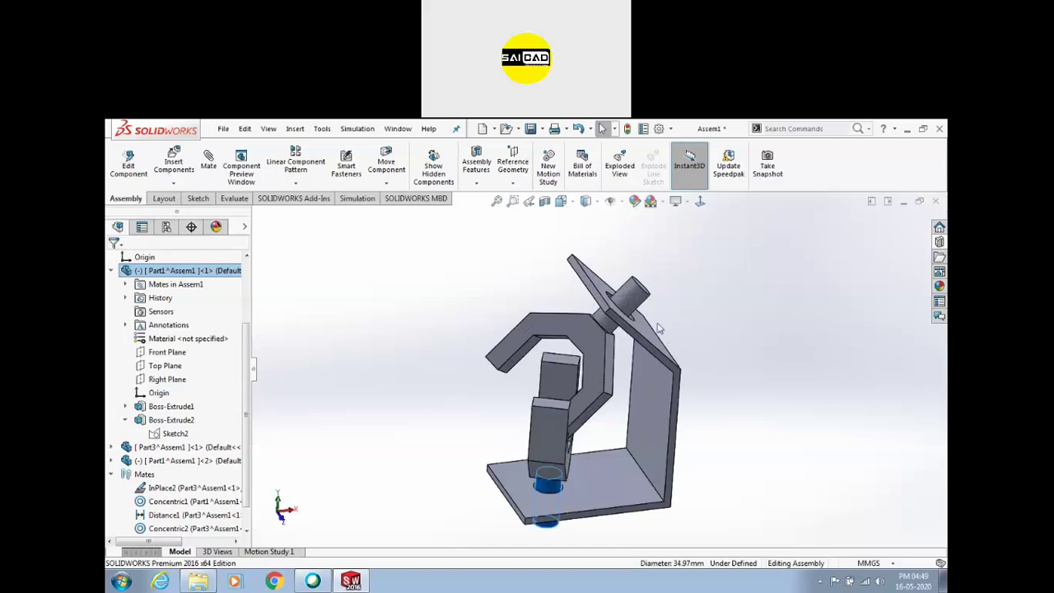
middle_click_drag(666, 334, 626, 403)
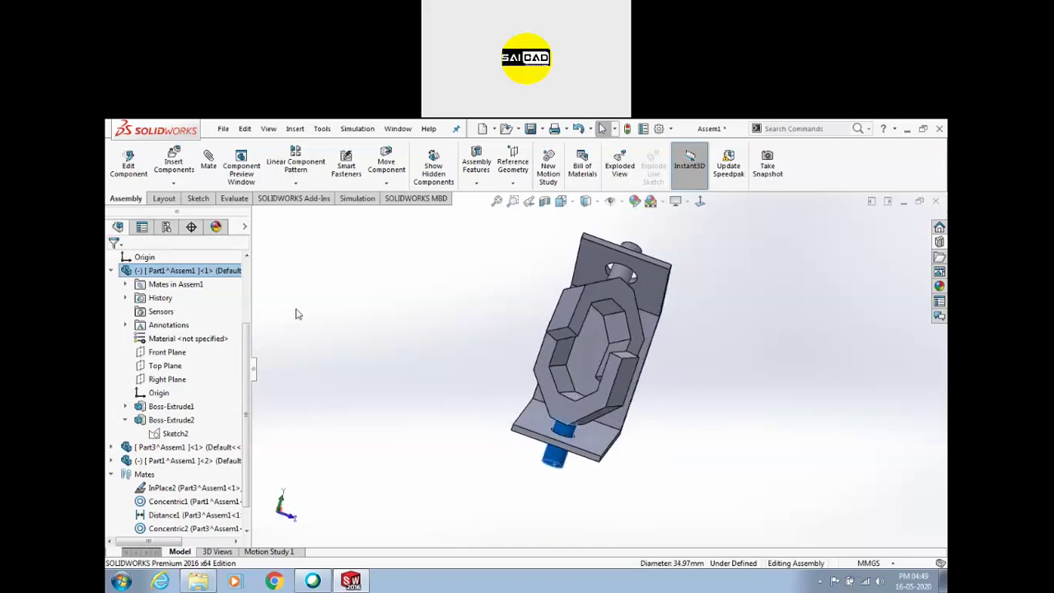
Move the pin and the inner bent plate again, inspecting the motion from several angles
left_click(430, 368)
left_click_drag(565, 437, 464, 415)
scroll(597, 378, "up", 1)
middle_click_drag(599, 379, 696, 283)
left_click_drag(642, 399, 614, 285)
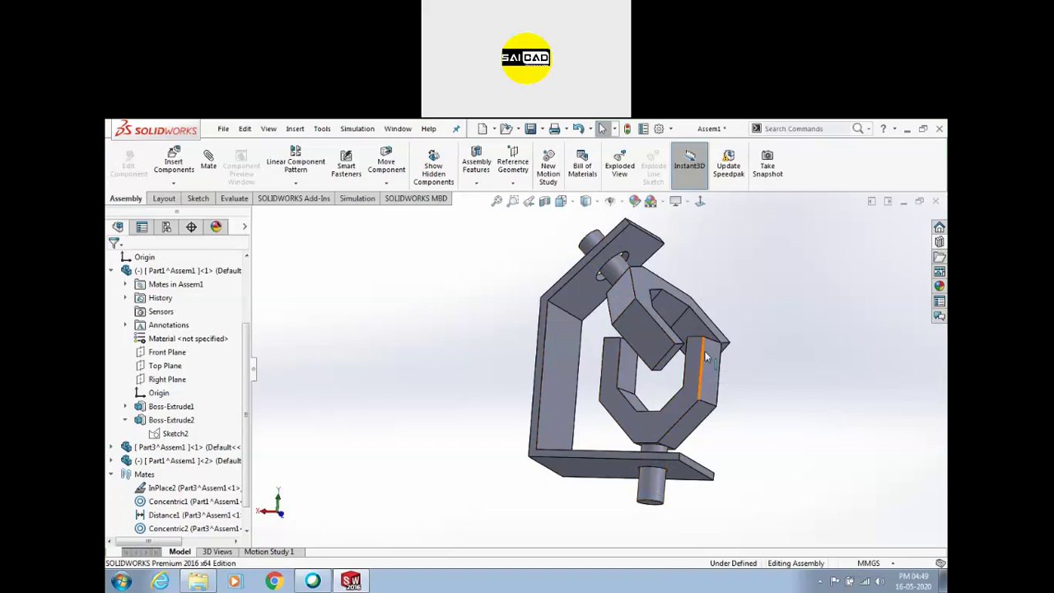
scroll(659, 338, "up", 4)
middle_click_drag(659, 339, 621, 346)
scroll(692, 346, "down", 3)
middle_click_drag(696, 359, 631, 343)
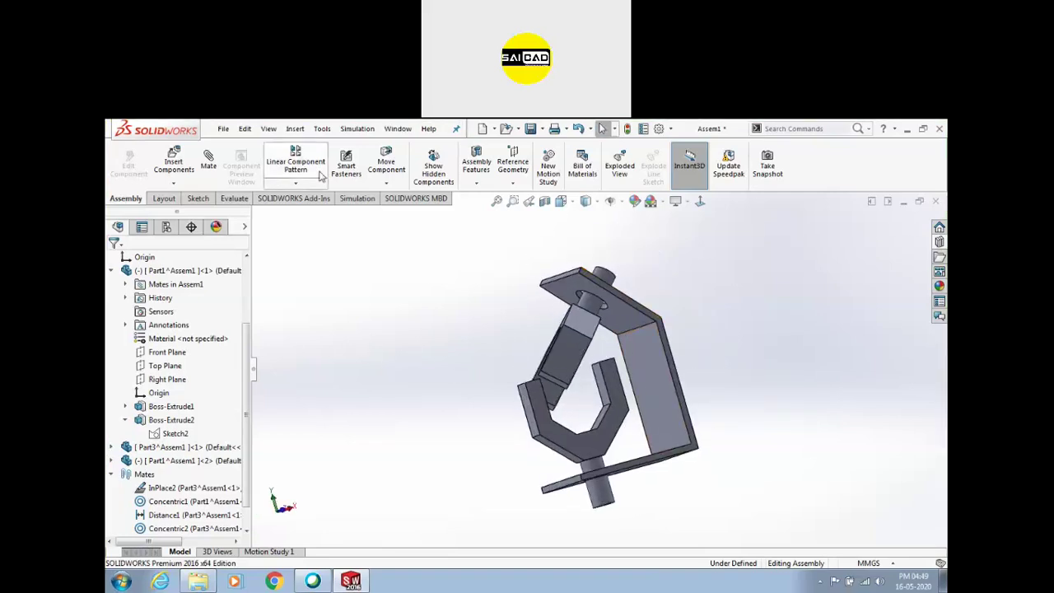
middle_click_drag(531, 350, 566, 359)
Select the bent plate's front face and open Part3^Assem1 in its own part window
left_click(565, 355)
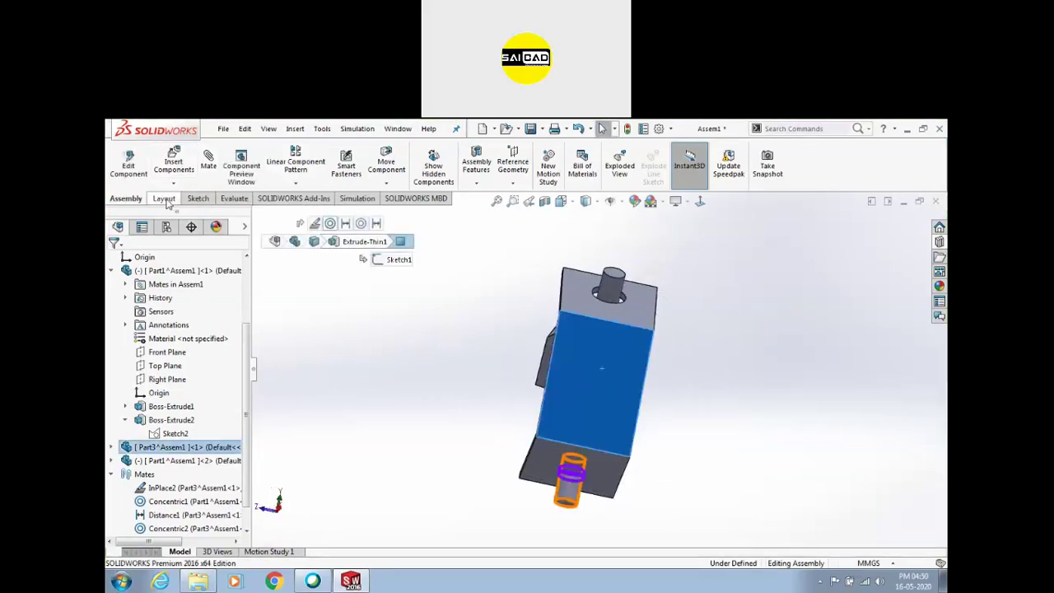
left_click(196, 199)
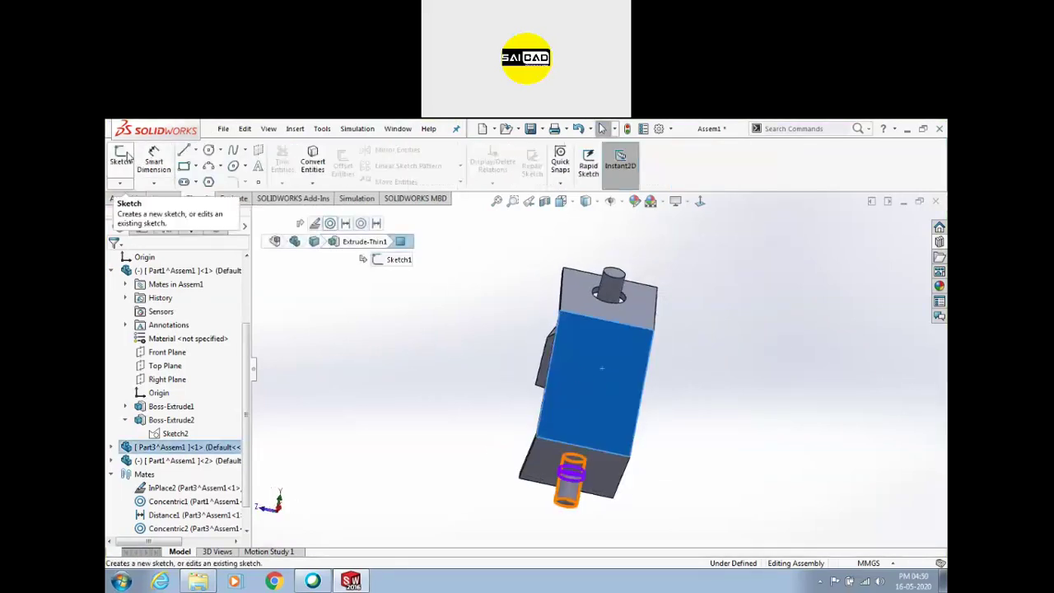
left_click(581, 391)
left_click(614, 337)
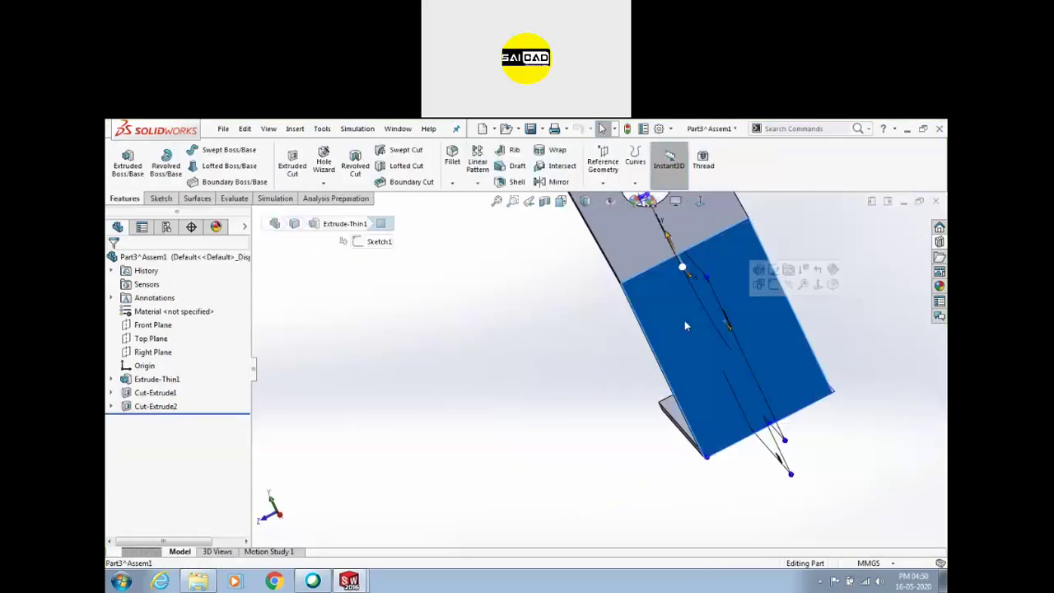
Sketch a long vertical straight slot on the plate's lower face
left_click(161, 199)
left_click(124, 163)
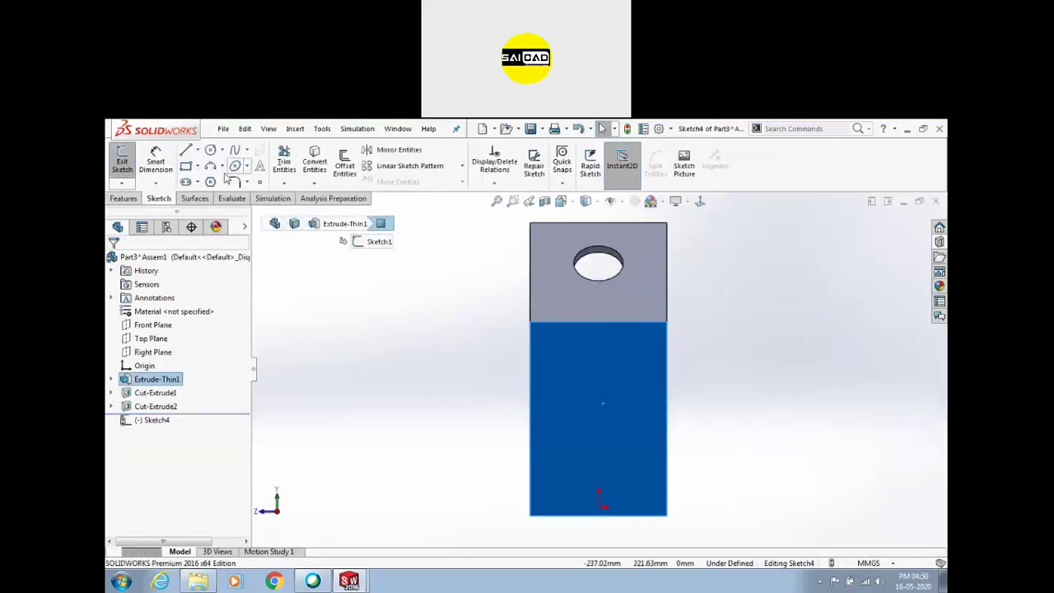
left_click(186, 181)
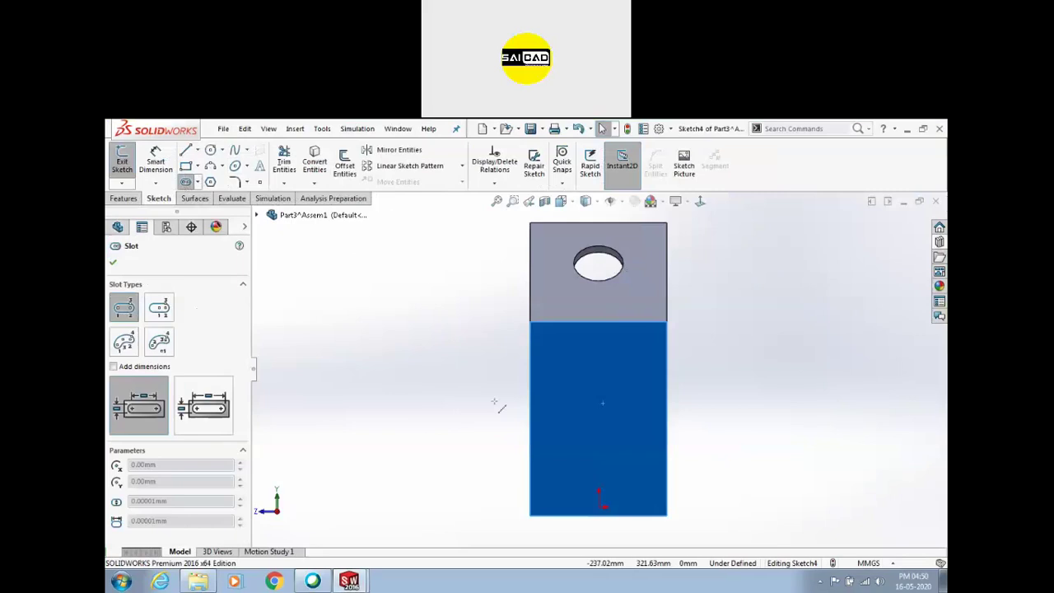
left_click(580, 387)
left_click(581, 476)
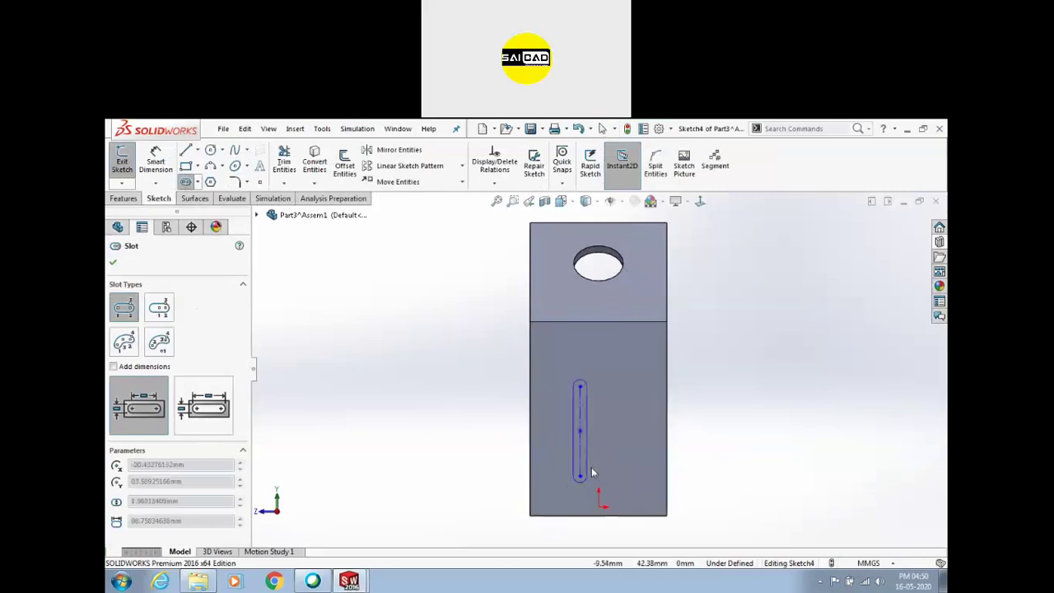
left_click(601, 471)
left_click(123, 159)
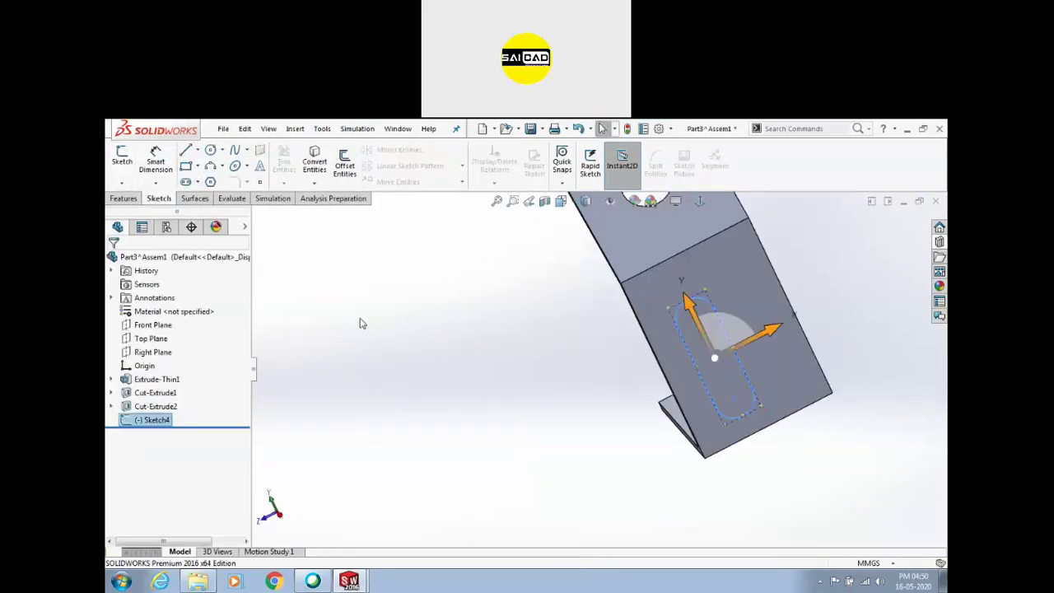
Extrude-cut the slot sketch with end condition Through All
left_click(124, 199)
left_click(292, 160)
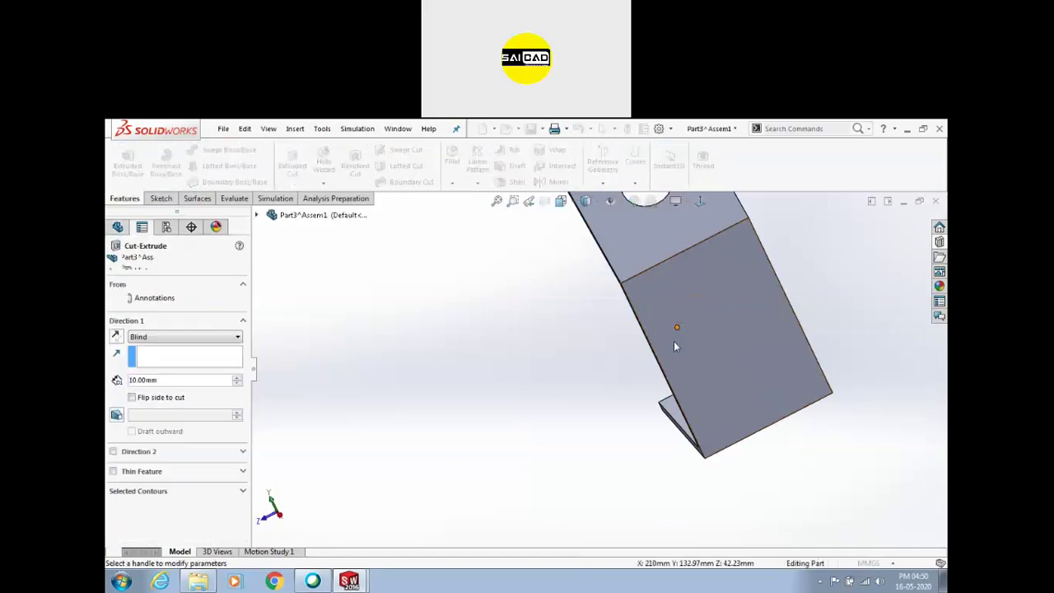
left_click(133, 337)
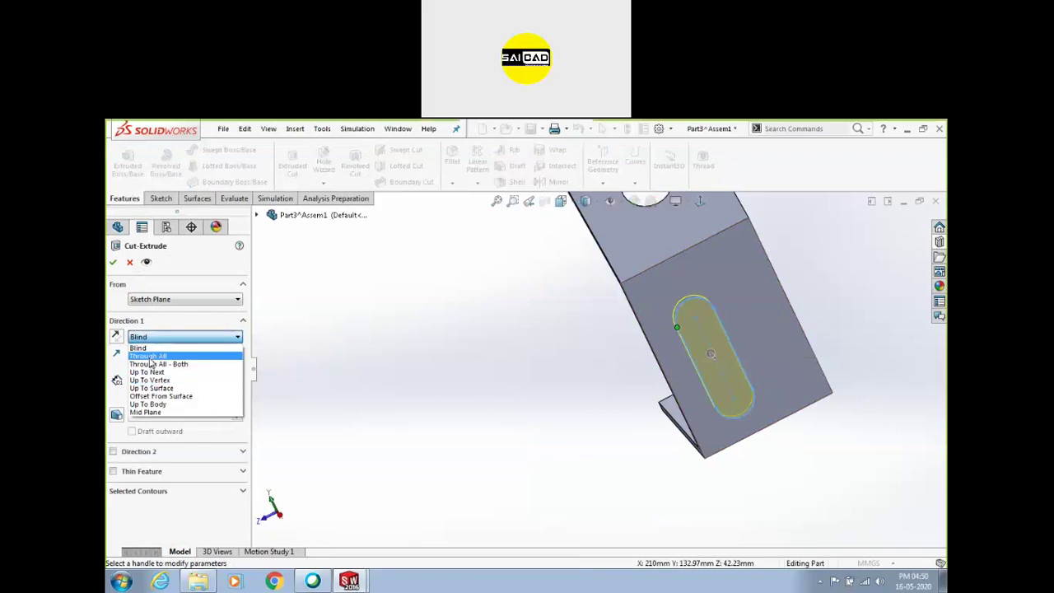
left_click(150, 358)
left_click(113, 264)
middle_click_drag(400, 395, 627, 373)
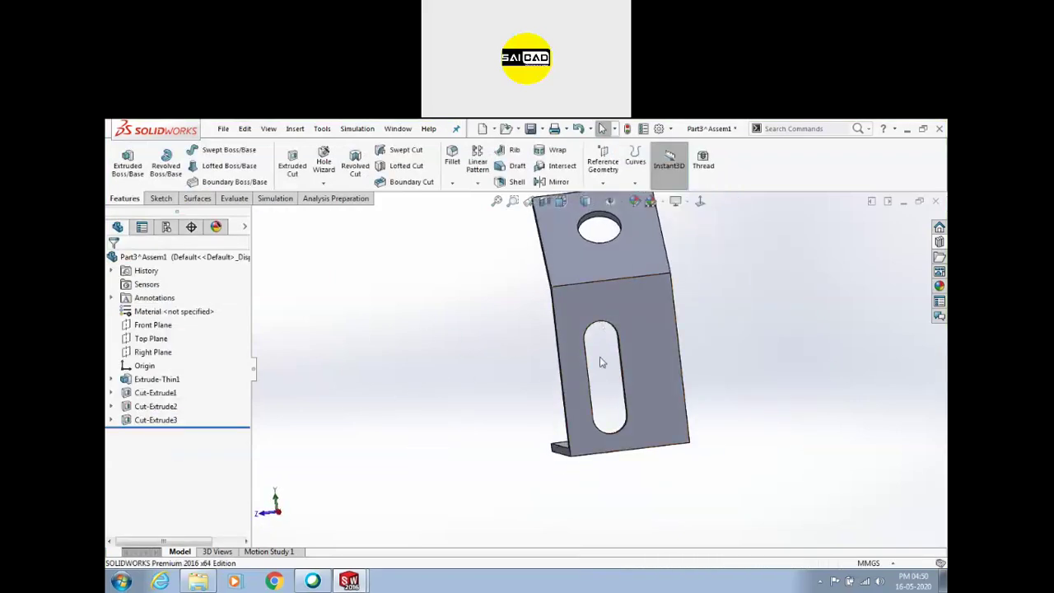
Save and close the bracket part, then insert a new part on the plate's front face
left_click(936, 203)
left_click(513, 348)
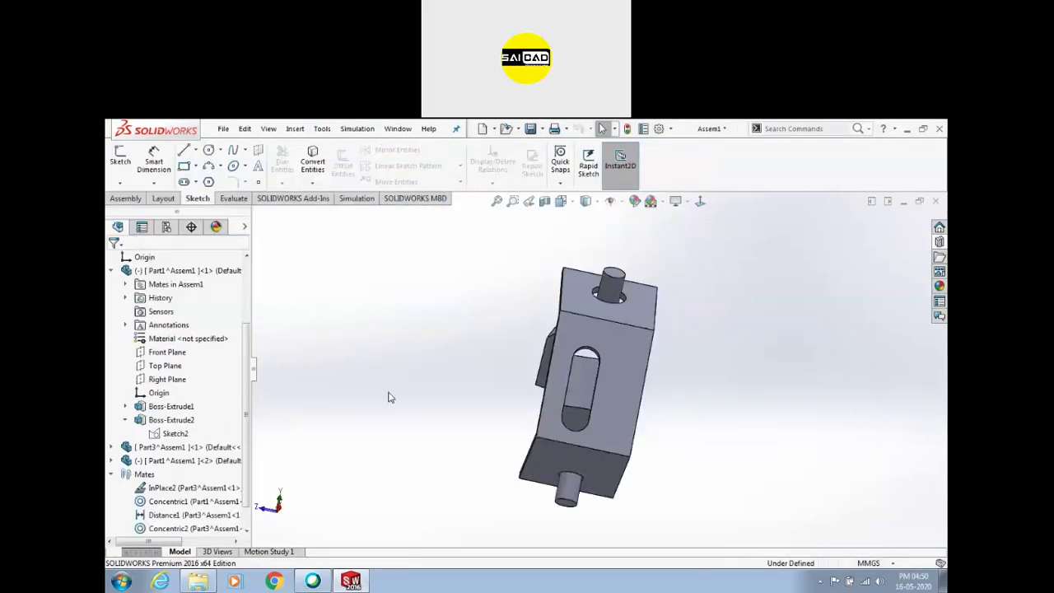
left_click(624, 372)
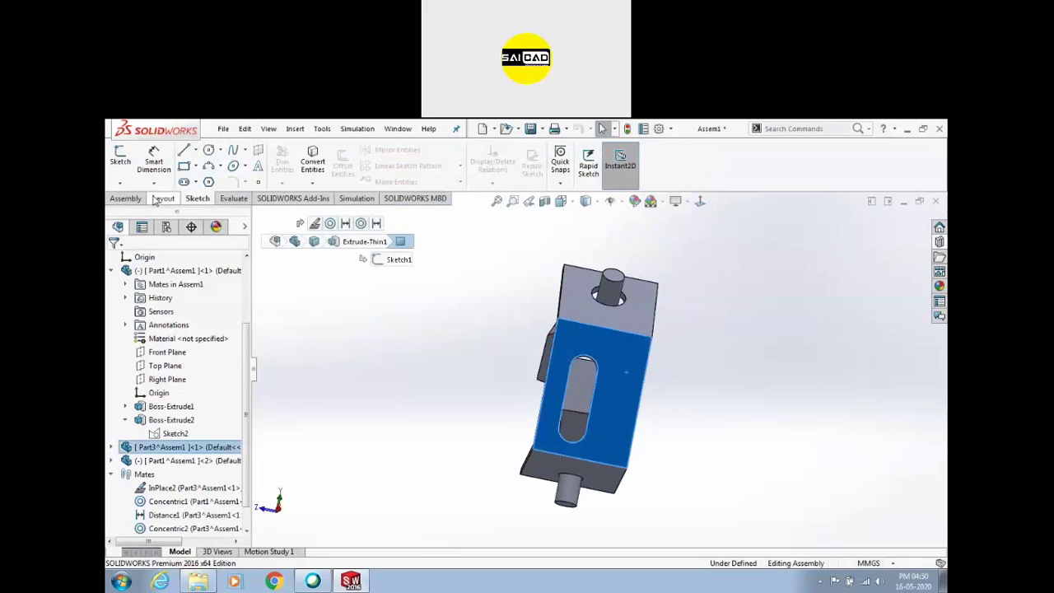
left_click(125, 199)
left_click(173, 182)
left_click(190, 212)
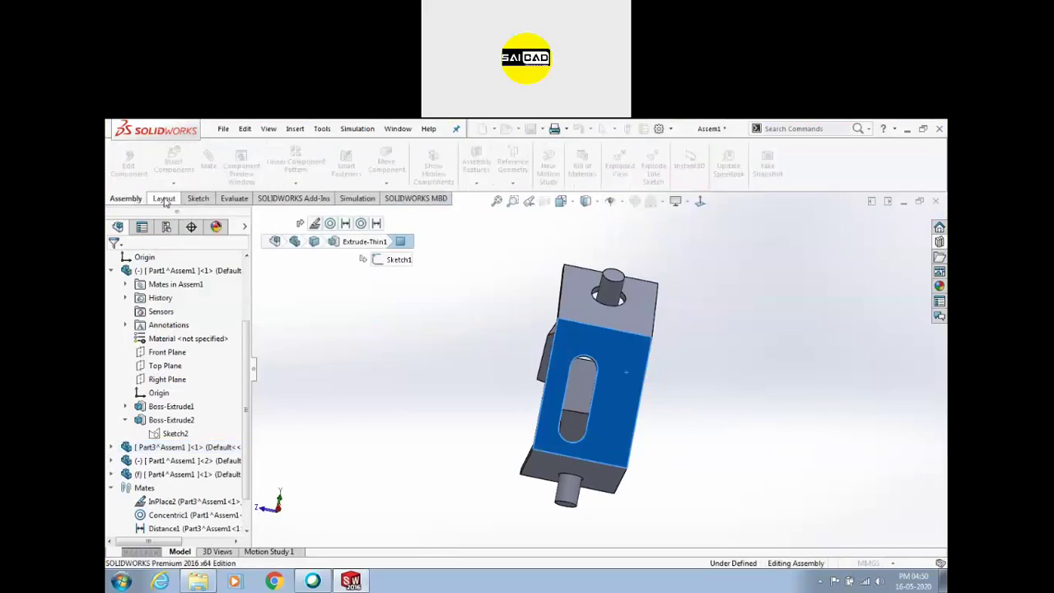
left_click(600, 353)
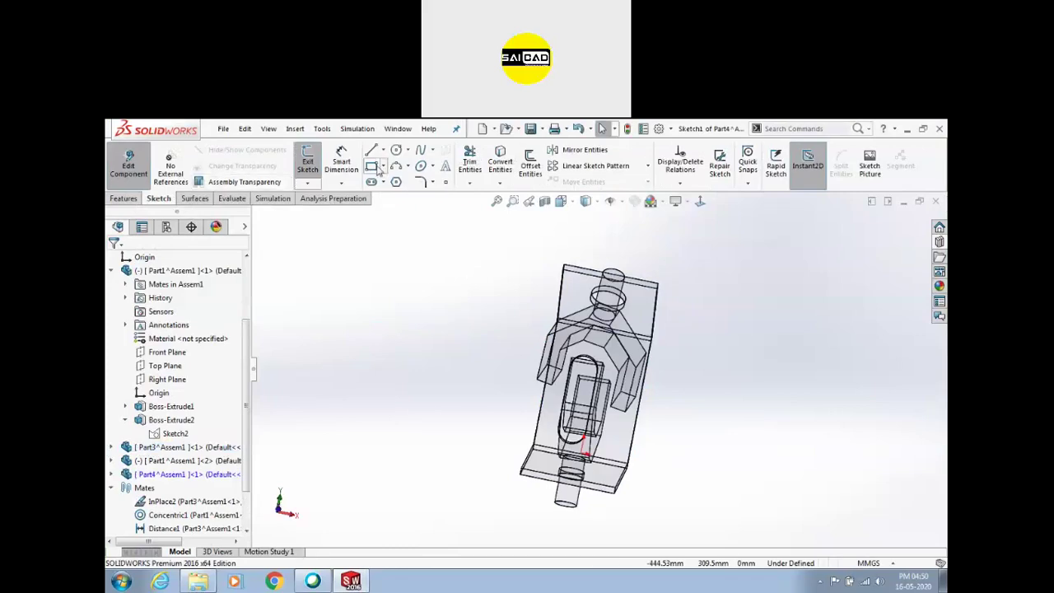
Sketch a circle at the slot end and make it equal to the slot's end arc
left_click(396, 151)
scroll(568, 444, "down", 3)
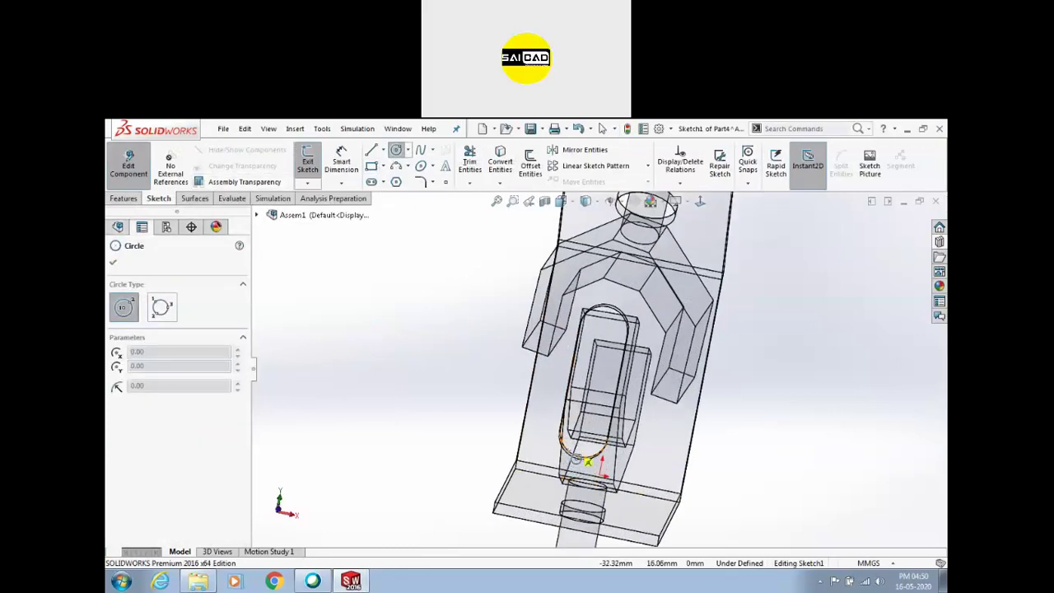
left_click(604, 444)
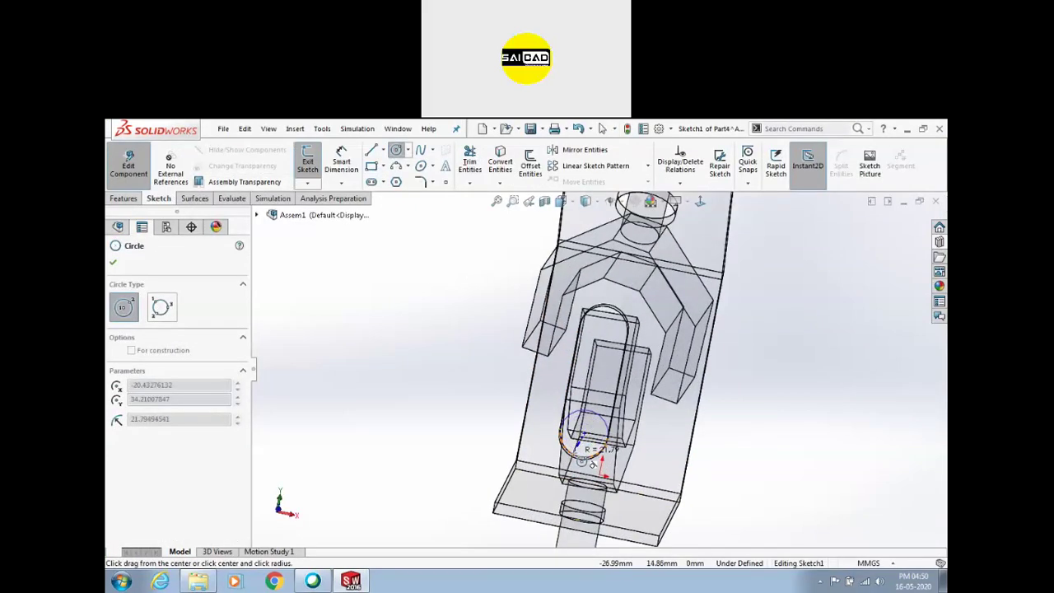
left_click(593, 462)
right_click(344, 355)
left_click(358, 364)
middle_click_drag(437, 360, 606, 362)
left_click(712, 434)
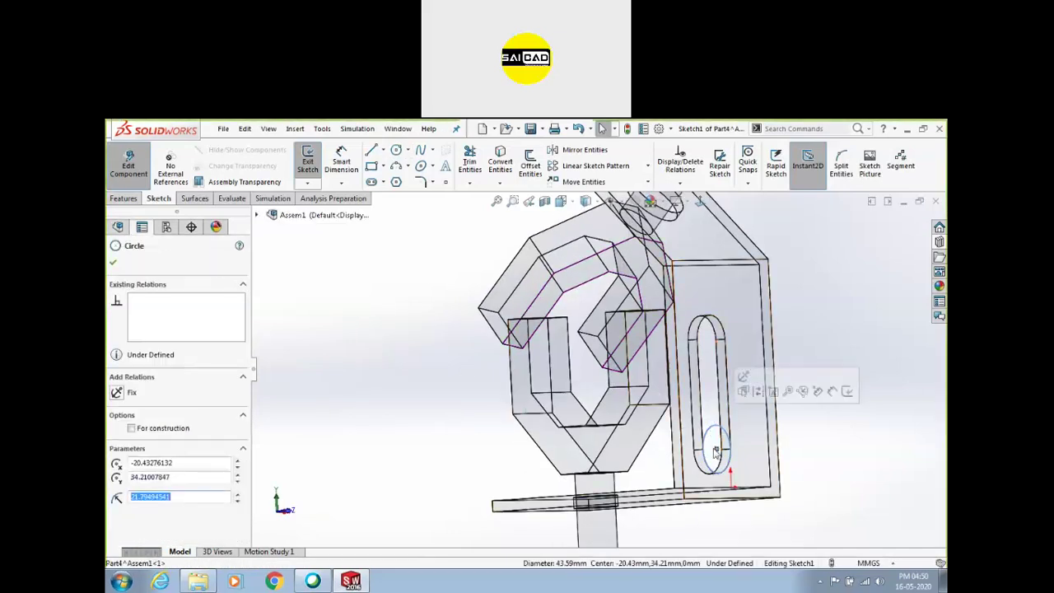
left_click(717, 448)
left_click(716, 434)
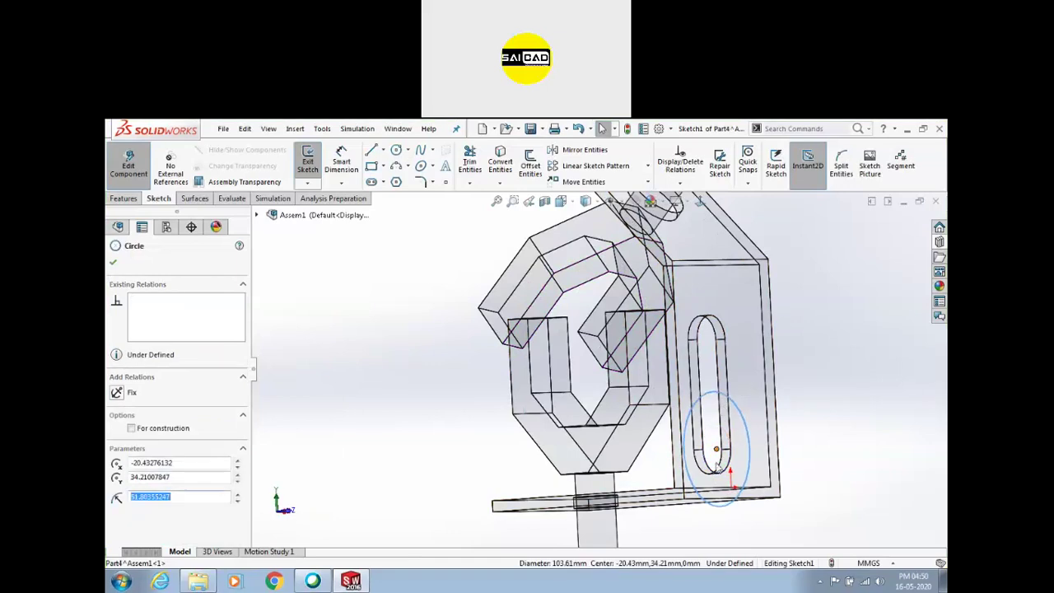
left_click(714, 481, "ctrl")
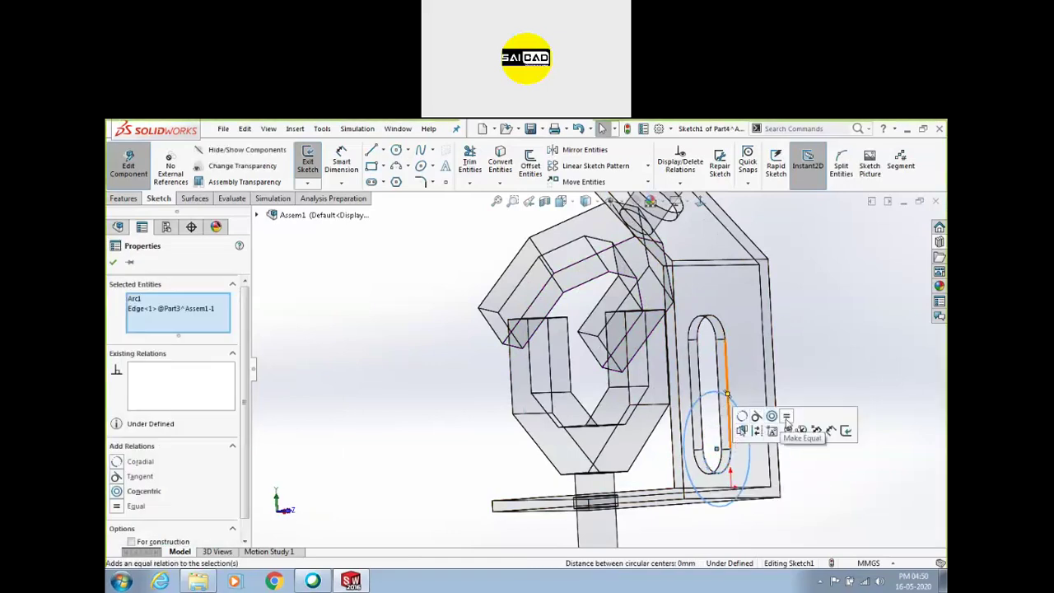
left_click(787, 419)
Extrude the circle into a cylindrical pin and return to the assembly
left_click(130, 165)
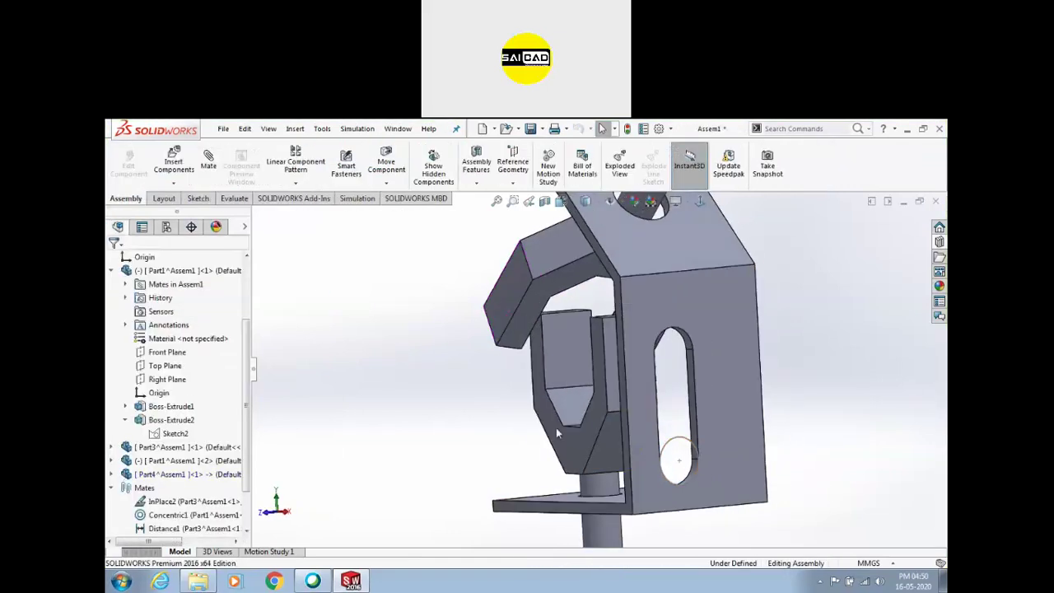
left_click(688, 445)
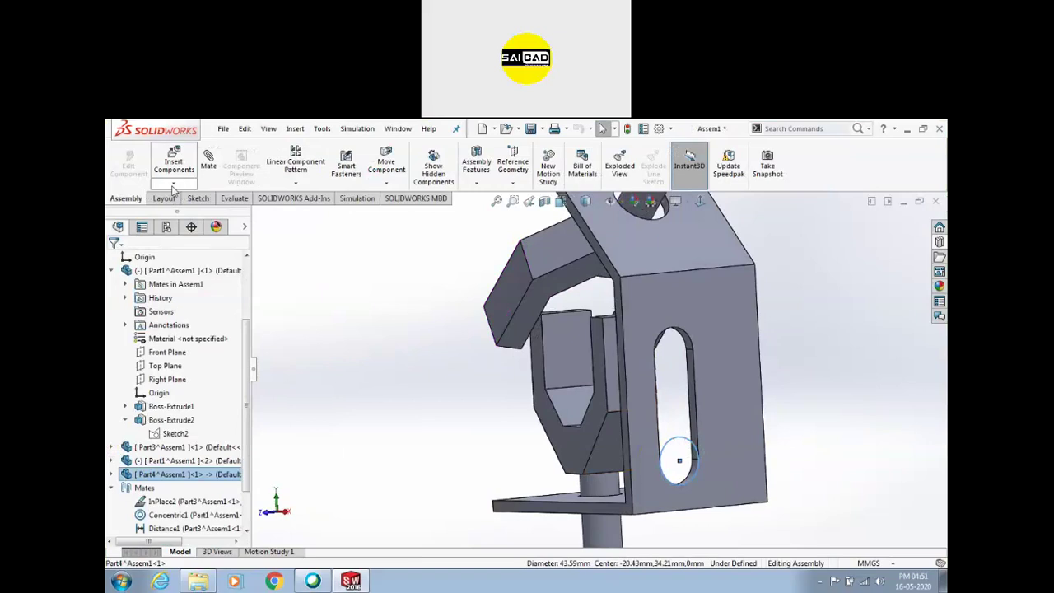
double_click(695, 446)
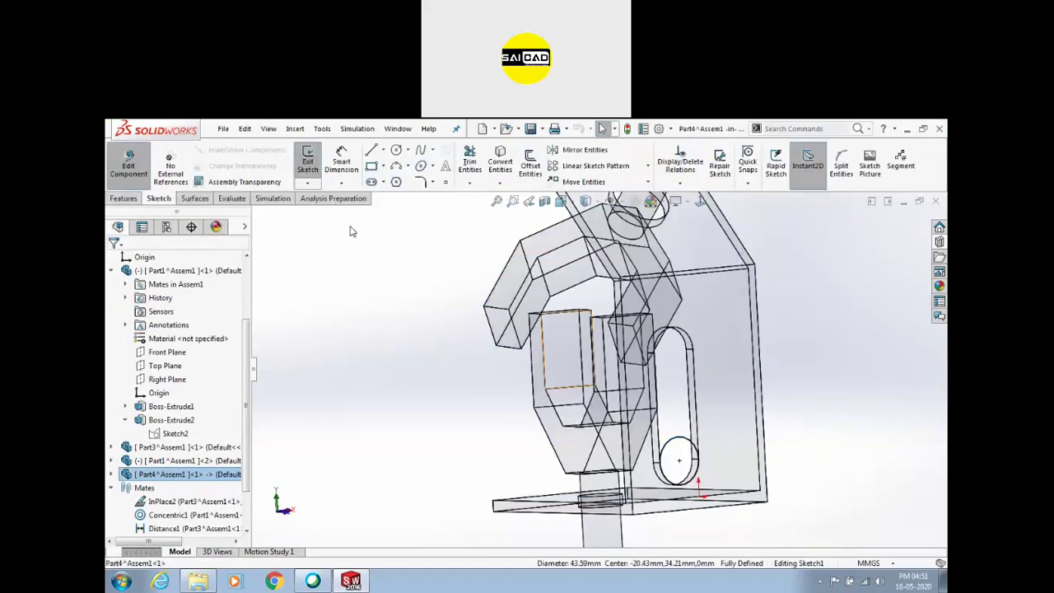
left_click(123, 201)
left_click(313, 164)
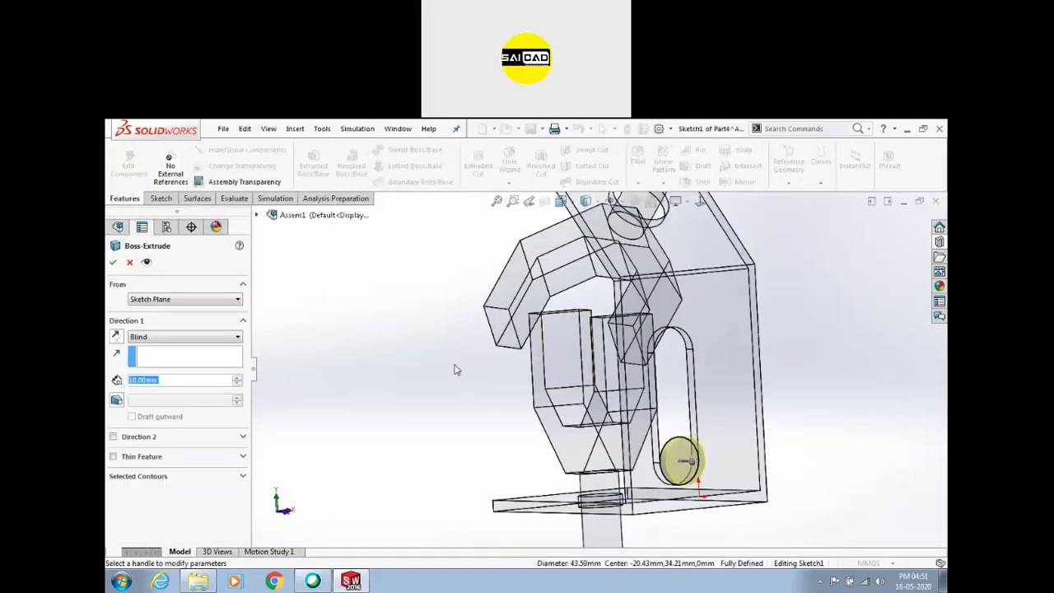
left_click_drag(740, 466, 826, 470)
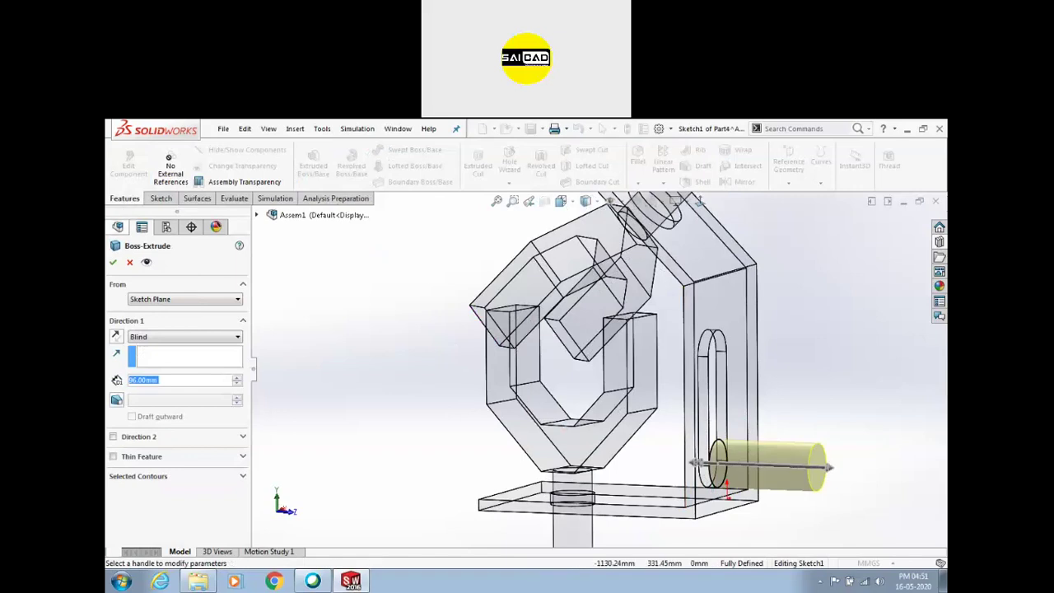
left_click(113, 262)
left_click(128, 165)
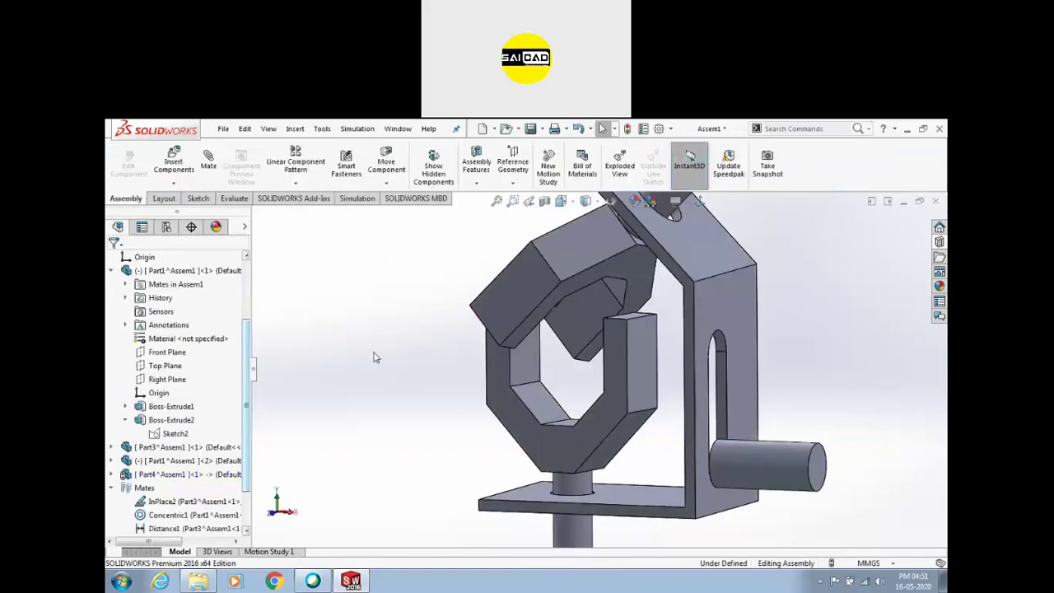
Delete the cylinder's InPlace3 mate and drag the freed cylinder out of the slot
scroll(398, 358, "up", 1)
mouse_move(646, 478)
middle_mouse_down()
mouse_move(601, 469)
mouse_move(695, 470)
middle_mouse_up()
left_click(694, 470)
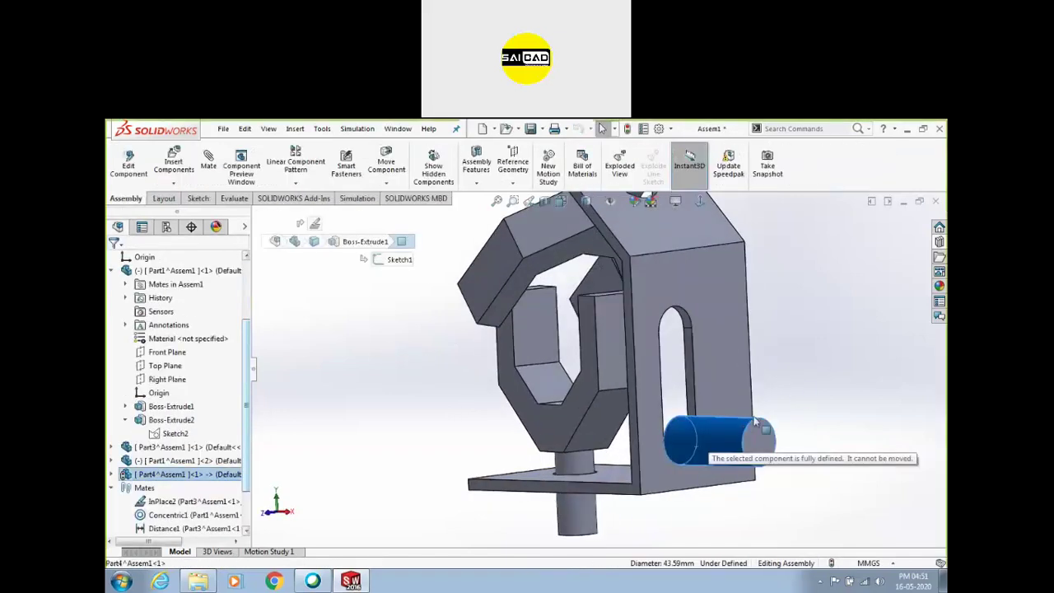
scroll(149, 531, "down", 2)
left_click(152, 529)
key("Delete")
left_click(544, 377)
left_click_drag(751, 427, 863, 354)
scroll(792, 445, "down", 2)
middle_click_drag(730, 416, 775, 407)
left_click(208, 161)
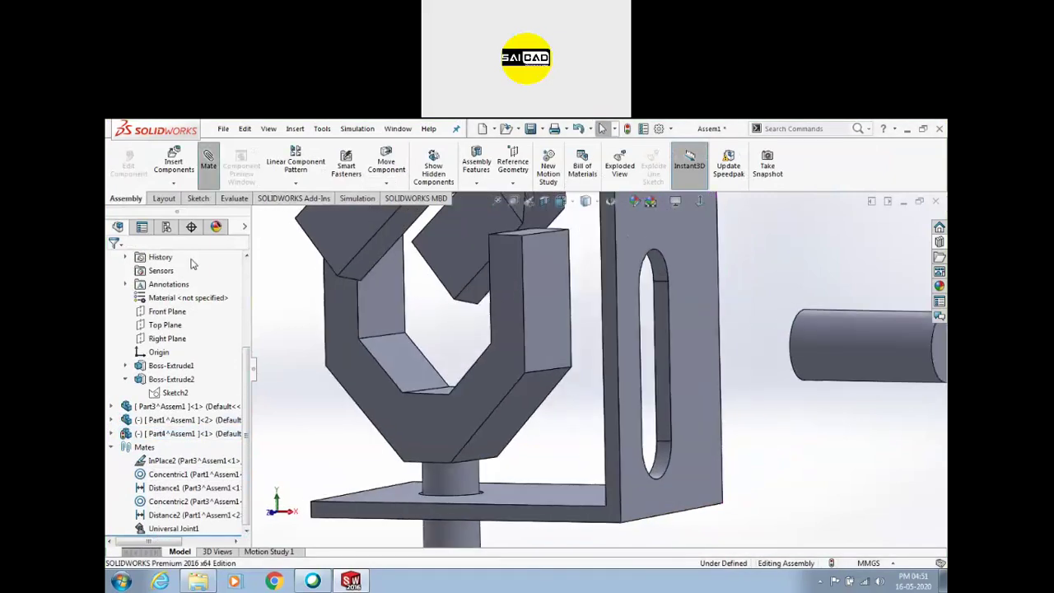
Apply a Slot mechanical mate between the bracket slot and the cylinder
left_click(227, 368)
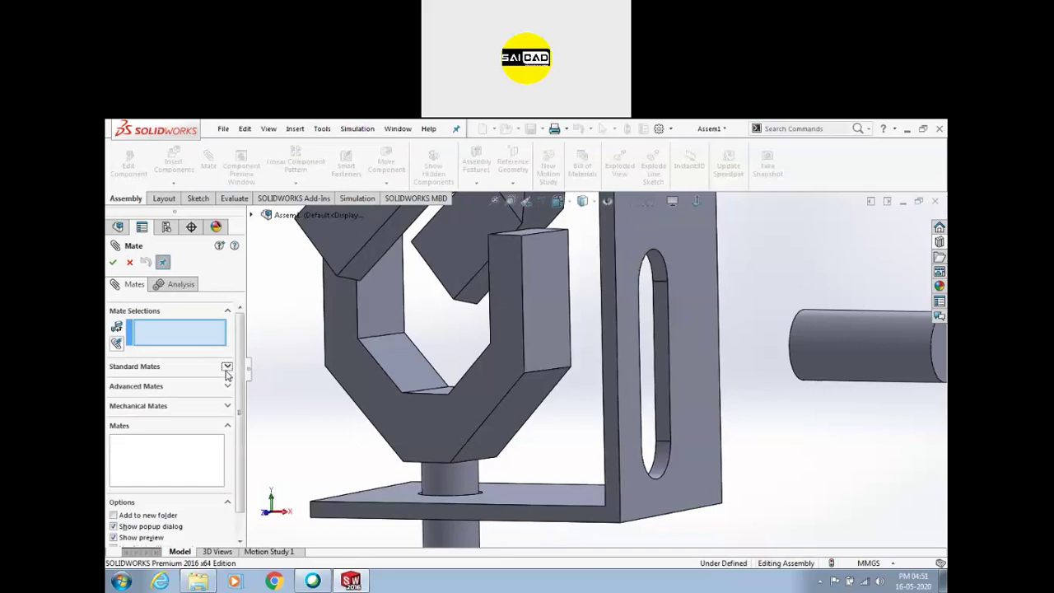
left_click(224, 405)
left_click(116, 336)
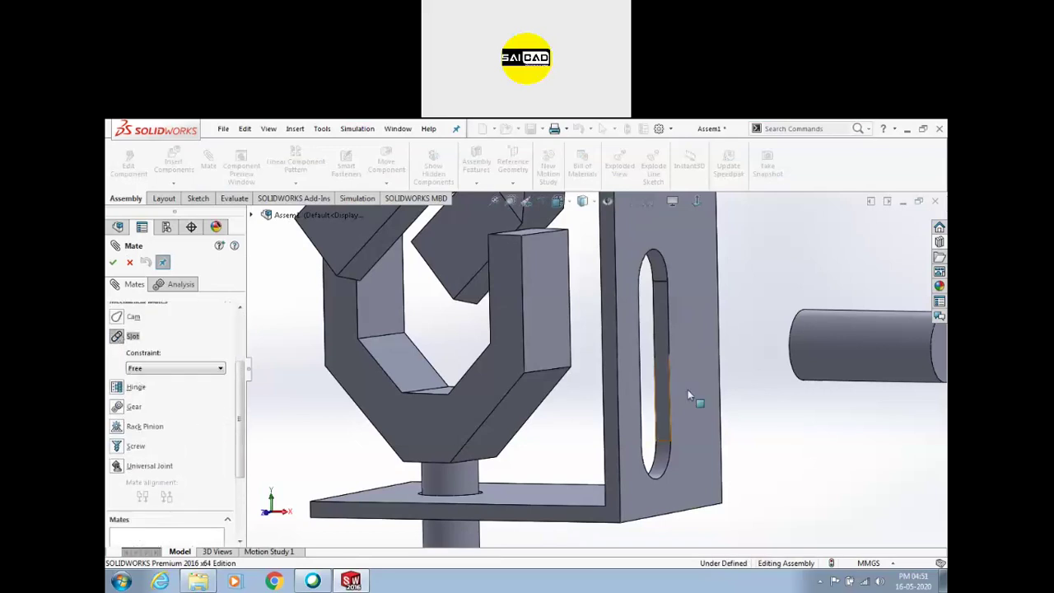
scroll(658, 313, "down", 3)
left_click(870, 358)
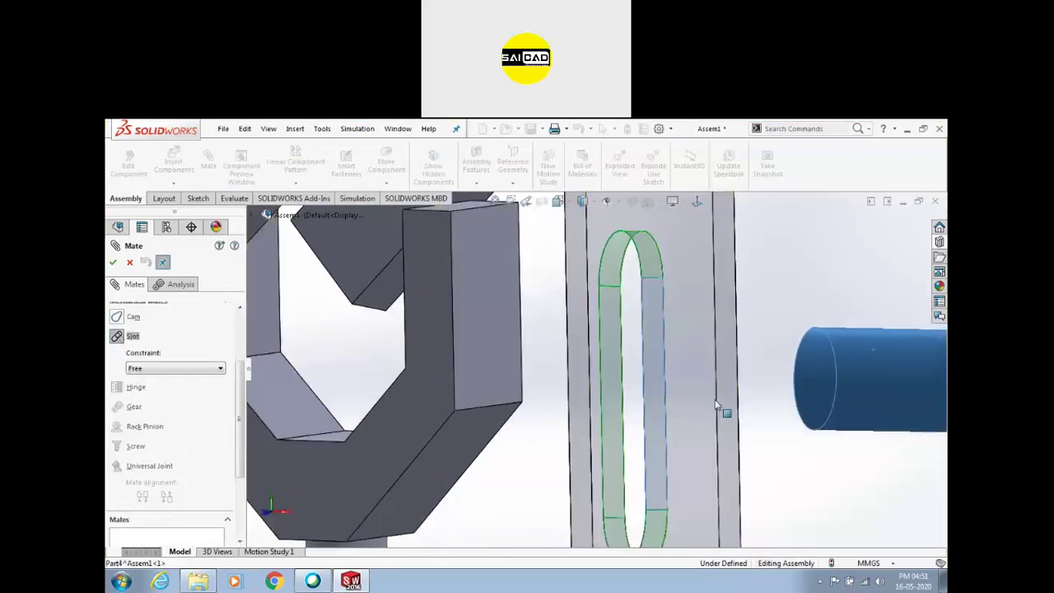
left_click(113, 262)
left_click_drag(800, 379, 776, 392)
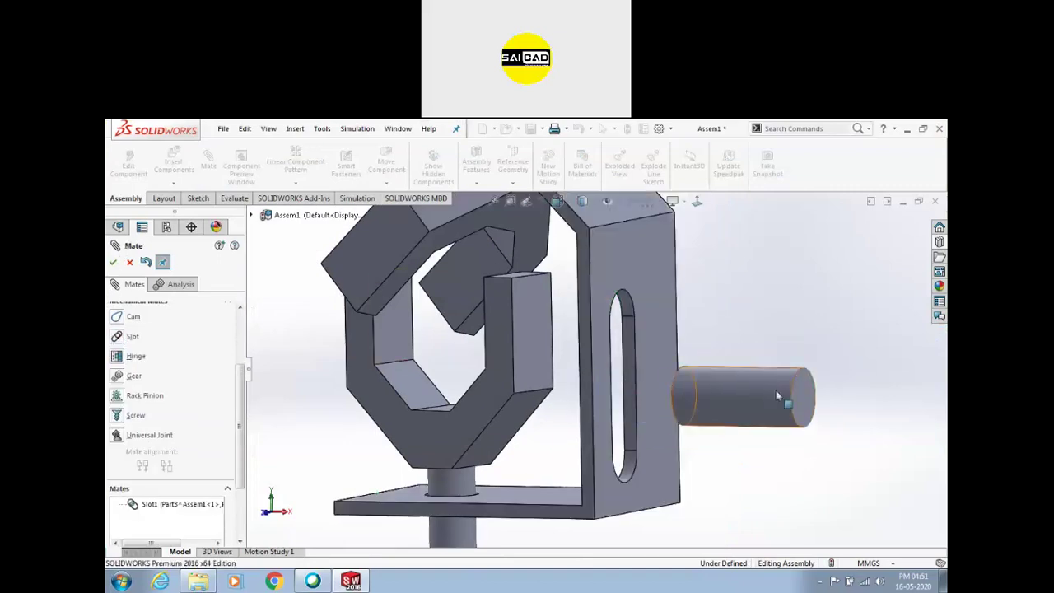
middle_click_drag(797, 387, 662, 362)
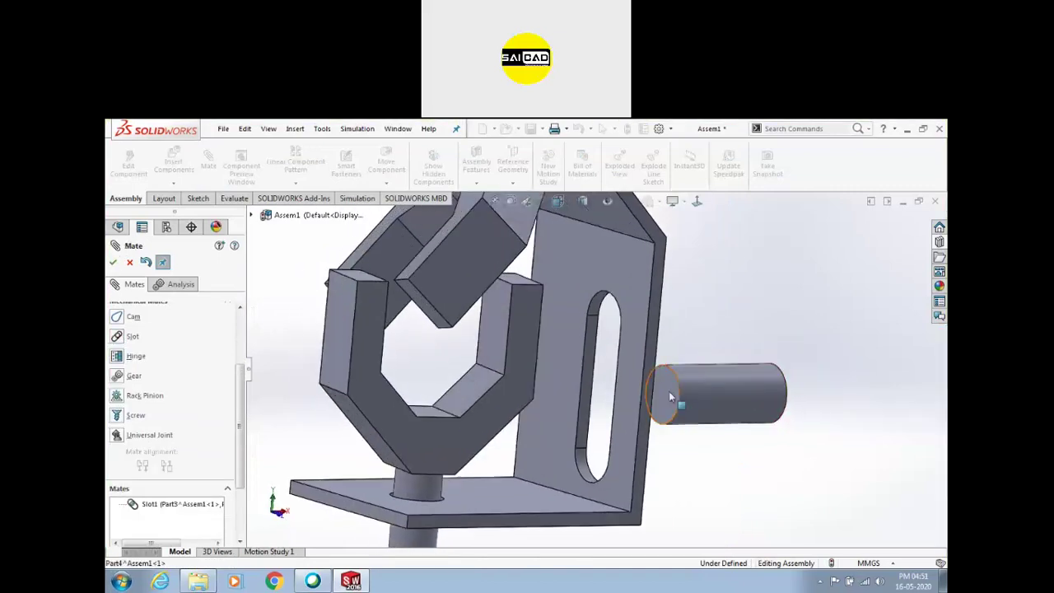
Make the pin coincident with the slotted plate's face and test its travel along the slot
left_click(628, 331)
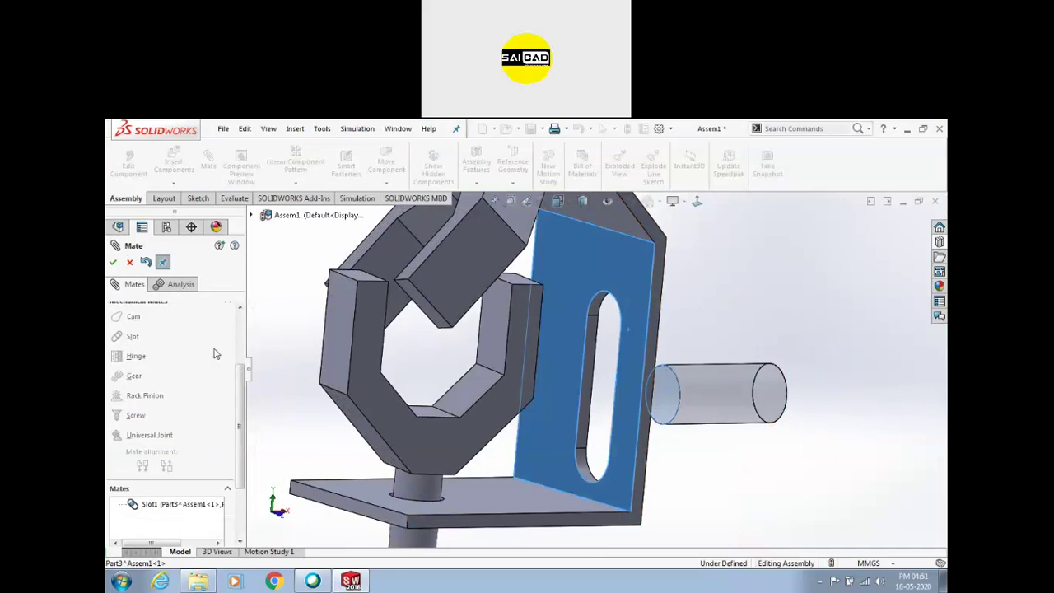
scroll(229, 401, "up", 5)
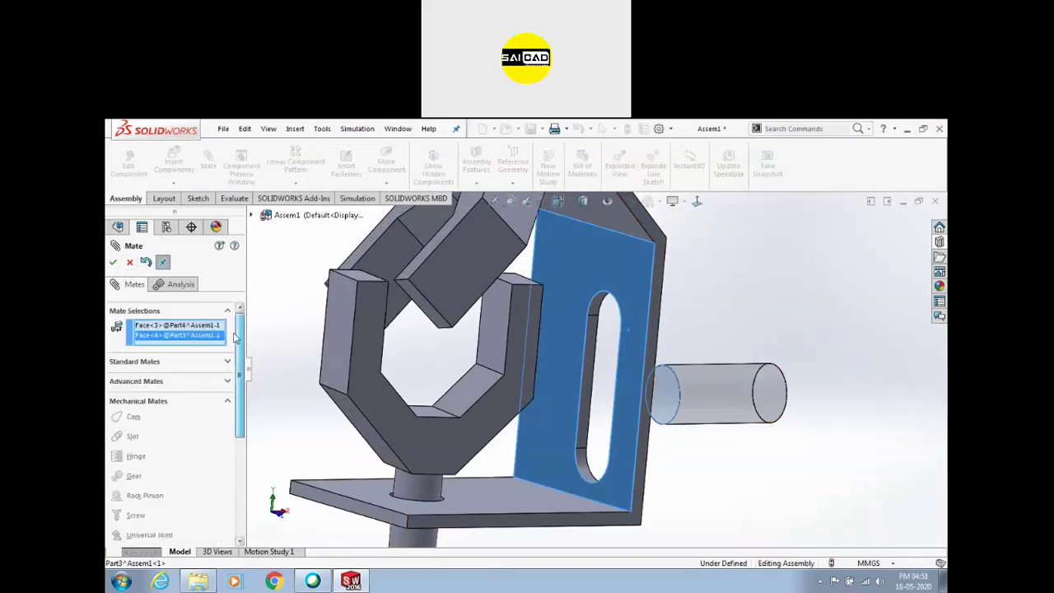
left_click(145, 357)
left_click(115, 328)
left_click(113, 263)
scroll(743, 359, "up", 2)
middle_click_drag(740, 360, 729, 370)
left_click_drag(736, 400, 737, 466)
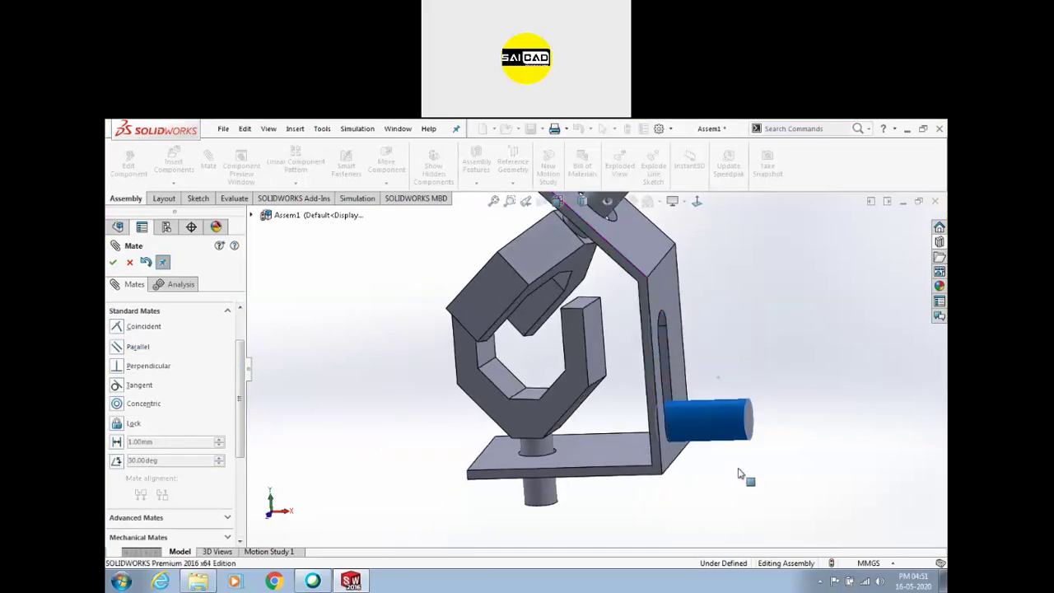
left_click_drag(715, 373, 717, 288)
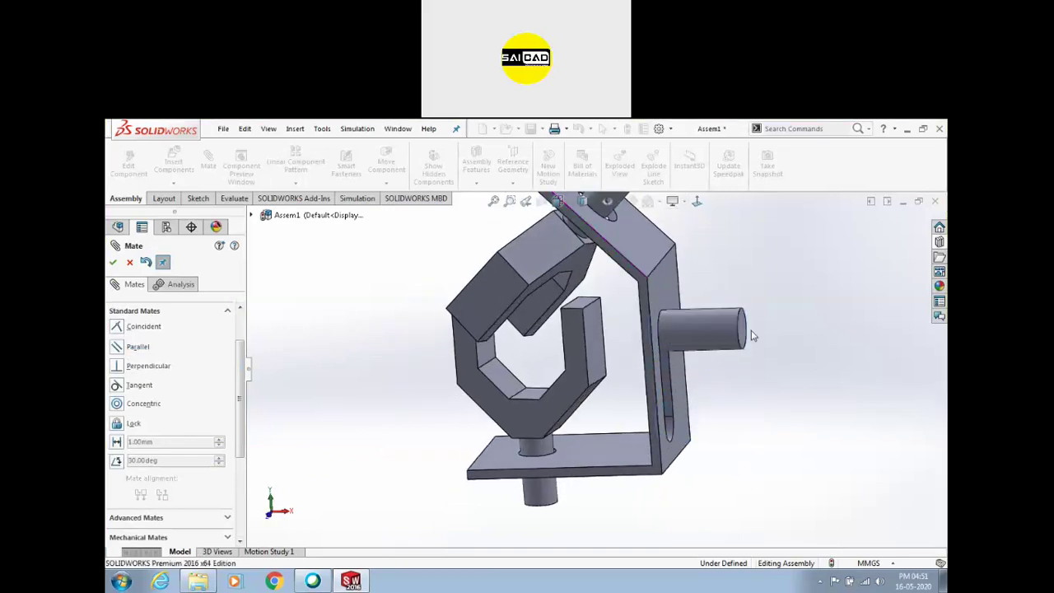
middle_click_drag(716, 288, 706, 335)
left_click_drag(706, 335, 713, 411)
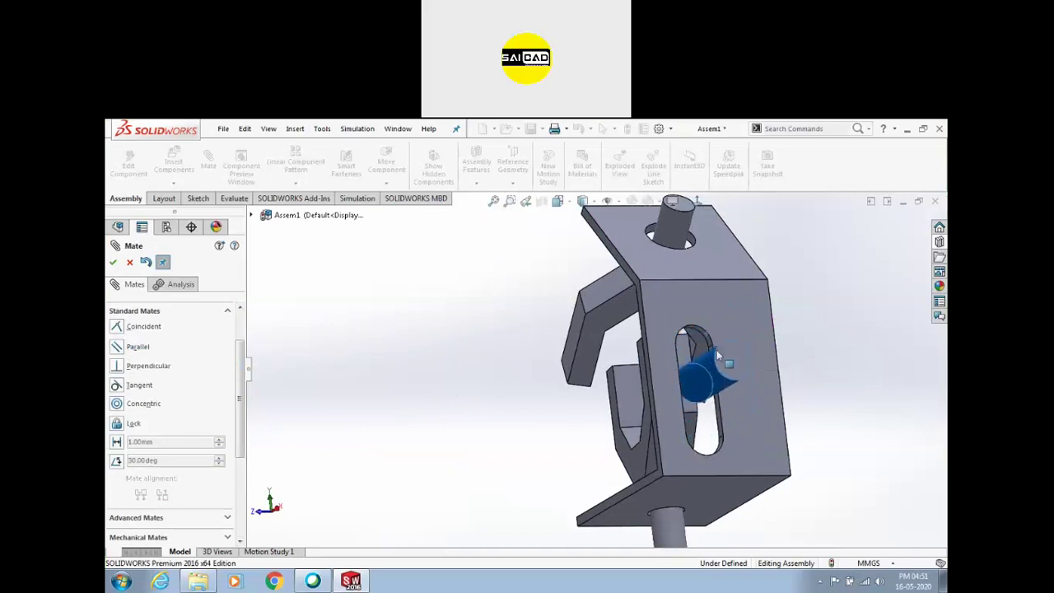
Add a Tangent mate on the cylinder and slide it to the far end of the slot
middle_click_drag(716, 363, 719, 385)
scroll(692, 354, "down", 5)
scroll(674, 331, "up", 3)
middle_click_drag(666, 405, 557, 353)
scroll(618, 374, "up", 3)
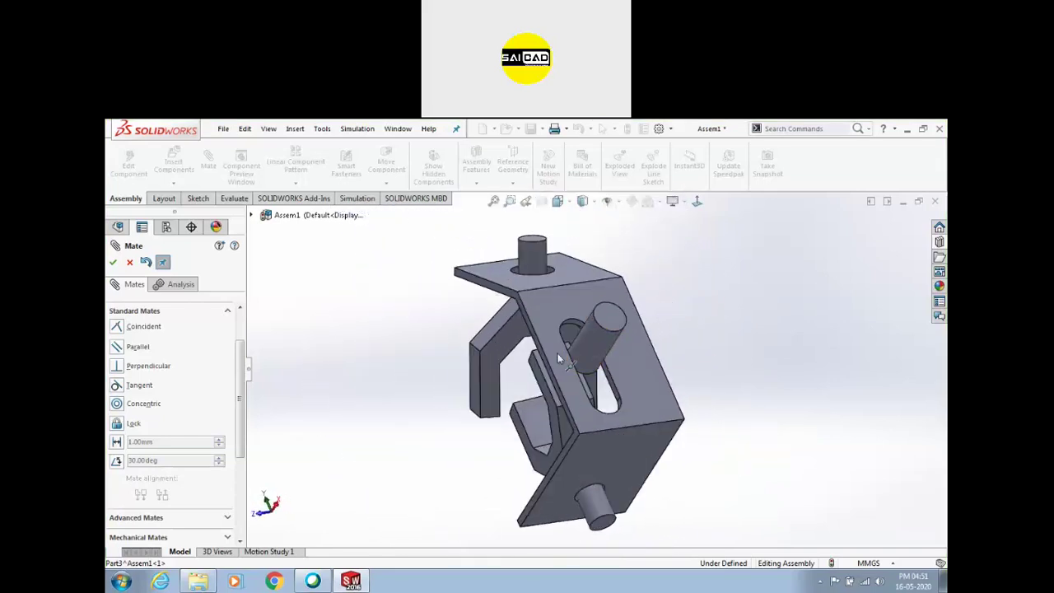
scroll(583, 338, "down", 2)
scroll(587, 359, "down", 4)
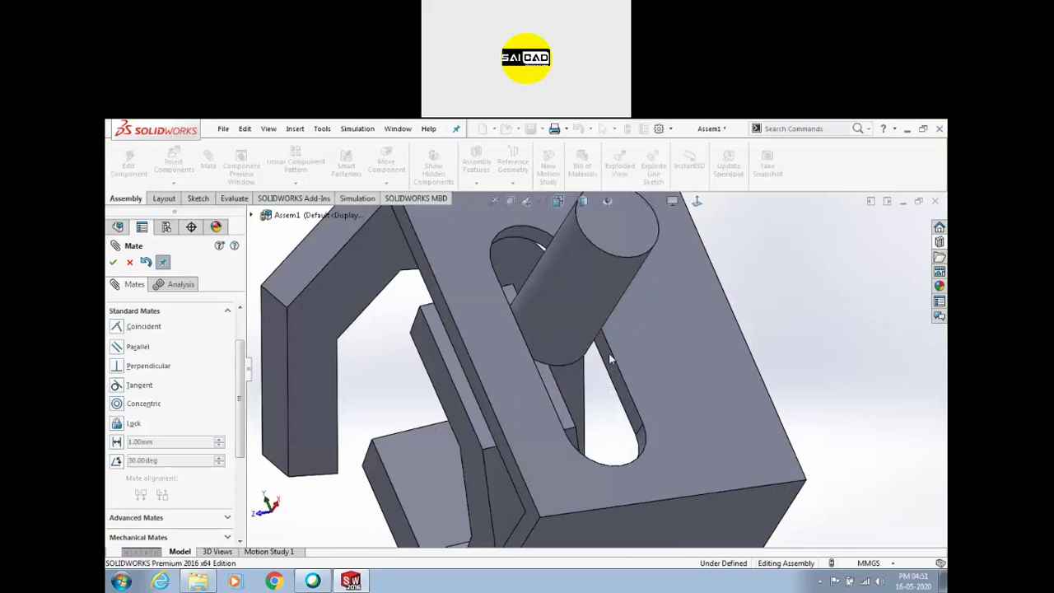
left_click(575, 346)
key("Return")
key("Return")
mouse_move(626, 315)
middle_mouse_down()
mouse_move(614, 313)
mouse_move(628, 307)
middle_mouse_up()
left_click(627, 307)
left_click_drag(726, 375, 527, 337)
left_click(377, 427)
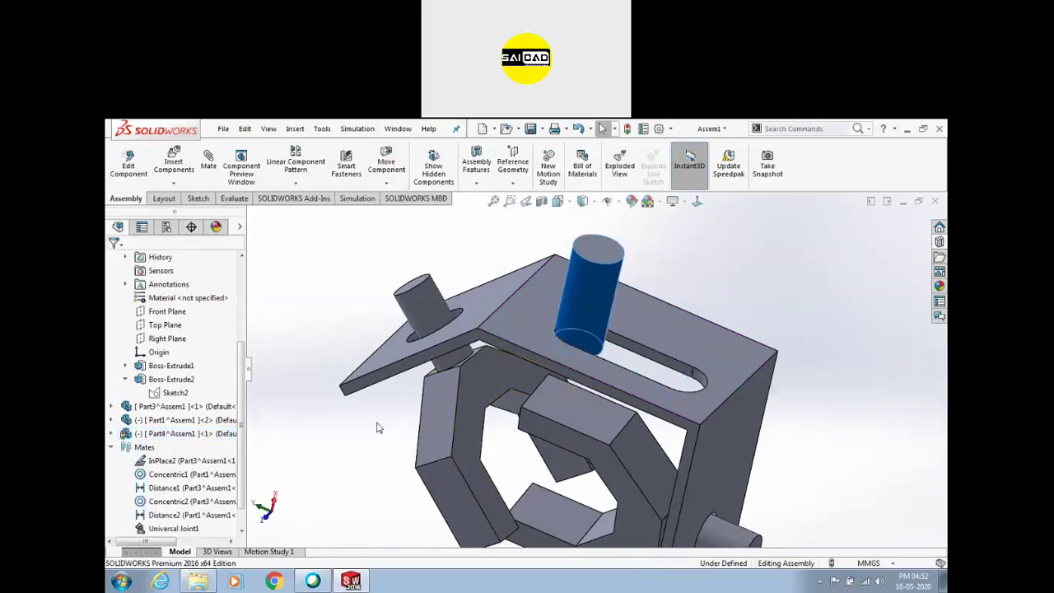
Cancel the started Mate command and close Assem1, choosing Don't Save
scroll(438, 428, "up", 5)
middle_click_drag(502, 426, 367, 508)
left_click(207, 174)
scroll(181, 429, "down", 3)
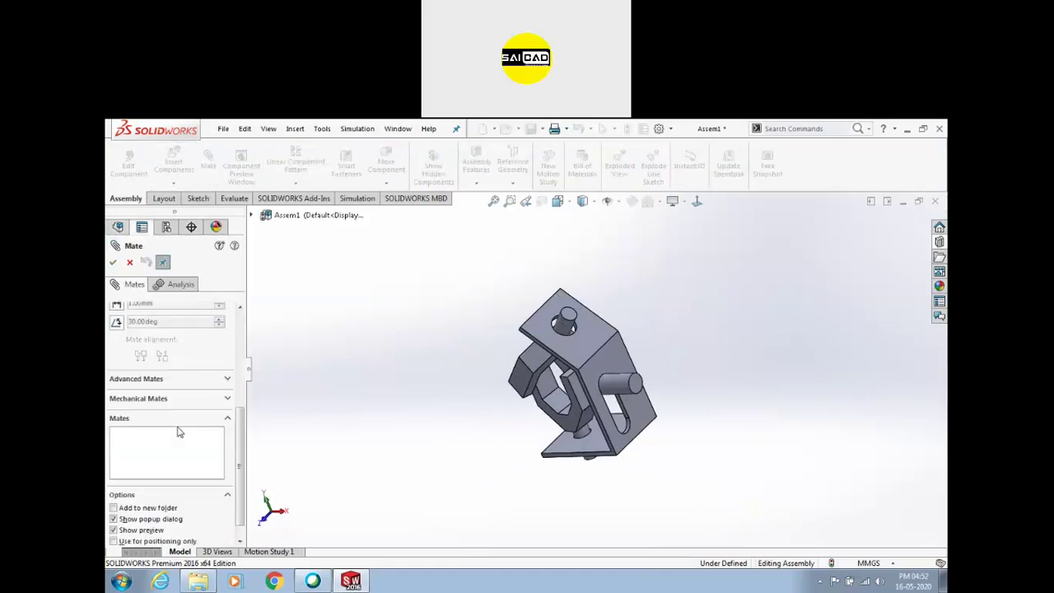
scroll(147, 366, "up", 2)
key("Escape")
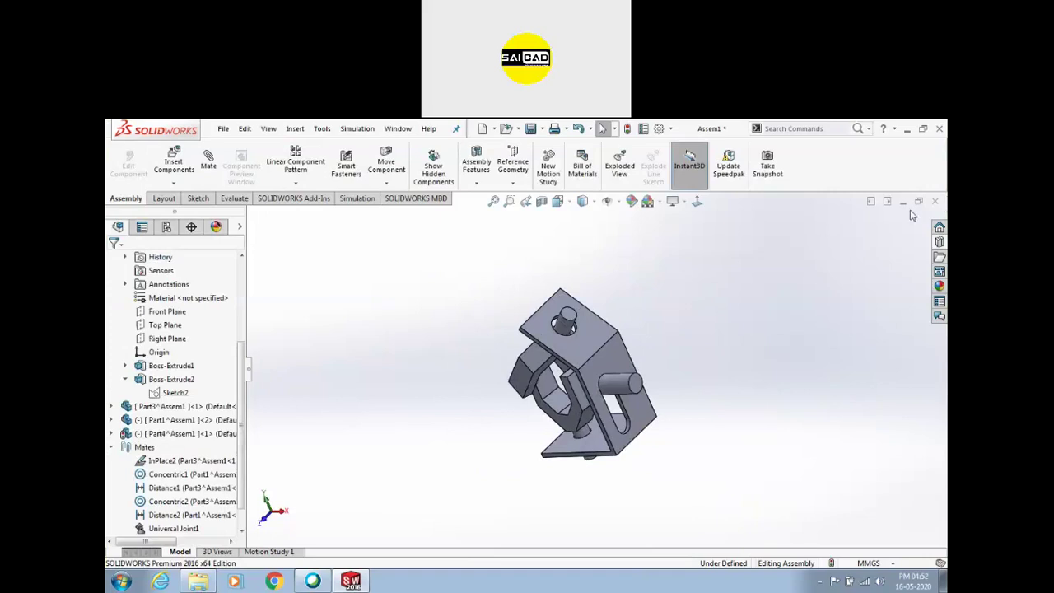
left_click(935, 201)
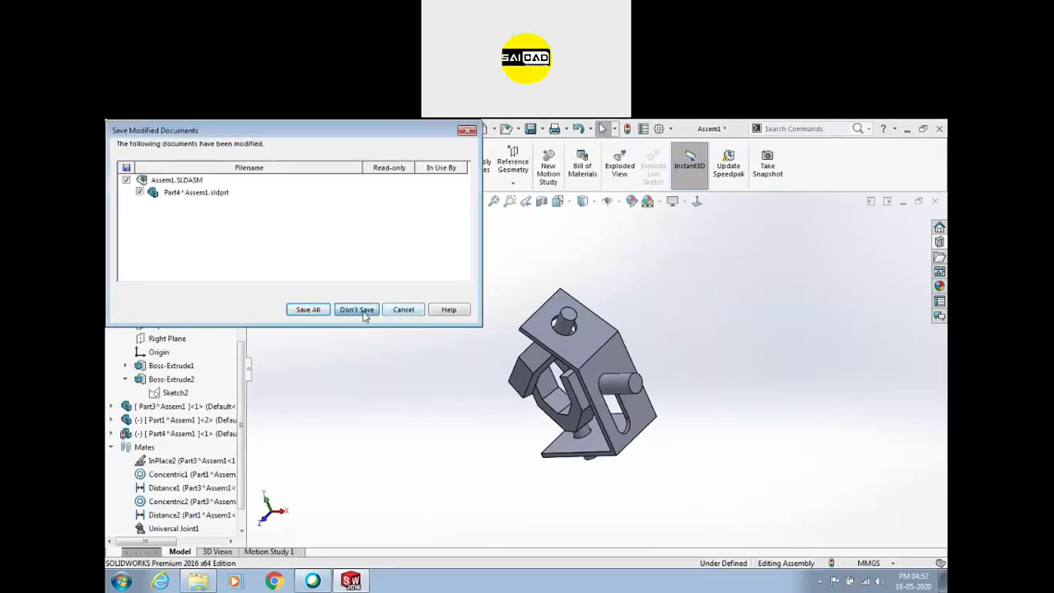
left_click(357, 309)
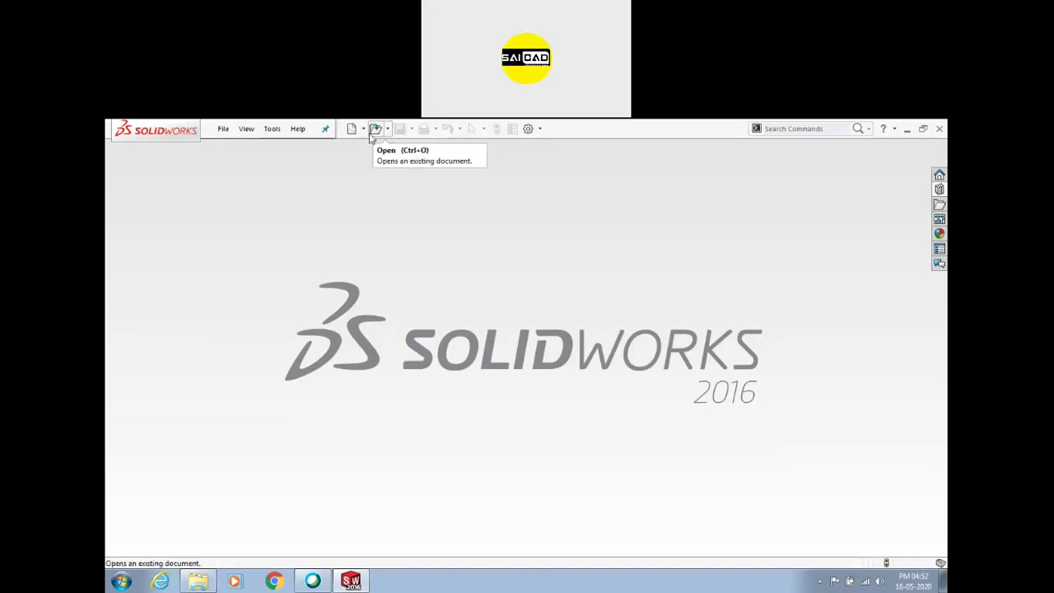
Create a new assembly and insert an M10 Hex Screw from Machine Screws, lengthened to 30
left_click(352, 129)
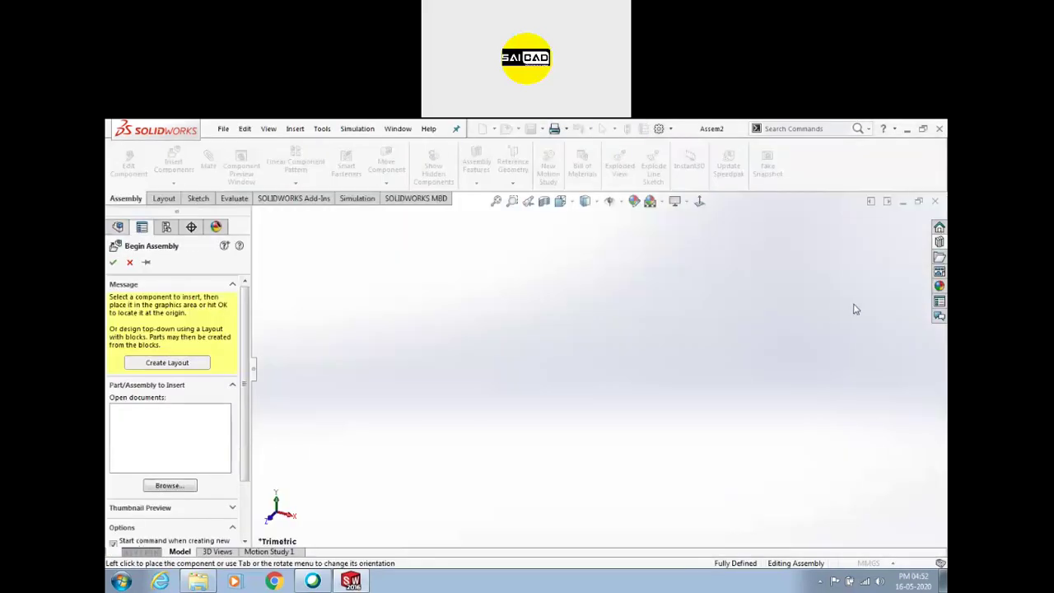
left_click(940, 242)
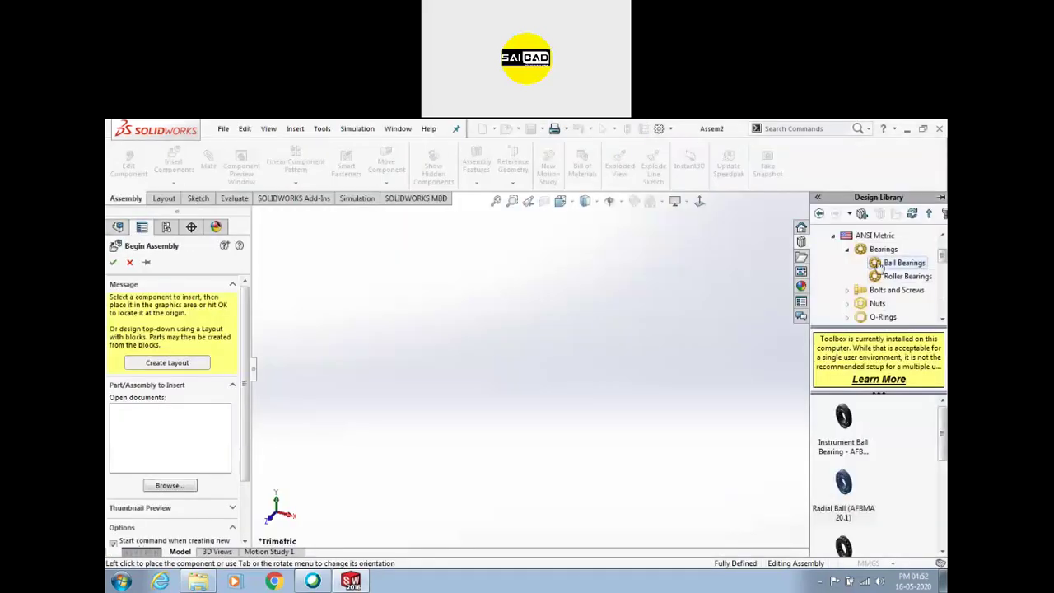
left_click(870, 293)
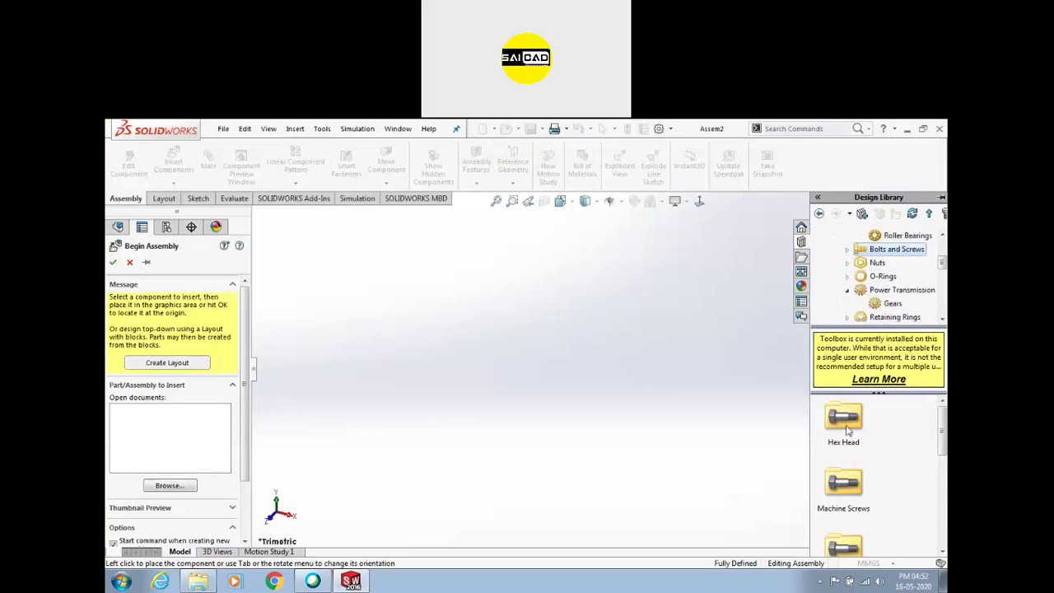
double_click(848, 486)
left_click_drag(910, 424, 539, 396)
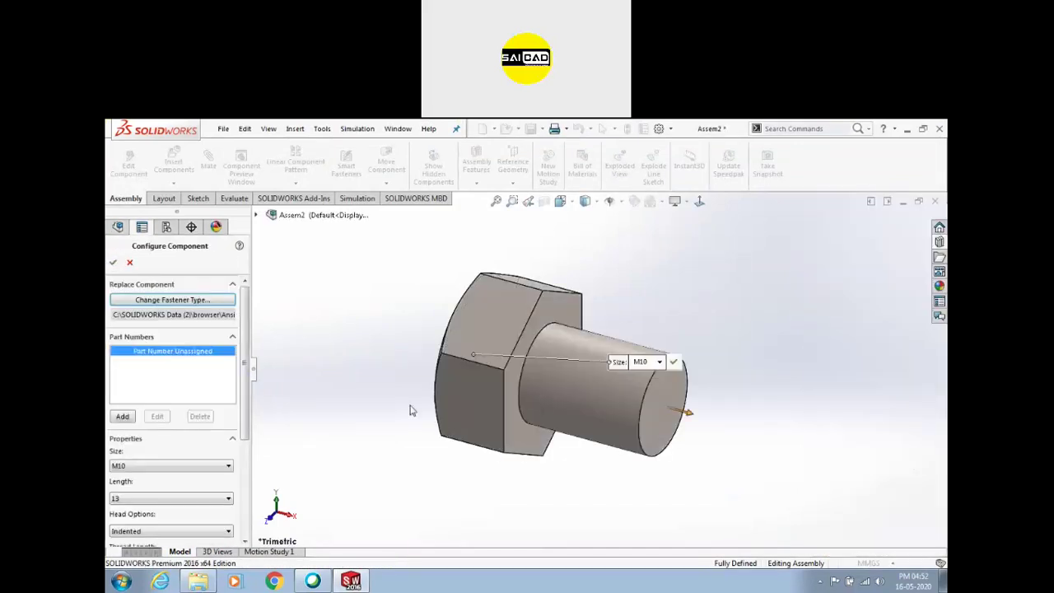
left_click_drag(686, 416, 846, 455)
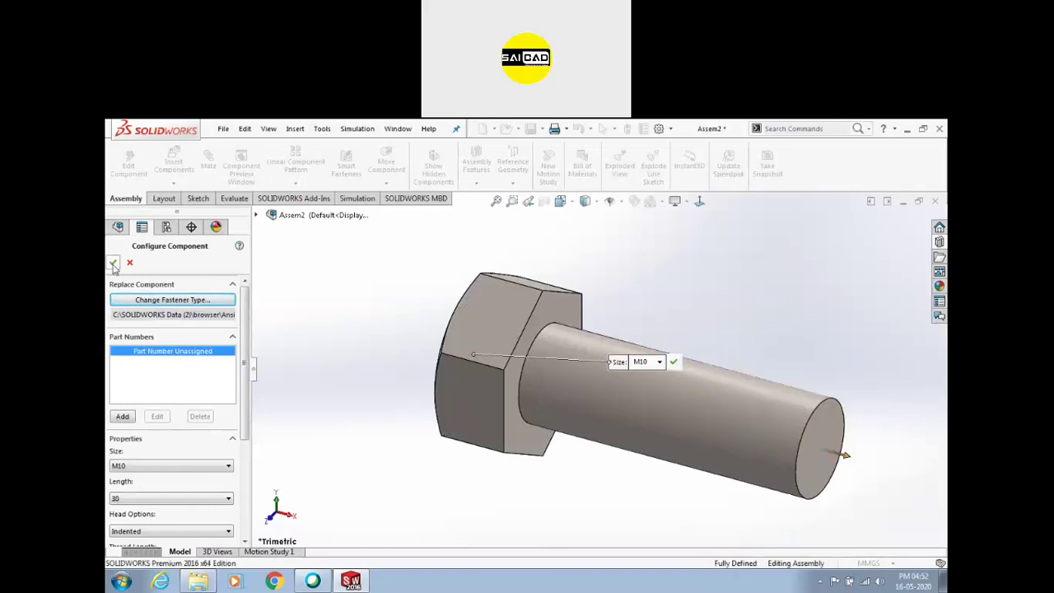
Delete the accidental second screw copy so only one hex screw remains
scroll(640, 469, "up", 3)
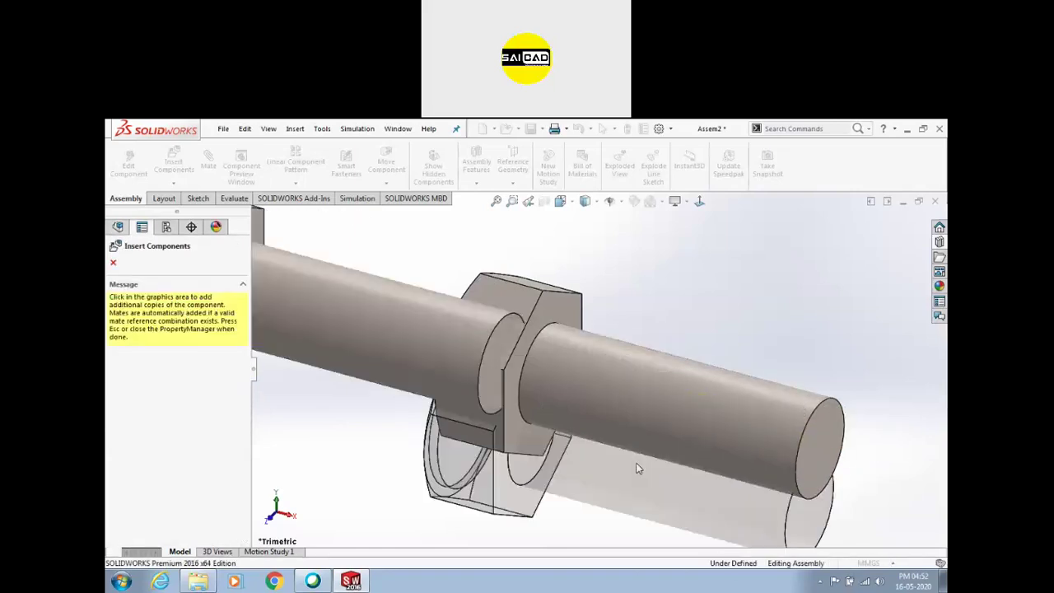
left_click(760, 320)
left_click_drag(500, 346, 430, 453)
key("Delete")
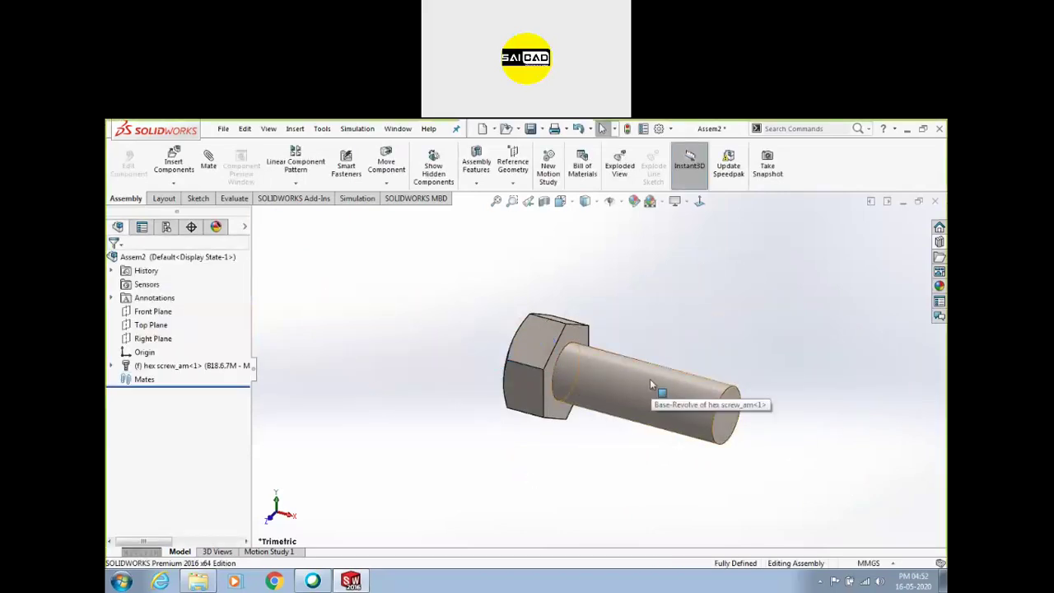
Close the Screw assembly unsaved, then reopen it from WB with missing components suppressed
left_click(935, 201)
left_click(643, 377)
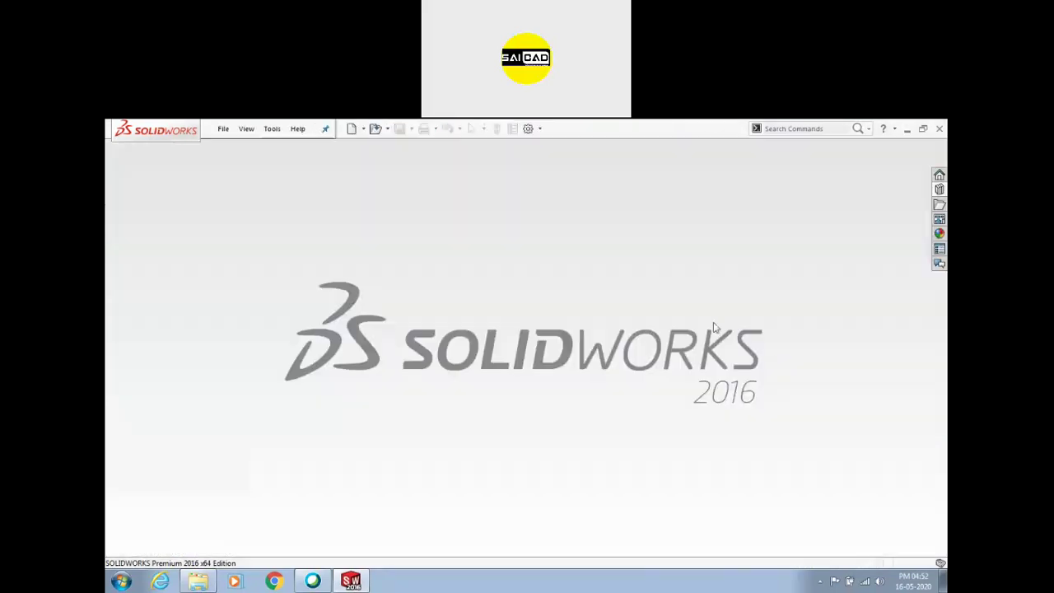
left_click(224, 128)
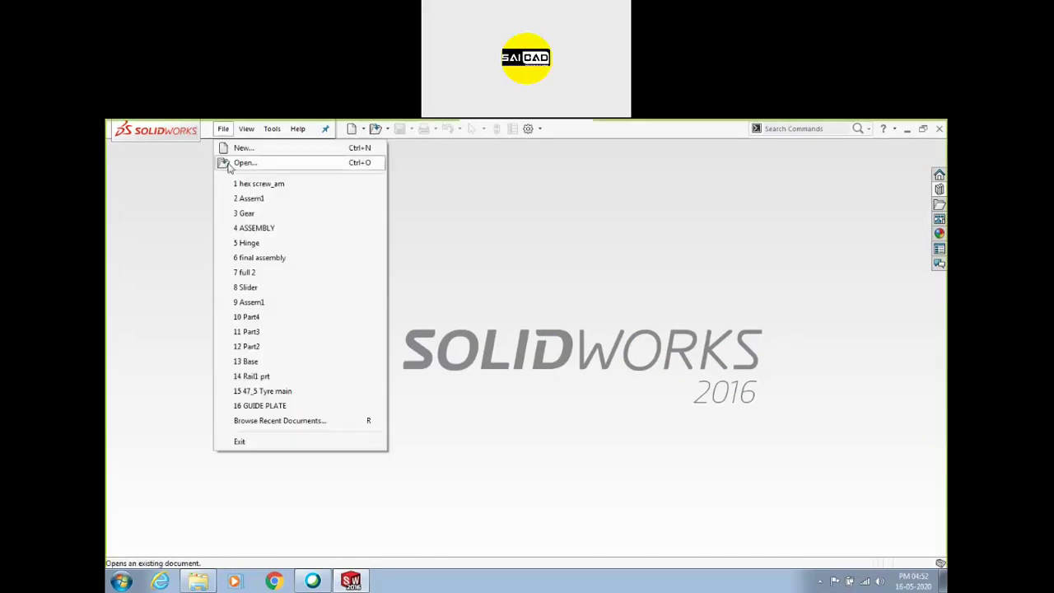
left_click(230, 163)
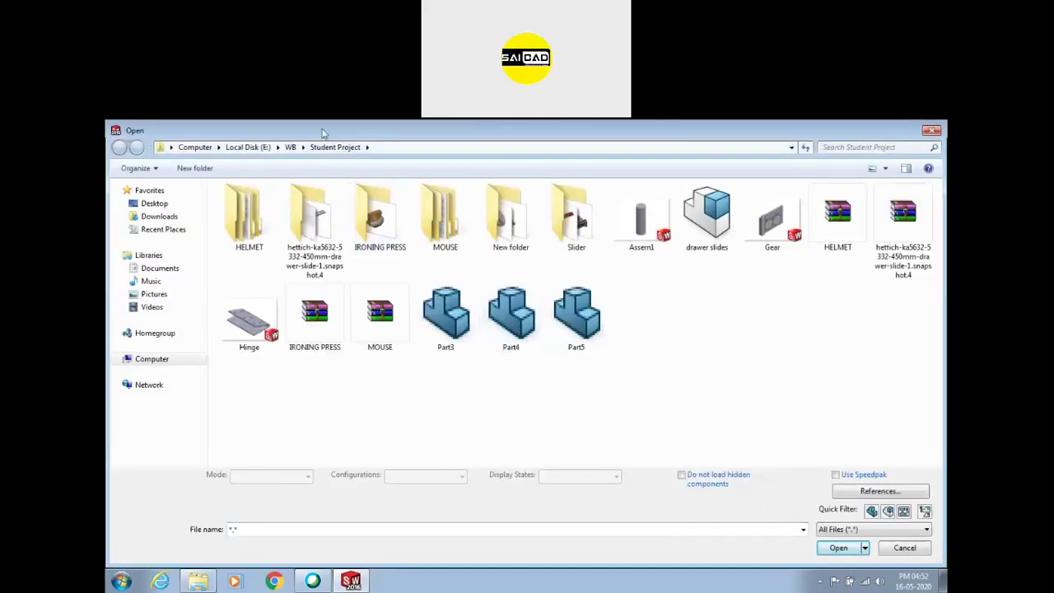
left_click(291, 147)
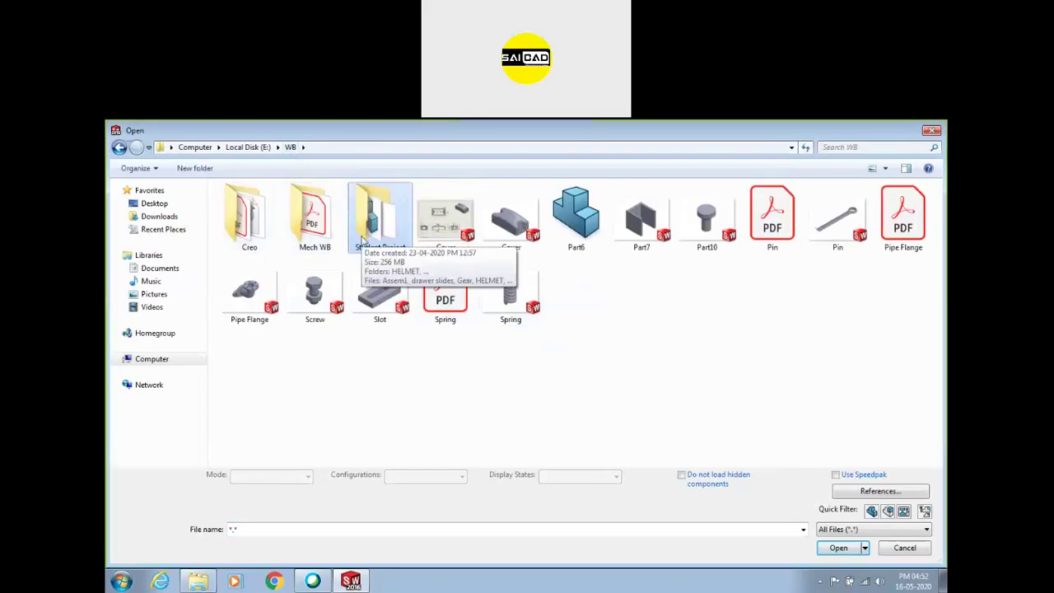
double_click(314, 292)
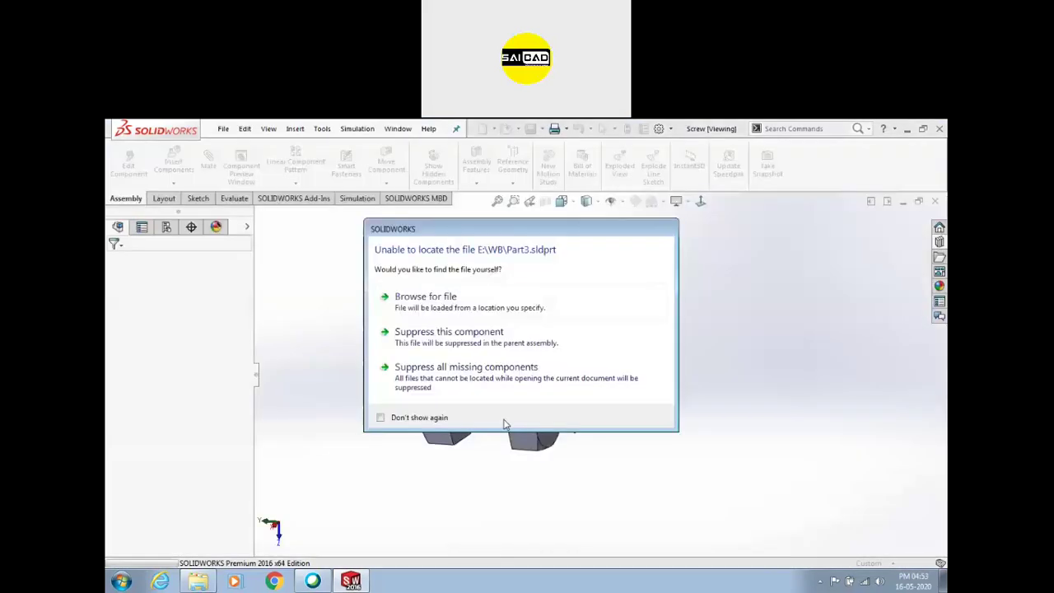
left_click(443, 380)
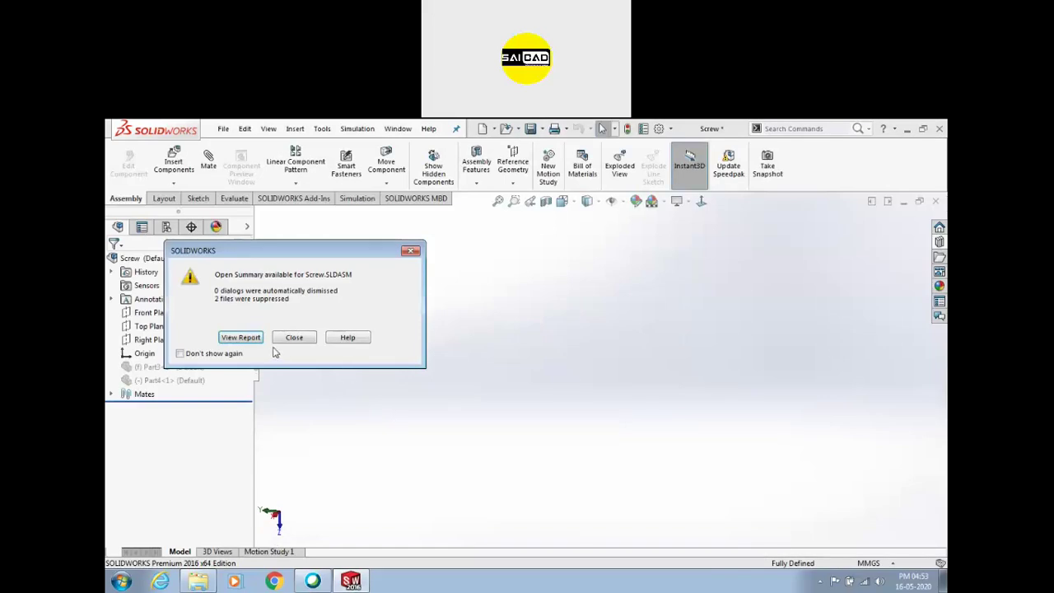
left_click(294, 337)
Review the suppressed Part3 and Part4 entries, then close the assembly without saving
left_click(164, 367)
left_click(167, 380, "ctrl")
left_click(650, 339)
left_click(935, 201)
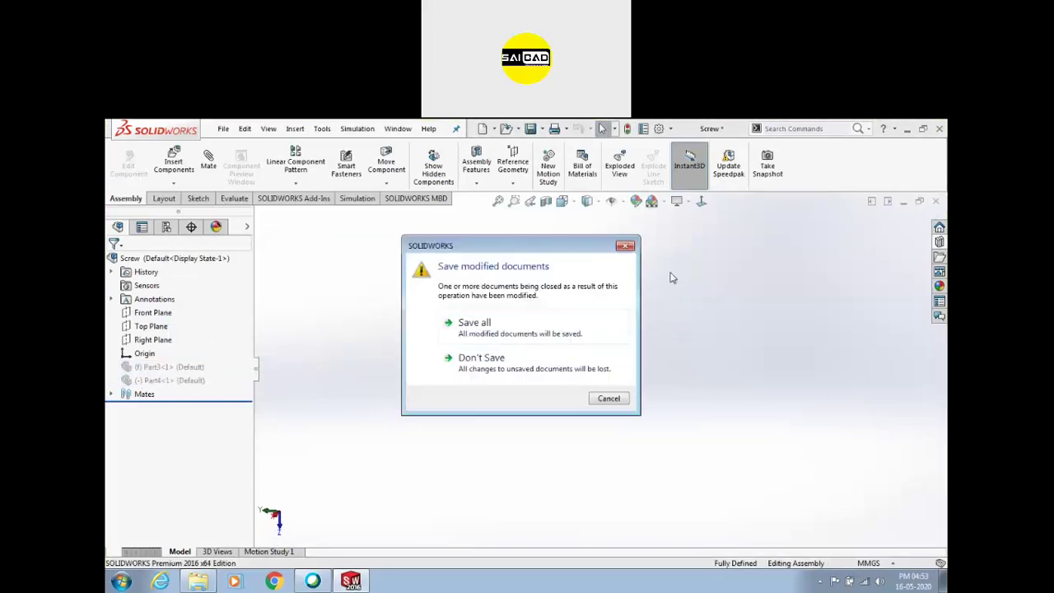
left_click(529, 360)
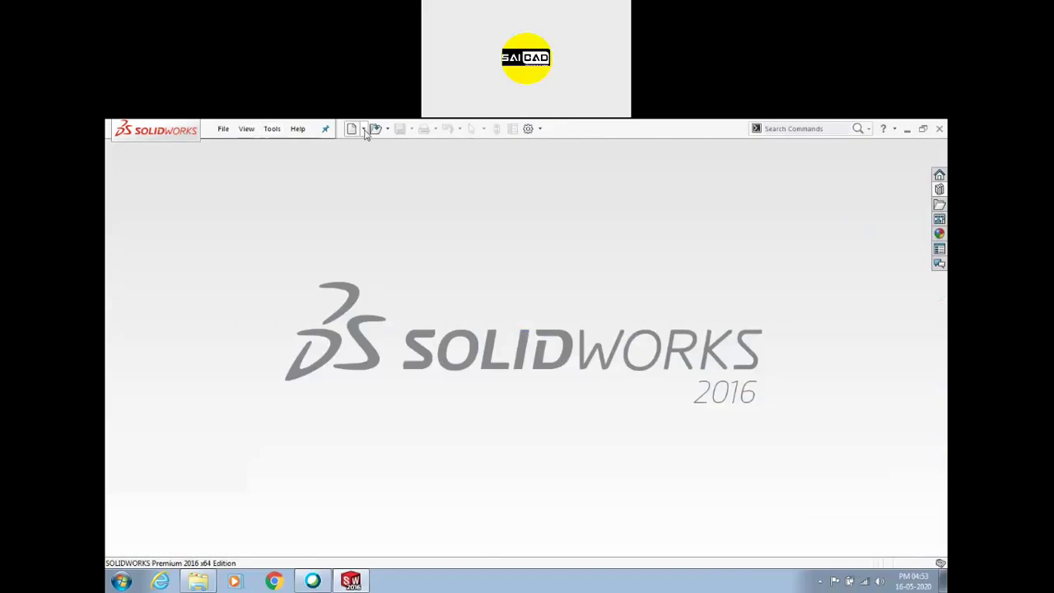
Browse the WB and Student Project folders, then return to drive E:
key("ctrl+o")
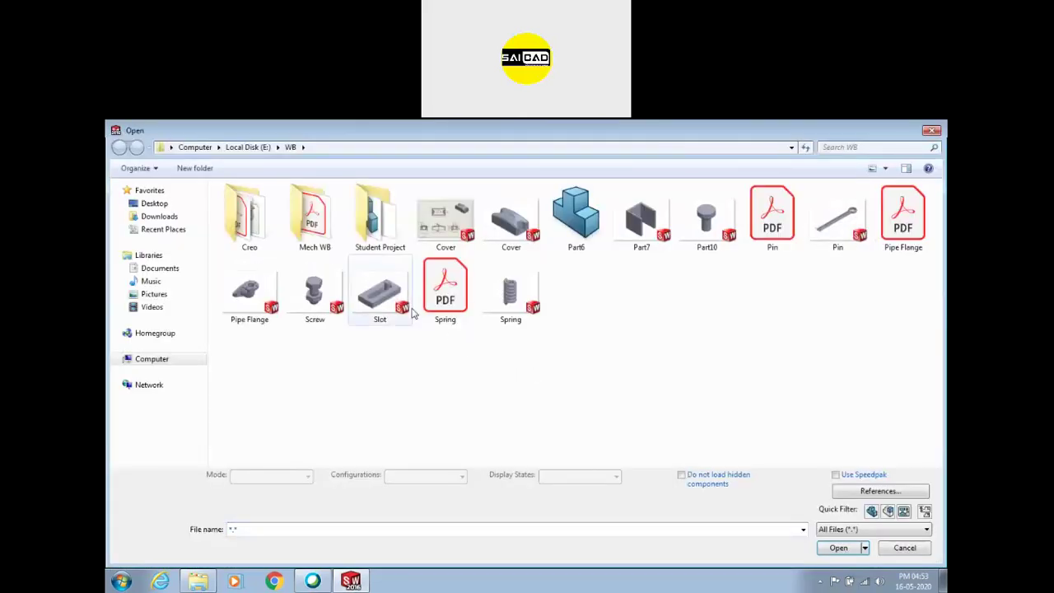
left_click(309, 300)
left_click(697, 228)
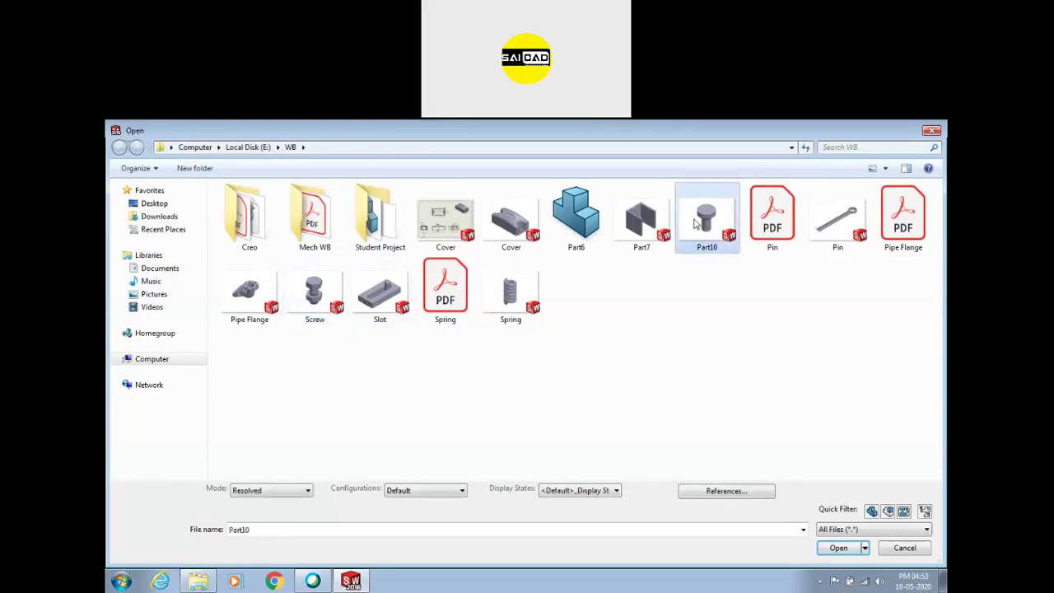
double_click(379, 218)
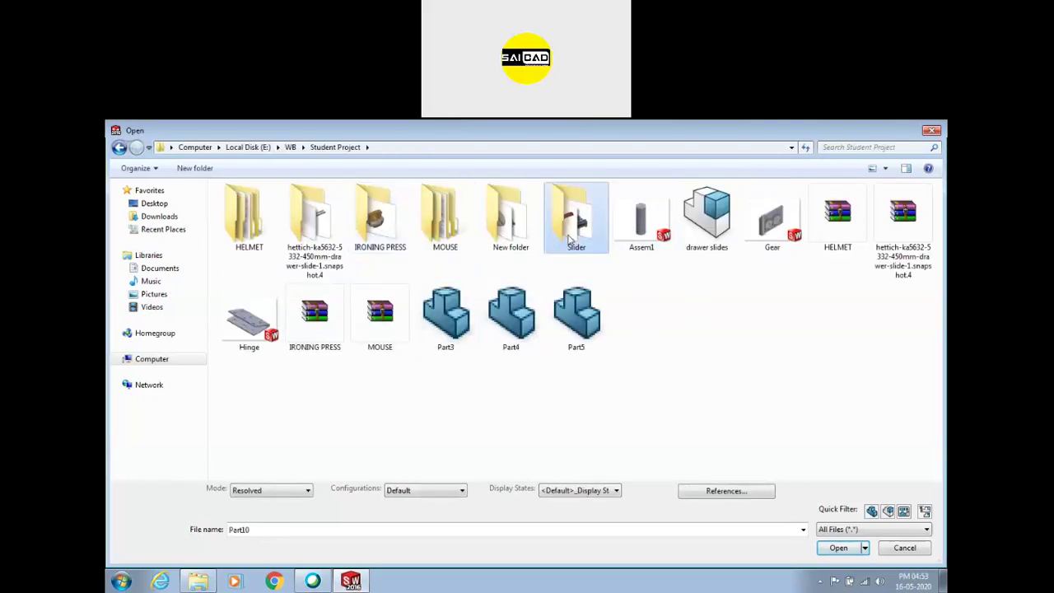
double_click(509, 235)
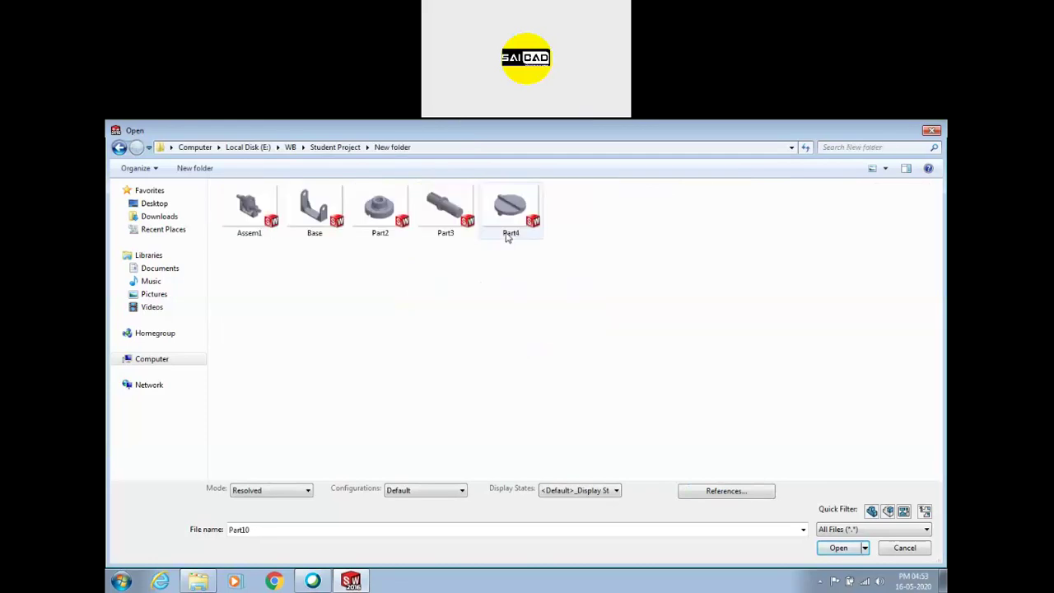
key("BackSpace")
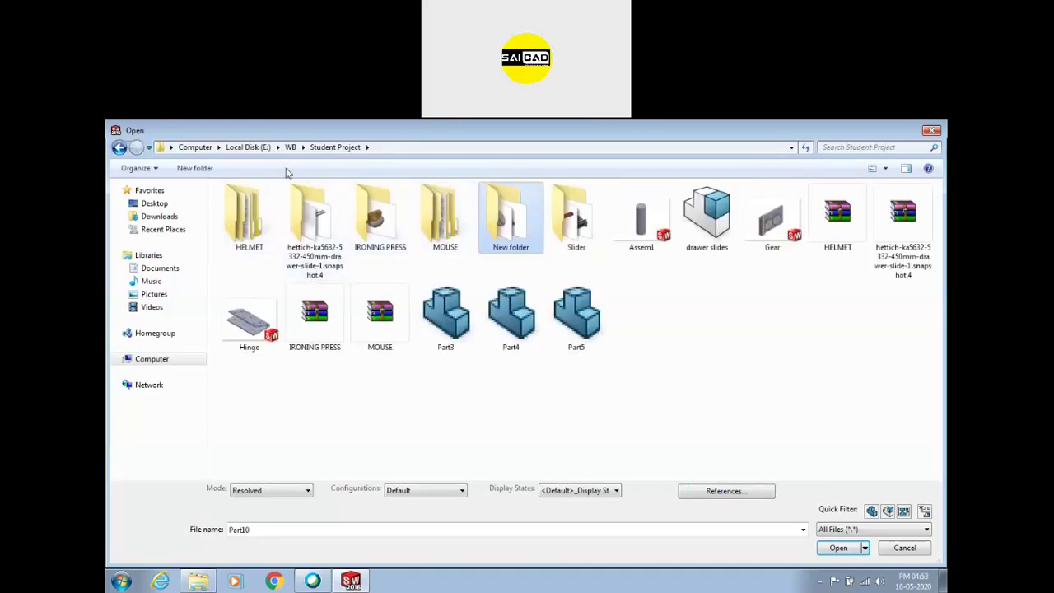
left_click(291, 149)
left_click(248, 146)
Look through the Animal Feeder Machine and Cycle subfolders of New WB
double_click(710, 218)
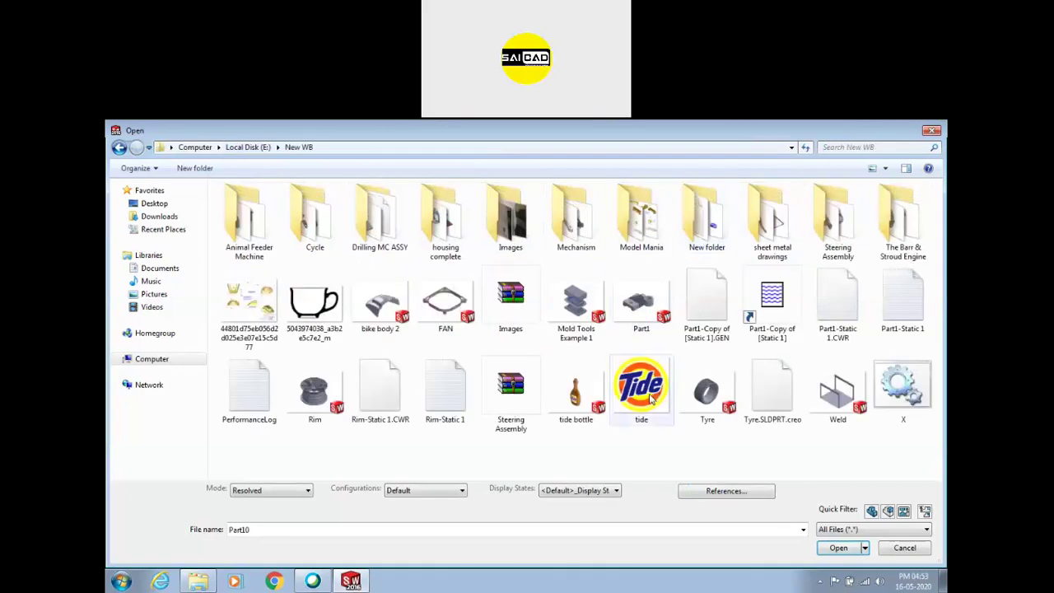
double_click(272, 231)
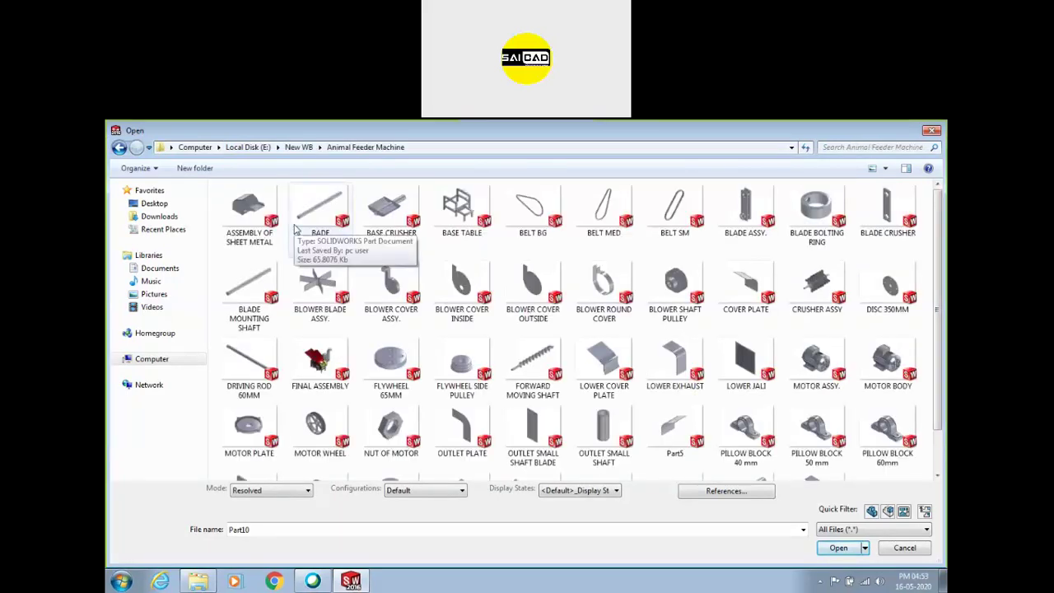
left_click(391, 424)
scroll(391, 387, "down", 1)
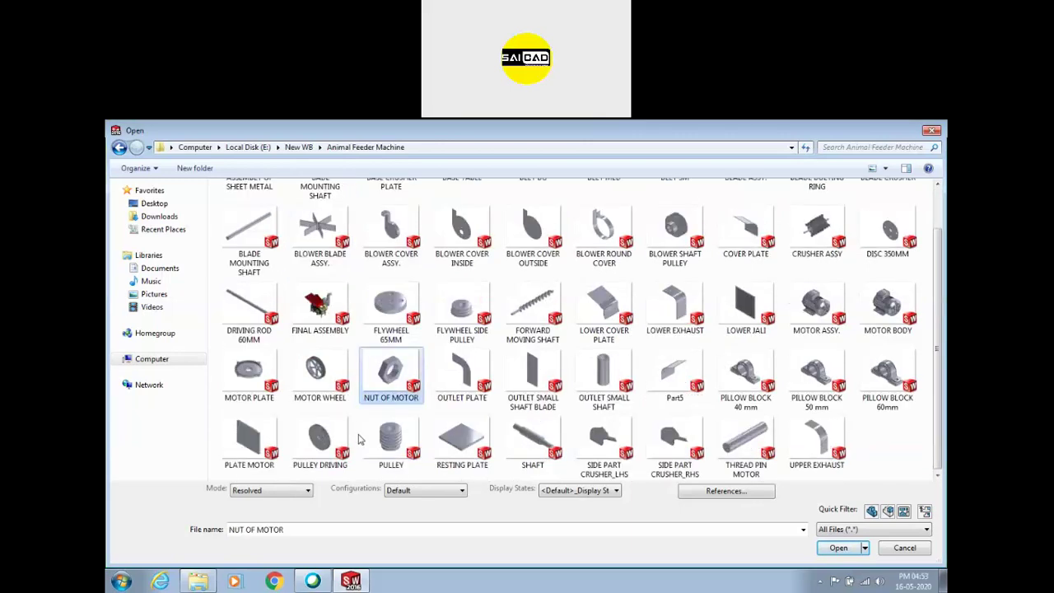
key("BackSpace")
double_click(325, 222)
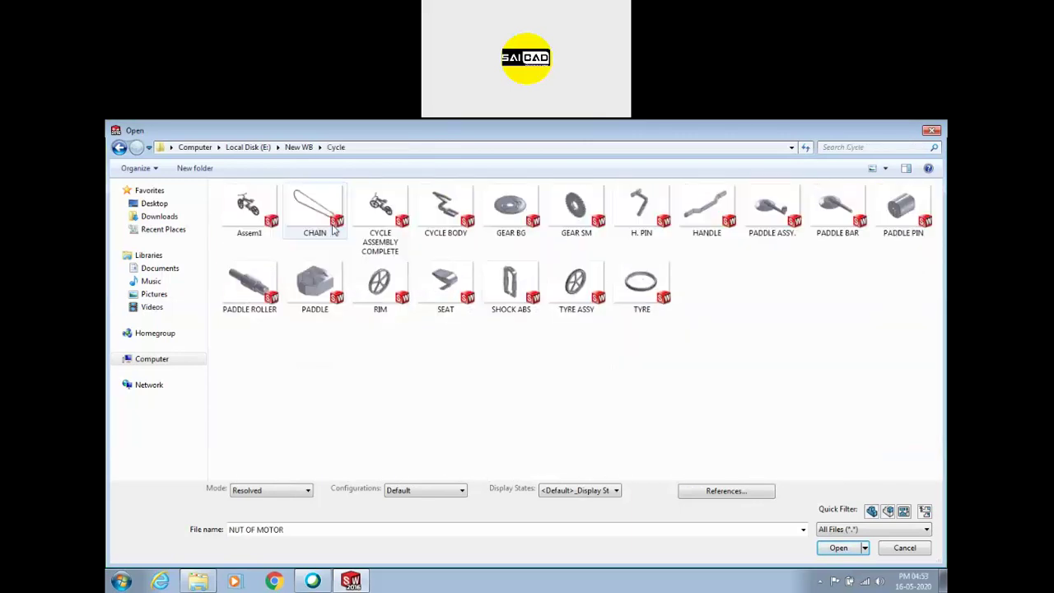
key("BackSpace")
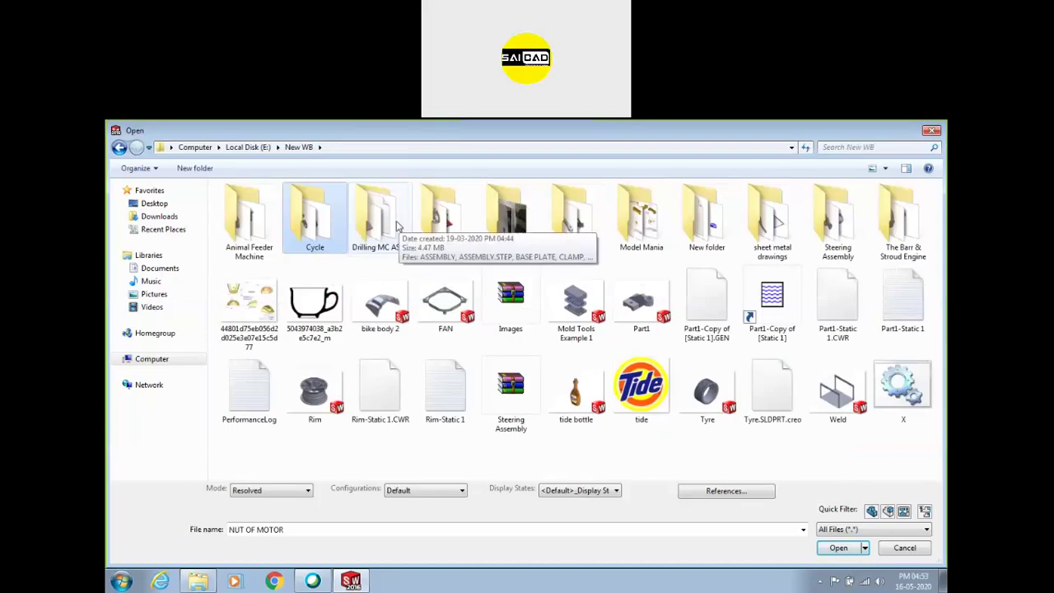
Check Drilling MC ASSY, then select NUT_M16 and OIL SCREW_M12 in the housing complete folder
double_click(393, 221)
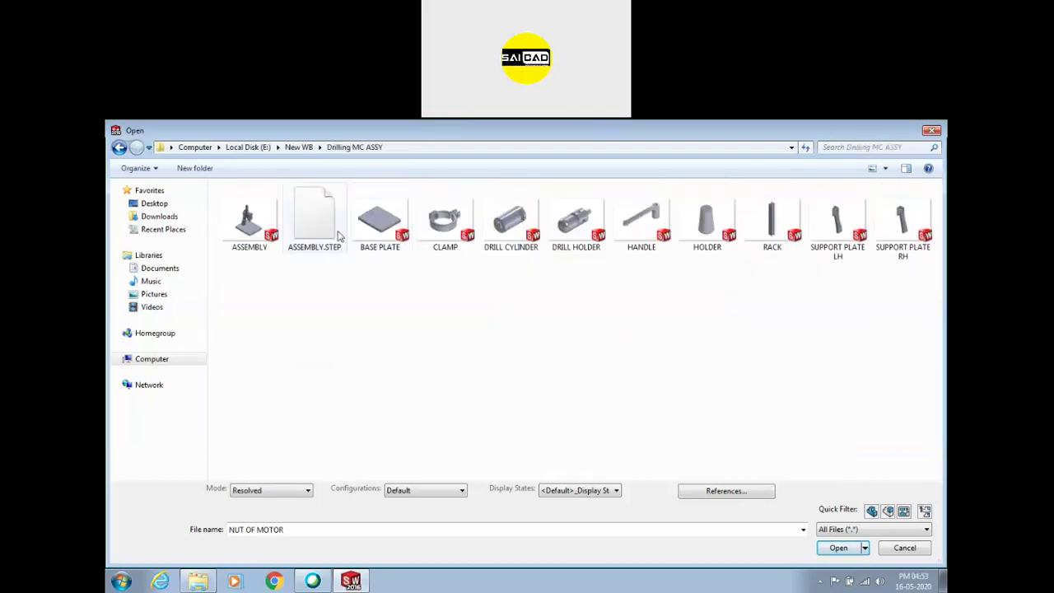
key("BackSpace")
double_click(449, 227)
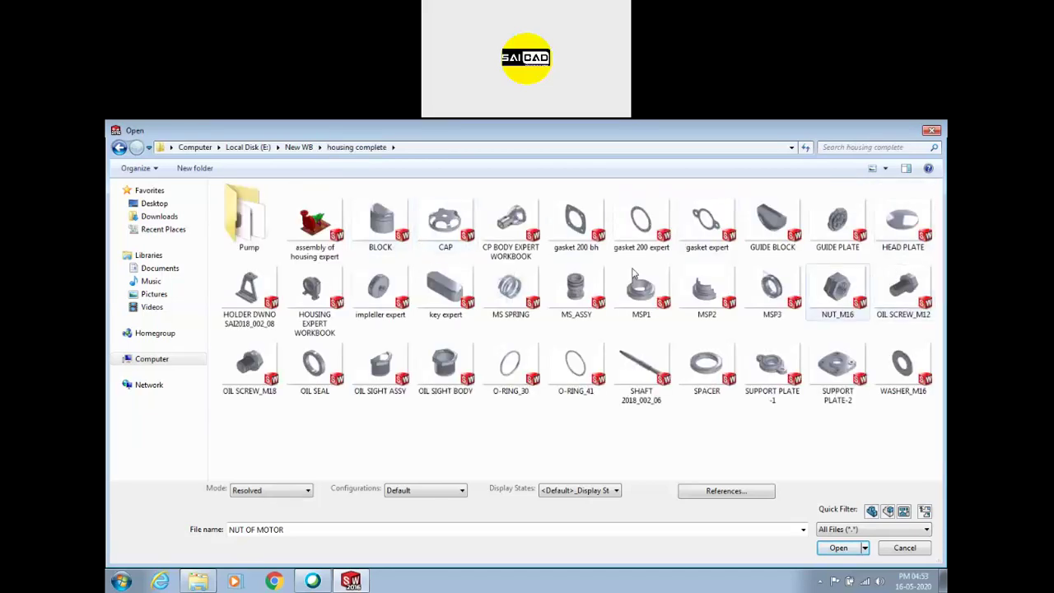
left_click(829, 302)
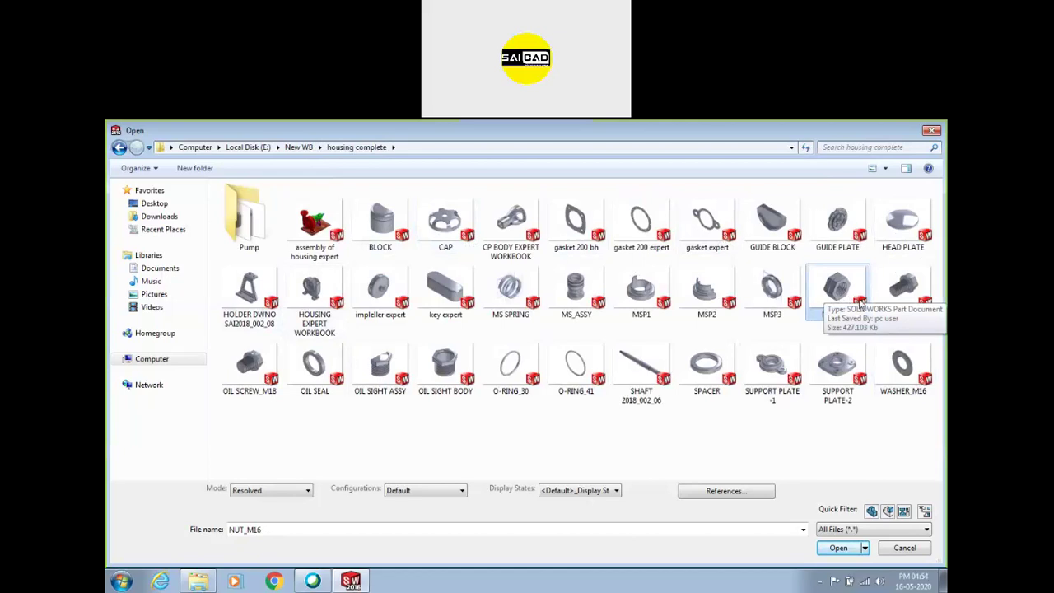
left_click(903, 288, "ctrl")
Open NUT_M16 and OIL SCREW_M12 to view them, then close both parts
left_click(839, 548)
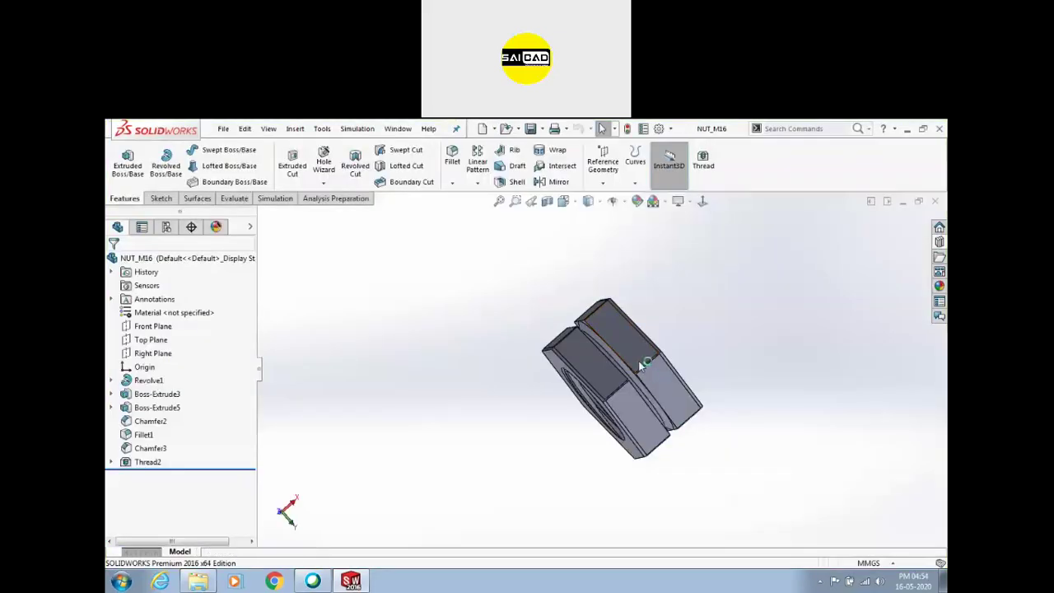
scroll(541, 349, "down", 5)
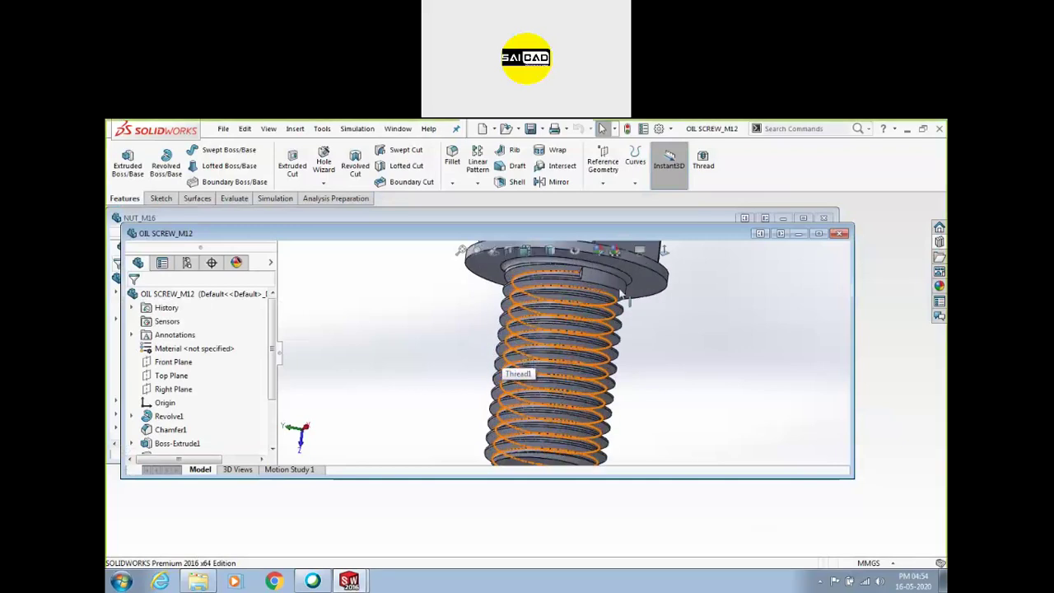
left_click_drag(702, 234, 701, 345)
left_click(606, 253)
left_click(826, 218)
left_click(842, 345)
Create new assembly Assem3 and insert OIL SCREW_M12 and NUT_M16 into it
left_click(351, 130)
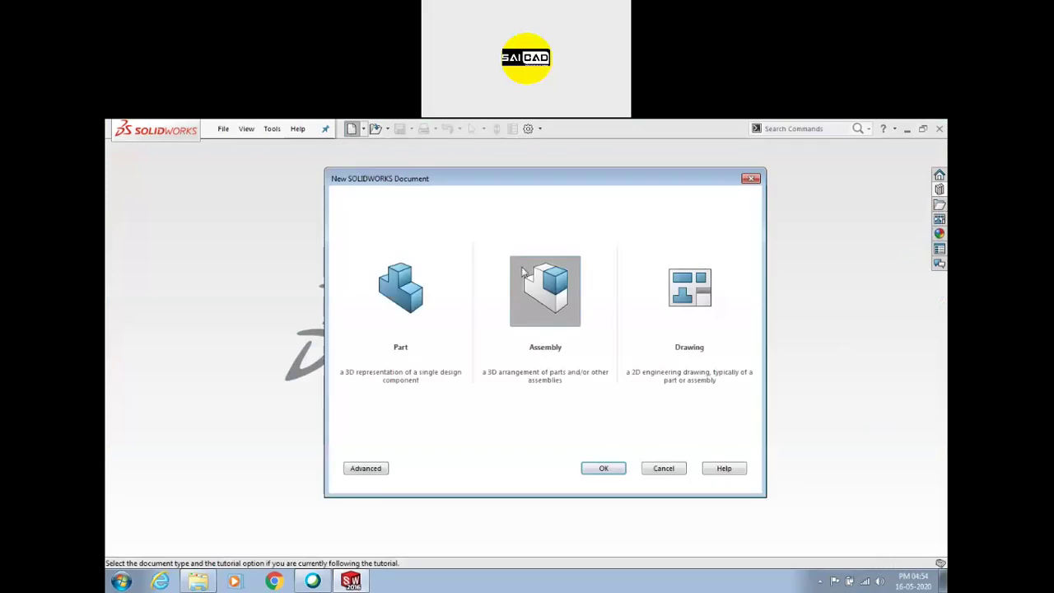
left_click(604, 467)
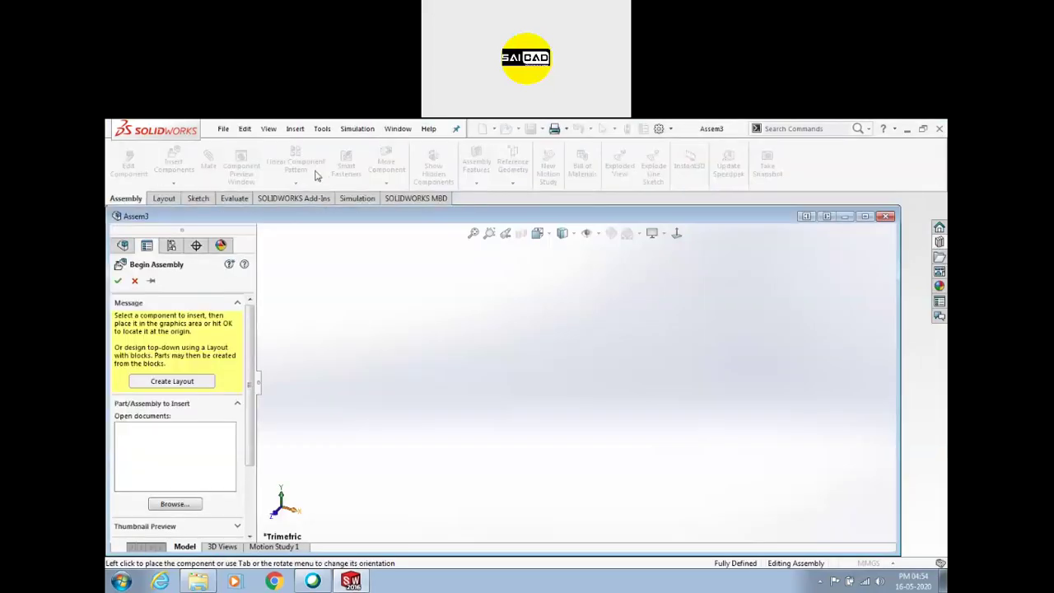
double_click(395, 216)
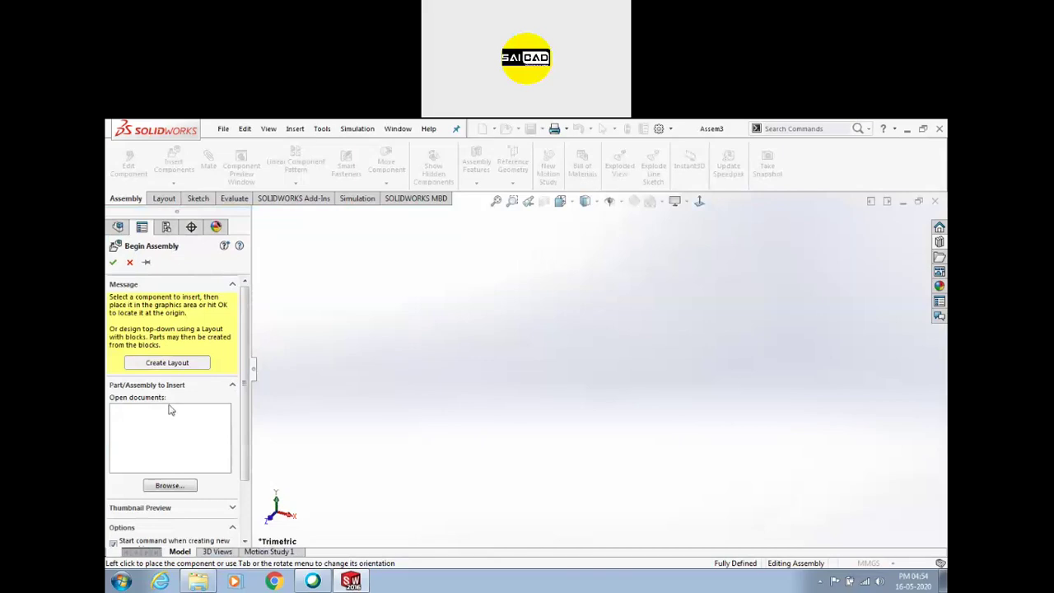
left_click(168, 486)
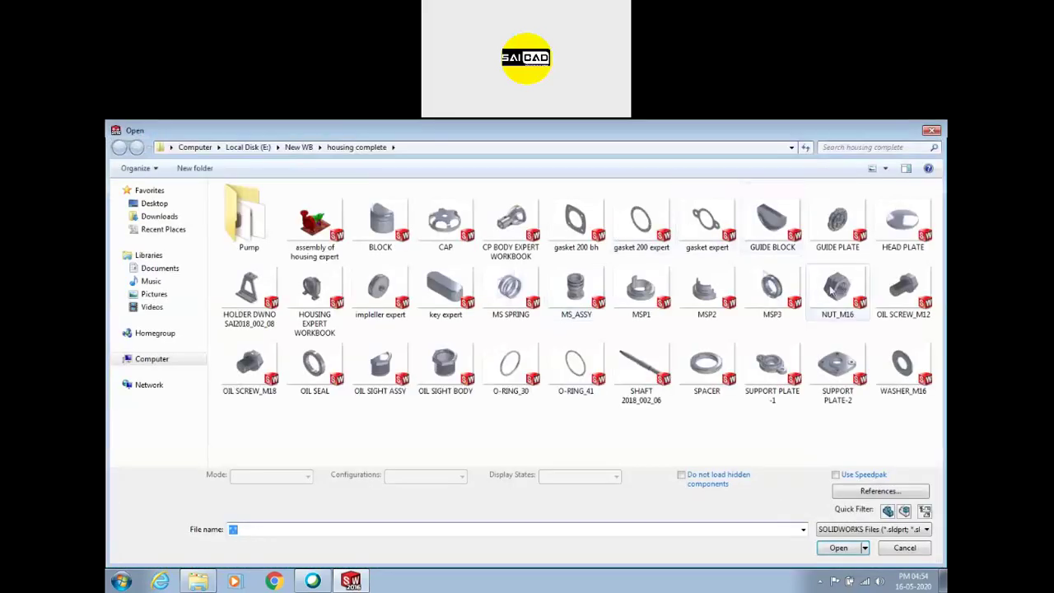
left_click(904, 289)
left_click(838, 288, "ctrl")
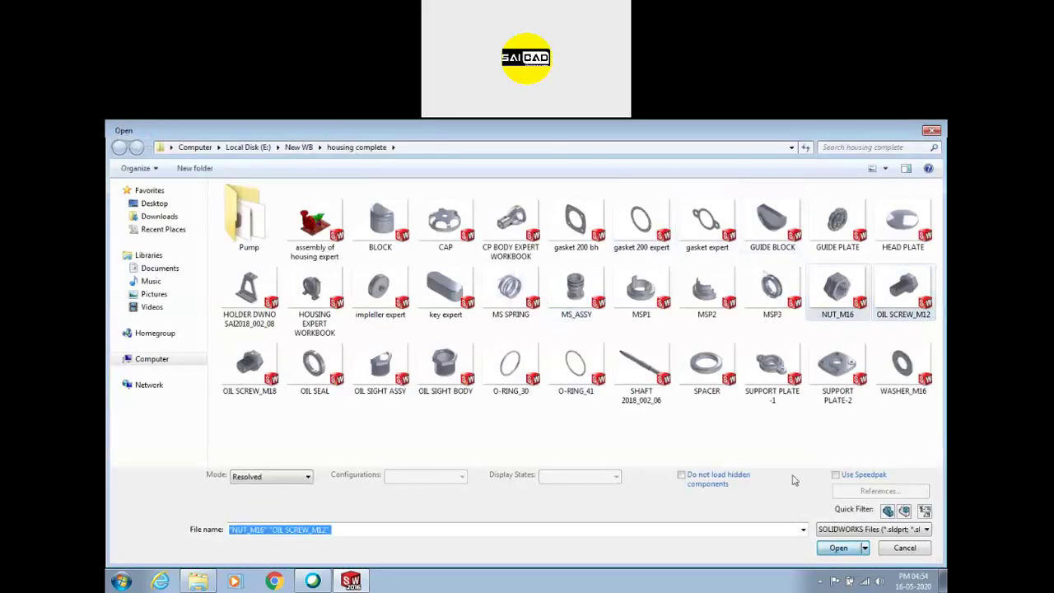
key("Return")
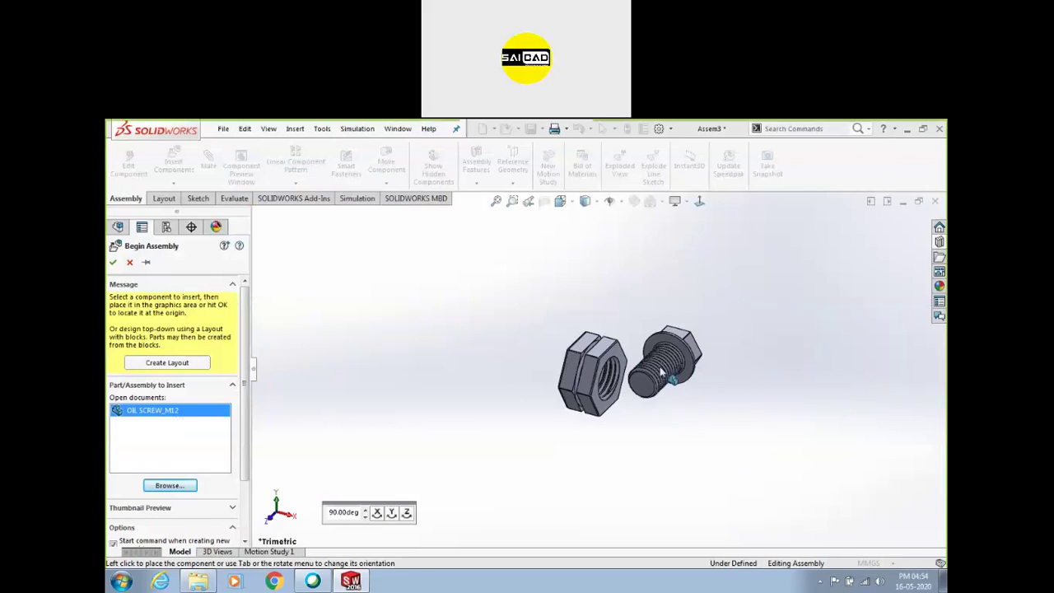
left_click(663, 375)
Orbit the assembly and select a face on the oil screw and on the nut
middle_click_drag(594, 349, 726, 376)
scroll(726, 376, "down", 4)
middle_click_drag(616, 383, 443, 369)
left_click(683, 381)
left_click(442, 366)
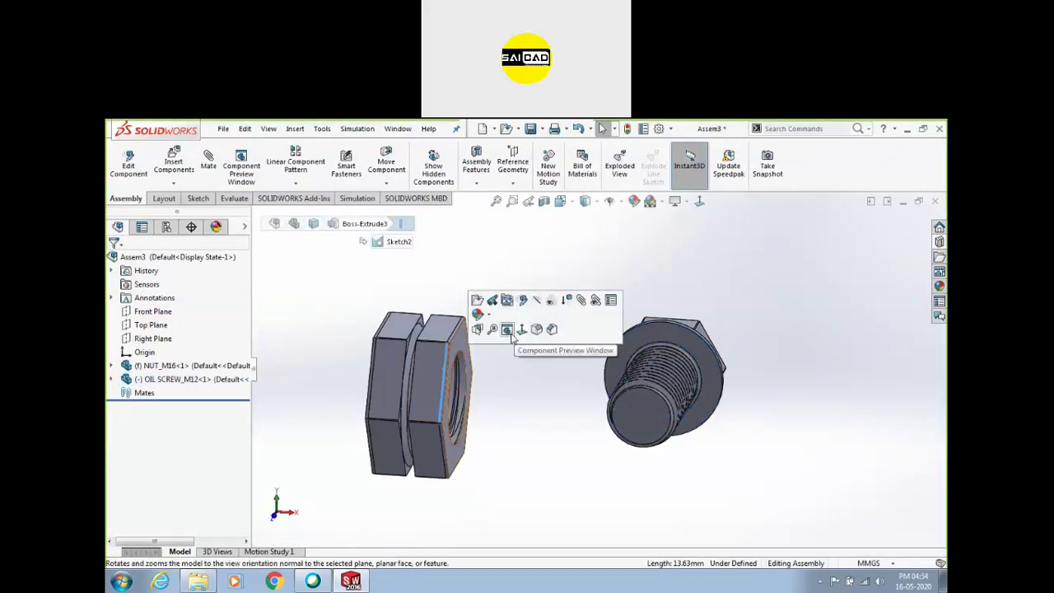
Make the nut float and fix the oil screw in place
left_click(441, 380)
right_click(436, 377)
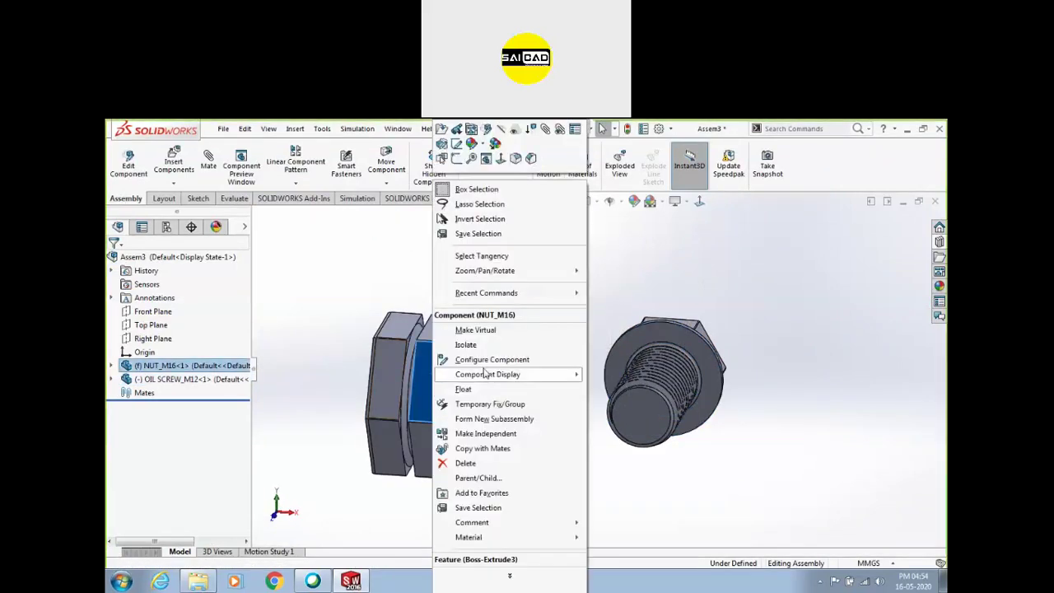
left_click(560, 390)
left_click(700, 374)
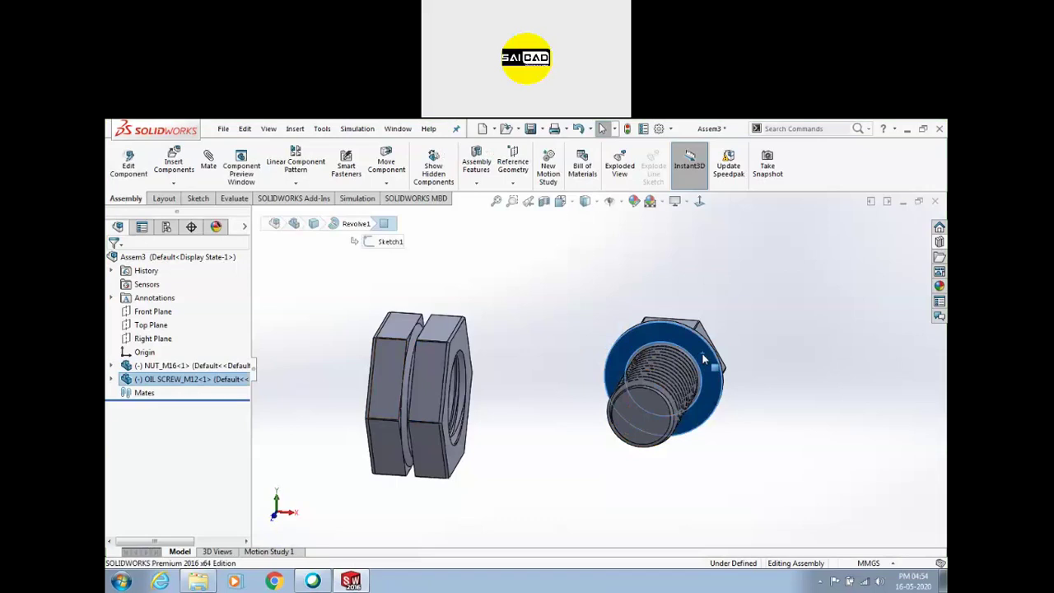
right_click(704, 376)
left_click(746, 390)
Add a Concentric mate between the nut's inner thread face and the screw's flange face
middle_click_drag(584, 365, 602, 252)
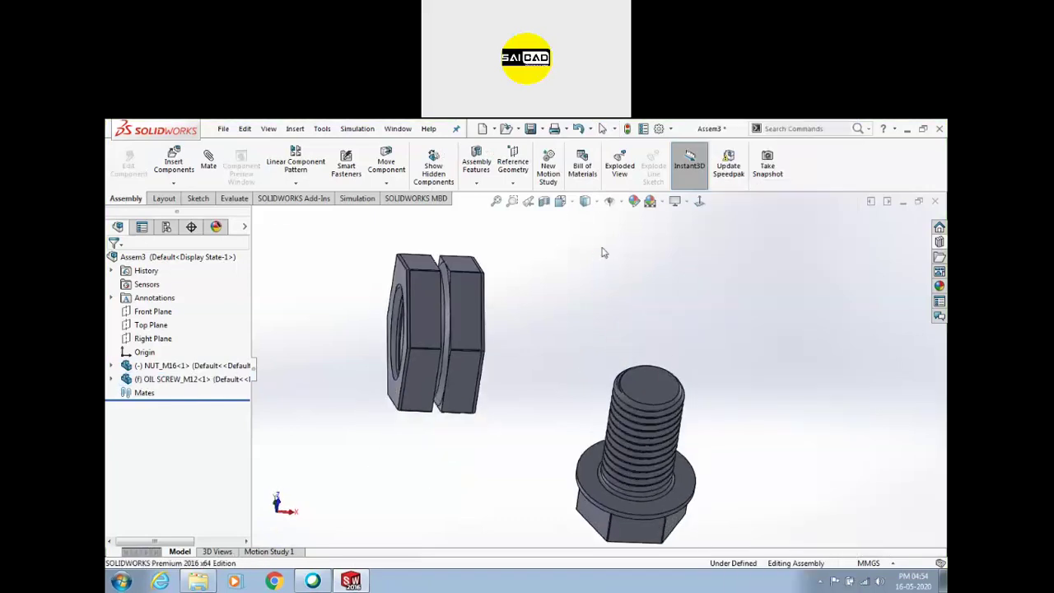
scroll(418, 340, "down", 2)
middle_click_drag(418, 341, 441, 329)
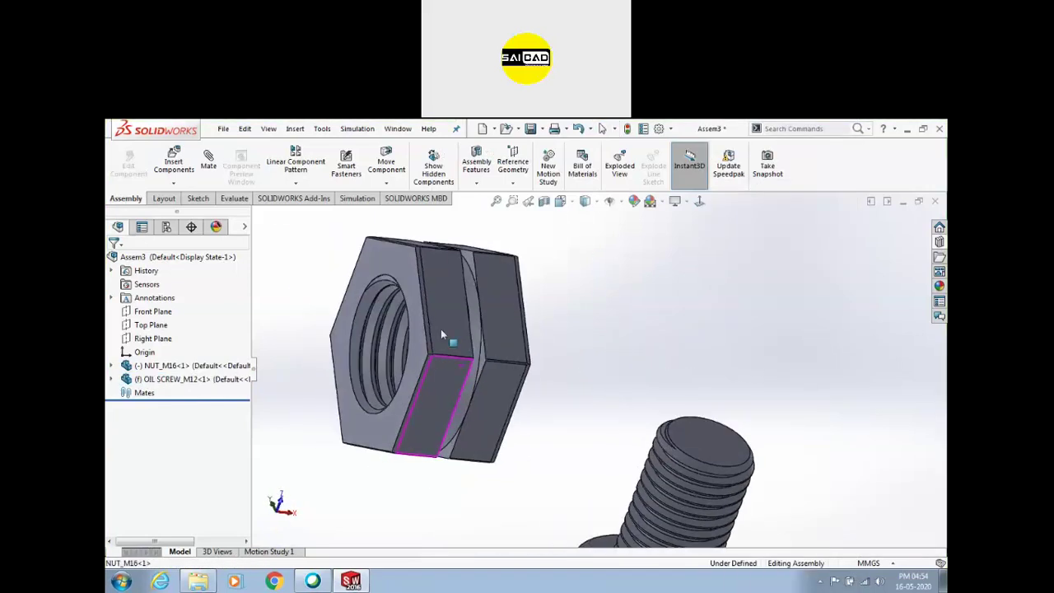
scroll(387, 324, "down", 4)
scroll(392, 329, "up", 1)
left_click(403, 322)
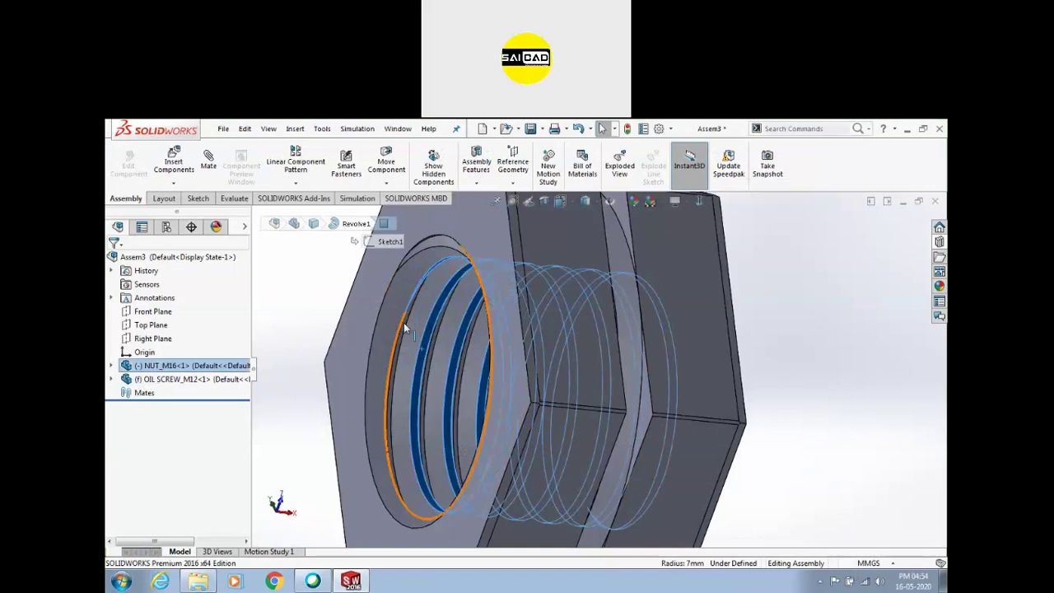
scroll(659, 396, "up", 3)
scroll(779, 493, "down", 2)
scroll(746, 478, "up", 2)
scroll(651, 522, "down", 2)
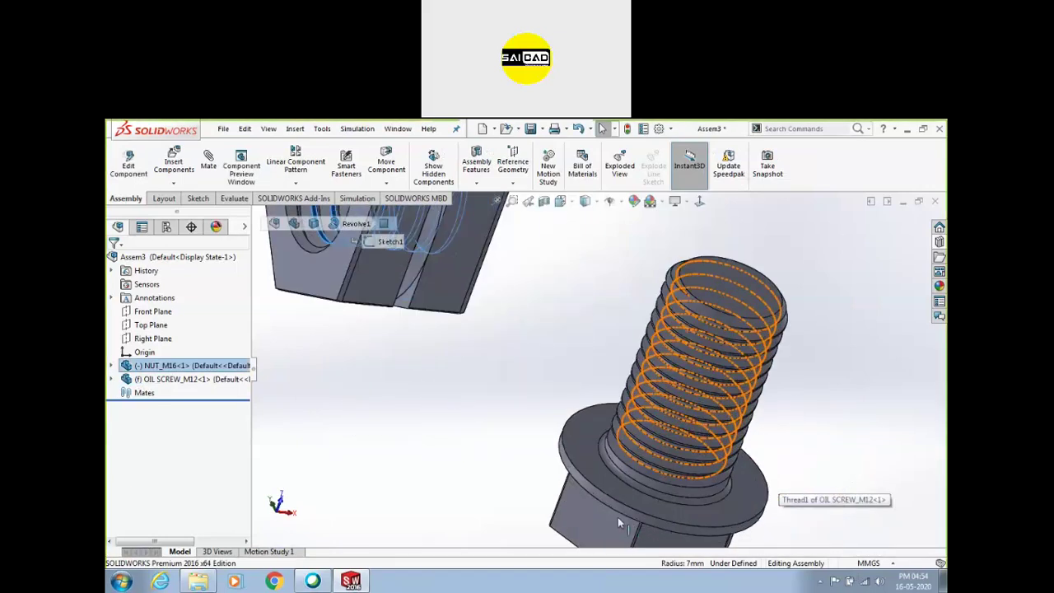
left_click(611, 503, "ctrl")
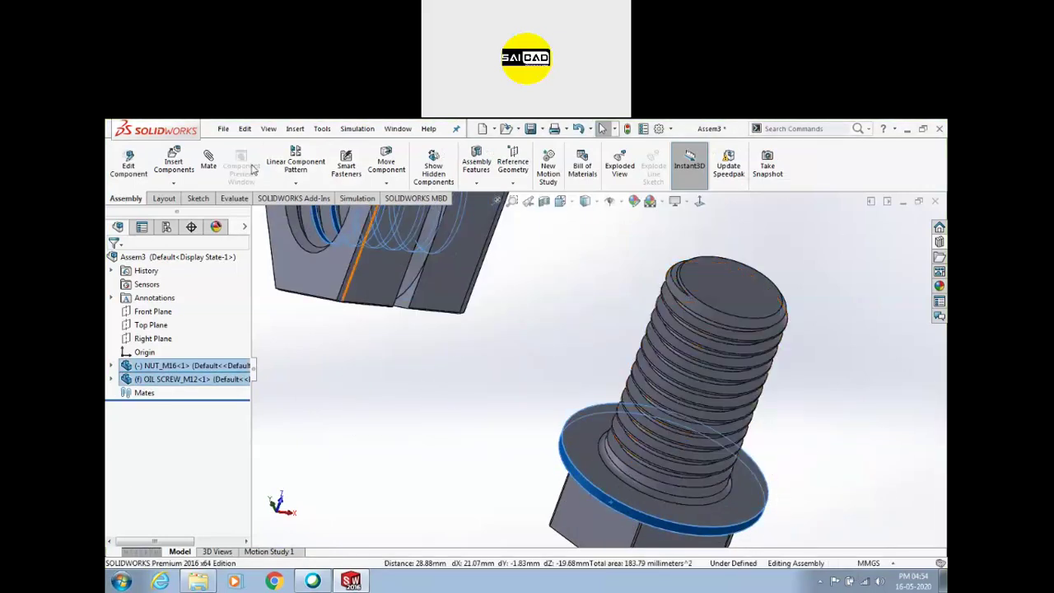
left_click(208, 165)
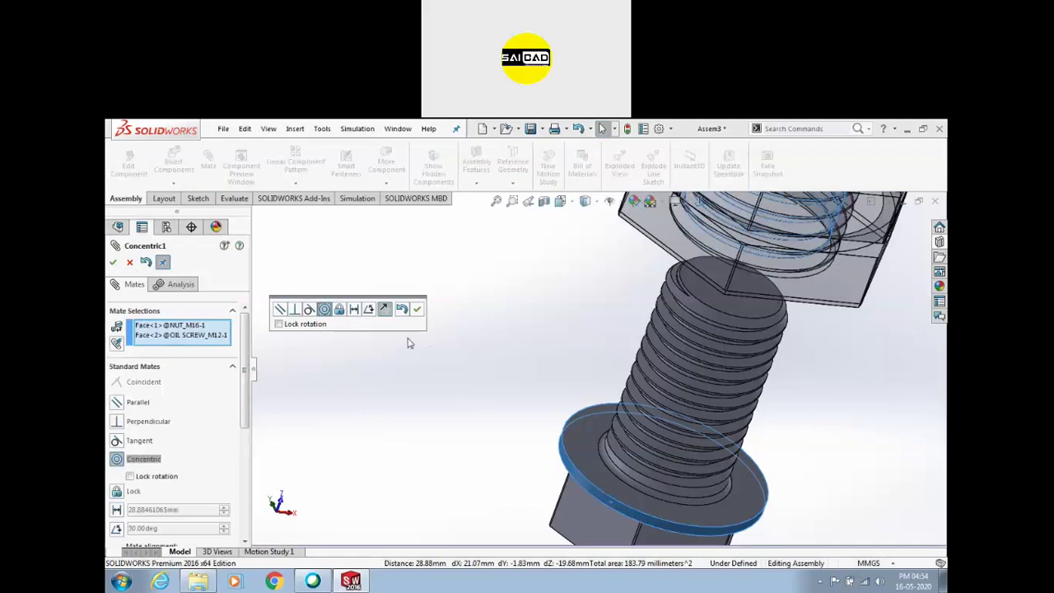
left_click(417, 309)
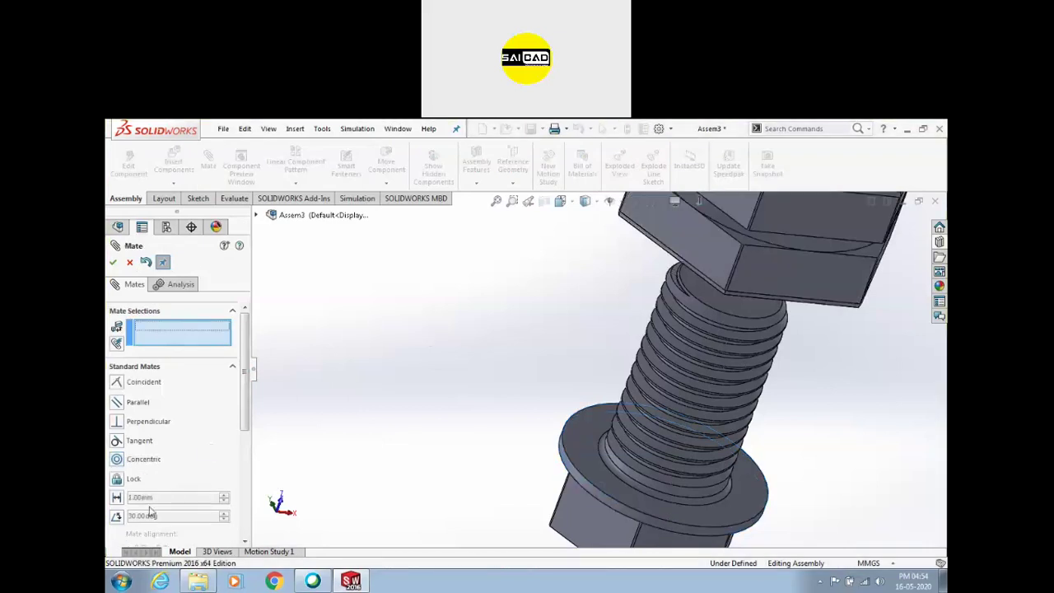
Reopen and confirm the concentric mate, then delete it from the Mates folder
scroll(142, 523, "down", 5)
left_click(158, 414)
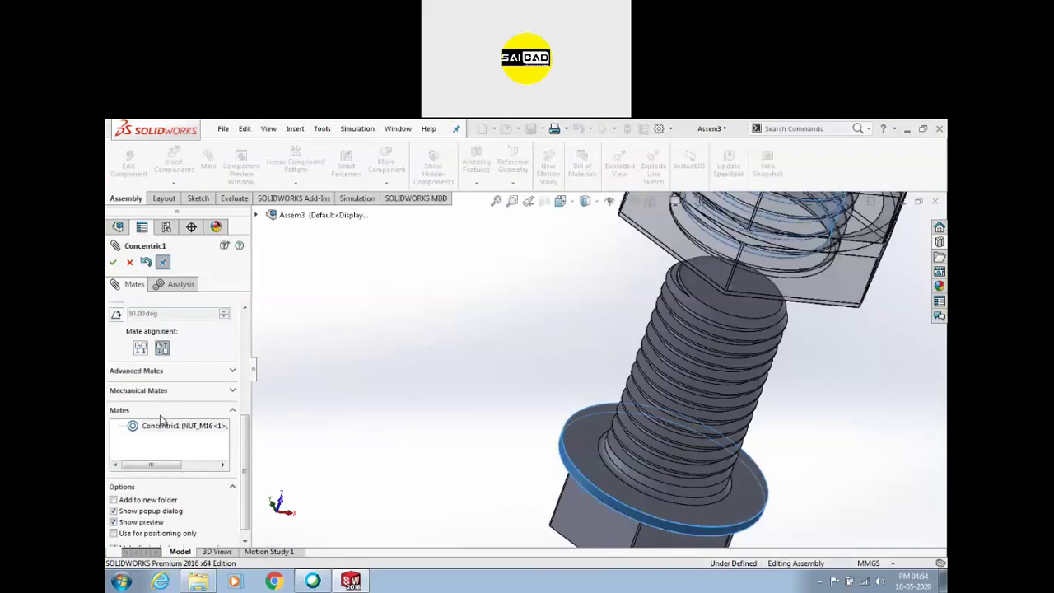
left_click(113, 262)
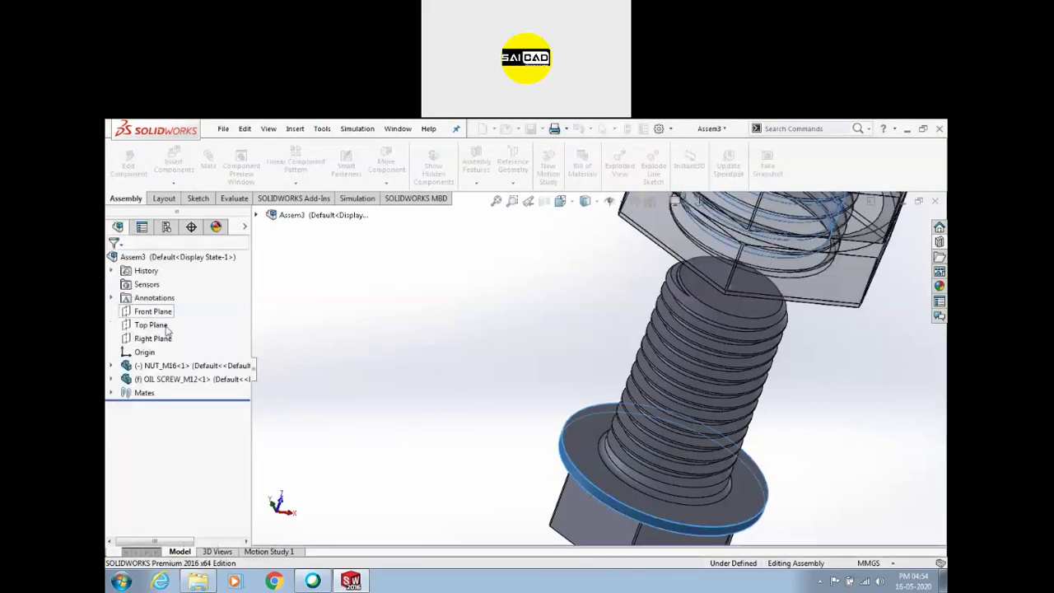
left_click(111, 393)
left_click(168, 408)
key("Delete")
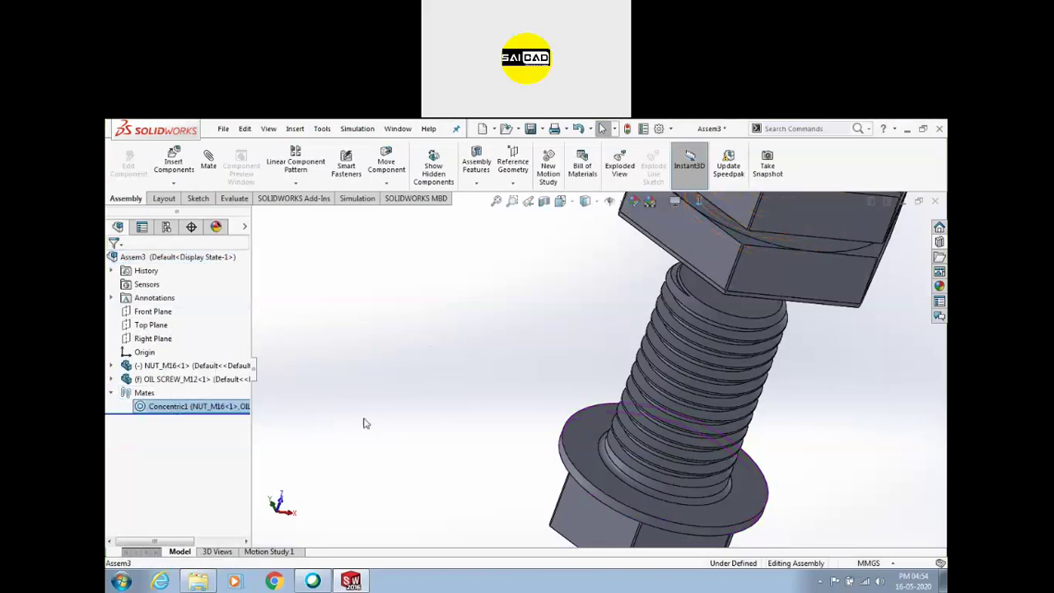
Show the unmated nut and oil screw side by side in front view
middle_click_drag(506, 368, 641, 348)
key("ctrl+1")
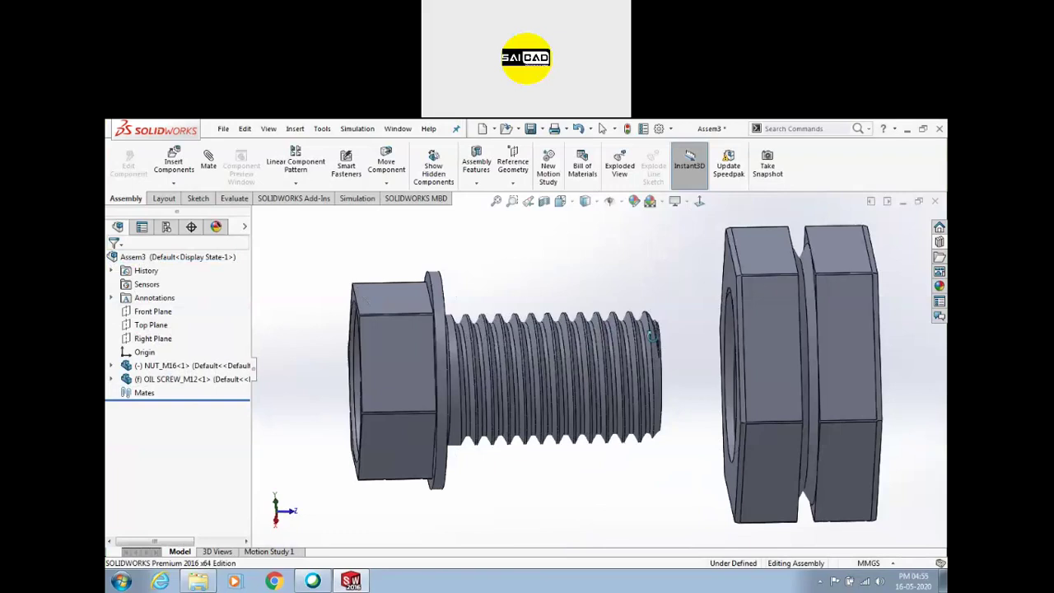
scroll(647, 330, "down", 4)
scroll(637, 287, "up", 3)
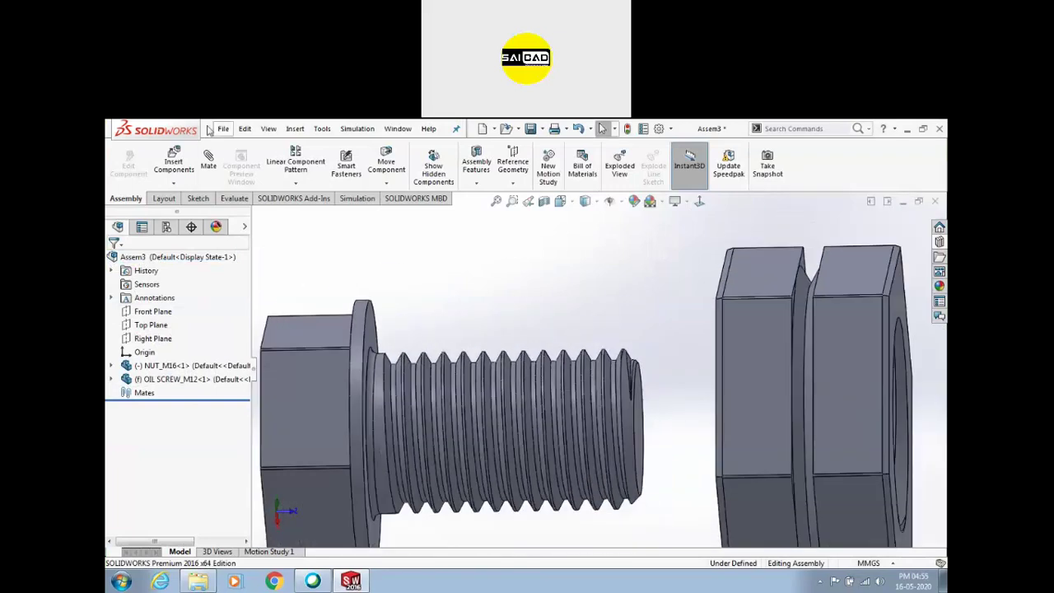
left_click(209, 165)
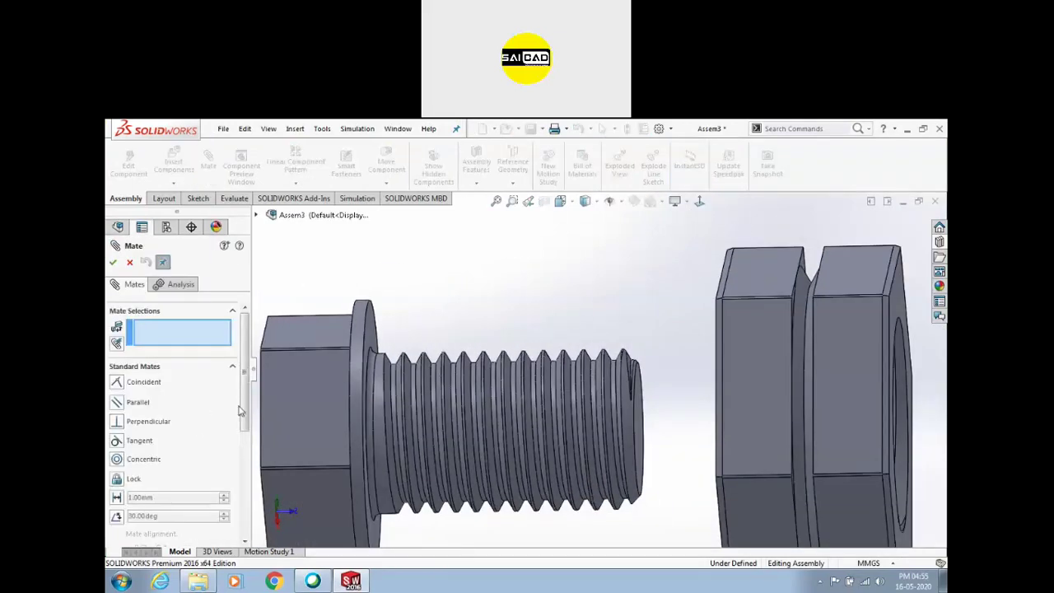
Choose the Screw mechanical mate and pick the oil screw's thread face
scroll(234, 463, "down", 3)
left_click(182, 482)
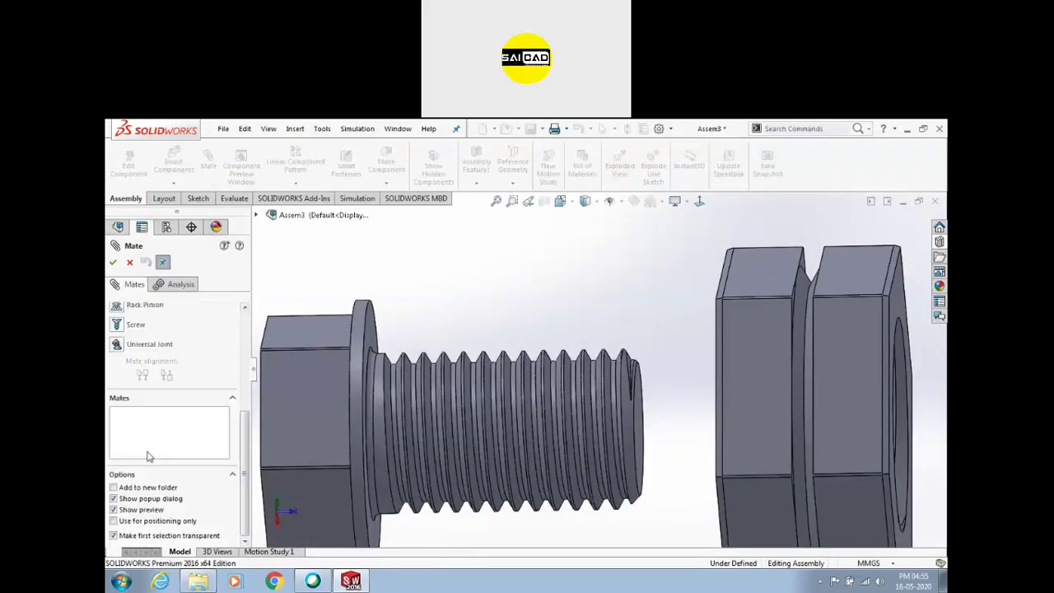
left_click(119, 325)
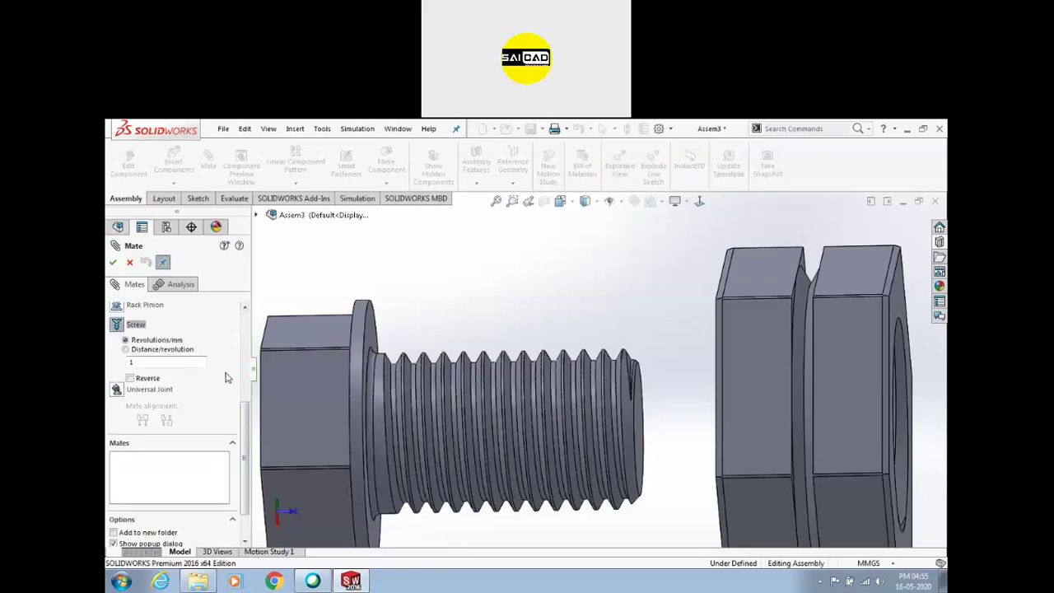
scroll(227, 377, "up", 5)
scroll(583, 352, "down", 3)
scroll(583, 351, "down", 4)
left_click(574, 384)
scroll(599, 286, "up", 2)
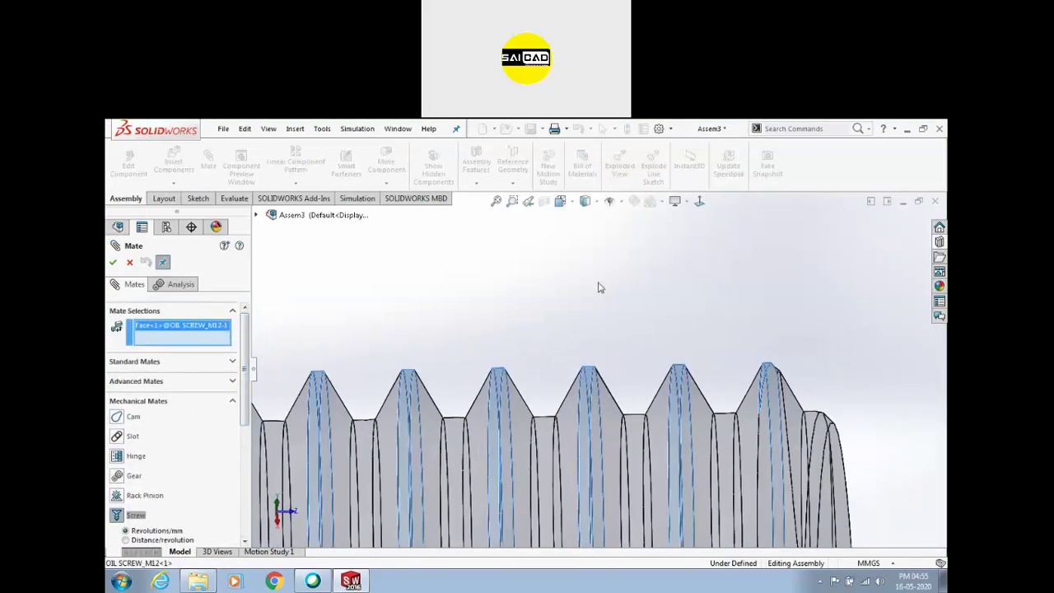
scroll(610, 305, "up", 5)
Add the nut's internal thread face, set 5 mm per revolution reversed, and confirm
middle_click_drag(691, 353, 808, 403)
scroll(643, 435, "down", 6)
left_click(641, 437)
scroll(512, 332, "up", 8)
middle_click_drag(511, 415, 581, 374)
scroll(580, 374, "down", 2)
mouse_move(521, 392)
middle_mouse_down()
mouse_move(533, 430)
mouse_move(532, 375)
mouse_move(520, 372)
middle_mouse_up()
scroll(239, 387, "down", 4)
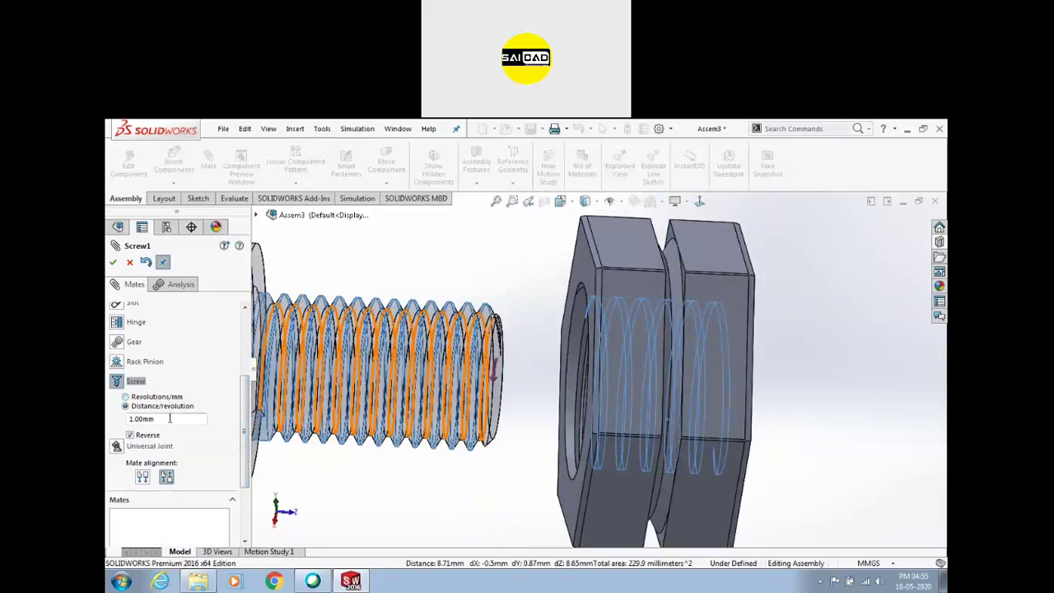
scroll(533, 363, "down", 4)
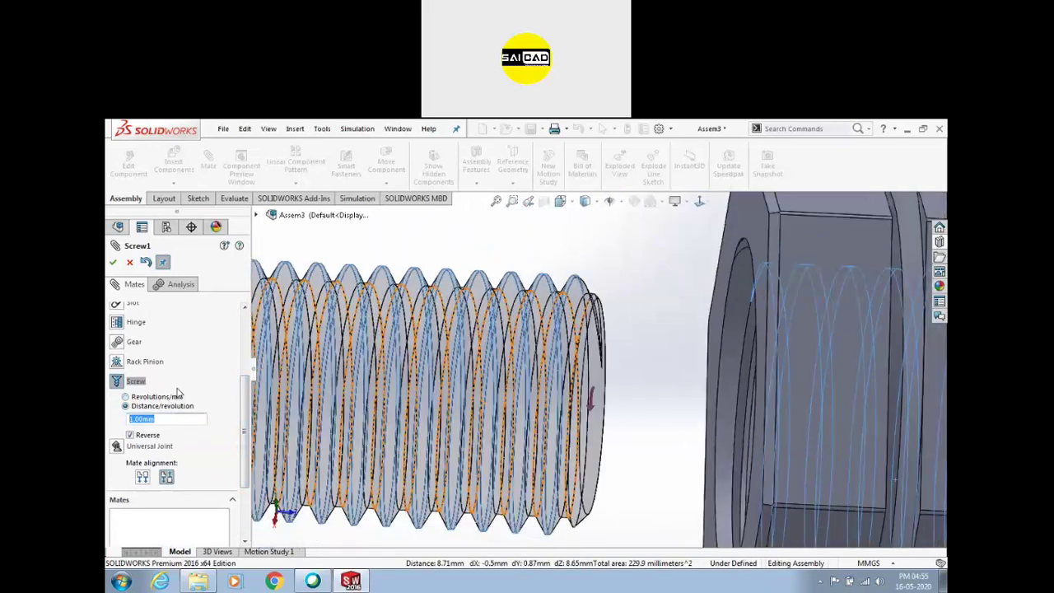
key("Return")
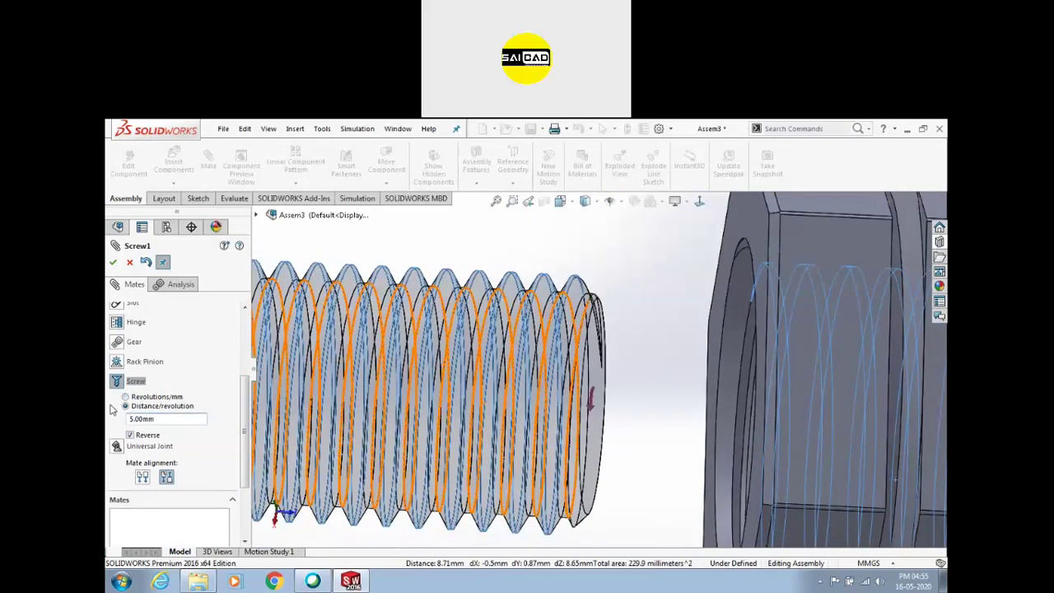
left_click(113, 262)
scroll(614, 377, "up", 3)
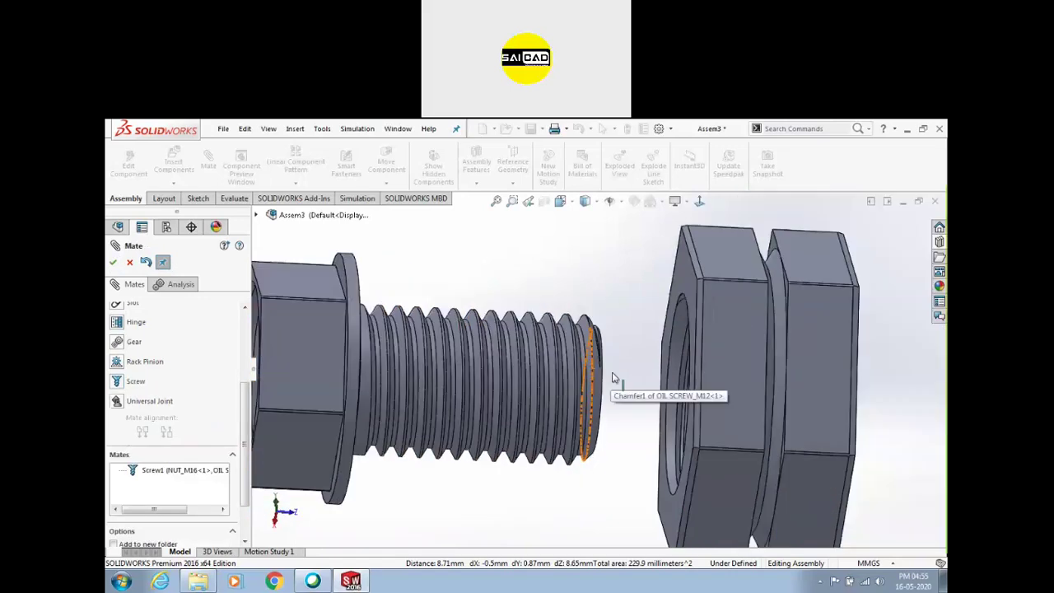
Close the mate panel and slide the nut along the oil screw axis
key("Escape")
left_click_drag(297, 354, 512, 364)
scroll(546, 364, "up", 2)
left_click(484, 434)
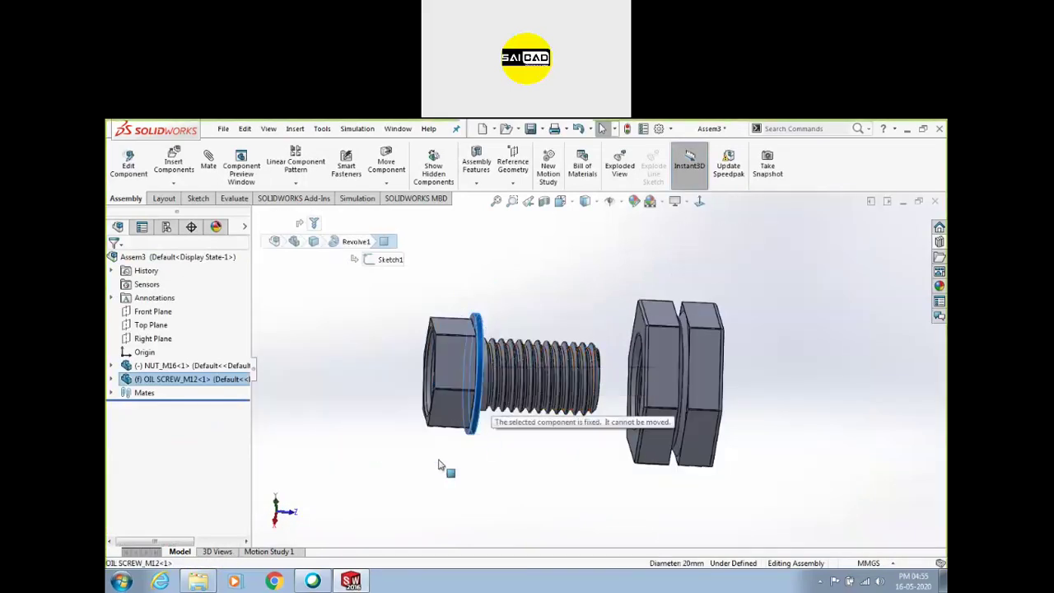
left_click(416, 378)
middle_click_drag(416, 378, 486, 375)
left_click(495, 370)
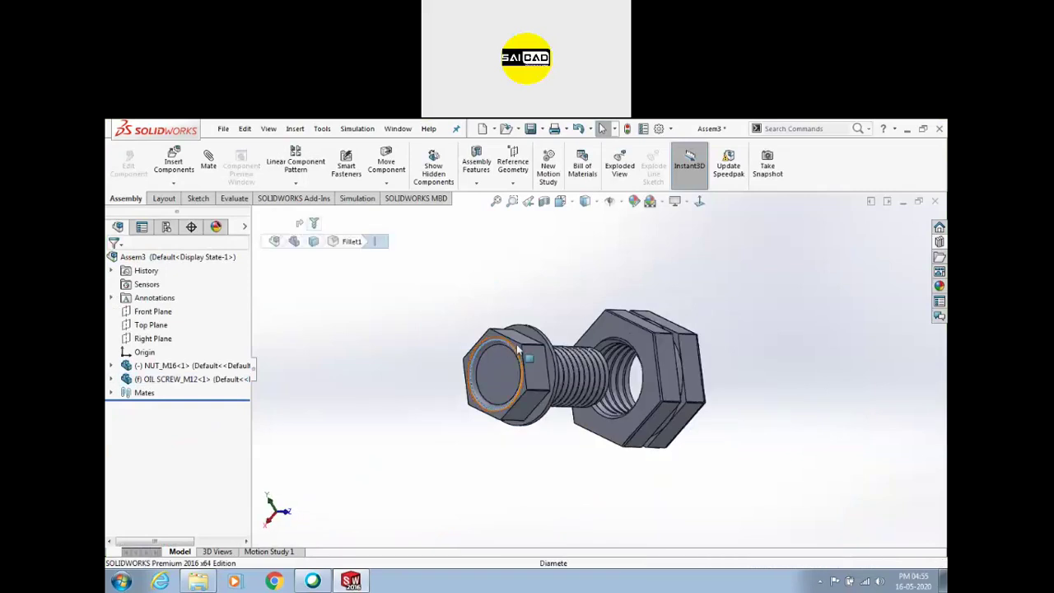
left_click(663, 379, "ctrl")
left_click_drag(667, 385, 619, 359)
Drag the nut further toward the head, then select the screw flange and nut faces
scroll(618, 358, "down", 3)
middle_click_drag(716, 374, 606, 358)
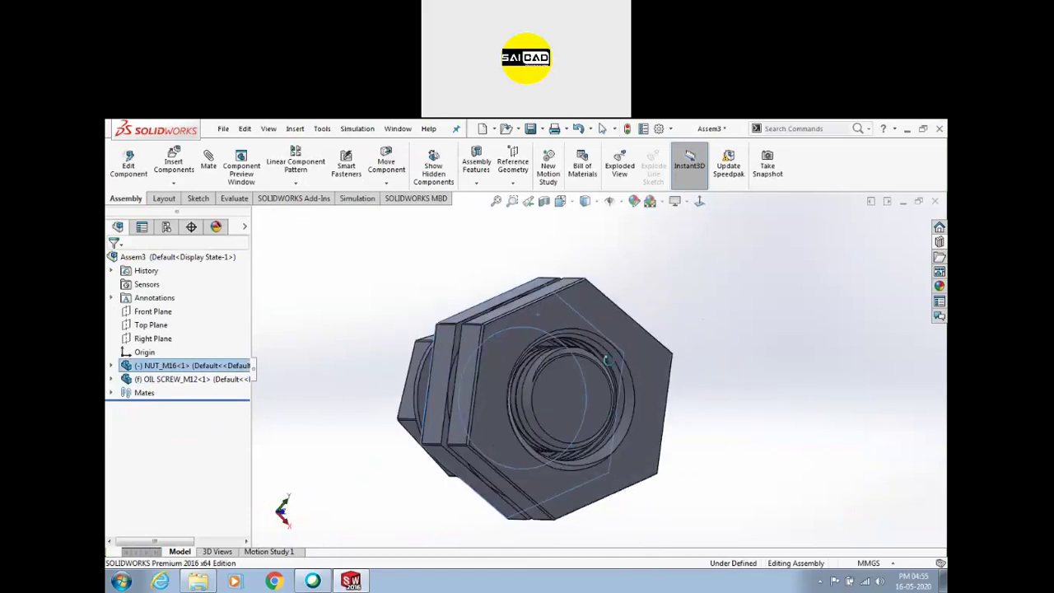
left_click_drag(577, 313, 443, 440)
middle_click_drag(444, 434, 397, 386)
key("Escape")
scroll(397, 392, "down", 5)
left_click(495, 339)
middle_click_drag(504, 370, 527, 362)
left_click(543, 258, "ctrl")
middle_click_drag(550, 284, 497, 294)
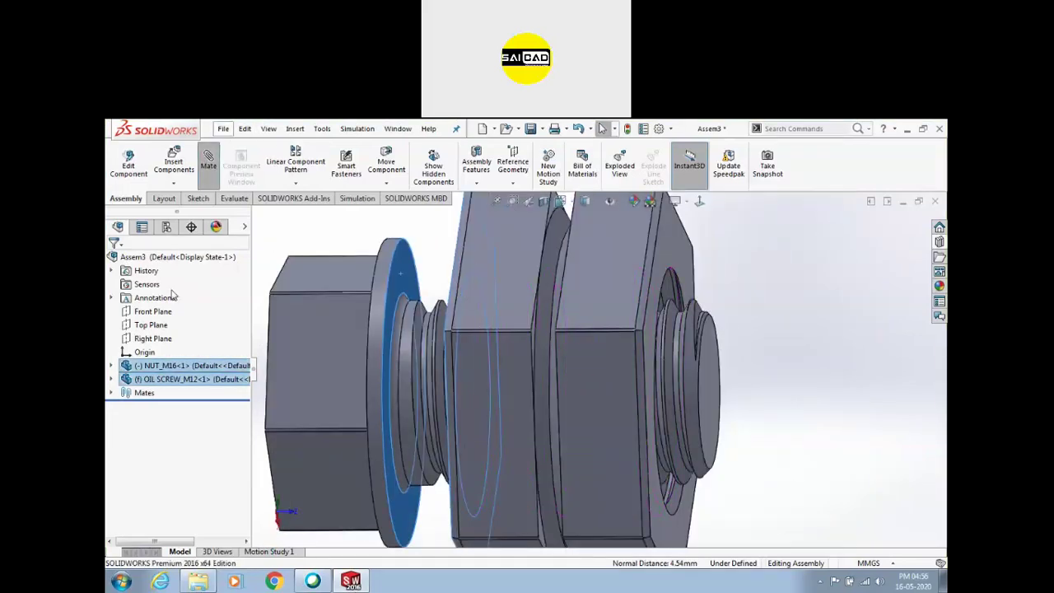
Add an advanced Distance mate of 15 mm, limited to 15 mm maximum and 0 mm minimum
left_click(219, 371)
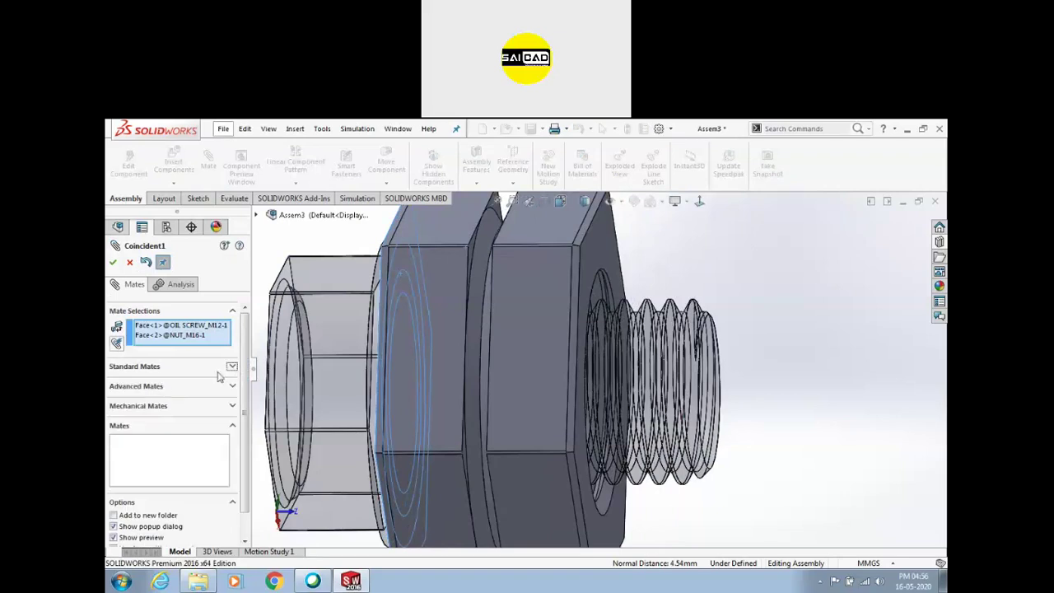
left_click(164, 389)
left_click(118, 415)
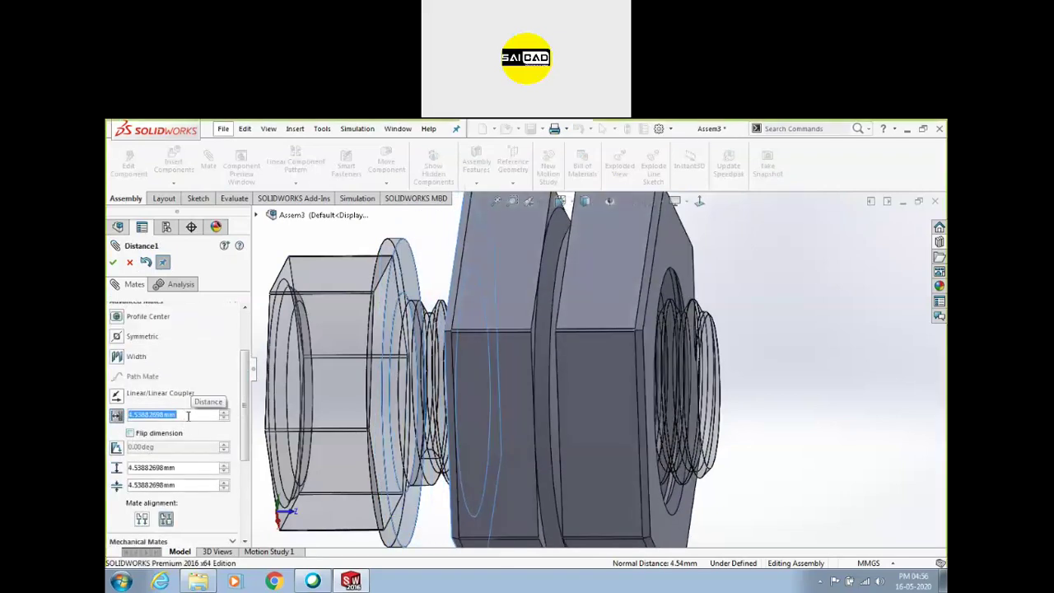
type("0")
key("Return")
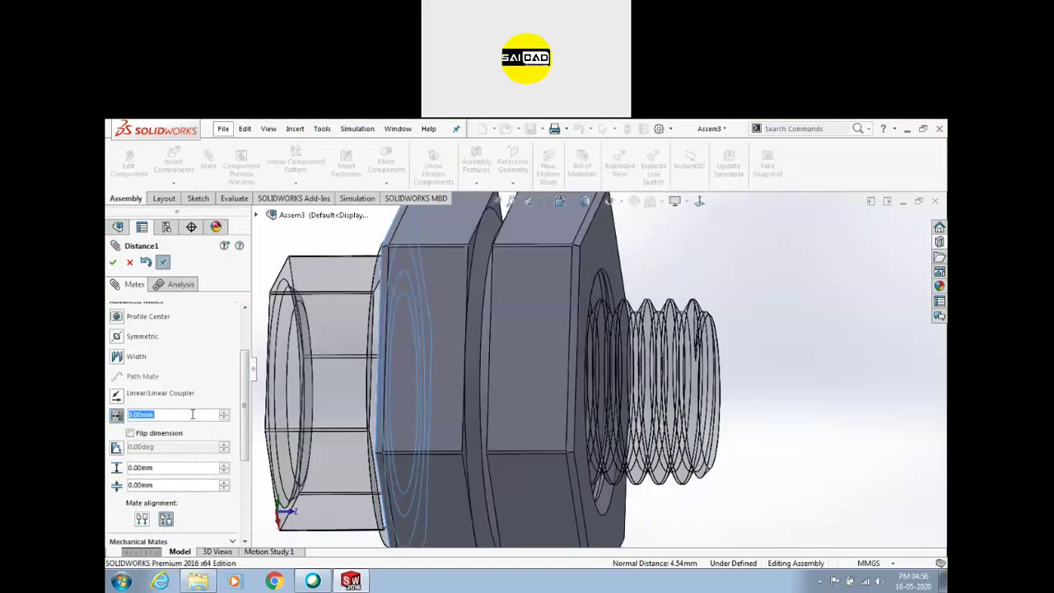
type("10")
key("Return")
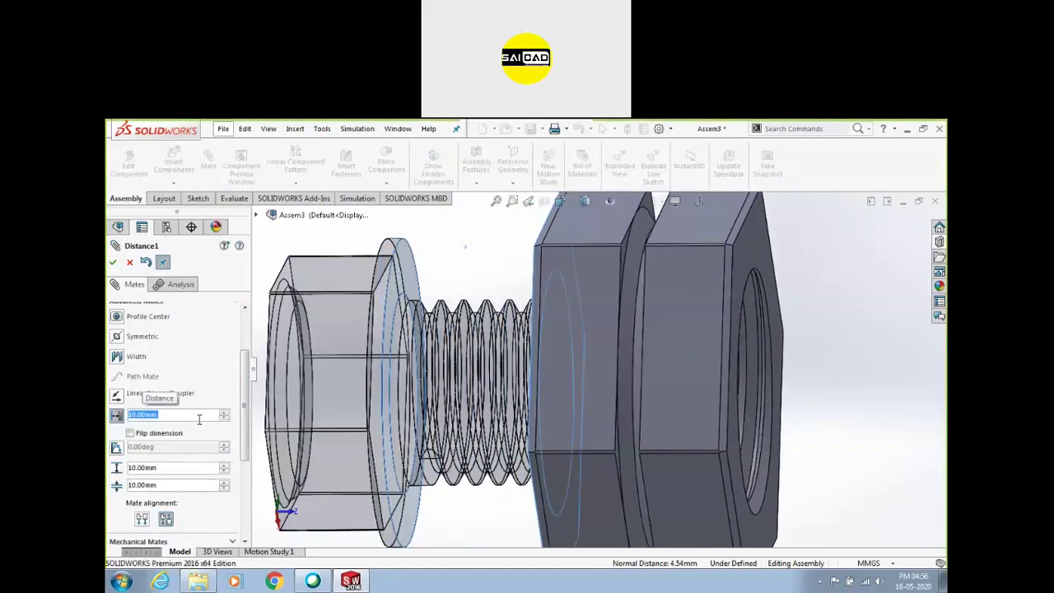
type("15")
key("Return")
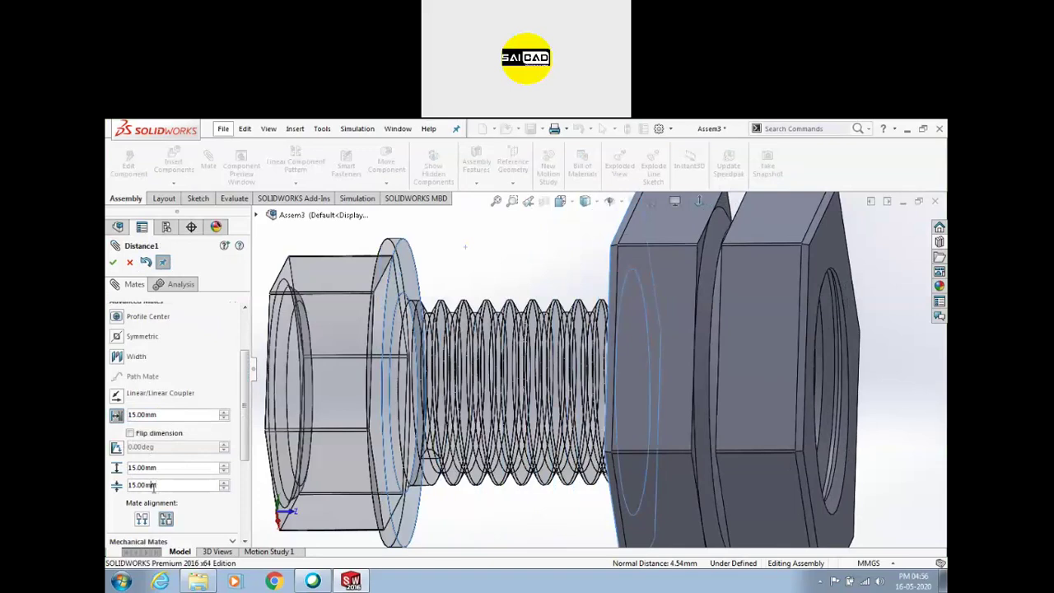
type("0")
key("Return")
left_click(114, 262)
scroll(541, 323, "up", 2)
key("Escape")
middle_click_drag(792, 350, 704, 325)
left_click(684, 299)
left_click_drag(613, 512, 731, 531)
left_click_drag(685, 504, 582, 240)
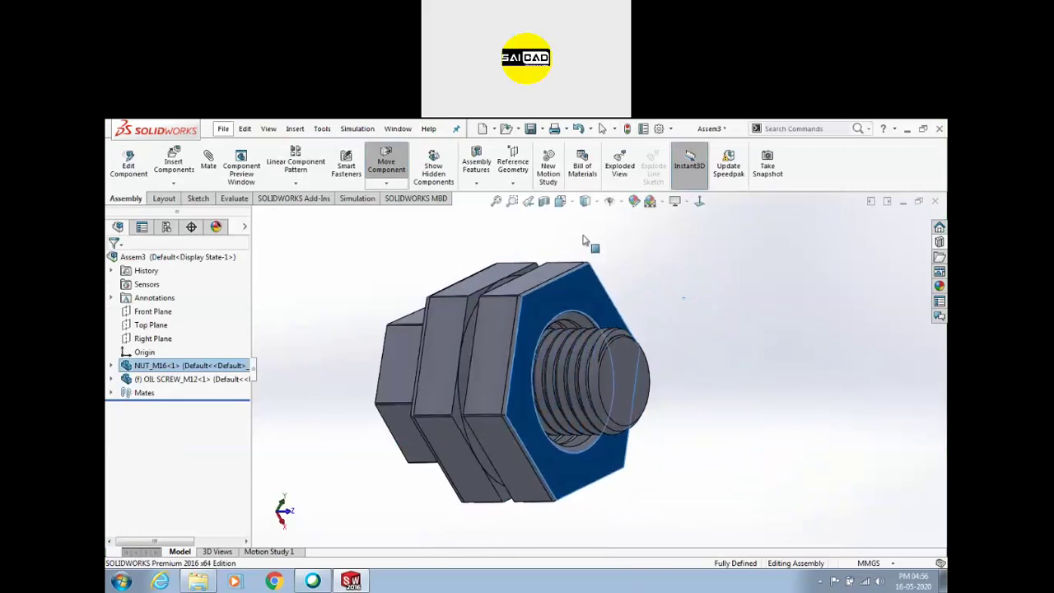
left_click_drag(680, 368, 574, 311)
left_click_drag(568, 403, 613, 414)
key("Escape")
scroll(613, 414, "down", 6)
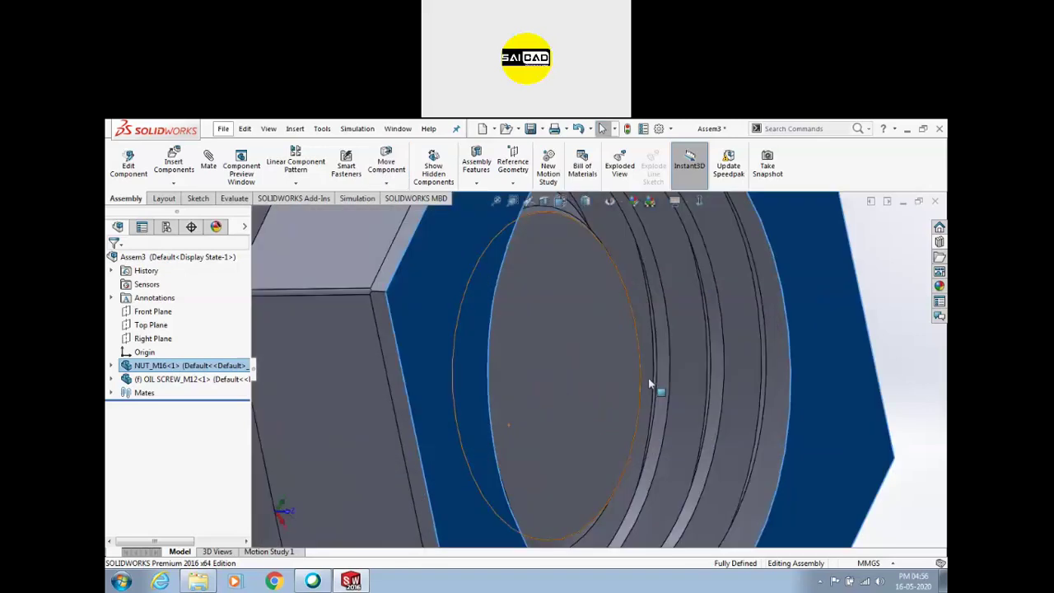
left_click(654, 391)
scroll(632, 395, "up", 6)
scroll(468, 399, "down", 10)
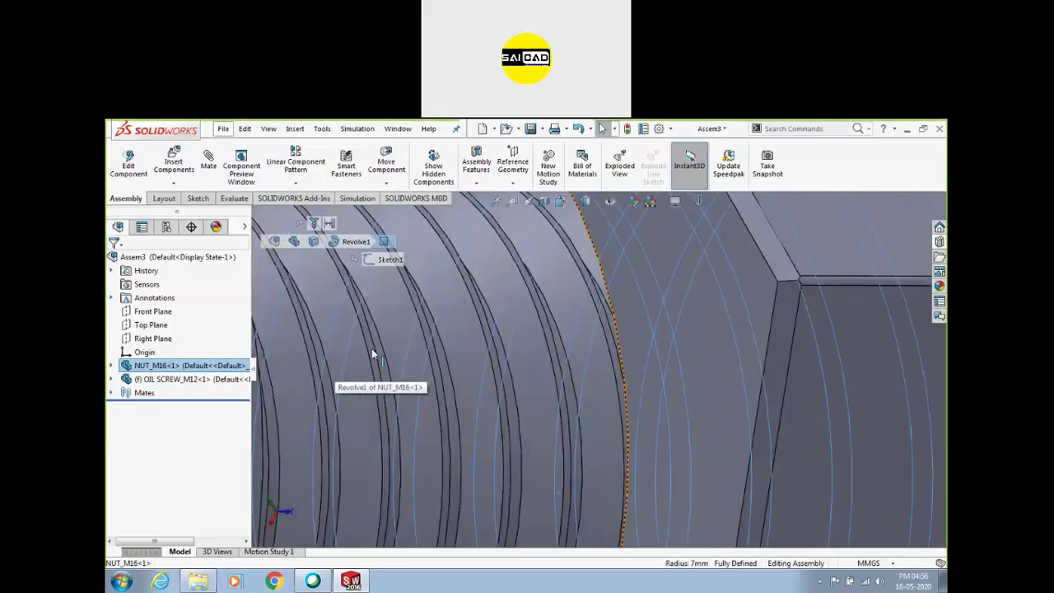
left_click(370, 349, "ctrl")
scroll(575, 368, "up", 7)
middle_click_drag(575, 368, 568, 312)
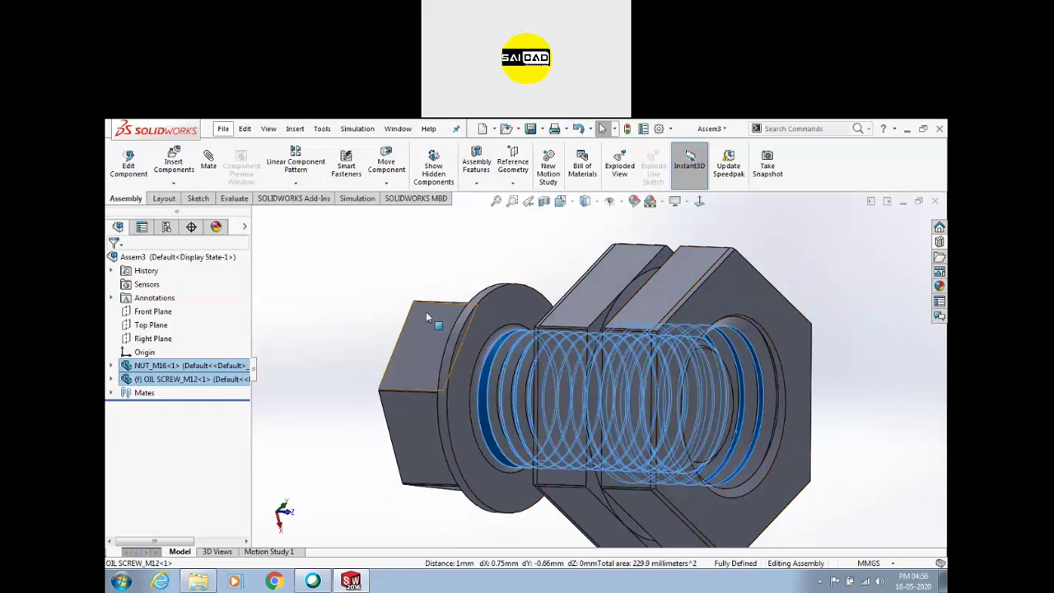
key("Escape")
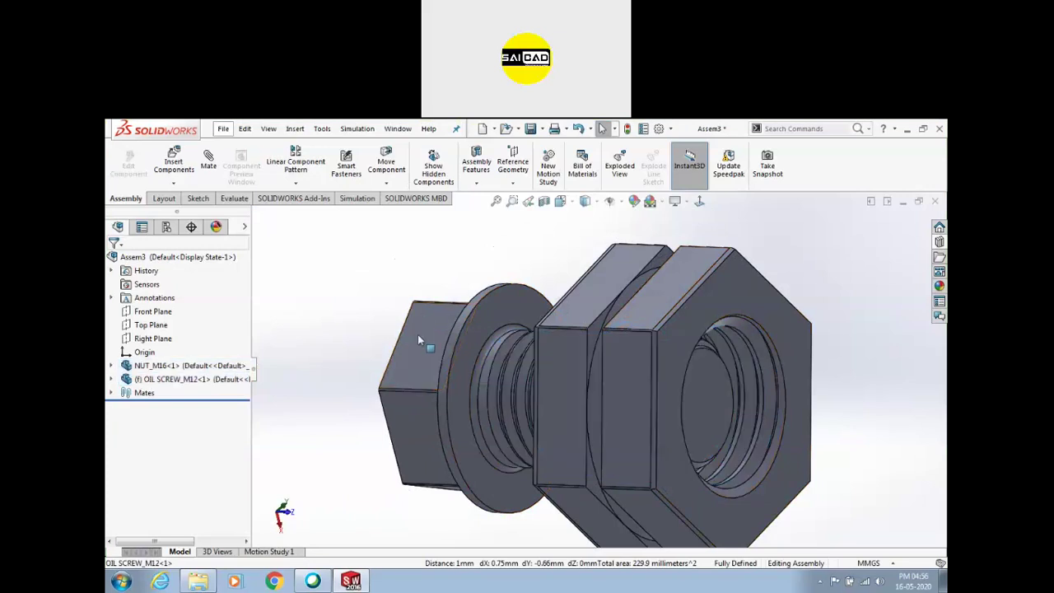
middle_click_drag(364, 331, 389, 327)
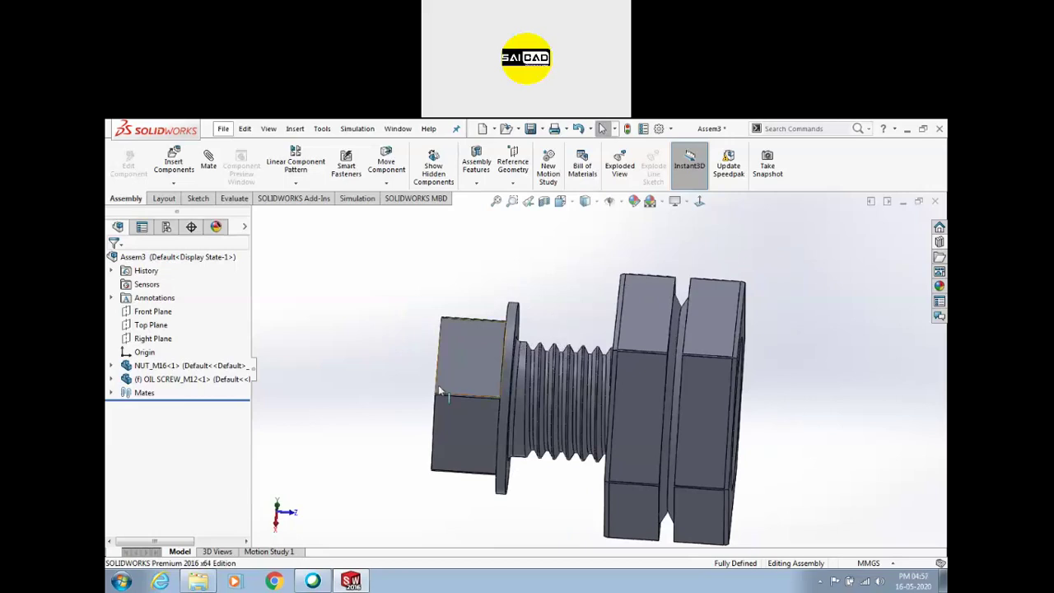
left_click(286, 551)
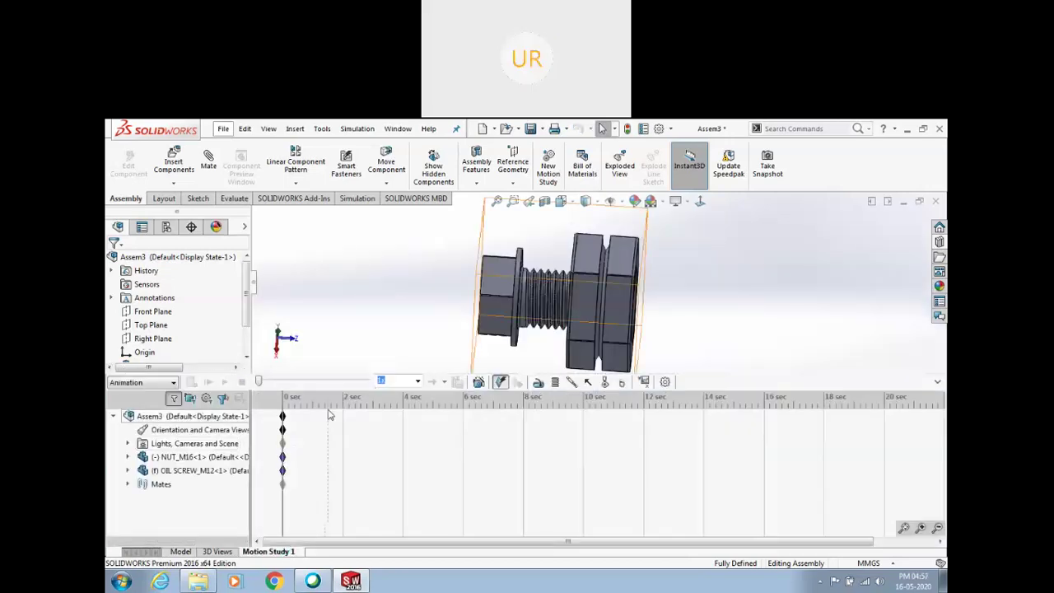
Add RotaryMotor1 on the NUT_M16 thread face at a constant 5 RPM
left_click(538, 382)
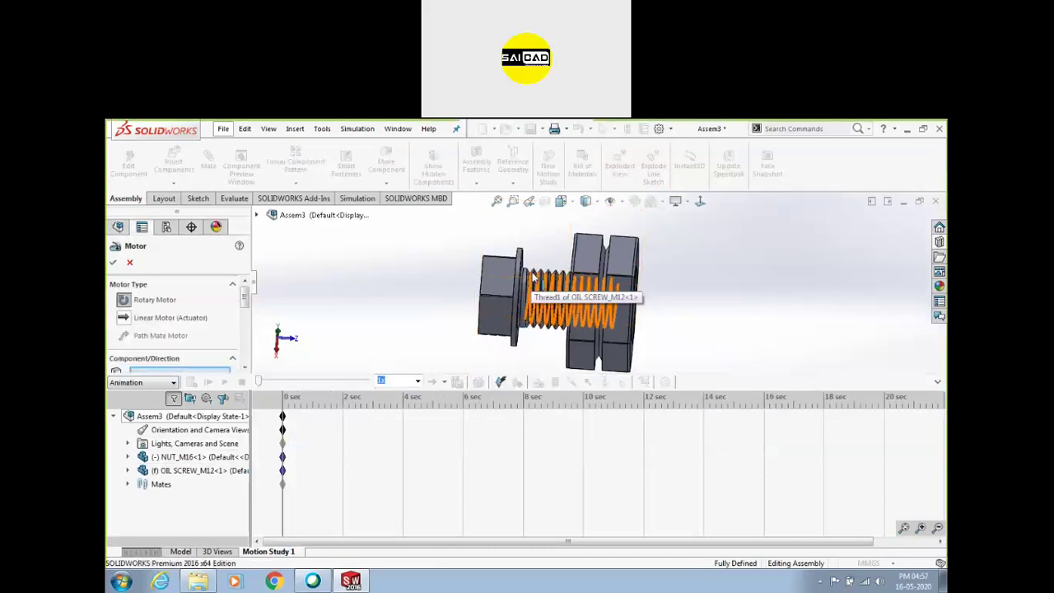
scroll(612, 261, "down", 4)
scroll(677, 267, "up", 3)
middle_click_drag(680, 269, 661, 261)
scroll(651, 303, "down", 6)
left_click(649, 301)
scroll(610, 239, "up", 6)
middle_click_drag(672, 332, 588, 319)
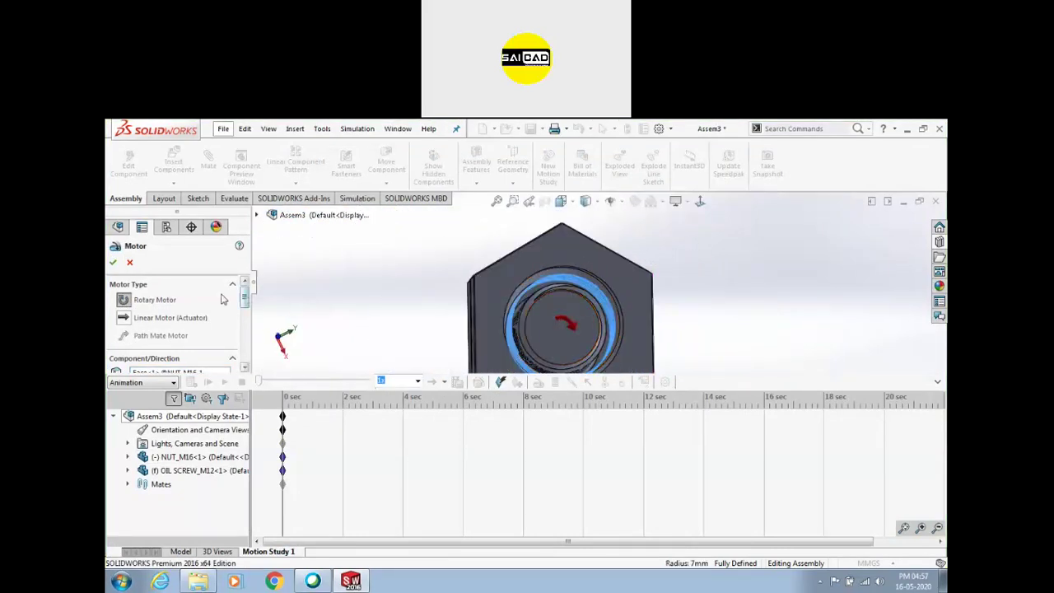
left_click_drag(244, 302, 251, 330)
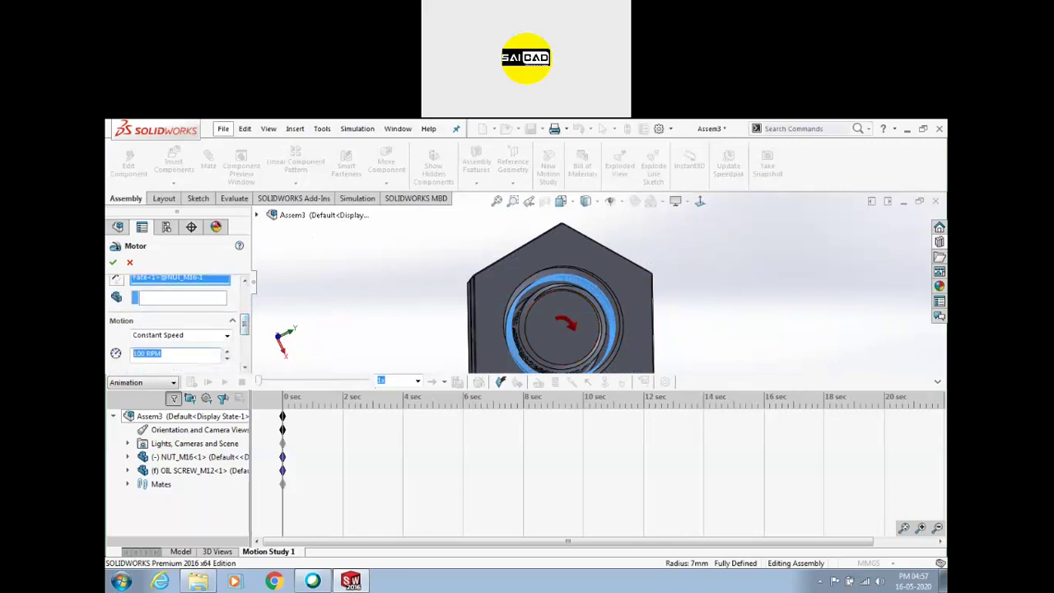
left_click(114, 263)
Switch to isometric view and calculate the 5-second motion study
key("f")
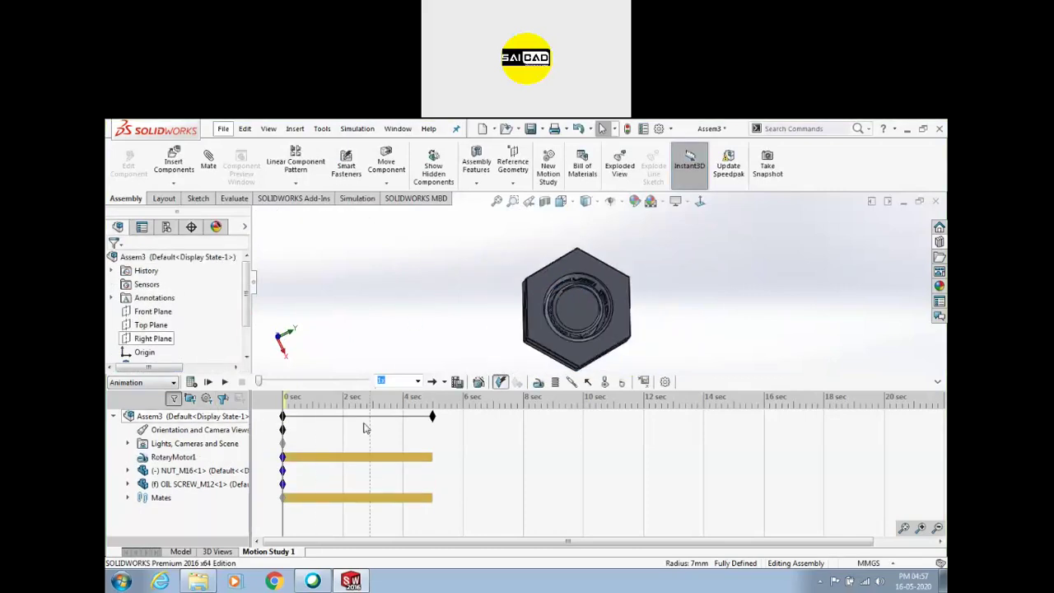
key("ctrl+7")
left_click(191, 382)
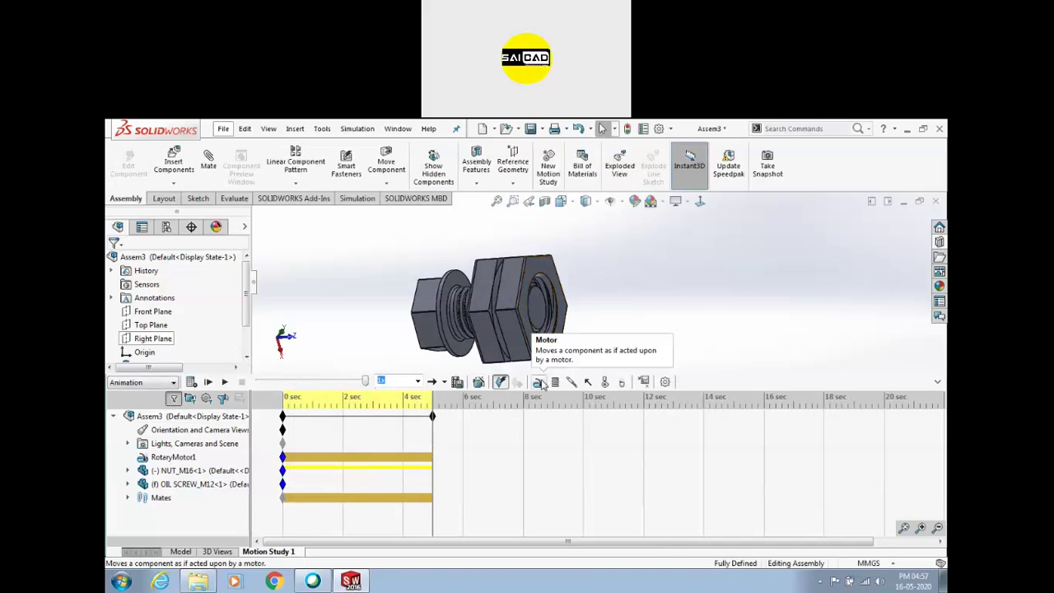
Collapse the MotionManager, toggle Model and Motion Study 1, then re-expand the timeline
left_click(935, 382)
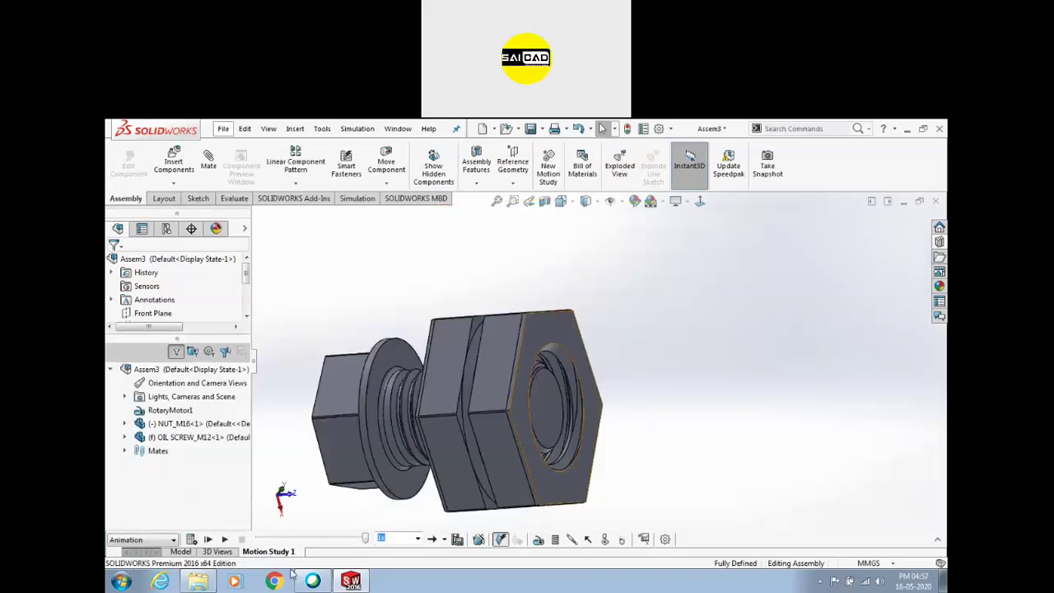
left_click(181, 551)
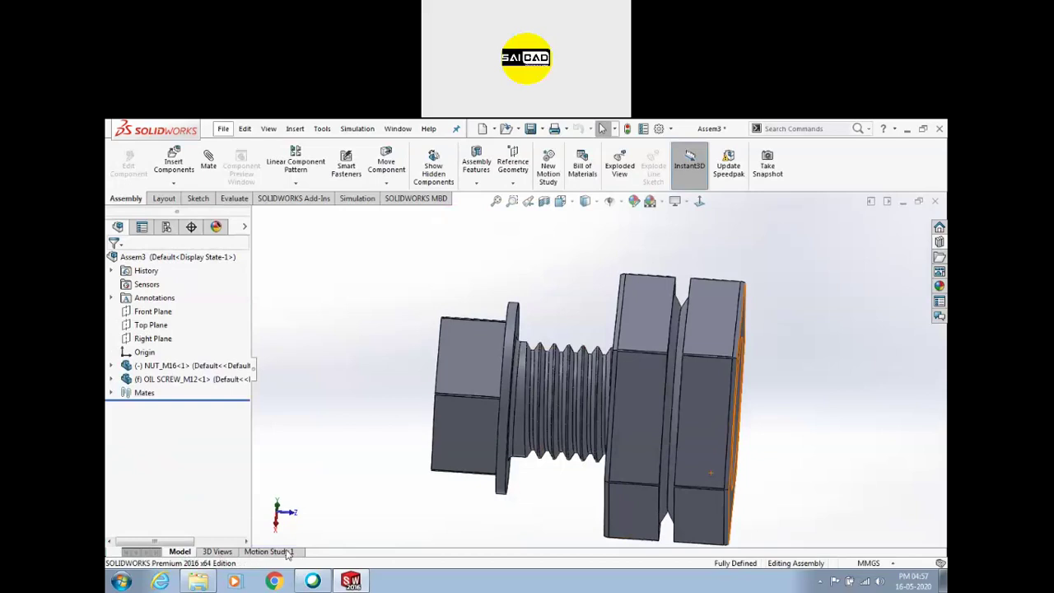
left_click(287, 553)
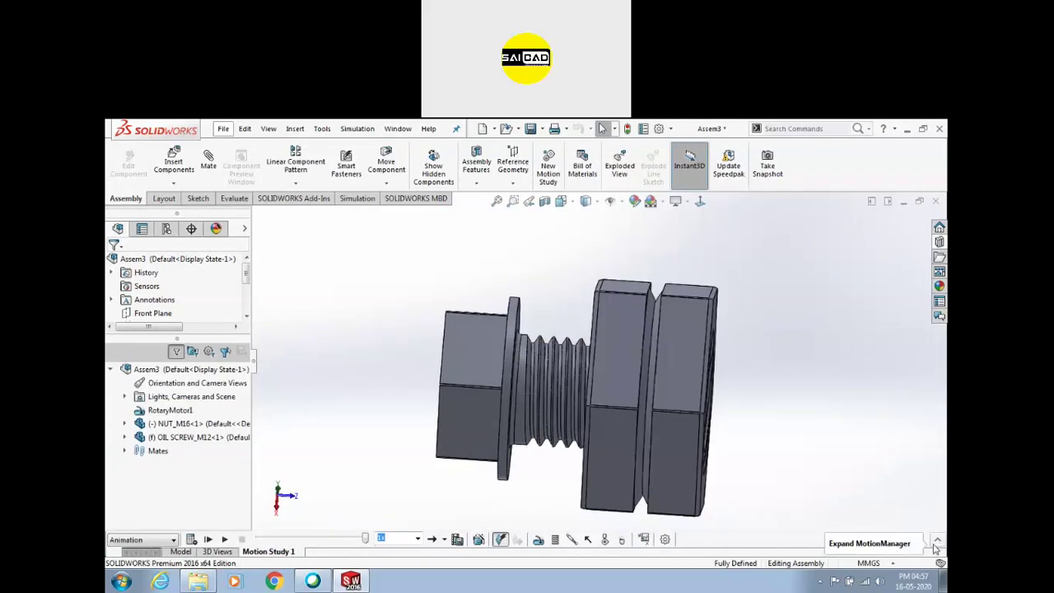
left_click(936, 542)
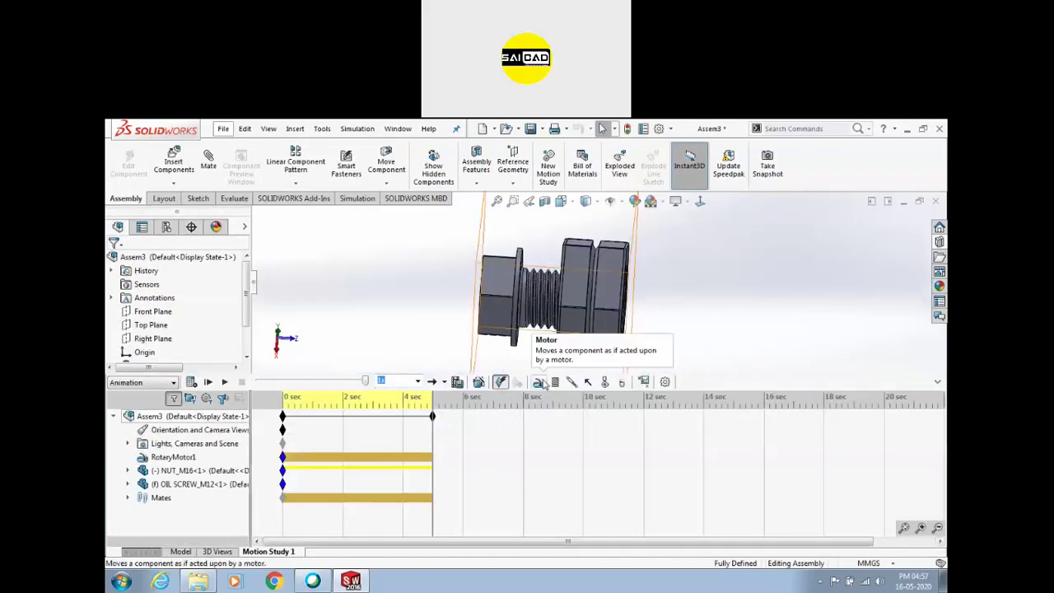
Change RotaryMotor1 to a constant 10 RPM and play the animation
middle_click_drag(639, 285, 657, 317)
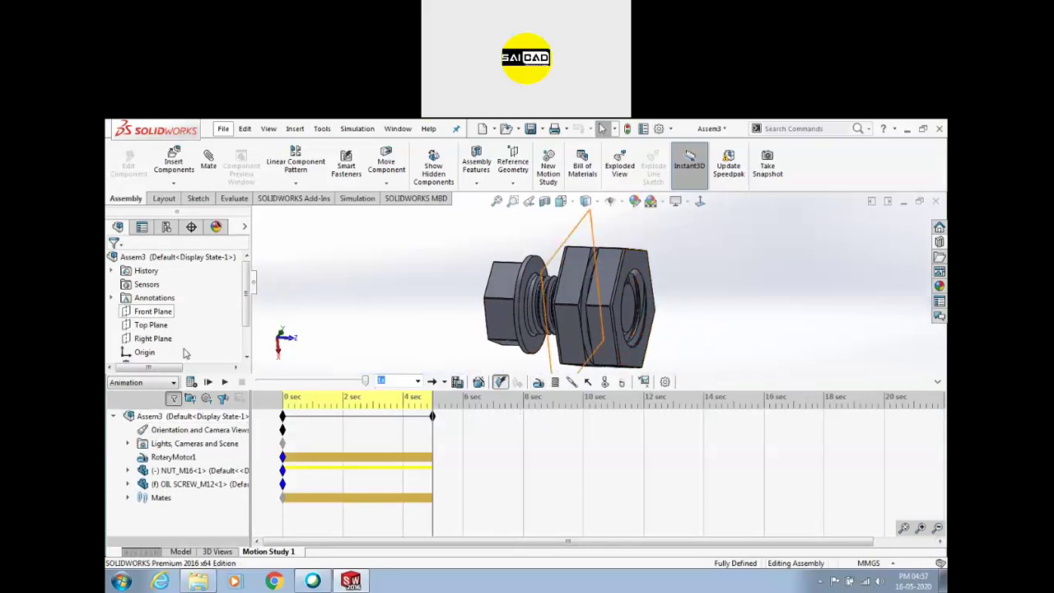
right_click(154, 463)
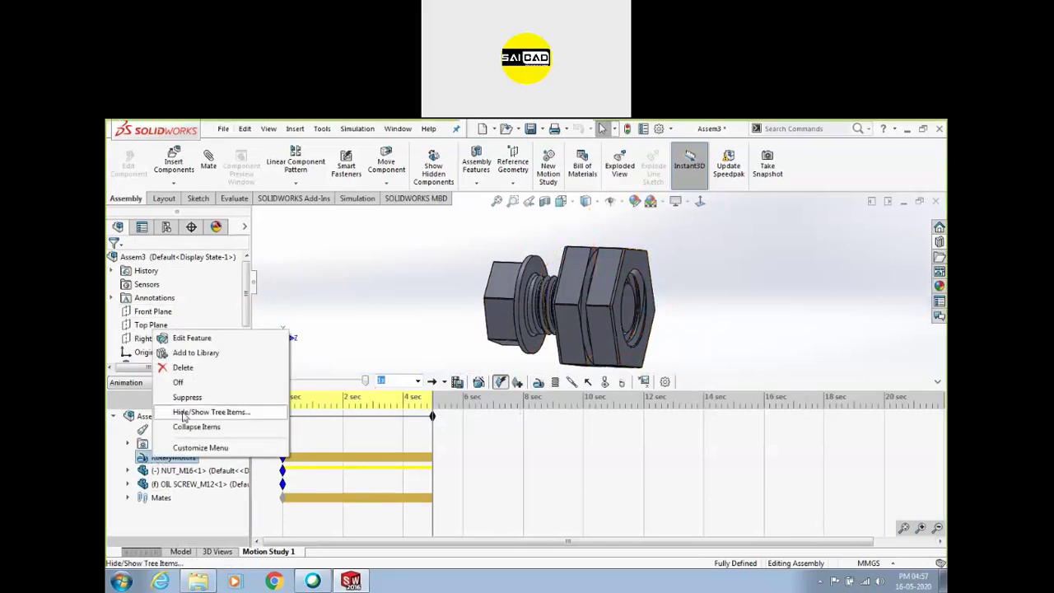
left_click(195, 339)
scroll(244, 323, "down", 3)
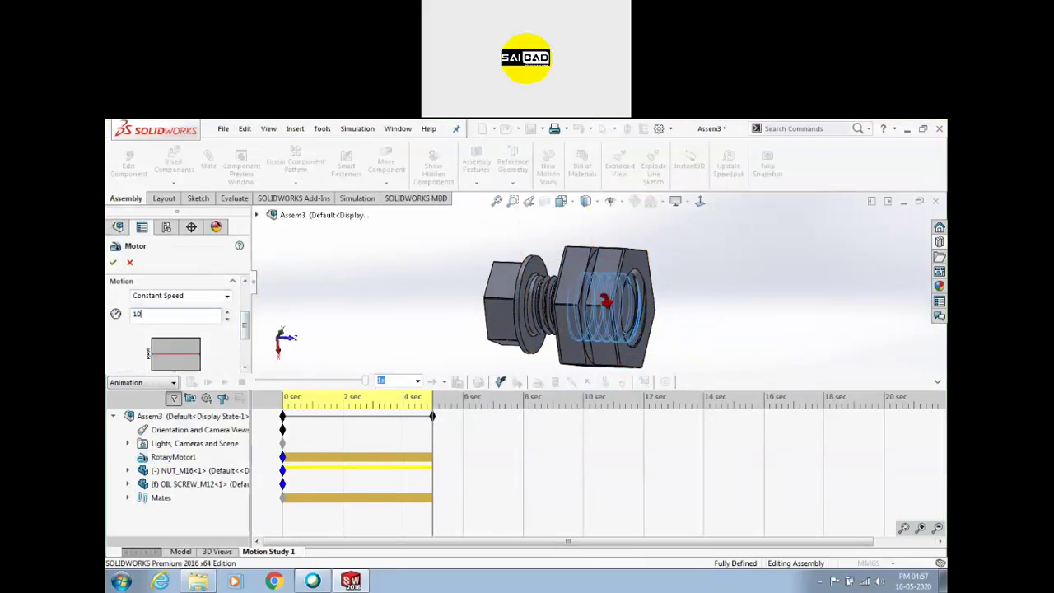
left_click(114, 262)
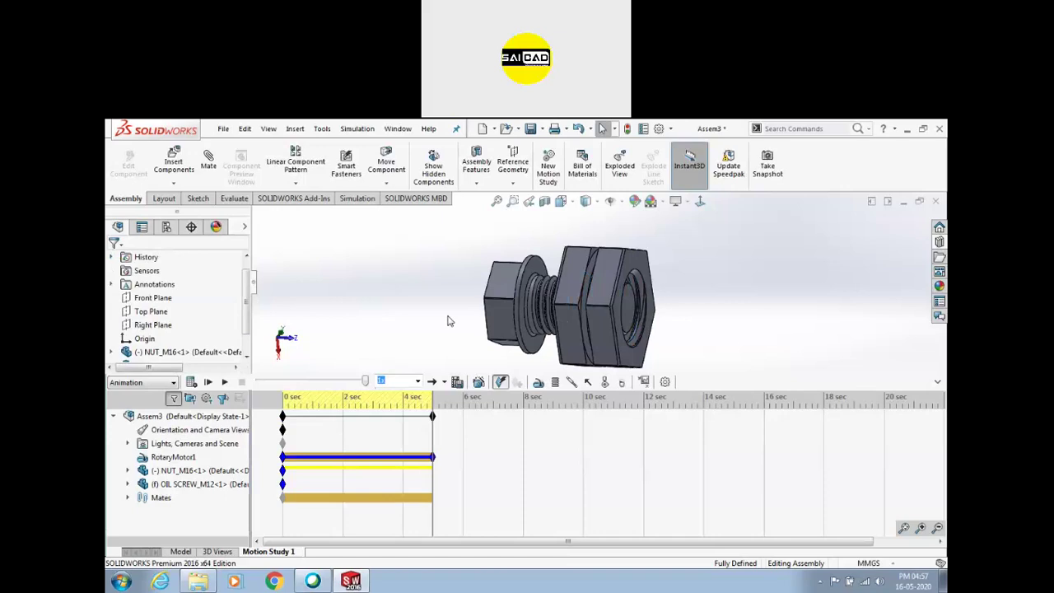
left_click(230, 382)
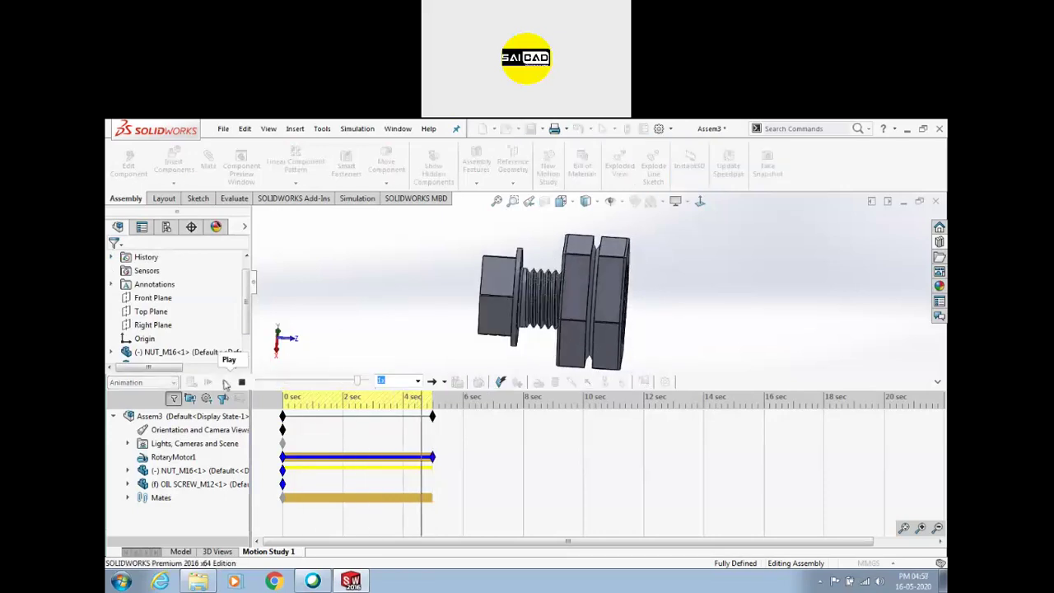
Replay the study, cycle through Model and 3D Views, and recalculate Motion Study 1 at 10 RPM
left_click(226, 382)
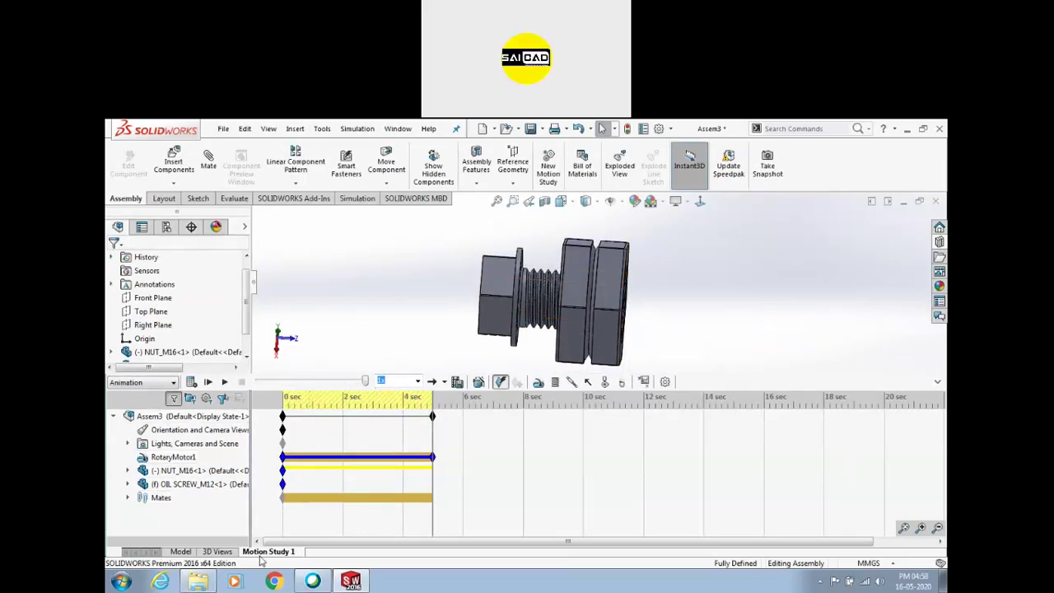
left_click(181, 551)
left_click(226, 551)
left_click(280, 551)
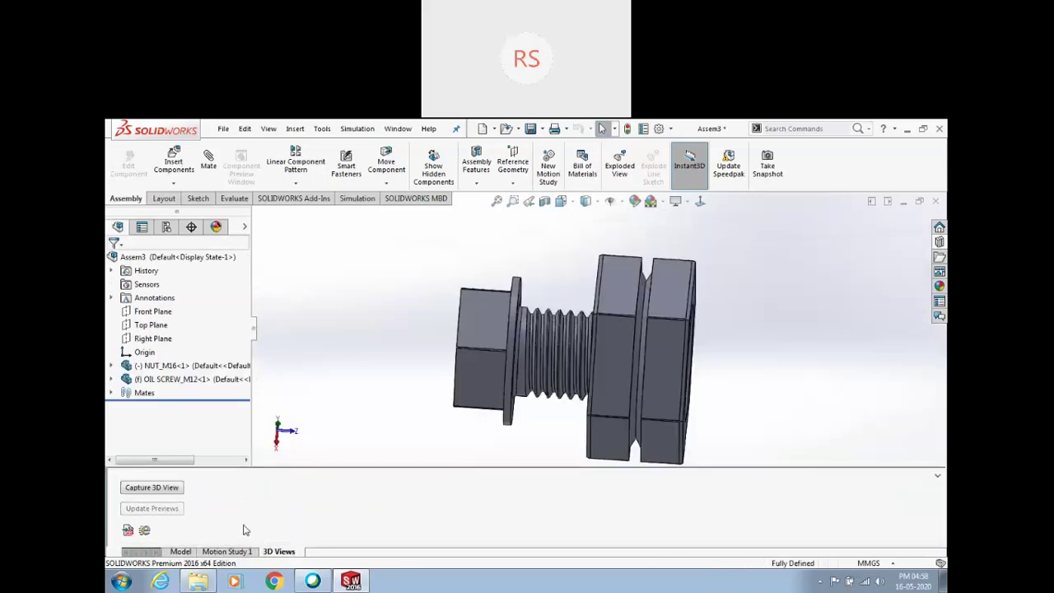
left_click(228, 552)
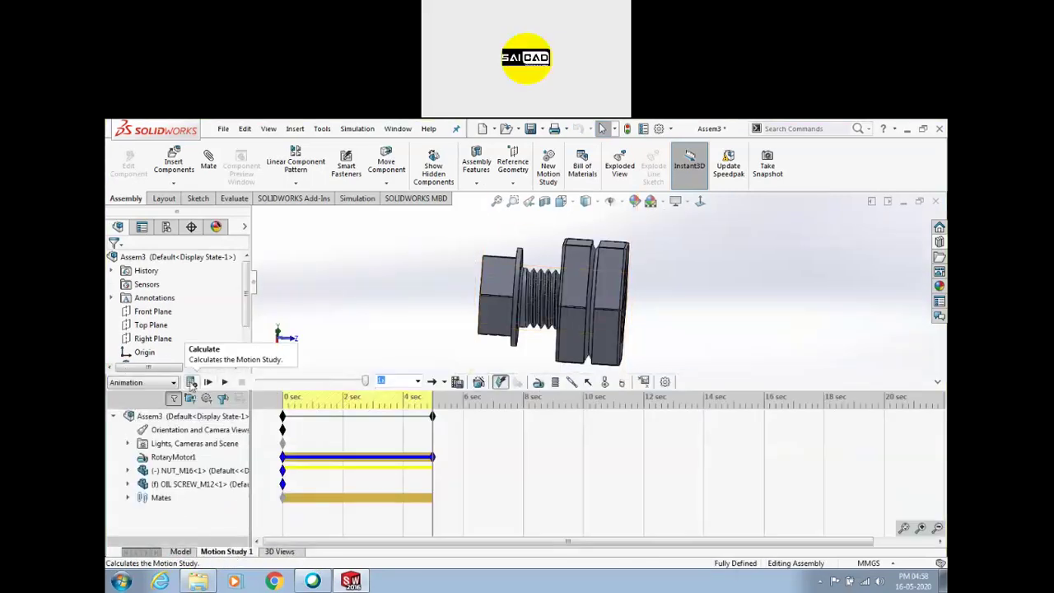
left_click(191, 382)
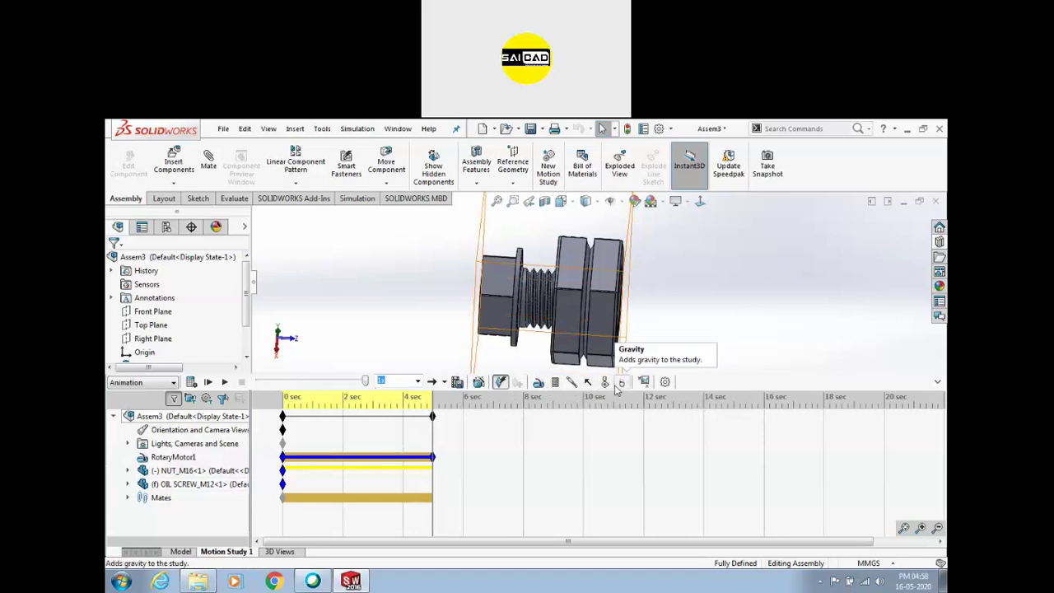
scroll(600, 322, "up", 4)
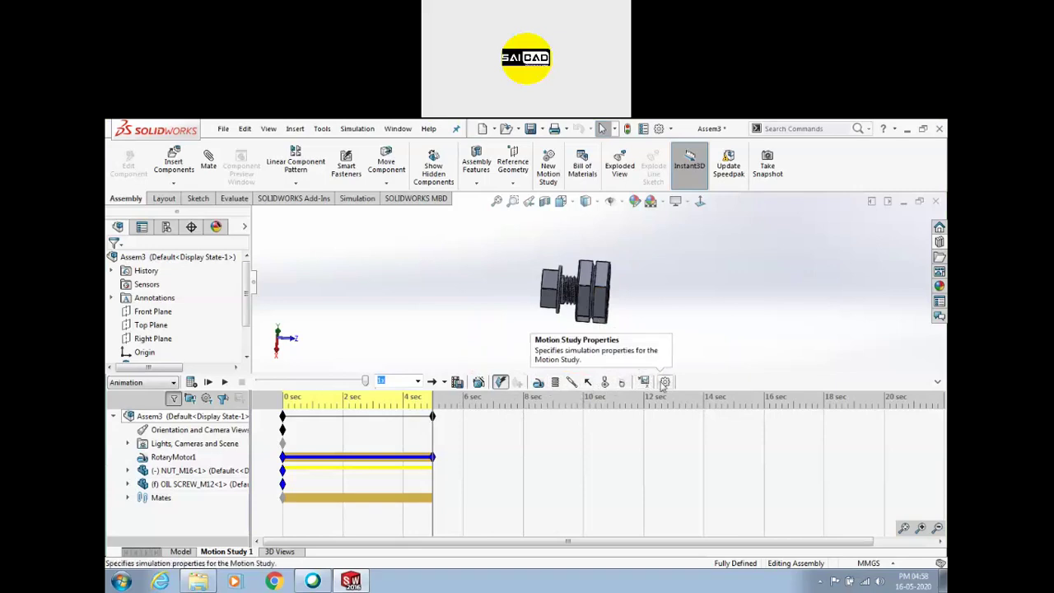
left_click(664, 382)
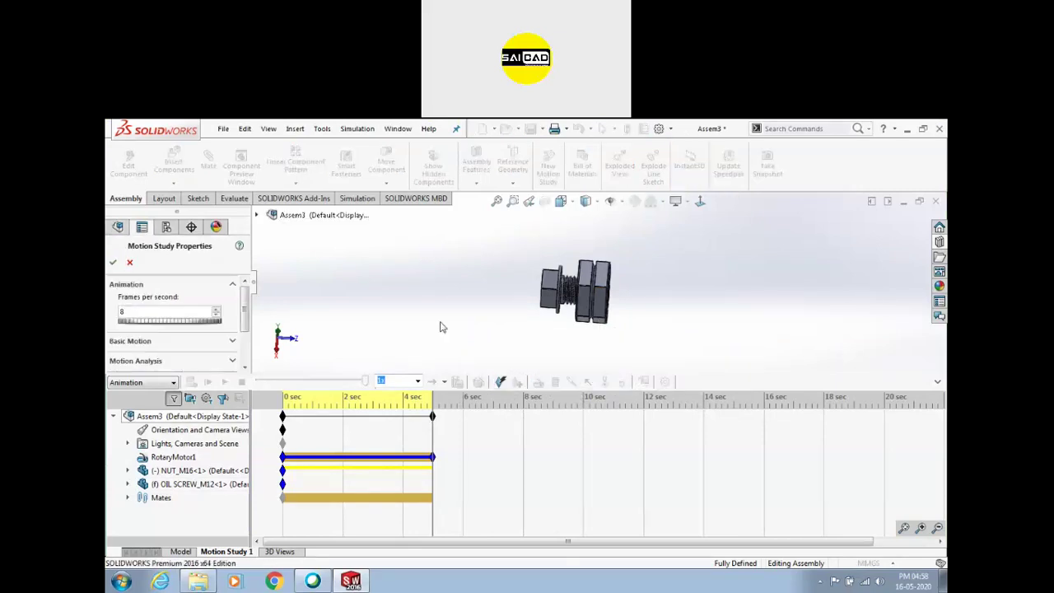
left_click(130, 264)
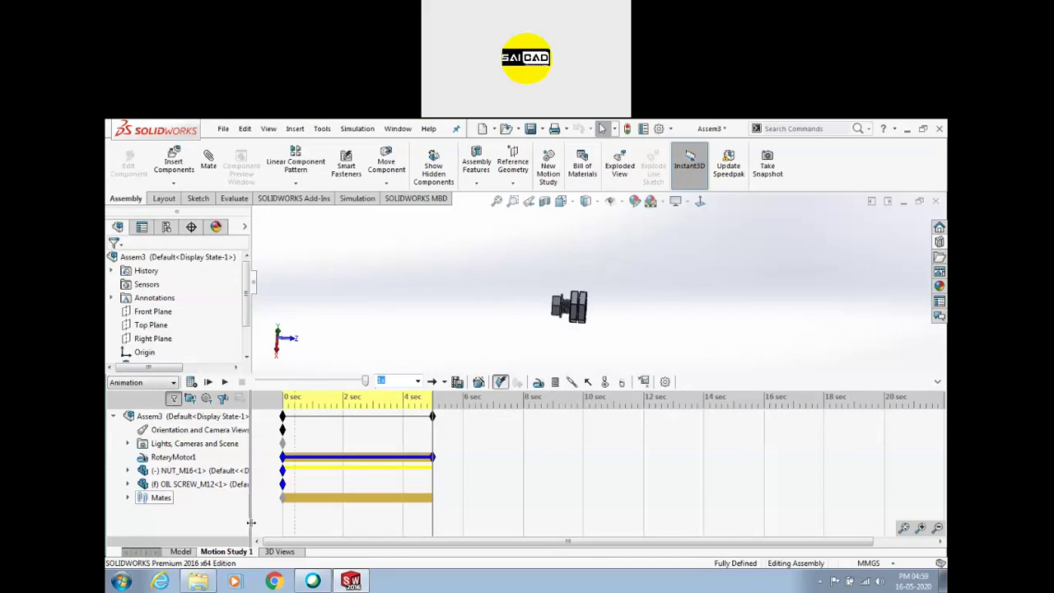
Minimise the engin folder window and bring up the Open dialog from the File menu
left_click(206, 582)
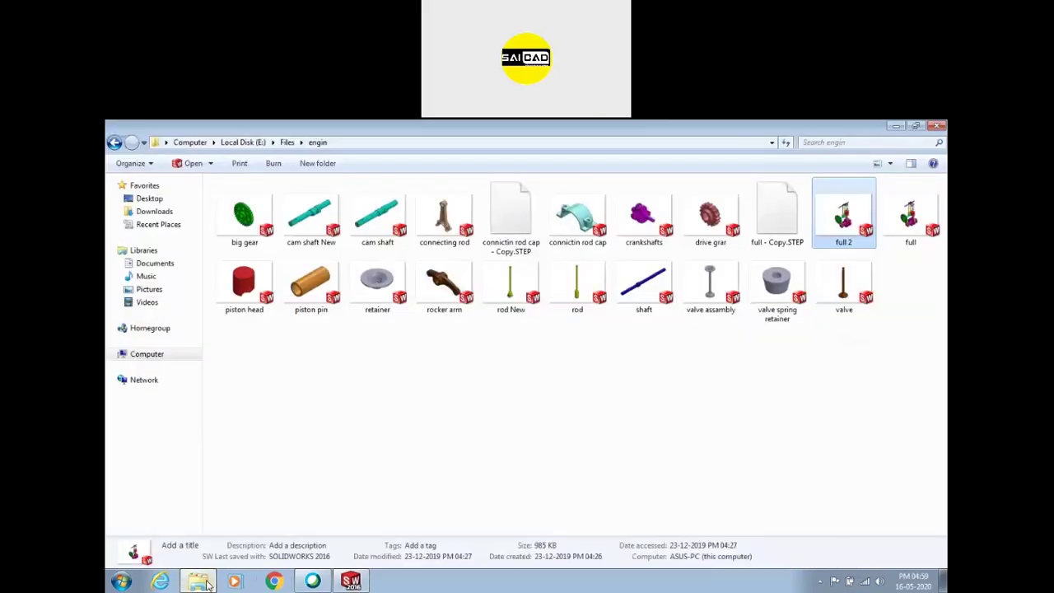
left_click(206, 582)
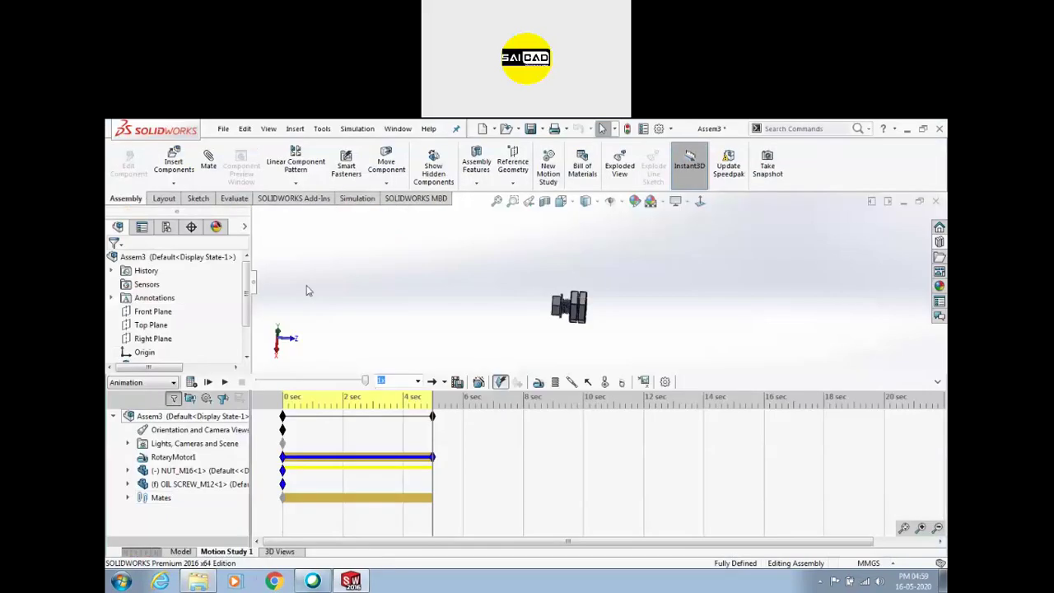
left_click(224, 131)
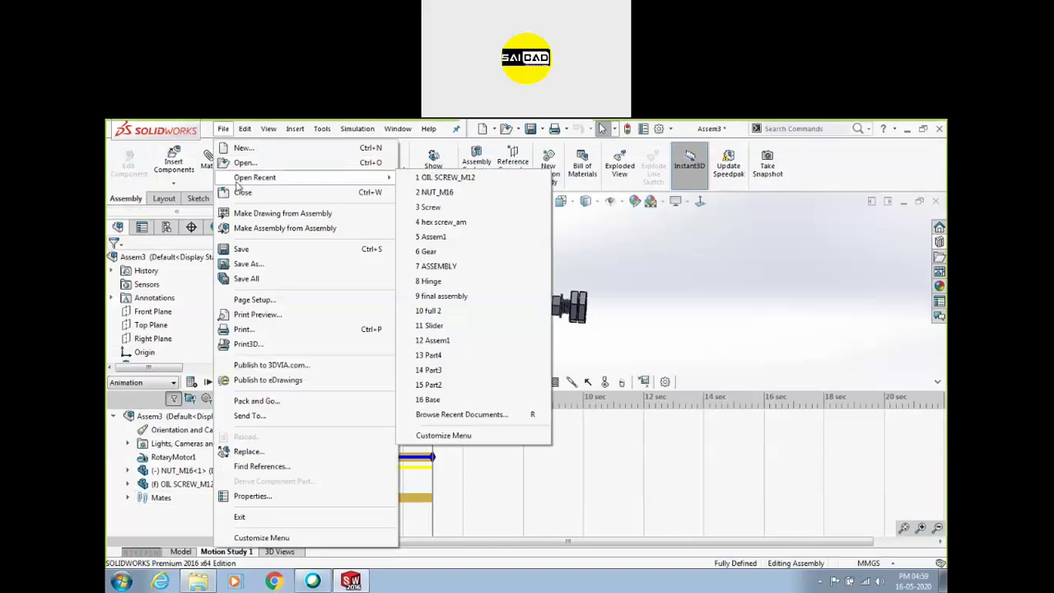
left_click(264, 197)
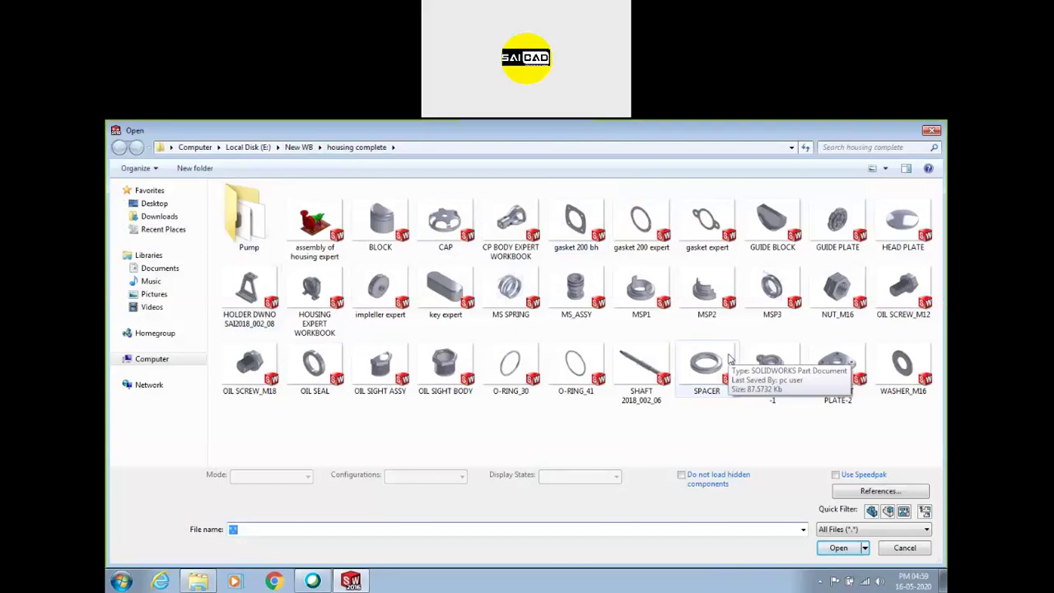
Browse the Pump, Images and housing complete folders under New WB
double_click(244, 215)
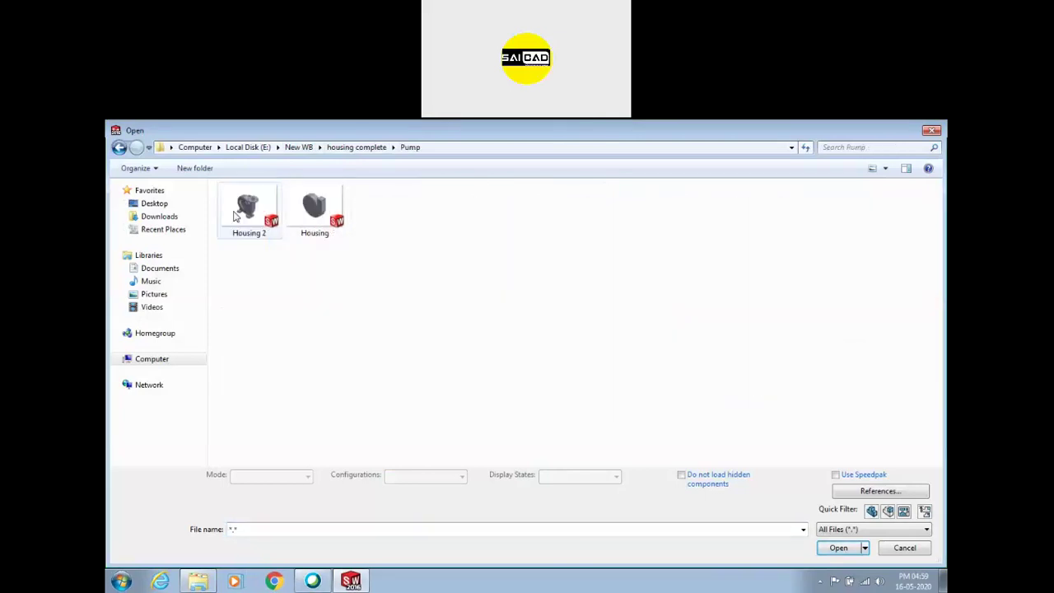
left_click(352, 150)
left_click(278, 148)
left_click(290, 153)
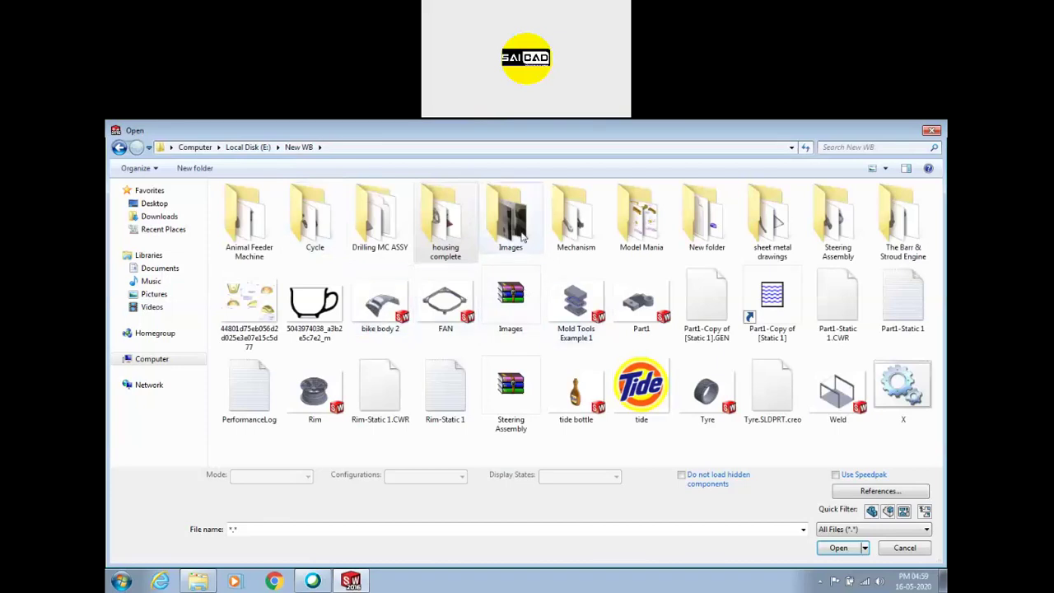
double_click(517, 222)
left_click(298, 146)
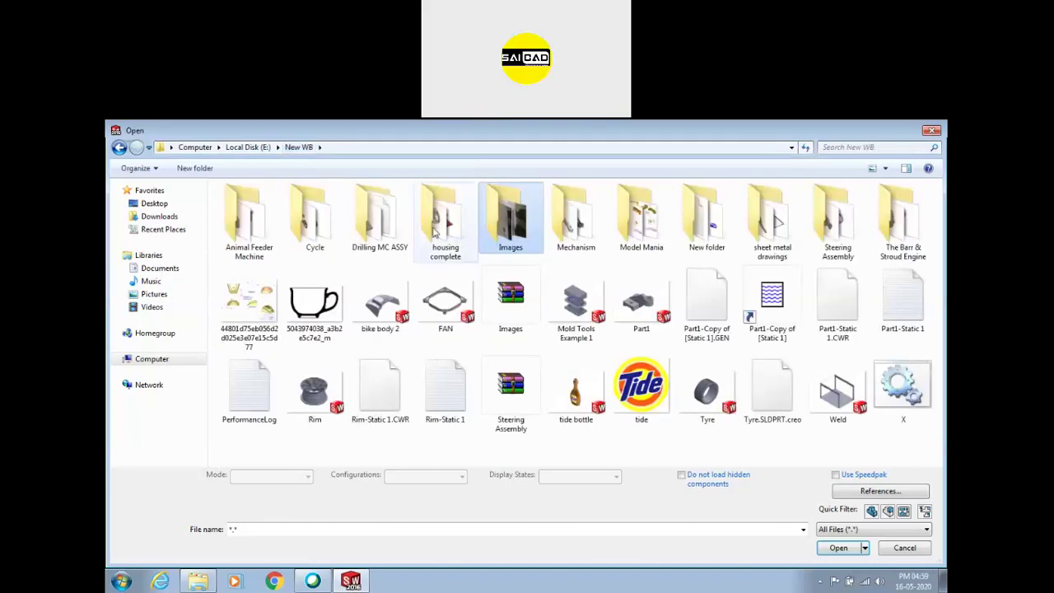
double_click(440, 231)
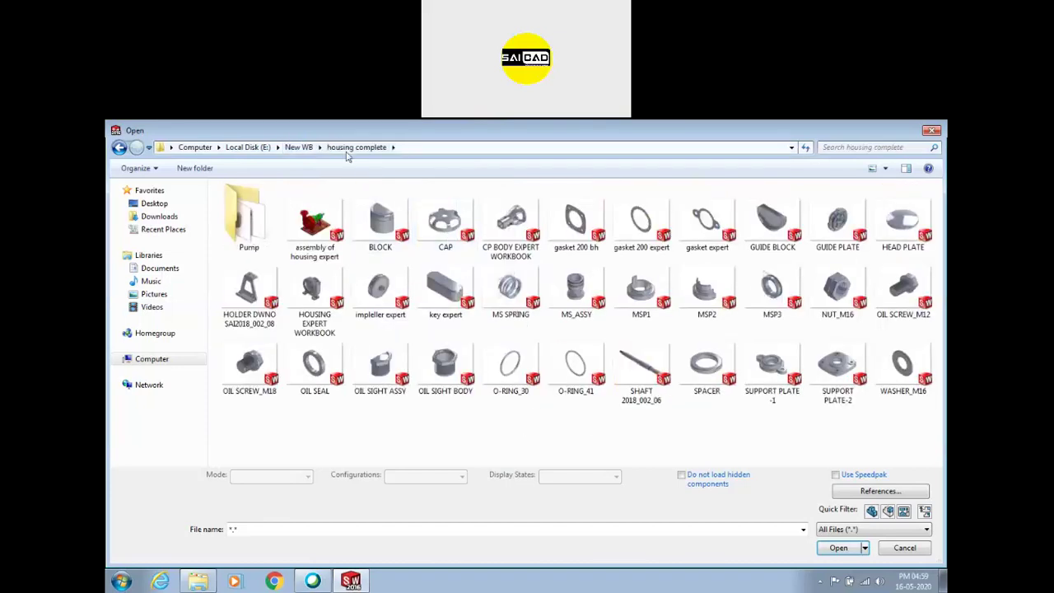
left_click(309, 147)
Open CYCLE ASSEMBLY COMPLETE from the New WB > Cycle folder
double_click(366, 231)
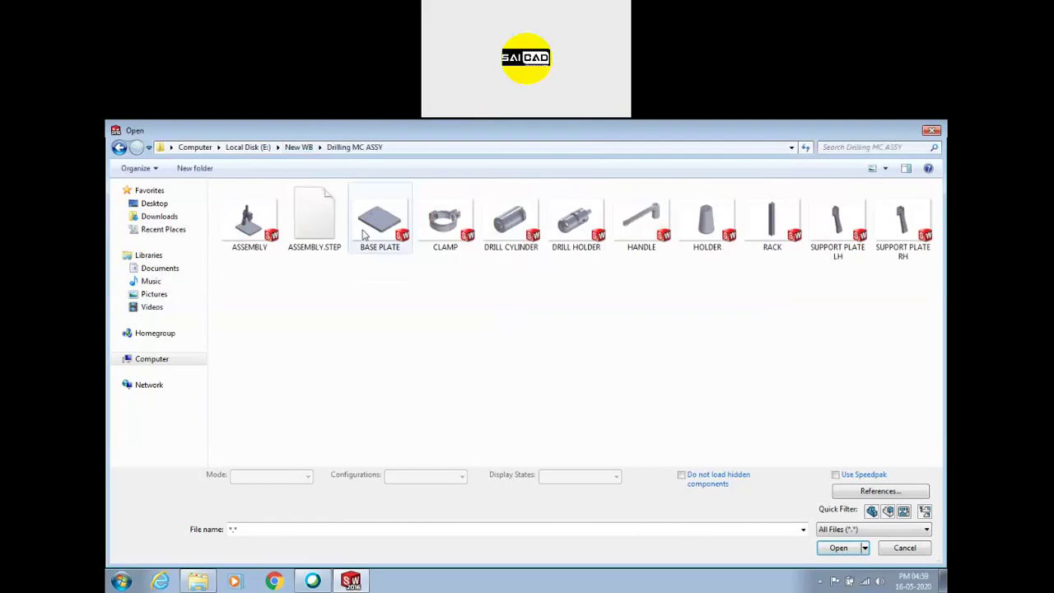
left_click(298, 146)
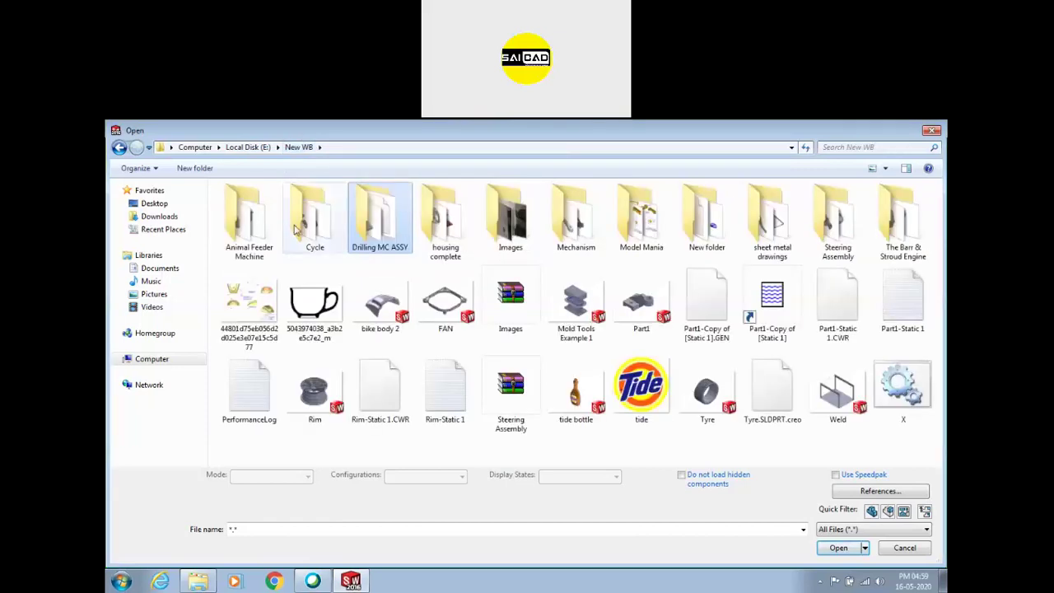
double_click(296, 221)
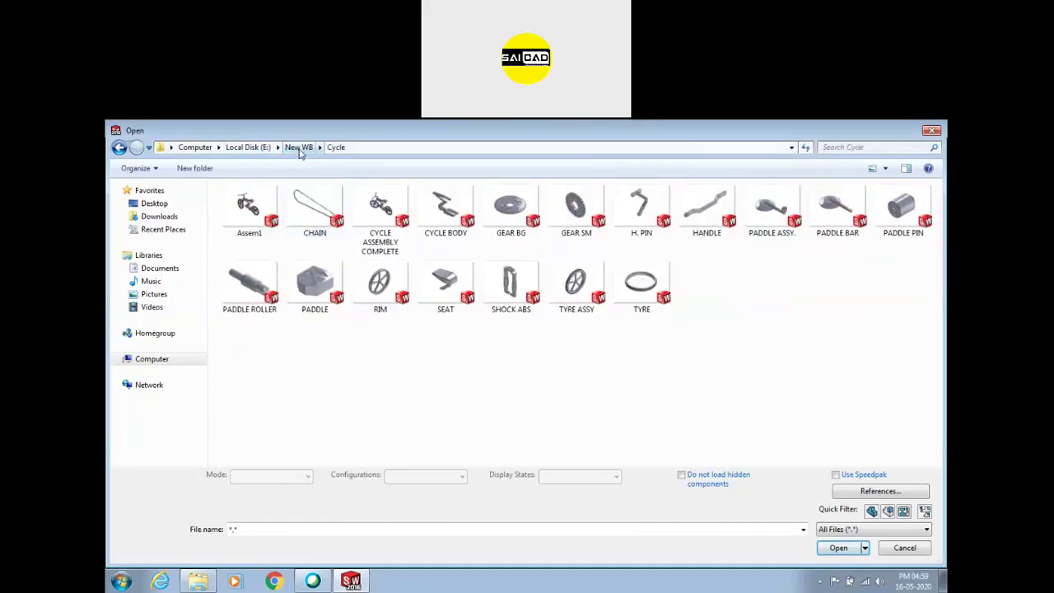
left_click(298, 147)
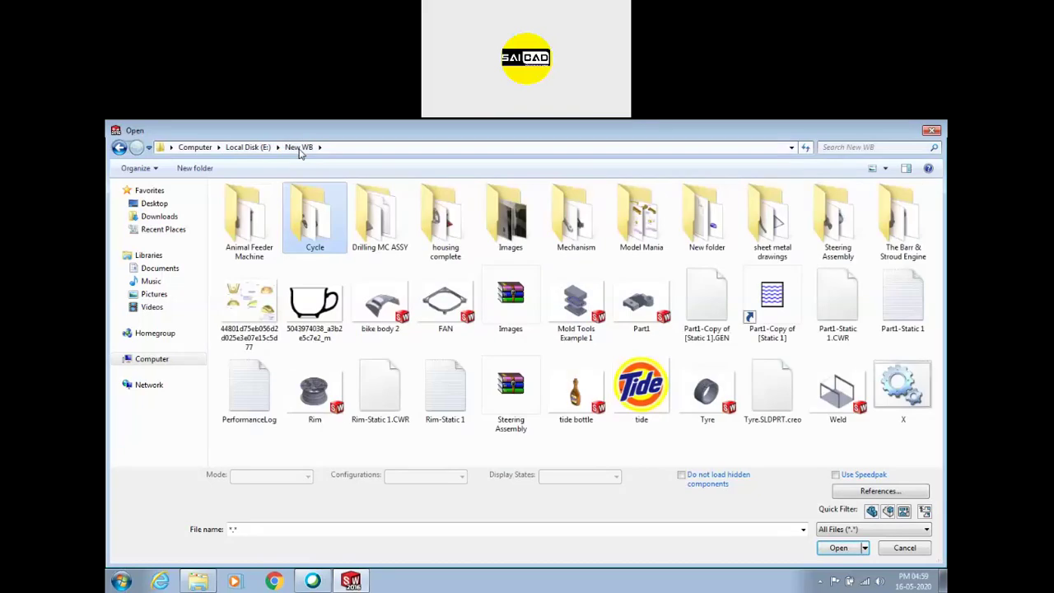
double_click(321, 233)
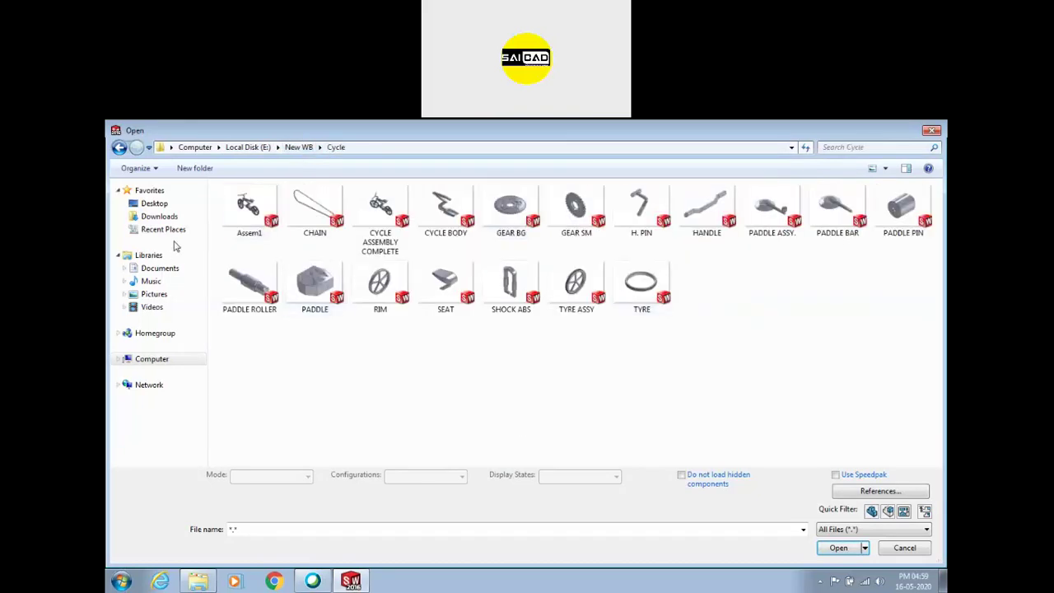
double_click(380, 212)
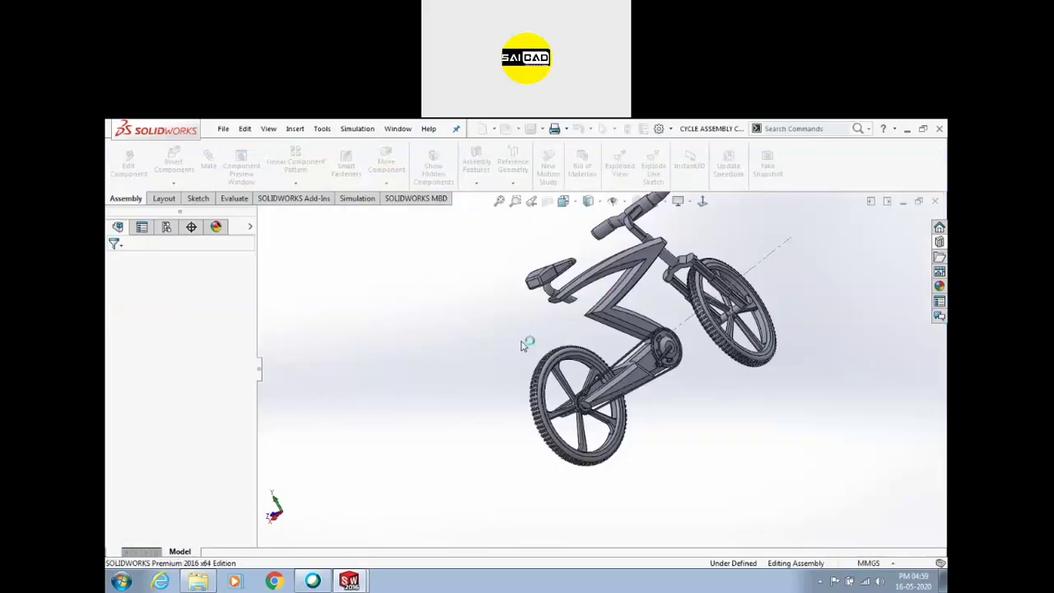
Orbit the bicycle from a standard view, test the handle's movement, and show Motion Study 1
key("ctrl+1")
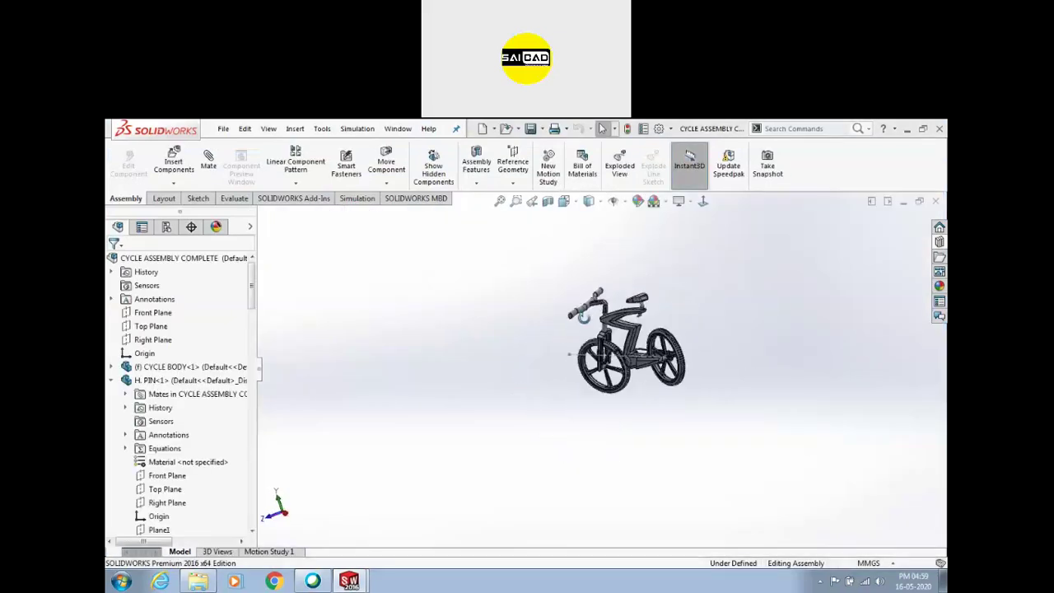
middle_click_drag(612, 315, 612, 375)
left_click_drag(613, 332, 543, 291)
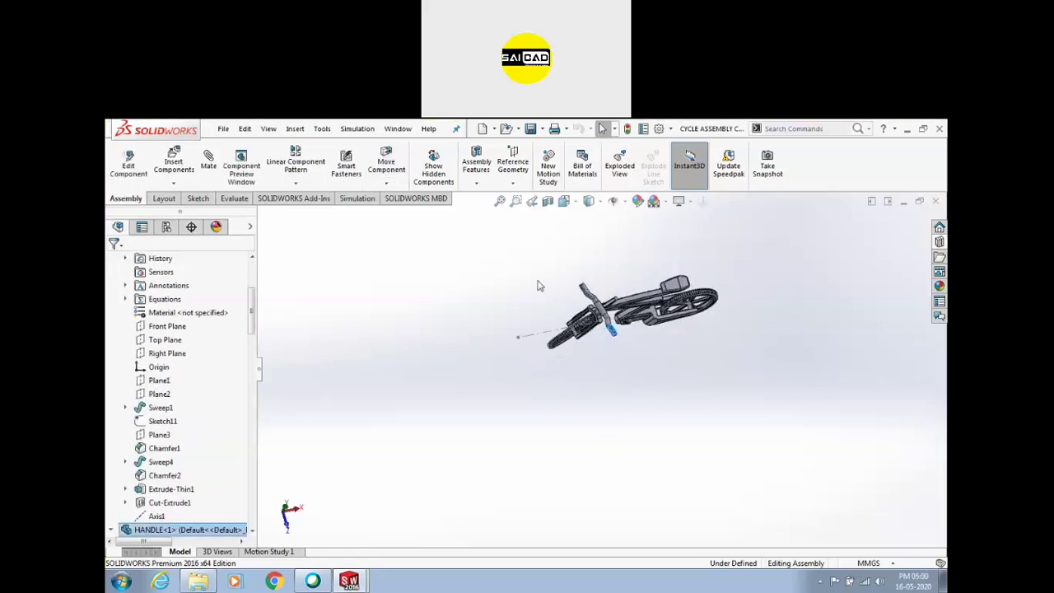
middle_click_drag(664, 364, 530, 375)
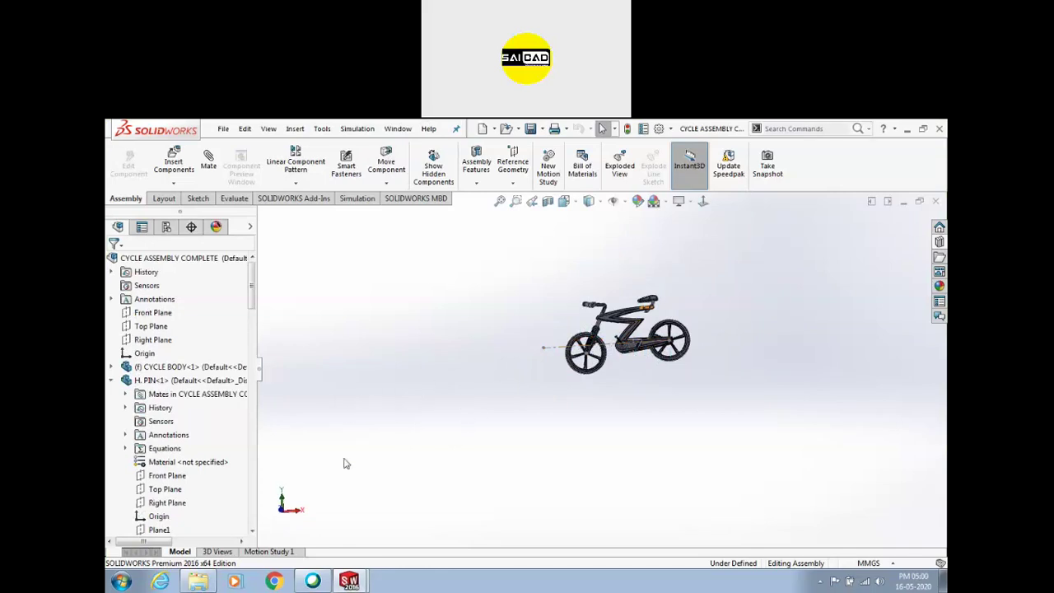
left_click(259, 552)
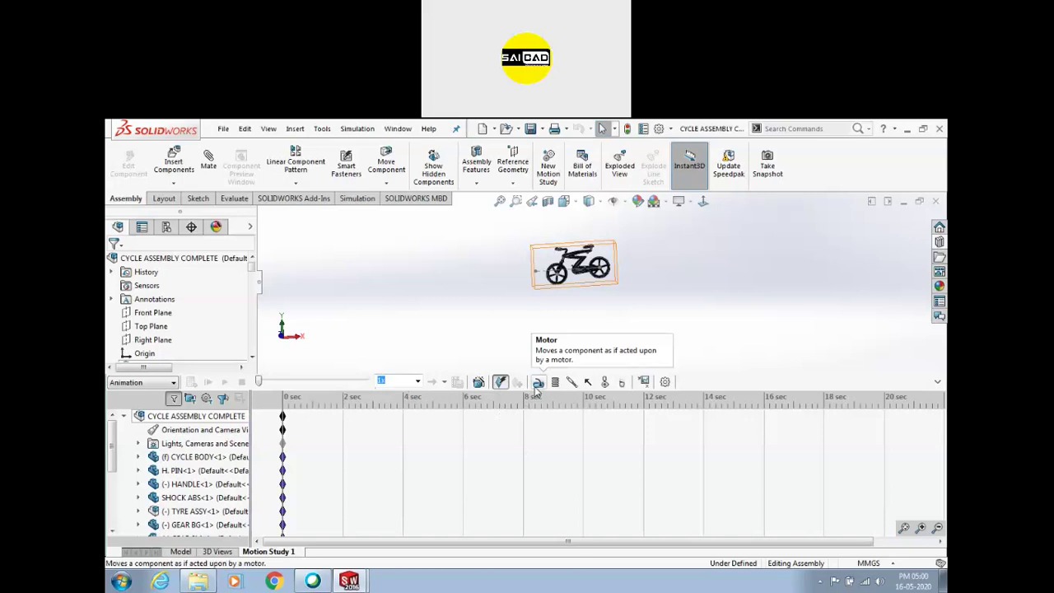
Go up from the engin folder through Files and Local Disk (E:) to the drive list
left_click(198, 581)
left_click(421, 374)
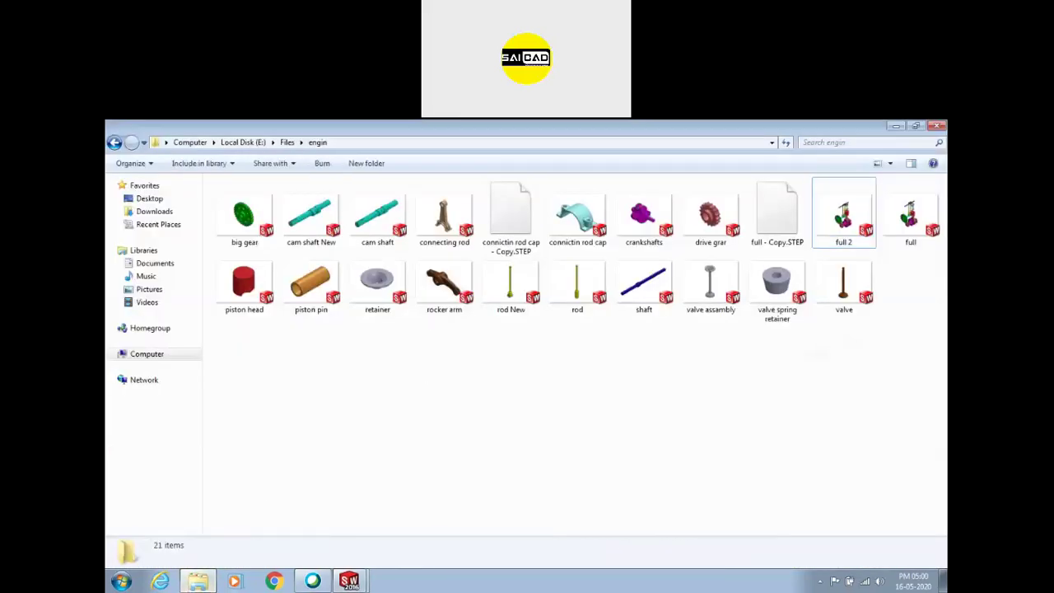
left_click(288, 142)
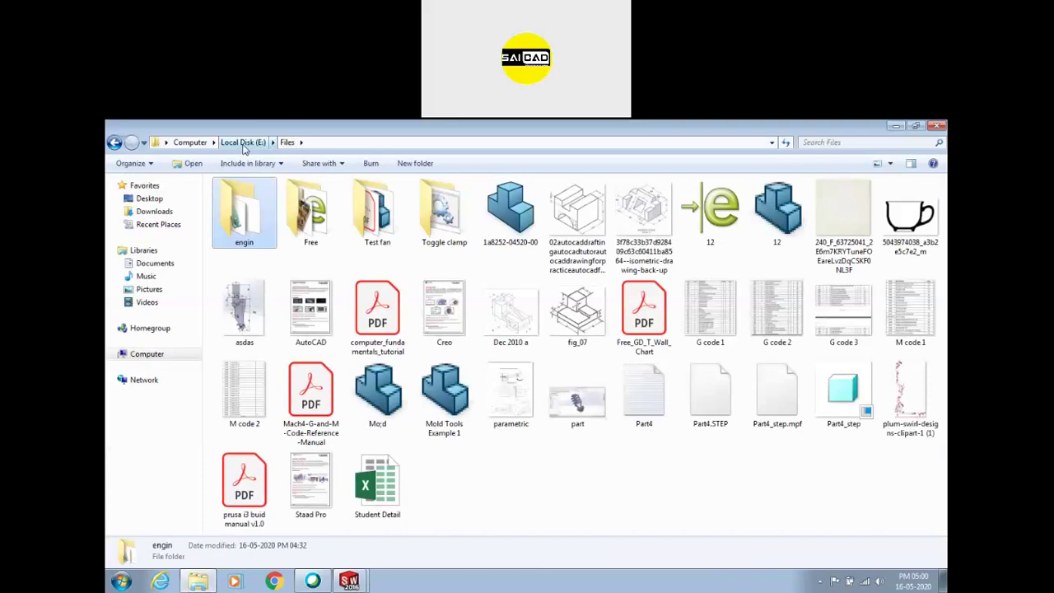
left_click(243, 142)
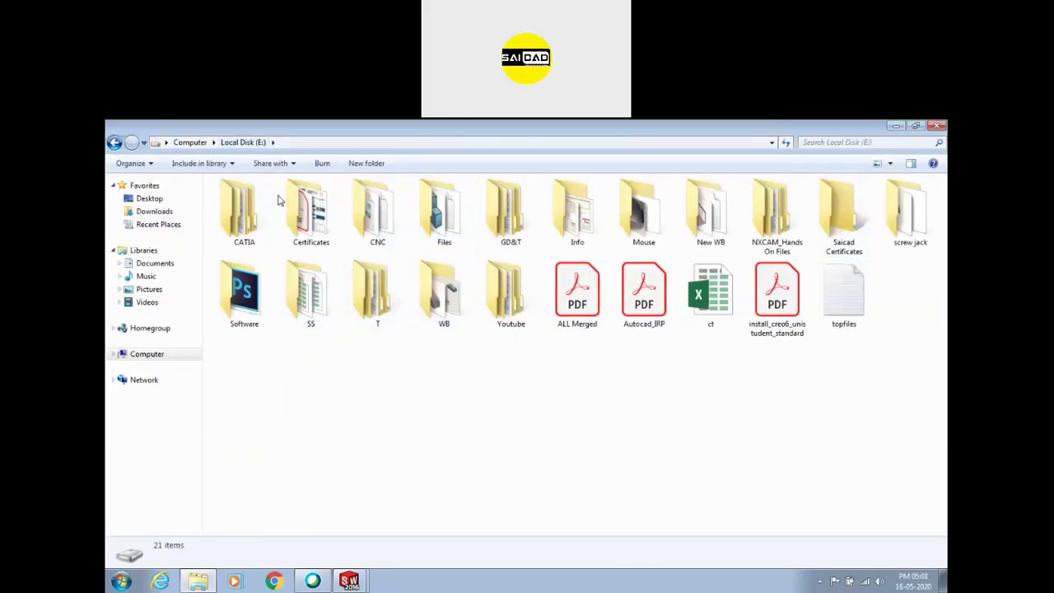
left_click(190, 142)
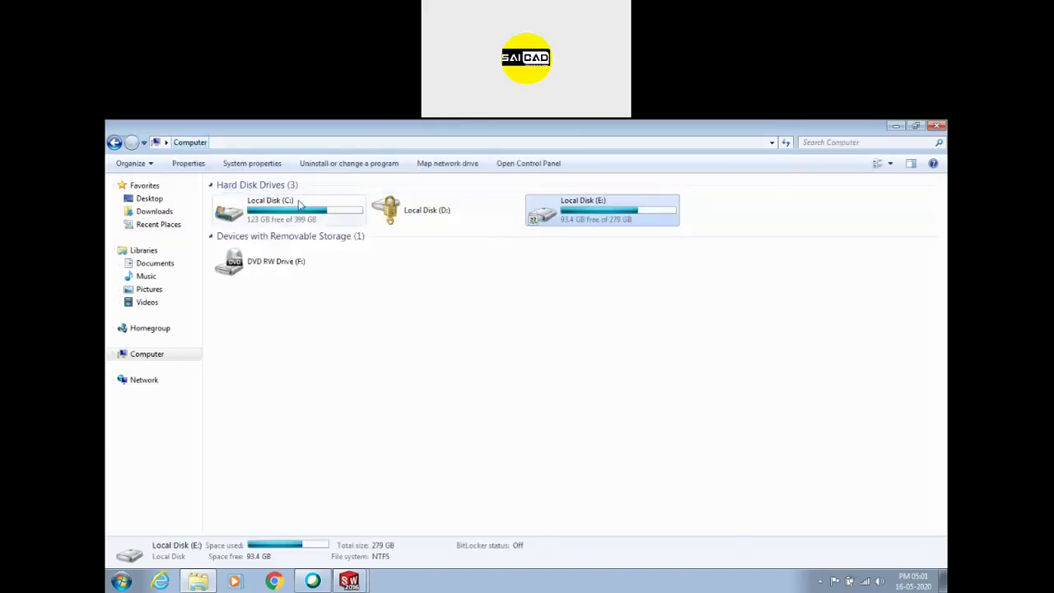
Unlock Local Disk (D:) by entering its BitLocker password
double_click(424, 216)
type("1")
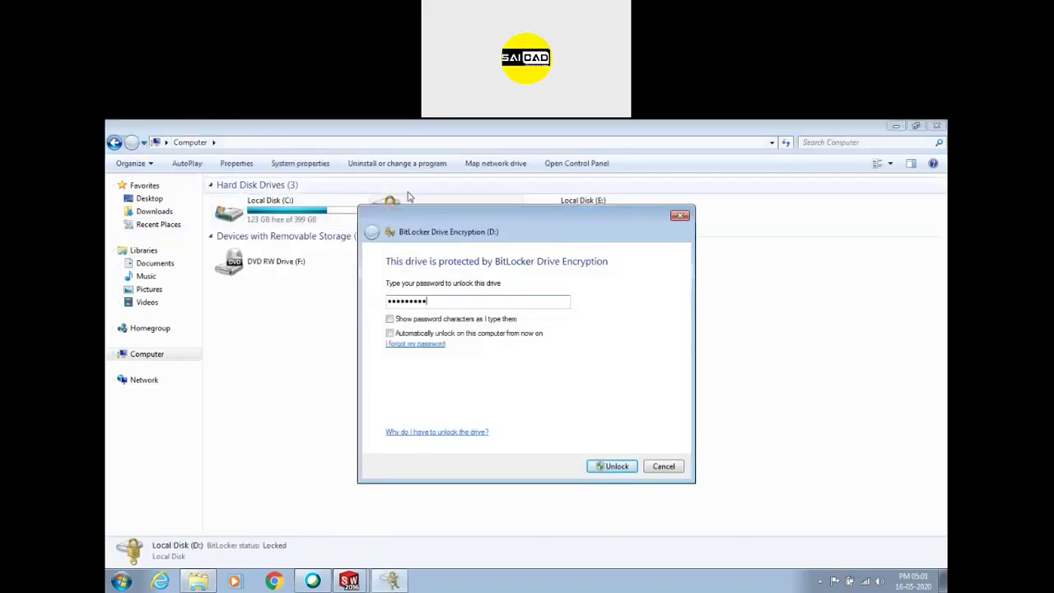
key("Return")
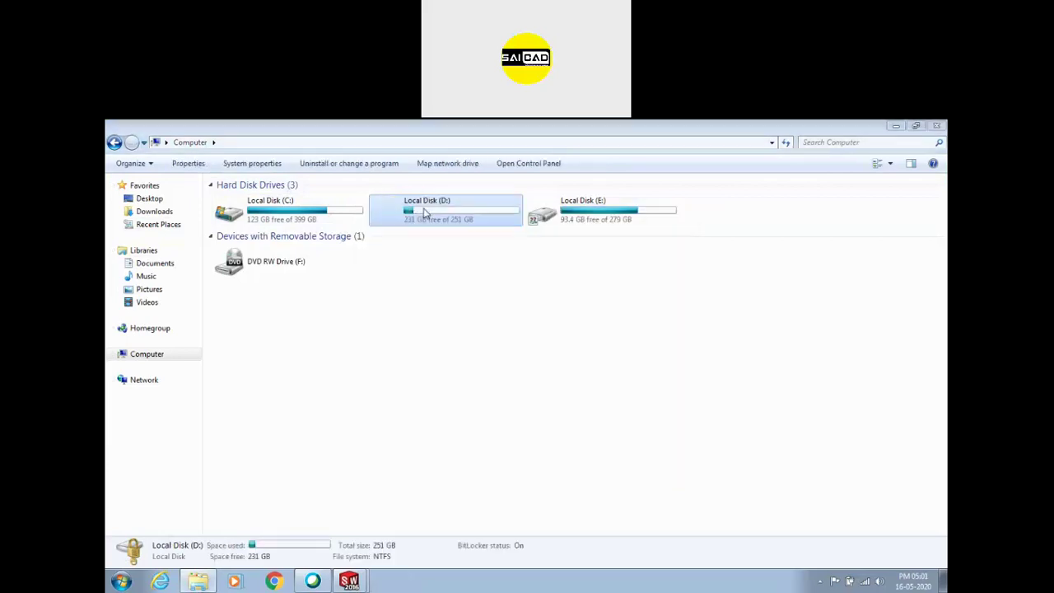
Open D:\Workshop\ME and select the PTC Creo Engine KeyShot Animation video
double_click(447, 218)
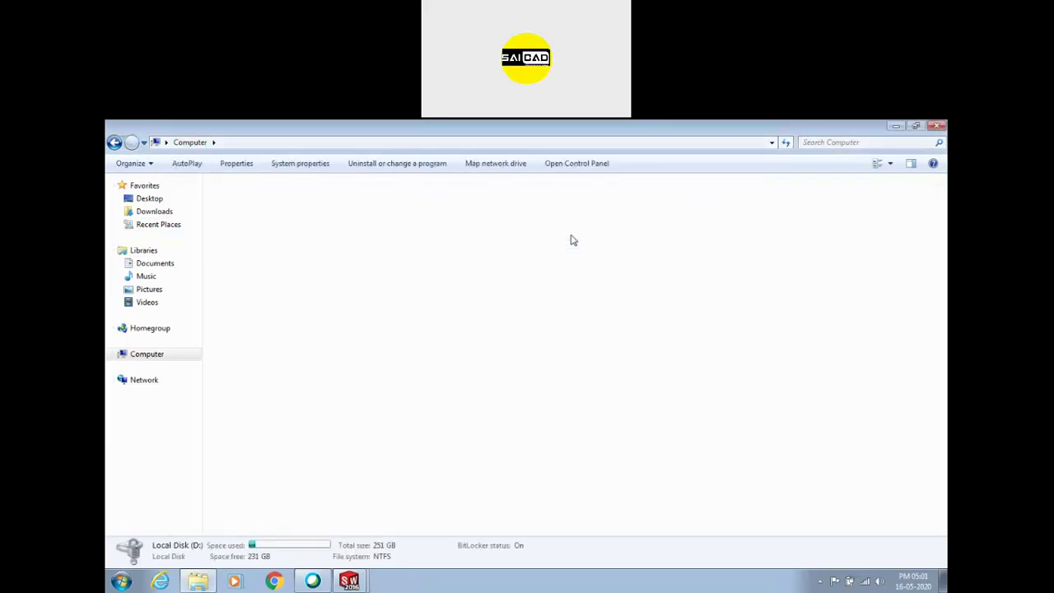
double_click(575, 216)
double_click(312, 221)
left_click(613, 193)
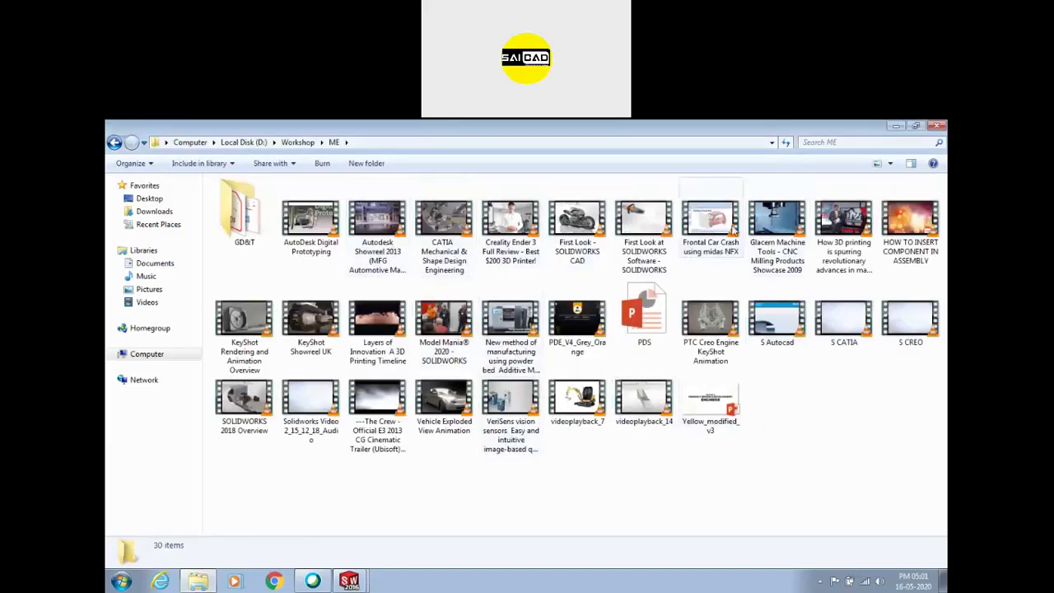
left_click(718, 317)
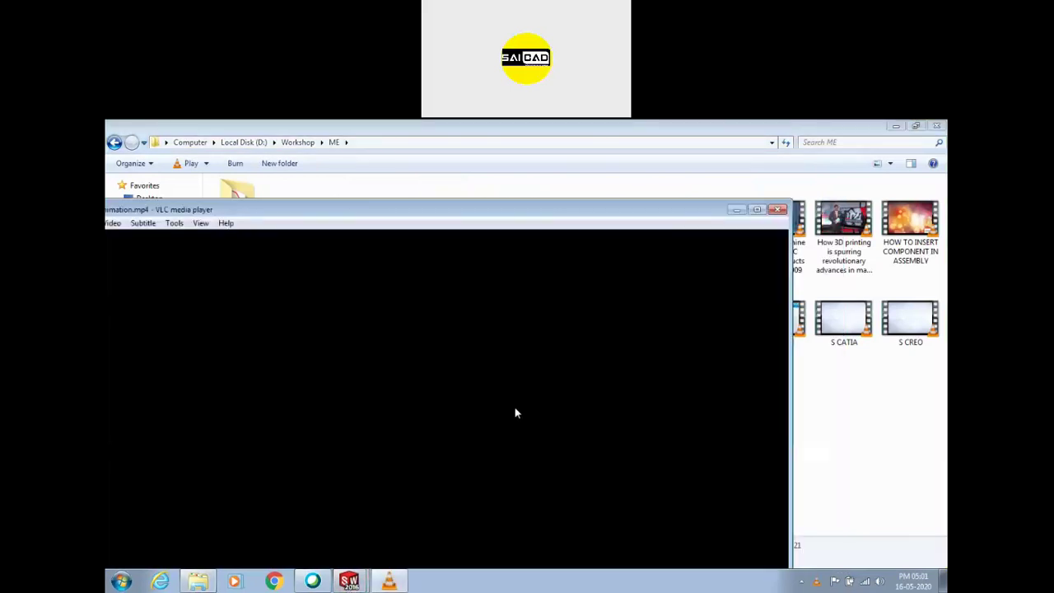
Play the PTC Creo Engine KeyShot Animation in VLC, pausing and resuming it twice
double_click(504, 390)
key("space")
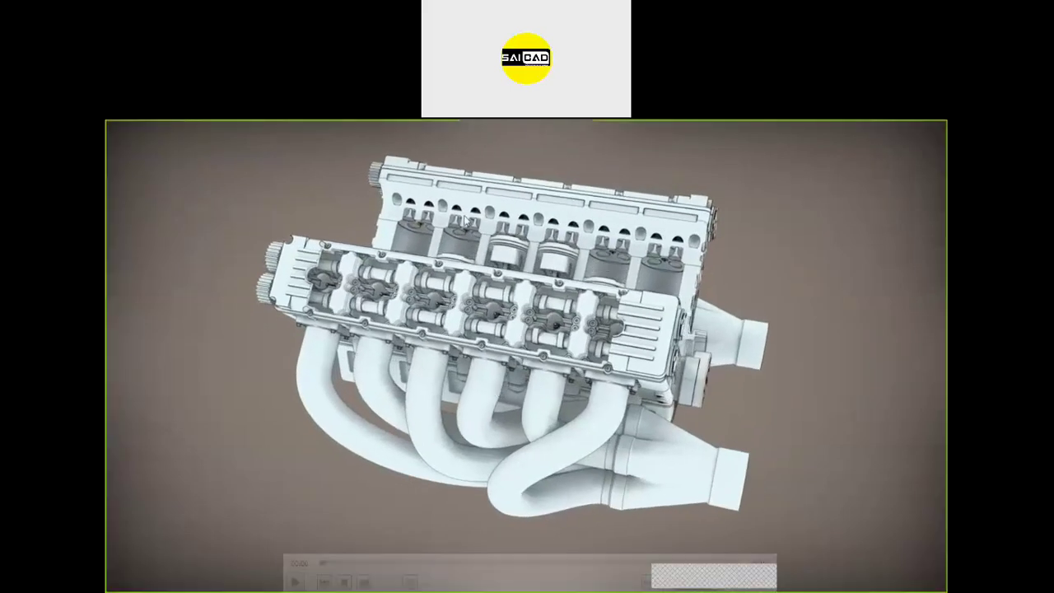
key("space")
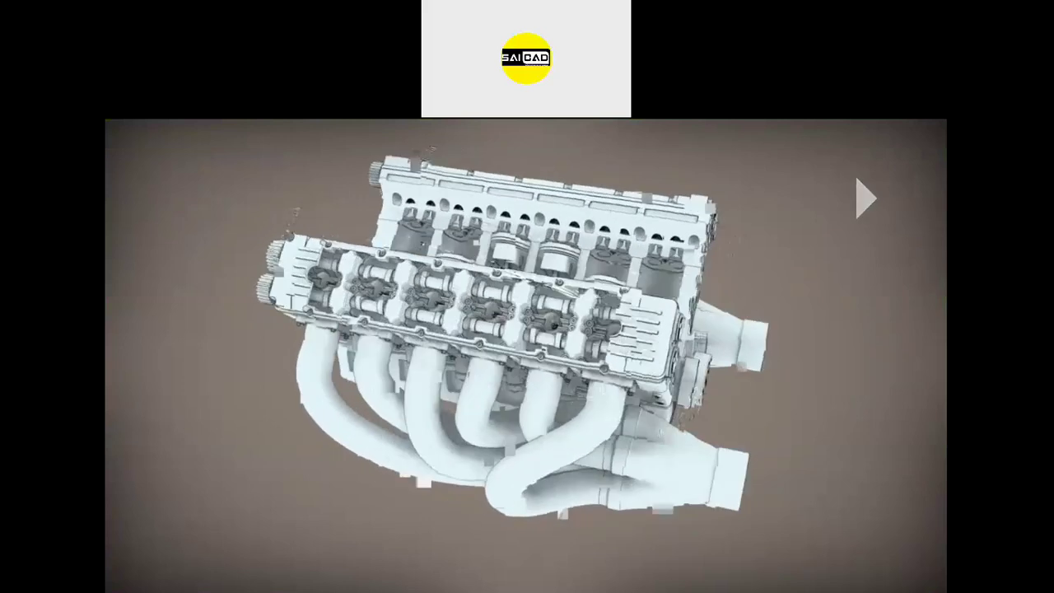
key("space")
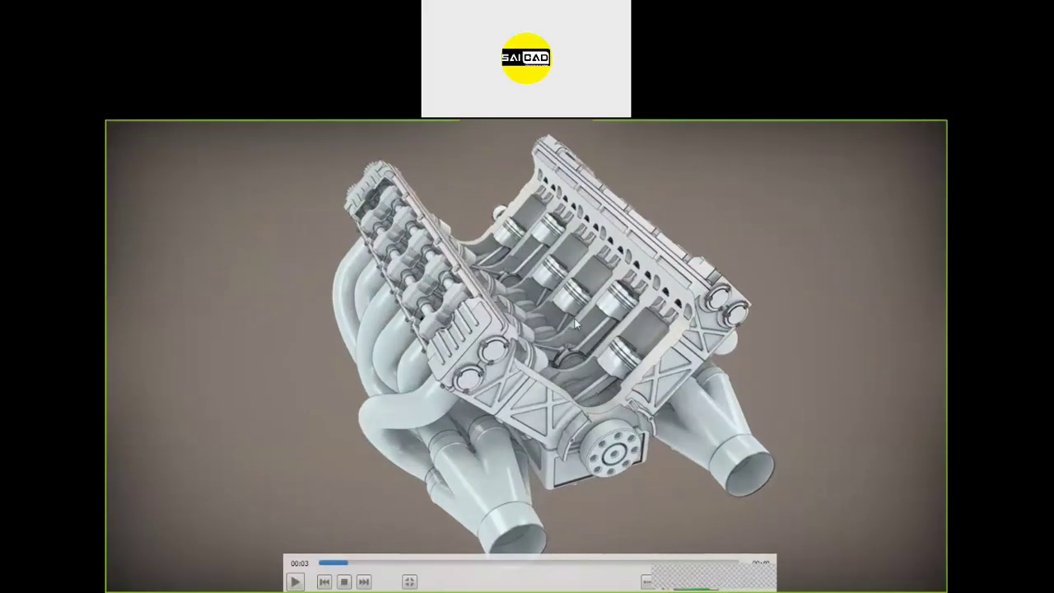
key("space")
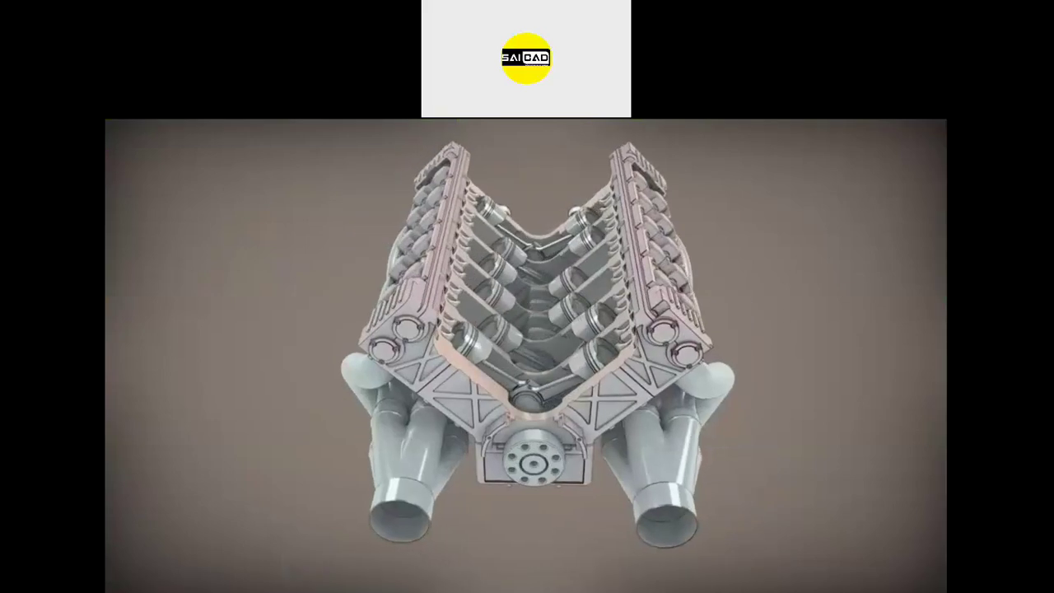
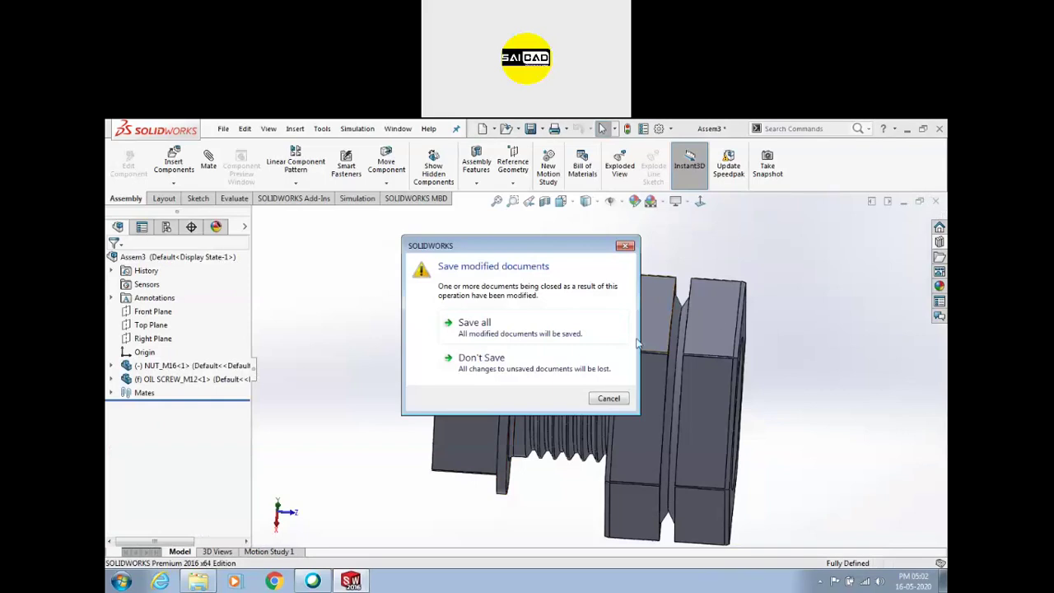
Close the nut-and-screw assembly without saving and open the recent drill press ASSEMBLY
left_click(534, 360)
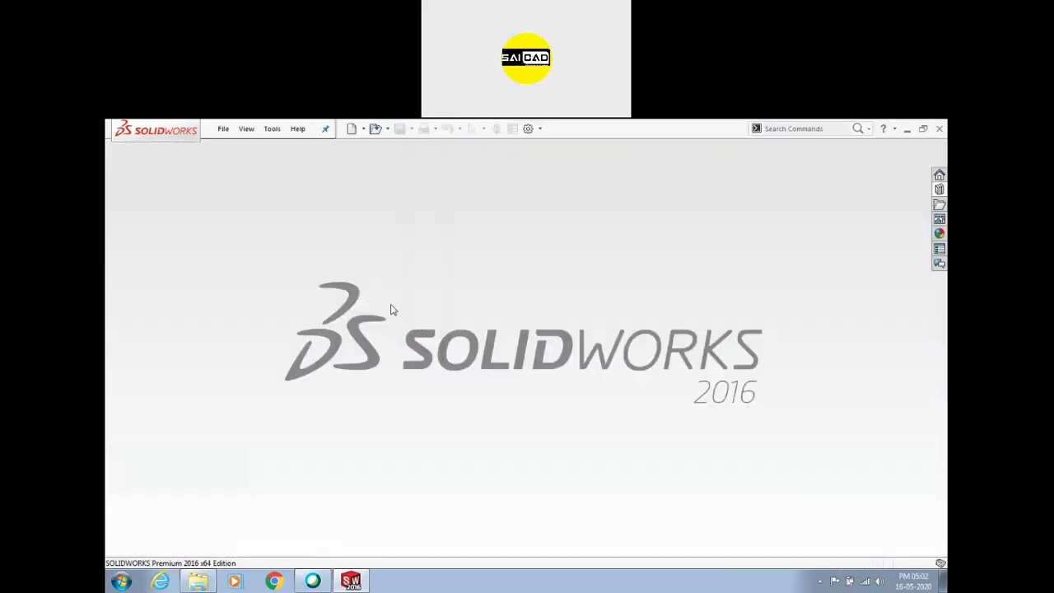
left_click(223, 129)
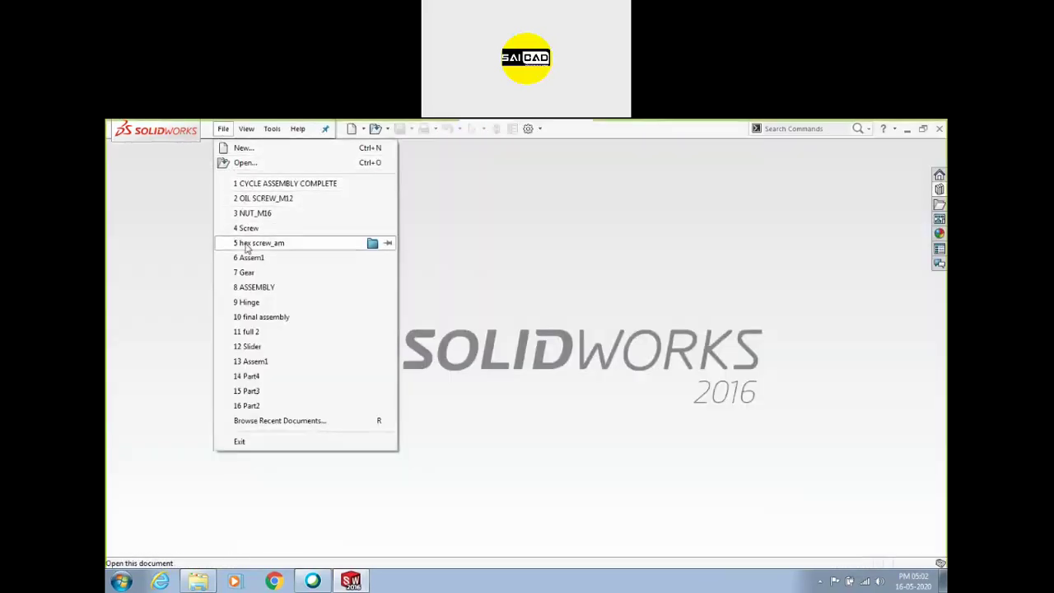
left_click(251, 287)
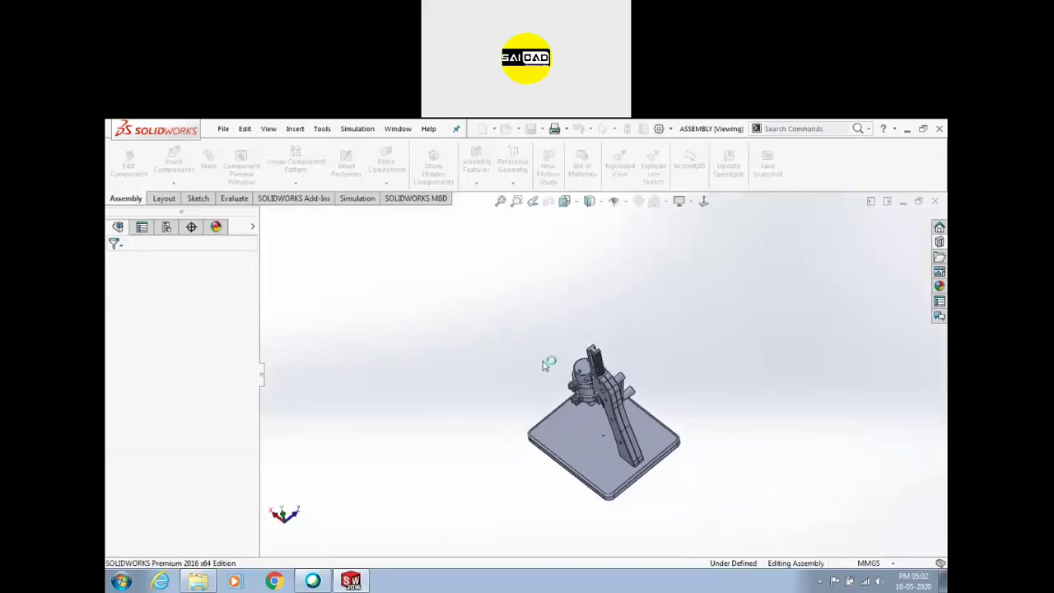
Orbit the drill press to a 3-D angle and start an exploded view
middle_click_drag(583, 319, 610, 421)
scroll(610, 422, "down", 1)
scroll(626, 385, "up", 2)
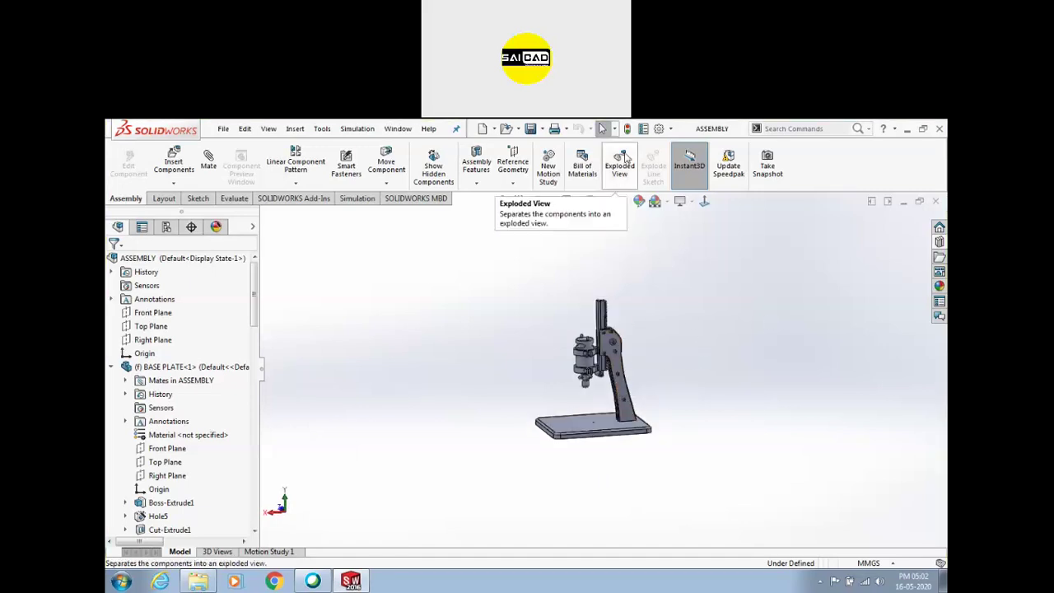
middle_click_drag(643, 369, 644, 347)
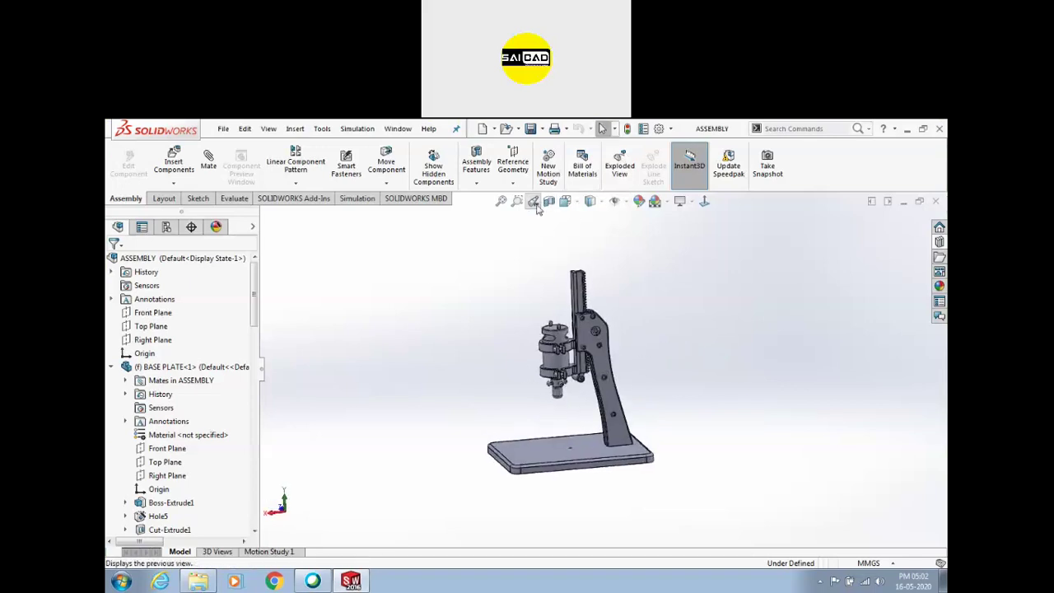
left_click(564, 201)
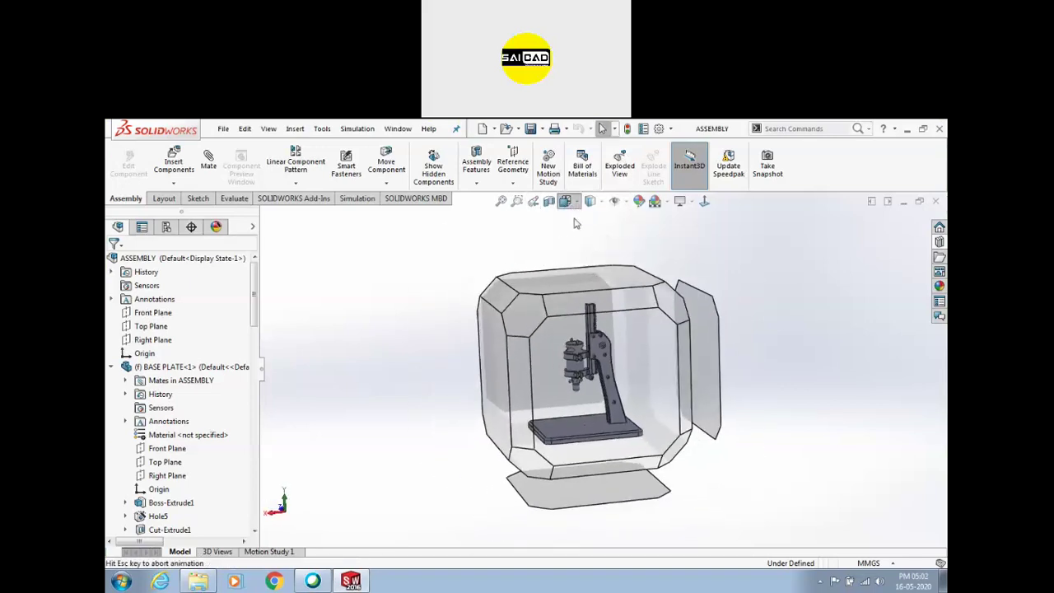
left_click(413, 288)
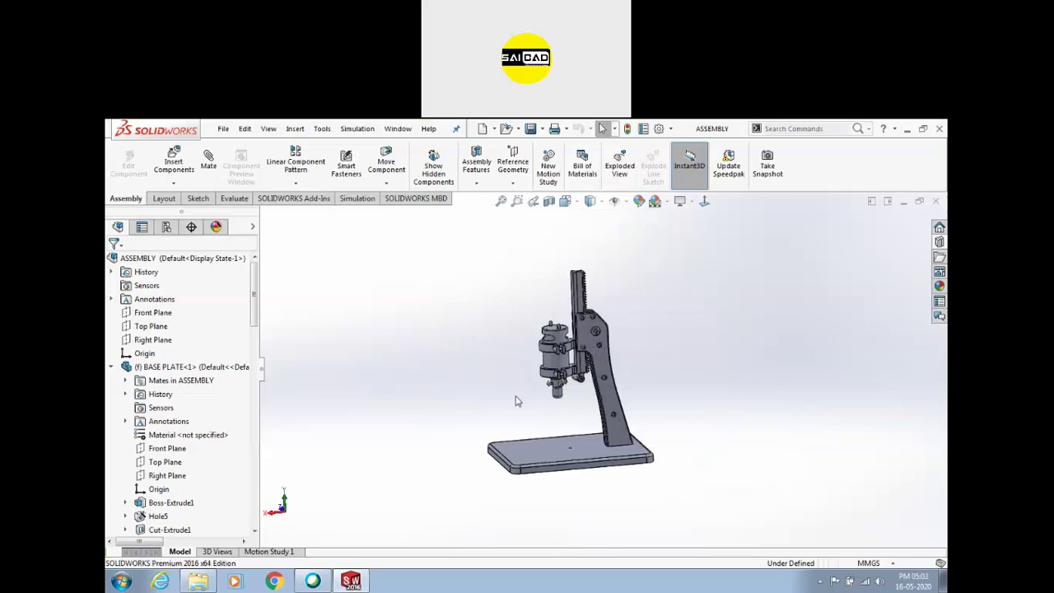
middle_click_drag(522, 396, 500, 390)
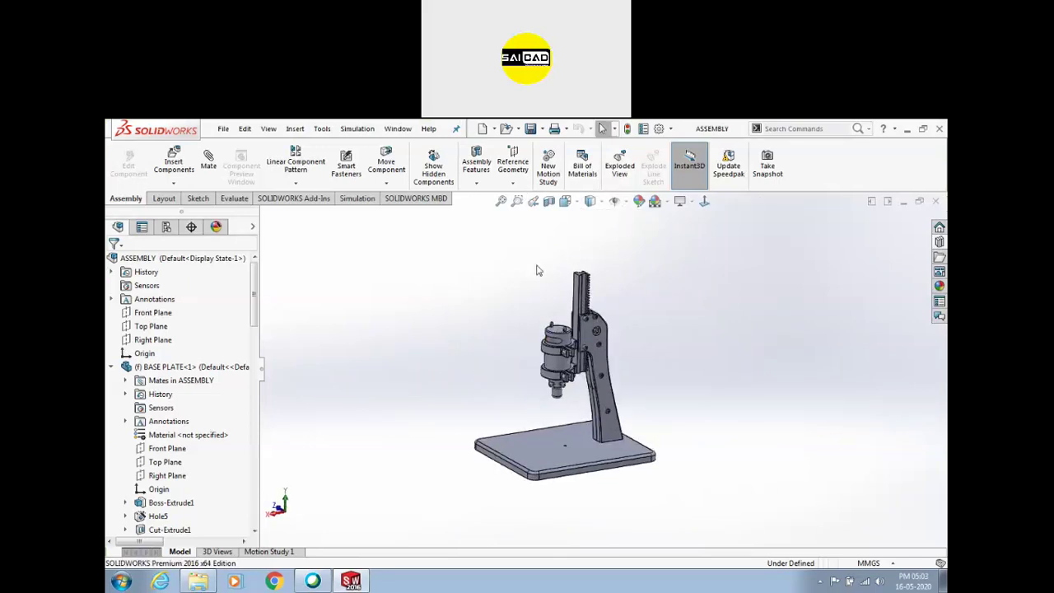
left_click(610, 168)
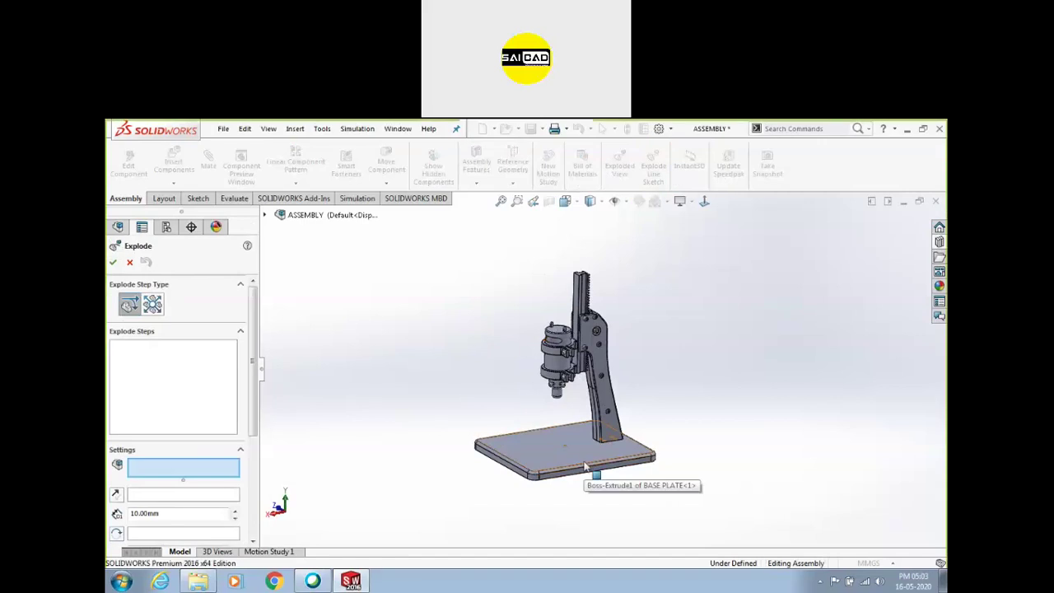
Try lowering the base plate, then delete that first explode step to restore it
scroll(586, 444, "up", 3)
scroll(606, 434, "down", 2)
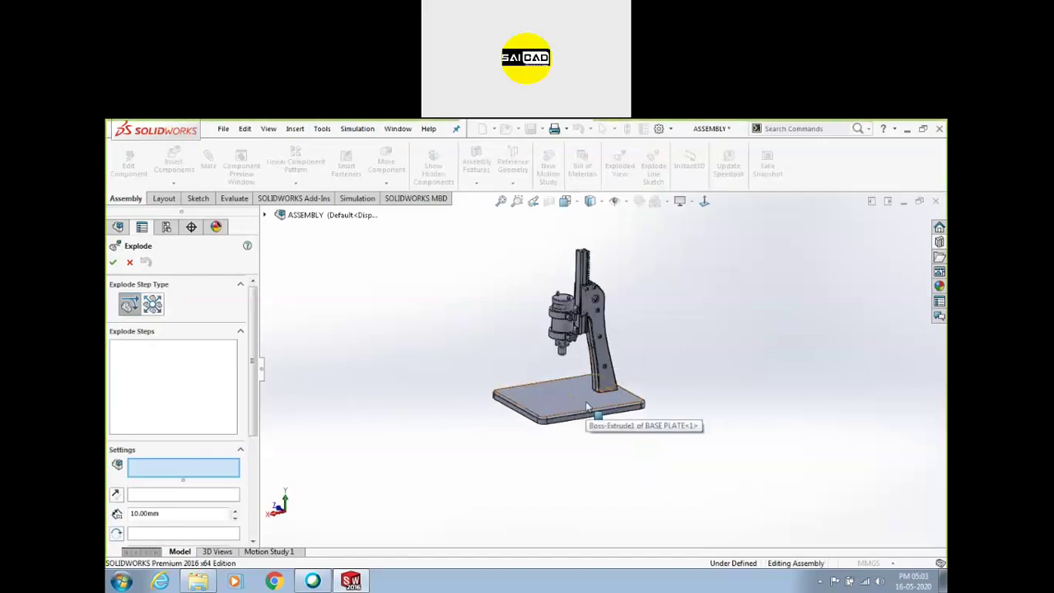
left_click(576, 417)
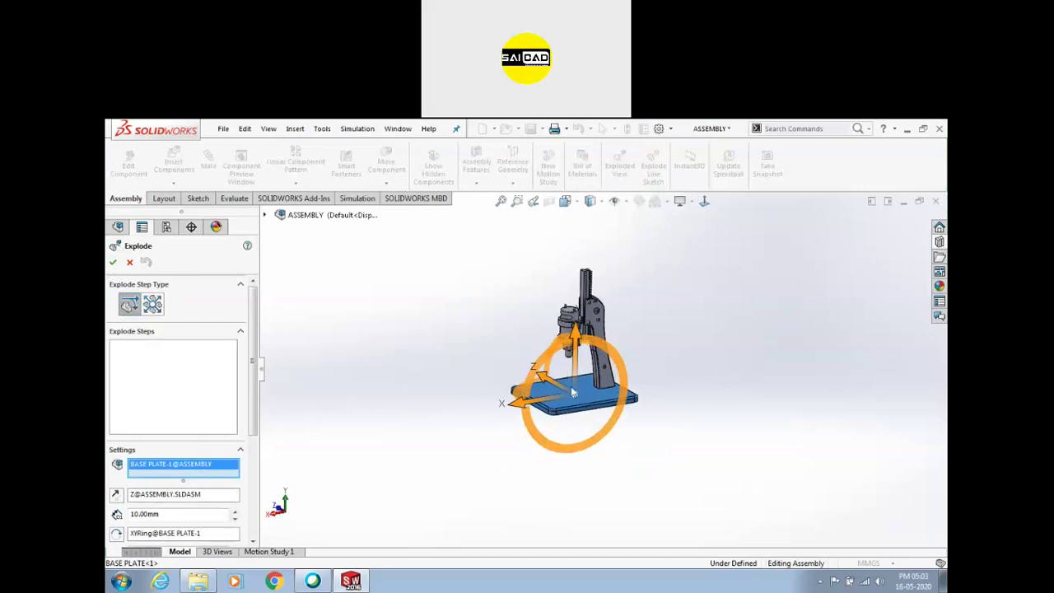
left_click_drag(578, 342, 568, 454)
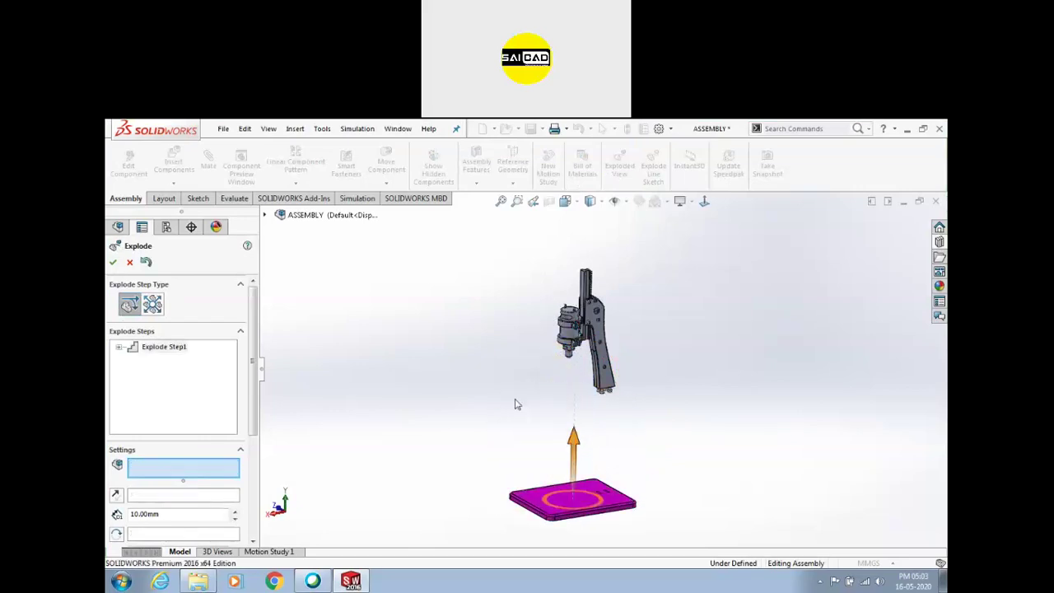
scroll(593, 451, "down", 2)
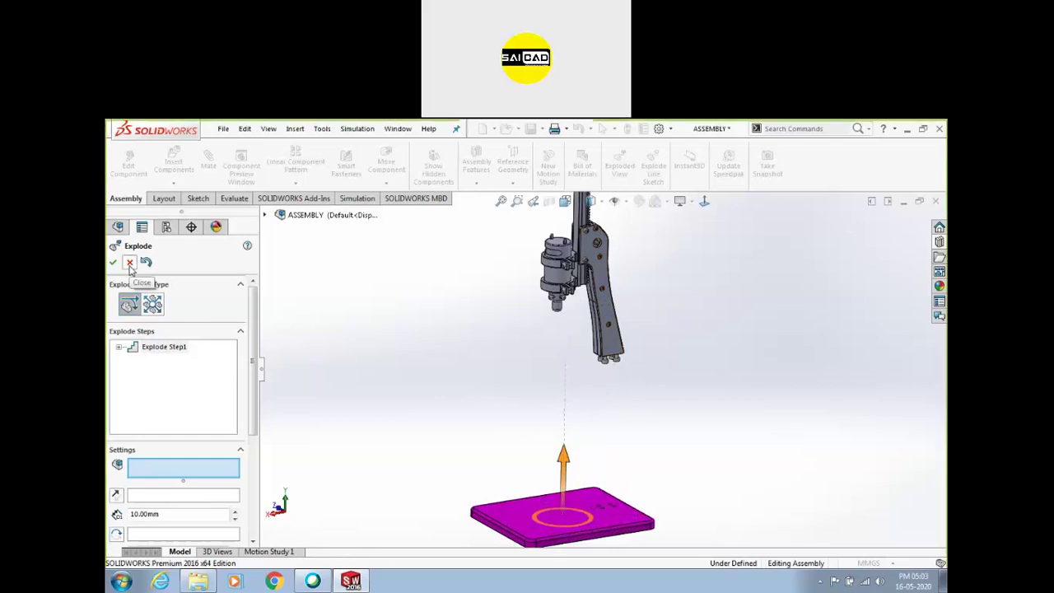
right_click(157, 348)
left_click(185, 355)
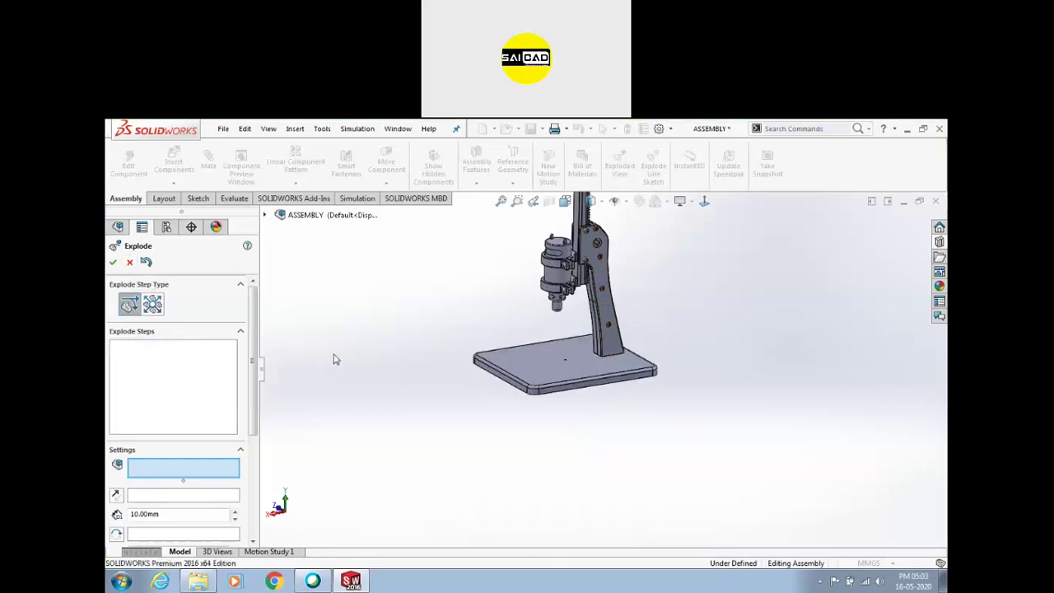
Select the four base-plate cap screws and explode them about 221.82 mm downward
scroll(605, 348, "down", 3)
middle_click_drag(586, 413, 611, 317)
scroll(615, 466, "up", 3)
scroll(630, 444, "up", 5)
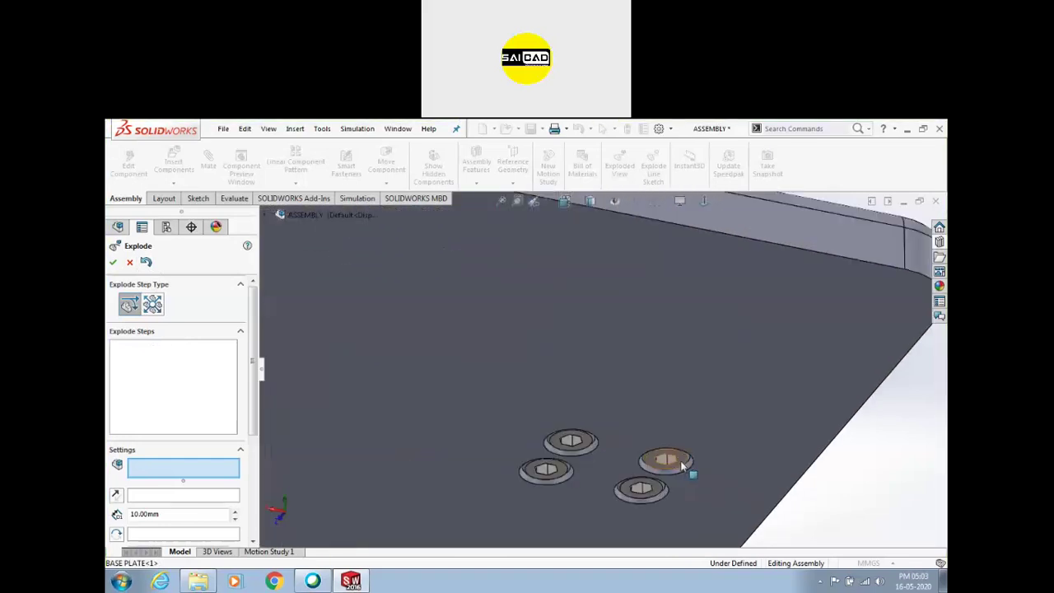
left_click(668, 458)
left_click(571, 441)
left_click(565, 473)
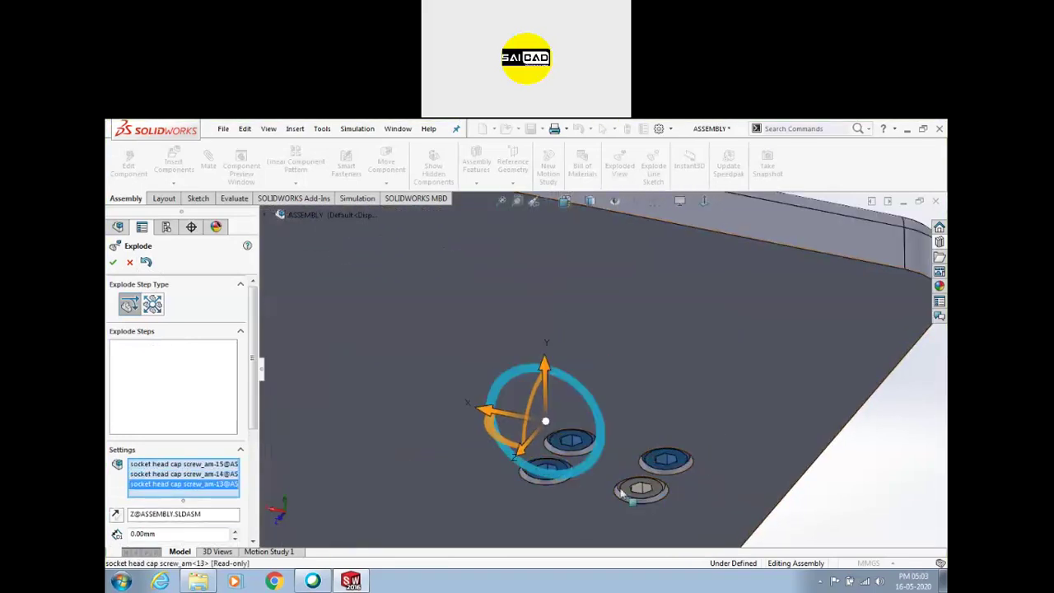
left_click(656, 488)
scroll(578, 355, "up", 5)
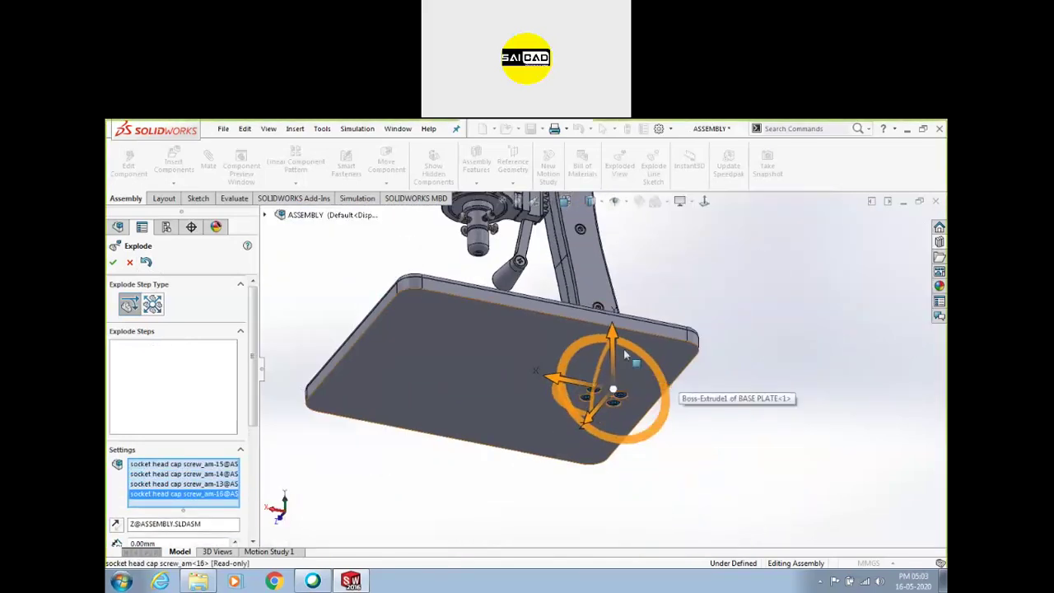
key("ctrl+1")
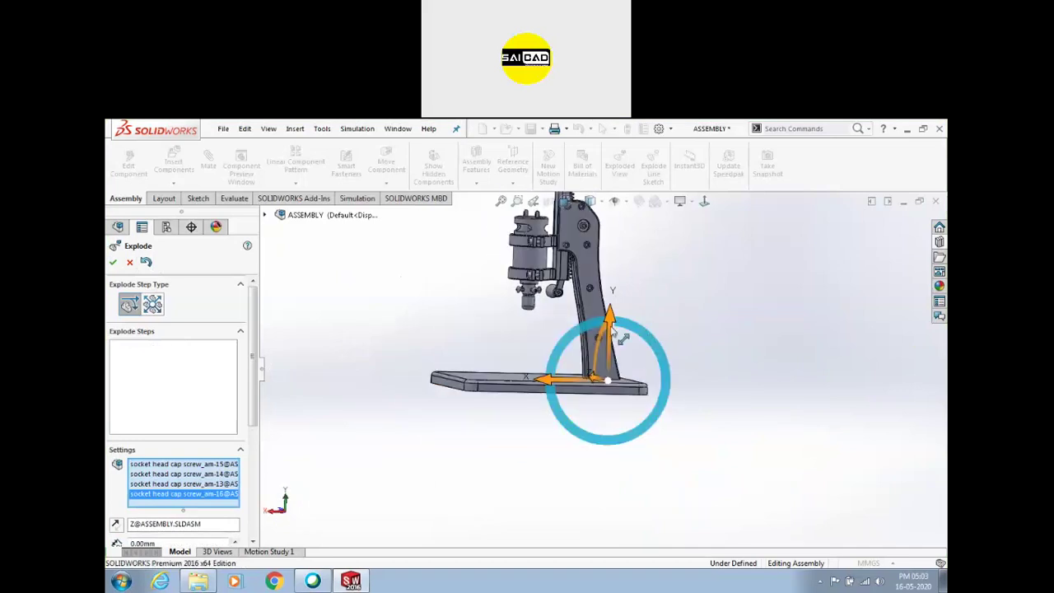
left_click_drag(619, 330, 542, 492)
left_click_drag(607, 430, 623, 570)
Lower the base plate below the press as the next explode step
key("f")
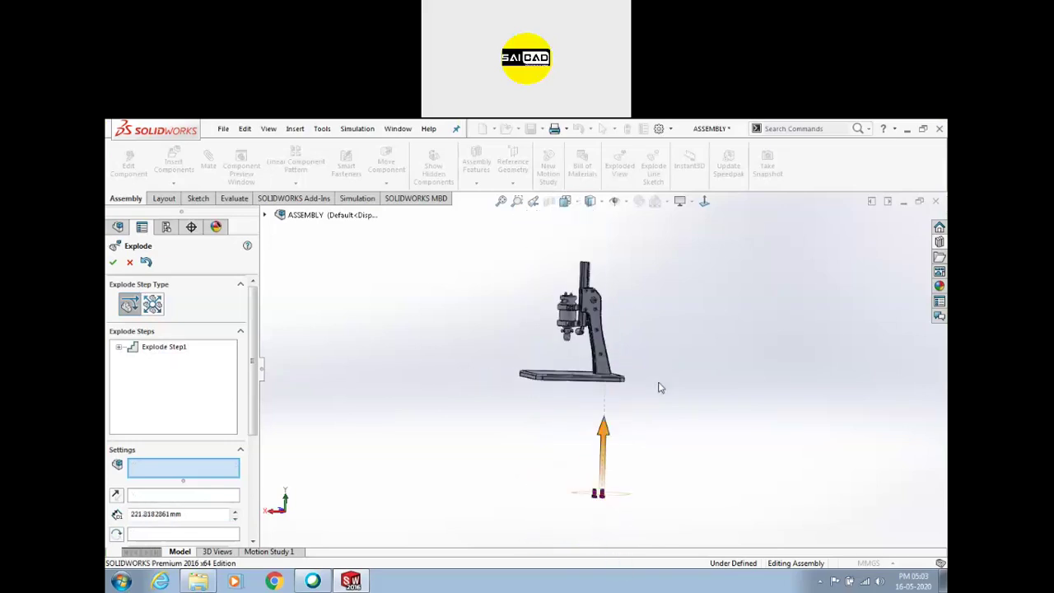
left_click(577, 388)
left_click_drag(572, 329, 571, 420)
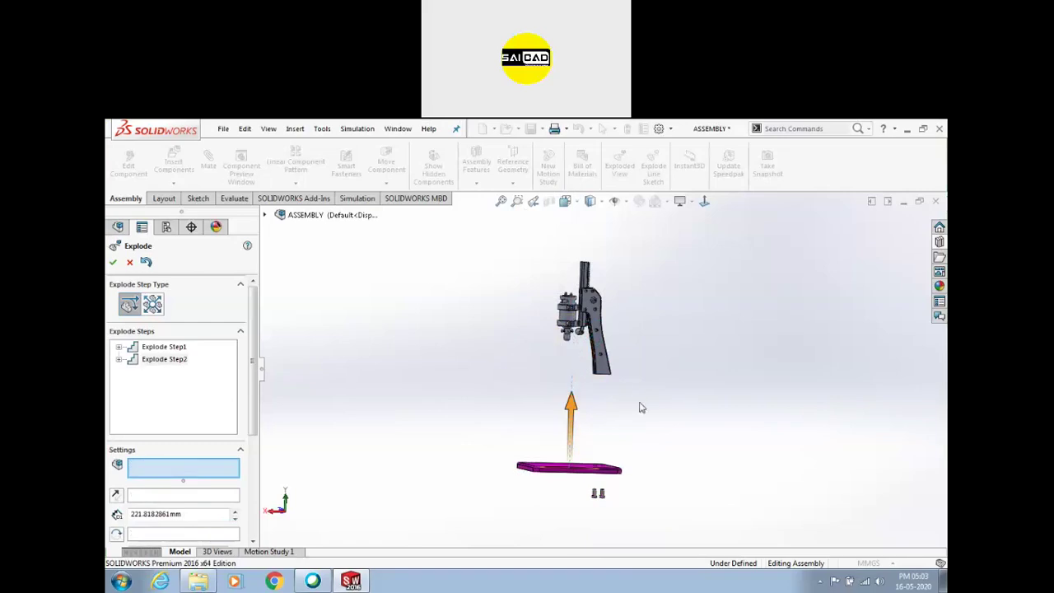
Select a clamp screw and rotate it as a third explode step
scroll(584, 301, "down", 5)
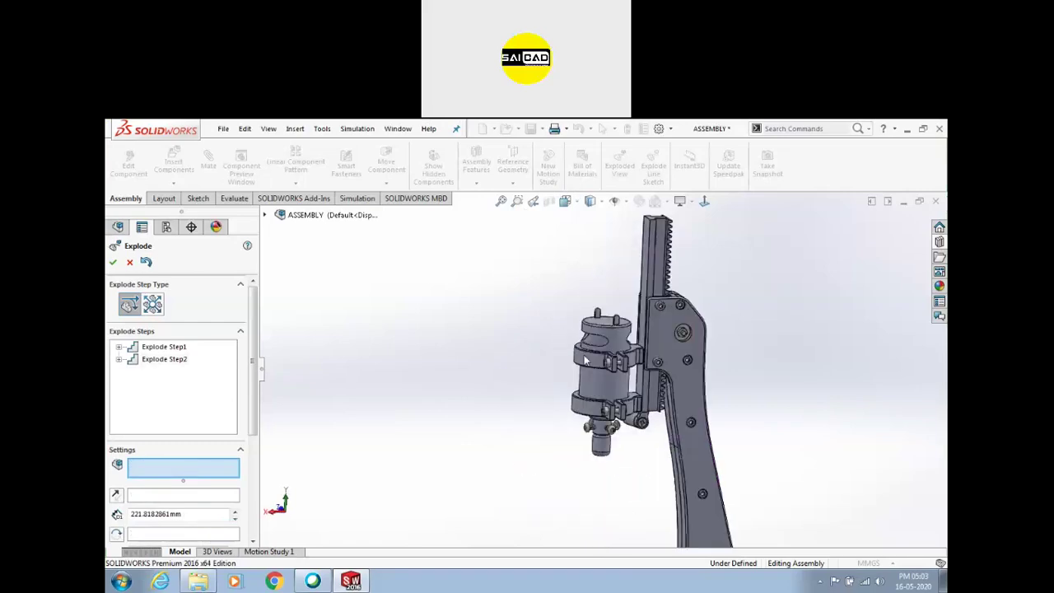
left_click(614, 371)
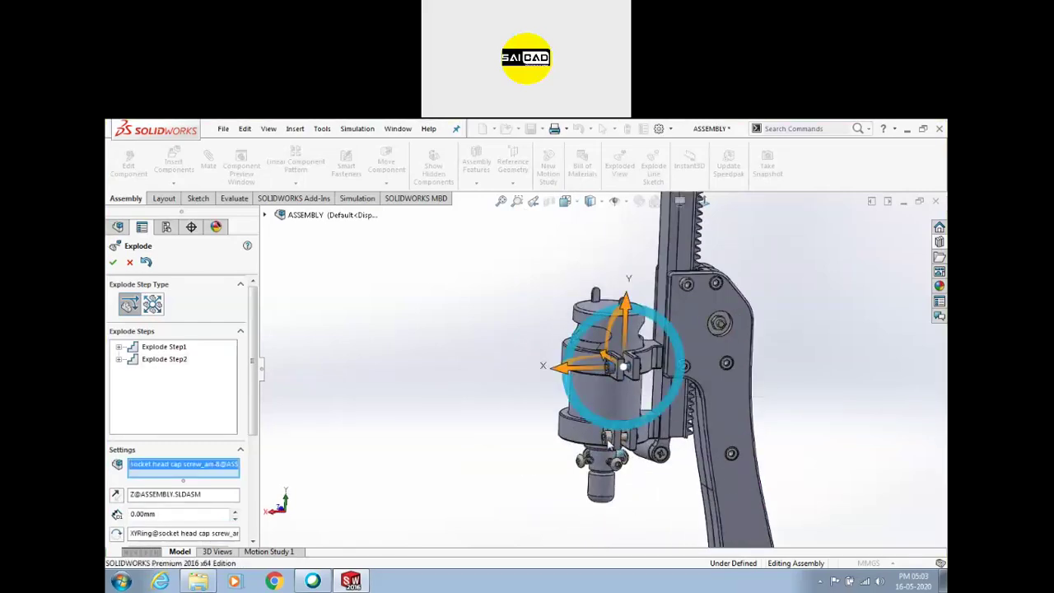
middle_click_drag(530, 410, 651, 447)
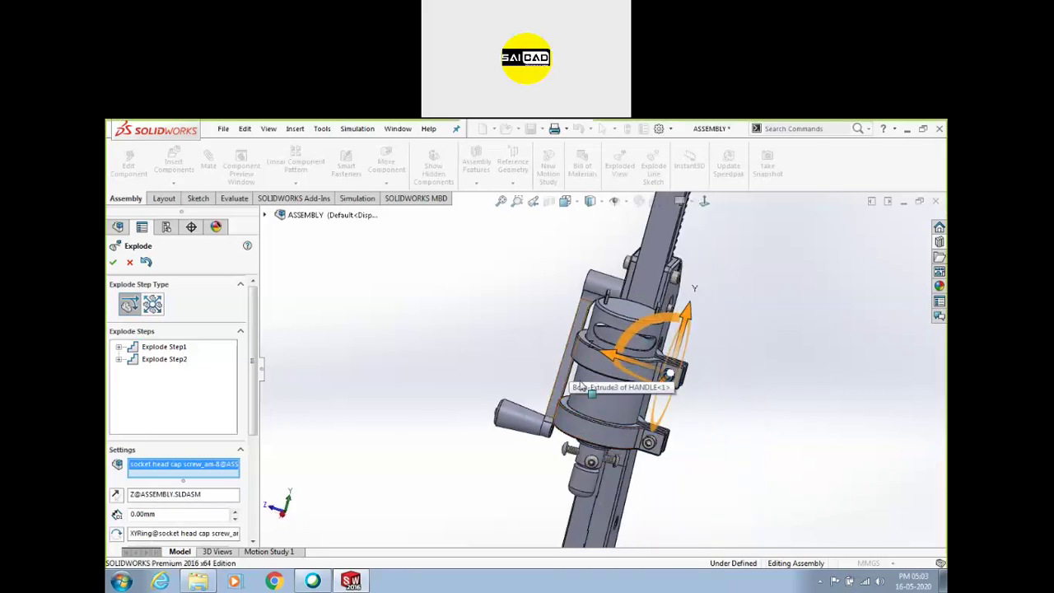
left_click_drag(661, 452, 682, 458)
middle_click_drag(700, 421, 626, 415)
scroll(593, 420, "down", 5)
Slide the two clamp socket head cap screws out of the clamp to the left
left_click(603, 420)
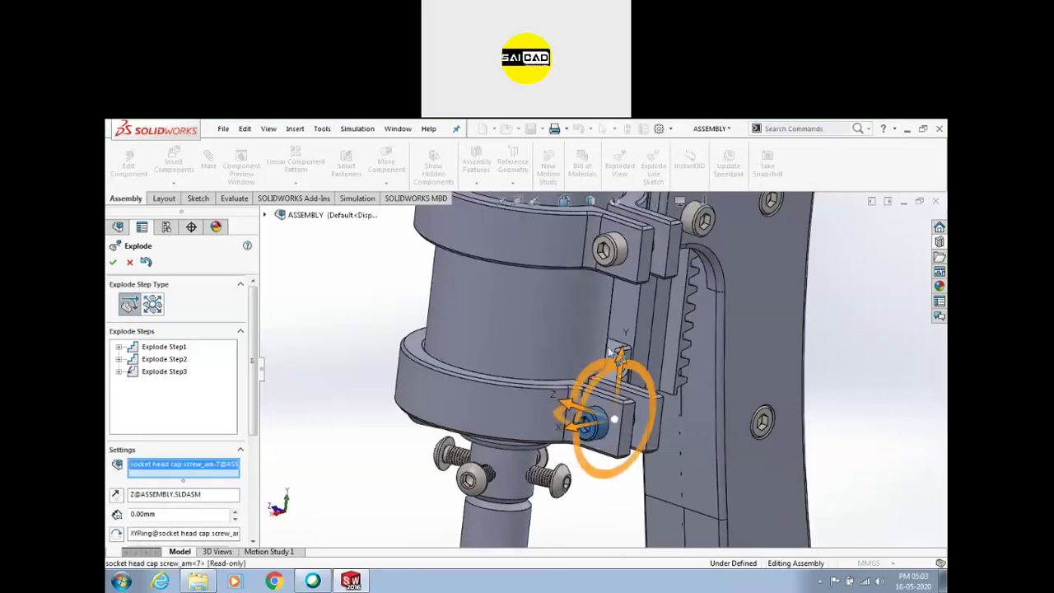
left_click(608, 249)
scroll(614, 370, "up", 4)
left_click_drag(531, 332, 136, 421)
scroll(647, 362, "up", 3)
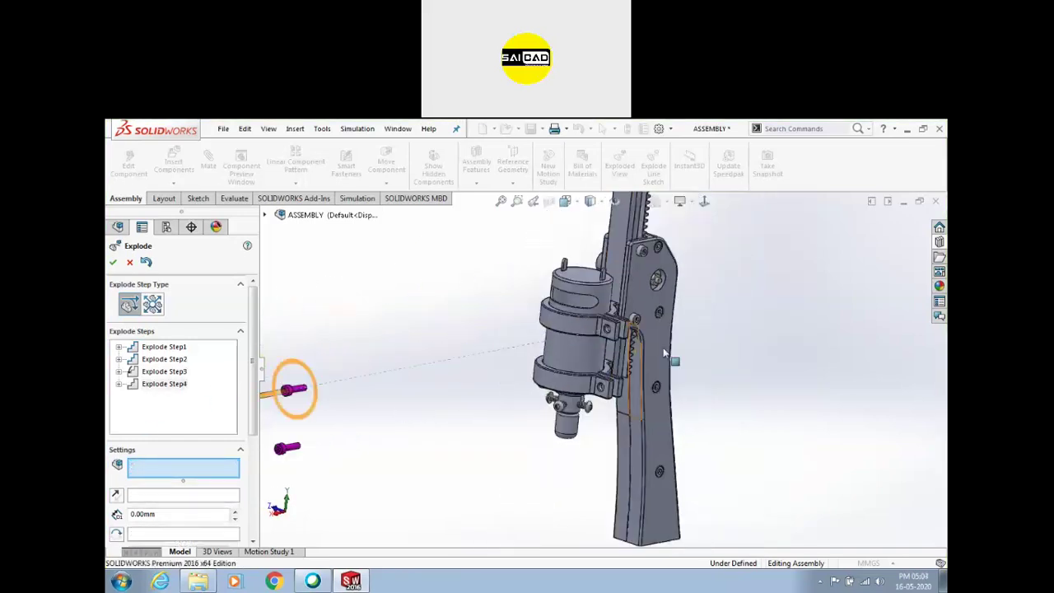
middle_click_drag(647, 362, 716, 319)
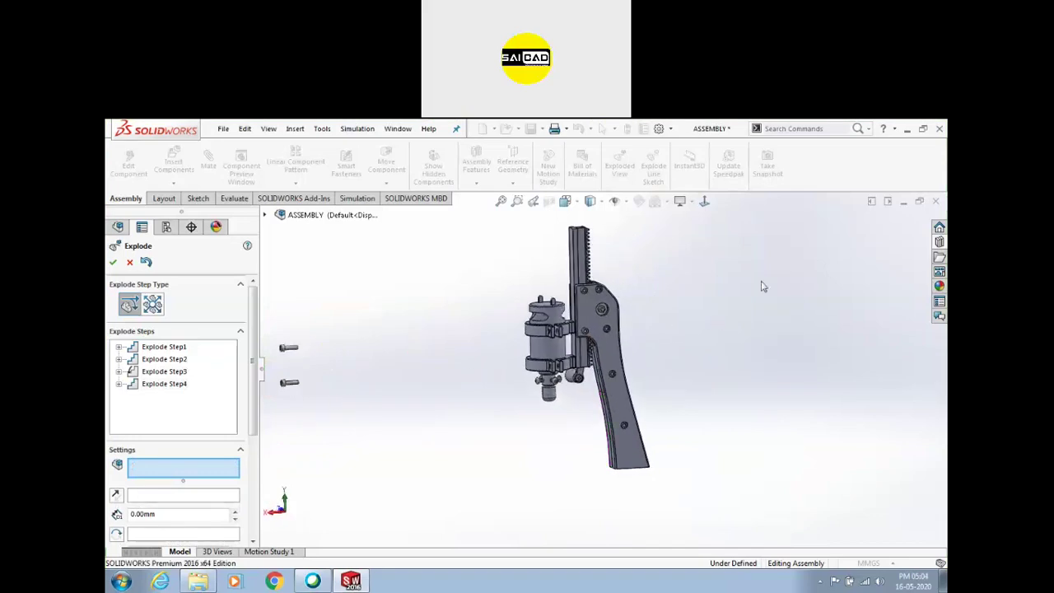
scroll(565, 349, "down", 2)
scroll(537, 395, "down", 2)
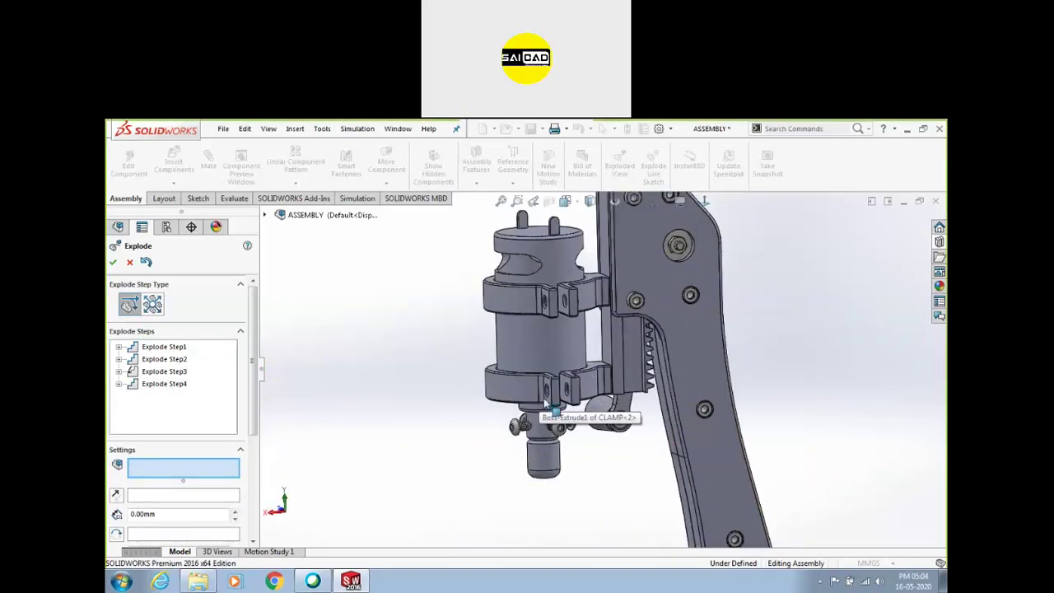
Select the clamp, then clear it from the explode selection list
left_click(531, 395)
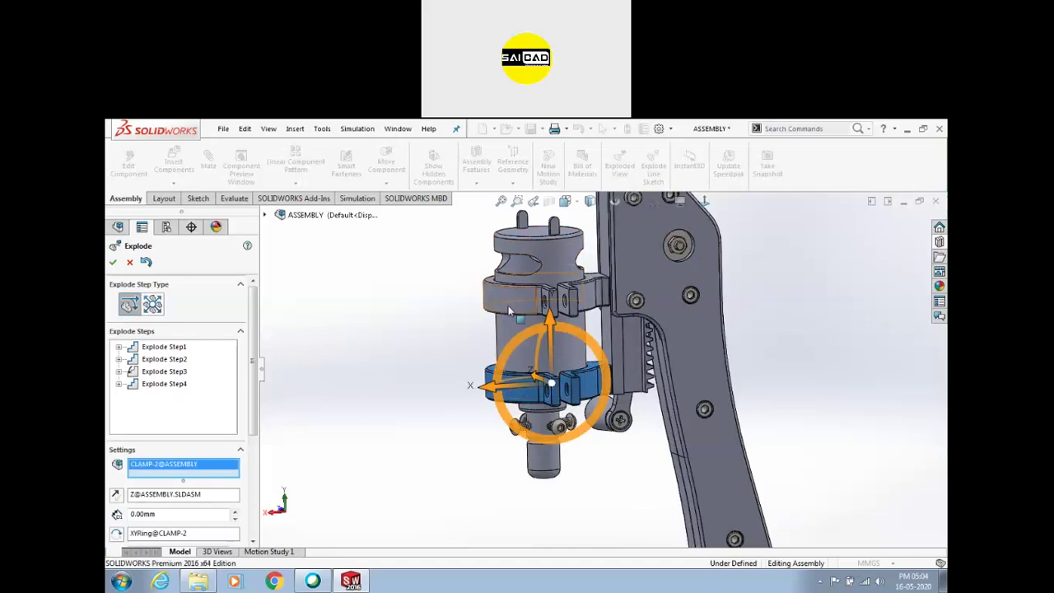
right_click(173, 464)
left_click(210, 469)
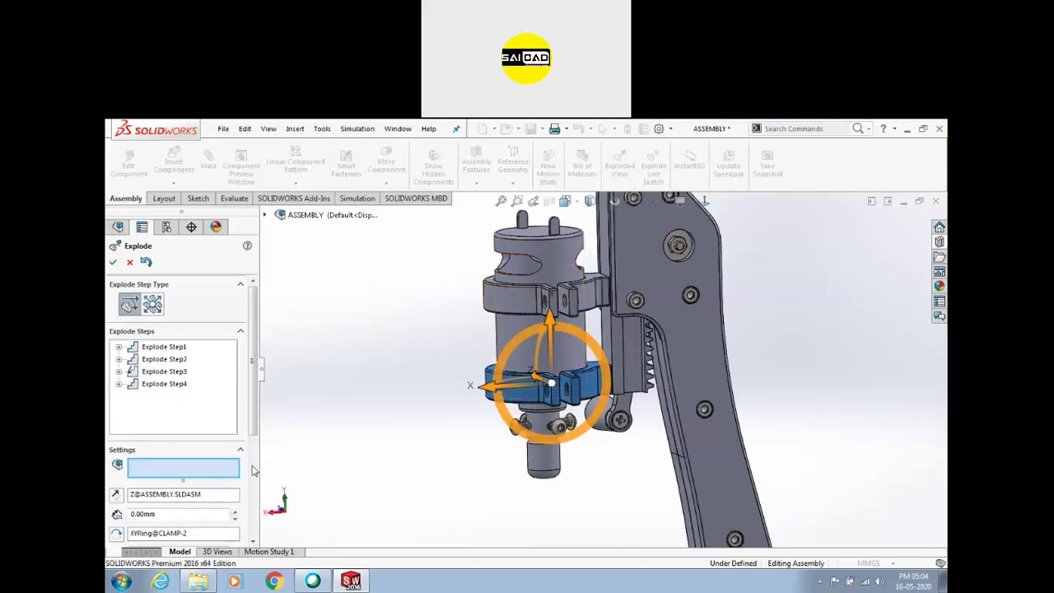
scroll(541, 425, "up", 3)
scroll(543, 426, "down", 3)
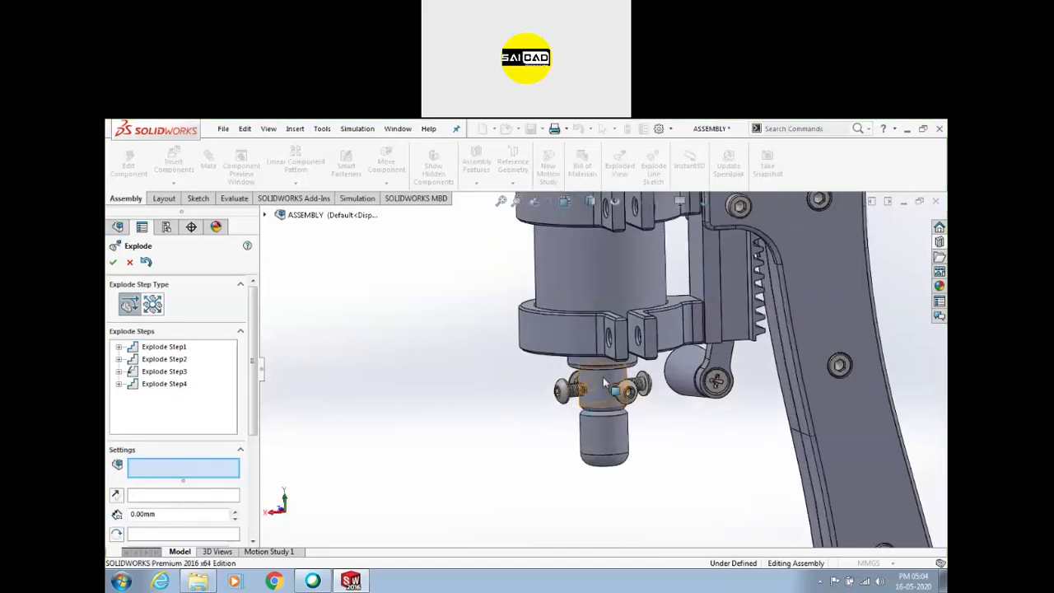
scroll(600, 372, "down", 2)
middle_click_drag(610, 332, 611, 371)
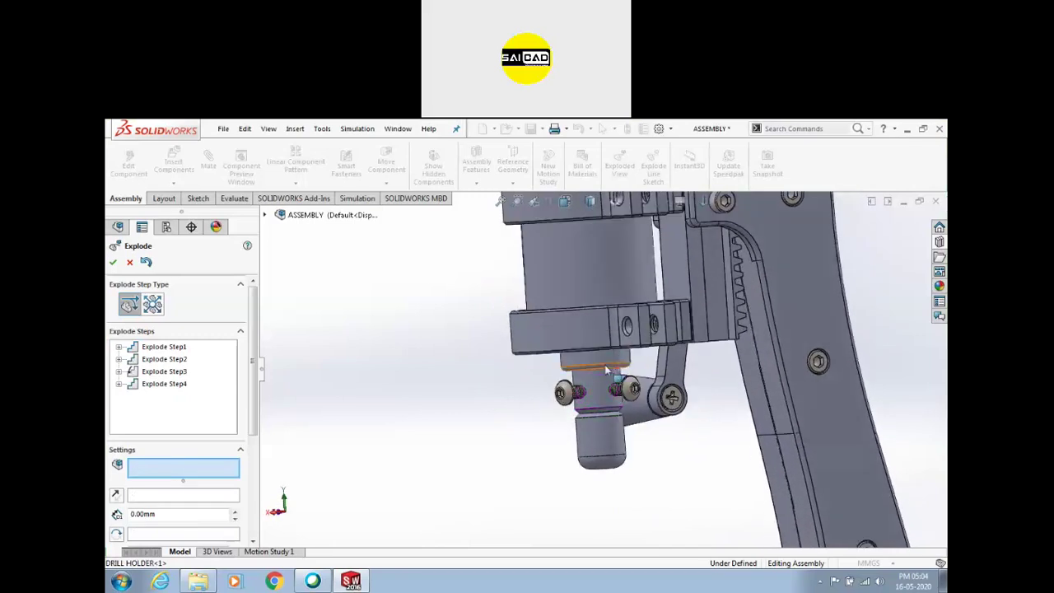
Select the drill holder with its cap screws and hex nut and drag the group downward
left_click(598, 424)
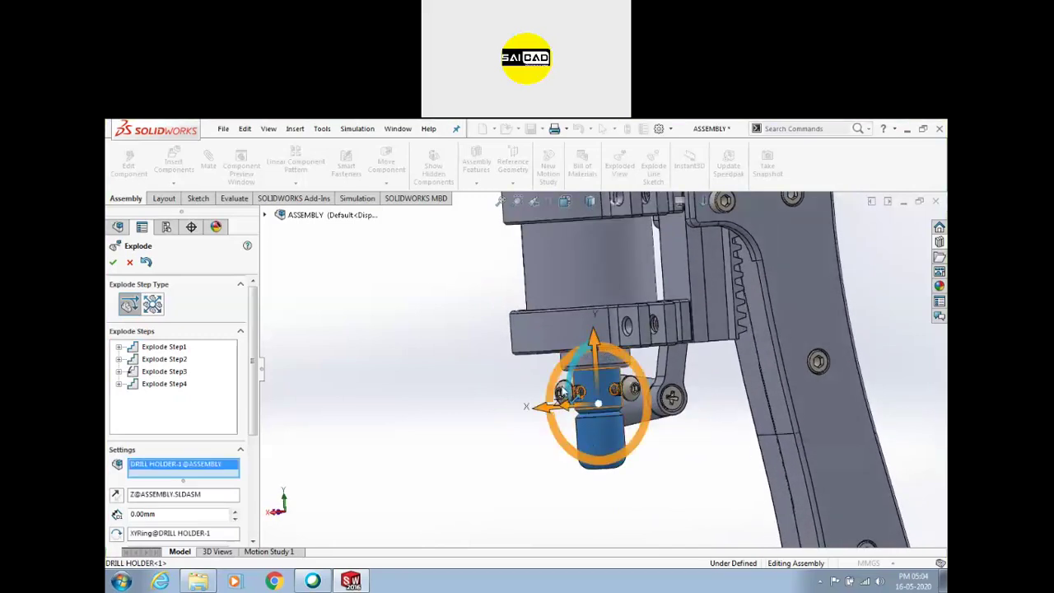
left_click_drag(646, 490, 647, 489)
middle_click_drag(546, 429, 625, 435)
scroll(556, 354, "up", 5)
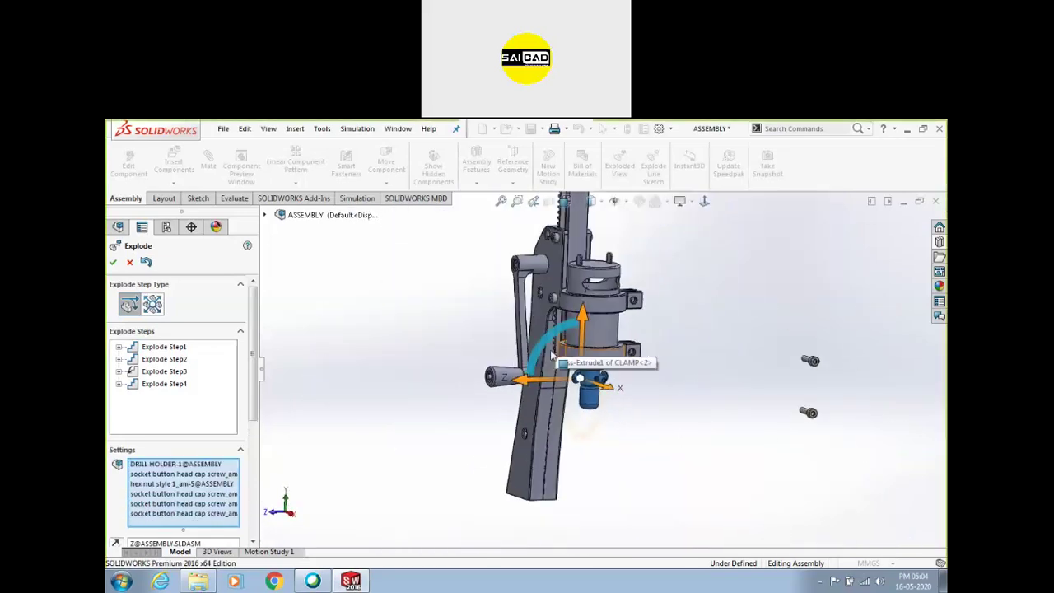
scroll(566, 403, "down", 2)
left_click_drag(593, 305, 599, 494)
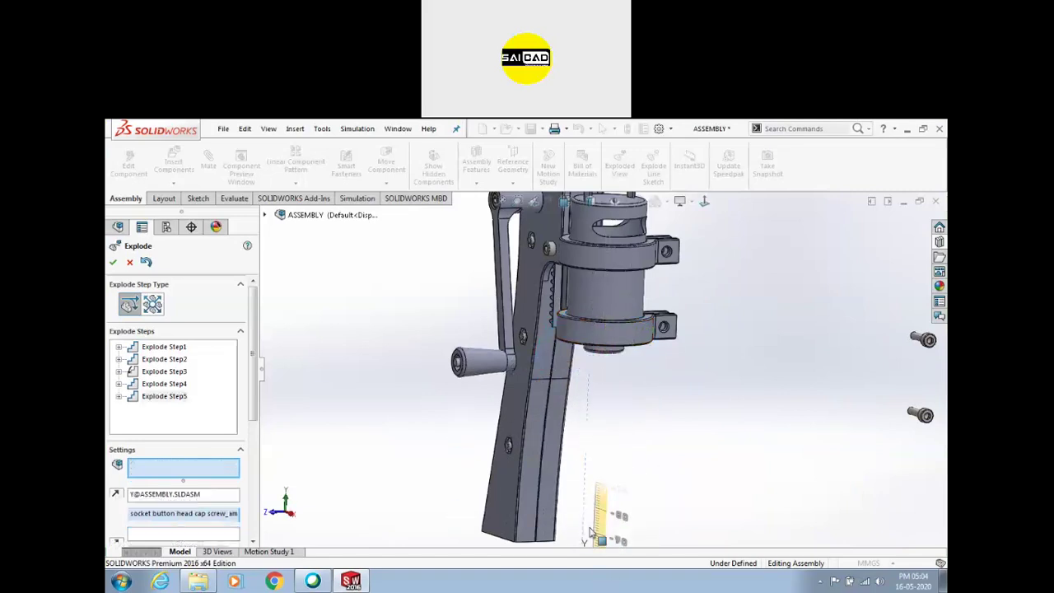
Lower the drill holder parts 159.118 mm
scroll(595, 468, "up", 3)
scroll(593, 461, "down", 4)
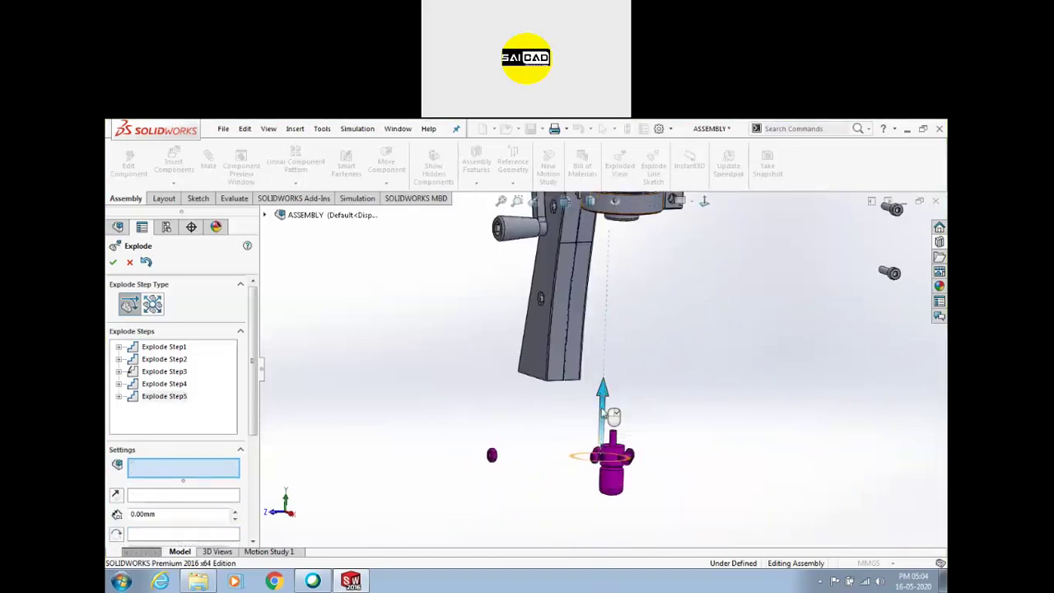
left_click_drag(604, 405, 602, 519)
Pull the handle and its grip out to the left as an explode step
scroll(558, 400, "up", 1)
scroll(555, 402, "up", 2)
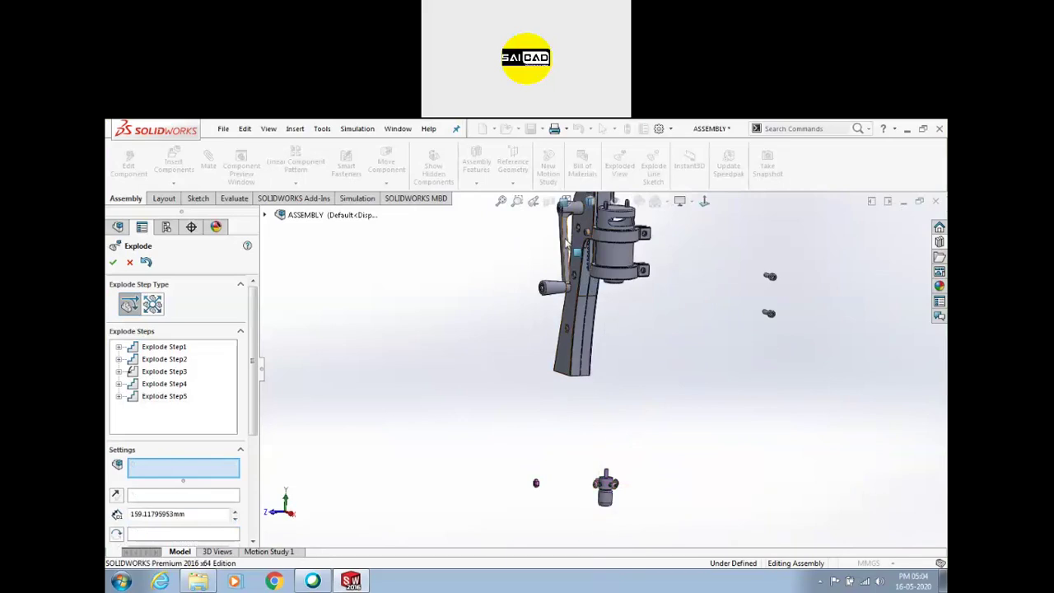
left_click(566, 245)
middle_click_drag(563, 280, 559, 369, "ctrl")
left_click_drag(565, 364, 387, 363)
key("ctrl+z")
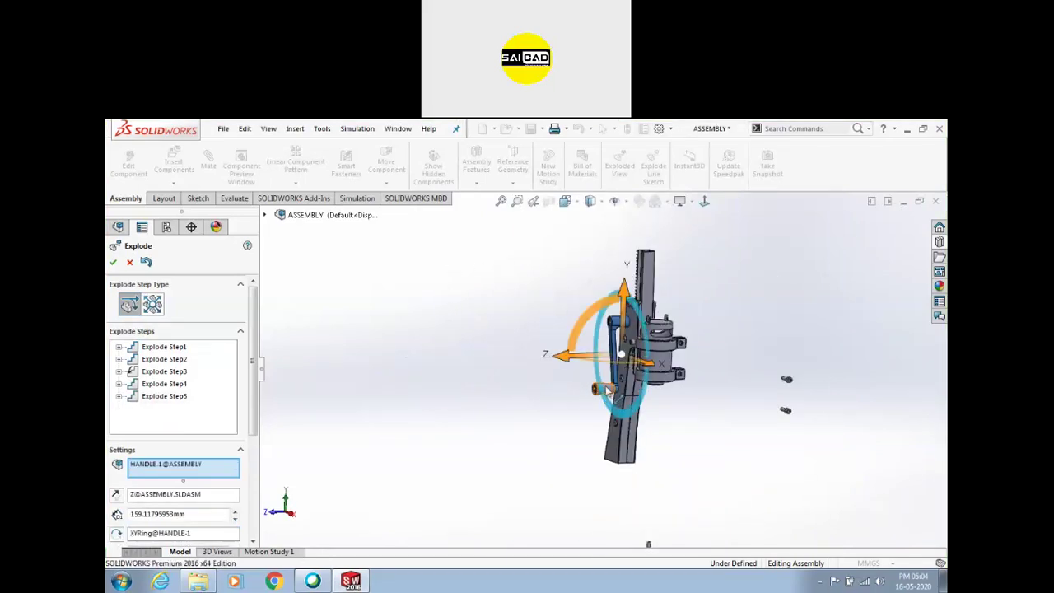
left_click_drag(602, 398, 360, 383)
scroll(560, 383, "down", 3)
left_click(640, 396)
left_click(661, 282)
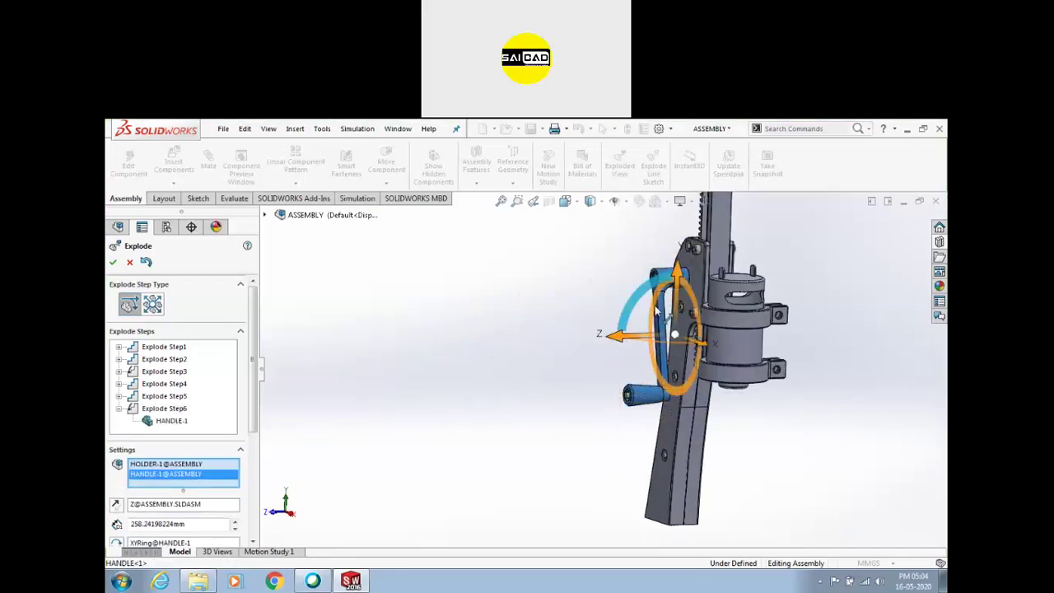
left_click_drag(620, 346, 303, 347)
Pull the flat head screw and the small pin out to the left
middle_click_drag(571, 372, 572, 377)
left_click(638, 395)
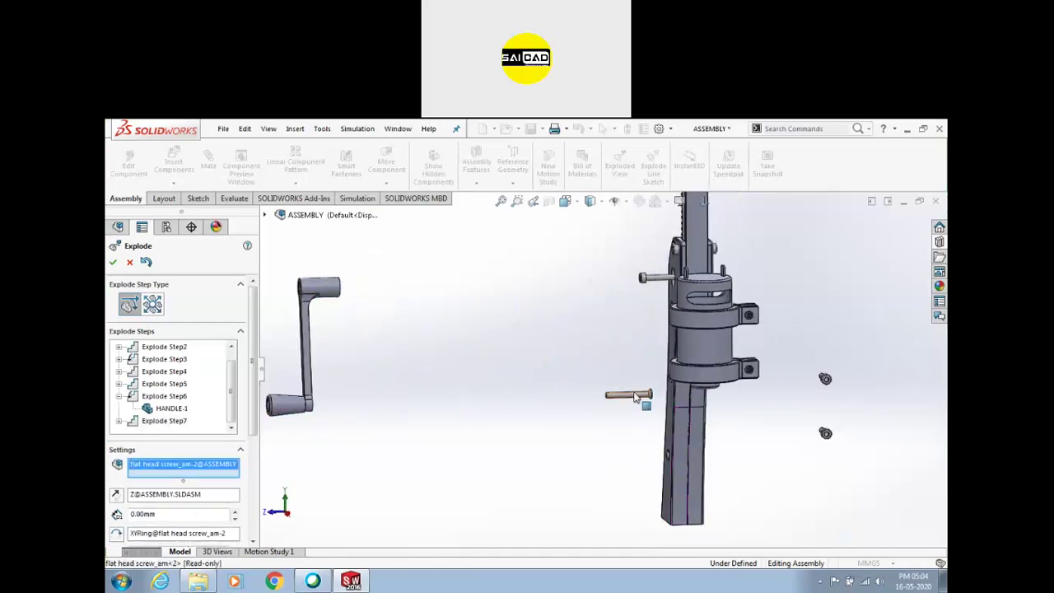
left_click_drag(568, 398, 384, 401)
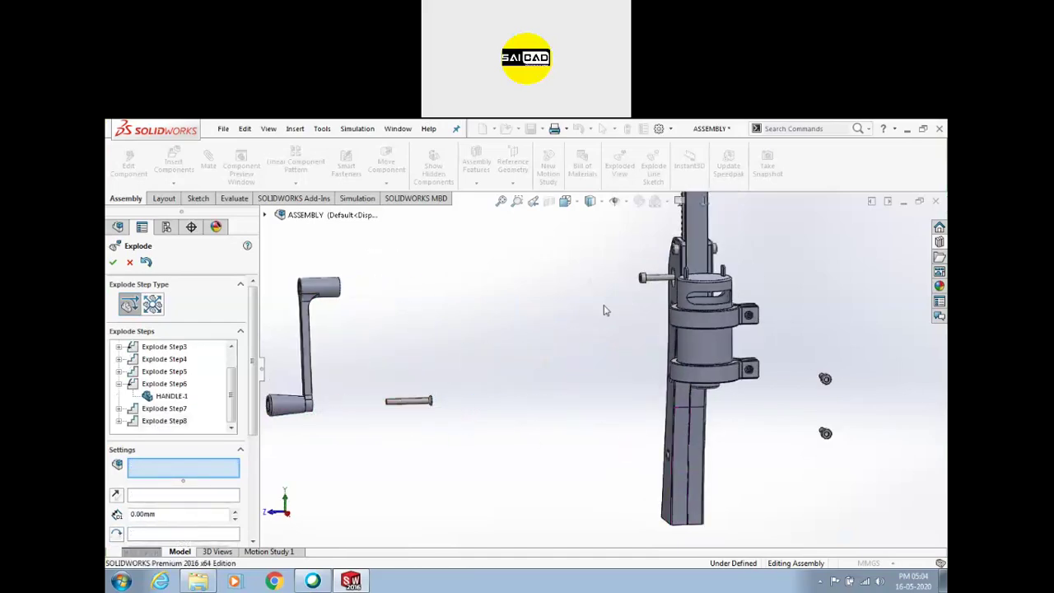
left_click(651, 284)
left_click_drag(622, 281, 330, 288)
Raise the drill cylinder and move the two clamps out down and to the right
middle_click_drag(483, 294, 611, 355)
left_click(642, 294)
scroll(641, 293, "up", 3)
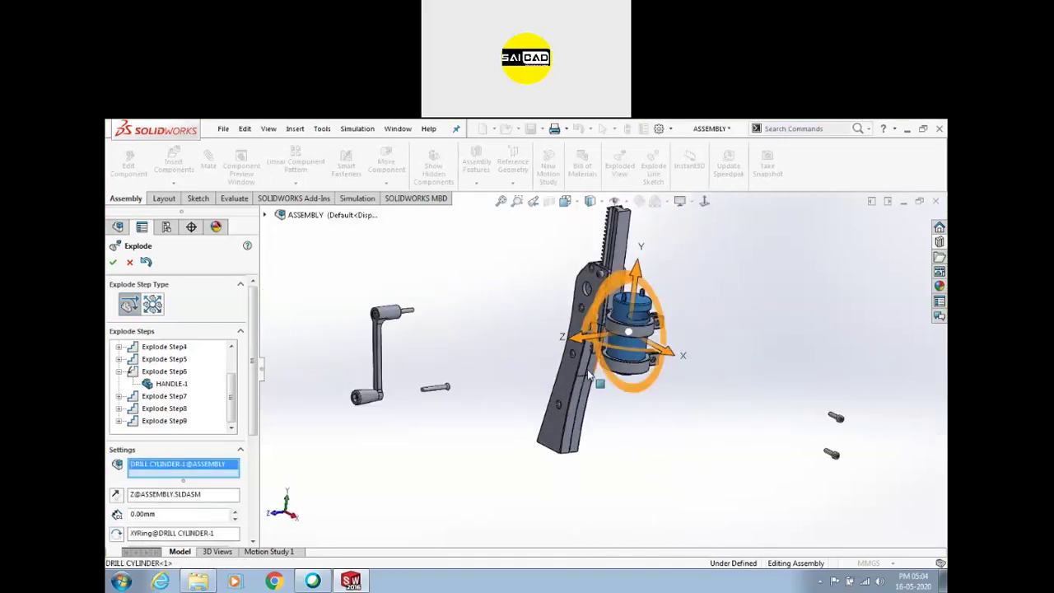
left_click_drag(634, 272, 639, 213)
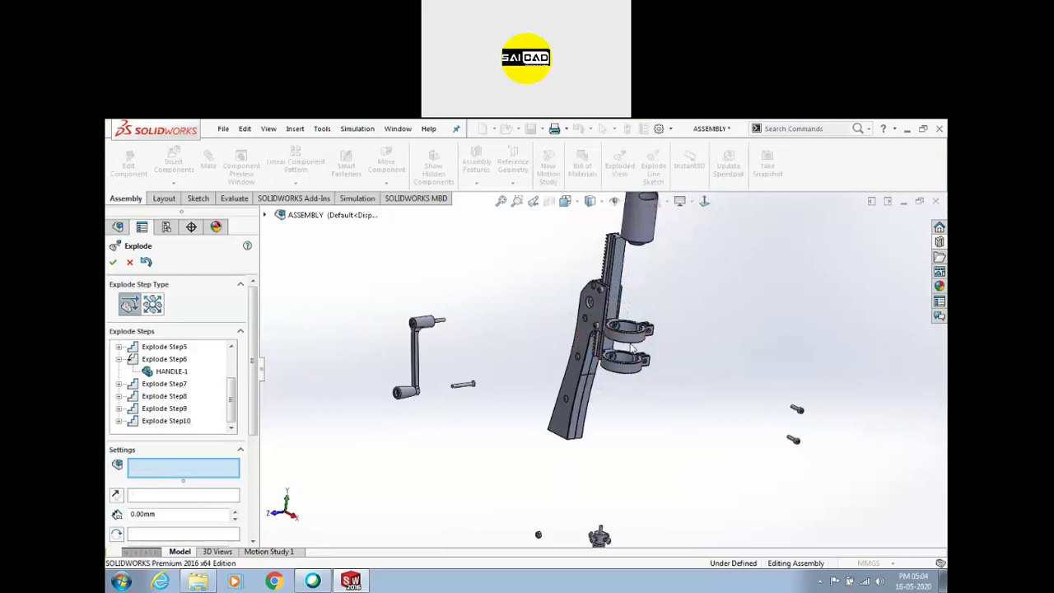
left_click(636, 349)
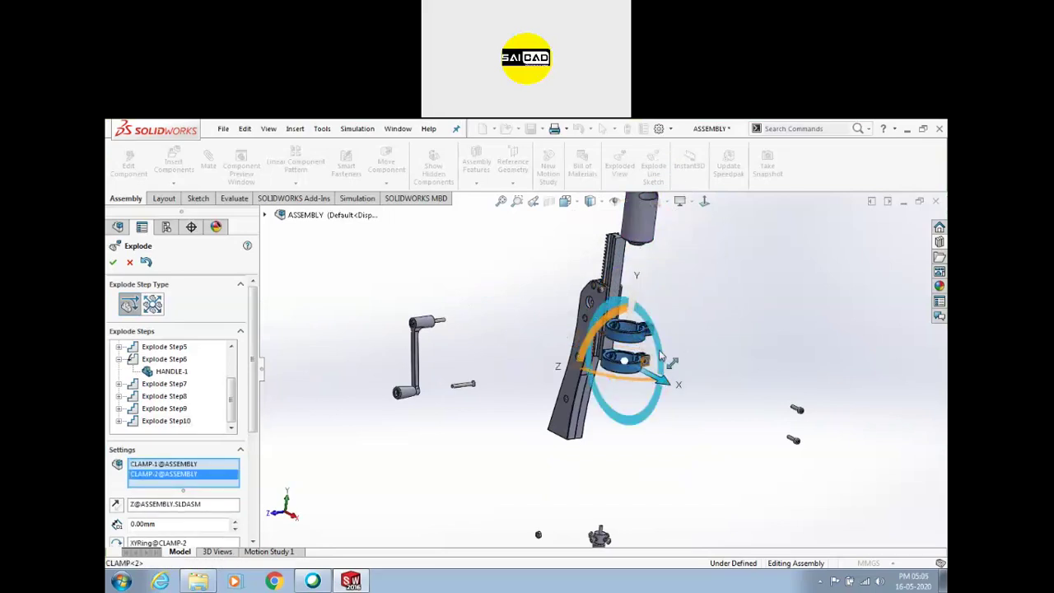
left_click_drag(666, 355, 774, 454)
Slide the left support plate out sideways
mouse_move(609, 330)
middle_mouse_down()
mouse_move(635, 308)
mouse_move(628, 358)
mouse_move(611, 350)
middle_mouse_up()
scroll(622, 325, "down", 3)
middle_click_drag(576, 392, 540, 362)
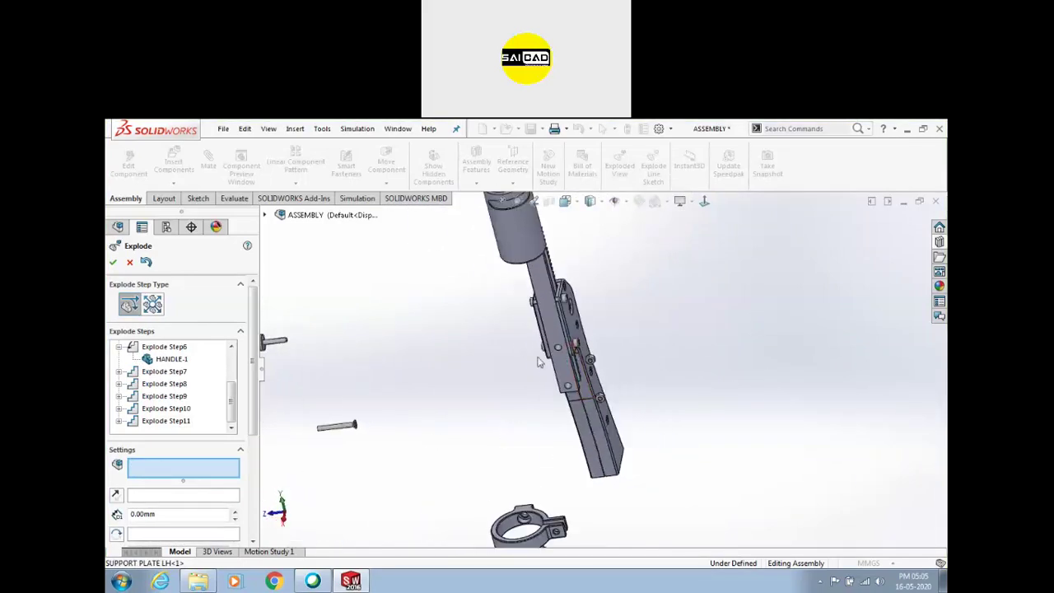
left_click(583, 330)
left_click_drag(530, 387, 717, 358)
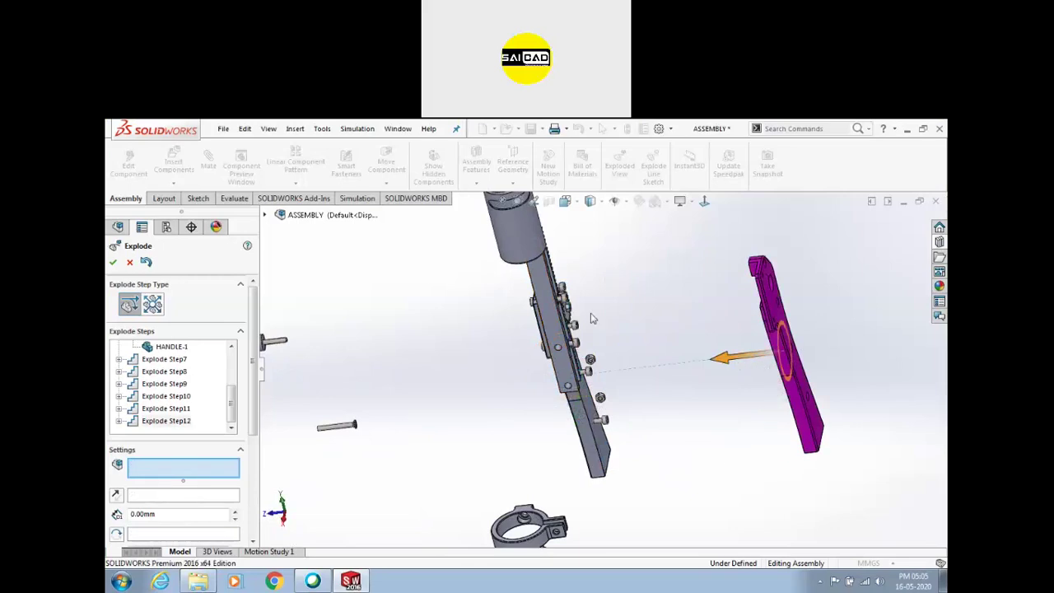
middle_click_drag(717, 357, 622, 291)
Pull the rack out to the right and the right support plate out to the left
left_click(567, 305)
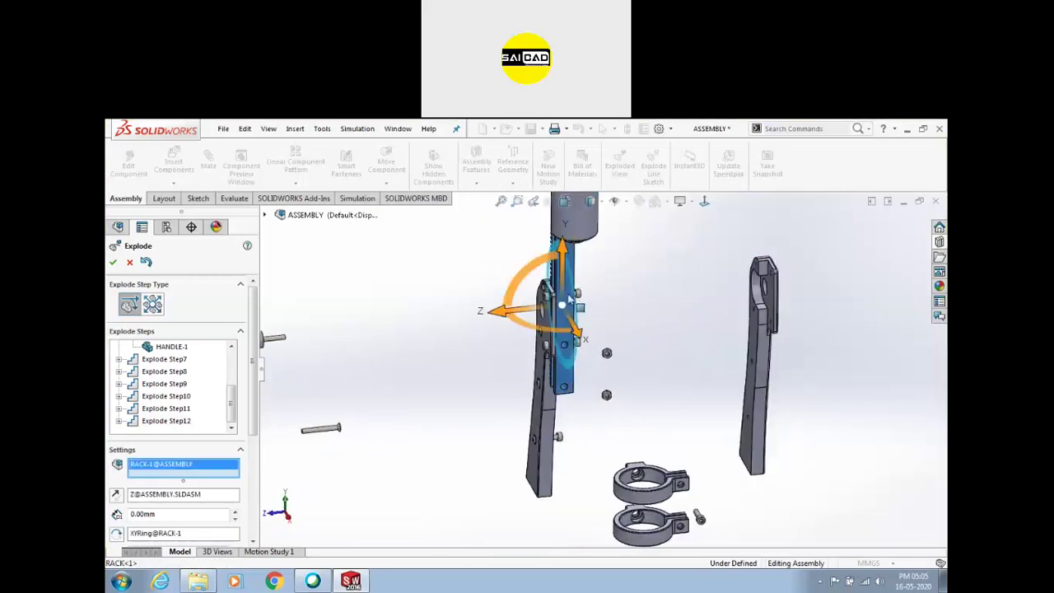
left_click_drag(494, 315, 639, 311)
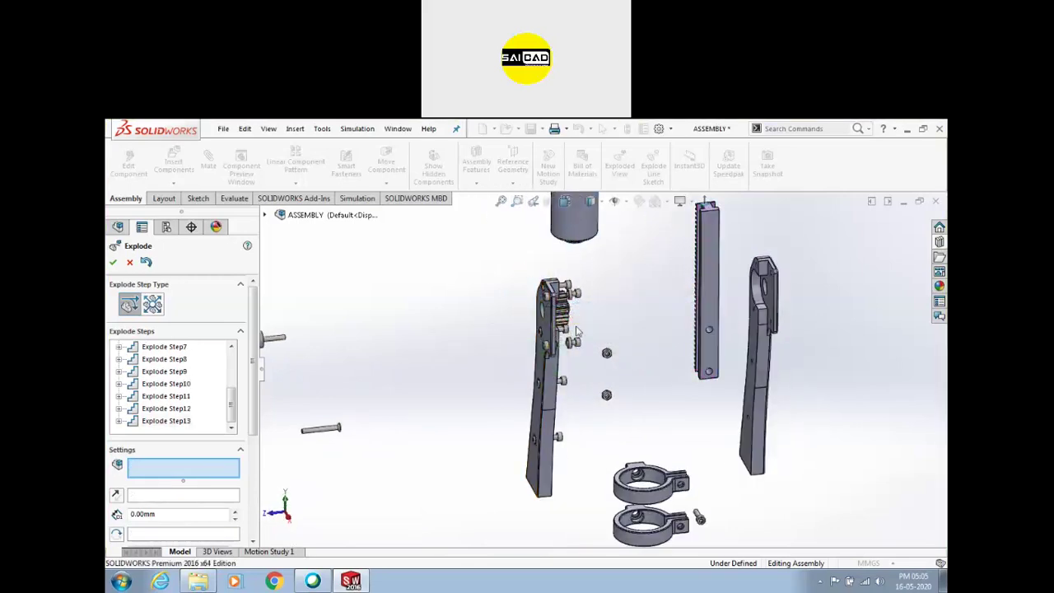
scroll(558, 368, "up", 2)
left_click(566, 372)
left_click_drag(501, 388, 417, 395)
middle_click_drag(533, 339, 508, 316)
scroll(615, 338, "up", 5)
middle_click_drag(757, 277, 746, 362)
Accept the finished exploded view with OK
left_click(113, 262)
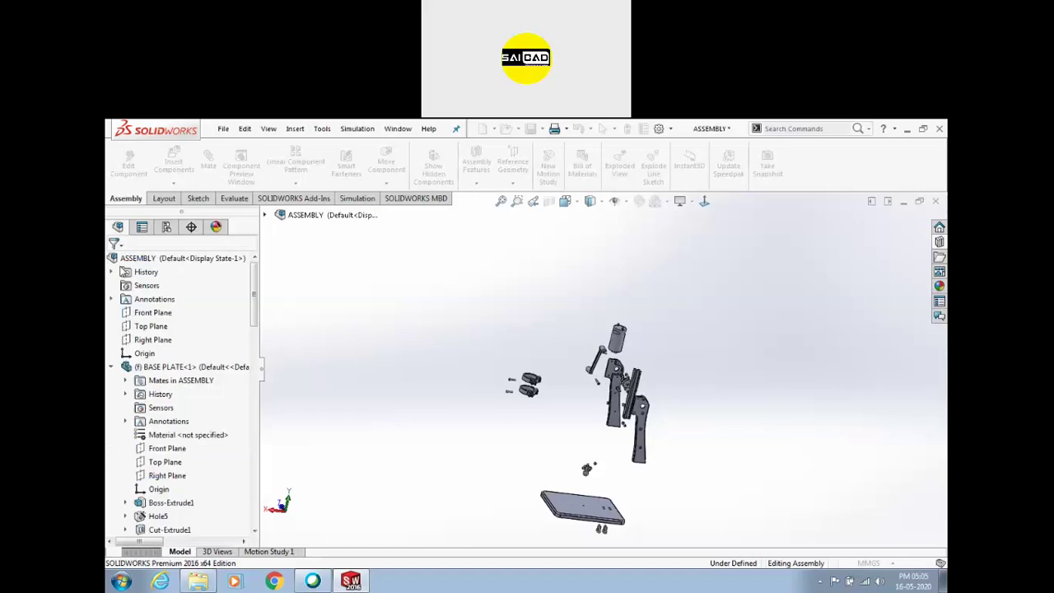
scroll(601, 364, "up", 3)
scroll(560, 371, "up", 2)
Animate ExplView1's collapse from ConfigurationManager, replay it at half speed, then stop
left_click(166, 227)
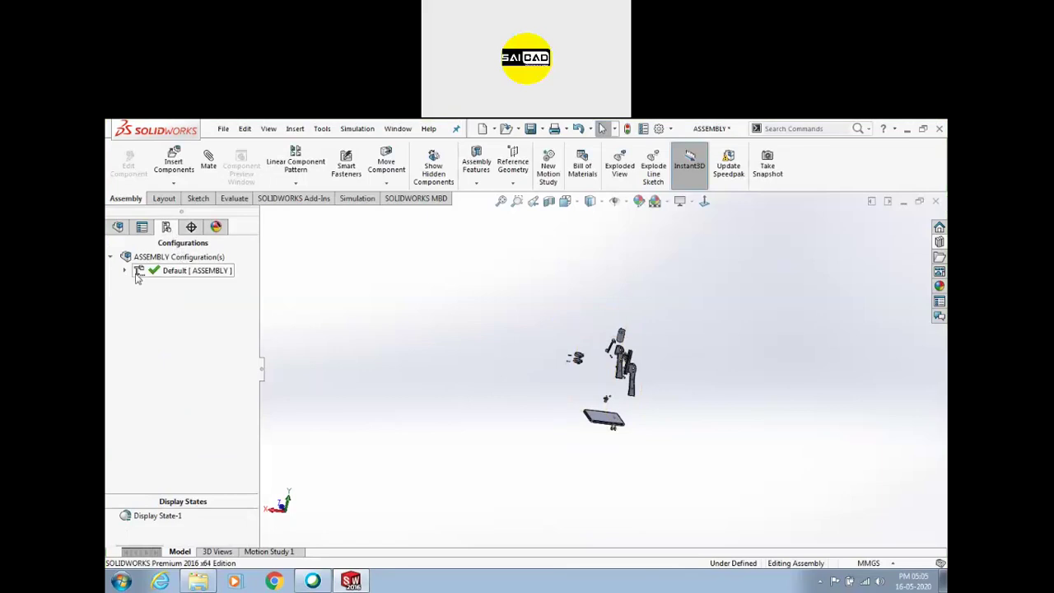
left_click(157, 288)
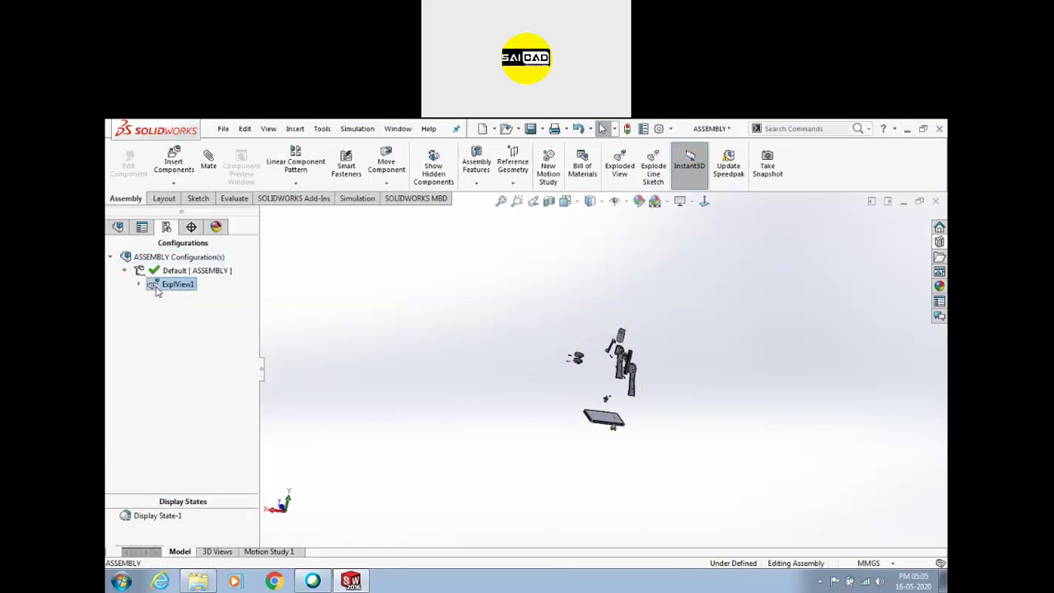
right_click(156, 290)
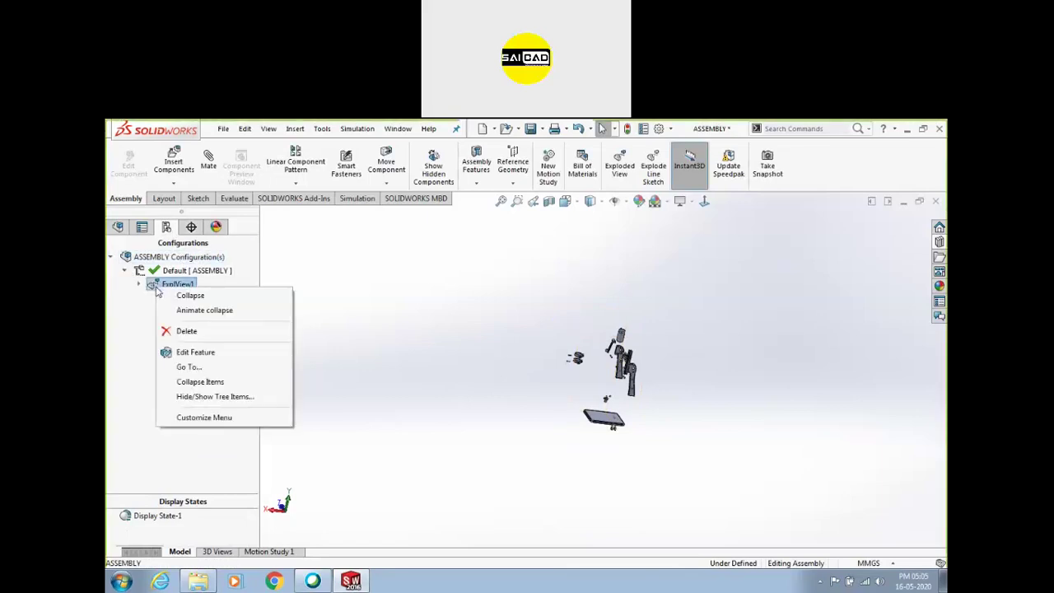
left_click(197, 311)
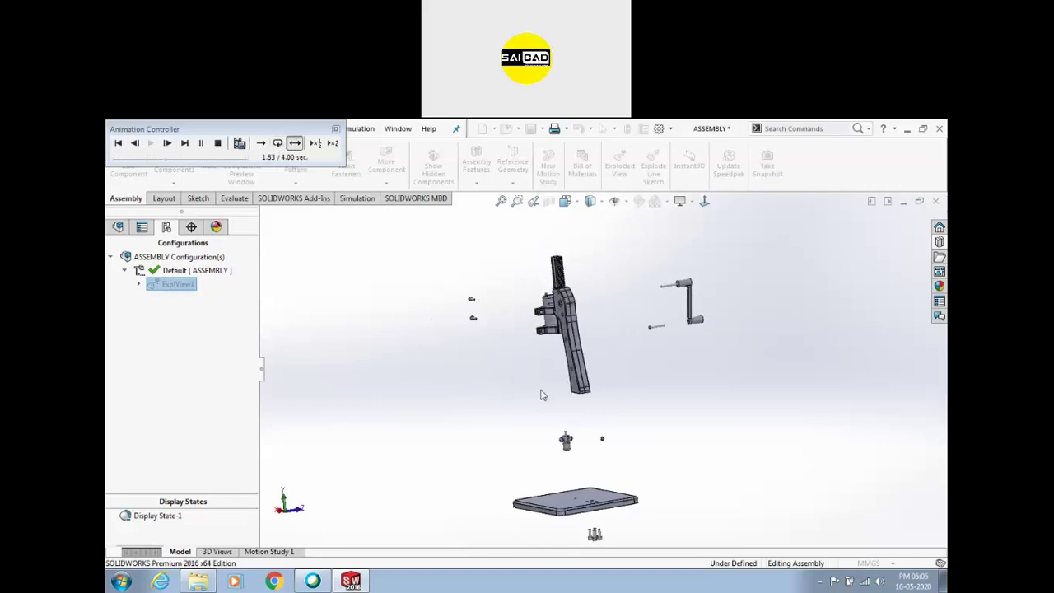
left_click(316, 143)
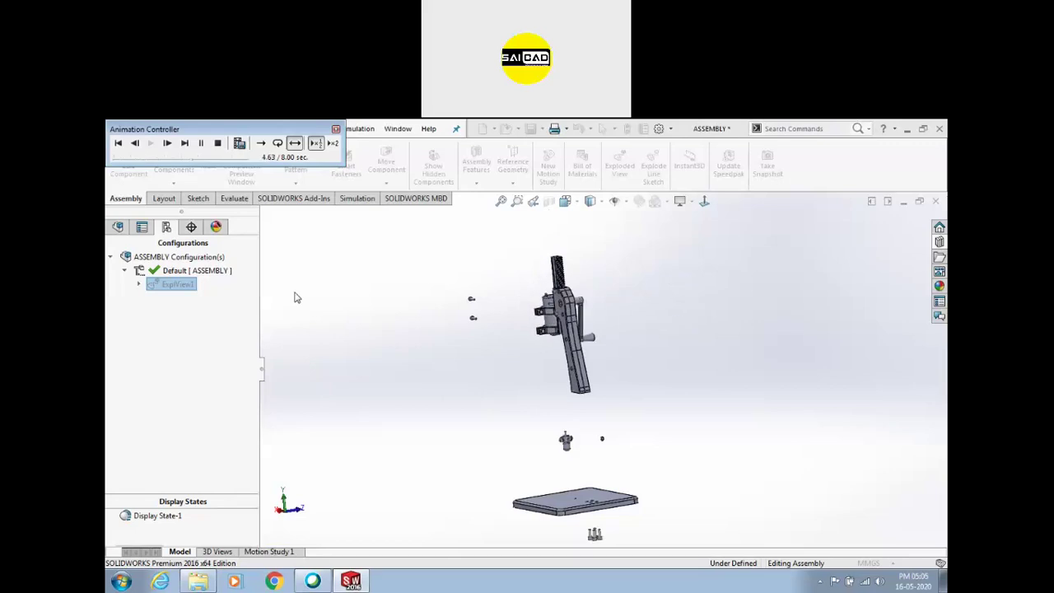
left_click(218, 144)
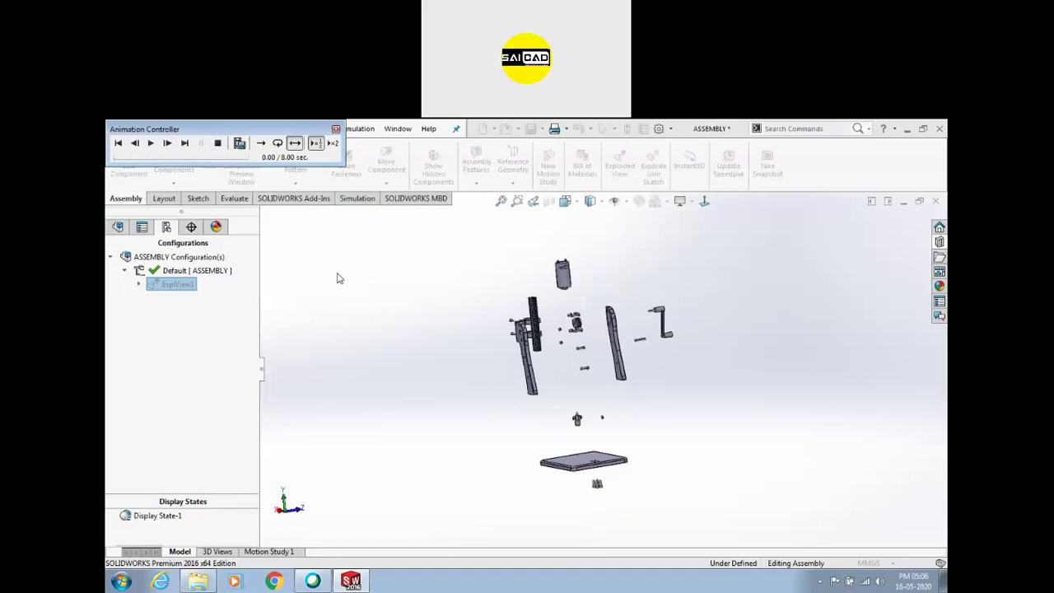
Close the animation controller, then explode and collapse ExplView1 so the press is assembled
left_click(336, 129)
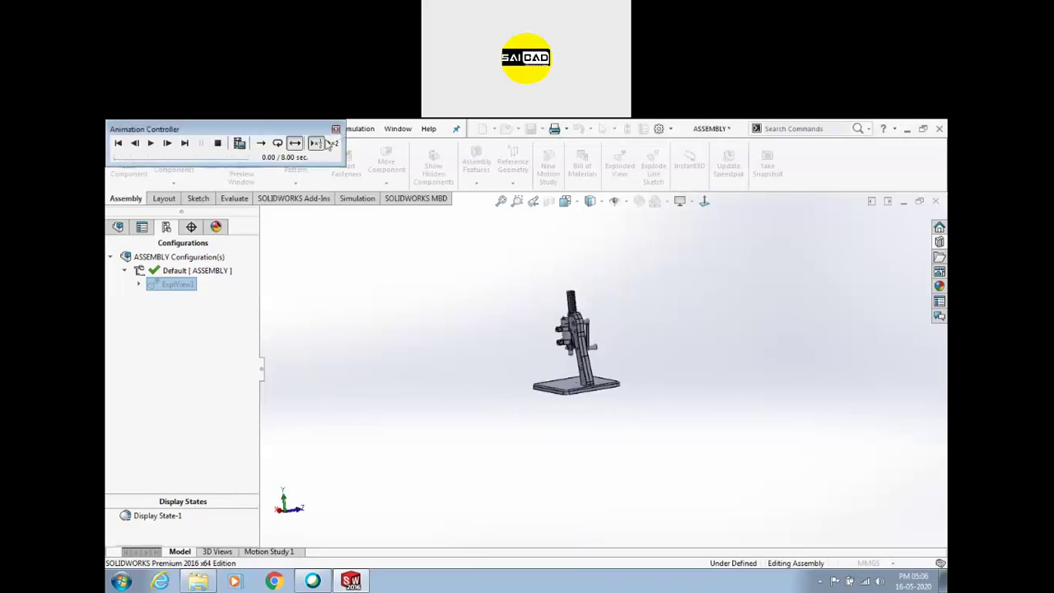
right_click(182, 285)
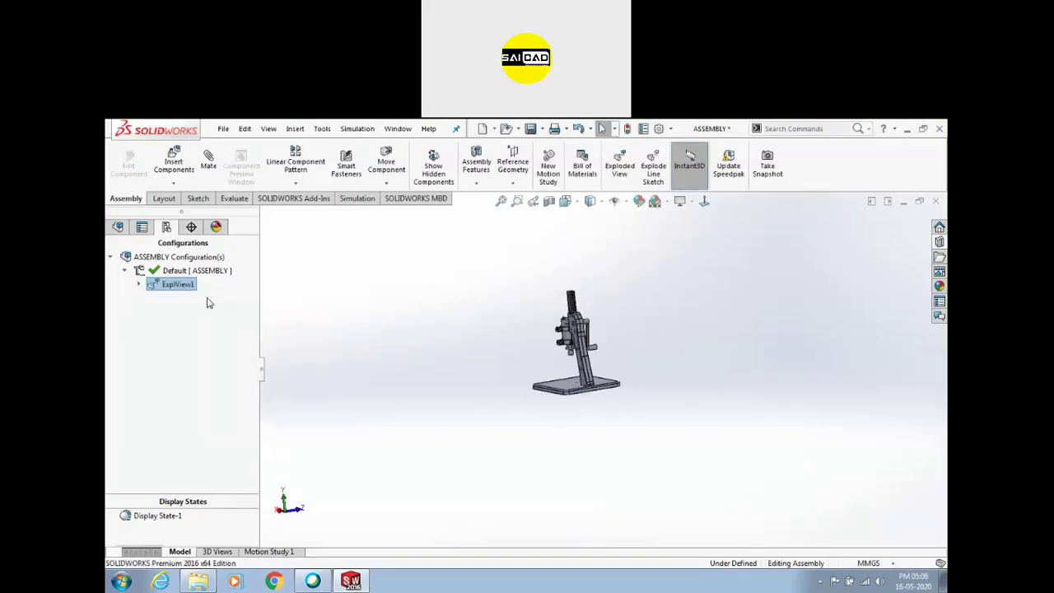
left_click(208, 299)
right_click(187, 286)
left_click(216, 292)
Show the FeatureManager design tree and orbit the collapsed press into a three-quarter perspective
middle_click_drag(490, 286, 588, 354)
left_click(177, 284)
right_click(177, 284)
left_click(357, 272)
middle_click_drag(358, 272, 644, 287)
scroll(647, 290, "down", 2)
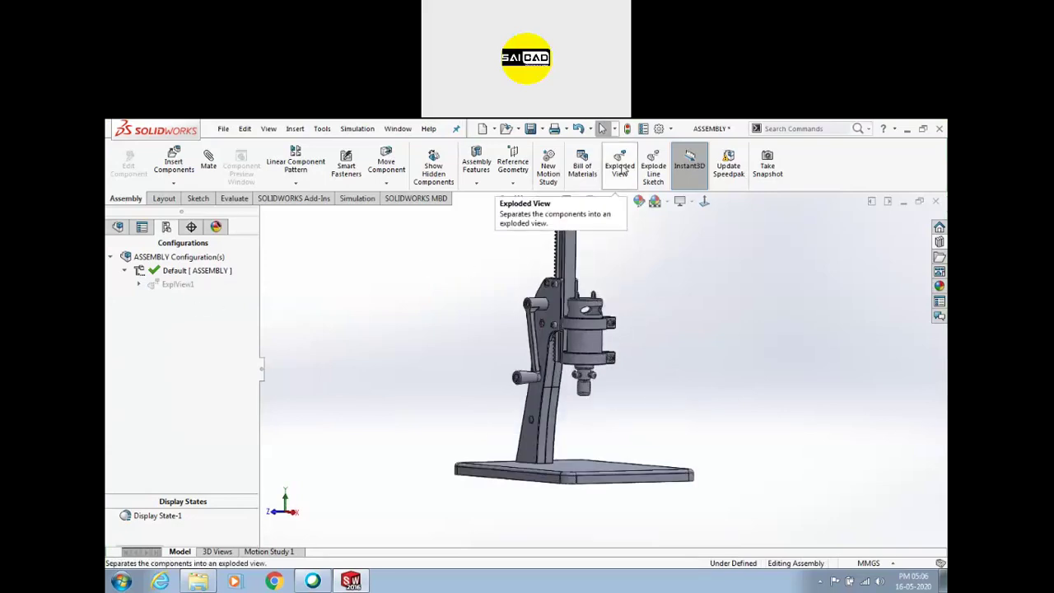
left_click(116, 231)
middle_click_drag(434, 301, 647, 389)
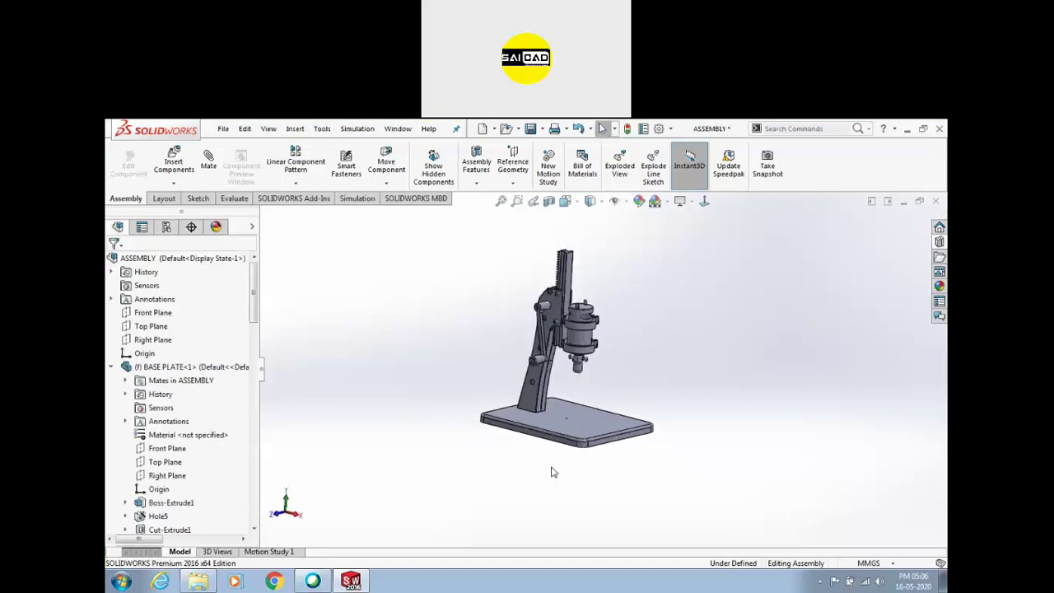
middle_click_drag(728, 425, 647, 459)
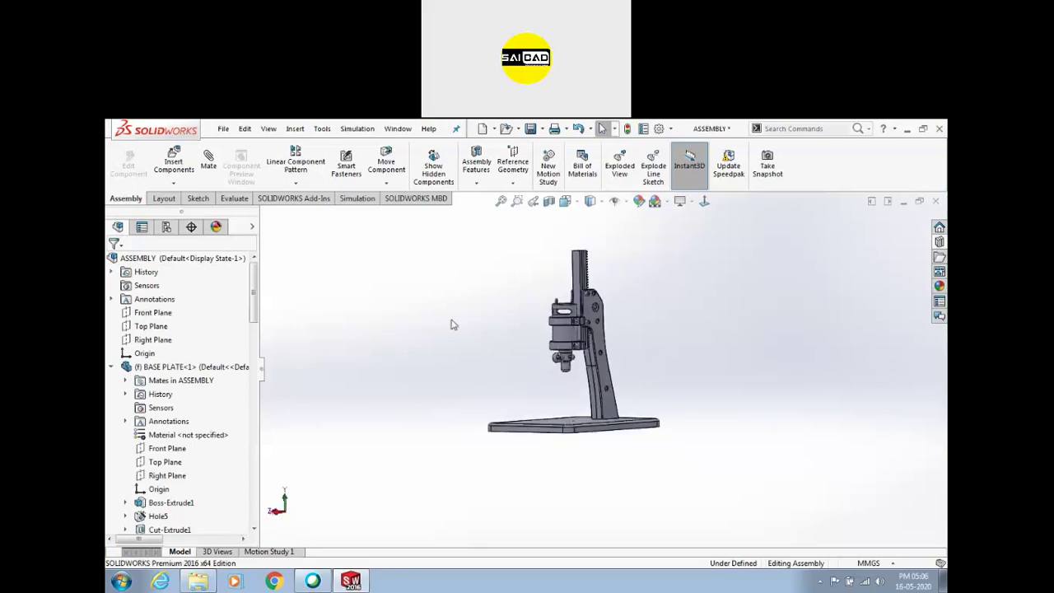
middle_click_drag(599, 350, 451, 309)
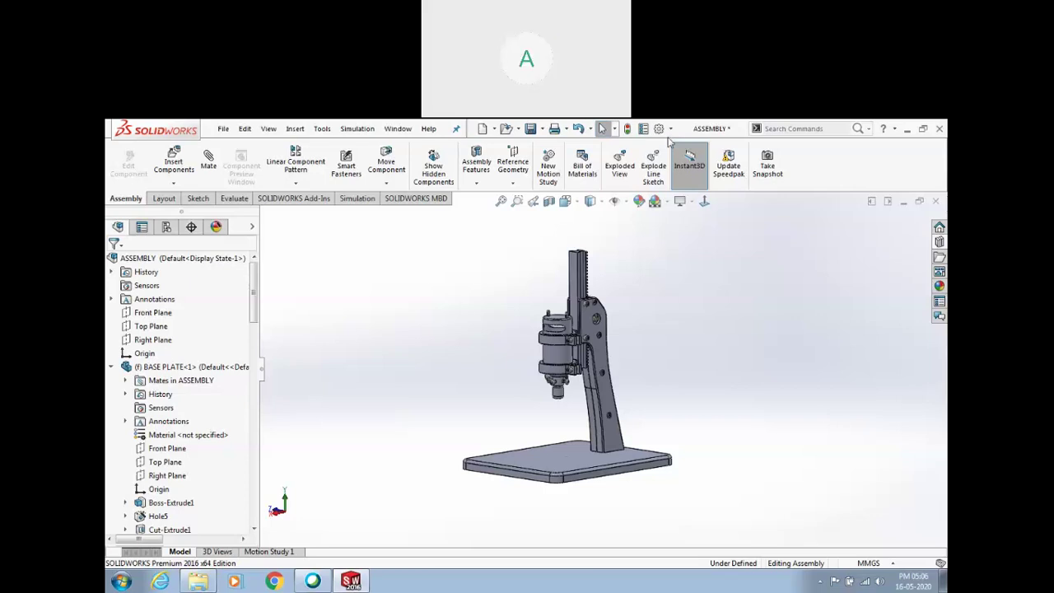
Play ExplView1's explode animation from the ConfigurationManager and begin saving it to a file
left_click(165, 227)
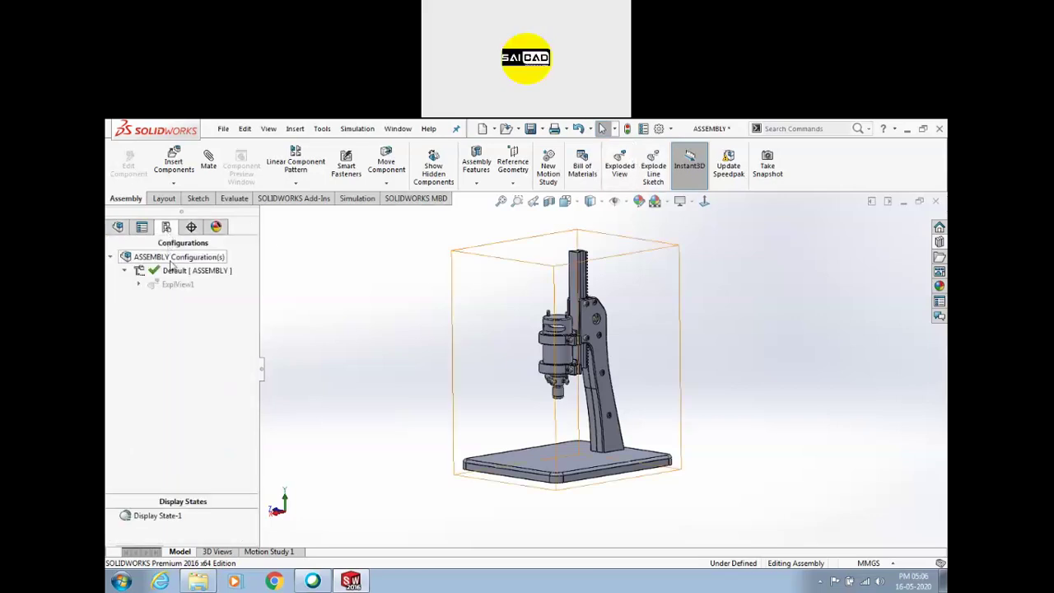
right_click(173, 285)
left_click(221, 311)
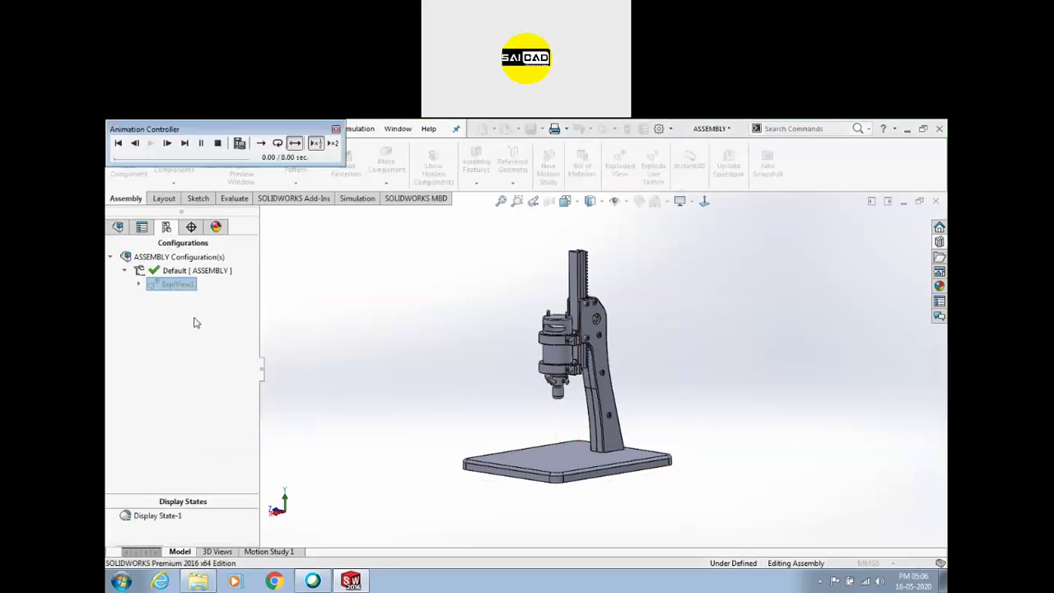
left_click(239, 144)
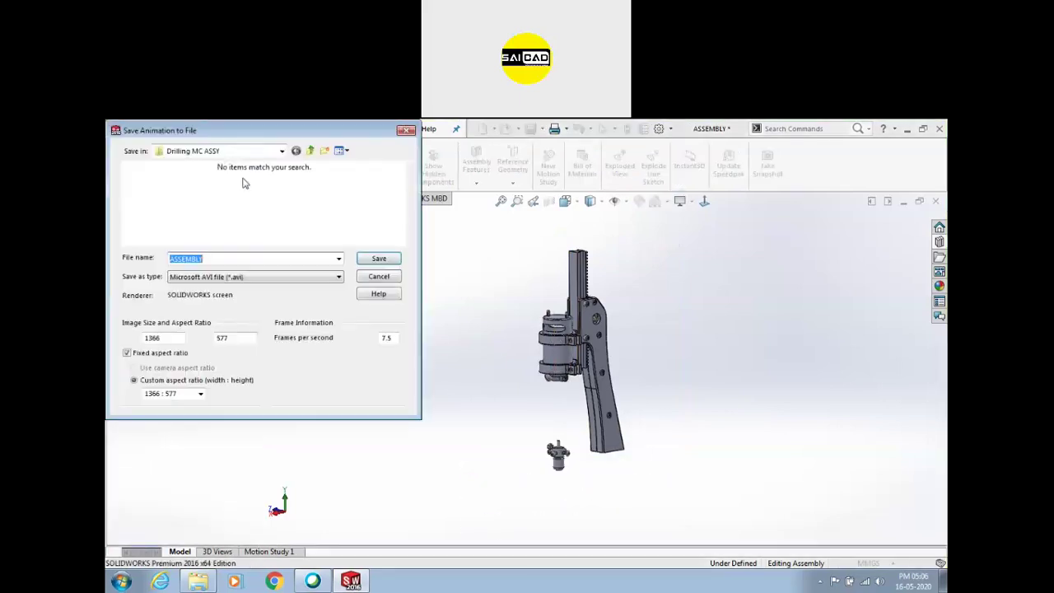
Keep the Microsoft AVI file type and turn off fixed aspect ratio to change the image height
left_click(237, 280)
left_click(237, 280)
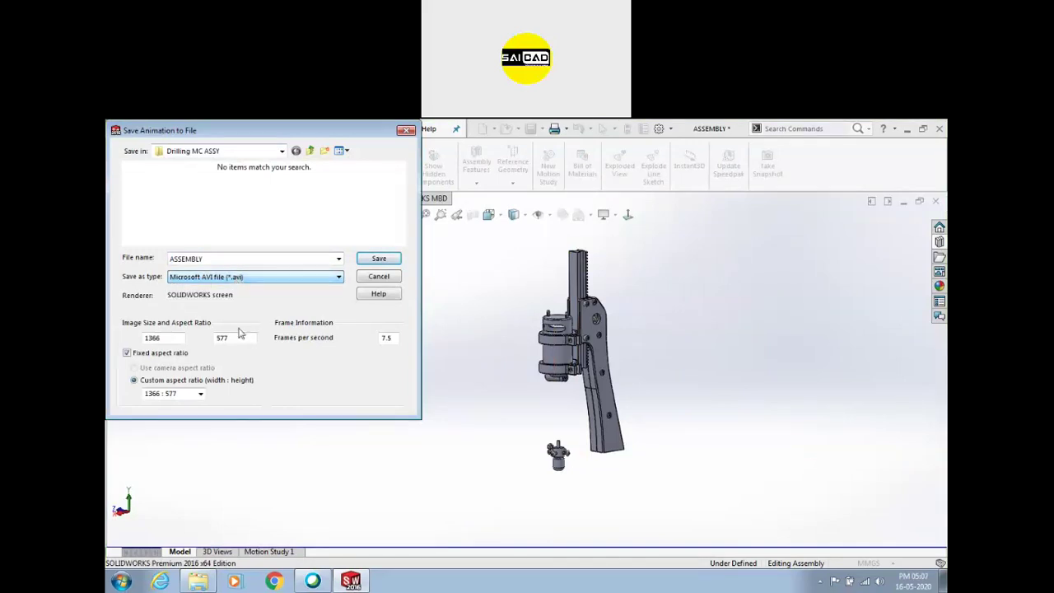
left_click_drag(176, 337, 111, 338)
left_click_drag(235, 338, 140, 339)
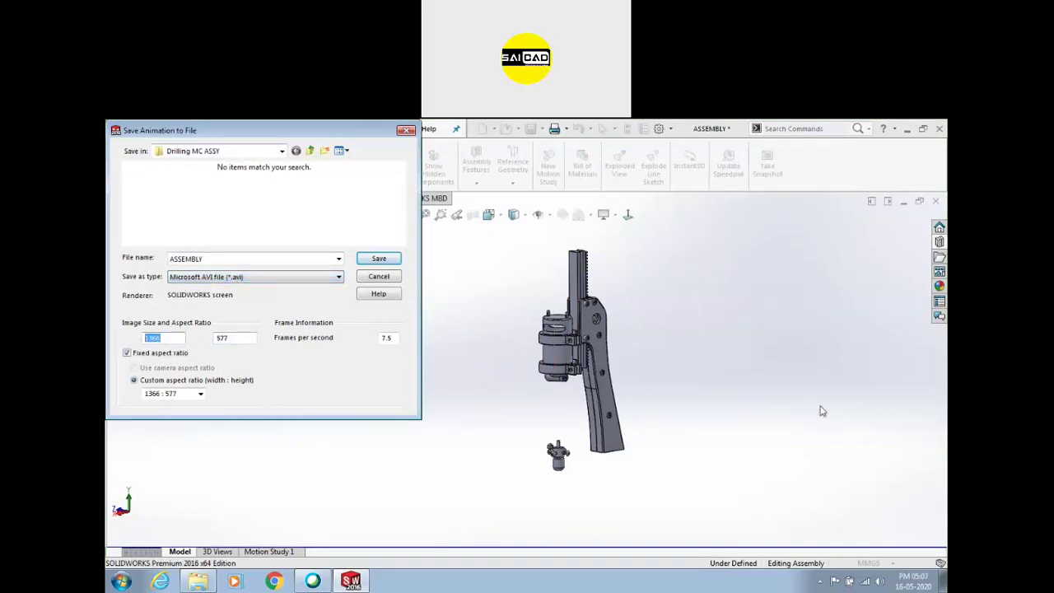
left_click_drag(234, 336, 134, 339)
left_click(180, 355)
left_click_drag(254, 337, 214, 339)
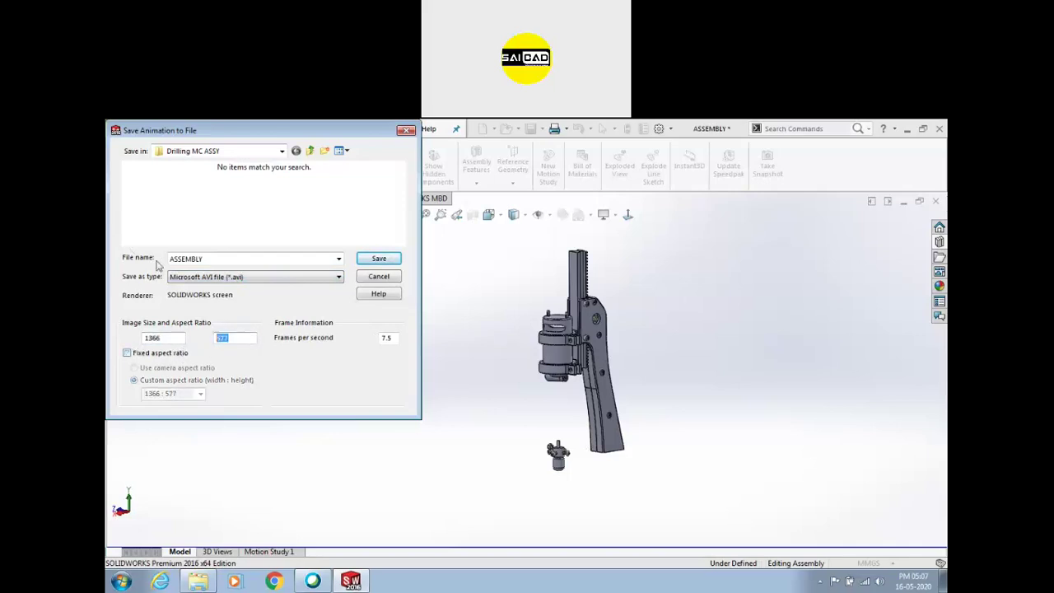
type("728")
Set 25 frames per second, finish the image height, and accept the compression settings
left_click_drag(395, 338, 366, 339)
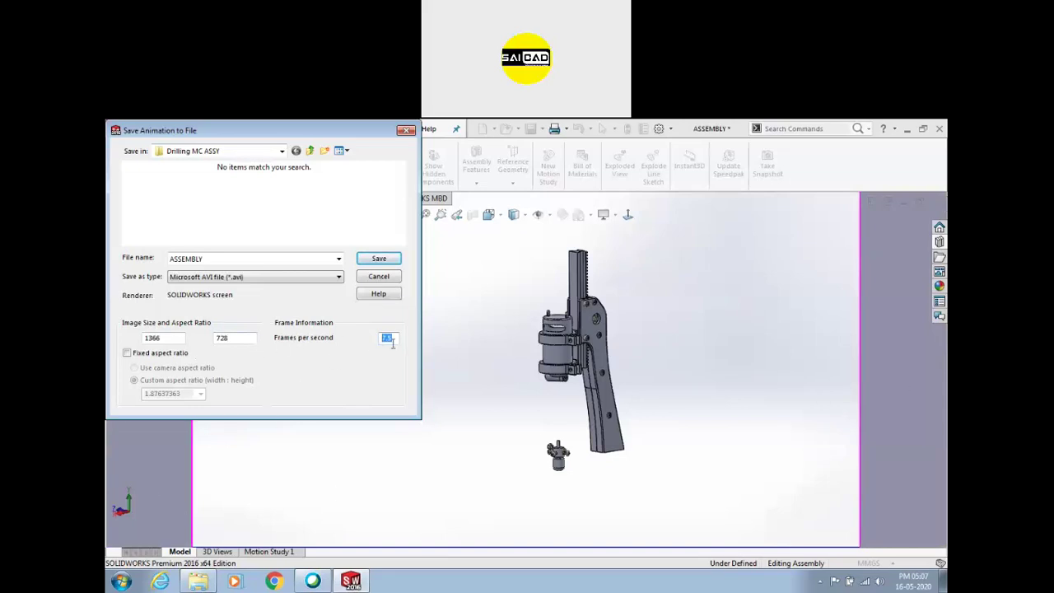
type("25")
left_click_drag(234, 337, 199, 340)
type("900")
key("Return")
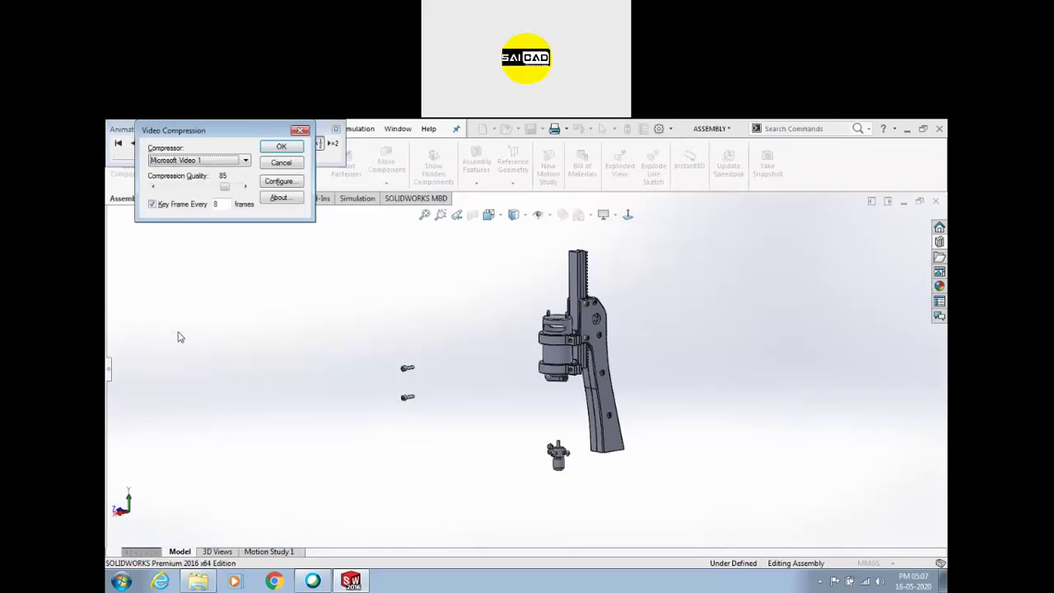
left_click(290, 148)
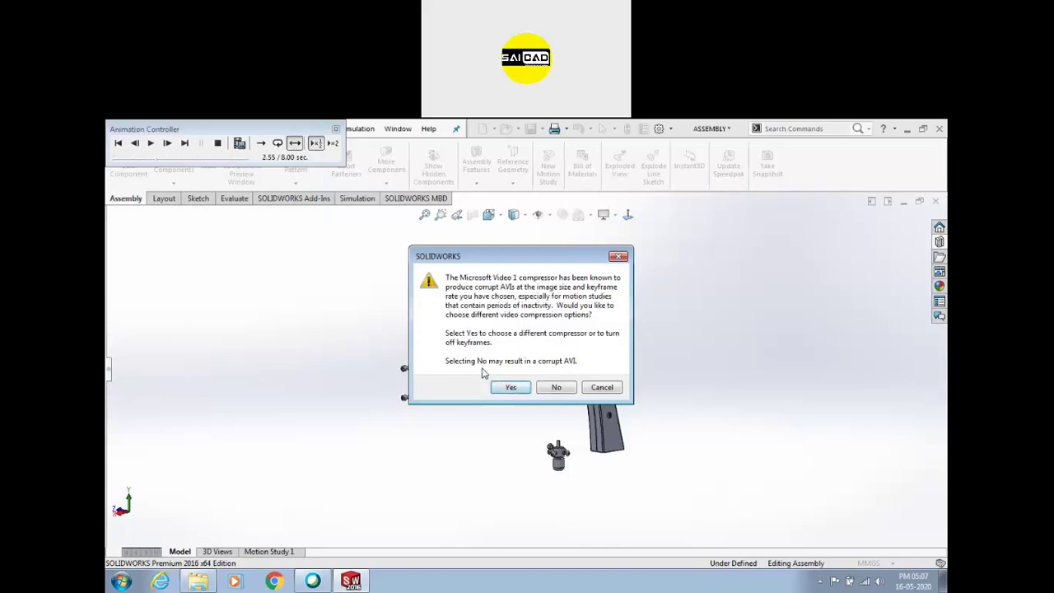
Keep the current compressor to record ASSEMBLY.avi, then stop playback once the drill press collapses
left_click(552, 387)
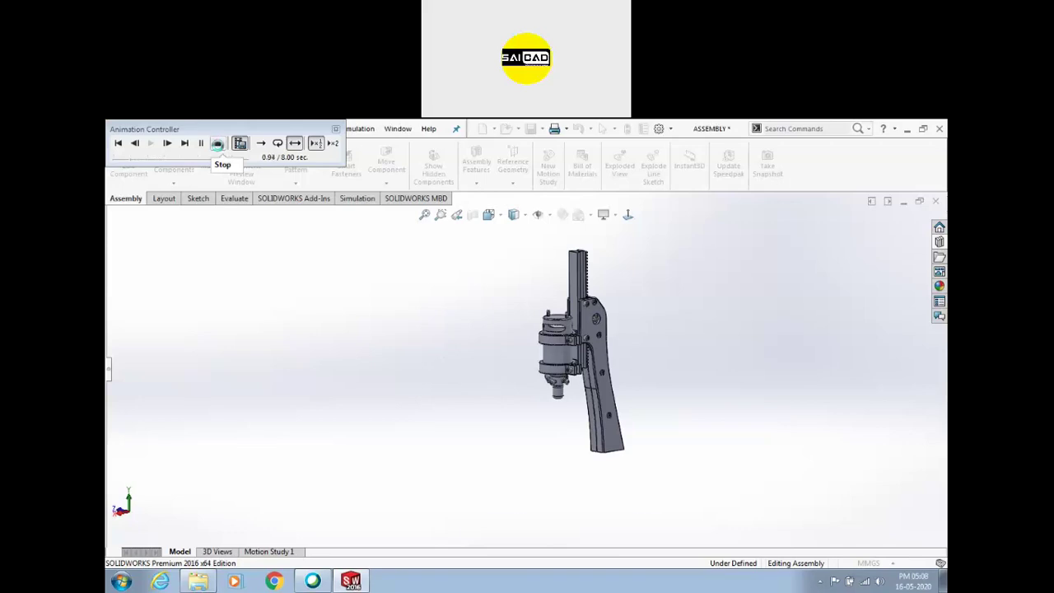
left_click(217, 143)
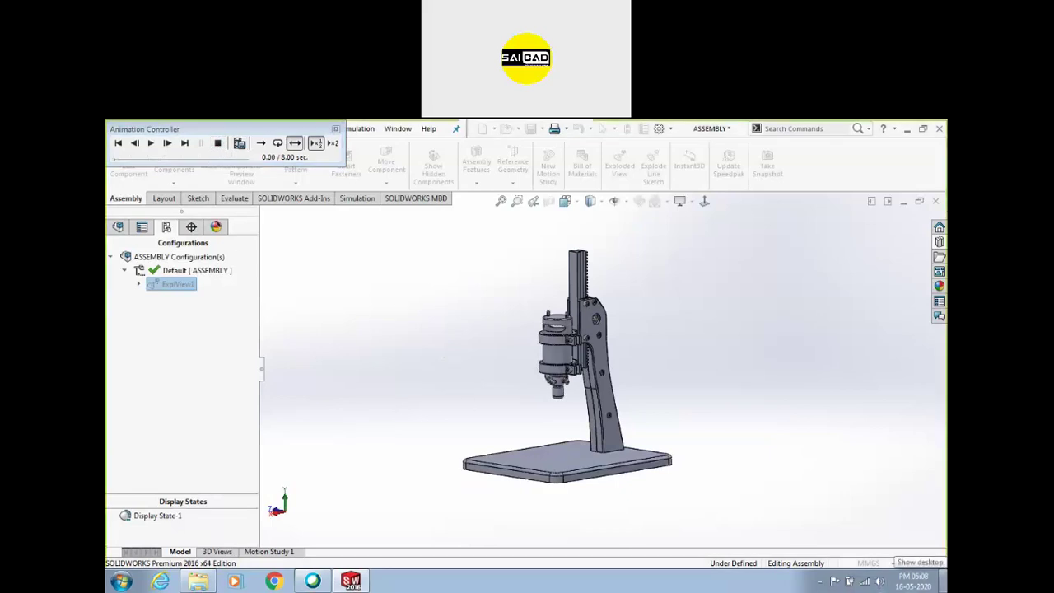
left_click(943, 580)
left_click(198, 582)
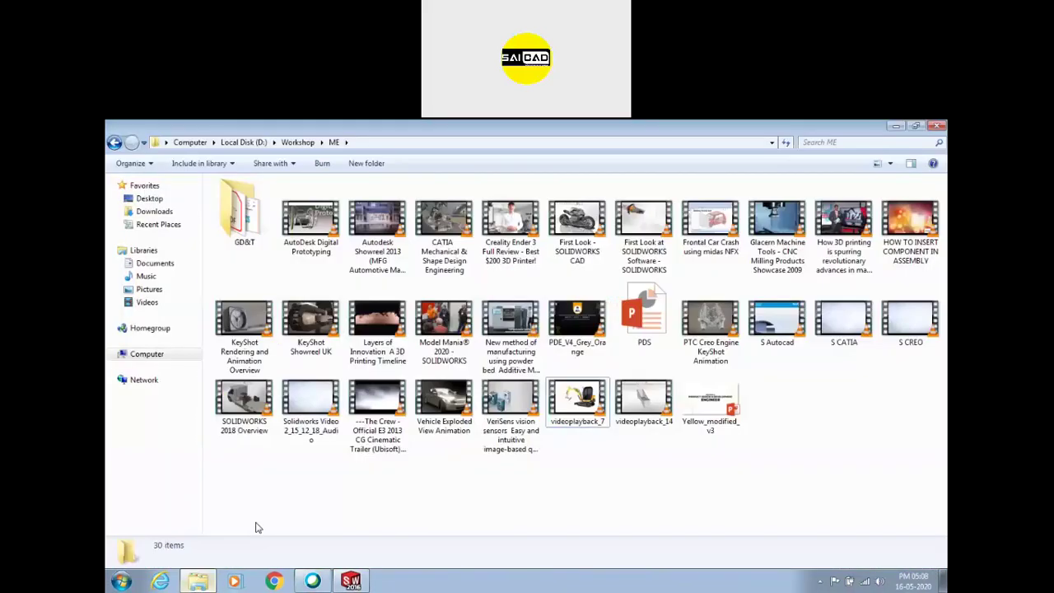
left_click(147, 353)
double_click(541, 224)
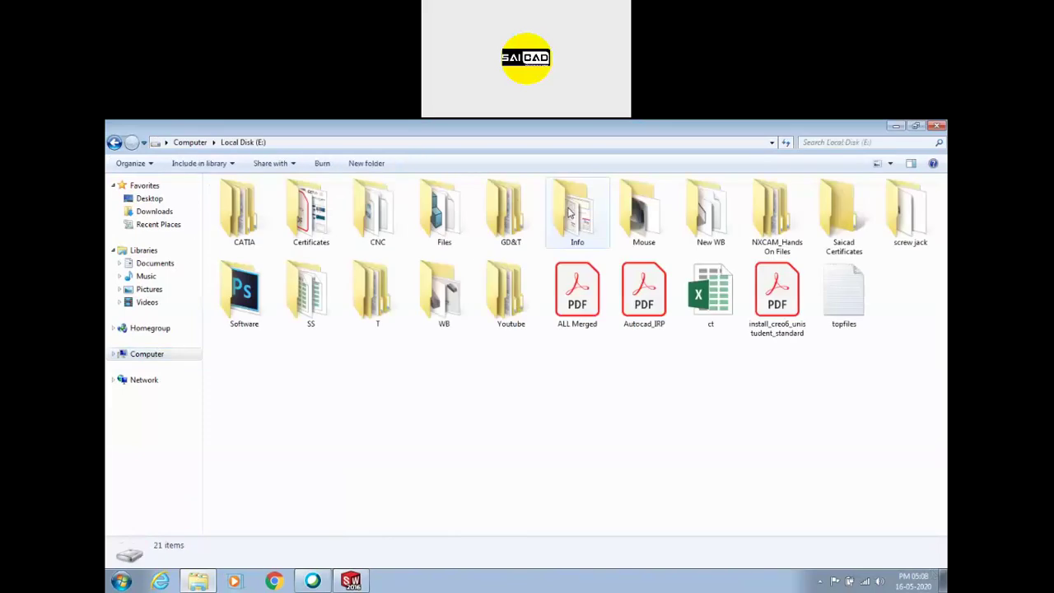
left_click(728, 221)
double_click(728, 220)
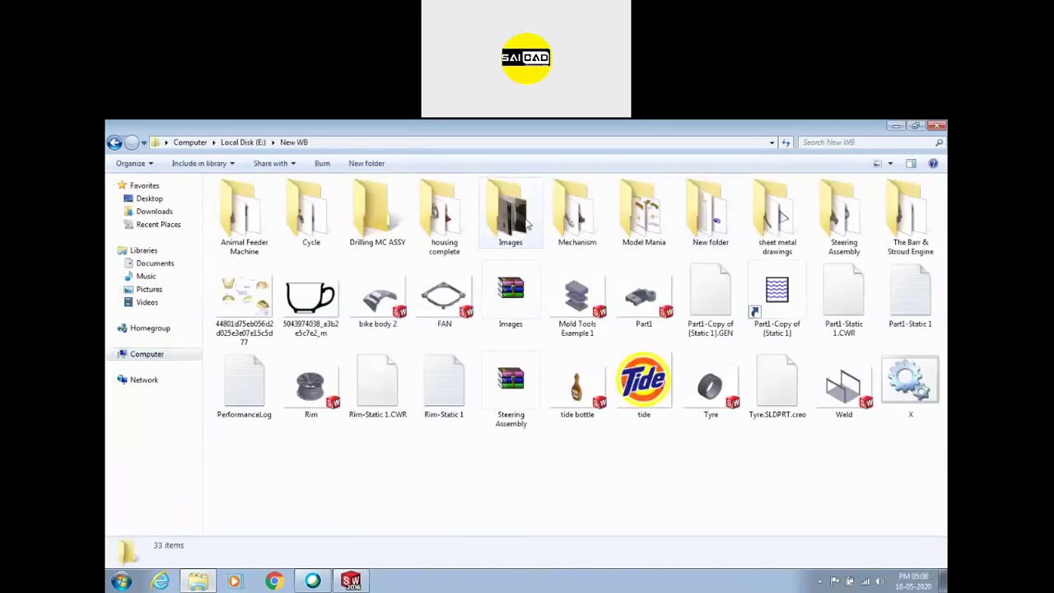
double_click(378, 213)
double_click(243, 215)
double_click(600, 414)
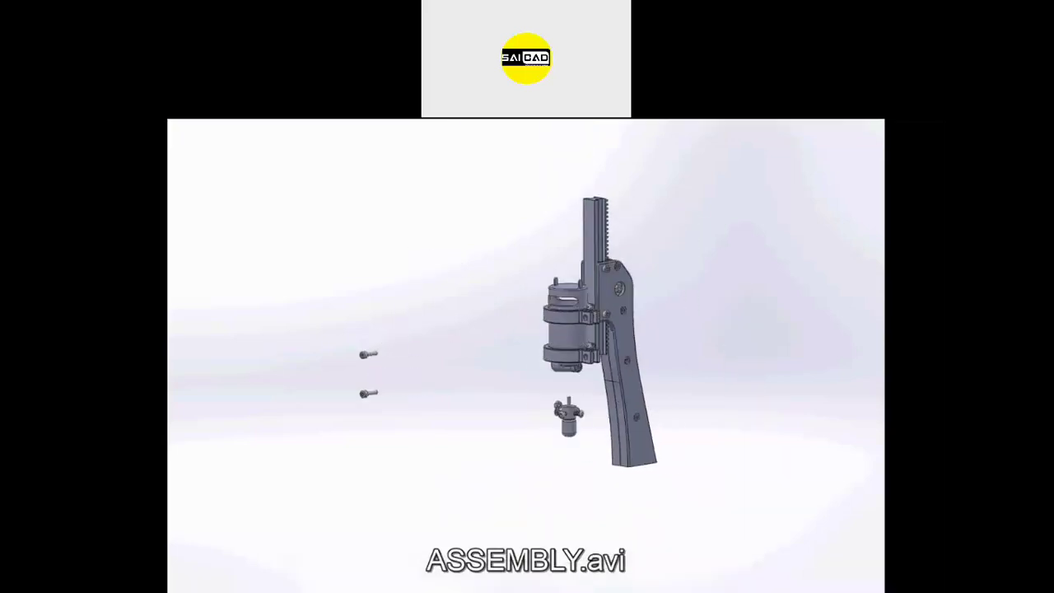
double_click(569, 383)
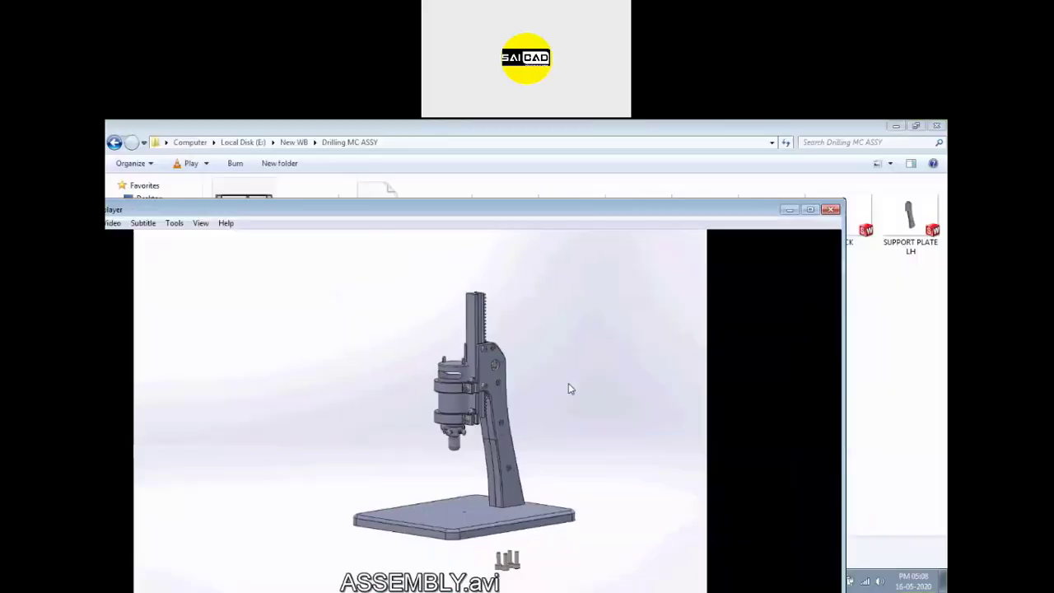
left_click(830, 210)
left_click(896, 127)
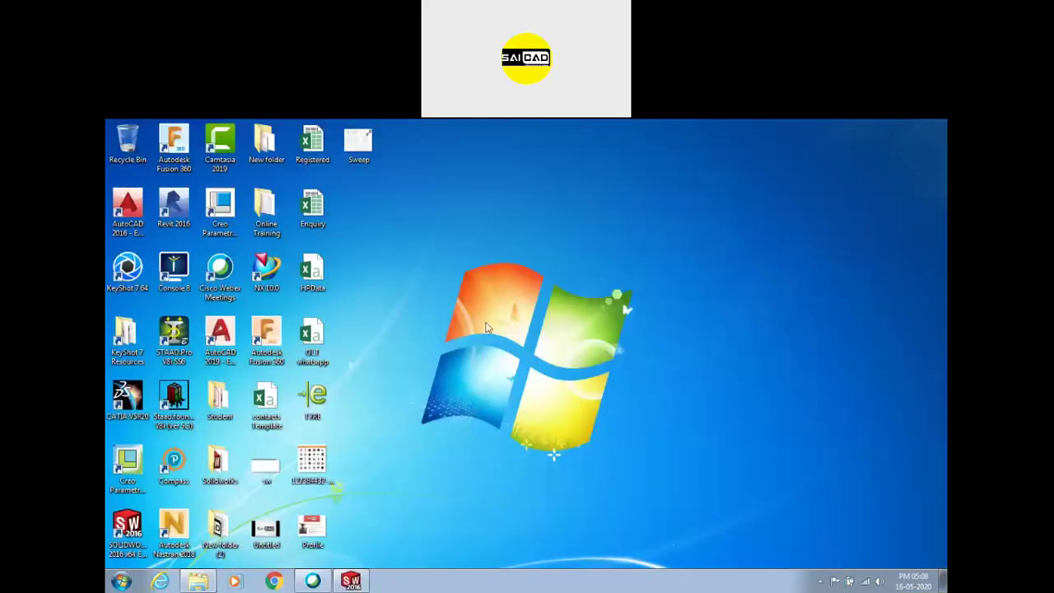
left_click(351, 581)
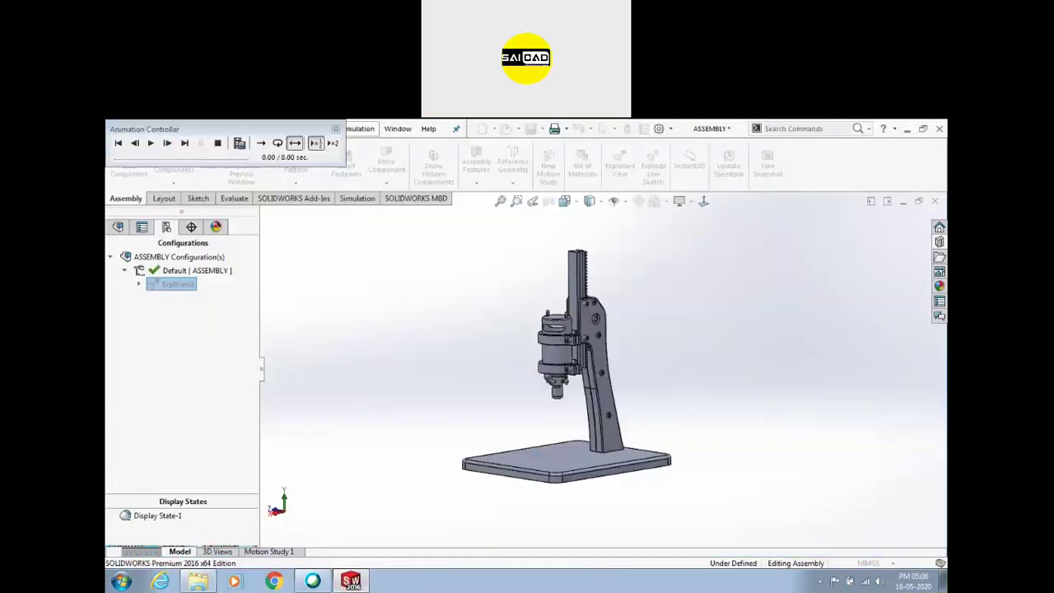
Close the Animation Controller and launch Snipping Tool by searching 'sni'
left_click(335, 130)
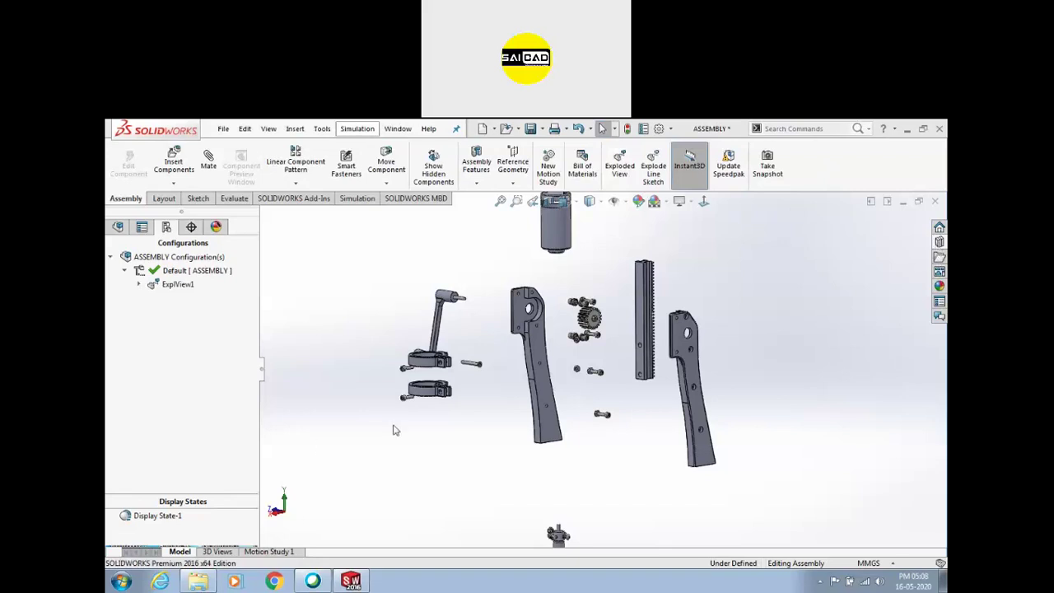
key("super")
type("s")
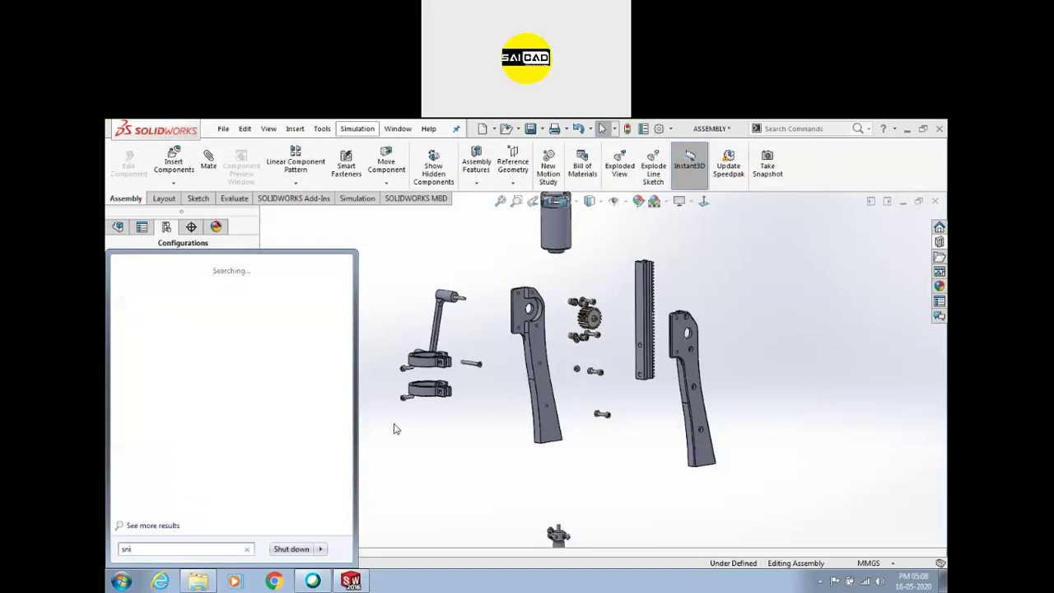
type("ni")
key("Return")
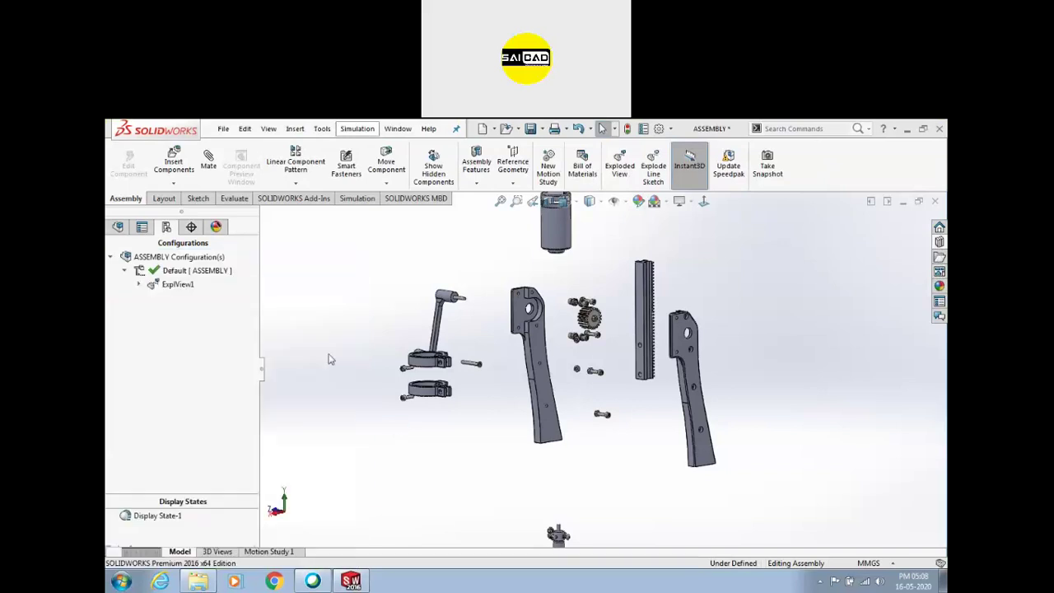
Snip a region of the exploded assembly, save it as JPEG 'SW', and close Snipping Tool
left_click_drag(708, 128, 937, 562)
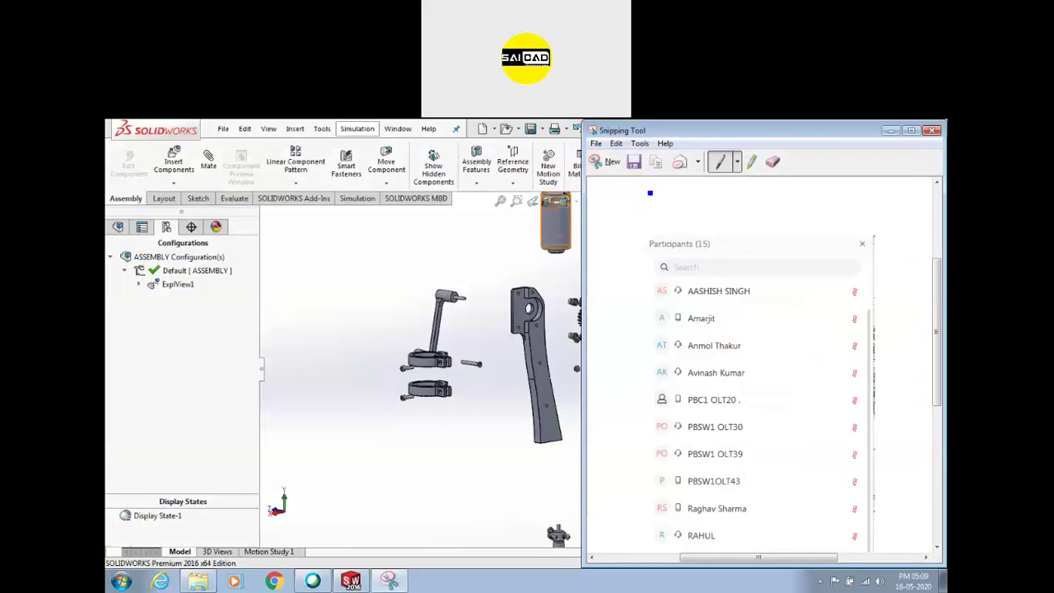
left_click(633, 163)
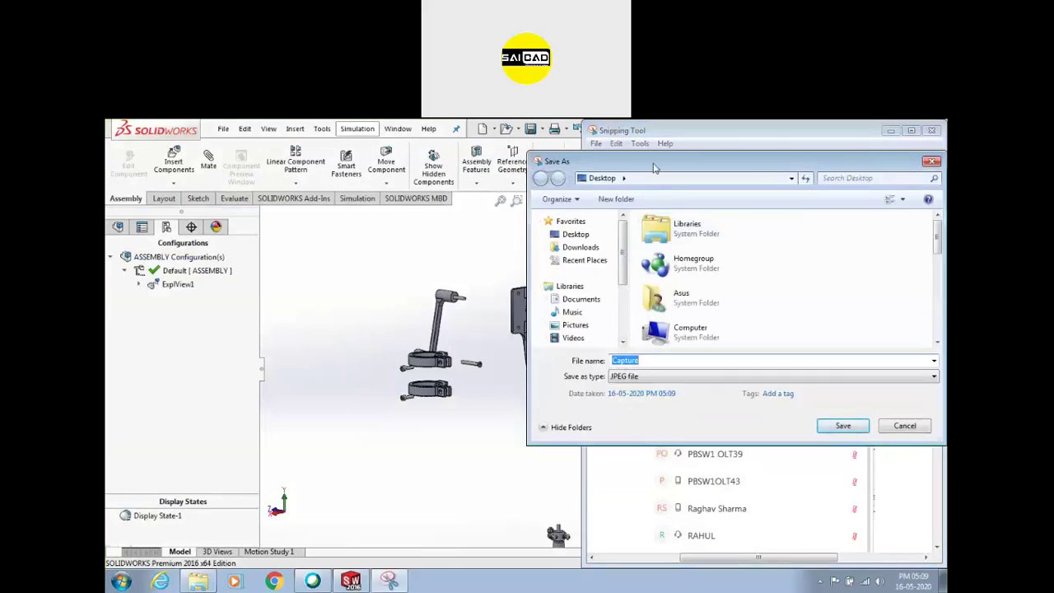
type("SW DE")
key("Return")
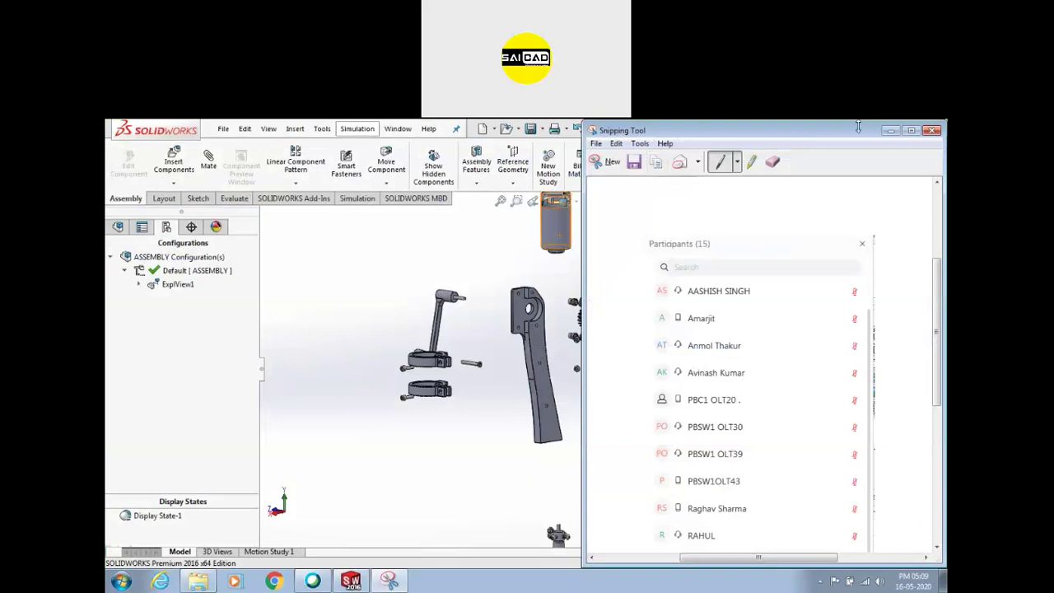
left_click(931, 131)
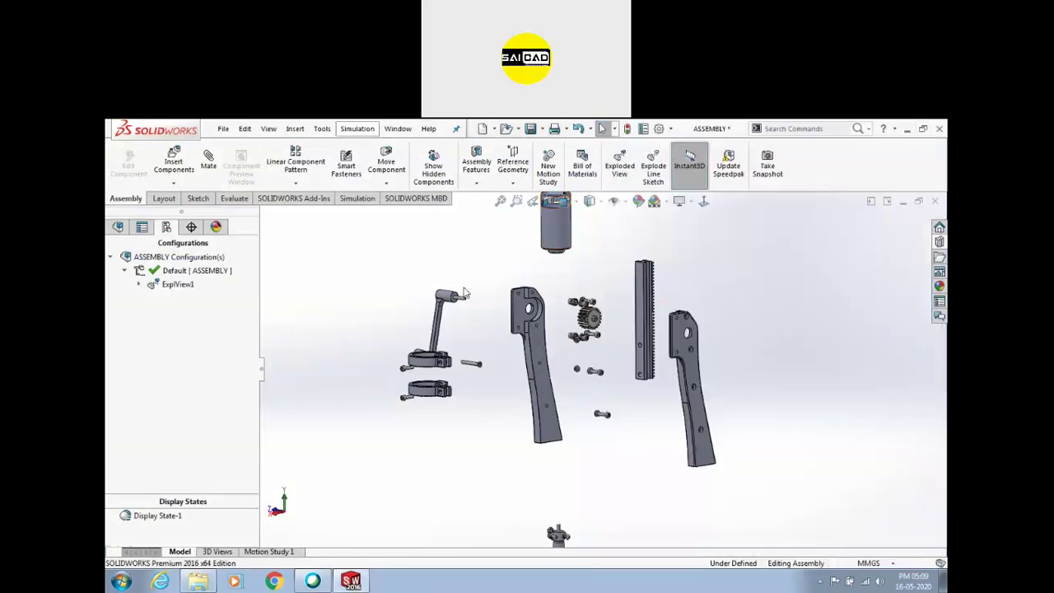